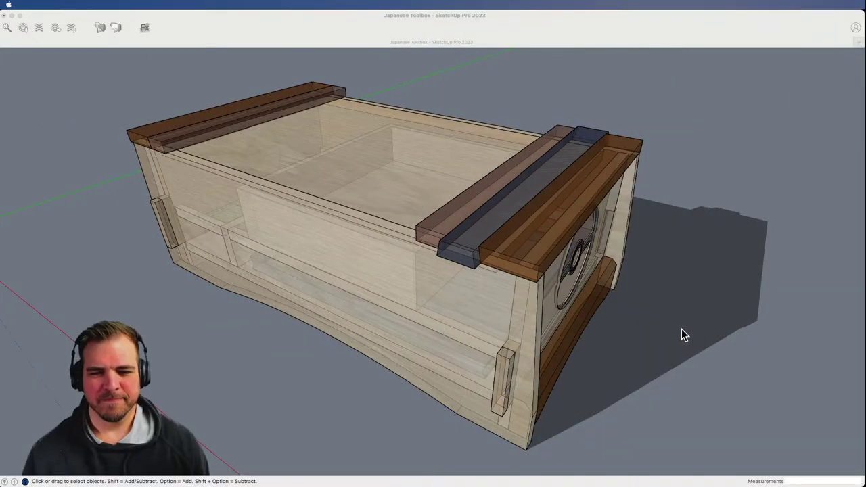
- Turn off the X-ray face style so the whole toolbox model displays with opaque faces
click(683, 337)
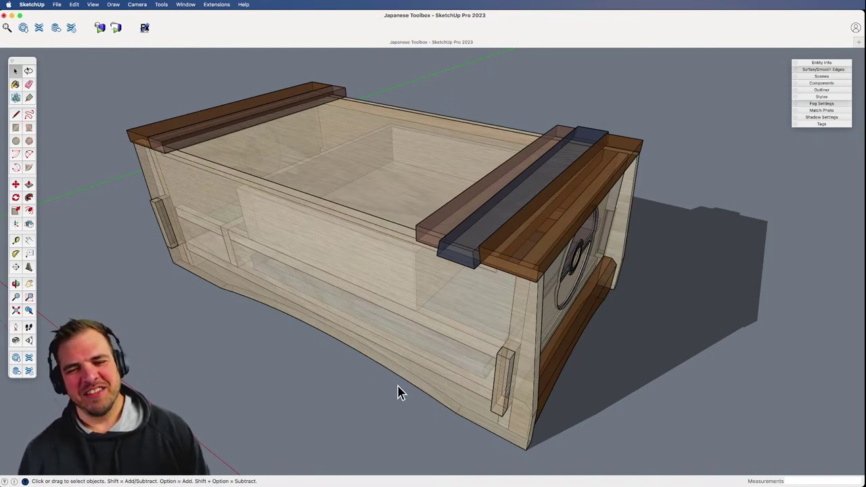
key(shift+x)
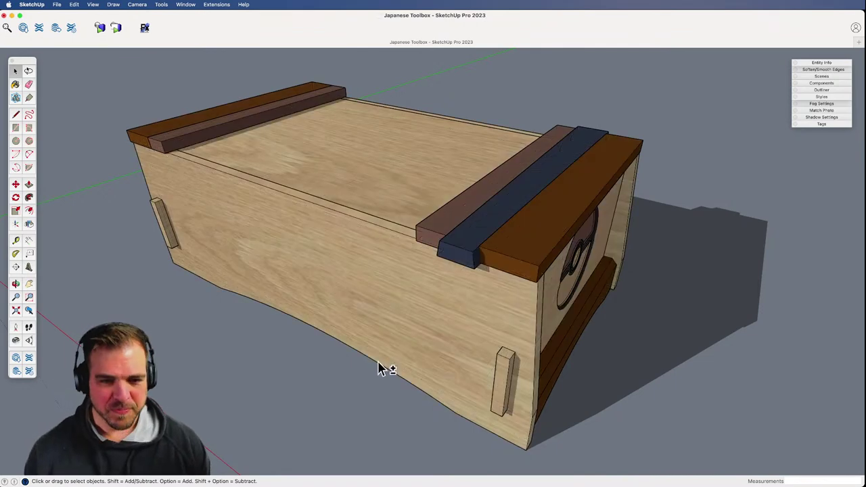
key(z)
drag(406, 295, 396, 360)
middle_drag(396, 360, 410, 345)
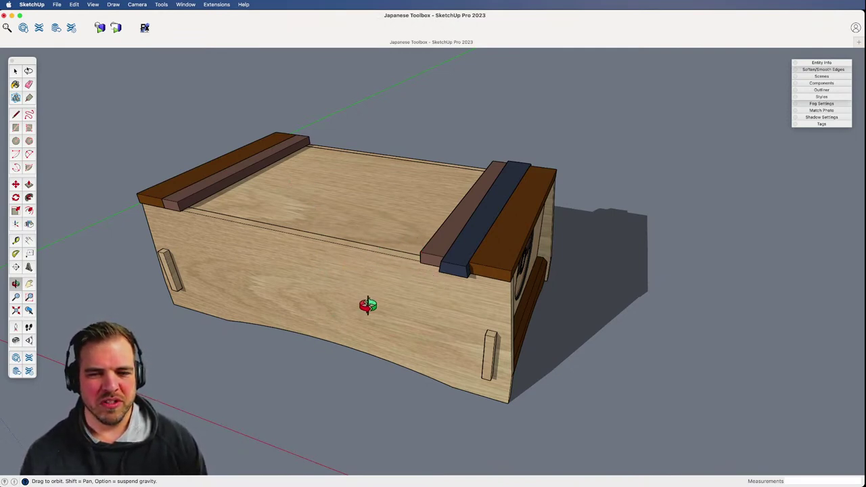
- Examine the closed toolbox from the lid side and the decorated end panel, focusing on the dark blue locking bar
key(space)
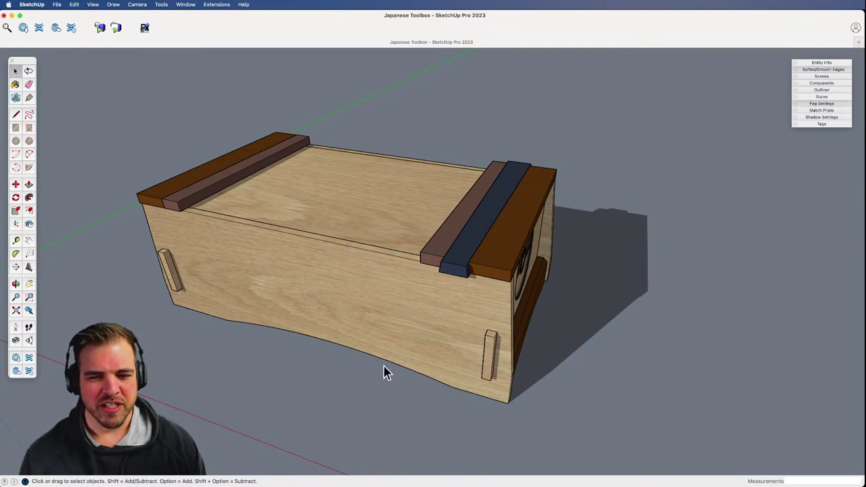
key(o)
drag(411, 331, 449, 342)
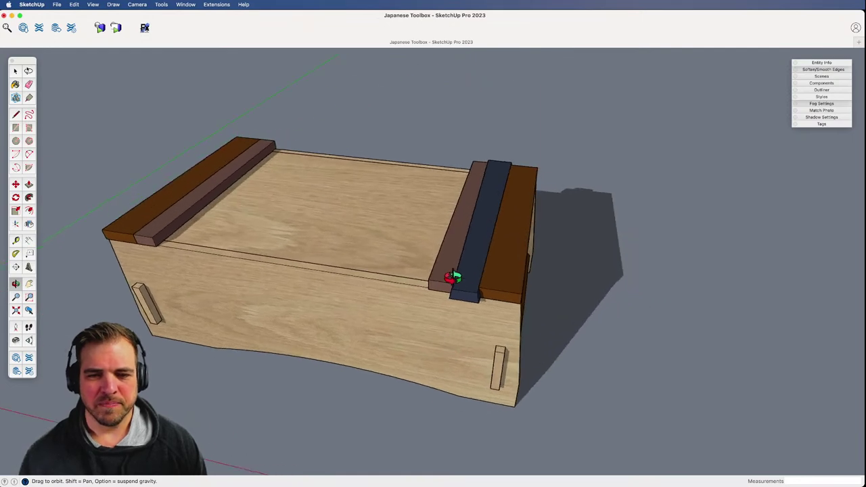
key(space)
key(o)
drag(480, 277, 411, 314)
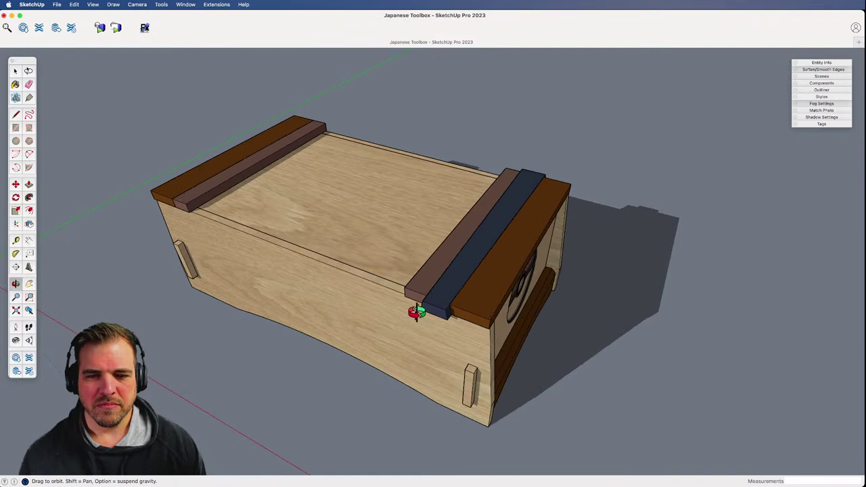
key(space)
click(473, 285)
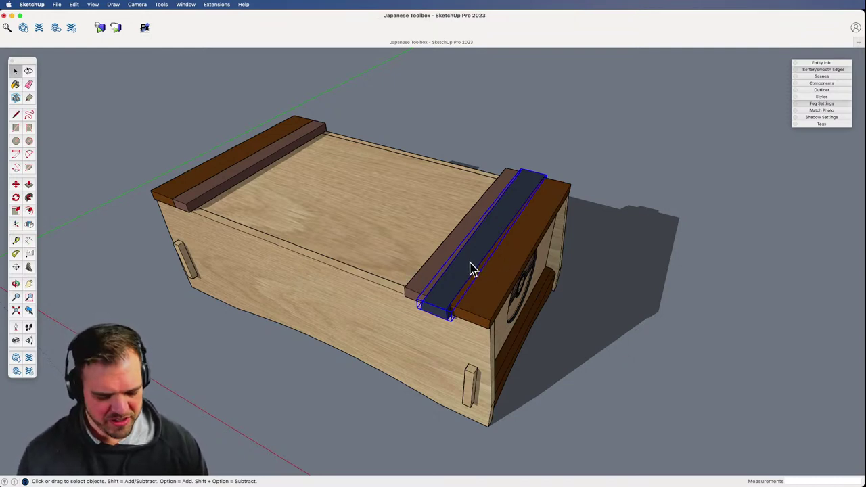
click(390, 406)
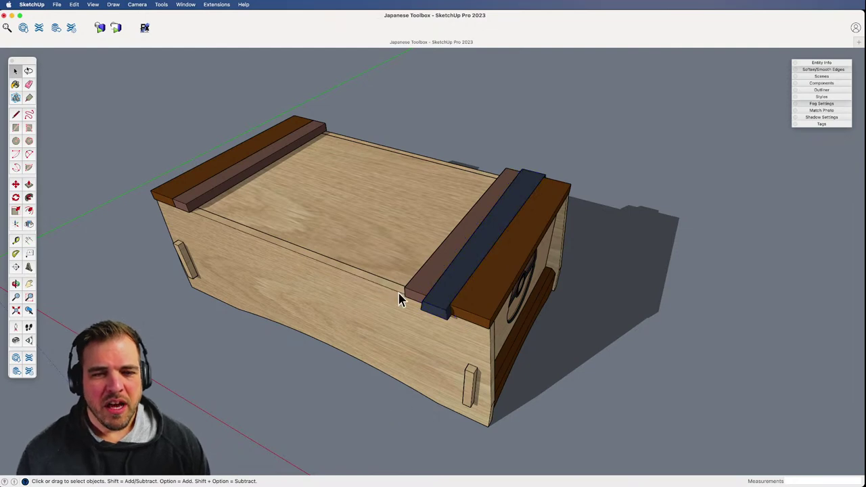
click(457, 289)
middle_drag(464, 296, 442, 301)
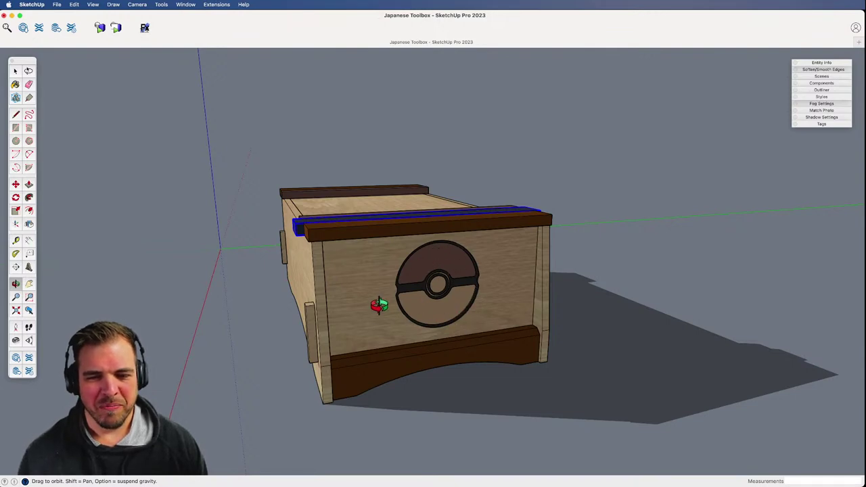
middle_drag(350, 329, 396, 315)
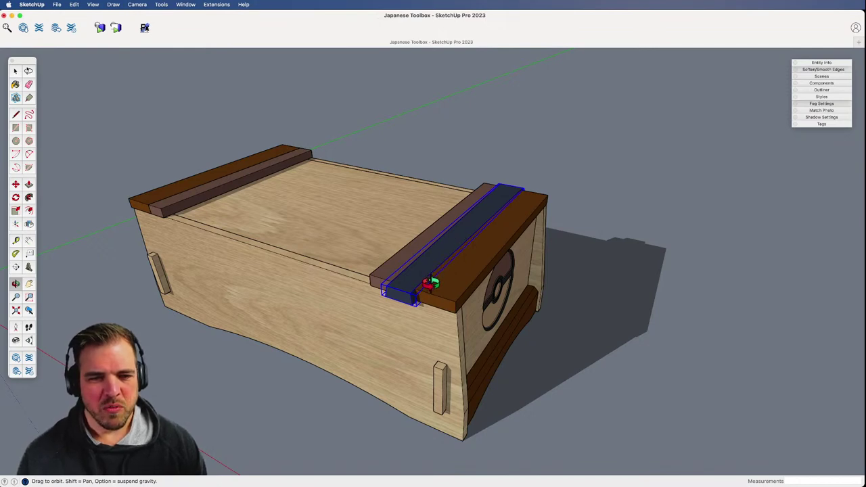
drag(434, 282, 443, 311)
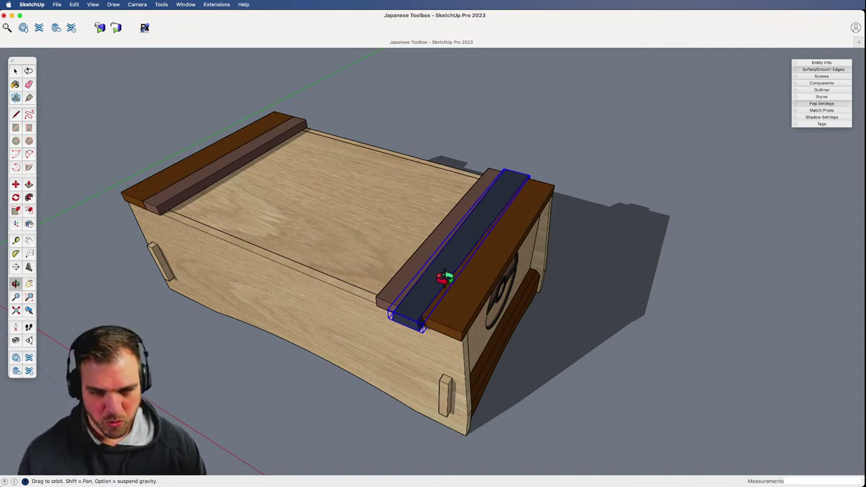
key(m)
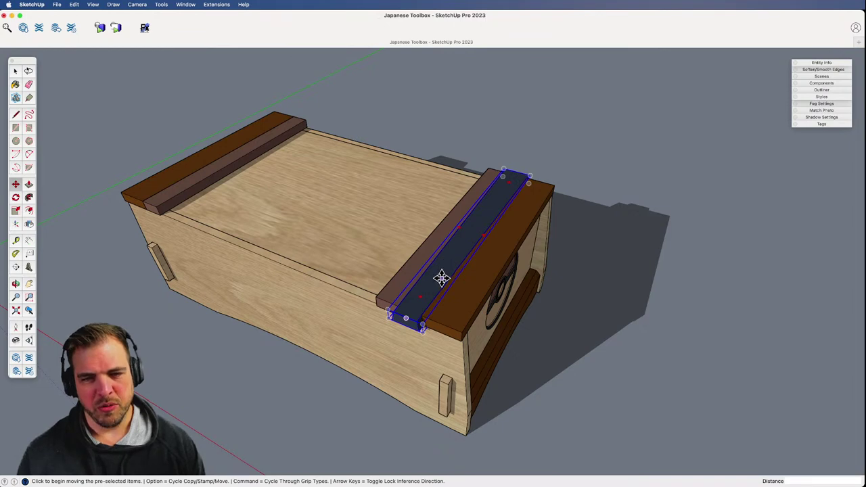
key(space)
click(580, 303)
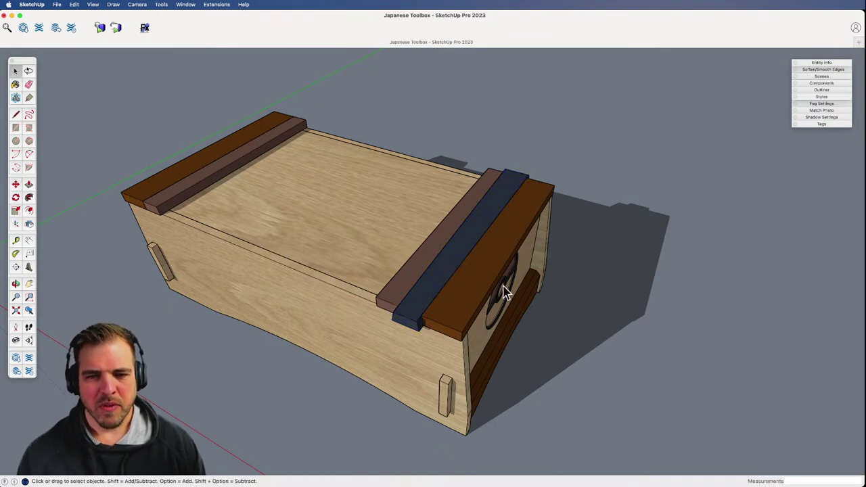
click(451, 270)
key(super+a)
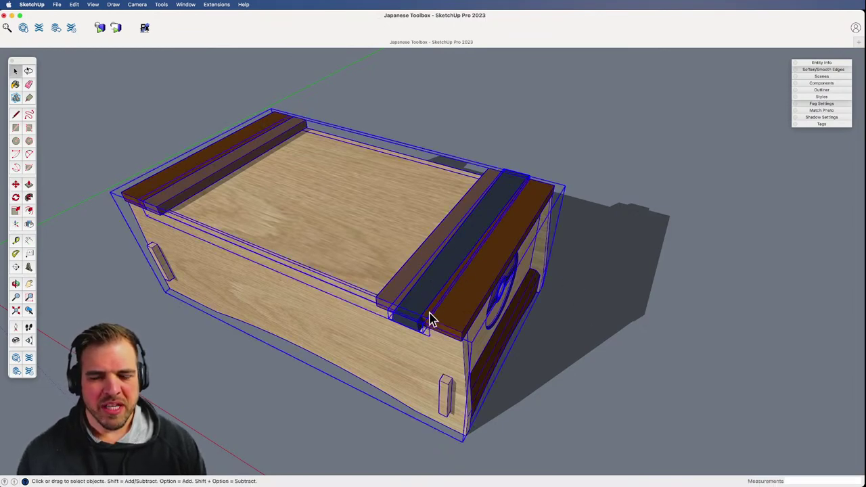
key(o)
key(space)
click(496, 157)
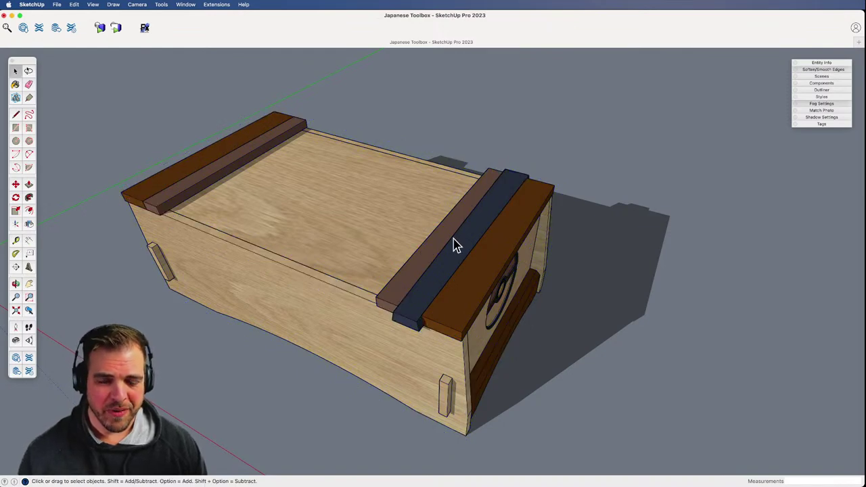
- Slide the dark blue locking bar lengthwise out from between the lid batten and the brown end piece, about 9 3/8"
middle_drag(455, 239, 448, 257)
drag(449, 255, 480, 247)
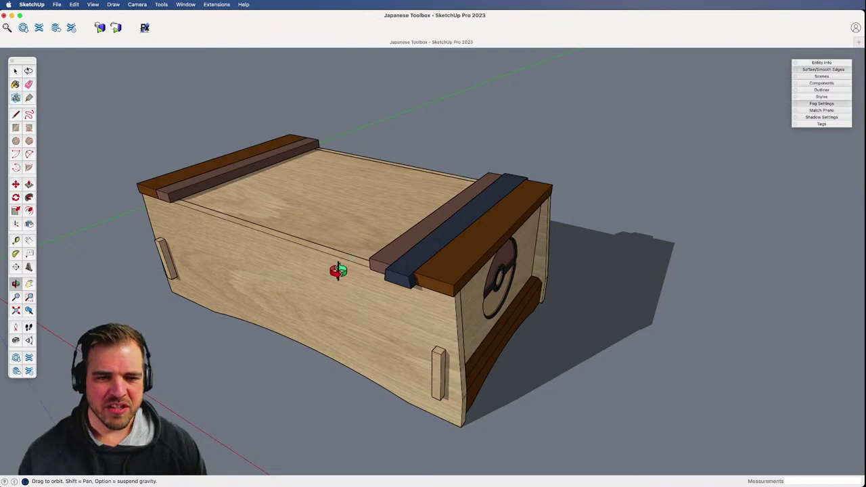
key(h)
middle_drag(415, 231, 449, 320)
click(451, 289)
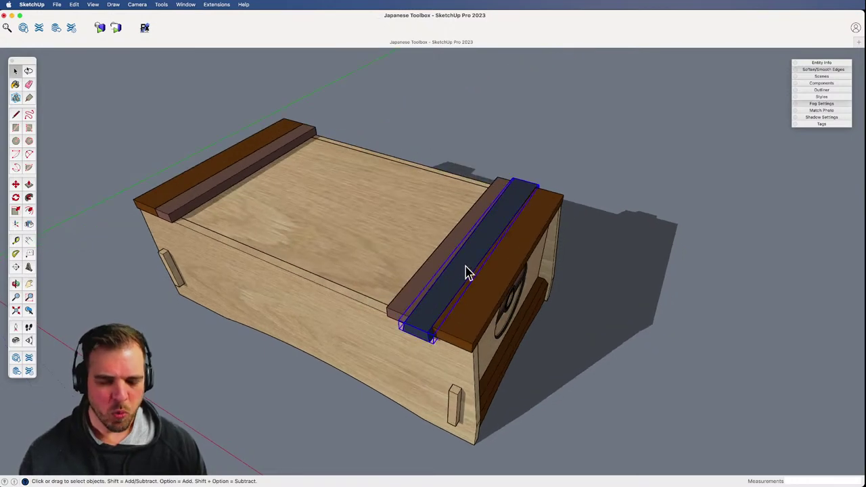
key(m)
click(460, 281)
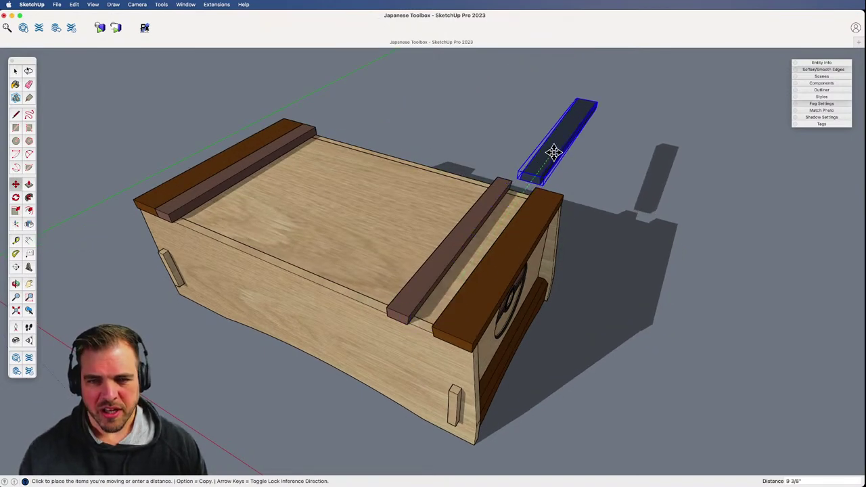
click(553, 155)
middle_drag(553, 155, 487, 290)
key(space)
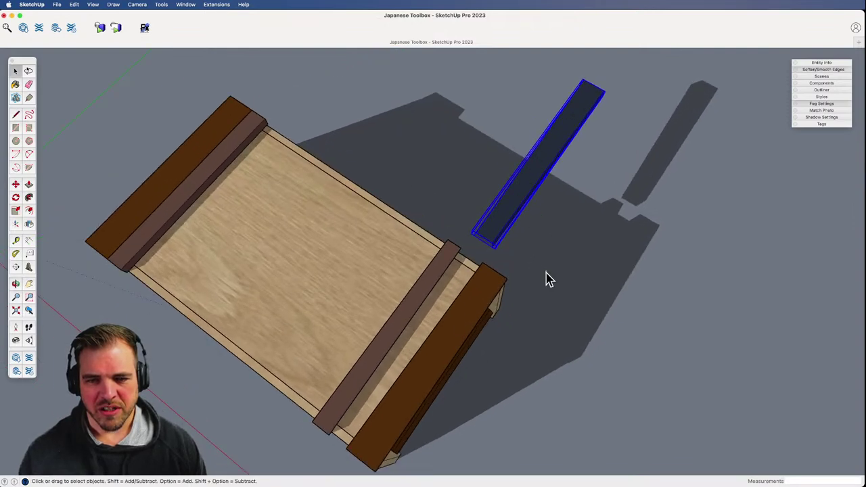
click(548, 279)
- Shift the lid with its battens along the box toward the end where the blue locking bar sat
middle_drag(548, 278, 599, 141)
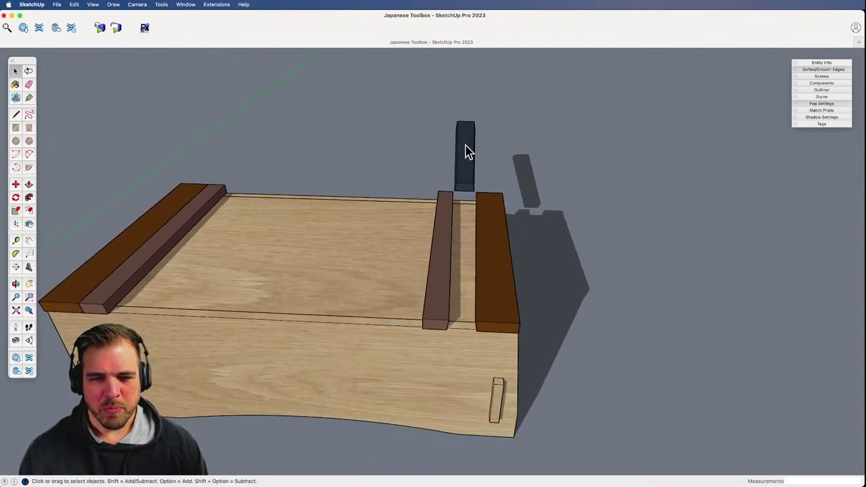
click(440, 303)
middle_drag(367, 304, 402, 304)
key(m)
click(386, 296)
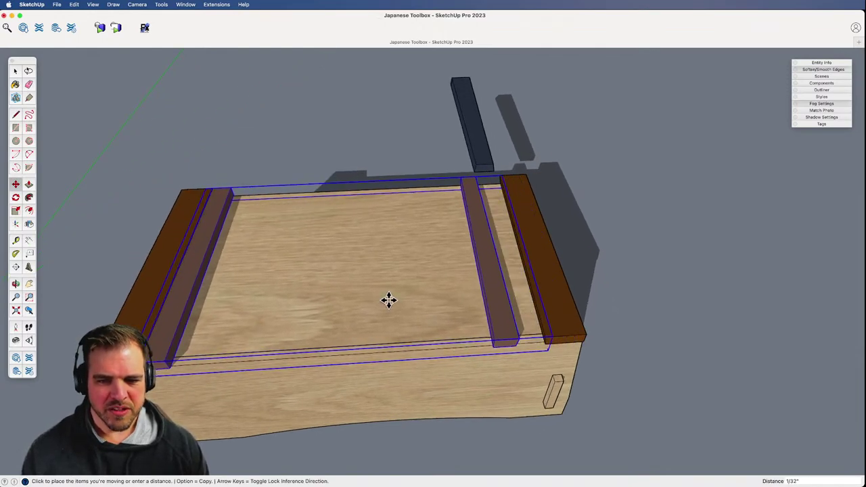
click(406, 294)
key(space)
- Slide the lid about 9/16" further toward the same end, widening the gap at the opposite end
middle_drag(387, 313, 367, 251)
click(302, 194)
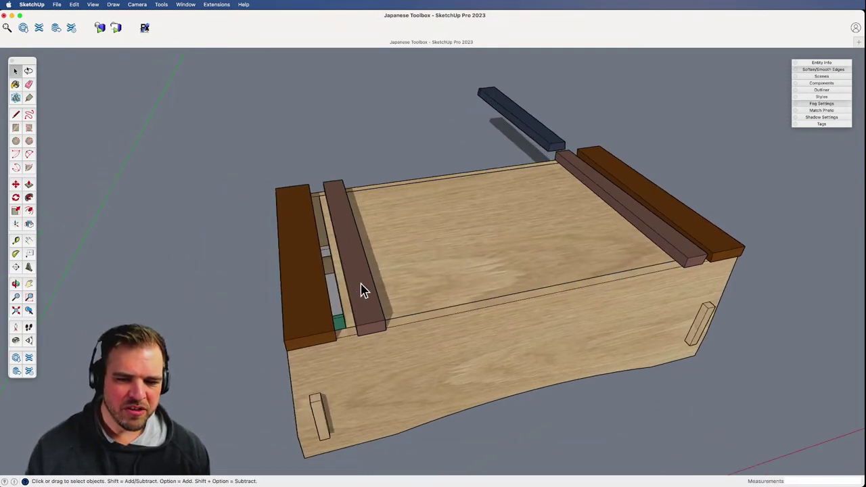
click(396, 291)
key(m)
click(396, 291)
click(416, 285)
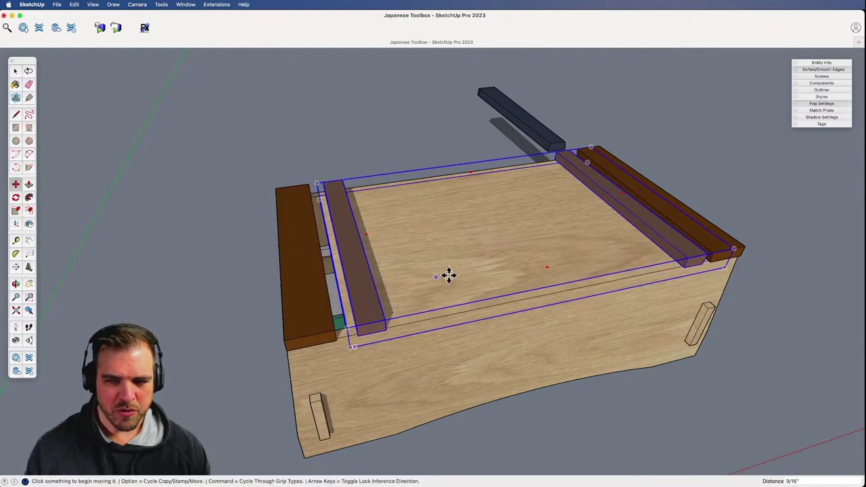
middle_drag(448, 277, 589, 309)
scroll(590, 309, up, 5)
key(q)
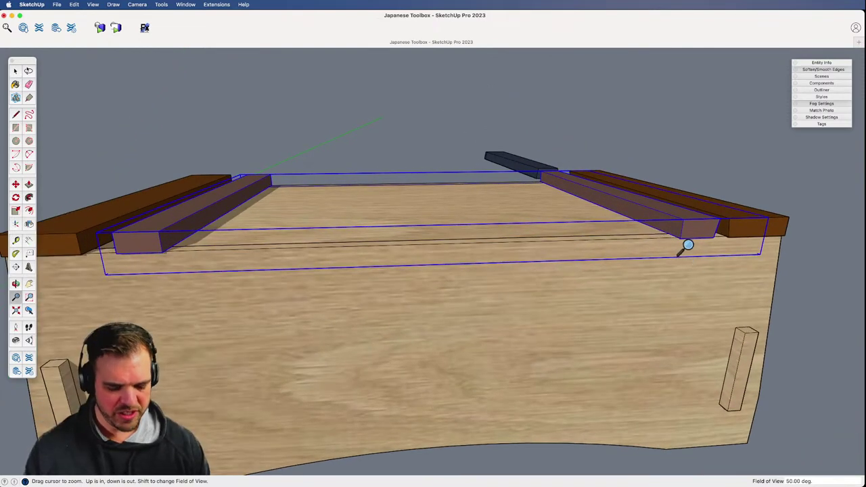
click(719, 235)
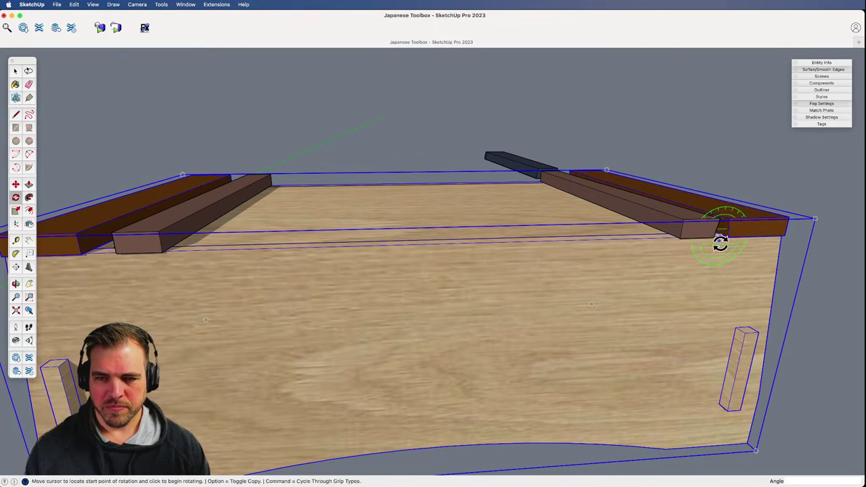
click(843, 236)
key(space)
click(830, 265)
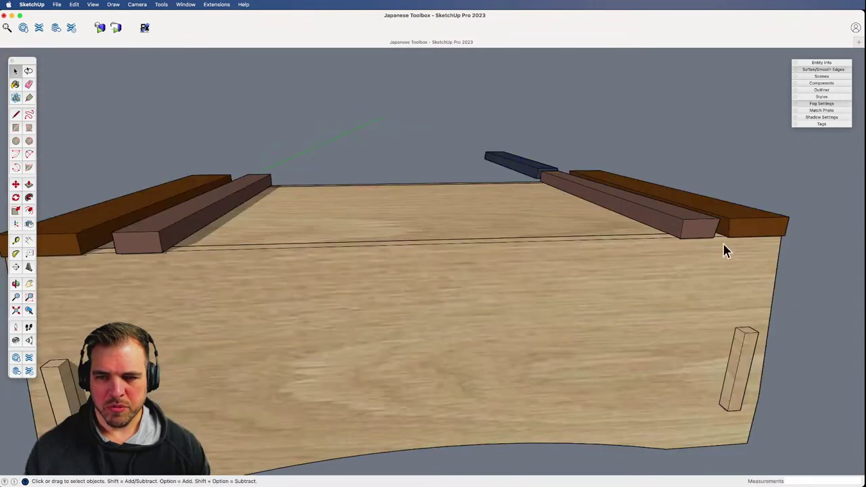
- Rotate the lid about 12 degrees around its edge at the locking-bar end, lifting the opposite end
click(713, 245)
key(q)
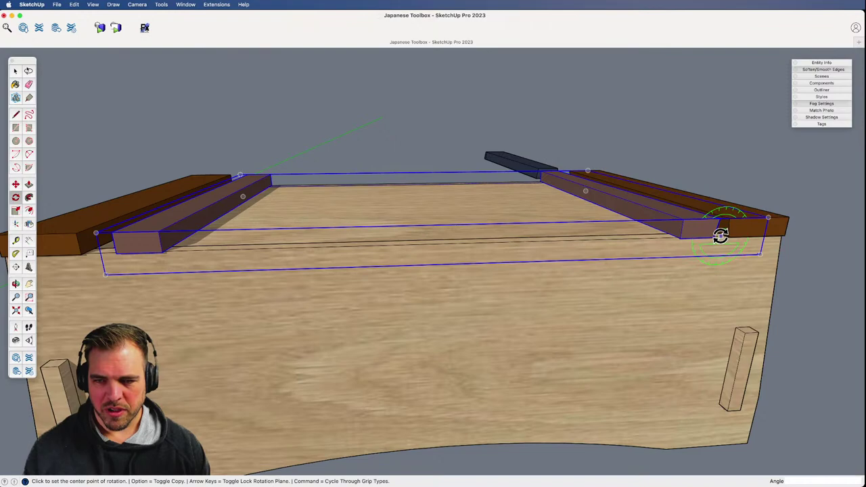
click(719, 235)
click(822, 237)
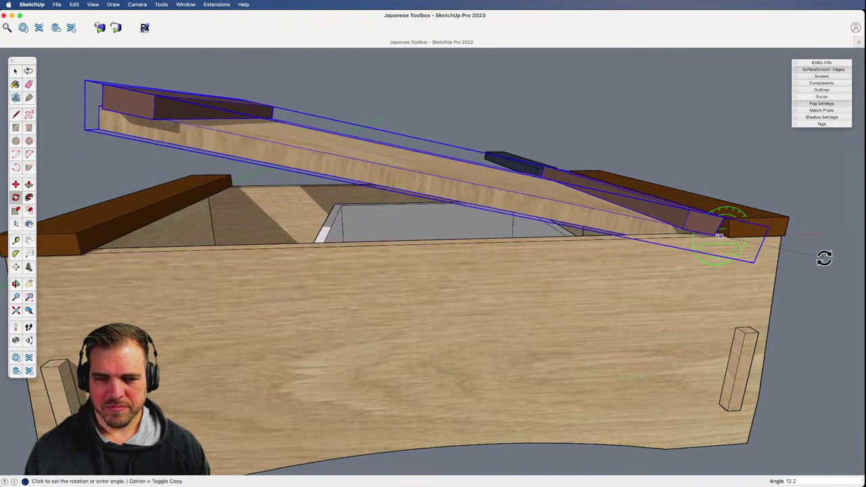
key(h)
middle_drag(683, 273, 602, 399)
- Move the tilted lid along the red axis off the toolbox, past the far end, about 1' 3 1/2"
key(z)
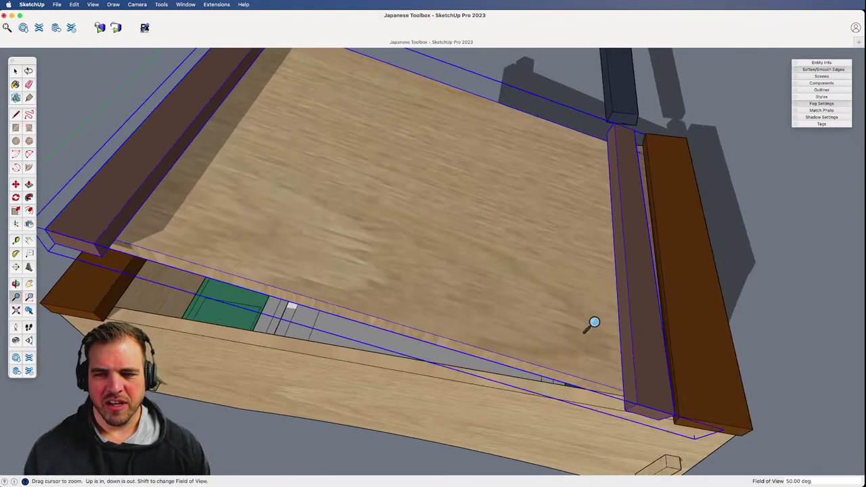
drag(592, 323, 586, 383)
middle_drag(534, 380, 424, 174)
key(m)
click(583, 329)
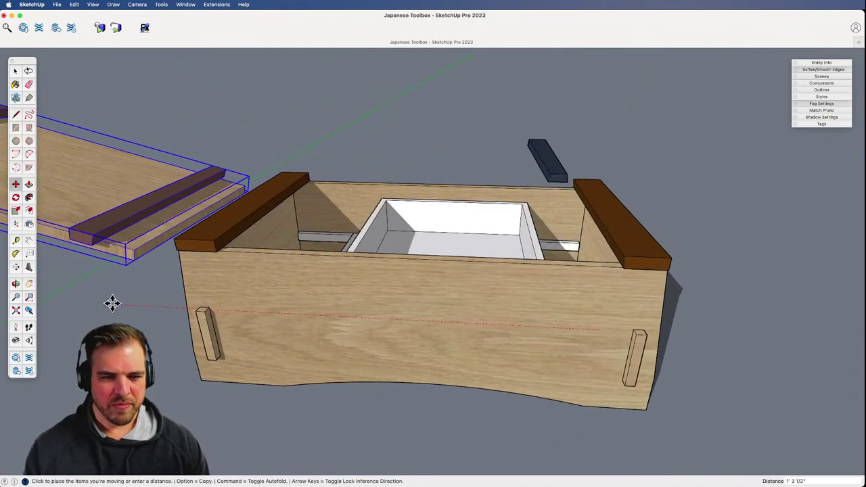
click(120, 301)
key(space)
click(405, 412)
- Move the white tray out of the toolbox and place it beyond the locking-bar end, about 11 19/32" away
middle_drag(440, 265, 402, 363)
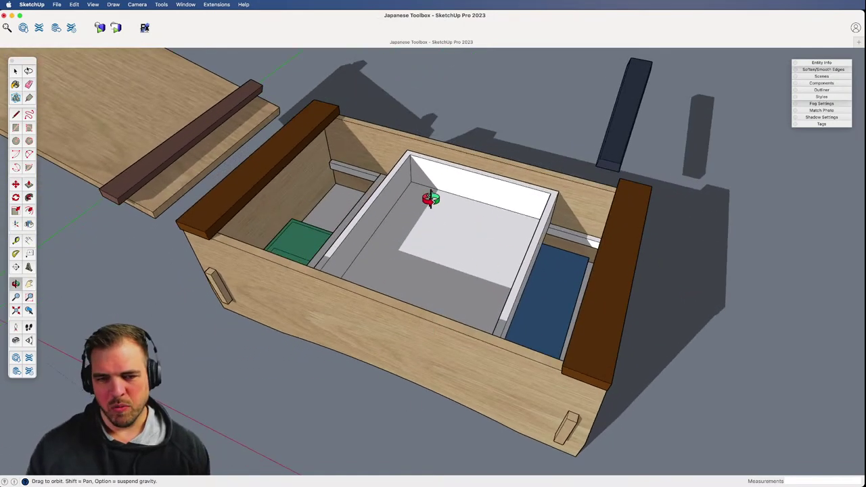
key(space)
click(480, 241)
key(o)
drag(479, 242, 417, 304)
key(m)
click(404, 246)
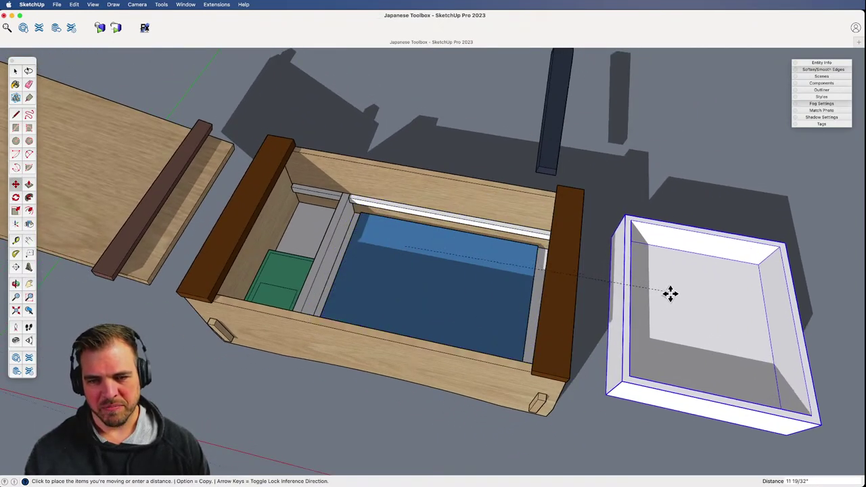
click(671, 300)
key(space)
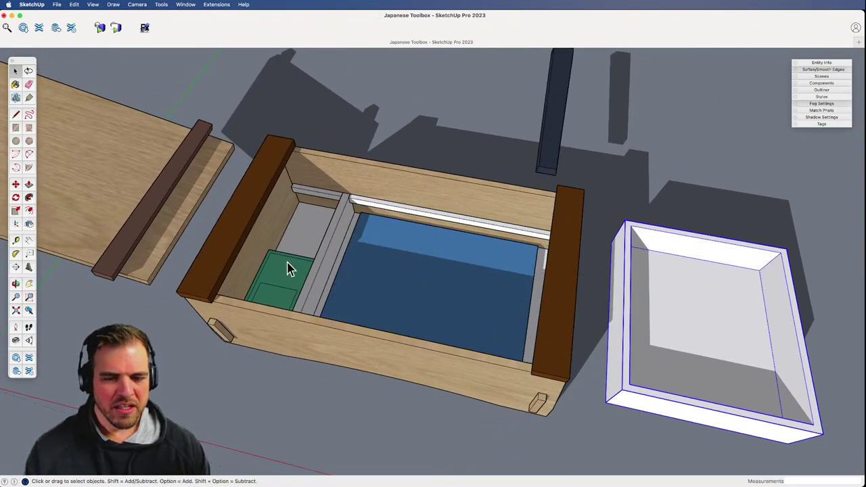
- Undo the tray, lid and locking-bar moves until the toolbox is fully reassembled and closed
click(426, 277)
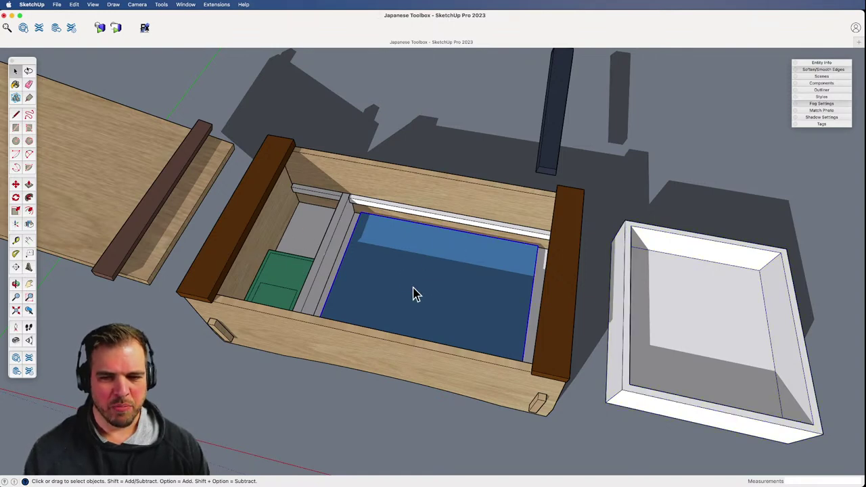
click(689, 324)
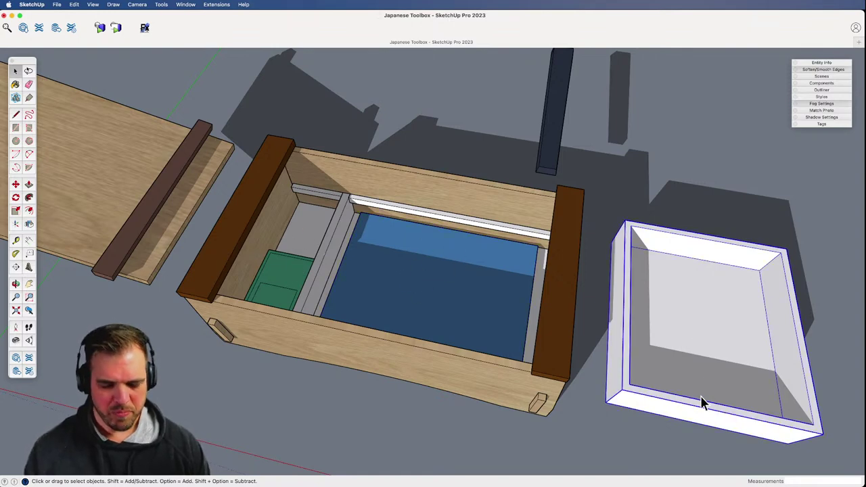
key(super+z)
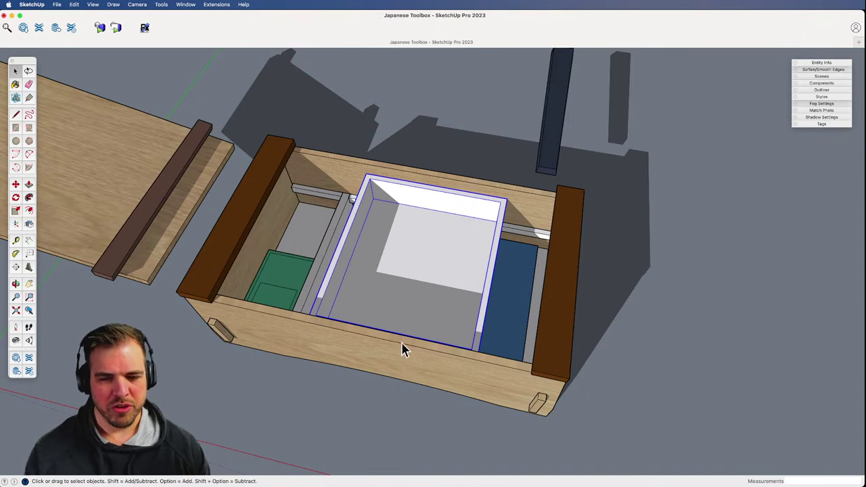
middle_drag(408, 382, 460, 327)
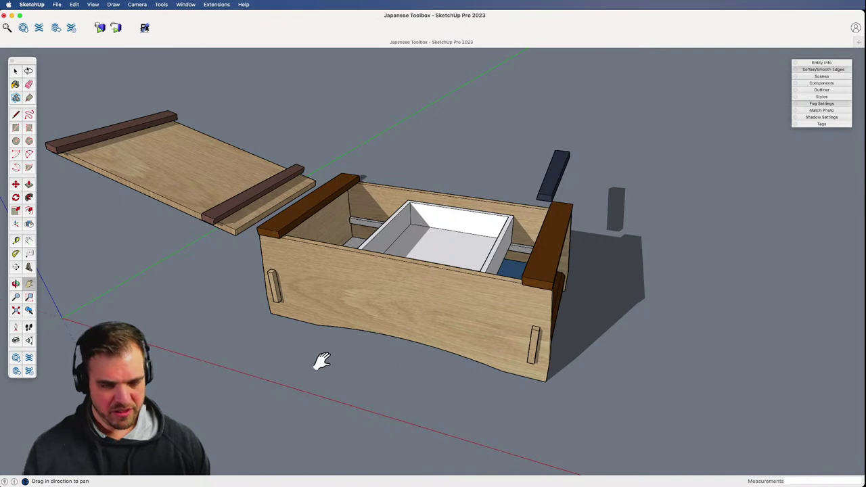
key(super+z)
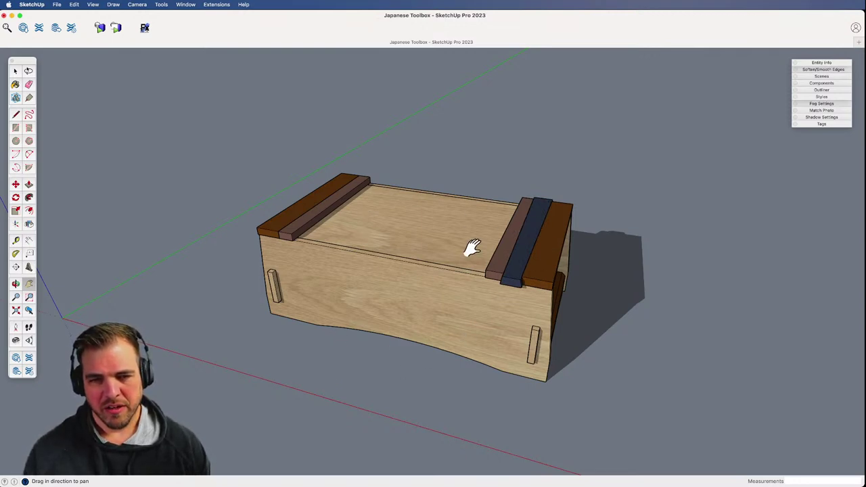
- Examine the closed toolbox's lid, locking bar and side panel from several angles
key(space)
middle_drag(606, 331, 470, 323)
key(z)
scroll(445, 360, up, 3)
shift+middle_drag(447, 260, 455, 337)
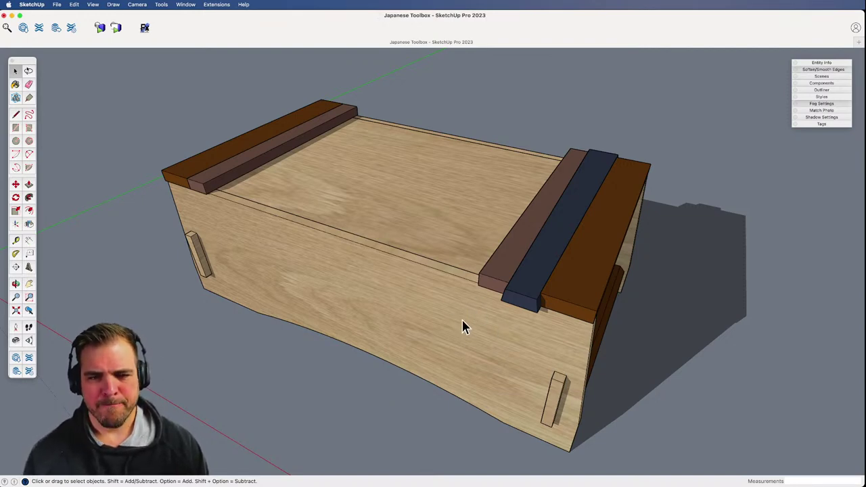
middle_drag(462, 327, 464, 298)
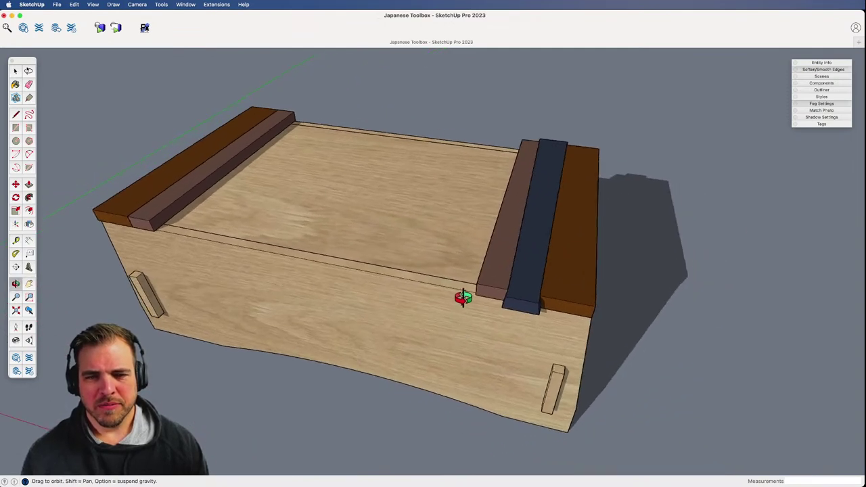
drag(464, 297, 431, 341)
middle_drag(431, 340, 366, 273)
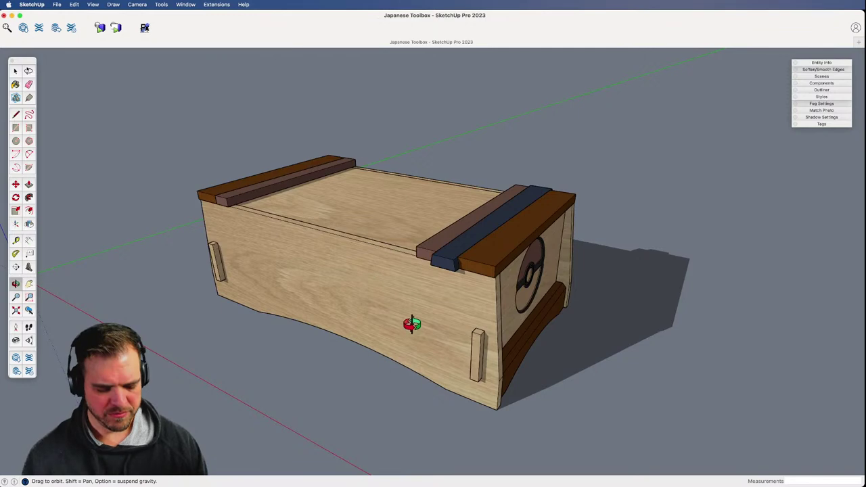
- Inspect the toolbox's internal joints and compartments in X-ray display, and restore the opaque display
key(x)
middle_drag(399, 304, 364, 401)
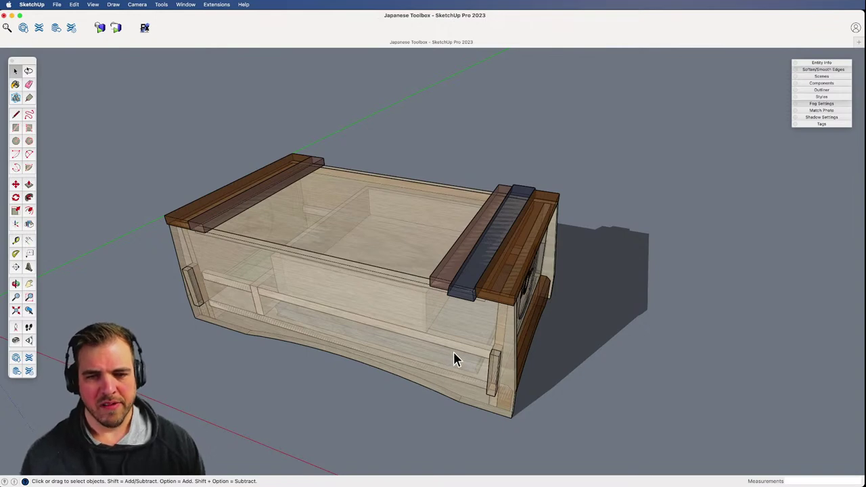
shift+middle_drag(459, 341, 443, 325)
scroll(433, 388, up, 3)
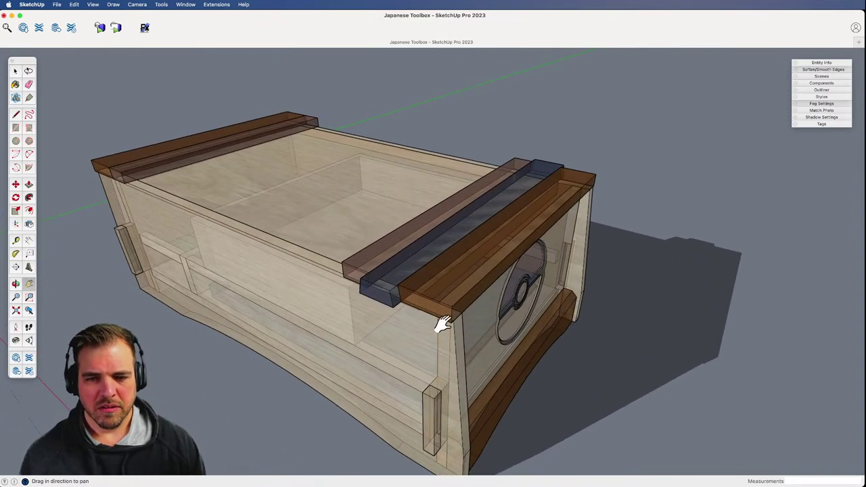
drag(441, 324, 412, 251)
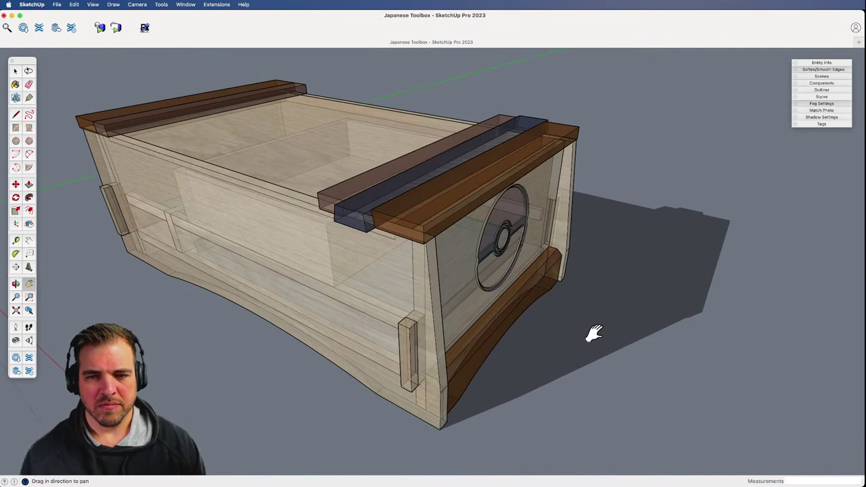
key(space)
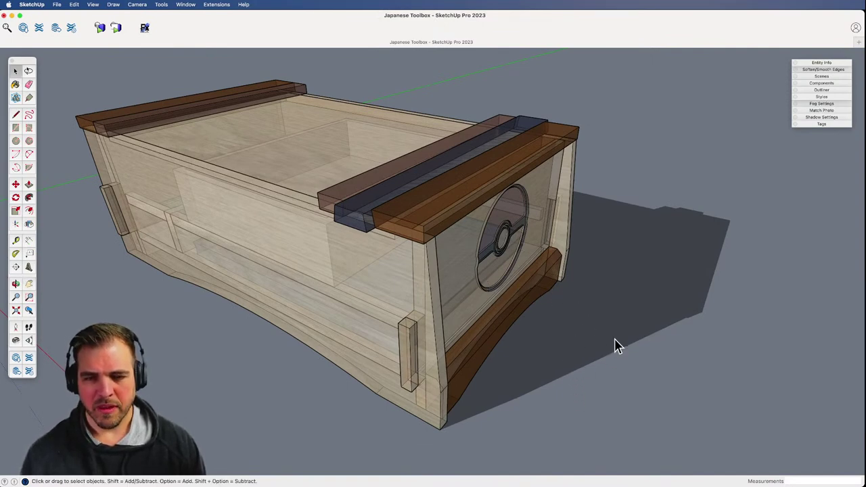
key(shift+x)
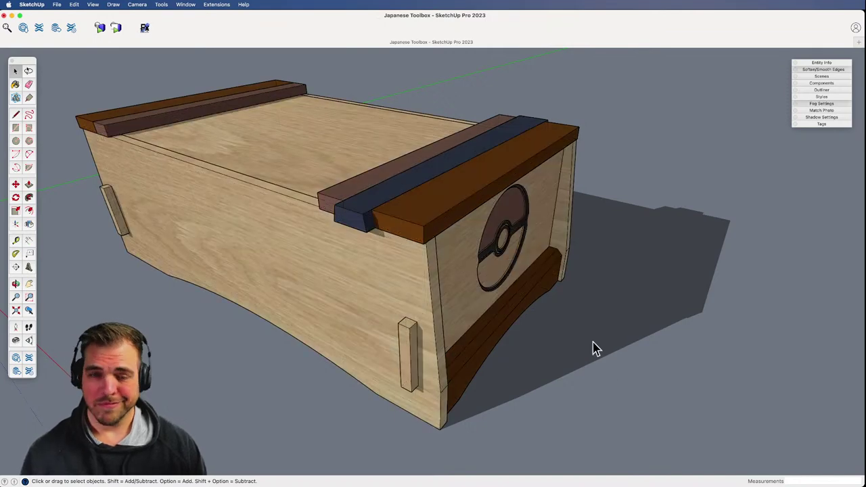
- Examine the toolbox's long side, handle end and protruding tenons from different angles
middle_drag(538, 342, 517, 267)
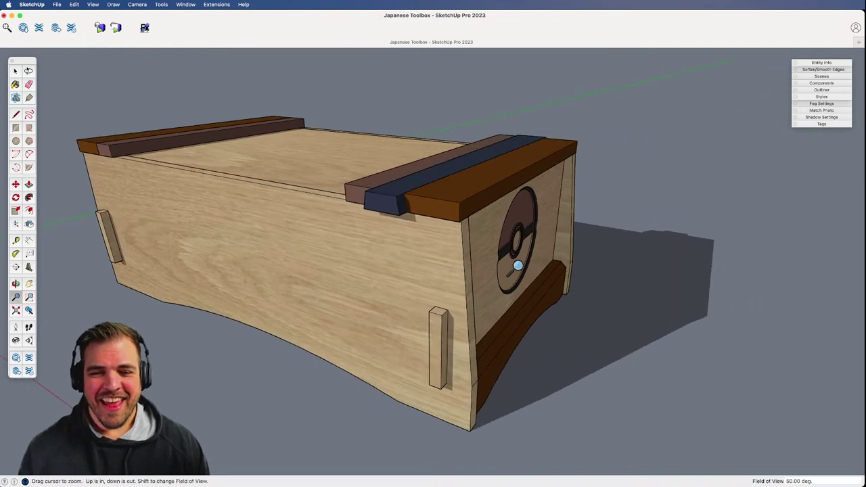
scroll(516, 267, down, 3)
middle_drag(512, 334, 503, 370)
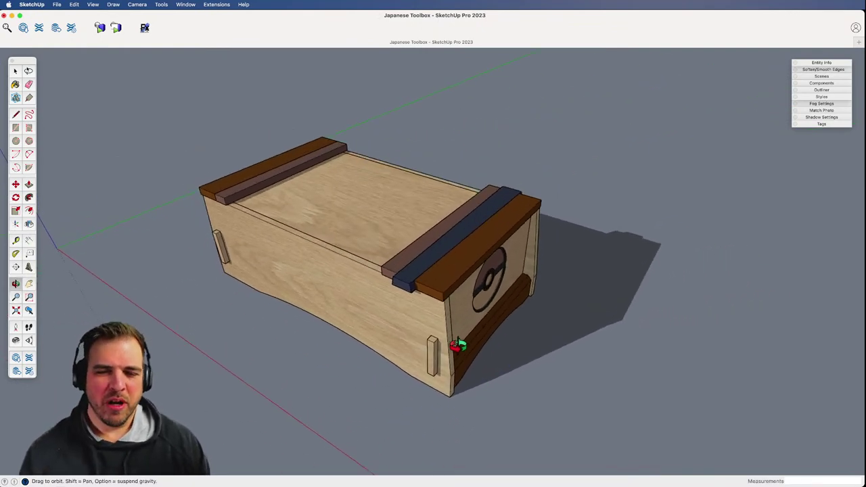
key(h)
middle_drag(472, 339, 512, 342)
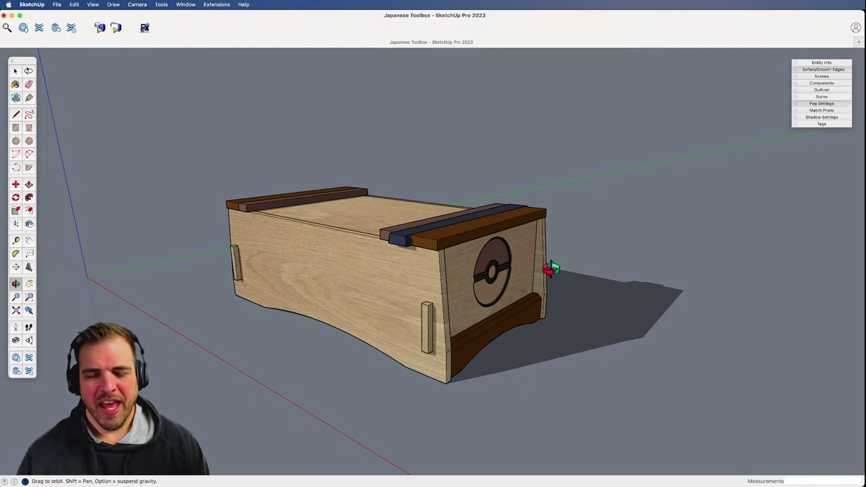
middle_drag(483, 342, 509, 267)
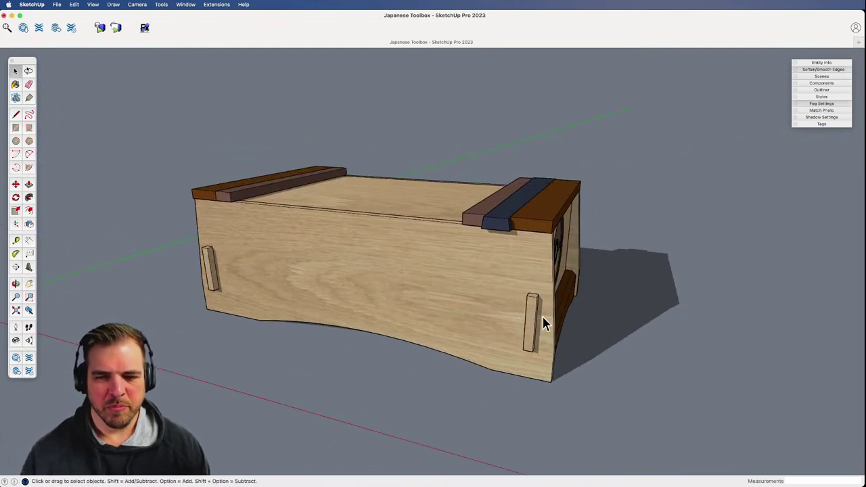
middle_drag(545, 323, 447, 338)
click(420, 338)
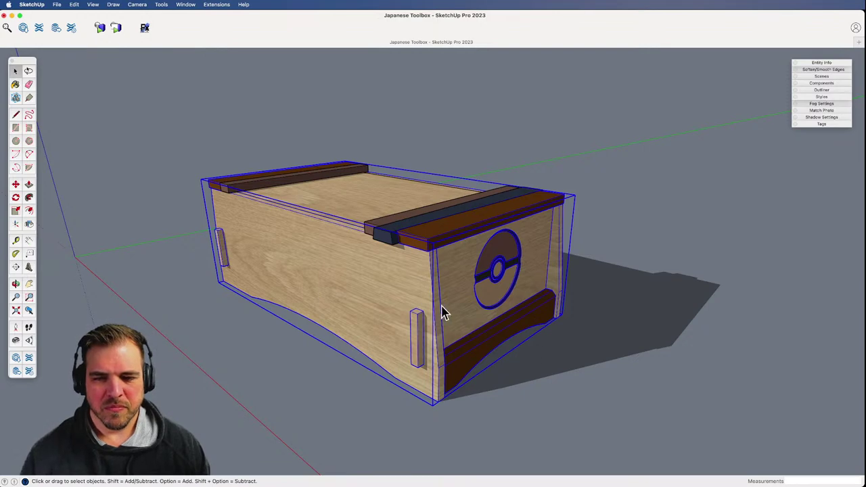
middle_drag(511, 320, 524, 284)
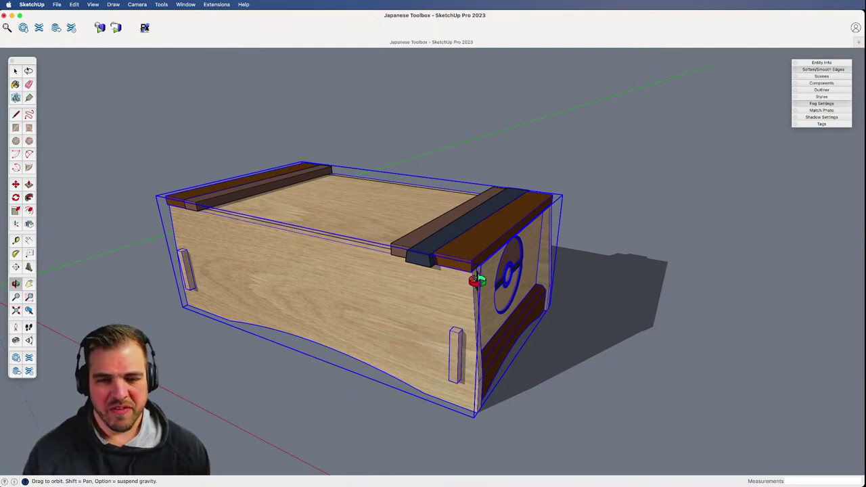
key(space)
click(384, 402)
shift+middle_drag(404, 355, 419, 350)
middle_drag(419, 351, 416, 369)
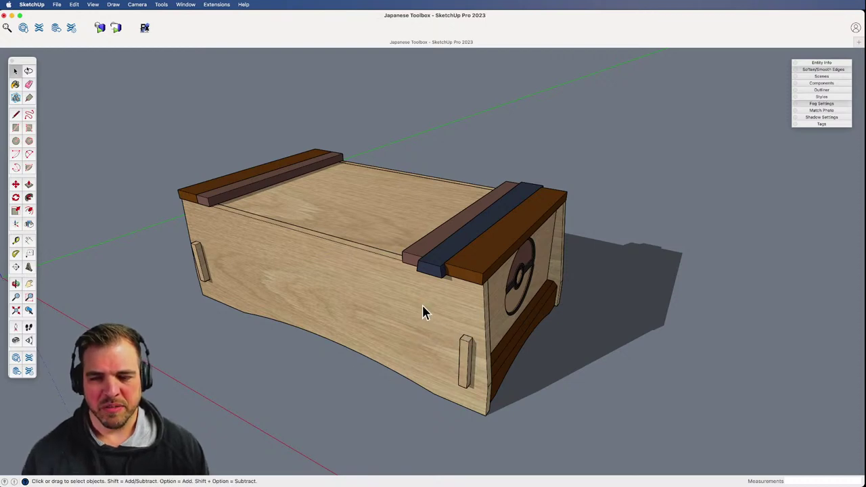
- Move the whole toolbox about 2' 8" along the red axis in the negative direction, clearing space near the origin, and deselect it
key(z)
drag(408, 209, 442, 338)
shift+middle_drag(443, 338, 439, 367)
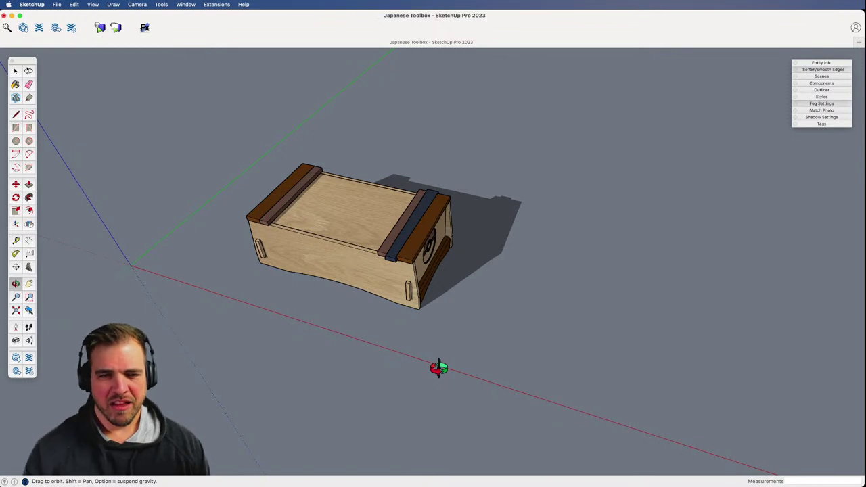
middle_drag(456, 302, 369, 247)
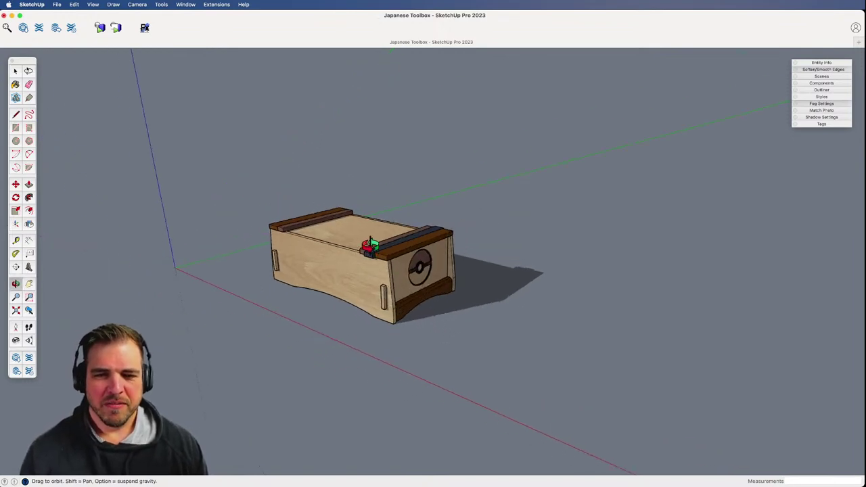
middle_drag(497, 282, 472, 377)
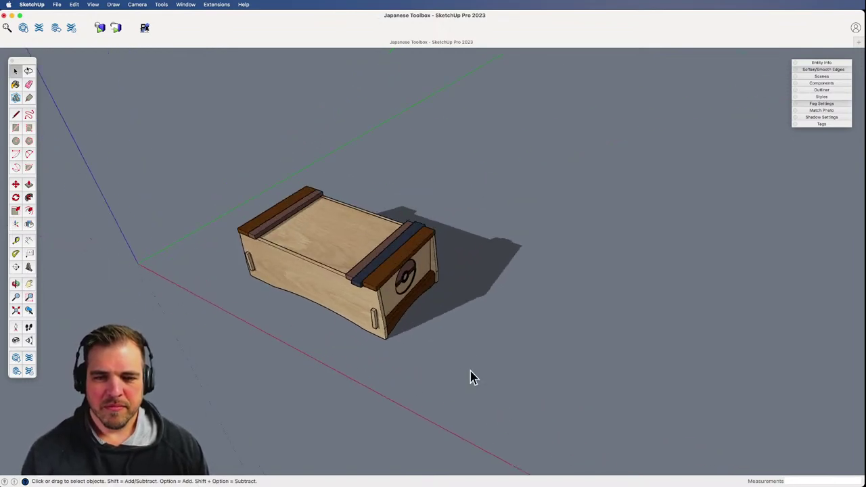
click(262, 200)
key(m)
click(515, 315)
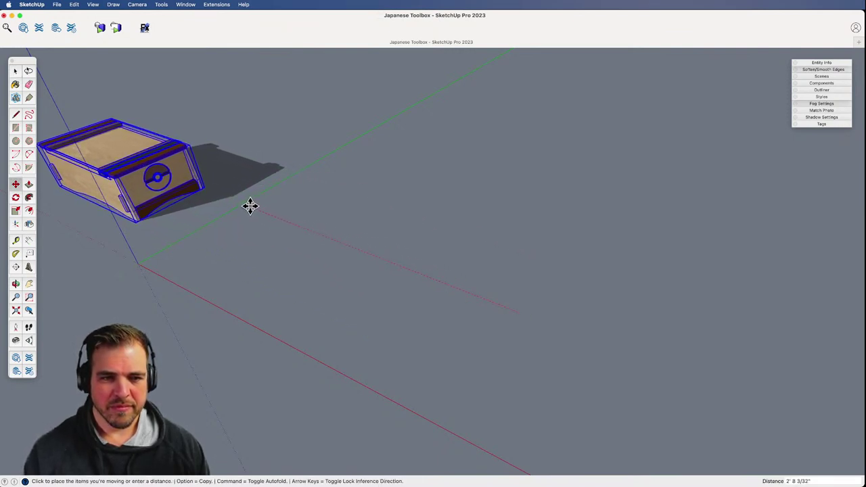
click(249, 207)
middle_drag(341, 234, 437, 329)
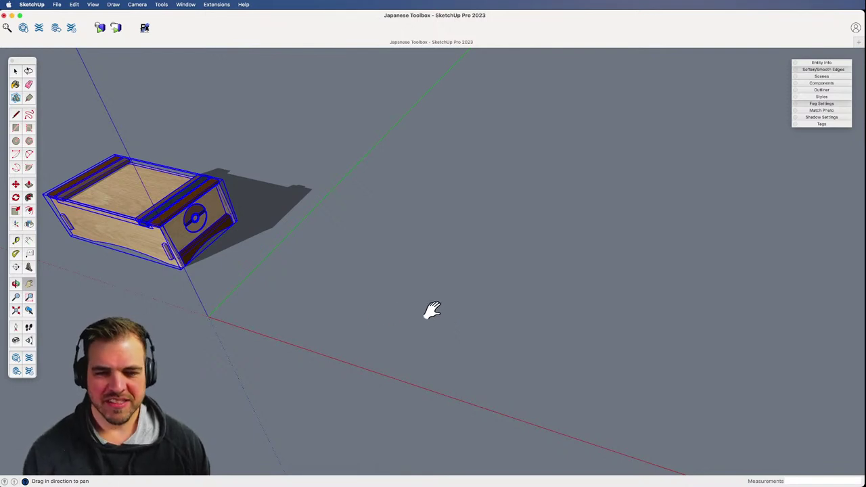
key(space)
click(475, 300)
key(z)
drag(441, 295, 443, 303)
shift+middle_drag(443, 303, 497, 264)
drag(497, 264, 513, 285)
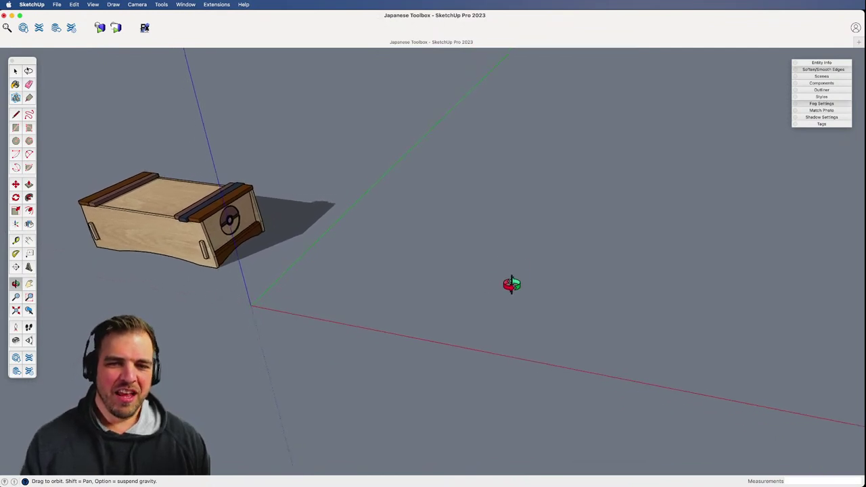
drag(461, 313, 469, 311)
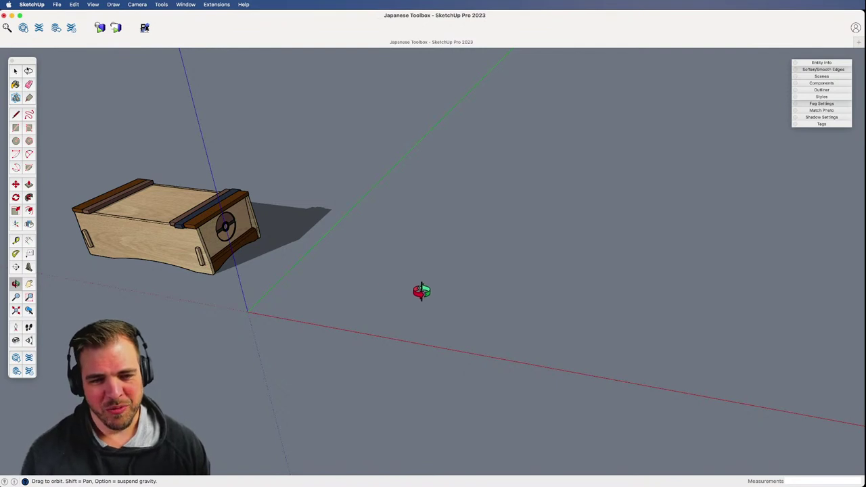
mouse_move(420, 292)
mouse_down()
mouse_move(441, 290)
mouse_move(429, 297)
mouse_up()
key(space)
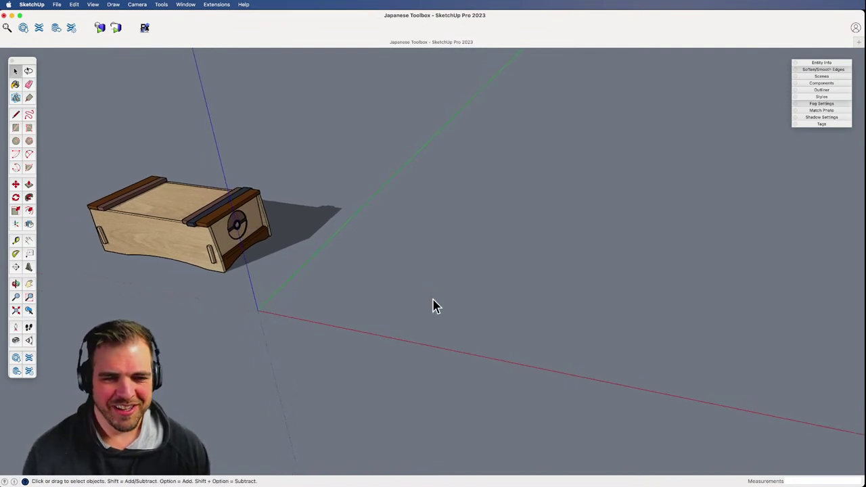
- Draw an 18" by 10" rectangle flat on the ground between the red and green axes, with its longer side along the red axis
key(h)
drag(497, 293, 431, 312)
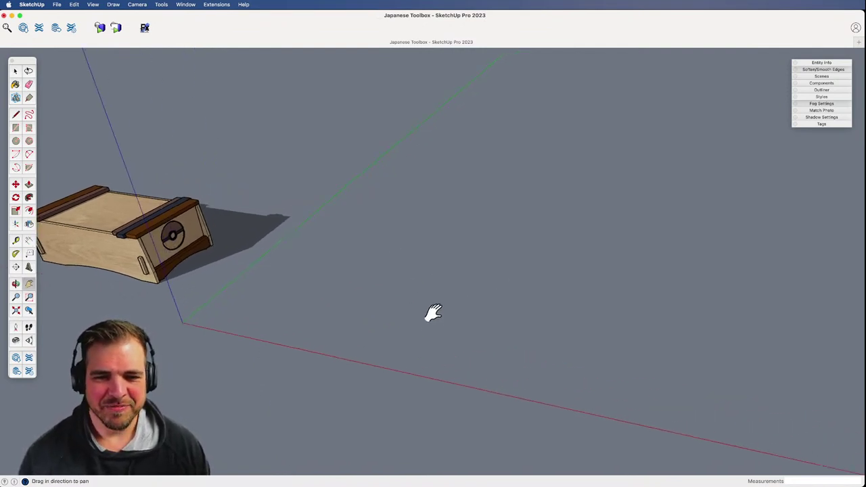
key(r)
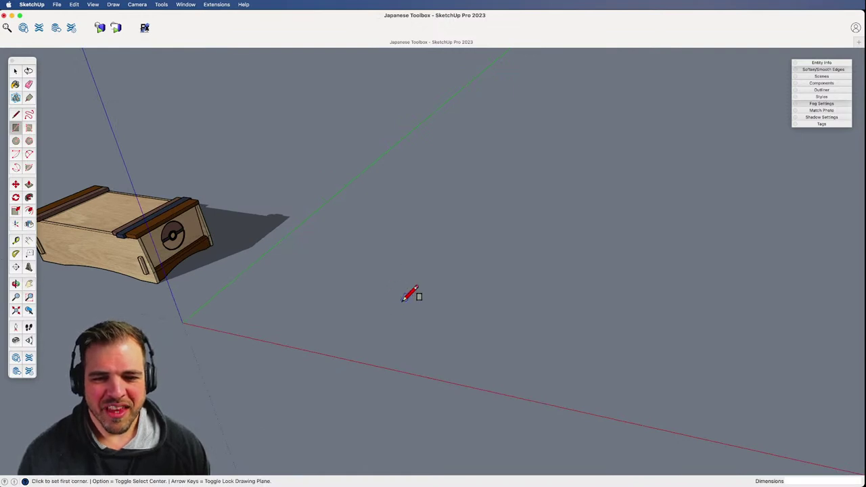
click(400, 309)
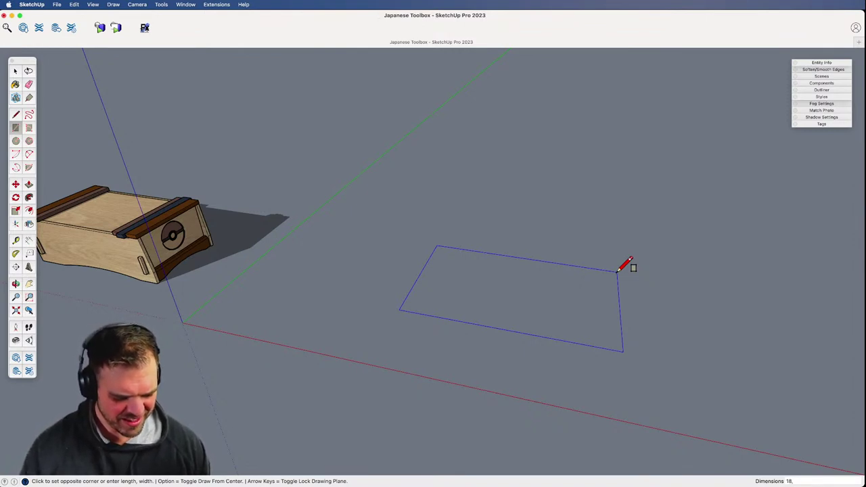
text(0)
key(Return)
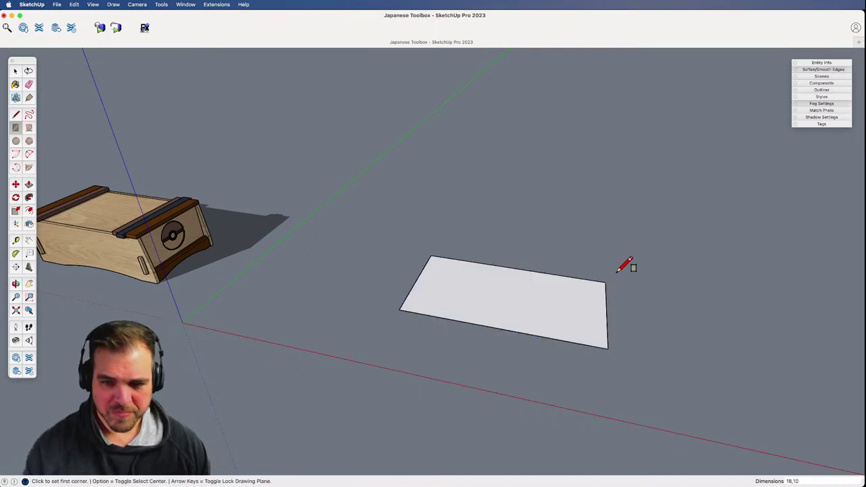
middle_drag(498, 331, 449, 394)
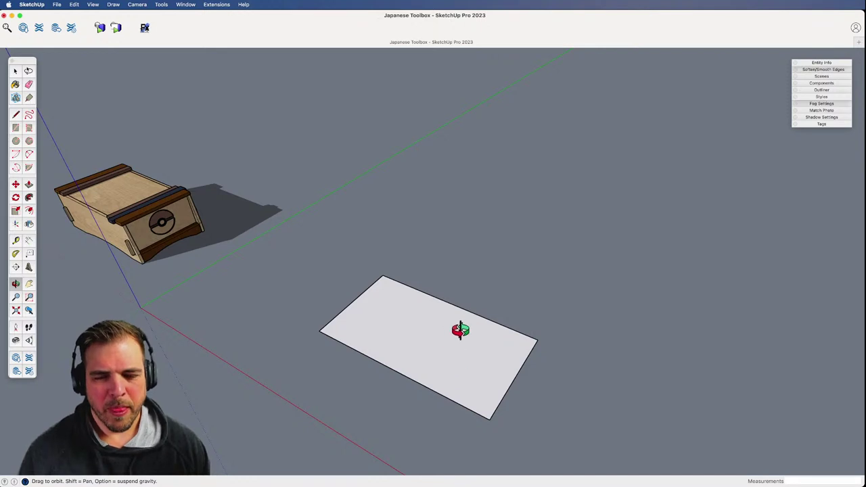
shift+middle_drag(462, 341, 618, 329)
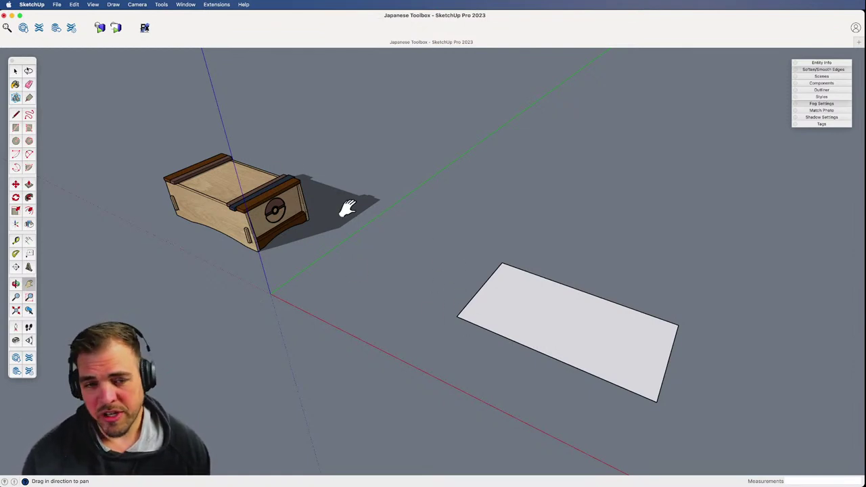
drag(537, 352, 411, 332)
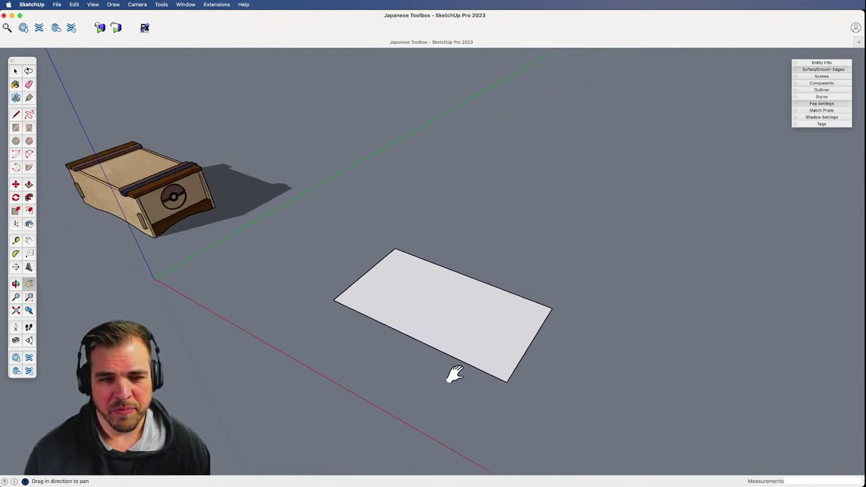
- Push/Pull the rectangle up 6" to form the new toolbox's solid block
key(z)
drag(454, 387, 448, 339)
key(h)
drag(448, 341, 393, 302)
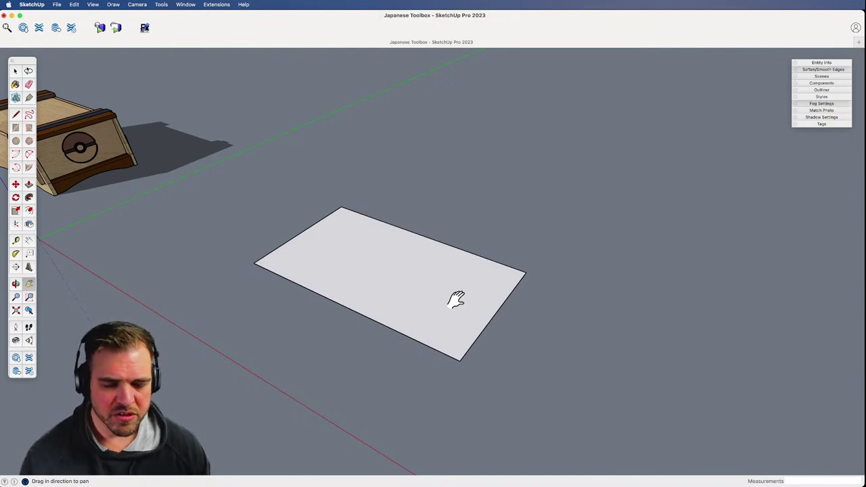
middle_drag(437, 311, 437, 291)
key(p)
click(437, 289)
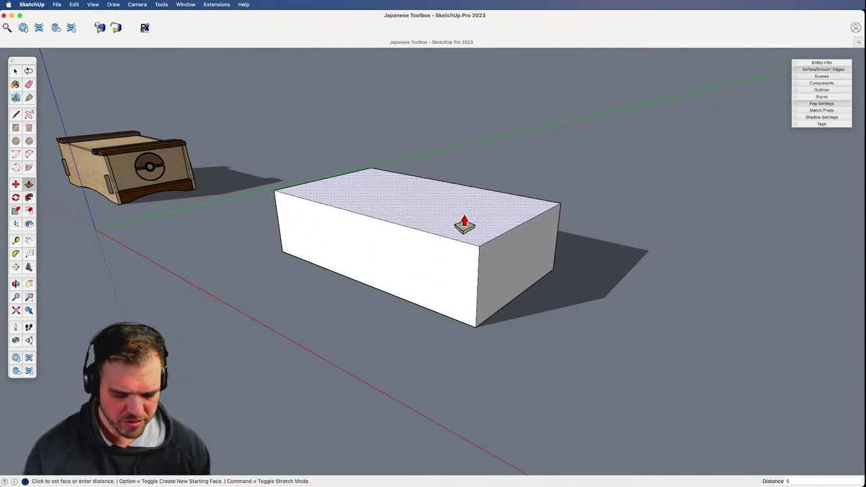
text(")
key(Return)
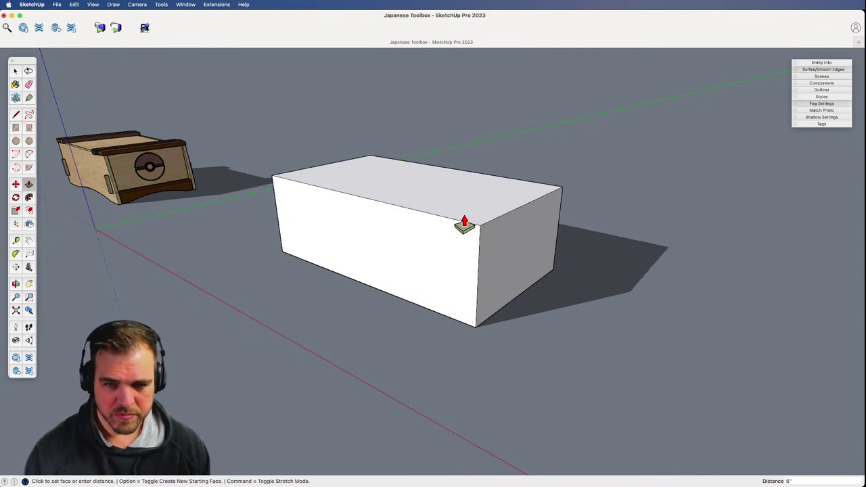
- Select all faces and edges of the new block
middle_drag(451, 232, 458, 295)
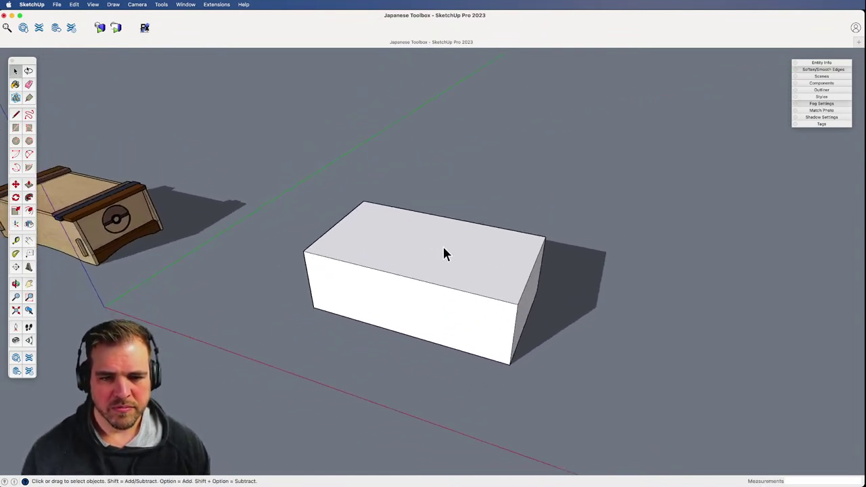
shift+middle_drag(426, 271, 381, 253)
drag(238, 141, 586, 379)
middle_drag(478, 296, 499, 351)
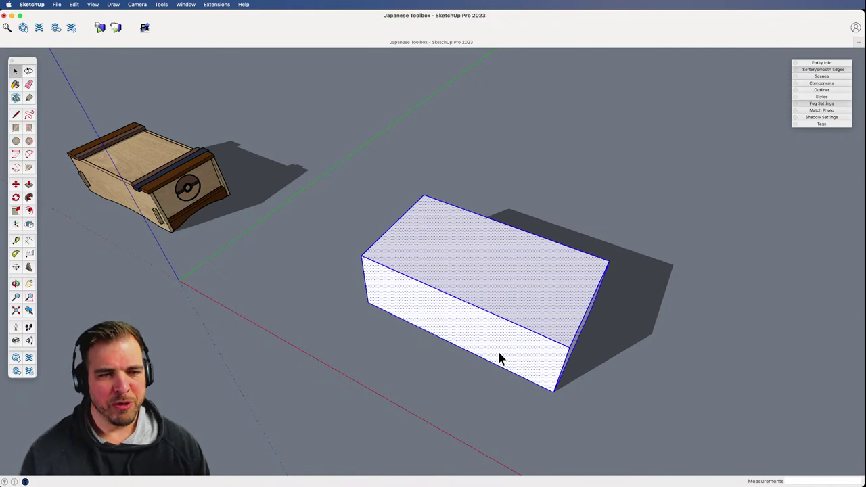
- Examine the finished toolbox's lid from above, selecting it to see it as one separate part
shift+middle_drag(315, 249, 596, 295)
middle_drag(399, 319, 457, 313)
scroll(389, 316, up, 1)
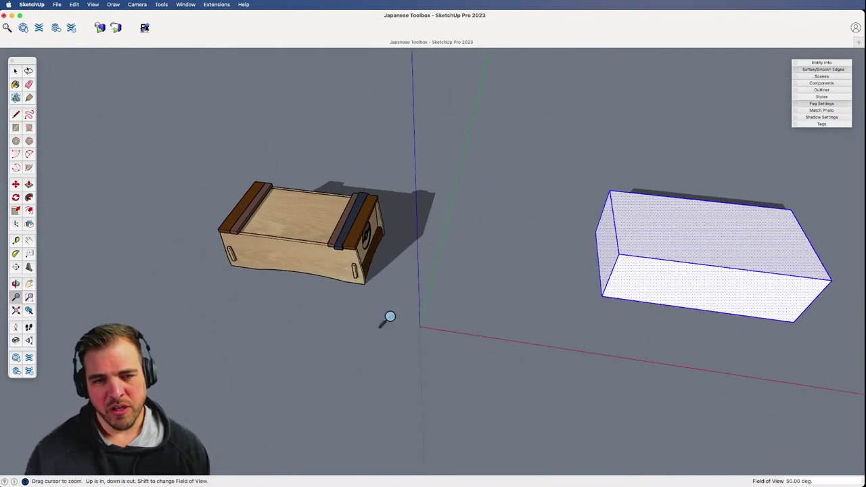
scroll(390, 316, up, 3)
shift+middle_drag(336, 228, 489, 302)
click(427, 233)
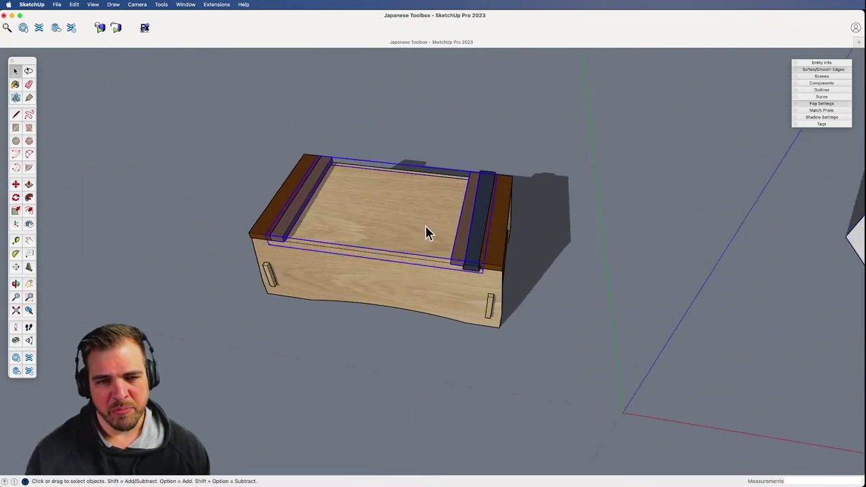
middle_drag(490, 277, 444, 319)
middle_drag(398, 220, 433, 258)
click(497, 248)
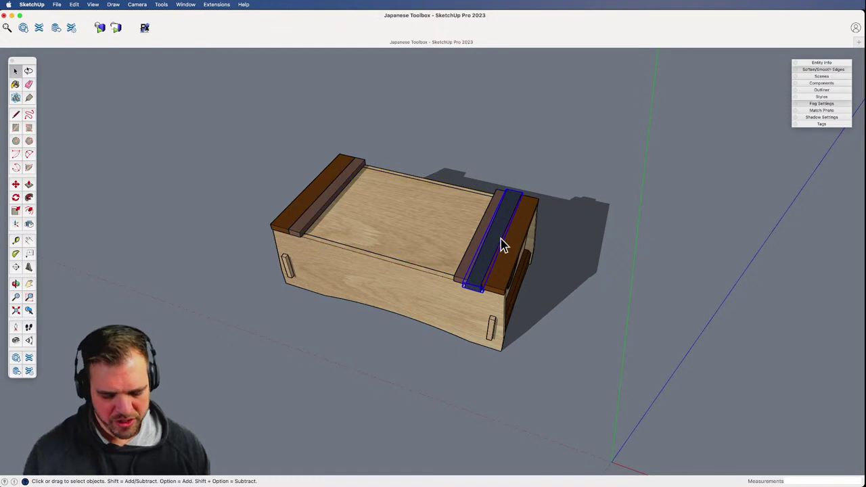
key(m)
click(504, 223)
key(Escape)
key(space)
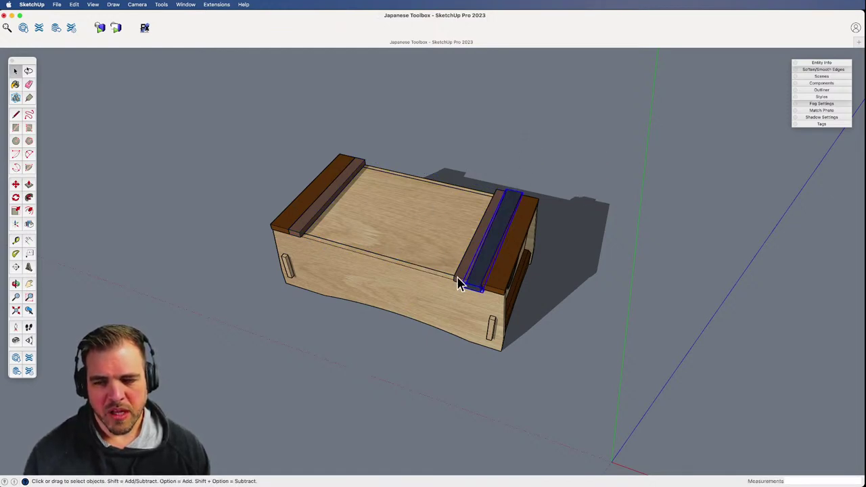
click(441, 365)
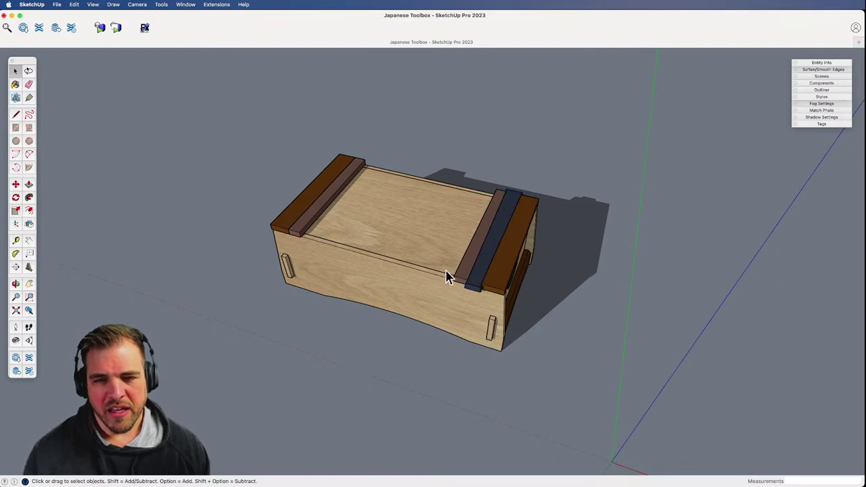
mouse_move(446, 277)
middle_down()
mouse_move(415, 222)
mouse_move(454, 294)
mouse_move(429, 309)
mouse_move(373, 283)
middle_up()
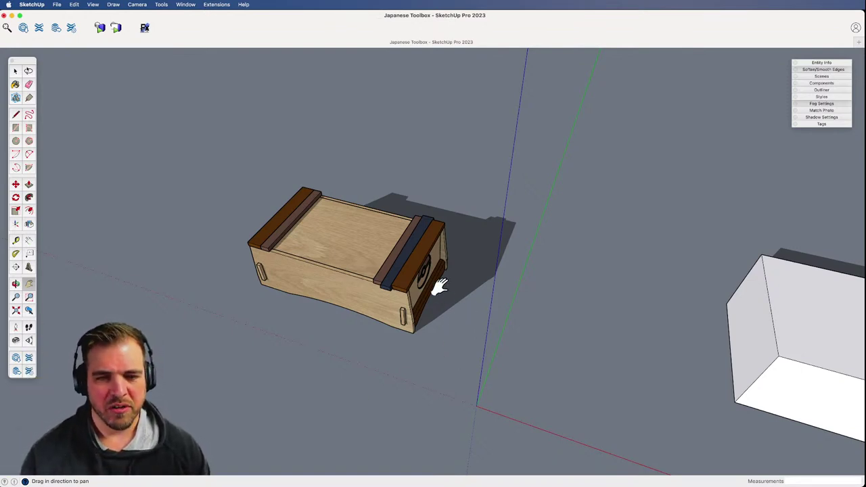
drag(514, 367, 449, 348)
key(space)
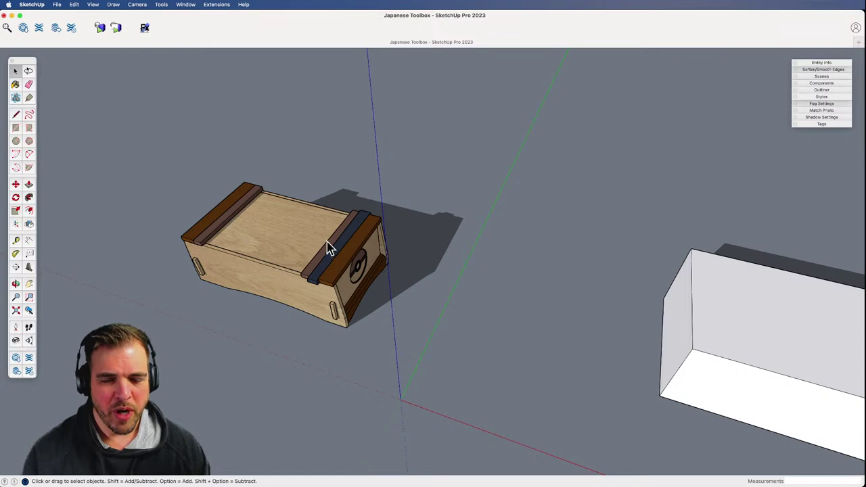
middle_drag(552, 397, 445, 342)
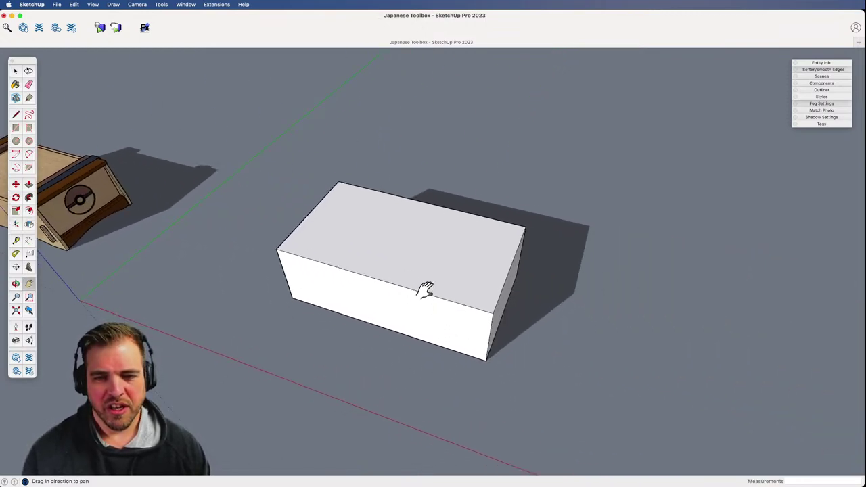
middle_drag(422, 290, 452, 269)
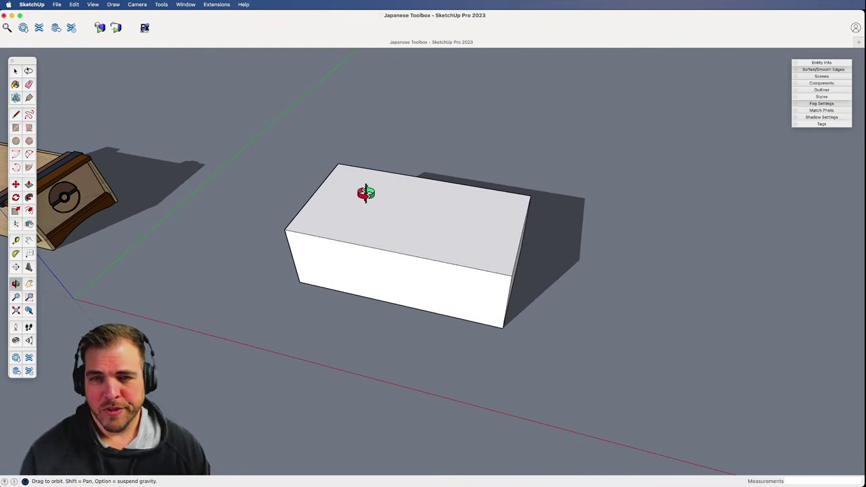
shift+middle_drag(365, 193, 446, 205)
key(super+Tab)
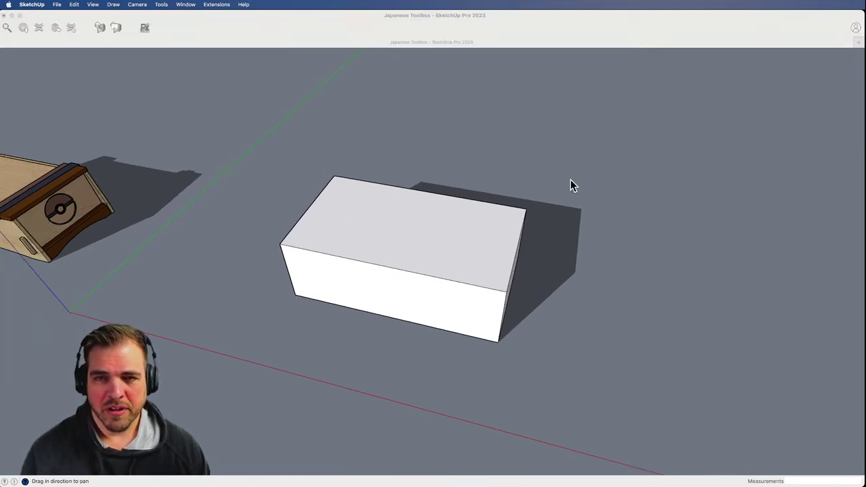
click(611, 229)
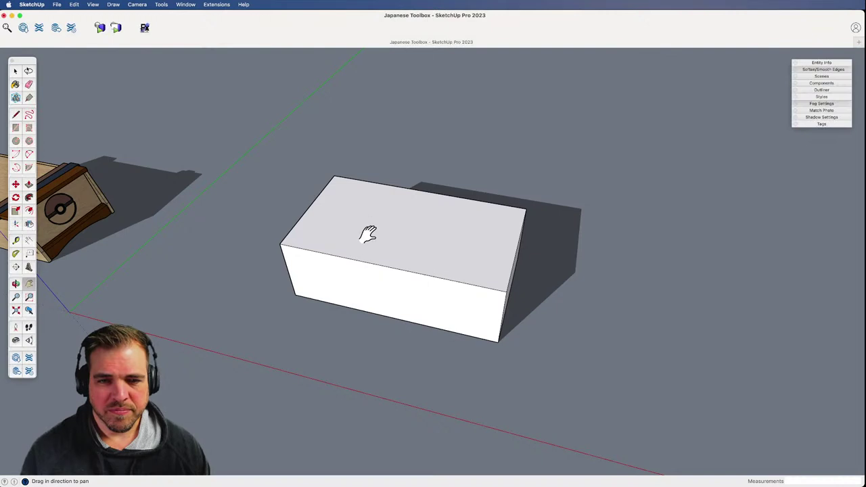
- Select the block's connected geometry and place a vertical guide on its long front face, 1" from the near corner edge
key(space)
triple_click(396, 241)
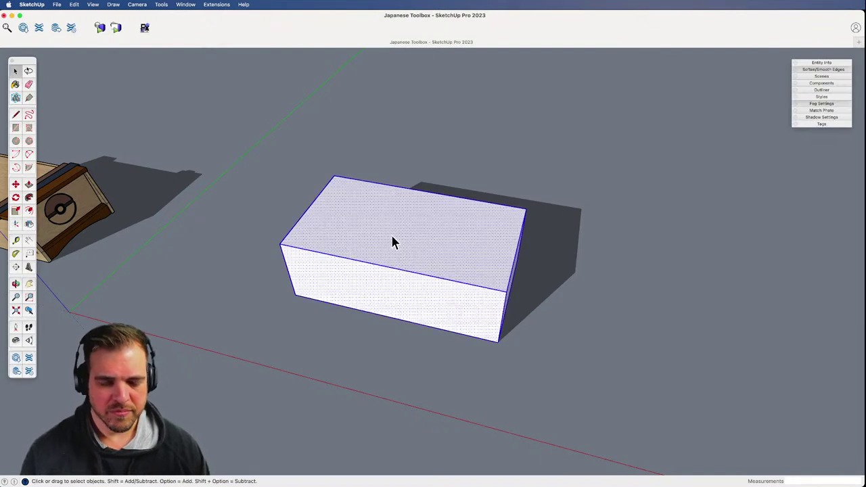
middle_drag(437, 333, 461, 312)
key(z)
drag(451, 354, 453, 292)
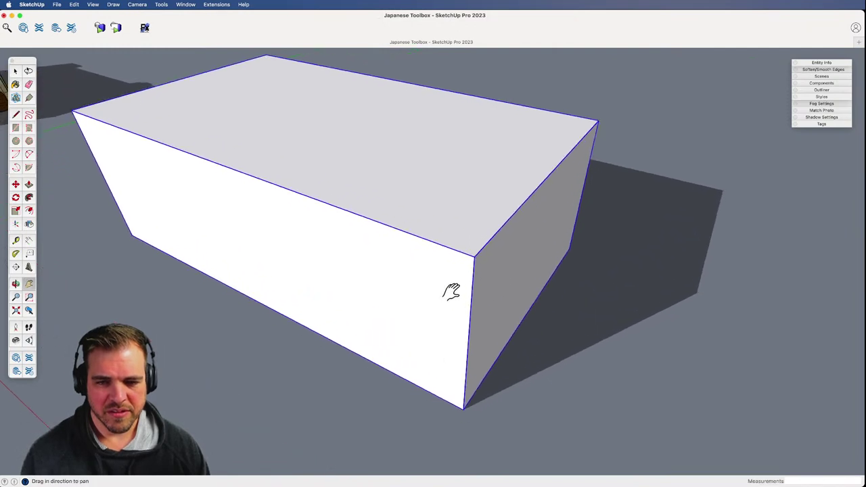
shift+middle_drag(453, 291, 434, 221)
key(l)
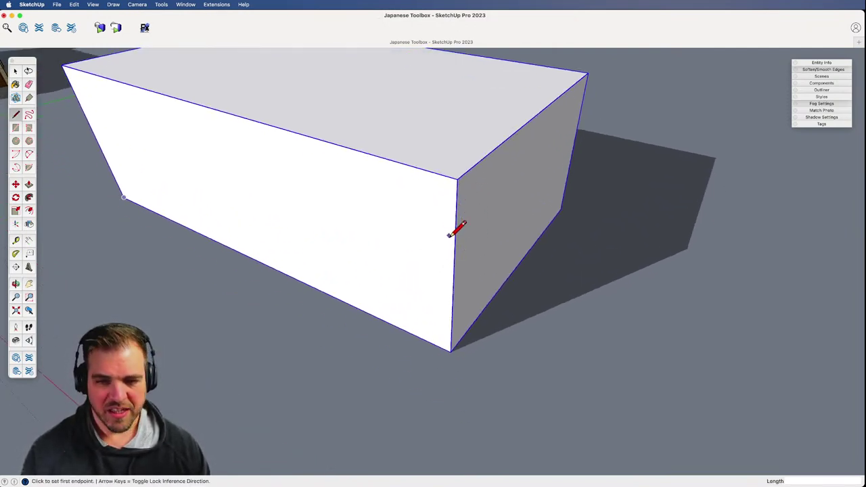
key(t)
click(454, 269)
click(425, 260)
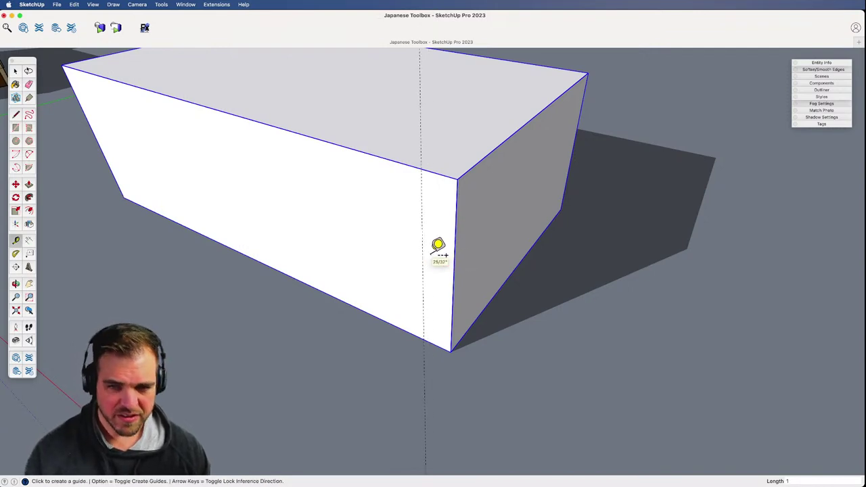
- Draw a full-height rectangle between the guide and the near corner edge, and Push/Pull it out 1/2" from the long face
key(r)
click(422, 169)
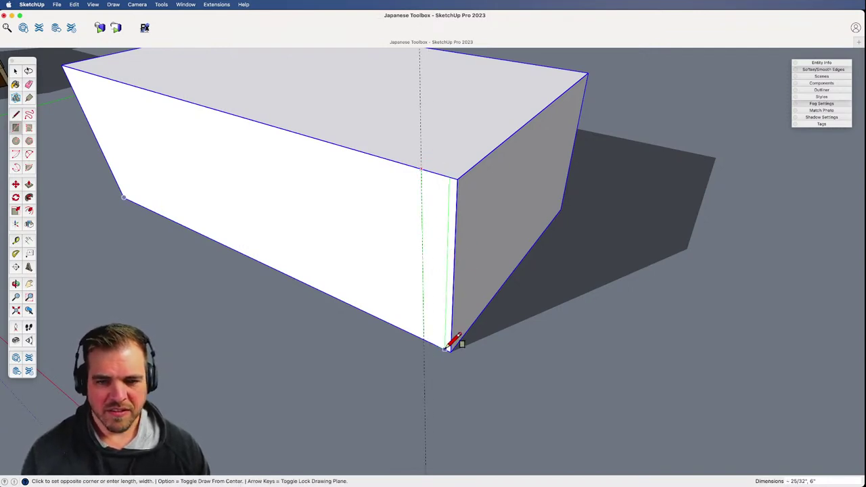
click(451, 350)
middle_drag(452, 345, 441, 298)
key(p)
click(441, 293)
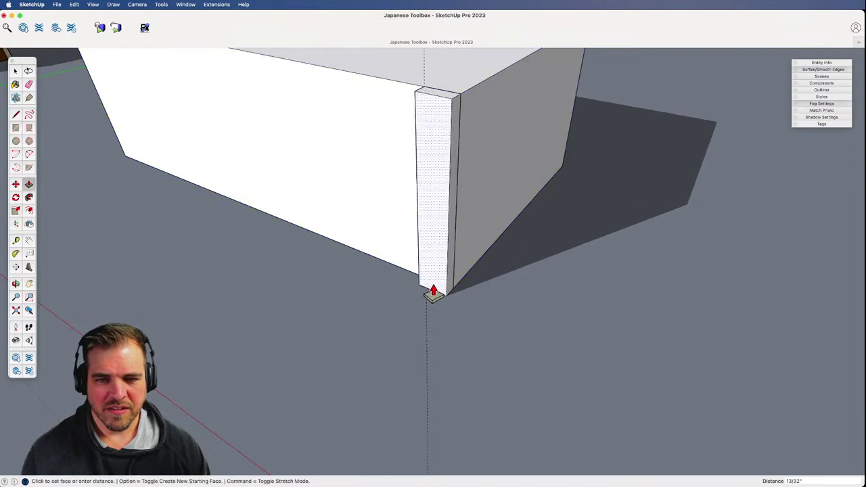
click(429, 298)
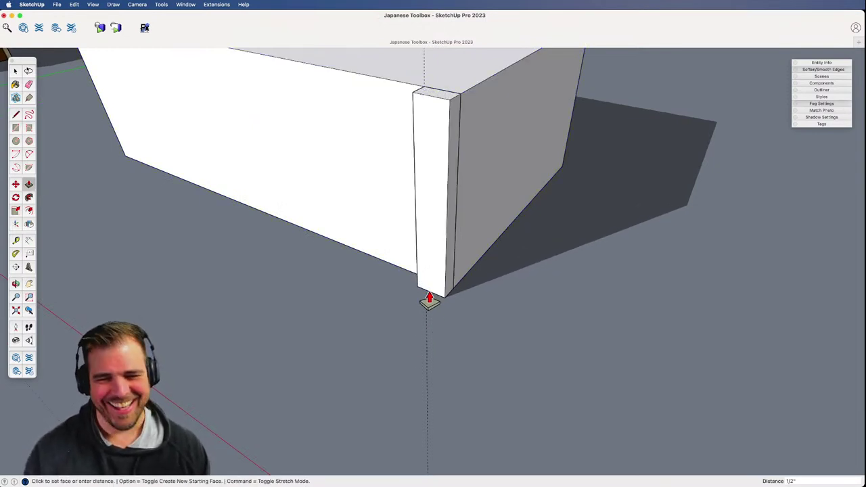
- Select the whole protruding strip at the corner and make it a component with the default settings
middle_drag(487, 213, 463, 295)
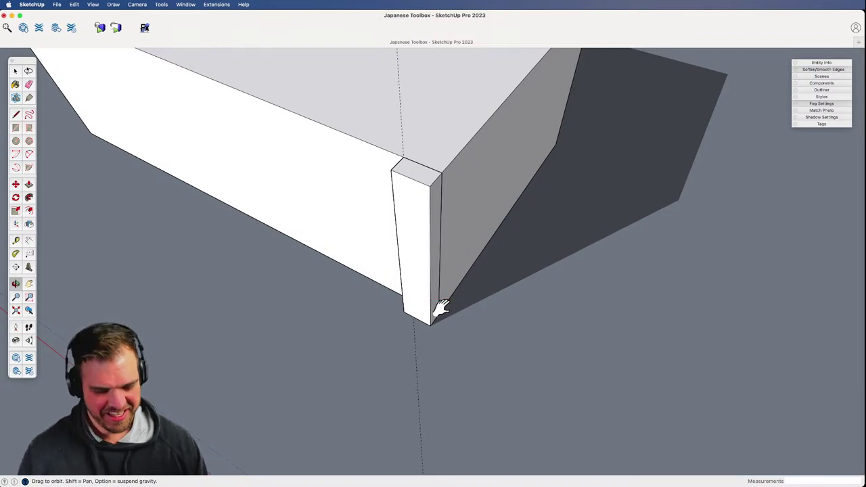
key(space)
triple_click(428, 269)
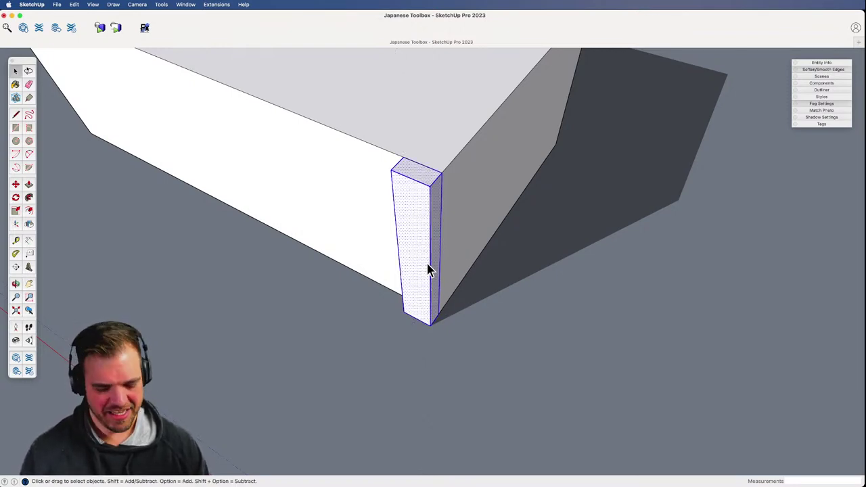
key(g)
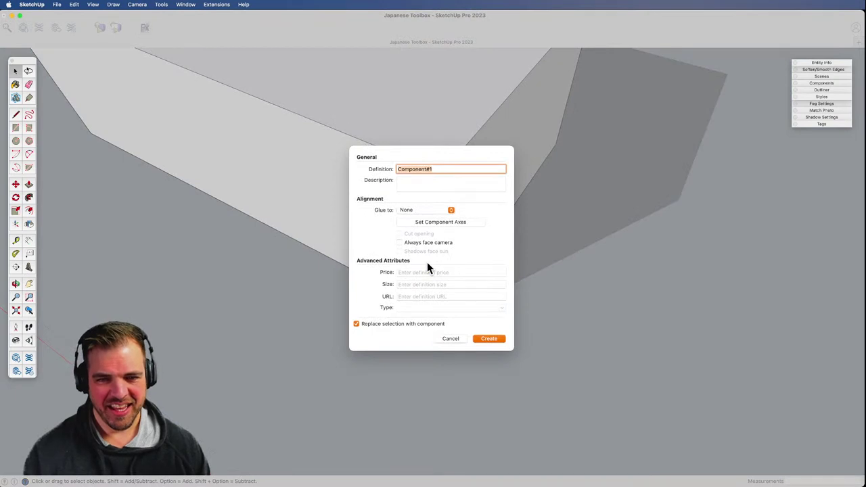
key(Return)
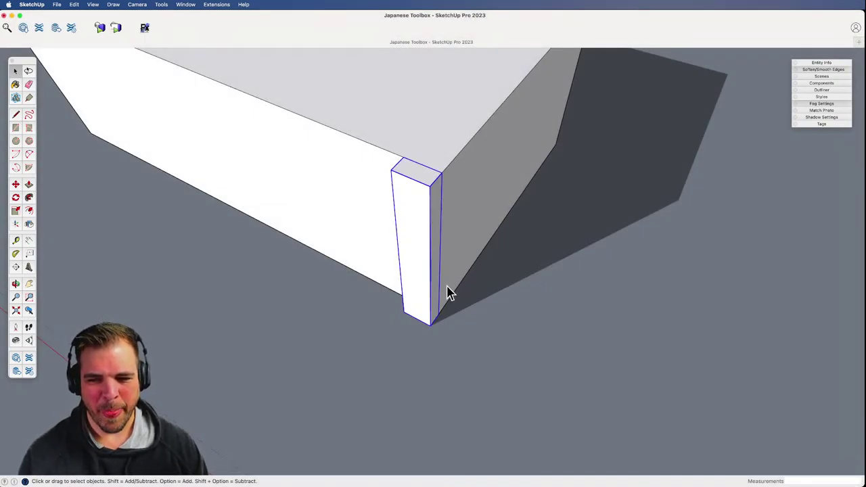
- Move the strip component away from the block's corner onto the open ground in front of the long face
key(z)
drag(442, 249, 429, 339)
key(h)
key(m)
click(464, 296)
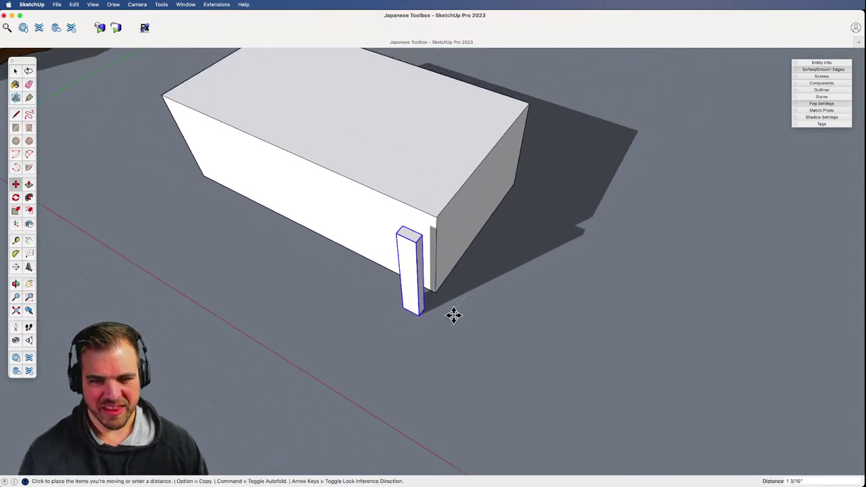
click(400, 364)
- Open the strip component and draw an L-shaped path from its back top corner, with each of its two lines about 1" long
scroll(388, 305, up, 3)
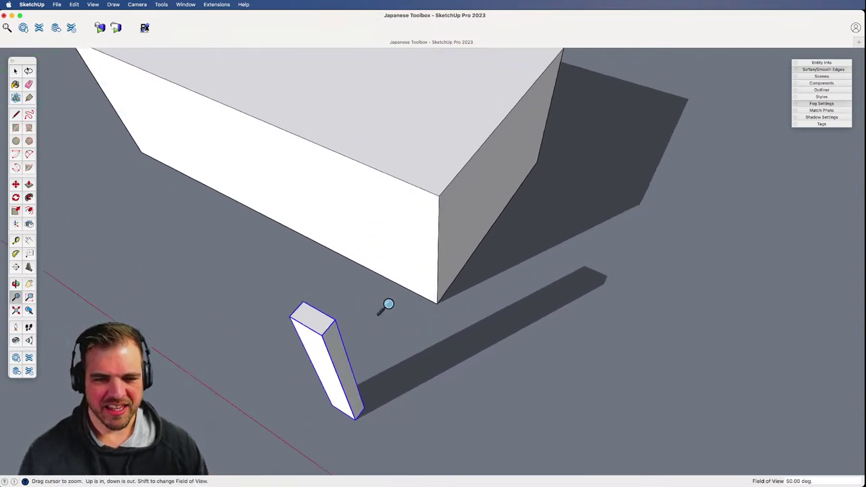
middle_drag(389, 304, 406, 324)
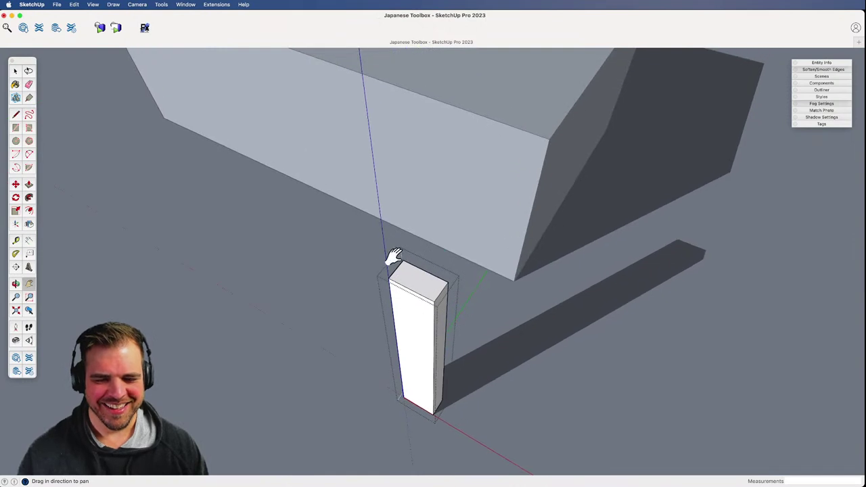
middle_drag(411, 255, 381, 338)
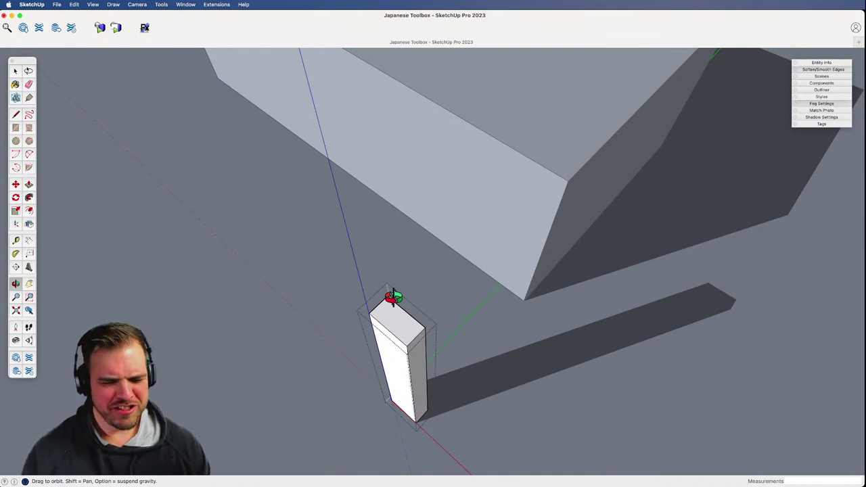
key(l)
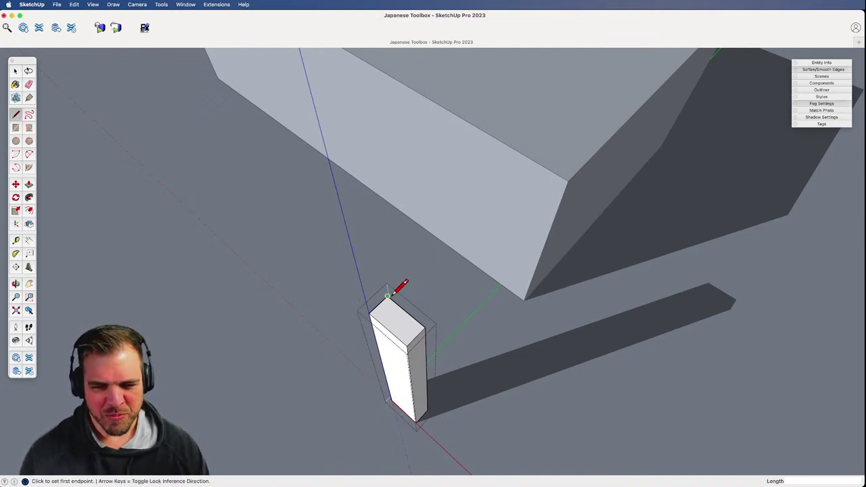
click(387, 295)
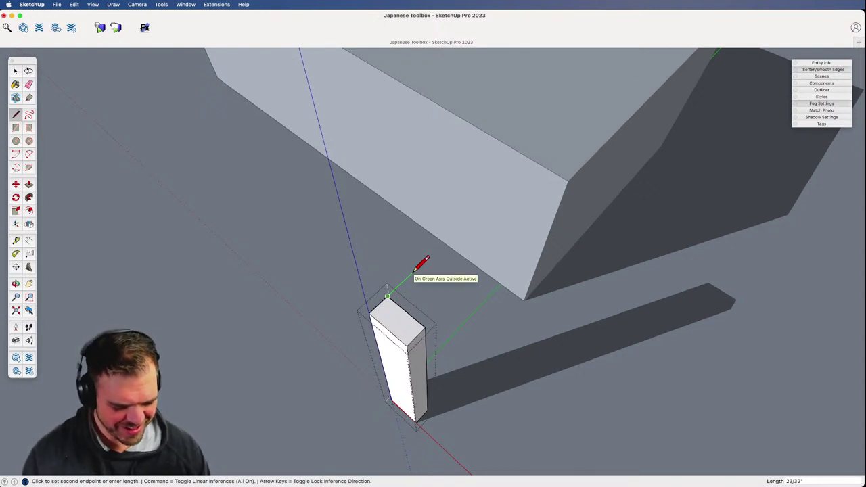
click(421, 264)
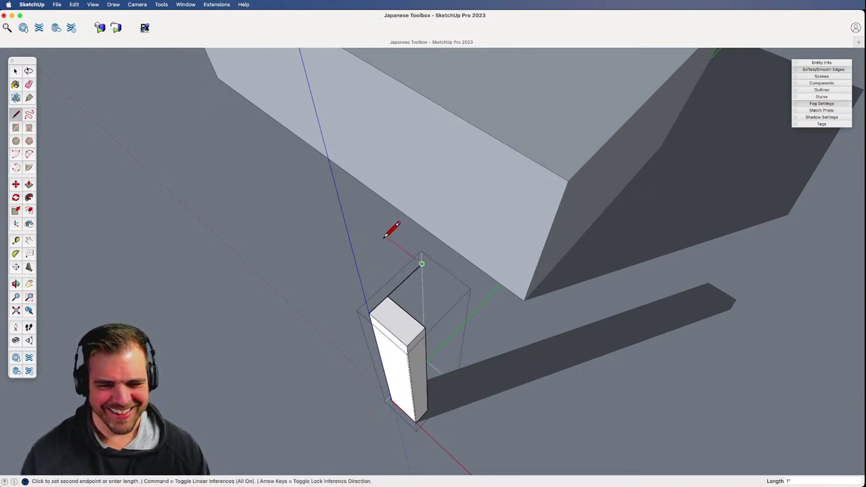
key(Return)
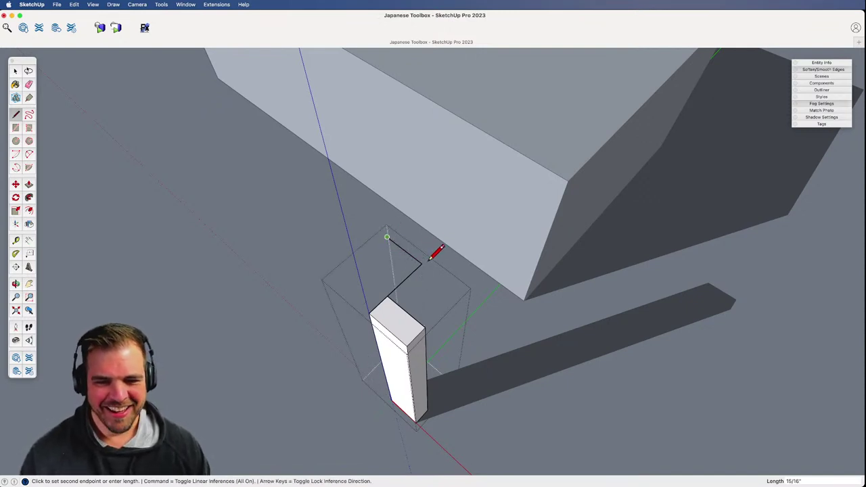
- On the strip's front face, draw a short line down from the top edge and continue it with a tangent arc spanning about 3" to the side edge
middle_drag(400, 329, 386, 310)
drag(386, 310, 478, 205)
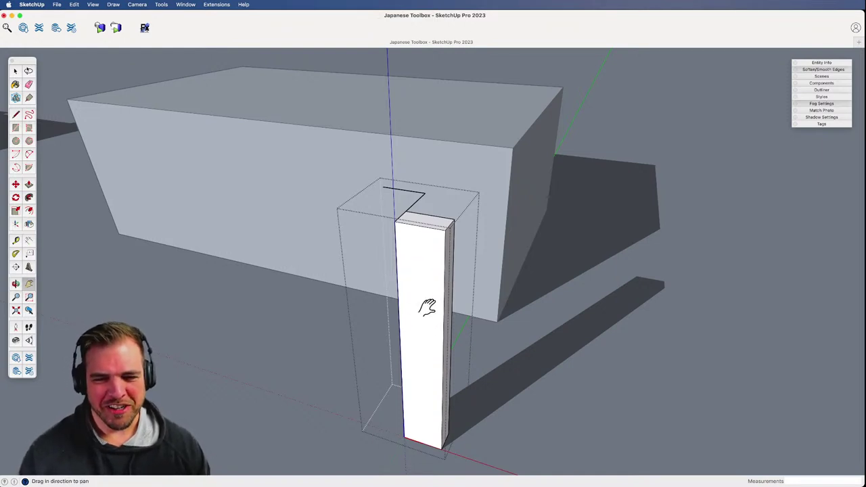
mouse_move(427, 311)
shift+mouse_down()
mouse_move(433, 264)
mouse_move(431, 302)
shift+mouse_up()
scroll(430, 301, up, 3)
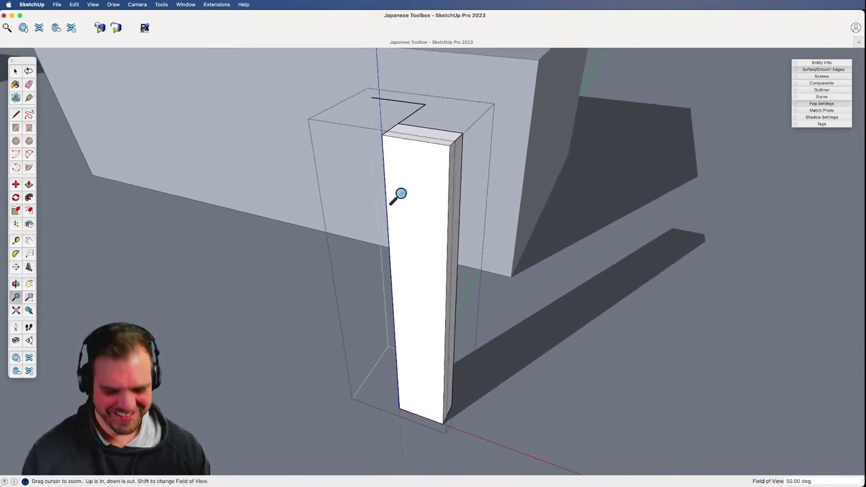
key(l)
click(407, 145)
key(Escape)
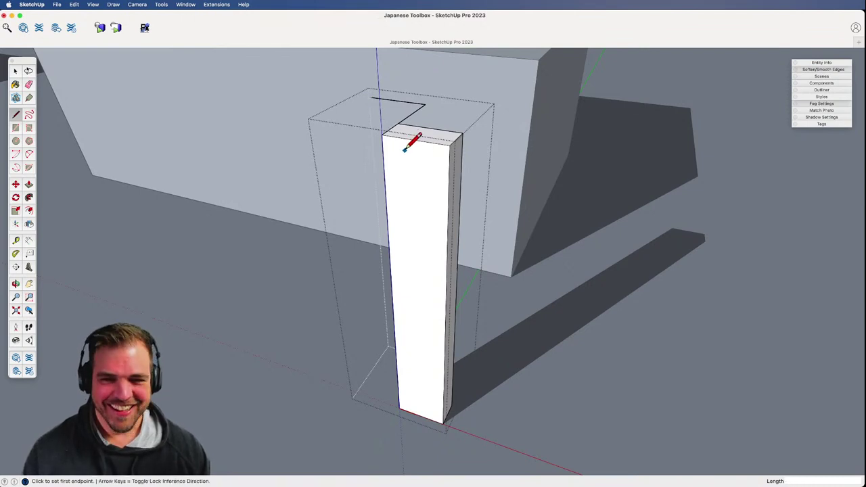
click(403, 138)
click(404, 191)
key(a)
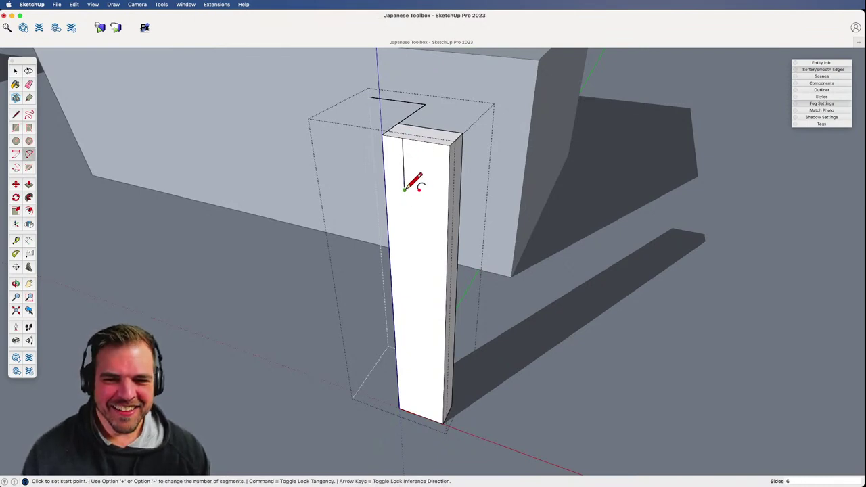
click(404, 190)
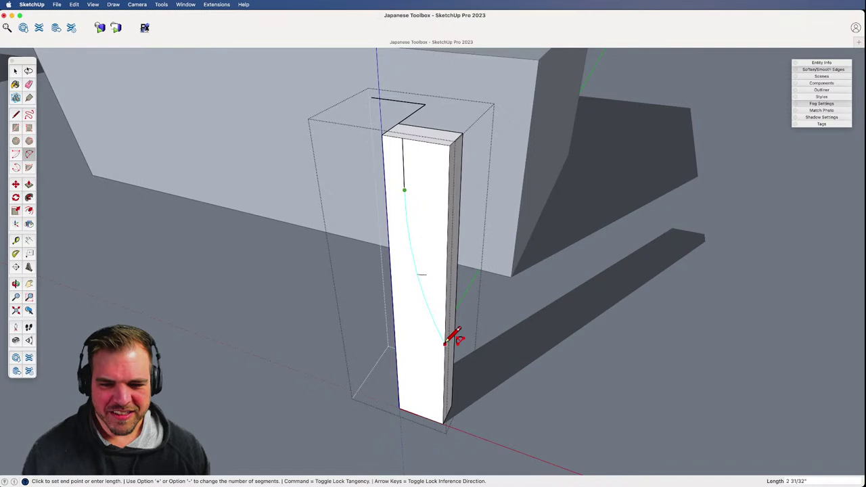
click(444, 342)
- Push/Pull the face area outside the curve through the strip's full thickness to cut it away
key(h)
drag(431, 350, 445, 372)
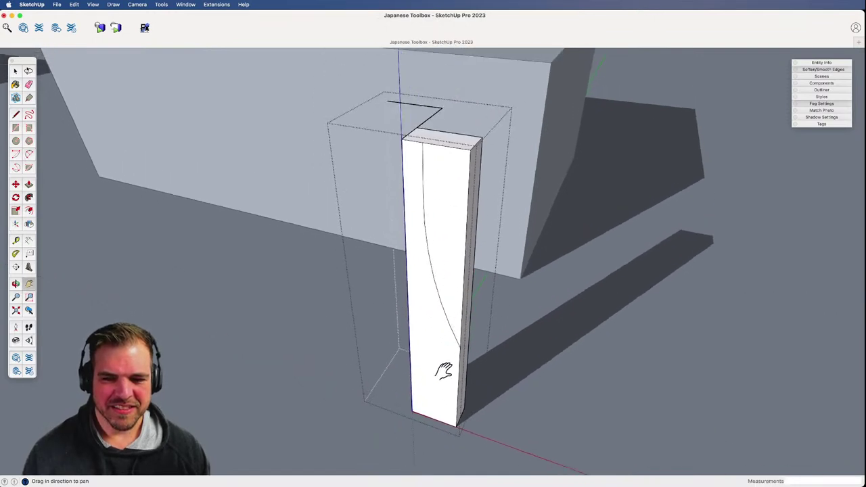
key(o)
drag(433, 304, 429, 344)
key(p)
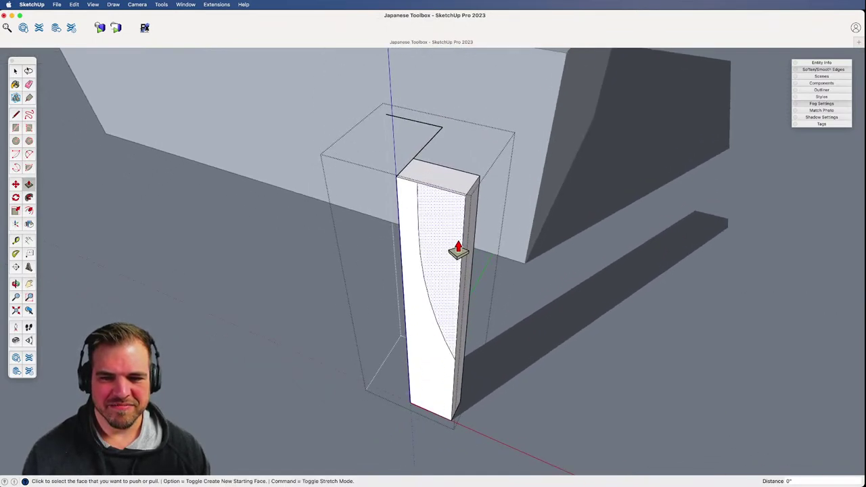
click(459, 251)
click(460, 232)
- Select the two path lines and sweep the curved strip profile along them with Follow Me
middle_drag(460, 233, 297, 271)
key(space)
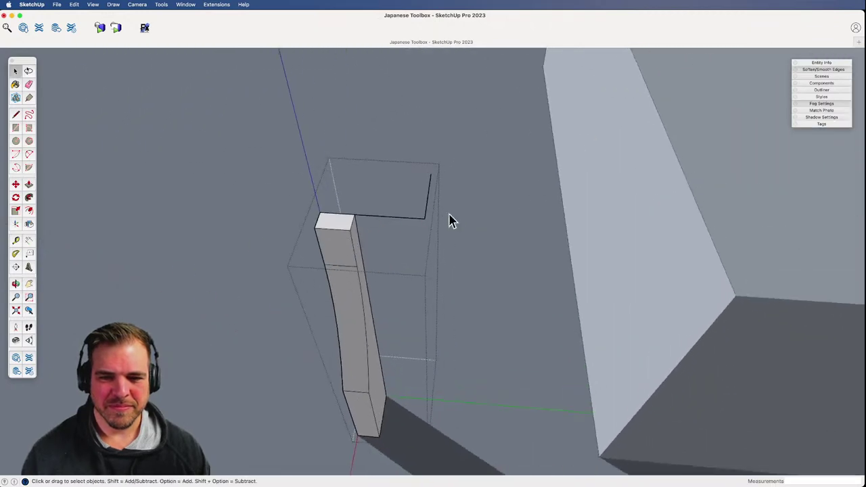
click(428, 196)
shift+click(399, 217)
key(o)
drag(399, 218, 336, 232)
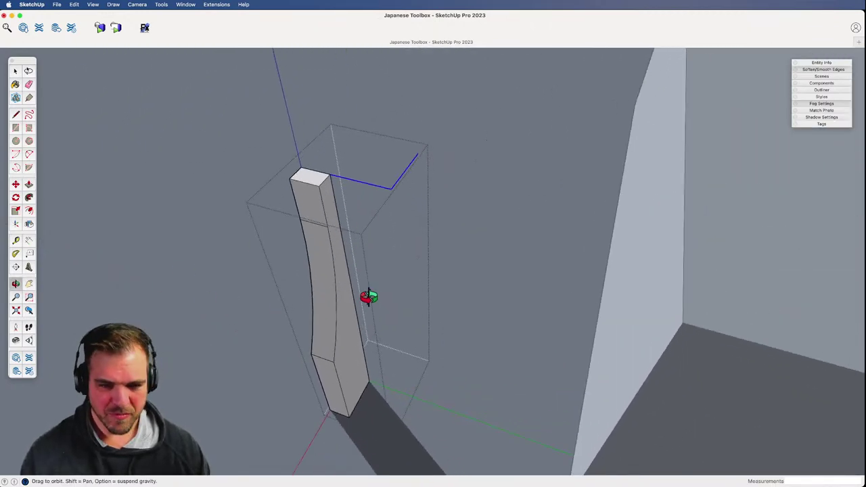
key(f)
click(350, 328)
middle_drag(367, 271, 446, 269)
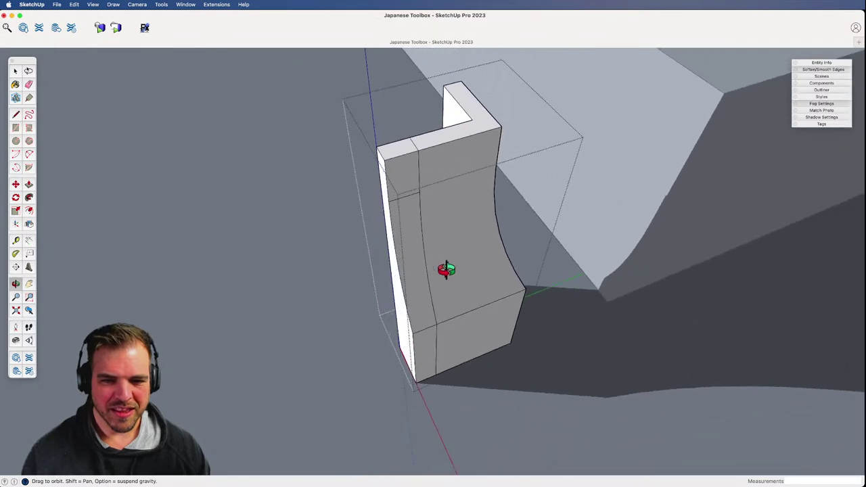
- Select the original strip section in front of the swept L-shaped leg and delete it
key(space)
key(p)
middle_drag(412, 309, 354, 279)
key(space)
click(420, 364)
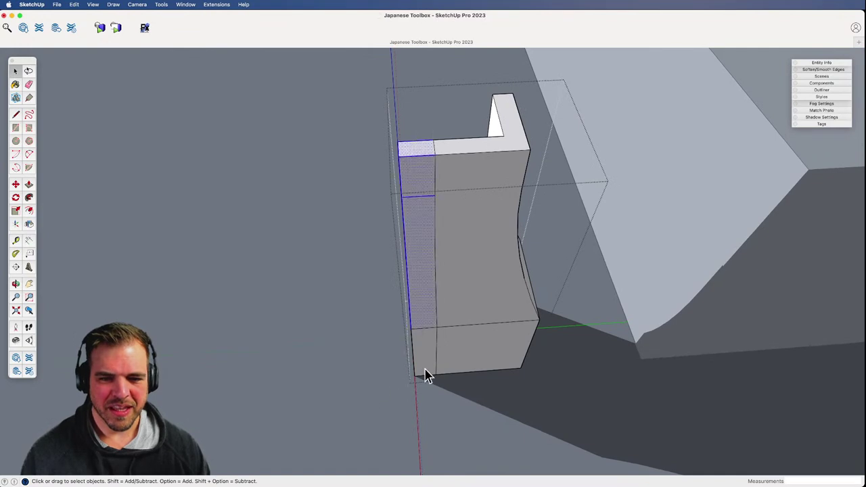
mouse_move(422, 373)
middle_down()
mouse_move(413, 341)
mouse_move(436, 377)
middle_up()
shift+double_click(436, 378)
right_click(392, 94)
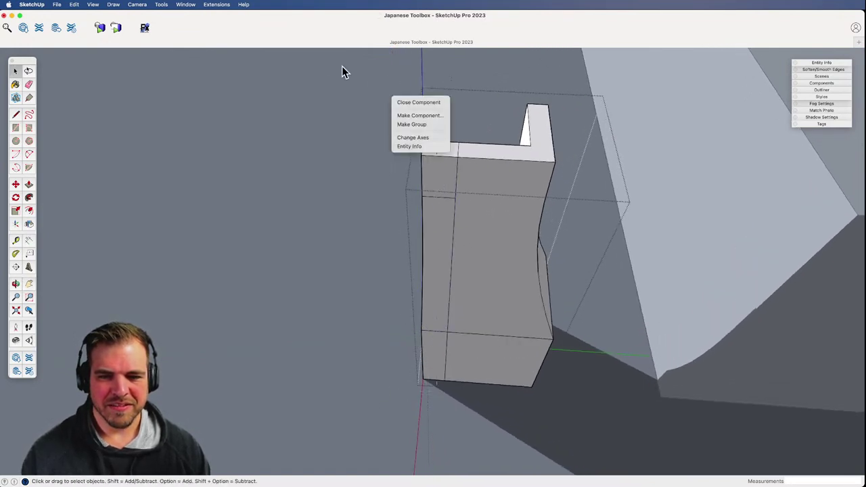
click(315, 85)
click(350, 360)
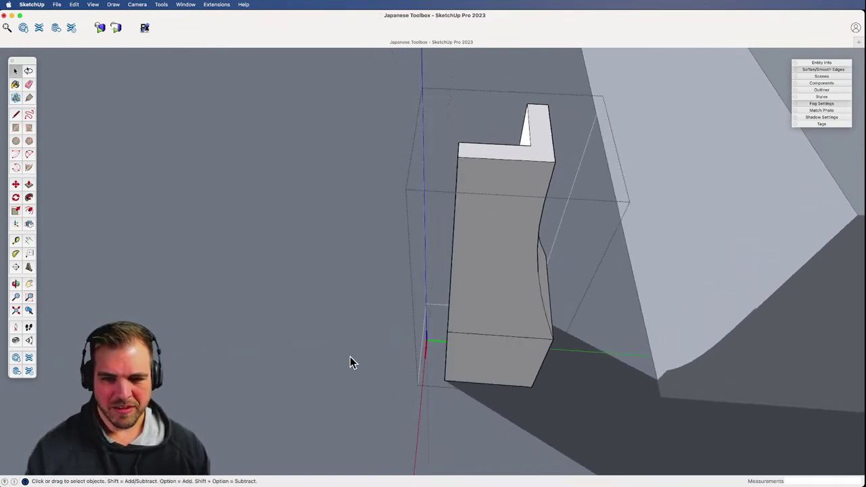
- Reopen the leg component and Push/Pull the end face of its front wing inward about 5/8"
middle_drag(349, 361, 519, 271)
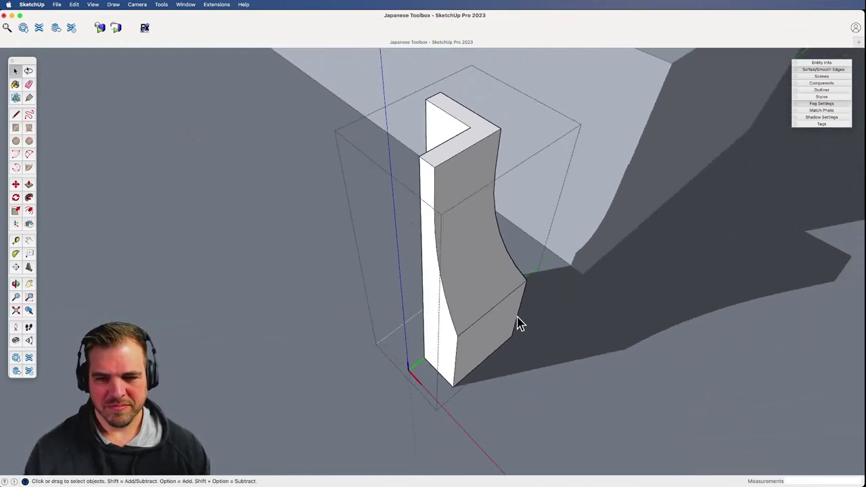
click(537, 393)
shift+middle_drag(507, 307, 472, 306)
scroll(472, 306, down, 3)
middle_drag(481, 367, 512, 265)
double_click(419, 325)
scroll(420, 242, up, 4)
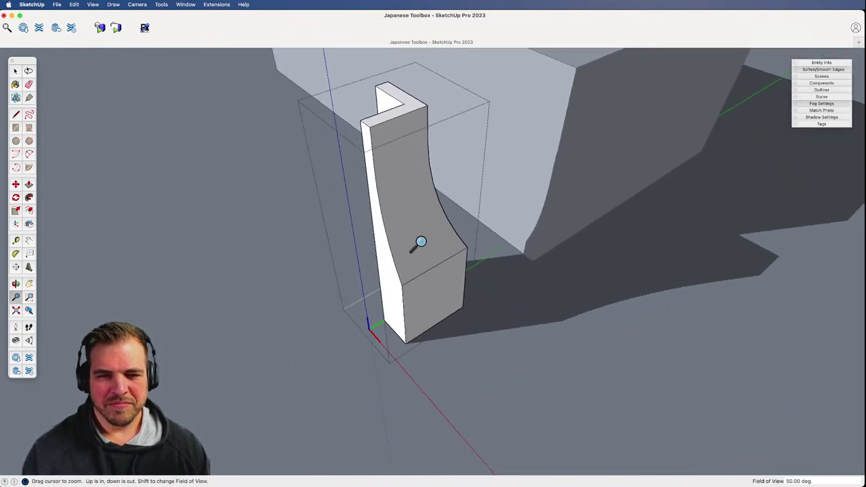
shift+middle_drag(421, 242, 427, 274)
key(p)
click(404, 334)
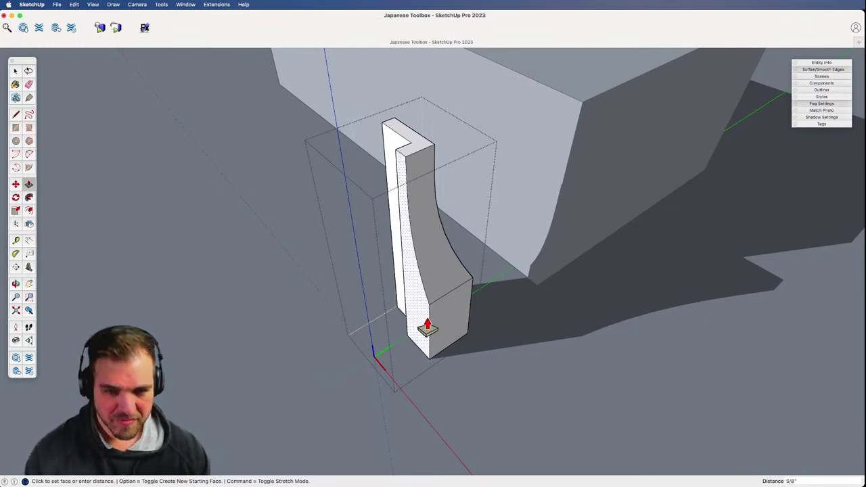
click(426, 327)
- Close and select the leg component, and move it by its inner top corner onto the block's near top corner
middle_drag(456, 266, 440, 354)
key(space)
click(483, 272)
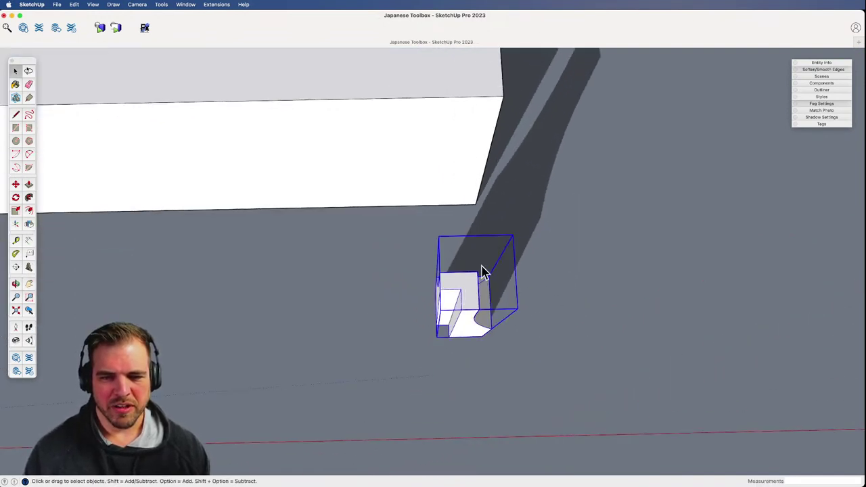
shift+middle_drag(484, 272, 477, 330)
key(m)
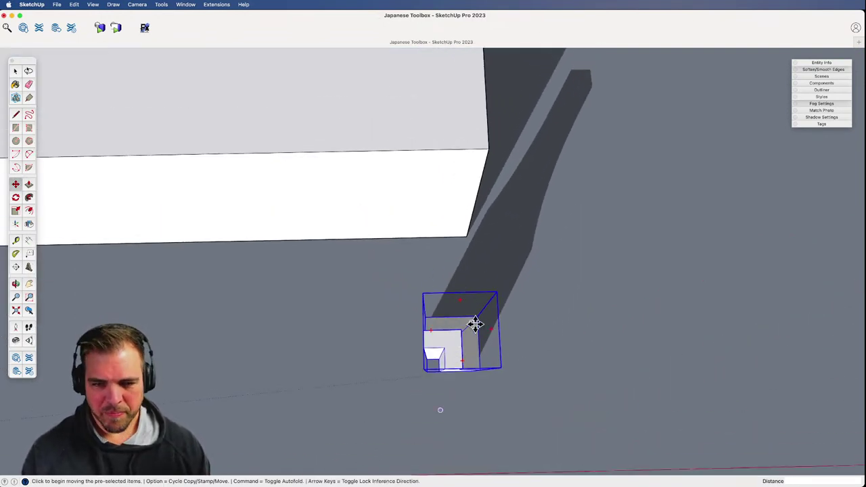
click(443, 343)
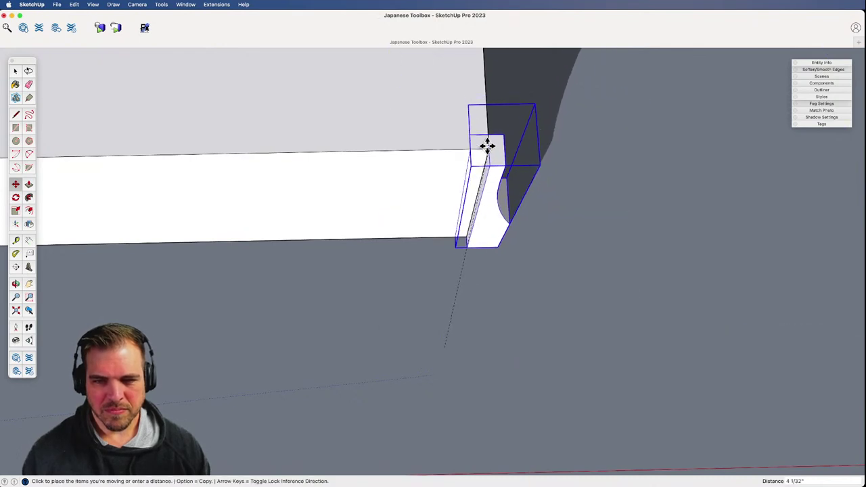
click(489, 144)
- Rotate the leg a quarter turn about the block's vertical corner edge so it wraps both adjoining faces
key(q)
click(484, 145)
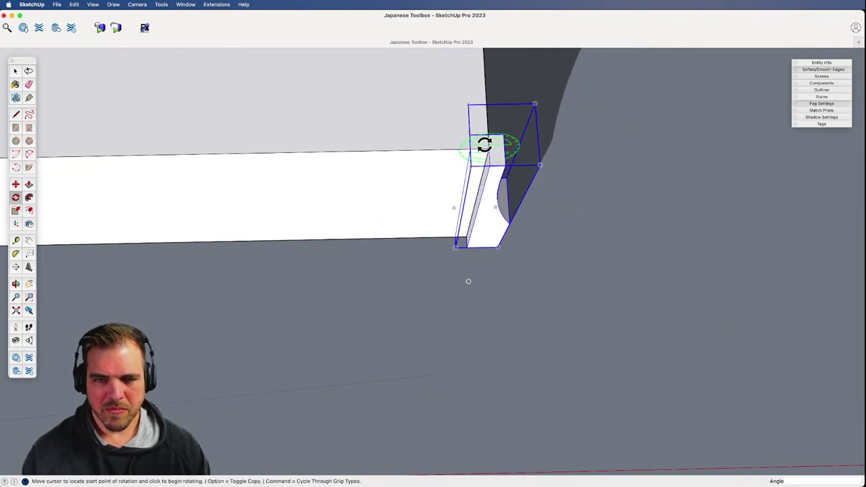
key(Escape)
click(486, 150)
click(459, 142)
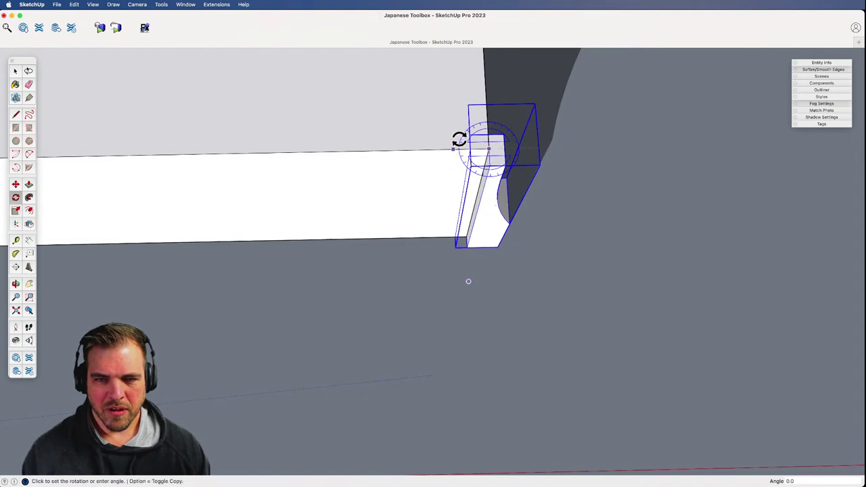
click(486, 94)
key(h)
middle_drag(473, 198, 426, 54)
scroll(461, 212, down, 5)
middle_drag(460, 212, 364, 295)
middle_drag(462, 230, 451, 377)
shift+middle_drag(427, 252, 419, 199)
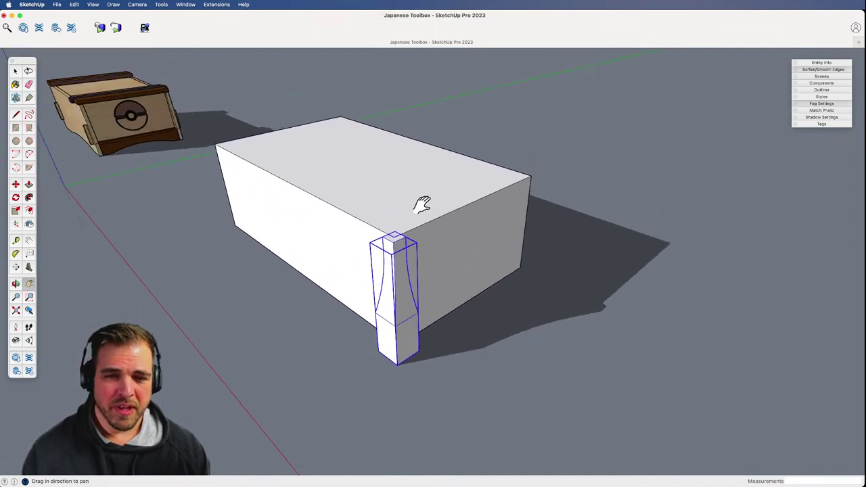
scroll(442, 232, up, 2)
- Use the Flip tool in copy mode to mirror the corner leg about the midpoint of the block's short side onto the opposite corner
key(space)
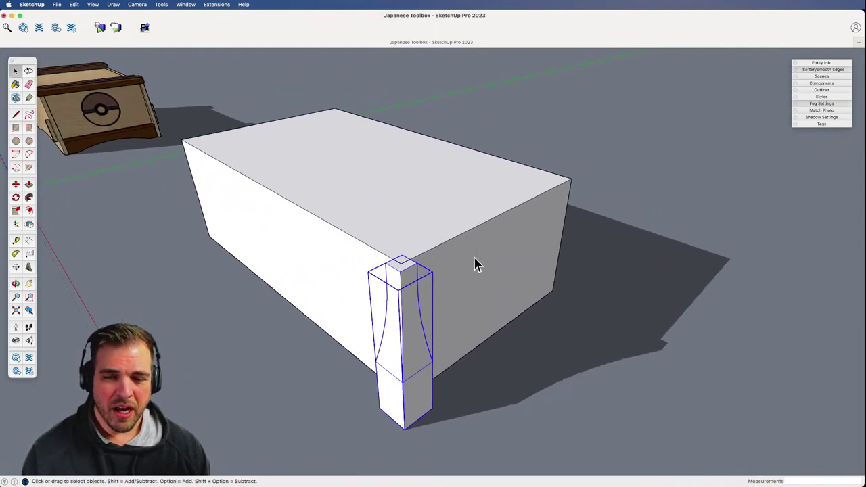
click(513, 362)
click(417, 354)
shift+middle_drag(449, 323, 450, 300)
middle_drag(449, 301, 438, 333)
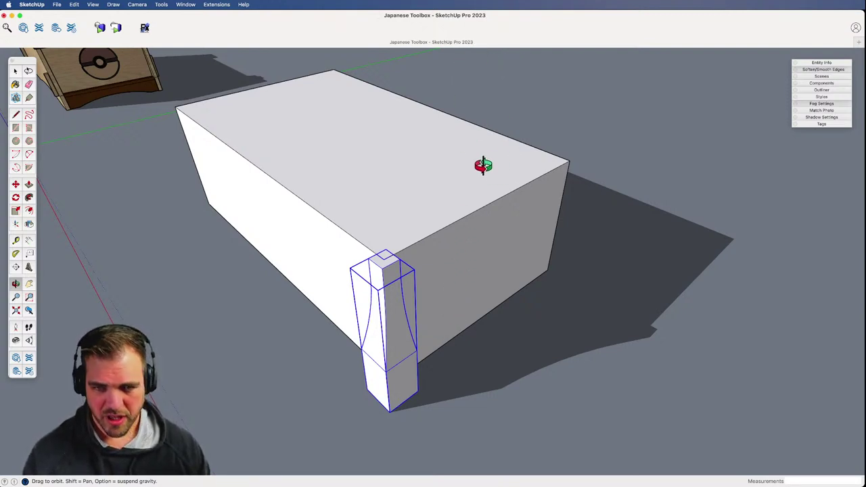
middle_drag(483, 165, 488, 164)
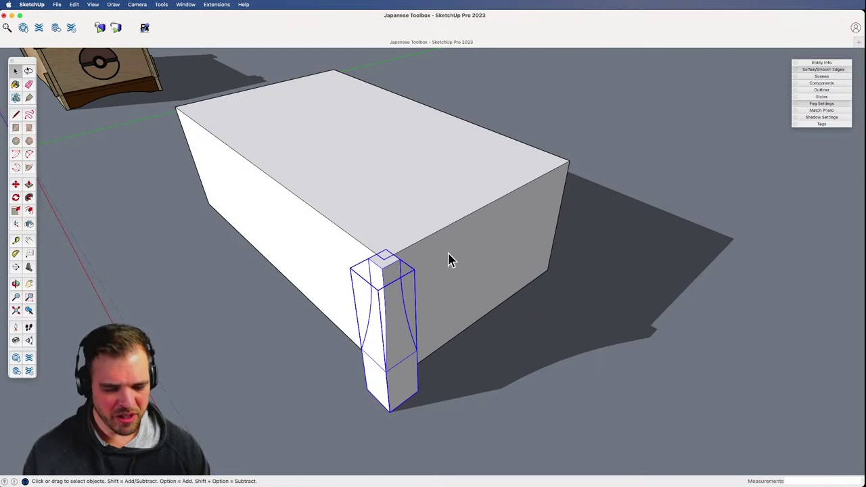
key(shift+f)
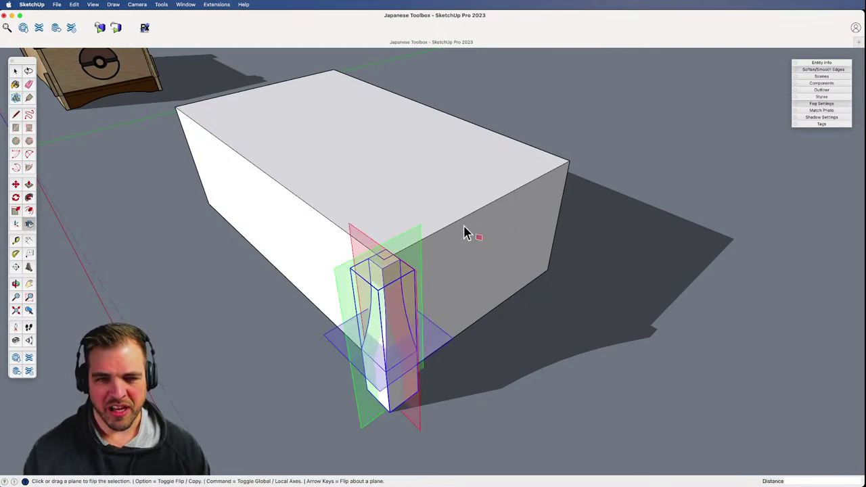
drag(408, 265, 496, 207)
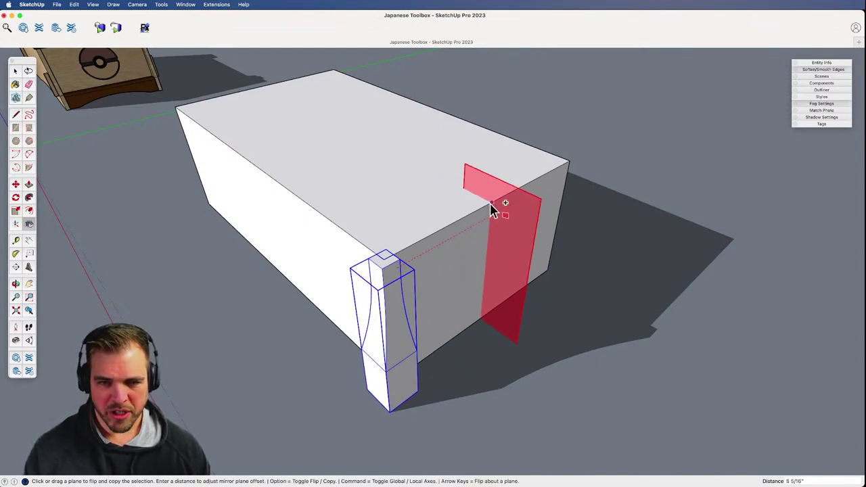
key(space)
middle_drag(523, 273, 511, 343)
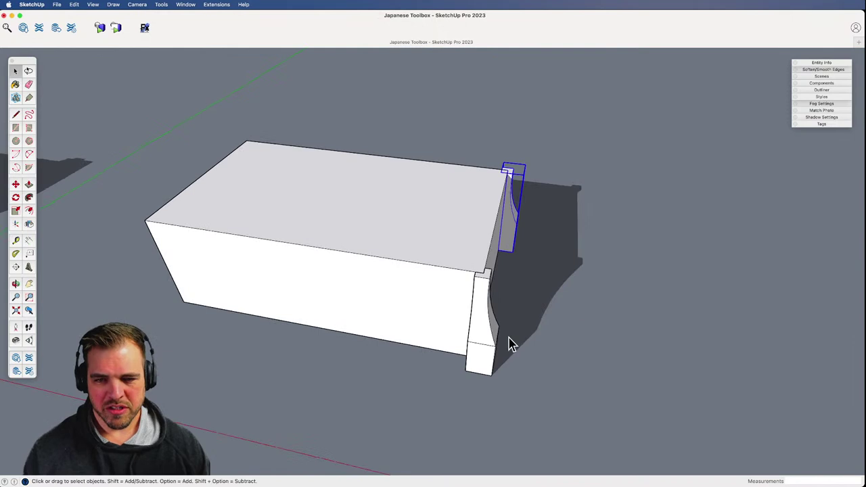
- Add the near corner leg to the selection and start the Flip tool on both end legs
shift+click(477, 325)
middle_drag(464, 313, 347, 325)
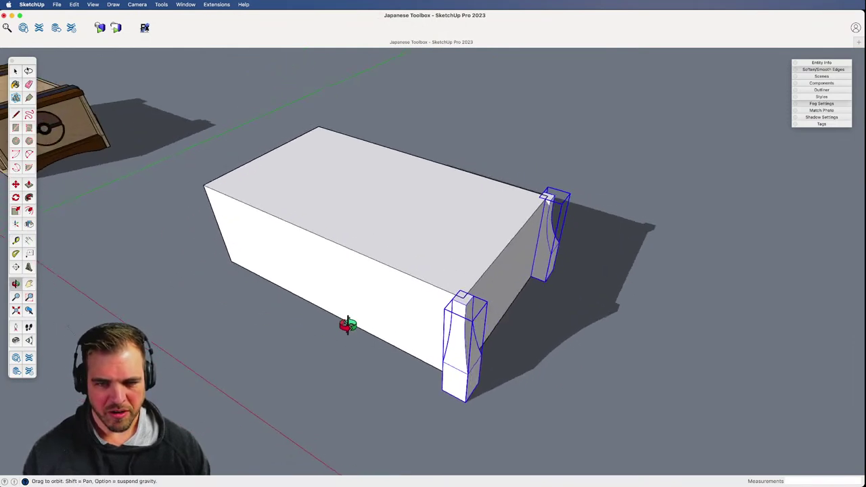
key(shift+f)
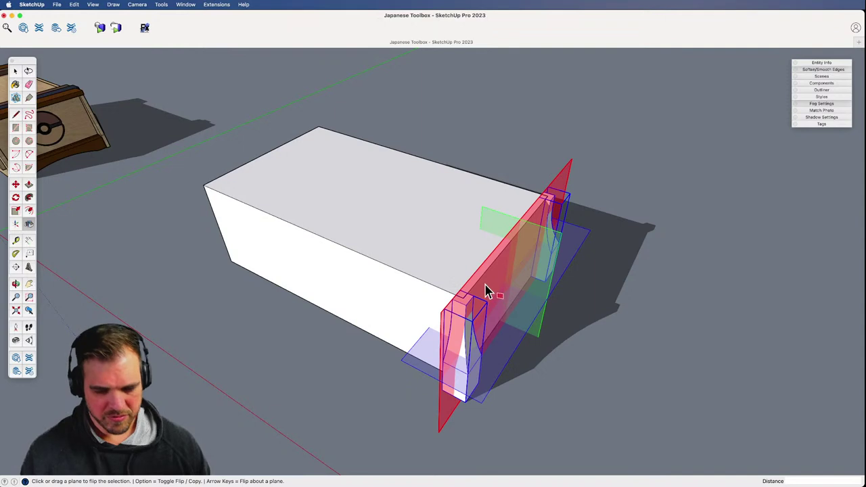
drag(486, 292, 323, 245)
key(alt)
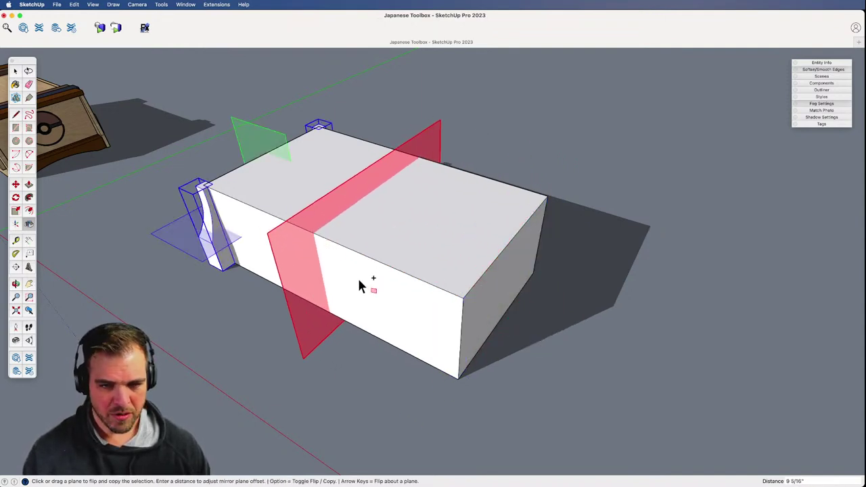
key(alt)
key(super+z)
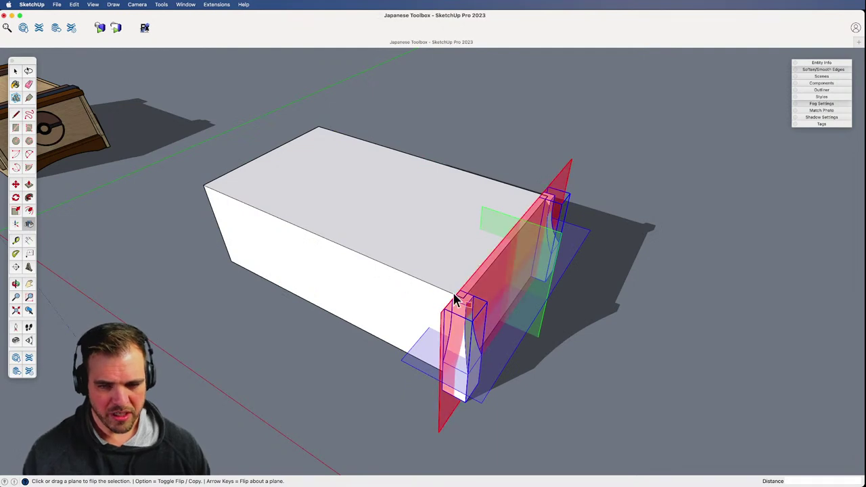
- Mirror both corner legs in copy mode about the midpoint of the block's long side
key(alt)
drag(484, 287, 317, 240)
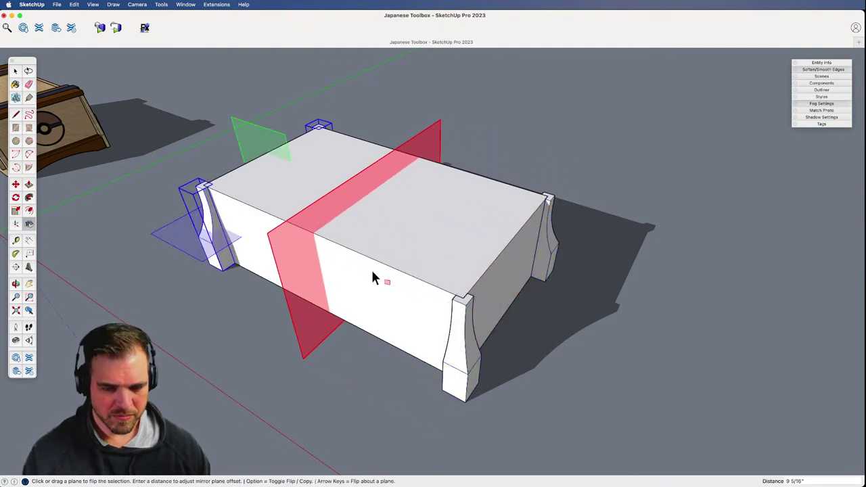
middle_drag(404, 286, 428, 269)
- Open the block for editing and offset its top face outline inward to form the wall thickness
click(437, 266)
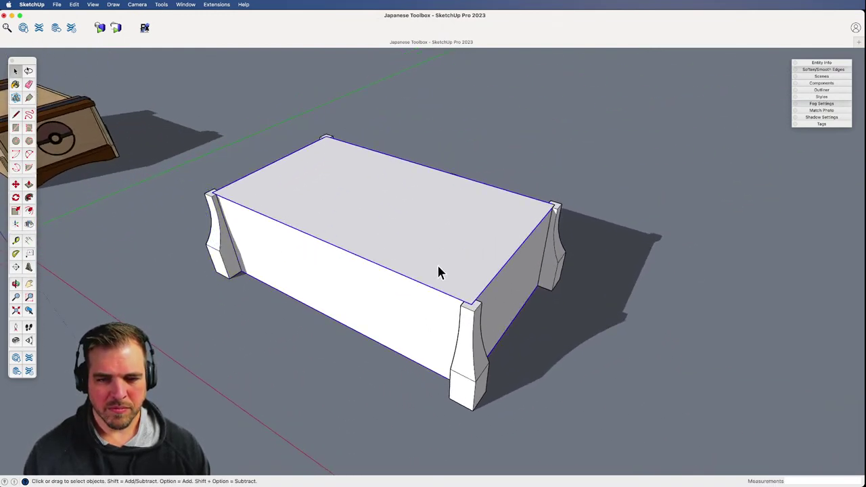
double_click(438, 265)
key(f)
click(427, 277)
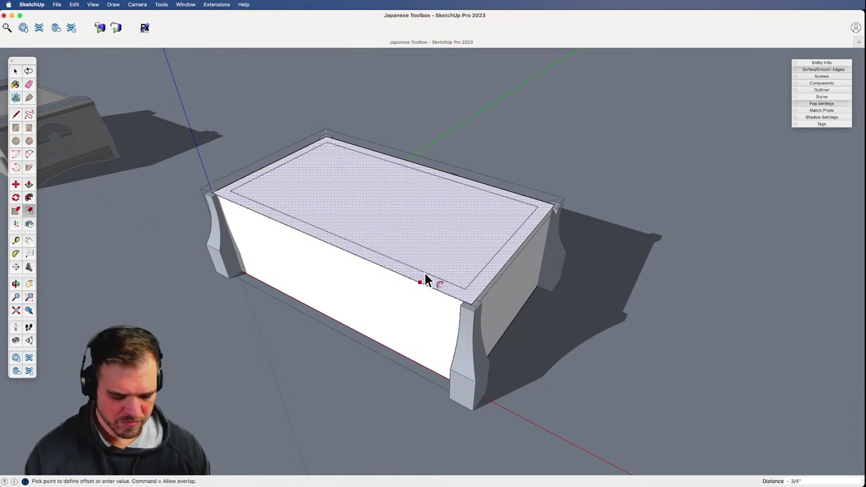
click(426, 280)
- Push the inner top face down about 4" to hollow out the box, and close the block
key(p)
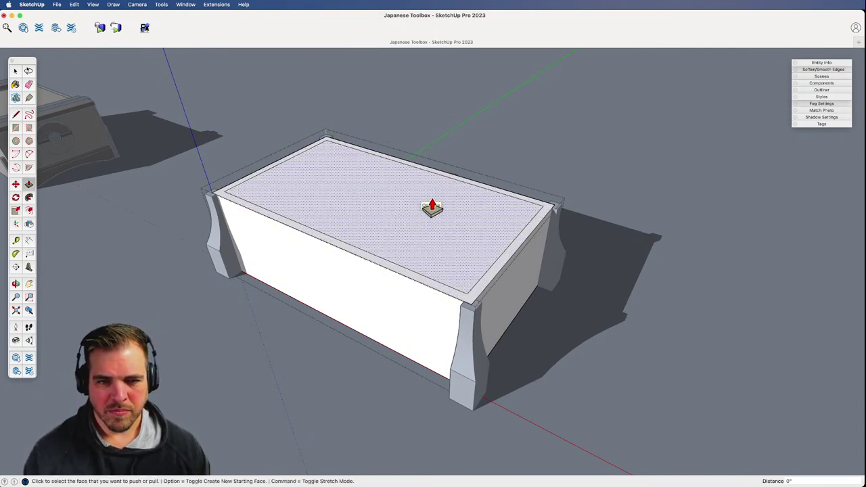
click(429, 208)
key(Return)
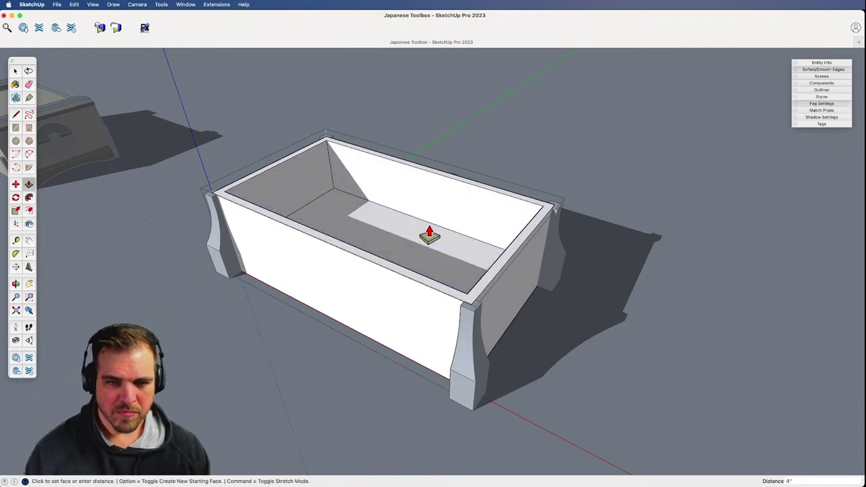
key(space)
click(544, 360)
- Open a corner leg component and Push/Pull its bottom face slightly downward so the legs extend below the box
middle_drag(474, 352, 470, 216)
double_click(464, 286)
key(p)
click(462, 291)
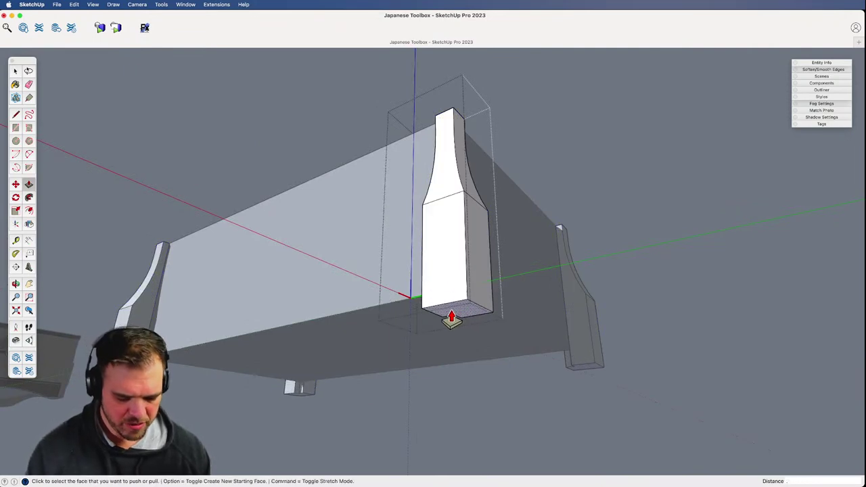
click(451, 318)
middle_drag(431, 228, 386, 331)
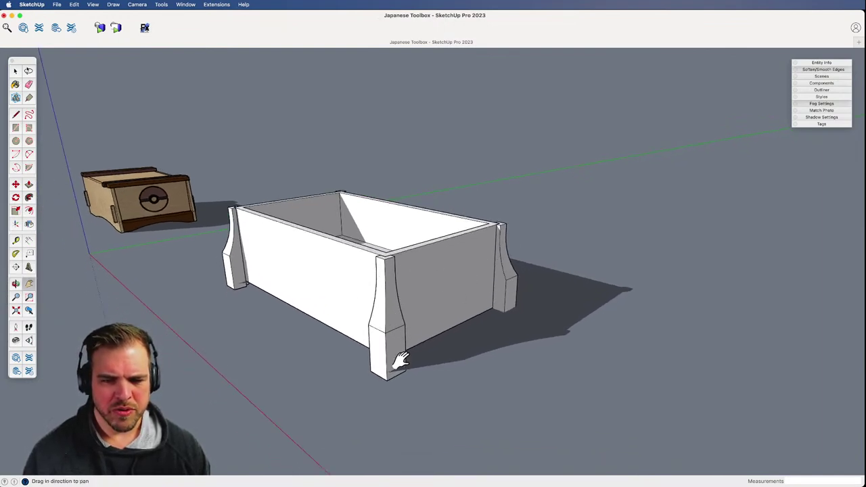
- Select the box with its four legs and move a copy along the red axis, clear of the original
middle_drag(400, 296, 461, 378)
scroll(442, 350, up, 5)
shift+middle_drag(442, 350, 430, 304)
drag(430, 304, 423, 321)
key(z)
drag(404, 177, 423, 286)
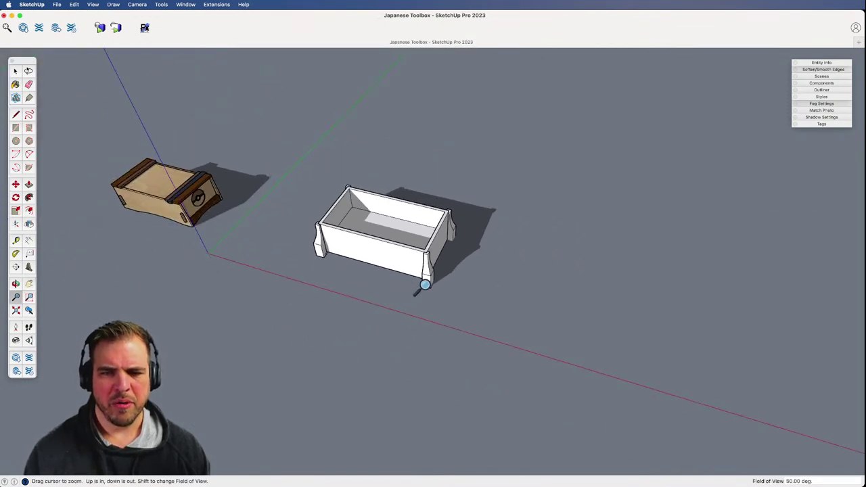
key(space)
click(363, 206)
key(m)
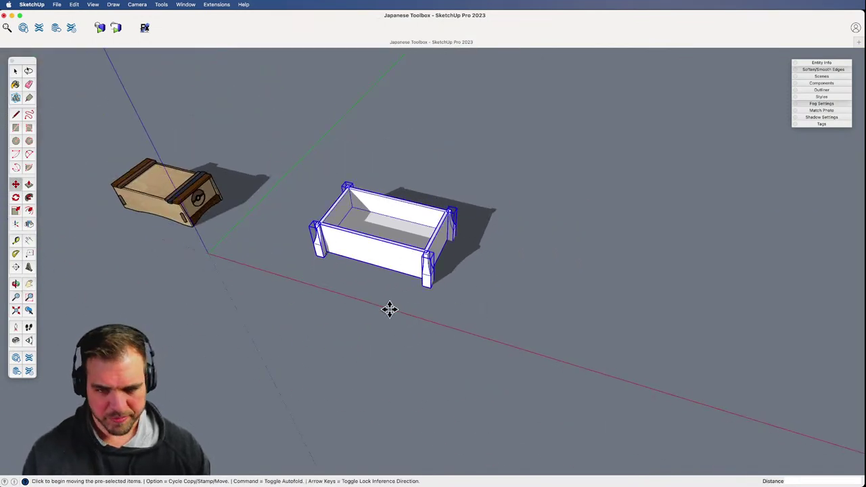
click(388, 310)
key(alt)
click(592, 344)
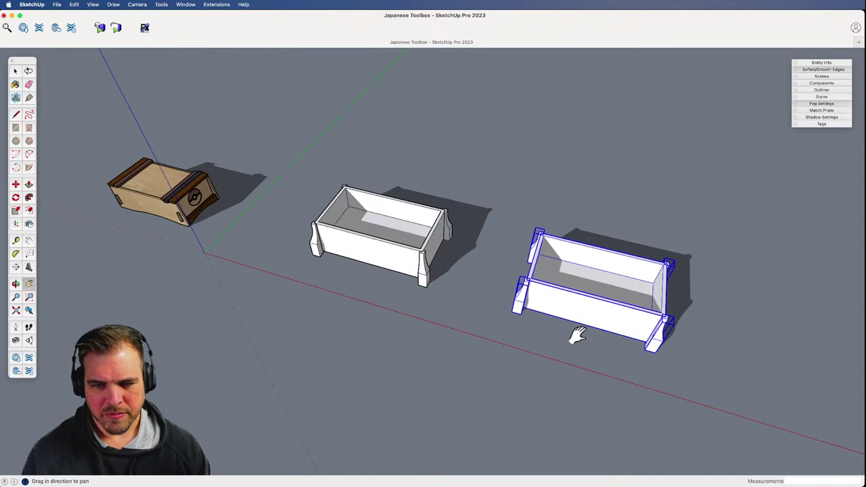
- Select all four corner legs of the copied box and make them unique from the original legs
scroll(447, 315, up, 8)
middle_drag(489, 291, 473, 302)
click(507, 338)
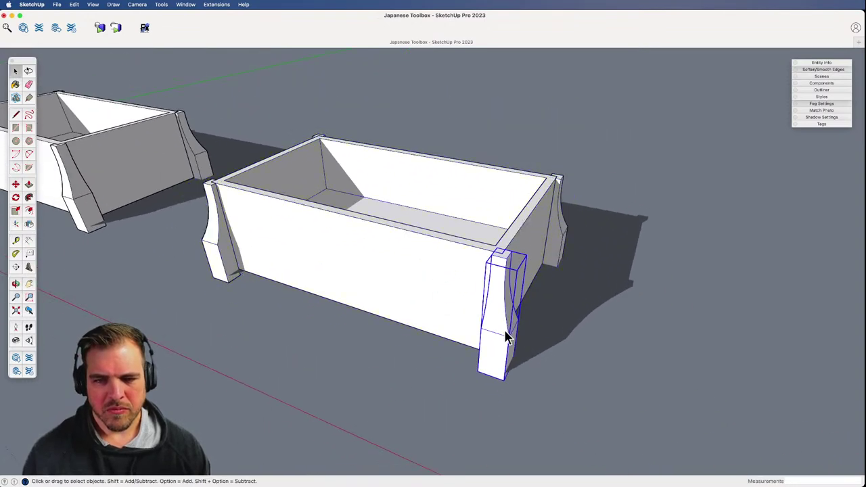
click(232, 268)
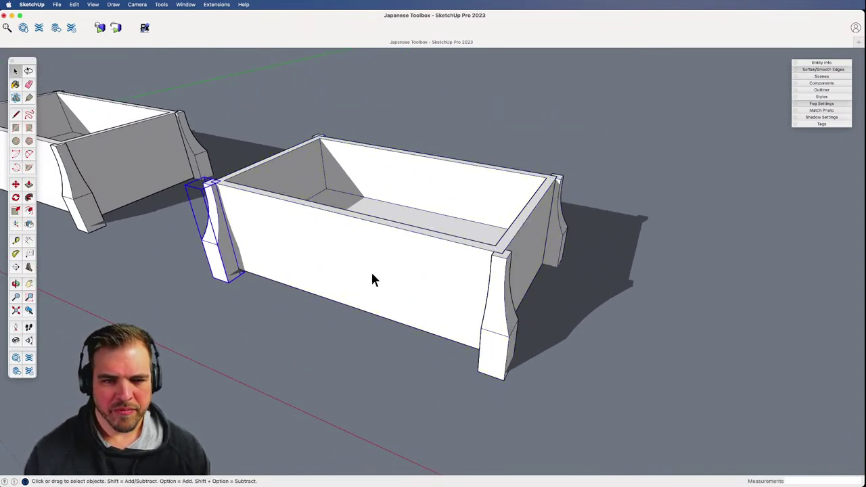
click(558, 263)
click(501, 323)
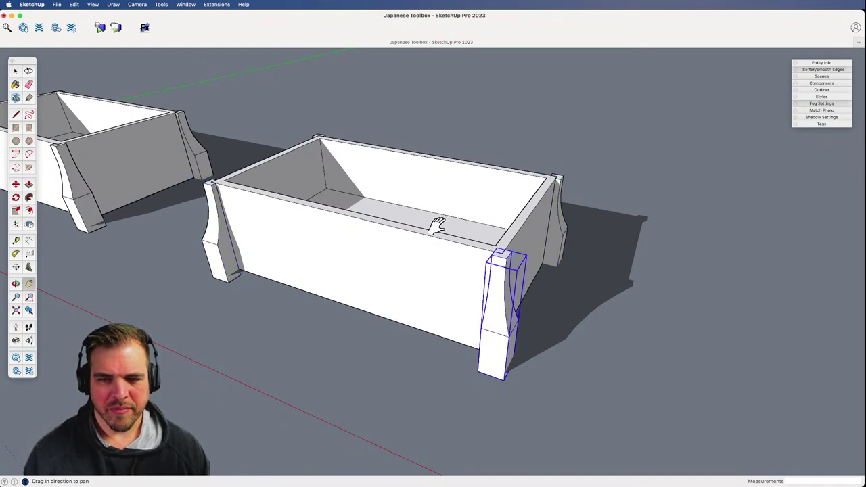
middle_drag(440, 226, 469, 385)
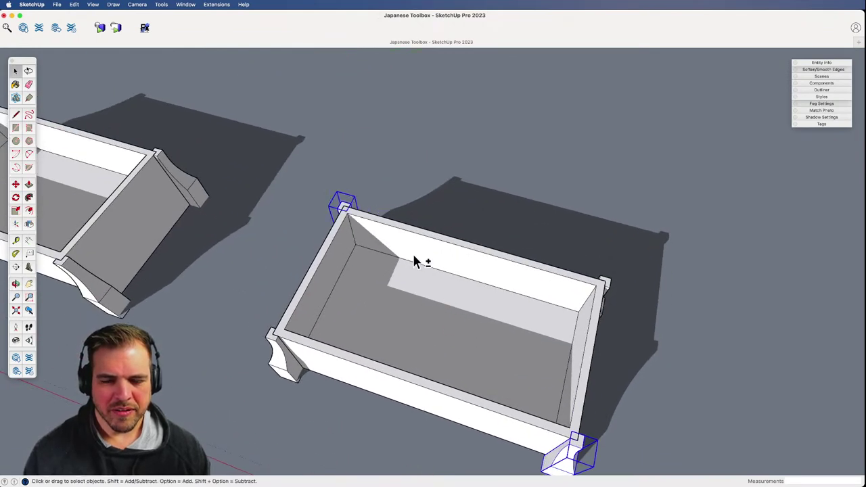
middle_drag(415, 258, 561, 323)
shift+click(549, 329)
shift+click(232, 312)
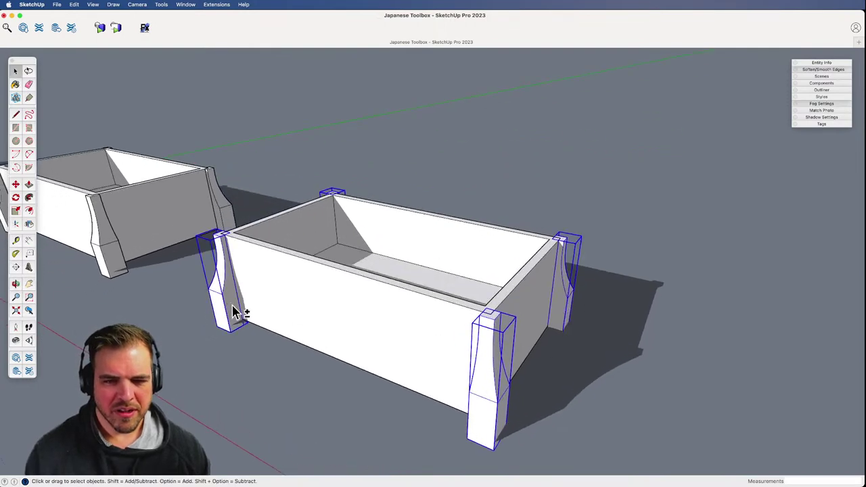
right_click(227, 306)
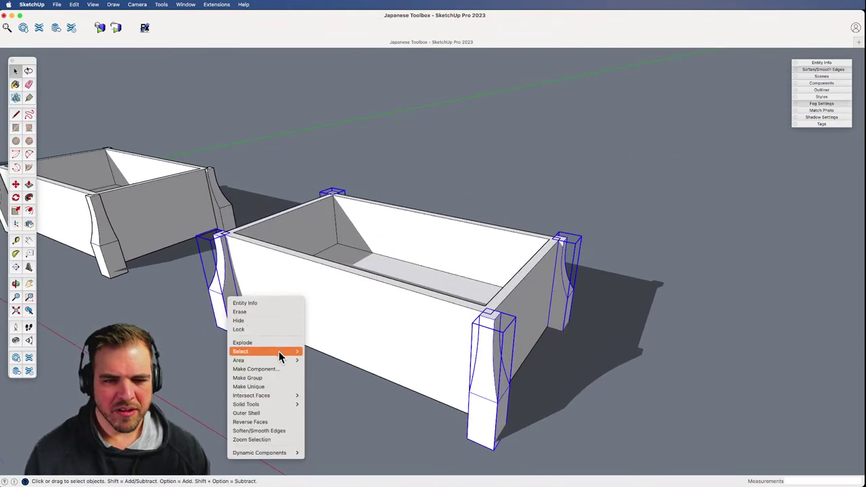
click(286, 385)
- Open the copied box's near corner leg and Push/Pull its short wing's end face outward in stretch mode to widen it
double_click(499, 339)
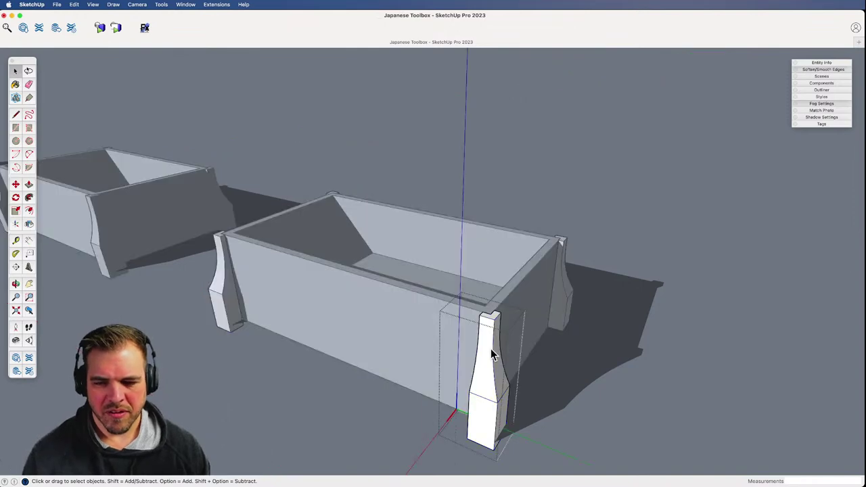
middle_drag(494, 354, 665, 343)
scroll(514, 391, up, 5)
scroll(484, 325, up, 2)
key(p)
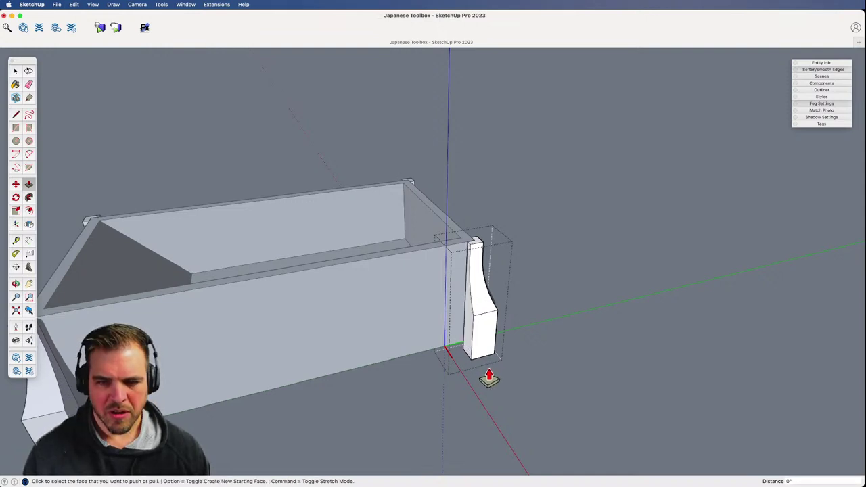
key(super)
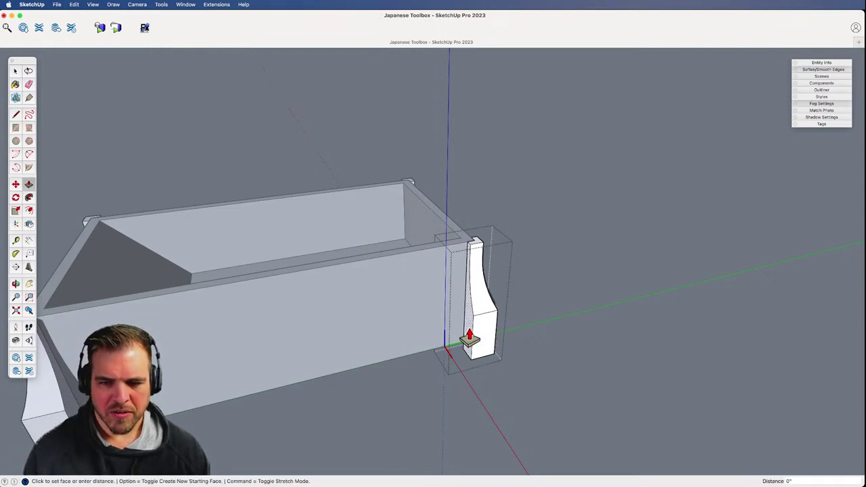
- Draw a straight line down the wing's end face from its outer top corner past the bottom edge
shift+middle_drag(453, 342, 567, 284)
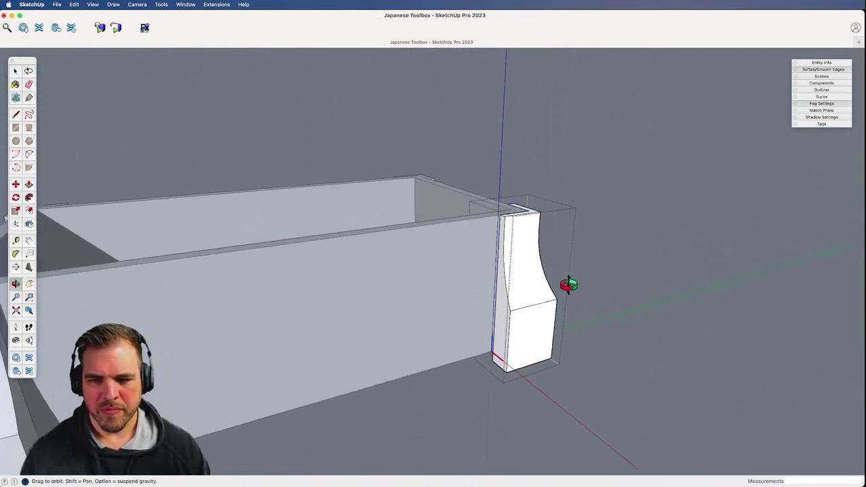
scroll(541, 235, up, 3)
middle_drag(541, 234, 546, 299)
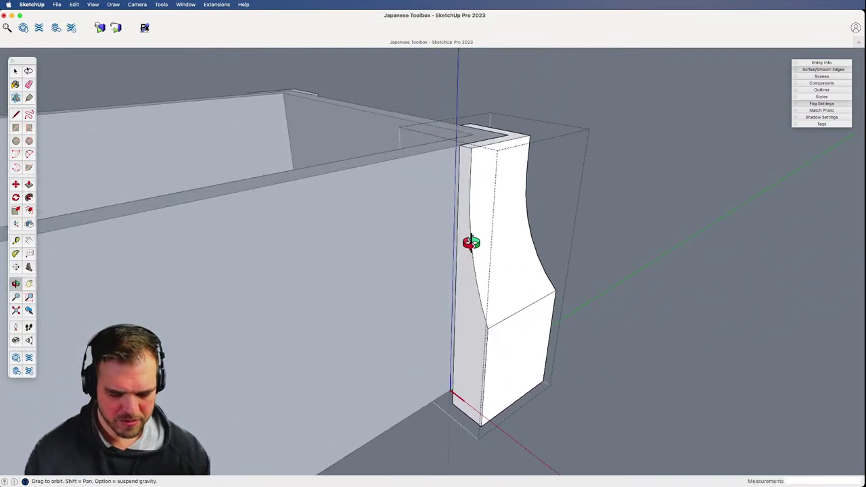
key(l)
click(472, 146)
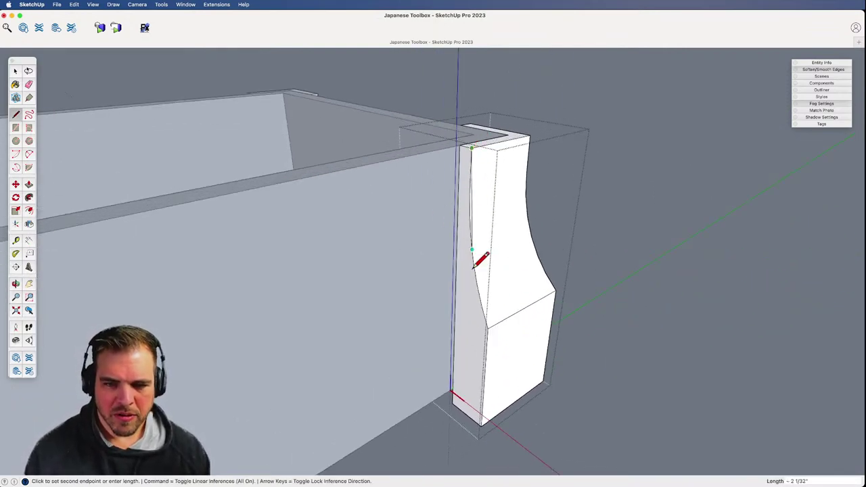
click(460, 431)
- Cut the curved outer profile off the leg with Follow Me along its outer top edges, and erase the leftover line
key(space)
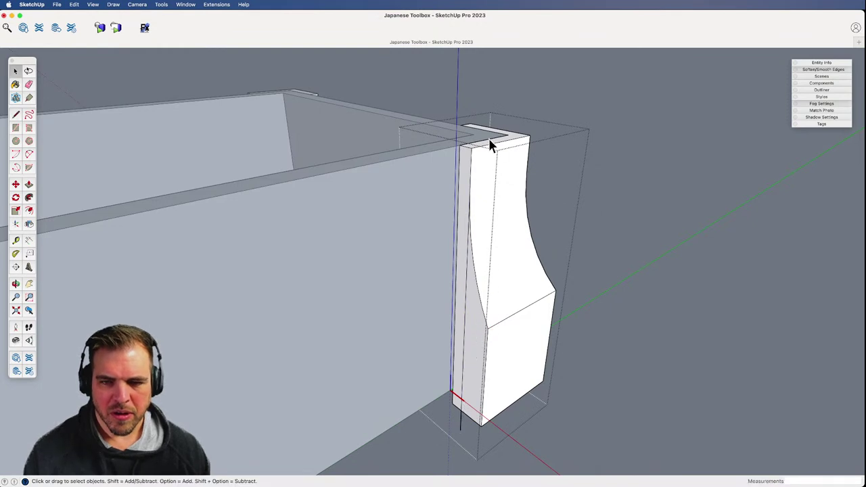
shift+click(523, 139)
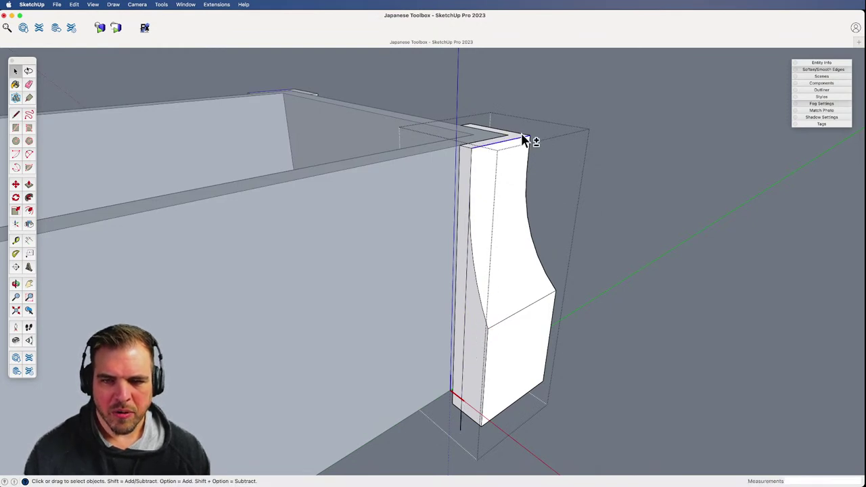
key(shift+f)
click(470, 368)
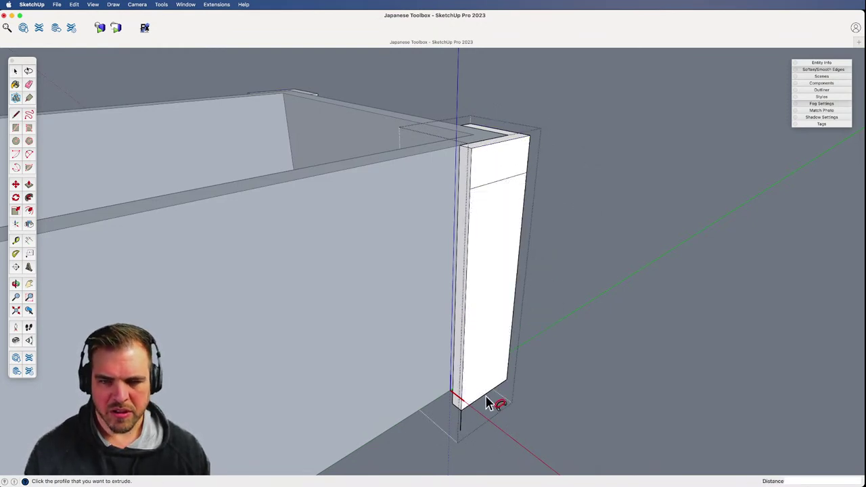
key(e)
click(460, 419)
- Draw a diagonal line across the upper free corner of the flat wing face
mouse_move(510, 168)
middle_down()
mouse_move(487, 282)
mouse_move(348, 245)
mouse_move(337, 187)
mouse_move(408, 278)
mouse_move(611, 205)
mouse_move(495, 205)
mouse_move(475, 253)
mouse_move(453, 259)
middle_up()
key(l)
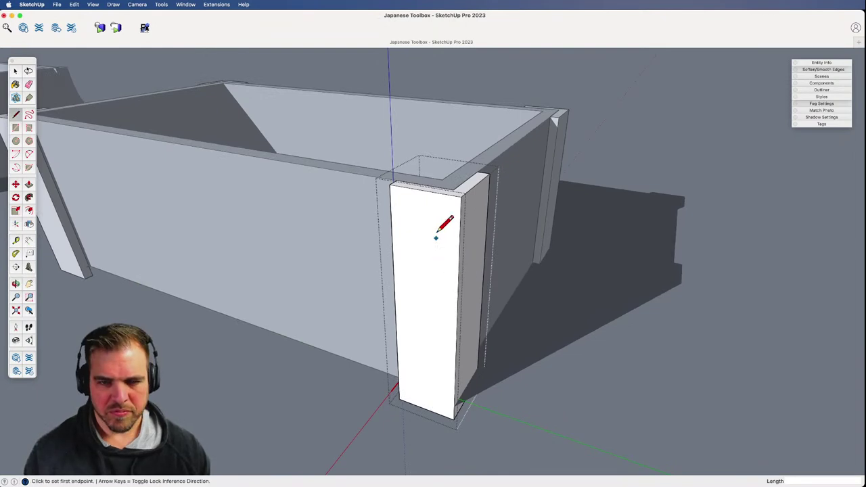
click(432, 192)
click(392, 226)
middle_drag(391, 226, 404, 201)
- Draw a short vertical line up from the wing face's bottom edge and an arc from its end to the free side edge
key(a)
click(390, 221)
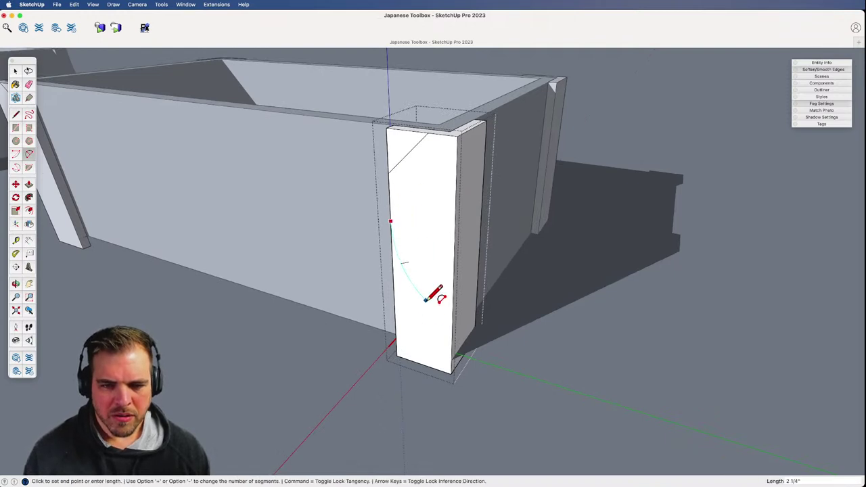
key(l)
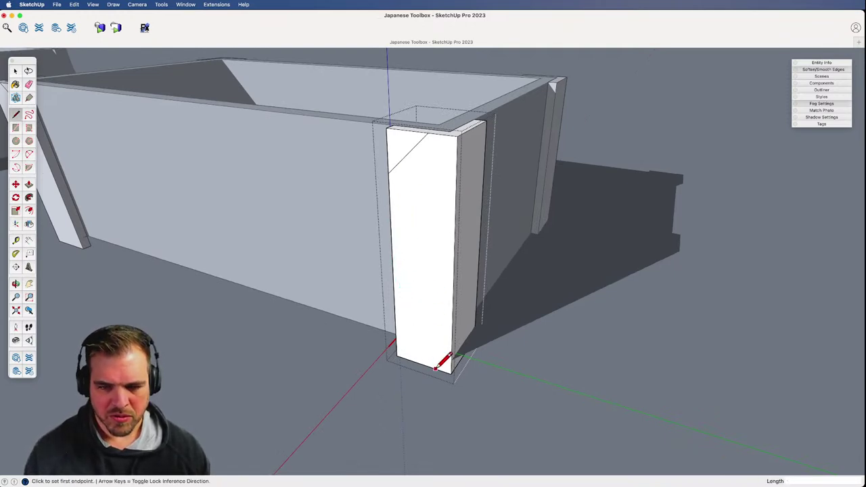
click(436, 369)
click(434, 341)
key(a)
click(435, 340)
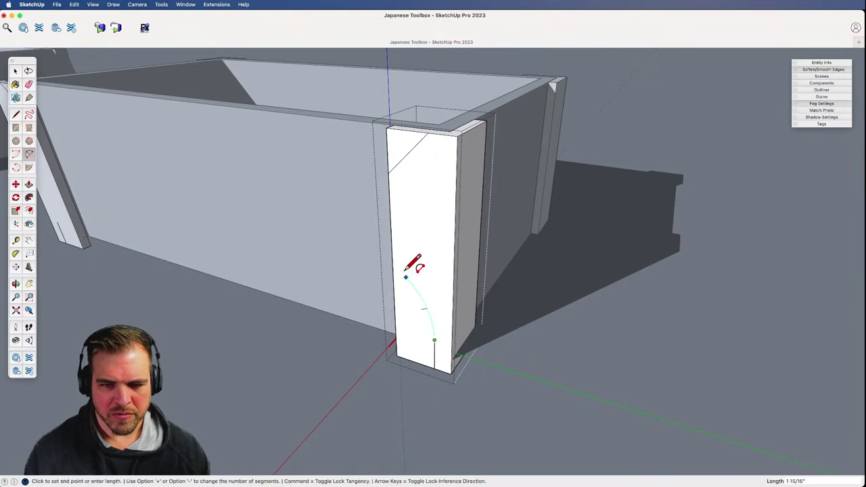
double_click(390, 215)
key(p)
click(415, 334)
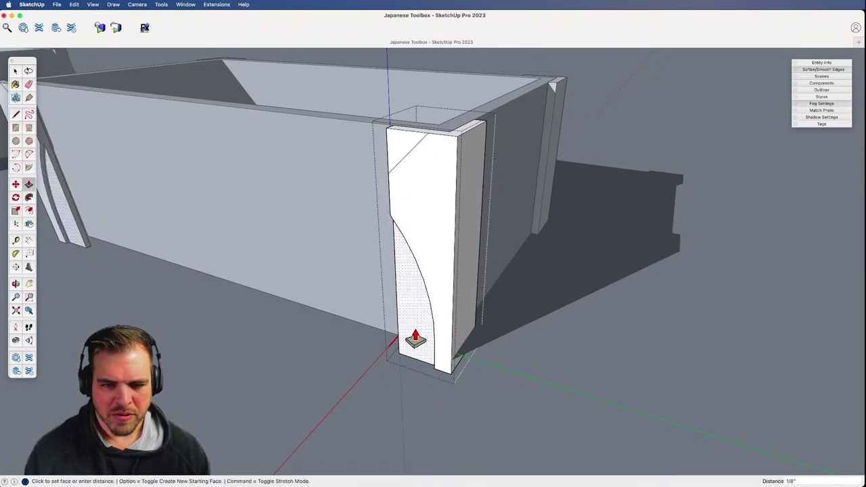
key(Escape)
middle_drag(426, 284, 383, 374)
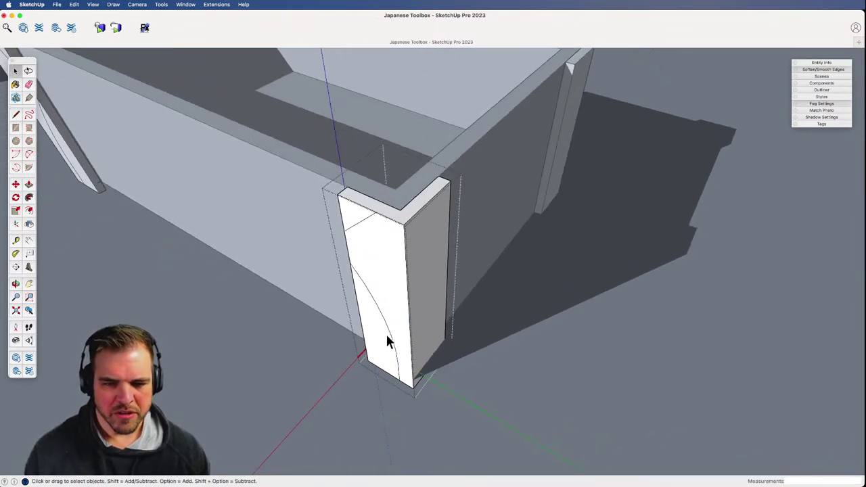
- Replace the wing face's arc with one running from the short vertical line's upper end to a higher point on the free side edge
click(384, 329)
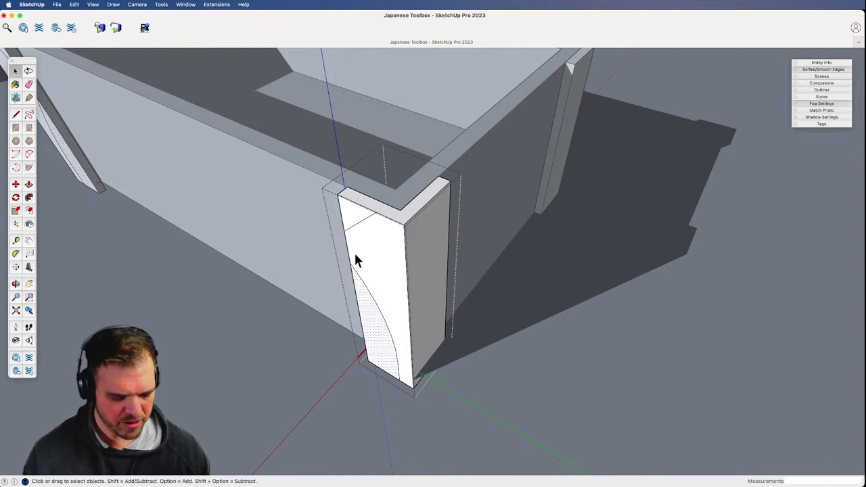
key(Escape)
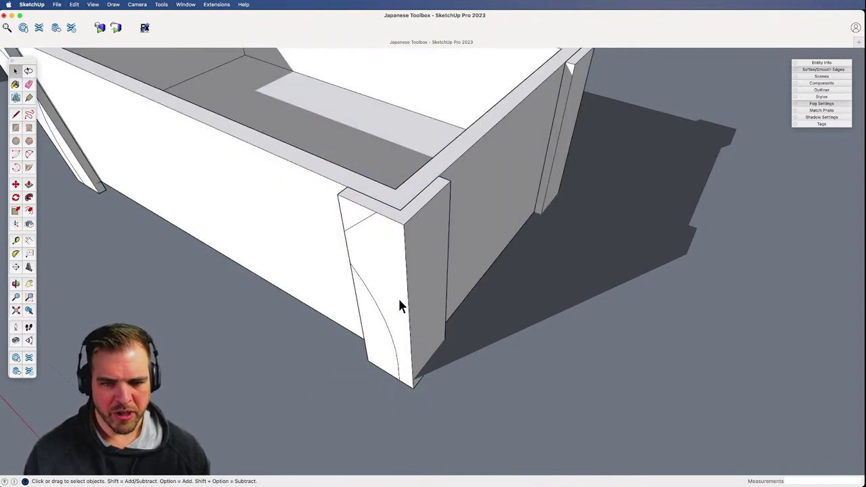
double_click(379, 333)
mouse_move(379, 332)
middle_down()
mouse_move(451, 248)
mouse_move(425, 266)
middle_up()
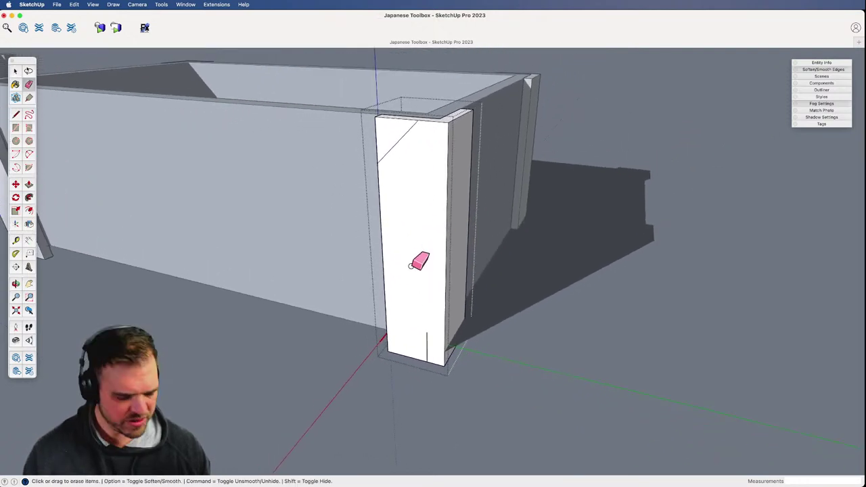
key(a)
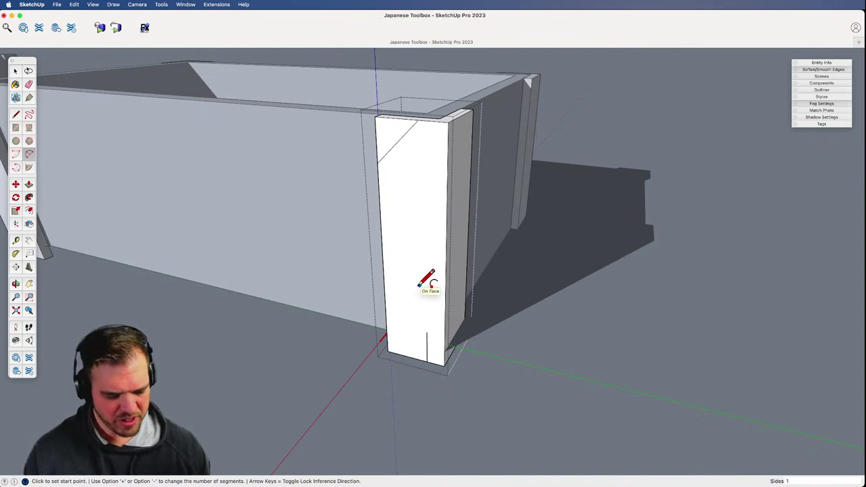
click(427, 333)
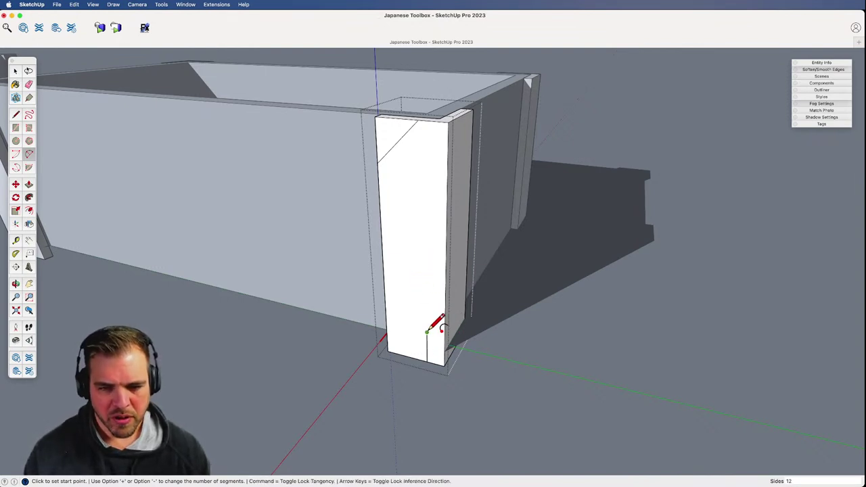
click(380, 206)
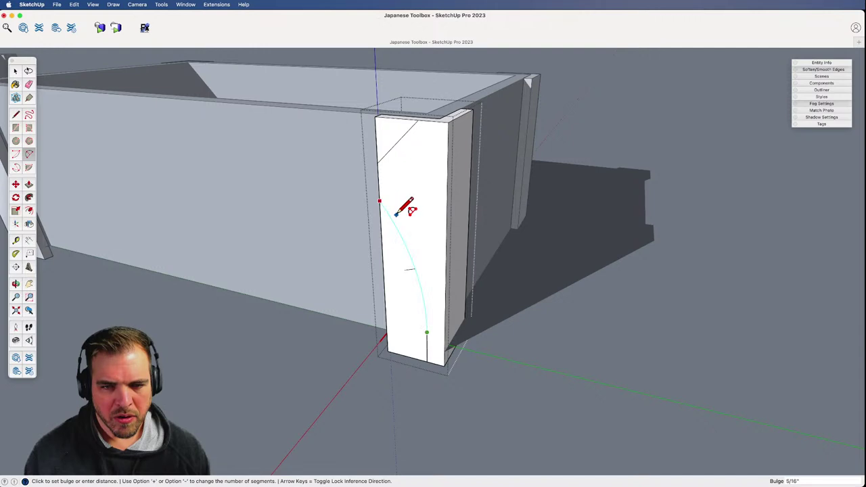
click(404, 207)
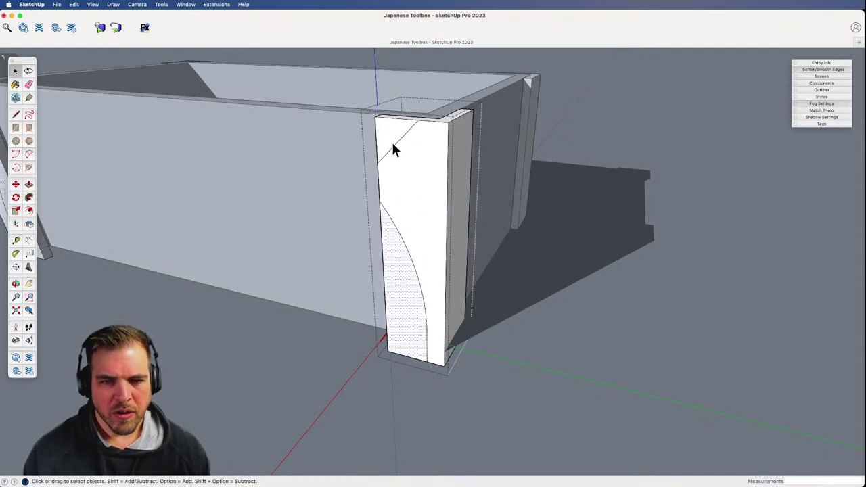
- Copy the upper corner triangle and the lower arc-bounded face onto the adjacent wing by rotating them 90° about the leg's outer corner
key(o)
drag(431, 182, 409, 297)
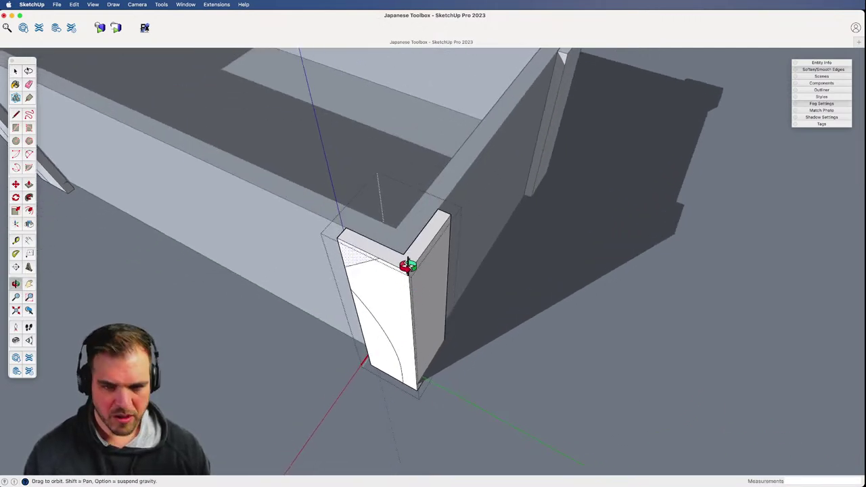
key(q)
click(409, 273)
click(389, 261)
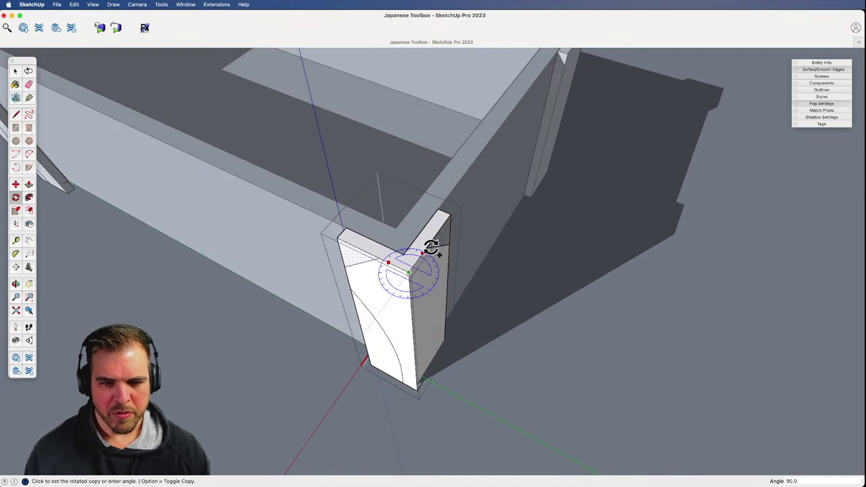
click(434, 240)
key(space)
middle_drag(439, 261, 373, 297)
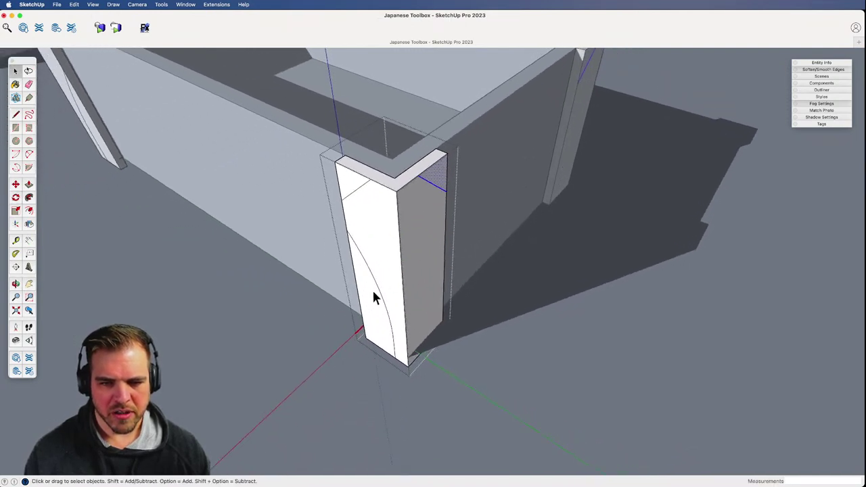
key(q)
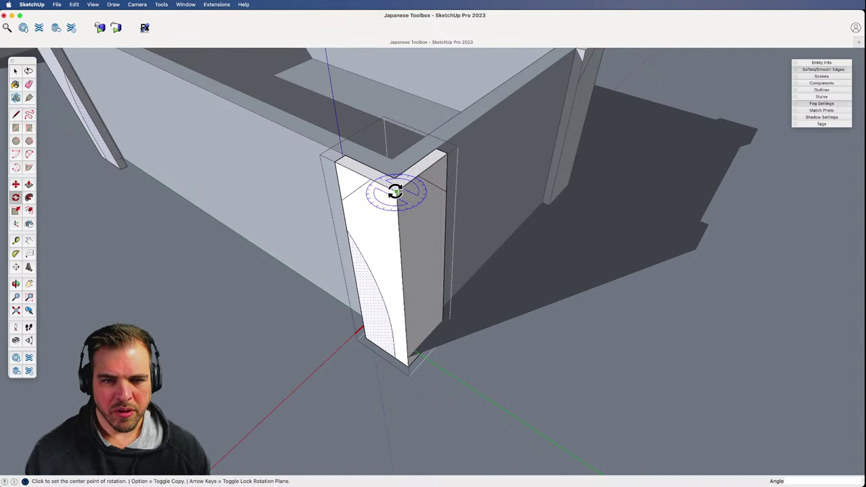
- Cut away the arc-bounded lower areas and upper corner triangles on both wings with Push/Pull, through the full wing thickness
key(p)
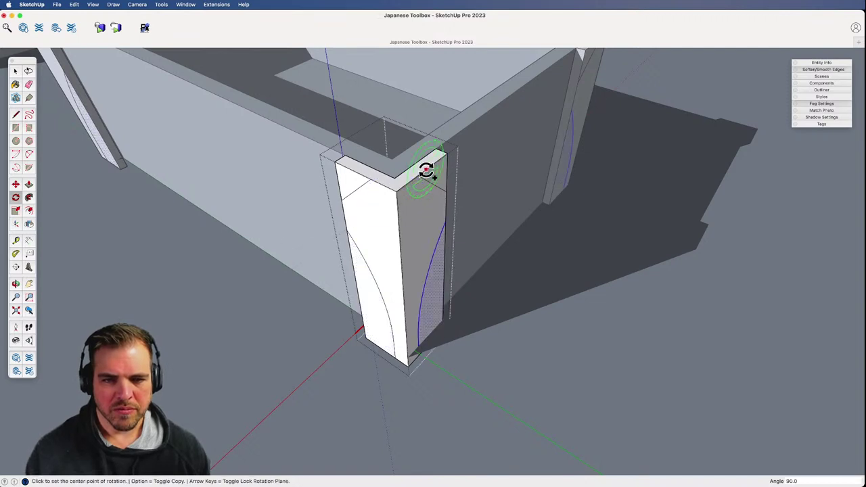
click(371, 331)
click(377, 312)
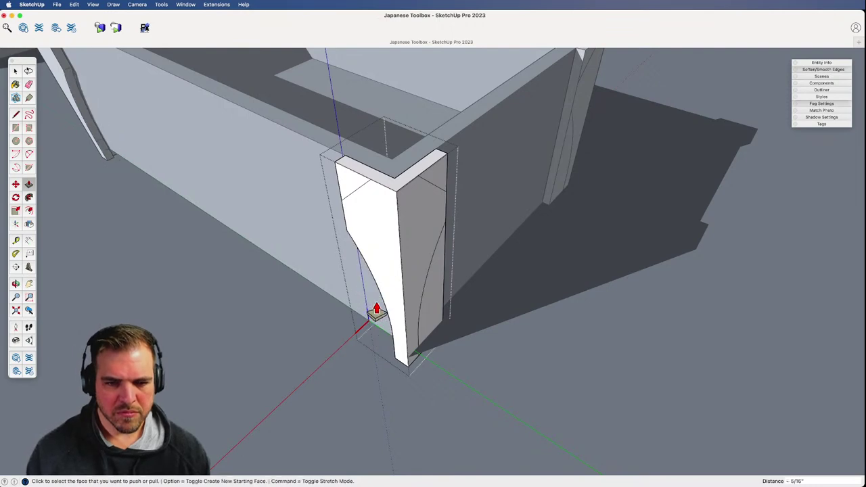
double_click(348, 186)
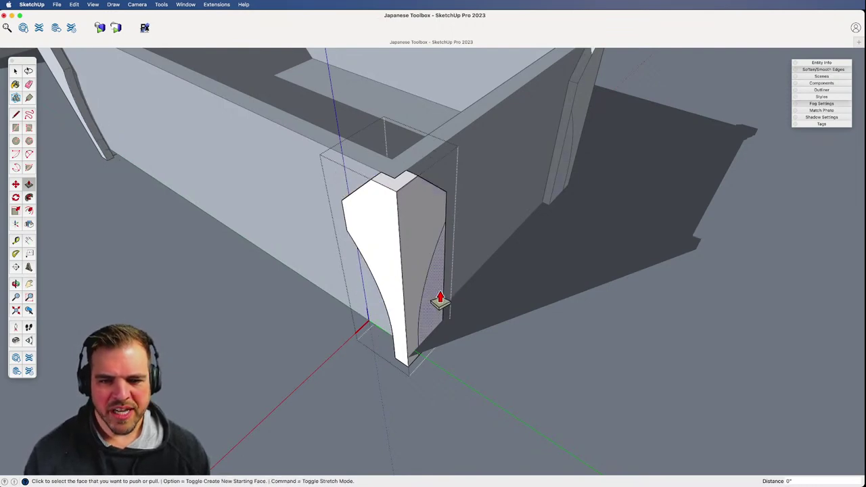
middle_drag(439, 294, 478, 249)
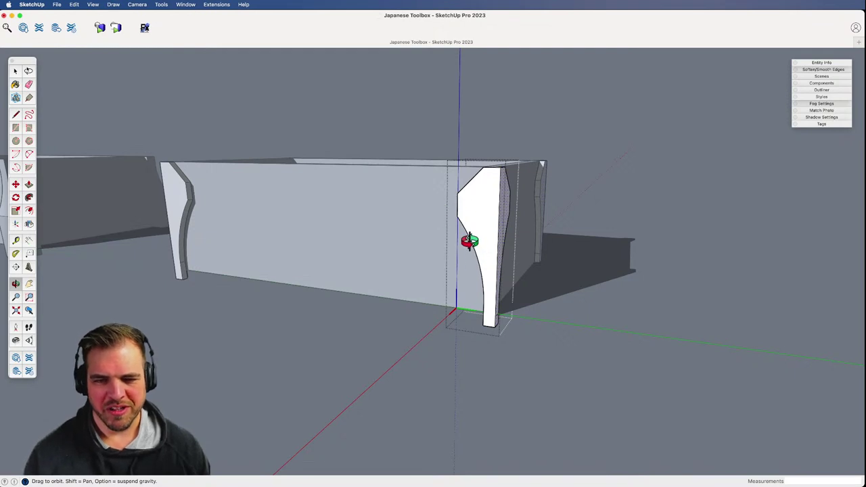
middle_drag(469, 241, 481, 344)
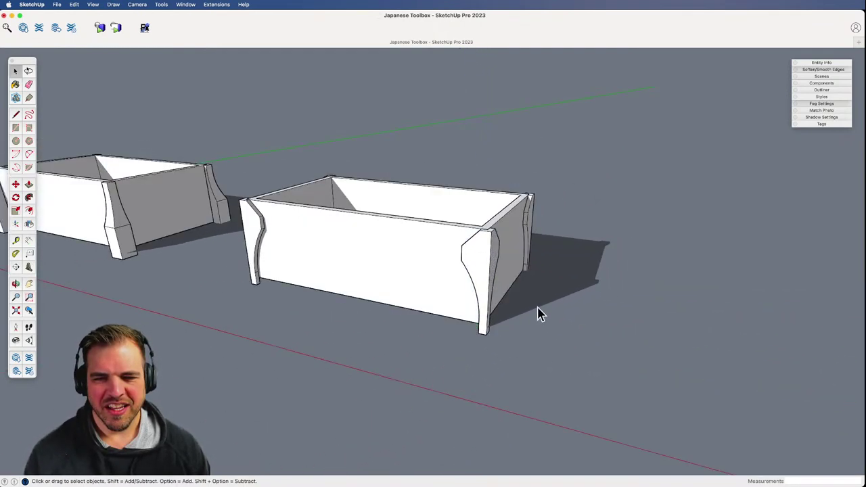
- Examine the toolbox with the flat-profiled legs from low and high viewpoints beside the earlier version
shift+middle_drag(539, 313, 541, 219)
scroll(525, 263, down, 2)
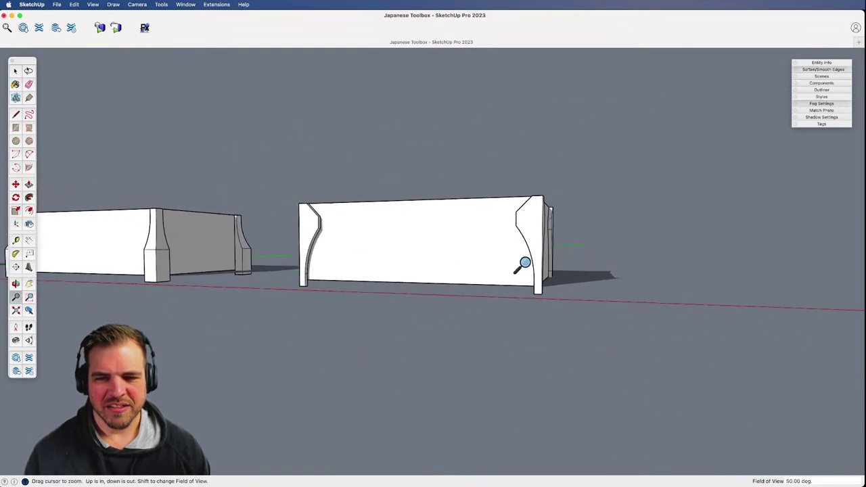
drag(525, 262, 525, 276)
shift+middle_drag(525, 276, 471, 280)
drag(481, 329, 477, 162)
middle_drag(460, 240, 459, 280)
drag(459, 280, 456, 360)
shift+middle_drag(523, 328, 557, 348)
- Move both white toolboxes up 1 inch along the blue axis
key(space)
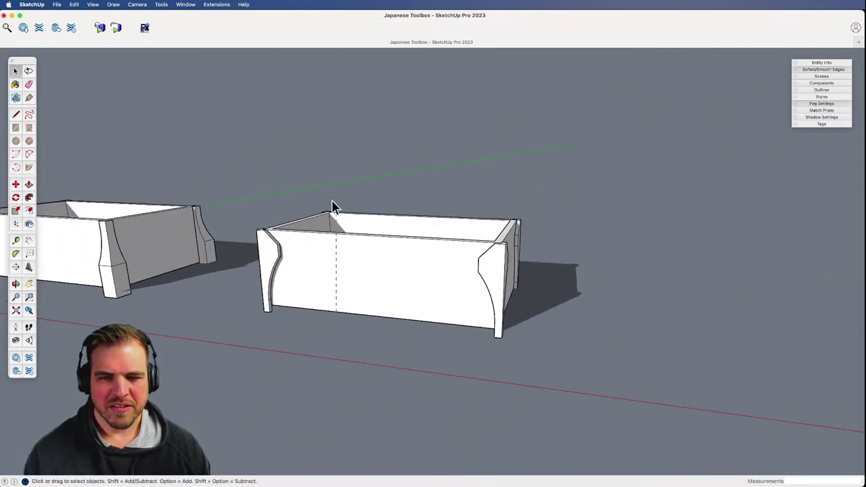
click(422, 238)
scroll(462, 352, down, 2)
shift+middle_drag(462, 352, 528, 309)
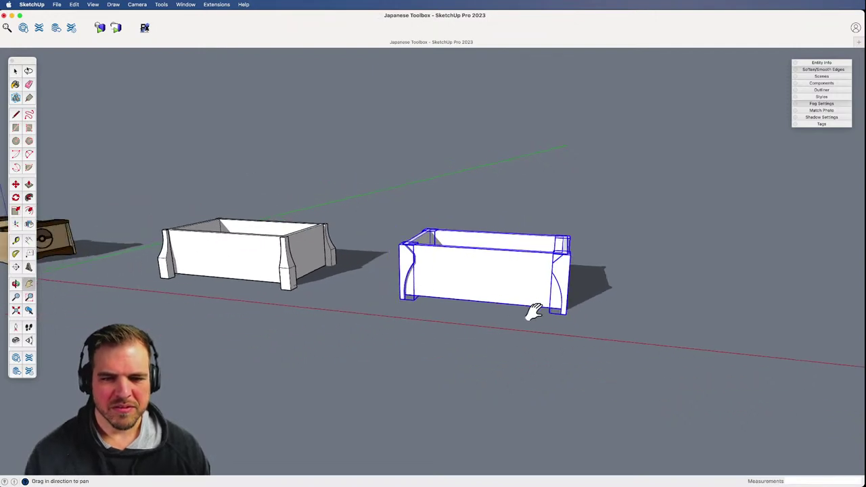
drag(145, 179, 162, 172)
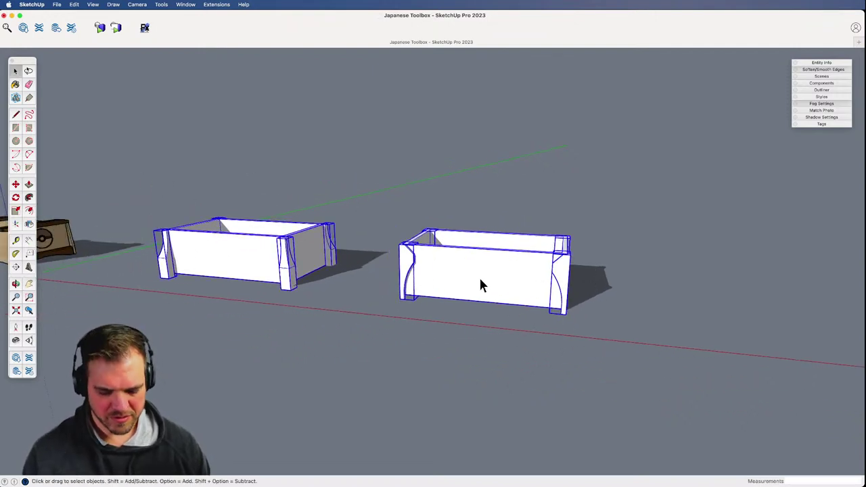
key(m)
click(494, 279)
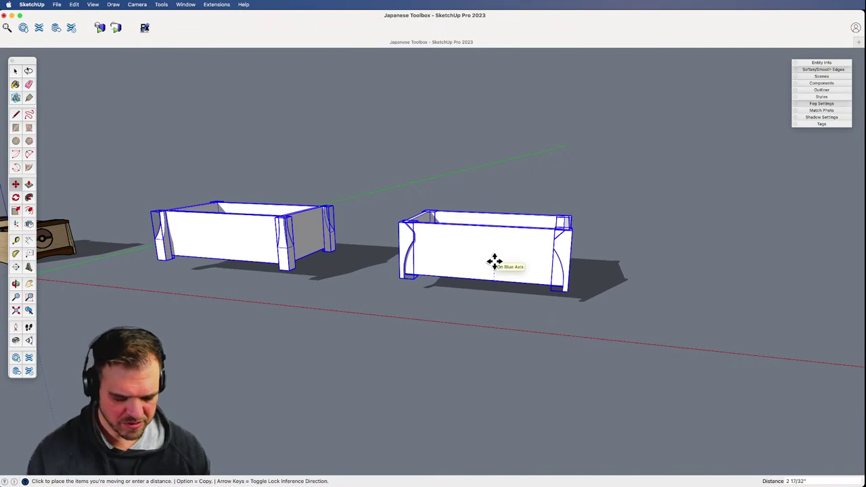
text(1)
key(Return)
key(space)
click(489, 373)
shift+middle_drag(528, 341, 421, 354)
scroll(437, 383, down, 1)
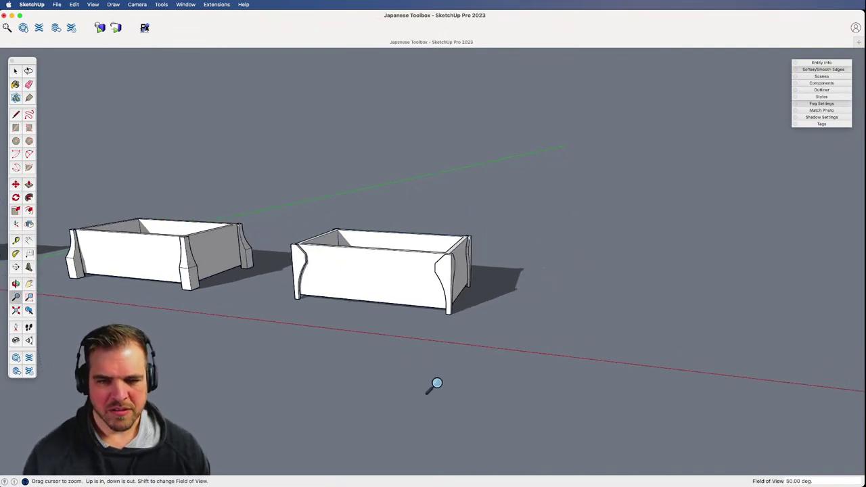
- Push the floor of the flat-legged toolbox's box through its underside so the box is open at the bottom
drag(437, 384, 410, 246)
middle_drag(410, 245, 438, 379)
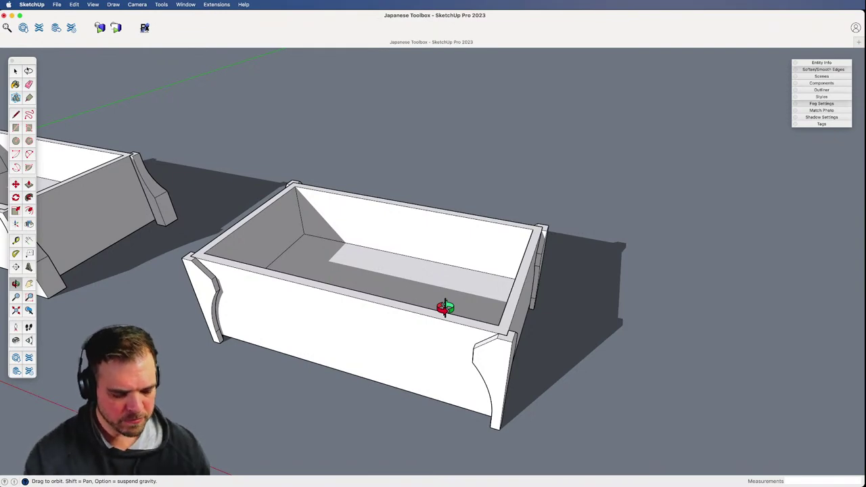
double_click(402, 284)
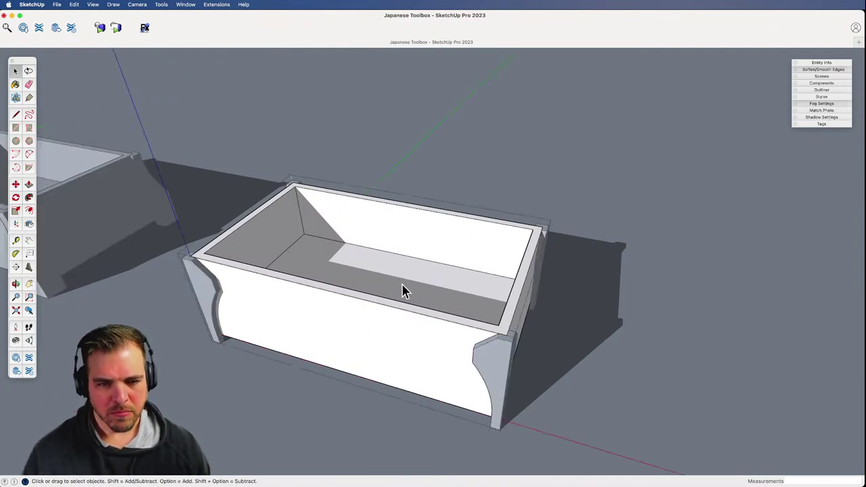
triple_click(402, 285)
middle_drag(402, 286, 476, 115)
key(p)
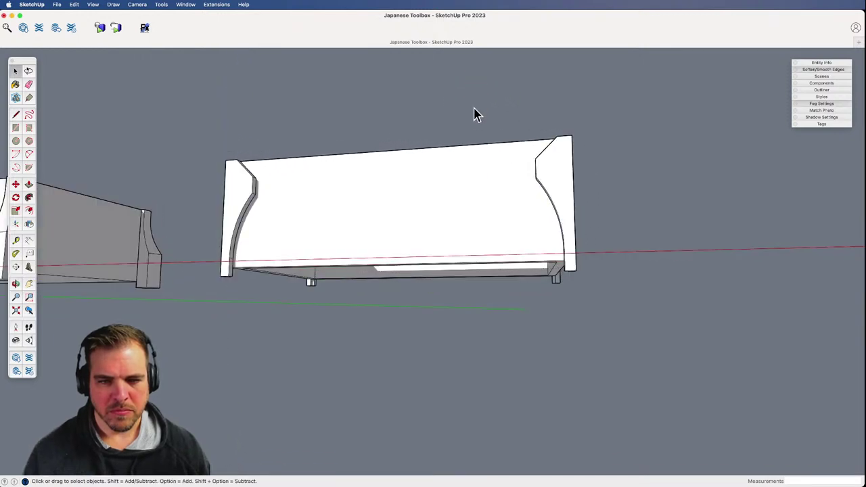
middle_drag(451, 257, 455, 220)
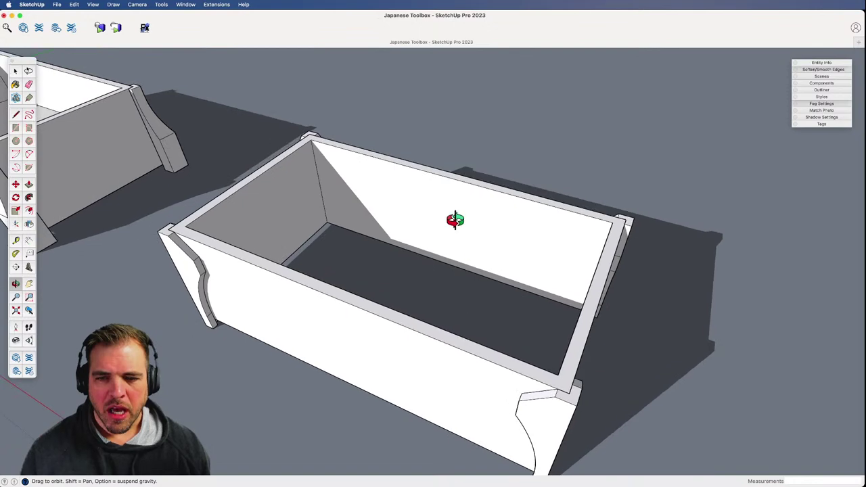
- Copy the bottomless box without its legs about 2' 5" along the red axis to start another variation
key(z)
drag(461, 244, 456, 307)
key(h)
drag(399, 272, 517, 253)
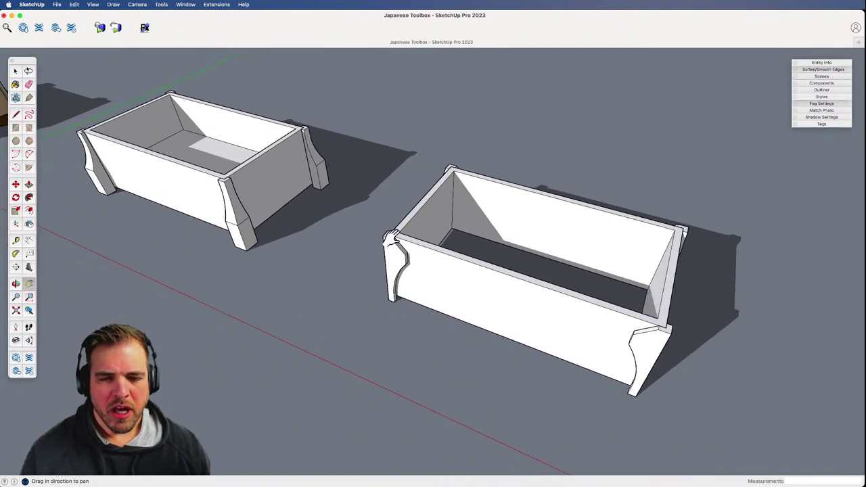
drag(391, 238, 425, 221)
key(space)
click(508, 266)
key(z)
drag(508, 271, 465, 359)
key(h)
drag(527, 289, 280, 255)
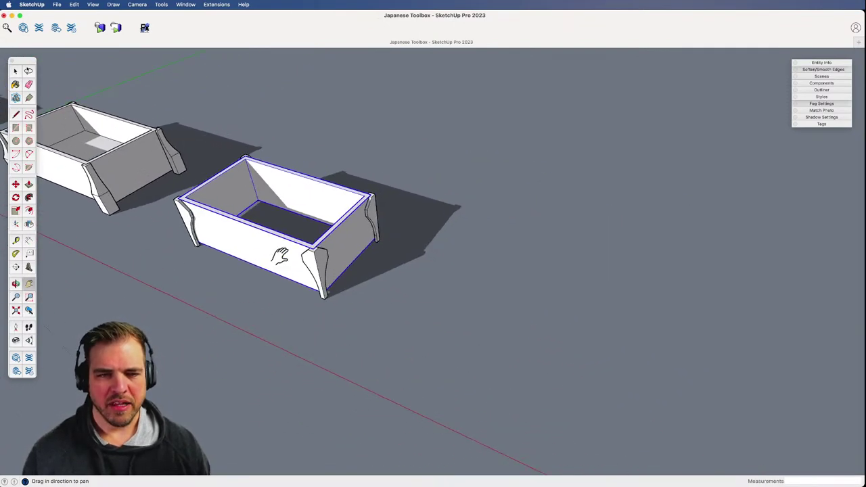
key(m)
click(420, 185)
key(alt)
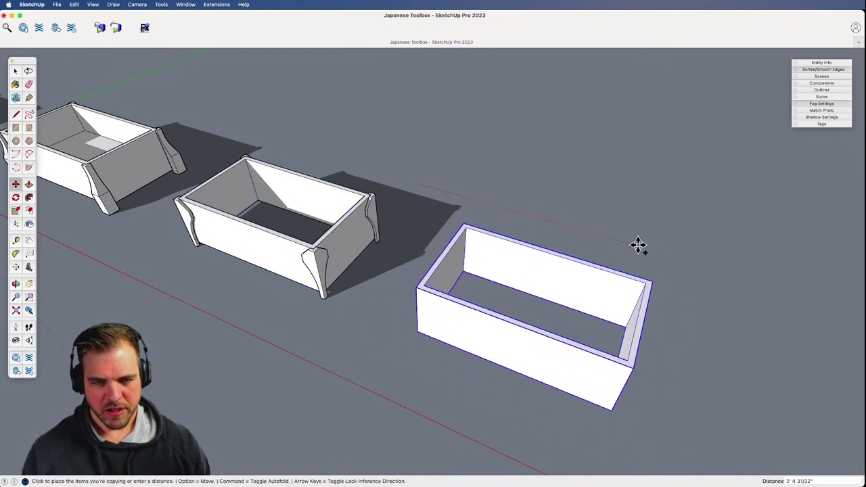
click(636, 244)
- Draw a square of about 1 7/16" at the front outer corner of the copied box's top rim
shift+middle_drag(571, 272, 396, 254)
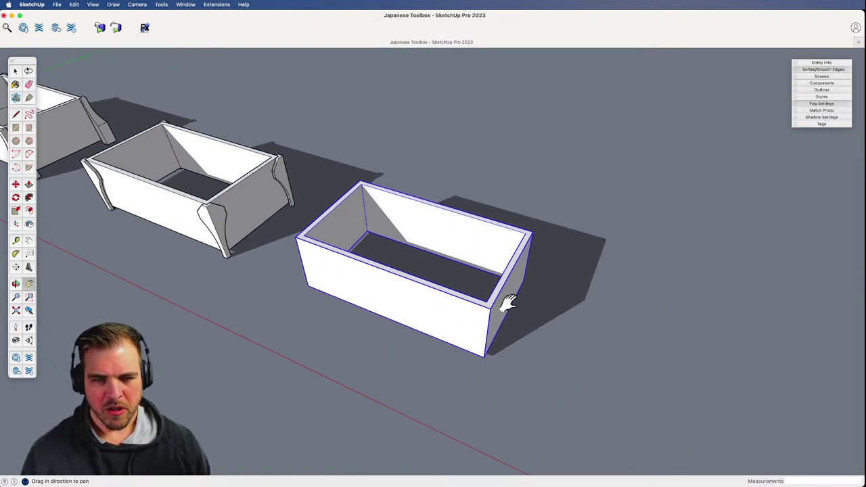
scroll(458, 330, down, 2)
drag(429, 312, 478, 281)
key(r)
click(449, 262)
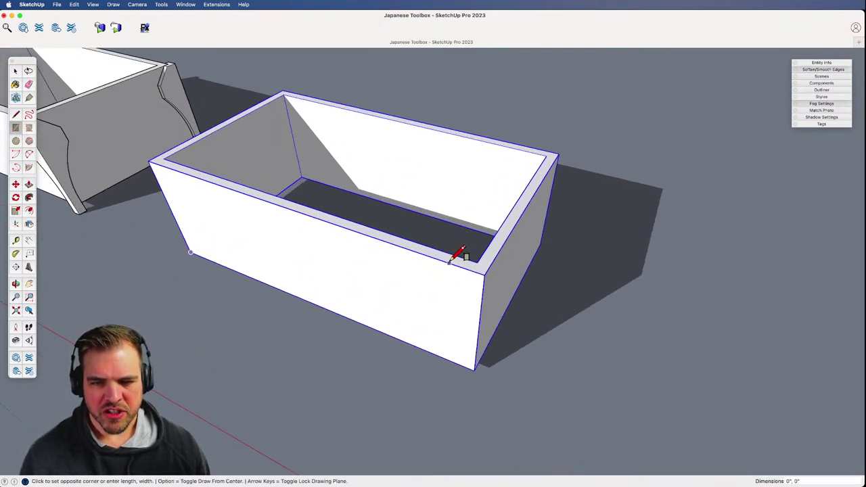
click(487, 264)
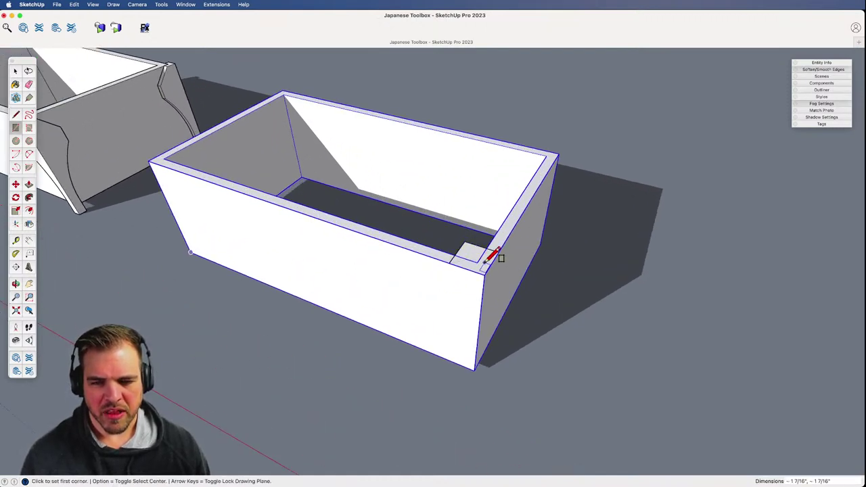
- Move the corner square off the rim to the free space beyond the box's end wall
key(space)
click(484, 263)
key(m)
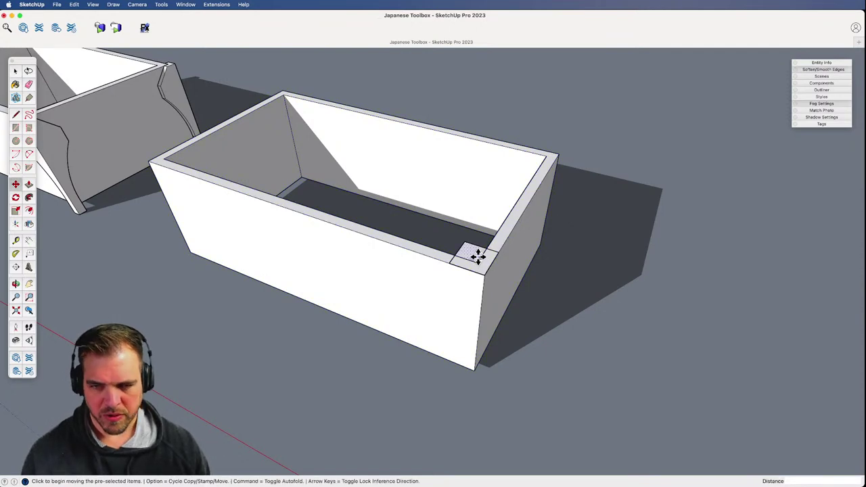
click(479, 257)
click(564, 287)
shift+middle_drag(529, 291, 463, 291)
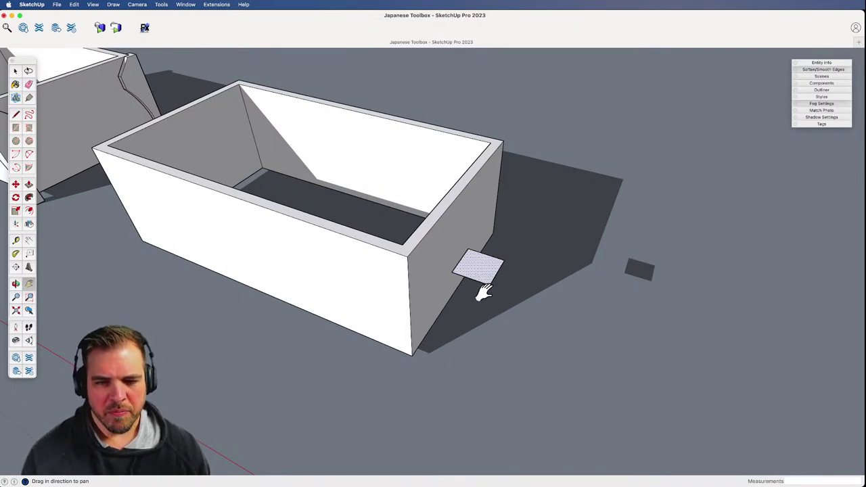
scroll(466, 318, down, 3)
shift+middle_drag(452, 322, 533, 312)
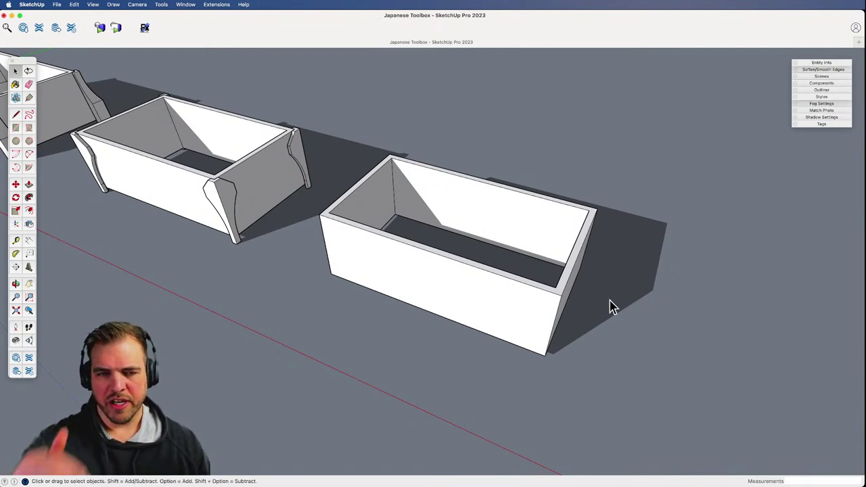
- Compare the toolbox variations, then examine the outer faces of the first toolbox's front corner leg
shift+middle_drag(514, 313, 429, 292)
key(z)
drag(460, 332, 442, 325)
key(h)
drag(400, 297, 588, 340)
drag(385, 264, 501, 305)
drag(341, 249, 401, 269)
shift+middle_drag(399, 267, 467, 267)
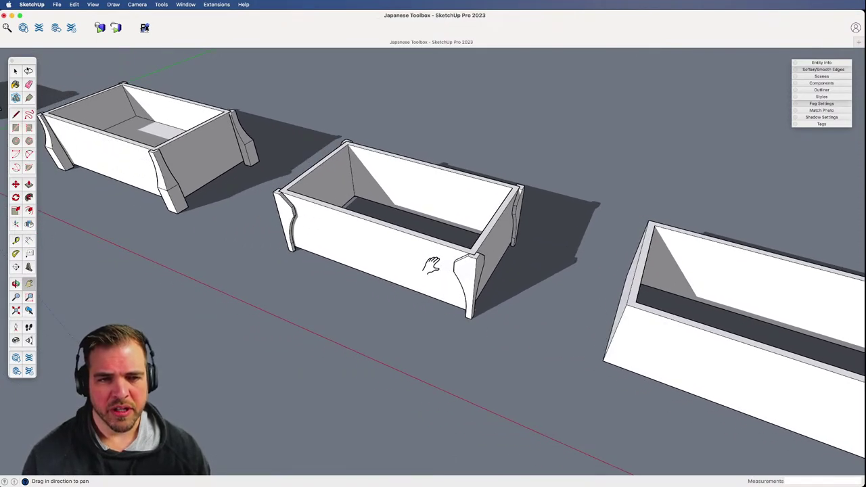
middle_drag(340, 244, 591, 232)
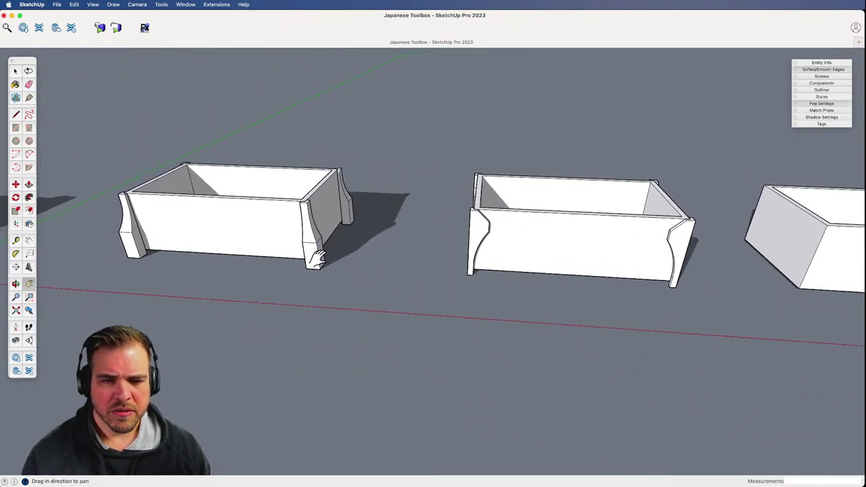
shift+middle_drag(320, 259, 458, 243)
drag(456, 300, 514, 170)
shift+middle_drag(514, 170, 438, 203)
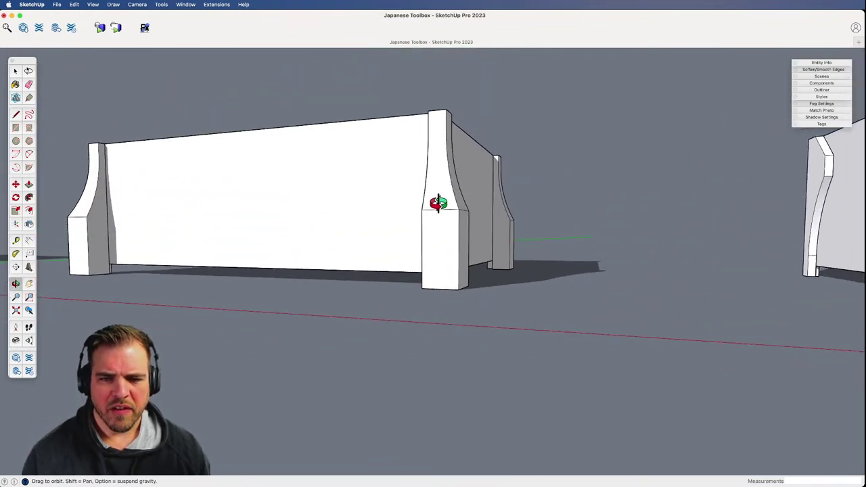
- Open the first toolbox's front corner leg for editing and draw a vertical line from its curve down to the foot's bottom edge
key(z)
drag(438, 203, 467, 115)
key(space)
double_click(475, 233)
triple_click(475, 229)
middle_drag(475, 228, 332, 263)
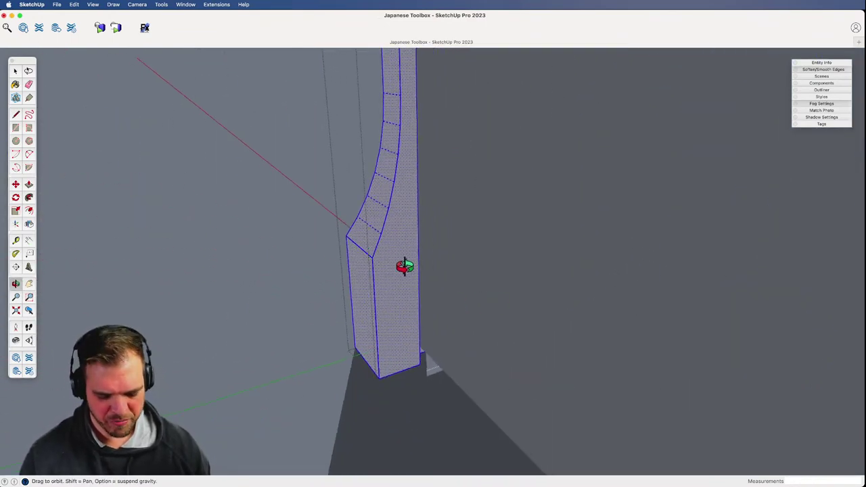
key(l)
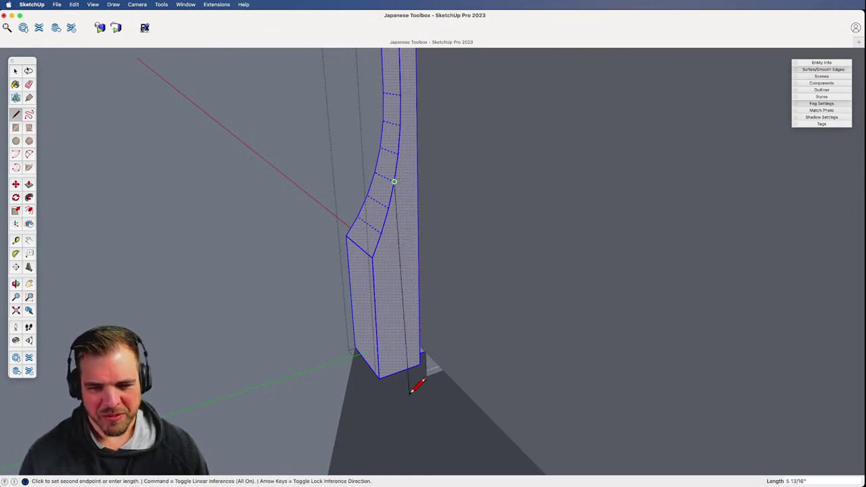
mouse_move(405, 354)
middle_down()
mouse_move(419, 350)
mouse_move(429, 77)
middle_up()
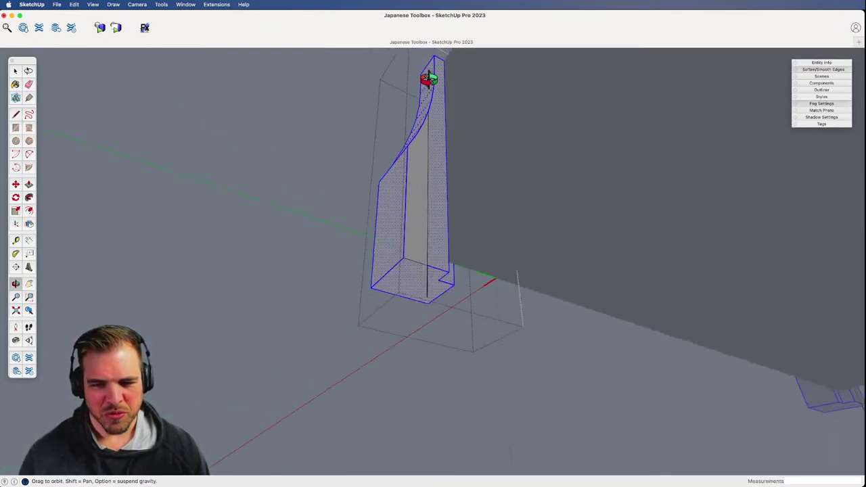
- Cut the outer strip of the leg's side face away along the foot's two outer bottom edges with Follow Me, and close the leg
key(e)
key(space)
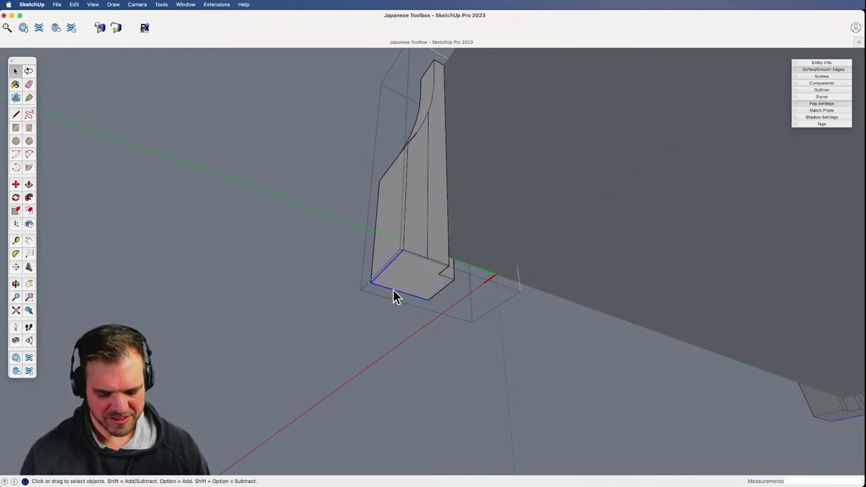
key(shift+f)
click(413, 241)
middle_drag(440, 238, 513, 236)
scroll(551, 232, up, 3)
scroll(551, 231, down, 5)
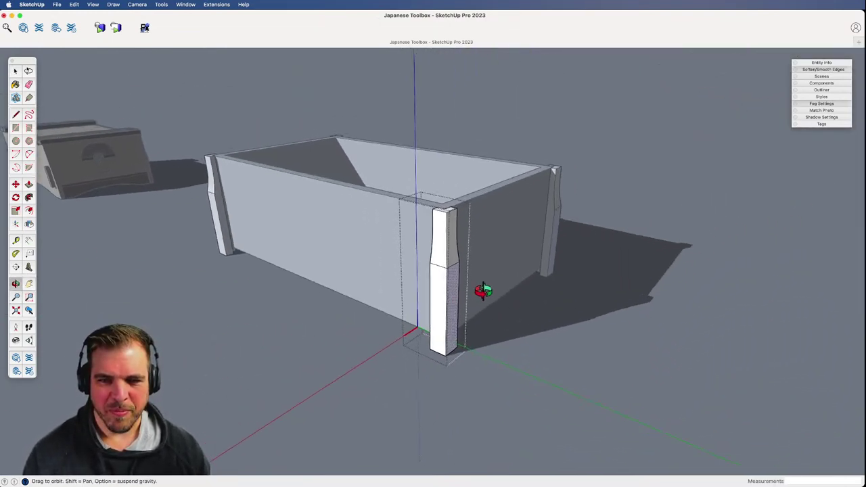
middle_drag(483, 290, 487, 314)
click(484, 350)
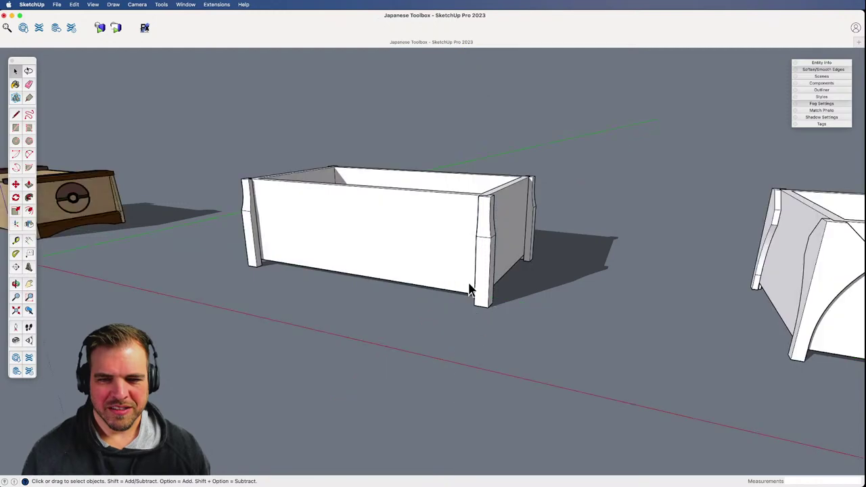
- Reopen the slimmed leg for editing and draw a 3/8" square filling the inner notch on the foot's underside
middle_drag(468, 285, 481, 249)
drag(481, 248, 408, 280)
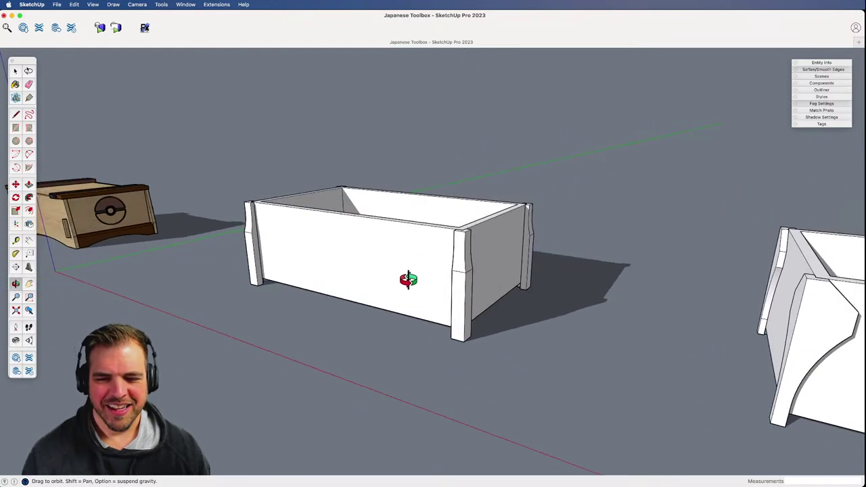
key(z)
drag(491, 344, 486, 155)
middle_drag(448, 284, 624, 186)
drag(624, 186, 467, 224)
key(space)
click(480, 252)
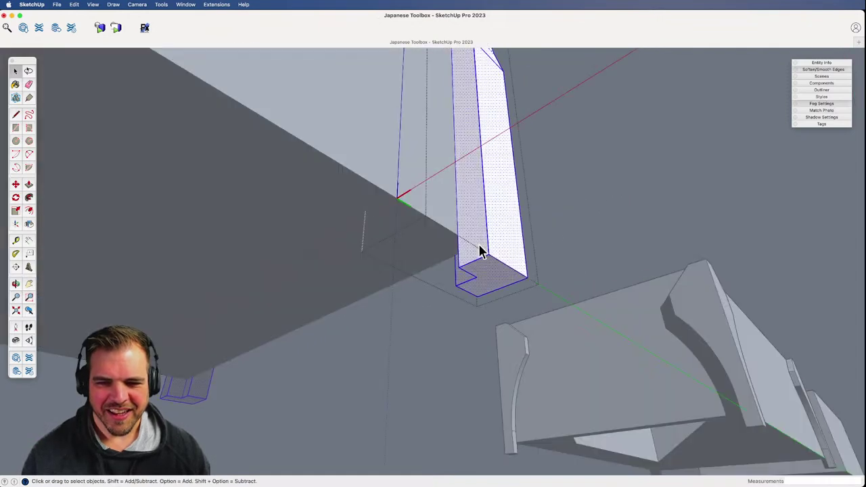
key(r)
click(457, 285)
click(472, 265)
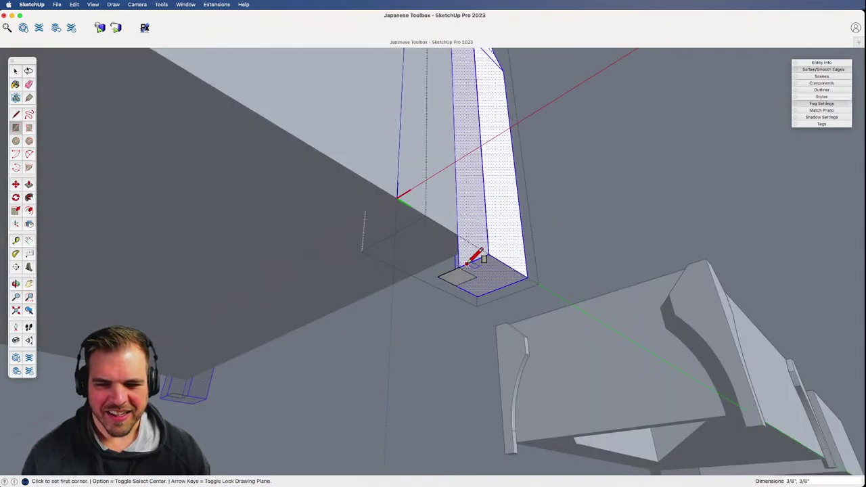
- Extrude the square about 1/2" up to the underside of the box so the foot's notch is filled
key(p)
click(454, 280)
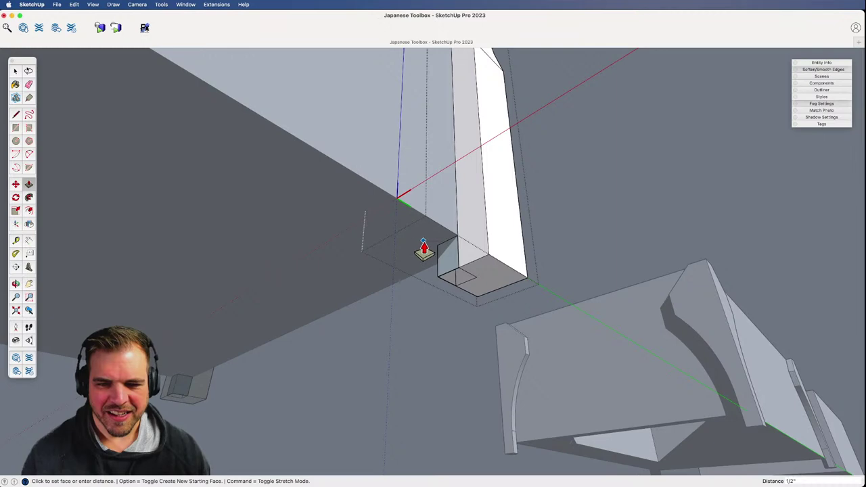
click(425, 248)
- Erase the leftover square edges on the foot's underside, check the inside in X-ray view and close the leg
key(e)
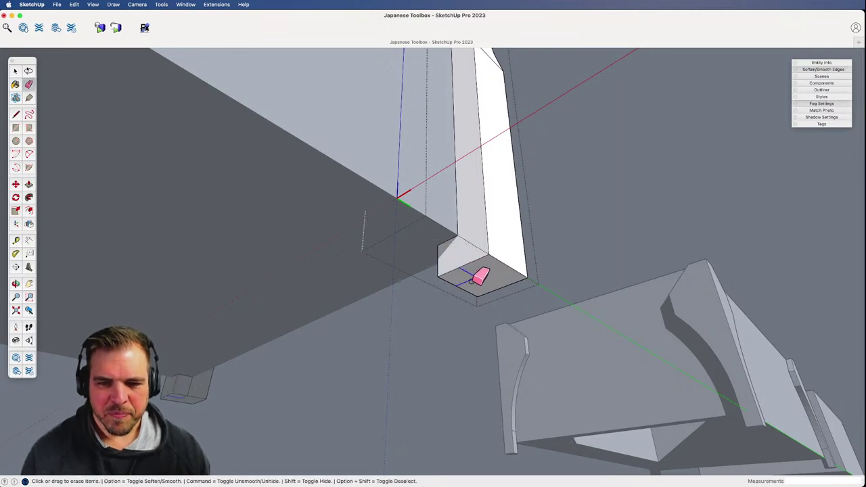
key(x)
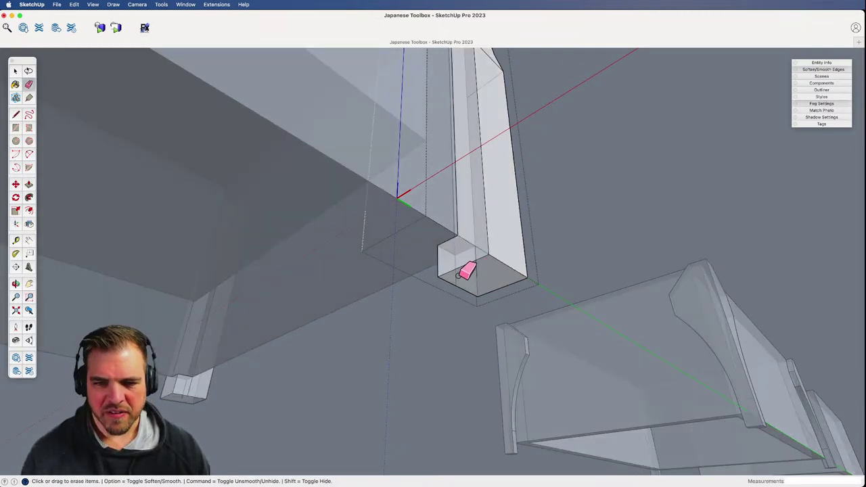
mouse_move(494, 268)
middle_down()
mouse_move(438, 267)
mouse_move(481, 264)
mouse_move(451, 193)
mouse_move(440, 251)
mouse_move(317, 410)
middle_up()
key(x)
key(z)
drag(462, 281, 475, 369)
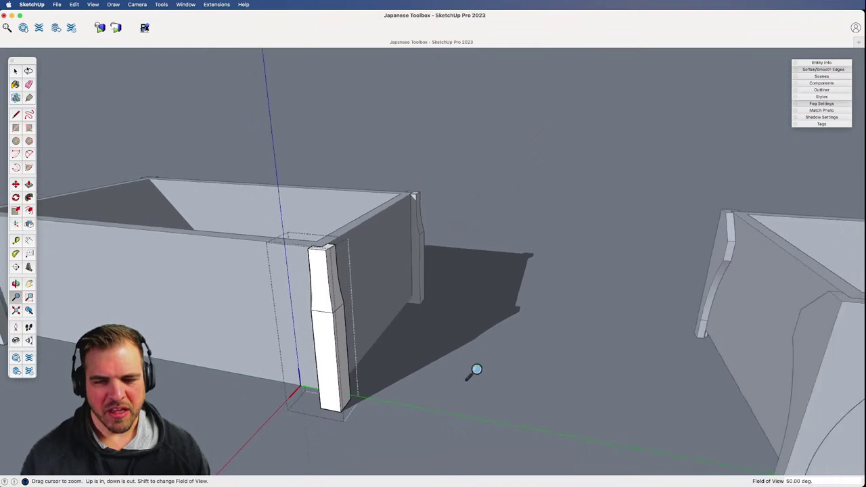
key(space)
click(485, 327)
- Measure the width across the first box from its front wall to its back wall
scroll(494, 327, down, 3)
shift+middle_drag(410, 348, 467, 301)
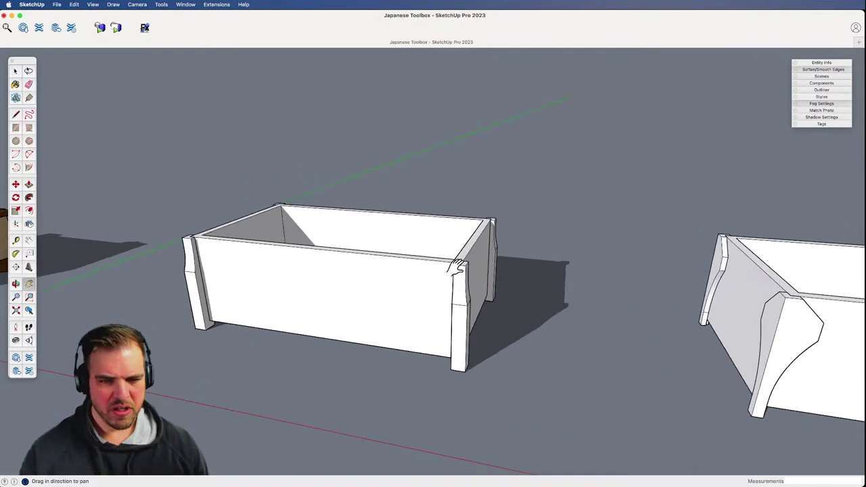
middle_drag(285, 250, 369, 339)
key(t)
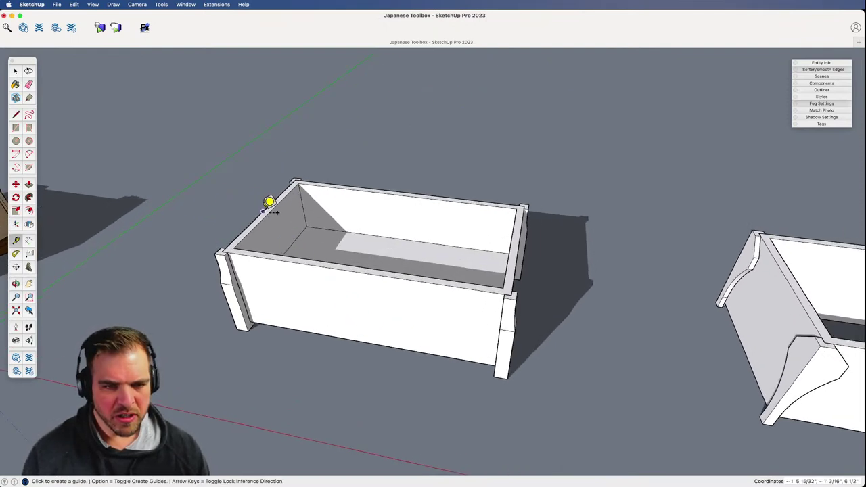
click(525, 241)
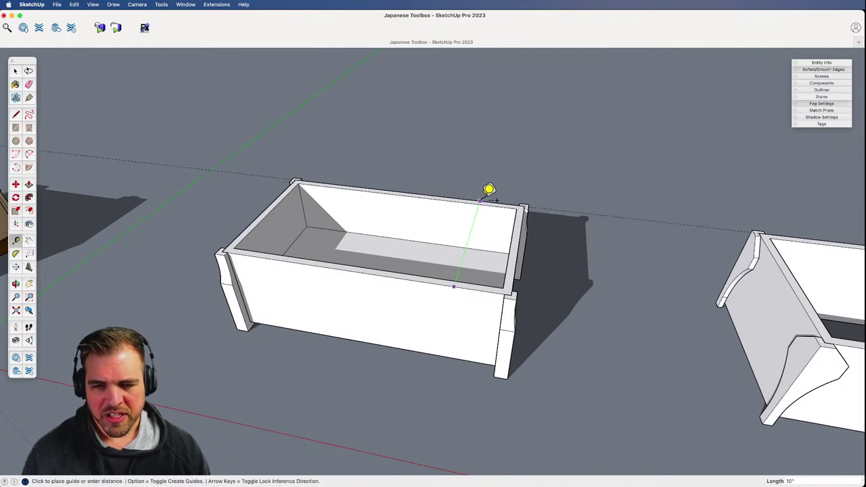
key(space)
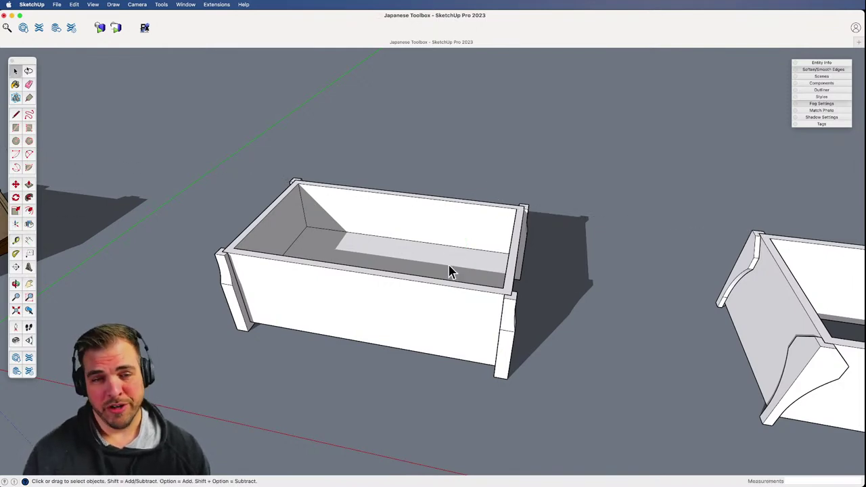
- Examine the inside of the first box and the underside of its front corner leg
middle_drag(451, 272, 461, 302)
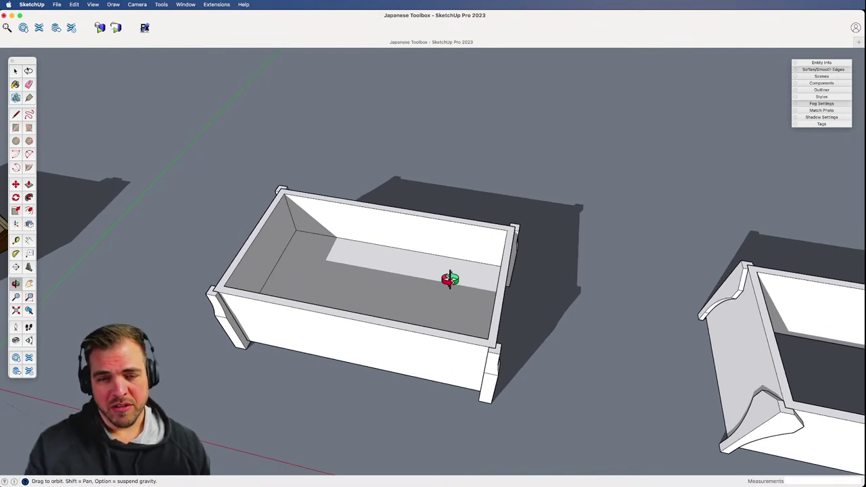
middle_drag(418, 253, 385, 255)
key(h)
drag(460, 317, 409, 315)
key(o)
drag(433, 285, 459, 131)
key(z)
drag(499, 333, 494, 250)
key(h)
middle_drag(471, 335, 559, 251)
key(z)
drag(543, 271, 557, 222)
shift+middle_drag(556, 223, 365, 215)
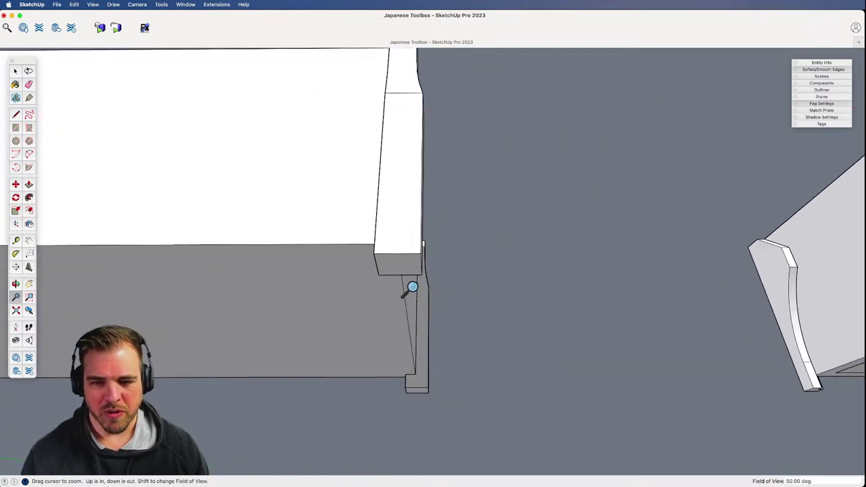
drag(410, 288, 401, 260)
shift+middle_drag(401, 259, 462, 296)
middle_drag(462, 295, 491, 253)
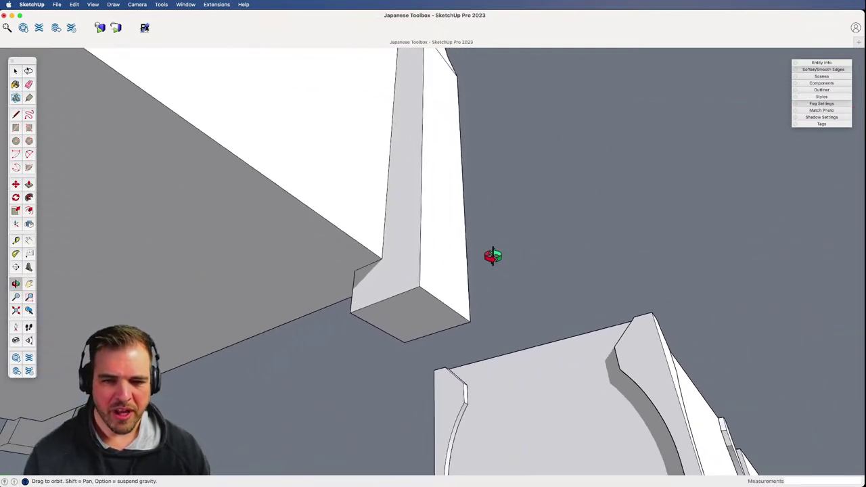
- Open the leg for editing and draw a short diagonal line across the lower outer corner of the foot's side face
scroll(412, 284, up, 2)
click(416, 281)
key(l)
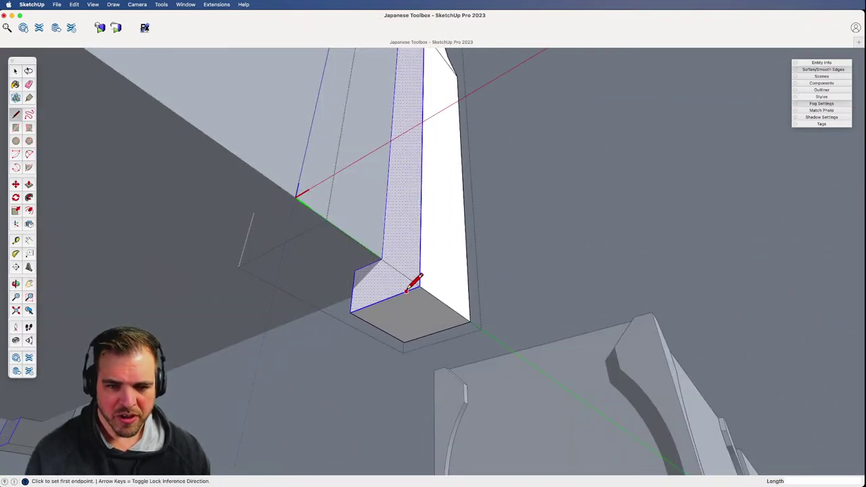
click(420, 272)
- Chamfer the foot's bottom edges by running the small corner triangle around the bottom face with Follow Me, and close the leg
key(space)
click(426, 313)
key(shift+f)
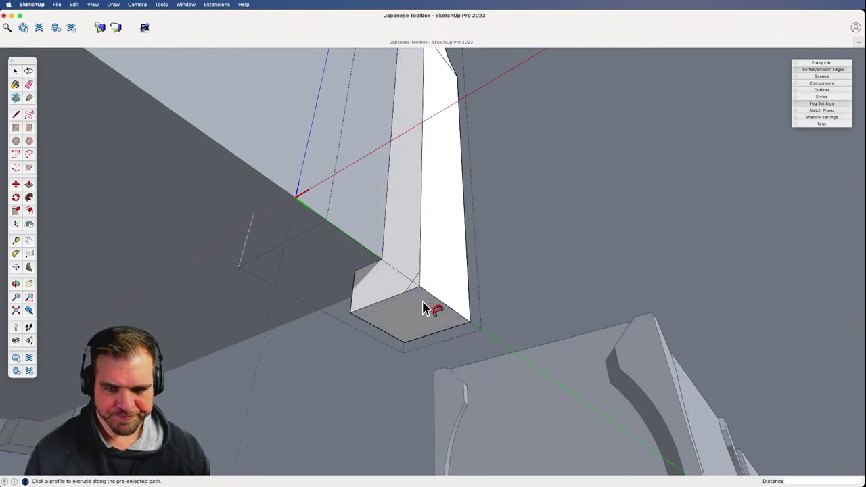
click(416, 287)
middle_drag(416, 293, 460, 253)
scroll(365, 149, down, 6)
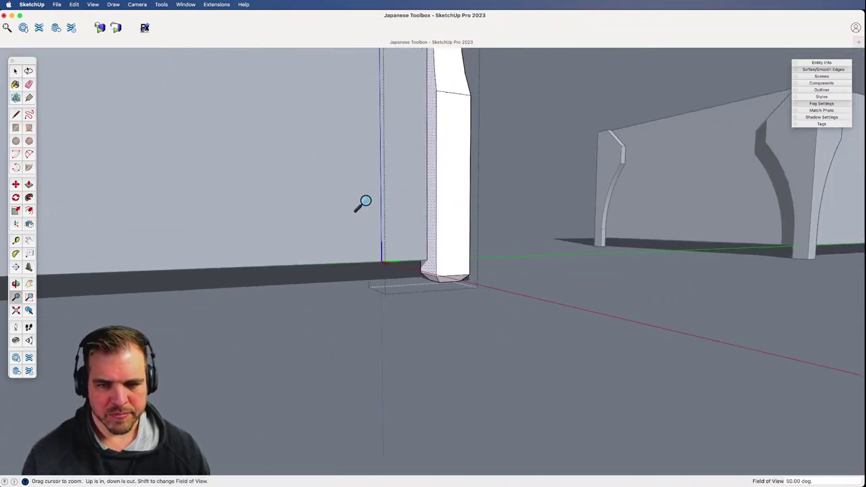
middle_drag(360, 203, 251, 329)
scroll(391, 386, down, 5)
click(435, 329)
- Open the flat-legged toolbox's box for editing and draw a shallow arc along the front wall's bottom edge, ending just short of both legs
scroll(386, 318, down, 2)
middle_drag(348, 335, 403, 248)
scroll(388, 337, down, 4)
shift+middle_drag(389, 337, 371, 277)
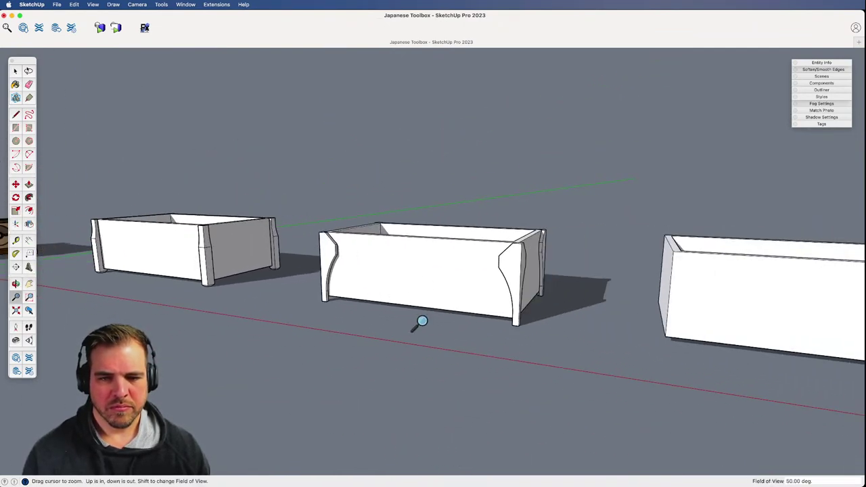
scroll(422, 321, up, 4)
middle_drag(462, 209, 472, 255)
click(461, 255)
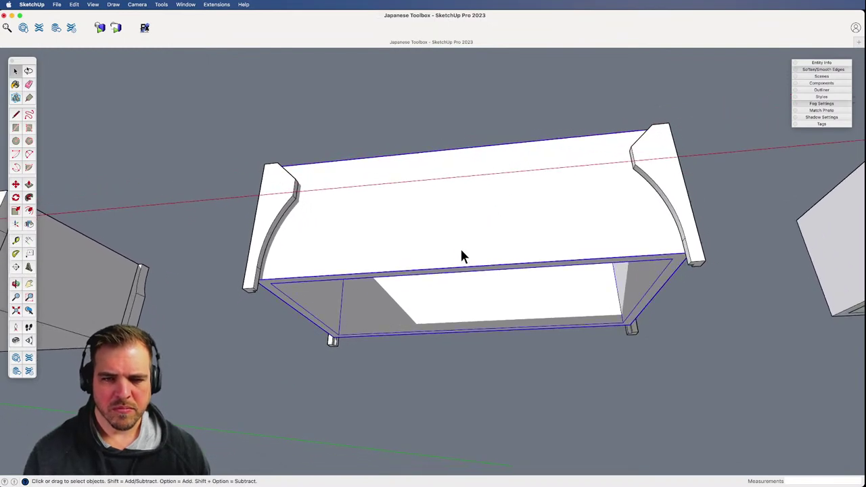
scroll(453, 193, up, 3)
key(a)
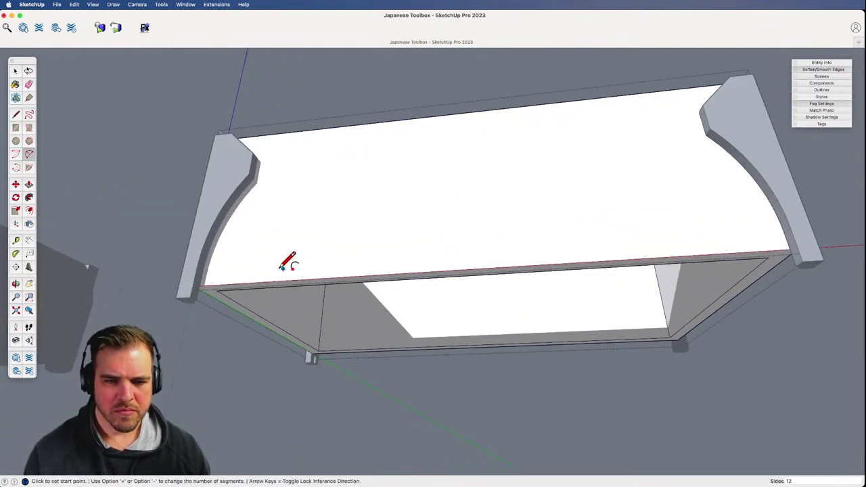
click(241, 283)
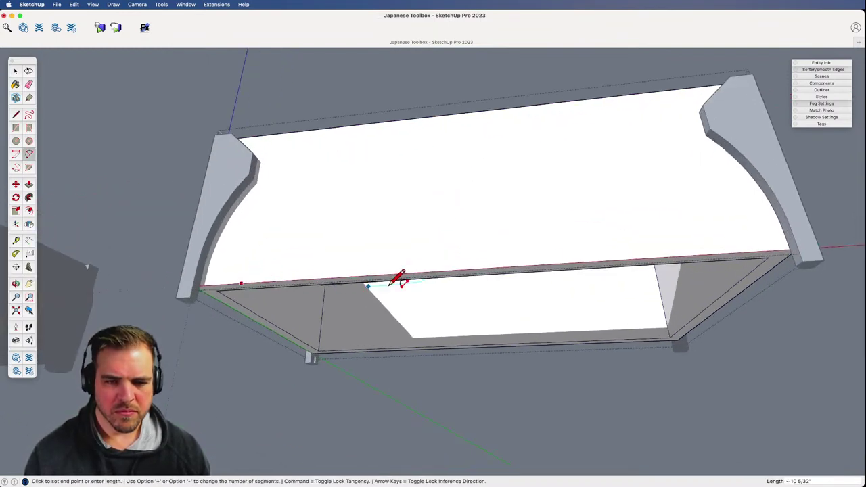
click(758, 251)
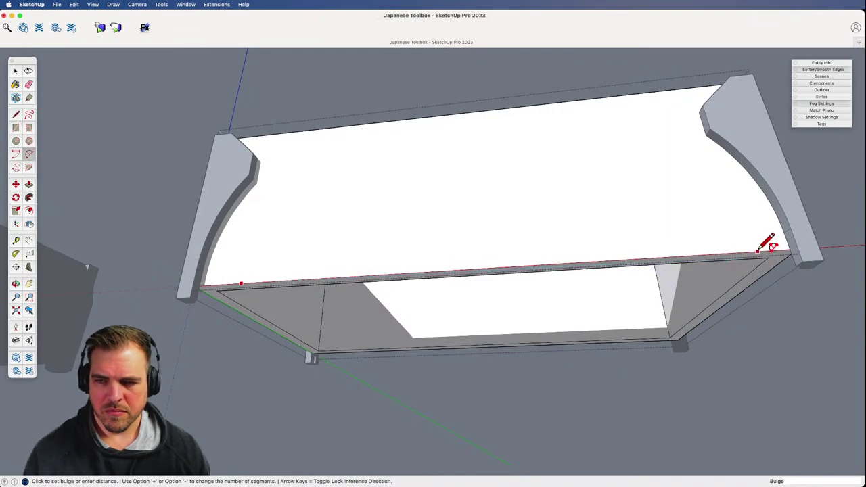
click(480, 250)
- Slide the arc segment about 27/32" along the front wall's bottom edge
key(space)
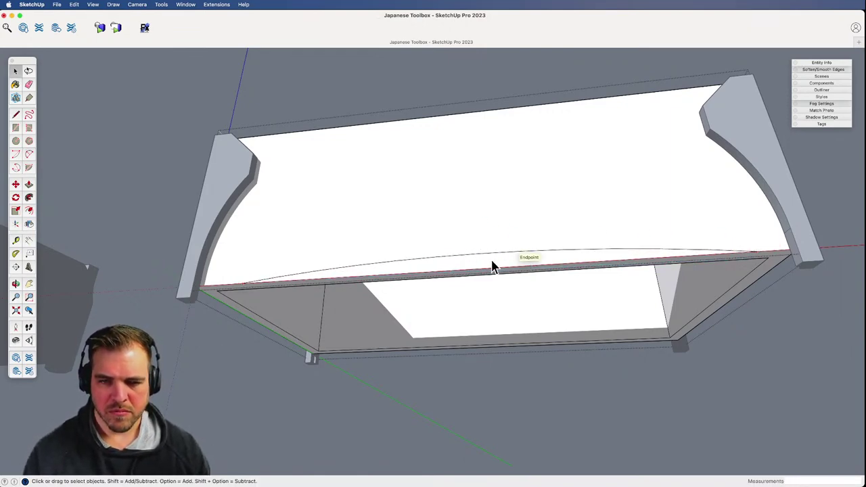
click(496, 263)
key(m)
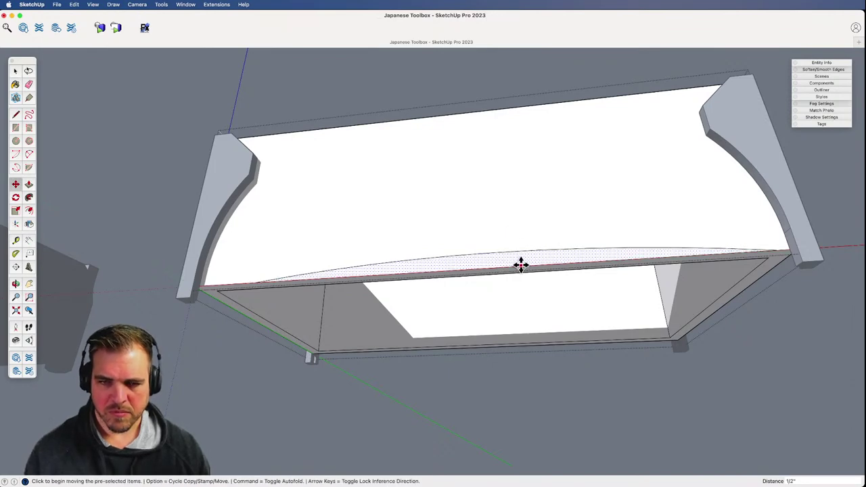
click(496, 268)
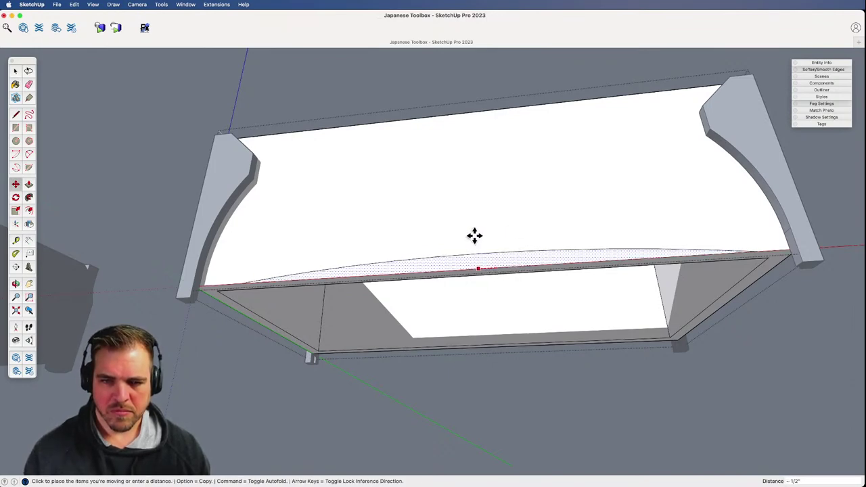
click(464, 115)
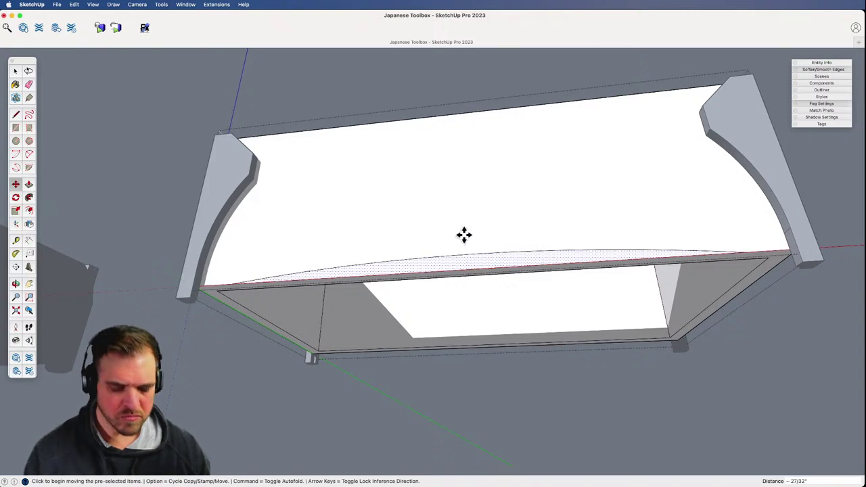
- Cut the arc segment out of the front wall's bottom edge with a 1/2" Push/Pull
key(h)
key(p)
click(467, 270)
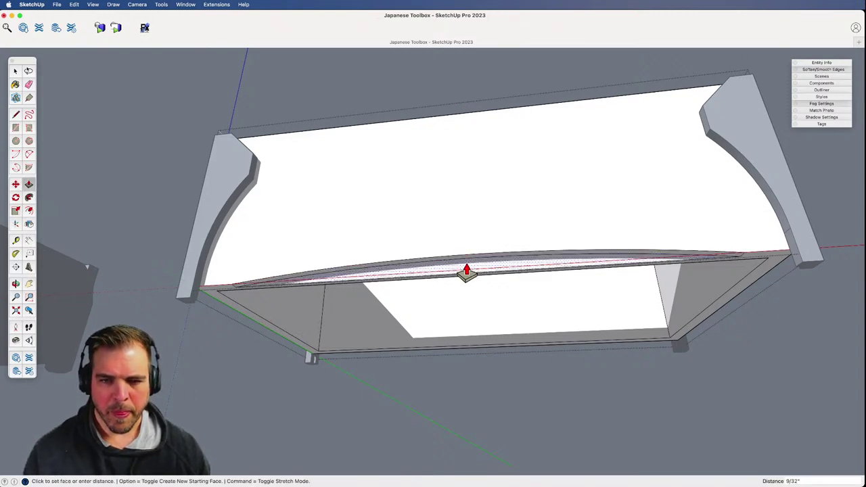
key(space)
key(o)
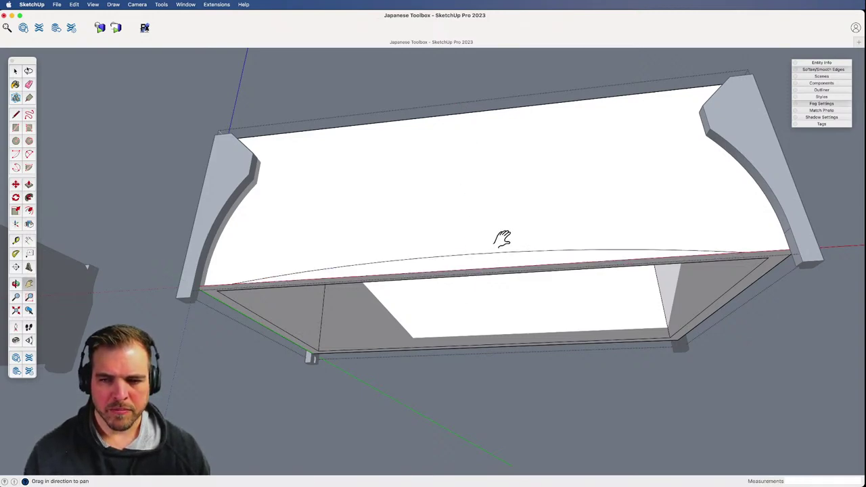
drag(499, 237, 457, 233)
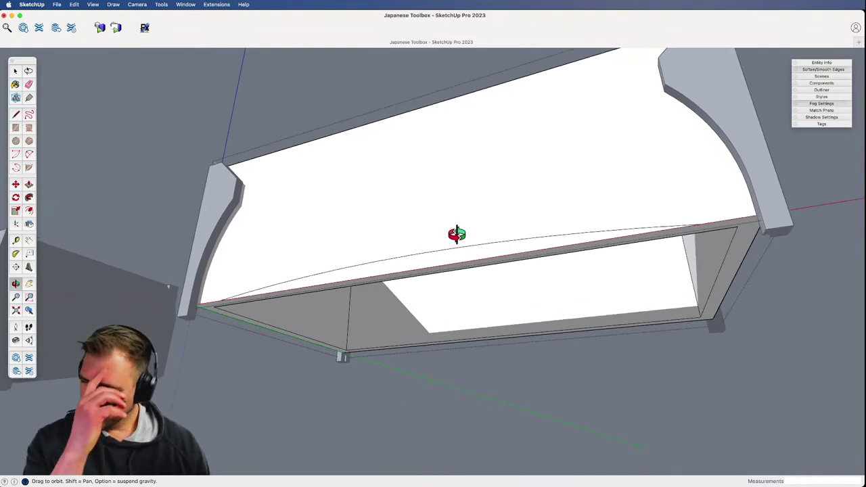
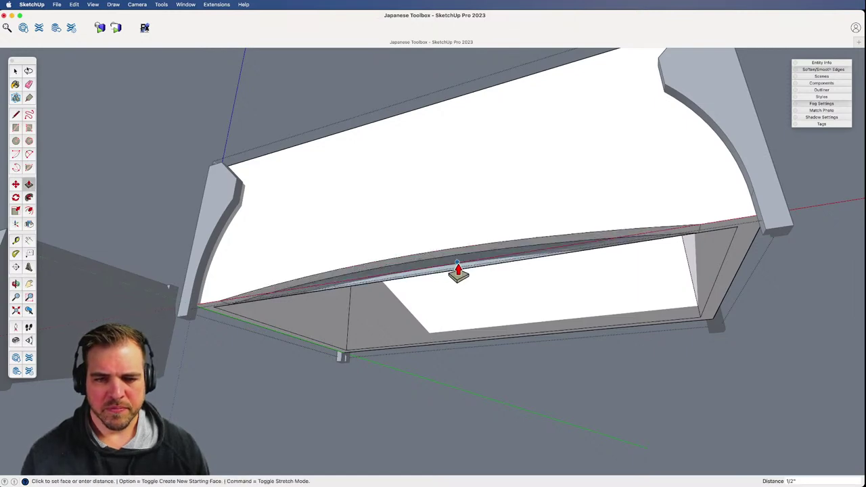
scroll(454, 267, down, 5)
middle_drag(435, 220, 450, 353)
scroll(451, 271, up, 3)
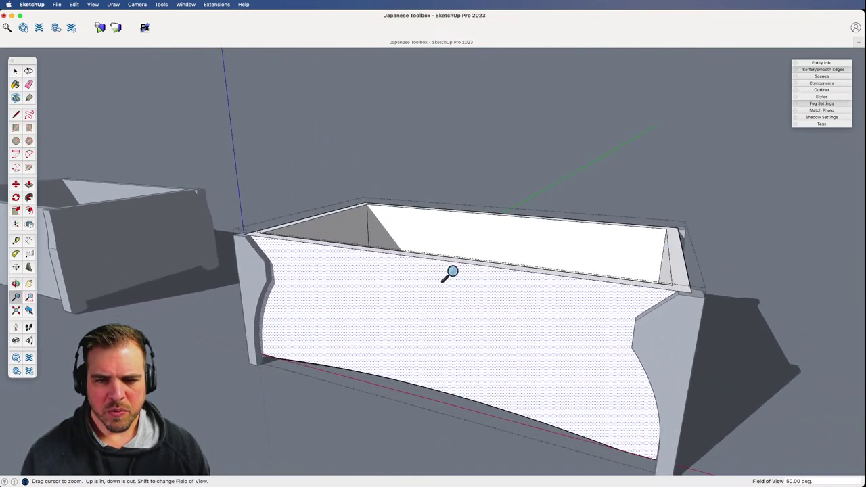
- Copy the front wall's bottom arc straight up above the box and flip it vertically with the Scale tool
middle_drag(450, 271, 425, 394)
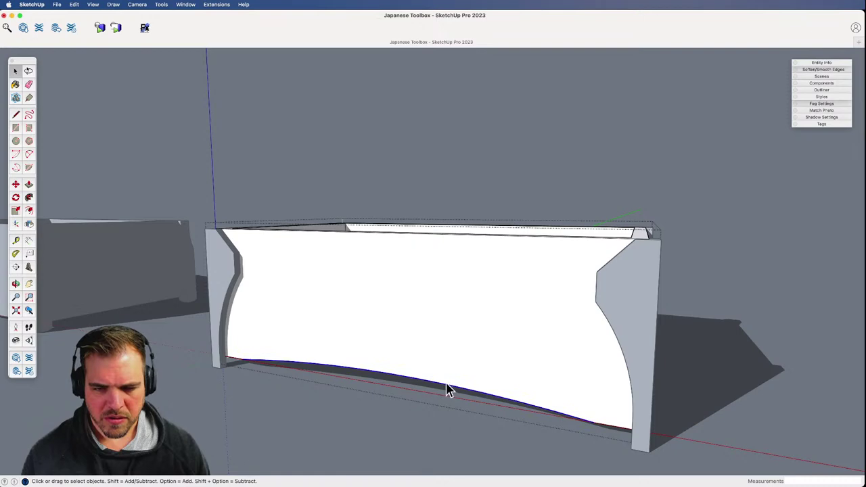
key(m)
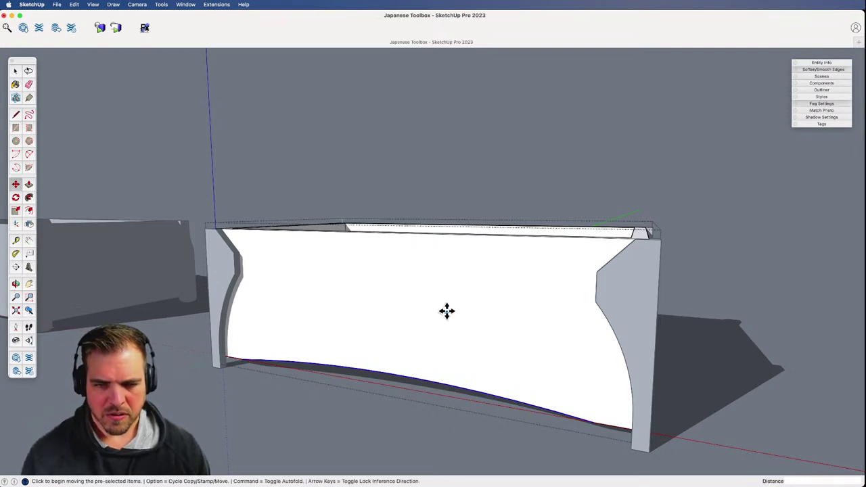
click(433, 381)
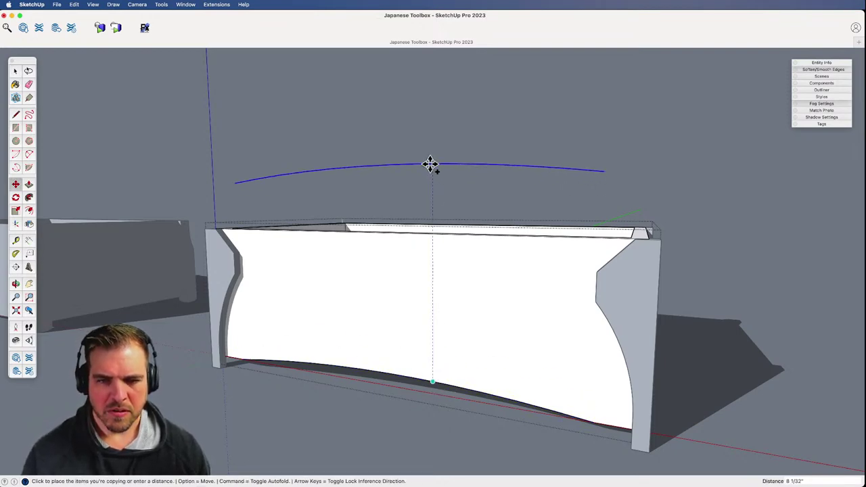
key(s)
click(385, 178)
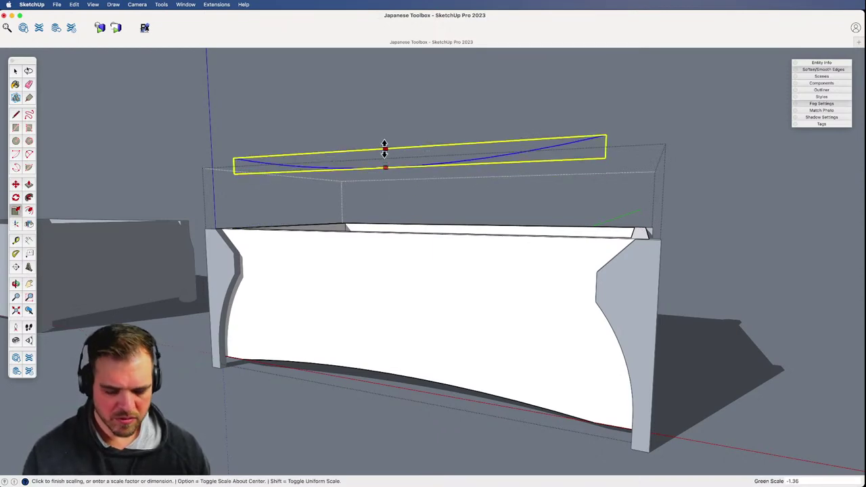
click(384, 148)
- Move the flipped arc down onto the front wall's top edge and cut its segment out with Push/Pull
key(m)
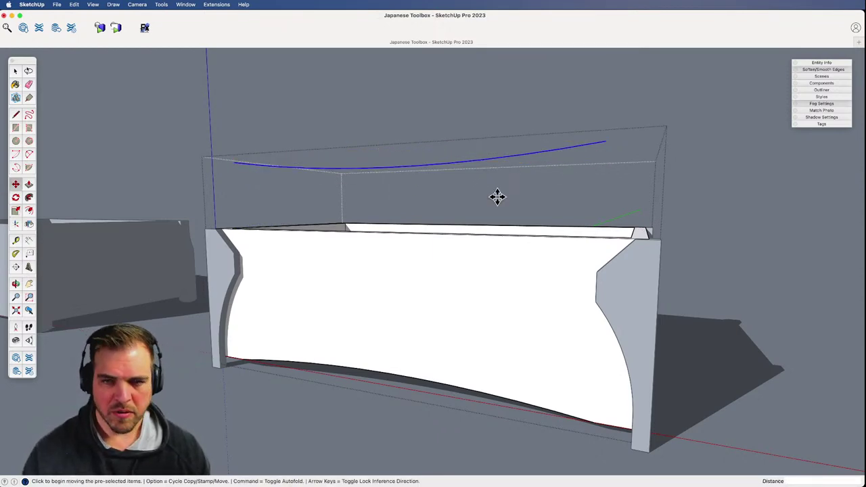
click(605, 142)
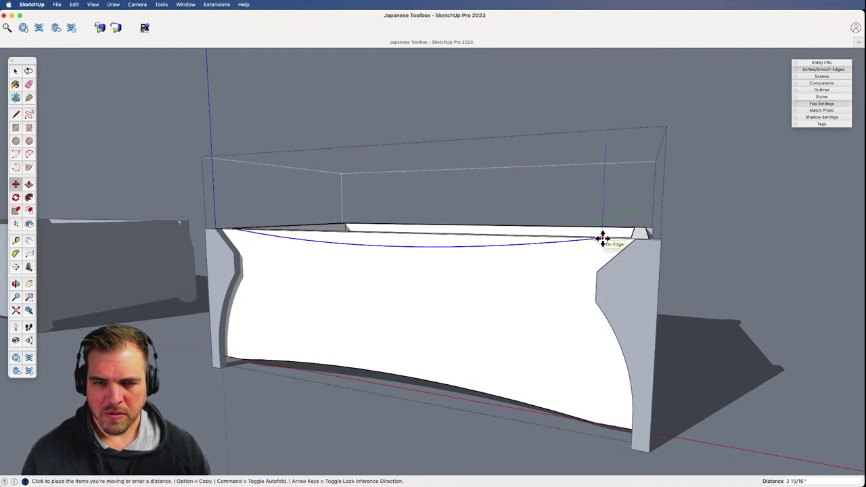
click(603, 238)
shift+middle_drag(441, 286, 413, 289)
key(p)
- Draw an arc with a 0.5" bulge below the top edge of the end wall, between its two legs
middle_drag(503, 153, 365, 228)
scroll(464, 209, up, 3)
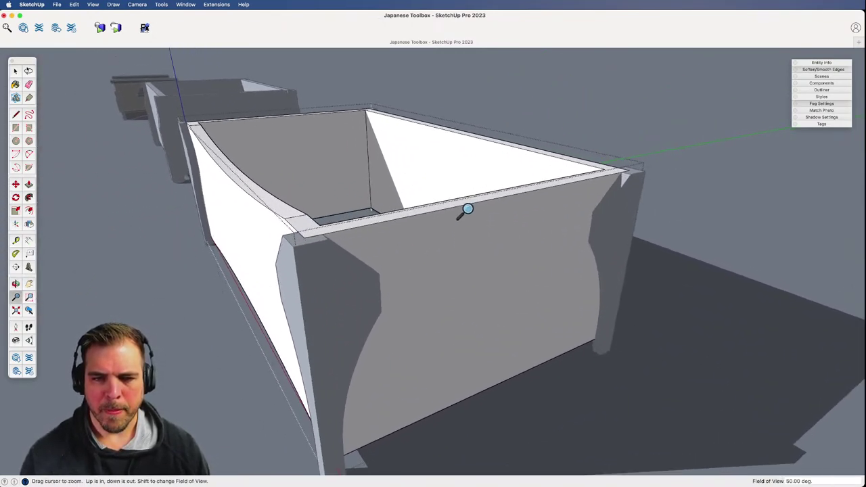
key(a)
click(356, 225)
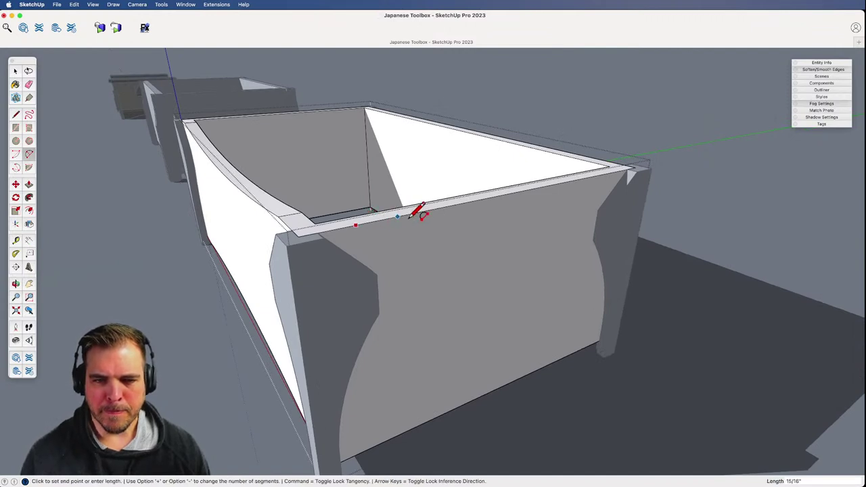
click(588, 176)
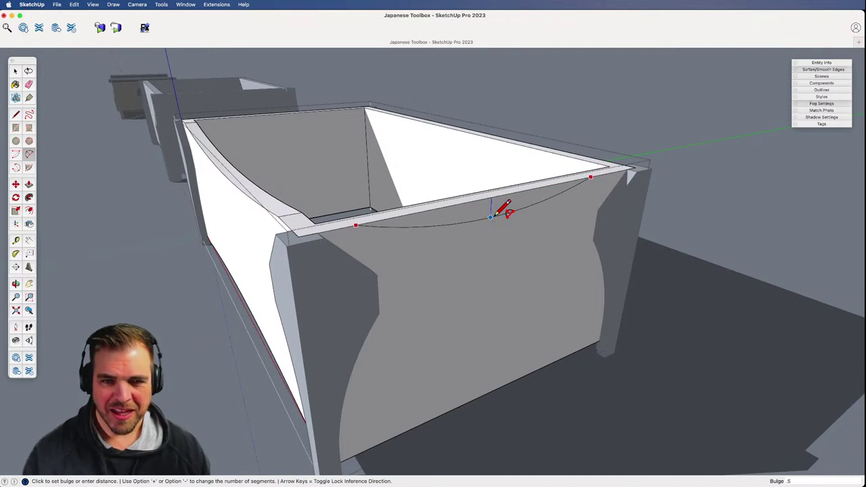
shift+middle_drag(497, 214, 483, 298)
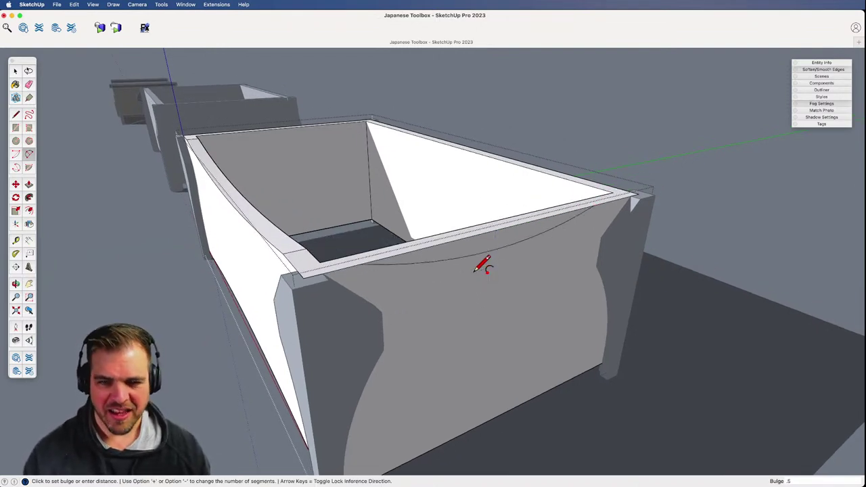
click(475, 270)
key(space)
- Slide the end wall's arc segment along the top edge, moving it about 3/4" to center it between the legs
mouse_move(497, 239)
middle_down()
mouse_move(396, 292)
mouse_move(474, 268)
middle_up()
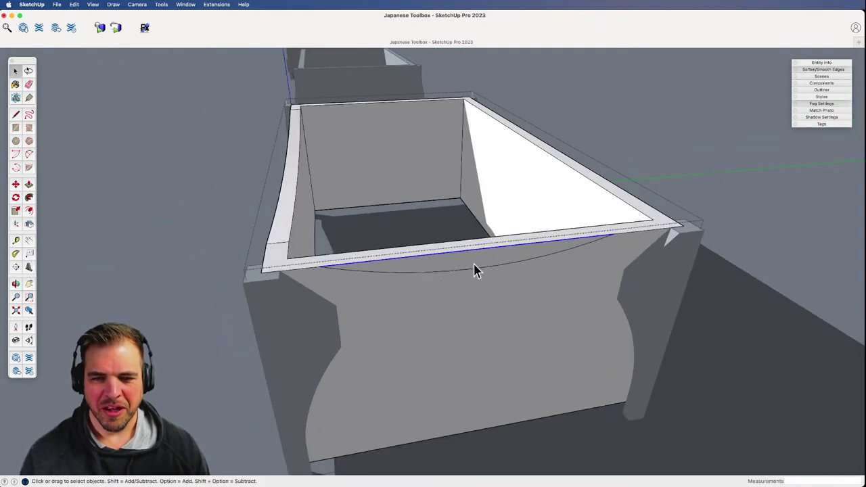
click(462, 267)
key(m)
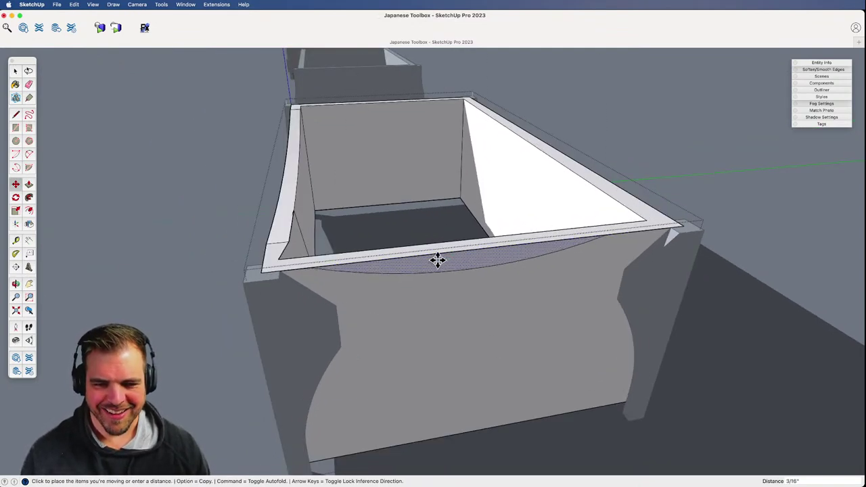
key(space)
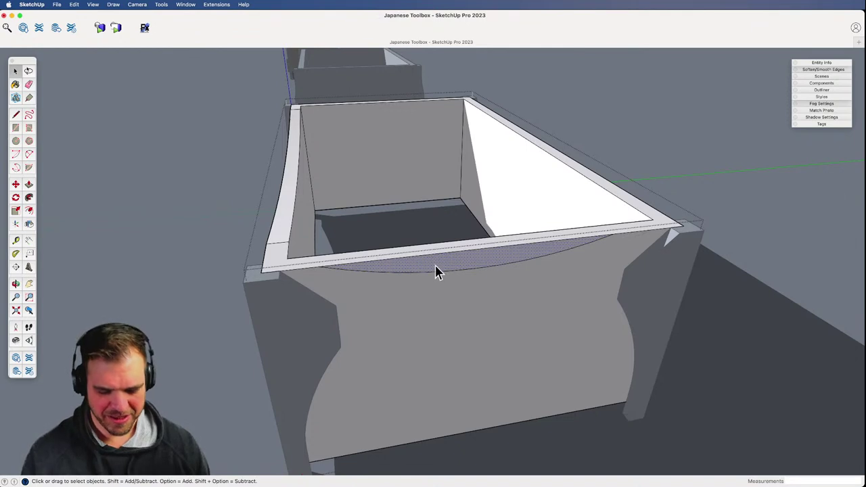
key(m)
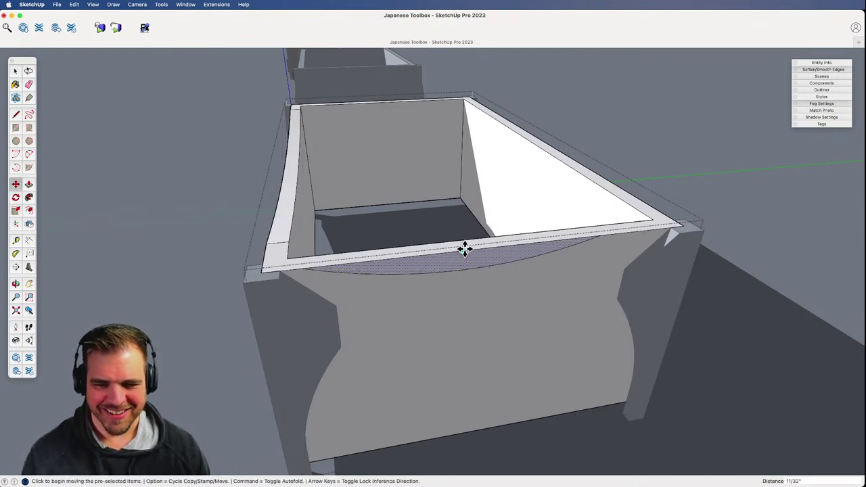
click(462, 250)
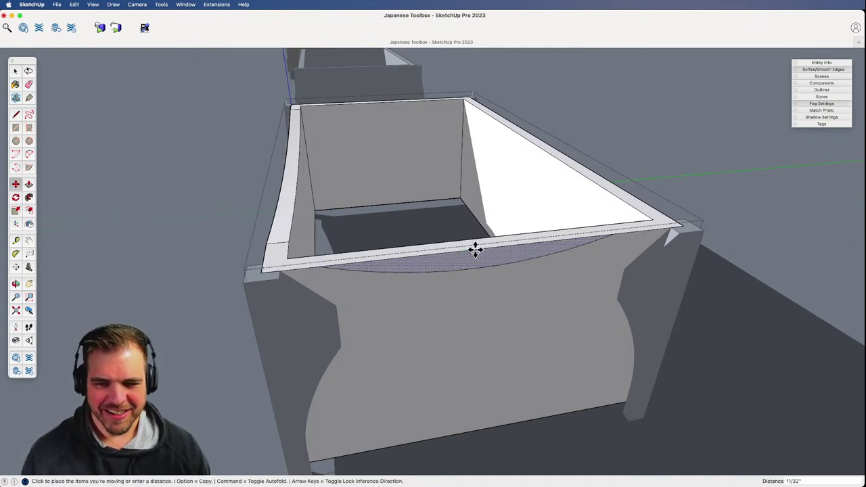
click(387, 101)
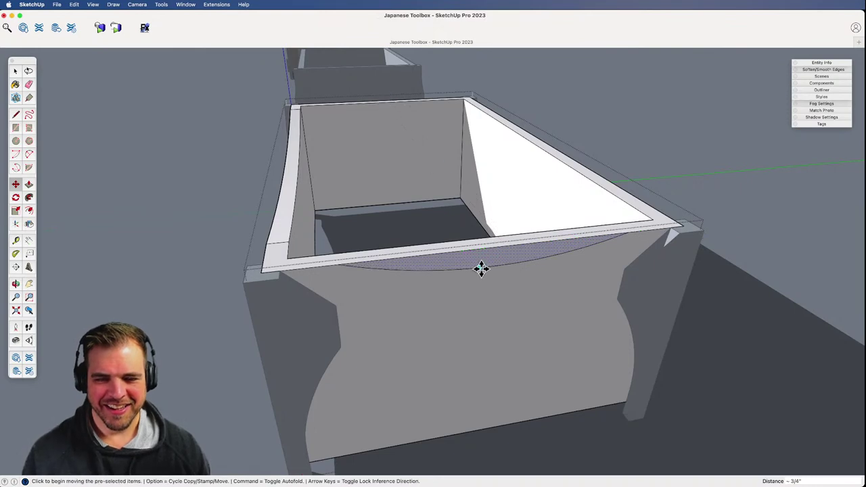
key(space)
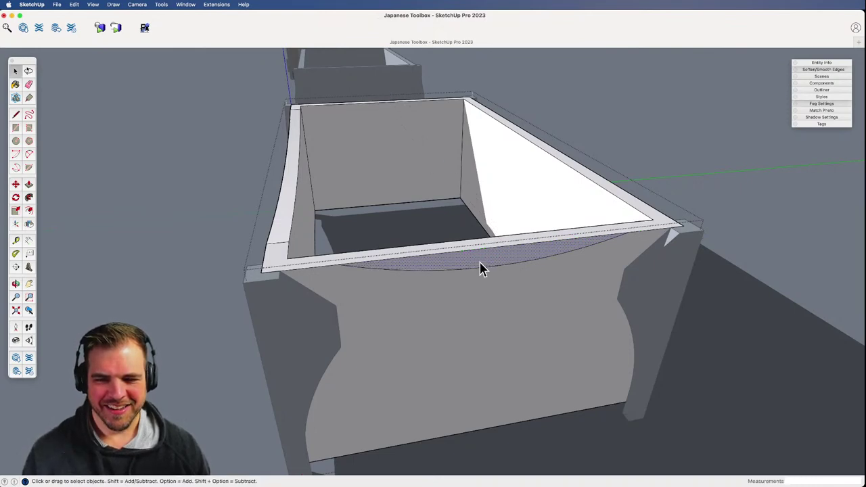
middle_drag(503, 292, 503, 245)
scroll(483, 303, down, 2)
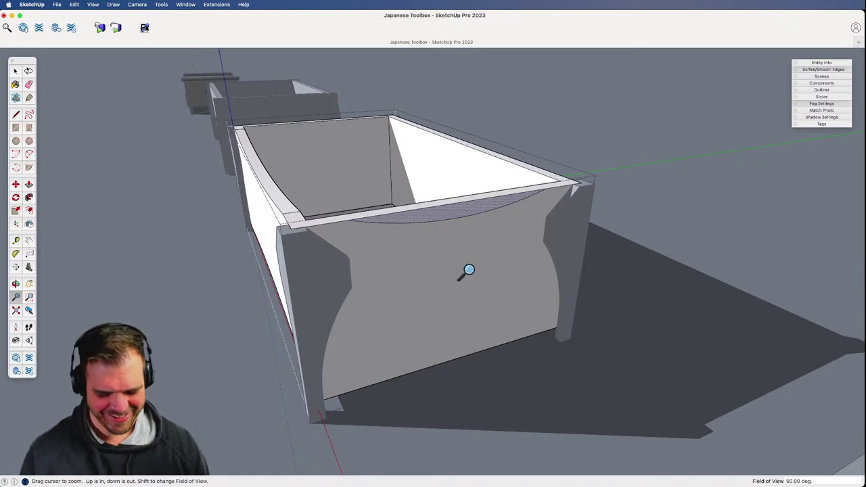
key(m)
alt+click(484, 220)
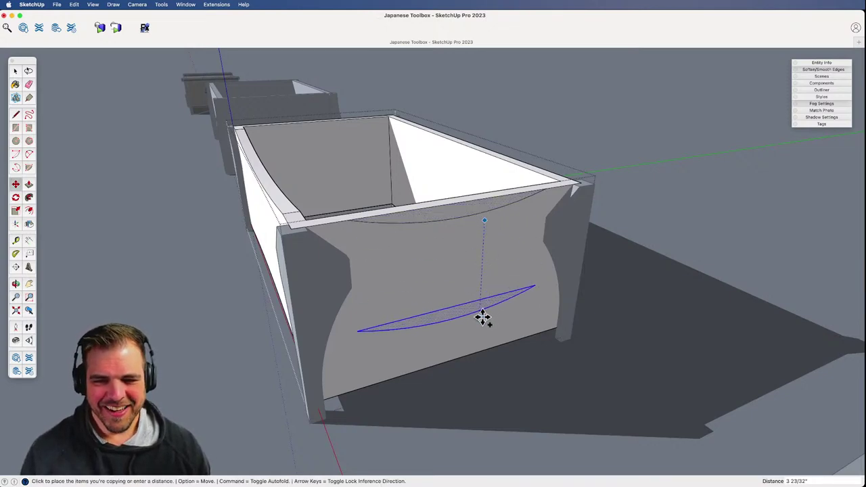
- Hide the rest of the model and mirror a copy of the arc segment onto the end wall's bottom edge, offsetting the Flip plane 2 3/4"
key(h)
key(space)
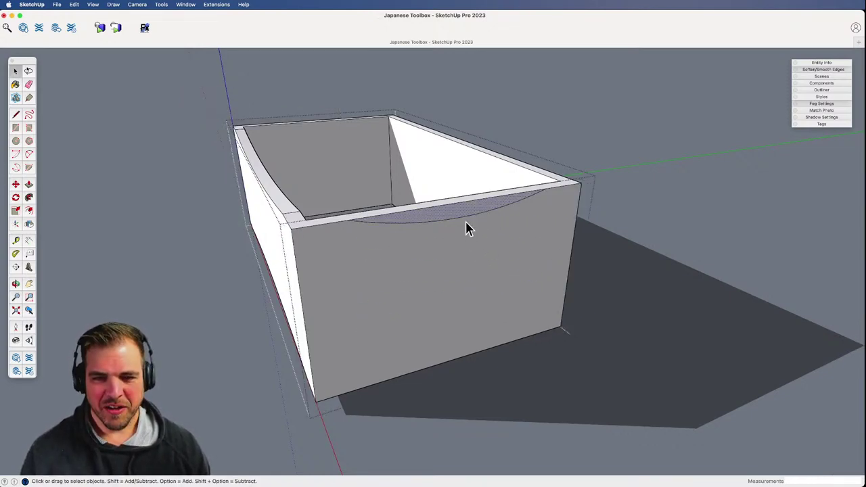
key(shift+f)
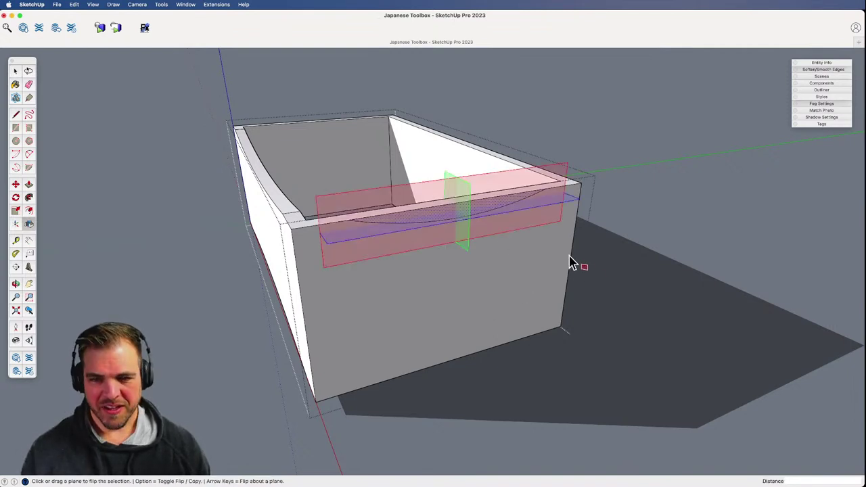
key(alt)
drag(569, 203, 573, 269)
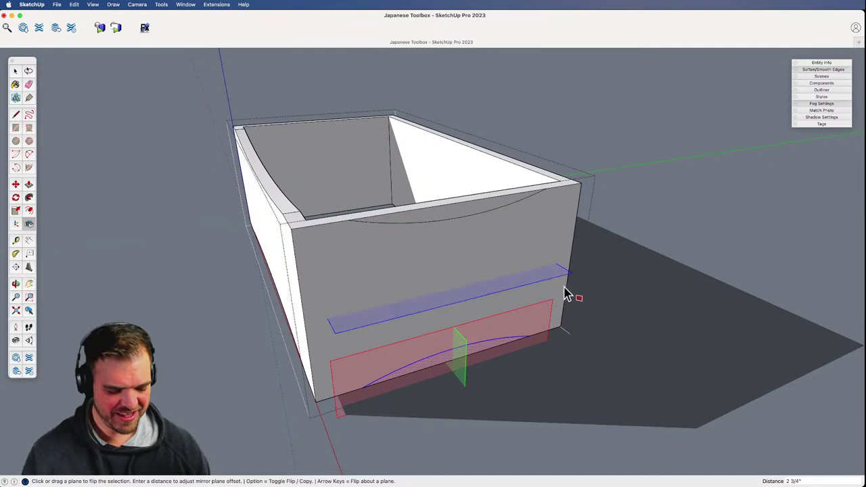
key(space)
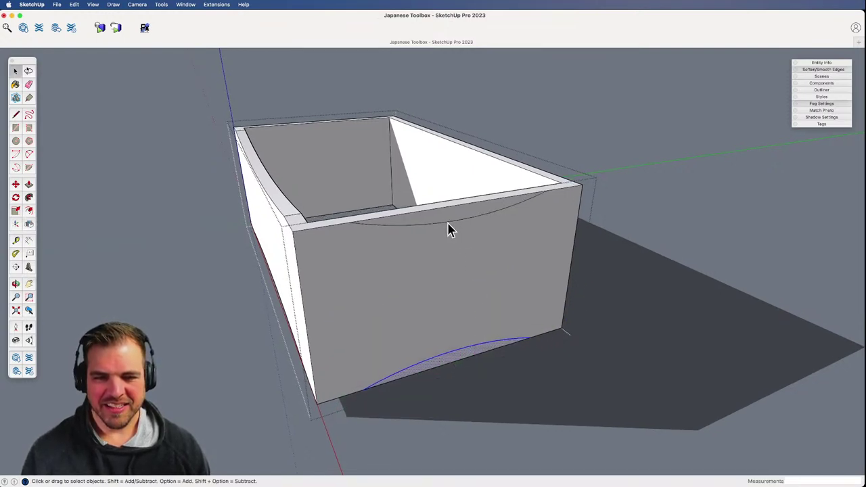
- Mirror copies of both end-wall arc segments onto the opposite end wall, offsetting the Flip plane 9"
scroll(464, 277, down, 3)
shift+middle_drag(429, 319, 540, 368)
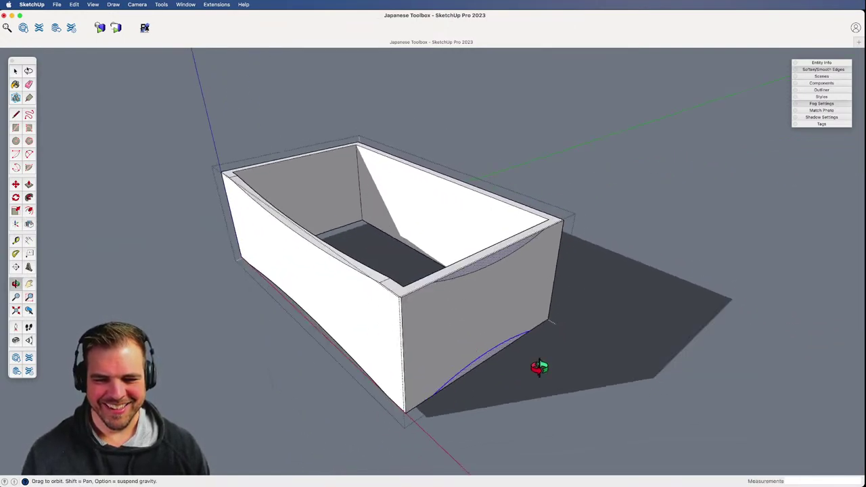
key(shift+f)
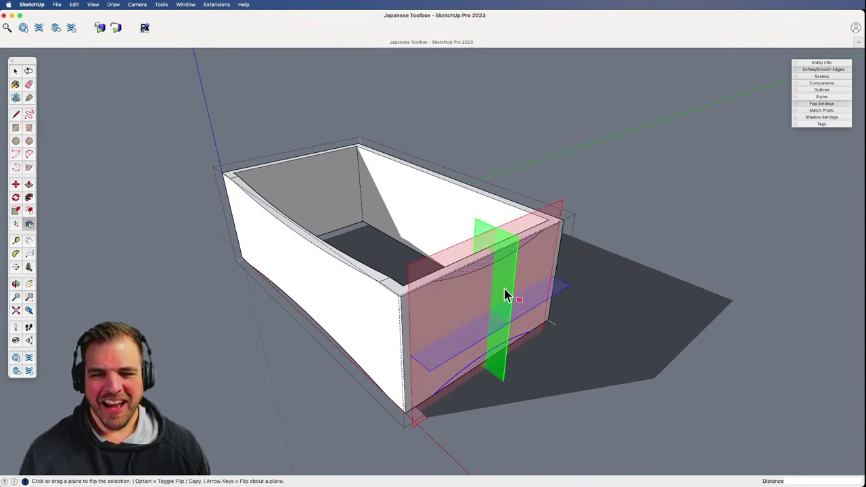
key(alt)
drag(539, 228, 434, 177)
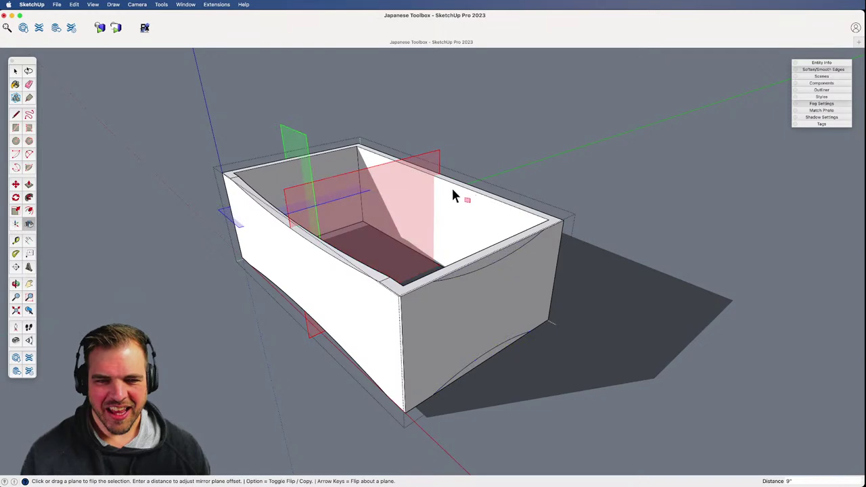
- Cut the top and bottom arc segments out of both end walls with a 1/2" Push/Pull
shift+middle_drag(436, 251, 480, 234)
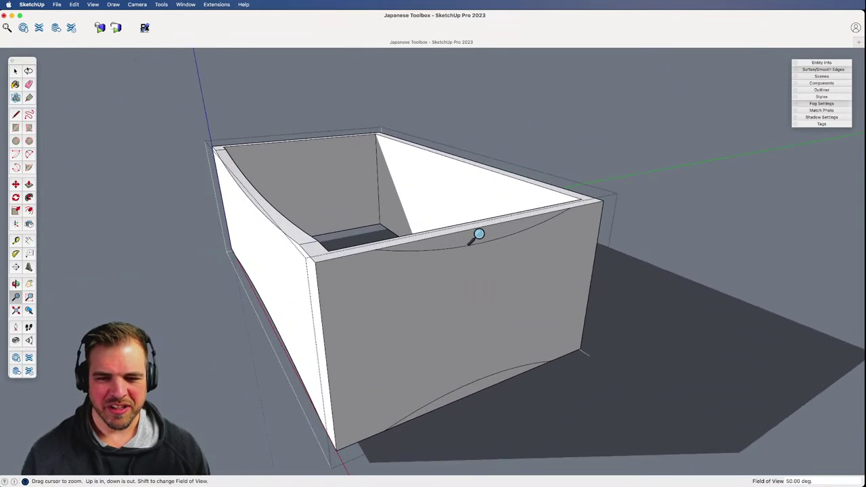
key(p)
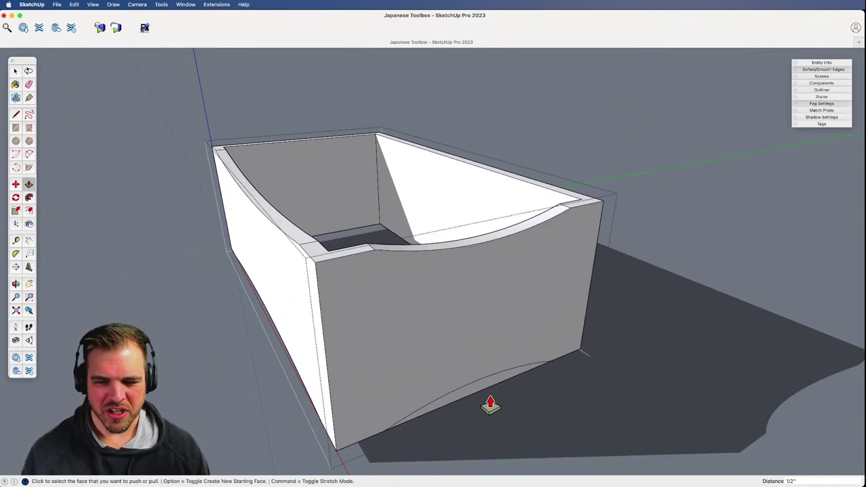
middle_drag(339, 286, 367, 317)
middle_drag(192, 318, 259, 280)
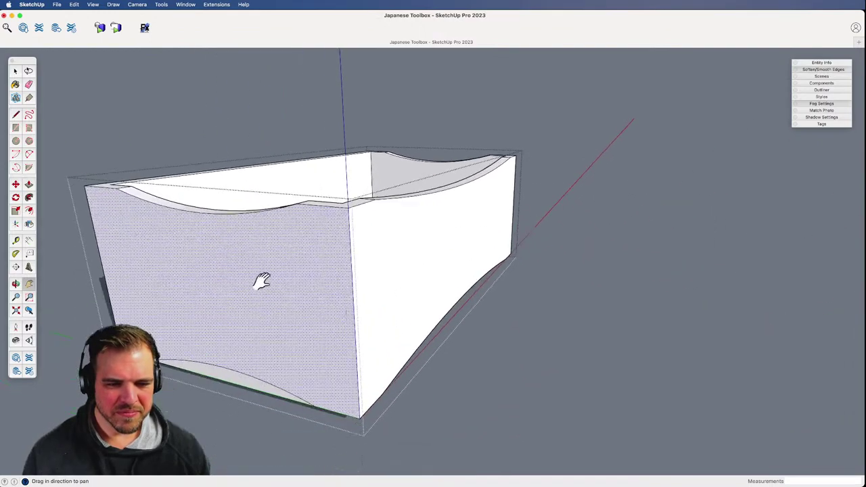
middle_drag(325, 246, 274, 275)
- Show the rest of the model again and close the box
shift+middle_drag(412, 310, 247, 274)
key(z)
drag(338, 284, 427, 339)
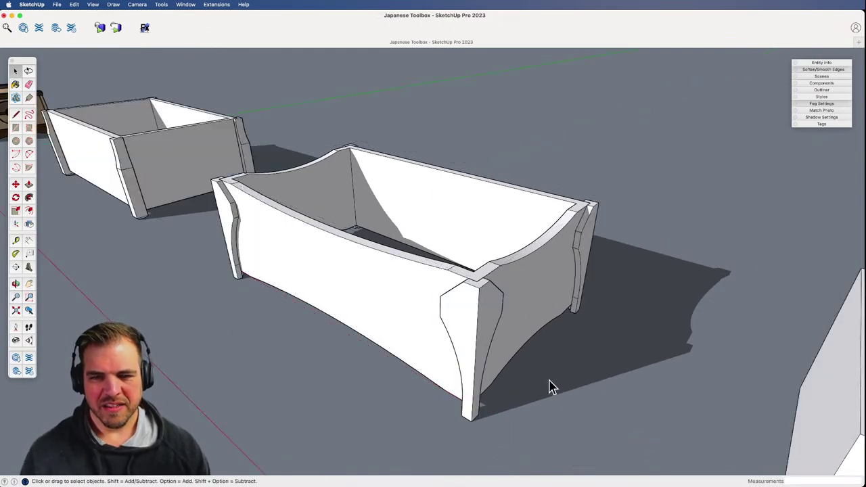
- Draw a 1' 5" by 9" rectangle across the top opening of the arched box, between opposite inner corners
shift+middle_drag(551, 387, 417, 377)
key(r)
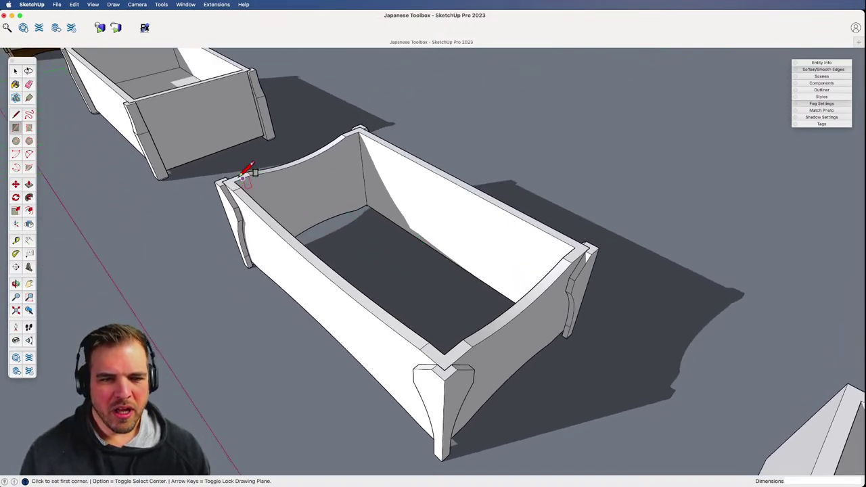
click(234, 181)
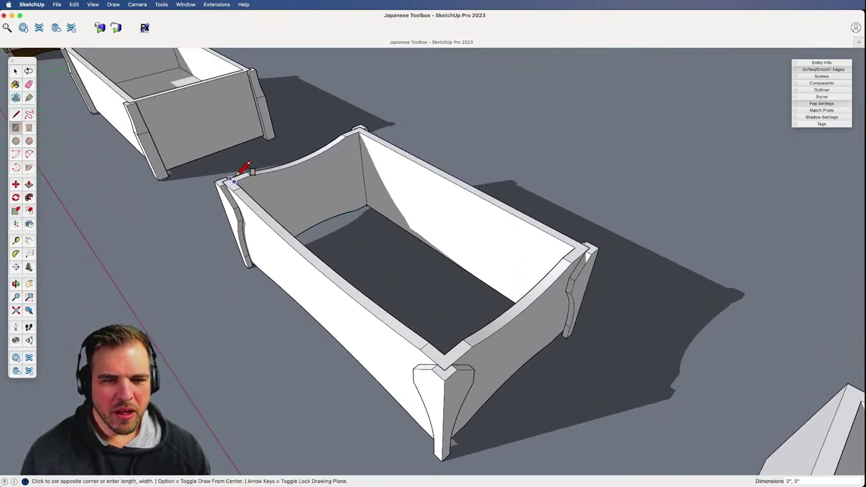
click(575, 249)
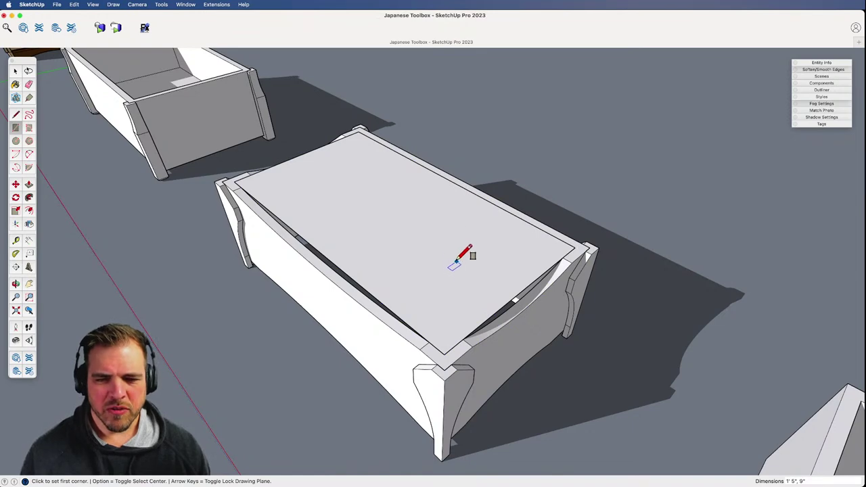
- Push/Pull the rectangle 6" down to the bottom of the walls to form an inner block
middle_drag(460, 271, 472, 229)
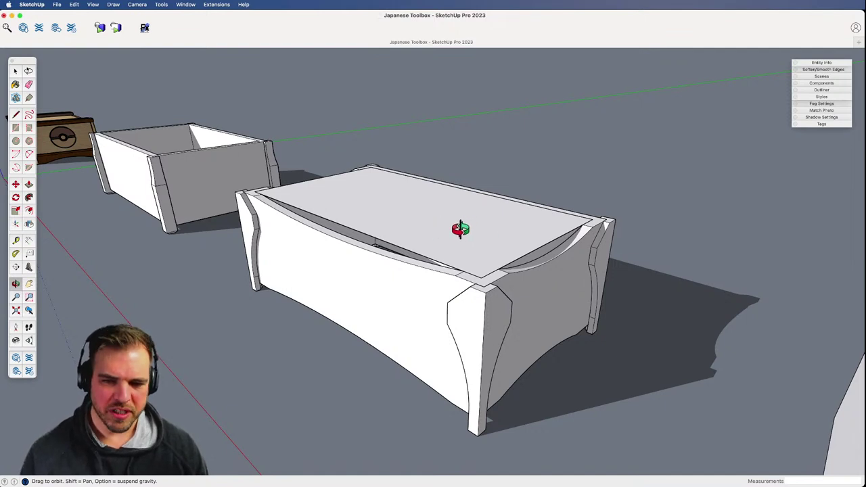
key(p)
click(479, 261)
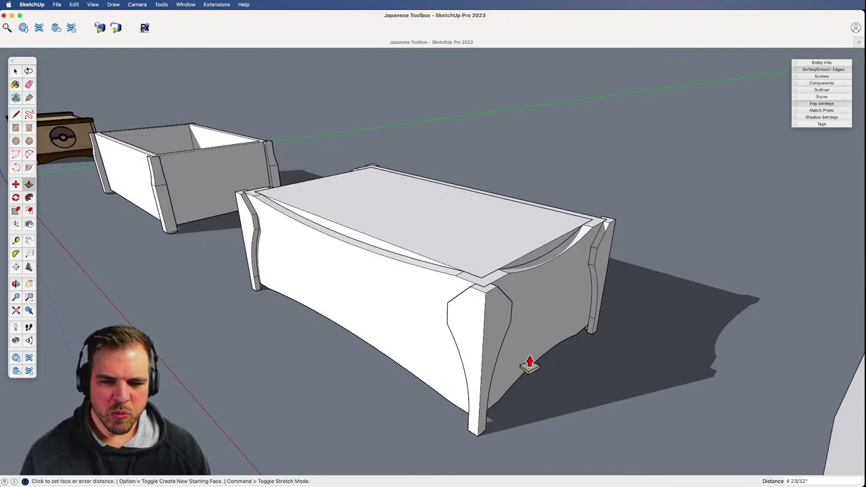
click(498, 406)
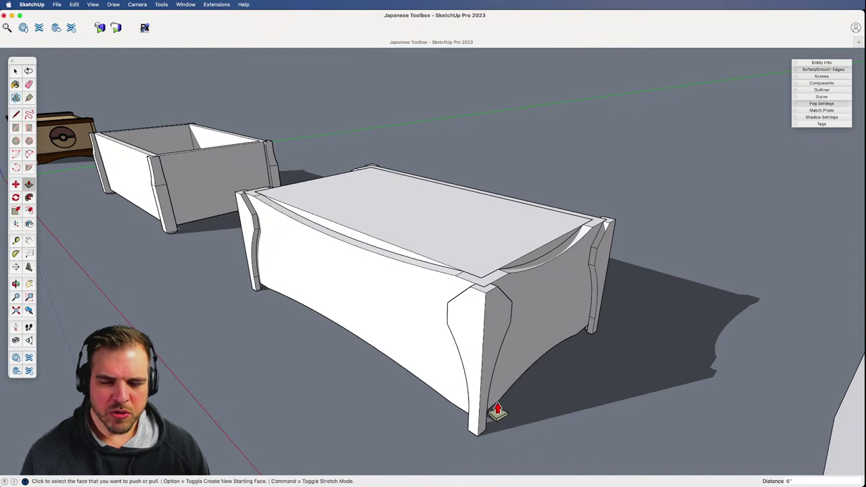
- Raise the inner block's top face 0.25" with Push/Pull so it stands above the wall corners
middle_drag(464, 328, 453, 264)
key(space)
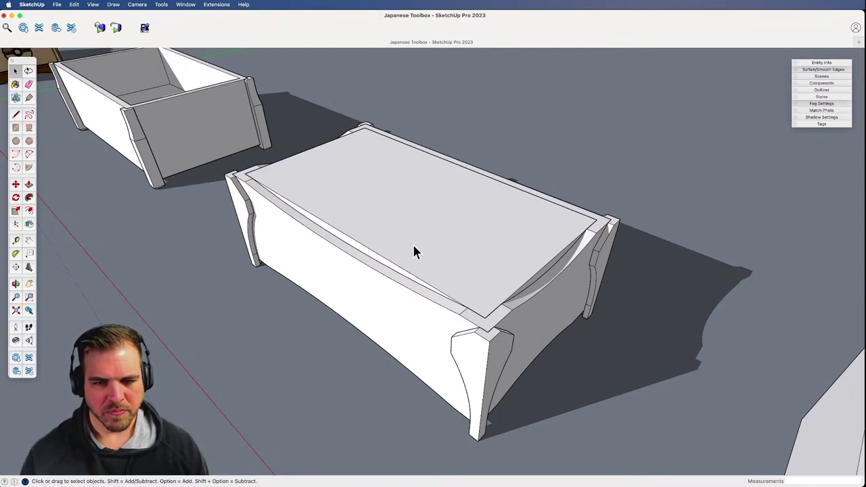
middle_drag(465, 279, 460, 213)
scroll(461, 214, down, 1)
shift+middle_drag(426, 238, 464, 261)
scroll(465, 253, up, 2)
key(p)
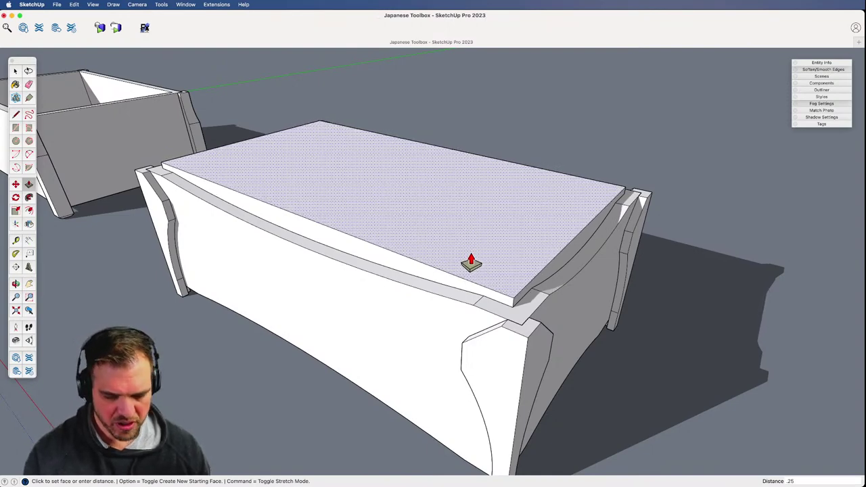
- Offset the outline of the inner block's top face inward by 0.5"
key(space)
key(o)
drag(439, 239, 406, 270)
key(space)
click(402, 265)
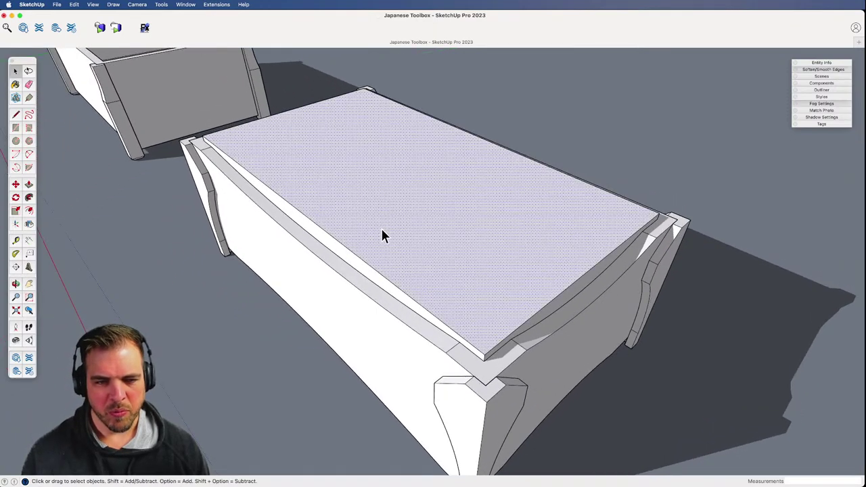
key(f)
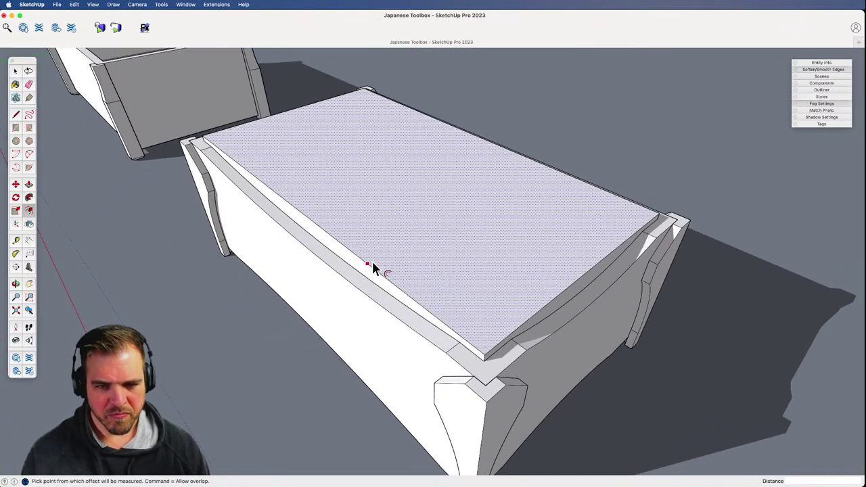
click(372, 261)
click(387, 258)
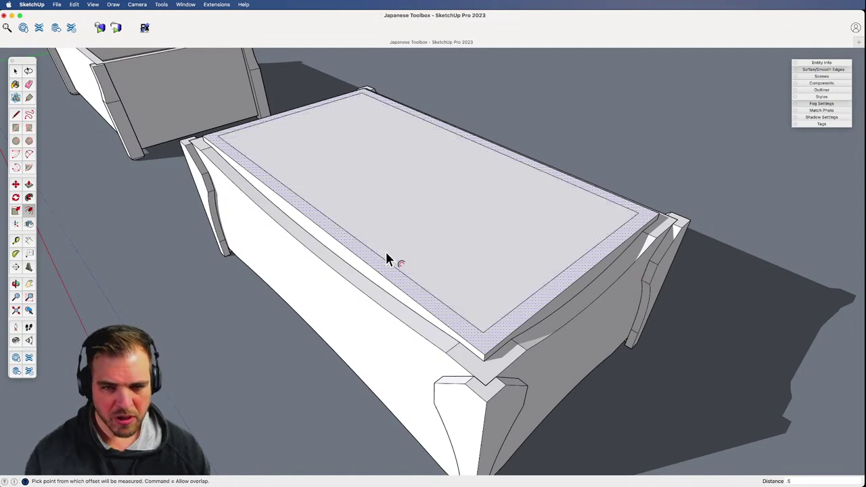
- Hollow the inner block by pushing the face inside the offset outline down through the bottom
key(p)
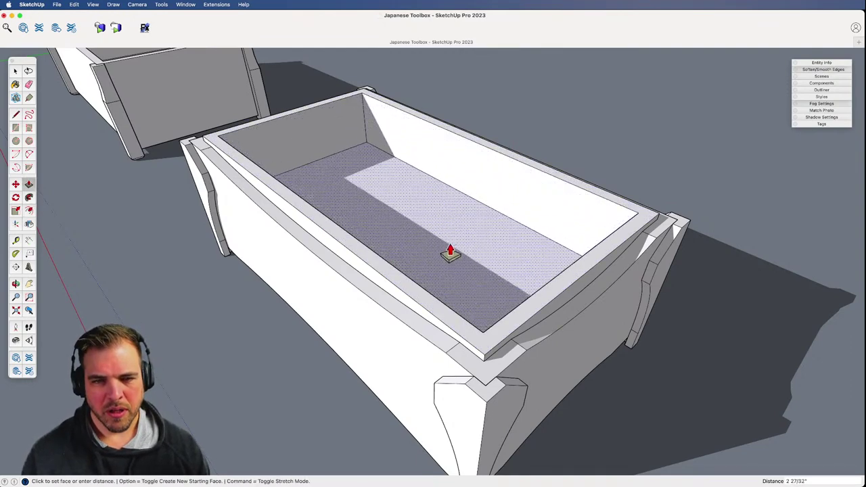
click(479, 255)
scroll(383, 372, down, 5)
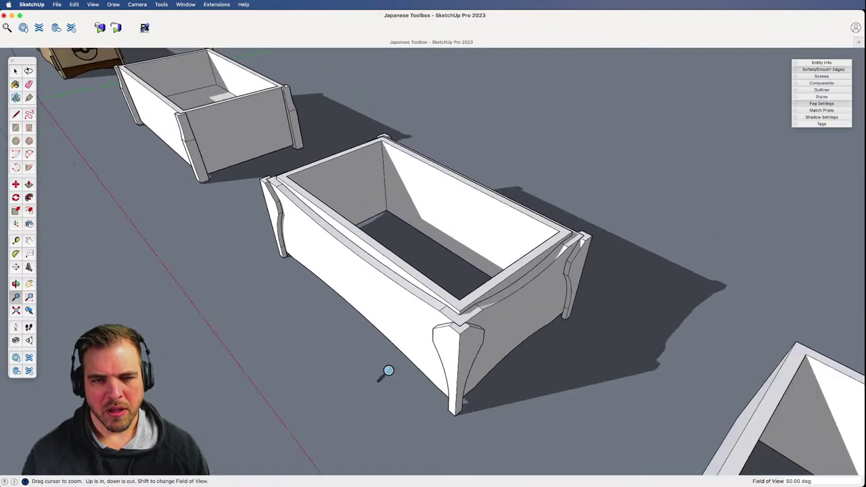
- Push the inner box's bottom rim up about 1/2" to recess it within the arched bottom edges
middle_drag(383, 372, 427, 157)
key(z)
drag(410, 259, 412, 153)
key(o)
drag(390, 237, 375, 201)
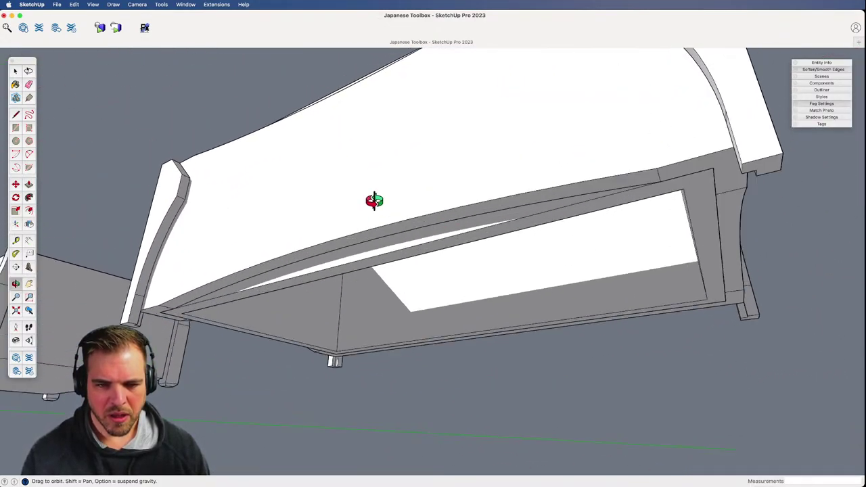
key(p)
click(372, 264)
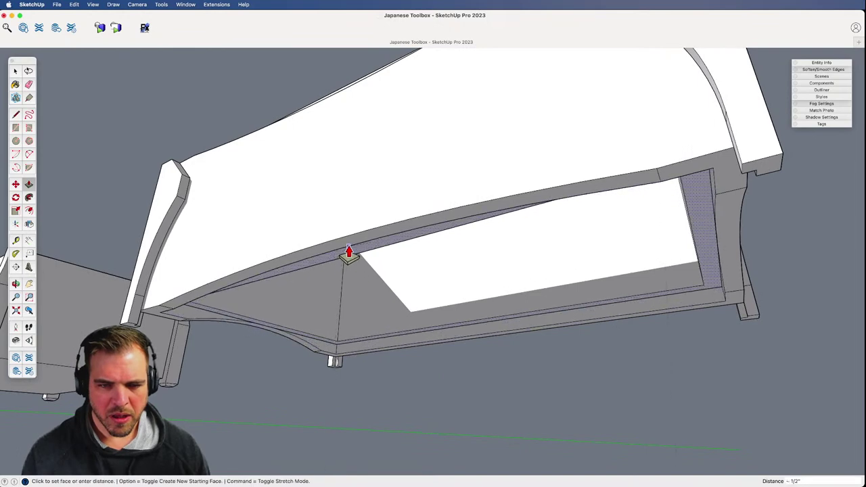
click(349, 253)
- Examine the arched toolbox with its inner box from several angles and compare it with the other variations
key(z)
drag(364, 188, 421, 323)
key(o)
middle_drag(421, 324, 433, 403)
key(space)
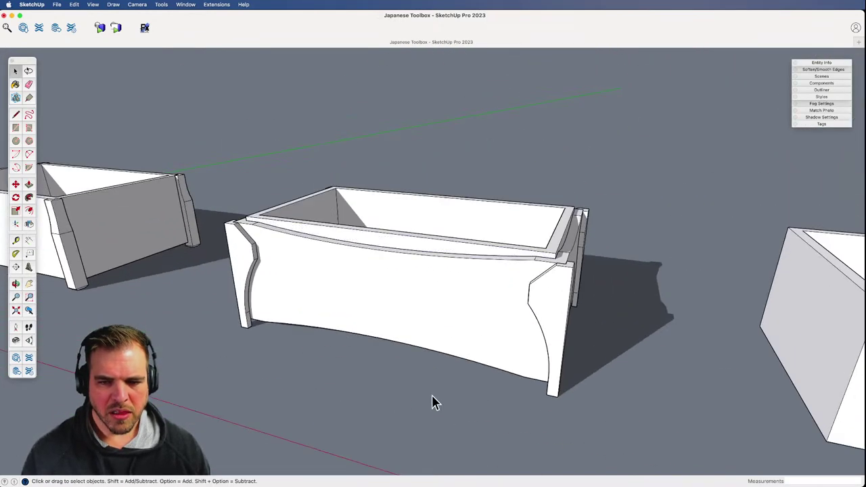
key(z)
scroll(388, 339, down, 3)
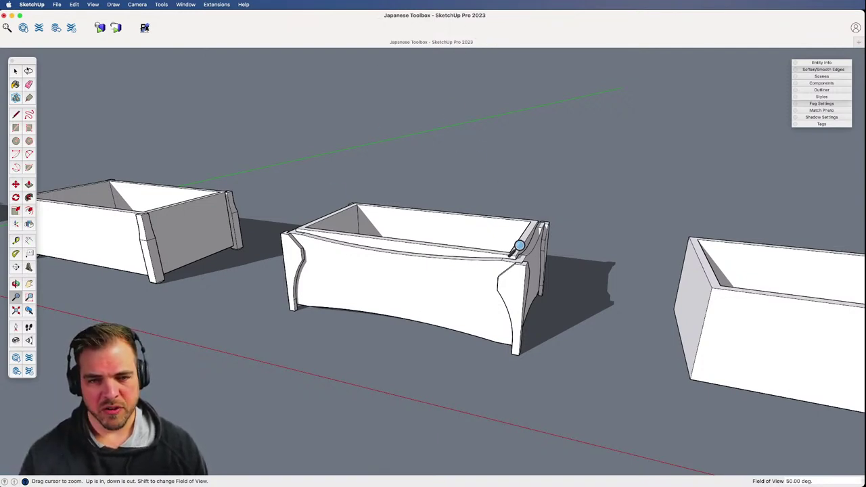
key(space)
middle_drag(429, 385, 397, 340)
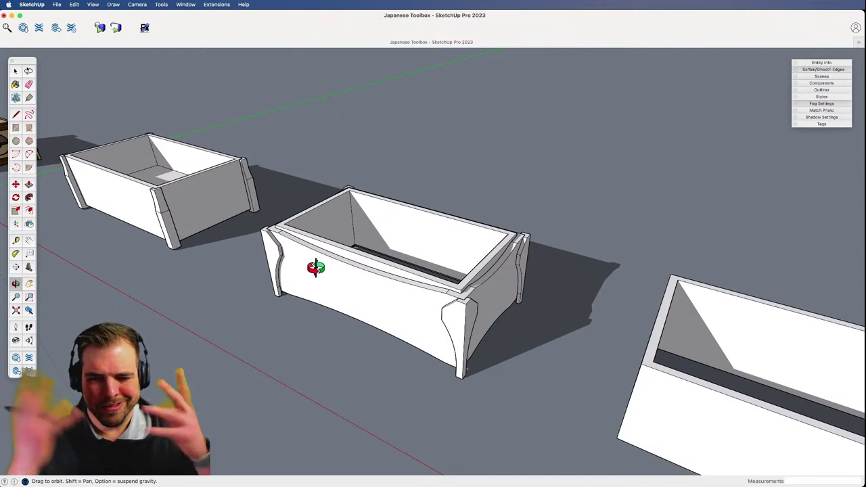
key(space)
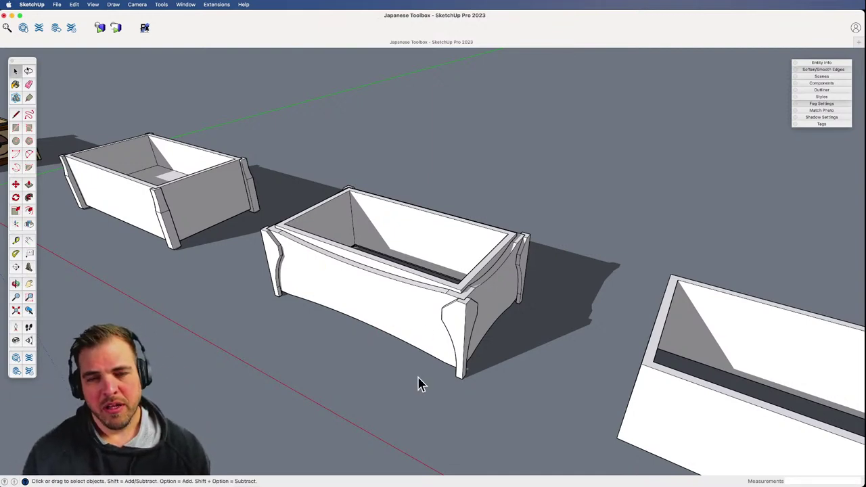
key(z)
drag(420, 266, 402, 348)
key(h)
drag(431, 322, 378, 305)
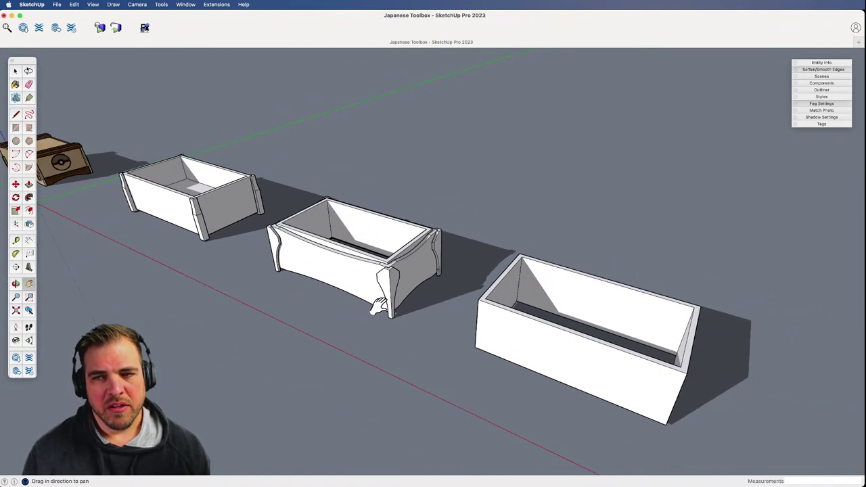
drag(455, 323, 398, 316)
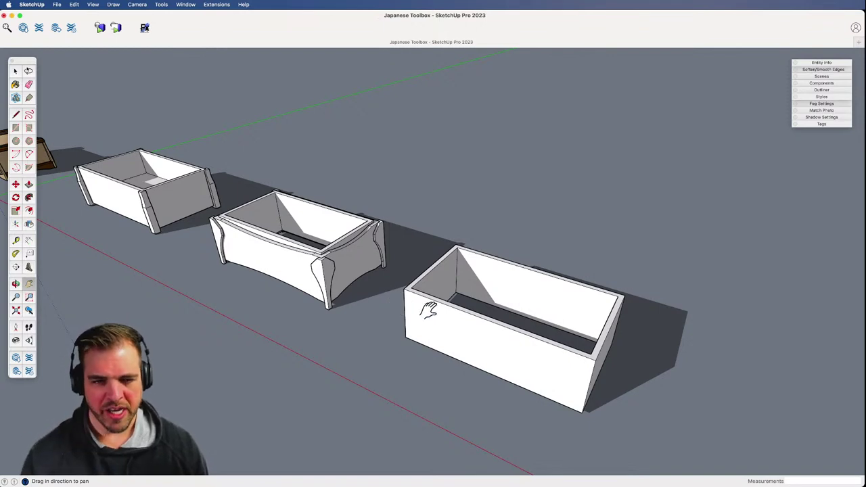
drag(398, 331, 413, 330)
middle_drag(412, 329, 377, 348)
key(space)
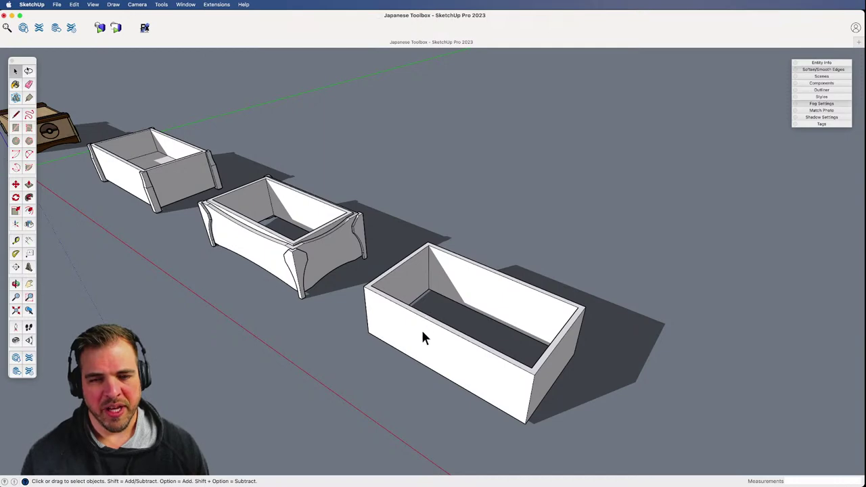
- Select all geometry of the inner box inside the arched toolbox and make it a group
key(h)
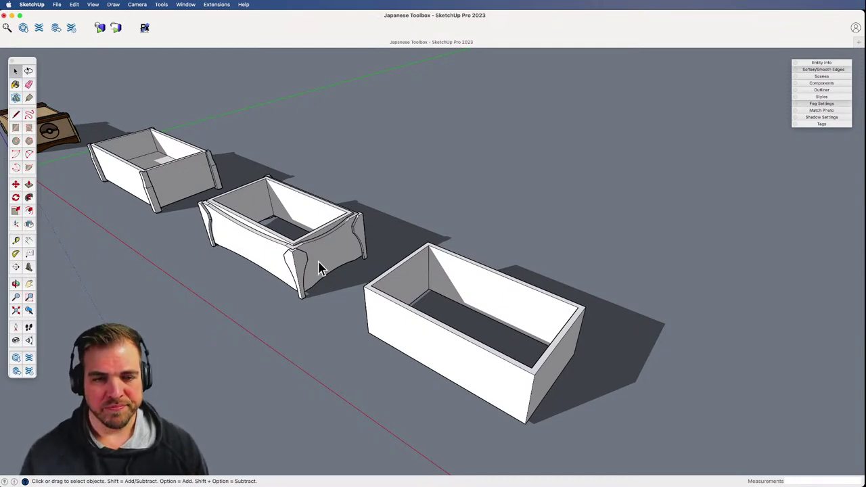
drag(366, 265, 382, 265)
scroll(470, 315, down, 2)
scroll(470, 248, up, 6)
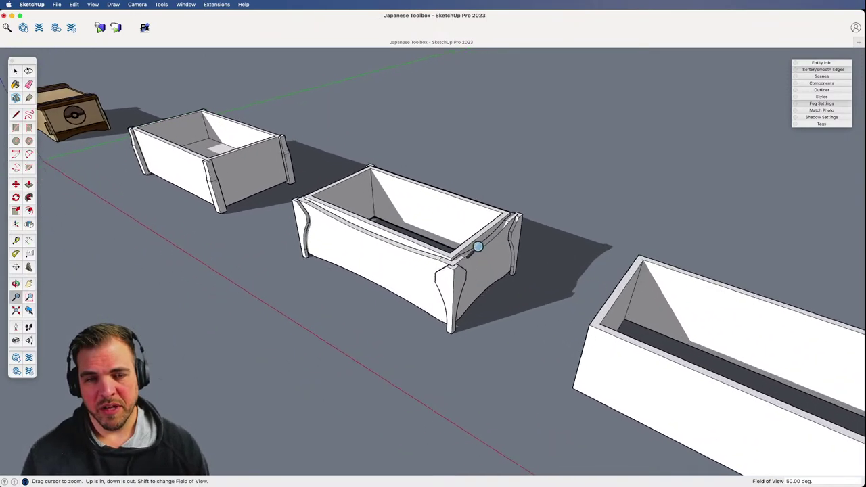
key(space)
triple_click(486, 198)
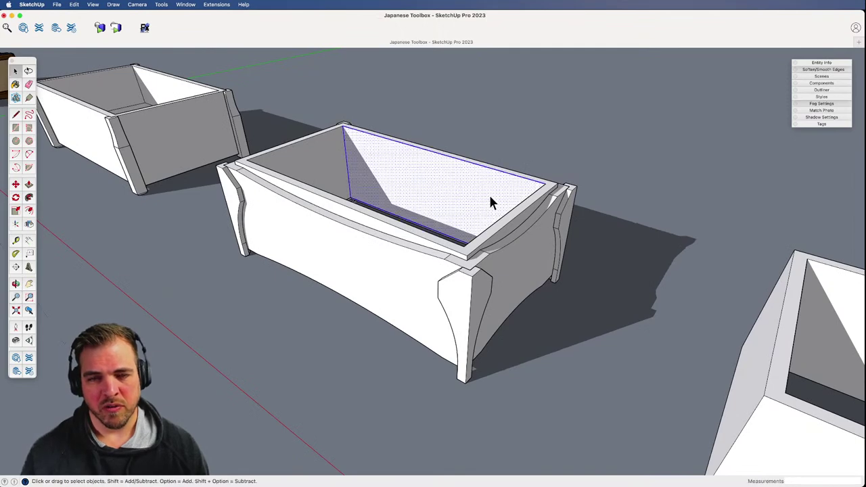
key(g)
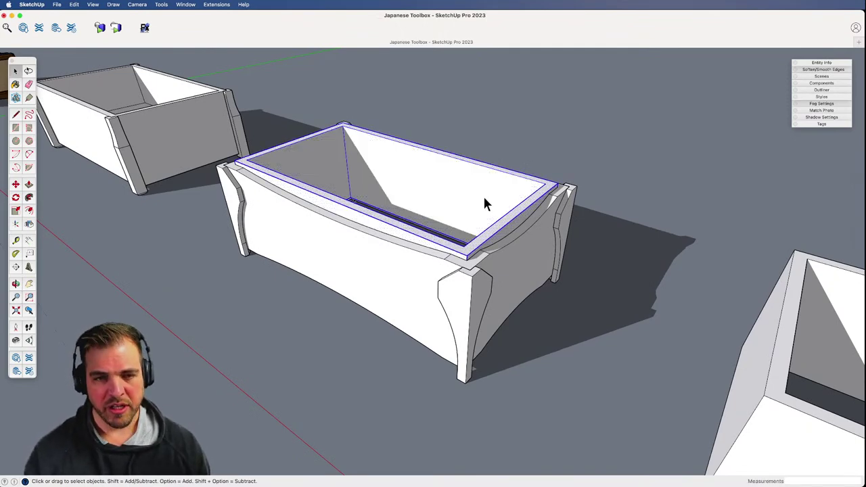
click(561, 167)
- Open the plain box at the end of the row for editing
key(z)
drag(561, 166, 447, 360)
key(h)
middle_drag(447, 360, 446, 240)
scroll(447, 240, down, 2)
shift+middle_drag(477, 284, 453, 283)
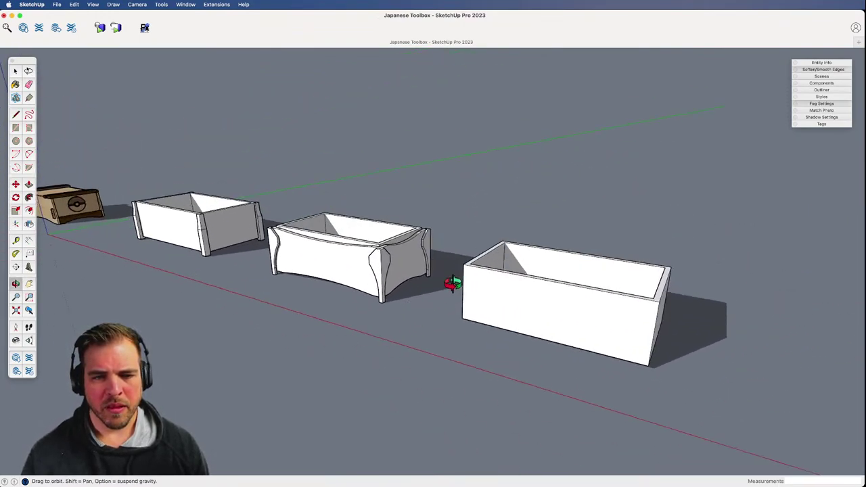
shift+middle_drag(486, 323, 385, 312)
shift+middle_drag(307, 249, 486, 280)
key(o)
drag(485, 281, 422, 300)
key(space)
click(453, 331)
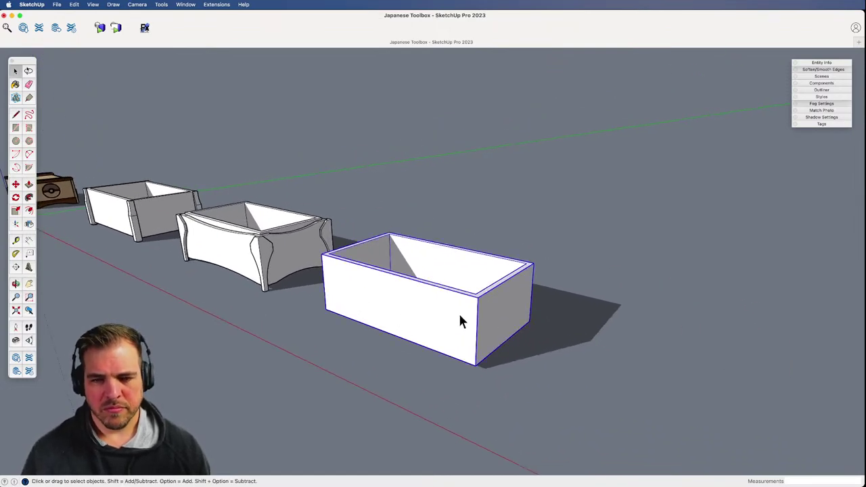
shift+middle_drag(454, 332, 412, 340)
key(z)
drag(413, 341, 472, 257)
key(h)
drag(460, 363, 418, 298)
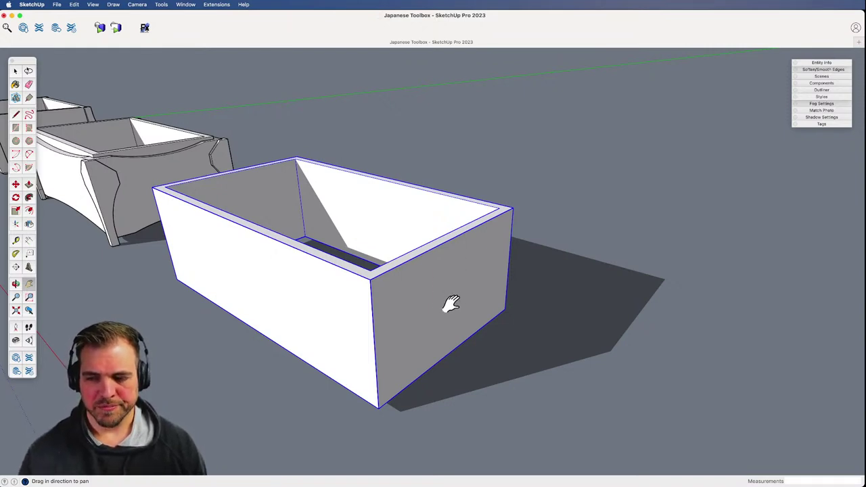
key(space)
triple_click(410, 306)
- Strip the plain box down to its front wall by removing both end walls and the back wall, using a 1/2" Push/Pull and erasing
middle_drag(411, 304, 406, 379)
key(p)
click(331, 210)
click(318, 204)
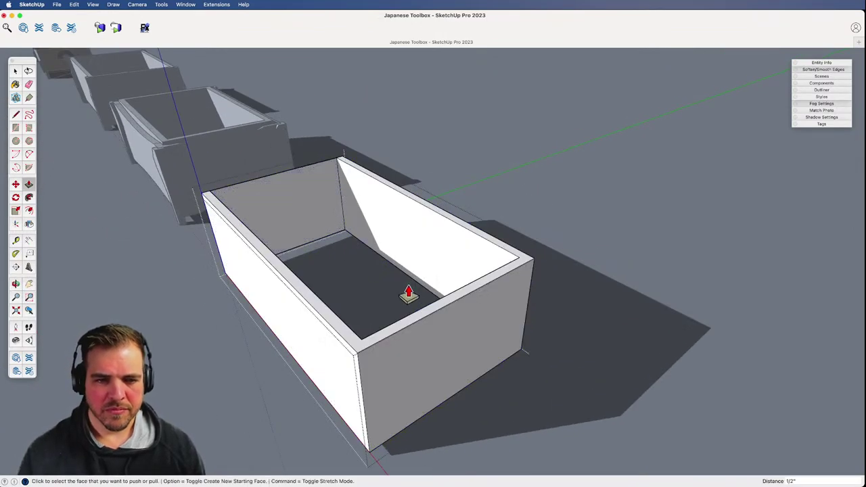
key(e)
drag(325, 237, 314, 165)
mouse_move(351, 217)
shift+middle_down()
mouse_move(524, 338)
mouse_move(658, 194)
shift+middle_up()
key(e)
click(673, 178)
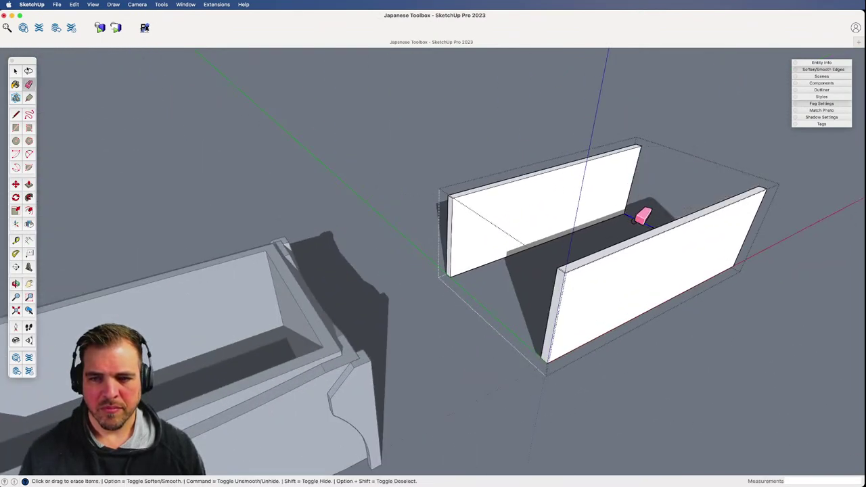
key(space)
click(614, 202)
key(Delete)
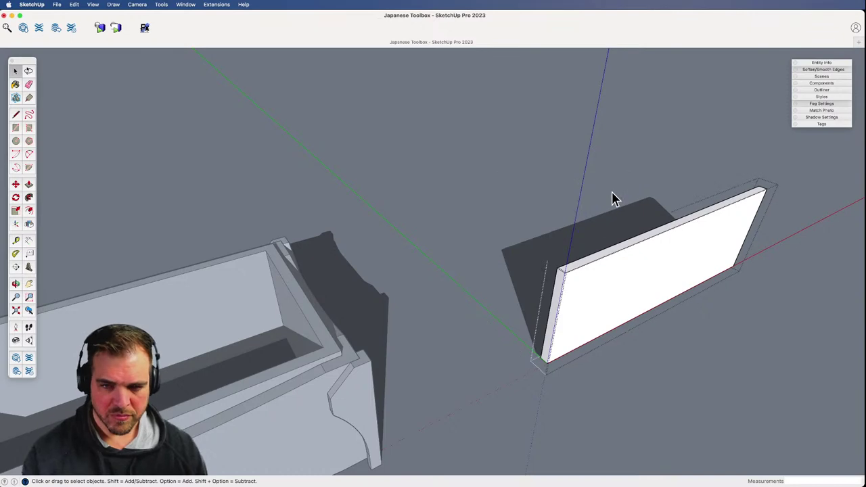
- Move the bottom edge at the far end of the front wall outward along the red axis to slant that end
middle_drag(615, 201, 314, 253)
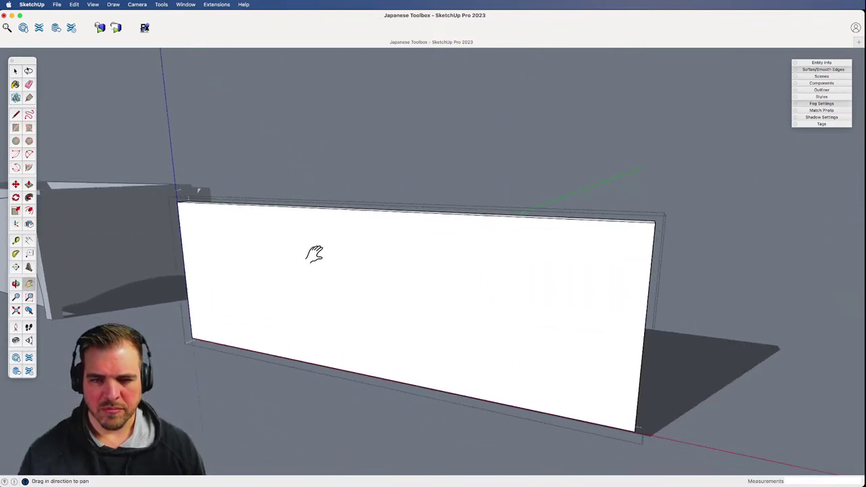
middle_drag(629, 309, 445, 300)
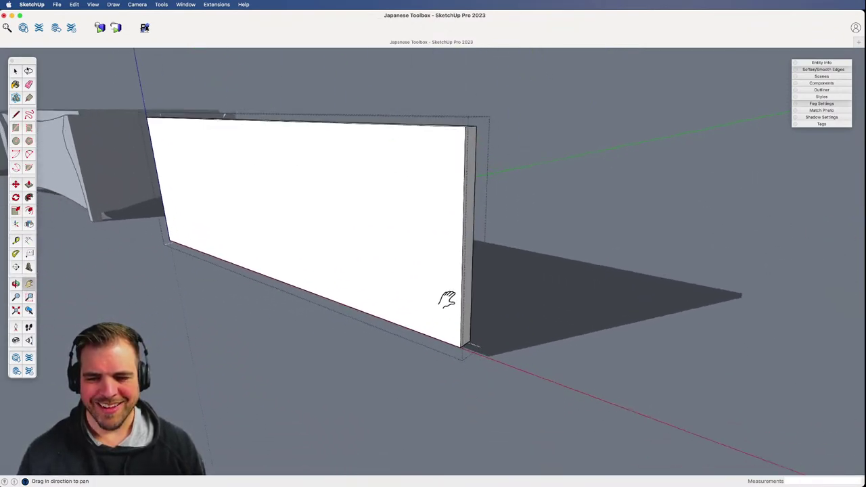
key(m)
click(515, 364)
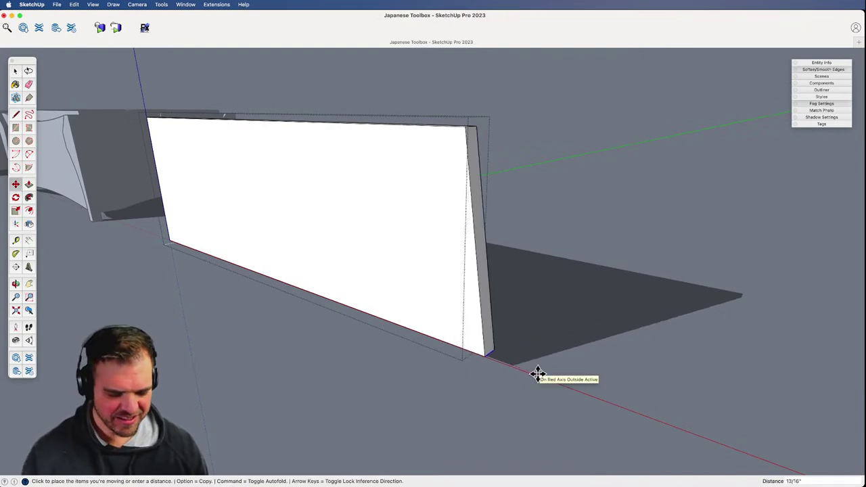
key(Return)
- Move the bottom edge at the wall's opposite end outward 1" along the red axis
shift+middle_drag(286, 291, 582, 309)
scroll(582, 309, down, 3)
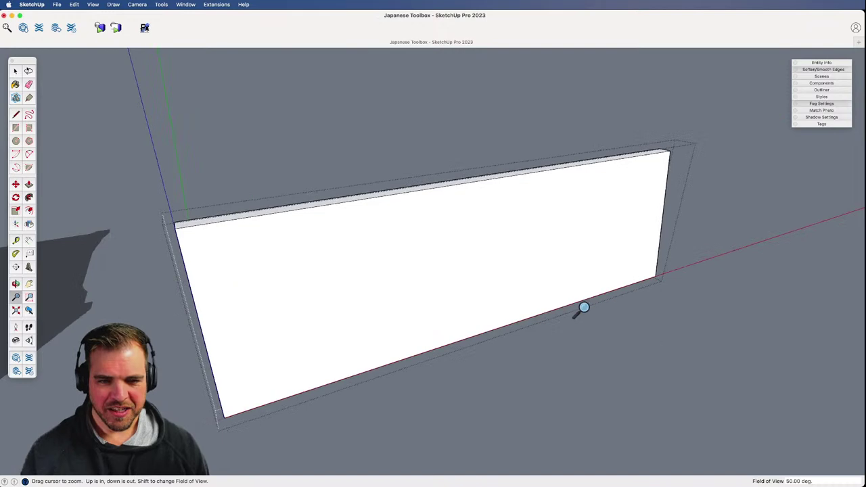
key(space)
key(m)
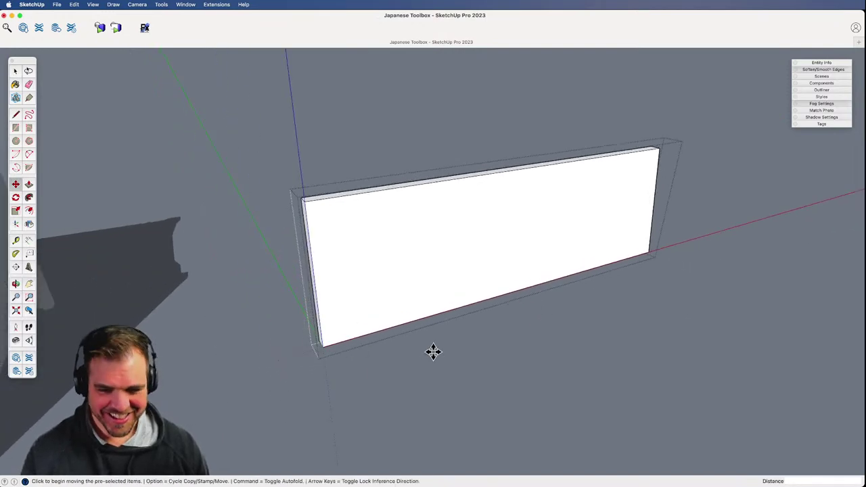
click(427, 353)
text(1)
key(Return)
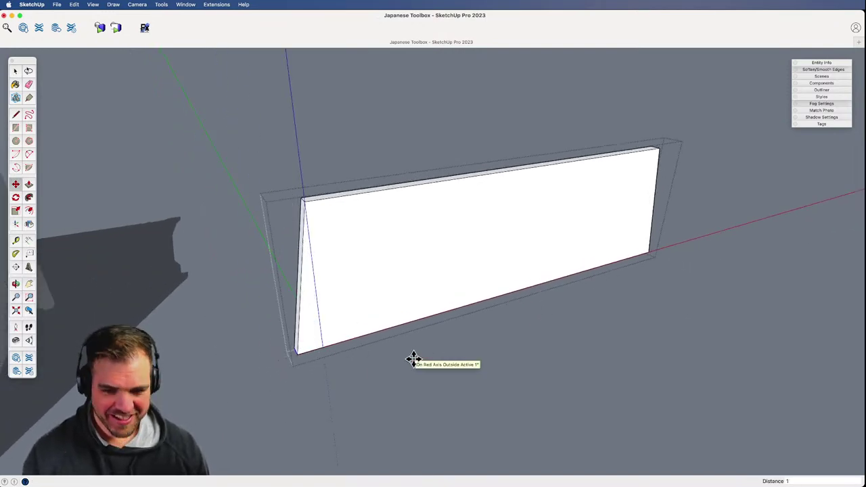
- Reopen the front wall for editing and place a guide 1" in from the end of its top face
middle_drag(588, 247, 400, 291)
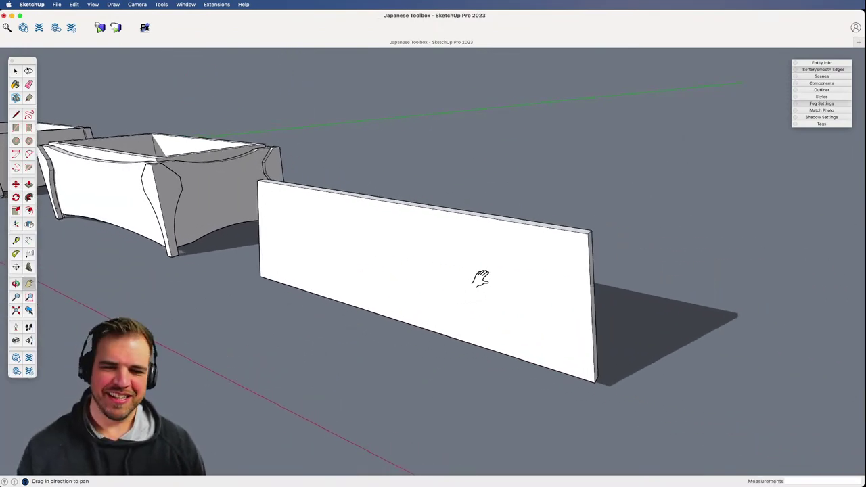
key(space)
double_click(563, 254)
middle_drag(563, 252, 467, 363)
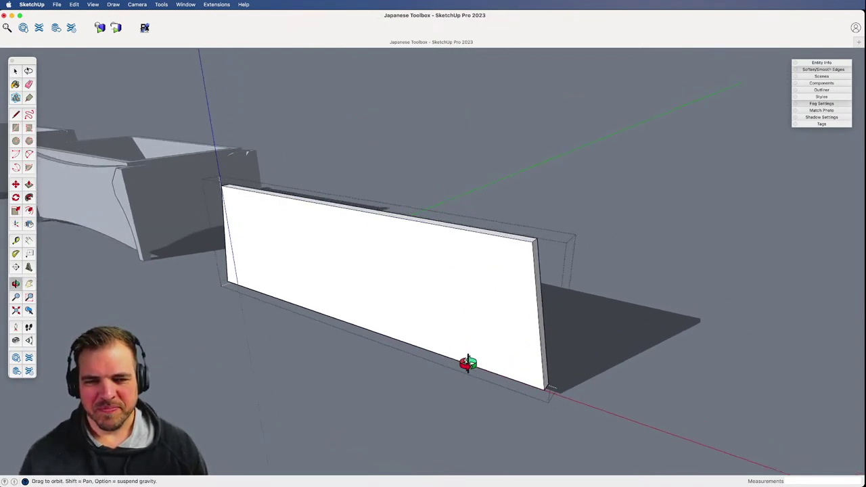
key(z)
drag(468, 364, 491, 375)
key(o)
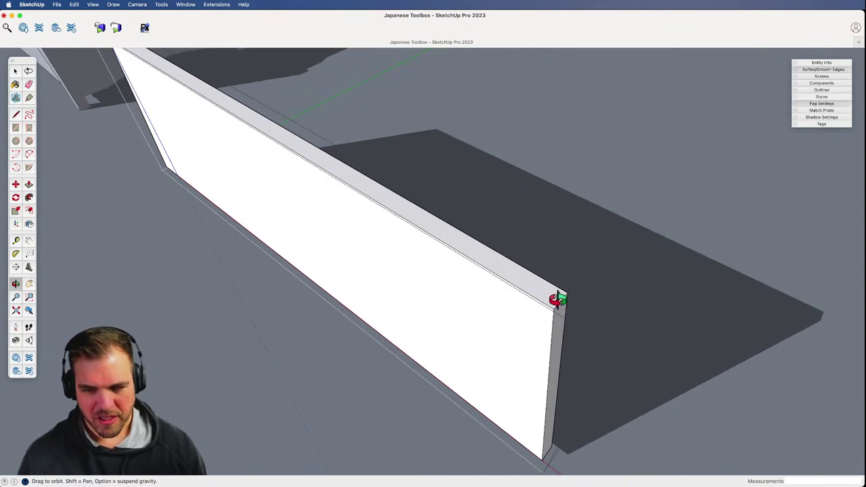
key(t)
click(561, 299)
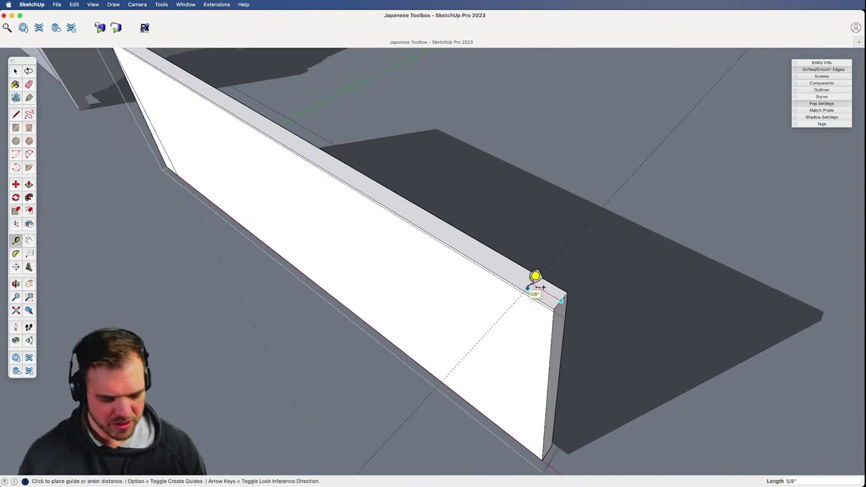
text(1)
key(Return)
key(space)
- Scale the wall's top face about its center along the red axis until its end meets the guide
click(501, 271)
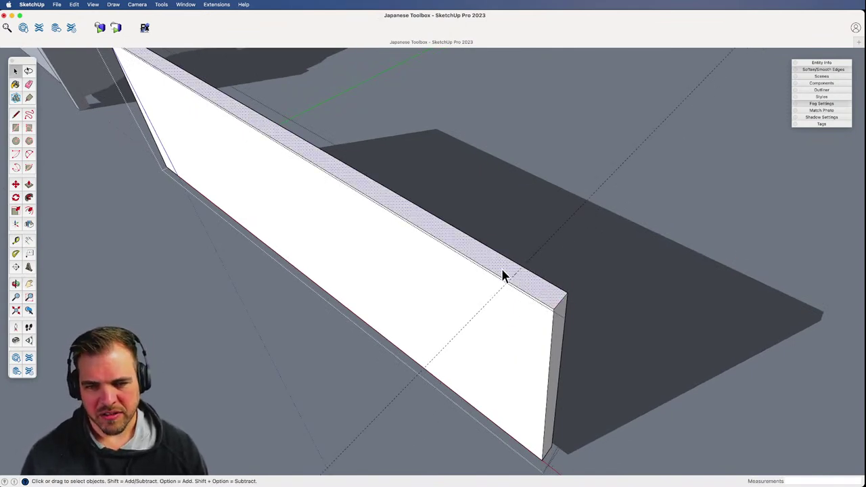
key(s)
key(alt)
key(space)
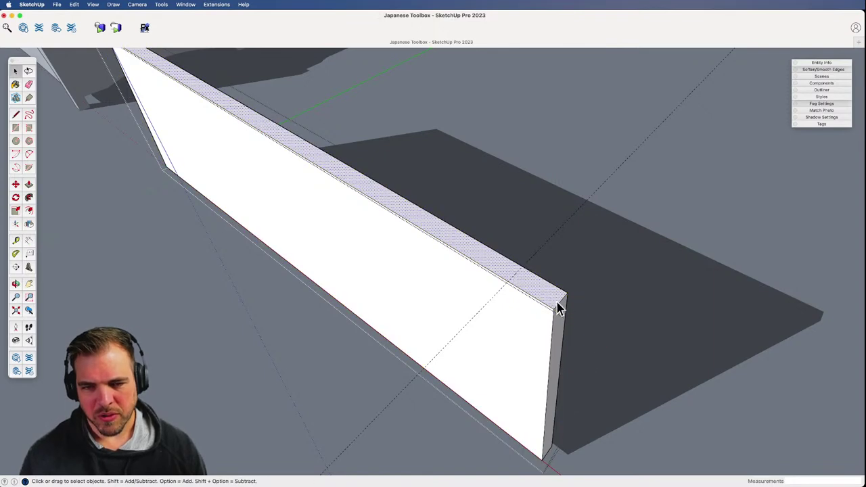
key(s)
click(560, 301)
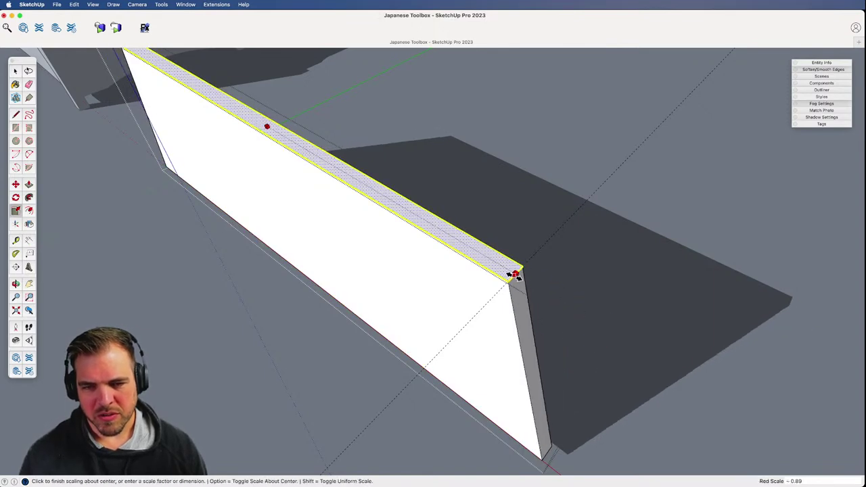
click(516, 274)
- Draw vertical lines from the midpoints of the slanted ends down past the wall's bottom edge
scroll(489, 410, down, 5)
middle_drag(489, 410, 527, 238)
key(l)
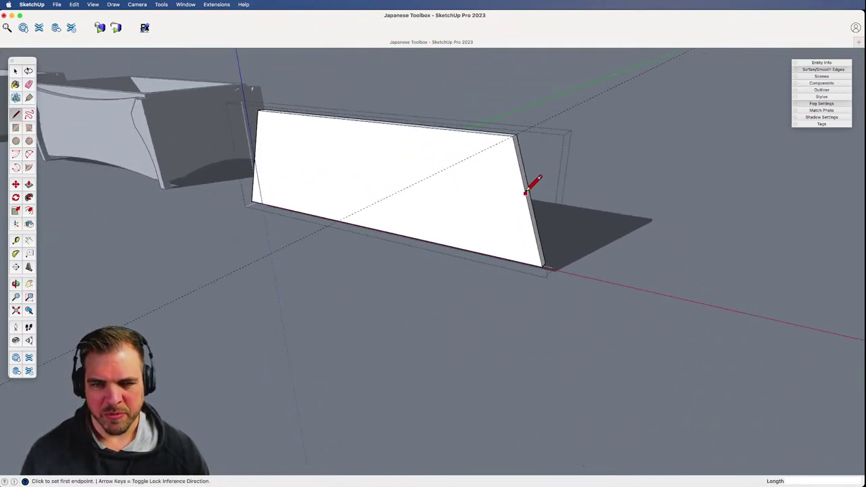
click(528, 203)
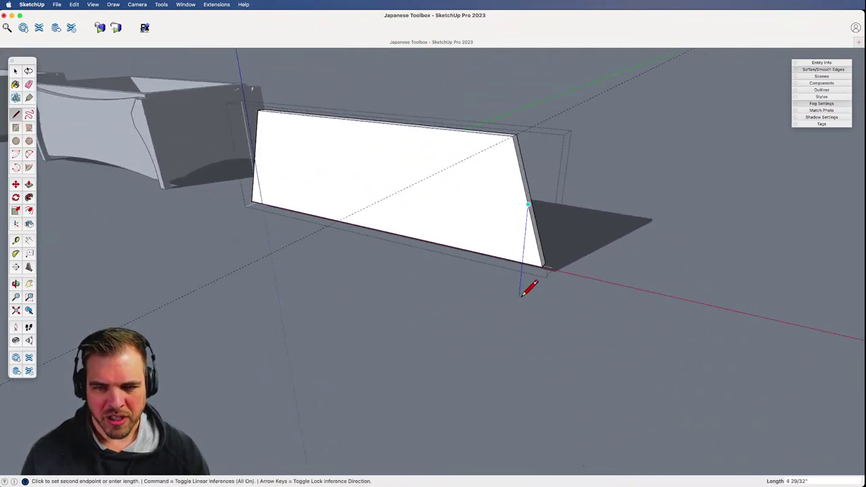
click(520, 293)
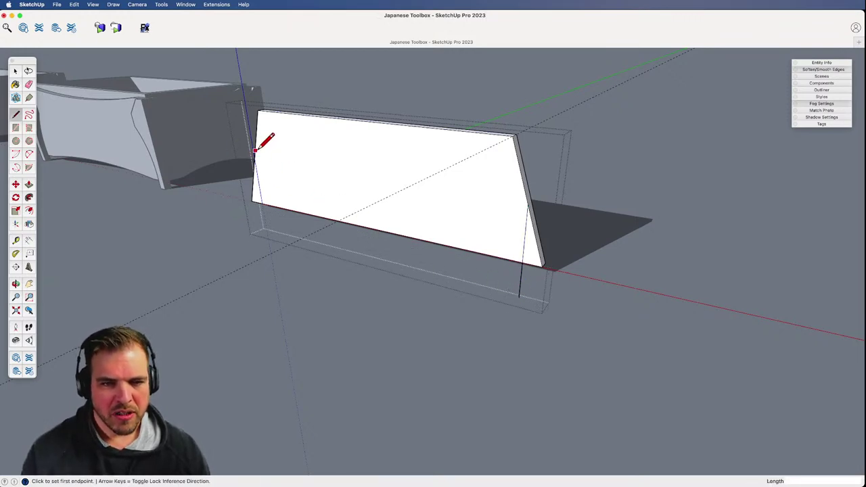
click(266, 228)
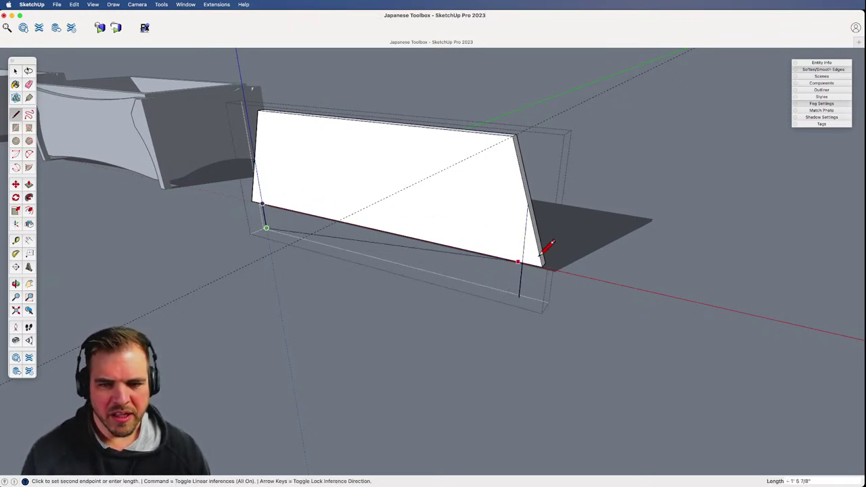
click(521, 278)
- Push the outer lower corners of the wall away by 1/2" and erase the leftover line ends below it
key(p)
click(535, 256)
click(532, 257)
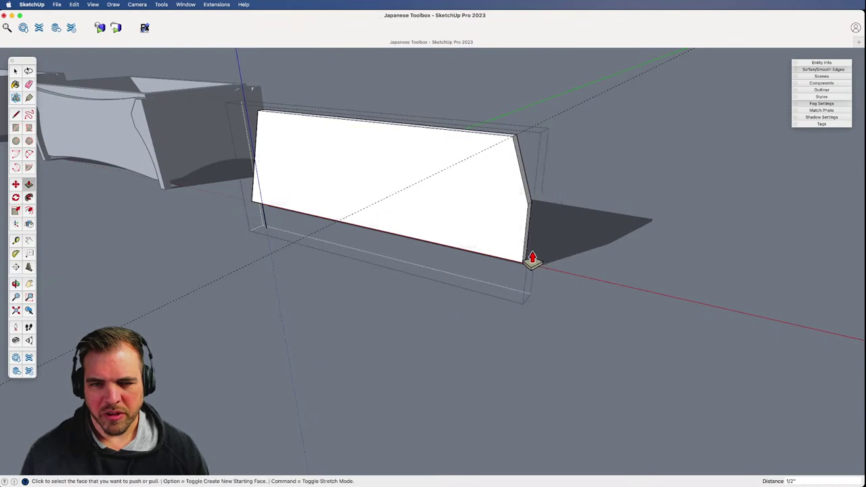
mouse_move(367, 224)
middle_down()
mouse_move(449, 271)
mouse_move(613, 261)
middle_up()
key(e)
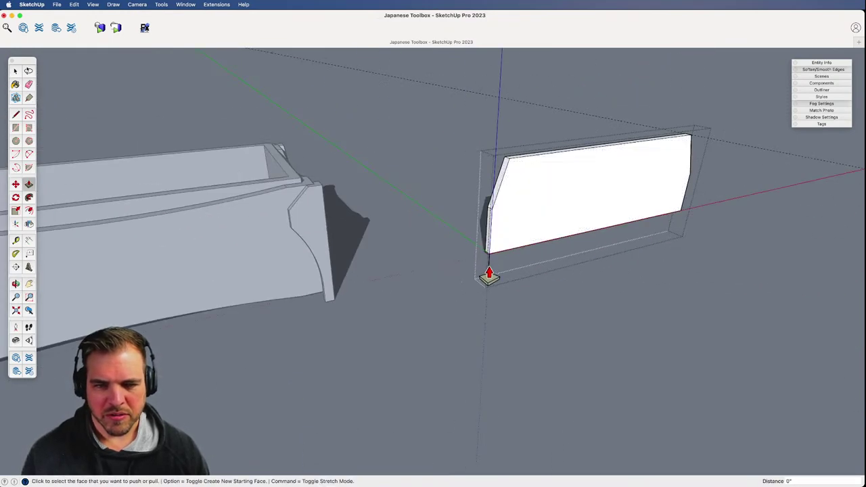
middle_drag(488, 264, 425, 313)
- Select the finished front wall and make it a component with the default settings
key(space)
click(459, 317)
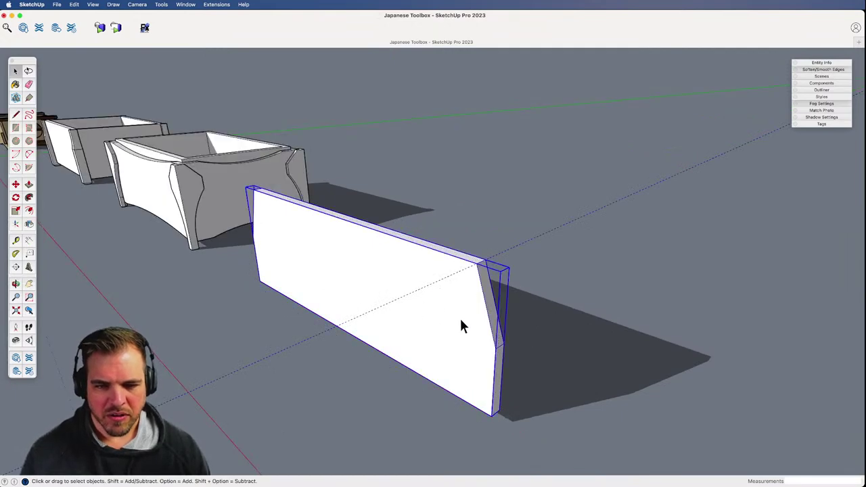
key(e)
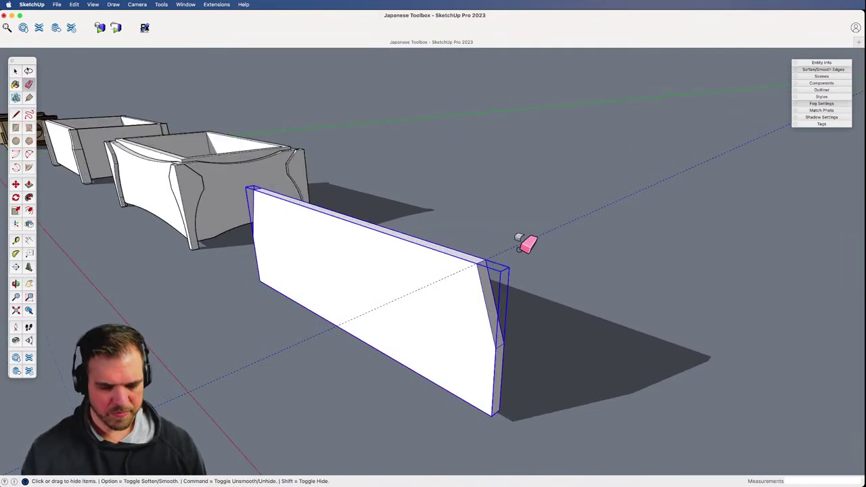
key(space)
key(g)
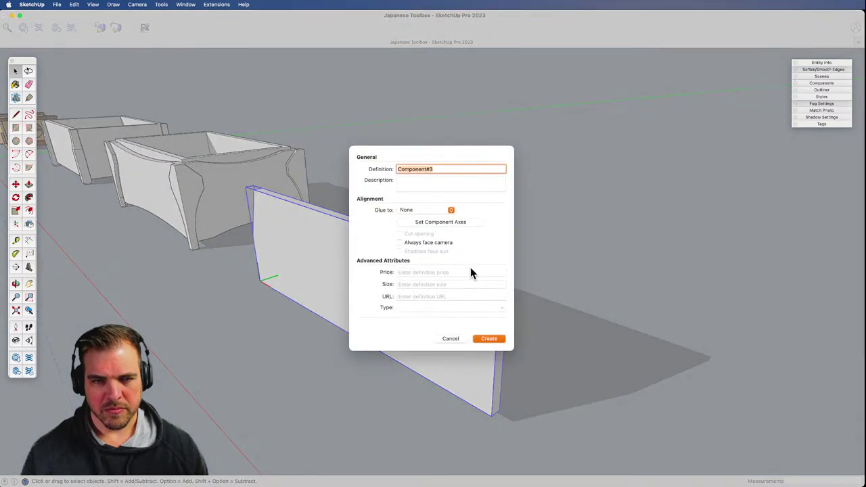
click(494, 342)
shift+middle_drag(420, 317, 398, 293)
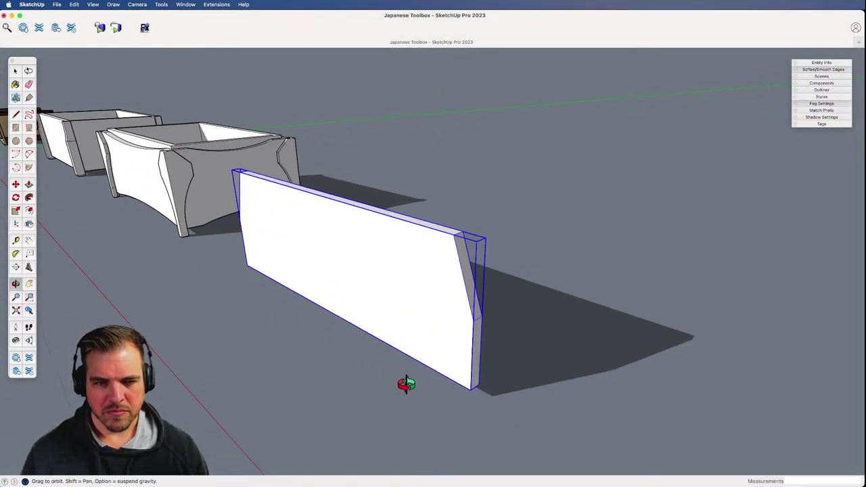
shift+middle_drag(406, 385, 411, 358)
scroll(415, 300, down, 4)
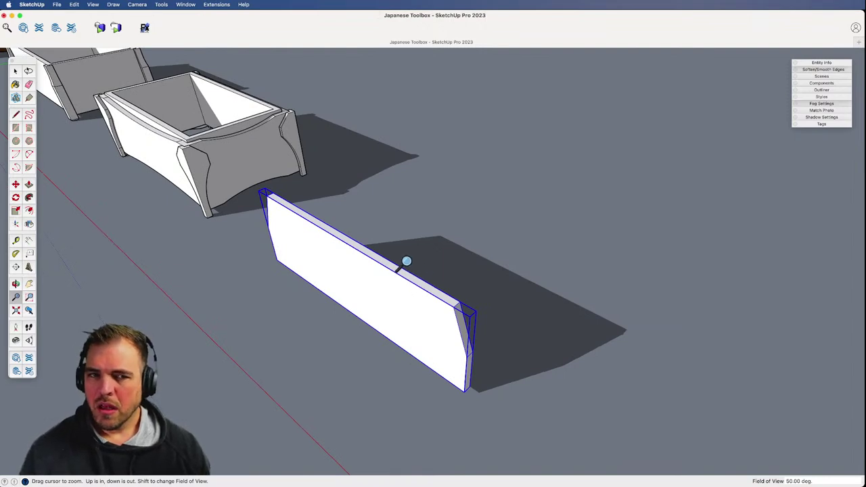
key(space)
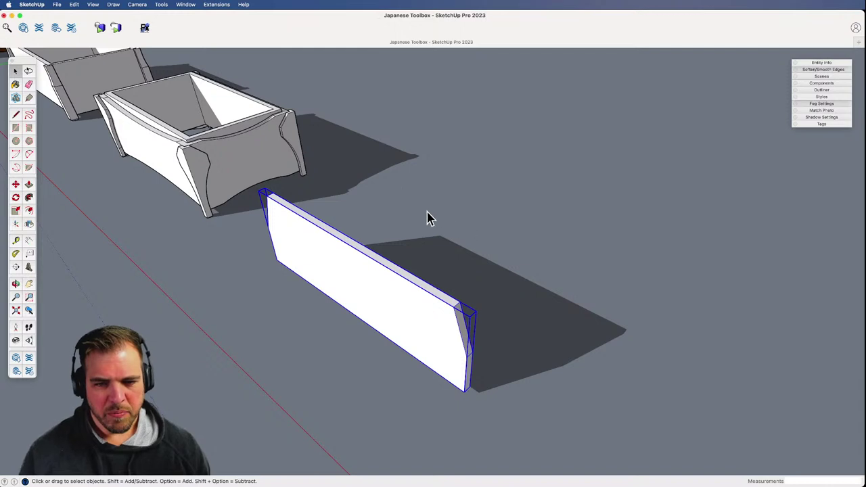
key(z)
drag(386, 239, 370, 296)
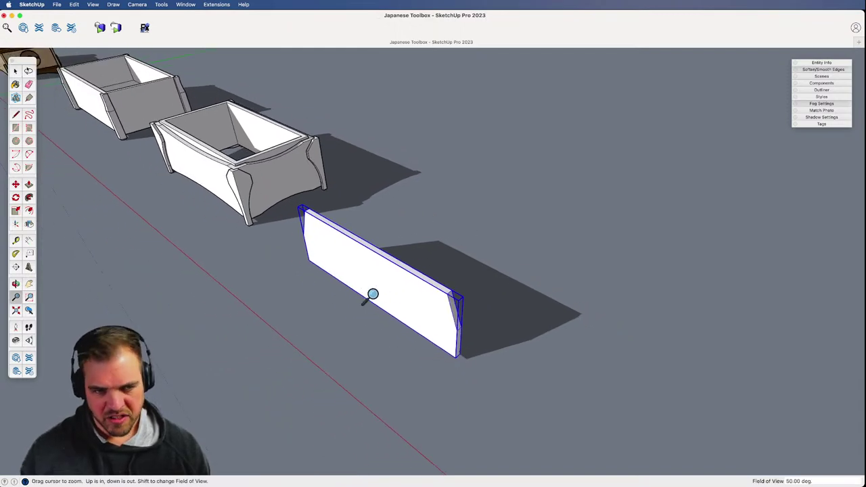
key(space)
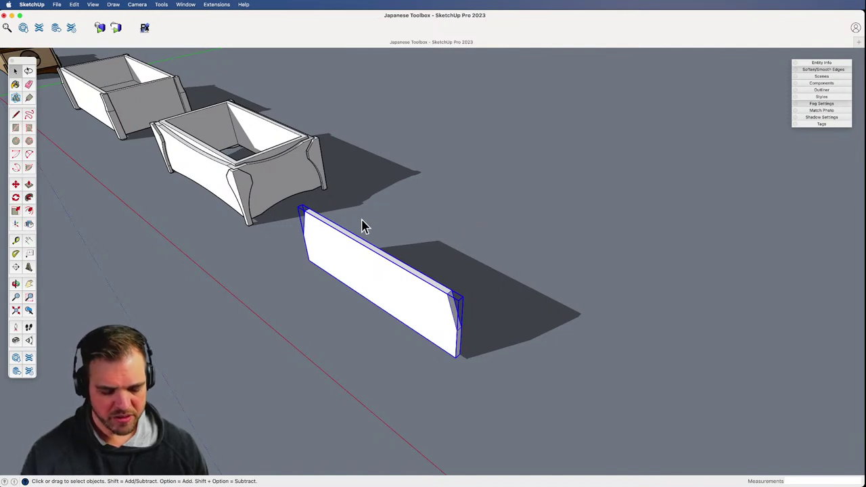
key(f)
key(space)
click(367, 267)
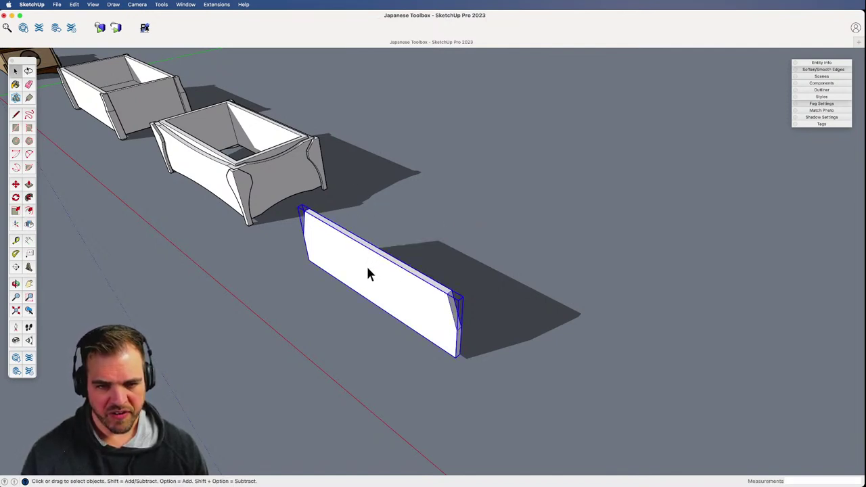
key(f)
key(space)
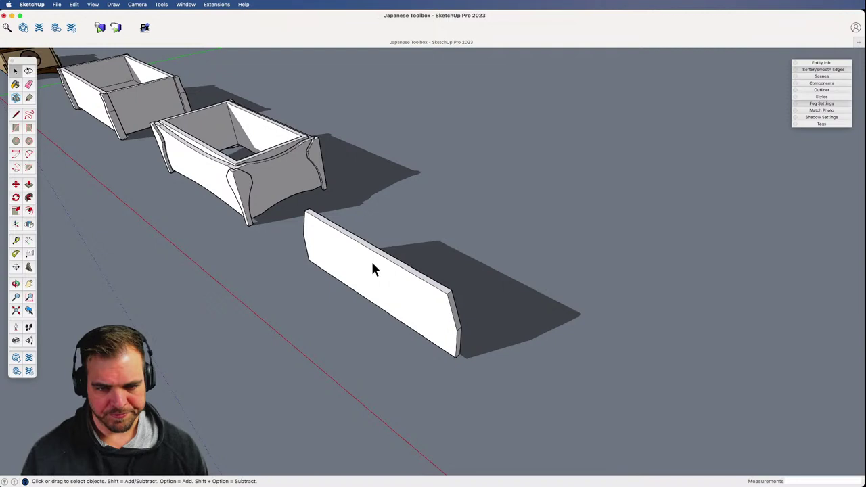
- Create a mirrored copy of the wall with Flip, offsetting the green mirror plane 4 3/4" toward the back
click(372, 264)
key(shift+f)
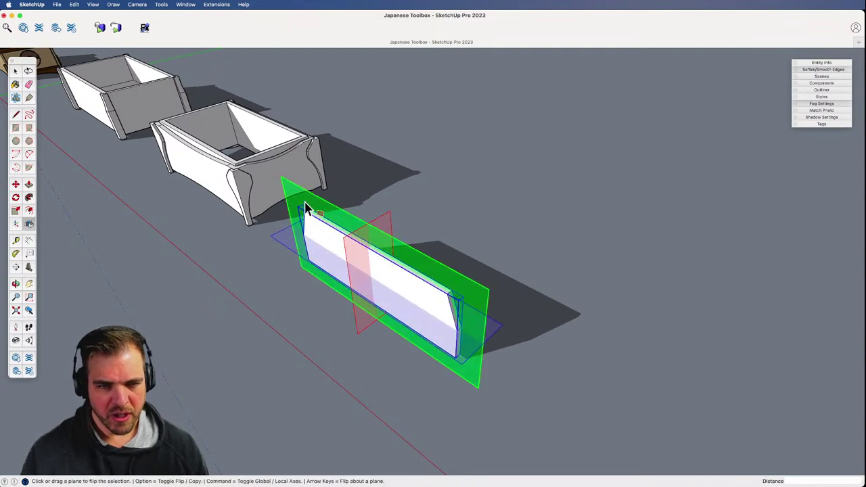
key(alt)
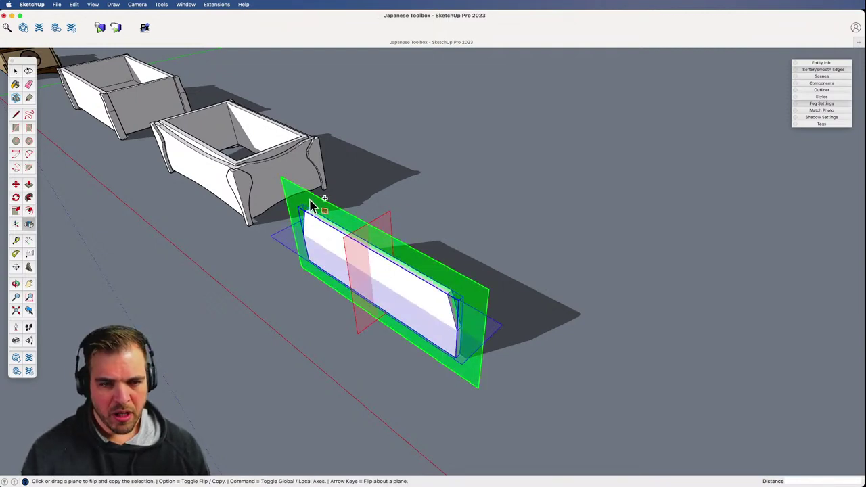
drag(311, 205, 278, 156)
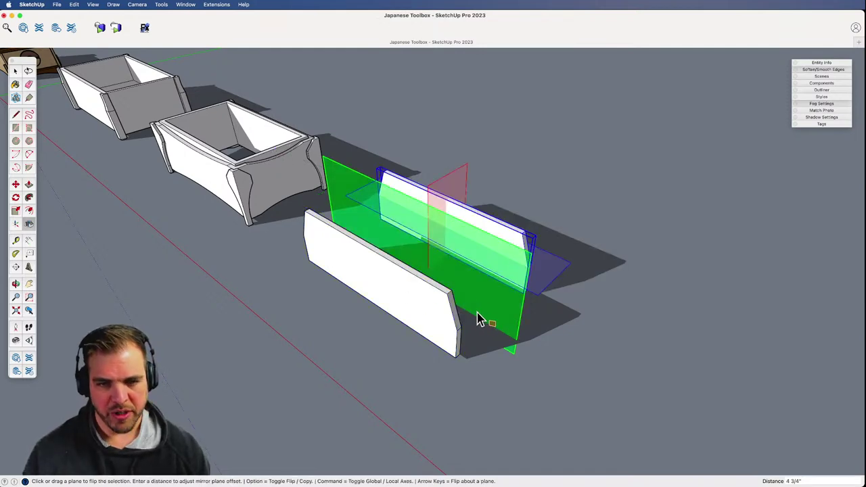
key(space)
click(413, 388)
scroll(373, 298, down, 3)
shift+middle_drag(412, 267, 419, 352)
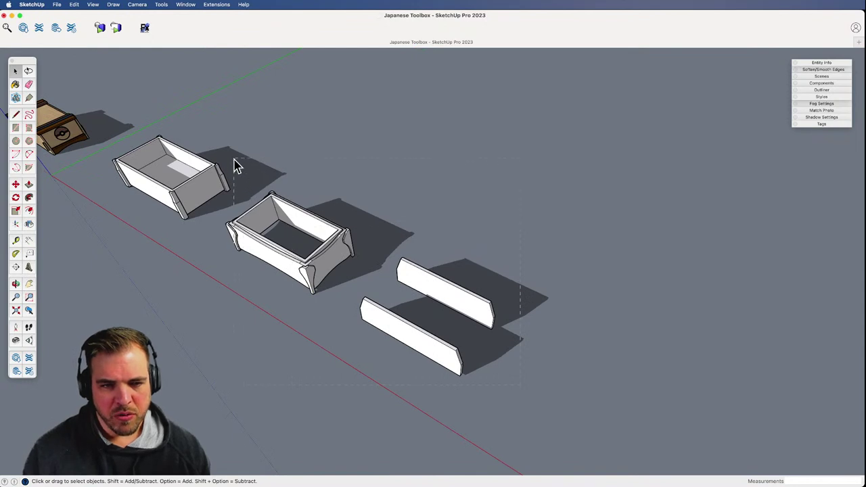
drag(237, 166, 237, 166)
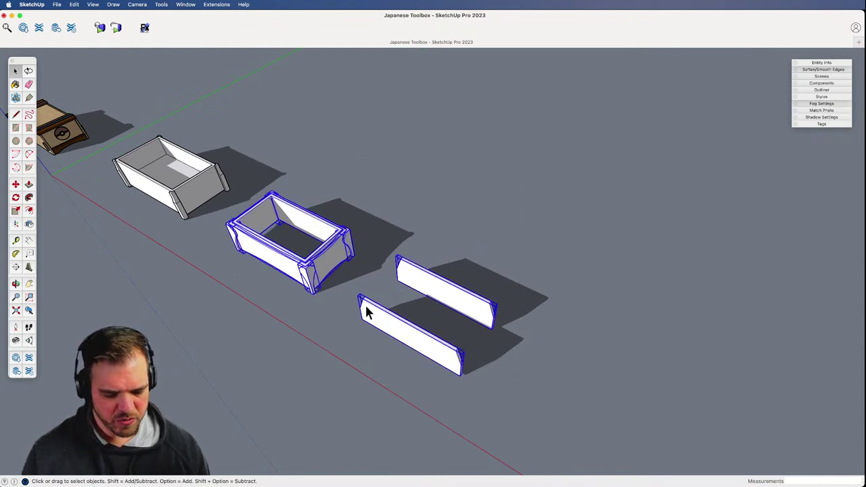
click(29, 225)
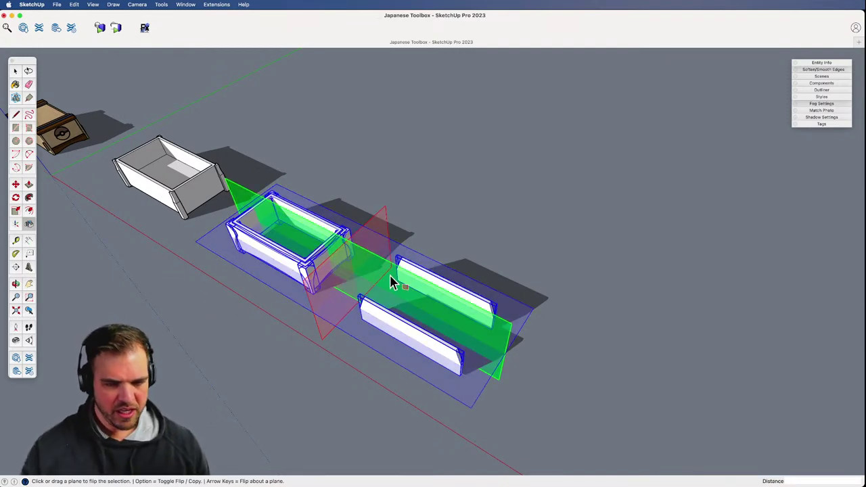
key(space)
click(473, 269)
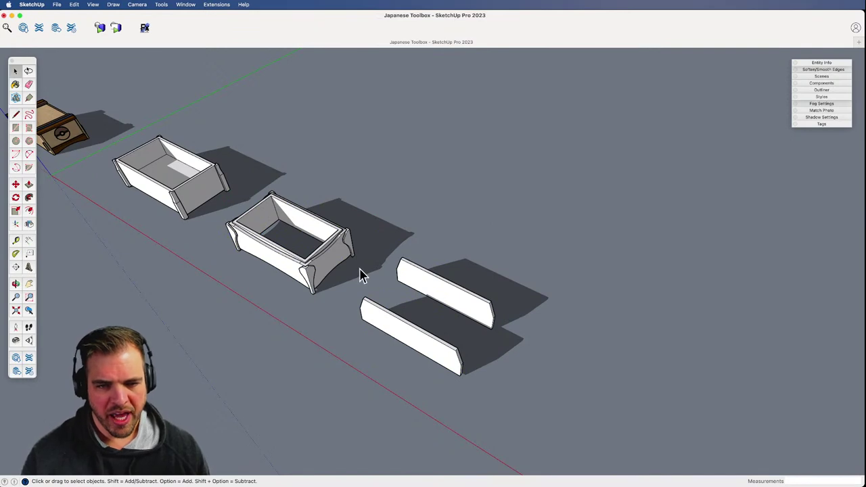
- Copy the arched toolbox and the two angled walls about 4' 3 3/16" away into open space
drag(452, 378, 264, 220)
shift+middle_drag(413, 302, 337, 321)
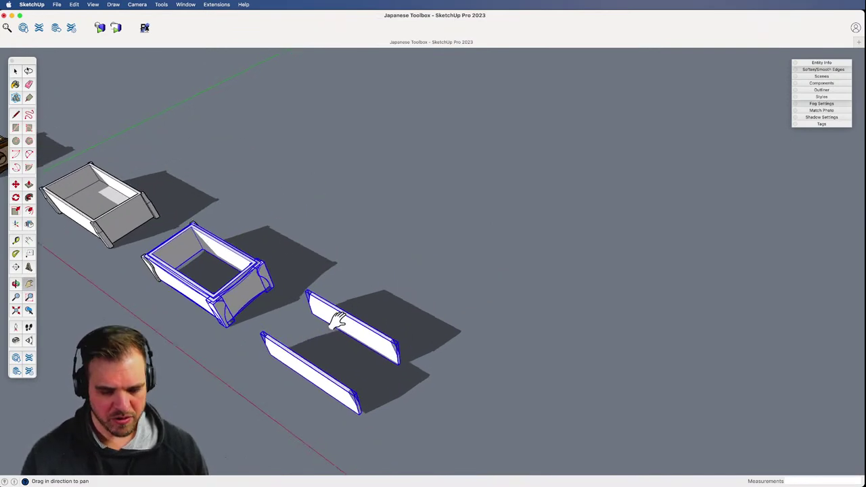
key(m)
click(312, 264)
key(alt)
click(549, 212)
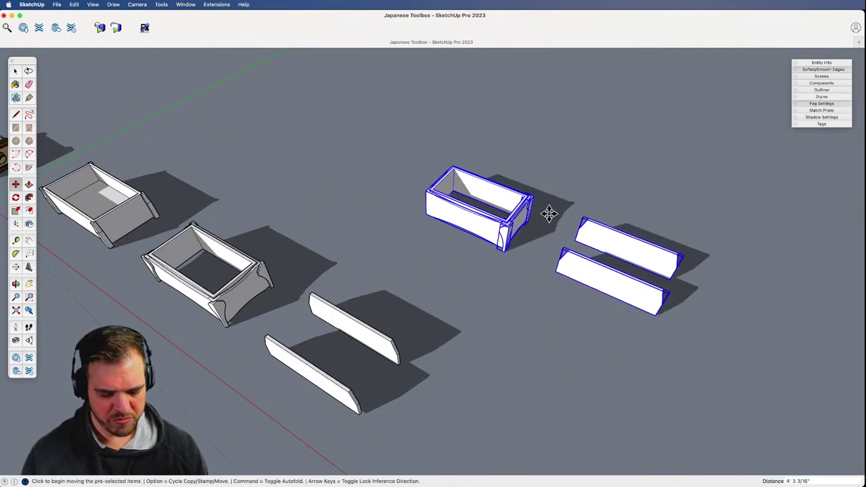
- Rotate the copied toolbox and walls 45° on the ground plane and group them
key(q)
click(551, 249)
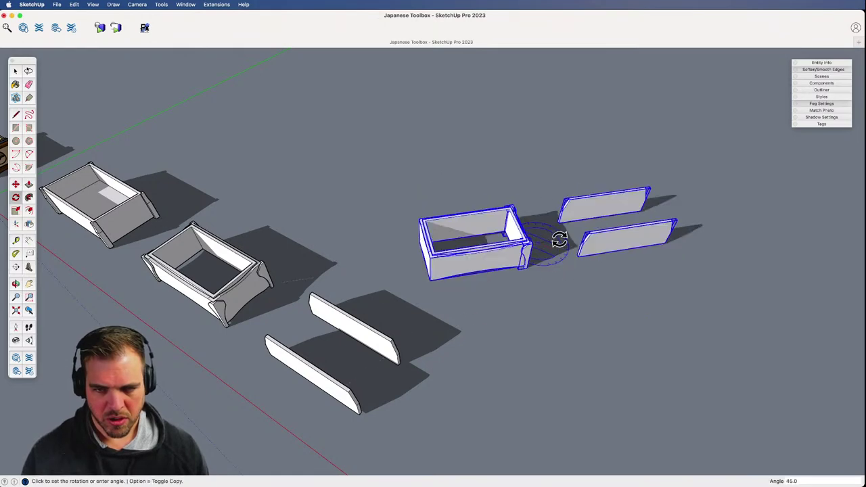
click(560, 240)
shift+middle_drag(565, 245, 565, 245)
key(o)
drag(557, 248, 416, 257)
key(space)
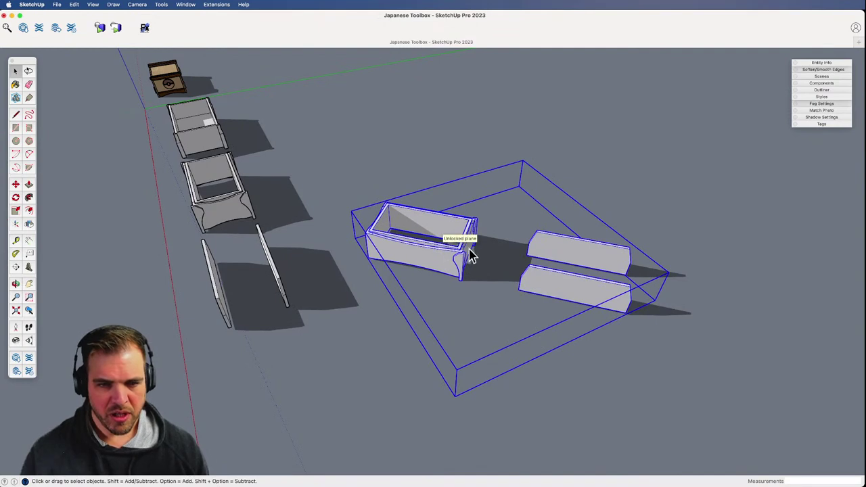
- Inspect the rotated group's internal axes and its Flip planes
double_click(456, 264)
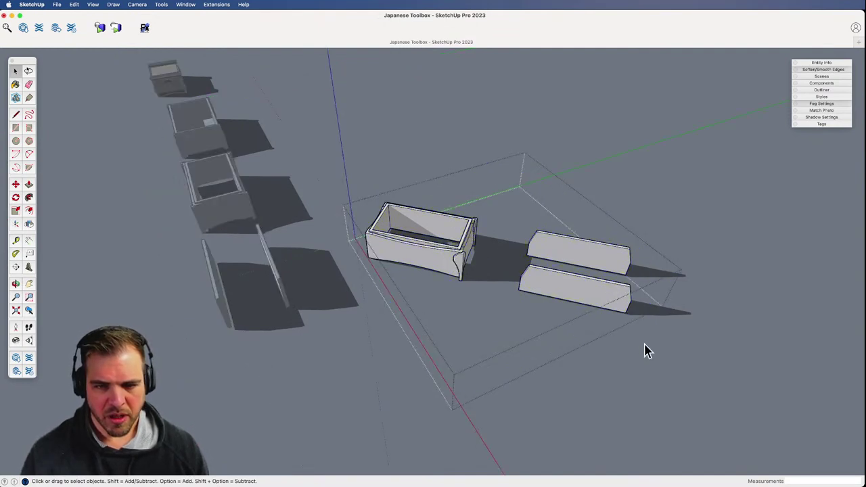
click(590, 161)
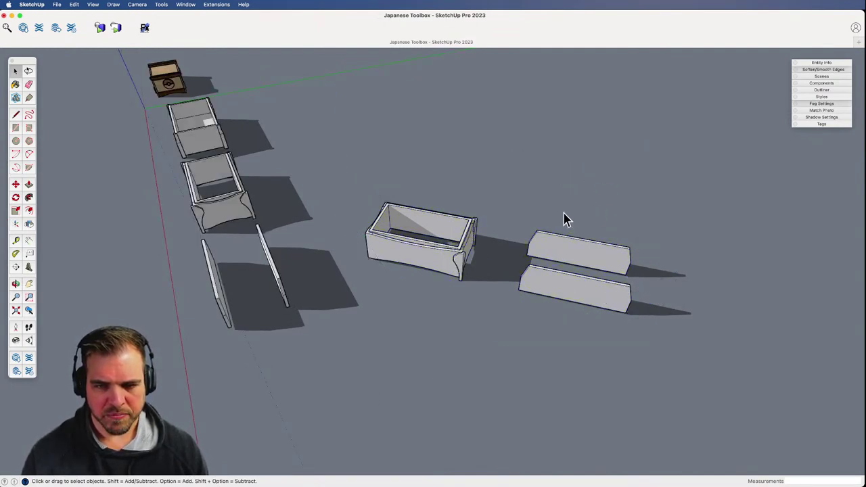
click(538, 288)
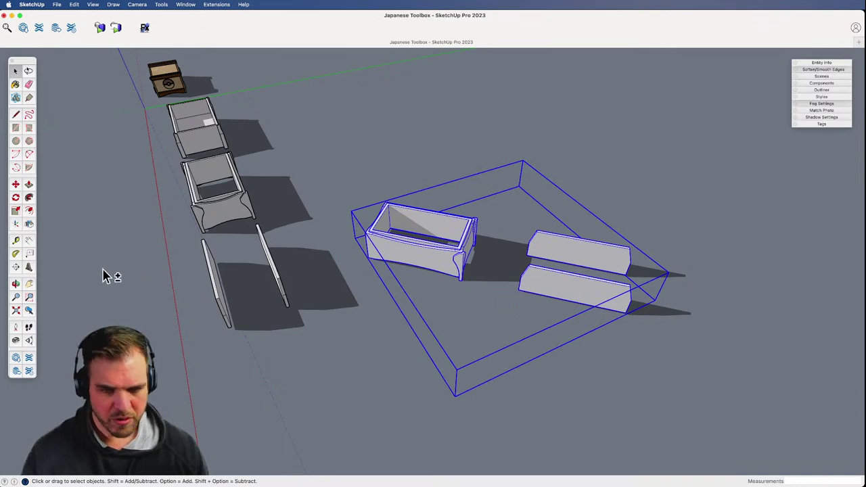
key(shift+f)
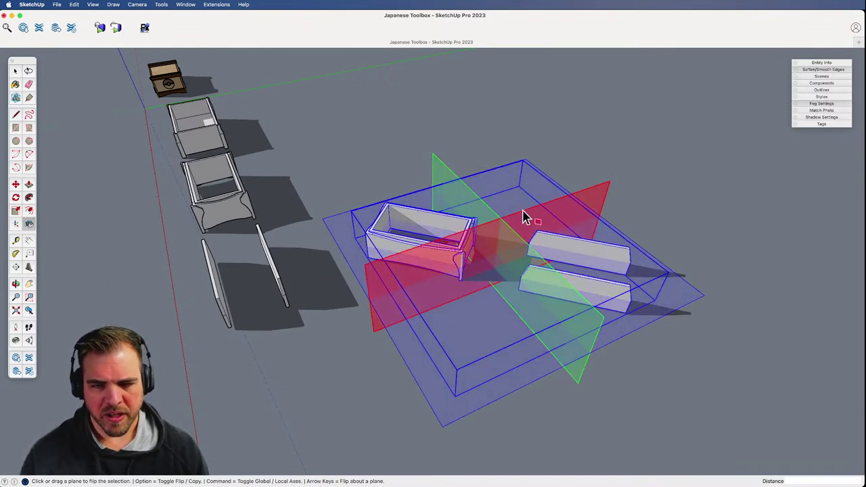
key(space)
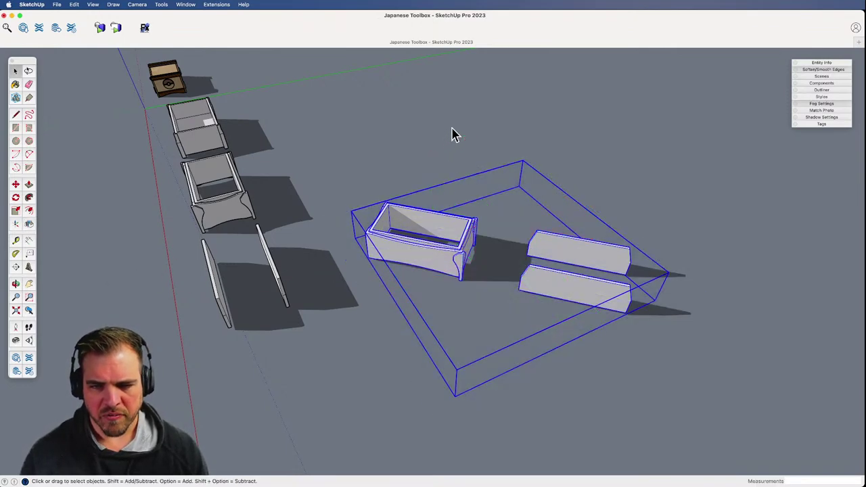
- Place the group's internal axes at the toolbox's lower corner, aligning the red axis with its long bottom edge
double_click(465, 259)
middle_drag(465, 259, 454, 353)
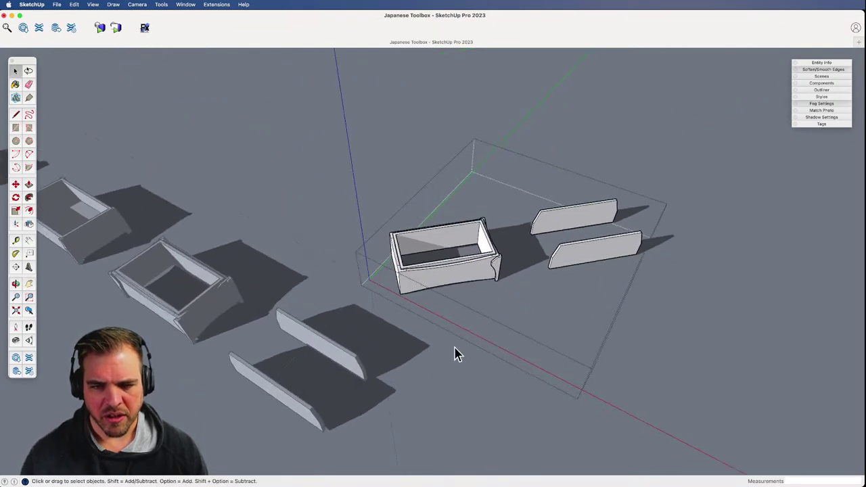
click(428, 323)
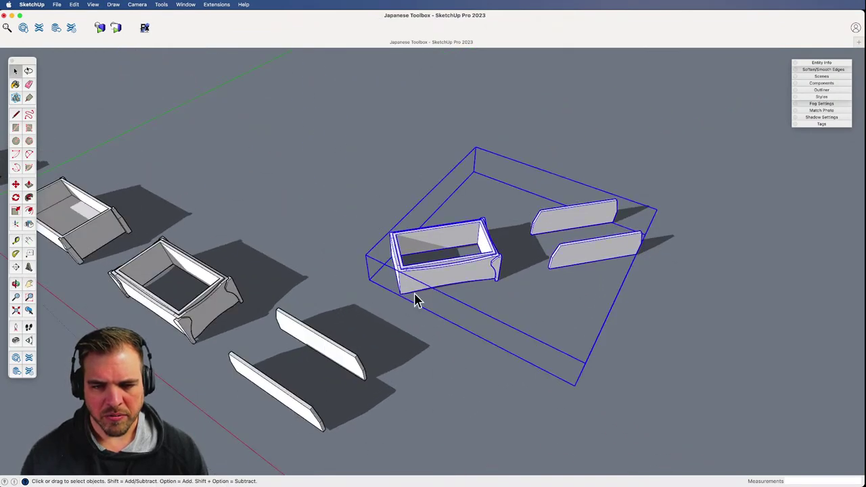
double_click(418, 288)
right_click(418, 309)
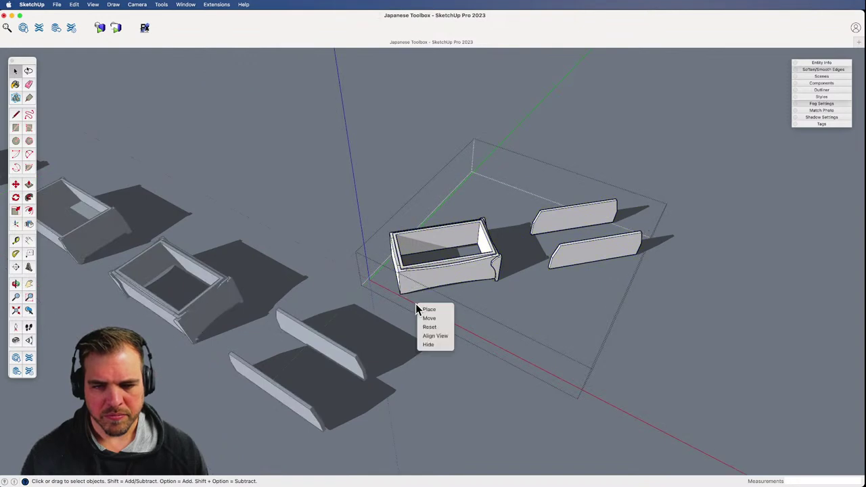
click(404, 303)
click(399, 292)
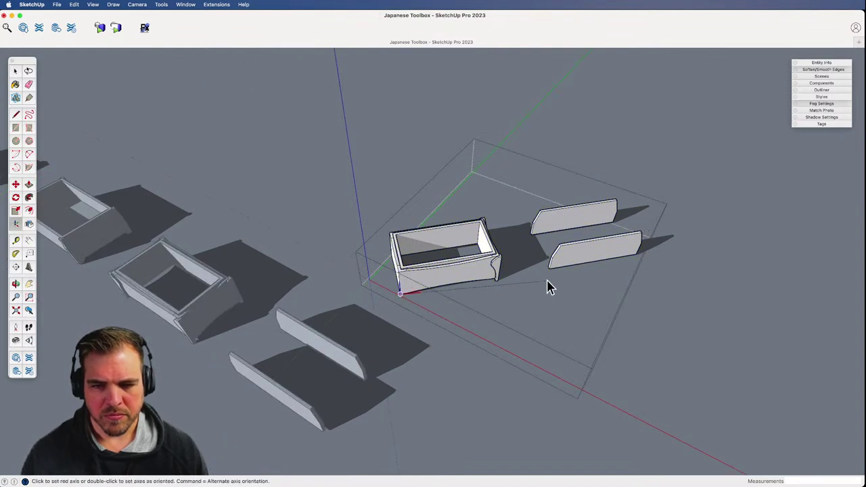
click(538, 277)
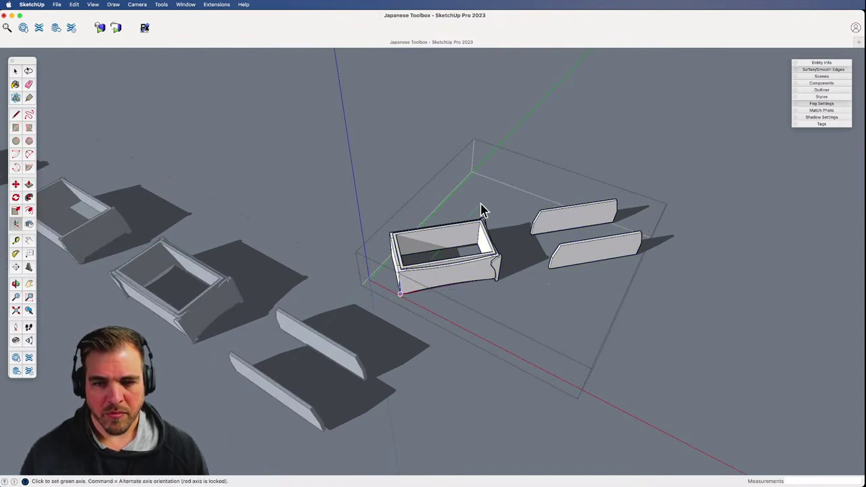
click(373, 174)
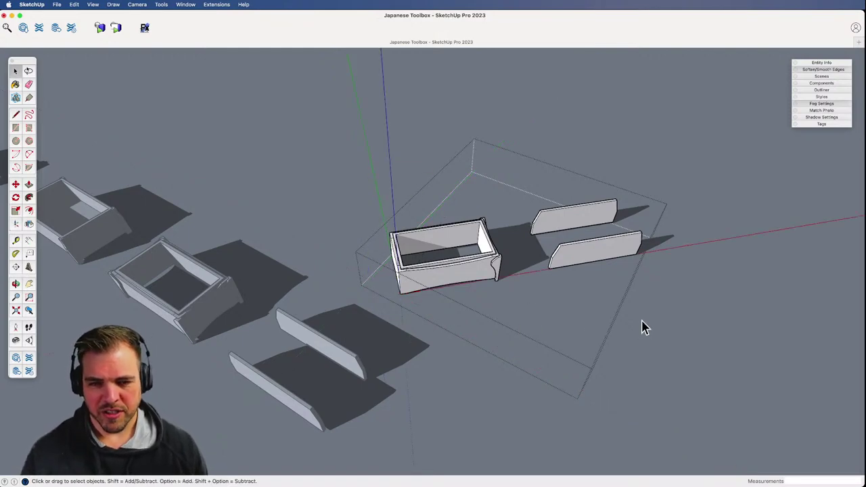
- Examine how the Flip planes align with the rotated group after the axis change
click(661, 327)
click(474, 266)
key(o)
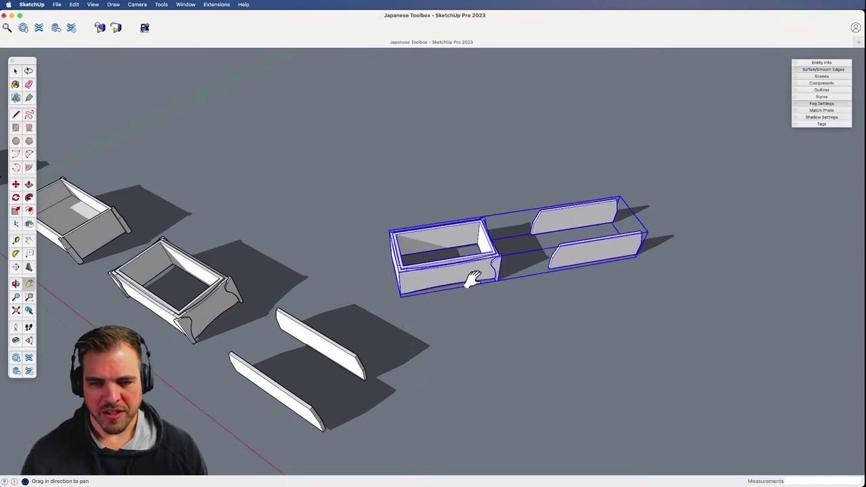
drag(467, 277, 299, 241)
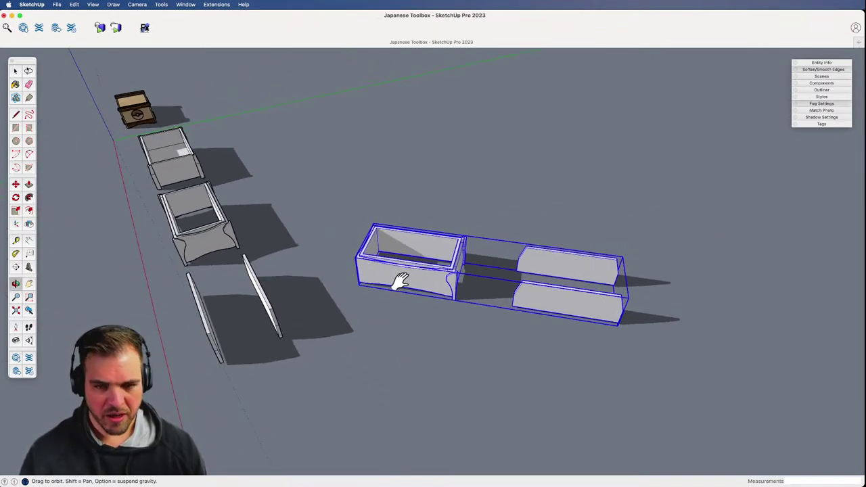
key(shift+f)
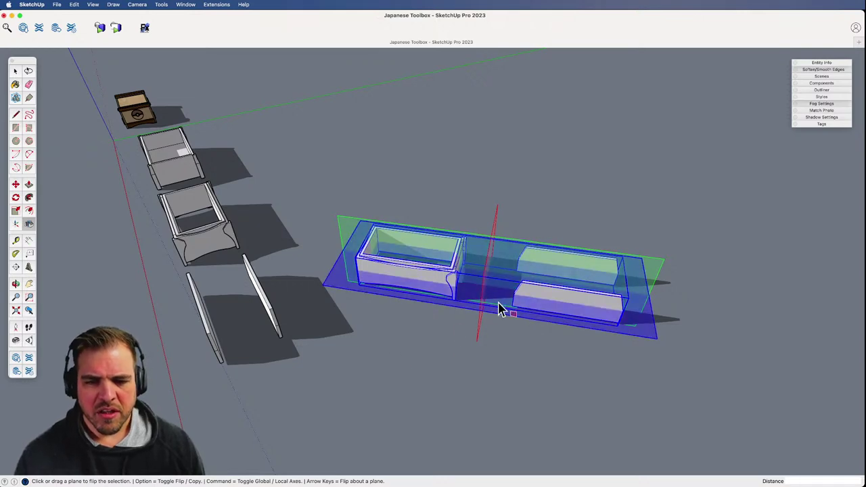
shift+middle_drag(409, 326, 364, 302)
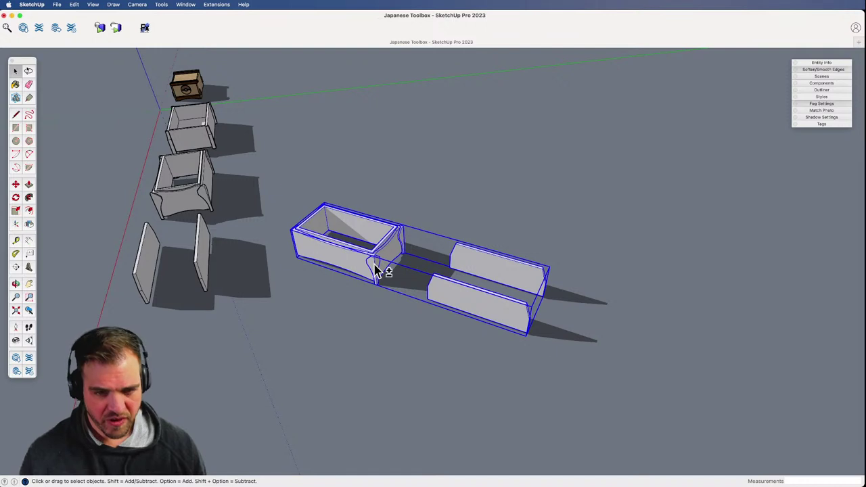
key(shift+f)
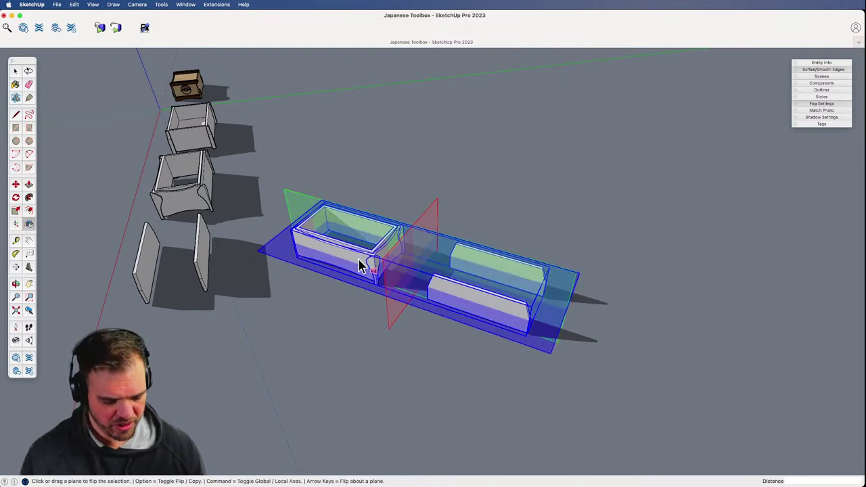
- Compare the group's Flip planes by toggling between global and local axes
key(super)
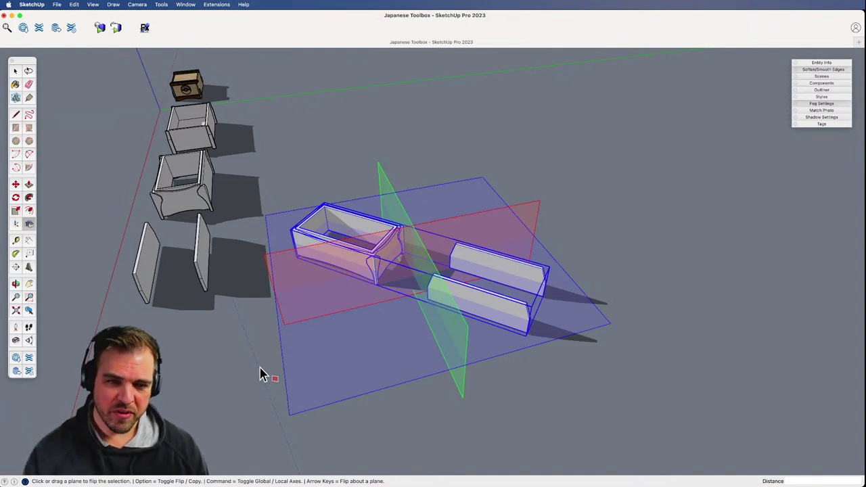
key(super)
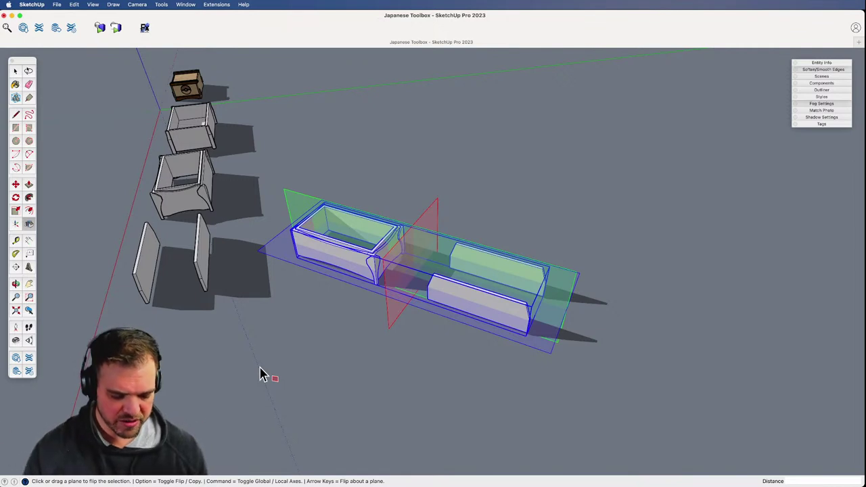
key(super)
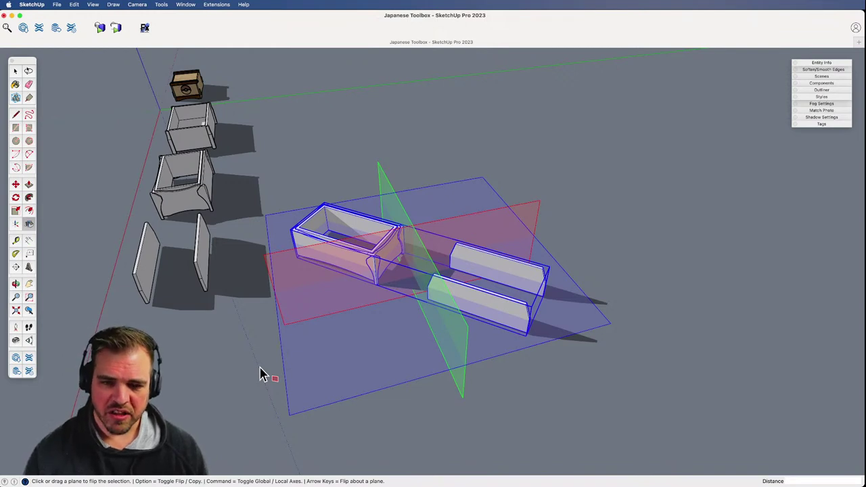
key(super)
key(super)
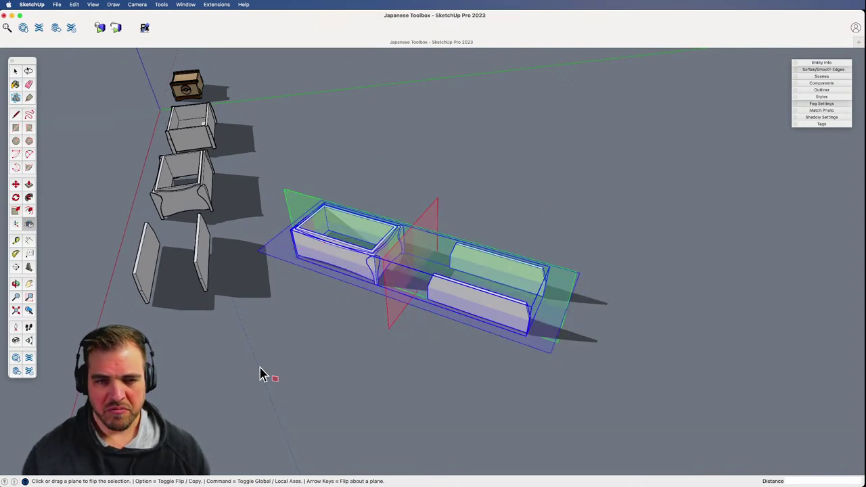
- Erase the rotated group of the copied toolbox and walls
key(e)
click(374, 257)
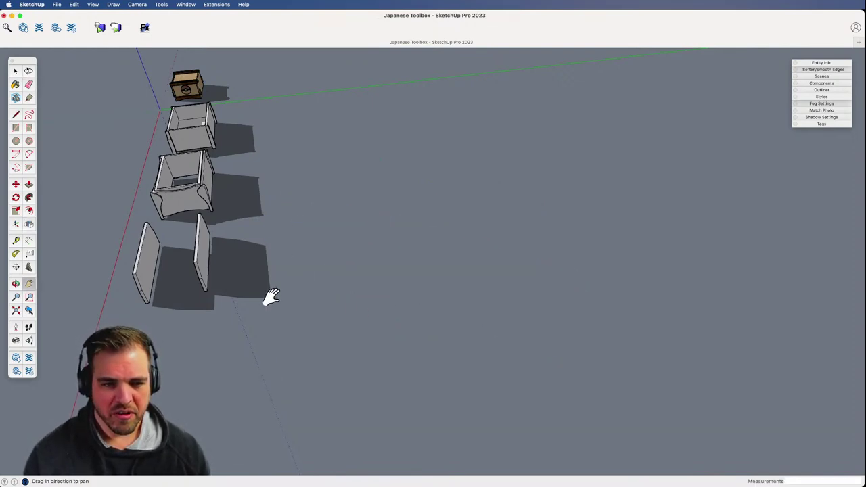
mouse_move(271, 298)
middle_down()
mouse_move(437, 288)
mouse_move(529, 302)
middle_up()
- Create a rotated copy of the front wall standing perpendicular across the ends of both walls
scroll(530, 302, up, 4)
mouse_move(379, 227)
shift+middle_down()
mouse_move(430, 247)
mouse_move(351, 274)
shift+middle_up()
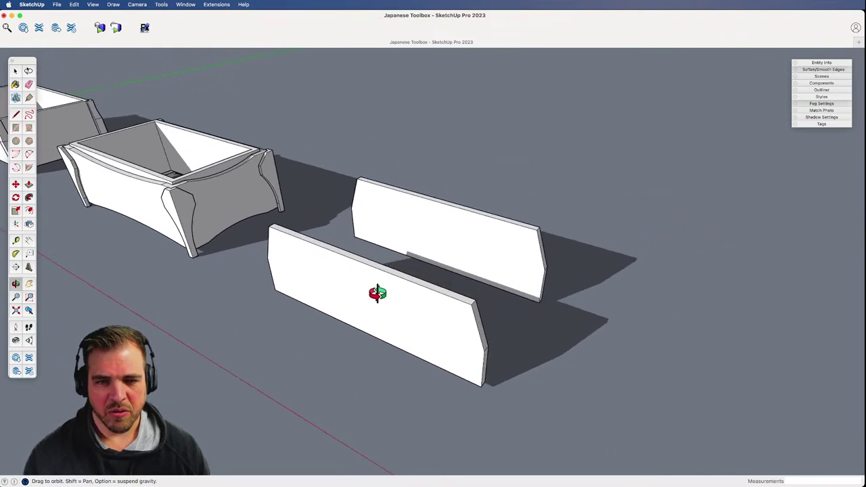
shift+middle_drag(462, 267, 433, 251)
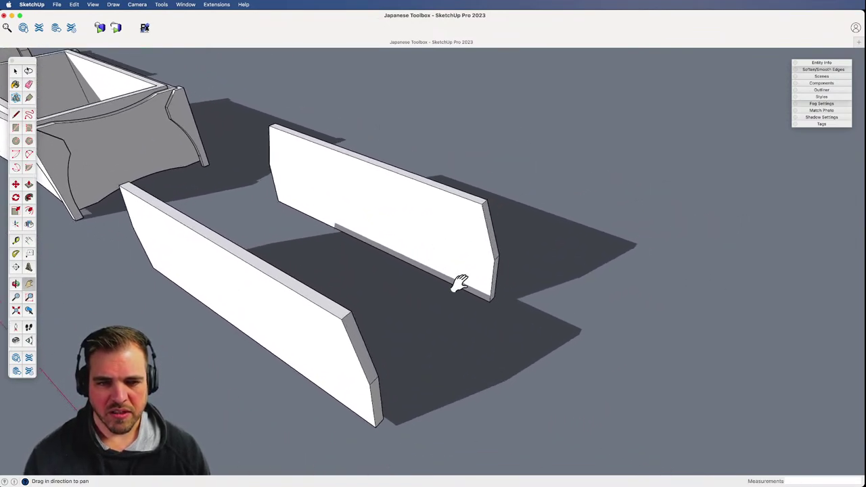
click(351, 370)
middle_drag(351, 370, 381, 350)
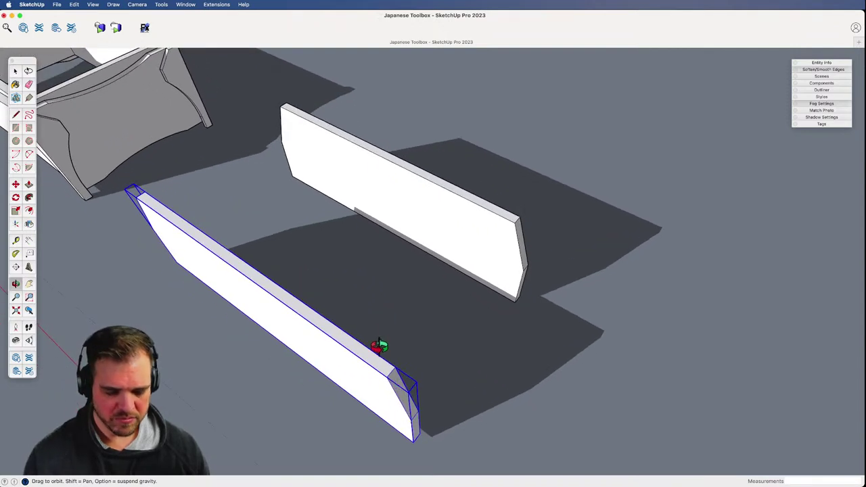
key(q)
click(378, 356)
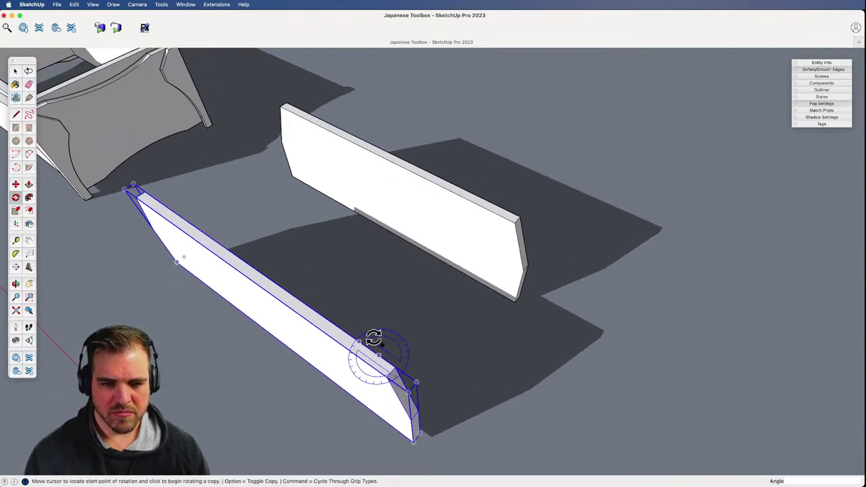
click(373, 337)
key(alt)
click(403, 330)
key(space)
- Make the perpendicular wall copy unique and open it for editing
right_click(439, 303)
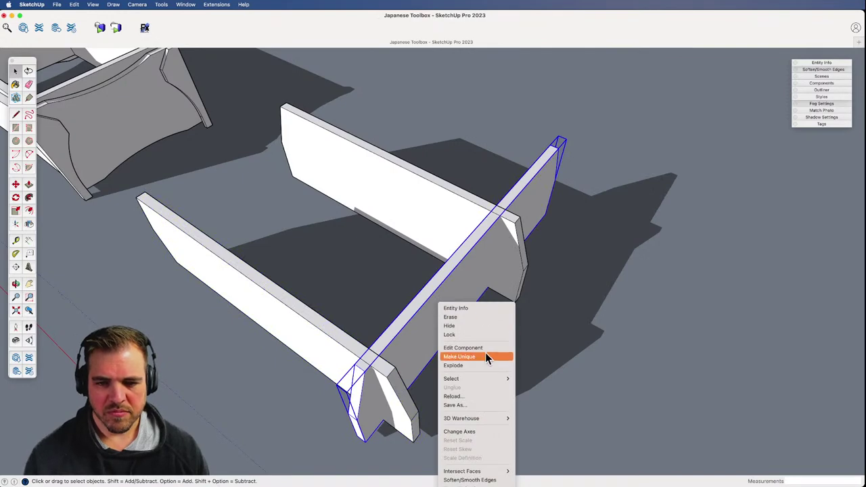
click(478, 356)
double_click(433, 324)
shift+middle_drag(433, 324, 410, 240)
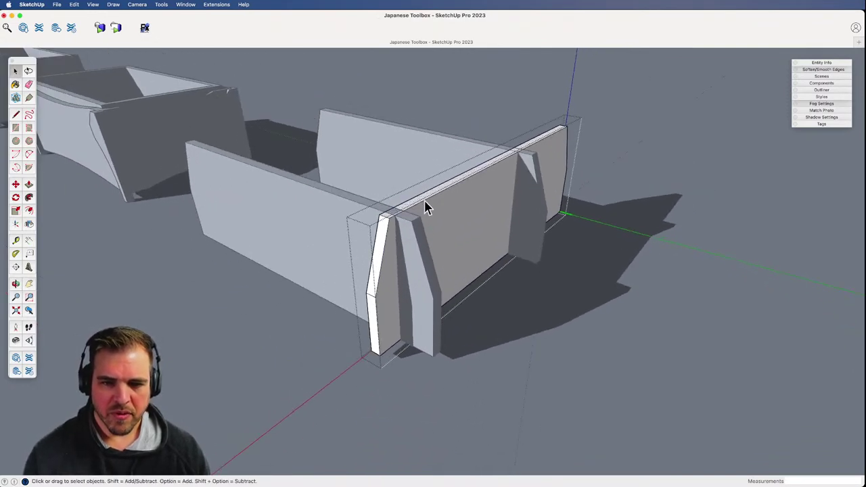
- Scale the perpendicular wall's top face about its centre along the red axis to straighten the angled ends
key(s)
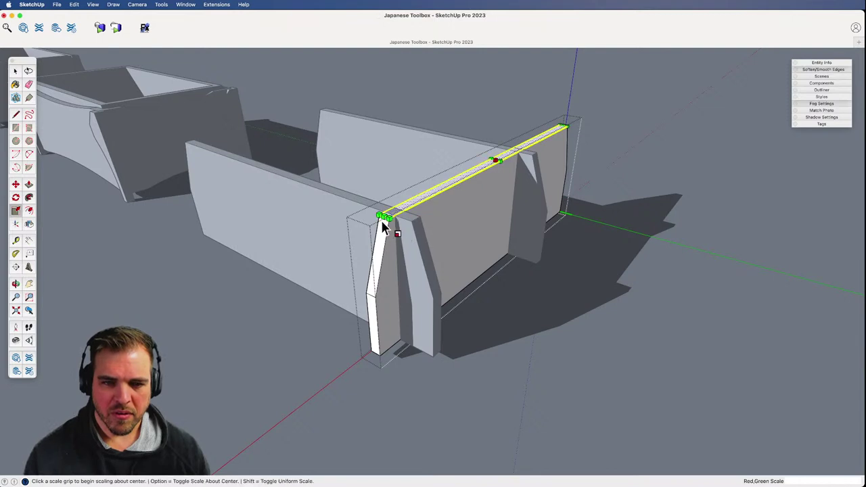
click(387, 215)
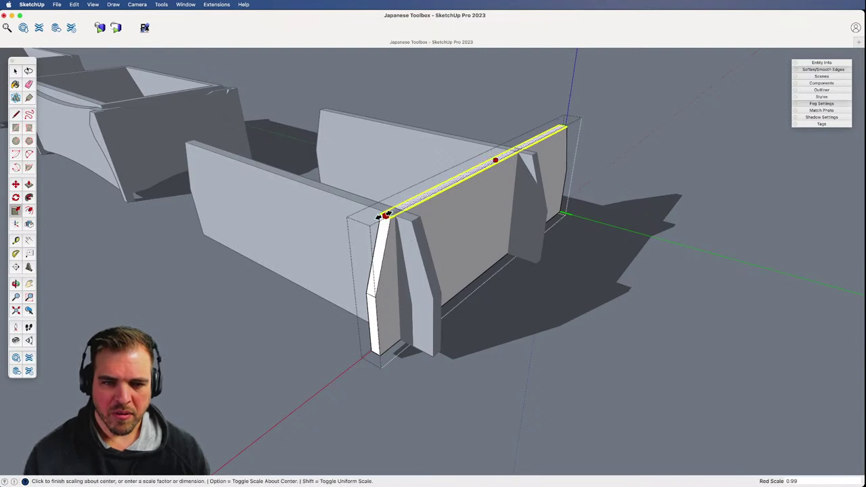
click(376, 295)
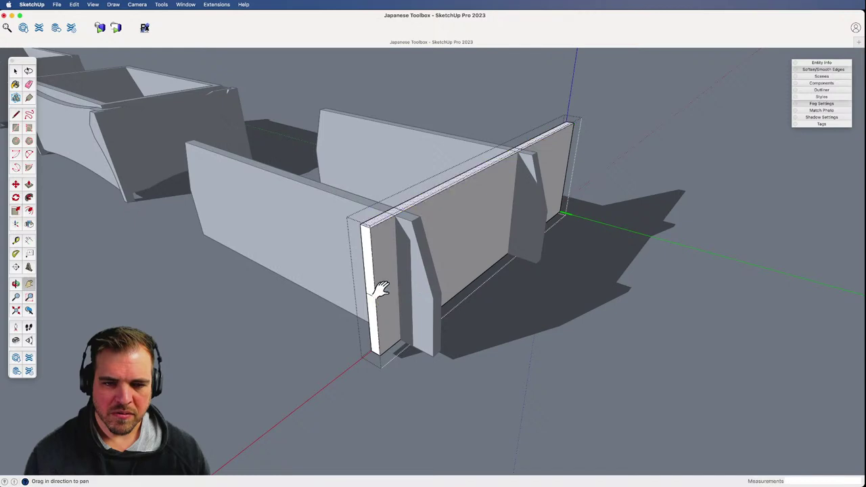
key(e)
mouse_move(379, 295)
middle_down()
mouse_move(402, 280)
mouse_move(458, 408)
middle_up()
key(space)
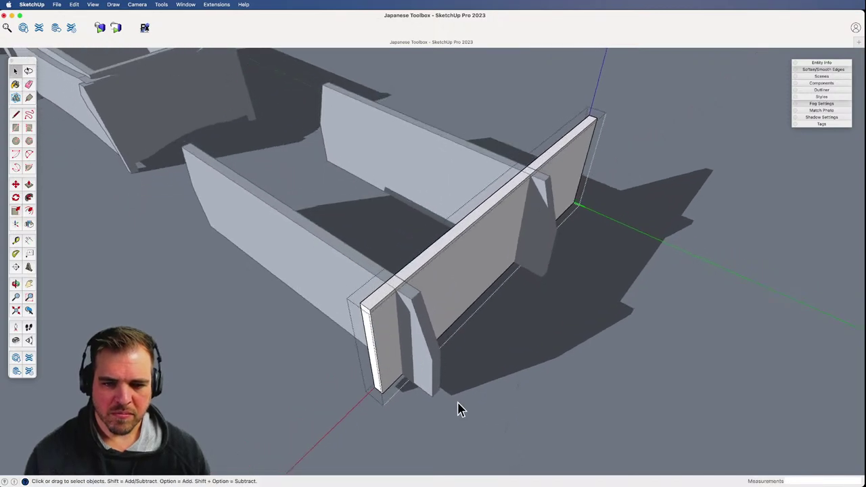
- Push the perpendicular wall's protruding end back about 1 13/16" to the inner face of the front side wall
click(382, 347)
key(p)
key(space)
double_click(377, 328)
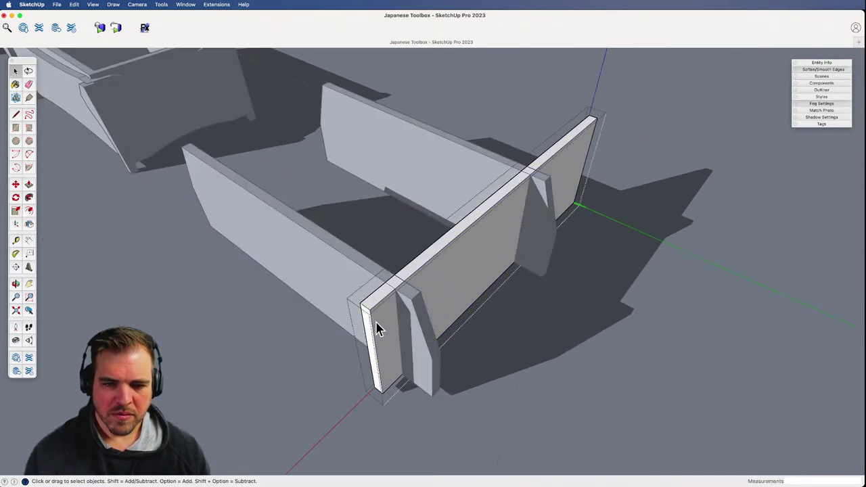
key(p)
click(367, 327)
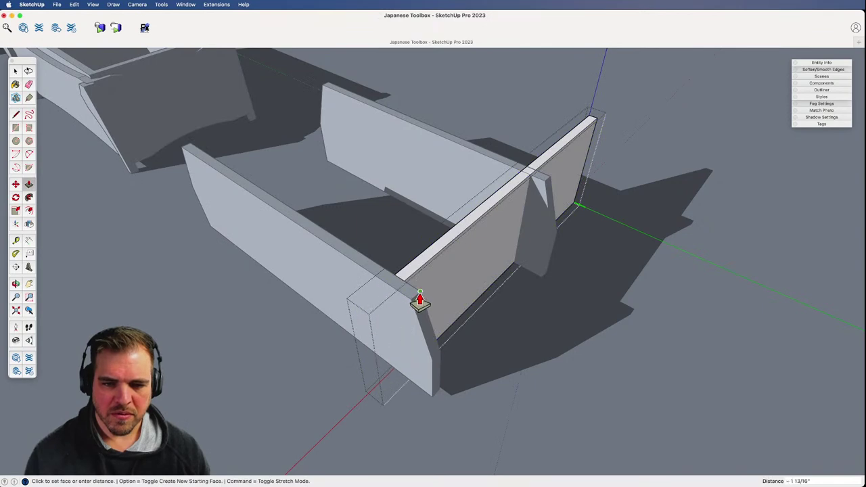
click(420, 301)
- Push the perpendicular wall's opposite end back to the inner face of the other side wall and finish editing
mouse_move(420, 301)
middle_down()
mouse_move(460, 316)
mouse_move(151, 277)
mouse_move(518, 291)
mouse_move(325, 323)
mouse_move(186, 290)
middle_up()
scroll(348, 254, up, 3)
key(e)
click(291, 290)
shift+middle_drag(298, 288, 464, 369)
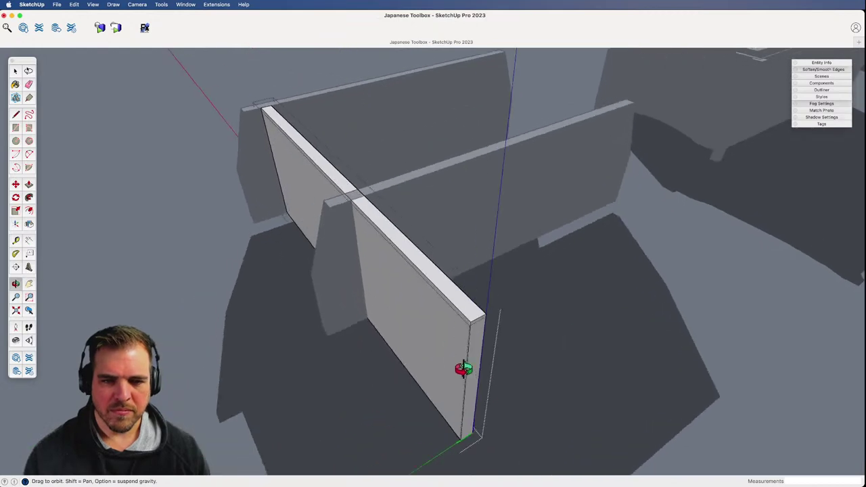
key(p)
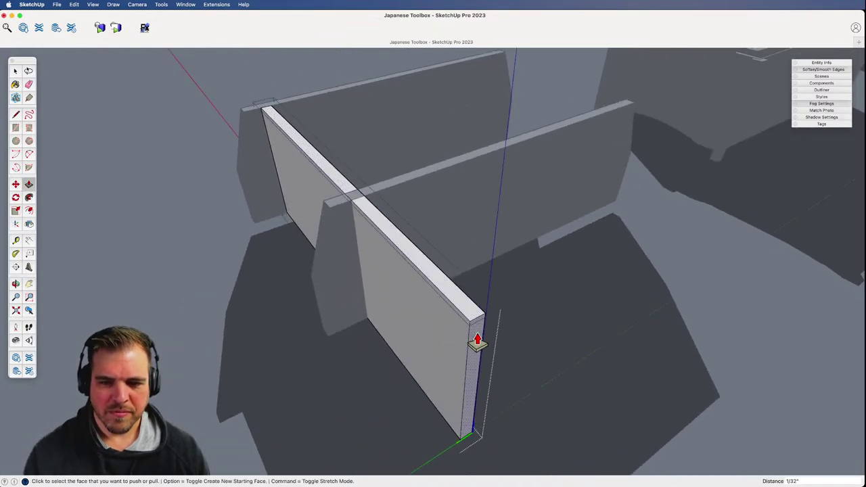
click(477, 331)
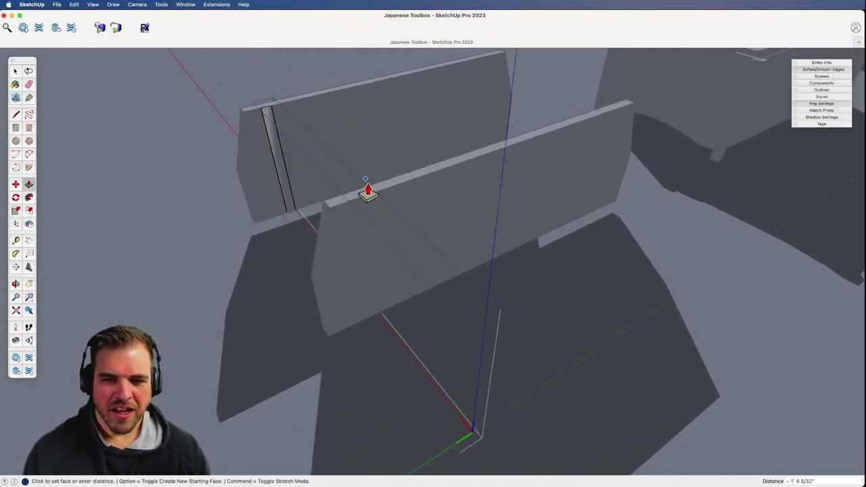
click(367, 192)
key(space)
- Move the trimmed end wall outward along the side walls to their top end corner
middle_drag(247, 276, 706, 263)
click(551, 259)
middle_drag(550, 259, 528, 302)
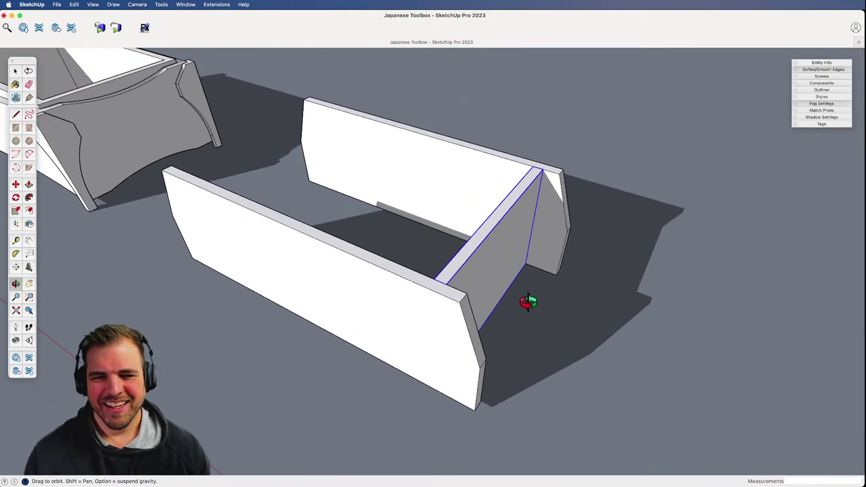
middle_drag(514, 248, 440, 257)
key(m)
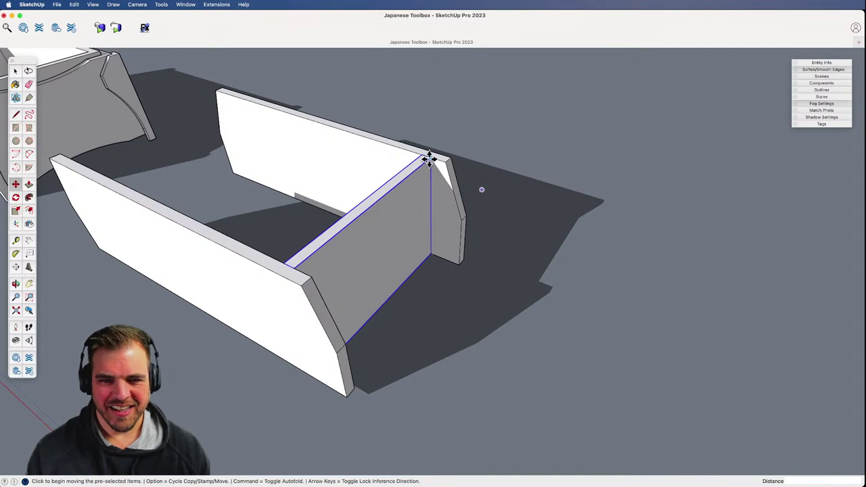
click(430, 160)
click(446, 161)
- Move the end wall .25 back inward from the side walls' top end corner
key(z)
drag(452, 197, 460, 346)
key(o)
key(m)
click(458, 190)
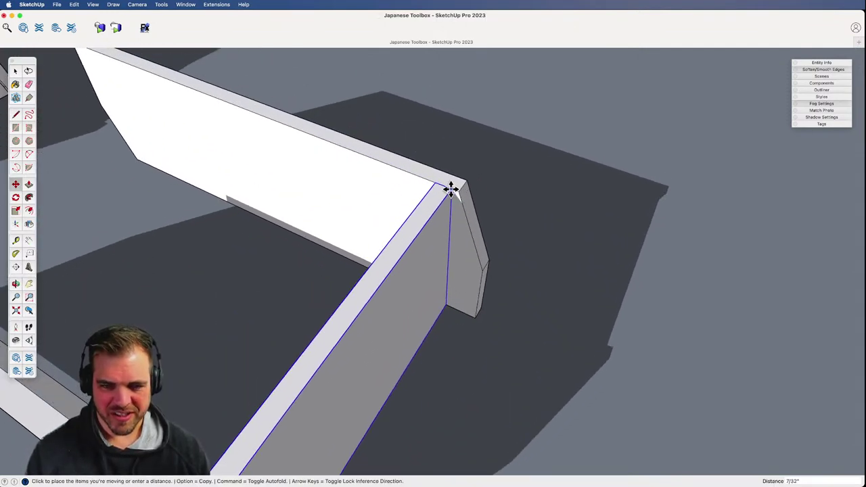
text(25)
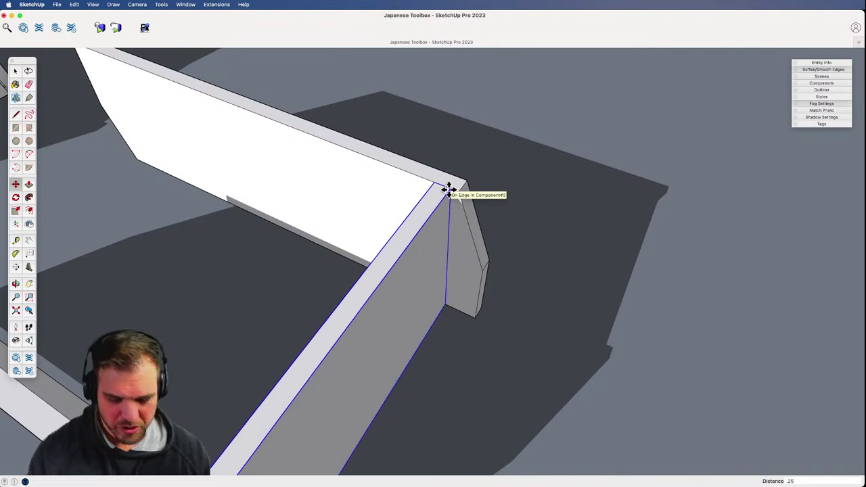
key(Return)
key(space)
click(530, 309)
- Create a flipped copy of the end wall at the opposite end of the side walls, using the green plane
key(z)
drag(451, 259, 419, 344)
key(h)
drag(420, 343, 436, 368)
middle_drag(436, 368, 468, 310)
click(461, 325)
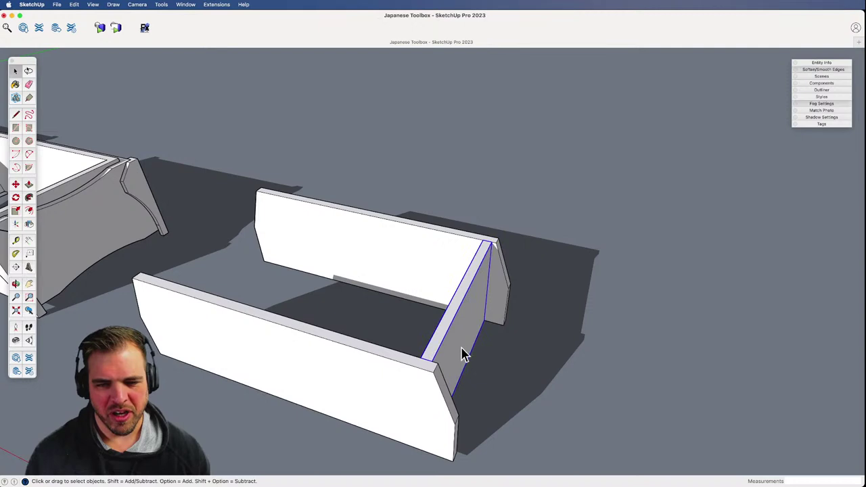
scroll(461, 348, down, 1)
shift+middle_drag(436, 376, 442, 345)
key(shift+f)
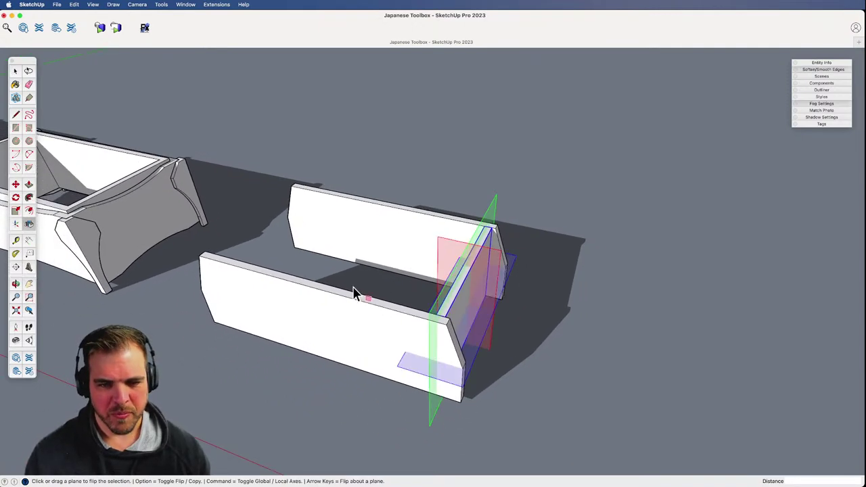
key(alt)
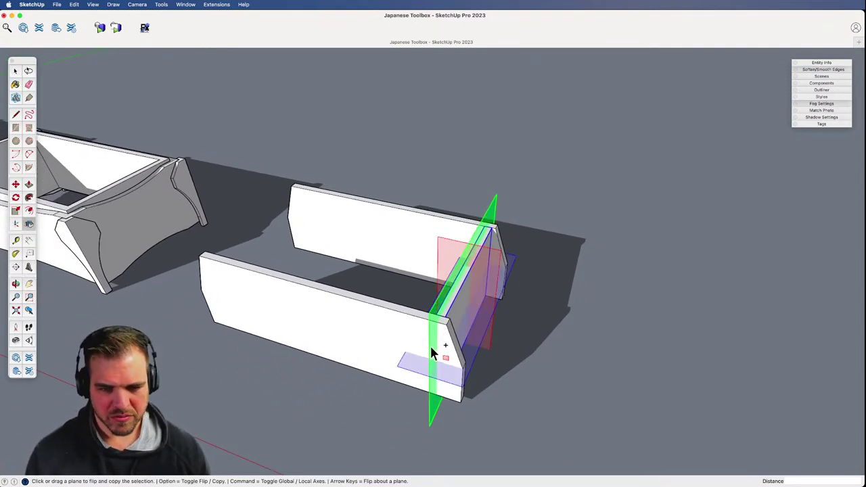
drag(431, 346, 312, 289)
middle_drag(393, 325, 308, 306)
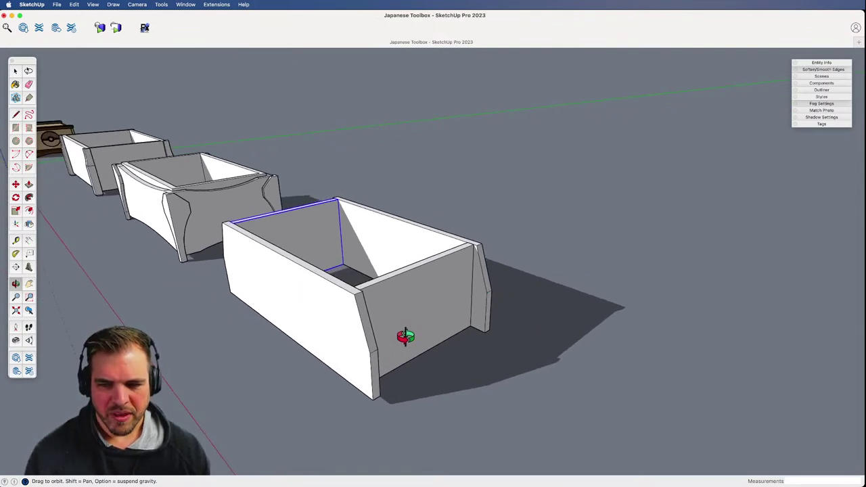
- Open a side wall for editing, draw a 6" line up its inner face along the end wall's outer face, and select the protruding strip
middle_drag(404, 339, 431, 392)
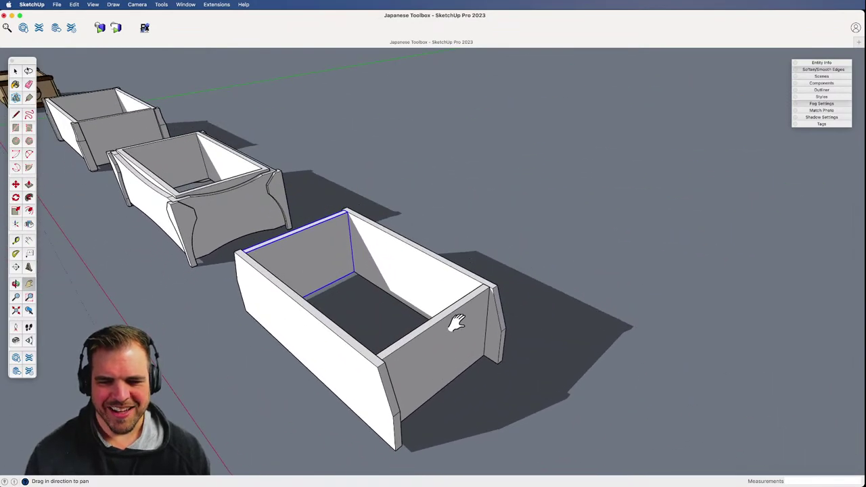
key(h)
middle_drag(460, 338, 410, 303)
key(space)
click(492, 282)
key(z)
drag(454, 313, 478, 230)
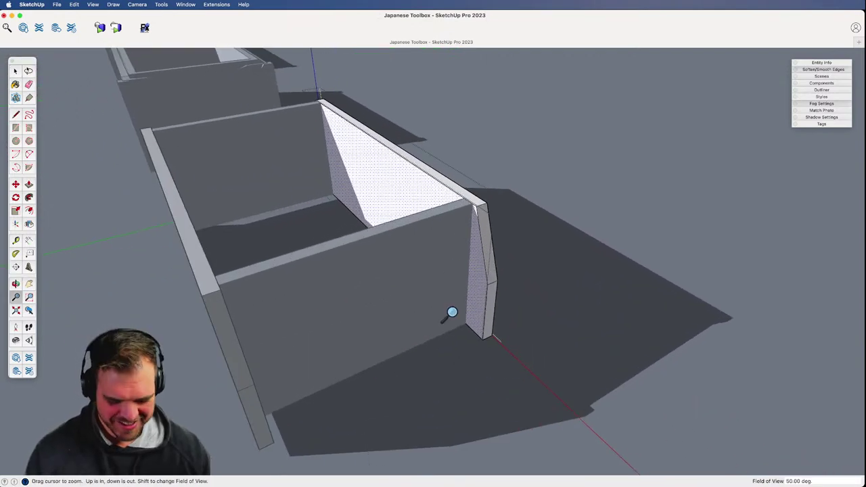
key(l)
click(465, 322)
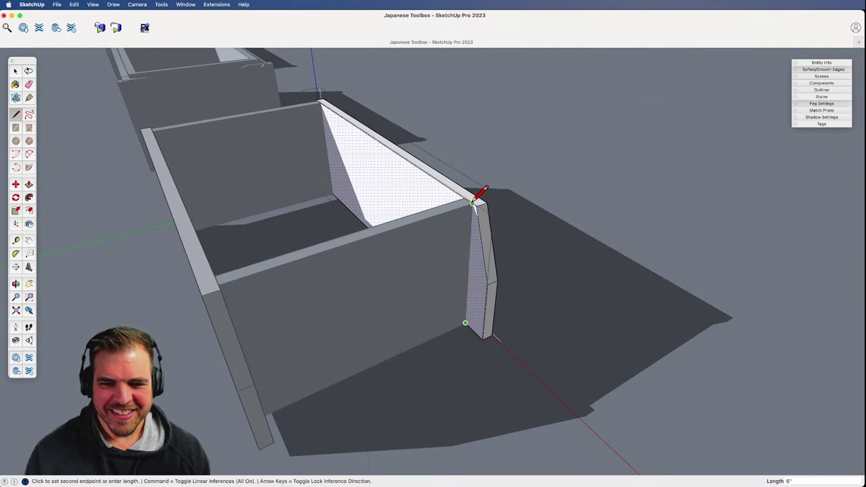
key(space)
click(478, 288)
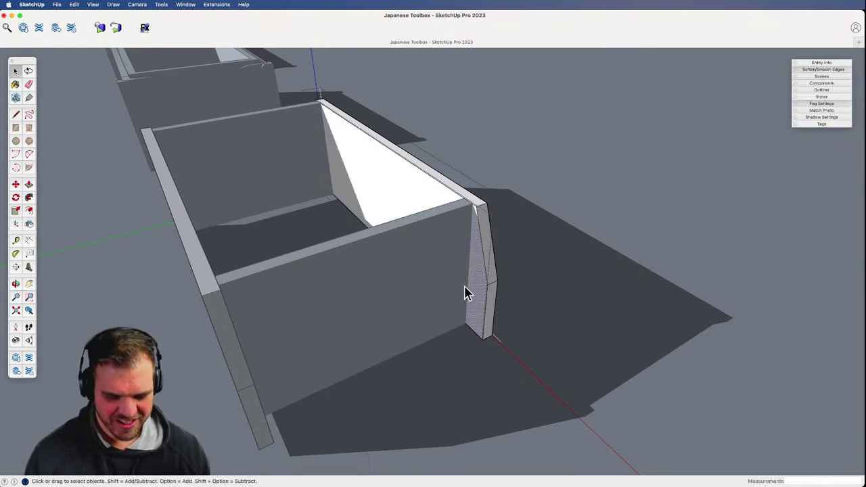
- Copy the side panel's angled end face inward along the box end and Push/Pull the copy into a thin rib
key(m)
click(465, 322)
key(alt)
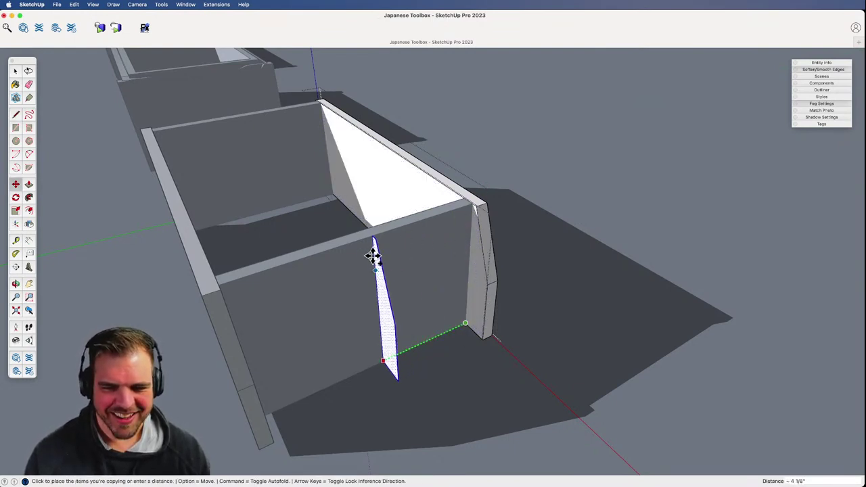
click(362, 241)
key(p)
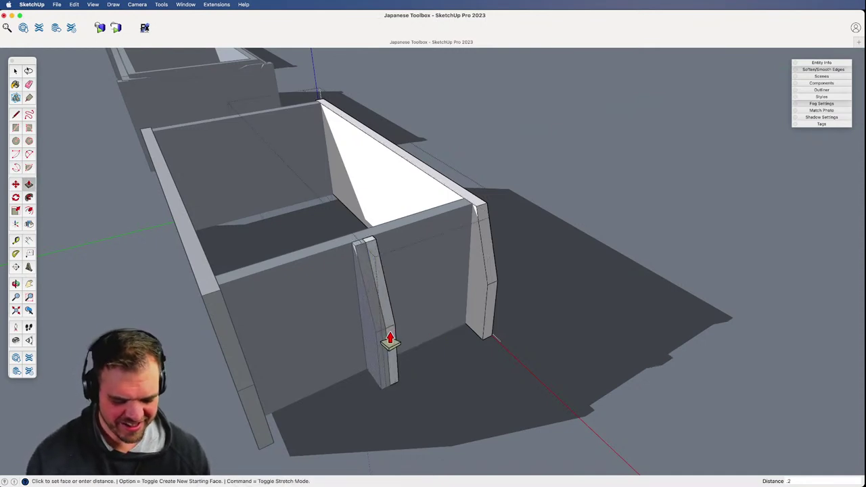
key(Return)
key(space)
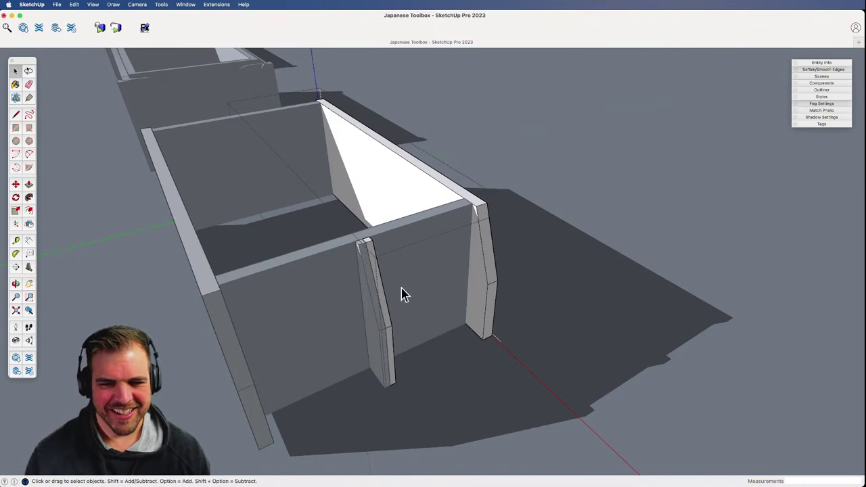
- Look over the row of three white toolbox variations beside the finished wooden box
key(o)
drag(657, 309, 460, 300)
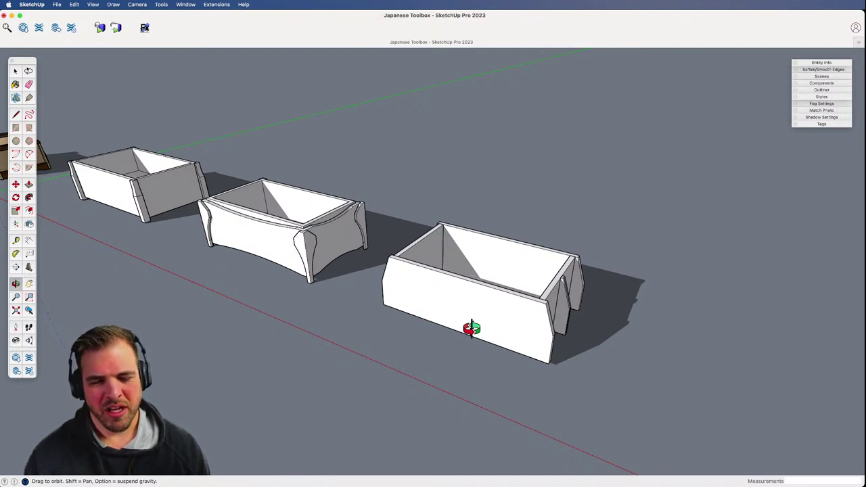
drag(555, 309, 558, 290)
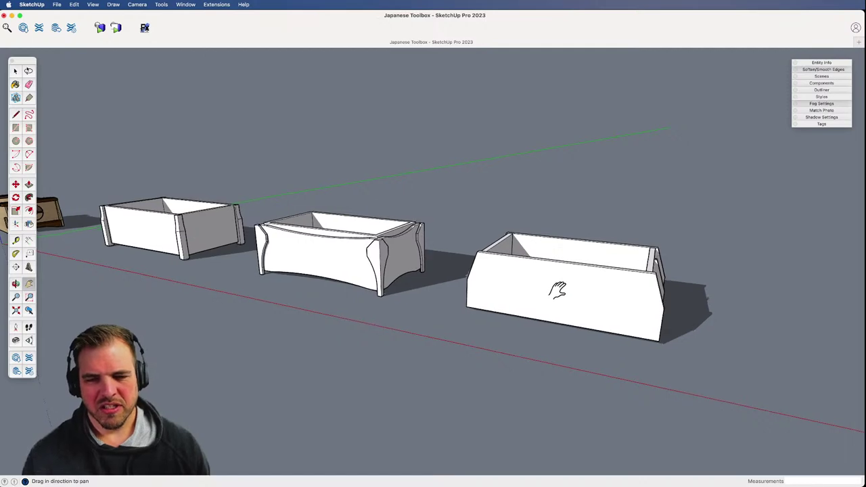
middle_drag(557, 290, 521, 329)
scroll(523, 328, down, 1)
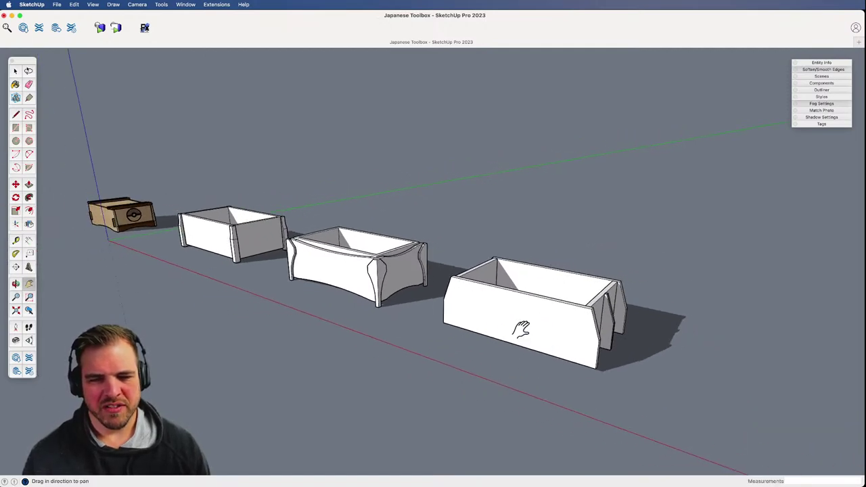
drag(521, 329, 603, 354)
key(space)
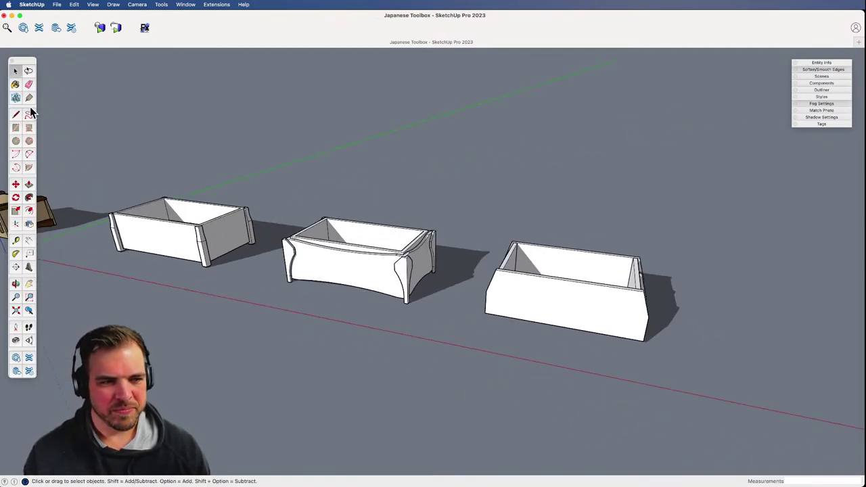
click(30, 267)
drag(509, 153, 434, 149)
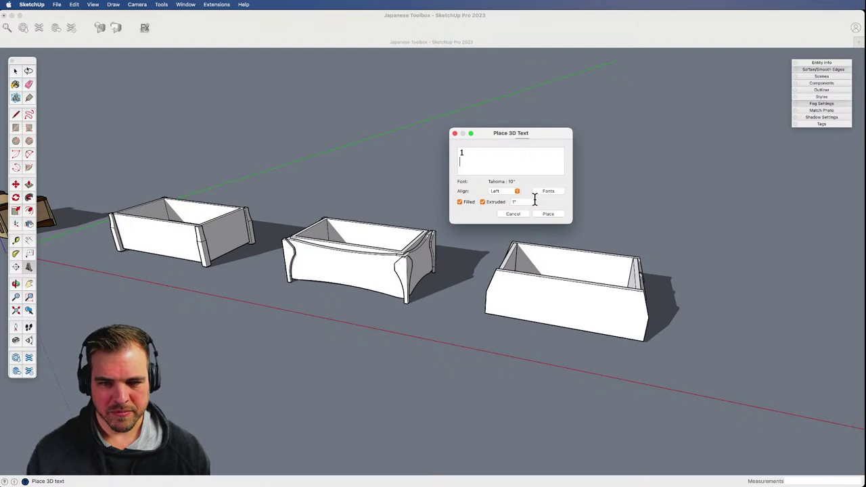
text(1)
key(Return)
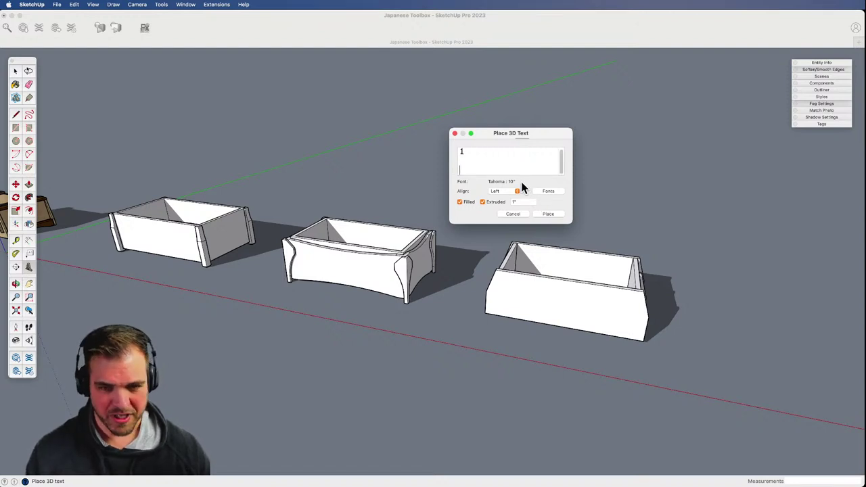
text(2)
key(Return)
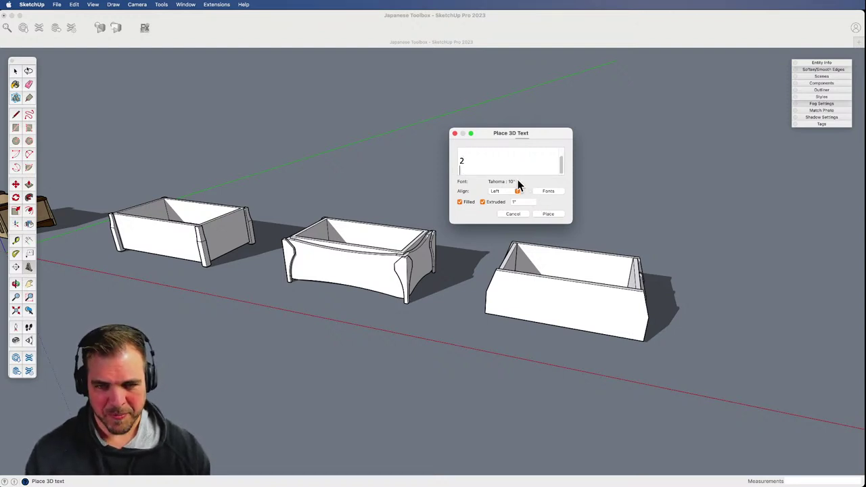
click(548, 214)
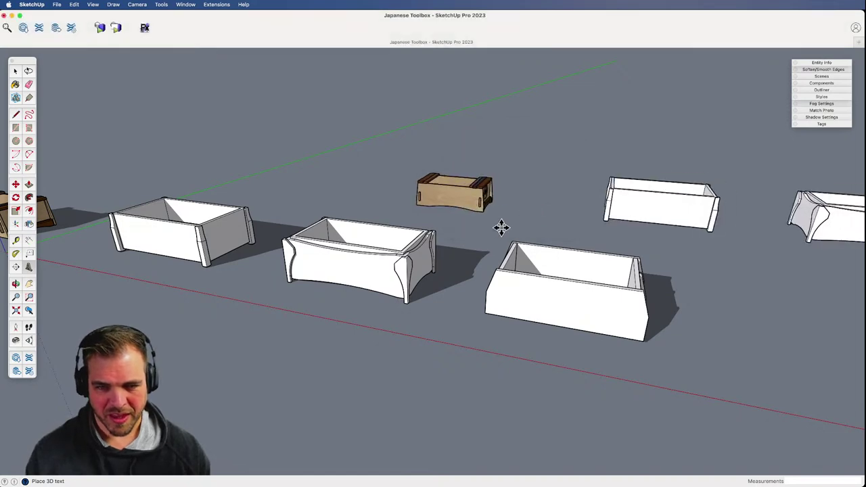
key(space)
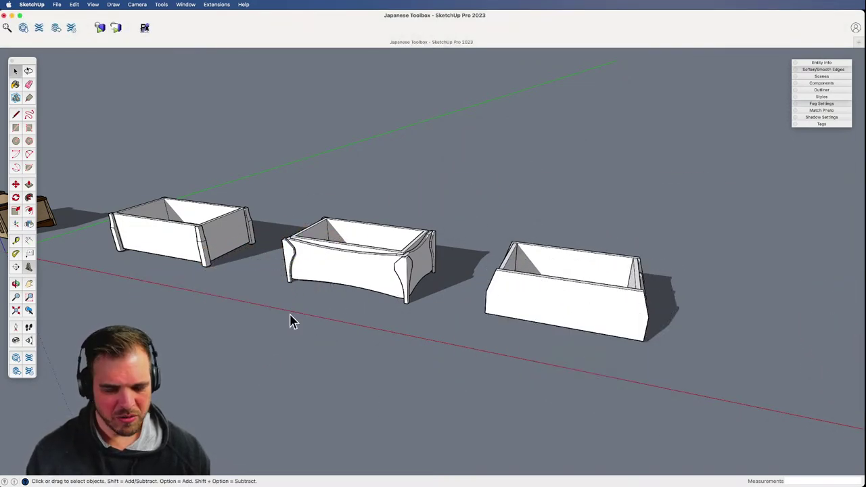
- Create 3D text reading "A. B. C." and place it flat on the ground in front of the white boxes
mouse_move(292, 328)
middle_down()
mouse_move(352, 304)
mouse_move(395, 319)
mouse_move(287, 324)
middle_up()
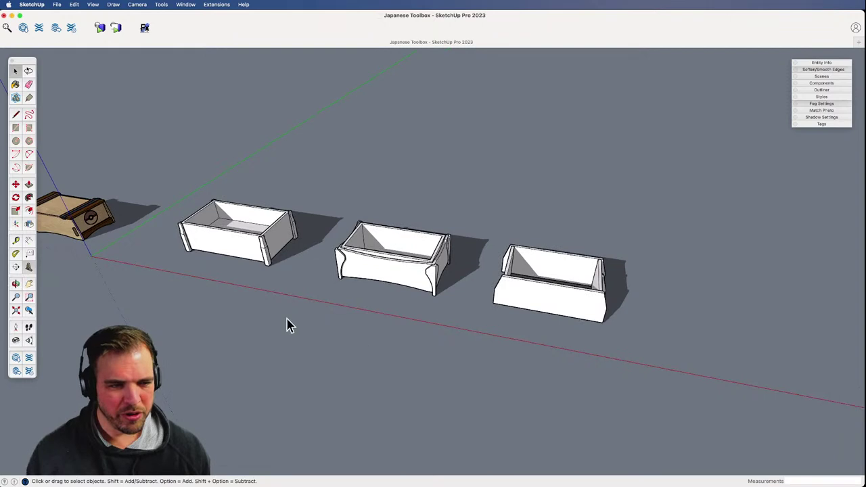
click(29, 268)
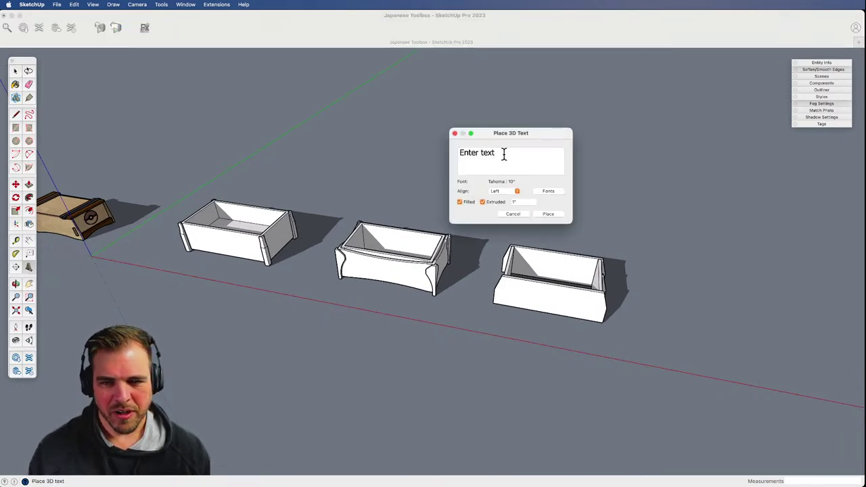
drag(503, 155, 440, 162)
text(1)
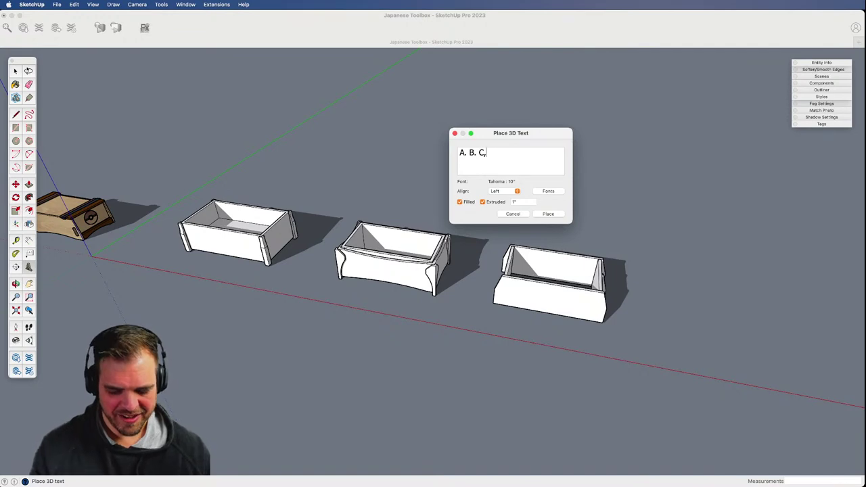
click(549, 215)
click(214, 325)
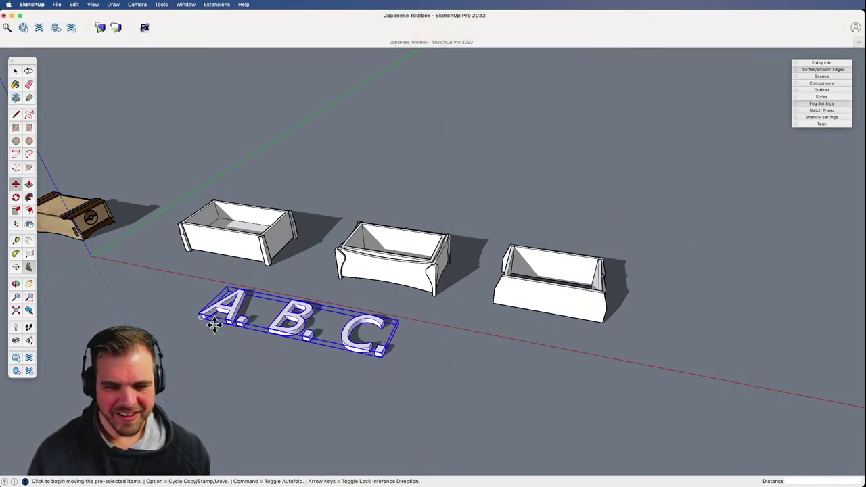
- Open the 3D text for editing and move the letter C with its period in front of the third white box
key(space)
double_click(301, 330)
click(347, 317)
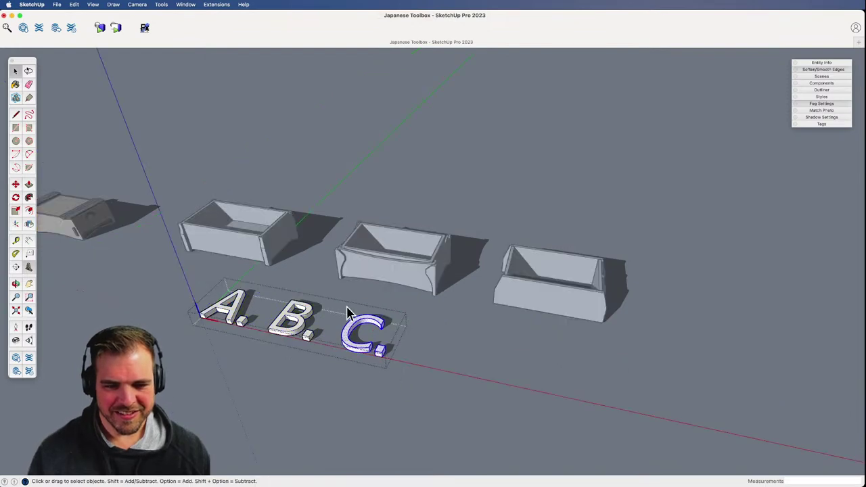
key(m)
click(450, 372)
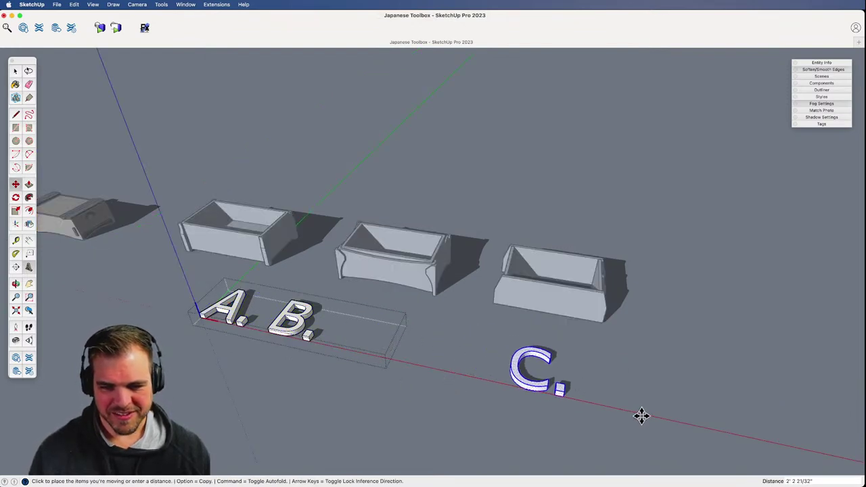
click(643, 414)
key(space)
- Move the letter B with its period in front of the middle white box
click(304, 329)
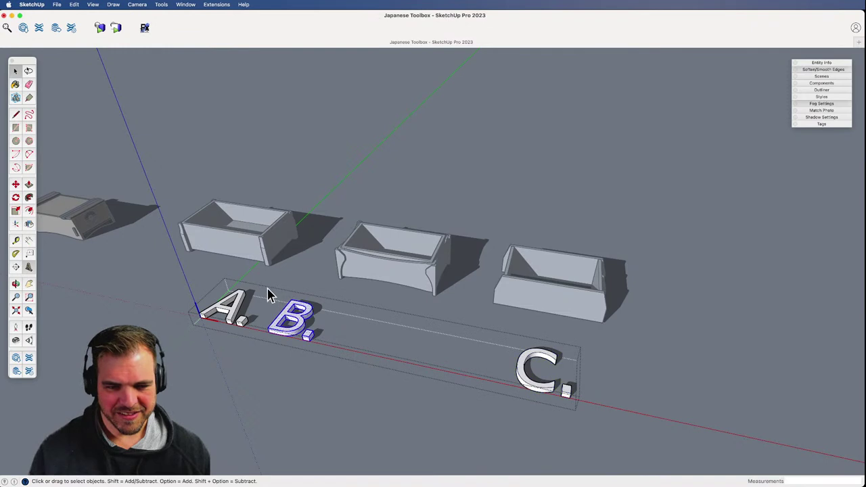
key(m)
click(352, 353)
click(420, 358)
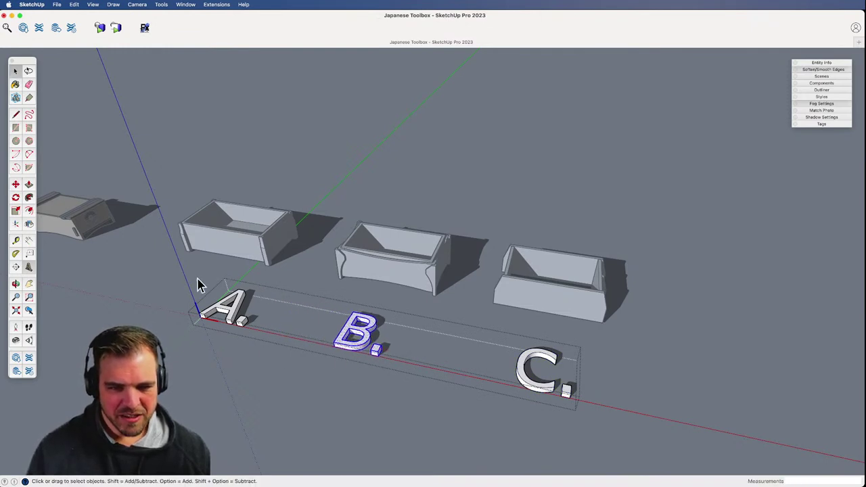
- Shift the letter A with its period into place in front of the first white box
click(196, 328)
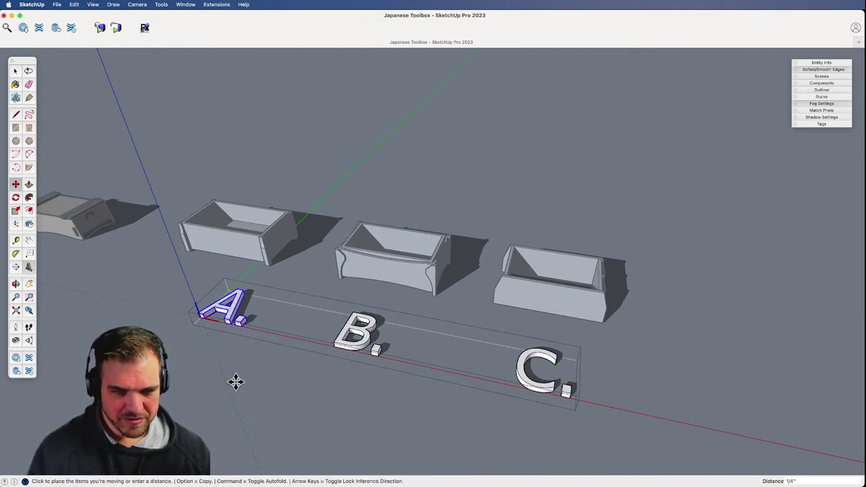
click(193, 370)
key(h)
middle_drag(361, 332, 447, 301)
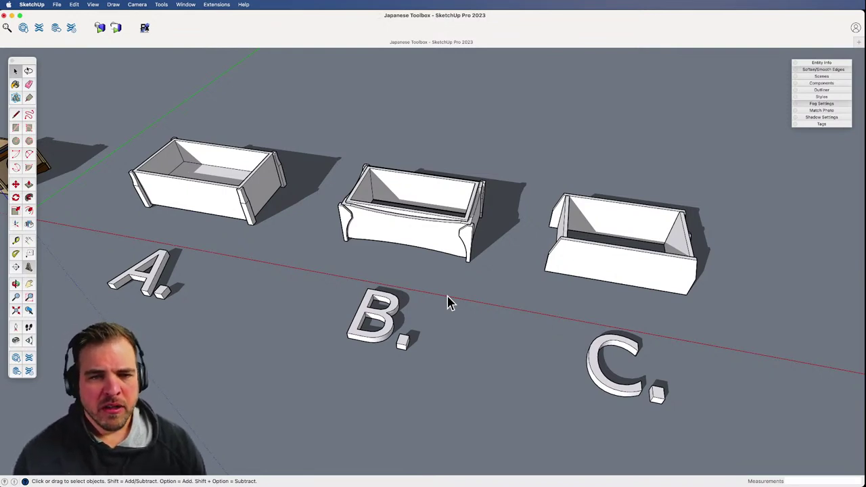
middle_drag(473, 327, 461, 304)
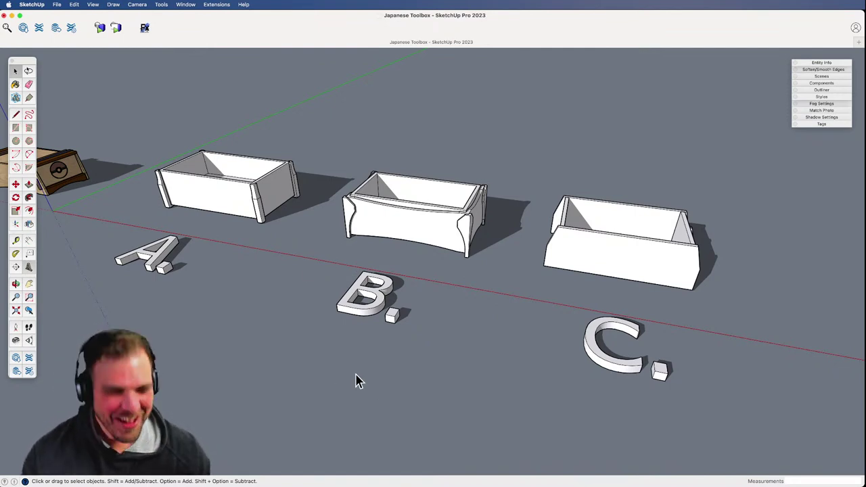
click(57, 4)
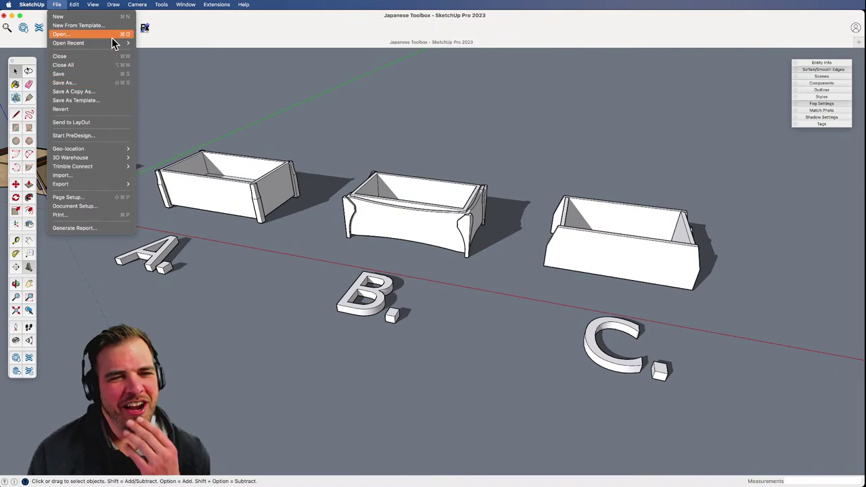
mouse_move(118, 42)
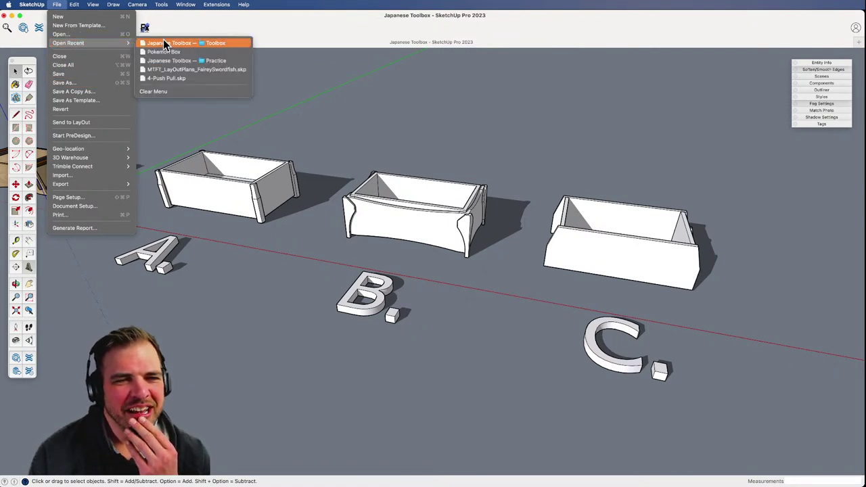
click(310, 109)
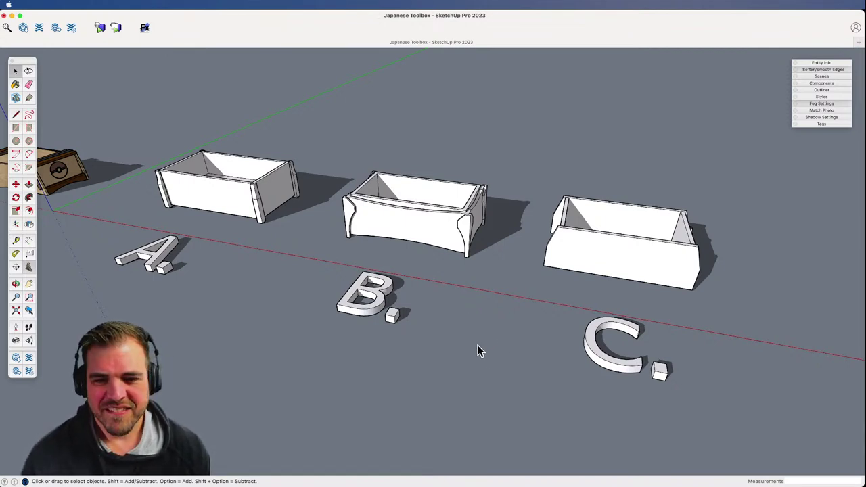
key(super+Tab)
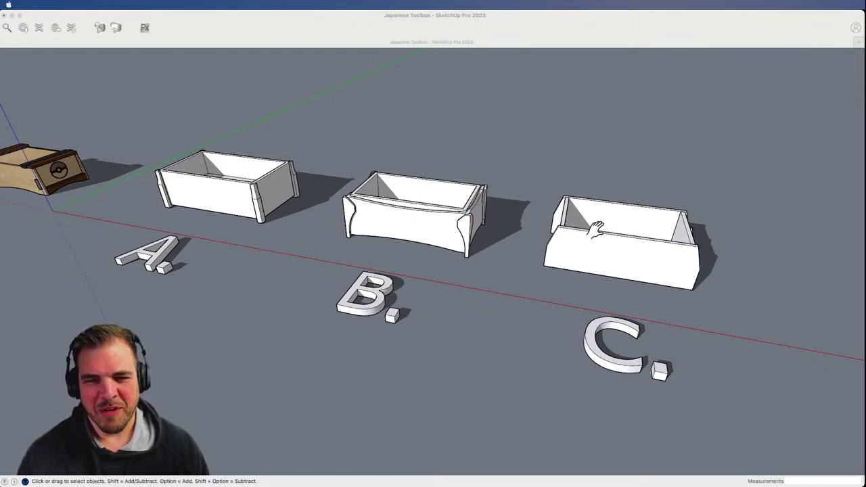
key(o)
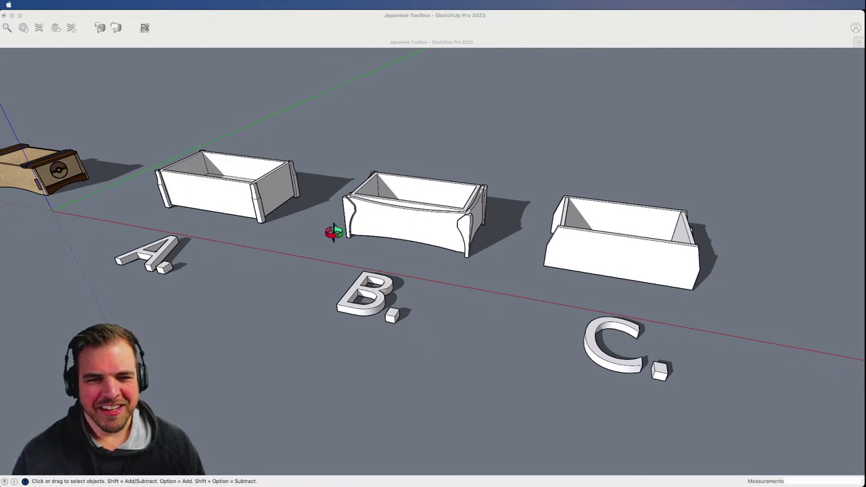
key(h)
key(o)
key(h)
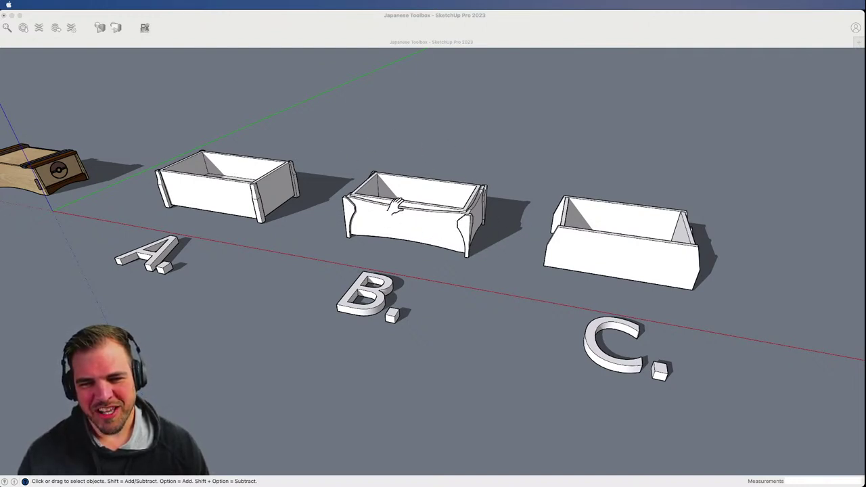
key(o)
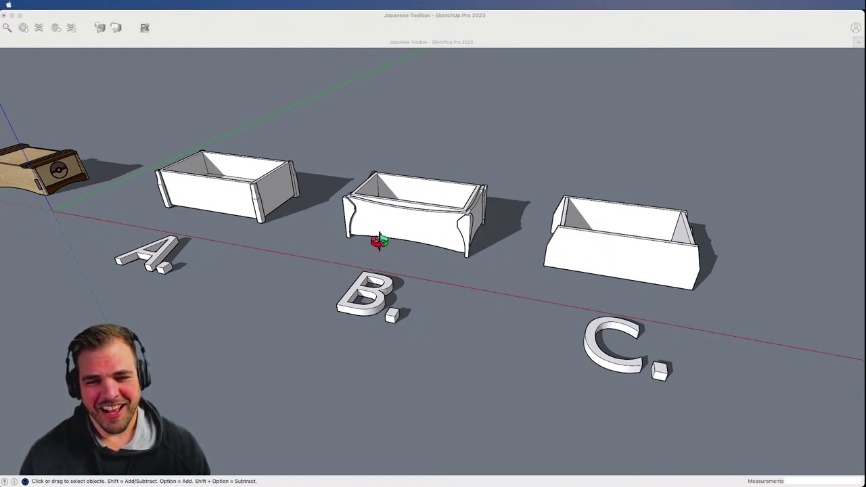
key(z)
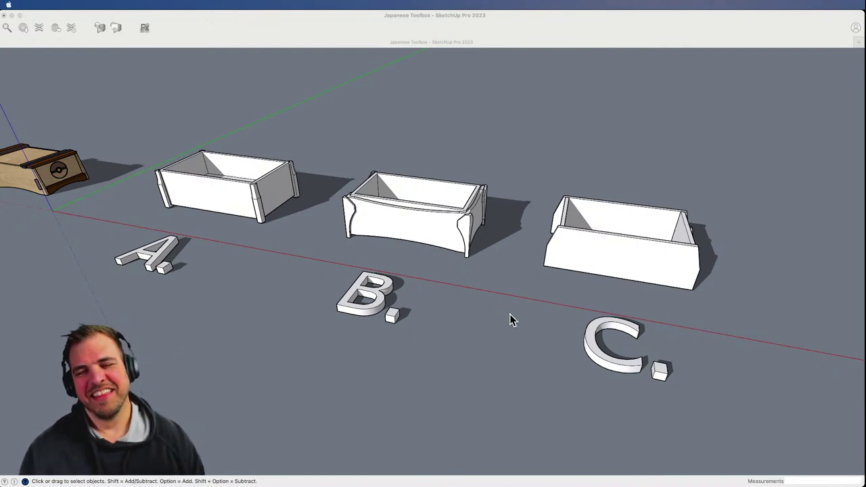
click(532, 316)
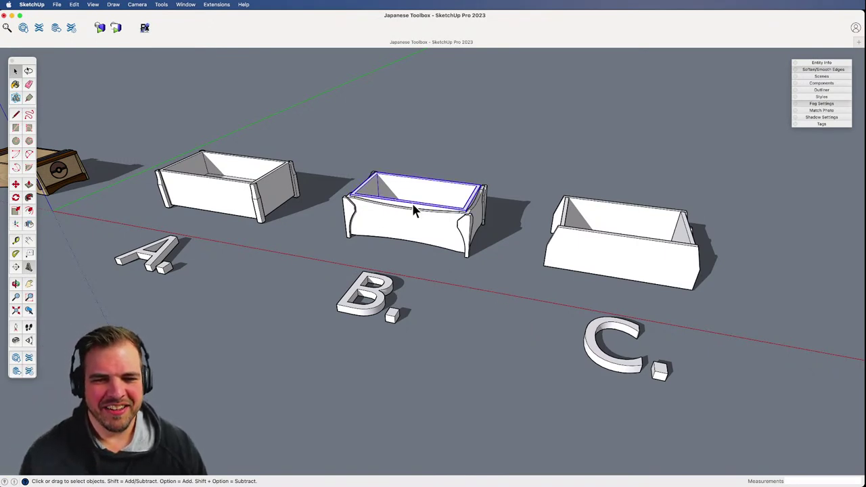
middle_drag(414, 209, 455, 280)
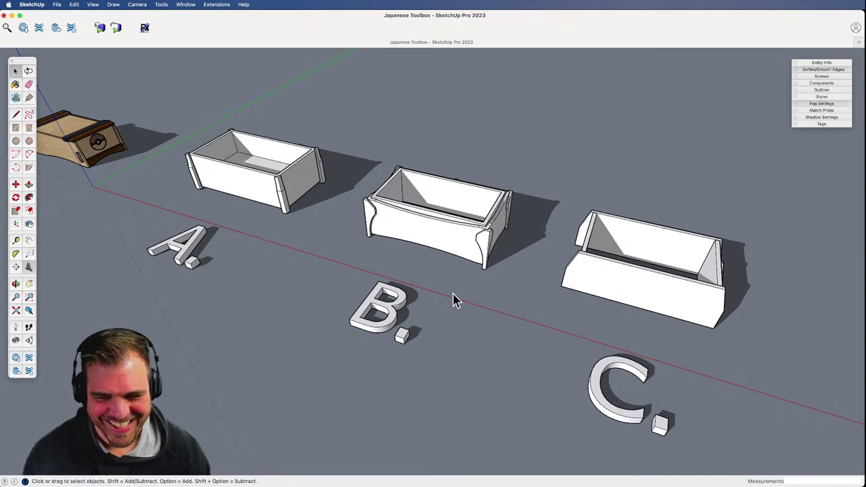
click(57, 5)
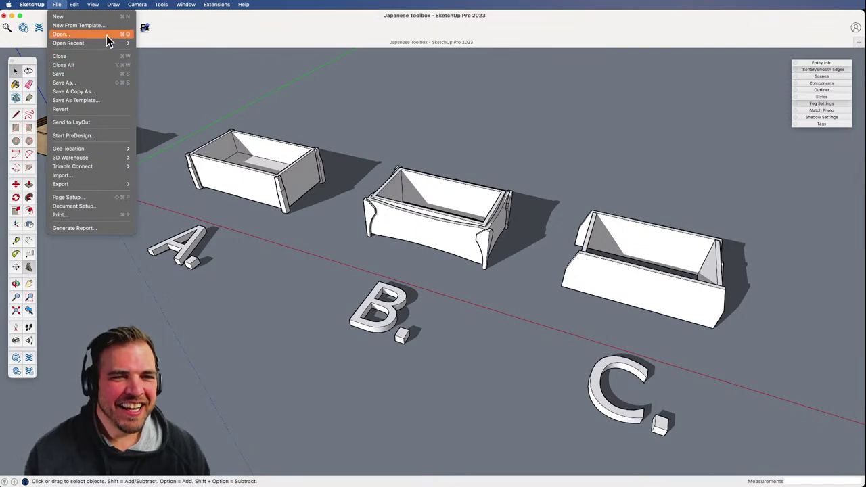
mouse_move(114, 45)
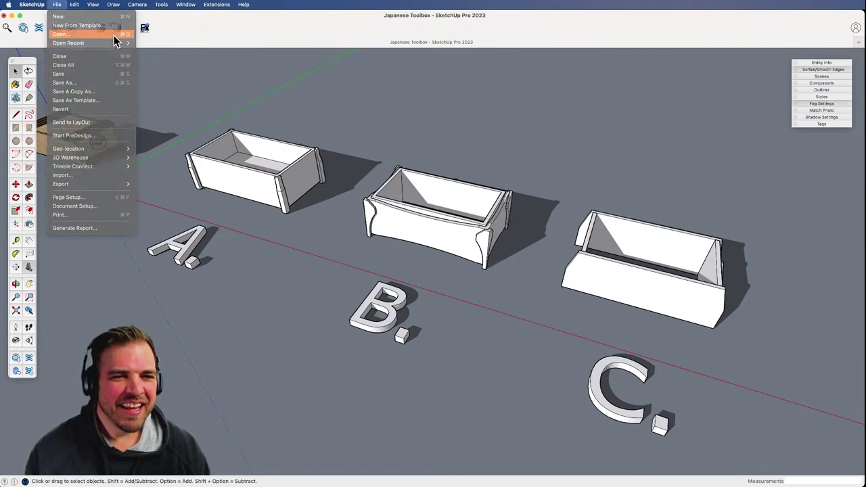
click(115, 33)
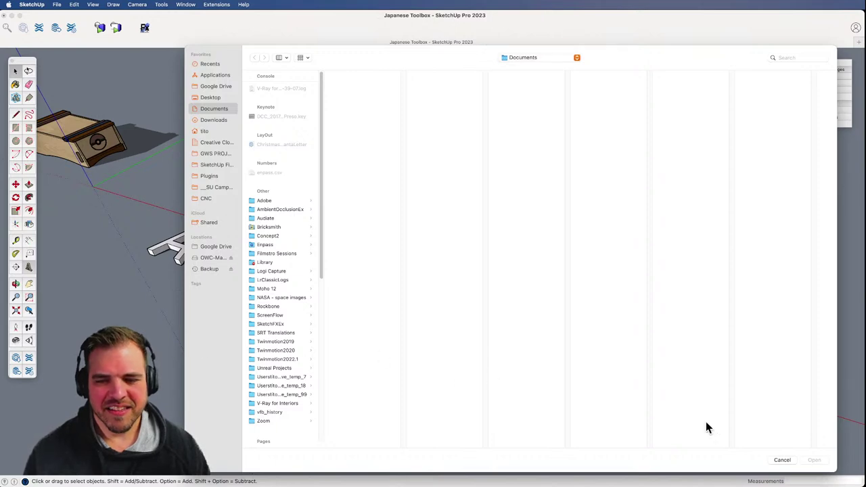
click(782, 460)
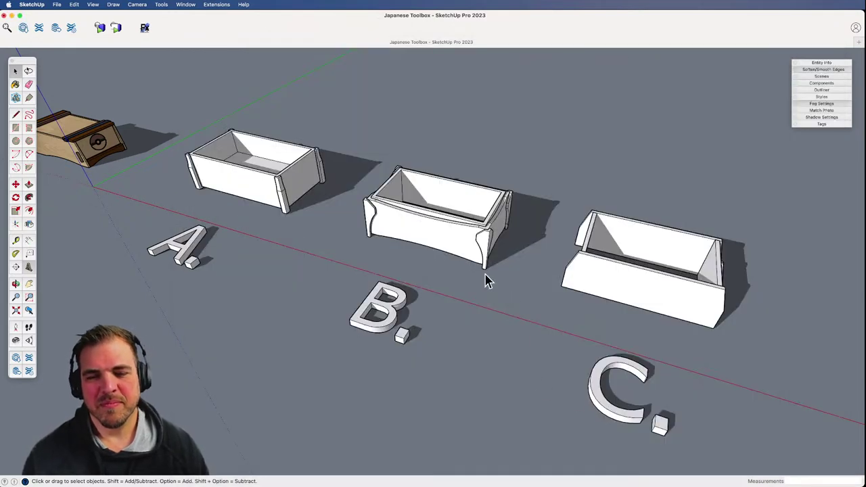
- Erase the A. B. C. 3D text labels from the ground in front of the white boxes
scroll(471, 283, down, 10)
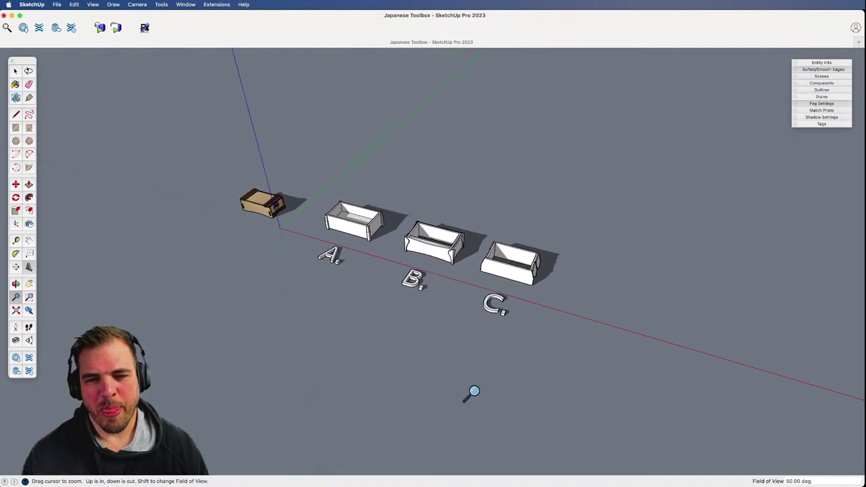
drag(493, 249, 482, 226)
key(e)
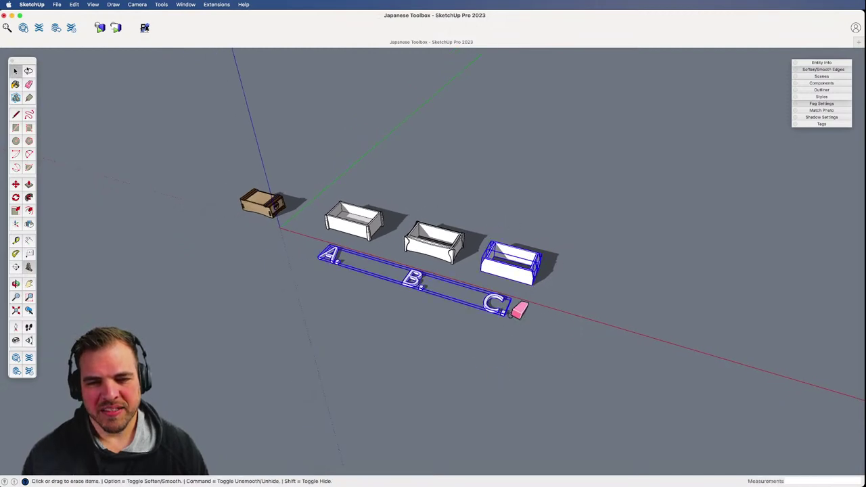
click(509, 311)
- Move the third white box about 9' 7" across the origin, placing it next to the wooden toolbox
key(space)
click(517, 277)
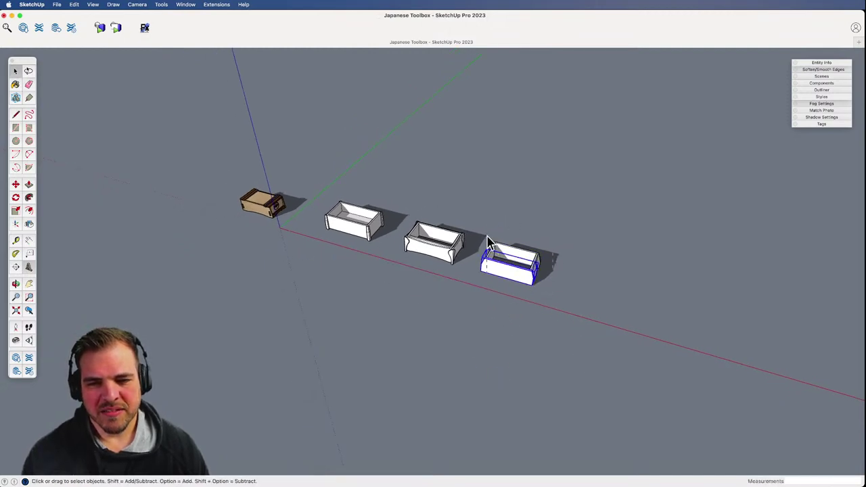
key(m)
click(524, 336)
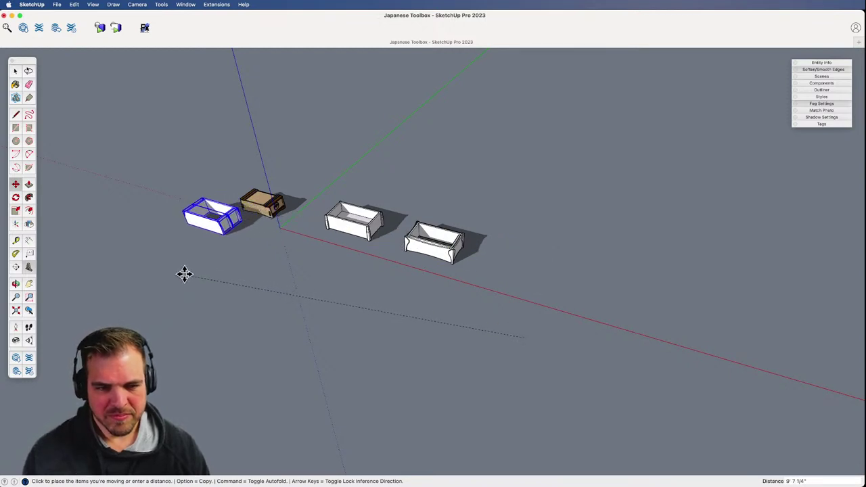
click(181, 274)
- Move the first white box across the origin, in front of the white box beside the wooden toolbox
key(space)
click(350, 211)
key(m)
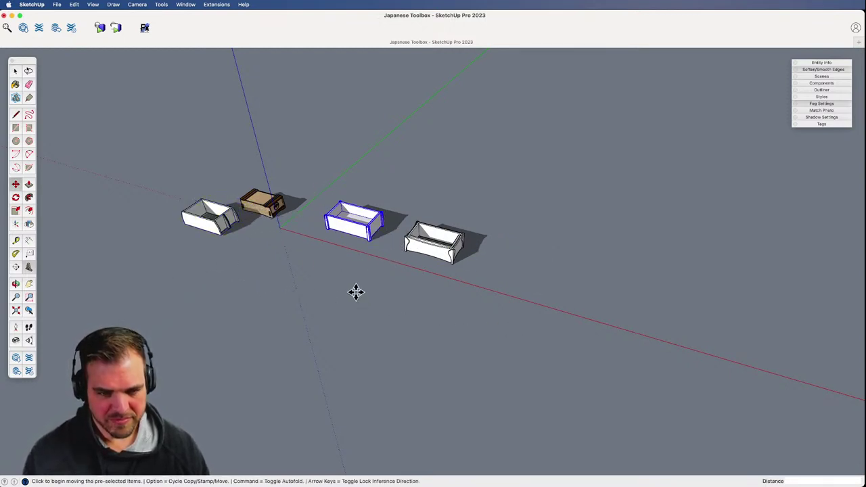
click(356, 293)
click(140, 315)
key(space)
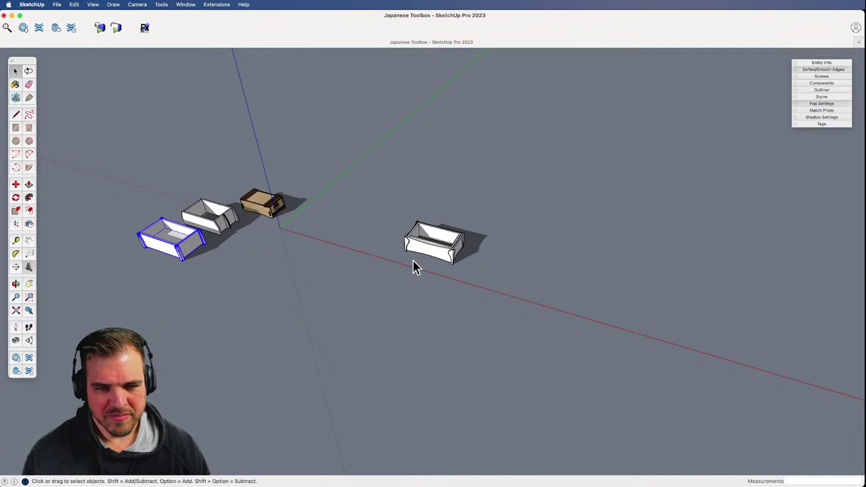
- Examine the remaining curved-side box up close from several angles, including its side panels and corner posts
click(426, 291)
key(z)
drag(457, 310, 455, 125)
drag(474, 288, 477, 169)
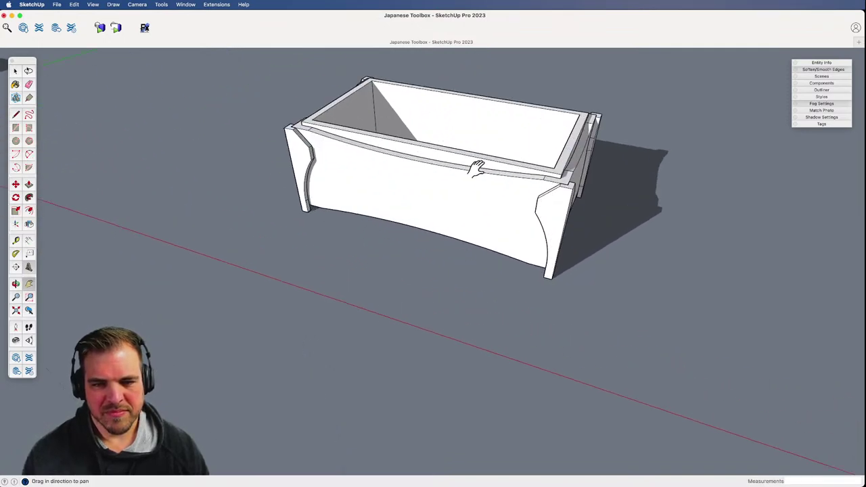
shift+middle_drag(478, 169, 443, 266)
middle_drag(443, 266, 444, 211)
drag(444, 212, 448, 208)
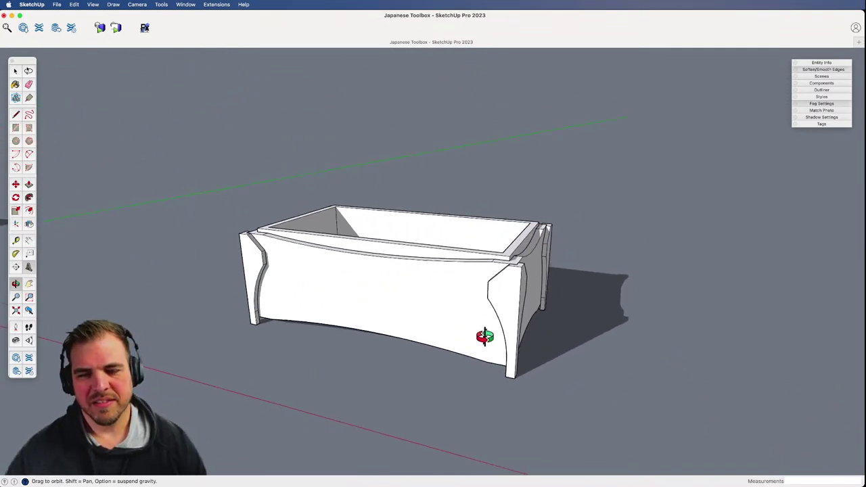
drag(469, 322, 410, 373)
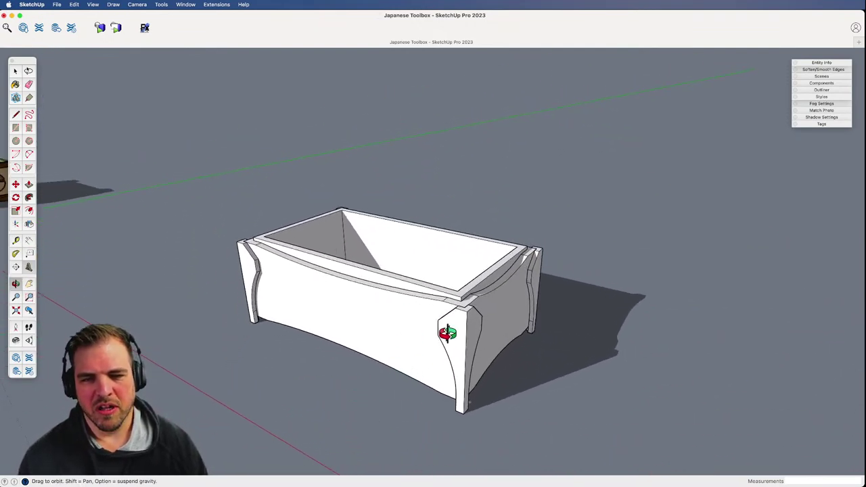
shift+drag(462, 343, 488, 289)
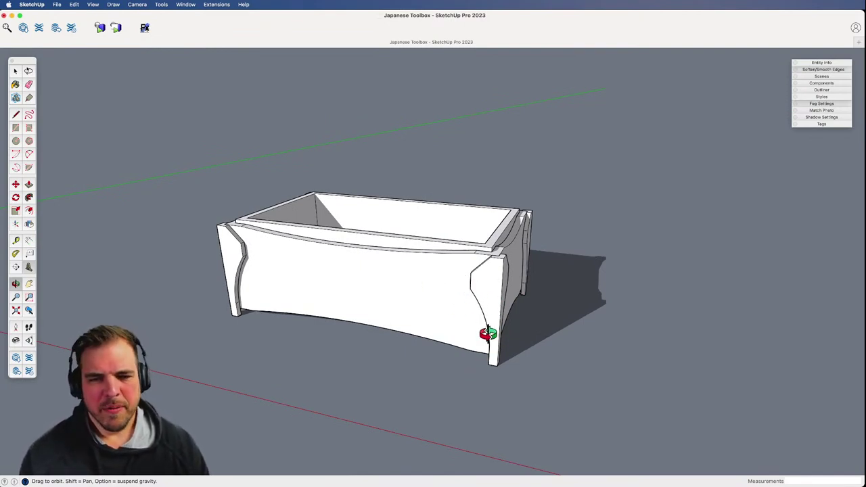
drag(429, 294, 400, 371)
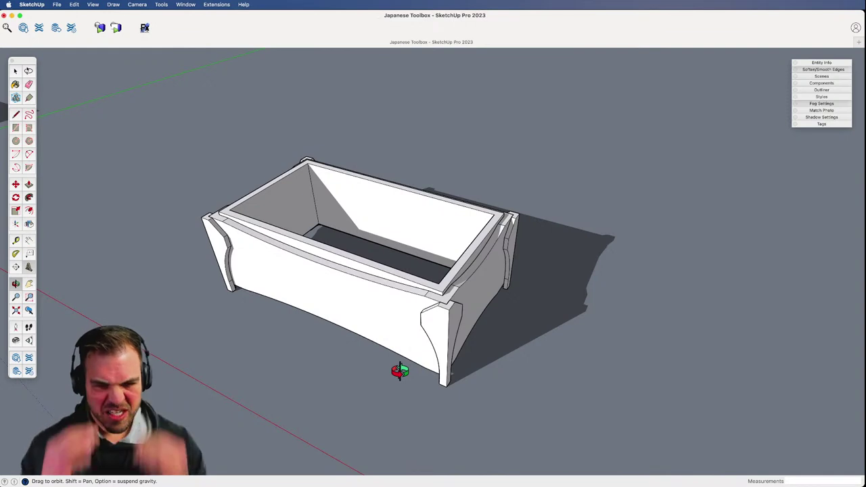
key(space)
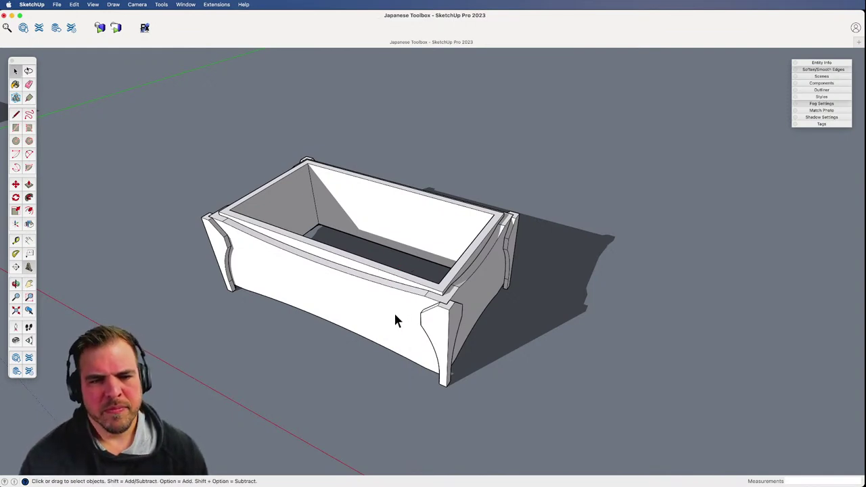
- Copy the box's curved outer side-panel frame about 2' along the red axis, clear of the original
click(487, 304)
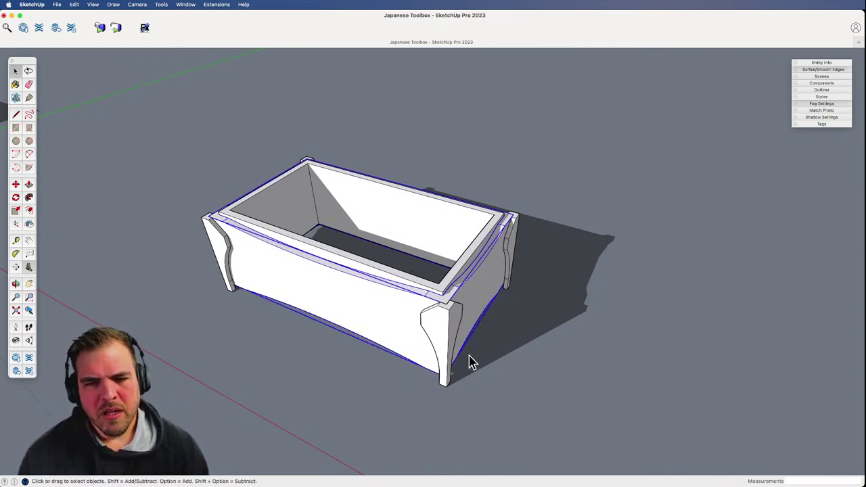
scroll(446, 363, up, 3)
middle_drag(447, 363, 433, 330)
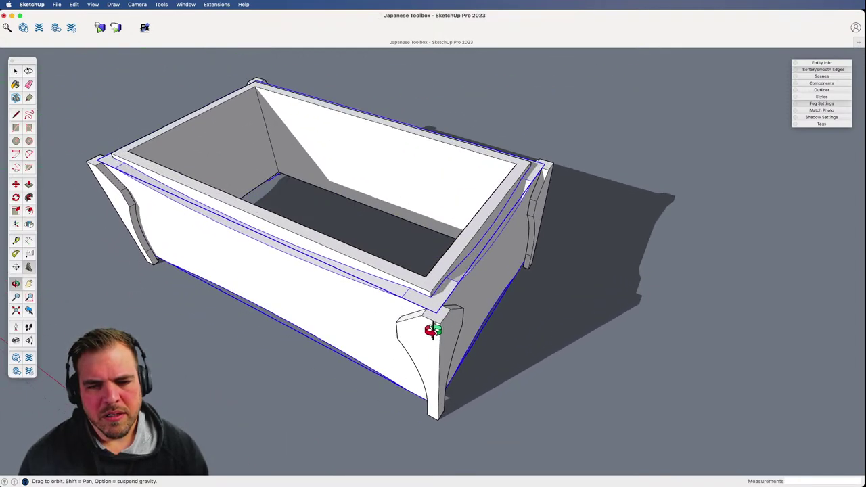
scroll(400, 400, down, 5)
middle_drag(400, 400, 437, 302)
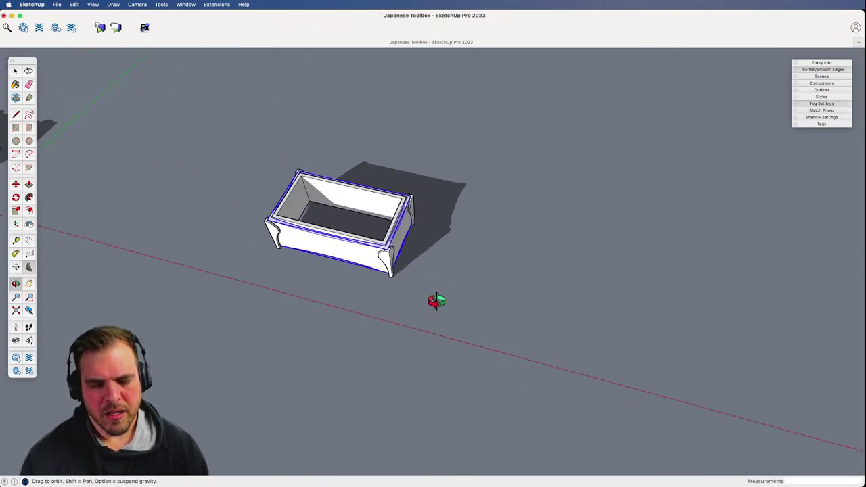
key(m)
click(408, 284)
key(alt)
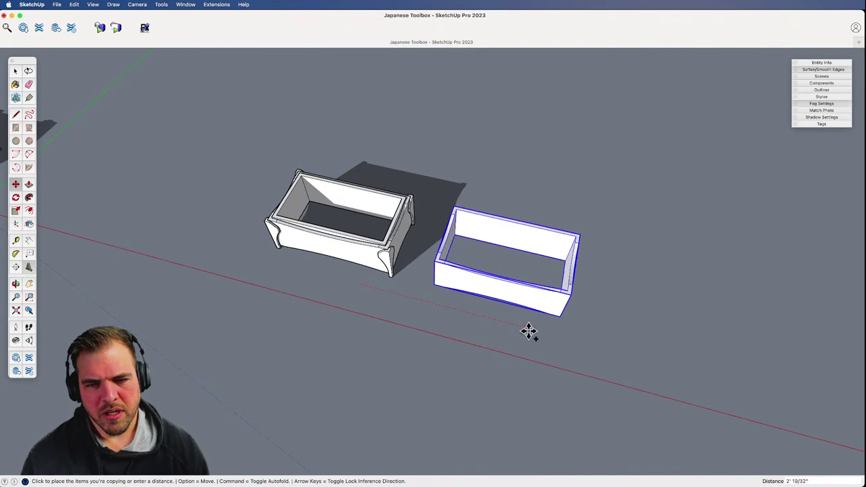
click(530, 329)
- Open the copied frame for editing and draw diagonal mitre lines about 23/32" long across the top corners of the front panel
scroll(544, 311, up, 1)
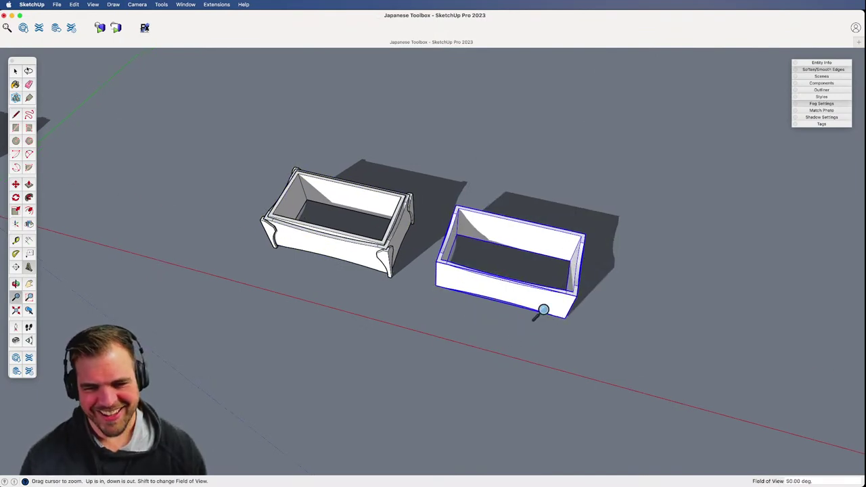
middle_drag(544, 310, 475, 276)
key(space)
double_click(520, 291)
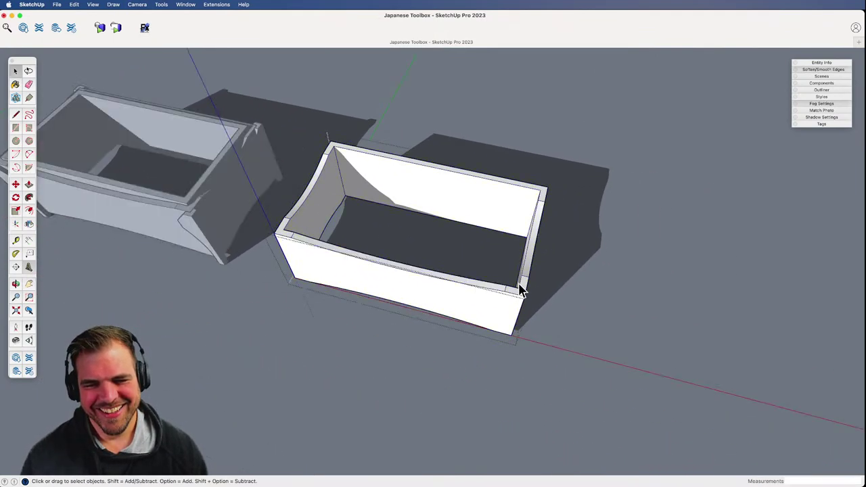
middle_drag(484, 359, 440, 358)
scroll(457, 288, up, 3)
key(l)
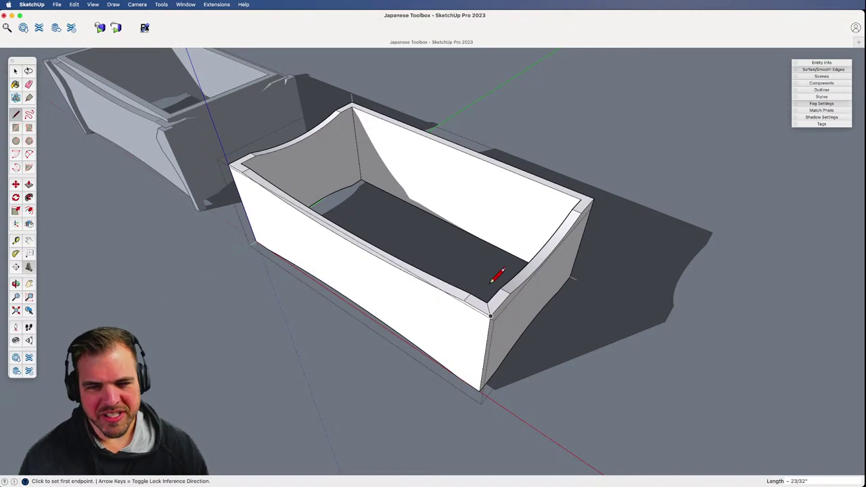
click(243, 158)
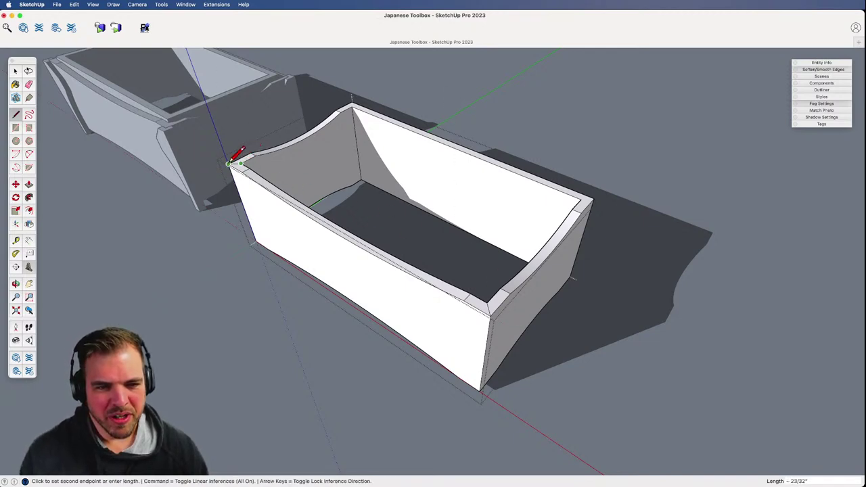
click(229, 163)
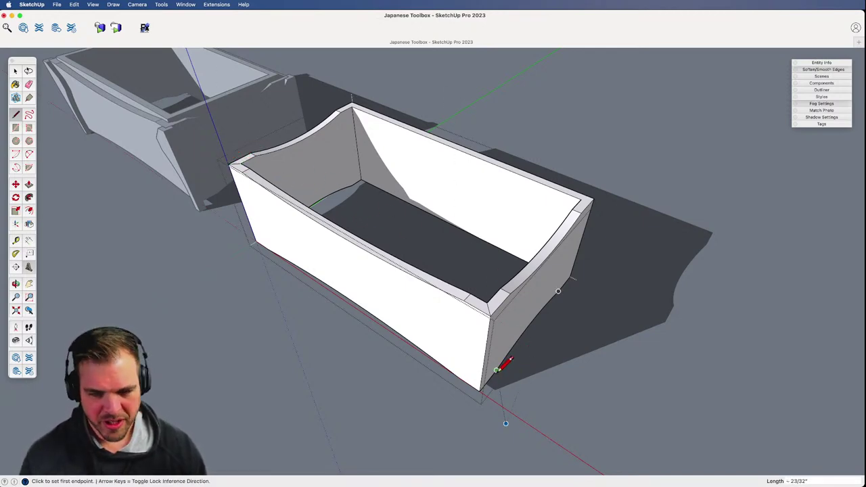
- Turn on X-ray display and draw matching mitre lines across the bottom corners of the front panel
key(x)
click(477, 381)
click(480, 391)
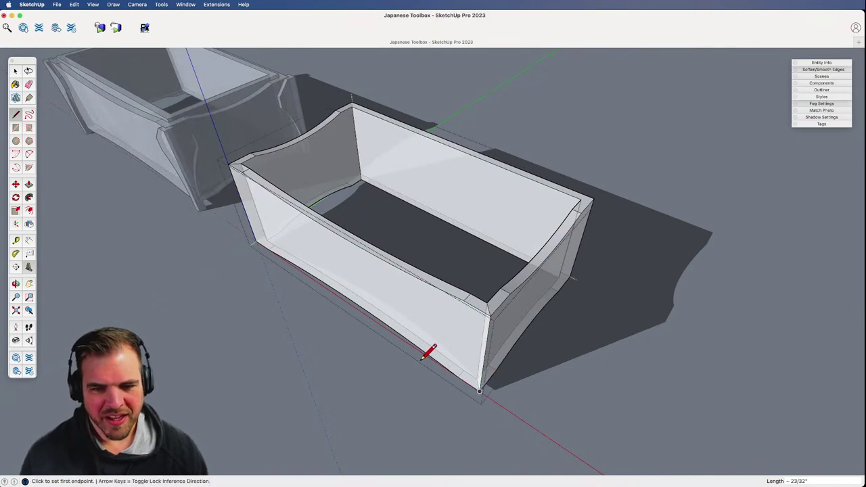
click(272, 240)
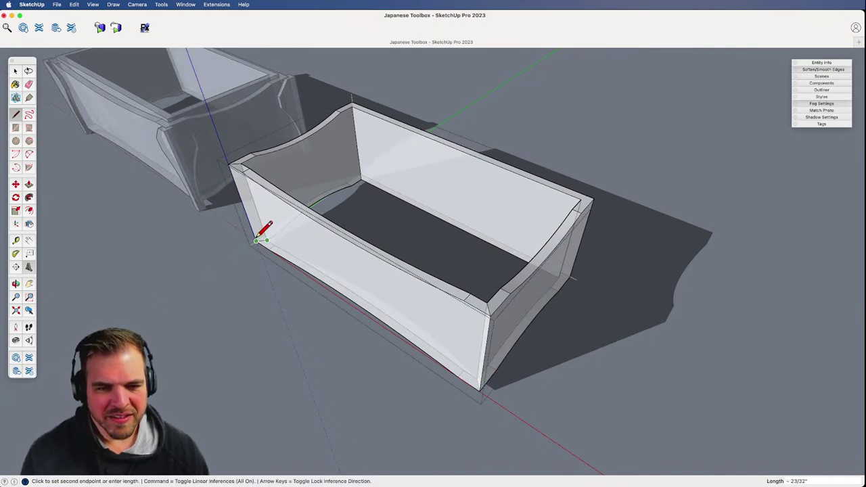
- Delete the two end panels and the back panel of the copied frame, keeping only the mitred front panel
middle_drag(433, 338, 511, 391)
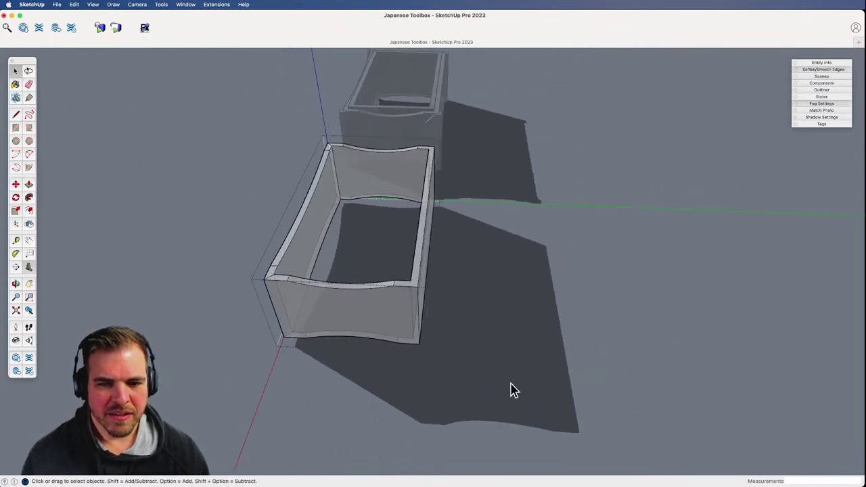
click(389, 154)
key(Delete)
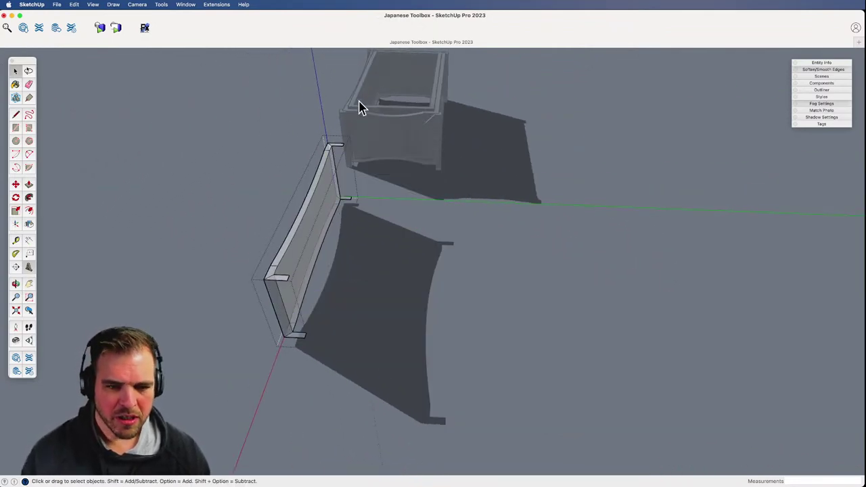
- Erase the leftover corner pieces beyond the mitre lines at both ends of the front panel and close it for editing
middle_drag(392, 318, 531, 330)
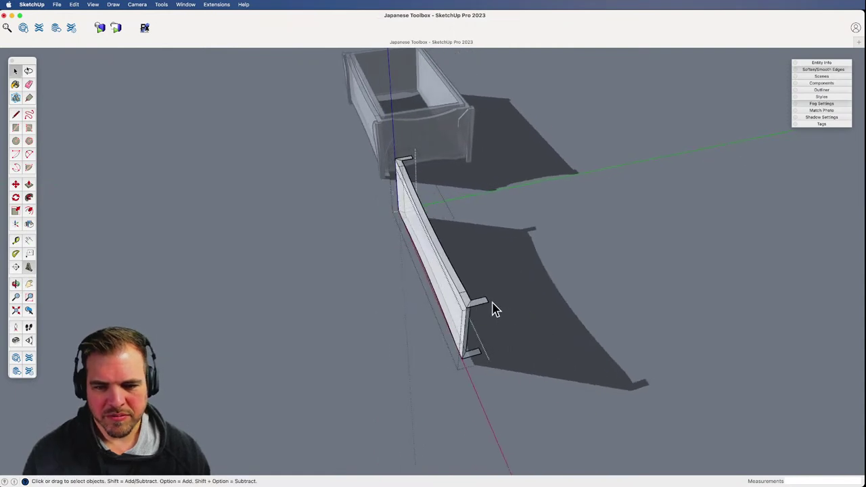
scroll(494, 309, up, 3)
key(e)
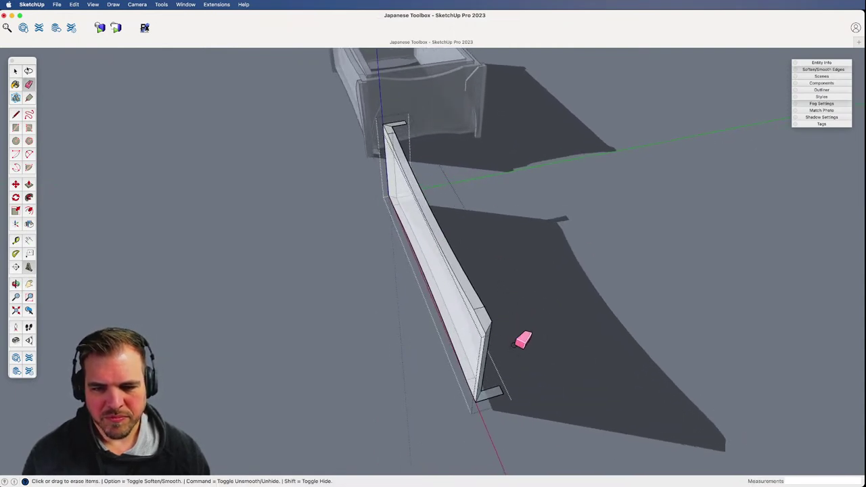
mouse_move(458, 284)
middle_down()
mouse_move(492, 323)
mouse_move(526, 218)
middle_up()
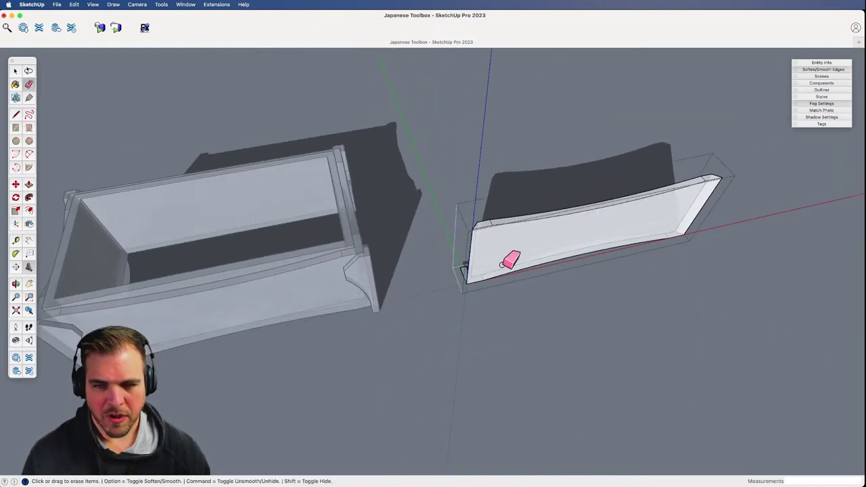
scroll(502, 264, up, 5)
middle_drag(502, 265, 418, 332)
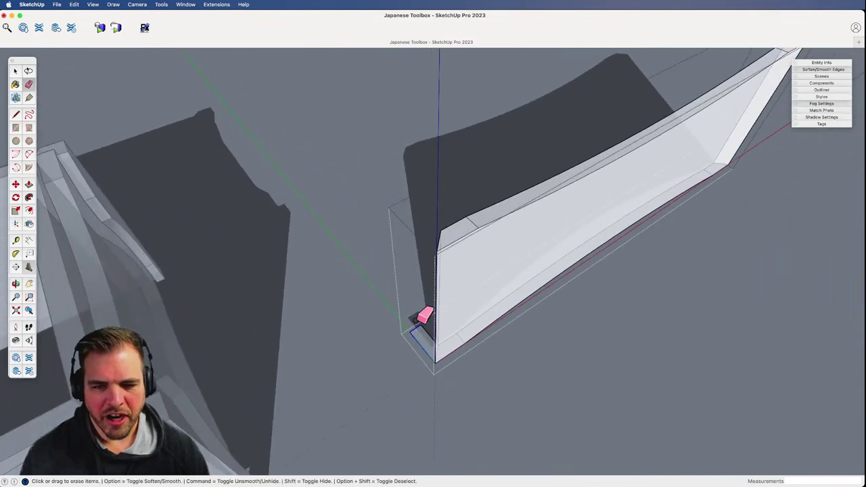
drag(417, 321, 429, 347)
middle_drag(526, 294, 250, 169)
scroll(425, 332, down, 4)
middle_drag(425, 332, 440, 261)
key(space)
click(497, 170)
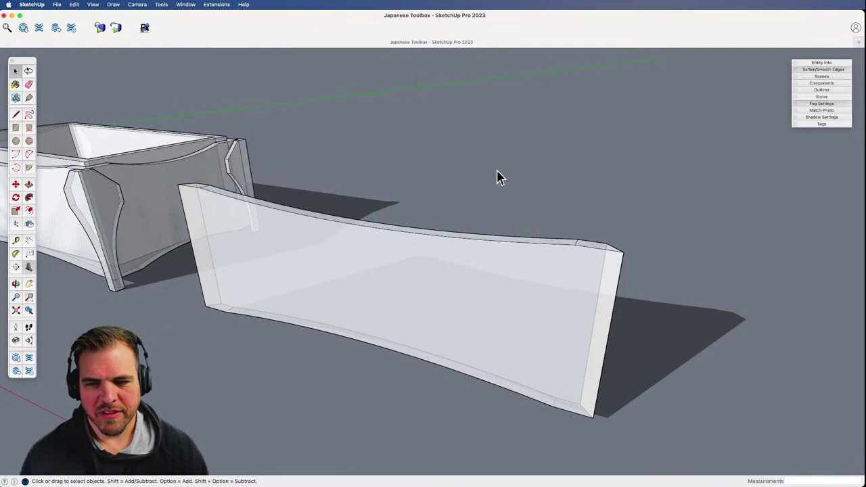
- Copy the original box's curved outer side-panel frame again, about 2' 8" along the red axis
scroll(427, 277, down, 3)
shift+middle_drag(426, 305, 486, 366)
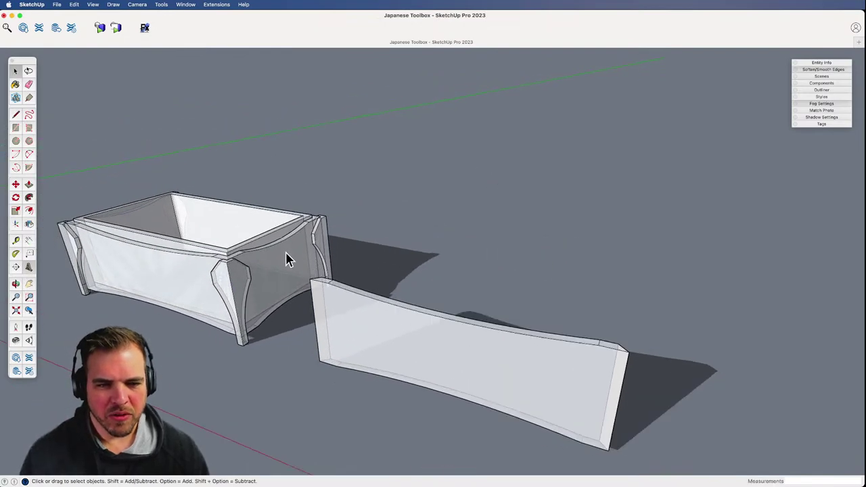
click(287, 260)
middle_drag(305, 248, 420, 276)
key(m)
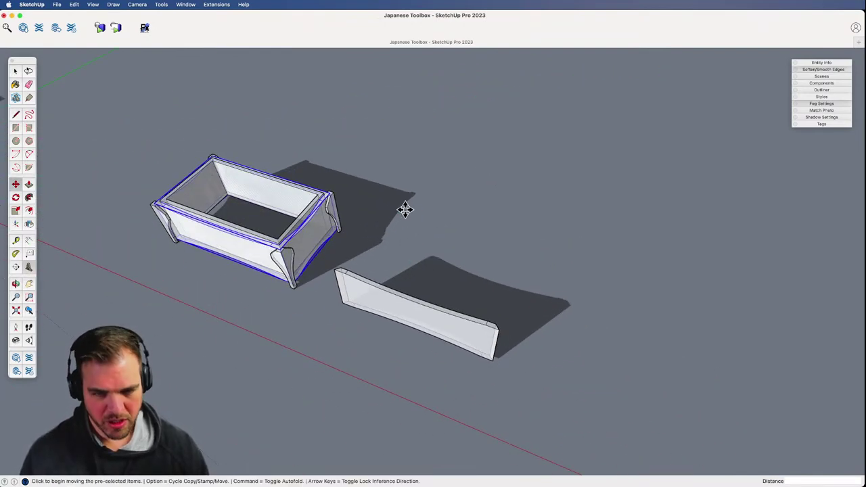
click(399, 205)
key(alt)
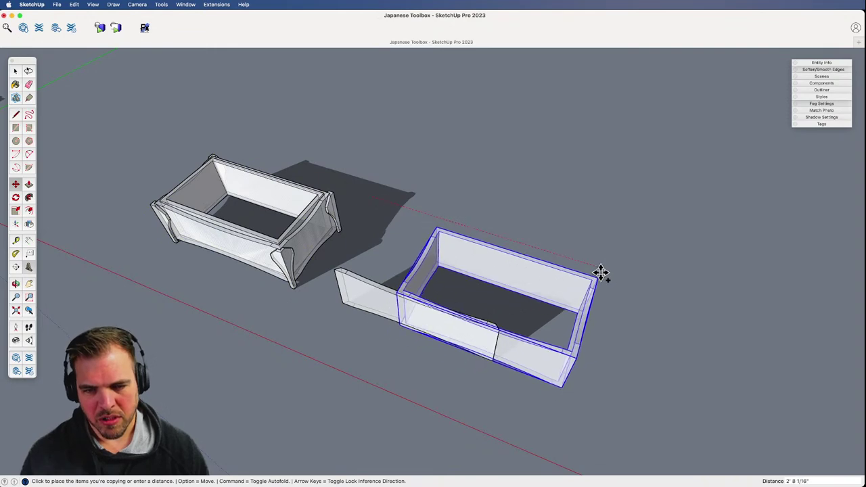
click(601, 273)
key(space)
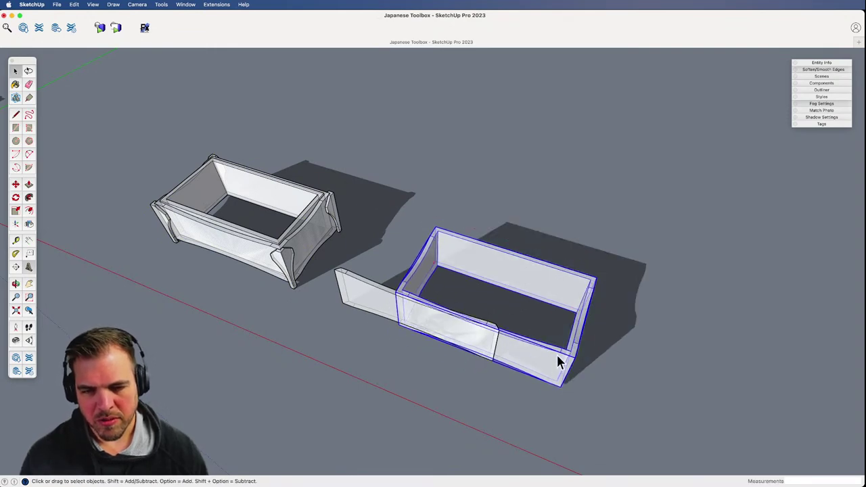
- Open the new frame copy for editing and draw mitre lines about 23/32" long at the front corner of its exposed end panel, bottom and top
double_click(558, 362)
shift+middle_drag(552, 373, 406, 347)
scroll(406, 298, up, 4)
shift+middle_drag(358, 242, 442, 295)
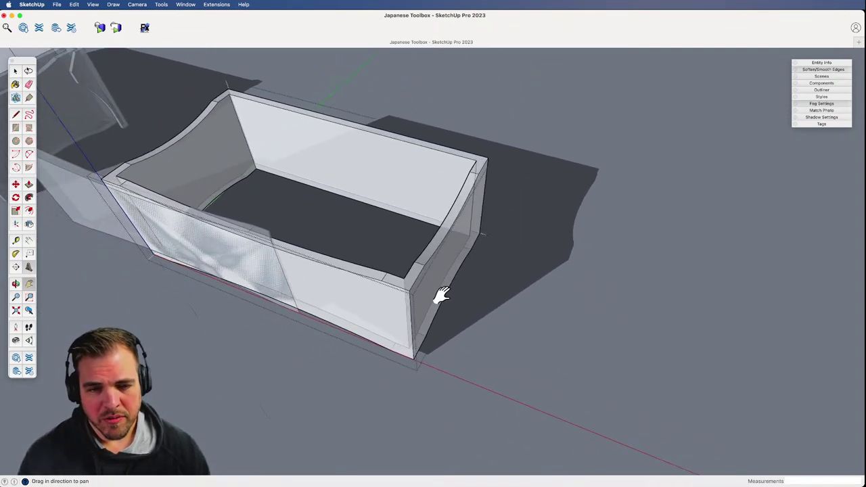
key(l)
click(409, 344)
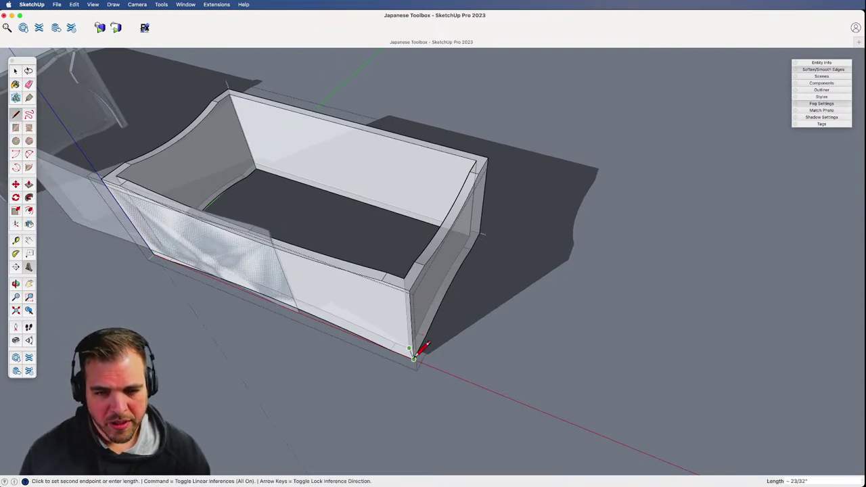
key(Escape)
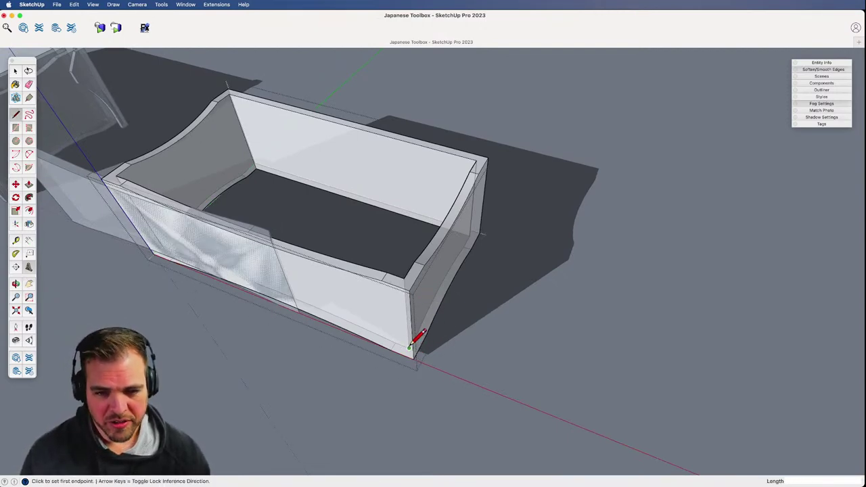
click(409, 348)
click(413, 359)
click(404, 278)
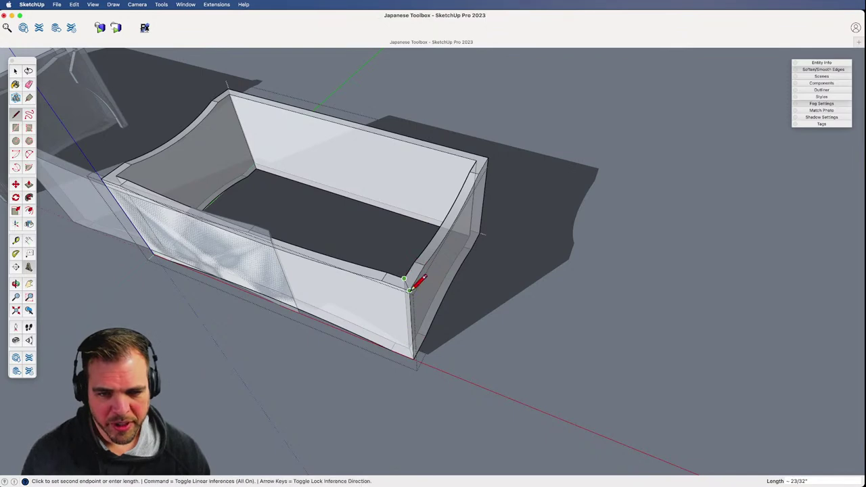
key(Escape)
- Draw matching 23/32" mitre lines at the top and bottom of the back corner of the same end panel
click(477, 159)
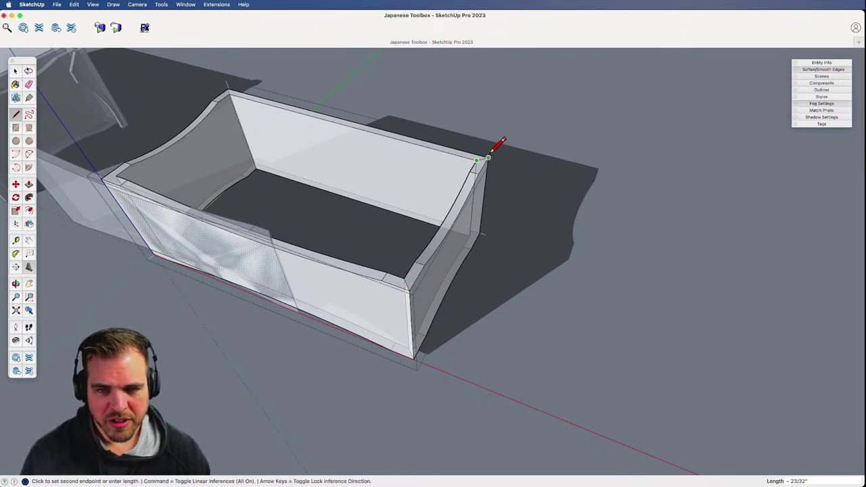
click(488, 158)
click(469, 235)
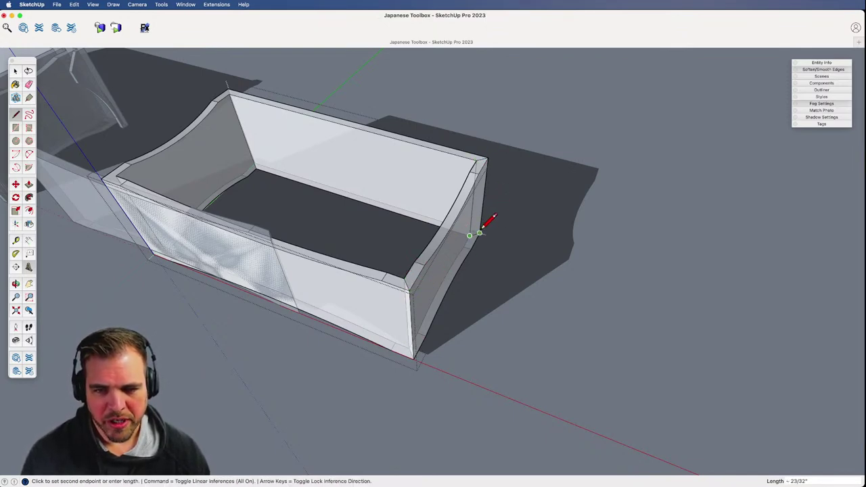
middle_drag(482, 229, 553, 313)
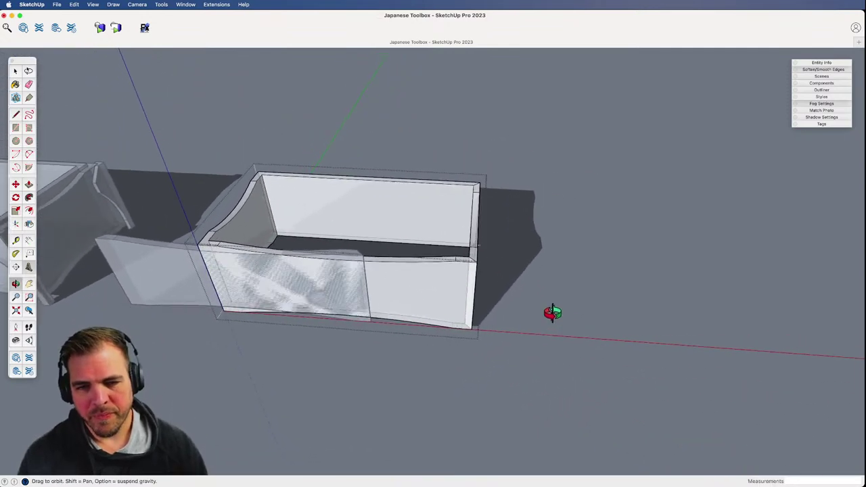
- Try selecting and deleting the front, back and opposite end panels of the copied frame with click and window selection
key(space)
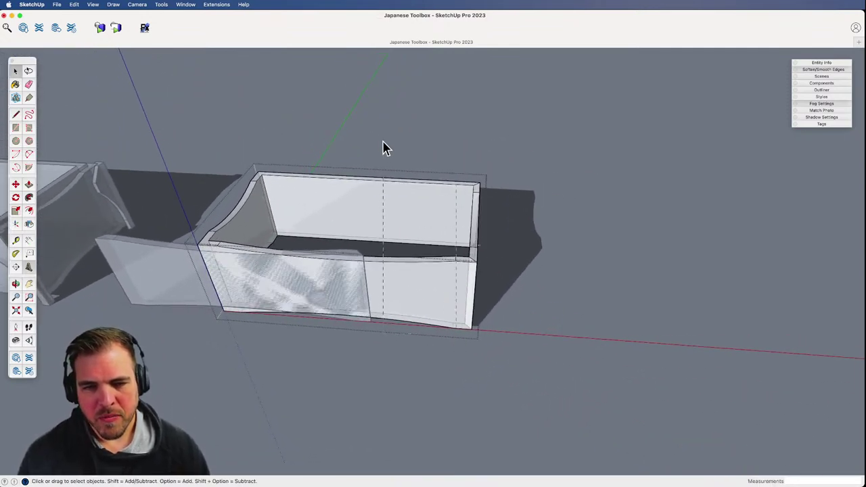
triple_click(391, 212)
middle_drag(408, 265, 417, 296)
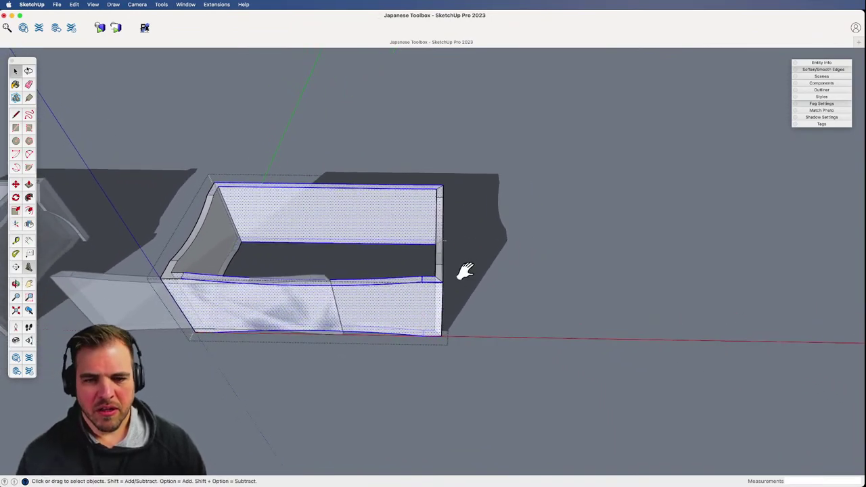
key(h)
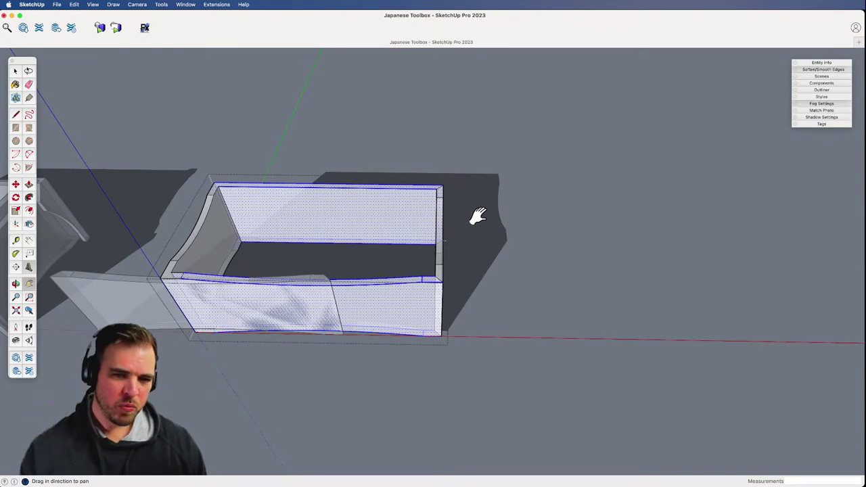
key(space)
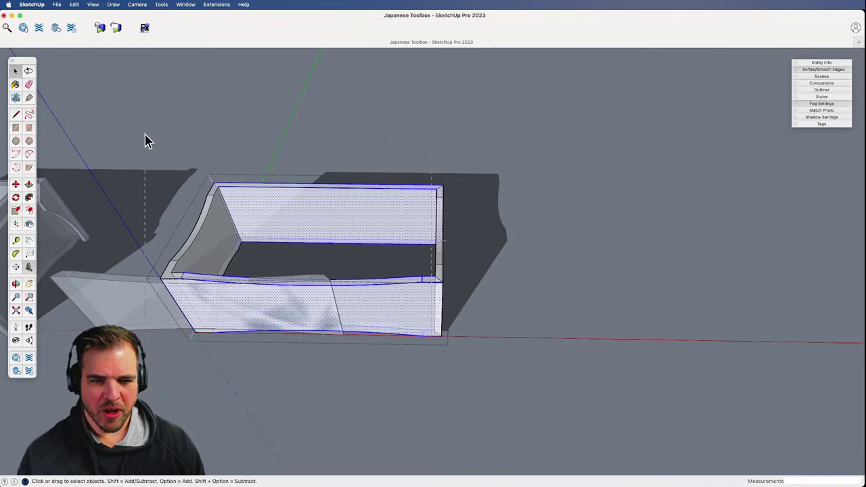
drag(145, 135, 145, 135)
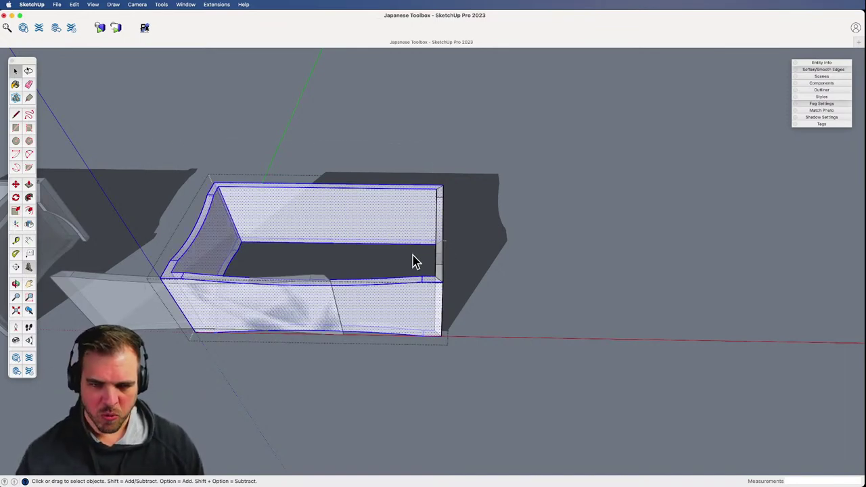
middle_drag(415, 262, 617, 281)
drag(620, 277, 507, 282)
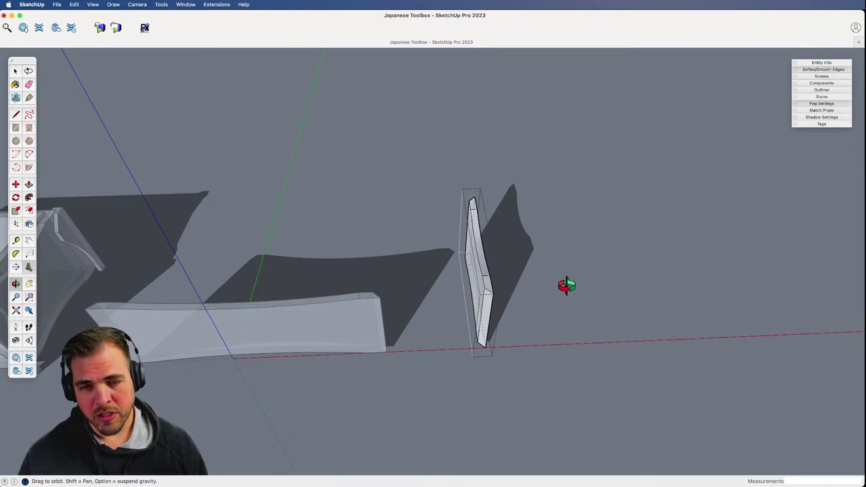
key(super+z)
shift+drag(498, 303, 459, 278)
key(space)
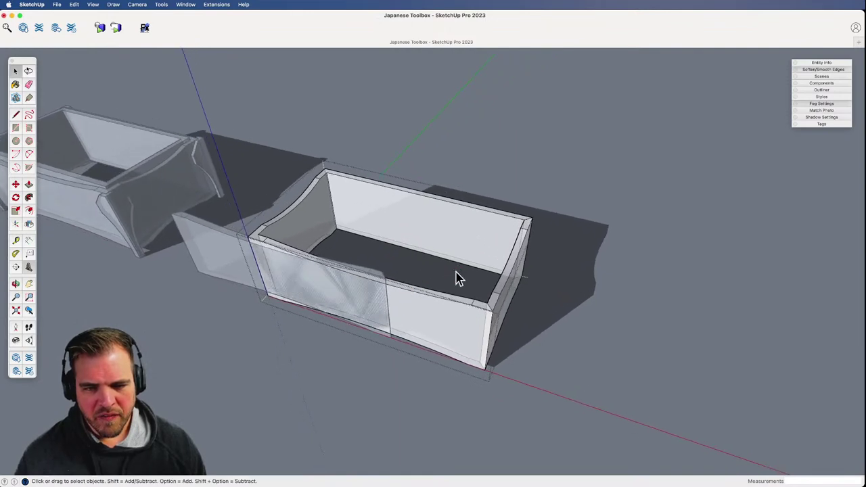
- Lasso-select and delete the front, back and opposite end panels, keeping only the mitred end panel, and close the group
click(29, 71)
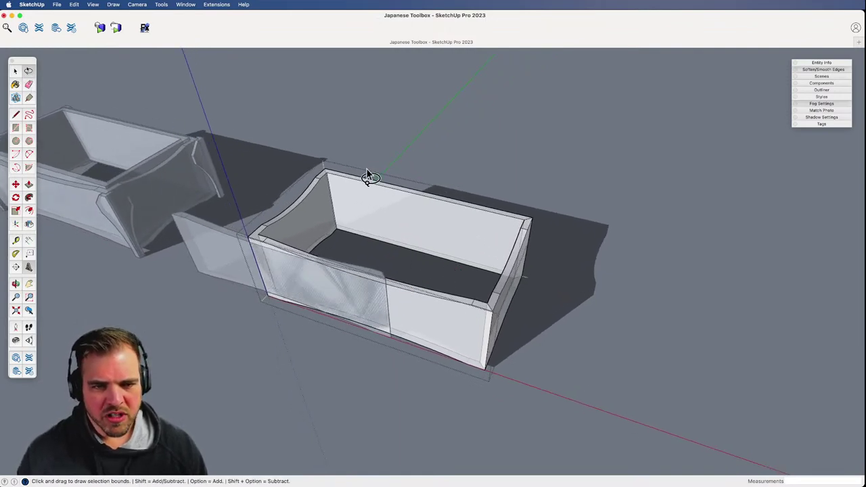
mouse_move(315, 157)
mouse_down()
mouse_move(524, 220)
mouse_move(493, 253)
mouse_move(483, 284)
mouse_move(474, 373)
mouse_move(193, 285)
mouse_move(302, 147)
mouse_move(232, 327)
mouse_move(478, 375)
mouse_move(488, 299)
mouse_move(509, 242)
mouse_move(447, 160)
mouse_up()
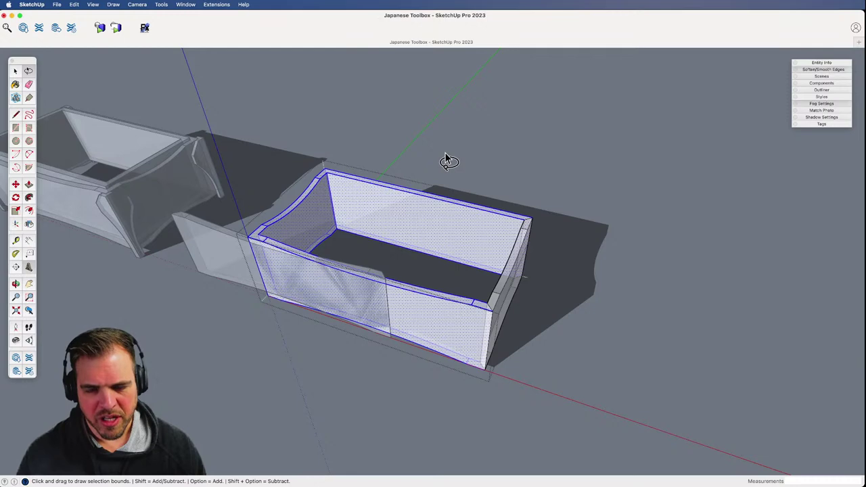
key(Delete)
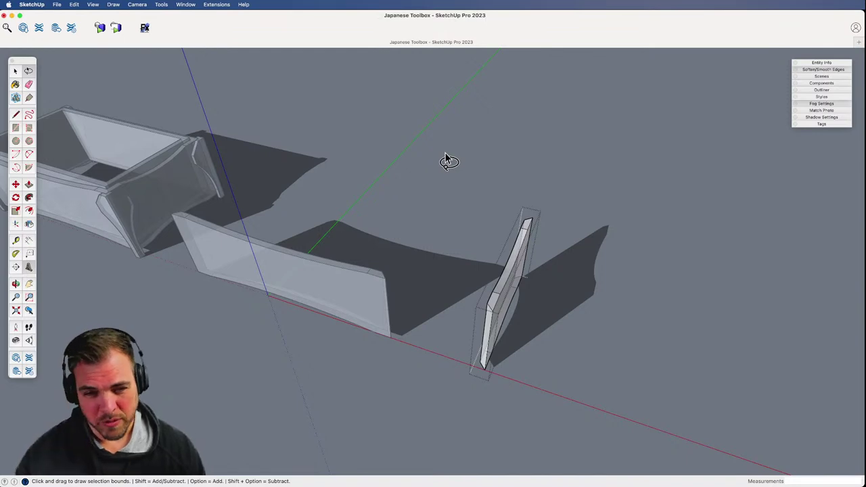
key(space)
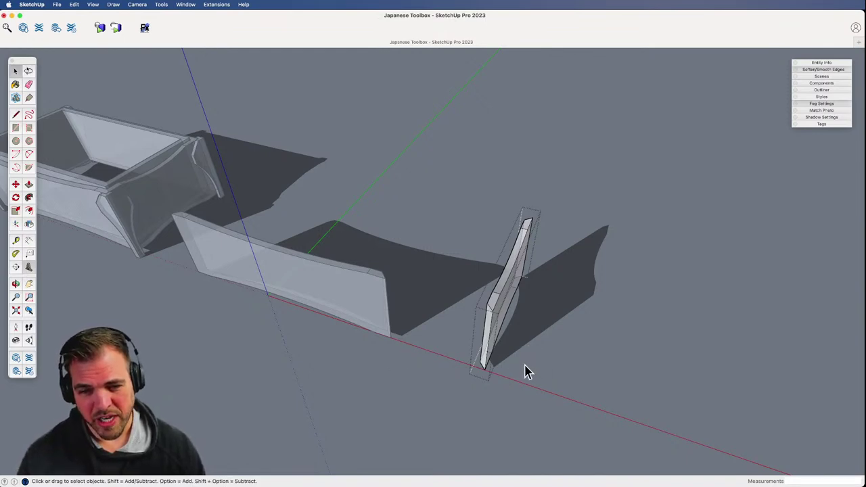
click(526, 369)
- Make the isolated long panel a component named "Long Side"
click(499, 337)
scroll(487, 352, up, 5)
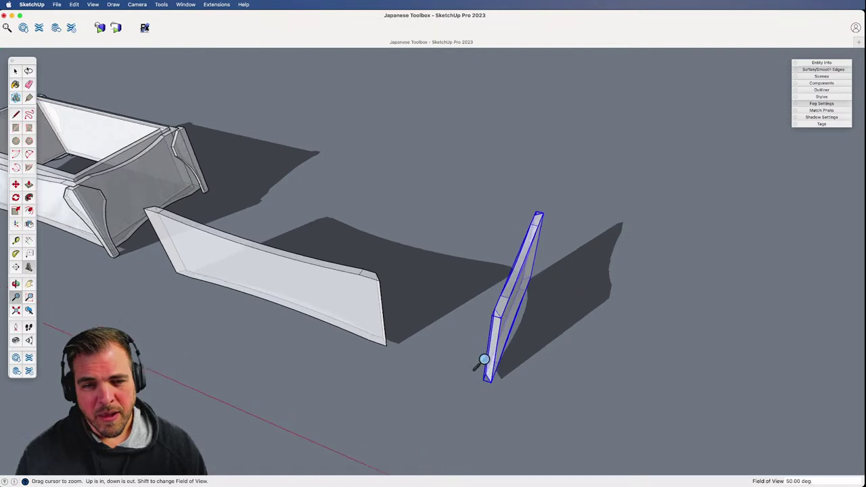
click(338, 345)
key(g)
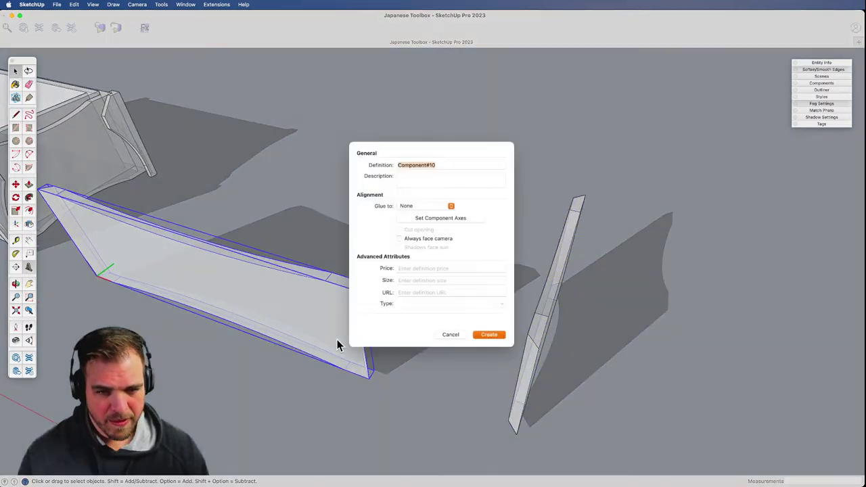
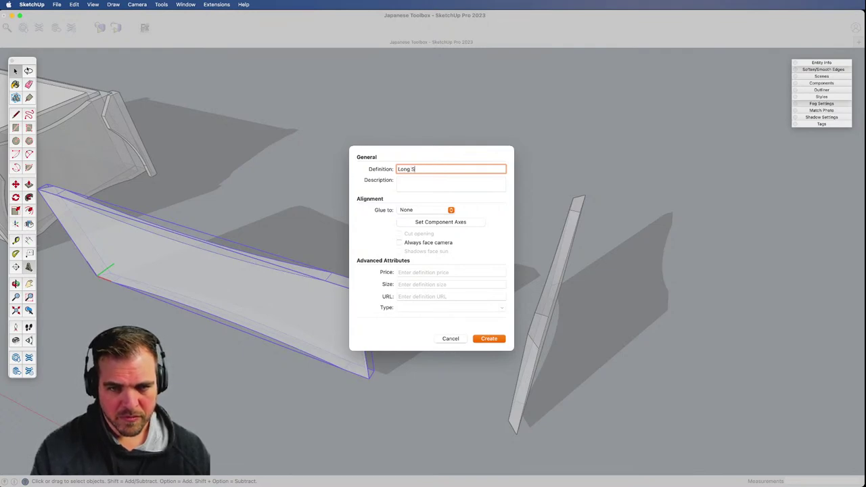
key(Return)
- Make the isolated end panel a component named "Short Side"
click(565, 331)
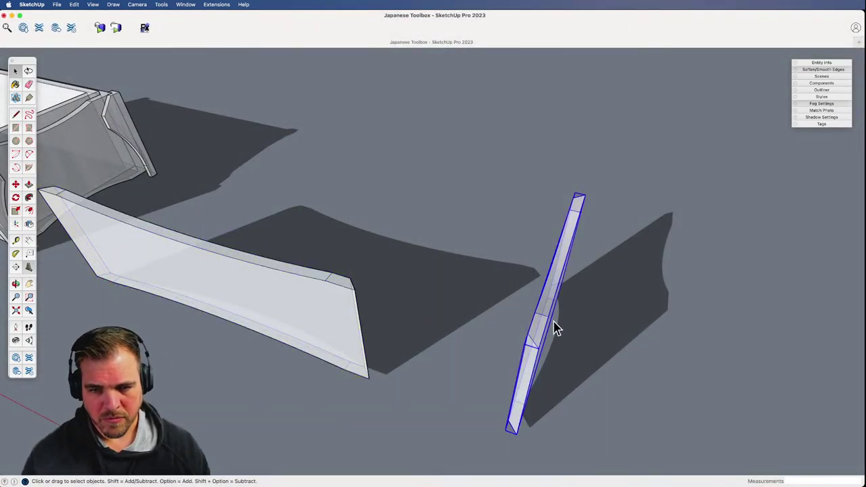
middle_drag(555, 329, 458, 325)
key(g)
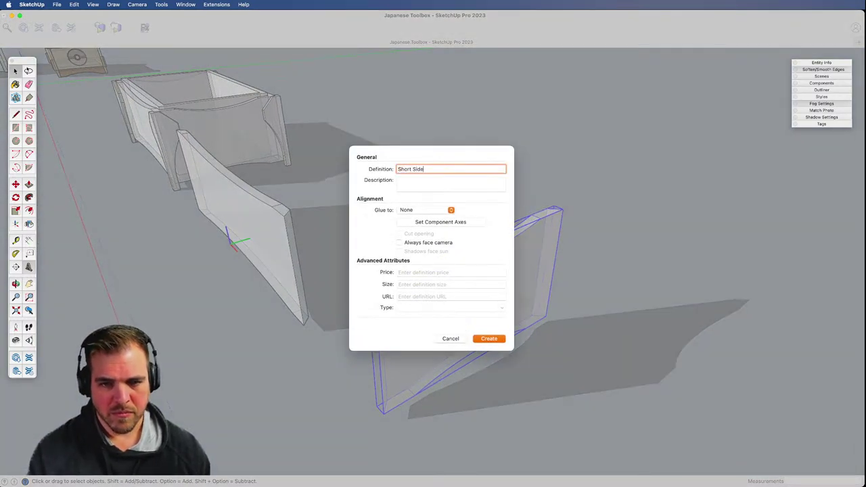
key(Return)
- Move the short side panel onto the end of the long side panel so that their mitred top corners meet
key(m)
middle_drag(429, 316, 469, 372)
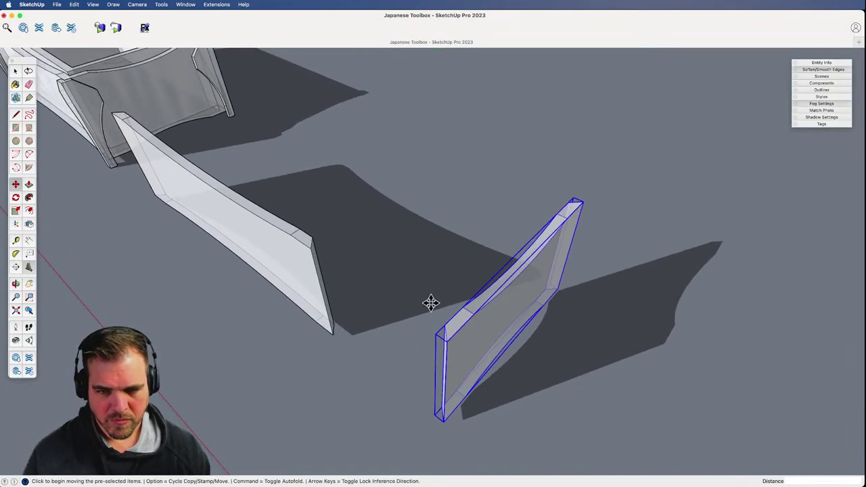
click(442, 330)
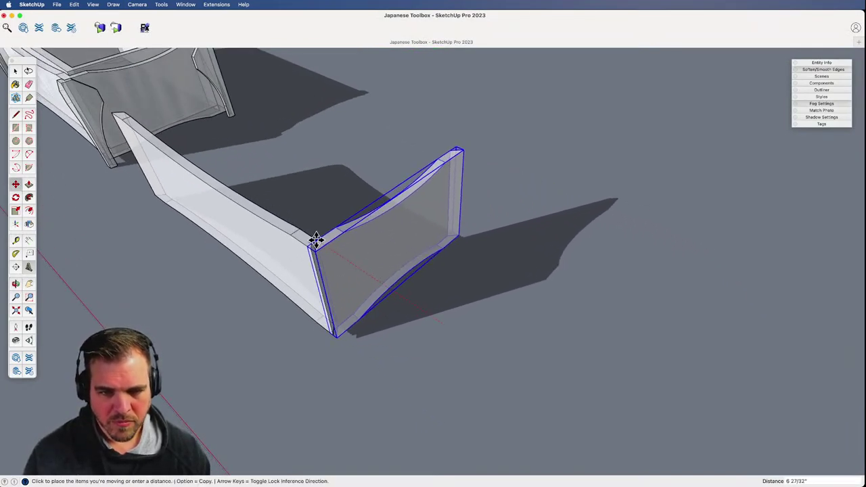
click(313, 237)
middle_drag(372, 300, 524, 315)
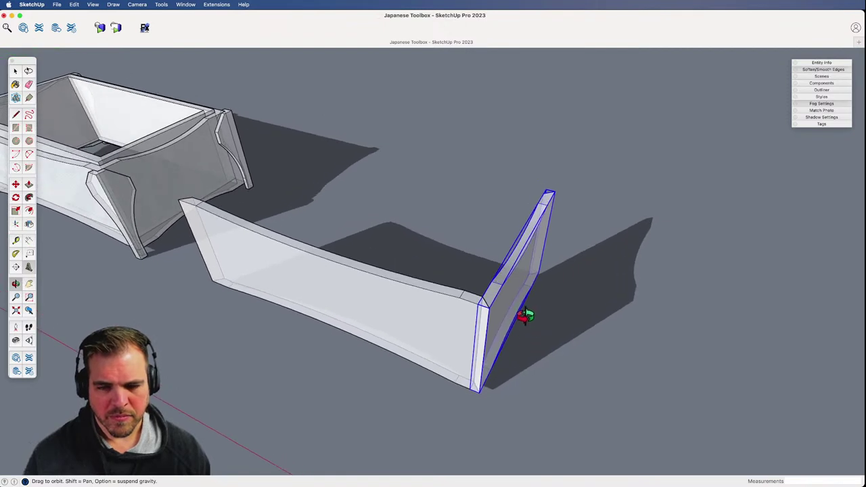
- Draw a connected reference line from the panels' shared bottom corner, offset outward and running parallel to the long side for its full length
key(l)
click(480, 392)
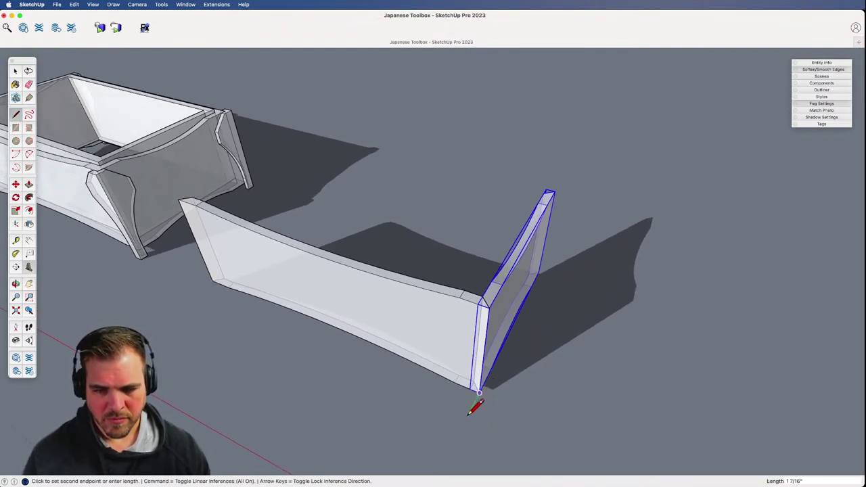
click(414, 393)
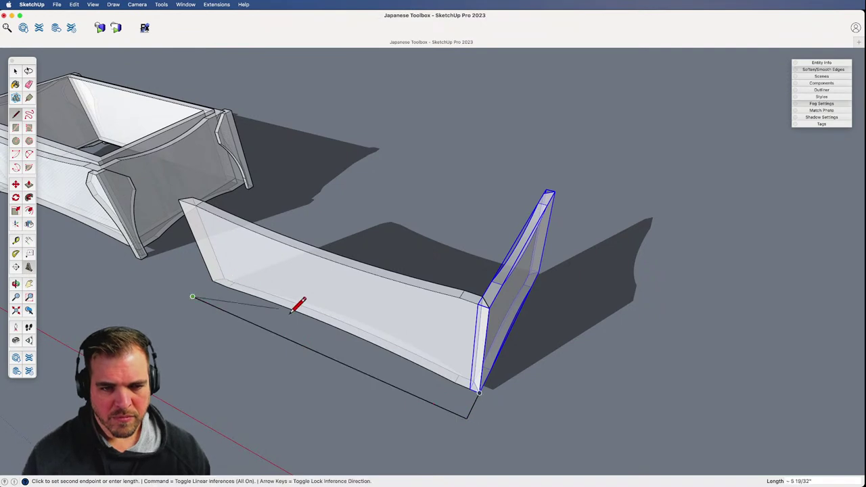
key(space)
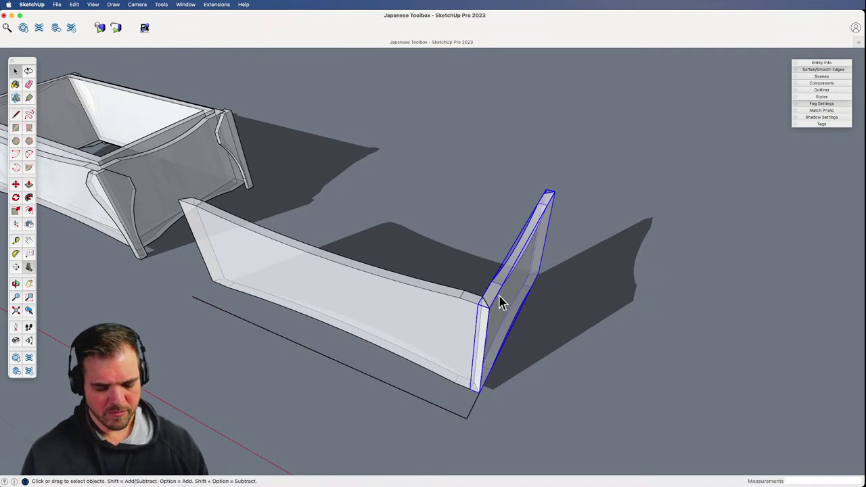
- Flip-copy the short side panel to the opposite end, moving the mirror plane 8 3/4" to the long reference line's midpoint
key(shift+f)
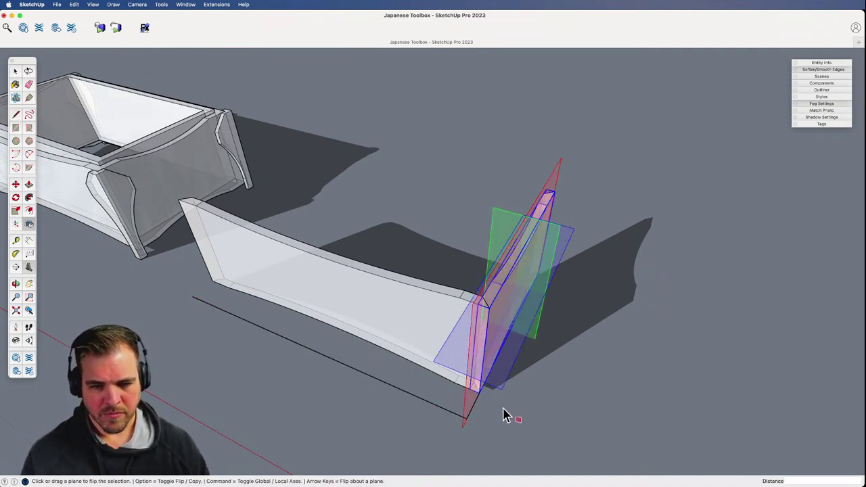
drag(472, 413, 319, 360)
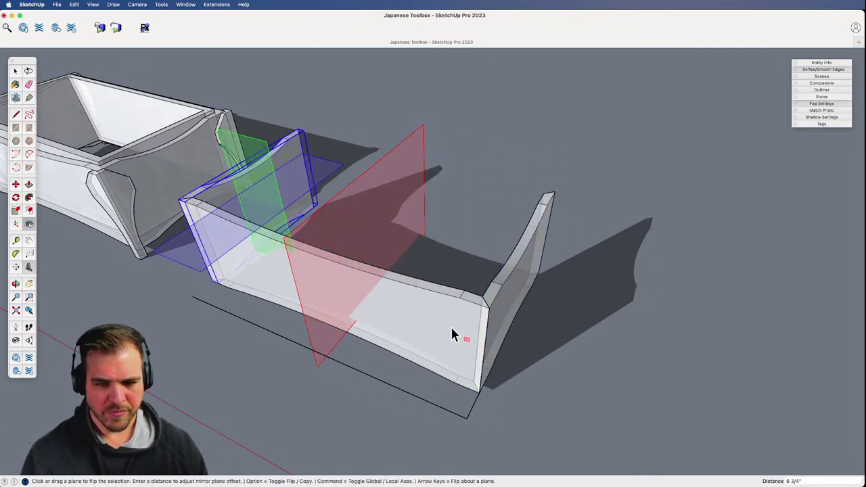
shift+middle_drag(479, 393, 385, 378)
- Draw a second connected reference line from the same bottom corner, offset outward and running parallel to the short side for its full length
key(l)
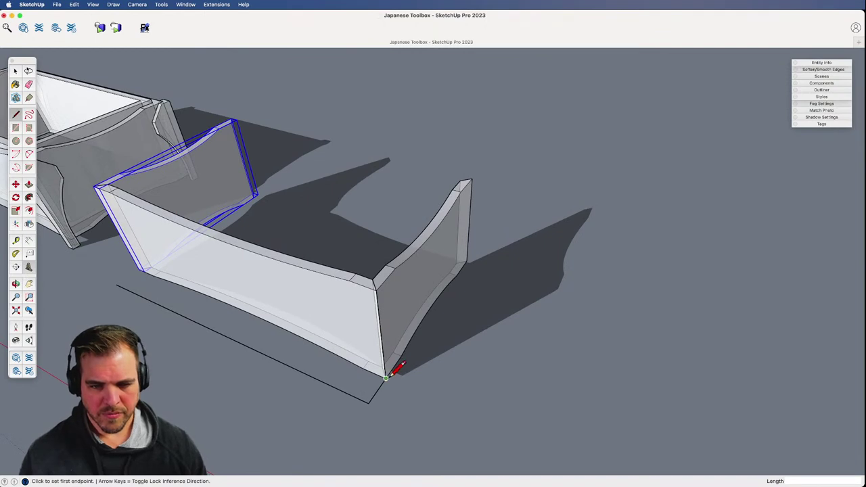
click(387, 377)
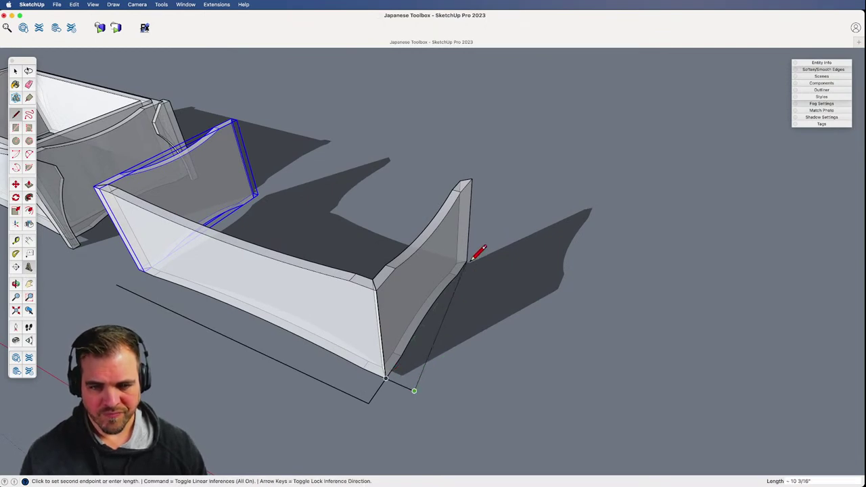
key(Escape)
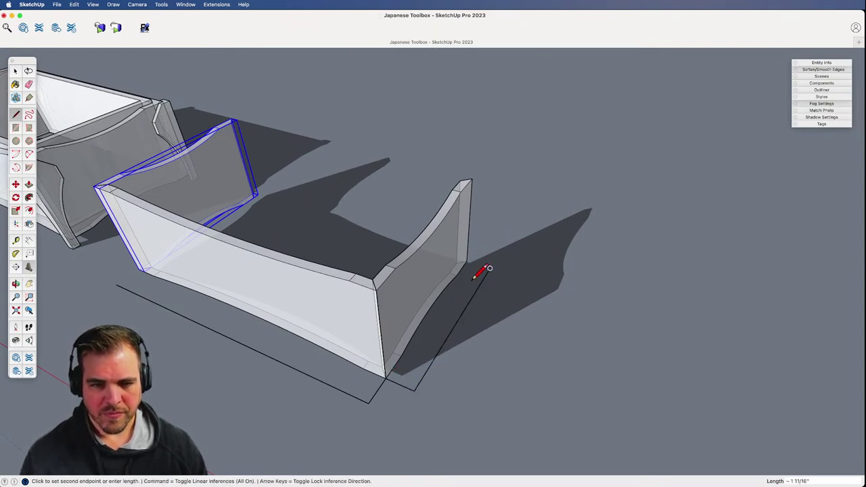
key(space)
- Flip-copy the long side panel across the frame, moving the mirror plane 4 3/4" to the short reference line's midpoint, and clear the selection
middle_drag(399, 311, 351, 319)
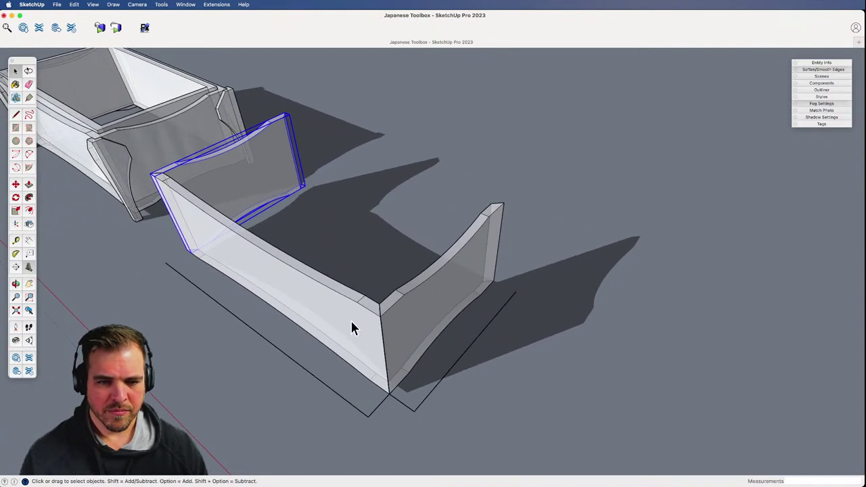
click(365, 327)
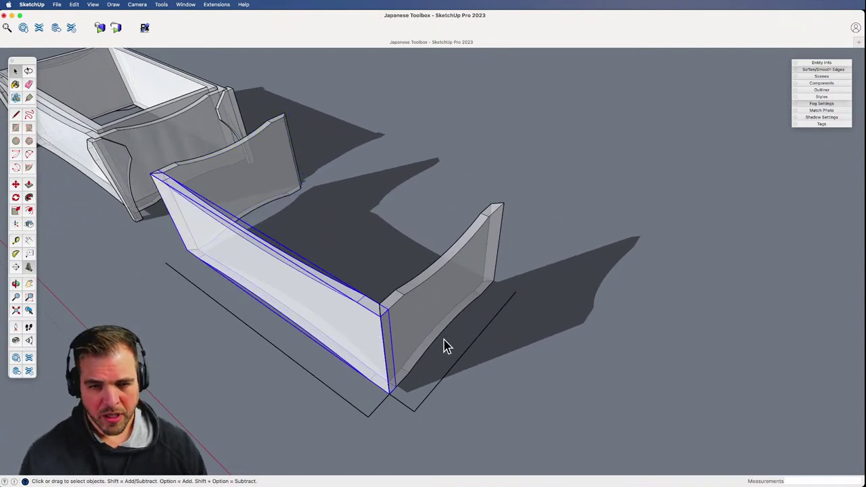
key(shift+f)
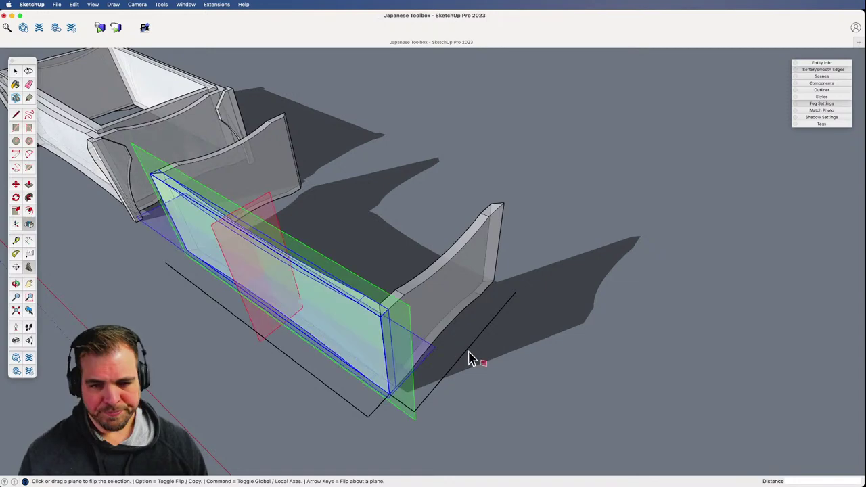
key(alt)
drag(414, 406, 474, 352)
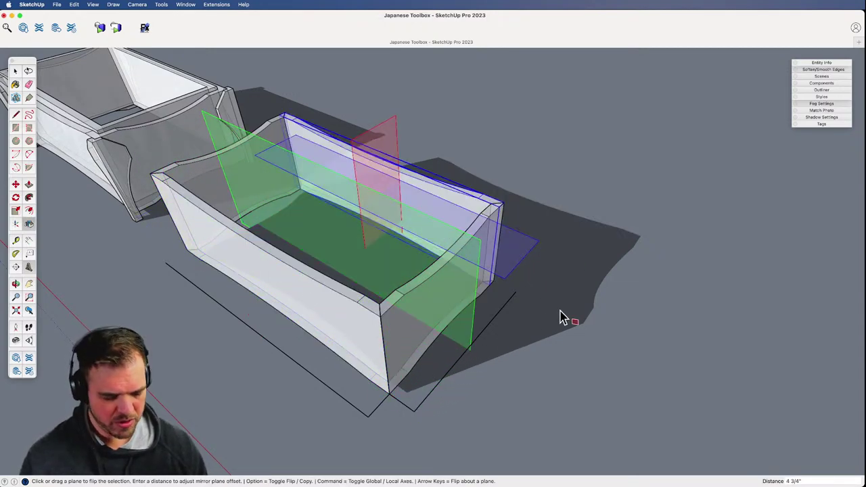
key(space)
click(519, 354)
middle_drag(474, 317, 467, 293)
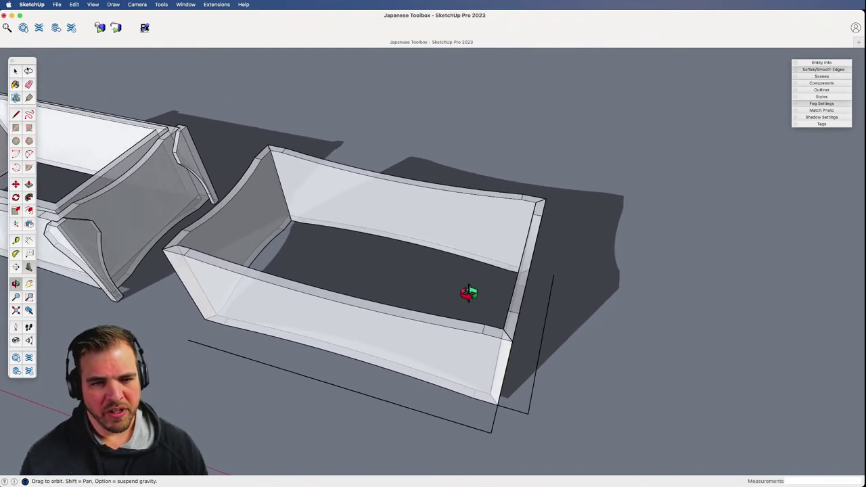
scroll(456, 294, down, 3)
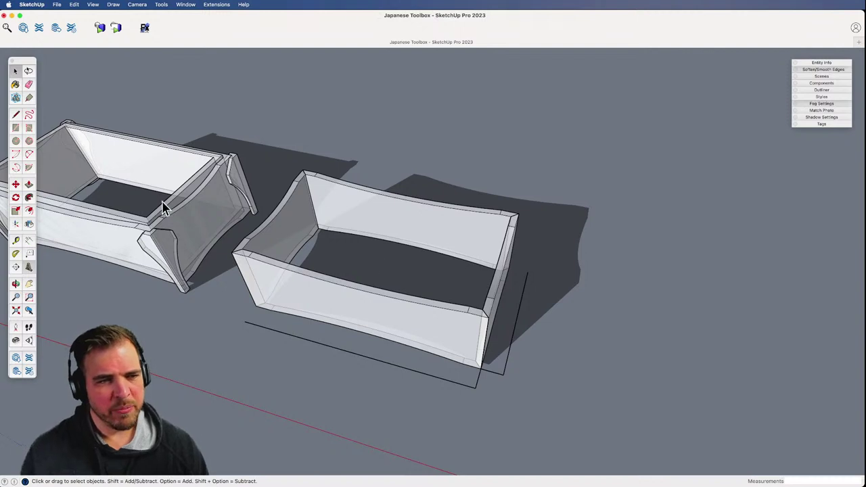
click(29, 72)
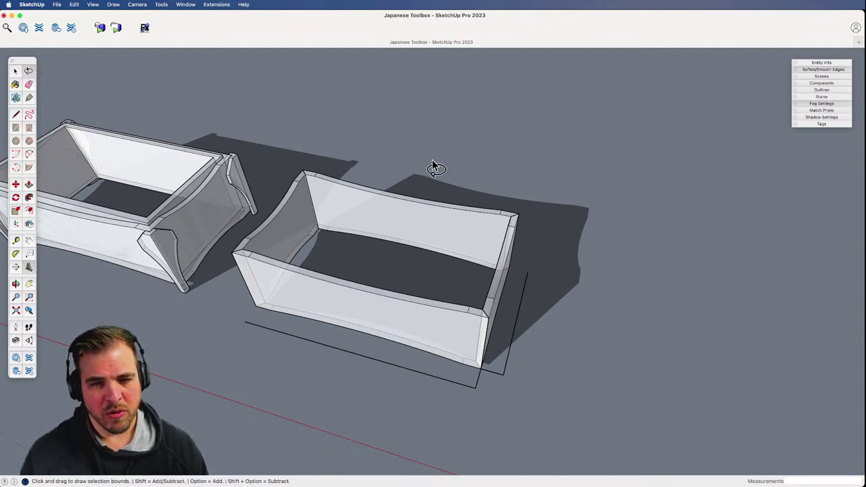
mouse_move(414, 169)
mouse_down()
mouse_move(280, 209)
mouse_move(429, 235)
mouse_move(468, 151)
mouse_move(507, 209)
mouse_move(479, 193)
mouse_move(470, 151)
mouse_up()
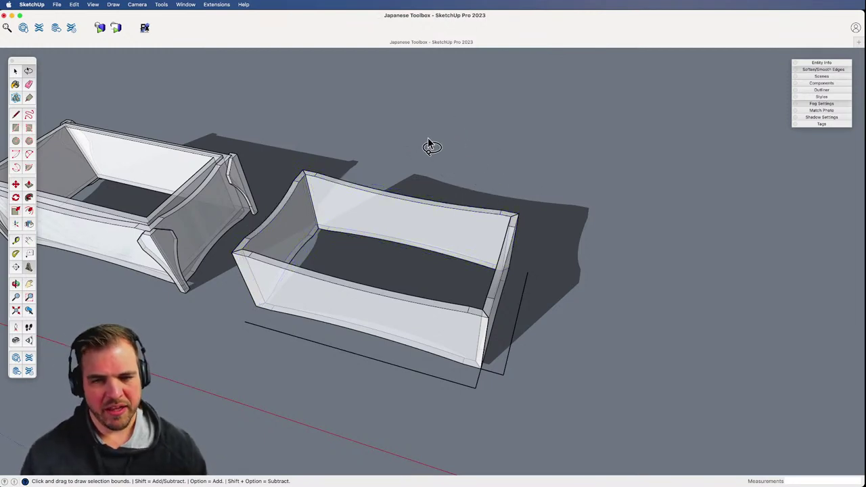
mouse_move(395, 159)
mouse_down()
mouse_move(332, 131)
mouse_move(265, 173)
mouse_up()
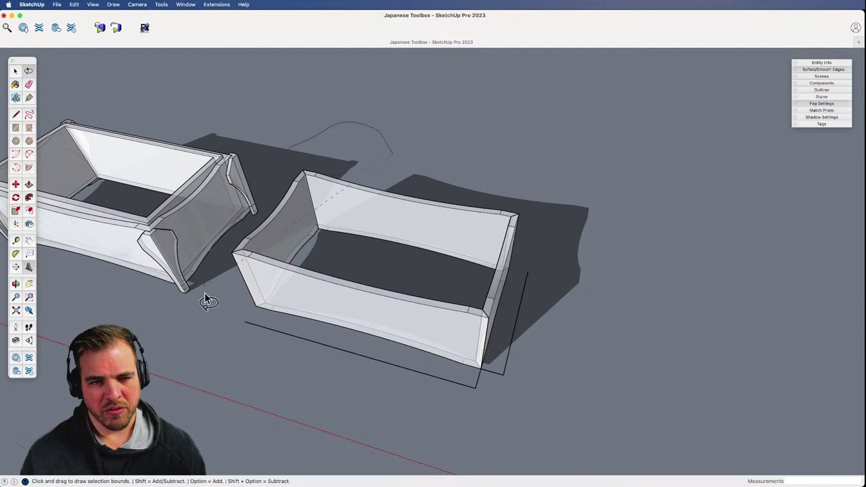
drag(373, 359, 385, 290)
mouse_move(456, 255)
mouse_down()
mouse_move(457, 236)
mouse_move(477, 238)
mouse_up()
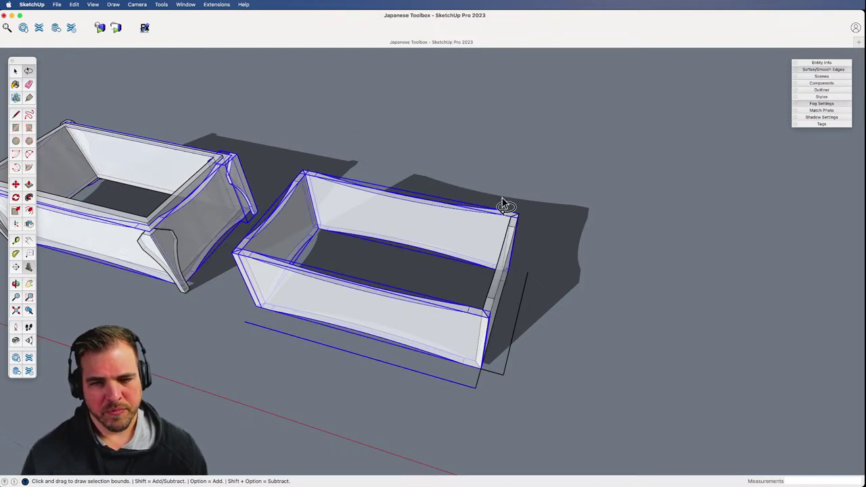
key(r)
click(555, 153)
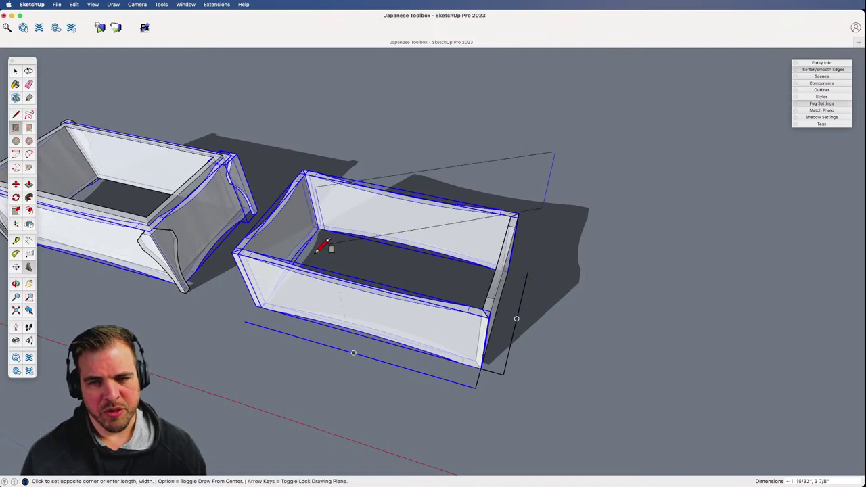
click(257, 350)
key(super+z)
key(s)
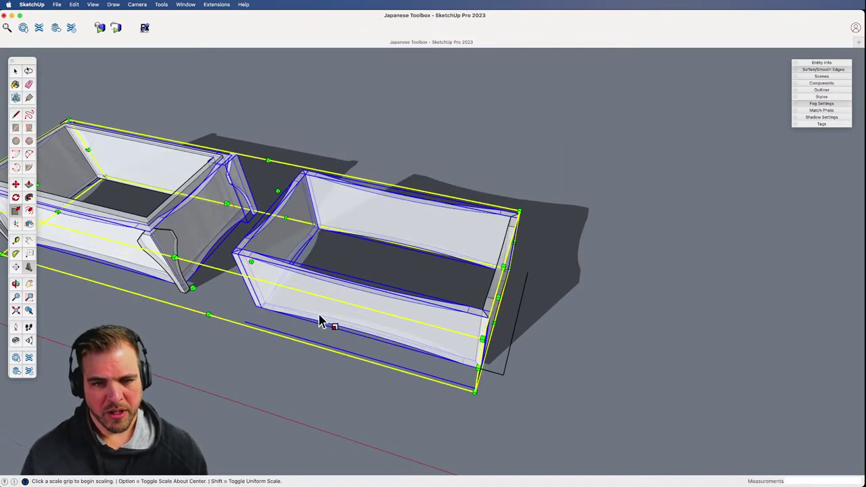
key(super+t)
key(a)
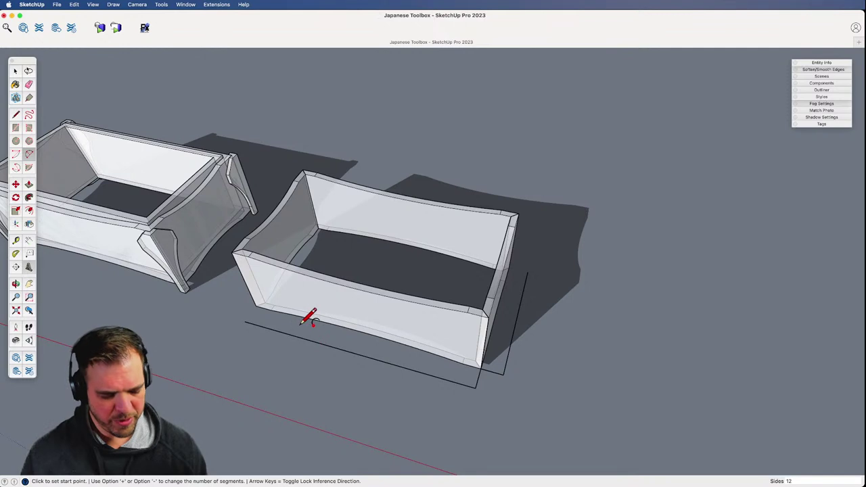
key(space)
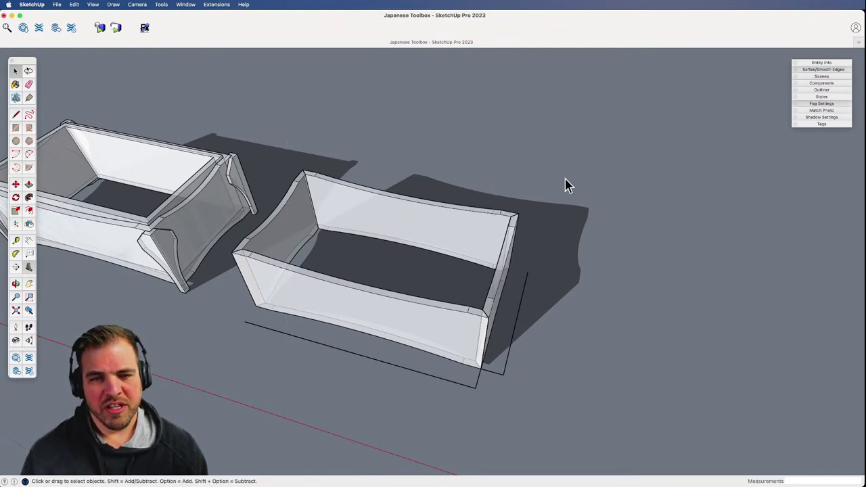
key(super+a)
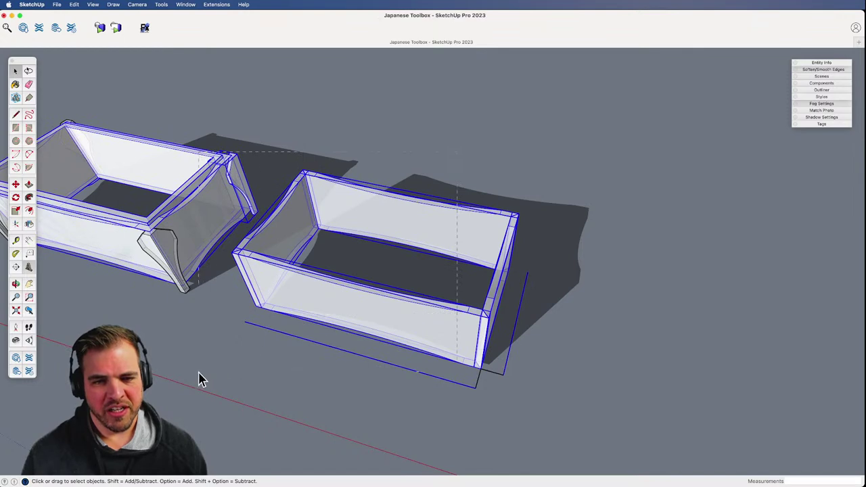
click(415, 155)
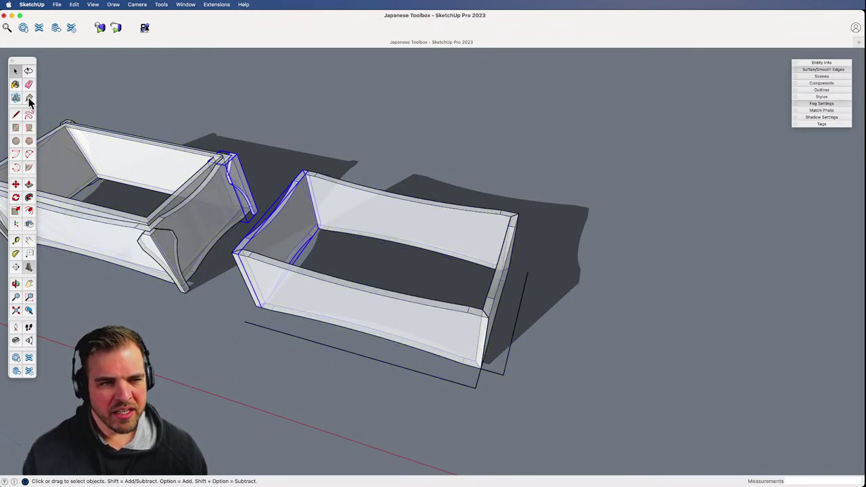
click(29, 70)
mouse_move(358, 135)
mouse_down()
mouse_move(271, 157)
mouse_move(260, 149)
mouse_move(397, 110)
mouse_move(365, 93)
mouse_move(277, 96)
mouse_up()
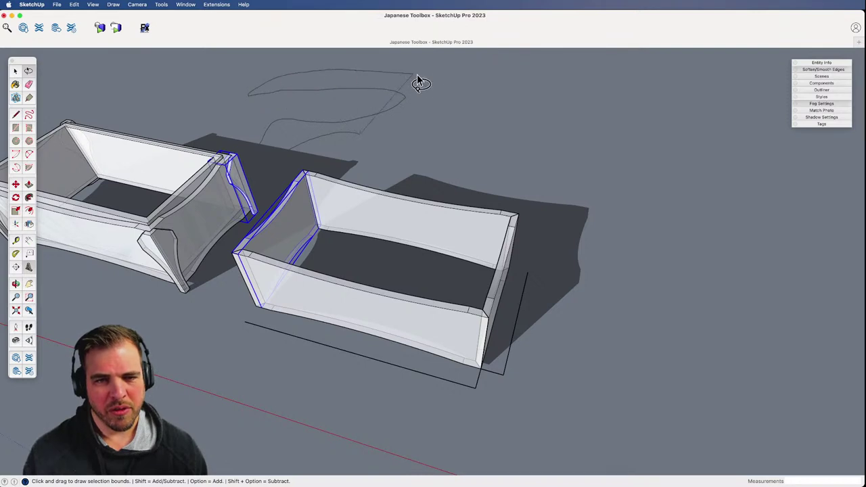
mouse_move(213, 82)
mouse_down()
mouse_move(204, 96)
mouse_move(226, 115)
mouse_up()
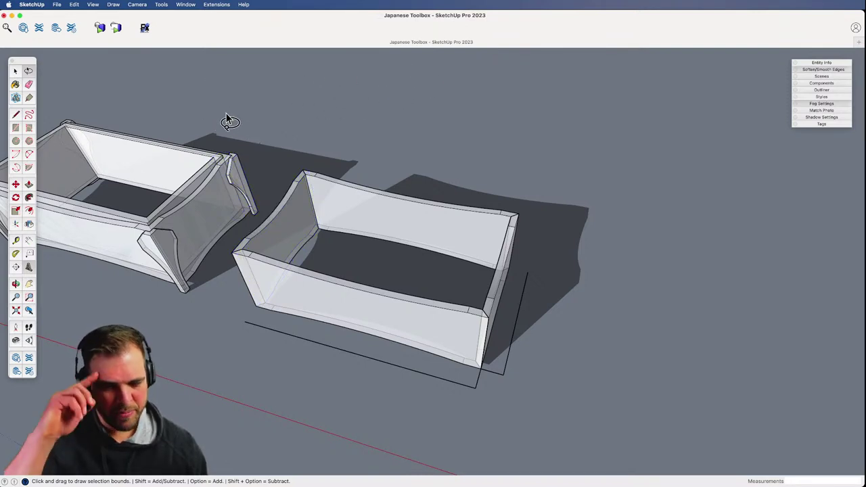
key(space)
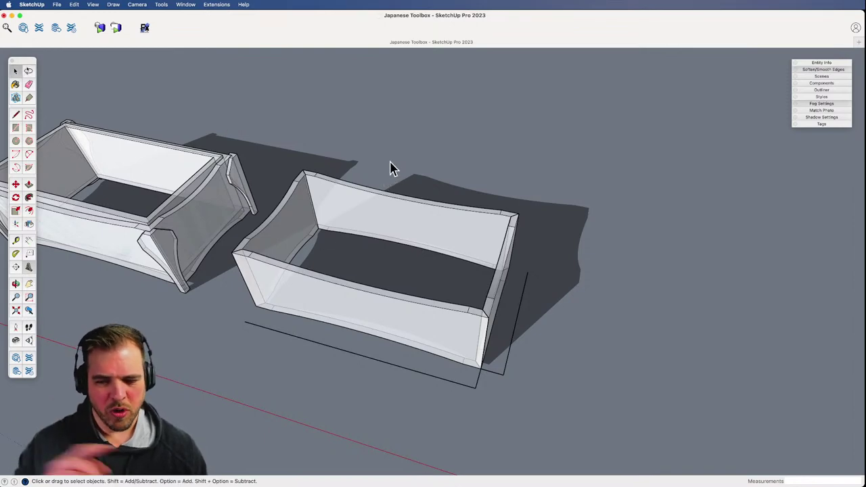
- Draw a small rectangle across the mitred top corner beside the reference lines and extrude it down to the frame's bottom corner
middle_drag(451, 310, 392, 243)
key(z)
drag(470, 385, 453, 287)
middle_drag(454, 288, 458, 329)
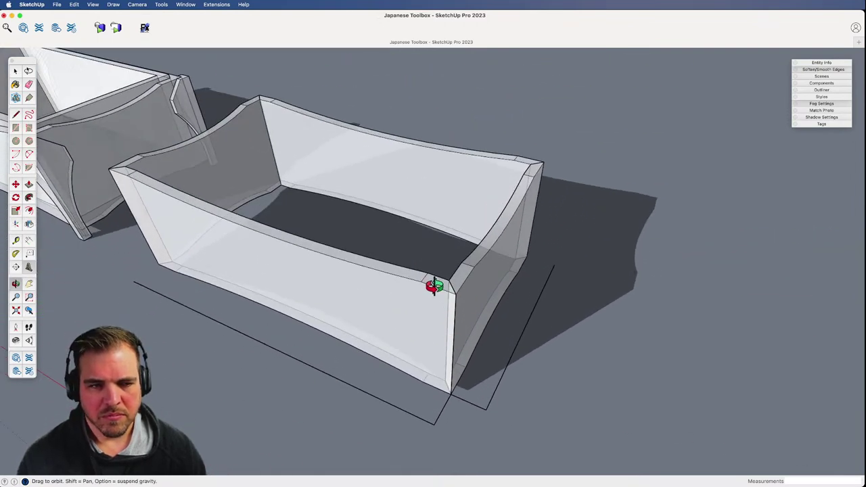
shift+middle_drag(435, 286, 496, 291)
key(r)
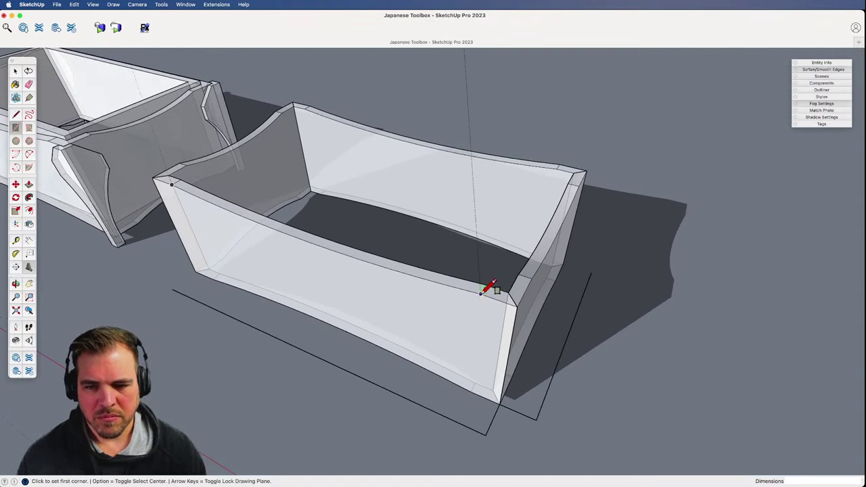
click(480, 291)
click(509, 289)
key(p)
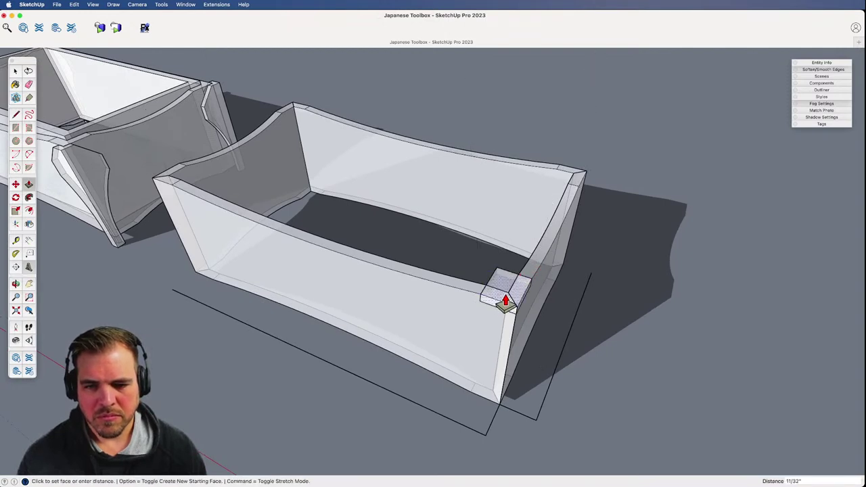
click(503, 299)
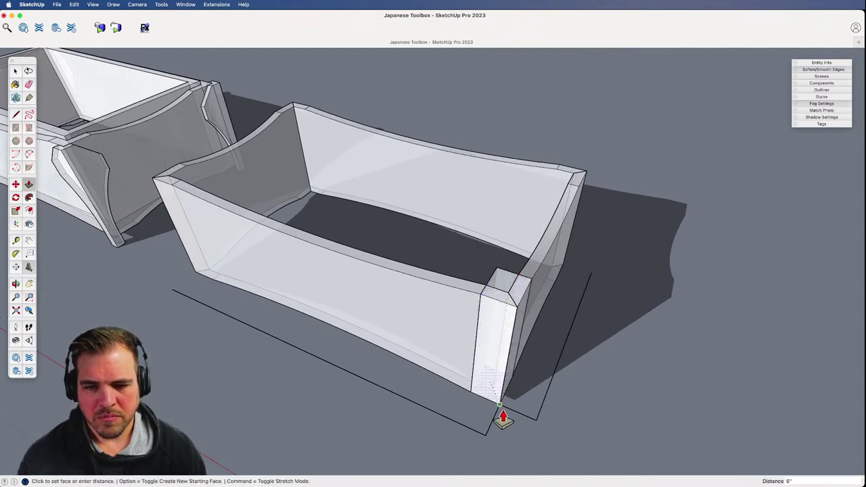
click(115, 251)
- Erase the short connecting segments between the corner block and the two offset reference lines
key(h)
drag(479, 336, 466, 313)
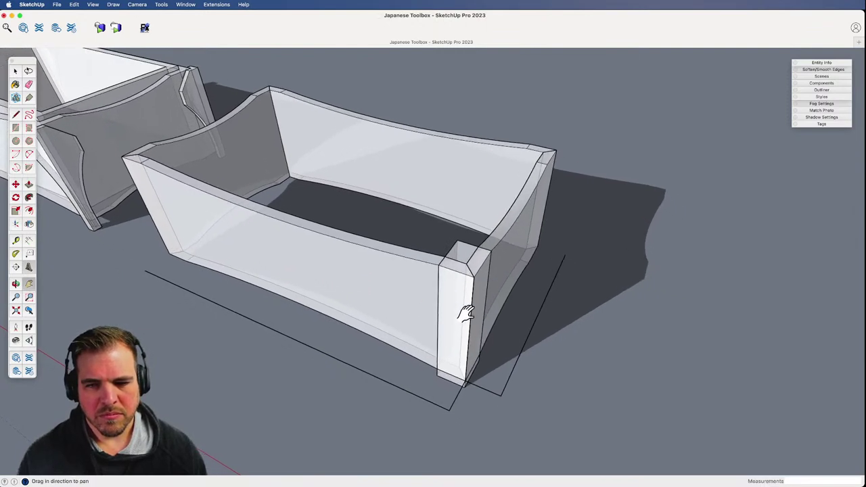
key(space)
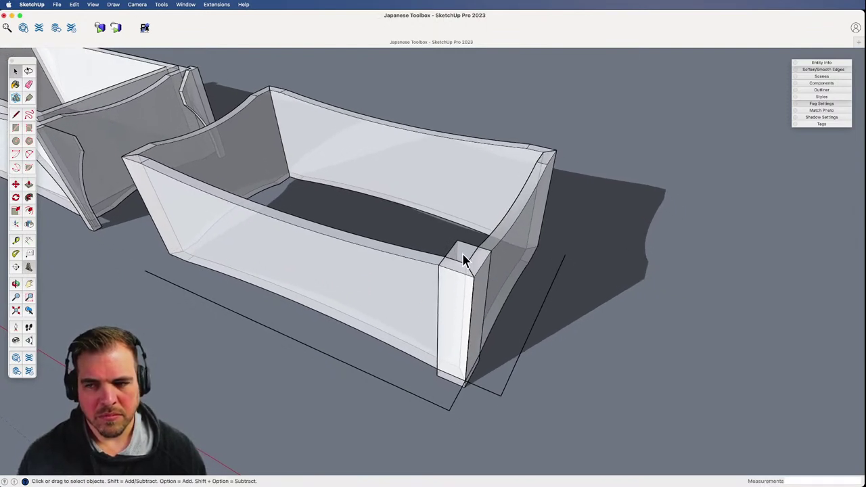
middle_drag(476, 287, 443, 286)
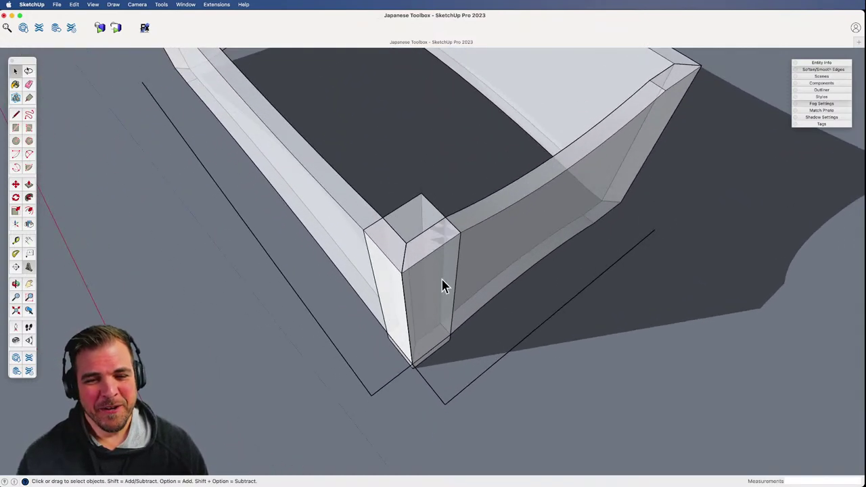
click(416, 225)
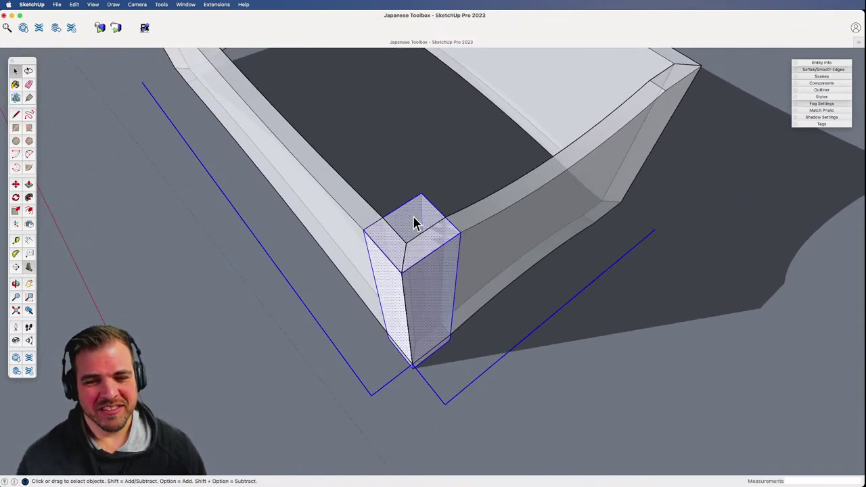
key(e)
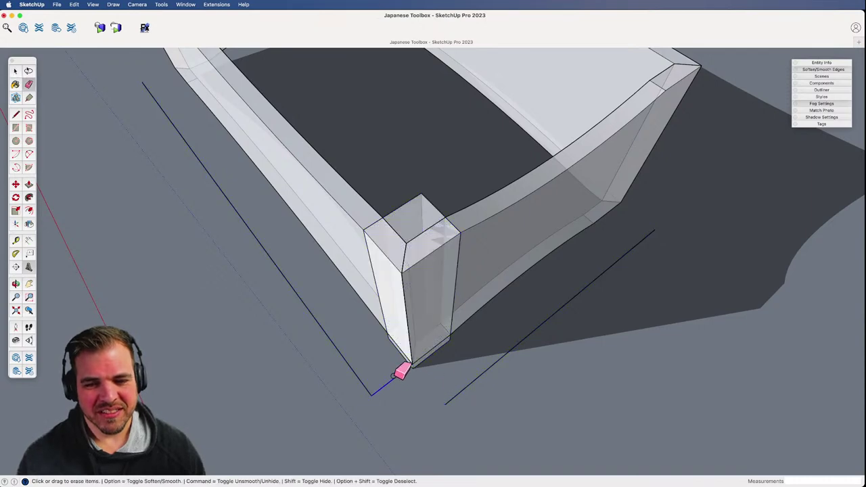
key(space)
- Turn the whole corner block into a component named leg
click(419, 224)
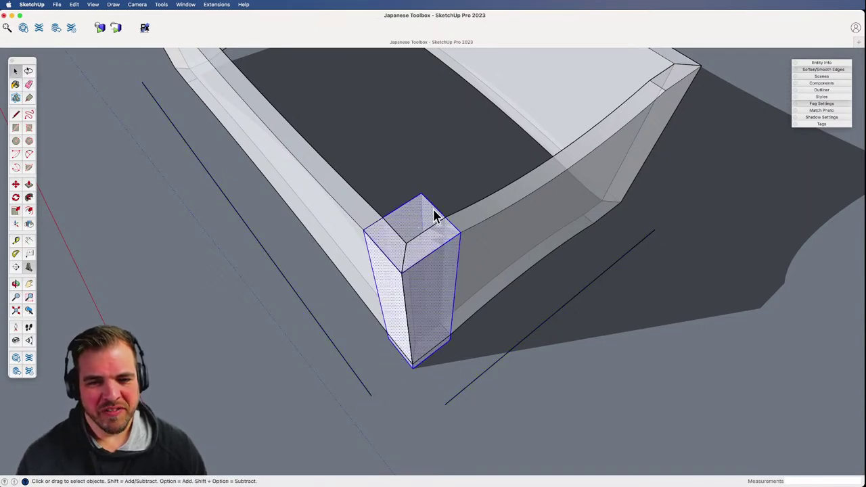
text(g)
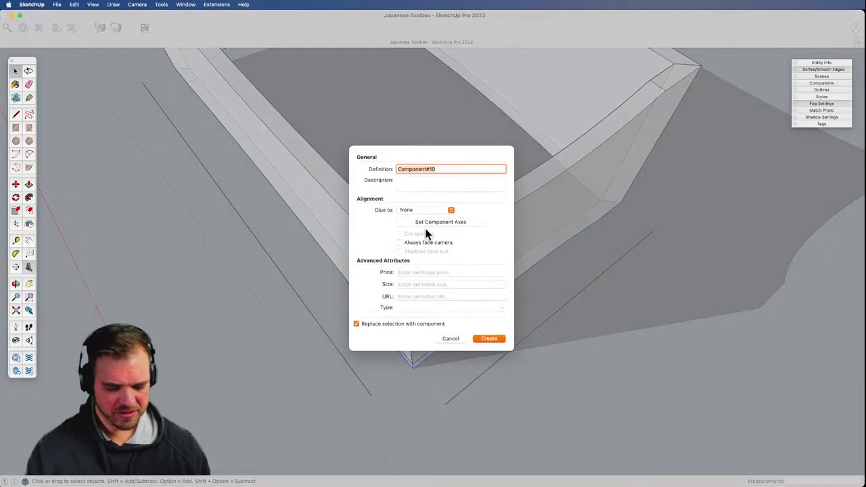
text(leg)
key(Return)
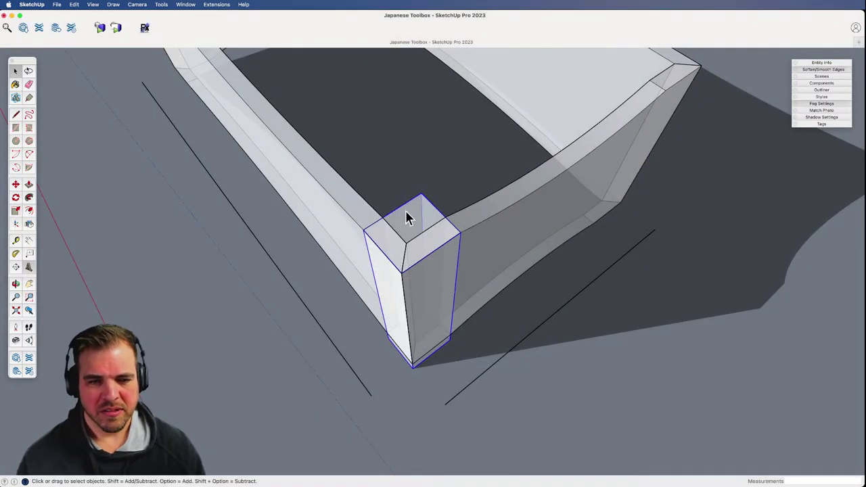
- Move the leg component 1/4" outward from the frame's mitred corner
key(m)
click(410, 218)
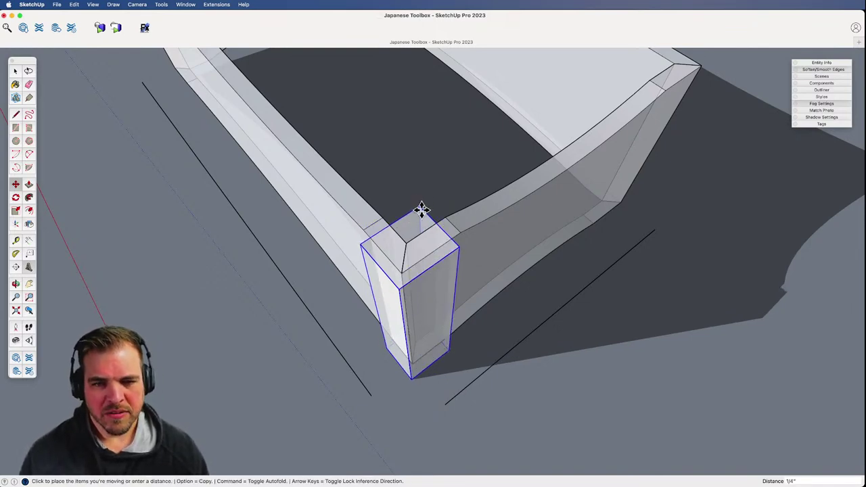
click(422, 210)
middle_drag(407, 339, 496, 253)
- Inside the leg, draw a rectangle on the top face from the frame's outer corner and push it through the leg's full 6 1/2" height
double_click(440, 254)
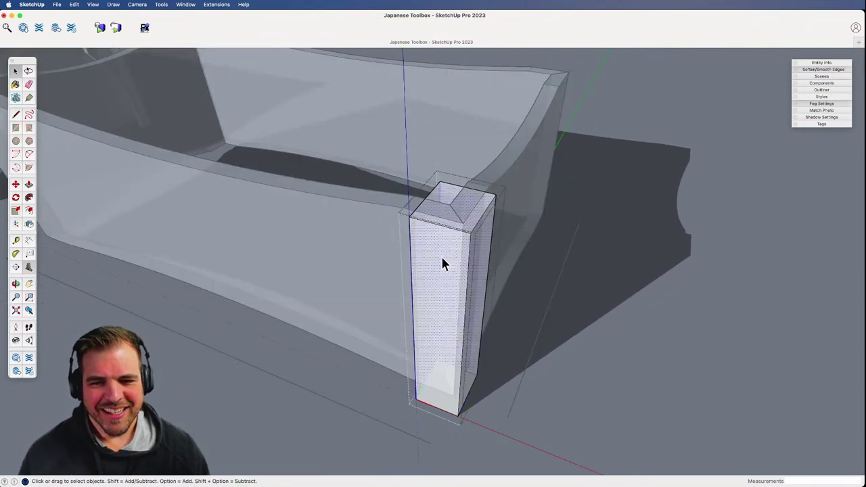
middle_drag(442, 259, 437, 359)
key(r)
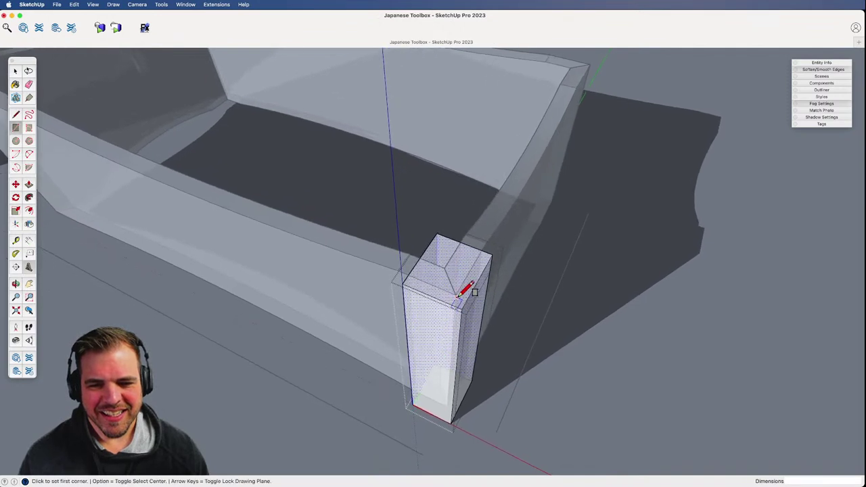
click(464, 290)
key(Escape)
key(p)
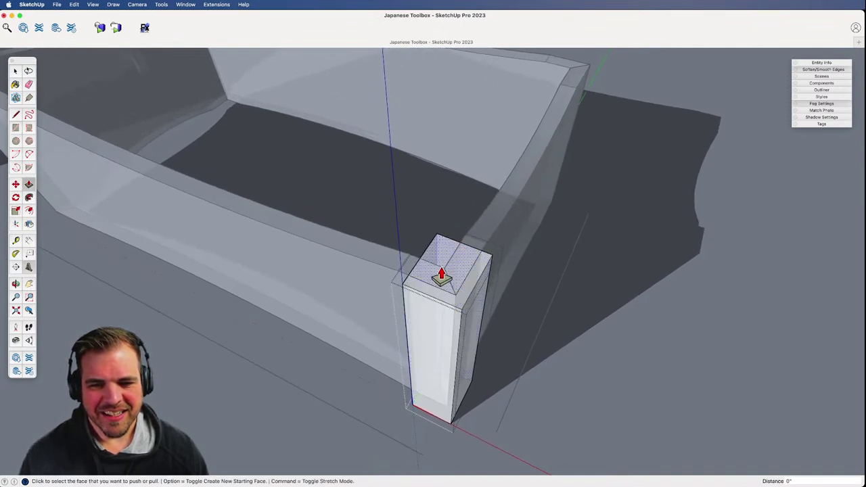
click(440, 301)
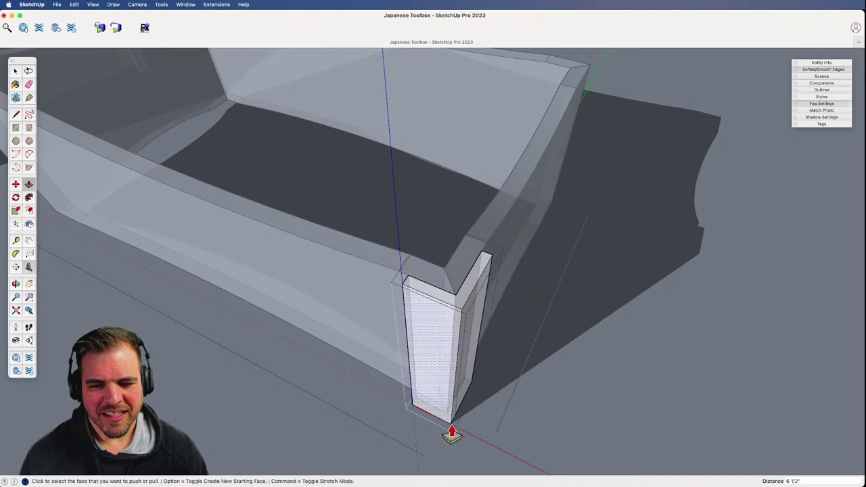
key(space)
click(583, 327)
- Examine the shaped leg profile on the finished toolbox beside the new frame
shift+middle_drag(507, 327, 477, 207)
scroll(474, 343, down, 2)
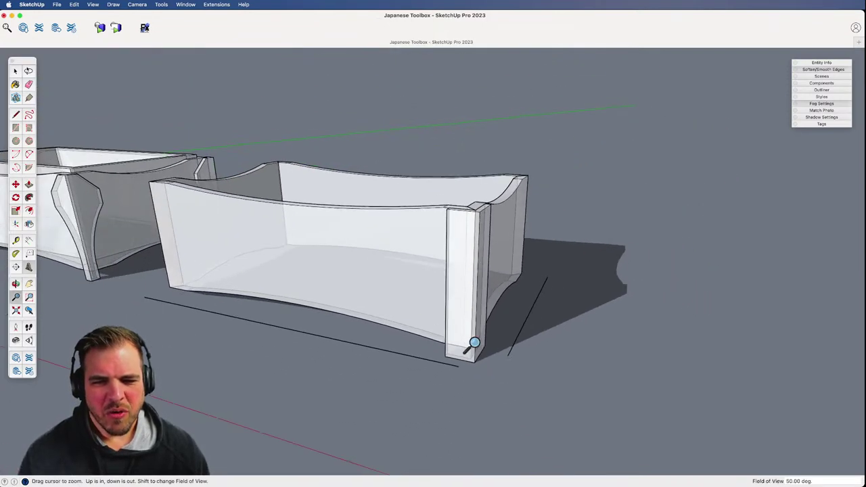
shift+middle_drag(358, 297, 659, 321)
middle_drag(321, 282, 408, 231)
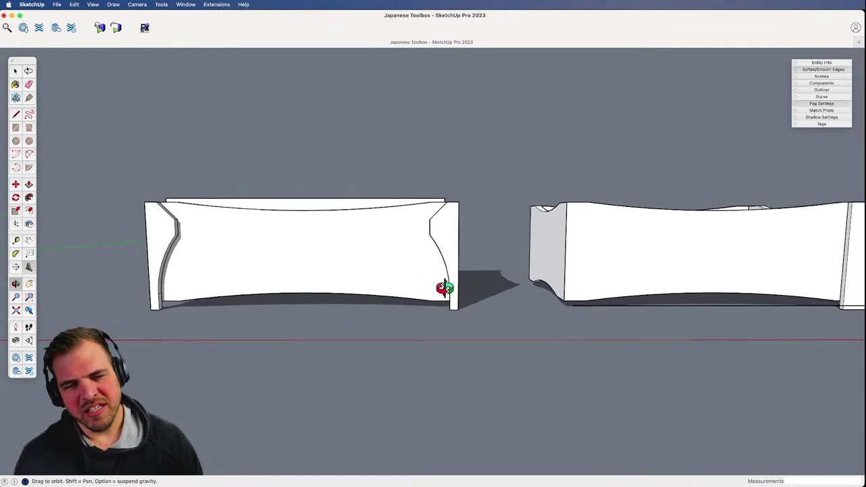
shift+drag(449, 275, 363, 284)
key(z)
scroll(363, 345, up, 5)
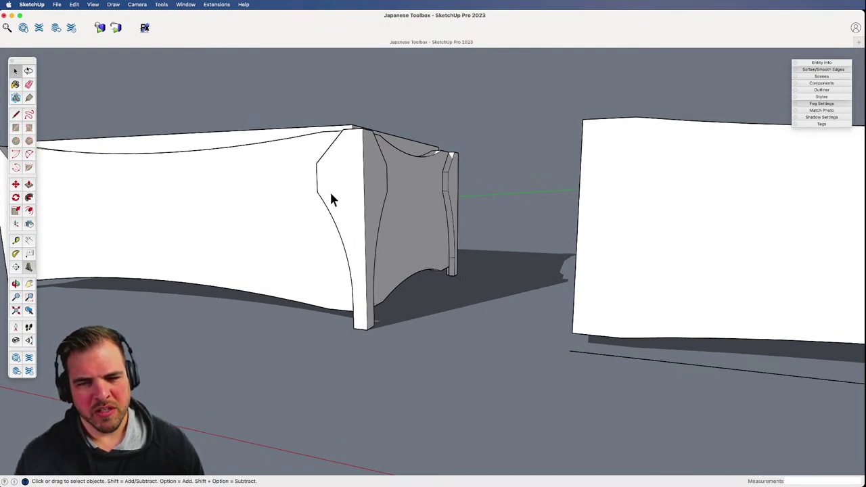
key(o)
drag(334, 217, 416, 339)
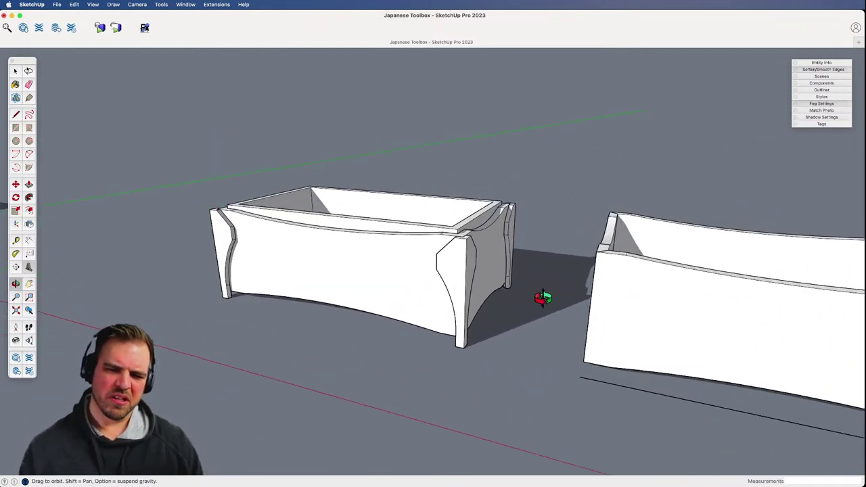
shift+drag(543, 298, 392, 300)
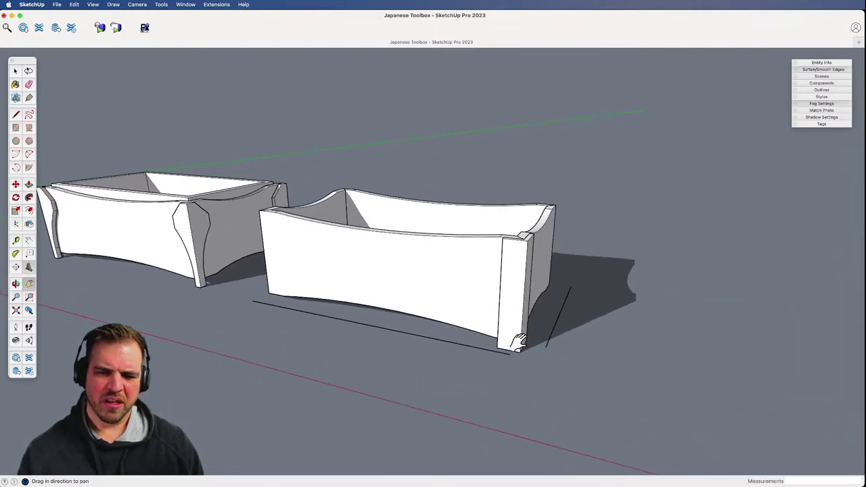
- Open the new leg for editing and measure the foot width of the finished toolbox's leg
triple_click(504, 311)
scroll(518, 349, up, 5)
shift+middle_drag(484, 262, 468, 281)
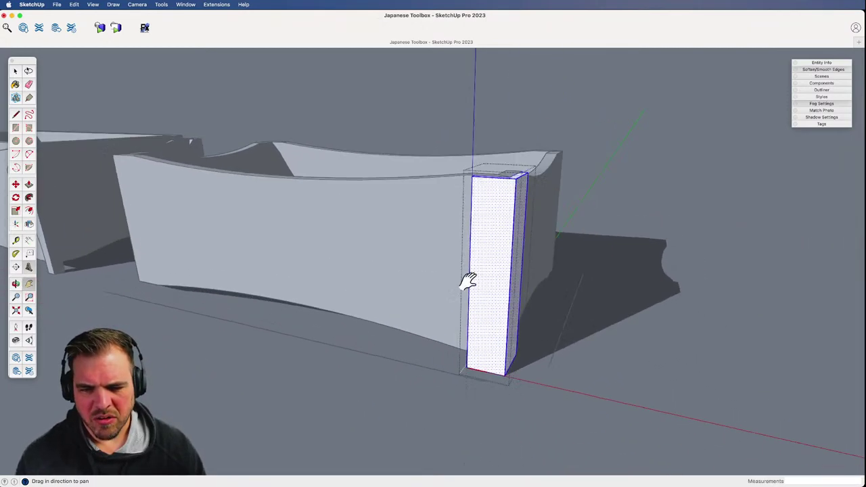
scroll(444, 257, up, 3)
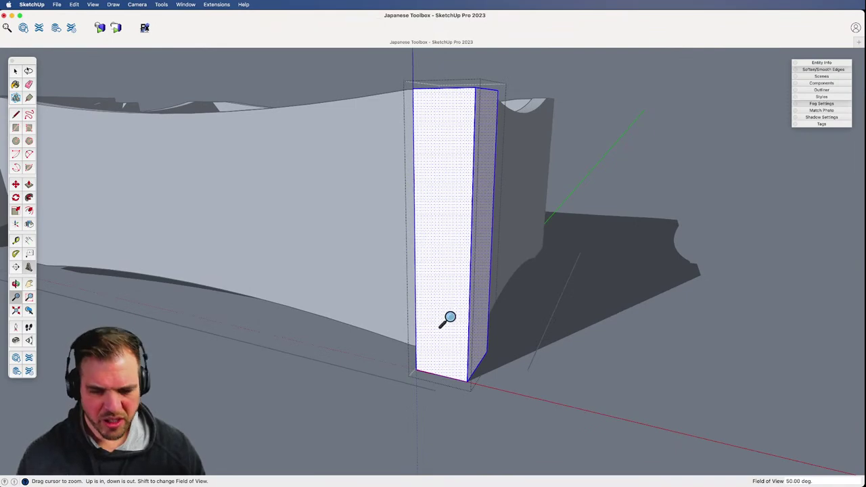
key(a)
key(l)
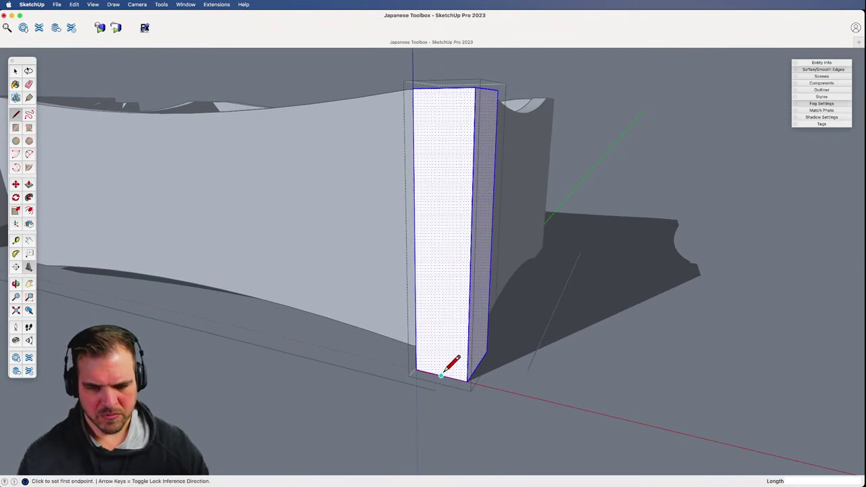
scroll(460, 351, down, 5)
shift+middle_drag(421, 345, 583, 338)
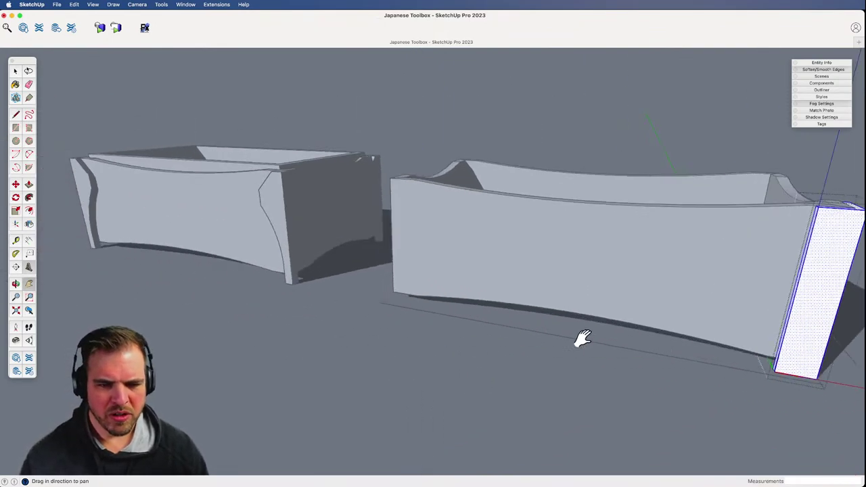
key(t)
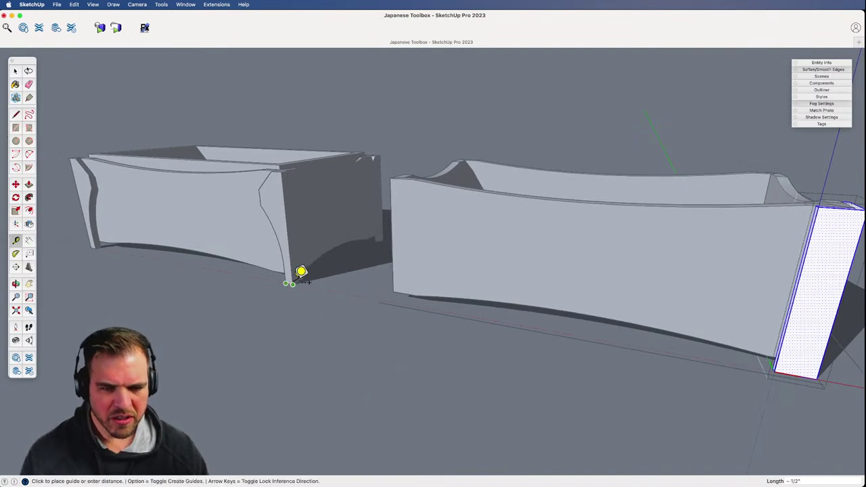
key(space)
- Place a vertical guide on the leg's long-side face, 3/4" in from its outer corner edge
key(h)
drag(680, 320, 349, 271)
key(z)
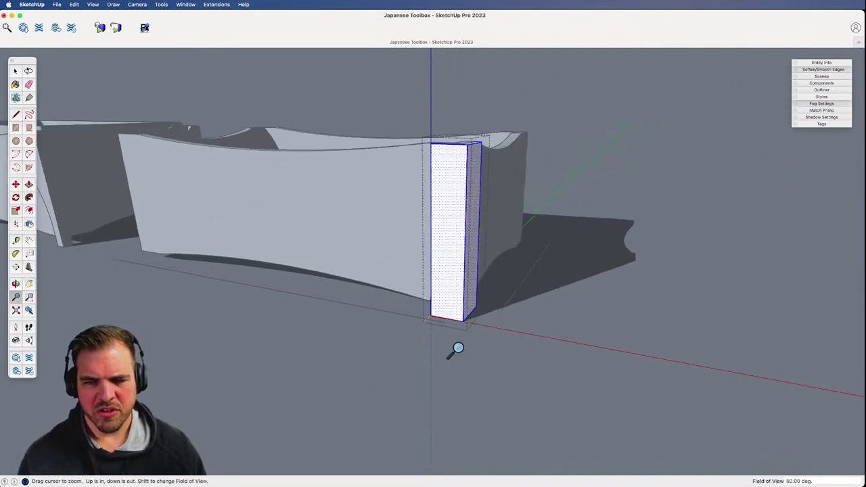
drag(454, 349, 449, 273)
key(t)
click(483, 337)
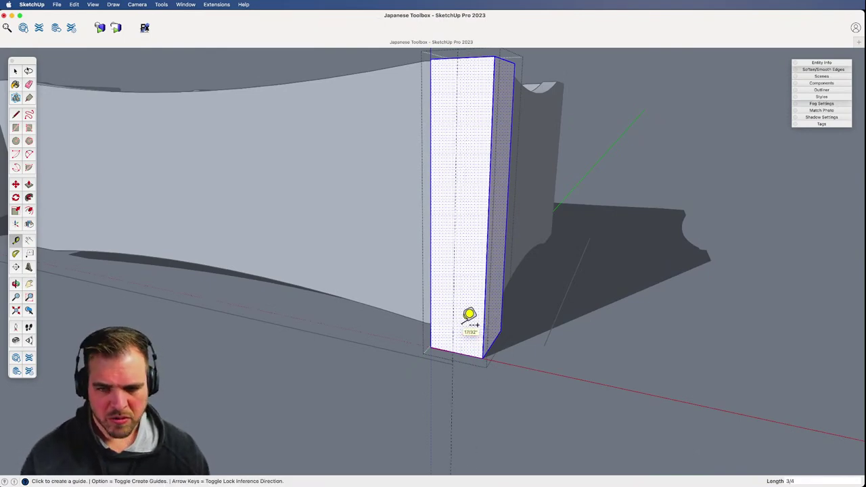
click(468, 320)
- Draw a 0.5" line up the guide from the leg's bottom edge and an arc from its end to the face's inner vertical edge
key(l)
click(456, 348)
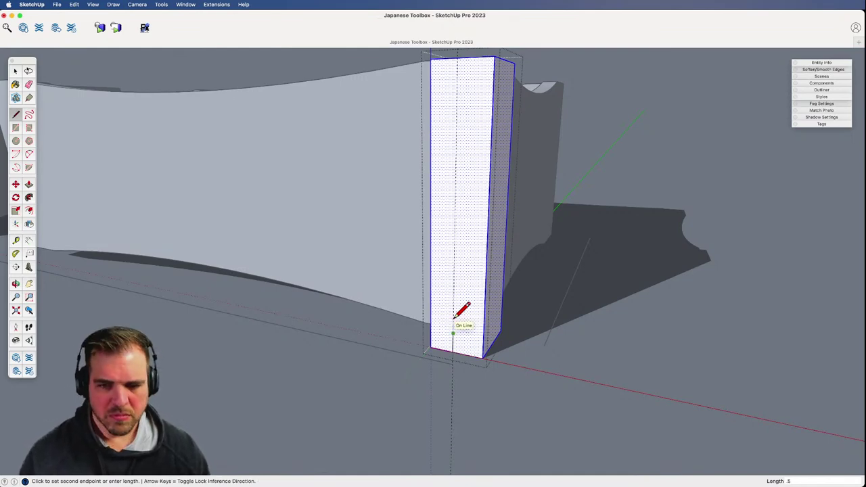
key(a)
click(453, 330)
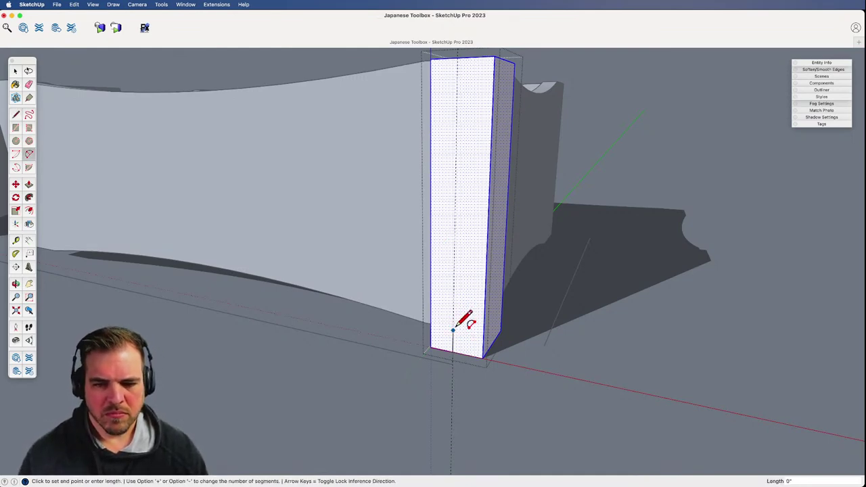
click(430, 171)
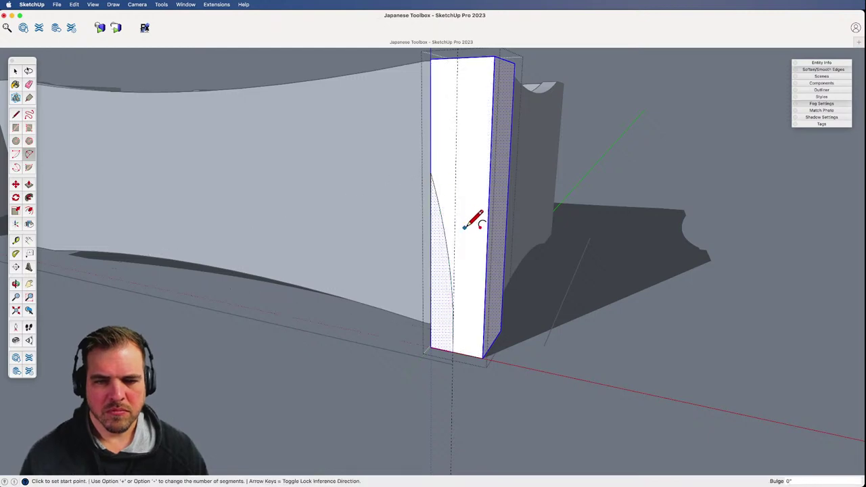
- Draw a second arc on the leg's face, from the inner vertical edge just above the first arc to the top edge
middle_drag(474, 218, 476, 341)
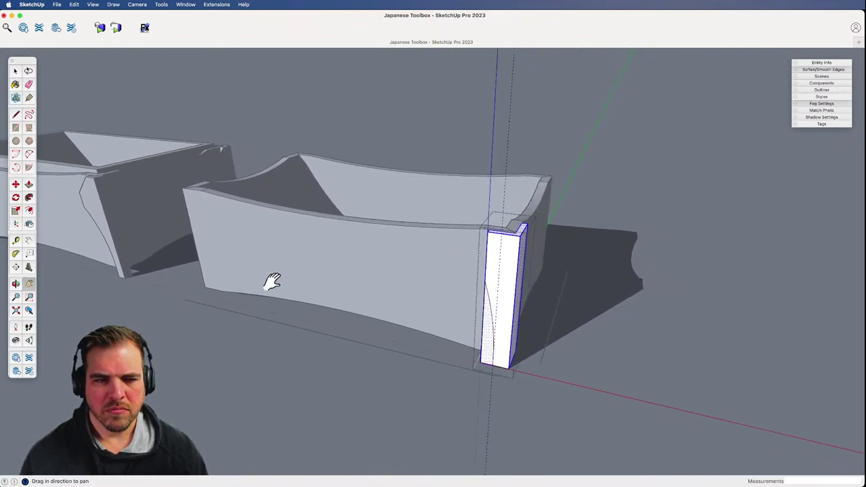
shift+middle_drag(272, 281, 616, 330)
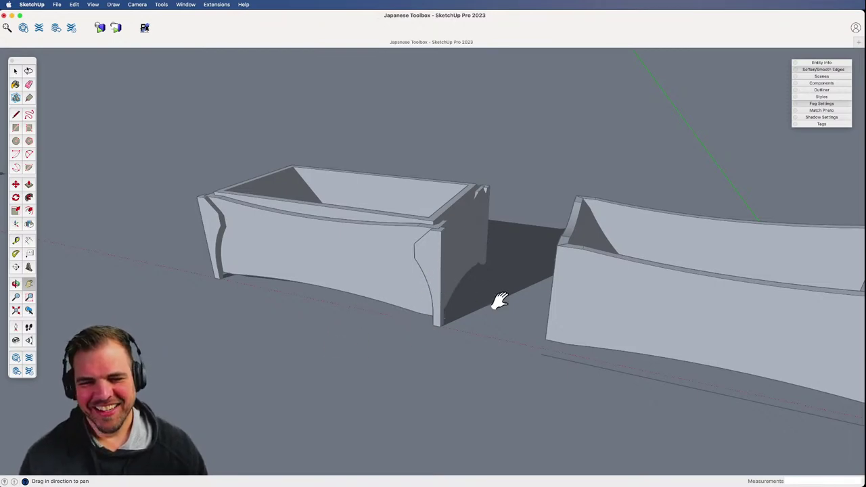
shift+middle_drag(646, 329, 270, 284)
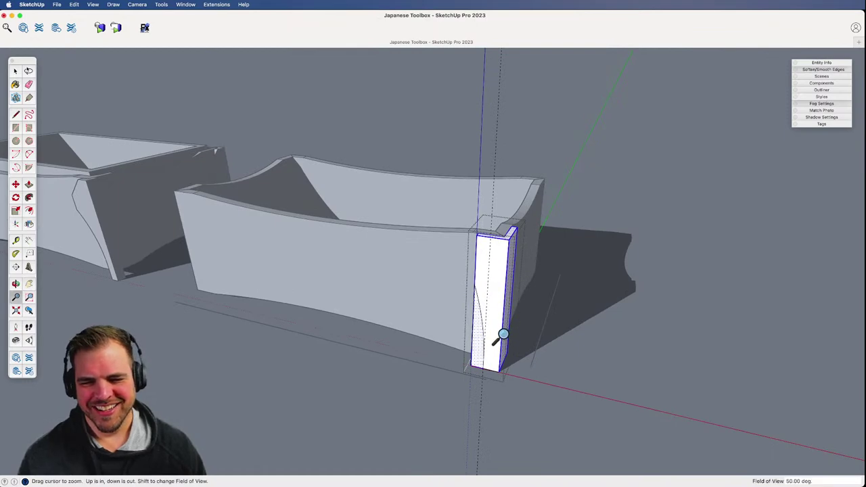
scroll(499, 325, up, 6)
key(a)
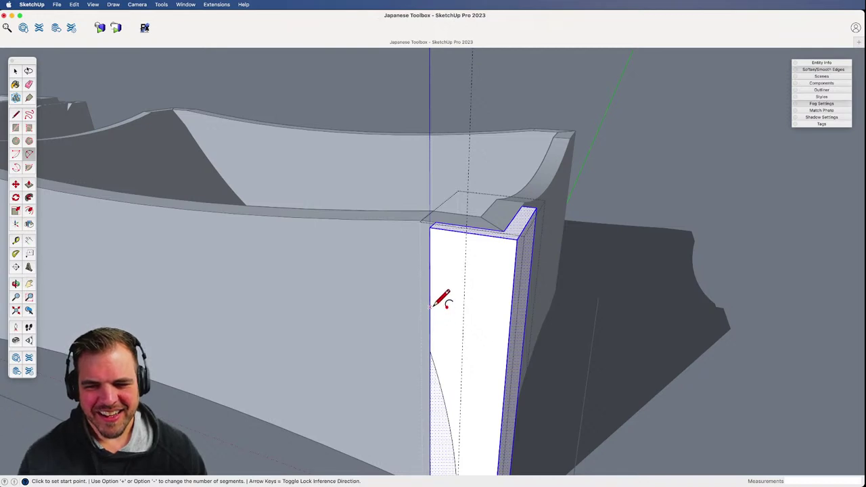
click(430, 321)
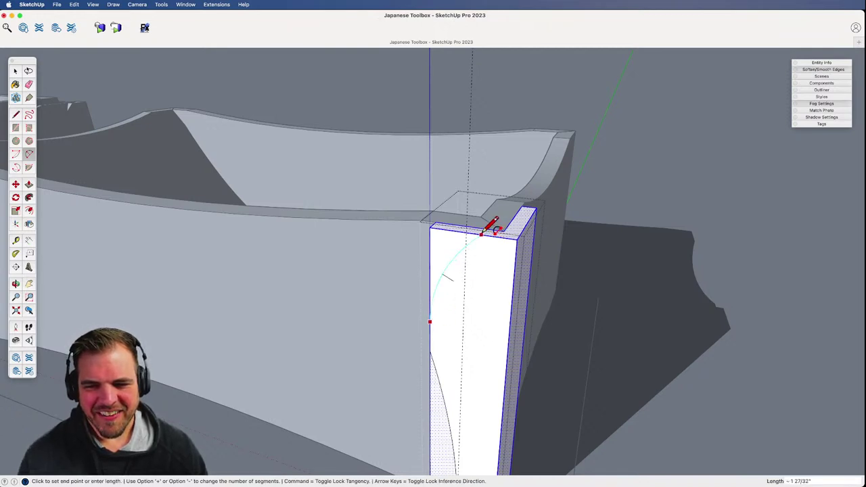
click(473, 232)
scroll(462, 319, down, 5)
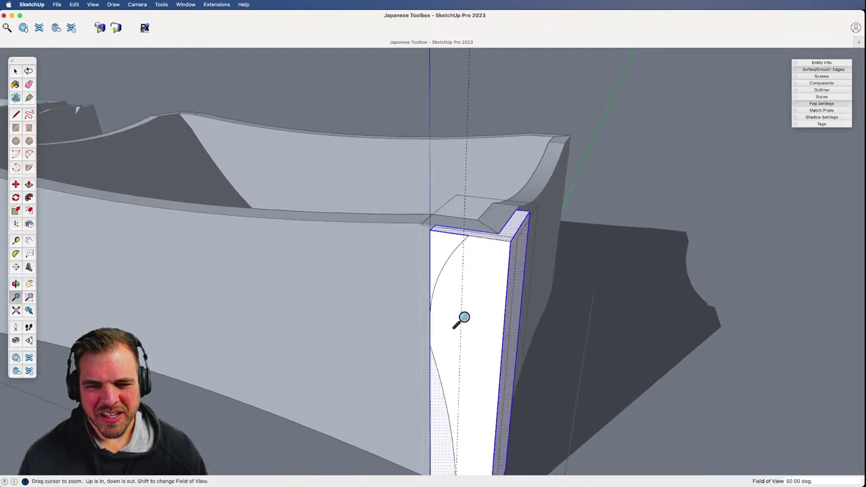
shift+middle_drag(464, 353, 398, 328)
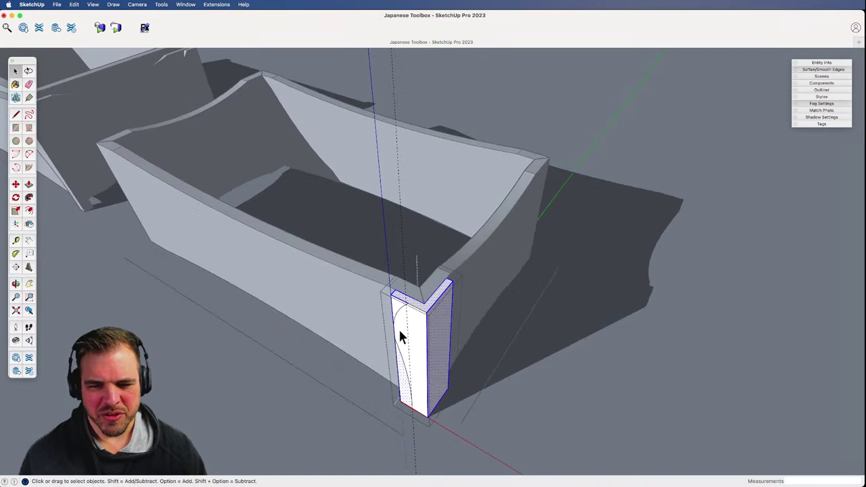
- Copy the curved profile from the leg's long-side face onto its short-side face by rotating it about the top outer corner
click(396, 304)
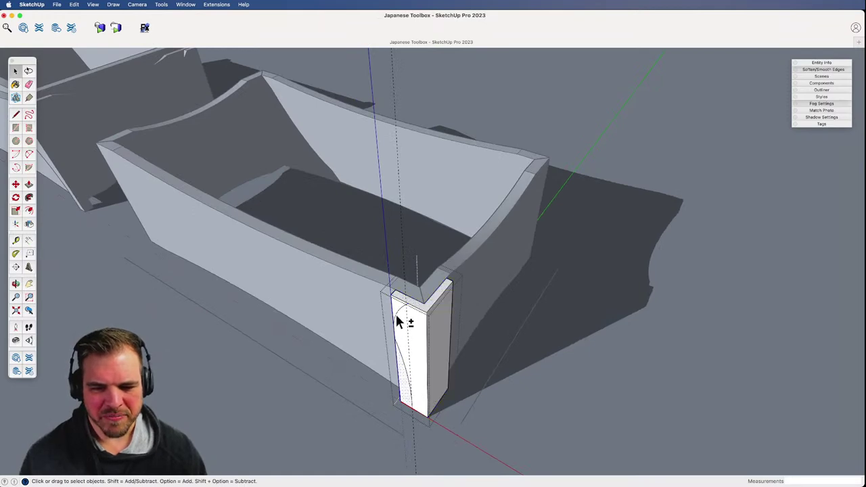
key(q)
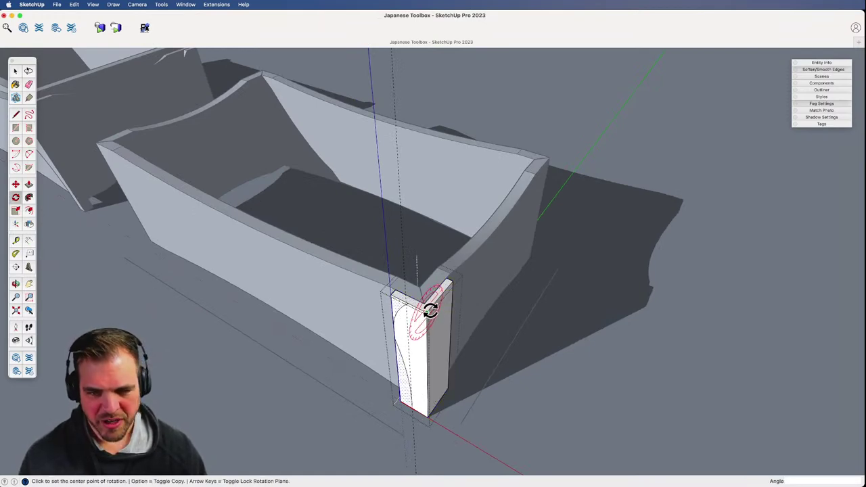
key(alt)
click(426, 313)
click(410, 304)
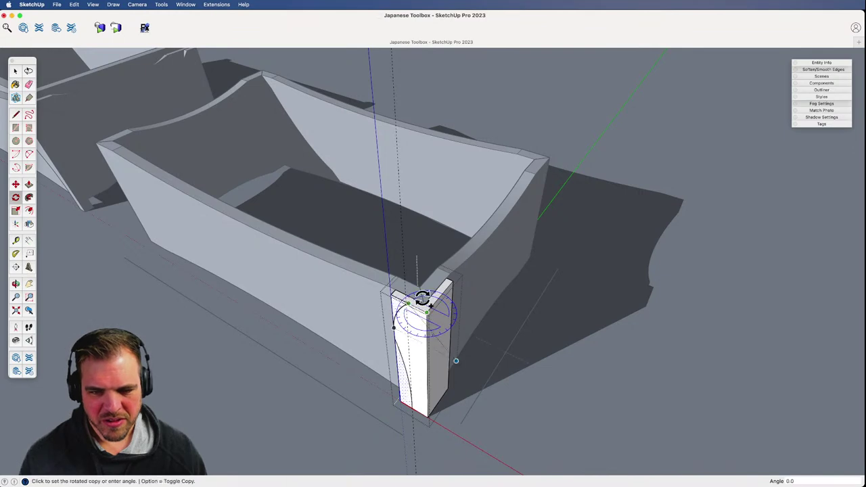
click(443, 292)
middle_drag(440, 310, 449, 236)
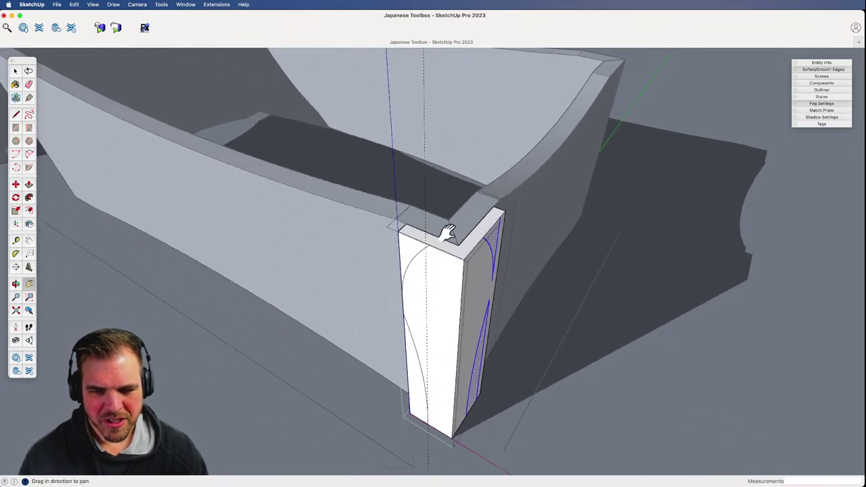
- Cut away the waste outside the curved profile on the leg's long-side face with Push/Pull
key(p)
click(420, 245)
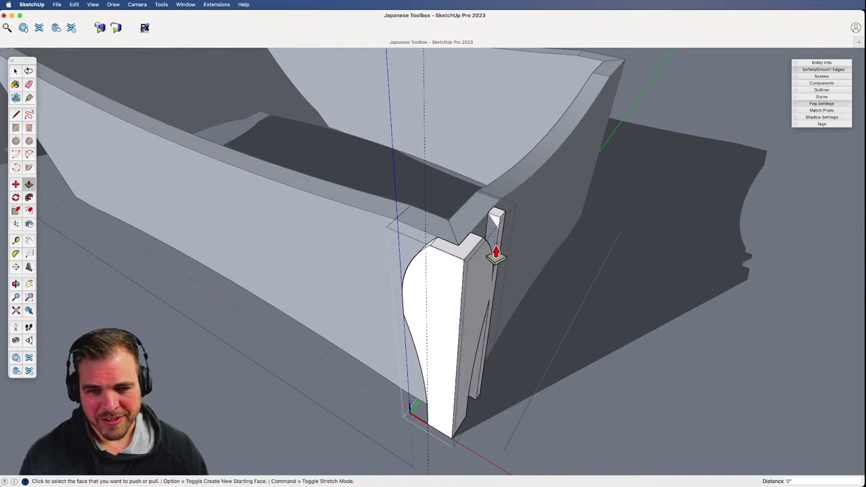
middle_drag(496, 251, 381, 269)
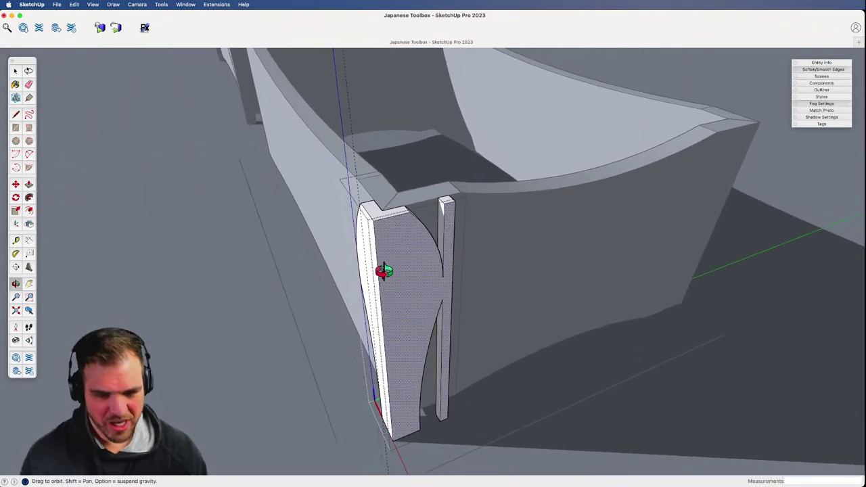
middle_drag(441, 292, 429, 273)
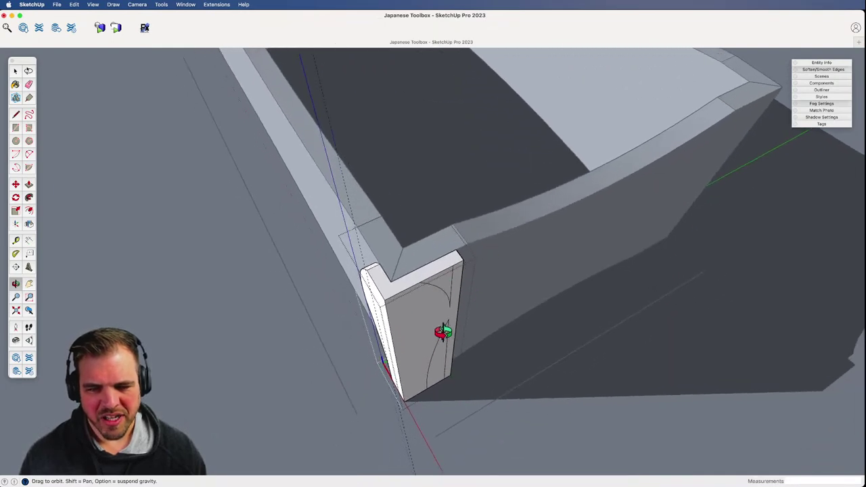
middle_drag(443, 332, 424, 253)
- Close the gap between the two arcs on the leg's short-side face and push the waste outside them away
key(l)
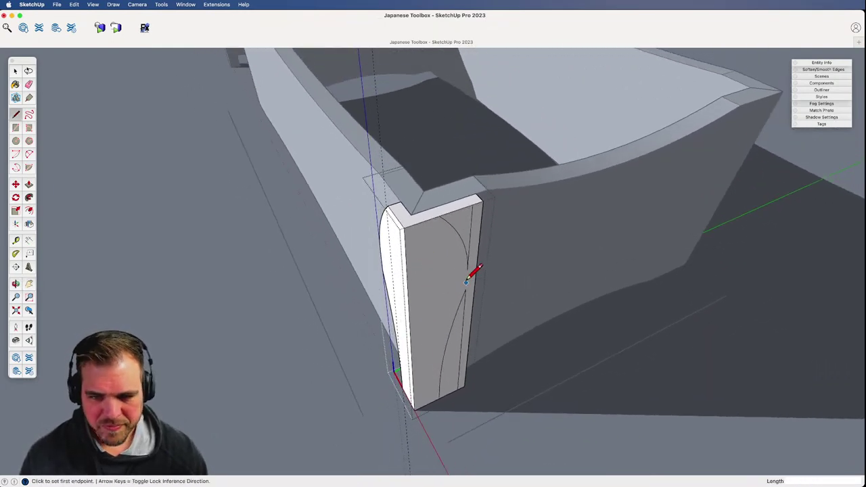
click(468, 269)
key(space)
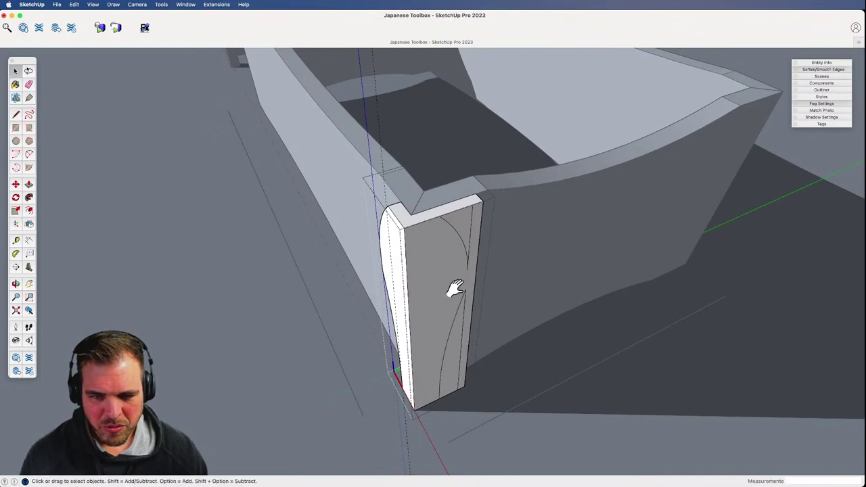
middle_drag(454, 289, 245, 300)
scroll(387, 329, up, 3)
key(p)
drag(403, 247, 380, 233)
double_click(392, 404)
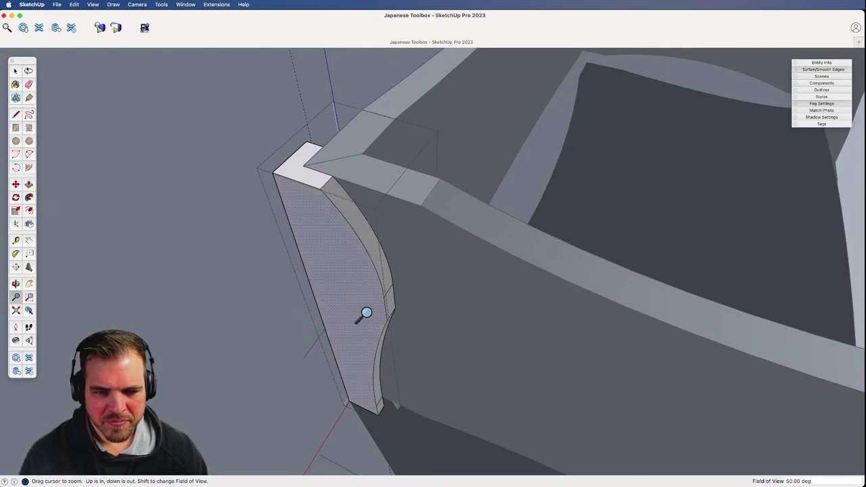
- Finish editing the leg and mirror a copy of it to the other corner of the same short side
middle_drag(363, 316, 403, 302)
key(space)
scroll(649, 364, down, 5)
click(524, 342)
scroll(504, 312, down, 3)
scroll(498, 339, up, 1)
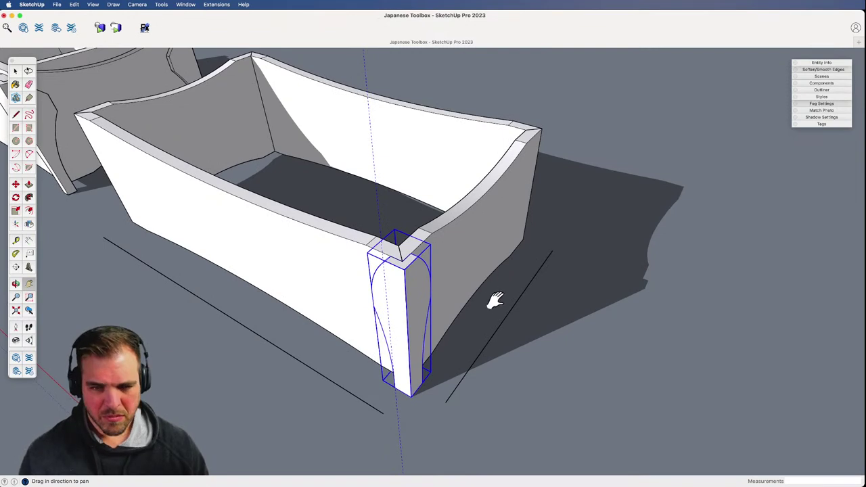
key(shift+f)
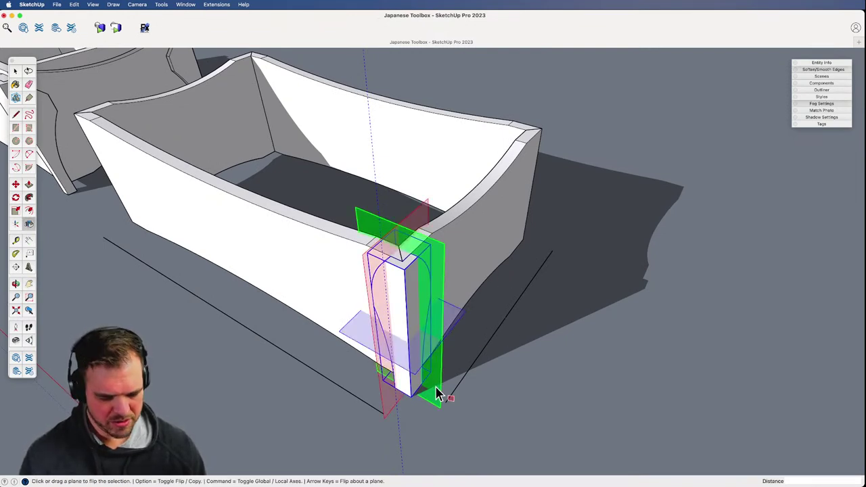
drag(441, 386, 513, 320)
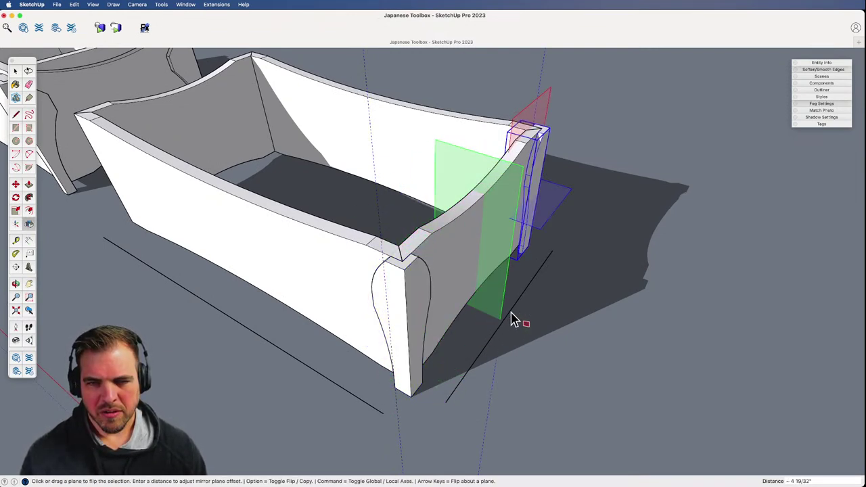
key(space)
- Select both legs of the short side and mirror copies of them to the two corners at the box's opposite end
click(415, 368)
key(z)
drag(432, 375, 436, 387)
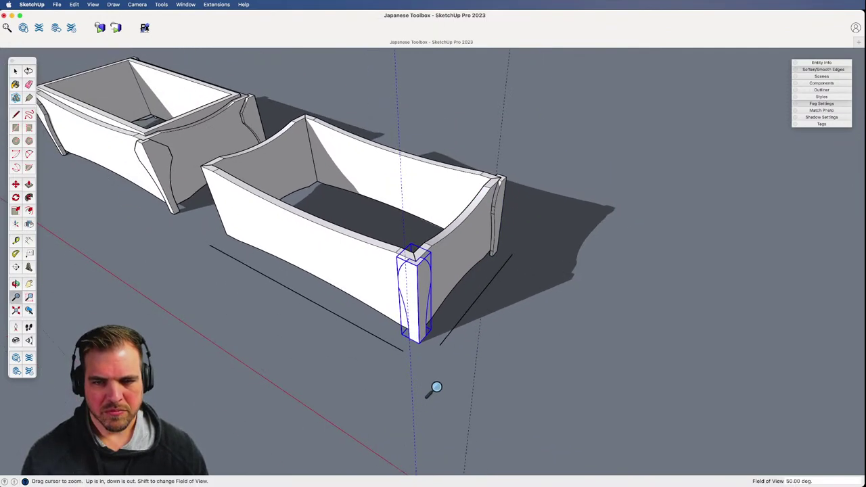
key(space)
shift+click(499, 242)
key(h)
drag(462, 307, 497, 344)
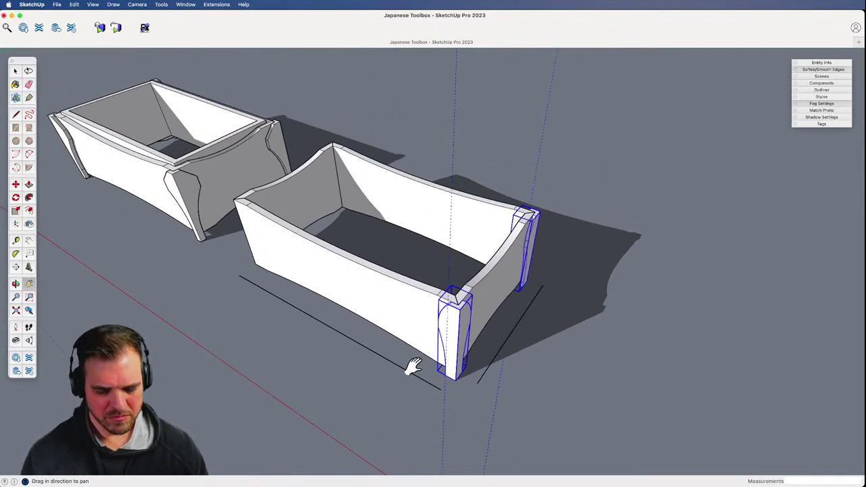
key(shift+f)
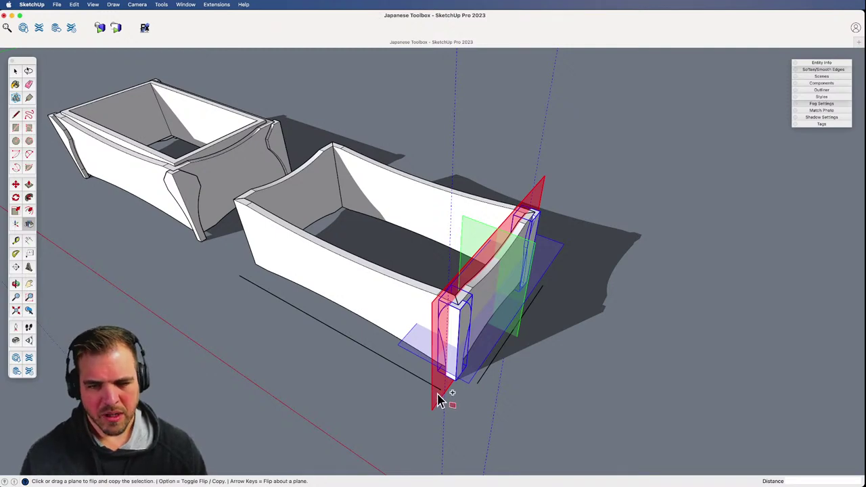
key(alt)
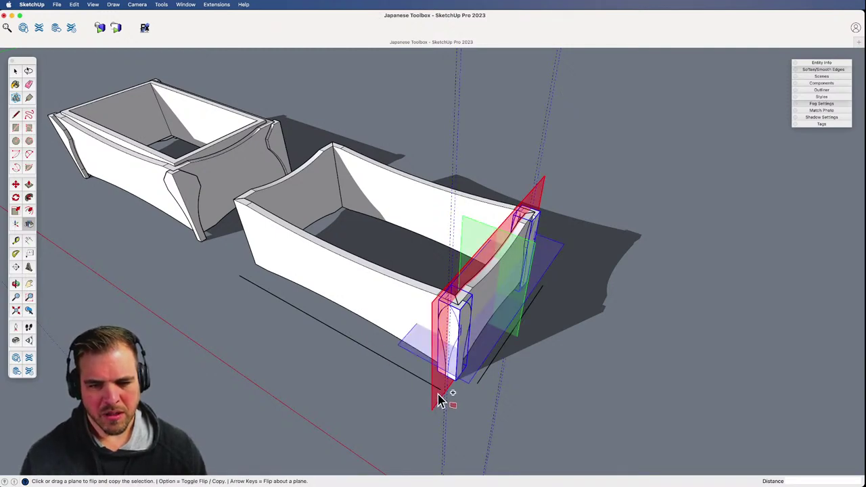
drag(441, 399, 332, 332)
key(space)
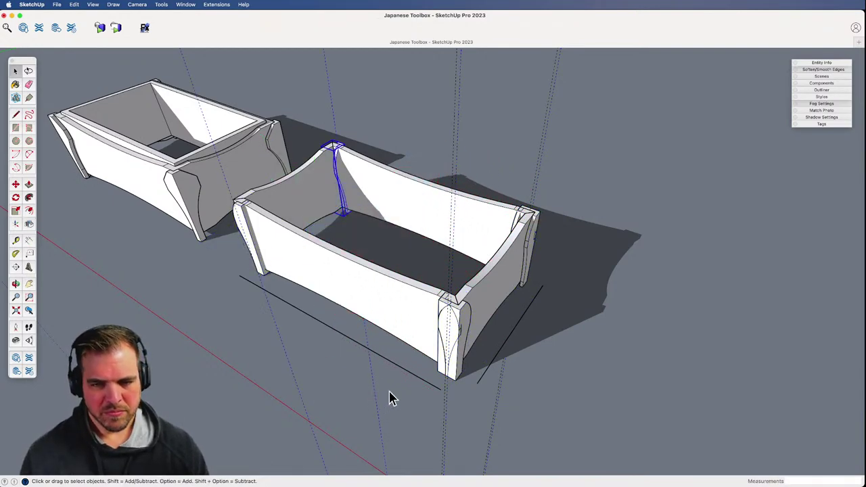
- Flip the two copied legs at the opposite end across the plane midway between them to correct their orientation
key(o)
drag(363, 354, 459, 404)
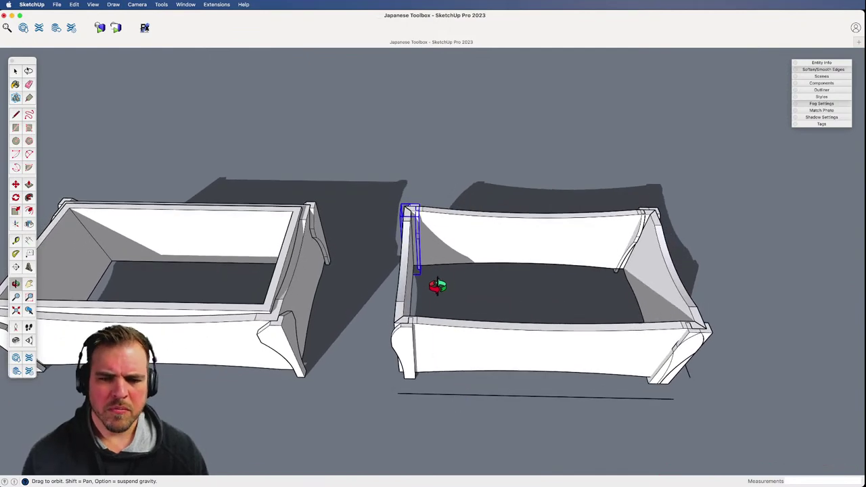
scroll(438, 287, up, 5)
key(space)
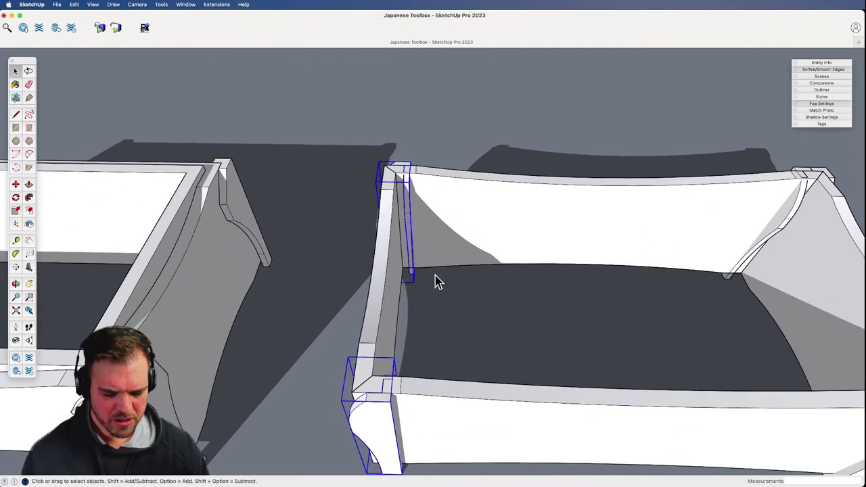
middle_drag(422, 313, 319, 358)
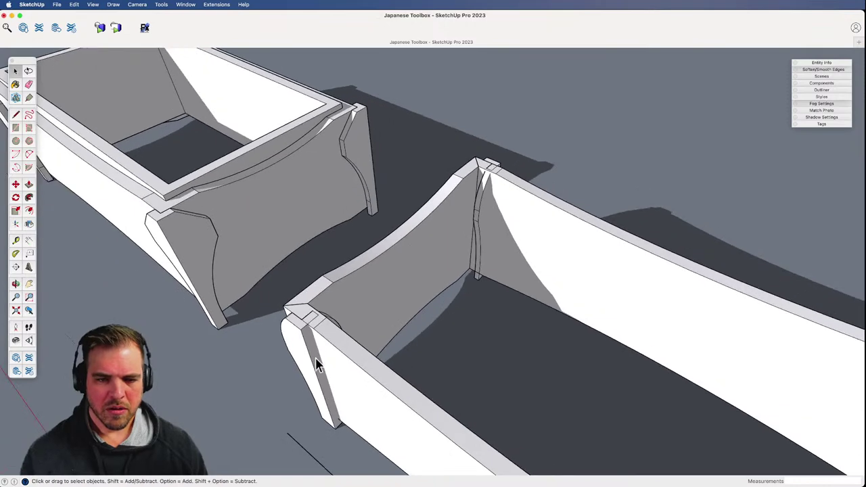
shift+click(486, 167)
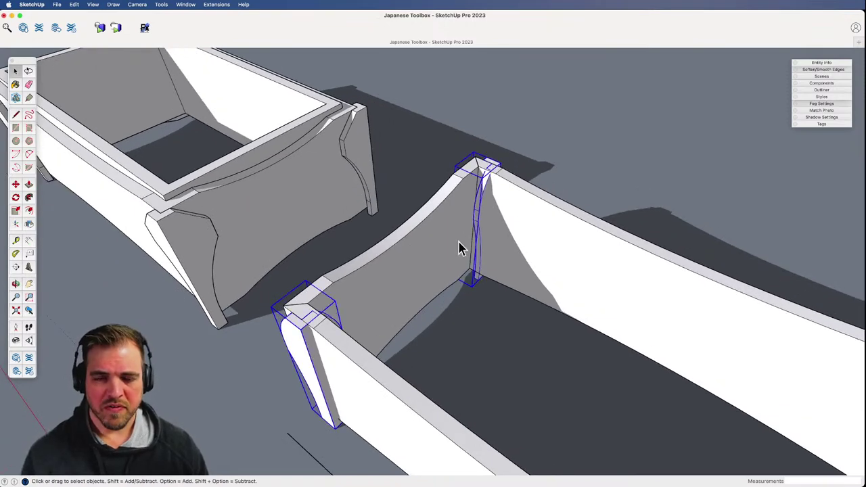
key(shift+f)
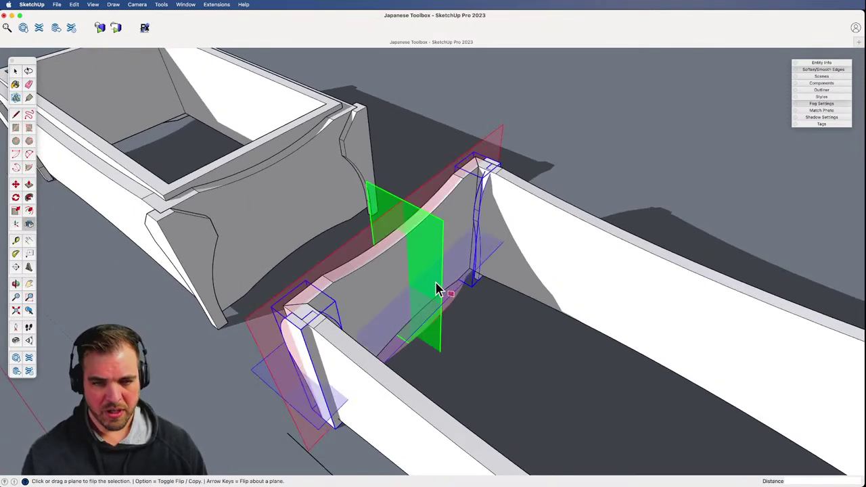
click(429, 191)
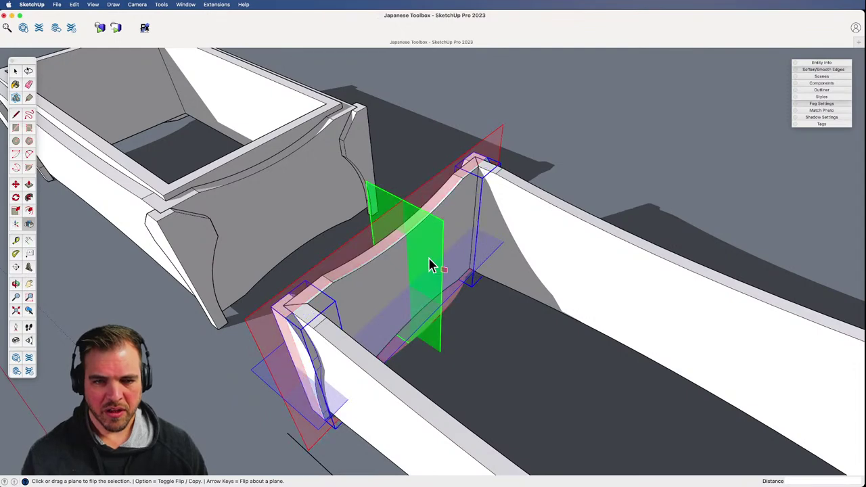
- Erase the duplicate flipped legs overlapping the two original legs at the first short side
key(z)
drag(411, 330, 411, 396)
shift+middle_drag(482, 333, 463, 302)
drag(462, 302, 464, 251)
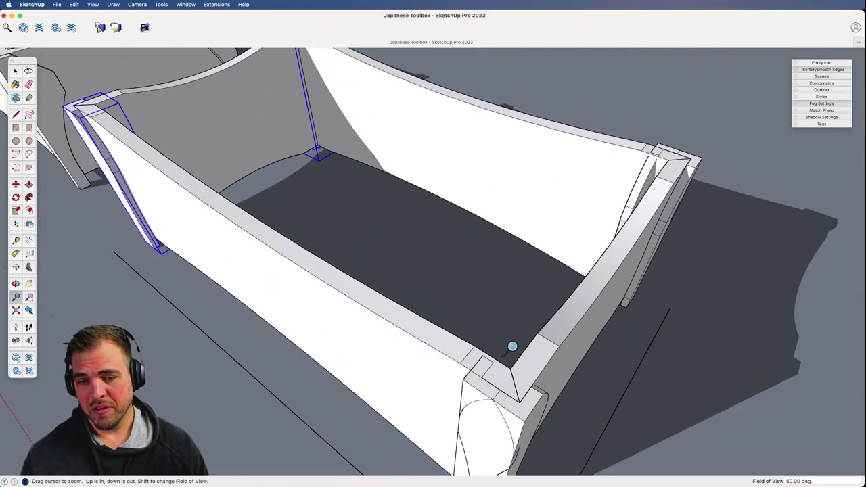
shift+middle_drag(512, 346, 433, 268)
key(e)
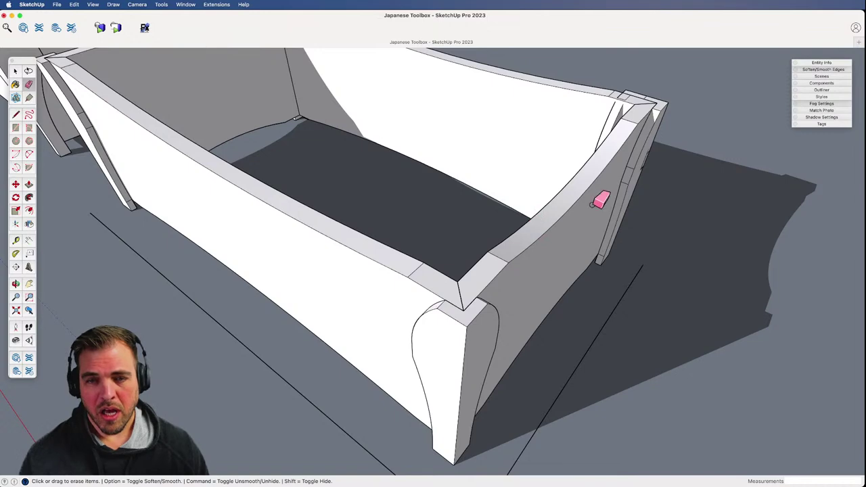
shift+middle_drag(592, 205, 441, 359)
shift+middle_drag(498, 298, 122, 328)
mouse_move(339, 318)
shift+middle_down()
mouse_move(455, 291)
mouse_move(410, 271)
shift+middle_up()
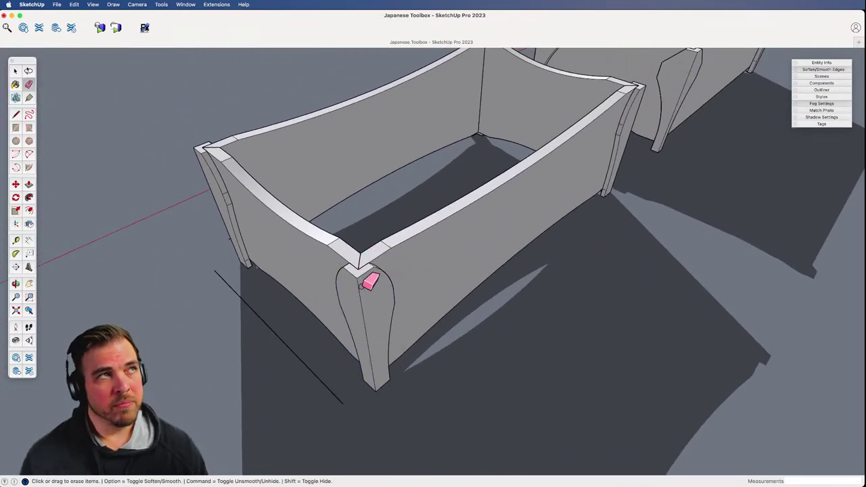
- Examine the curved-side box with its four legs from several angles beside the finished toolbox
middle_drag(338, 286, 478, 281)
scroll(440, 293, down, 3)
middle_drag(402, 305, 295, 258)
key(space)
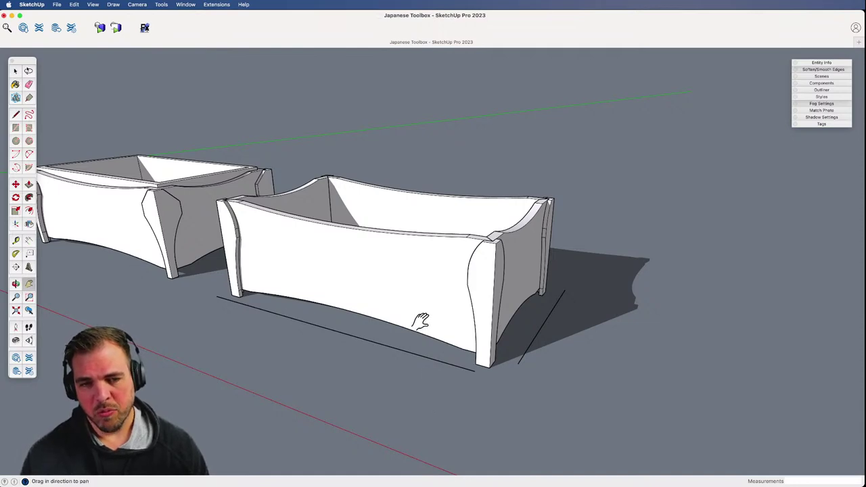
middle_drag(416, 315, 404, 359)
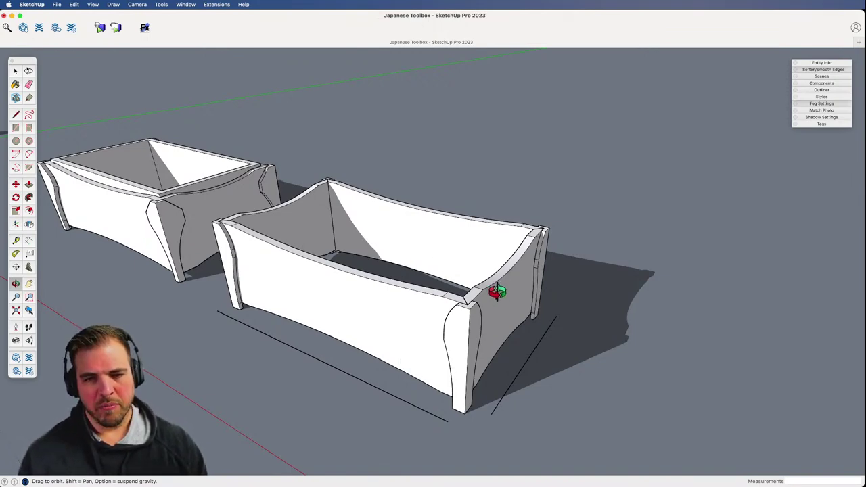
middle_drag(420, 343, 465, 355)
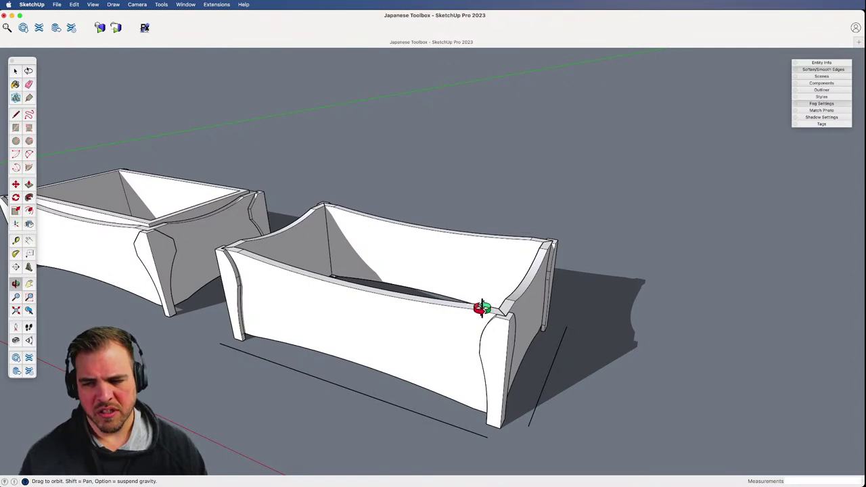
middle_drag(485, 305, 486, 331)
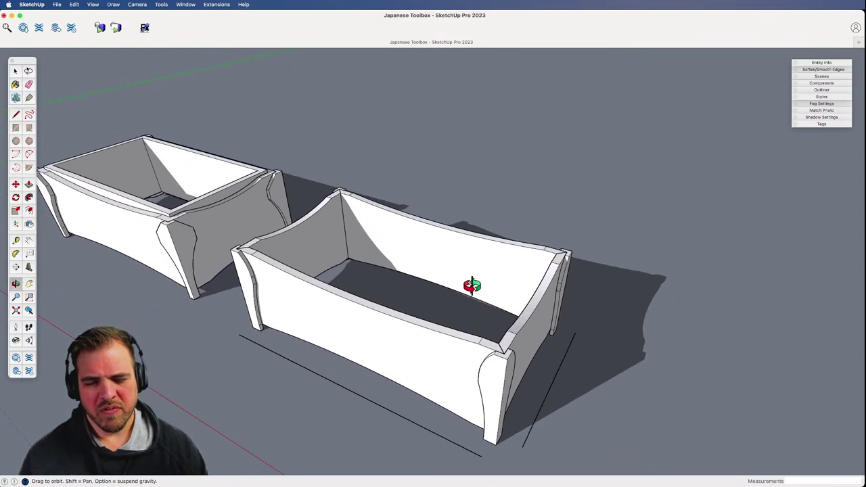
middle_drag(495, 298, 436, 258)
middle_drag(500, 247, 439, 367)
middle_drag(432, 291, 535, 435)
- Draw a rectangle for the floor between diagonally opposite inner bottom corners of the box
key(z)
drag(536, 435, 514, 328)
shift+middle_drag(425, 375, 293, 214)
key(r)
click(265, 214)
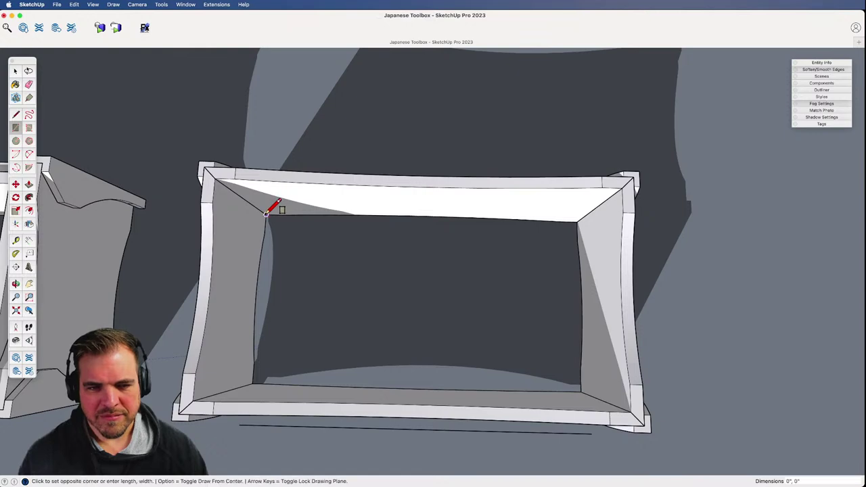
click(581, 390)
- Extrude the floor rectangle 1/4" with Push/Pull to form the bottom panel
middle_drag(567, 380, 286, 159)
key(p)
click(400, 292)
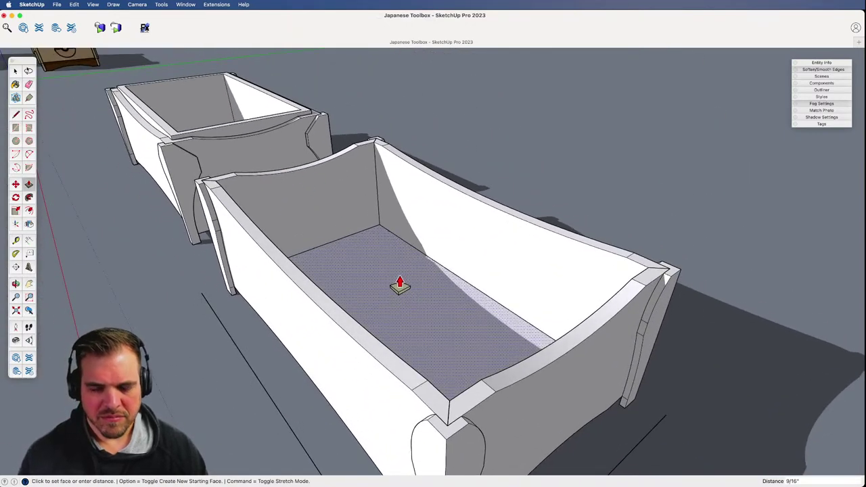
click(400, 285)
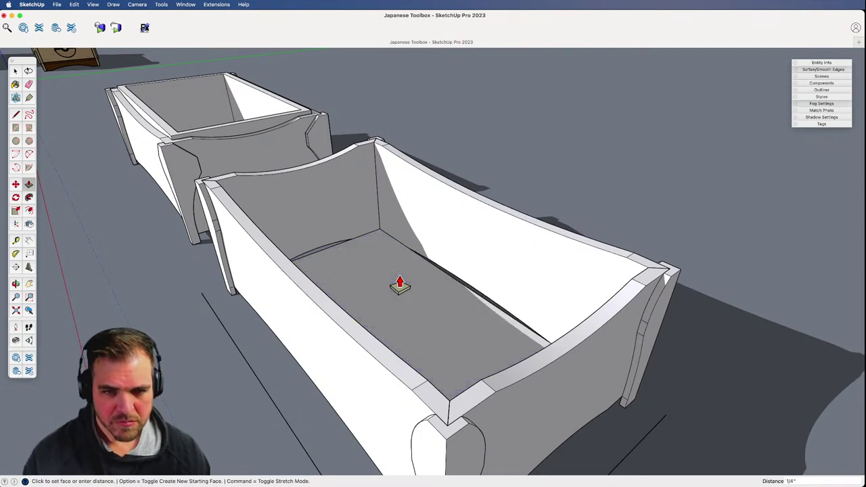
key(space)
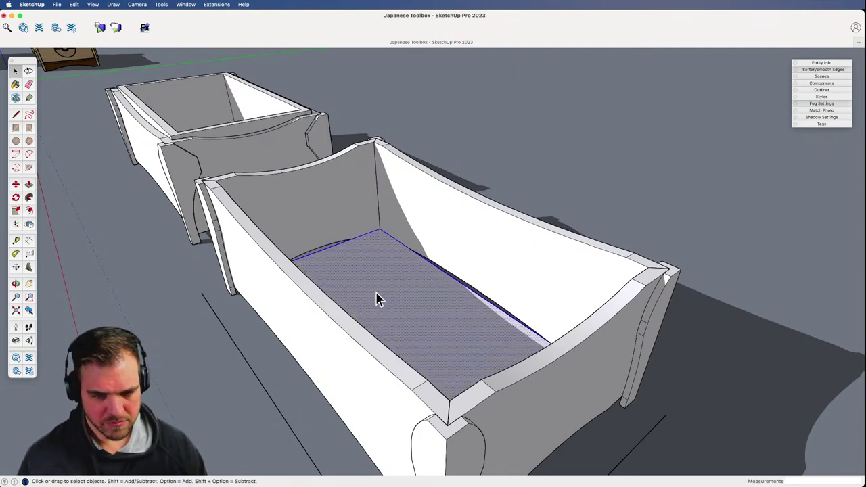
- Move the bottom panel straight up by 0.25" inside the frame, working from the underside of the box
middle_drag(378, 300, 426, 110)
shift+middle_drag(418, 330, 401, 236)
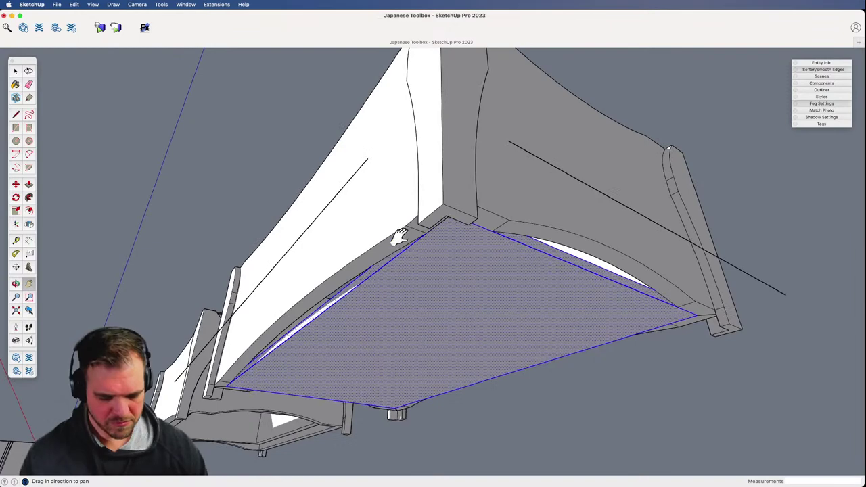
middle_drag(403, 313, 385, 295)
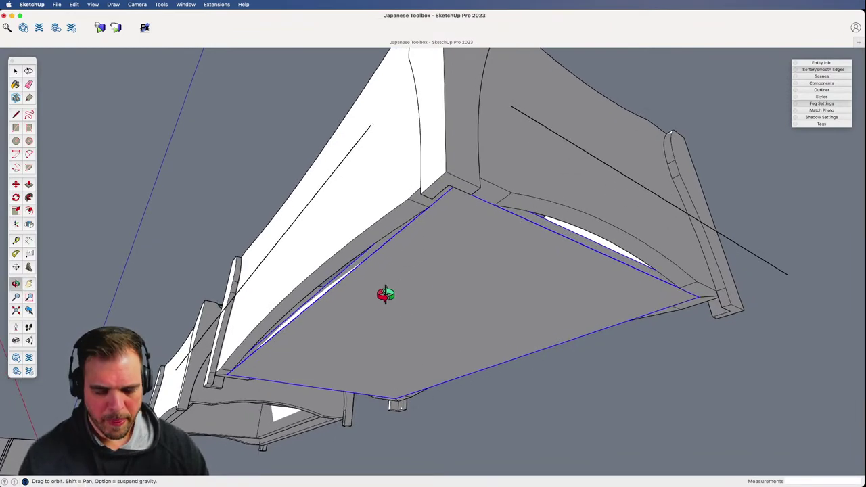
key(m)
click(406, 304)
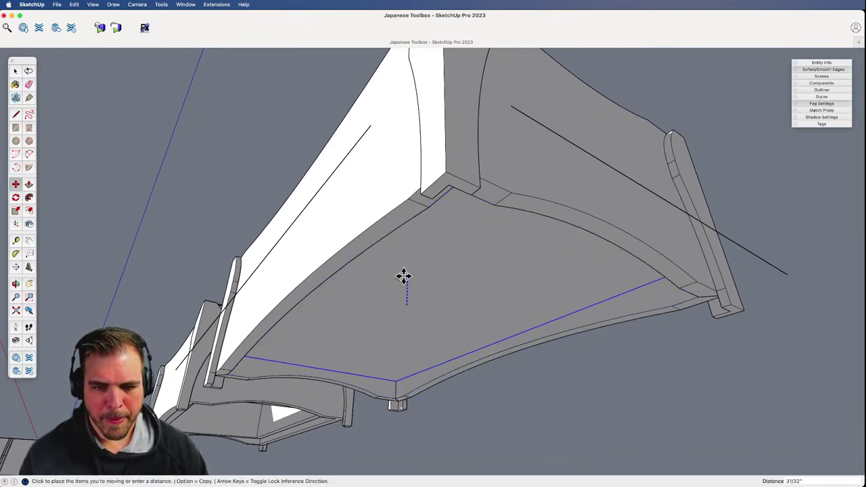
click(427, 206)
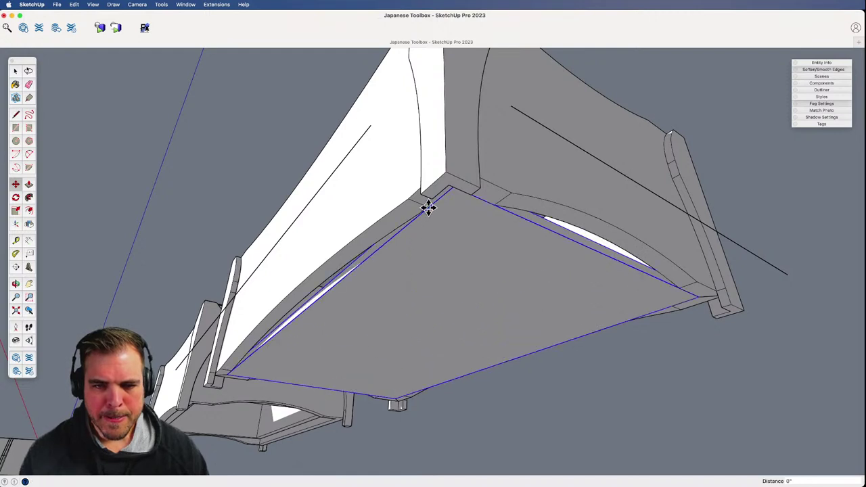
click(349, 330)
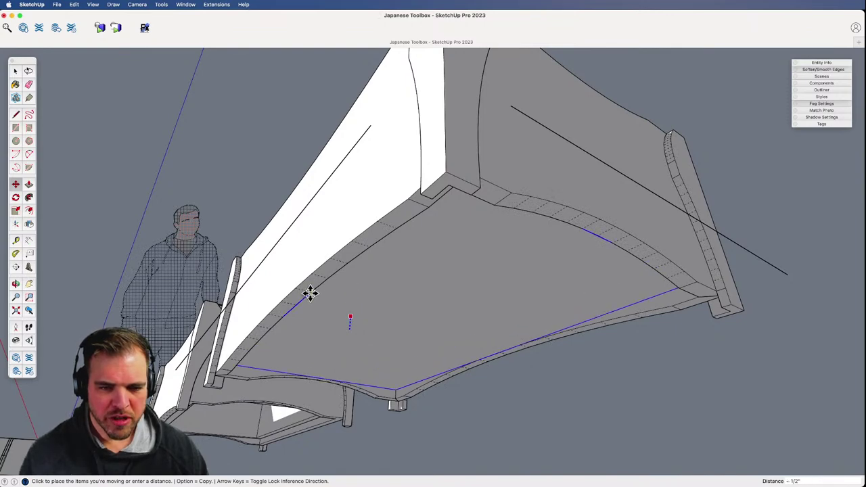
click(310, 293)
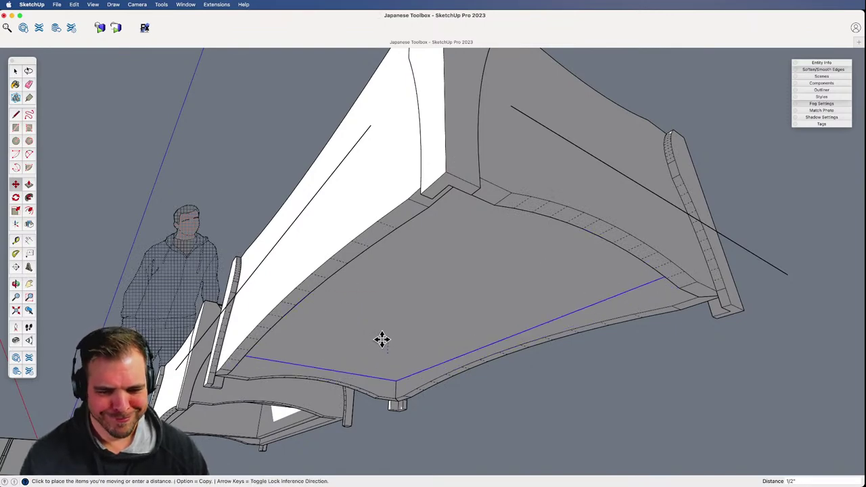
click(382, 340)
key(Escape)
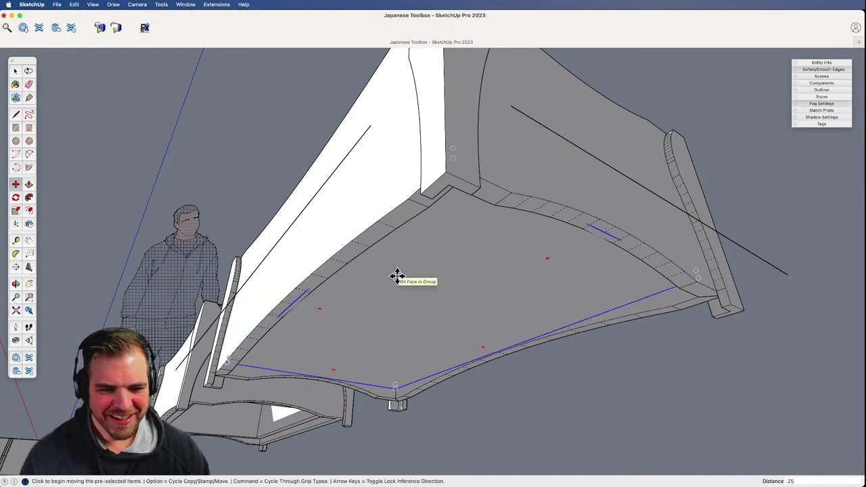
- Raise the bottom panel a further 0.25" along the blue axis
click(402, 329)
text(.)
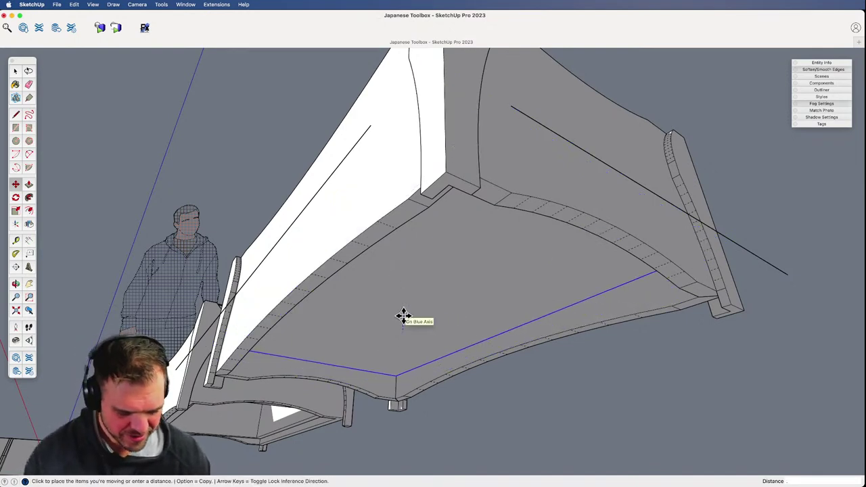
text(25)
key(Return)
- Turn off the display of hidden geometry for the whole model and clear the selection
scroll(429, 275, down, 3)
middle_drag(429, 275, 456, 415)
key(z)
drag(442, 297, 437, 443)
shift+middle_drag(325, 264, 387, 332)
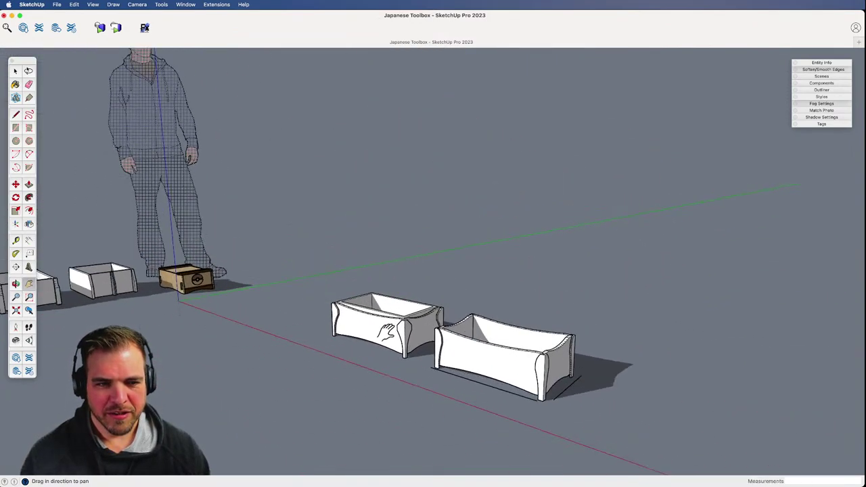
key(space)
click(150, 179)
click(530, 268)
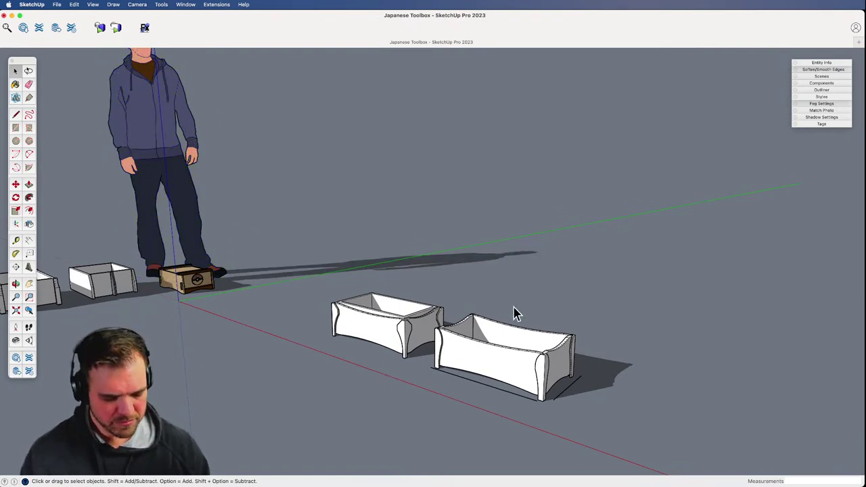
- Examine how the bottom panel meets the side walls and inner corners of the curved box
key(h)
drag(511, 370, 445, 338)
key(z)
drag(450, 370, 445, 215)
key(h)
key(z)
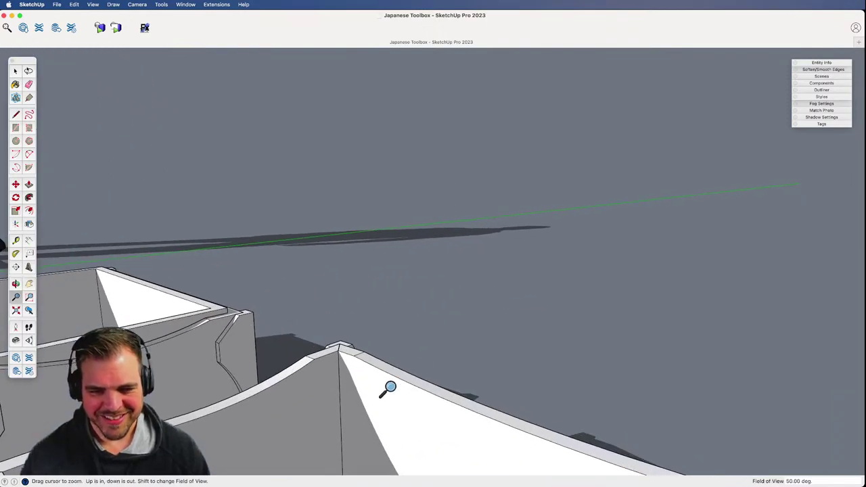
drag(388, 386, 392, 437)
key(h)
drag(394, 347, 394, 316)
middle_drag(395, 315, 441, 361)
key(z)
drag(433, 292, 427, 360)
key(h)
scroll(426, 361, down, 4)
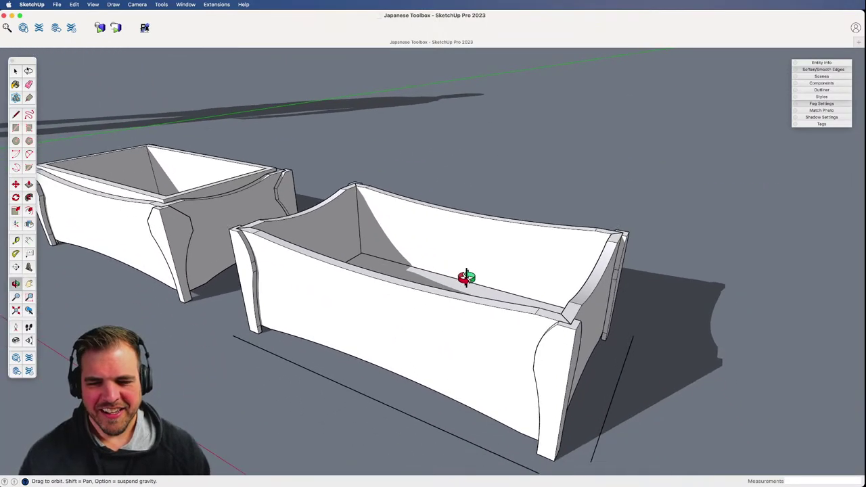
middle_drag(465, 278, 431, 400)
scroll(489, 406, up, 3)
key(z)
drag(431, 400, 417, 208)
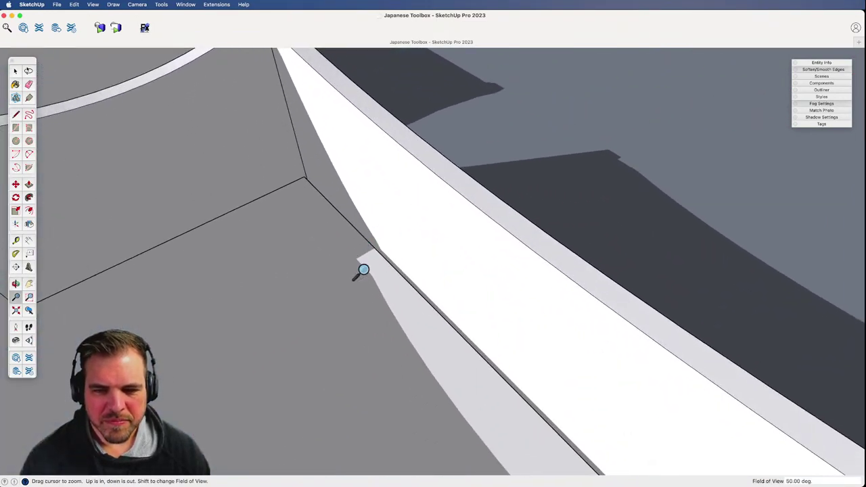
middle_drag(363, 271, 340, 305)
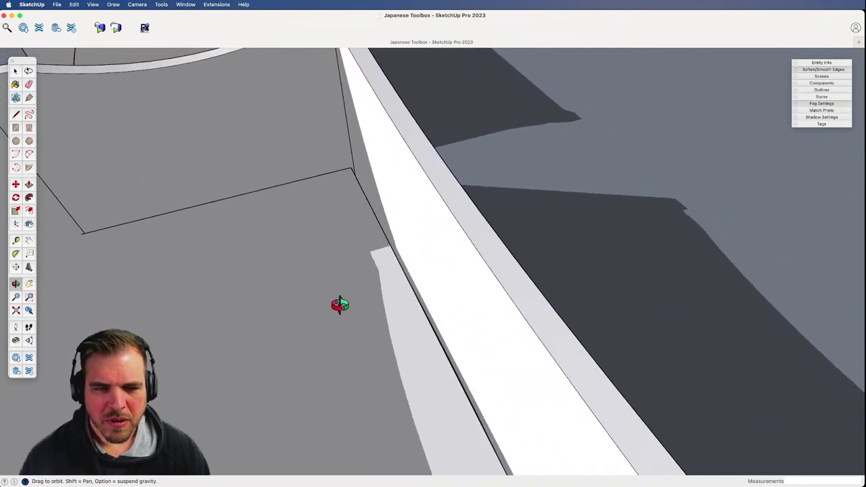
- Reposition the bottom panel against the box's inner corner and raise it about 3/16", then deselect it
key(space)
click(353, 255)
shift+middle_drag(353, 255, 451, 323)
key(m)
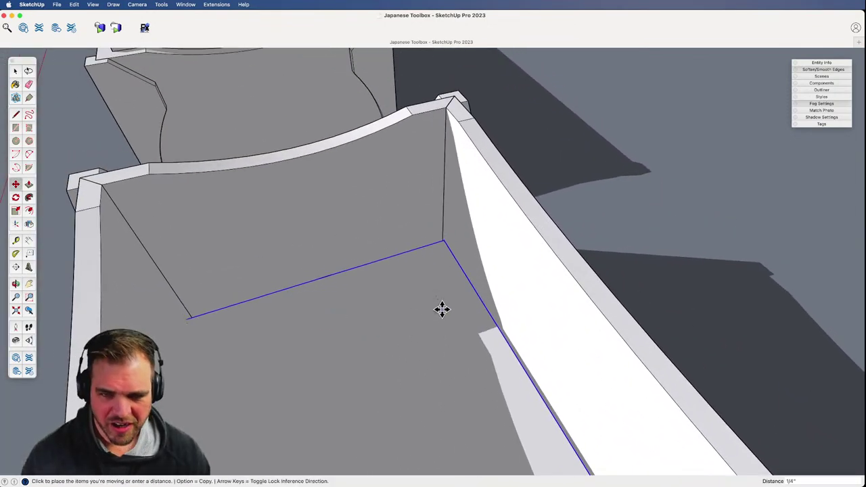
click(440, 309)
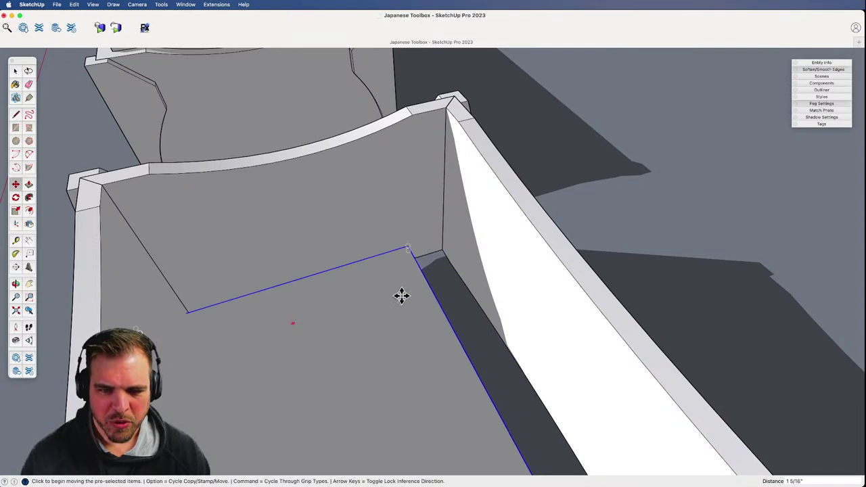
click(454, 236)
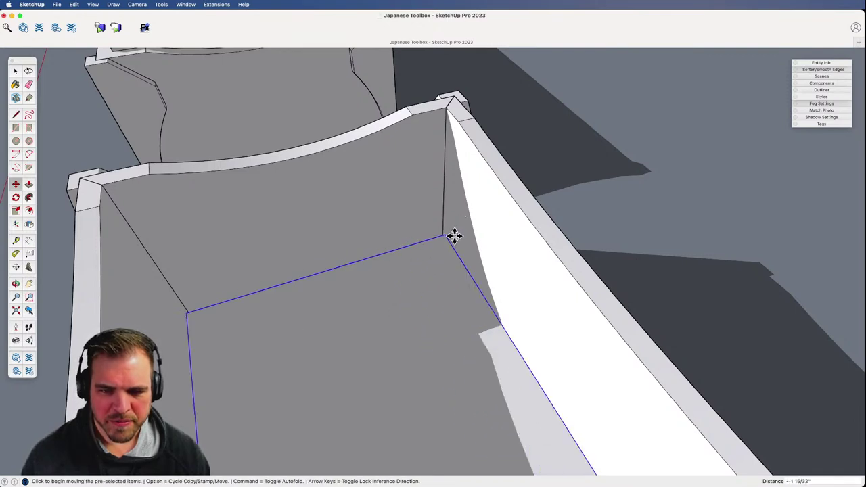
click(444, 235)
click(427, 203)
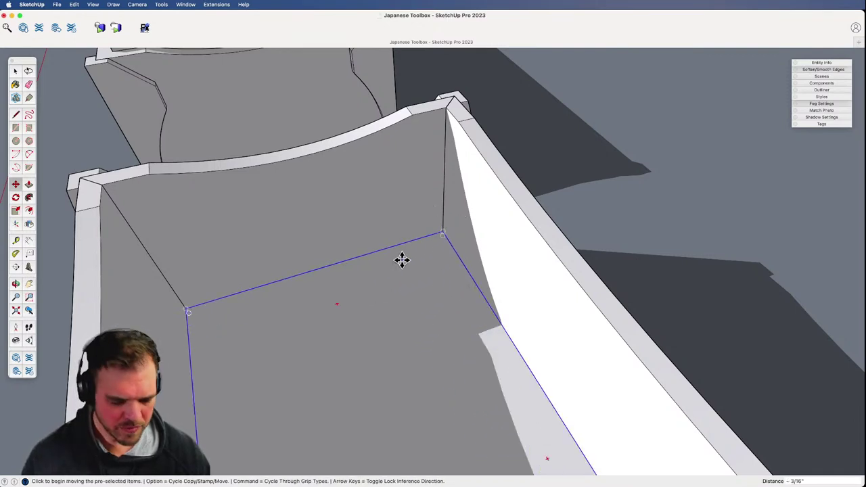
key(z)
scroll(393, 252, down, 5)
key(o)
drag(487, 327, 539, 419)
middle_drag(540, 420, 520, 251)
key(space)
click(525, 157)
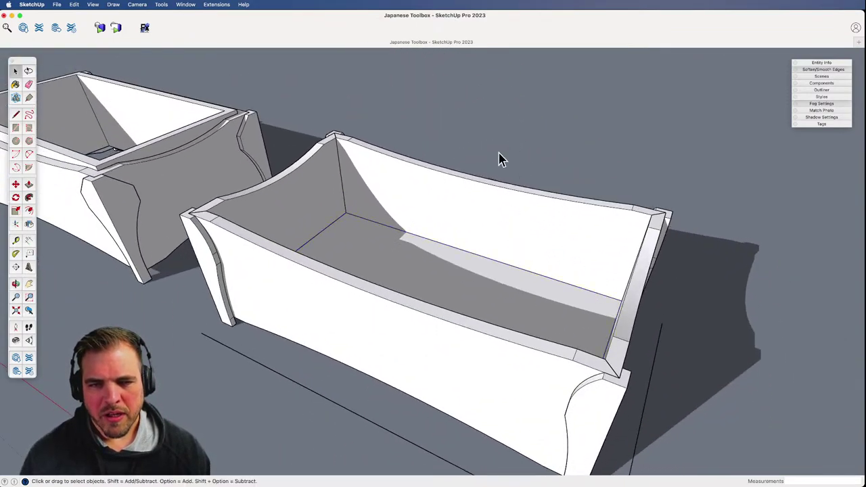
- Examine the curved box with its floor beside the first toolbox from several angles
scroll(419, 264, down, 3)
shift+middle_drag(455, 297, 427, 311)
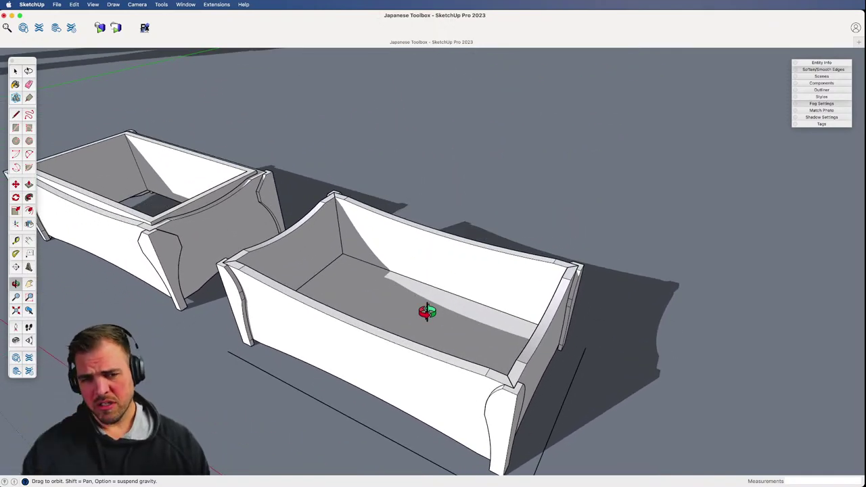
middle_drag(449, 276, 473, 279)
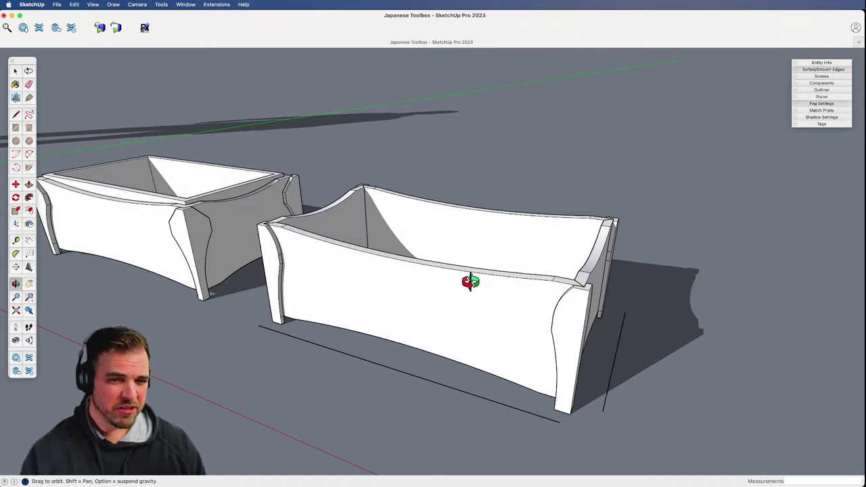
drag(446, 245, 423, 335)
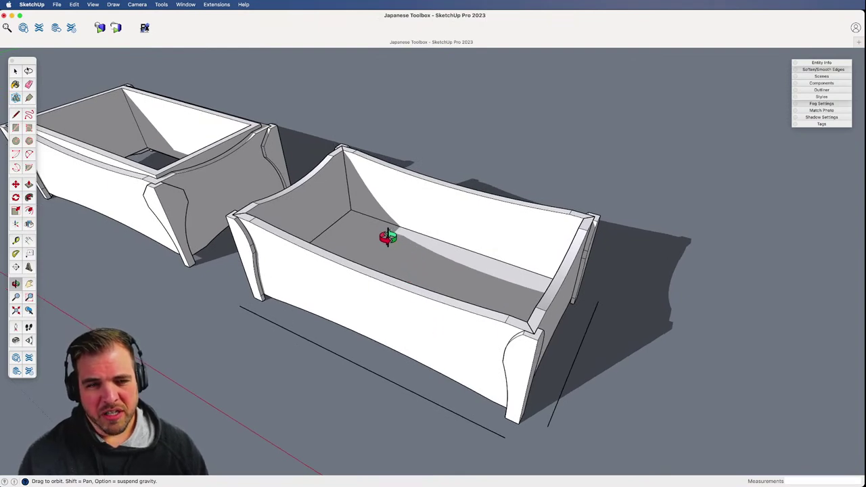
drag(406, 265, 433, 290)
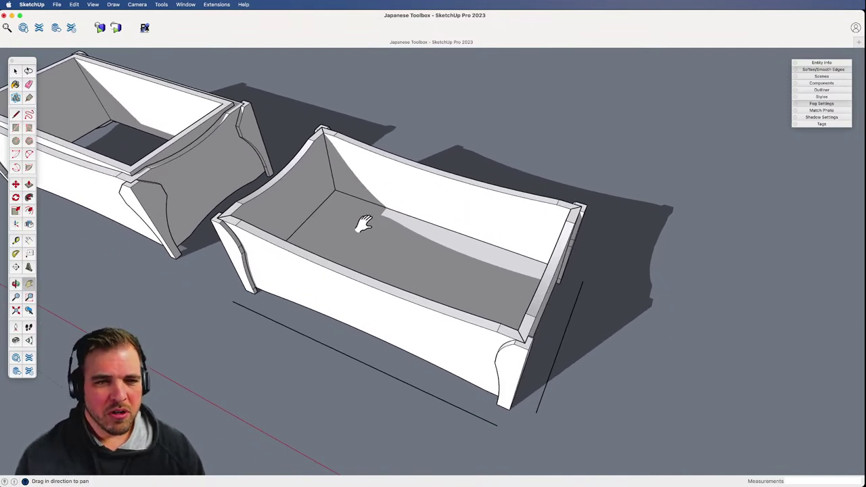
shift+drag(191, 141, 377, 240)
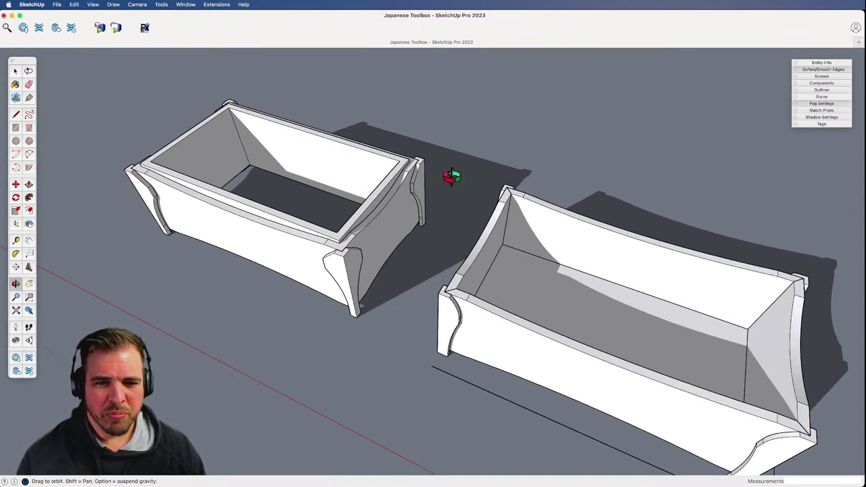
shift+drag(610, 298, 383, 212)
key(z)
drag(426, 260, 437, 210)
key(o)
shift+drag(406, 247, 334, 285)
key(space)
click(443, 229)
key(o)
mouse_move(443, 230)
mouse_down()
mouse_move(429, 296)
mouse_move(455, 234)
mouse_up()
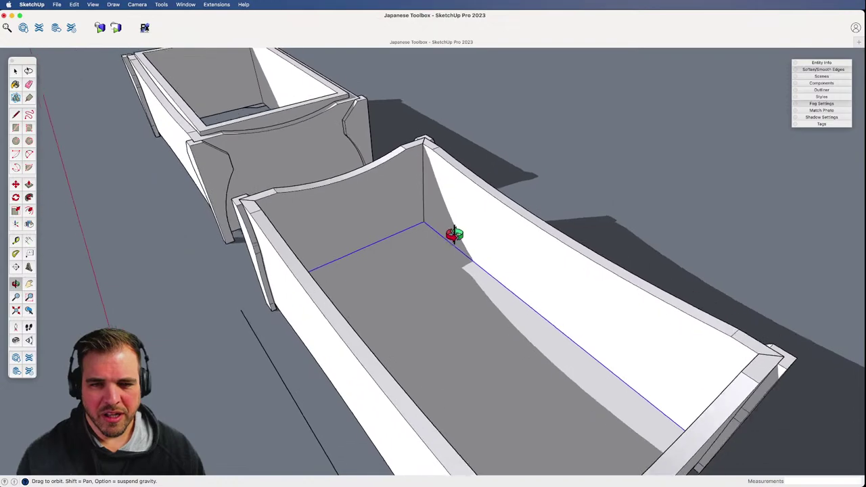
mouse_move(454, 234)
middle_down()
mouse_move(460, 222)
mouse_move(422, 269)
mouse_move(319, 277)
middle_up()
key(r)
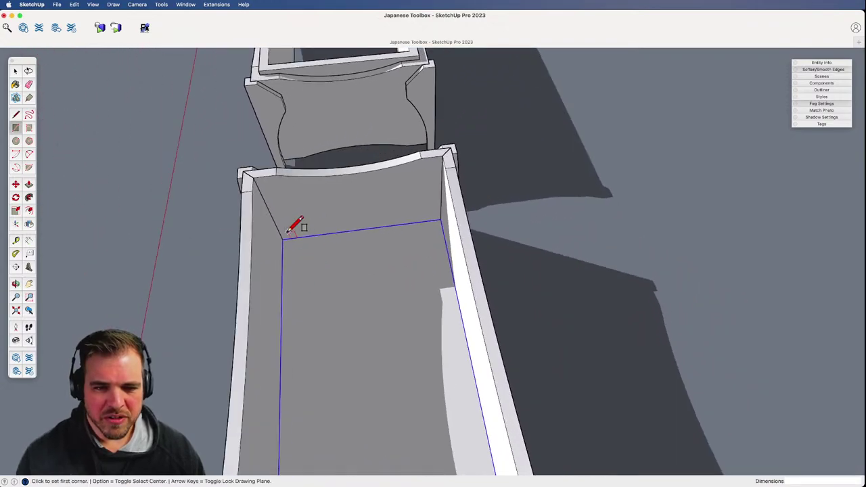
click(284, 237)
middle_drag(433, 332, 528, 184)
key(space)
- Measure the thickness of the long side wall across its top edge
key(z)
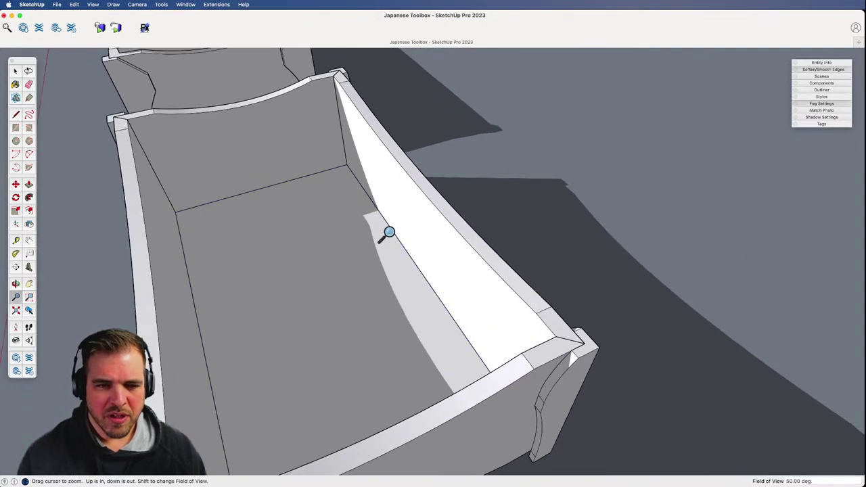
drag(389, 233, 389, 226)
key(h)
drag(258, 269, 416, 259)
key(t)
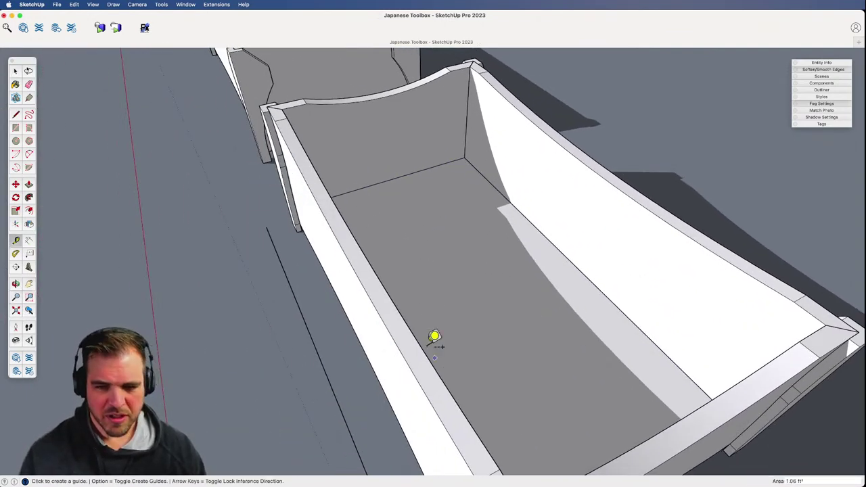
click(399, 313)
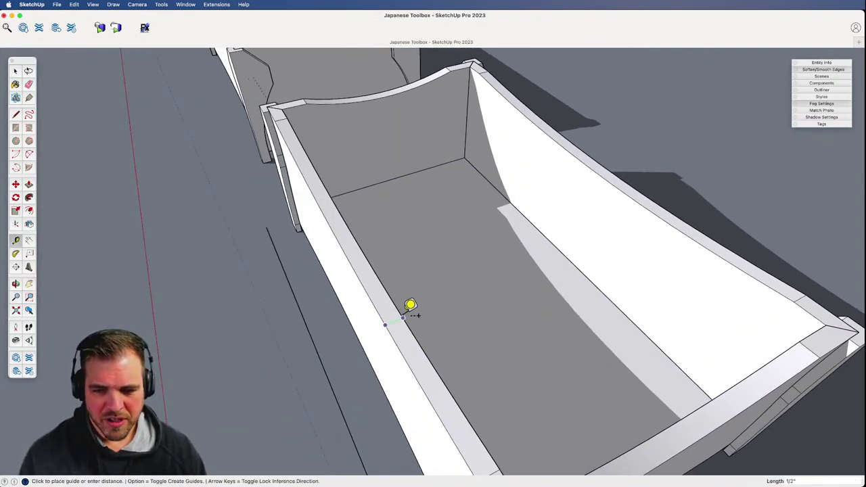
key(h)
- Draw a rectangle on the floor panel starting at the inner corner where the long and short walls meet
key(o)
drag(416, 279, 364, 245)
key(z)
drag(407, 206, 412, 286)
key(h)
drag(437, 244, 444, 196)
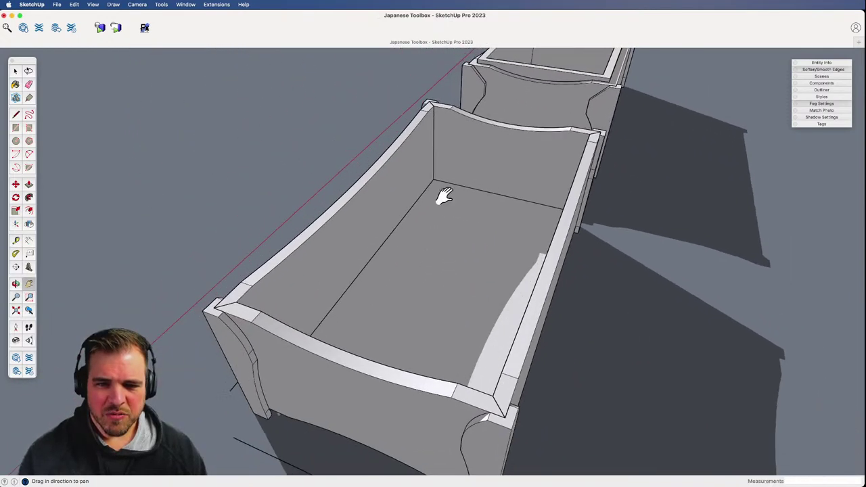
key(r)
click(434, 180)
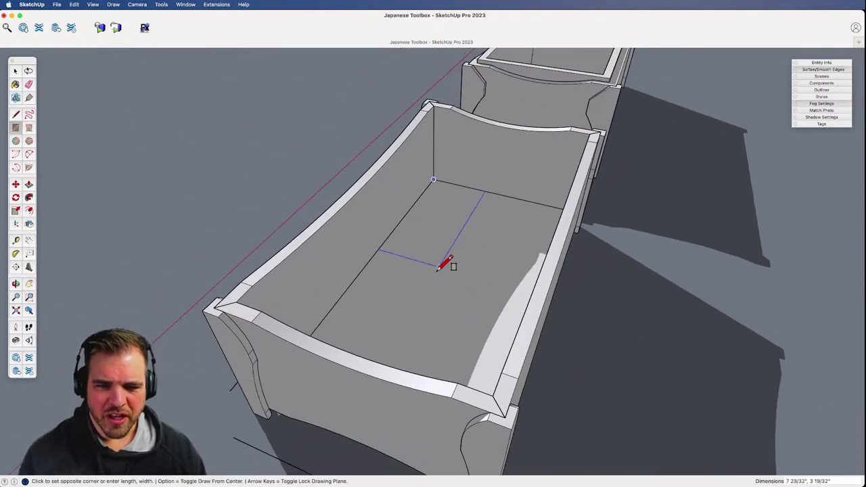
click(396, 340)
- Extrude the floor rectangle into a block that rises above the box walls with Push/Pull
key(p)
click(391, 295)
click(353, 174)
- Place a guide line on the block's top face, 0.5" in from its long outer edge
key(o)
drag(354, 174, 448, 355)
key(t)
click(352, 214)
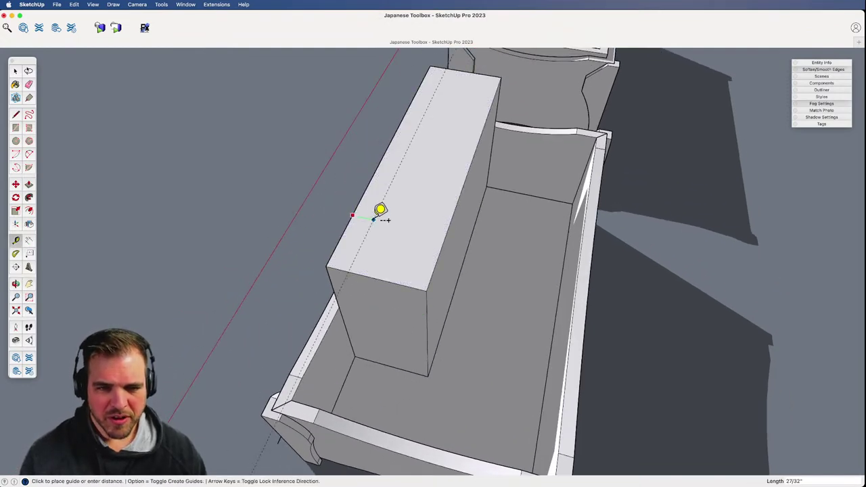
text(.5)
key(Return)
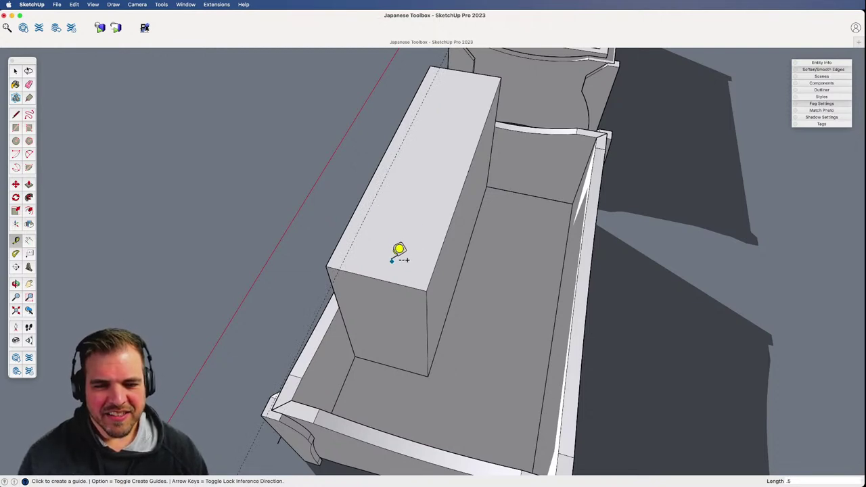
- Extend the block's end face to the short wall and thin the block to the 0.5" guide line with Push/Pull
key(p)
click(356, 304)
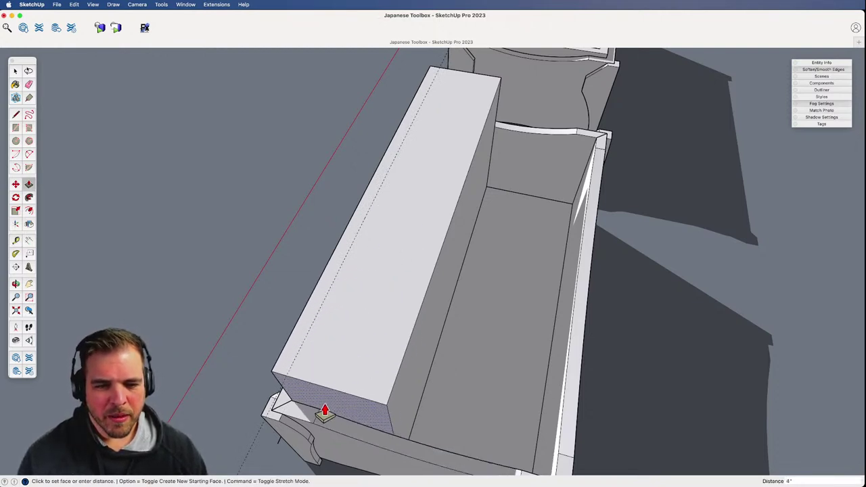
key(x)
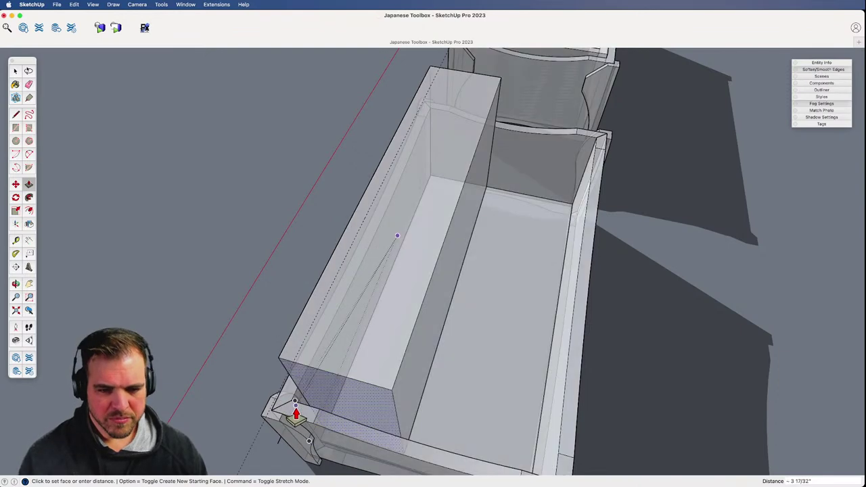
click(293, 410)
key(x)
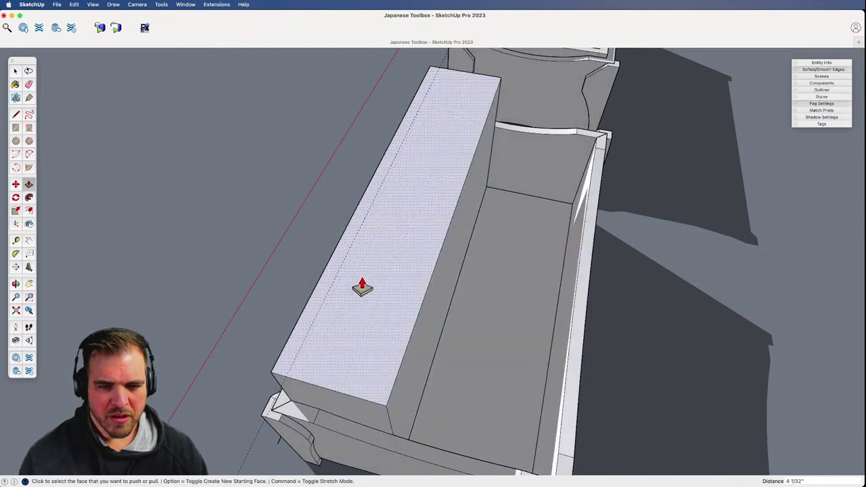
click(423, 318)
click(361, 236)
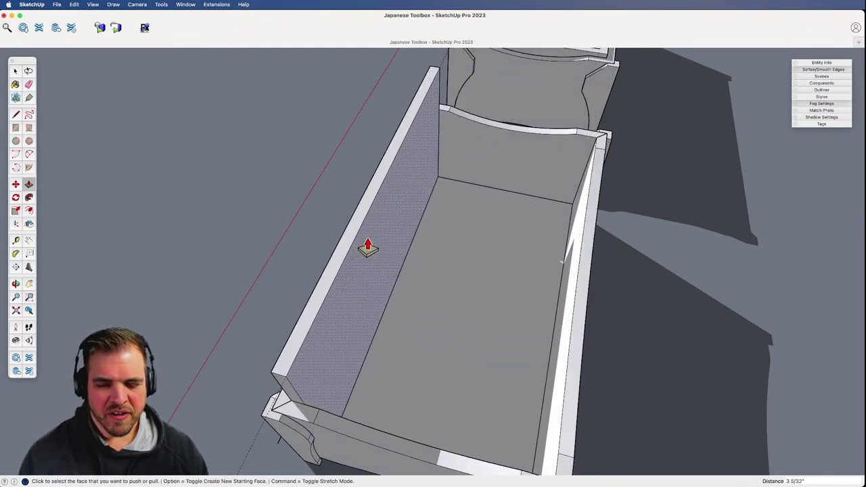
- Lower the top face of the thin board with Push/Pull so it rises only slightly above the long side wall
key(h)
middle_drag(384, 288, 520, 254)
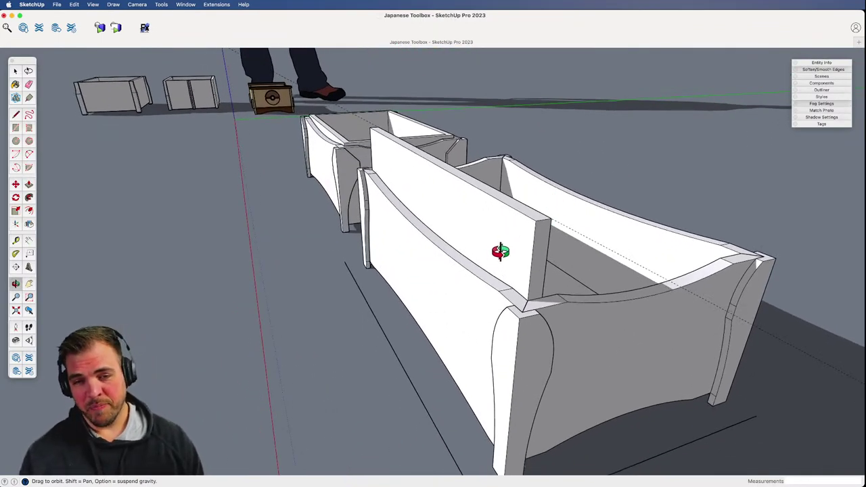
key(x)
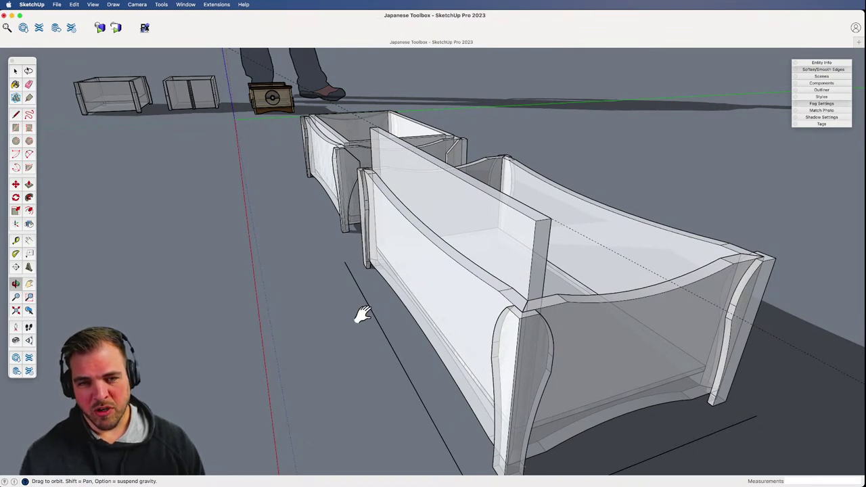
key(x)
mouse_move(474, 276)
middle_down()
mouse_move(379, 303)
mouse_move(484, 285)
middle_up()
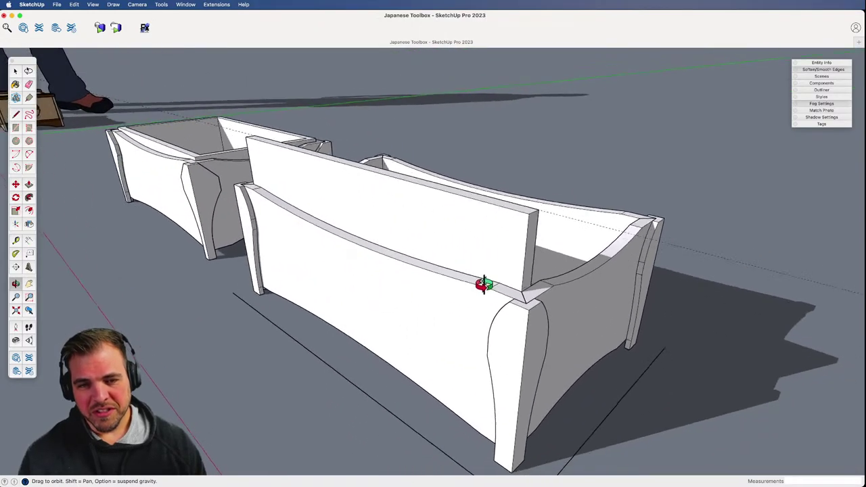
drag(484, 284, 473, 275)
drag(482, 239, 455, 285)
key(z)
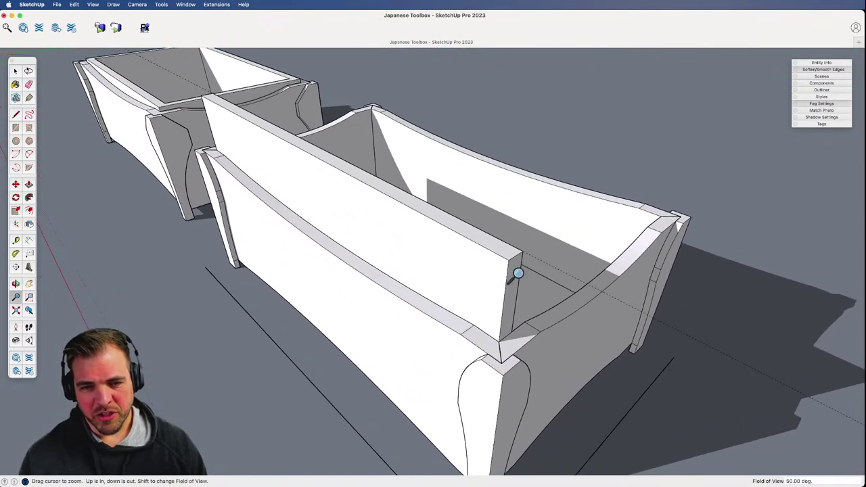
key(e)
key(p)
click(488, 249)
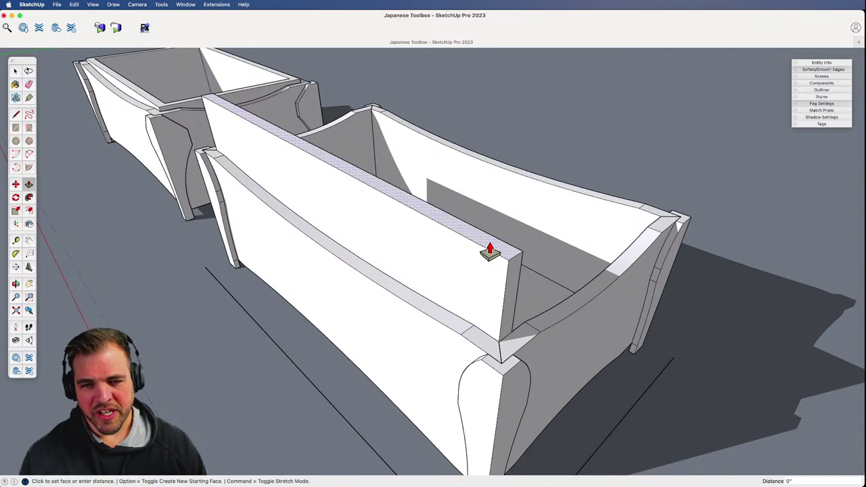
click(479, 303)
- Select the whole inner long board and make it a component with the default settings
key(space)
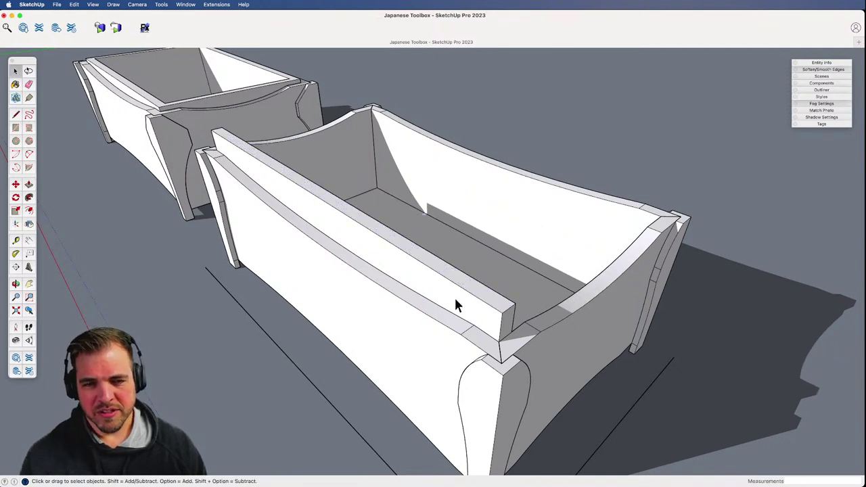
triple_click(447, 295)
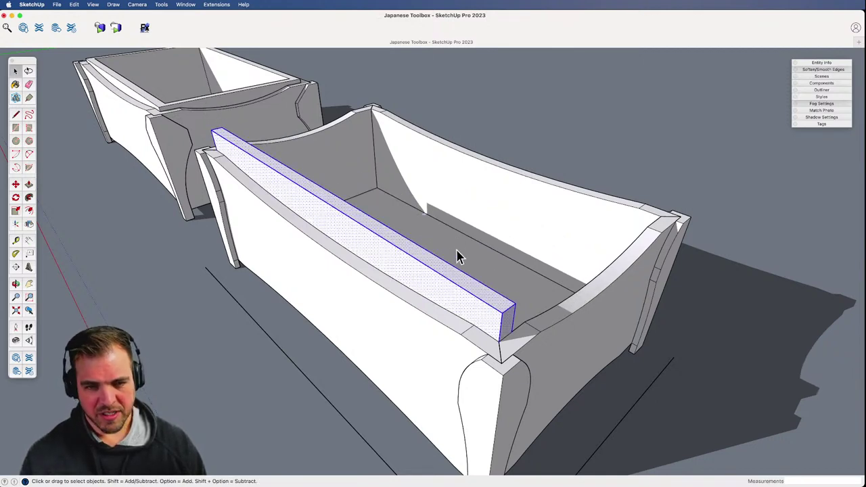
key(g)
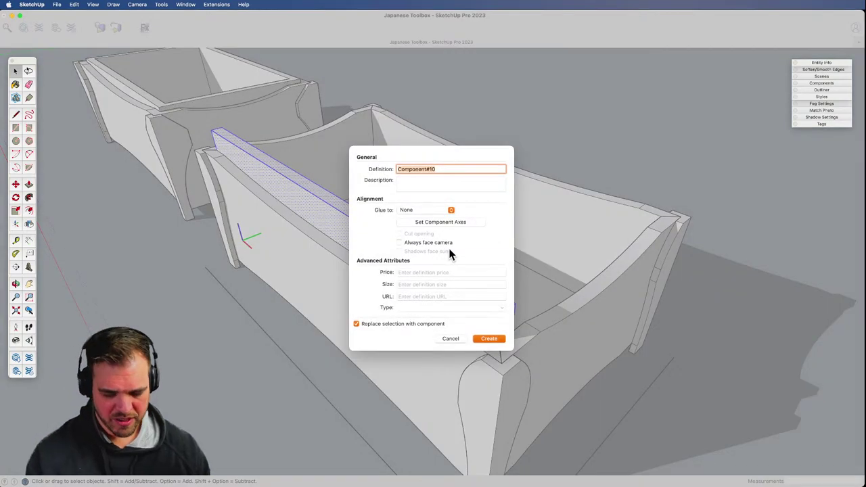
key(Return)
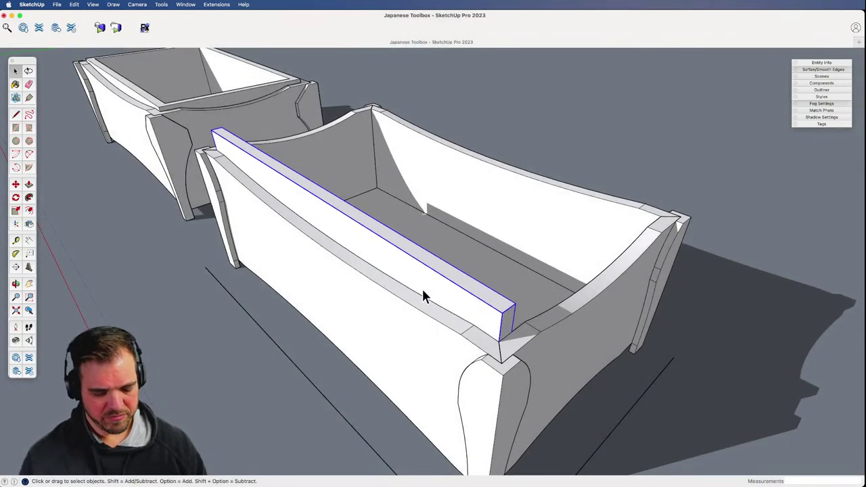
- Cut the board component and paste it in place inside the long side wall component so the opposite wall gets one too
key(super+x)
click(427, 335)
double_click(427, 337)
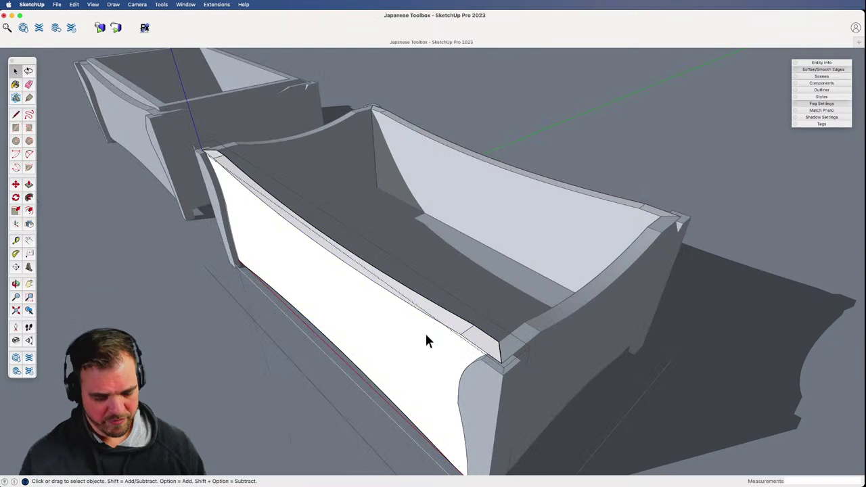
key(super+shift+v)
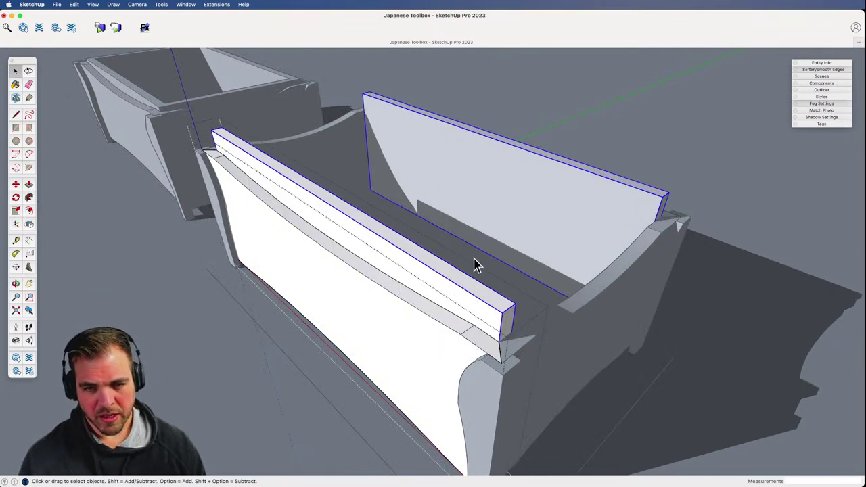
ctrl+shift+middle_drag(475, 260, 466, 332)
click(687, 244)
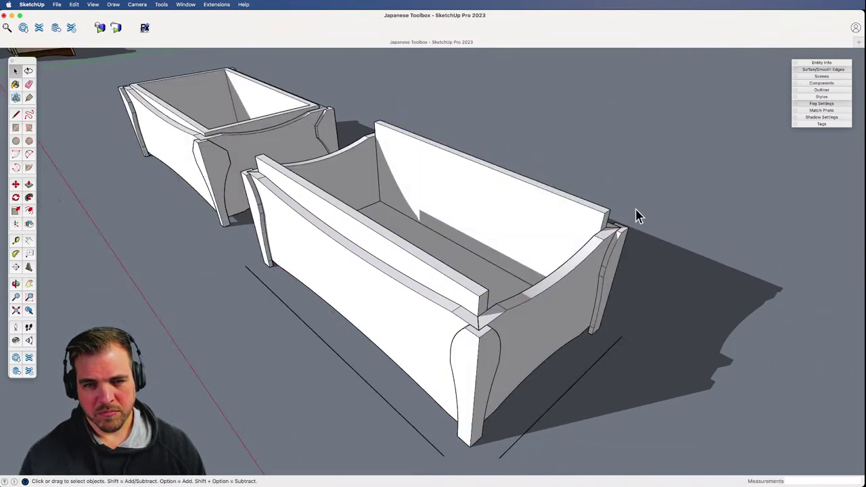
- Copy the inner long board out of the side wall component, paste it in place, and move the copy inward across the box
middle_drag(636, 217, 457, 308)
click(515, 335)
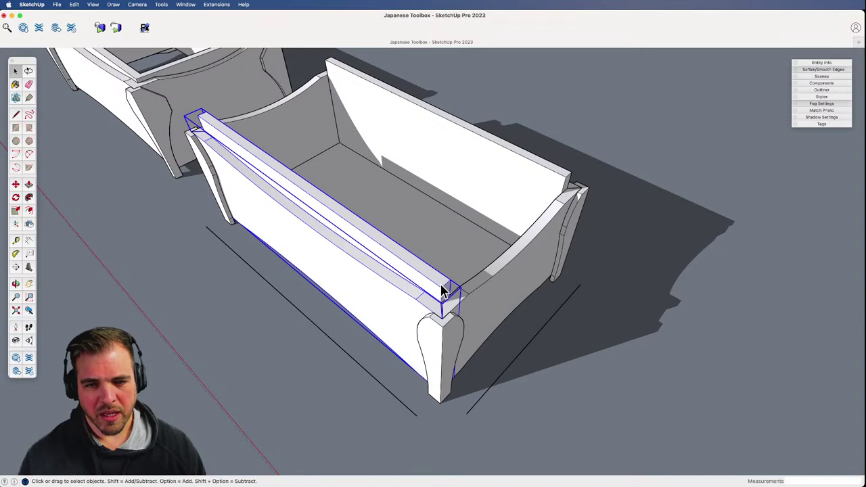
double_click(440, 290)
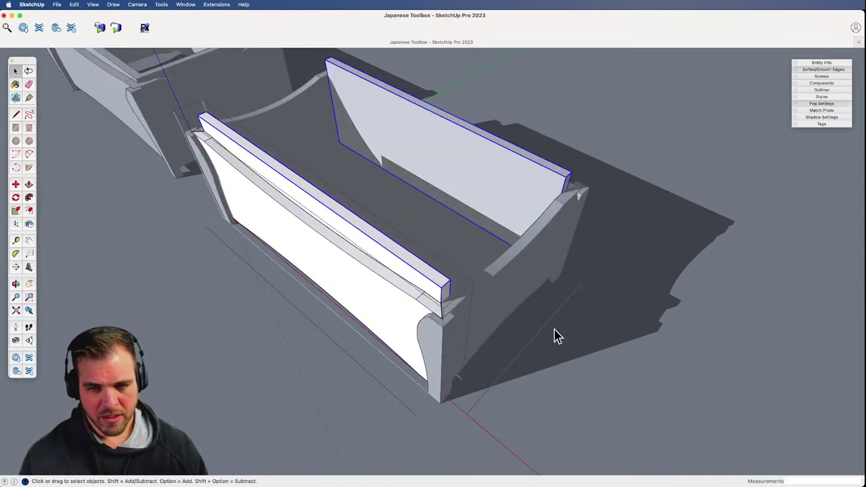
click(596, 351)
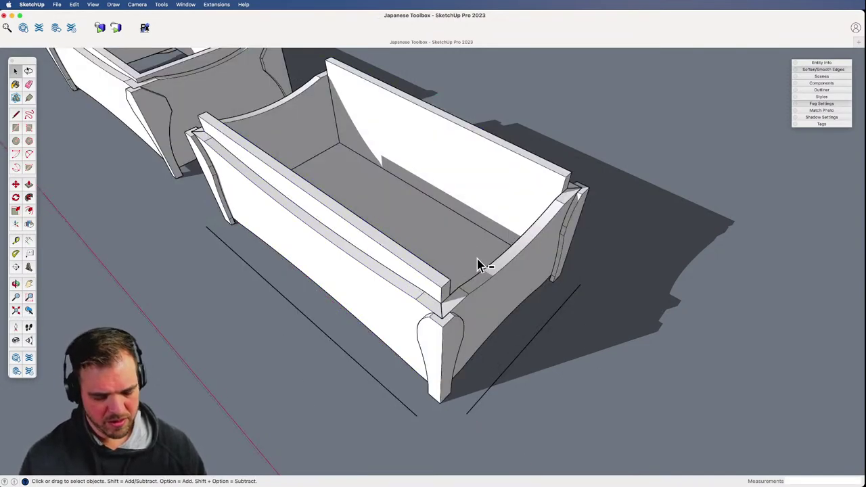
key(alt+shift+v)
key(m)
click(452, 257)
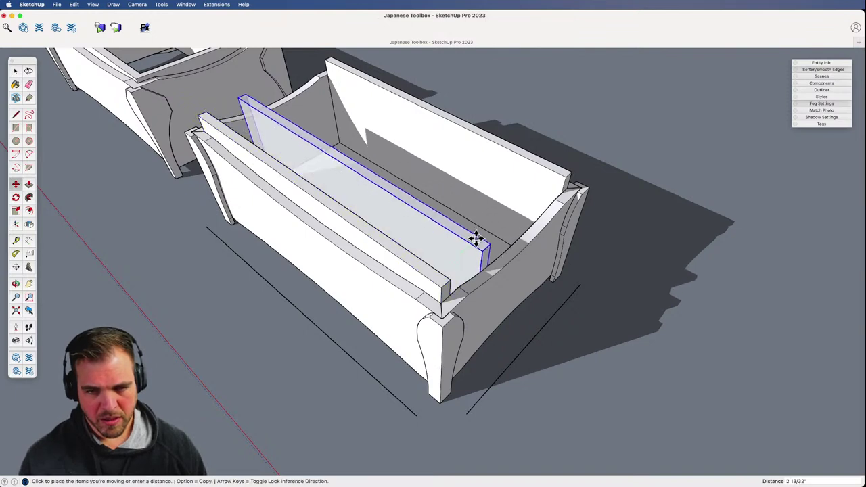
click(478, 245)
- Rotate the copied board 90° about its end corner to run across the box, and make it unique
key(q)
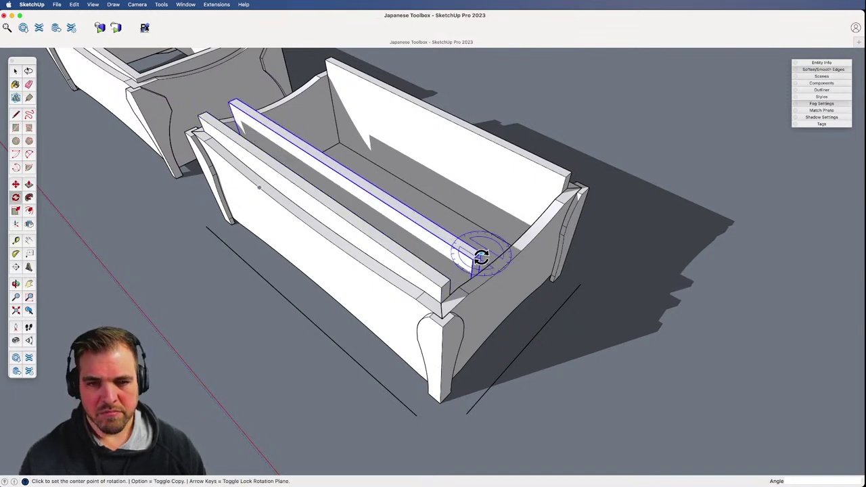
click(479, 254)
click(459, 239)
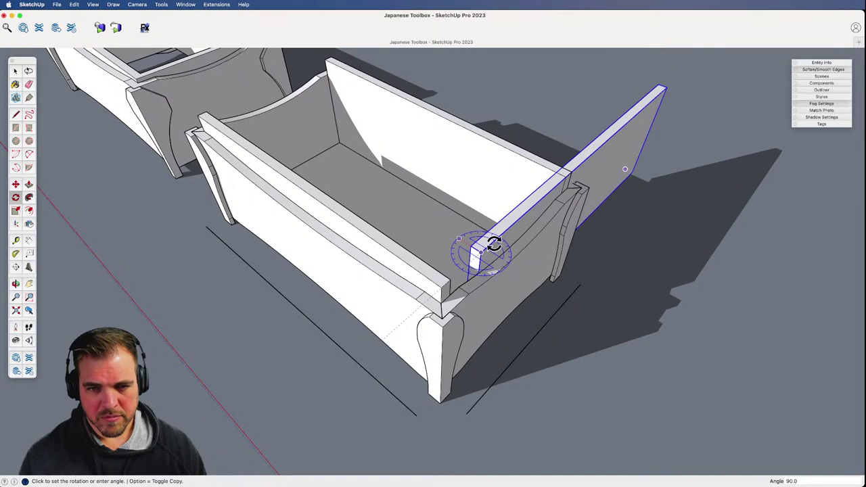
click(494, 245)
key(space)
right_click(506, 234)
click(534, 288)
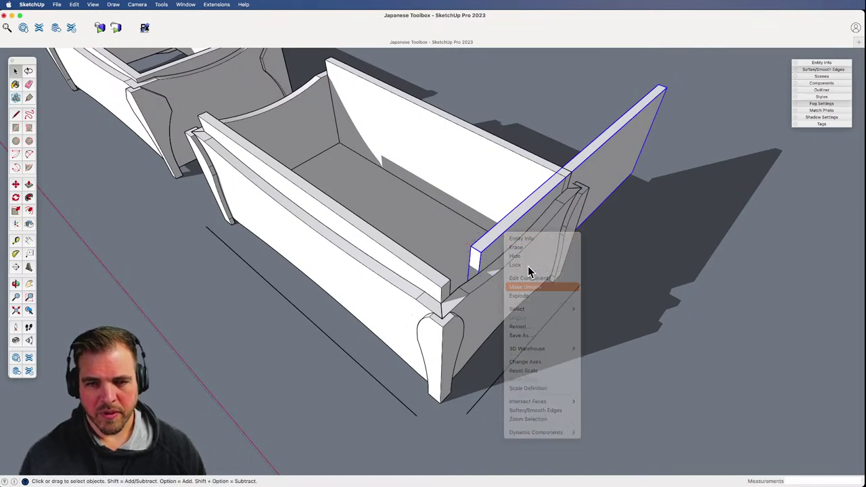
- Move the cross board so its end corner meets the inner end corner of the near long board
key(m)
scroll(492, 242, up, 3)
click(492, 242)
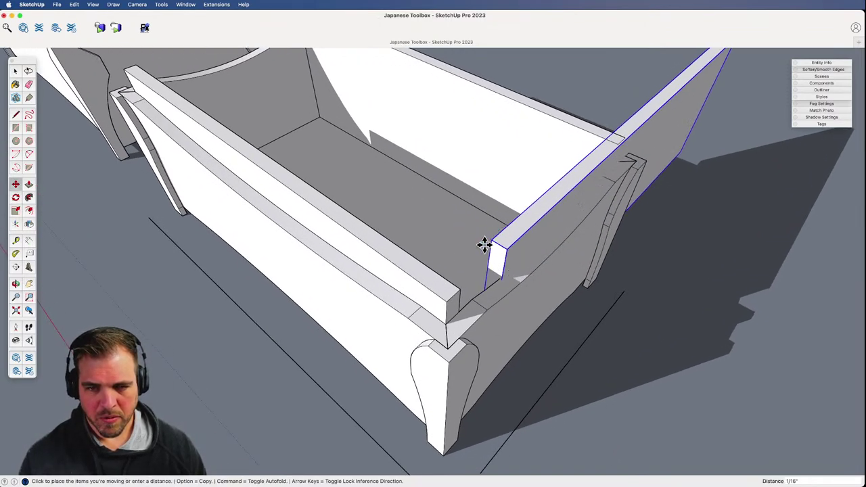
click(477, 274)
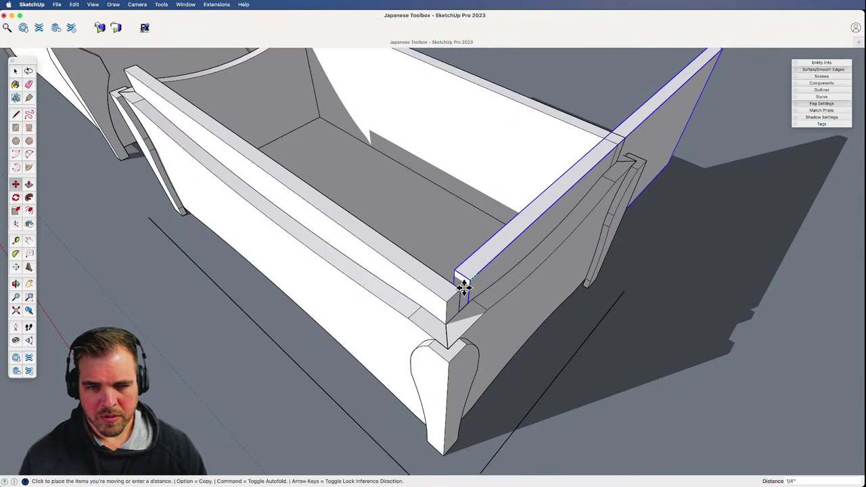
- Push the overhanging end of the cross board back 8 1/2" to the inner face of the opposite long board
key(z)
drag(485, 251, 483, 337)
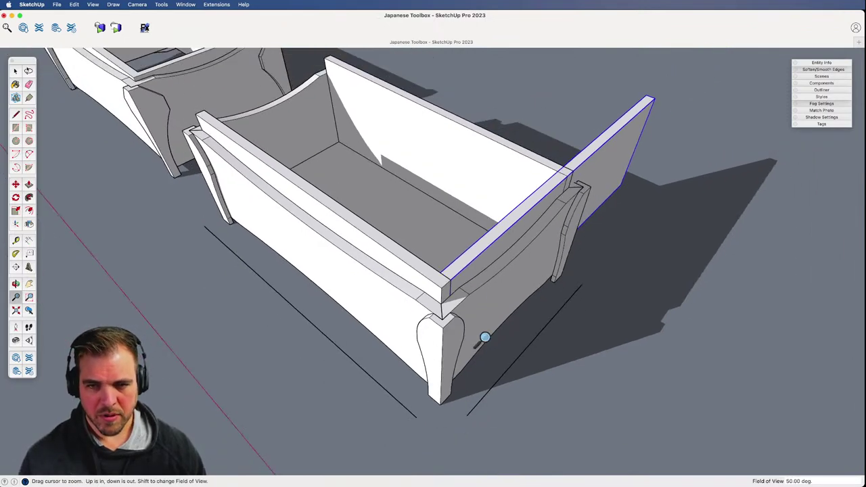
middle_drag(483, 337, 370, 310)
key(space)
double_click(391, 308)
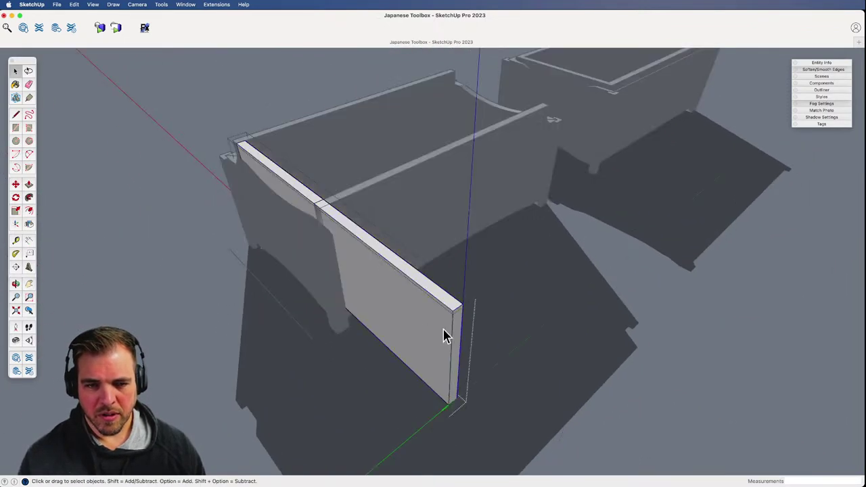
key(p)
drag(441, 304, 338, 199)
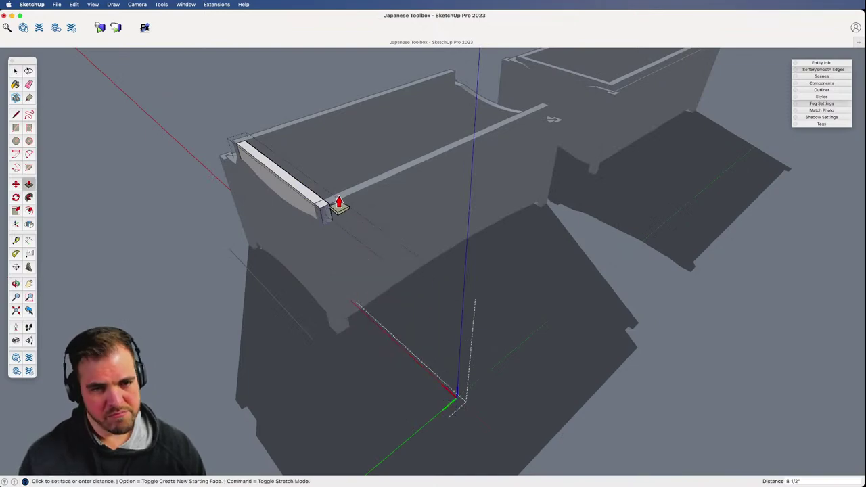
key(space)
click(224, 302)
- Cut the cross board and paste it in place inside the short side wall component so both box ends get one
middle_drag(236, 292, 586, 314)
shift+middle_drag(586, 314, 533, 382)
click(497, 298)
shift+middle_drag(495, 301, 380, 188)
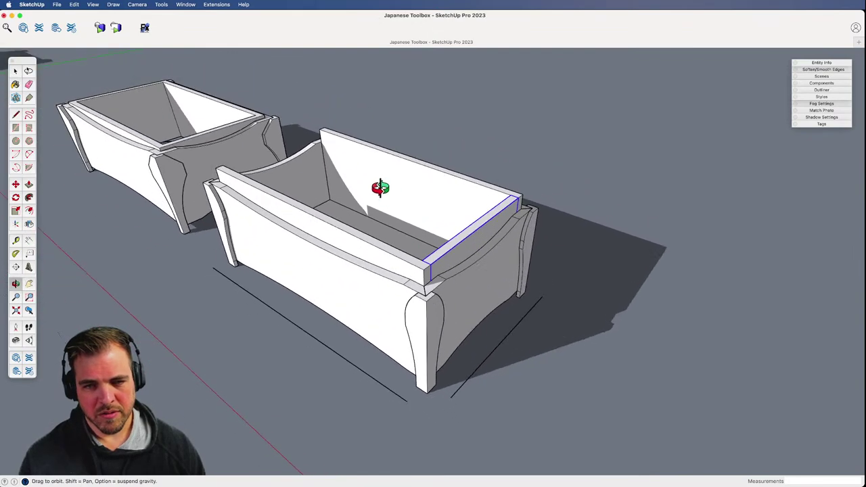
click(475, 287)
double_click(474, 289)
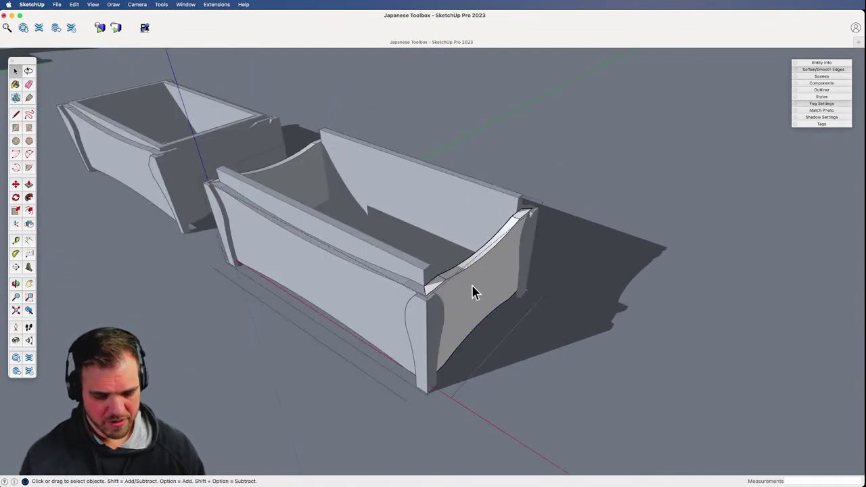
click(589, 249)
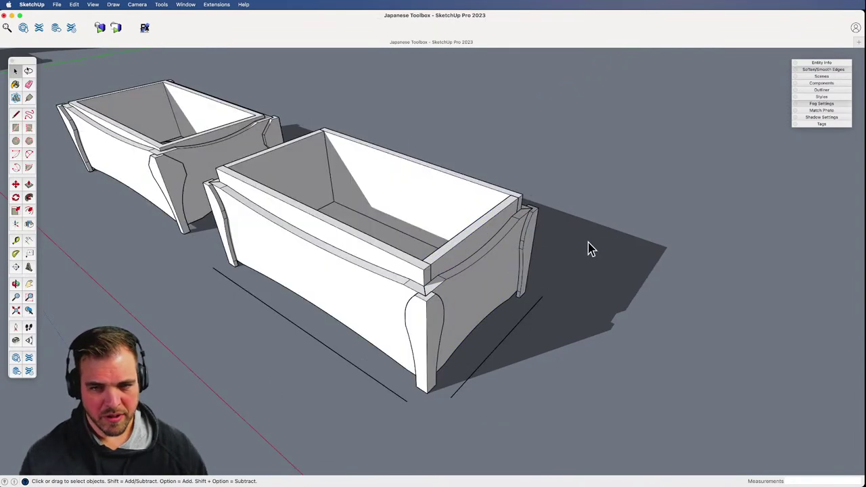
- Examine the inner board frame's corner joints and its fit against the curved box walls
mouse_move(483, 315)
middle_down()
mouse_move(460, 305)
mouse_move(470, 369)
mouse_move(547, 312)
mouse_move(549, 276)
mouse_move(477, 201)
mouse_move(481, 180)
mouse_move(450, 186)
mouse_move(490, 329)
middle_up()
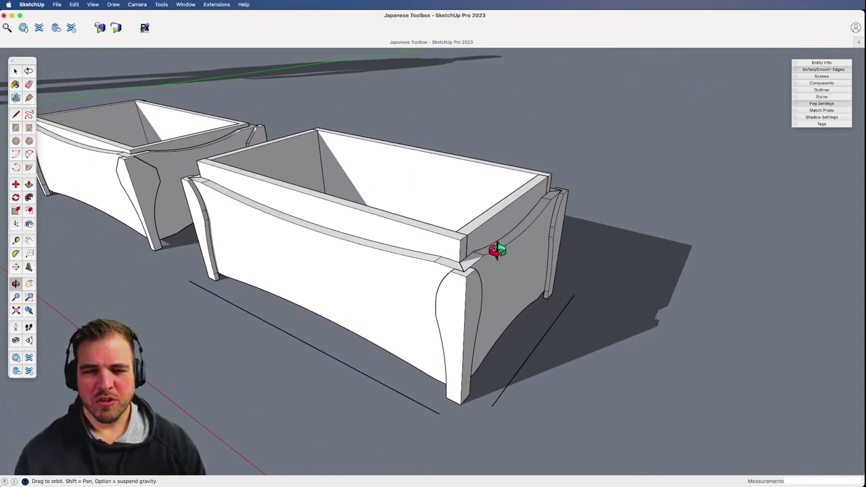
shift+middle_drag(497, 251, 460, 396)
key(z)
drag(460, 396, 463, 293)
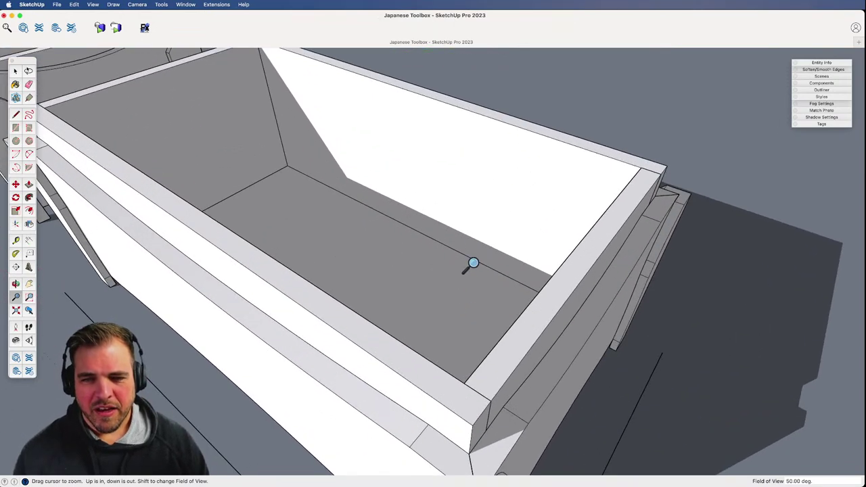
drag(468, 215, 462, 338)
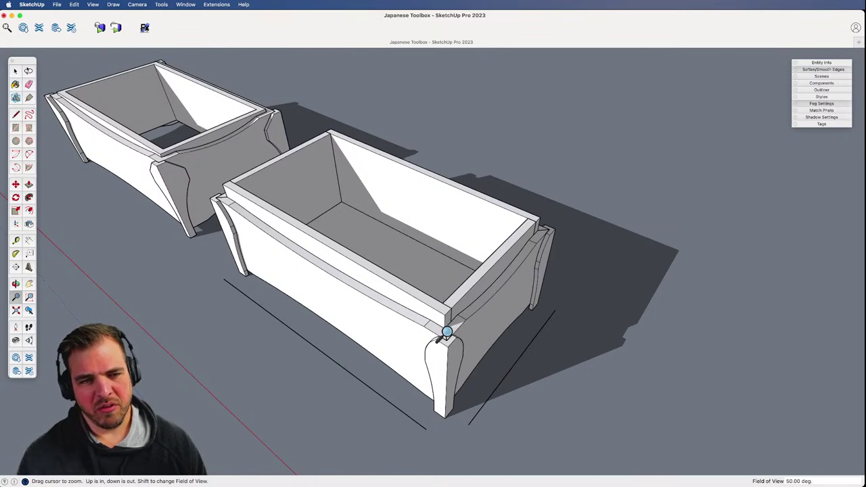
drag(449, 363, 428, 275)
key(h)
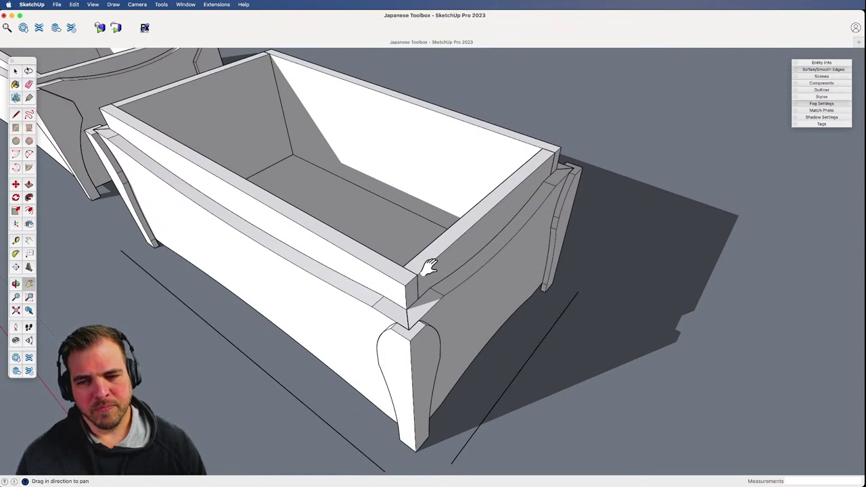
- Examine the toolbox rim and the near corner leg from low and high angles
key(space)
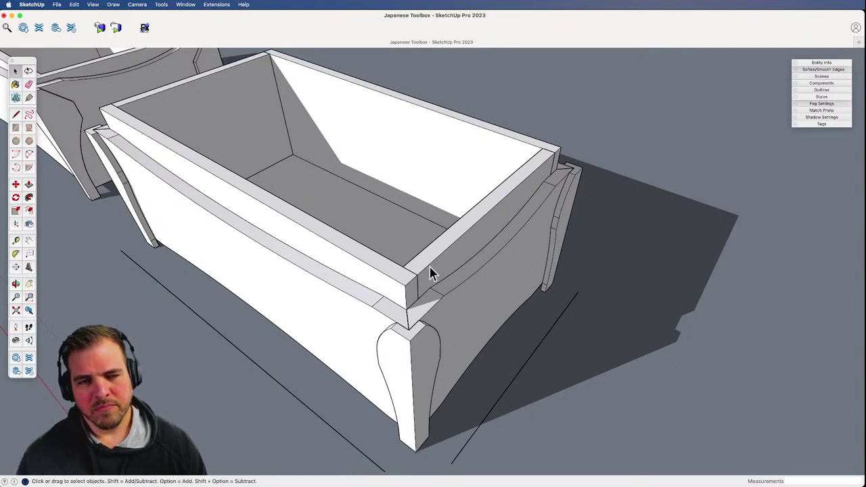
mouse_move(425, 269)
middle_down()
mouse_move(450, 193)
mouse_move(416, 261)
middle_up()
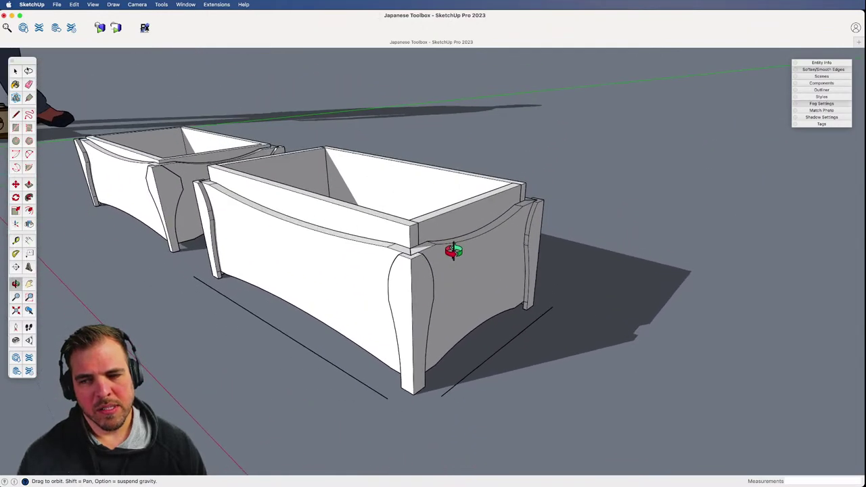
middle_drag(443, 231, 447, 284)
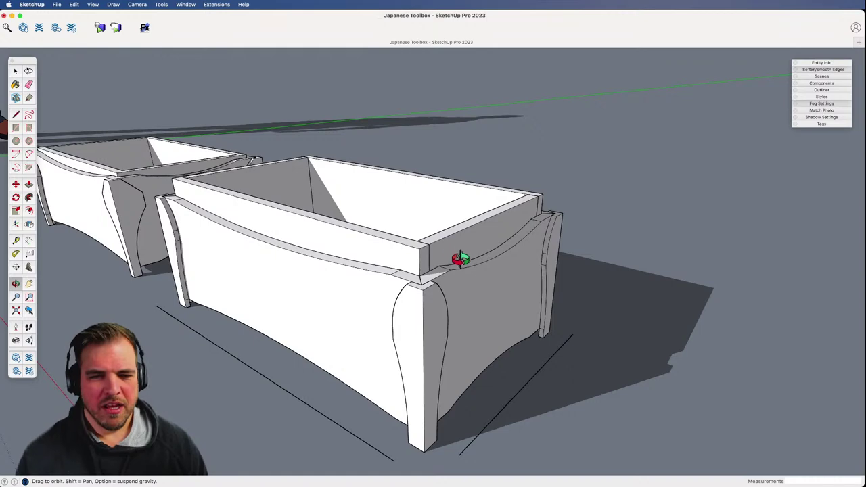
middle_drag(435, 267, 453, 296)
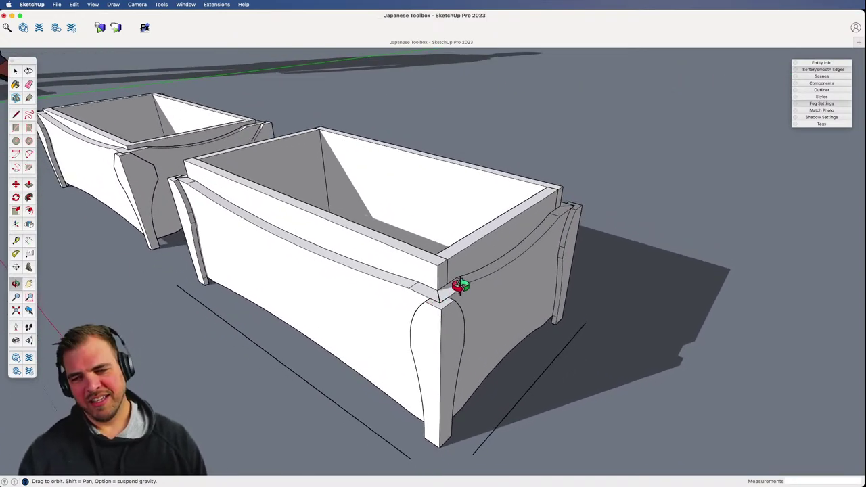
key(space)
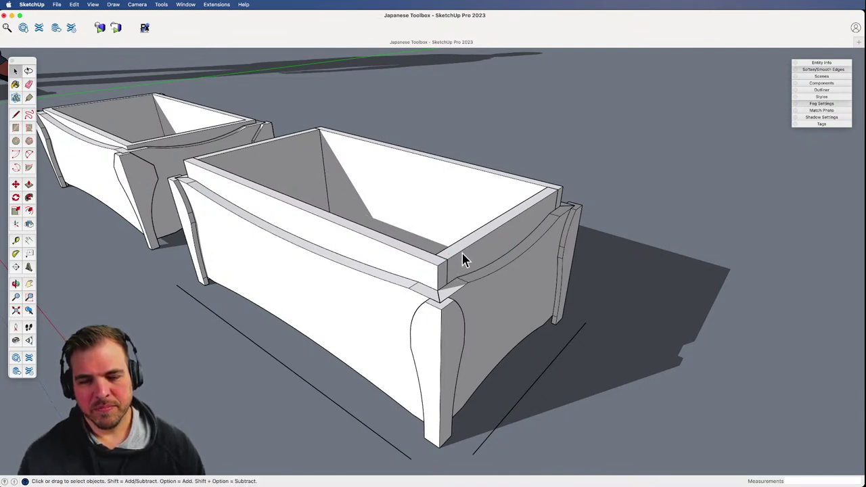
key(h)
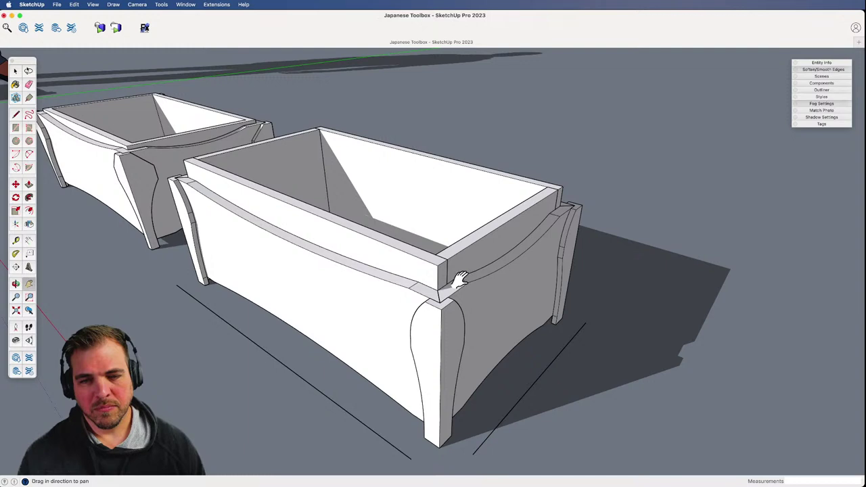
drag(462, 256, 463, 232)
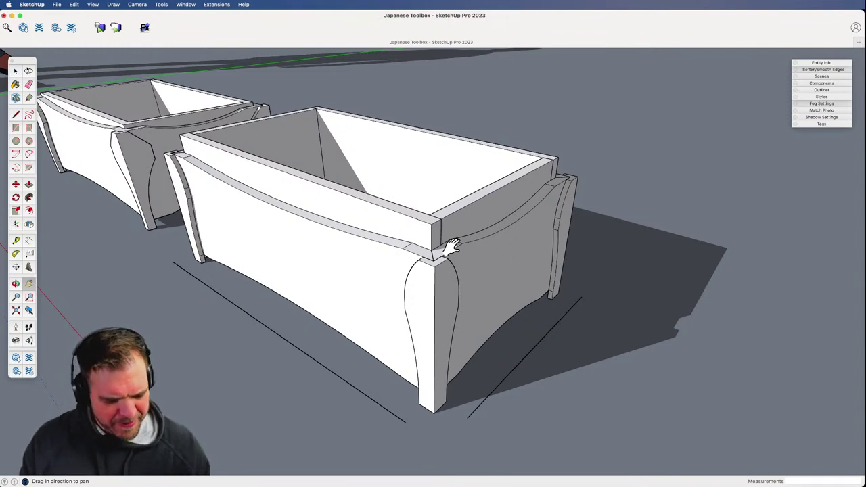
key(space)
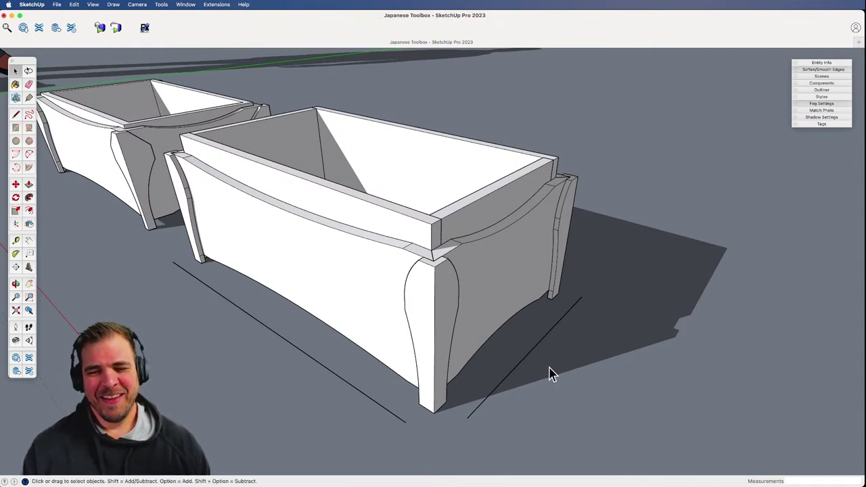
middle_drag(466, 301, 478, 328)
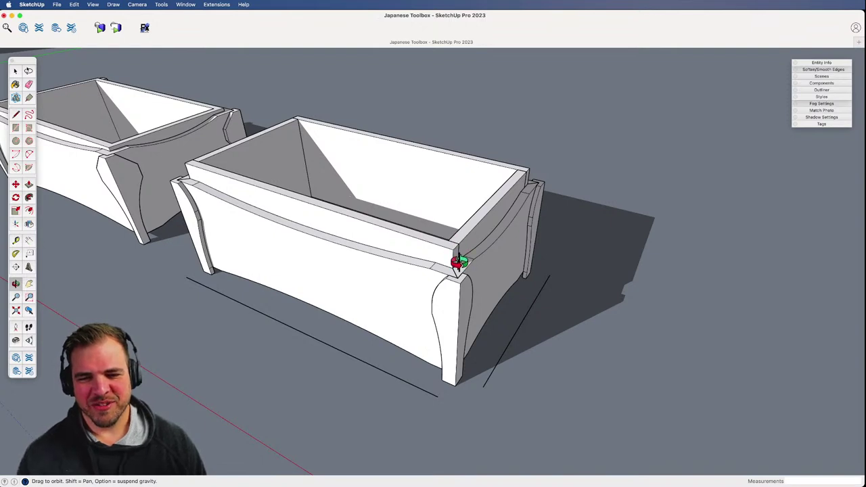
key(space)
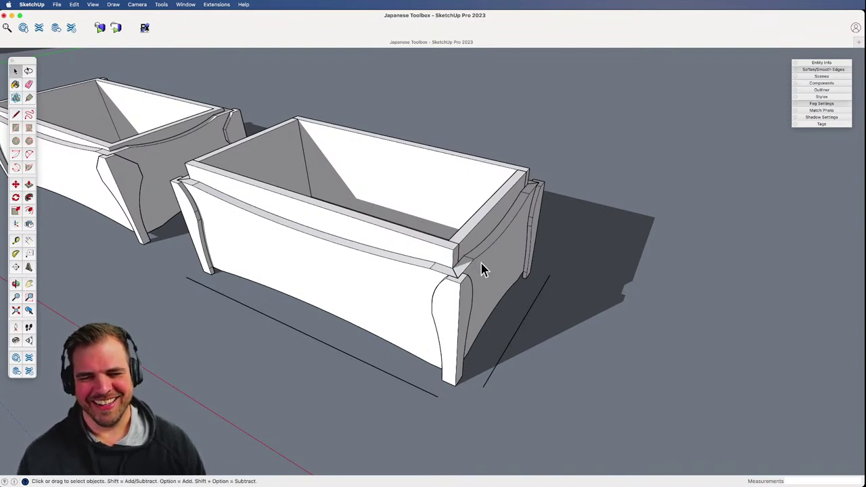
middle_drag(472, 271, 449, 306)
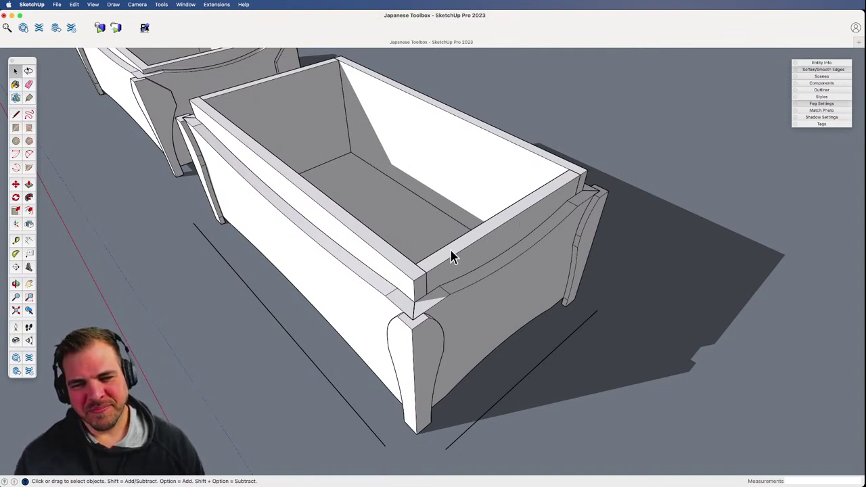
- Copy one short wall and the adjoining far long wall, with their inner boards, to open ground beside the box
click(460, 268)
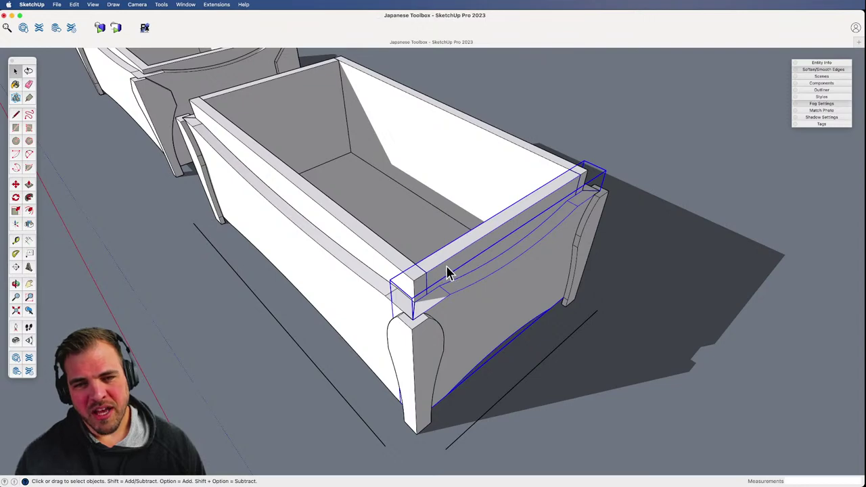
key(z)
drag(440, 257, 413, 356)
key(o)
drag(421, 216, 385, 346)
key(space)
shift+click(464, 180)
key(z)
key(h)
key(m)
click(462, 230)
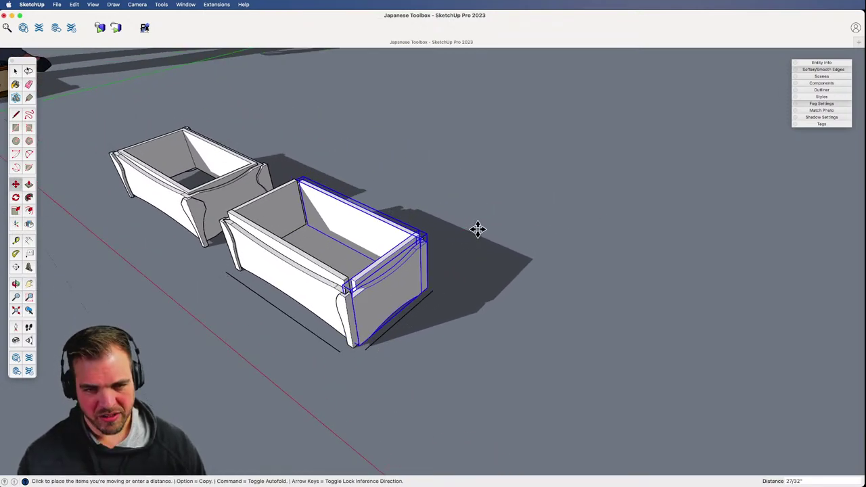
key(alt)
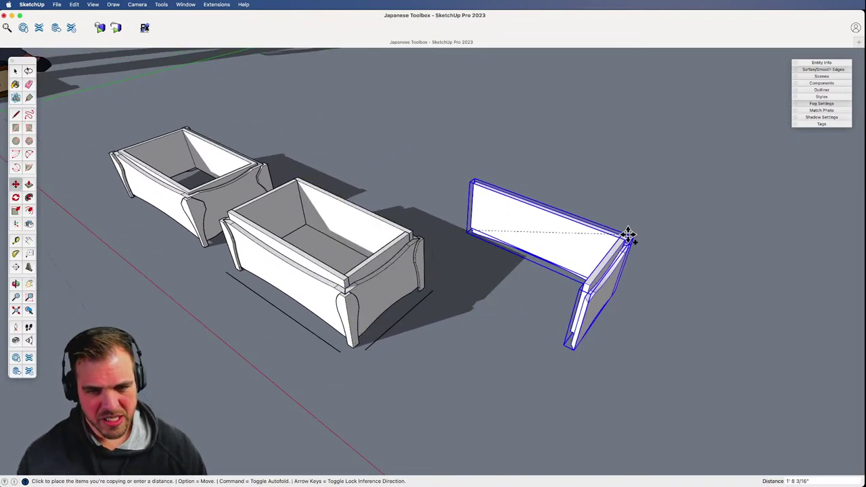
click(629, 236)
- Examine the copied walls' corner joint and inner boards from the end, from above and from the inside
middle_drag(590, 261, 374, 270)
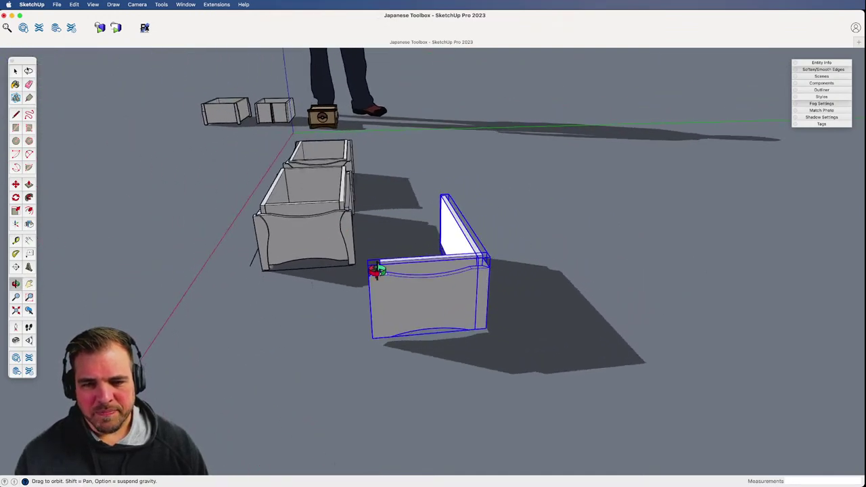
scroll(488, 182, up, 5)
key(space)
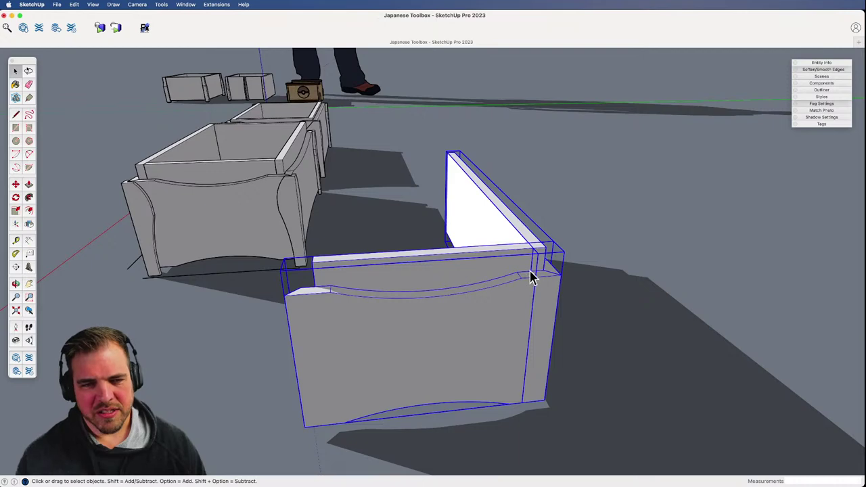
middle_drag(531, 277, 468, 390)
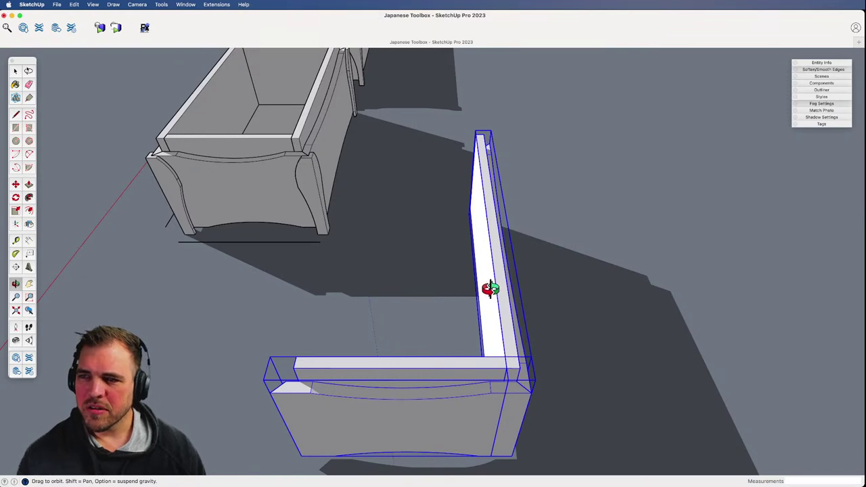
key(space)
shift+middle_drag(374, 267, 504, 379)
middle_drag(332, 332, 629, 302)
click(629, 302)
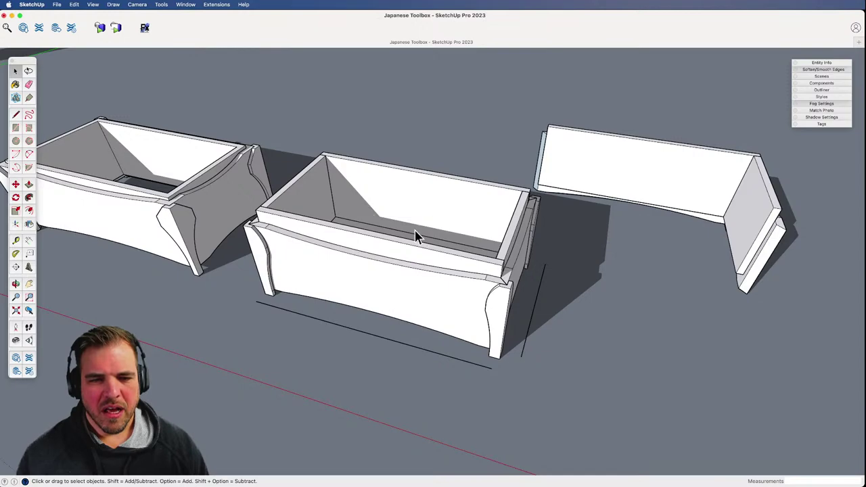
- Place a guide 1.5" inward from the outer edge of the near end's cross board
mouse_move(489, 260)
middle_down()
mouse_move(458, 253)
mouse_move(479, 205)
mouse_move(438, 277)
mouse_move(412, 290)
mouse_move(410, 312)
mouse_move(480, 245)
middle_up()
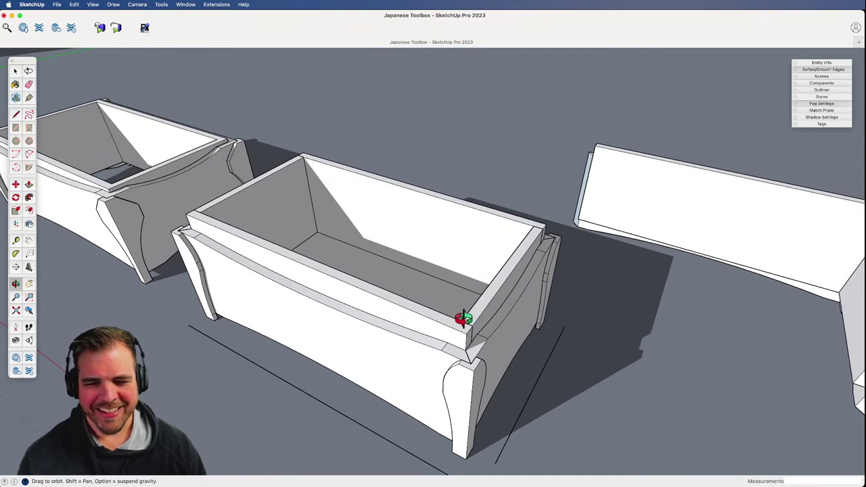
middle_drag(468, 282, 442, 305)
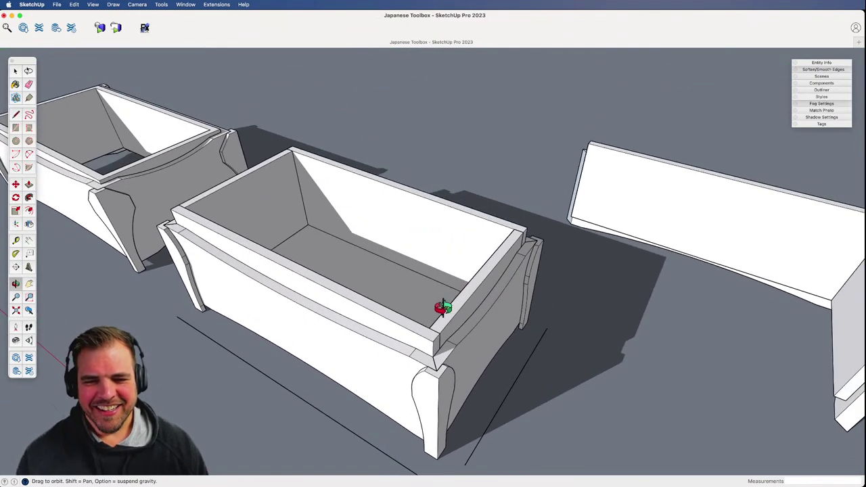
key(r)
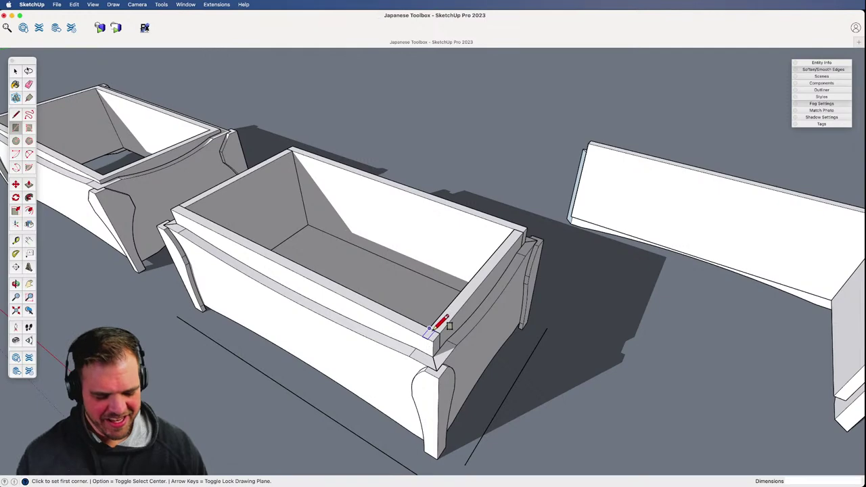
key(z)
drag(441, 325, 457, 241)
key(t)
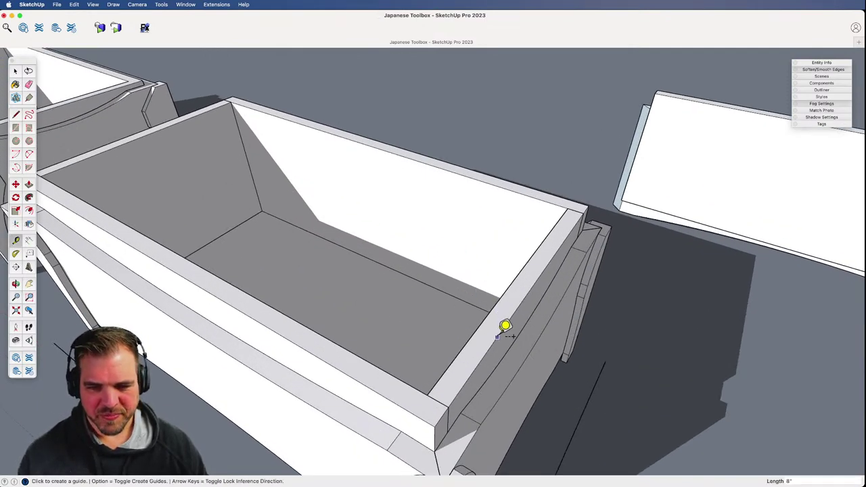
click(496, 337)
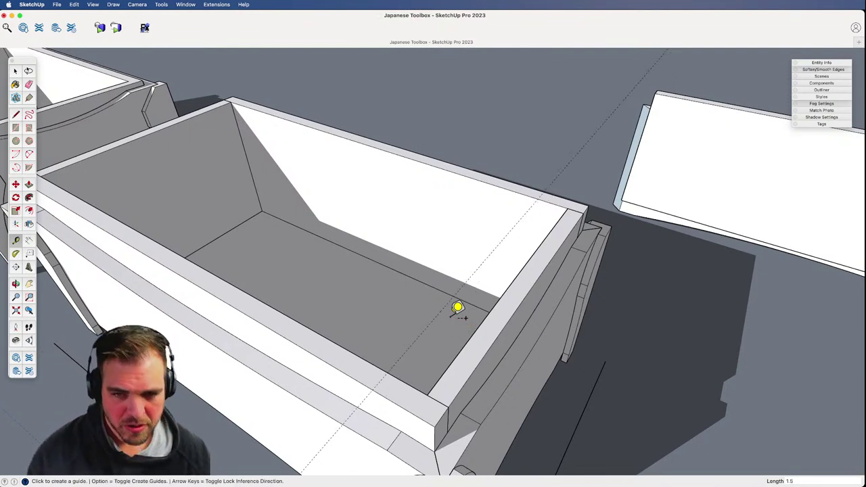
click(458, 309)
- Draw a 1 1/2" by 9" rectangle across the frame's near end up to the guide and extrude it up 1/2"
key(r)
click(368, 388)
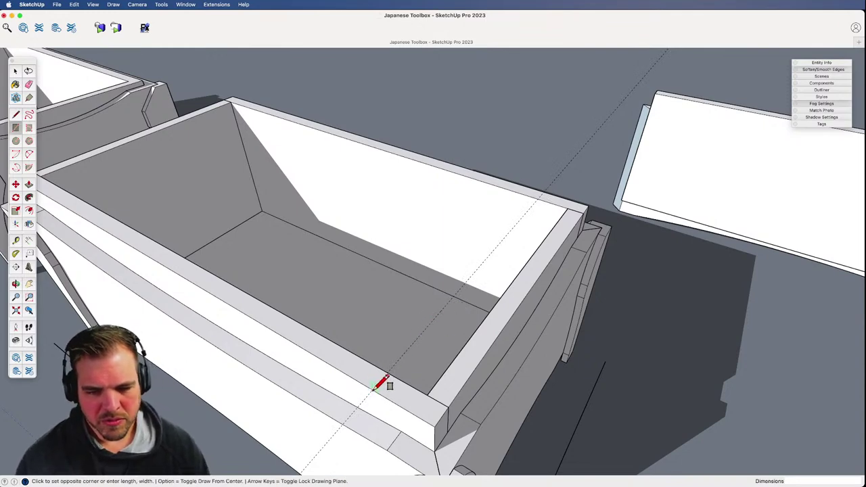
click(589, 201)
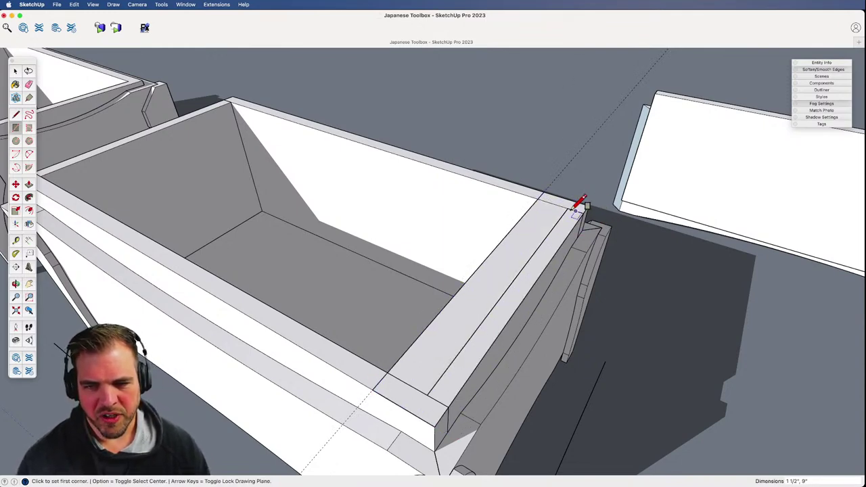
key(p)
mouse_move(494, 284)
middle_down()
mouse_move(473, 286)
mouse_move(485, 270)
middle_up()
click(485, 270)
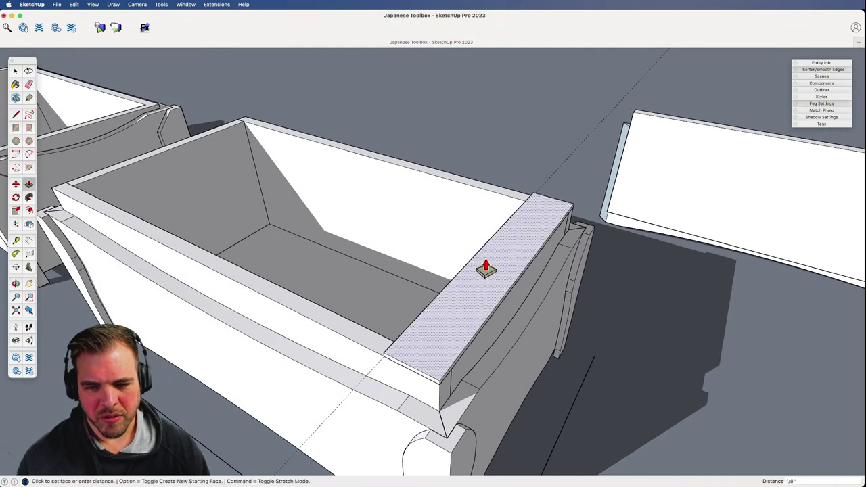
key(Return)
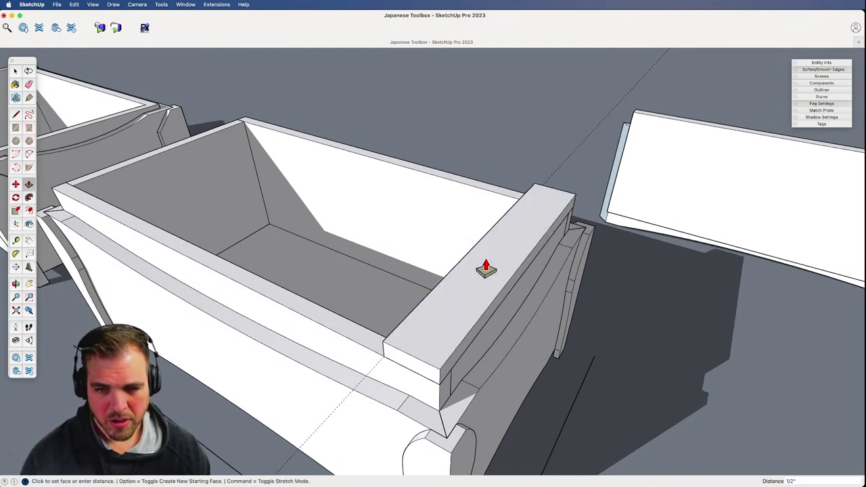
- Make the end strip its own object and flip a mirrored copy of it onto the opposite end of the box
key(space)
double_click(551, 218)
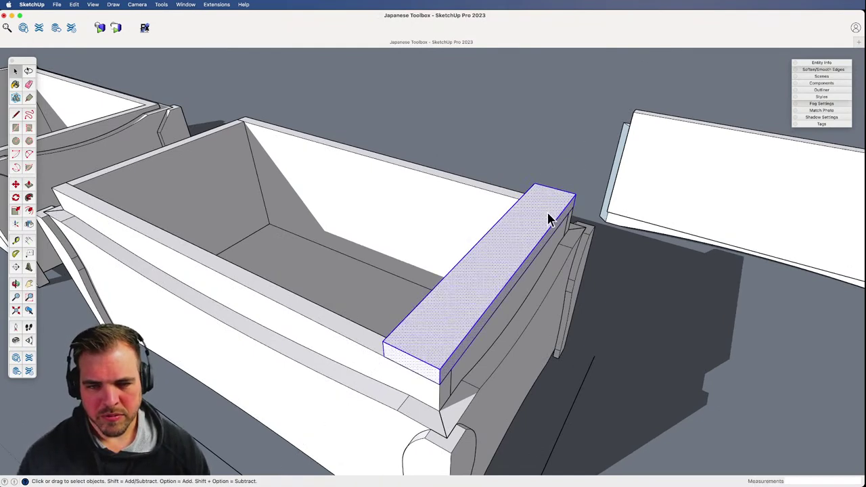
shift+click(507, 247)
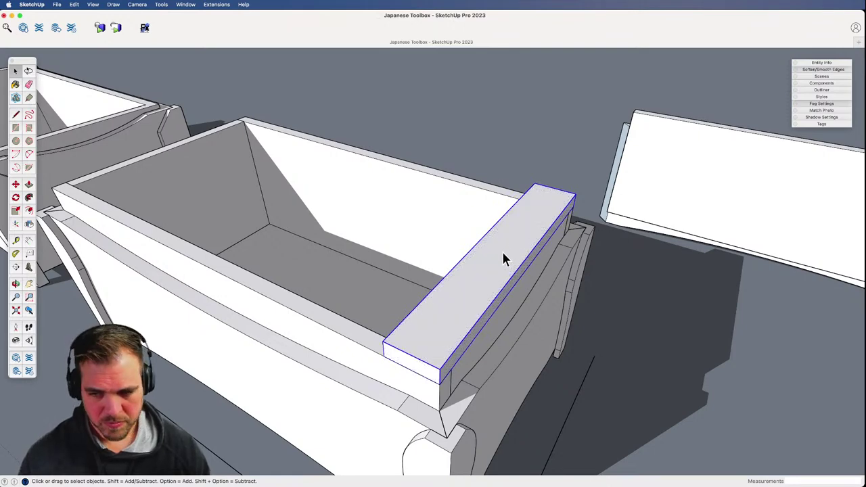
key(o)
drag(460, 273, 505, 365)
key(shift+f)
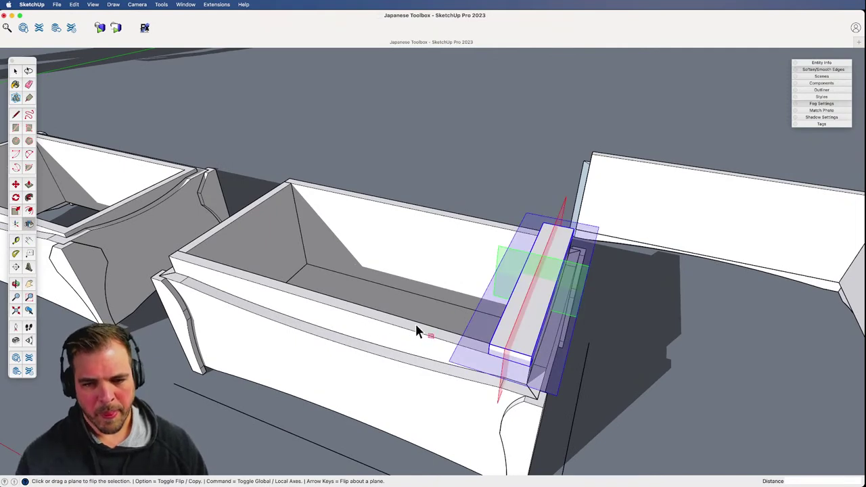
key(alt)
drag(506, 371, 323, 305)
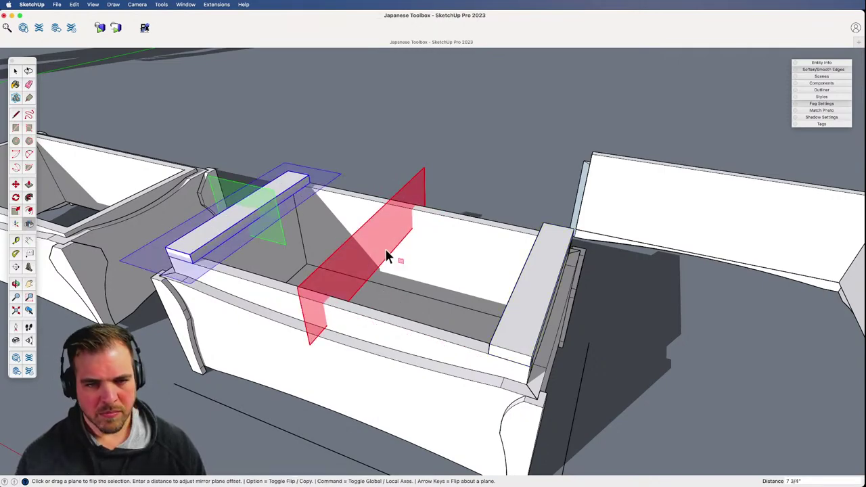
key(space)
click(432, 183)
- Draw a rectangle covering the box opening between the two end strips and extrude it 3/8" as a lid panel
middle_drag(415, 196, 416, 363)
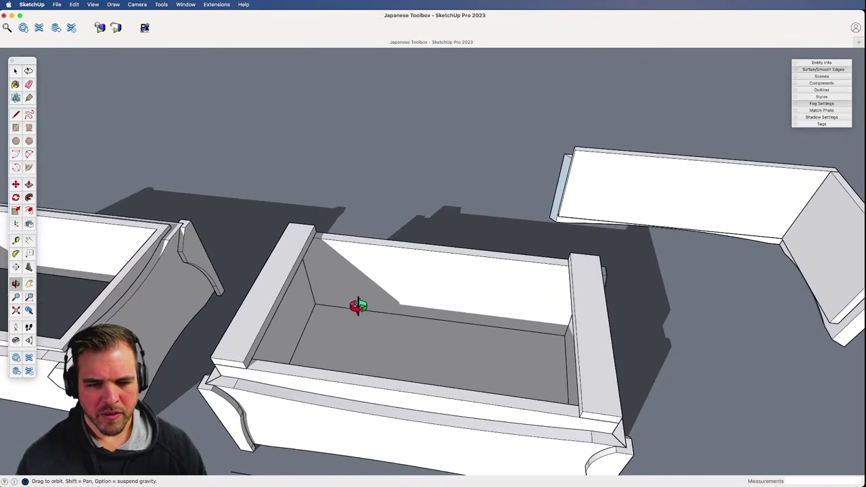
key(r)
click(262, 360)
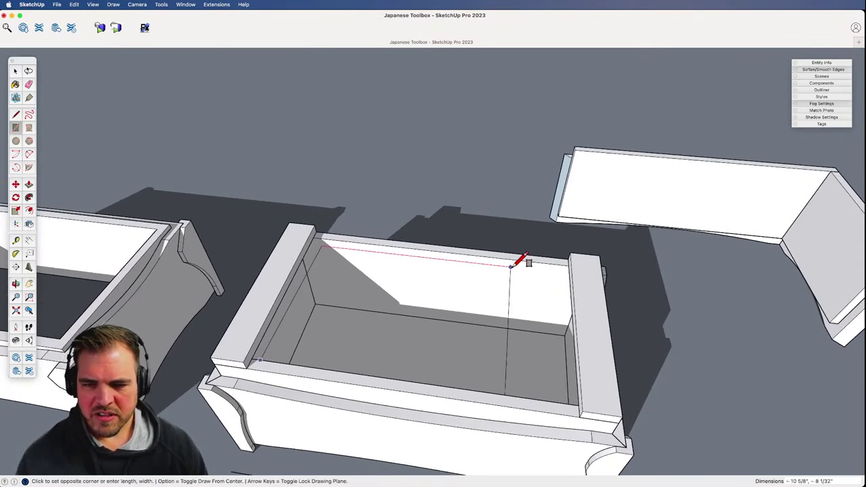
click(563, 265)
middle_drag(567, 261, 433, 251)
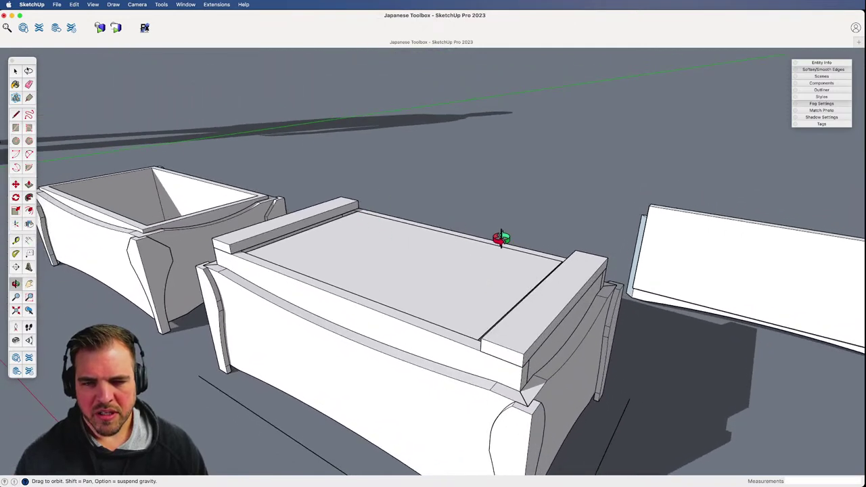
scroll(488, 283, up, 6)
key(p)
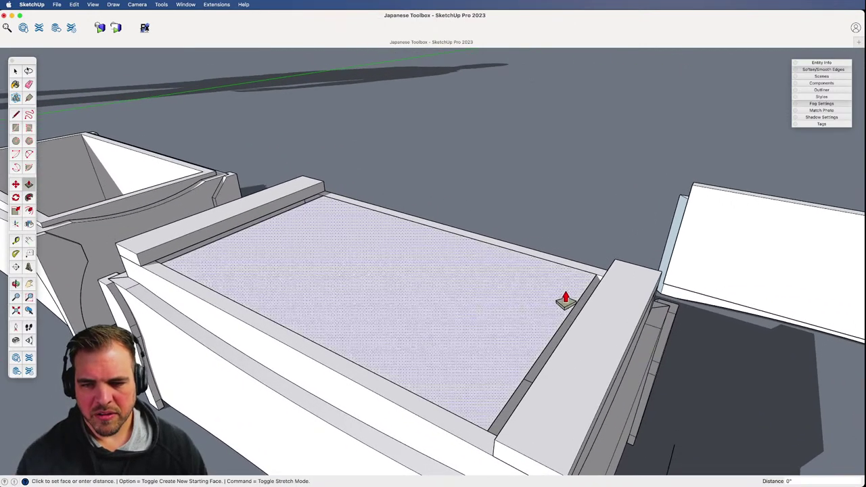
click(562, 303)
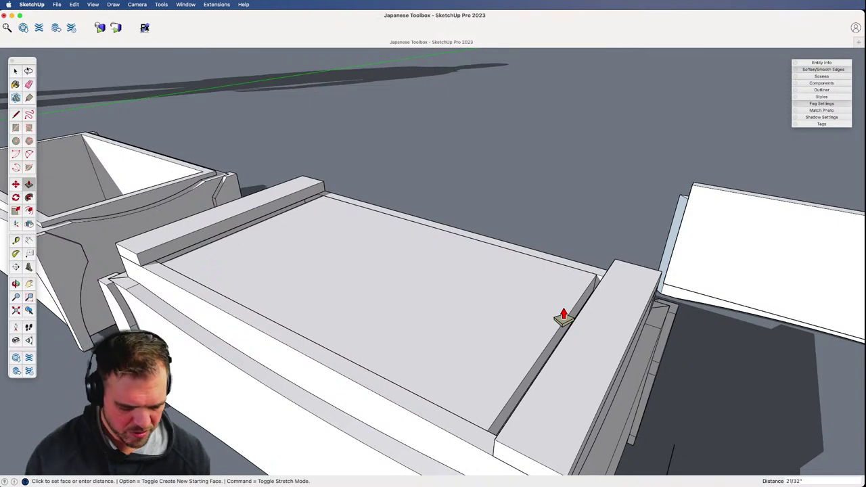
text(3/)
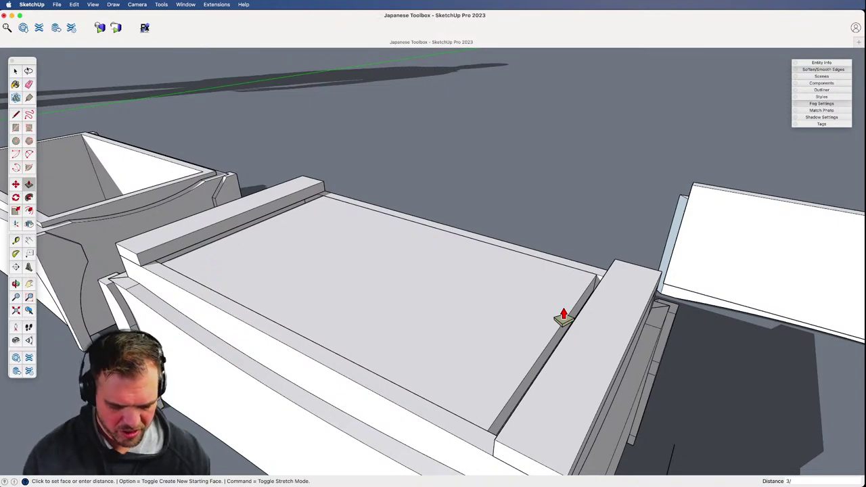
text(8")
key(Return)
key(space)
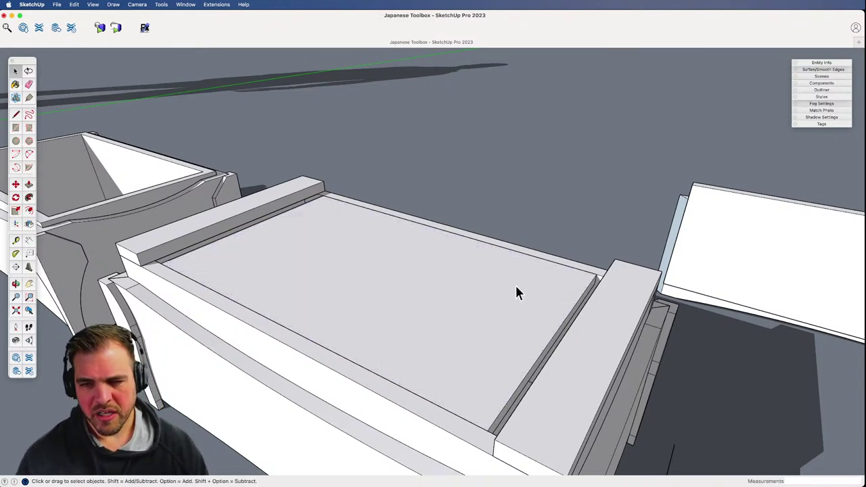
- Make the lid panel its own object and slide it 0.25" along the red axis so its end tucks beneath the adjacent end strip
click(515, 283)
key(super+g)
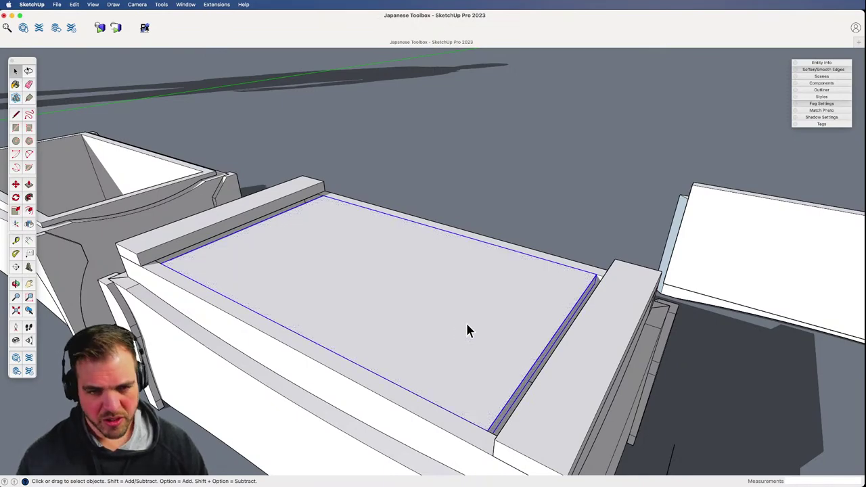
shift+middle_drag(396, 297, 432, 290)
key(z)
drag(423, 295, 406, 334)
middle_drag(406, 334, 571, 350)
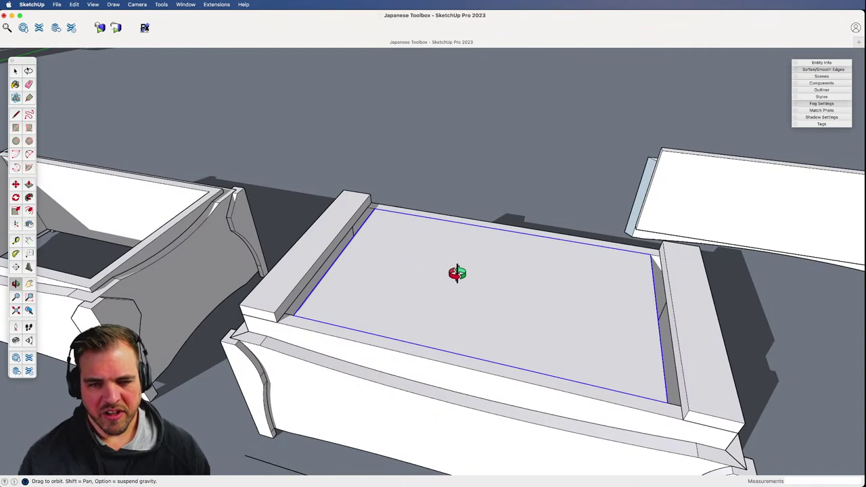
key(space)
shift+middle_drag(409, 295, 469, 278)
key(z)
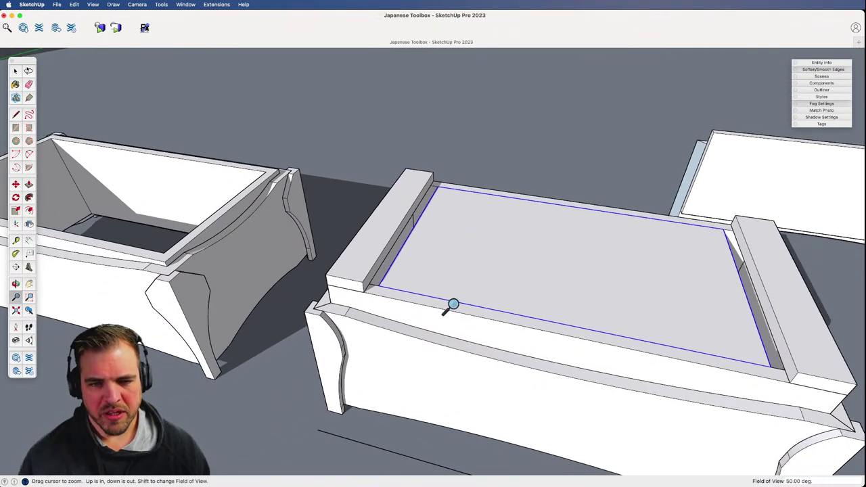
drag(452, 305, 448, 247)
key(m)
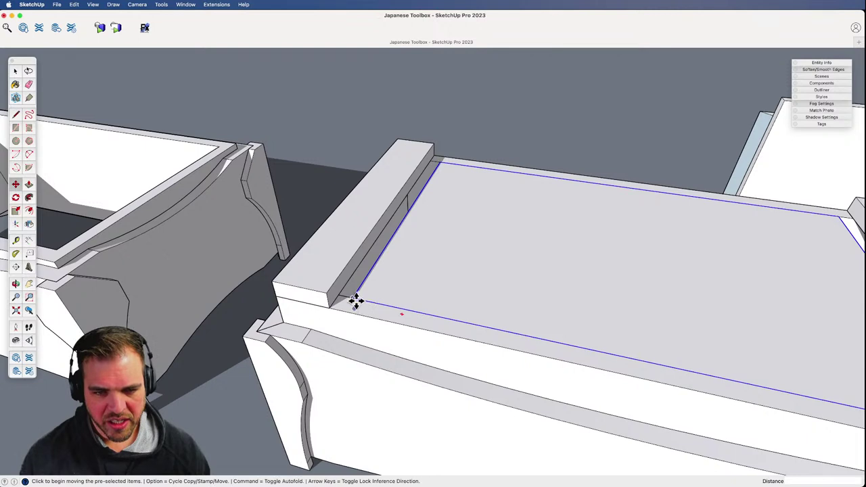
click(538, 305)
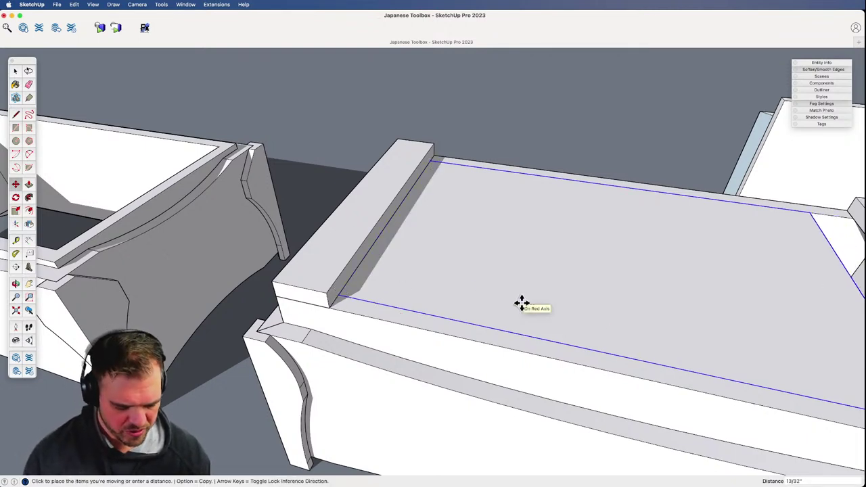
- Examine the panel's overlap beneath the end strip in X-ray view, and restore the opaque view
key(x)
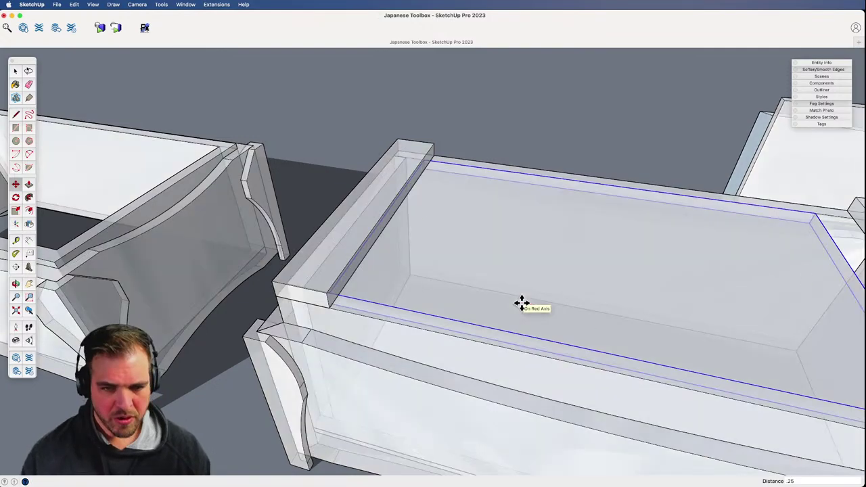
middle_drag(412, 306, 464, 300)
click(462, 169)
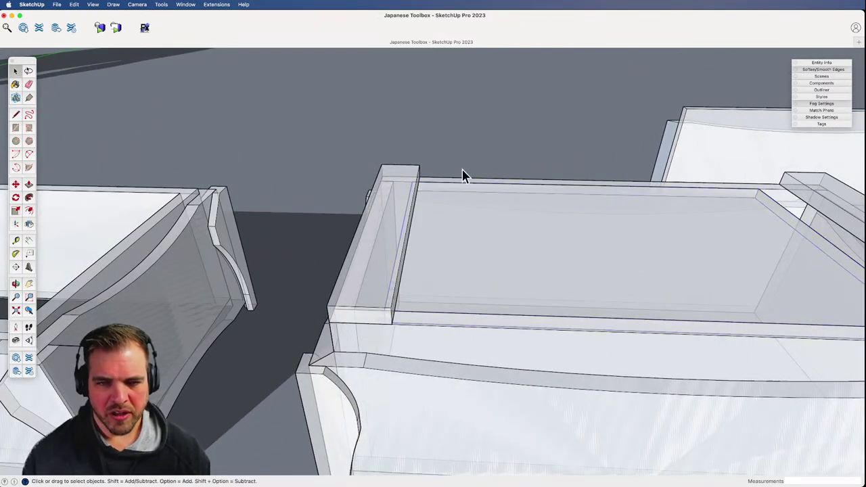
middle_drag(460, 215, 422, 347)
click(452, 331)
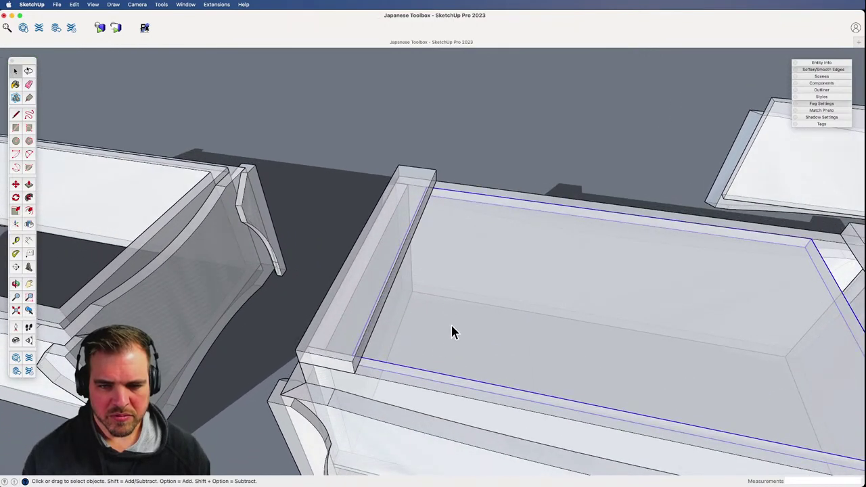
key(shift+x)
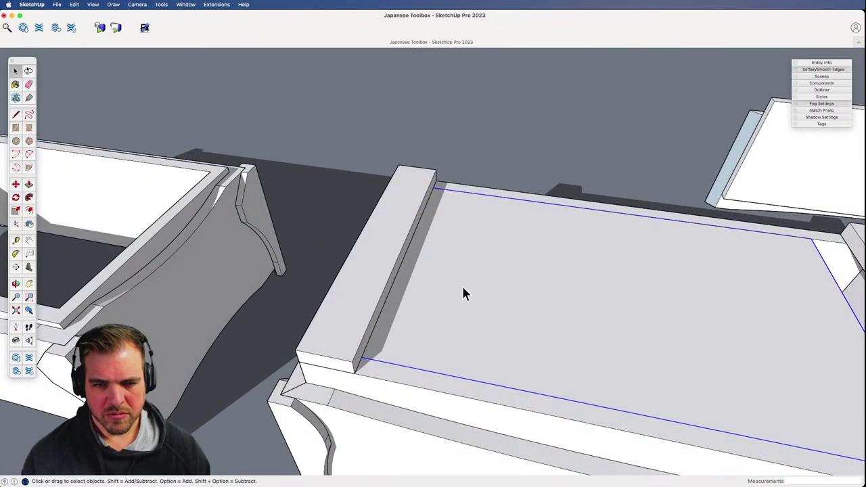
- Draw a rectangle about 1 25/32" by 9" across the panel beside the end strip and place a guide 1" from the strip's edge
key(r)
click(355, 365)
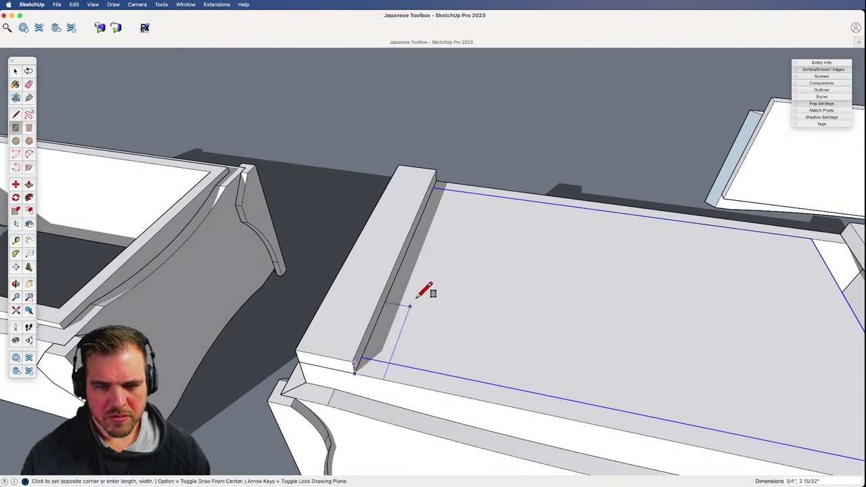
click(481, 188)
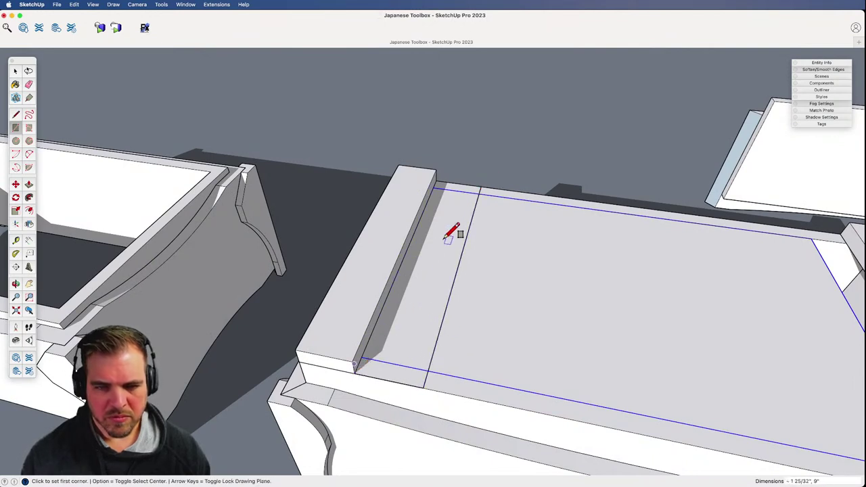
key(t)
click(402, 263)
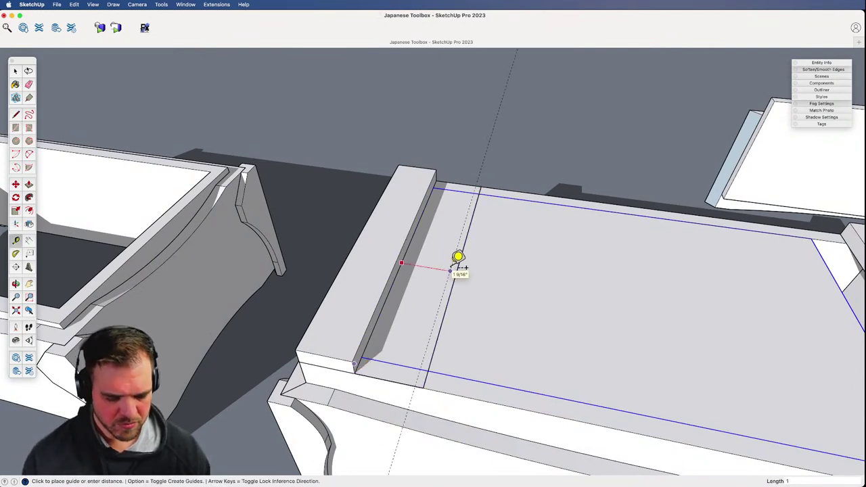
key(Return)
- Scale the rectangle's width down to the guide and extrude it up 1/2" to form the lid's batten
key(space)
click(434, 325)
key(s)
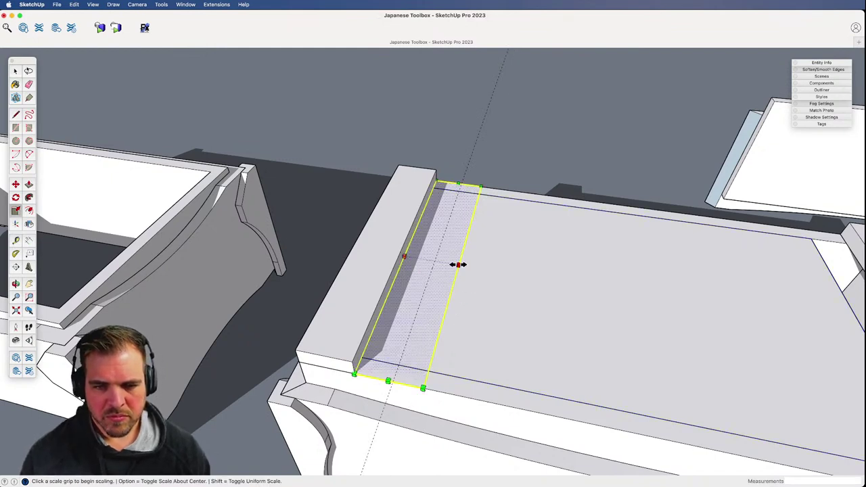
click(458, 264)
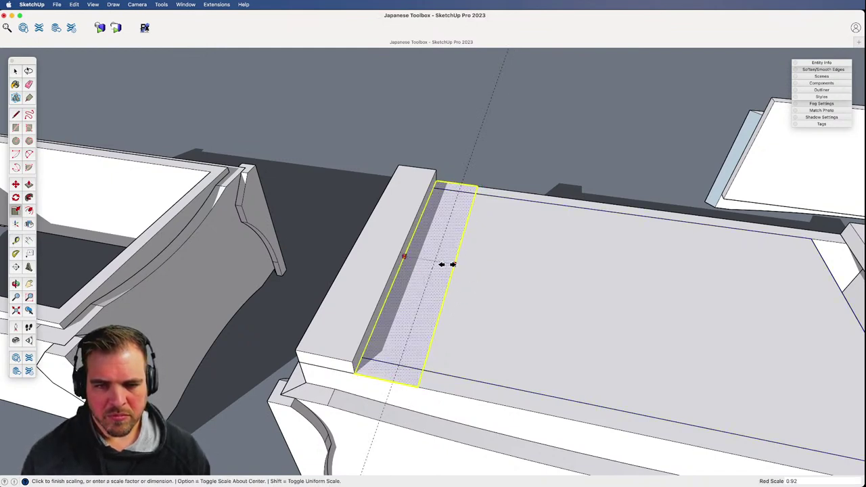
click(434, 265)
key(p)
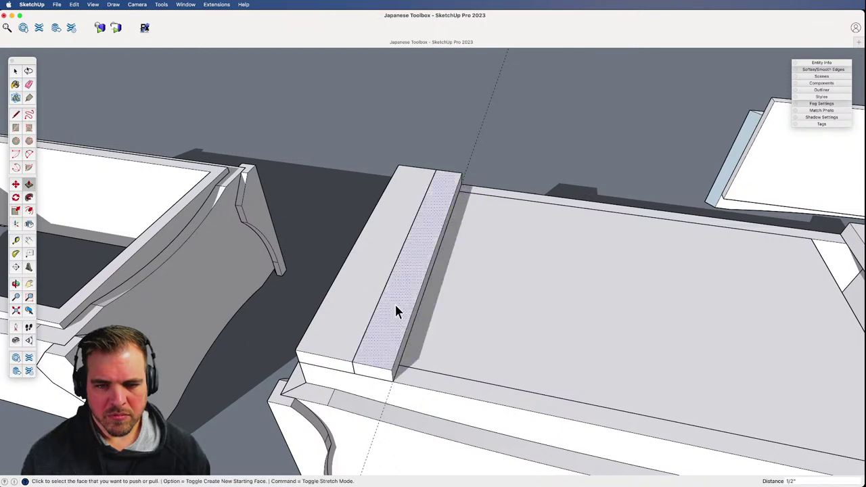
- Make the batten its own object and combine it with the lid panel into one object
key(space)
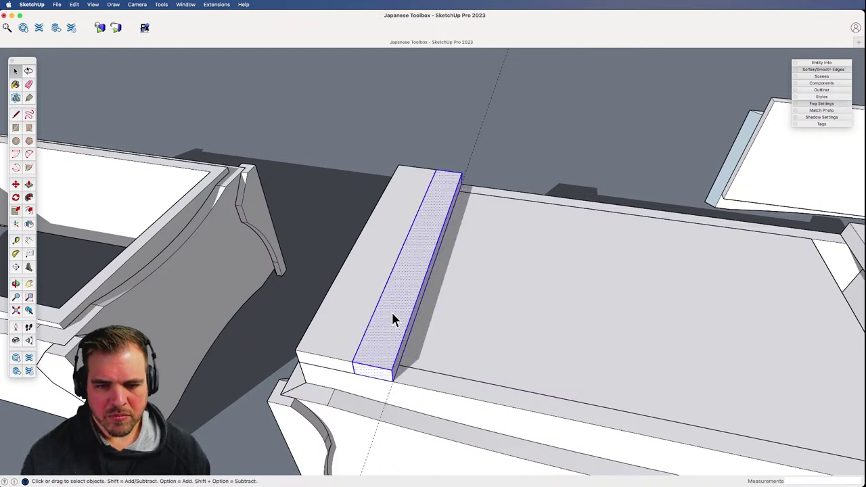
click(477, 161)
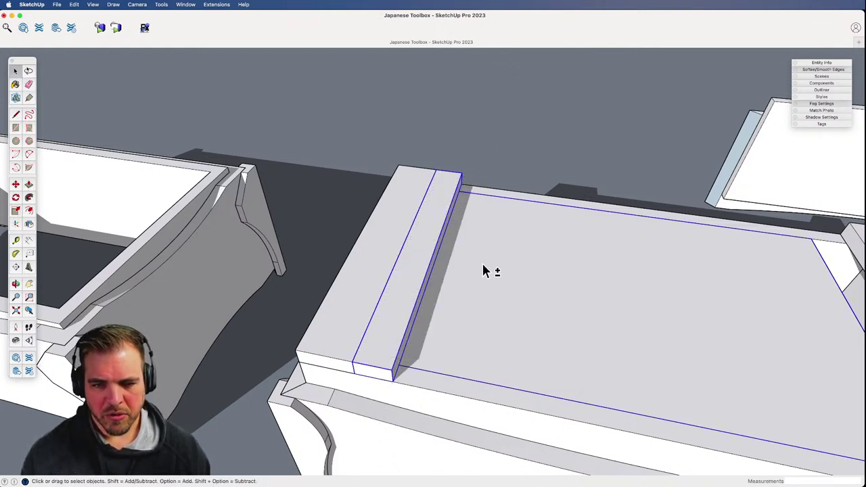
middle_drag(472, 267, 348, 294)
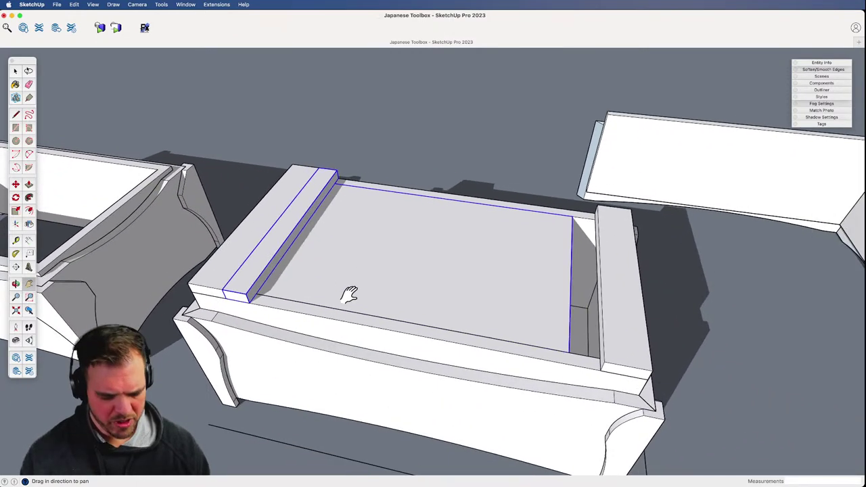
key(m)
click(369, 260)
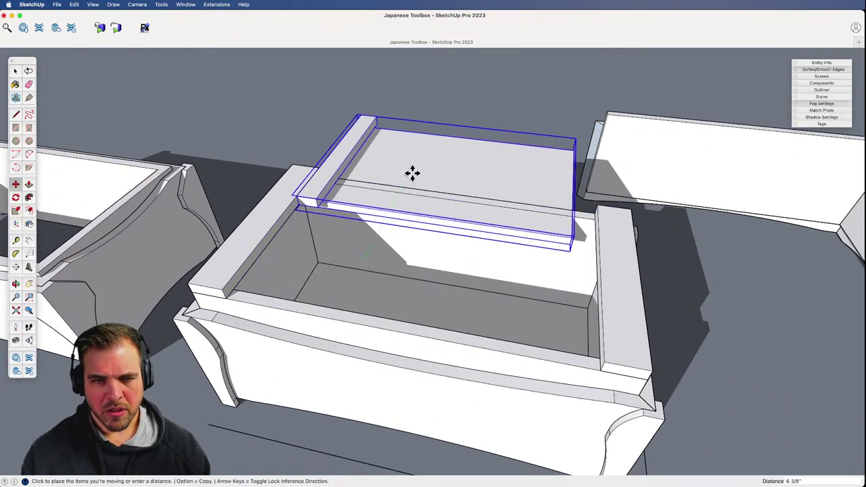
key(space)
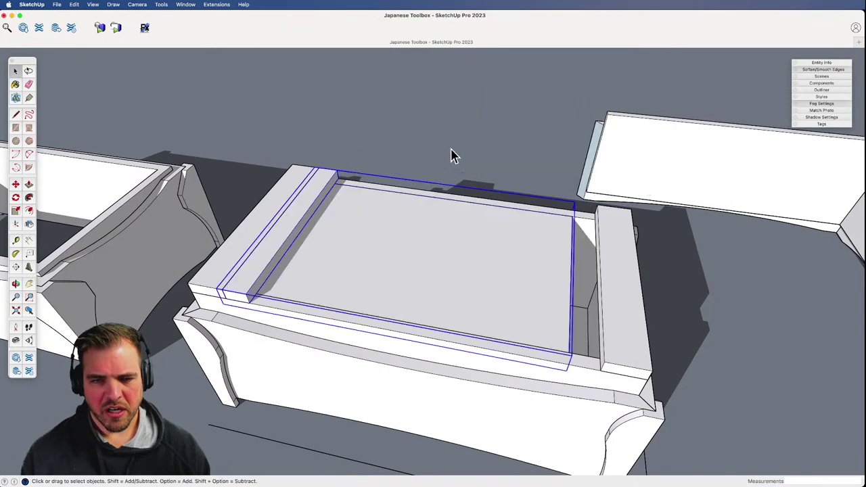
- Inside the lid object, extend the panel's free end face to the opposite end strip and close the object
middle_drag(453, 308, 412, 264)
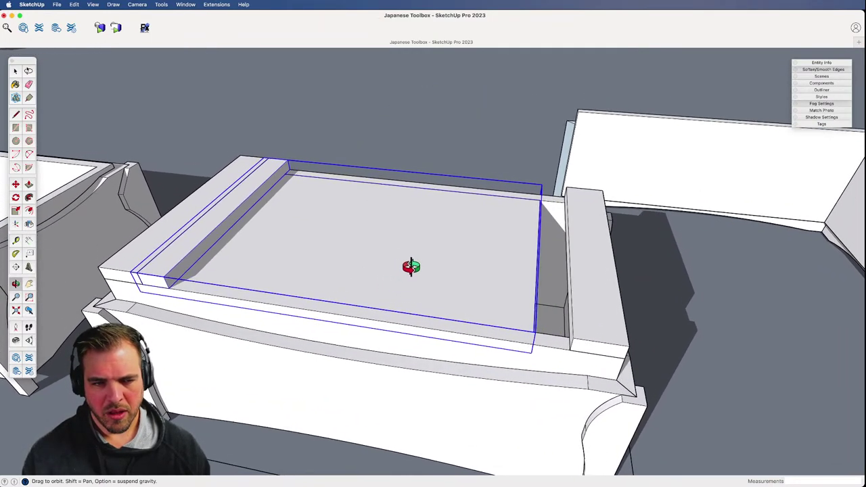
double_click(488, 282)
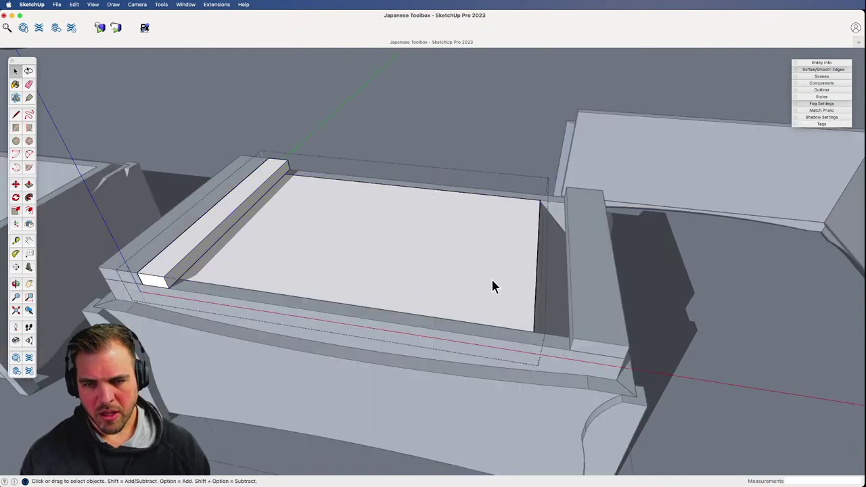
middle_drag(490, 277, 399, 230)
scroll(443, 285, down, 2)
drag(442, 285, 443, 239)
key(p)
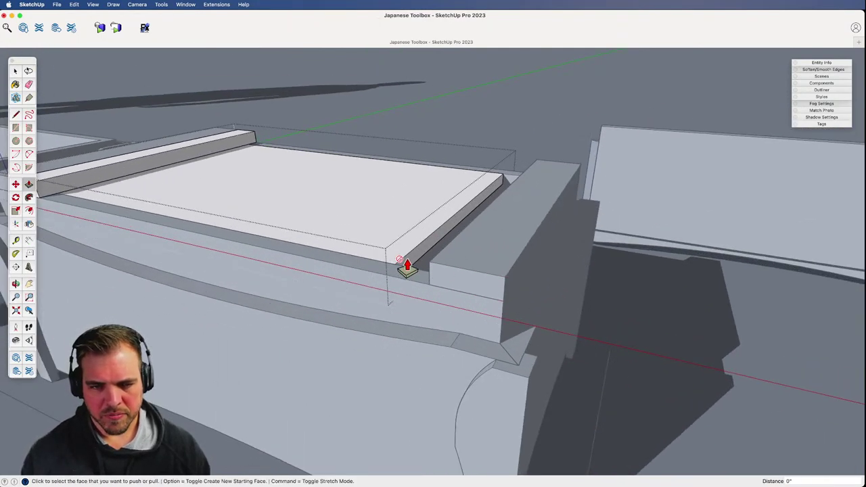
key(space)
triple_click(411, 259)
key(p)
click(410, 259)
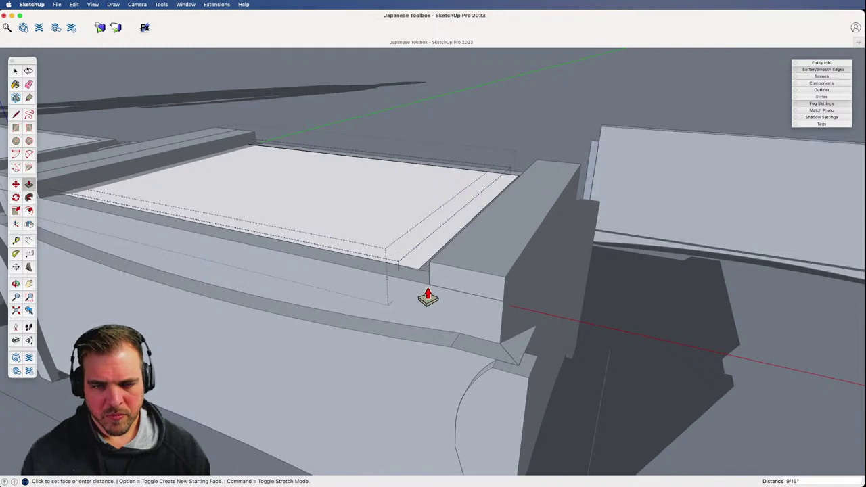
click(429, 289)
key(z)
drag(392, 258, 391, 274)
middle_drag(390, 274, 474, 346)
key(space)
click(473, 164)
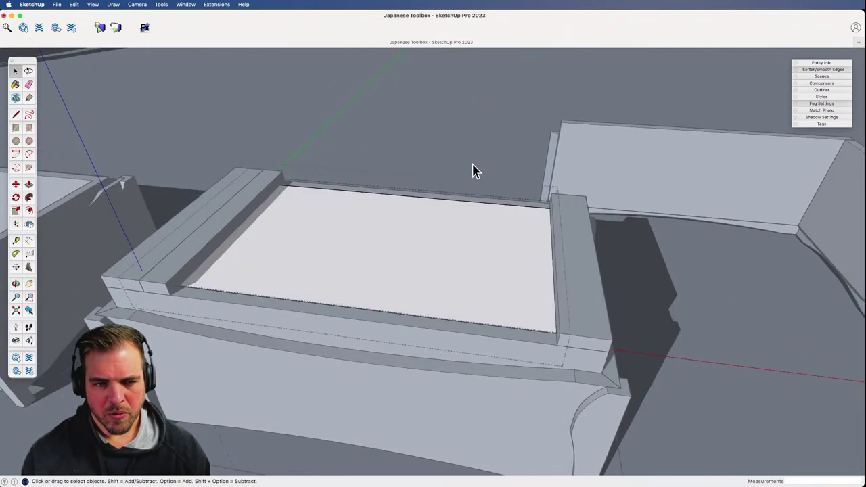
middle_drag(404, 231, 465, 330)
- Shift the whole lid slightly along the box's length to adjust its fit between the end strips
click(411, 309)
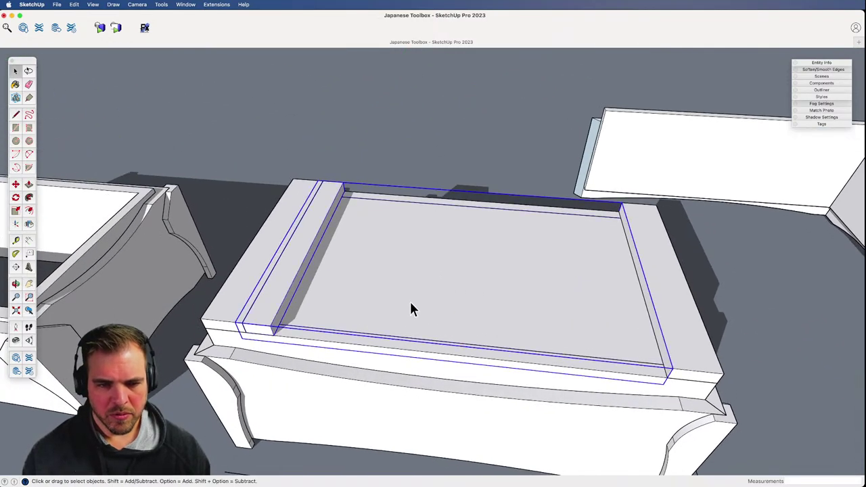
key(m)
click(373, 290)
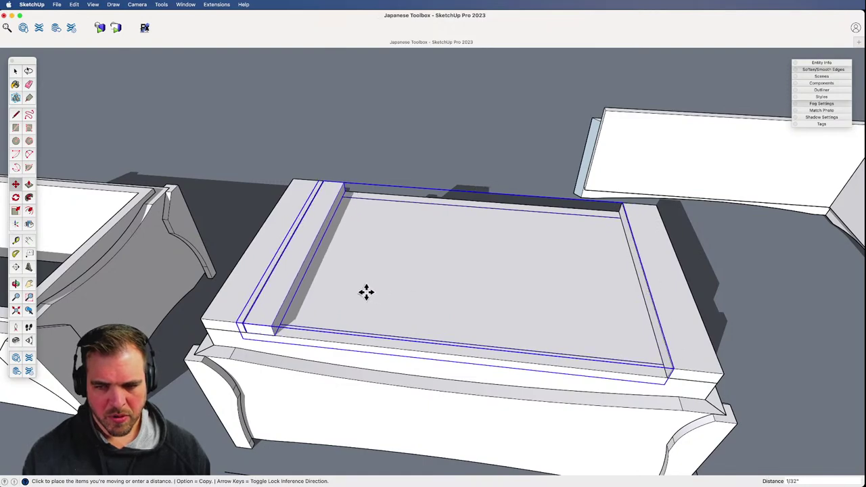
click(371, 298)
key(space)
middle_drag(371, 298, 402, 302)
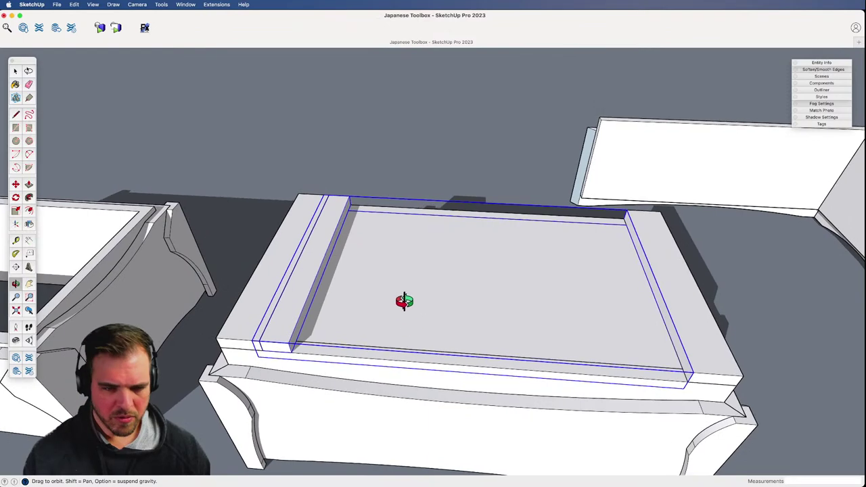
- Slide the lid along the box's length until its raised batten sits flush against the adjacent end strip
key(m)
click(362, 313)
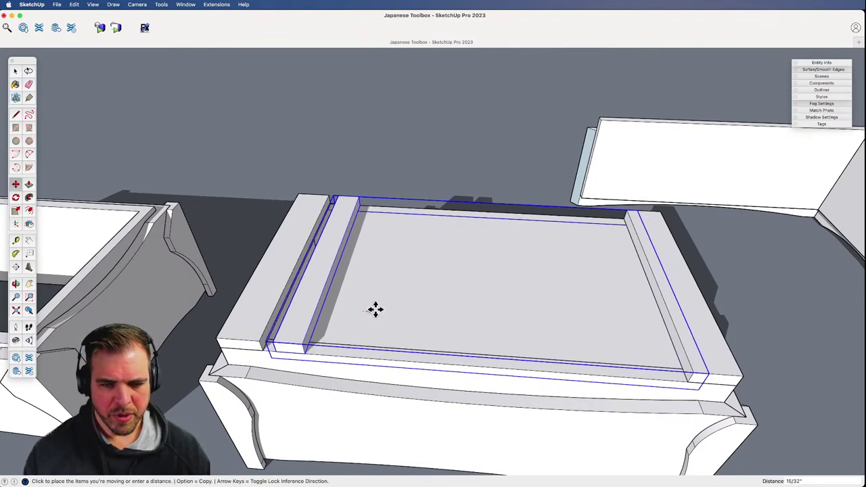
shift+middle_drag(375, 309, 440, 276)
key(m)
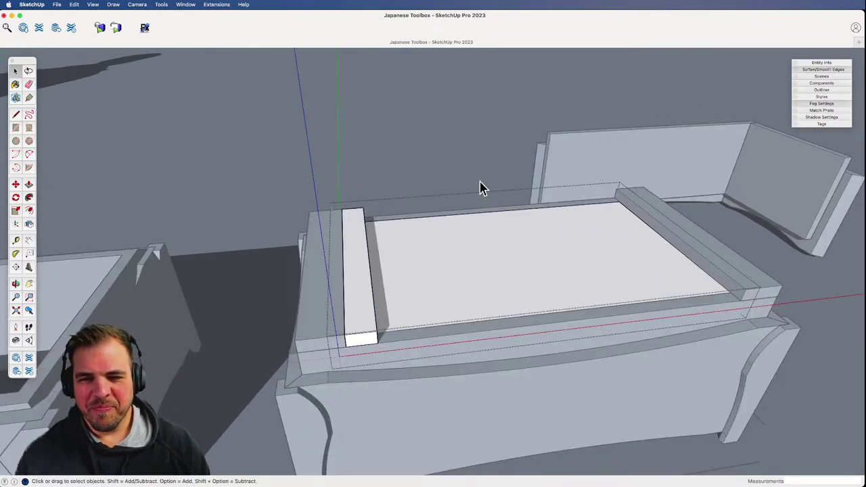
middle_drag(481, 188, 576, 247)
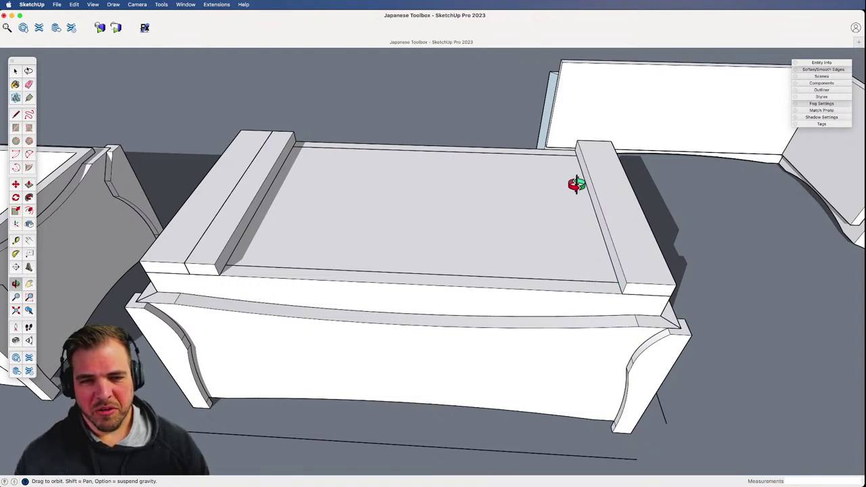
- Place a guide 1" inward from the opposite end strip and draw a rectangle on the lid between strip and guide
key(r)
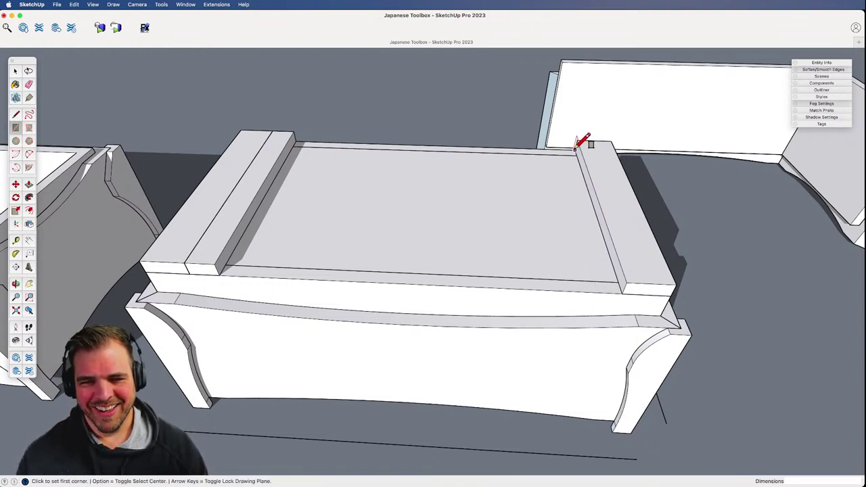
key(t)
click(600, 218)
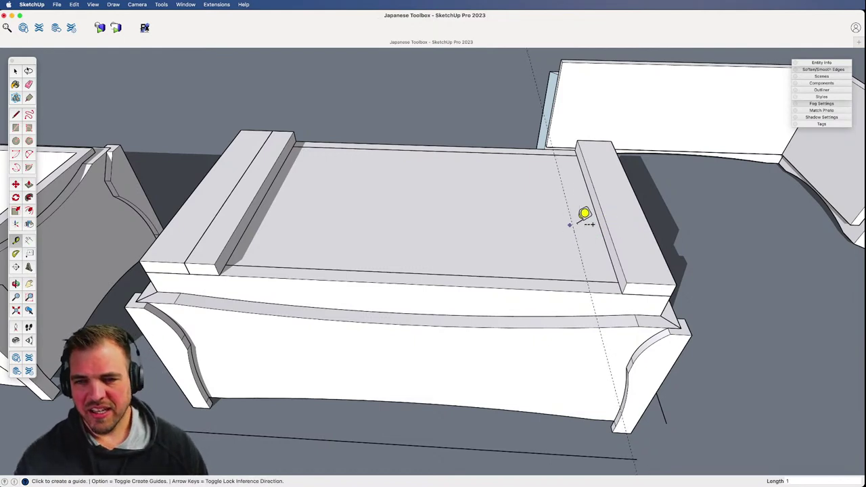
key(r)
click(576, 148)
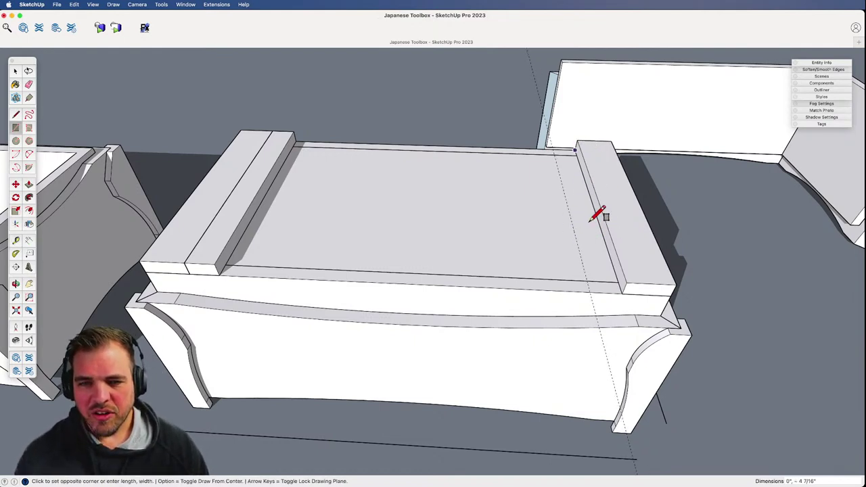
click(597, 293)
key(space)
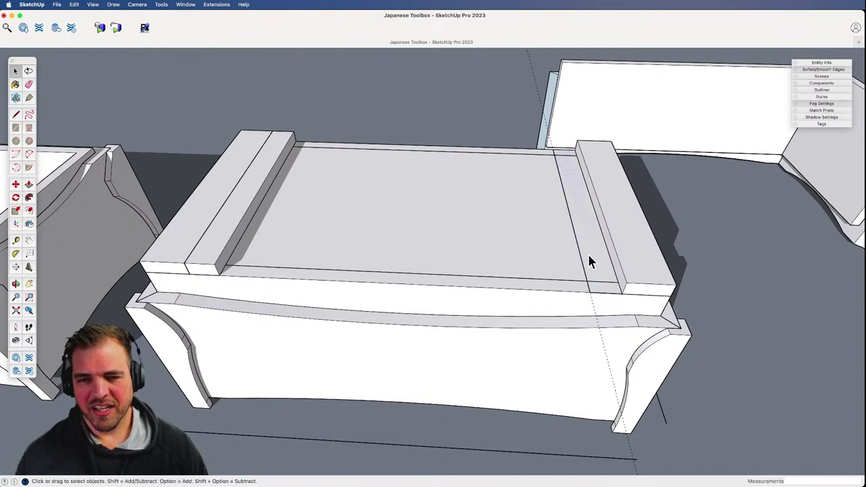
- Extrude the rectangle up level with the end strip's top and make the resulting strip its own object
shift+middle_drag(573, 269, 534, 219)
scroll(534, 218, up, 3)
key(p)
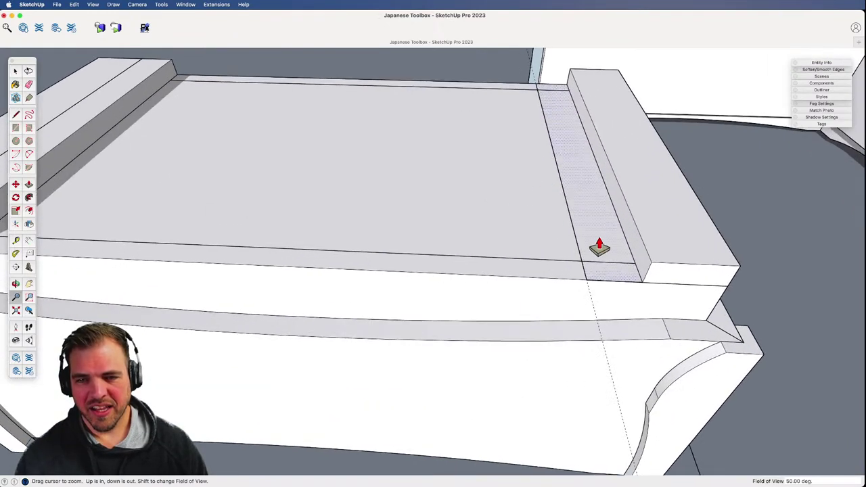
click(600, 249)
click(629, 232)
key(space)
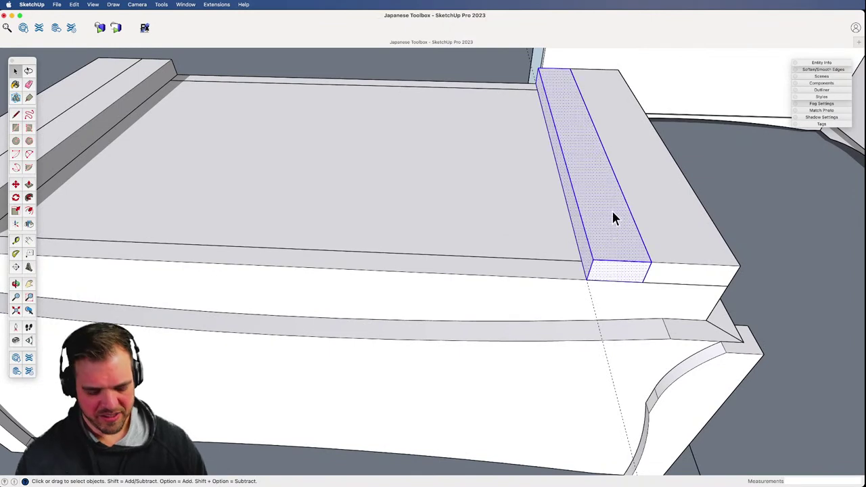
- Copy the new strip 1" inward along the lid so the copy adjoins the original
key(m)
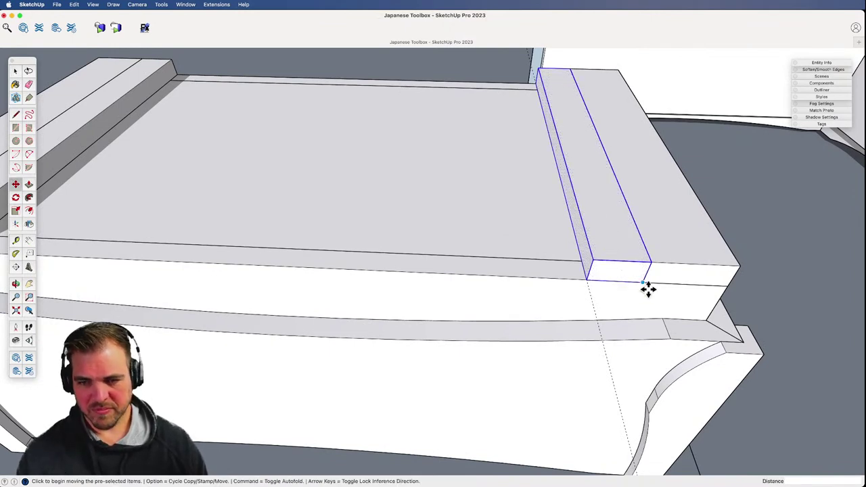
key(alt)
click(644, 285)
click(587, 278)
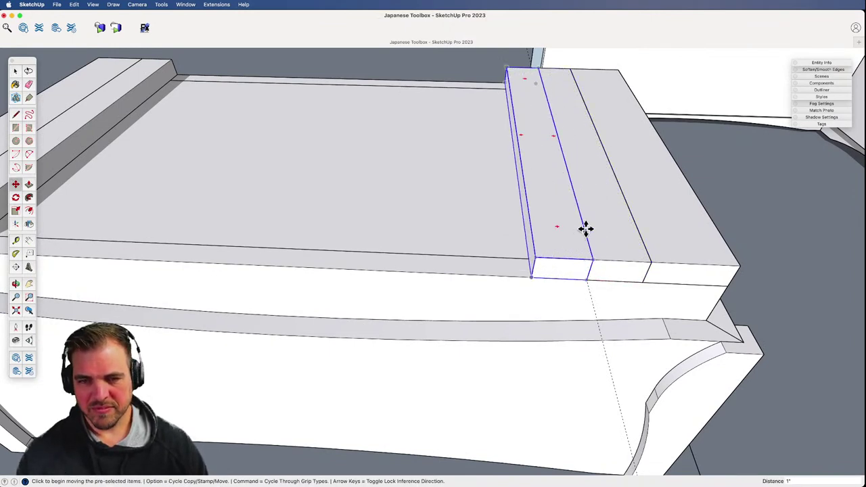
- Erase the guide line running across the lid between the two new strips
scroll(560, 222, down, 5)
middle_drag(557, 264, 489, 350)
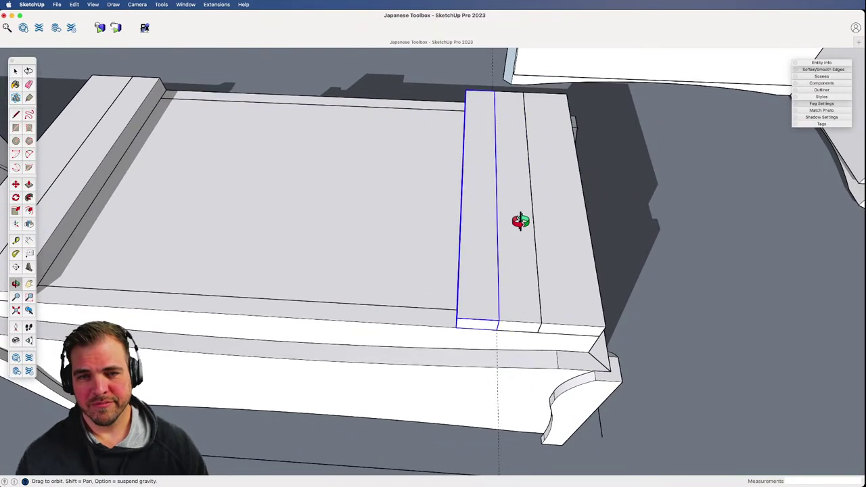
scroll(494, 343, down, 3)
scroll(494, 342, up, 5)
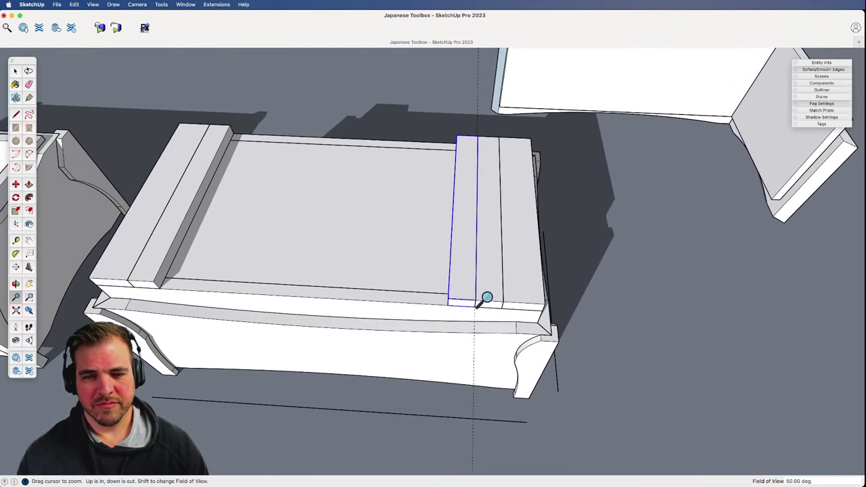
mouse_move(487, 299)
middle_down()
mouse_move(509, 279)
mouse_move(440, 178)
mouse_move(443, 145)
mouse_move(386, 168)
middle_up()
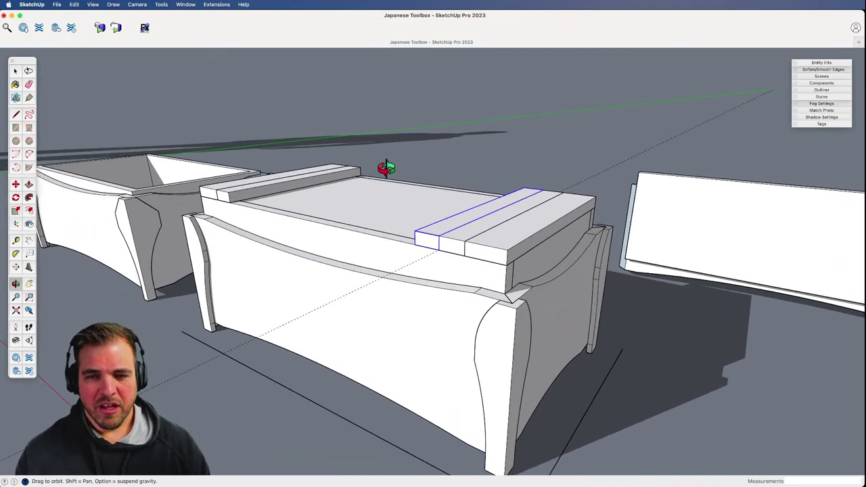
scroll(464, 254, up, 4)
scroll(464, 253, down, 3)
mouse_move(464, 254)
middle_down()
mouse_move(470, 309)
mouse_move(444, 309)
middle_up()
scroll(469, 291, up, 2)
key(e)
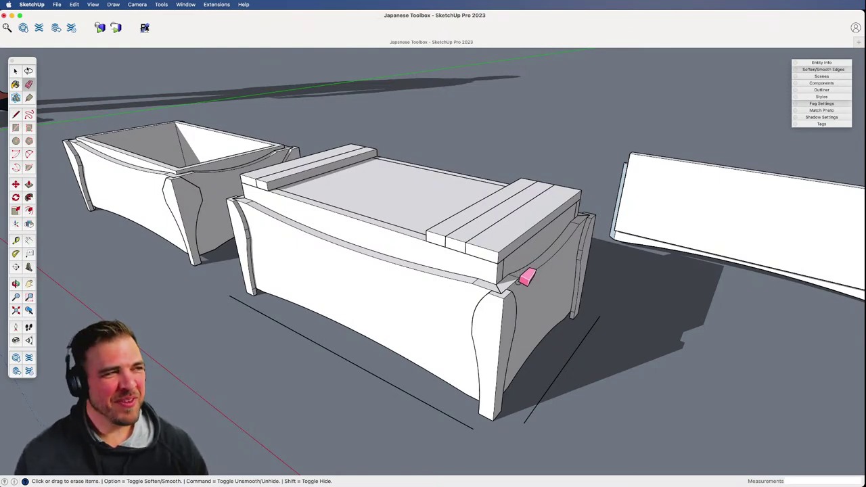
mouse_move(514, 221)
middle_down()
mouse_move(512, 290)
mouse_move(508, 220)
middle_up()
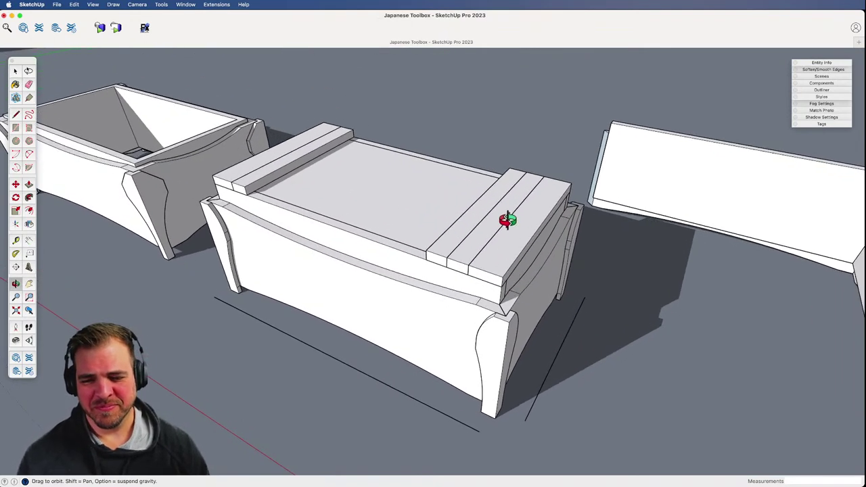
scroll(499, 243, up, 5)
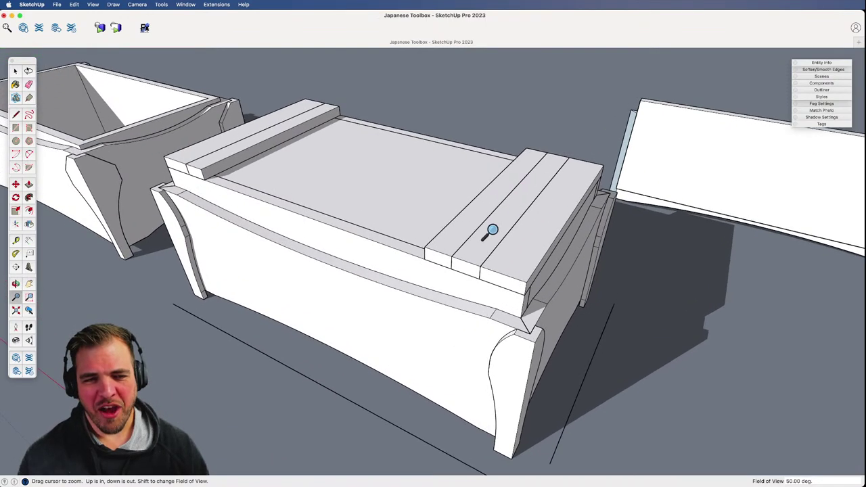
key(h)
drag(478, 237, 479, 248)
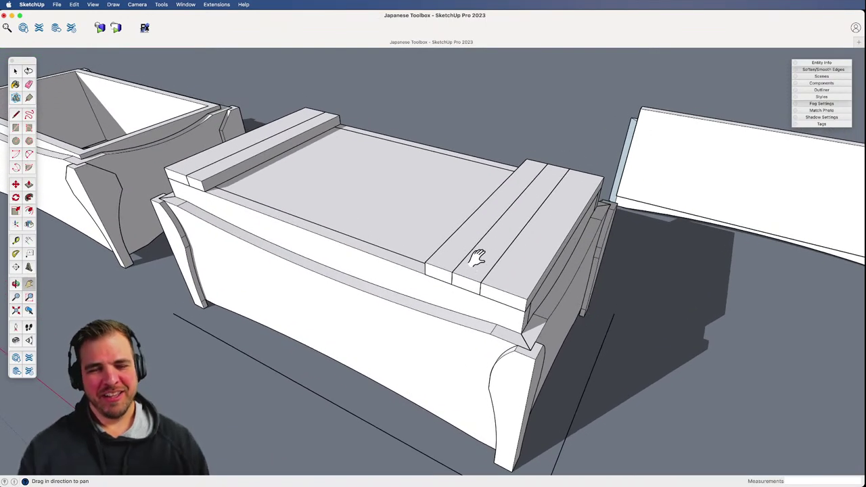
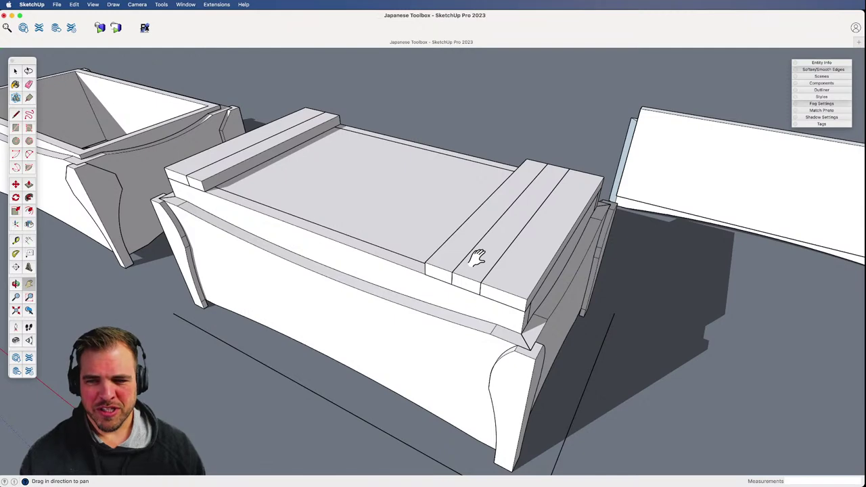
- Open the middle strip, between the end strip and the copied strip, for editing and select its top face
key(space)
click(514, 242)
middle_drag(514, 242, 456, 324)
key(z)
drag(465, 363, 480, 233)
key(space)
double_click(484, 250)
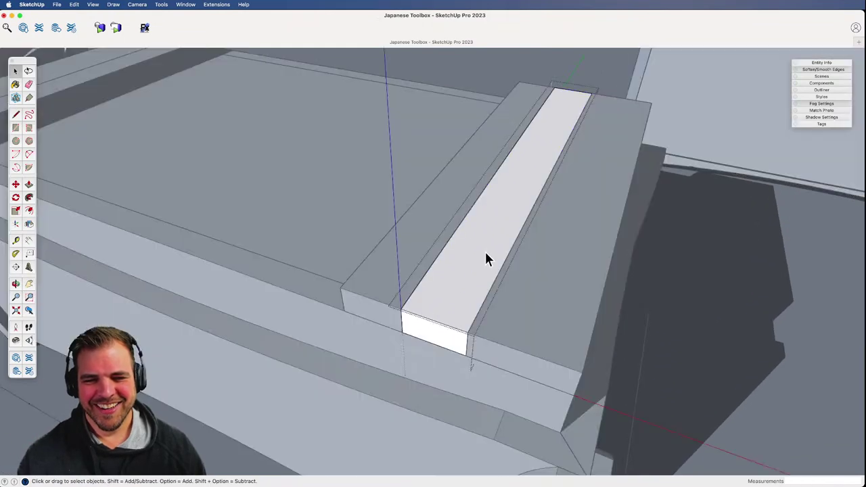
triple_click(484, 250)
shift+middle_drag(485, 249, 444, 359)
scroll(492, 323, down, 3)
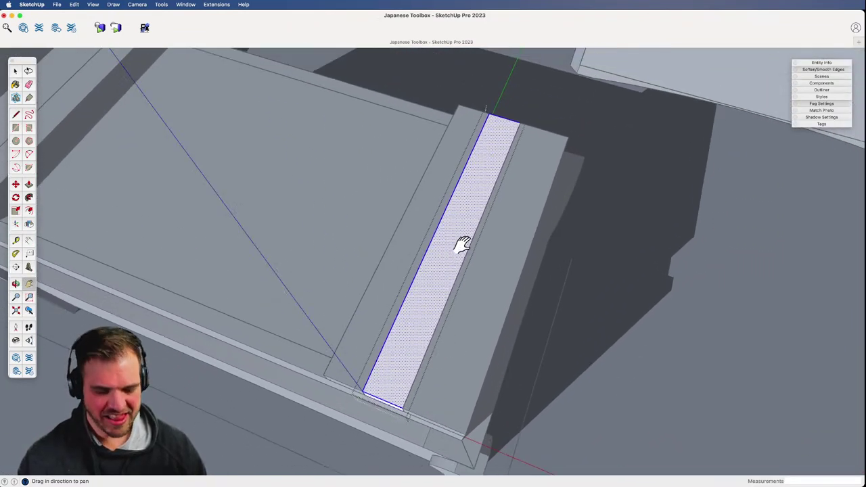
- Place two Protractor guides on the middle strip's top face, each angled 1° inward from a far corner along its long edge
key(shift+t)
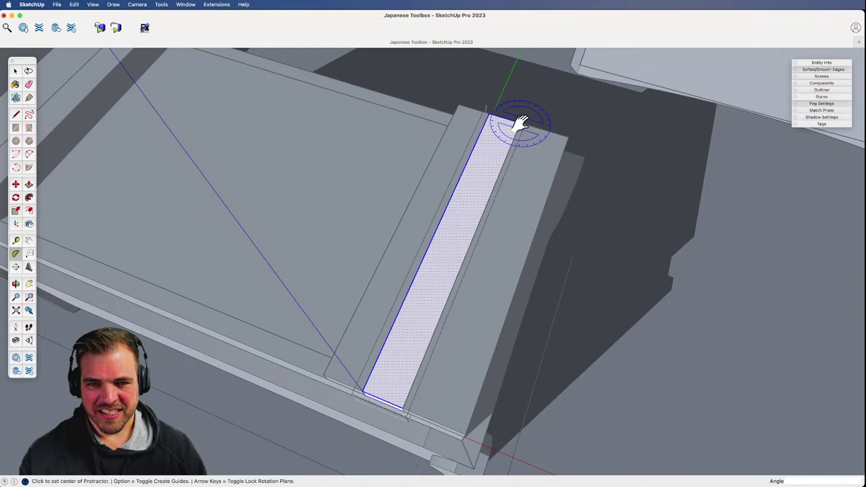
click(520, 123)
click(420, 364)
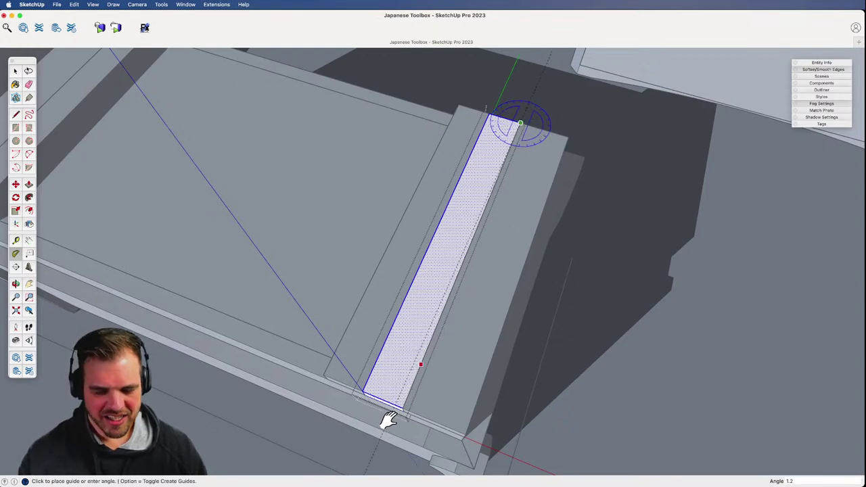
text(1)
key(Return)
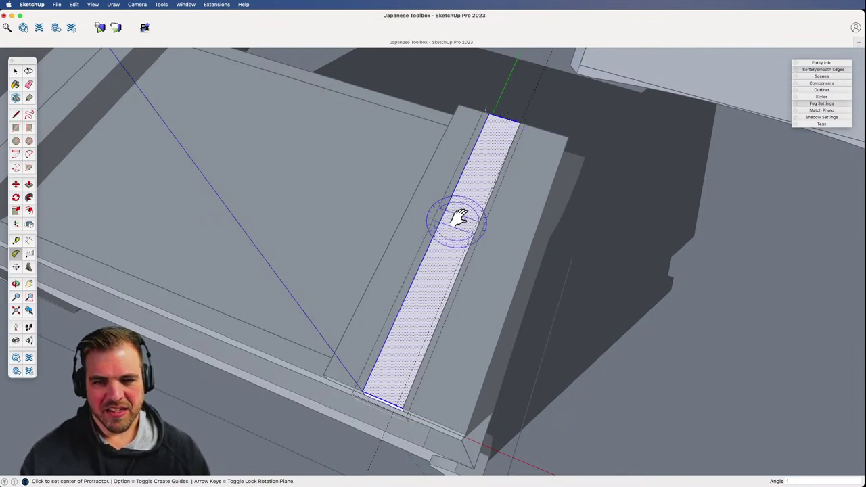
click(489, 113)
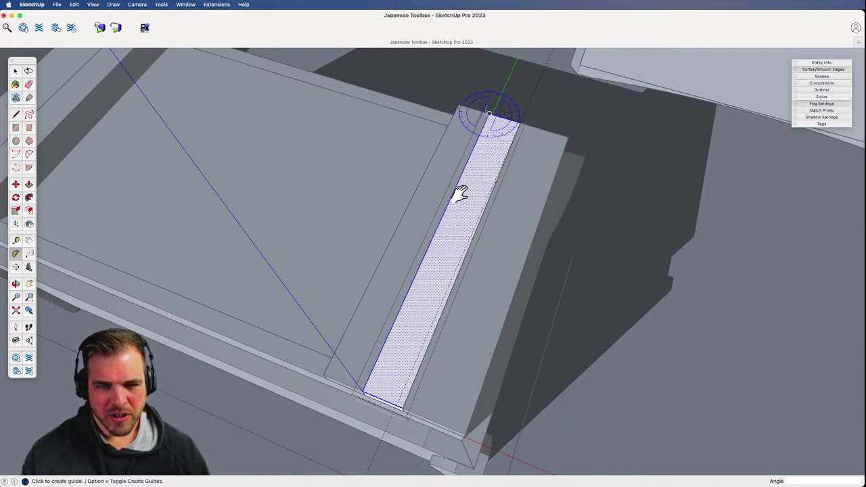
click(369, 377)
text(1)
key(Return)
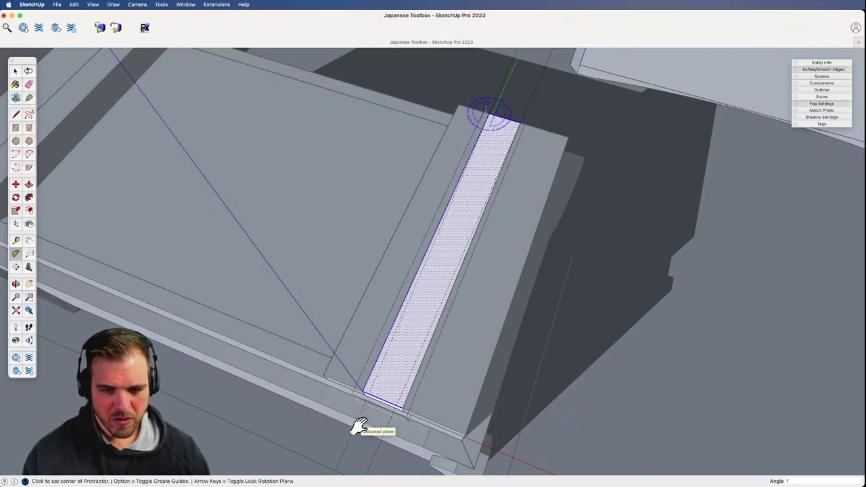
- Draw slanted lines on the strip's near end face, joining each bottom corner to the point where the guide meets the top edge
middle_drag(423, 335, 451, 252)
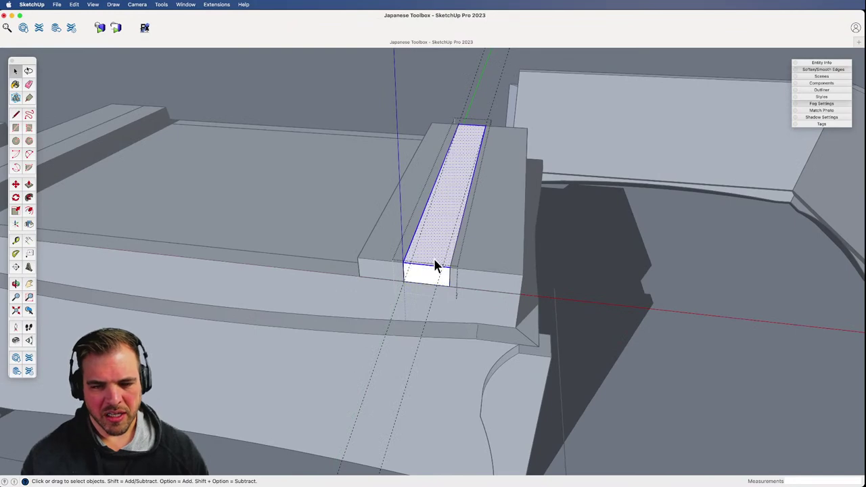
key(z)
scroll(446, 257, up, 3)
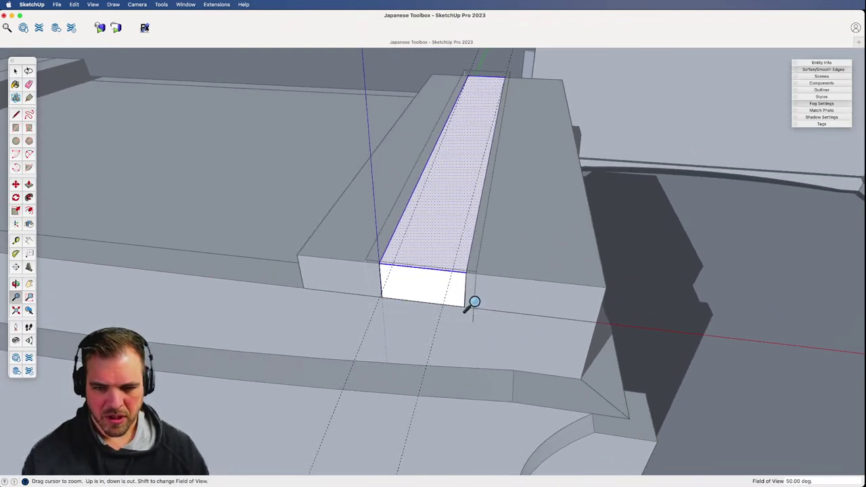
key(l)
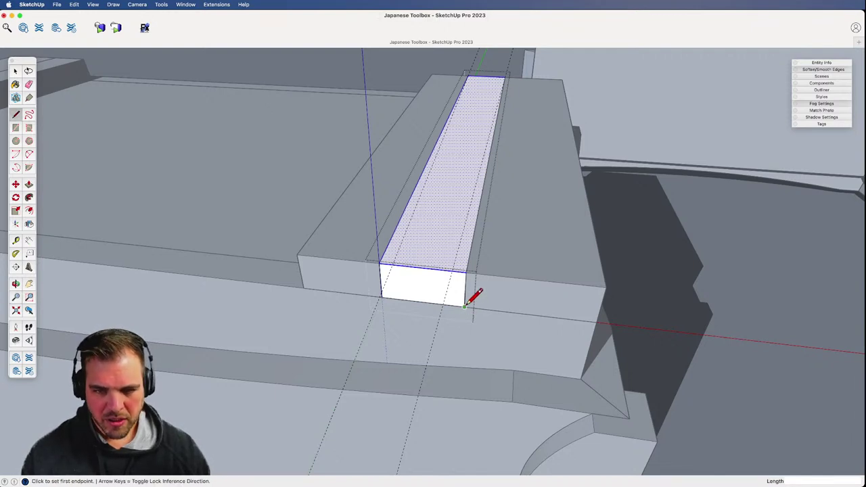
click(465, 306)
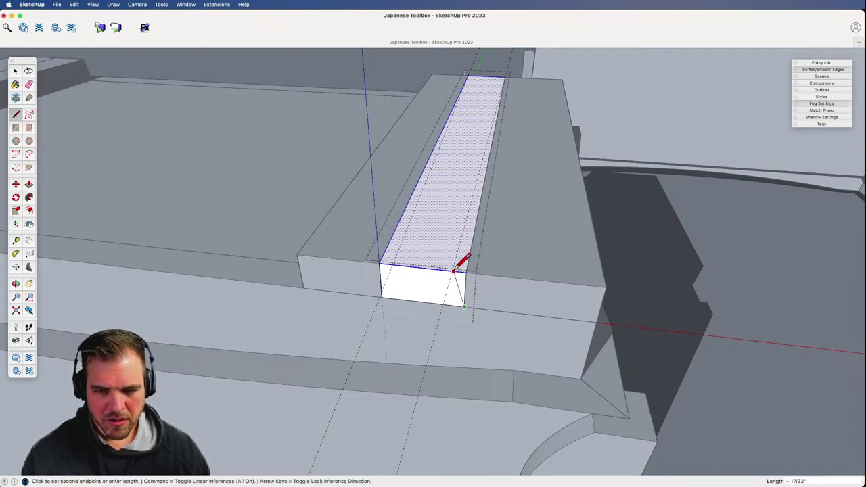
click(460, 271)
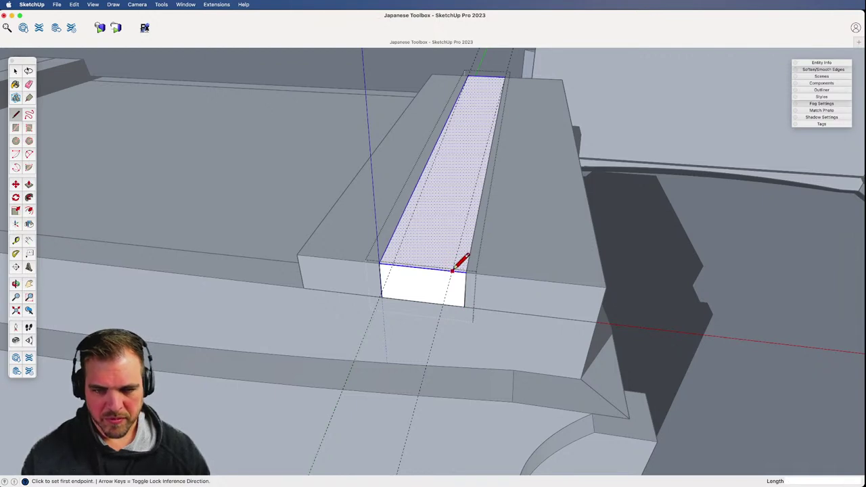
click(464, 306)
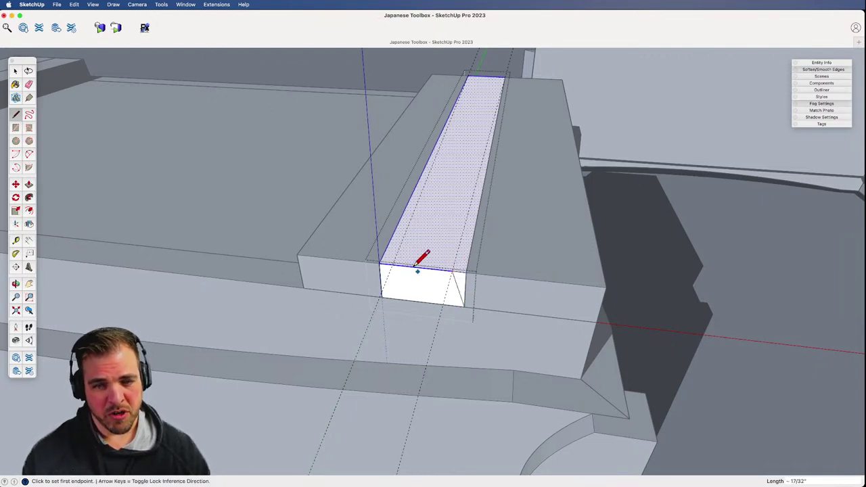
click(395, 264)
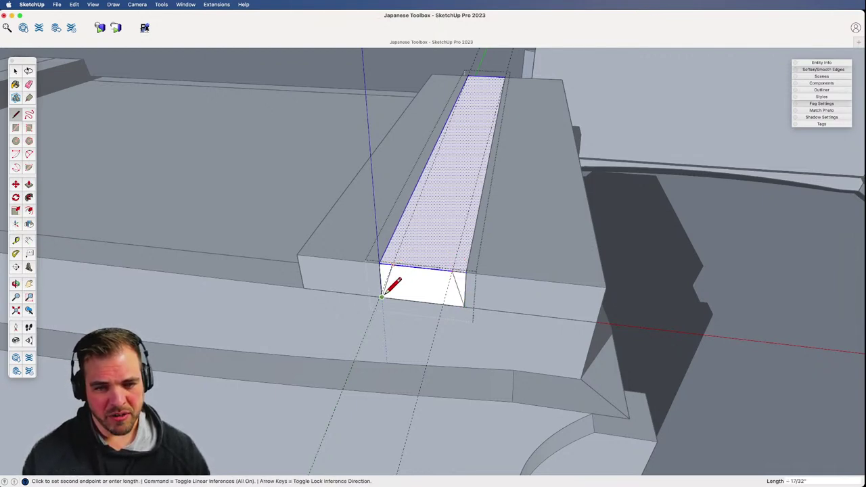
click(381, 296)
- Draw two lines along the angled guides on the strip's top face, from the near edge to the far corners
click(394, 264)
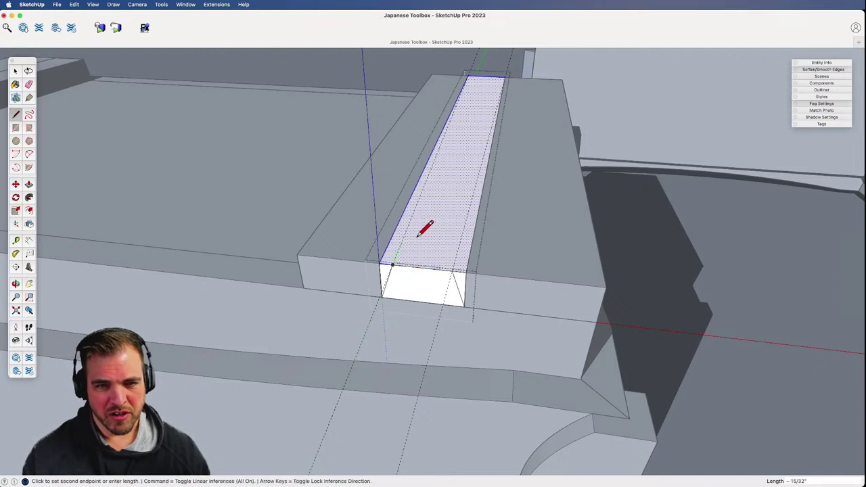
click(468, 74)
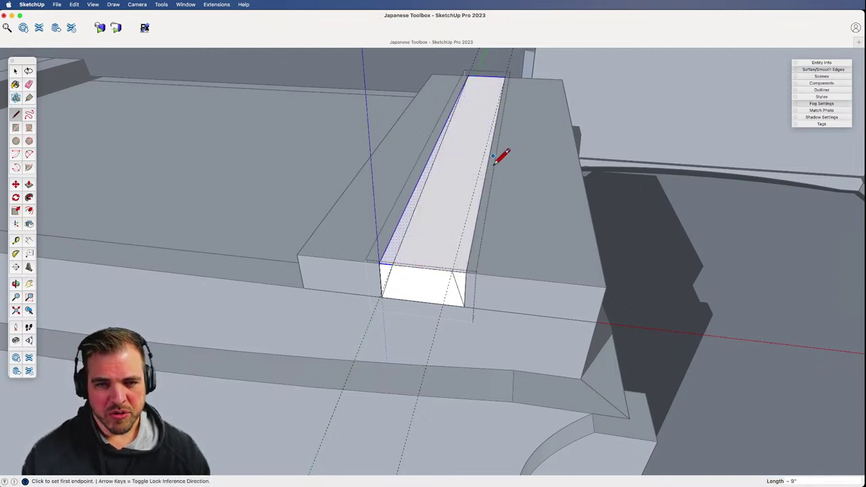
click(452, 270)
click(504, 76)
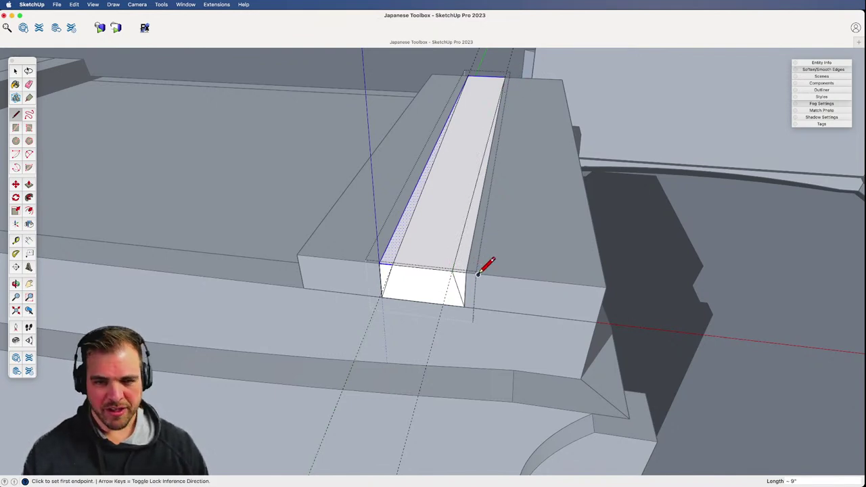
- Hide the rest of the model and erase the strip's outer corner edges at the near end, outside the slanted lines
key(i)
key(e)
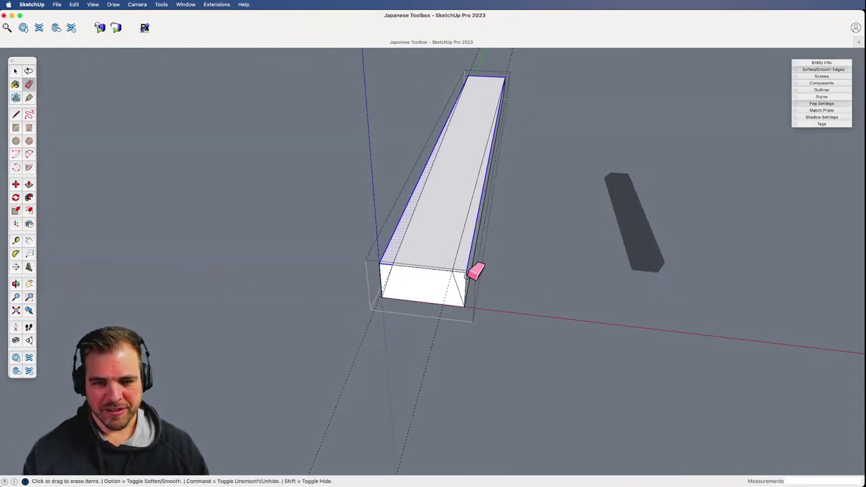
drag(466, 276, 466, 273)
drag(382, 259, 384, 264)
key(o)
drag(470, 235, 377, 277)
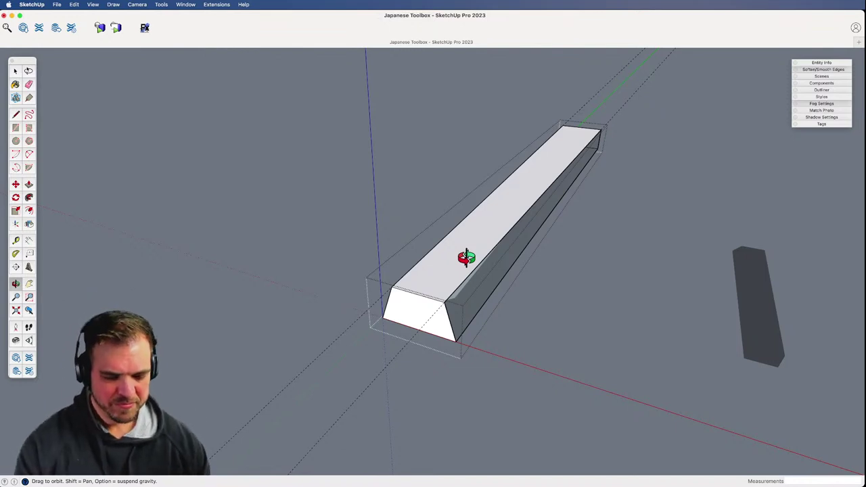
- Try to close the strip's open side with a diagonal line from the near top corner to the far bottom corner
key(l)
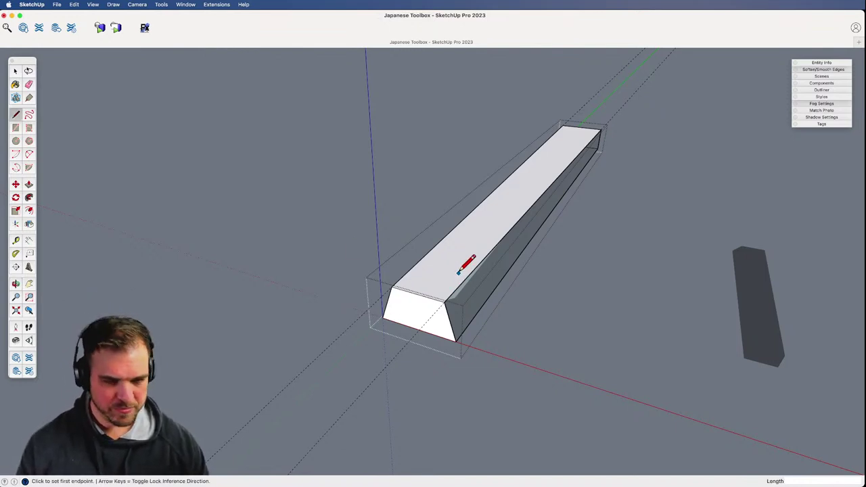
click(446, 299)
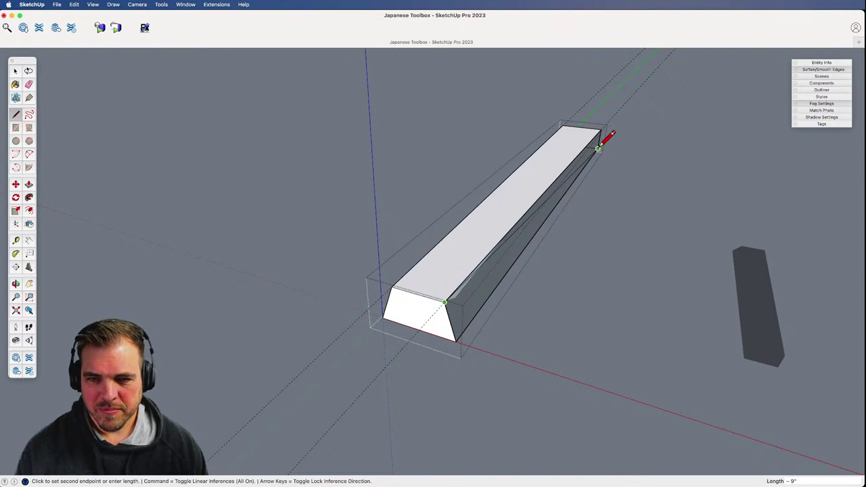
click(599, 148)
middle_drag(553, 222, 590, 172)
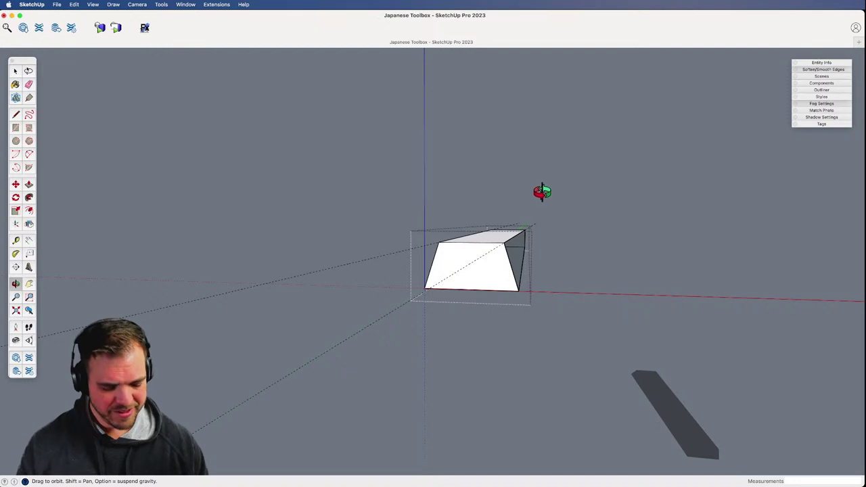
drag(541, 246, 448, 382)
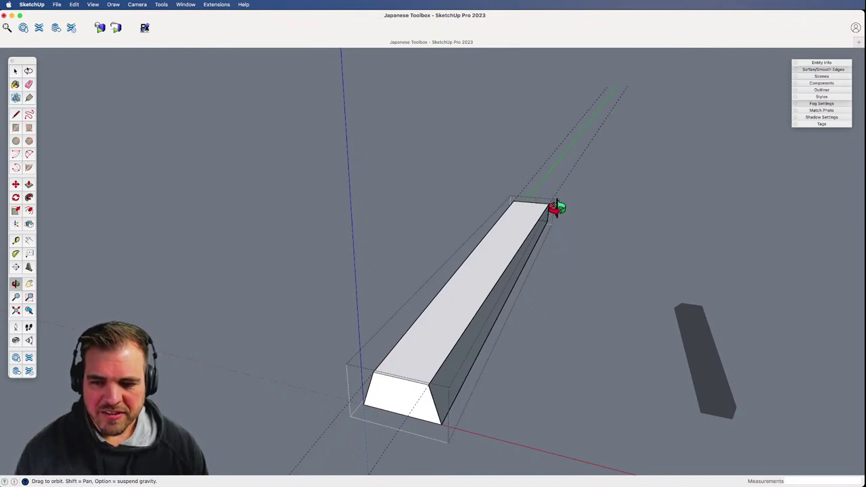
- Copy the near end's slanted edge on the open side to the far top corner of the same long edge
key(space)
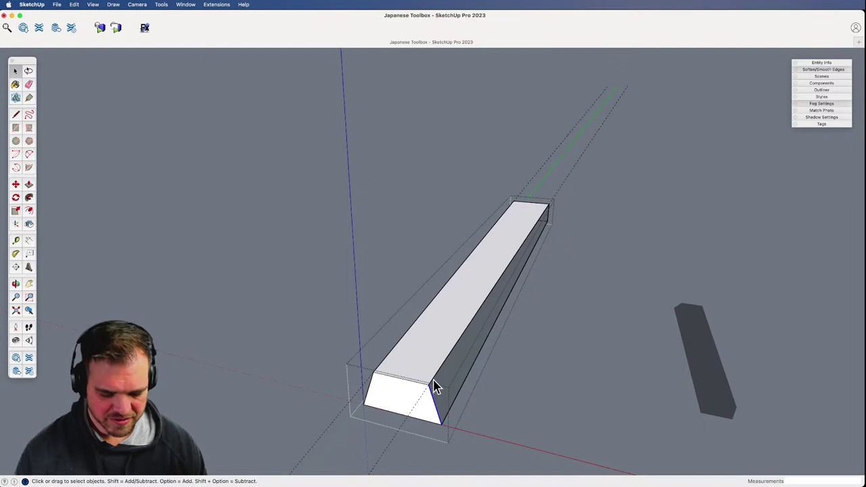
key(m)
click(429, 383)
key(alt)
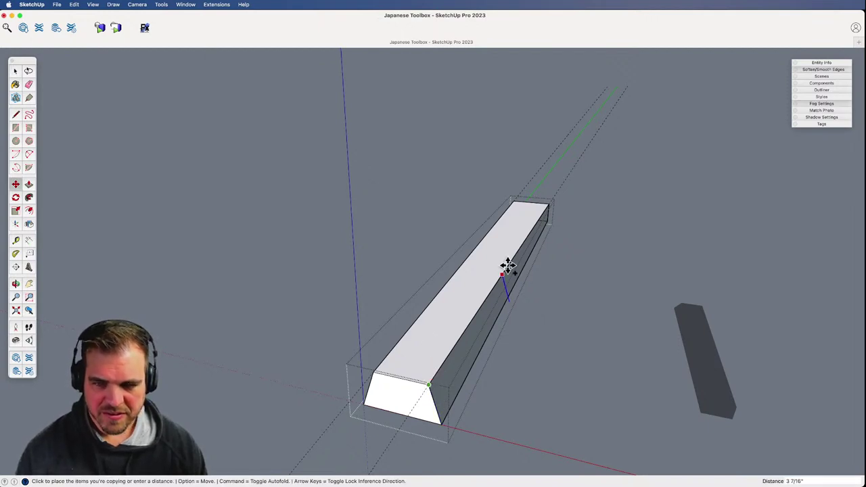
click(549, 202)
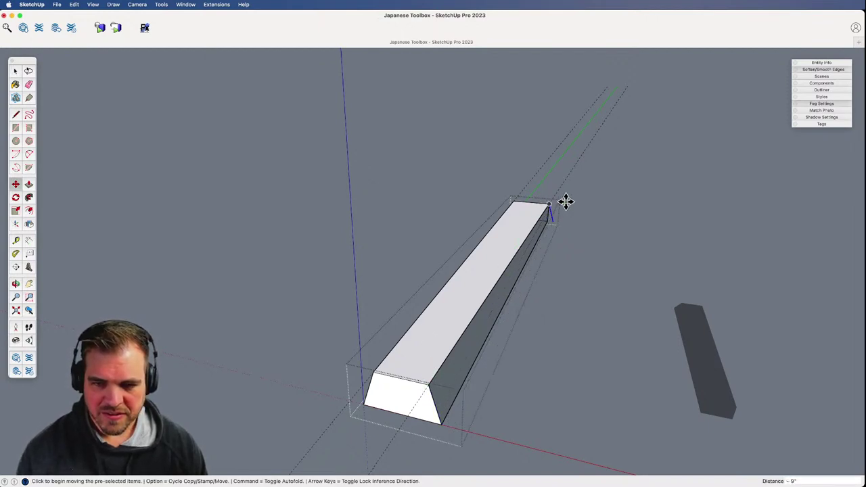
- Try copying the opposite slanted edge to its far top corner and drawing a line between the first side's bottom corners
key(space)
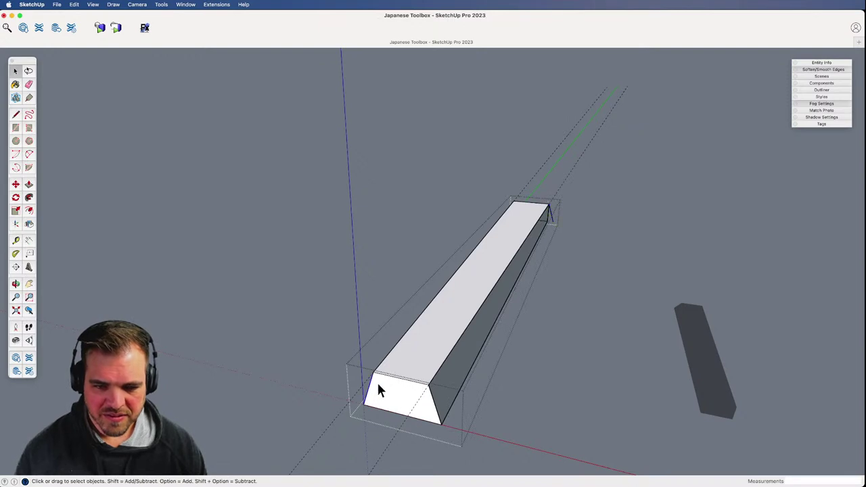
key(m)
key(alt)
click(373, 372)
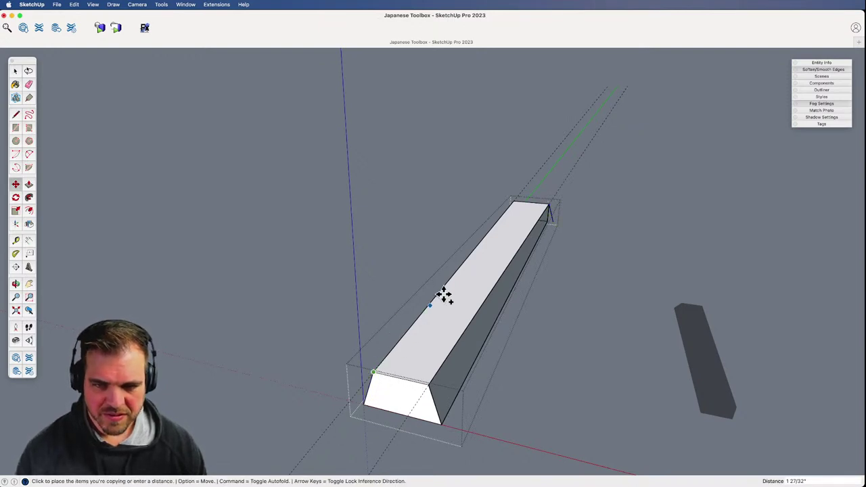
click(513, 201)
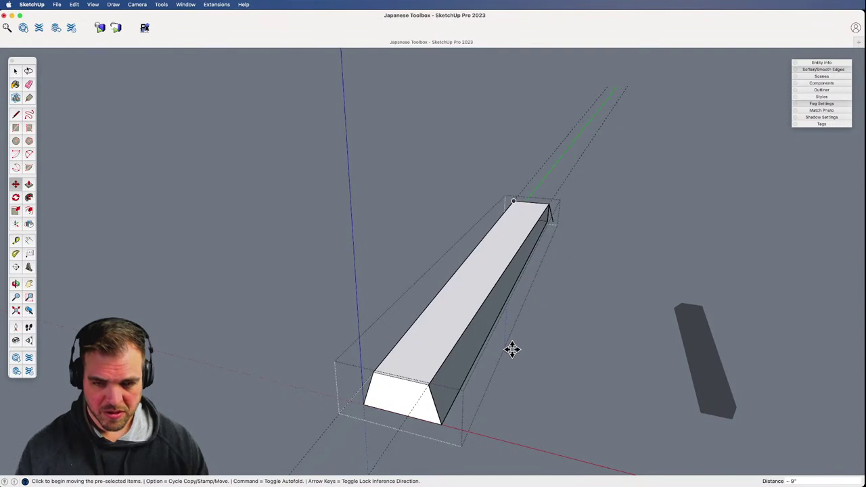
key(l)
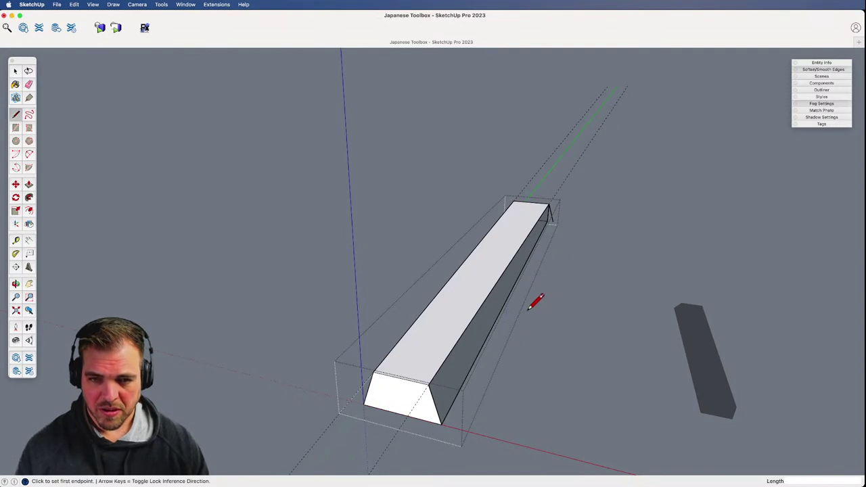
click(441, 424)
click(548, 220)
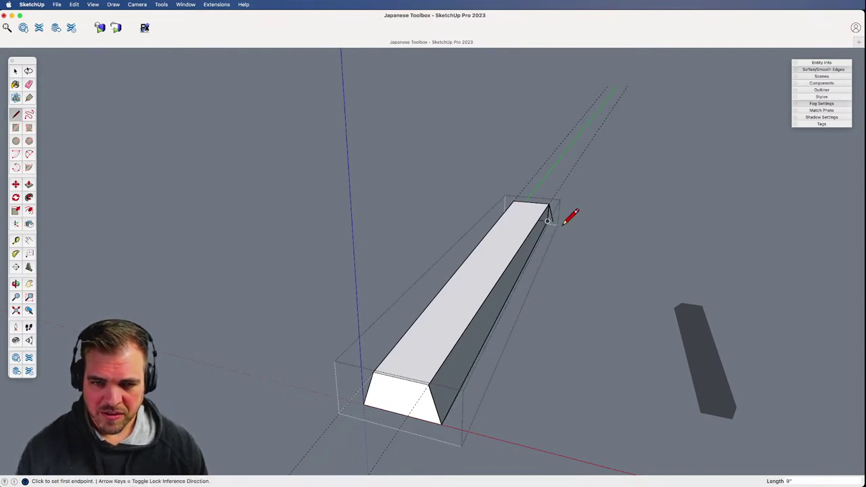
- Draw the side's bottom edge from the copied slanted edge's lower end to the near bottom corner
click(553, 222)
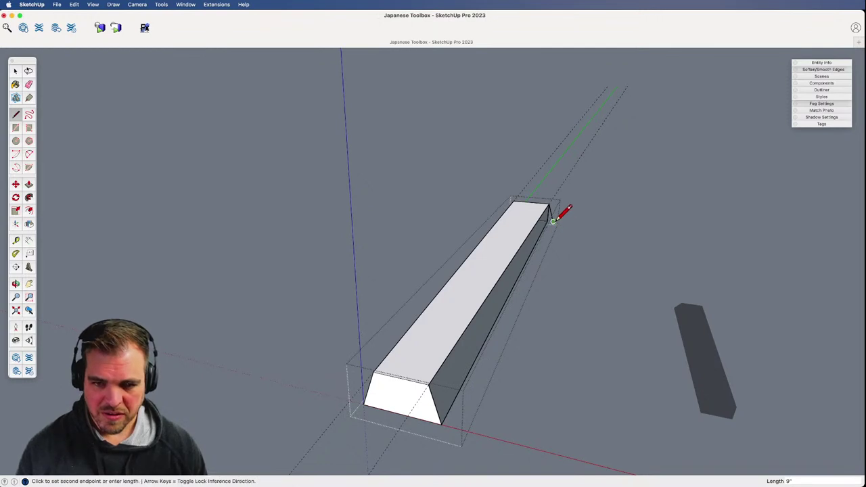
click(441, 424)
- Copy the slanted edge on the strip's opposite side from the near top corner to the far top corner
shift+middle_drag(437, 328, 504, 403)
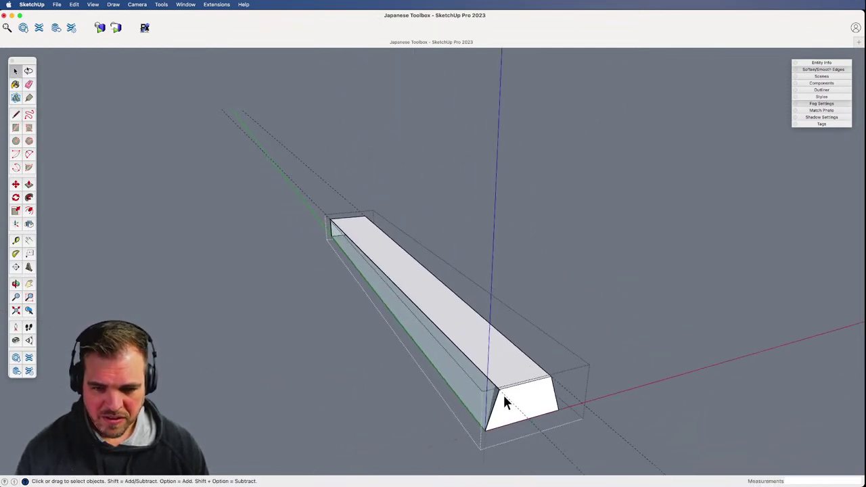
key(m)
key(alt)
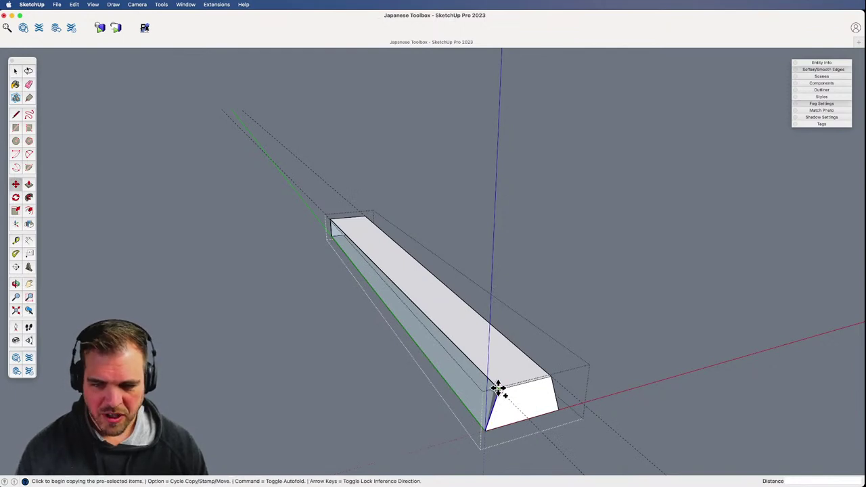
click(498, 390)
click(330, 219)
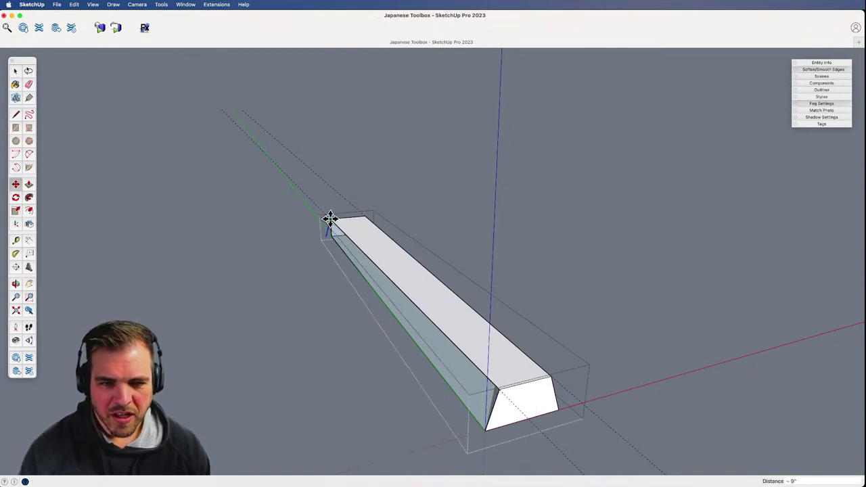
key(l)
click(329, 222)
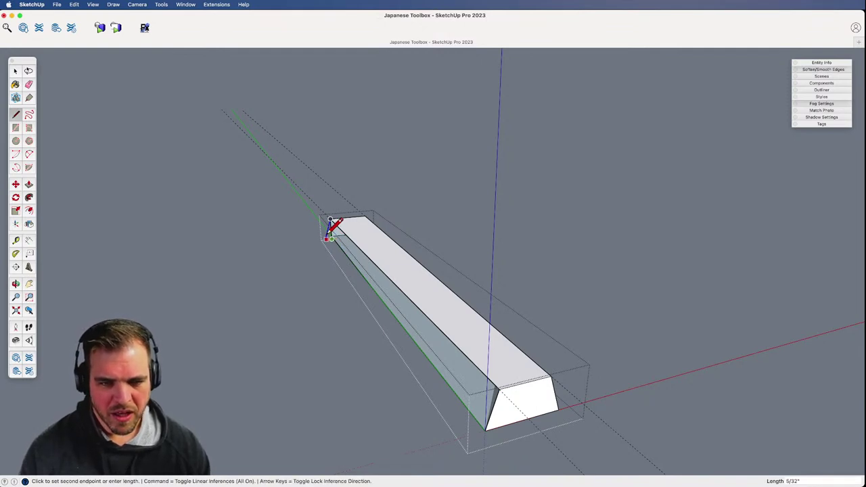
key(space)
- Close the opposite side with a line from the near bottom corner to the lower end of its copied slanted edge
shift+middle_drag(433, 296, 469, 354)
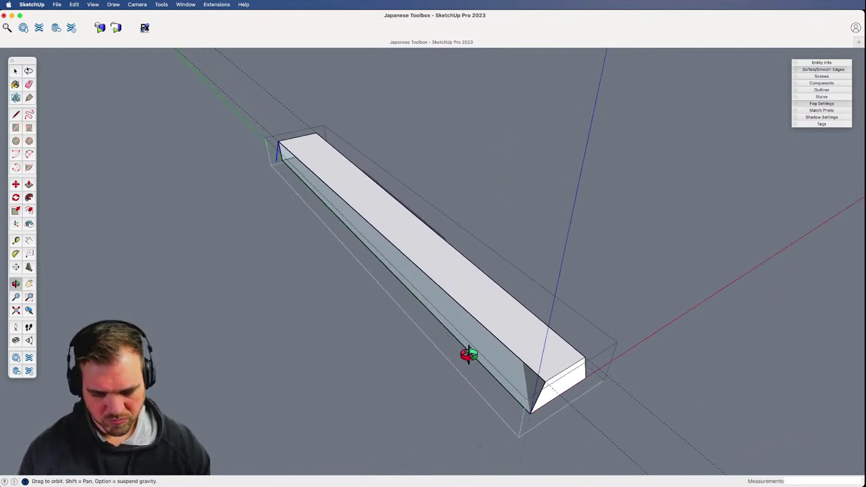
key(l)
click(531, 413)
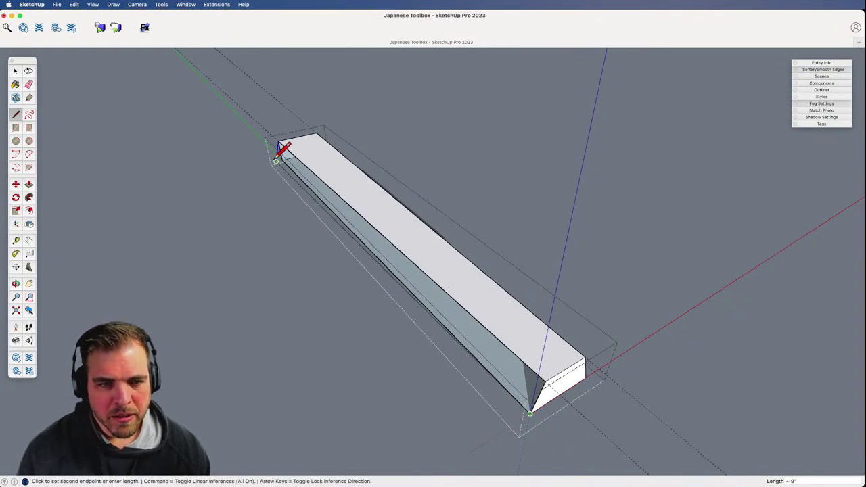
click(276, 161)
scroll(428, 304, down, 2)
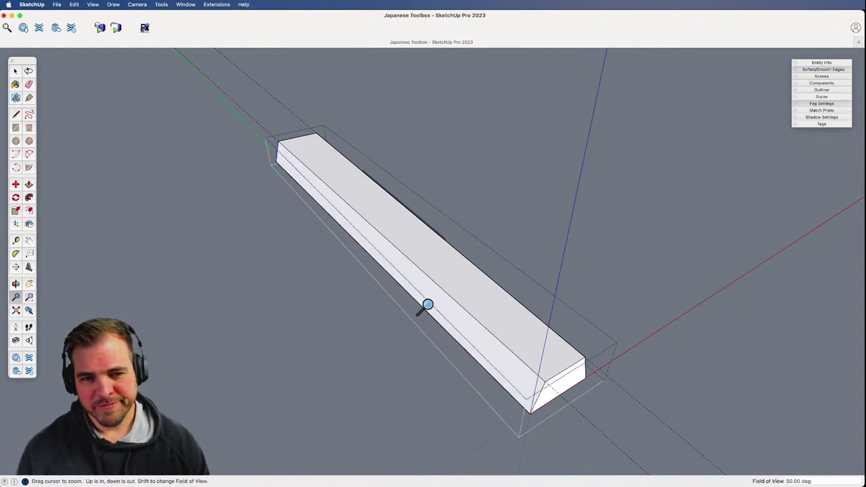
- Draw an edge about 1 5/16" long across the bottom of the isolated wedge's far end
shift+middle_drag(478, 370, 404, 305)
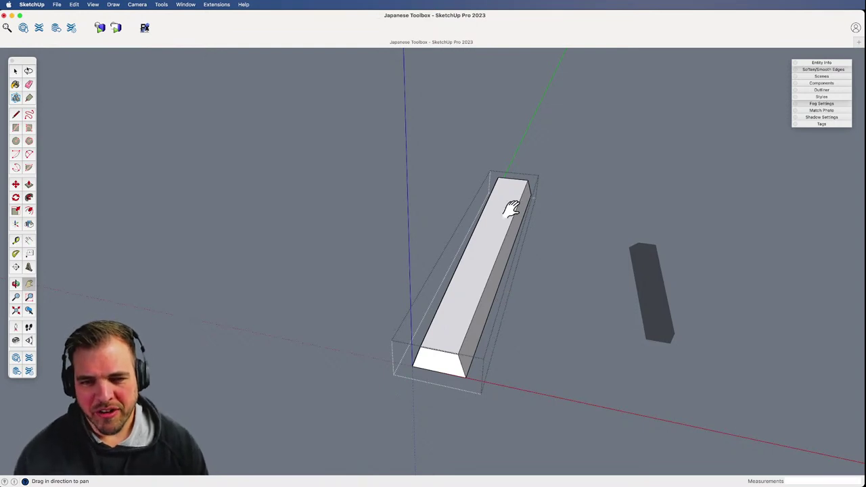
middle_drag(510, 209, 398, 195)
key(l)
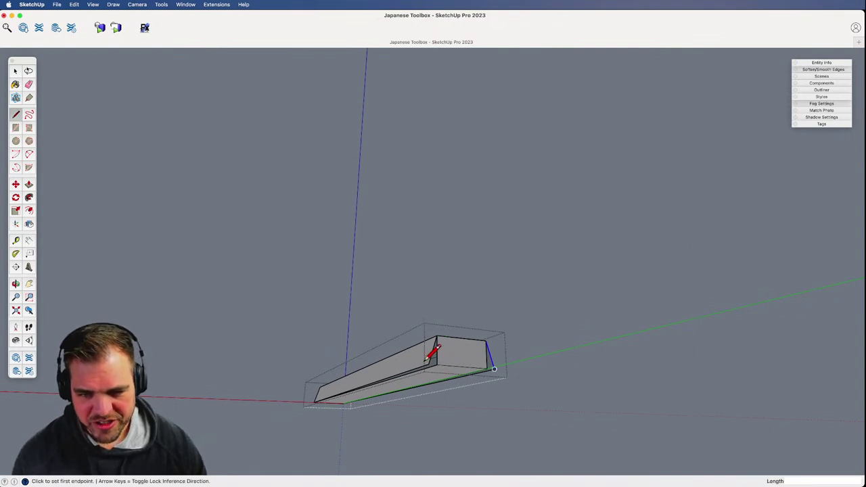
click(429, 365)
click(493, 369)
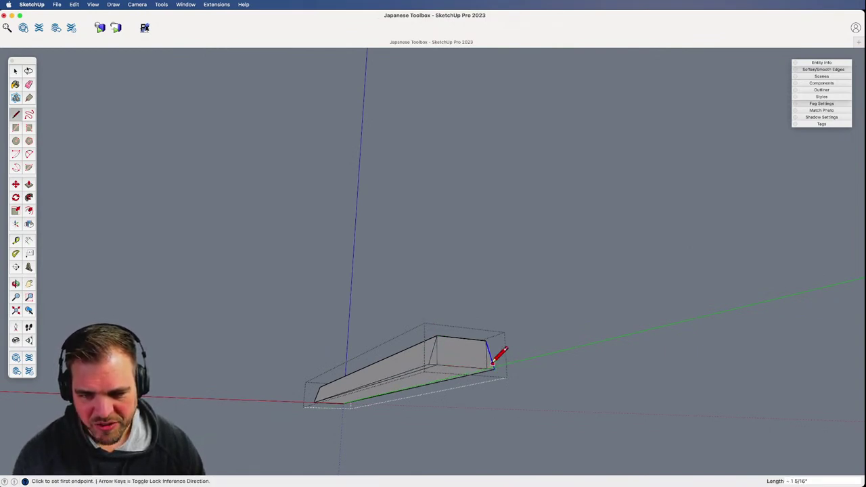
- Erase the leftover edge on the wedge's far end so only the tapered shape remains
key(z)
drag(474, 345, 460, 309)
middle_drag(460, 310, 437, 199)
key(e)
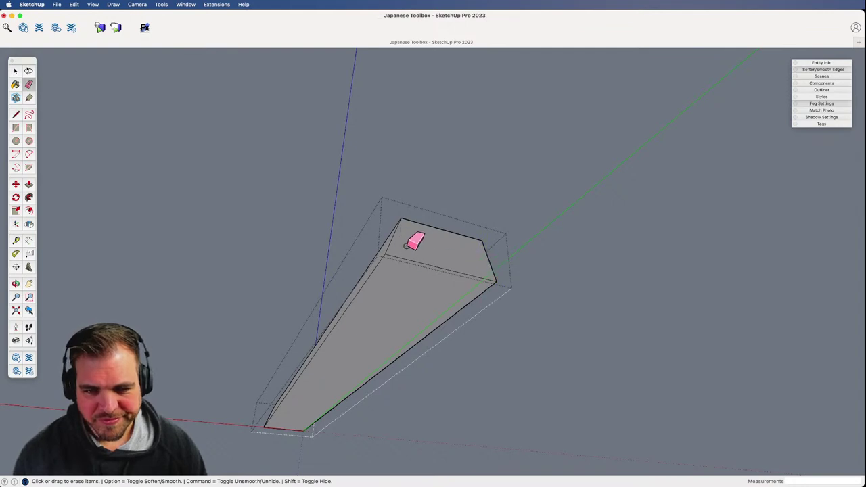
mouse_move(413, 242)
middle_down()
mouse_move(395, 271)
mouse_move(471, 418)
middle_up()
key(z)
drag(431, 253, 433, 411)
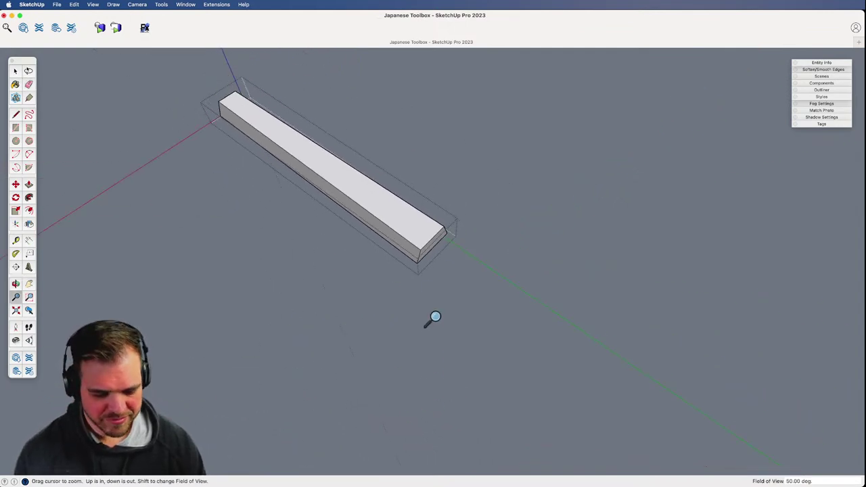
- Show the rest of the toolbox and close the wedge component
key(i)
middle_drag(412, 266, 661, 268)
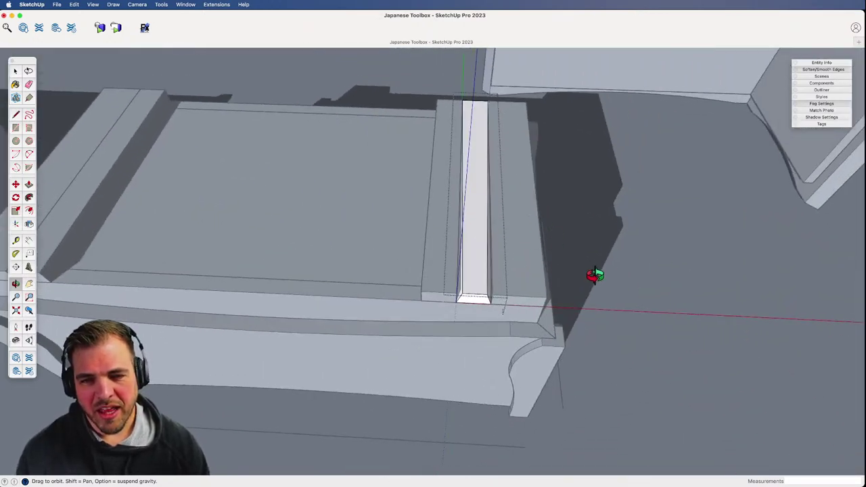
key(space)
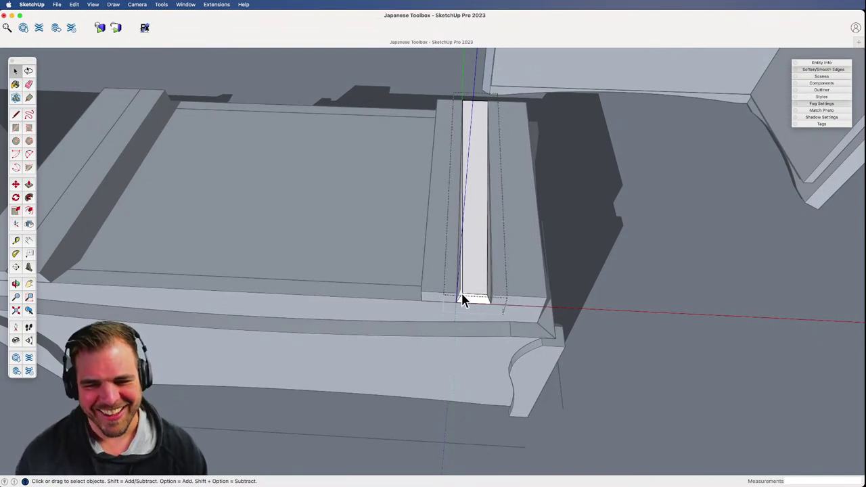
click(437, 268)
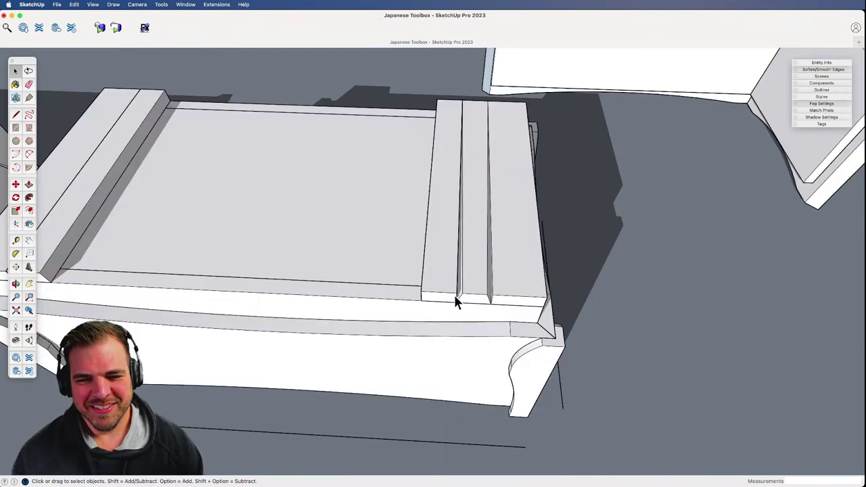
- Open the inner batten and move its top front corner sideways to meet the wedge's top edge
double_click(455, 297)
scroll(454, 249, up, 4)
shift+middle_drag(455, 249, 398, 255)
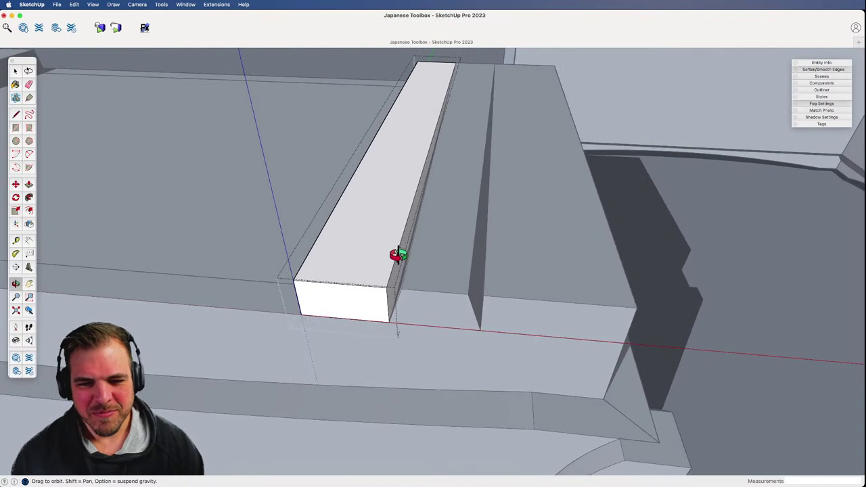
key(m)
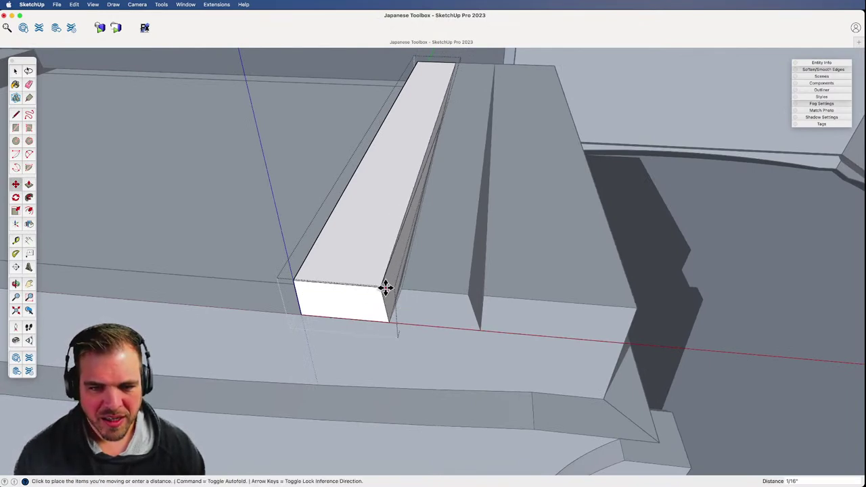
click(398, 291)
key(space)
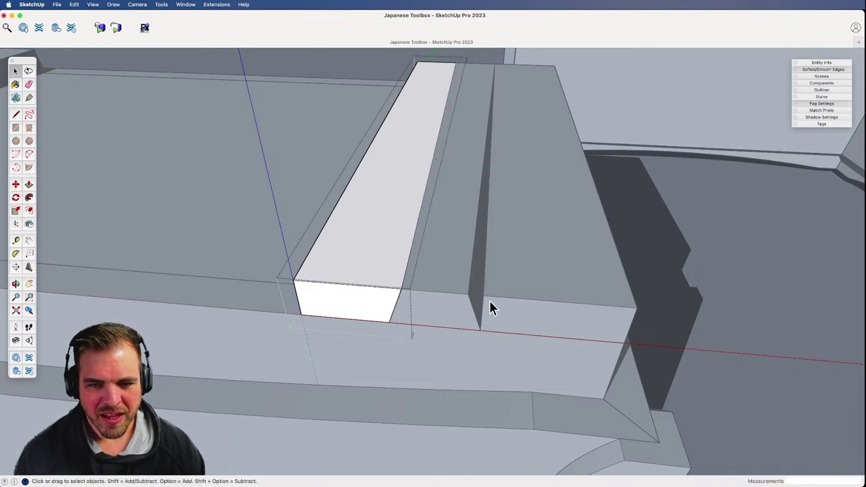
- Open the outer batten, move its top front corner 5/32" to meet the wedge, and close the component
click(487, 295)
key(m)
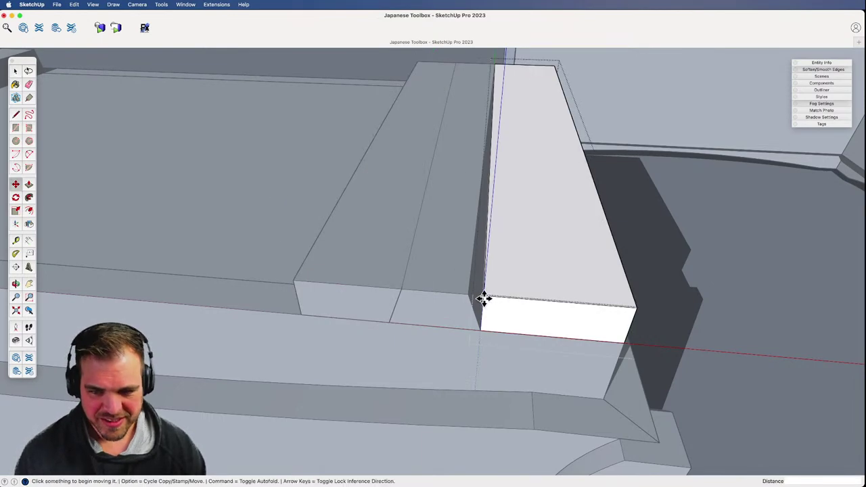
click(481, 294)
click(469, 292)
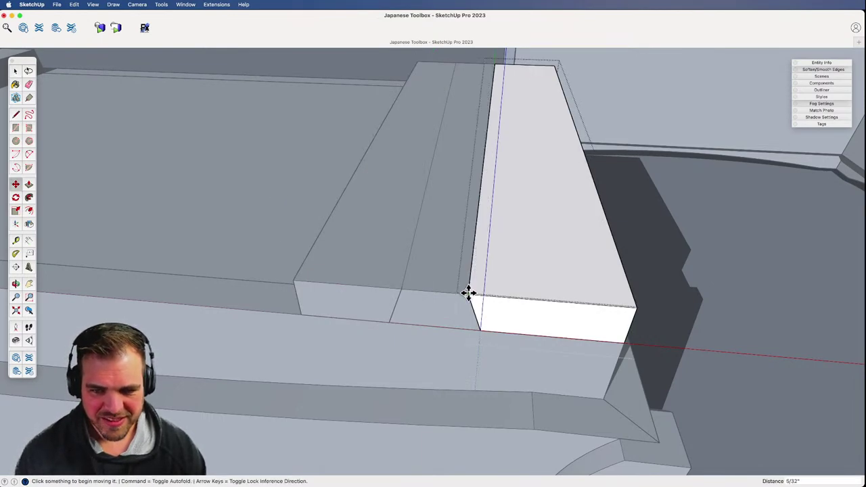
key(z)
drag(431, 212, 463, 333)
key(space)
click(573, 342)
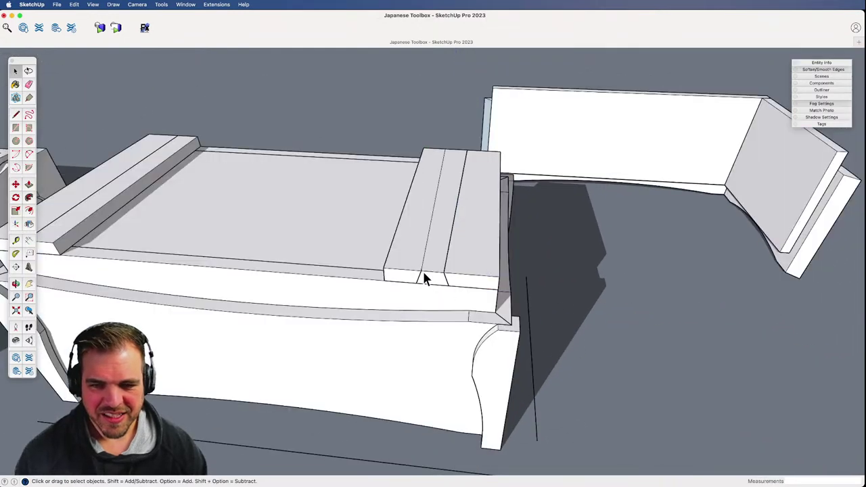
- Cut the inner batten beside the wedge and paste it in place inside the lid panel's component
middle_drag(425, 279, 503, 325)
click(509, 317)
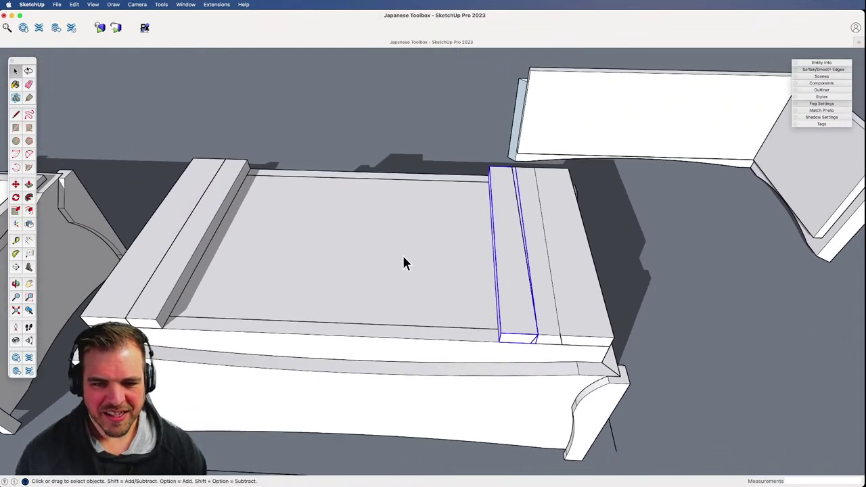
shift+click(447, 300)
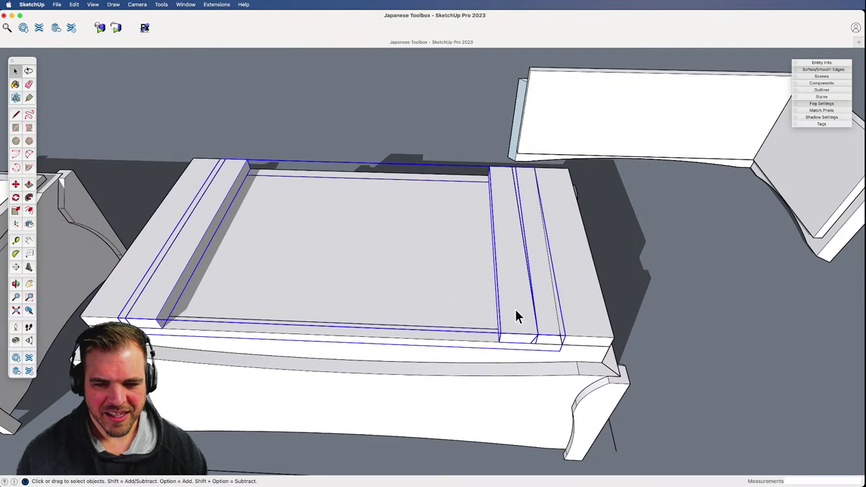
click(515, 310)
key(Delete)
double_click(467, 306)
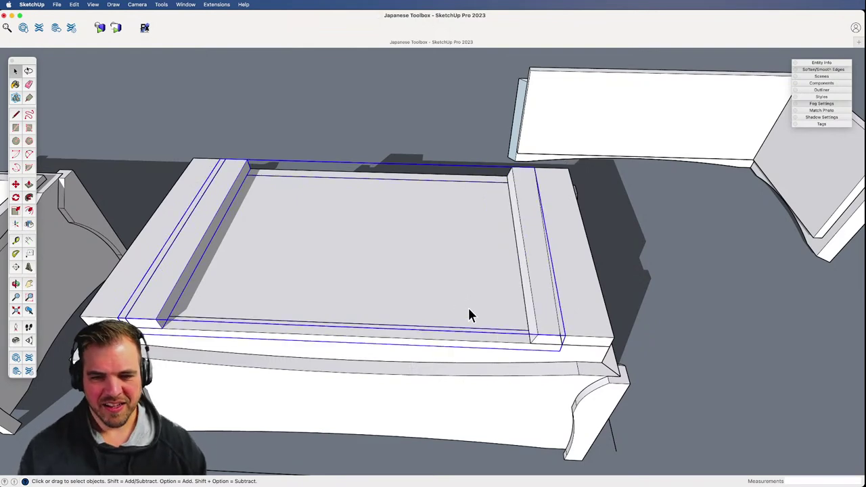
key(super+shift+v)
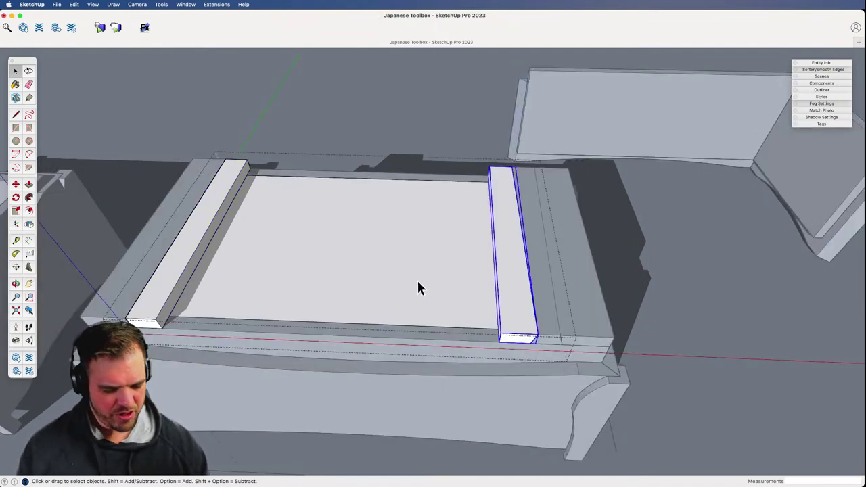
click(706, 325)
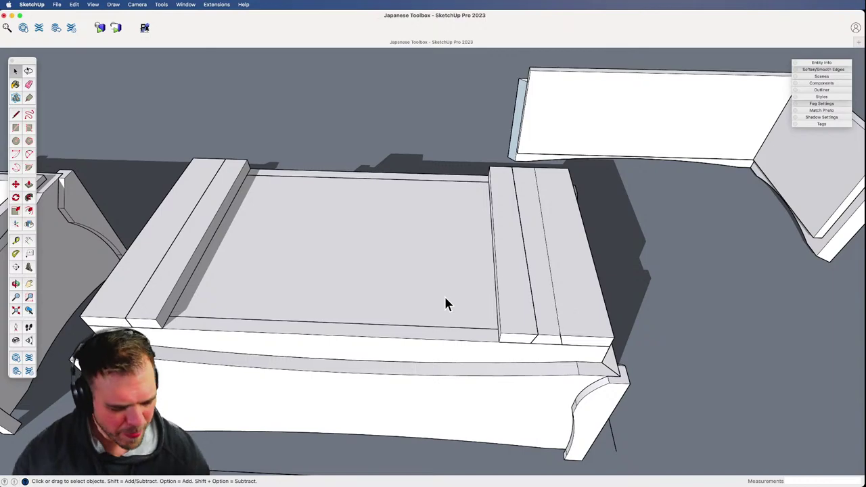
- Try sliding the wedge about 7" lengthwise out from between the two battens, and undo the move
key(super+z)
middle_drag(550, 318, 365, 339)
click(465, 309)
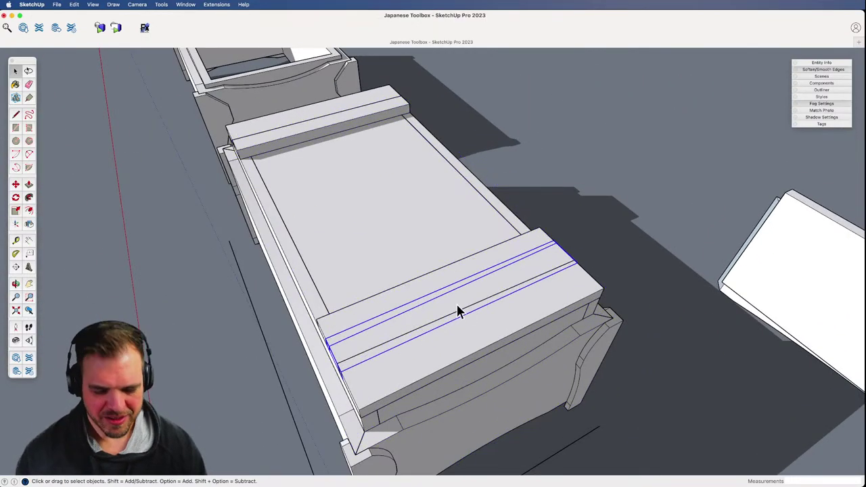
key(m)
click(467, 298)
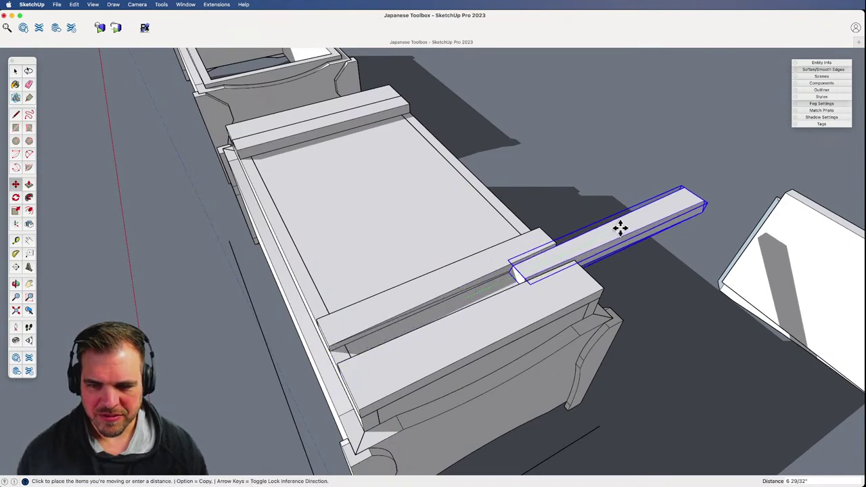
click(629, 226)
middle_drag(500, 304, 636, 223)
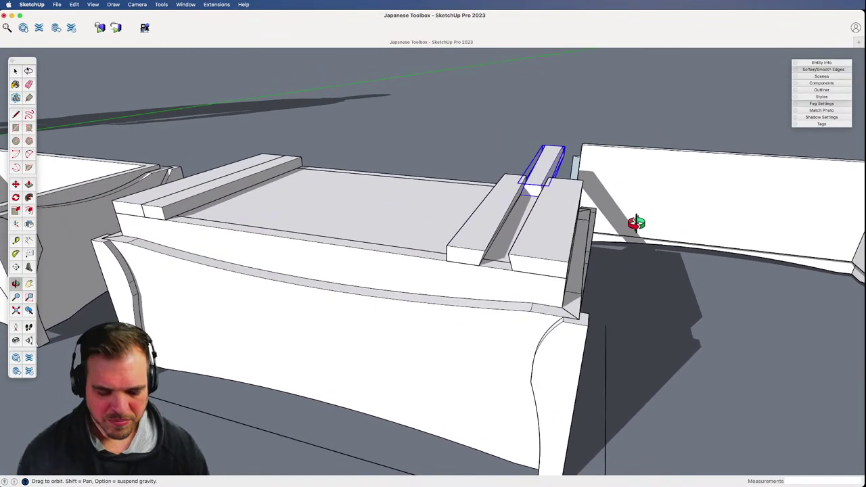
key(super+z)
- Open the lid panel component to work on the inner batten's opposite end beside the wedge
middle_drag(578, 226, 334, 341)
scroll(393, 278, up, 4)
shift+middle_drag(325, 270, 484, 278)
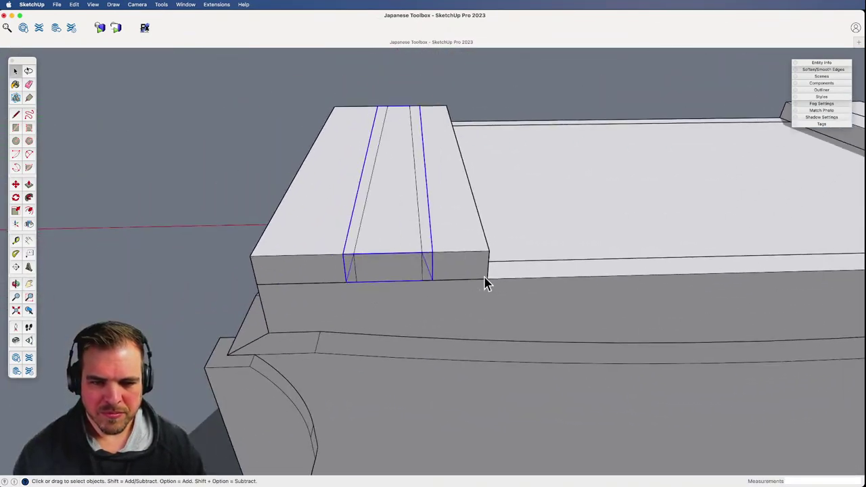
click(462, 274)
double_click(457, 273)
click(453, 267)
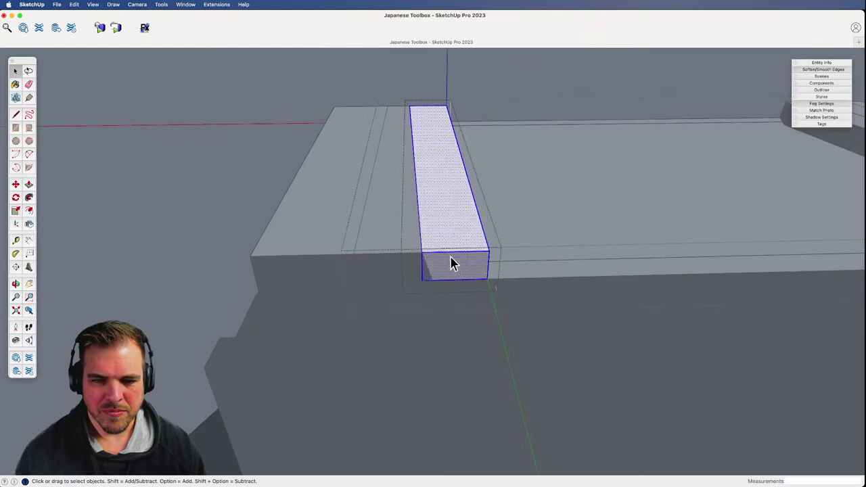
click(504, 249)
scroll(454, 270, up, 2)
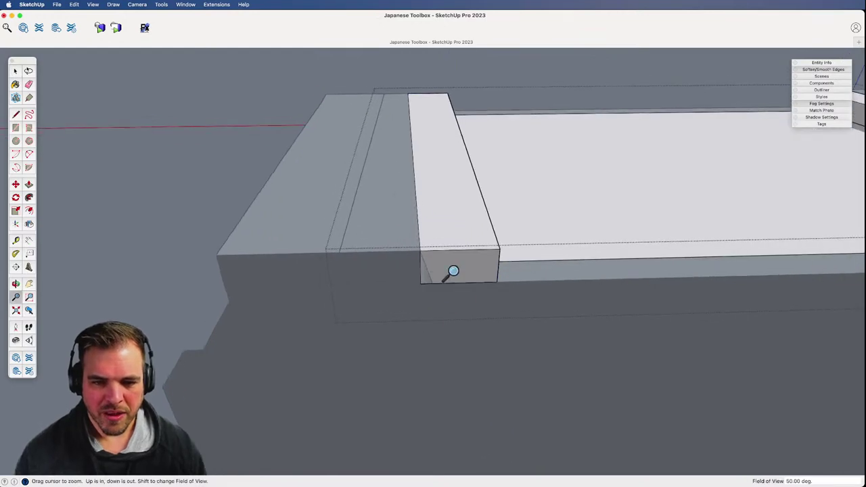
shift+middle_drag(452, 288, 485, 266)
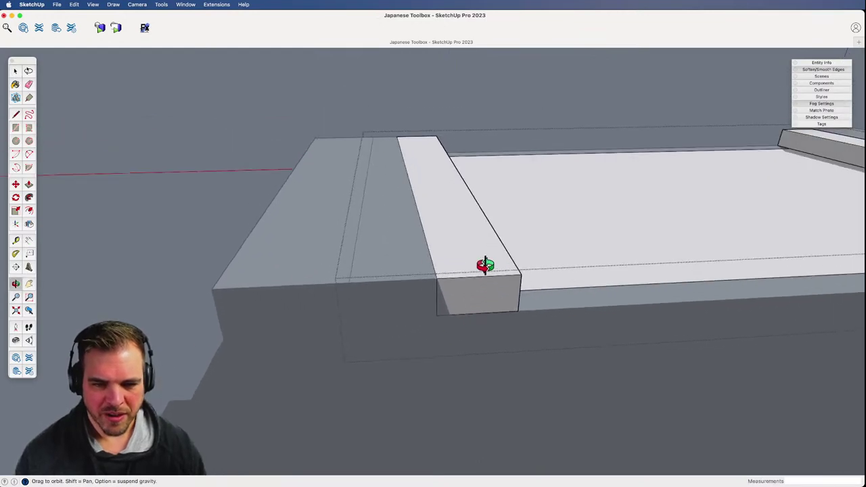
- Open the inner batten nested in the lid panel component for editing
click(476, 321)
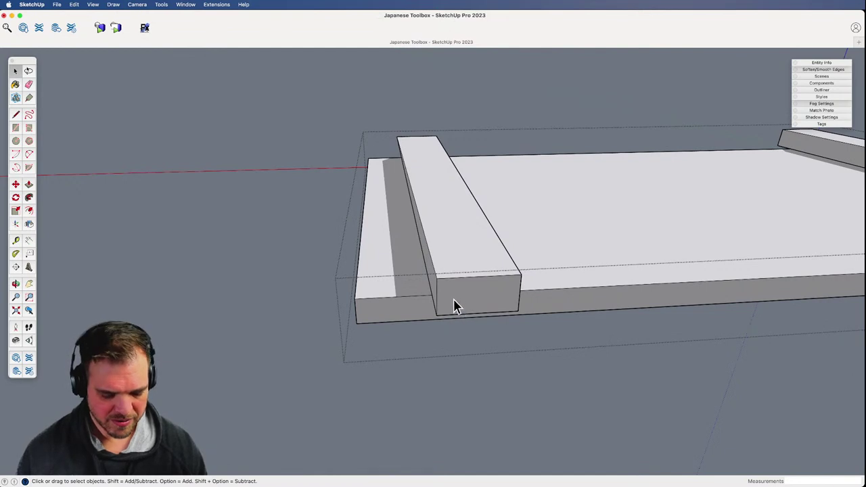
key(m)
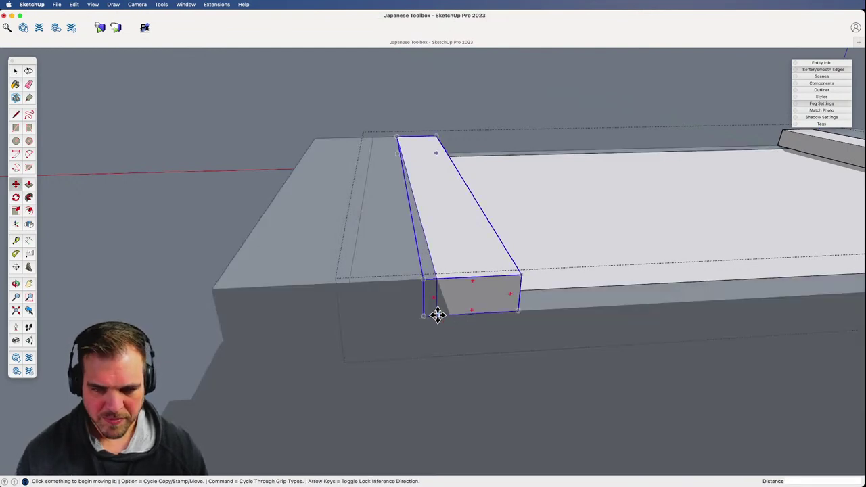
key(space)
double_click(459, 311)
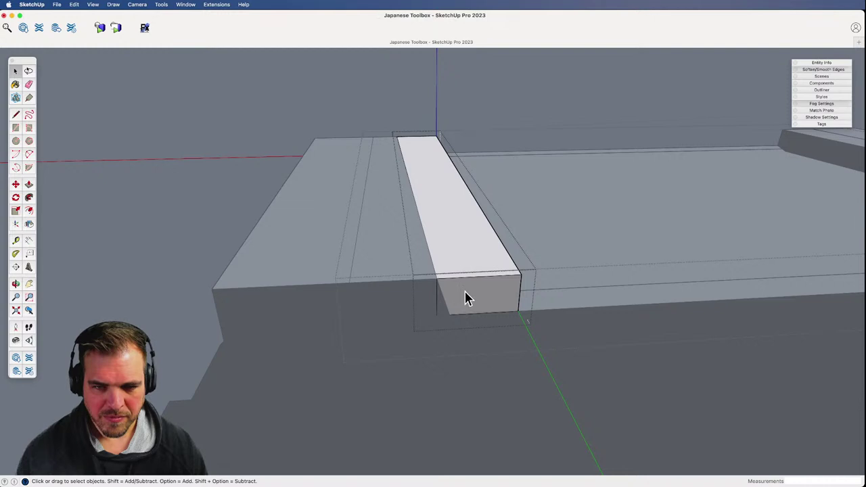
- Draw a slanted line on the batten's end face matching the wedge's side, and complete the face's lower corner
middle_drag(465, 298, 465, 280)
key(m)
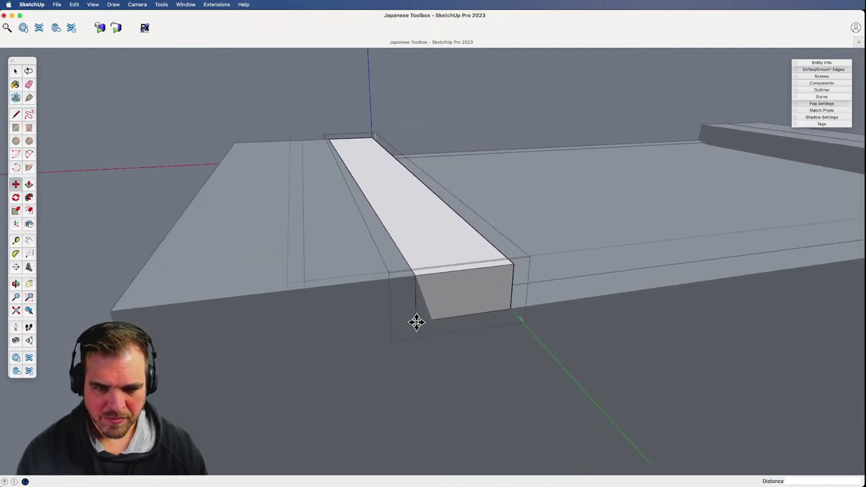
key(space)
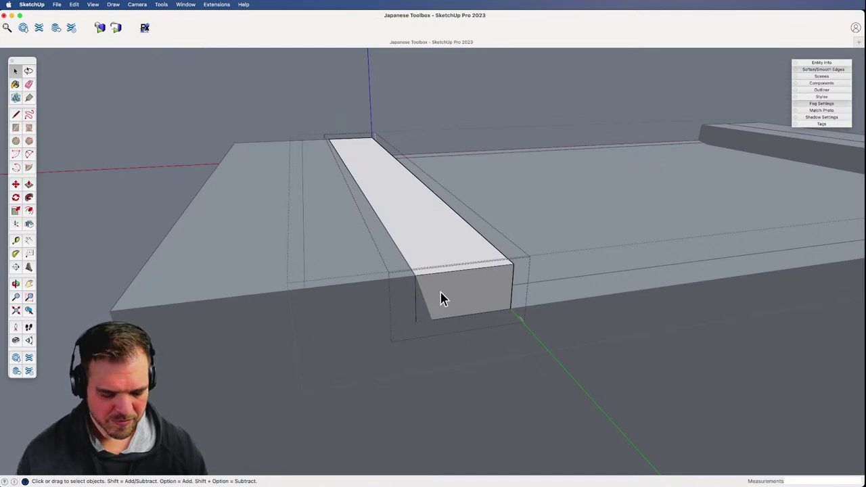
key(l)
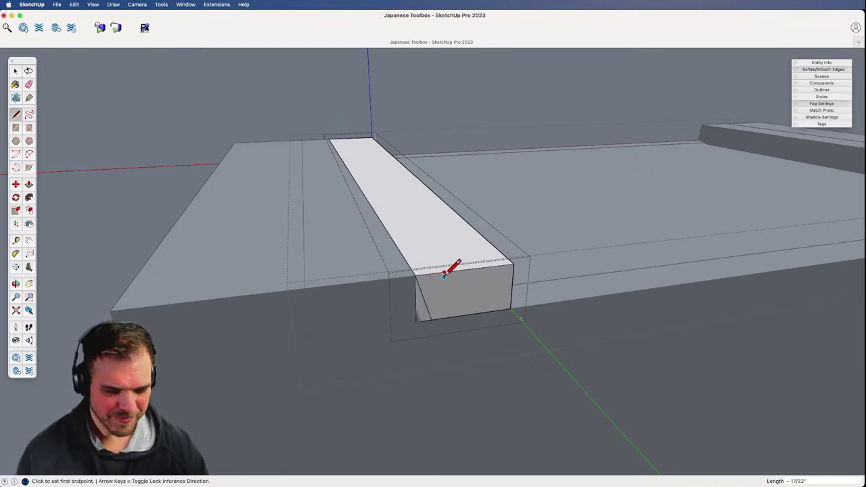
- Draw a line about 9" long along the inner batten's underside joining its slanted end lines, and erase the leftover corner material
key(shift+h)
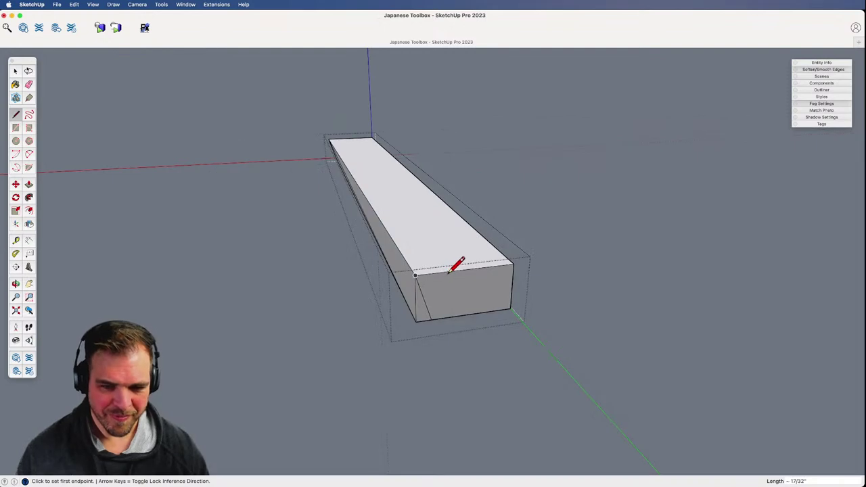
click(431, 319)
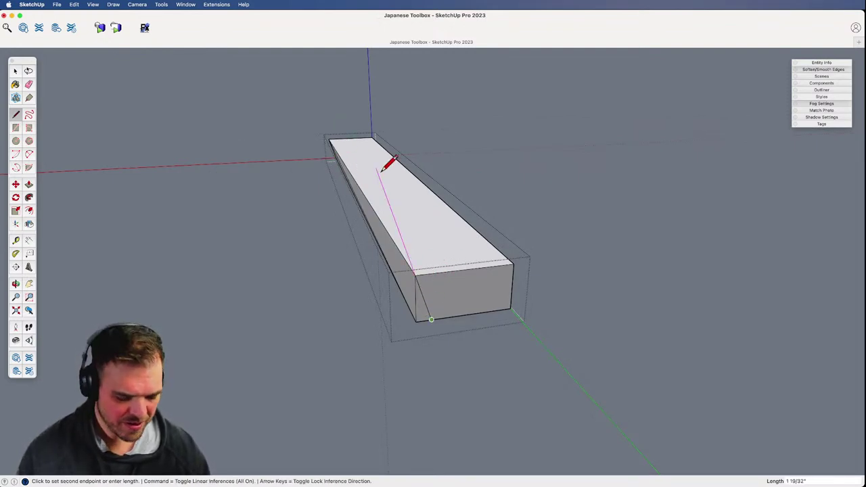
middle_drag(382, 169, 398, 231)
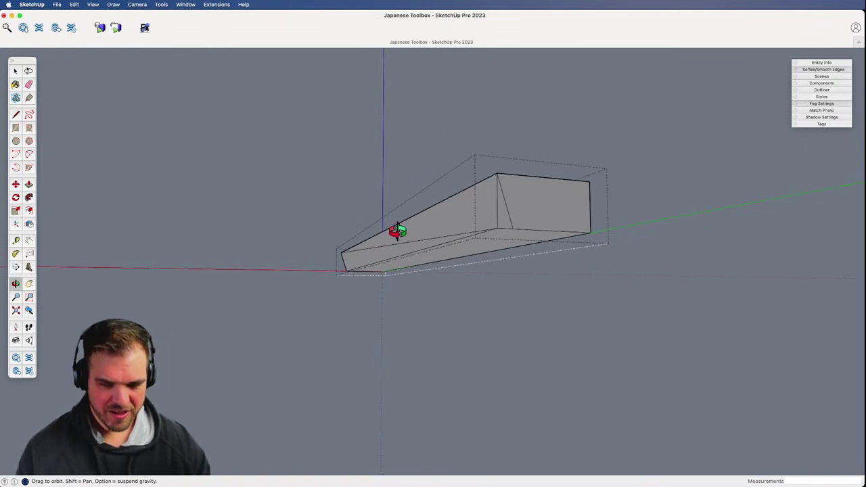
click(346, 271)
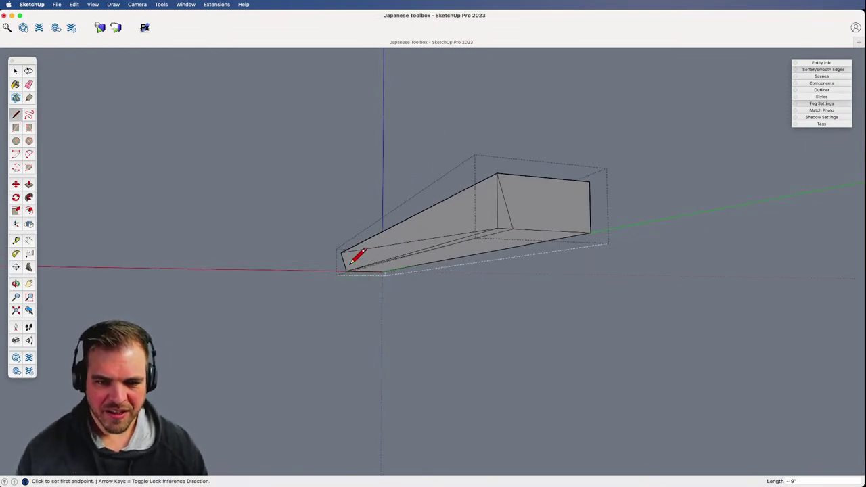
key(e)
drag(496, 228, 493, 225)
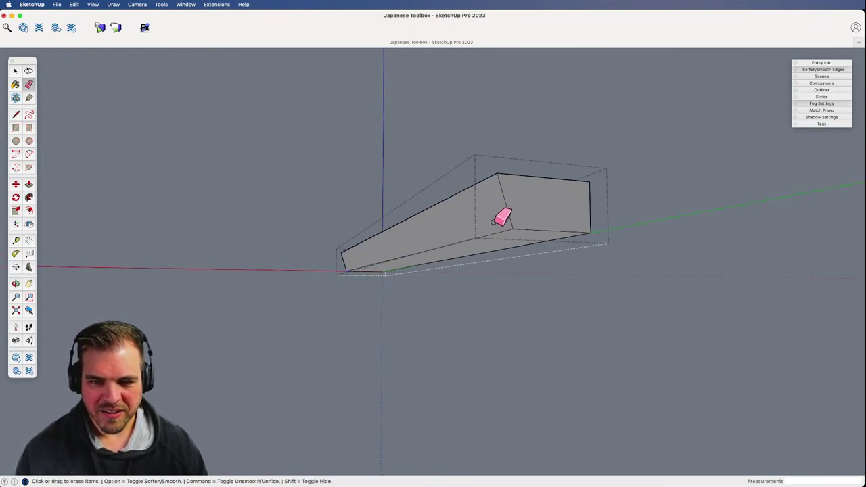
key(h)
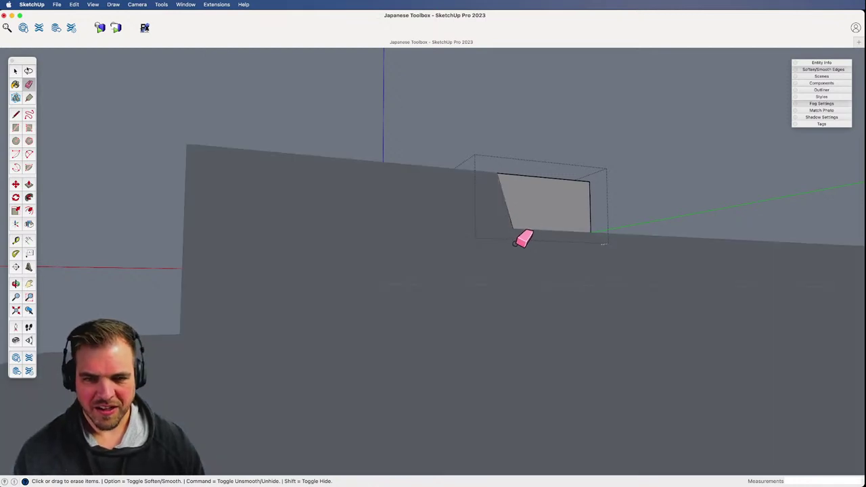
key(shift+h)
key(h)
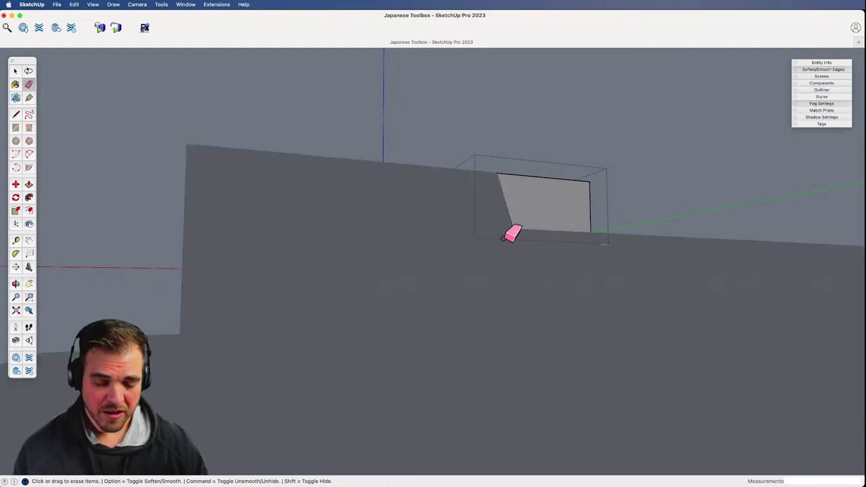
- Cut the outer batten's side to match the wedge's slant with lines on its end face and underside, erasing the surplus corner
middle_drag(494, 235, 507, 237)
shift+middle_drag(487, 257, 419, 332)
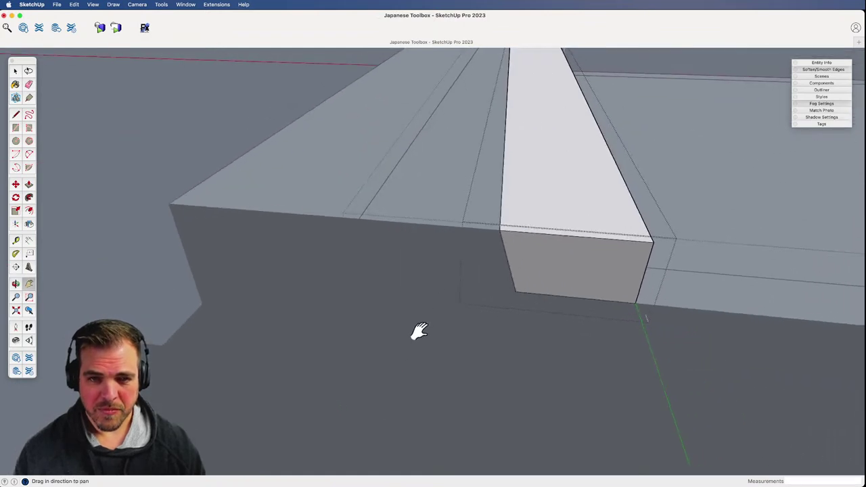
double_click(310, 228)
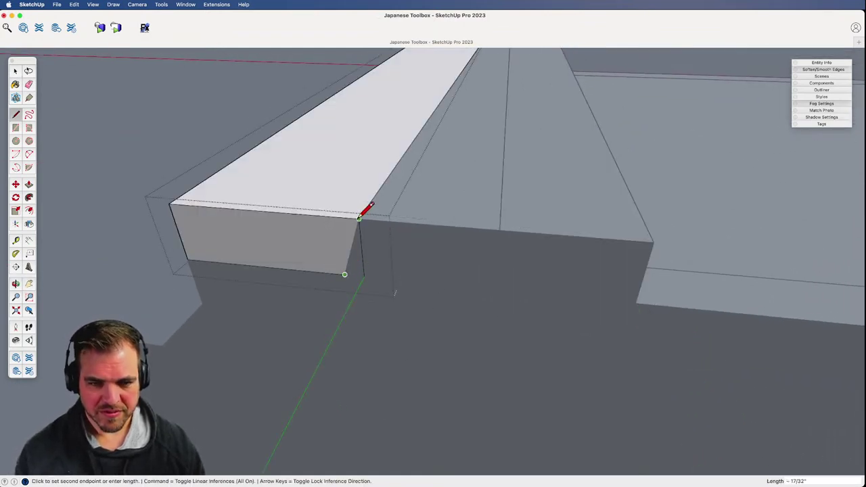
mouse_move(360, 218)
middle_down()
mouse_move(374, 207)
mouse_move(339, 309)
mouse_move(290, 88)
mouse_move(348, 198)
mouse_move(345, 169)
middle_up()
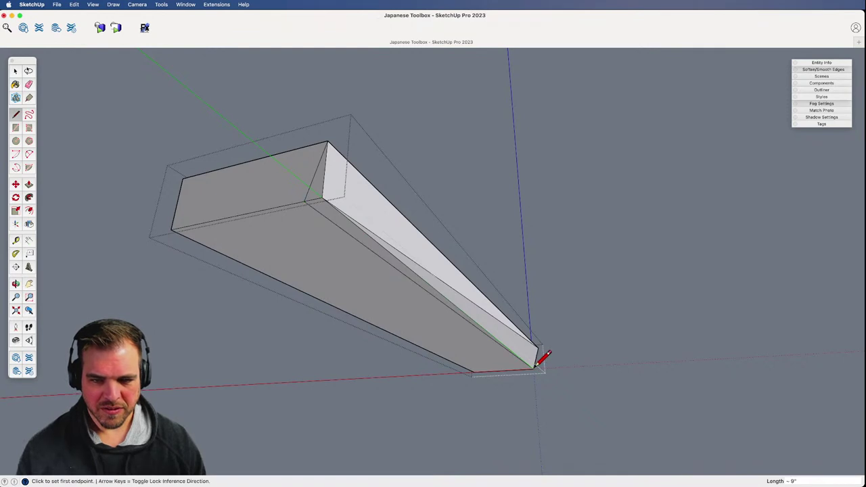
key(e)
mouse_move(326, 203)
mouse_down()
mouse_move(321, 196)
mouse_move(349, 192)
mouse_up()
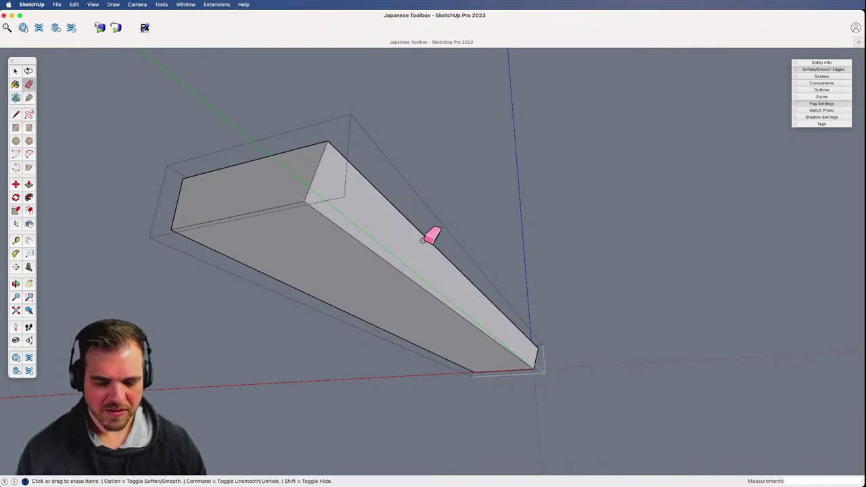
mouse_move(426, 238)
middle_down()
mouse_move(426, 257)
mouse_move(383, 300)
mouse_move(379, 244)
mouse_move(408, 277)
mouse_move(441, 201)
mouse_move(402, 247)
mouse_move(562, 350)
mouse_move(328, 293)
mouse_move(468, 269)
mouse_move(525, 275)
middle_up()
key(space)
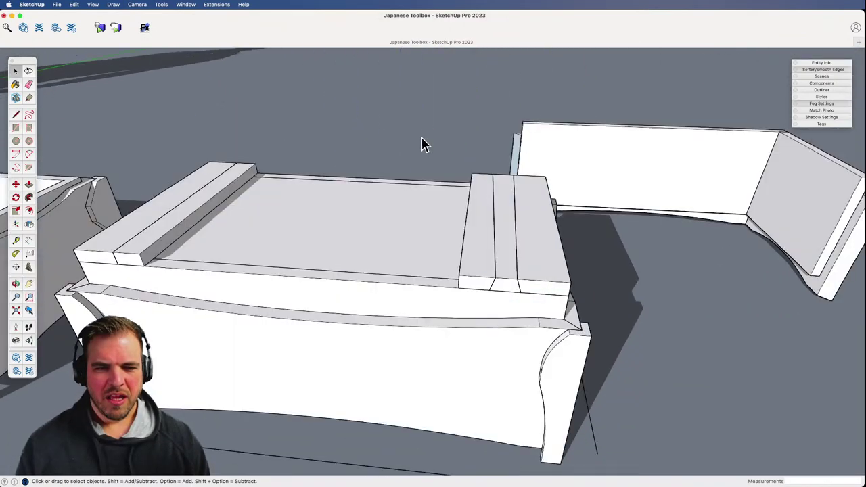
- Slide the locking wedge lengthwise partway out of the slot between the two battens
click(506, 266)
middle_drag(508, 257, 414, 273)
key(m)
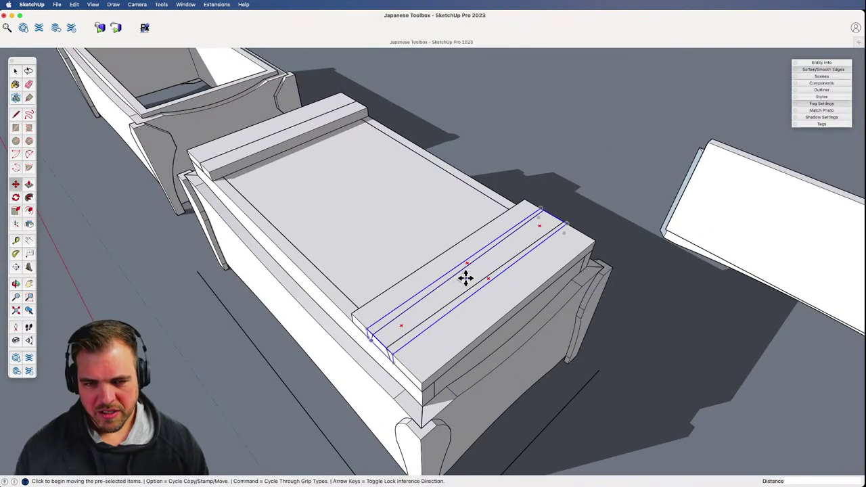
click(465, 278)
click(570, 199)
key(space)
shift+middle_drag(472, 269, 585, 236)
- Move the wedge about 4 1/16" farther out lengthwise so it is completely clear of the lid
click(509, 240)
shift+middle_drag(501, 242, 347, 331)
key(m)
key(space)
click(576, 253)
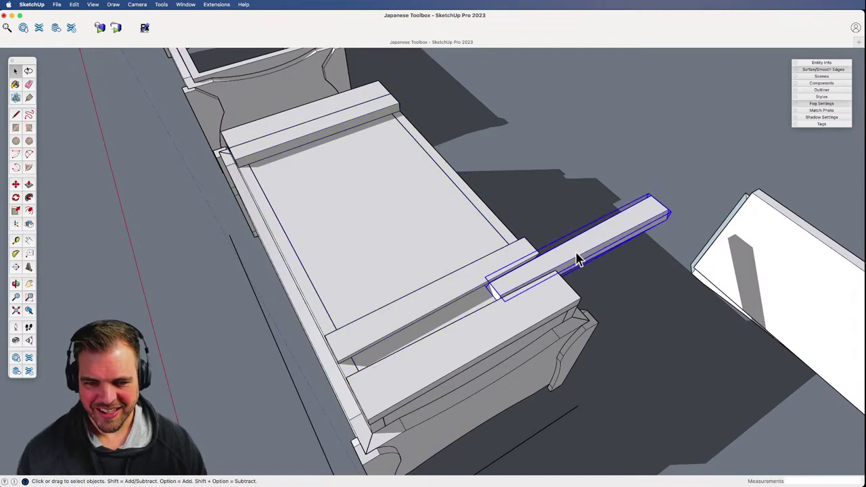
key(m)
click(571, 248)
click(636, 209)
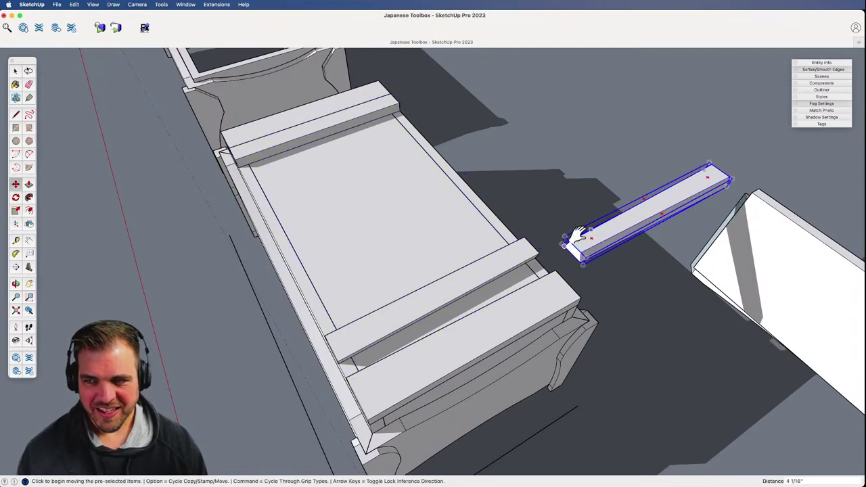
- Try sliding the lid panel about 9/16" sideways into the empty wedge slot, and undo the move
middle_drag(573, 241, 512, 274)
key(space)
click(464, 269)
key(m)
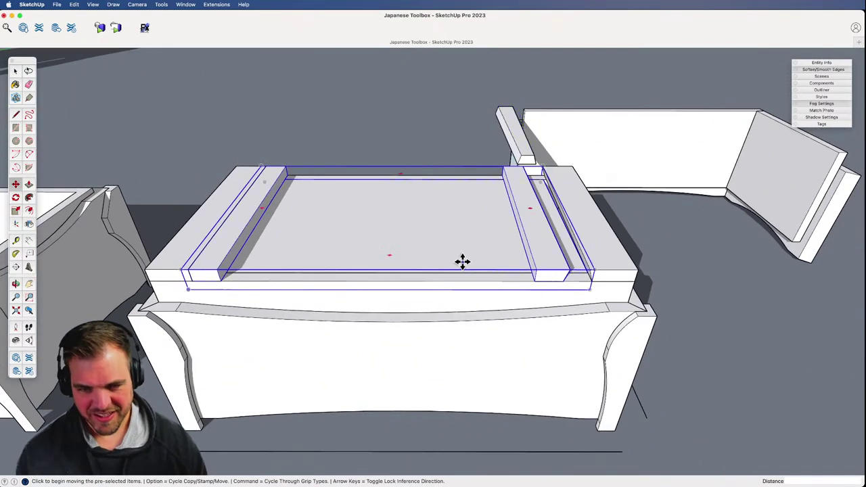
click(463, 260)
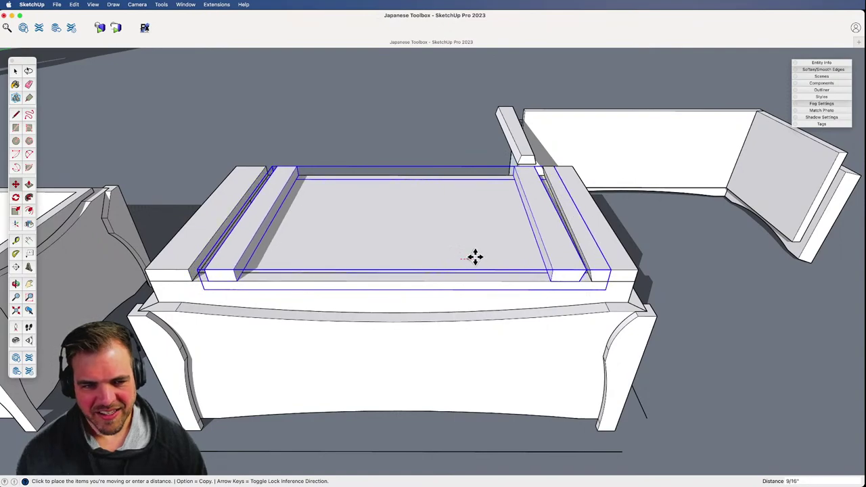
middle_drag(473, 255, 372, 289)
key(super+z)
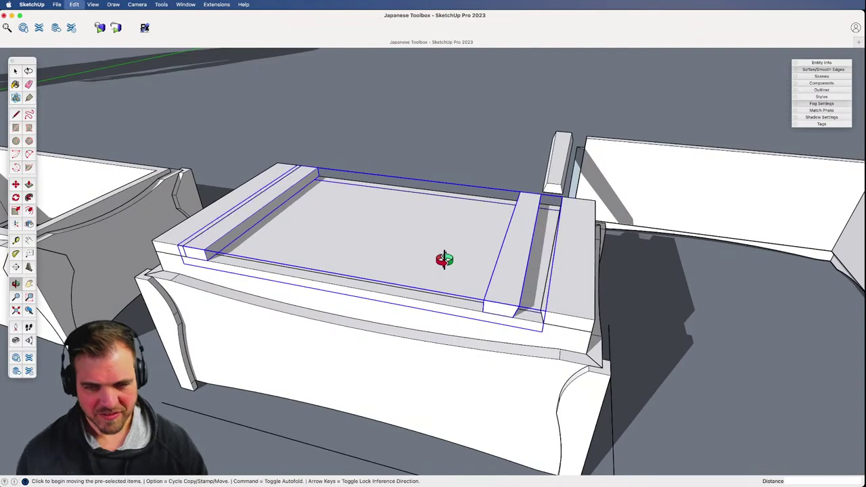
scroll(499, 341, up, 3)
shift+middle_drag(472, 276, 408, 255)
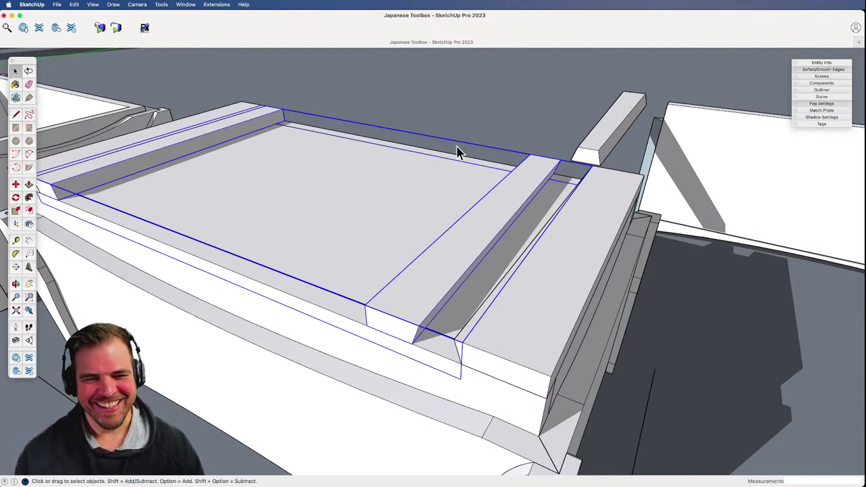
click(463, 121)
- Open the board nested in the lid panel component and extend its end face at the wedge slot by 1/4"
scroll(411, 266, down, 3)
shift+middle_drag(406, 345, 461, 261)
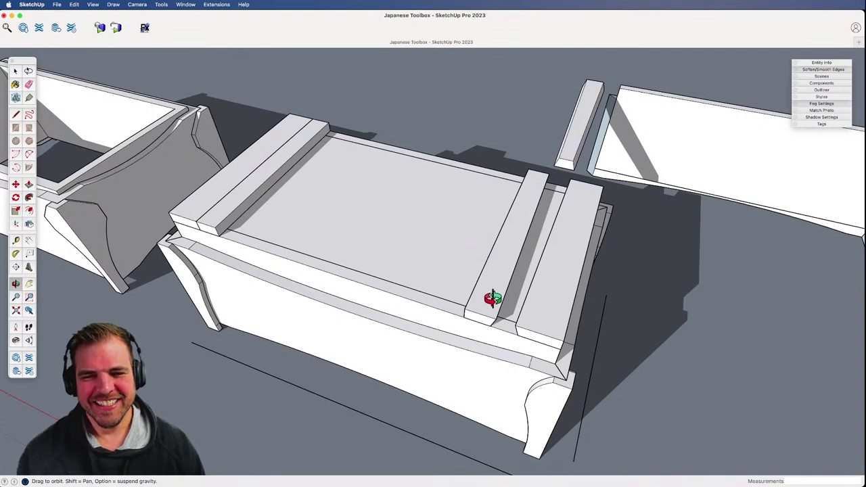
double_click(522, 290)
click(521, 289)
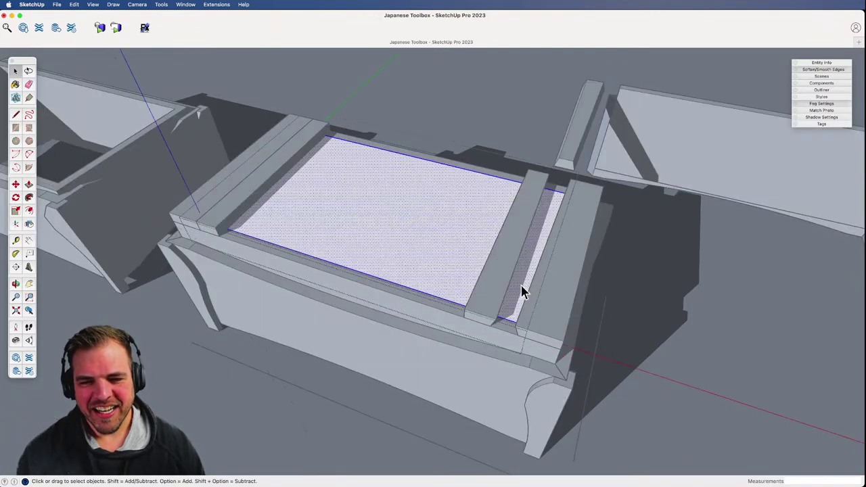
middle_drag(521, 290, 485, 251)
key(p)
click(435, 331)
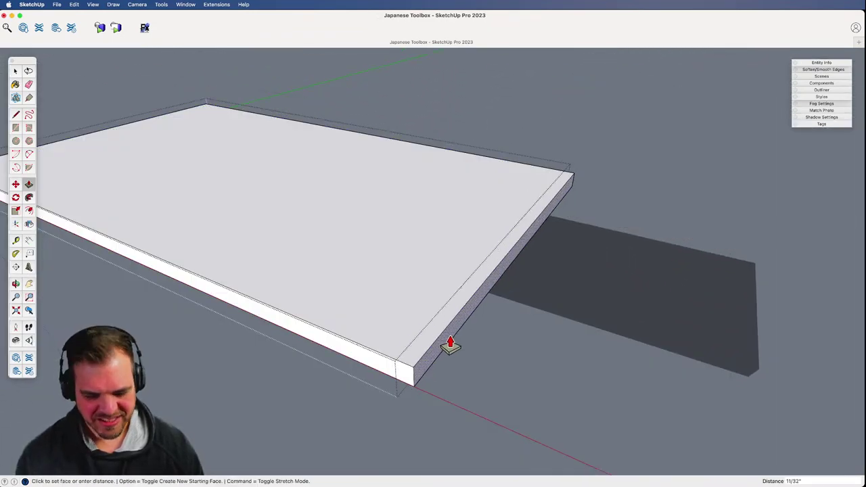
key(Return)
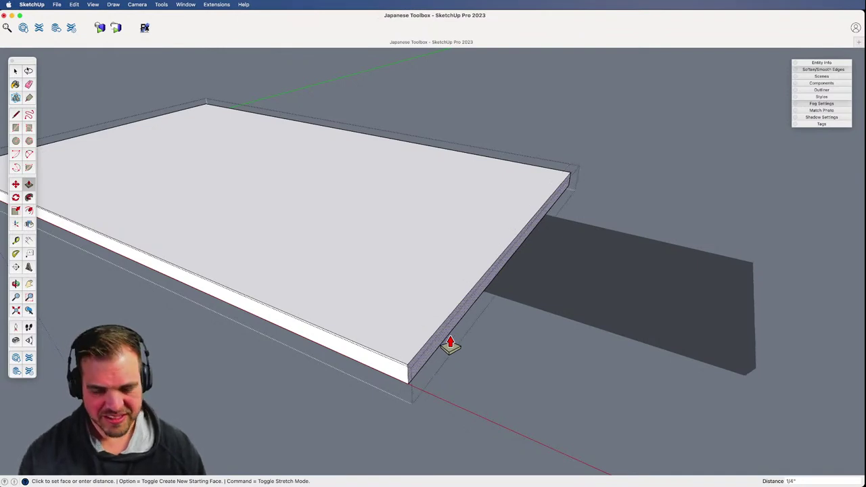
key(space)
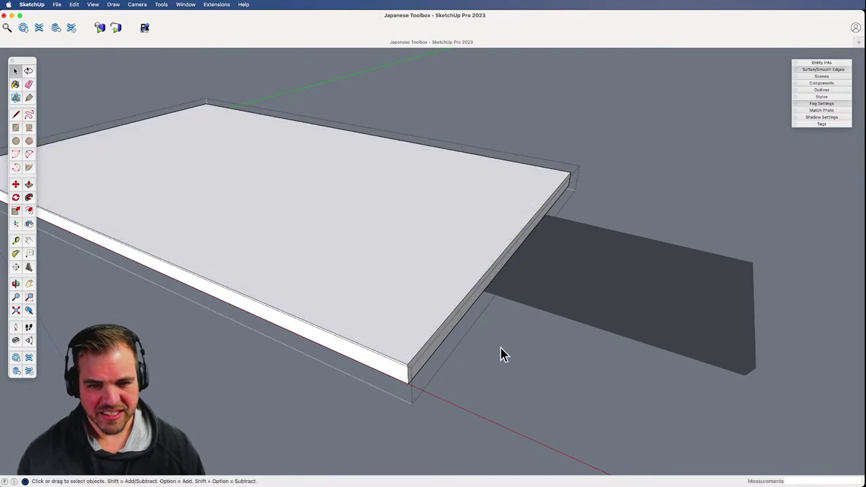
key(z)
drag(500, 354, 444, 440)
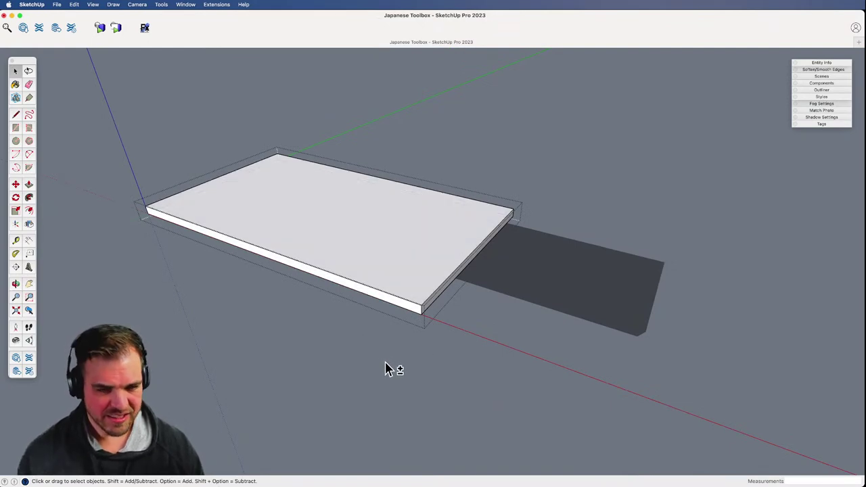
key(shift+h)
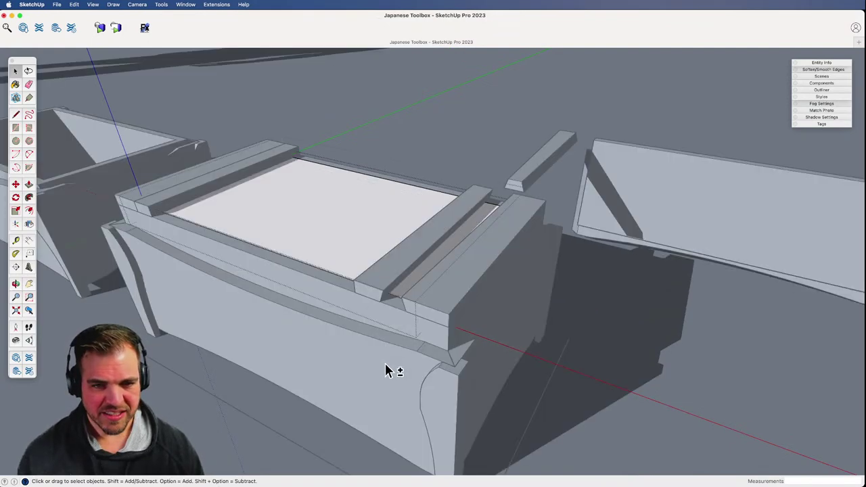
click(434, 162)
click(434, 162)
- Slide the whole lid panel about 1/4" sideways toward the outer batten at the wedge end
middle_drag(353, 250, 501, 344)
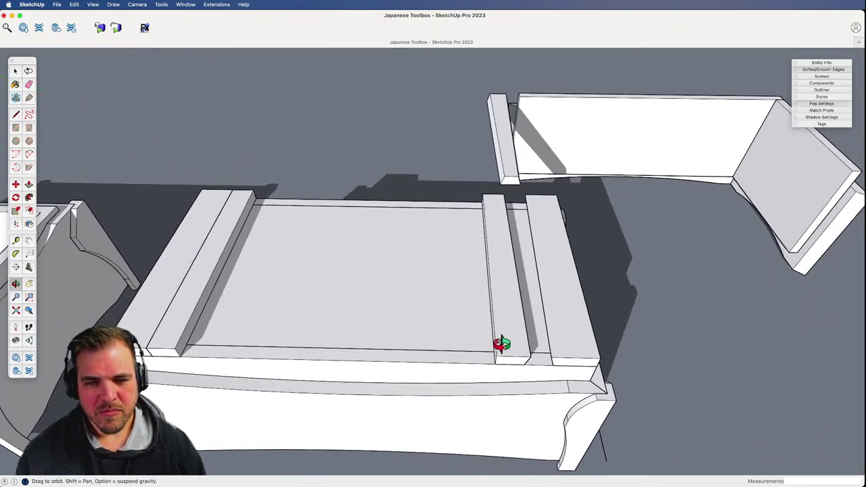
key(space)
click(498, 337)
click(409, 332)
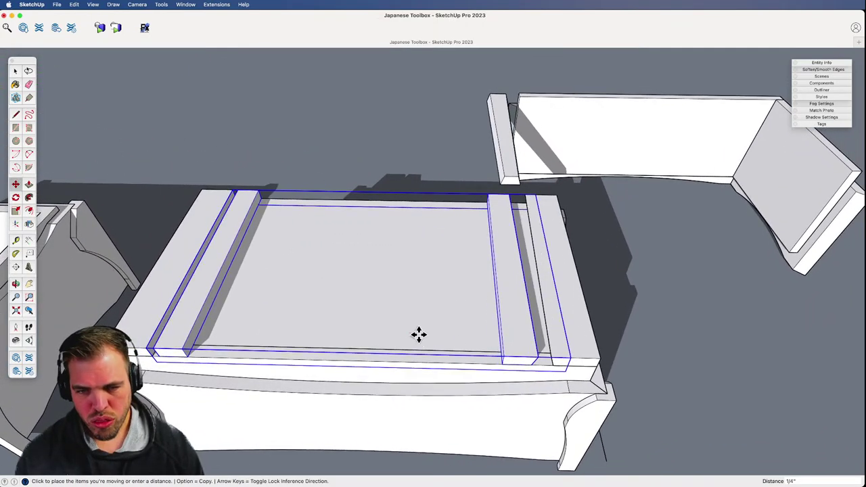
click(424, 333)
- Extend the lid board's end face opposite the wedge slot outward toward the fixed batten, and close the component
key(o)
drag(367, 325, 446, 297)
key(z)
key(h)
drag(464, 300, 438, 279)
key(o)
key(z)
key(o)
drag(419, 306, 398, 328)
key(space)
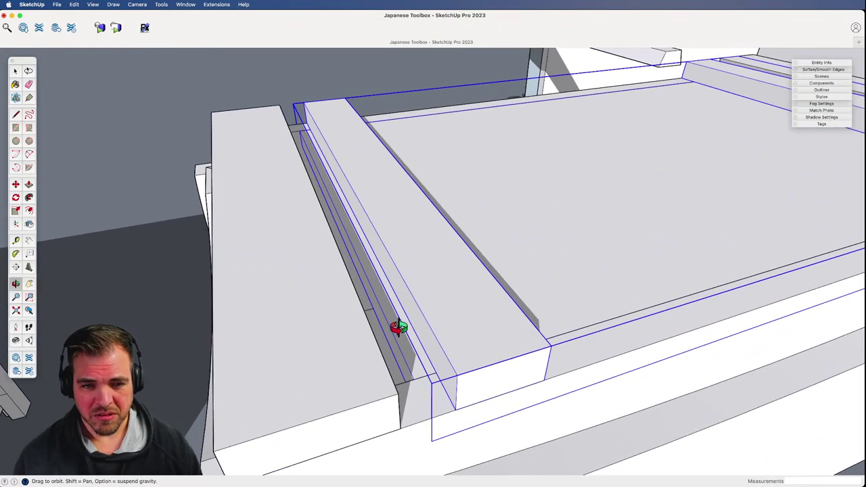
double_click(400, 349)
key(p)
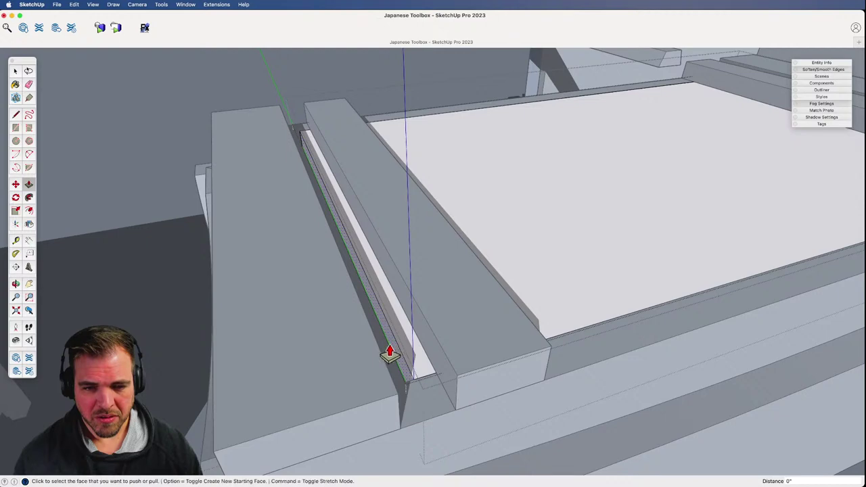
click(393, 355)
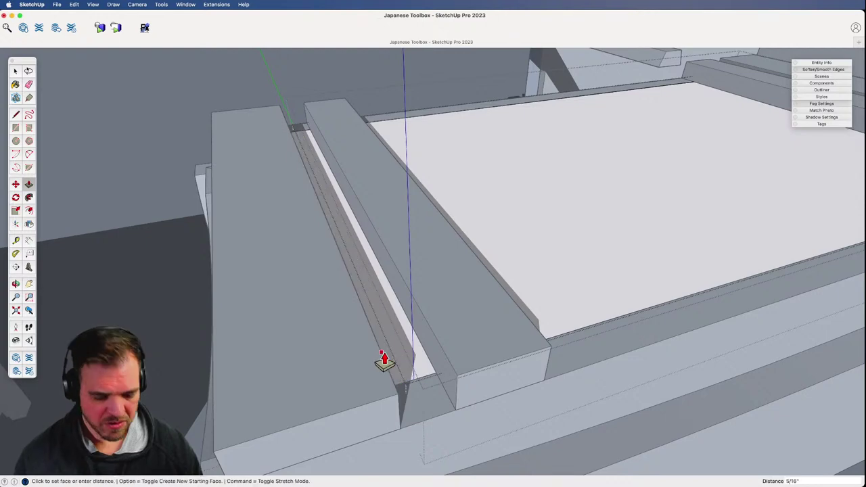
click(385, 362)
key(z)
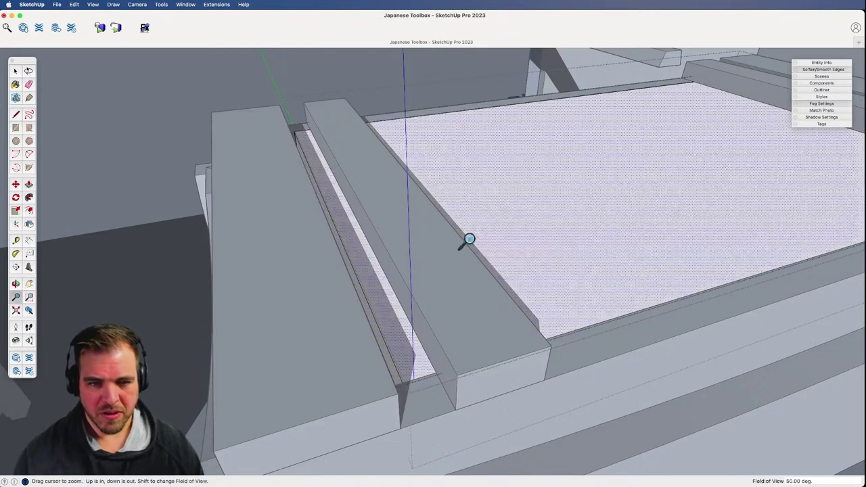
drag(468, 240, 530, 332)
key(space)
click(751, 441)
- Rotate the lid panel about 10.8° around its lower corner at the wedge end, lifting the opposite end off the box
scroll(565, 359, down, 3)
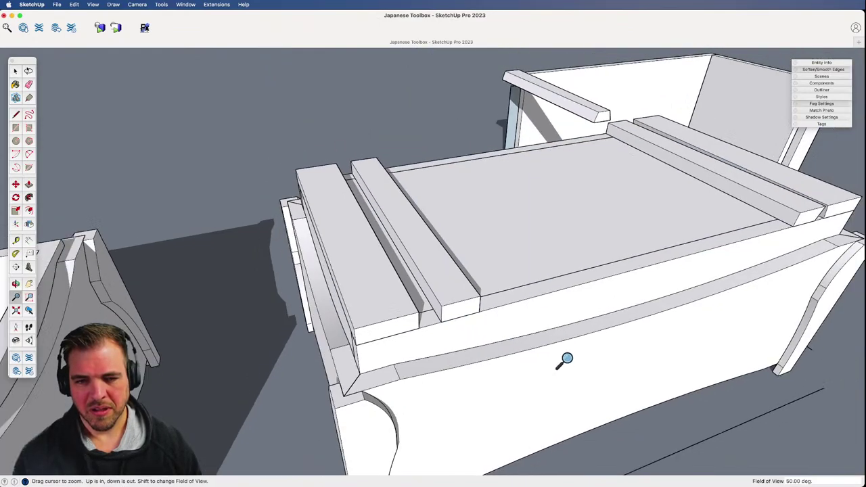
middle_drag(564, 359, 501, 318)
click(450, 280)
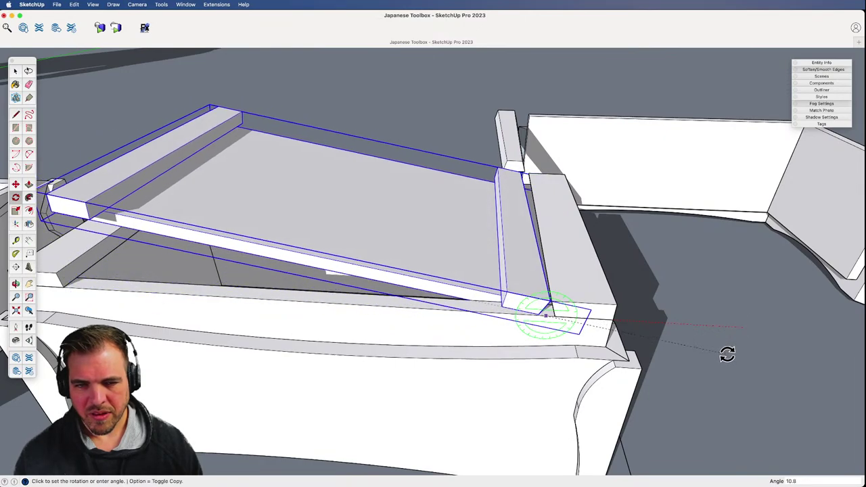
middle_drag(641, 309, 524, 347)
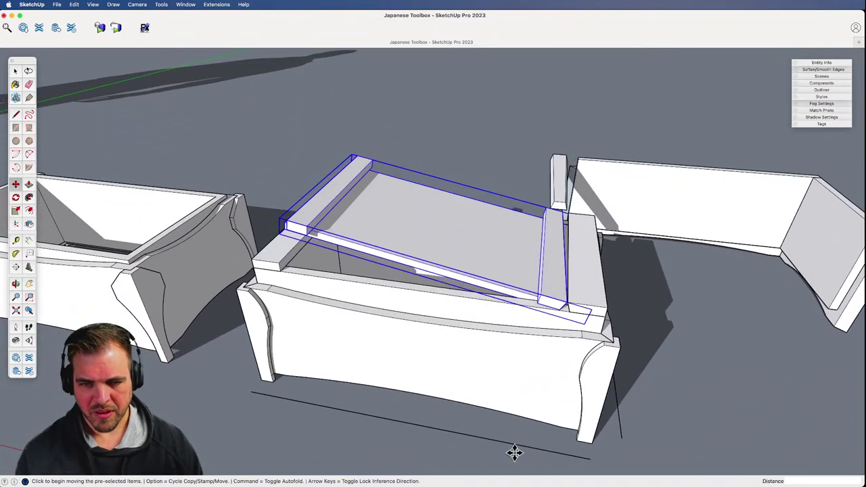
- Undo the lid panel's last rotation and slide the panel tight against the fixed batten opposite the wedge end
key(space)
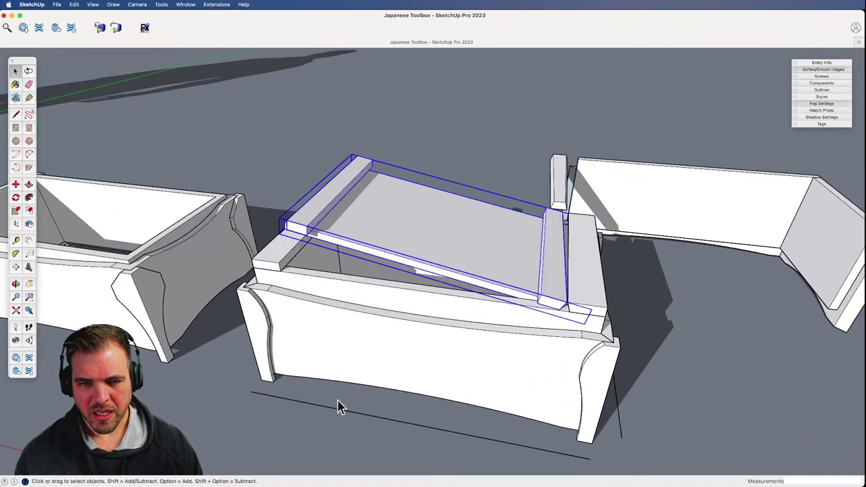
key(super+z)
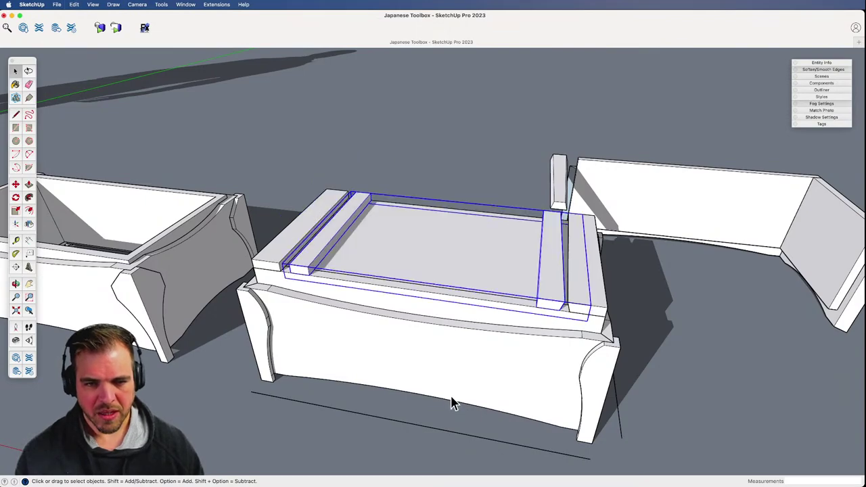
key(Return)
middle_drag(439, 161, 545, 305)
scroll(426, 237, up, 8)
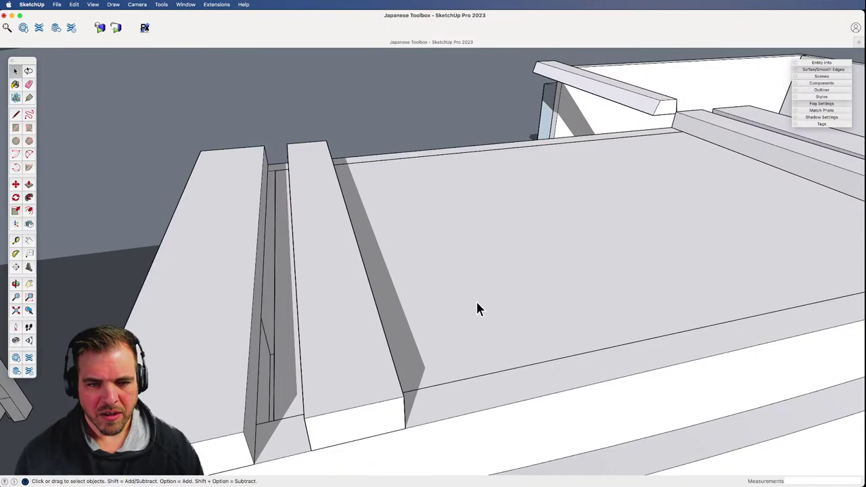
click(477, 303)
scroll(450, 421, down, 4)
shift+middle_drag(439, 372, 444, 306)
key(m)
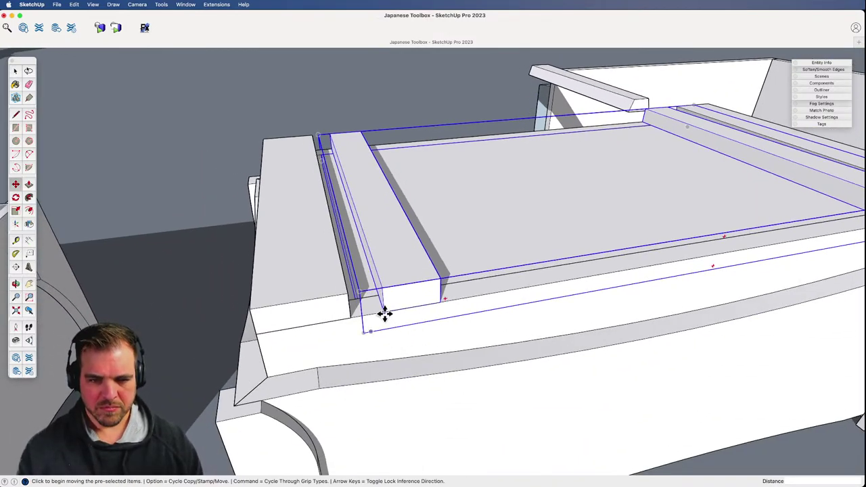
scroll(406, 304, down, 3)
shift+middle_drag(574, 389, 379, 305)
shift+middle_drag(379, 304, 421, 300)
- Move the tapered wedge from beside the box by its corner into the slot between the lid batten and the fixed batten
key(space)
click(655, 203)
middle_drag(654, 203, 583, 320)
key(m)
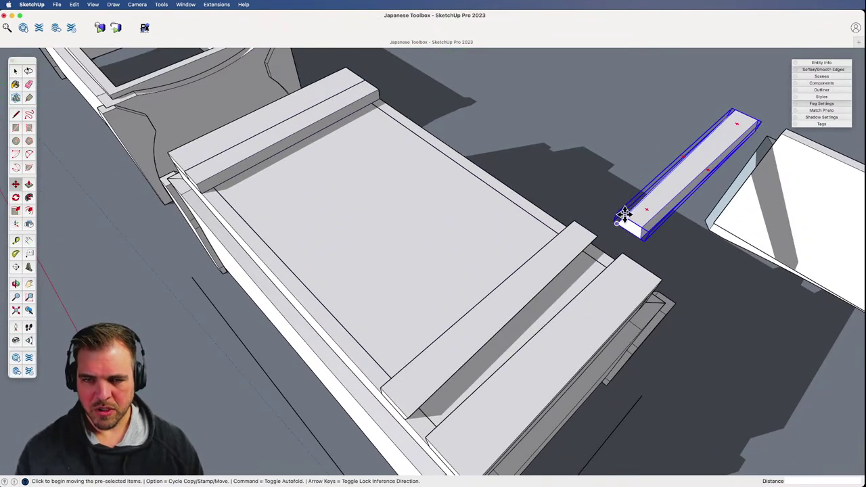
click(624, 216)
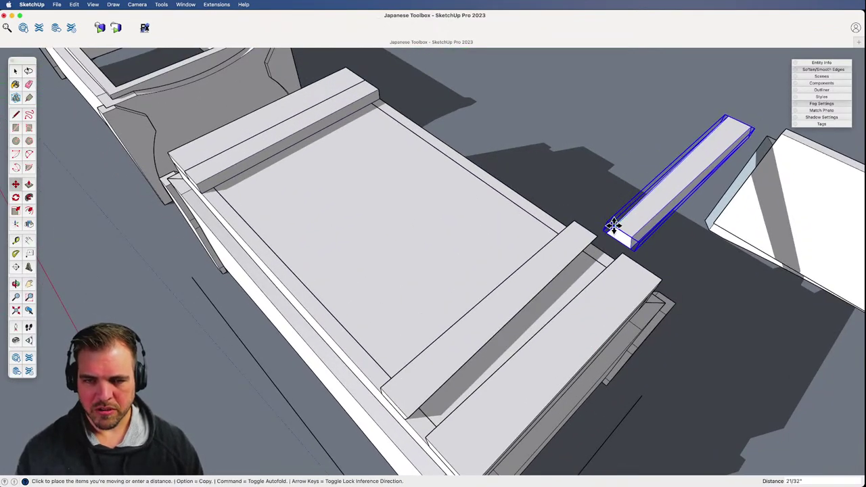
click(409, 416)
key(space)
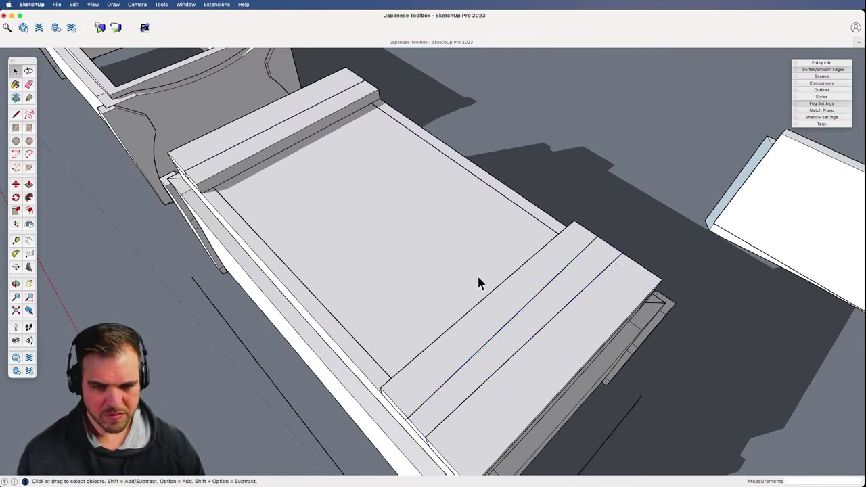
- Examine the closed lid and the wedge between its battens from several angles
middle_drag(477, 283, 591, 281)
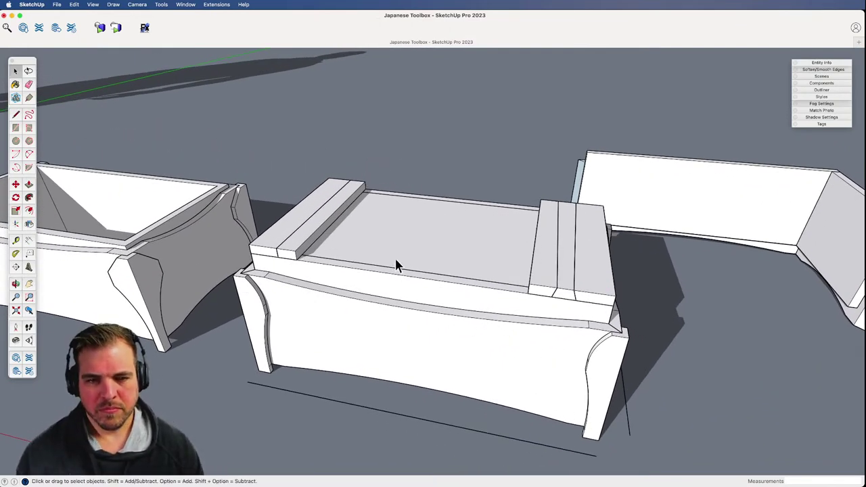
click(433, 256)
click(512, 157)
middle_drag(513, 157, 336, 366)
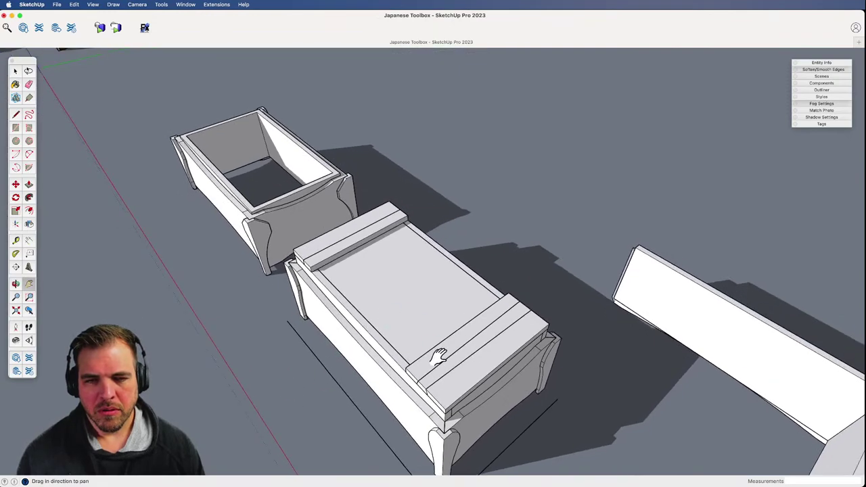
shift+middle_drag(439, 357, 443, 326)
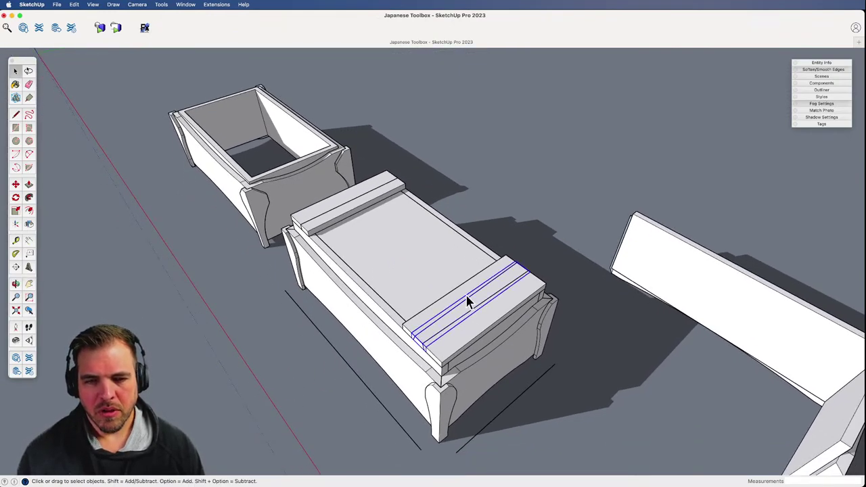
scroll(453, 377, up, 6)
middle_drag(406, 220, 427, 321)
click(427, 315)
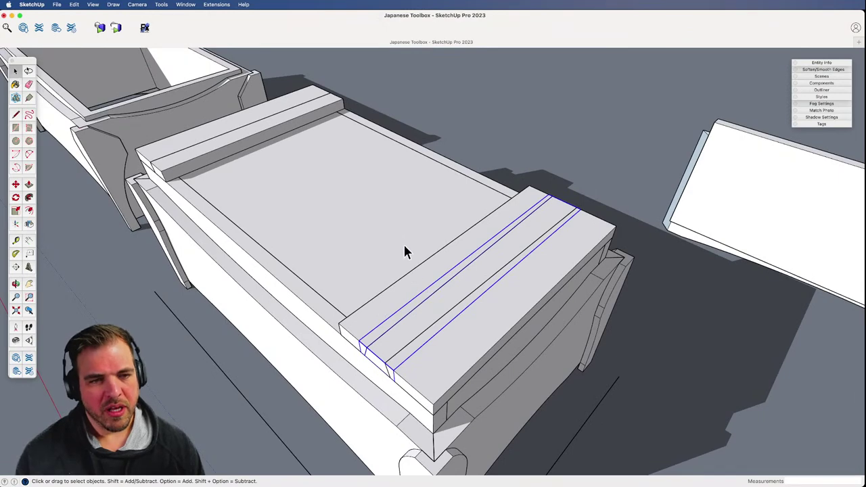
middle_drag(406, 250, 562, 282)
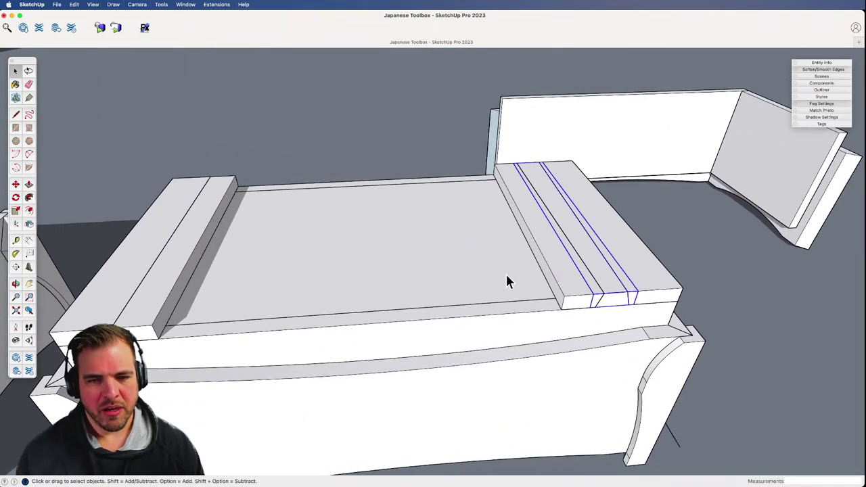
- Delete the wedge-end batten inside the lid panel component, and delete the tapered wedge
click(586, 280)
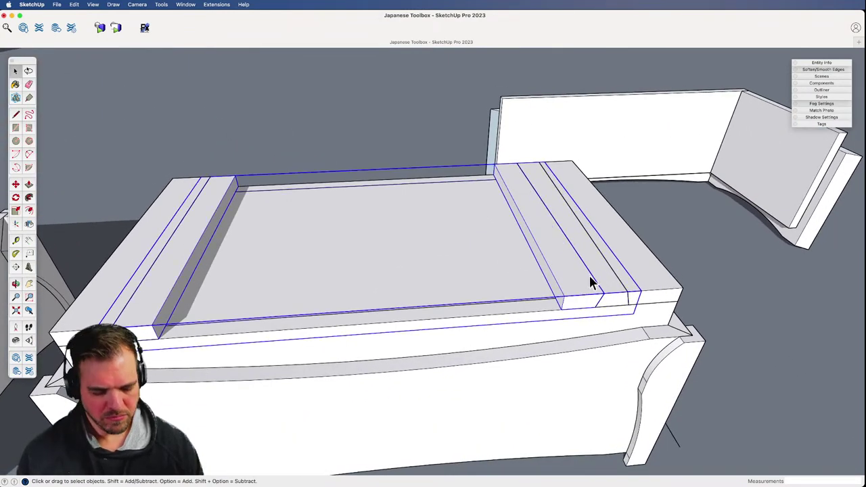
double_click(568, 274)
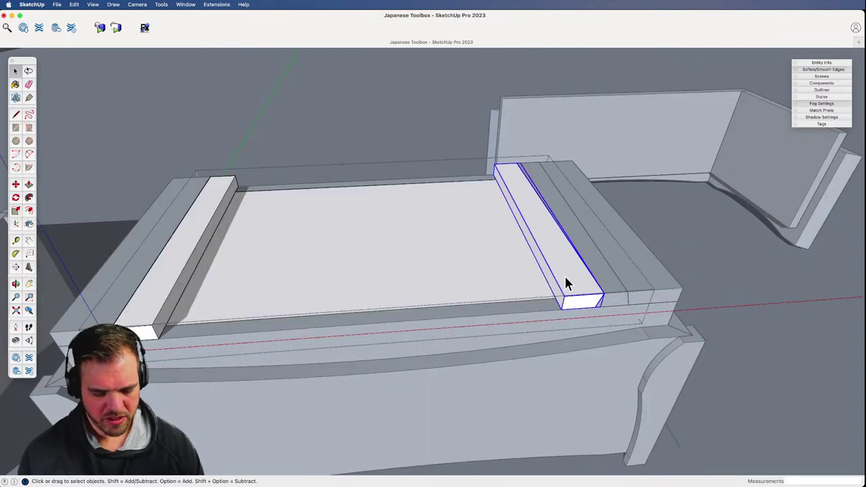
key(Delete)
click(685, 238)
click(602, 279)
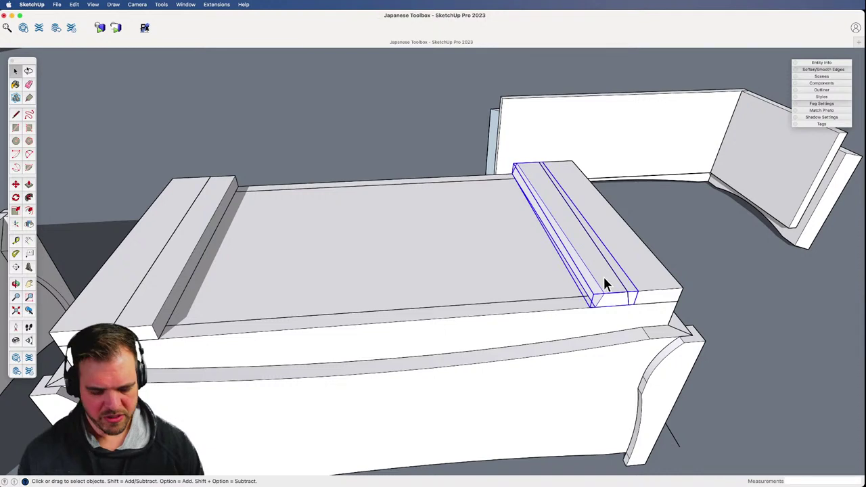
key(Delete)
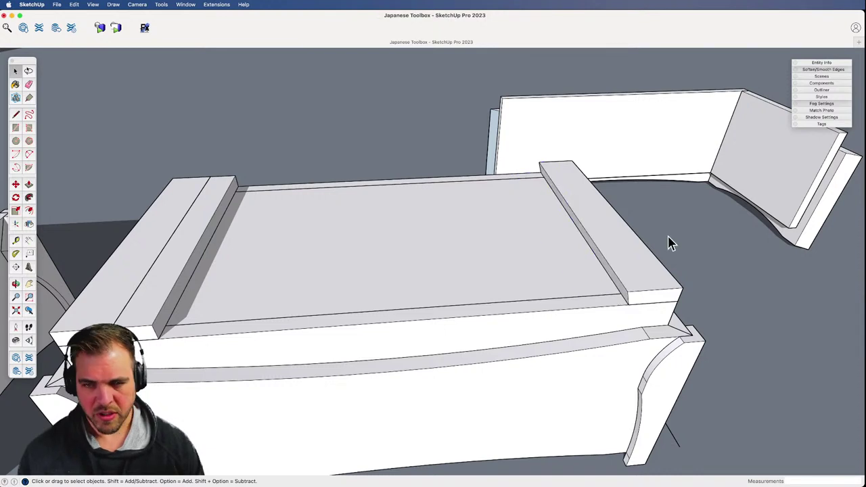
- Delete the lid panel and draw a rectangle of about 1' 1" by 8" over the box opening between the fixed battens
click(279, 297)
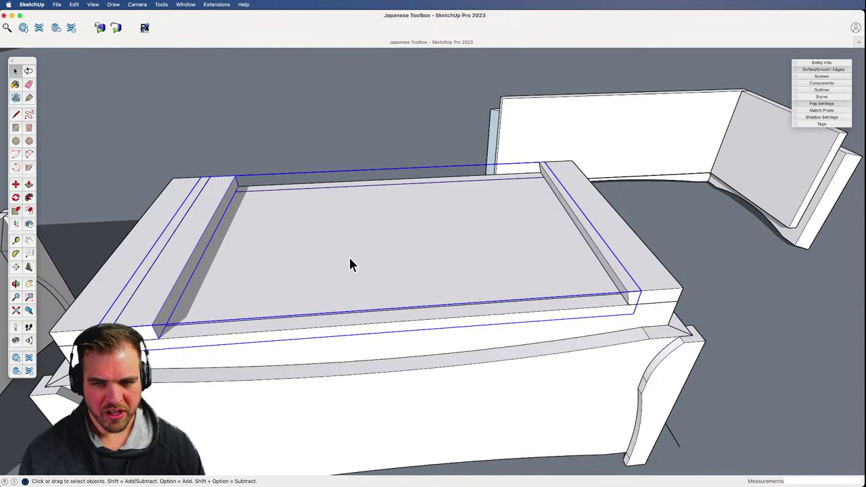
key(Delete)
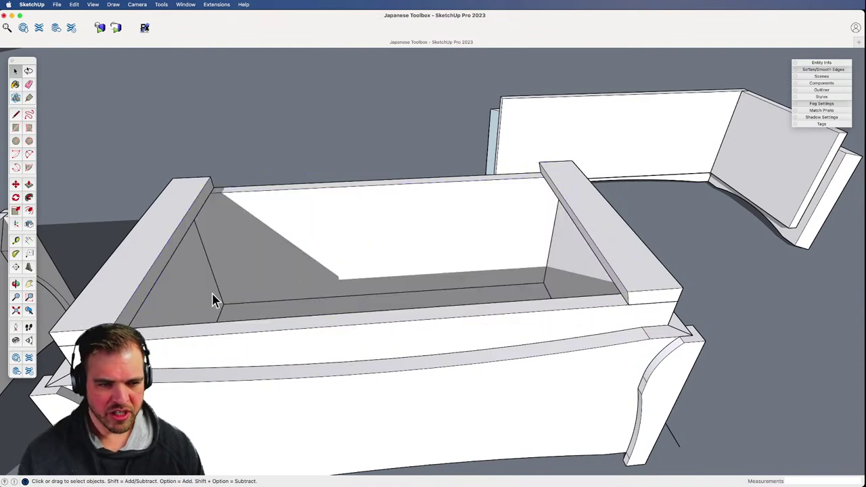
key(r)
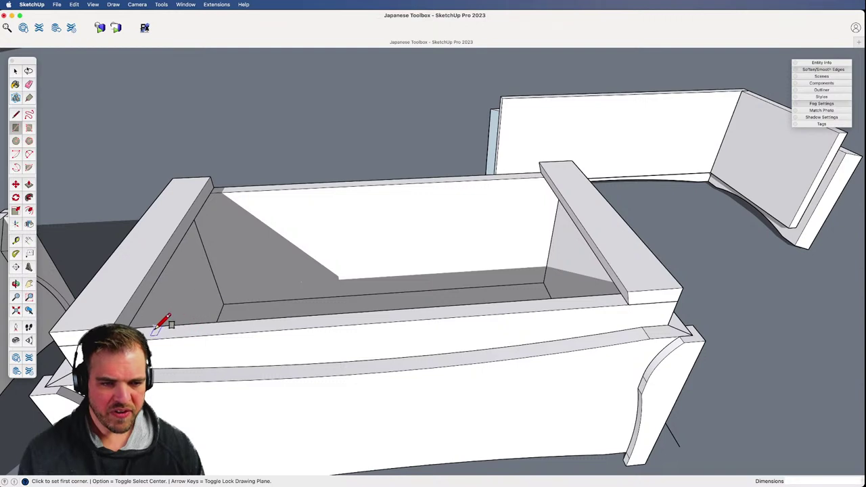
click(147, 329)
click(535, 177)
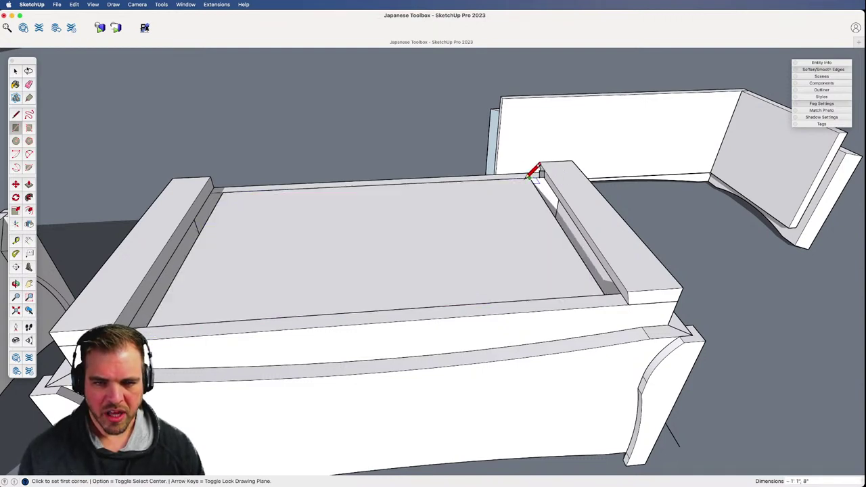
click(243, 179)
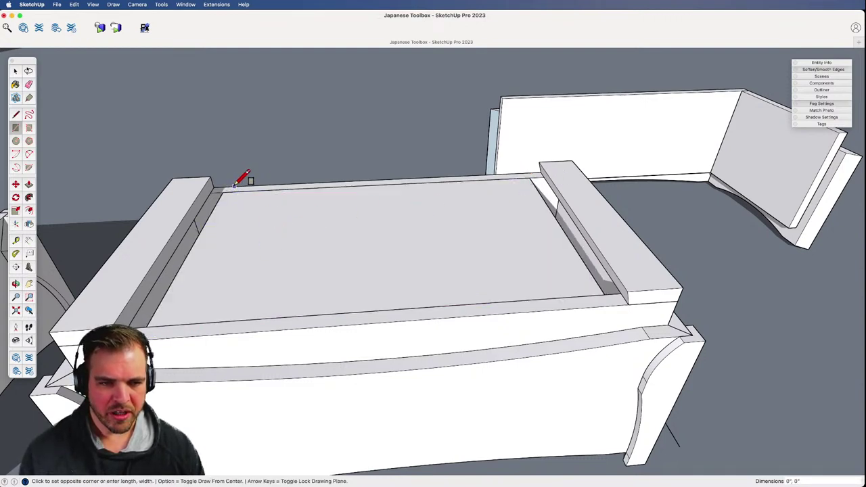
key(space)
key(p)
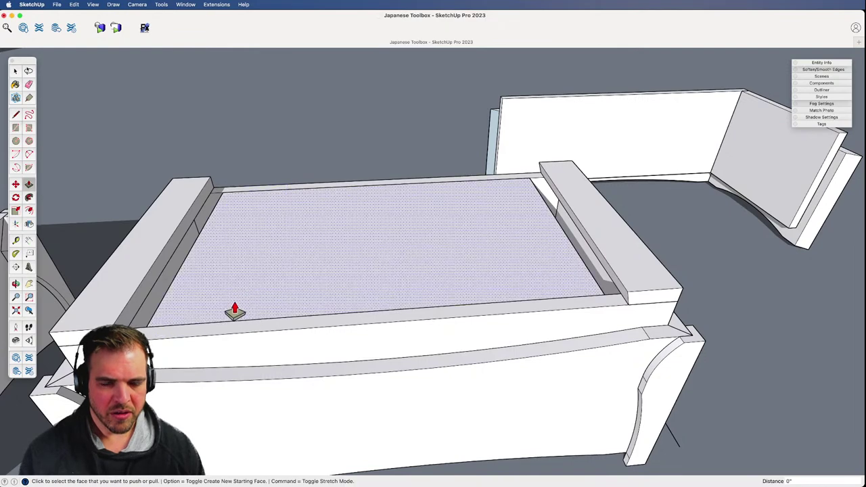
- Undo the rectangle over the box opening and the lid panel's deletion
key(super+z)
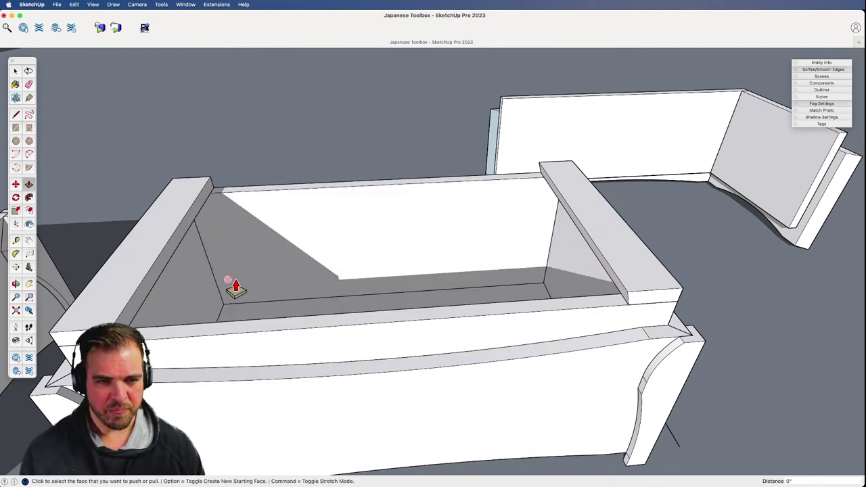
key(super+z)
key(space)
- Slide the lid panel under the fixed batten at the wedge end, away from the opposite fixed batten
click(187, 300)
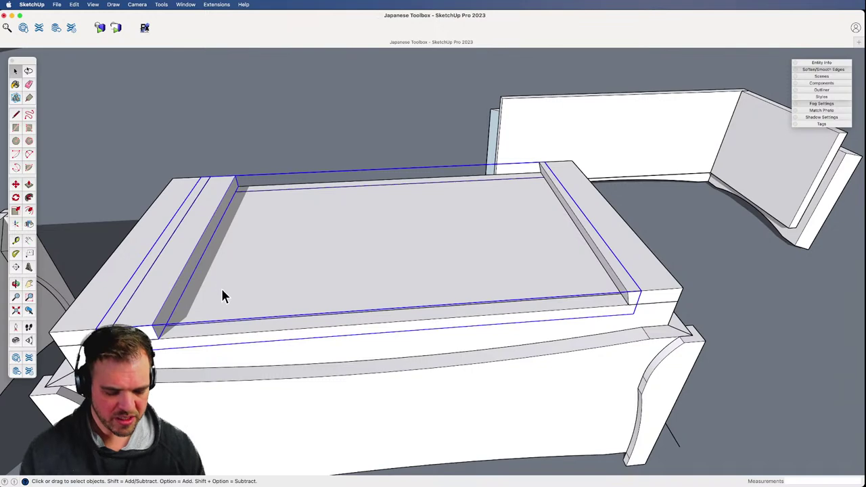
key(m)
click(222, 293)
key(o)
drag(219, 297, 352, 289)
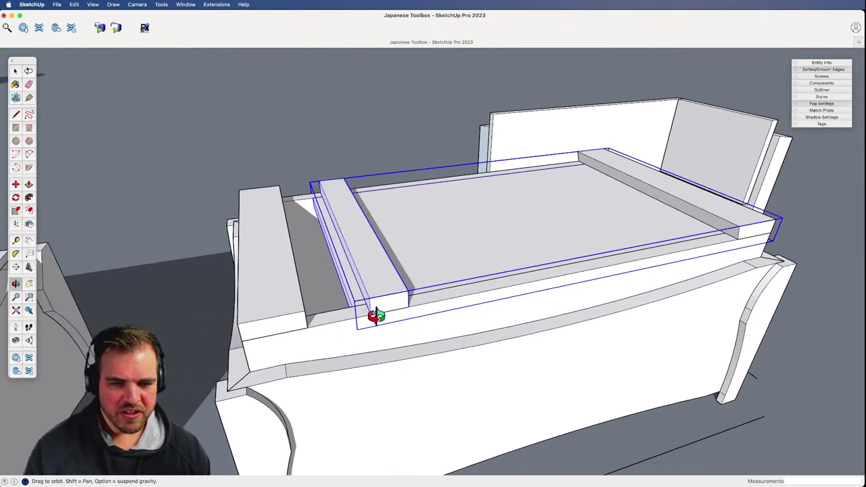
- Slide the lid panel back 1 9/16" until its batten meets the fixed batten opposite the wedge end
key(m)
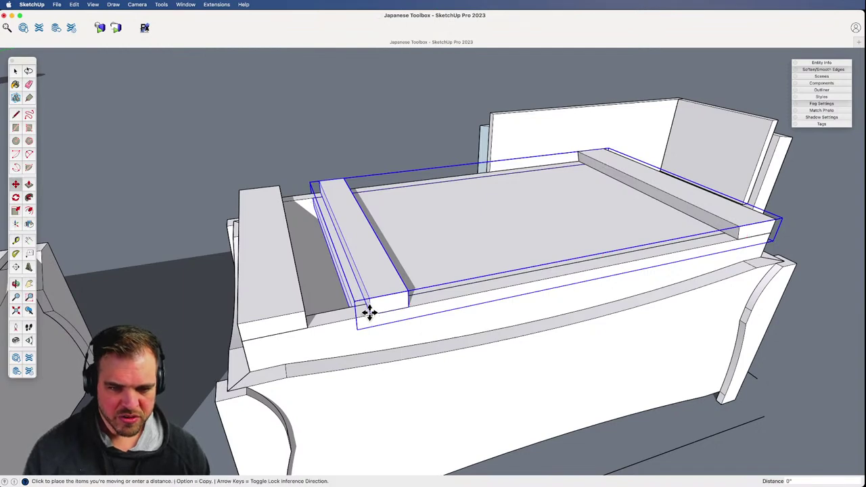
drag(370, 312, 322, 325)
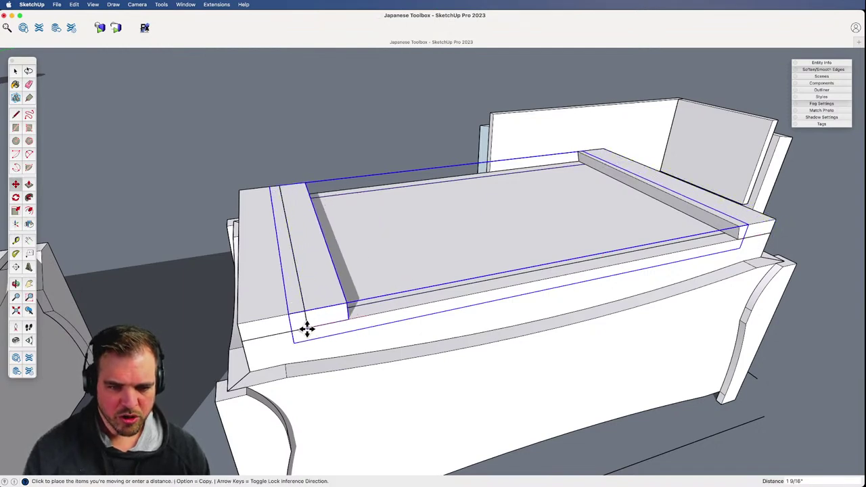
click(308, 327)
- Draw a trial batten across the lid alongside the fixed batten at the wedge end
key(o)
drag(566, 246, 534, 253)
key(r)
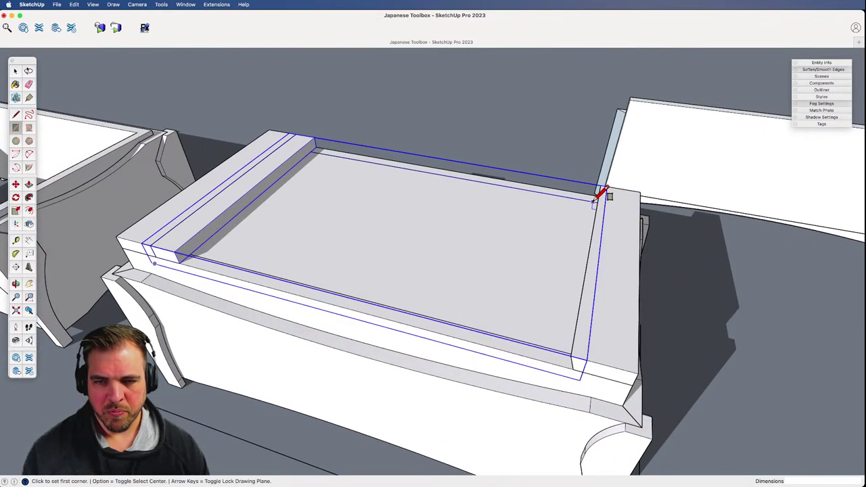
click(598, 192)
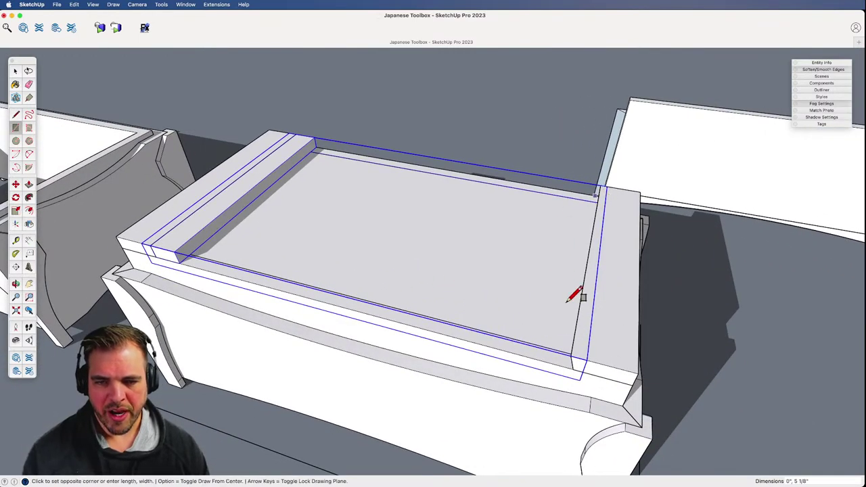
click(528, 357)
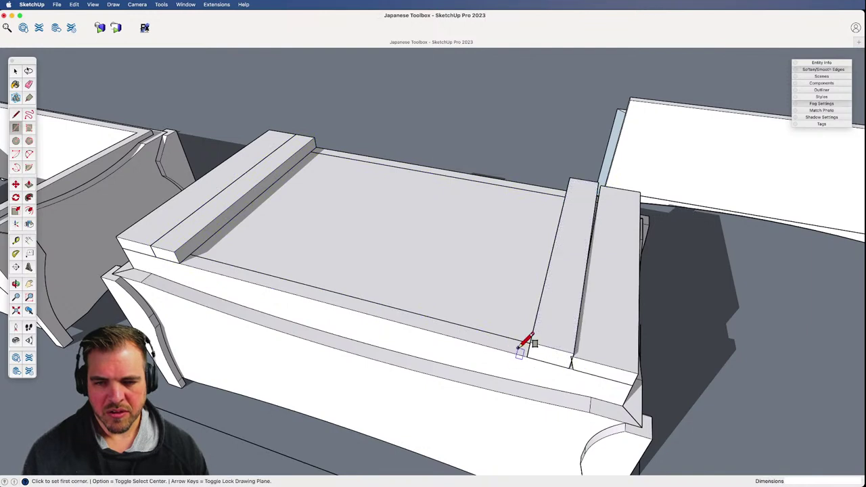
- Draw a rectangle of about 1 1/8" by 9" across the lid beside the trial batten
click(522, 353)
click(538, 187)
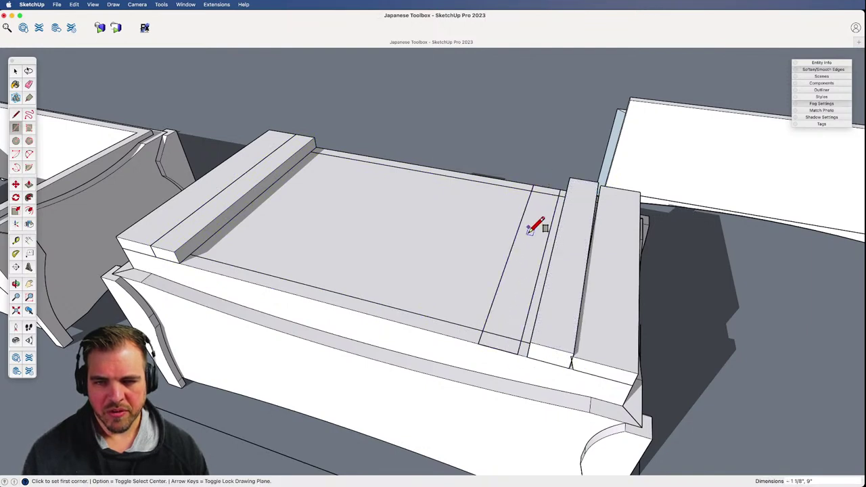
key(p)
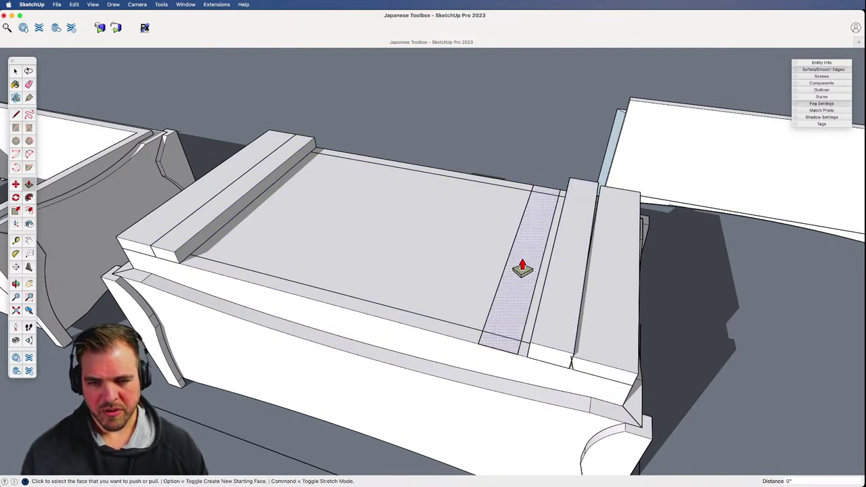
- Undo the trial batten drawing and the preceding edits until the wedge is back beside the fixed batten
key(super+z)
key(super+z)
key(super+z)
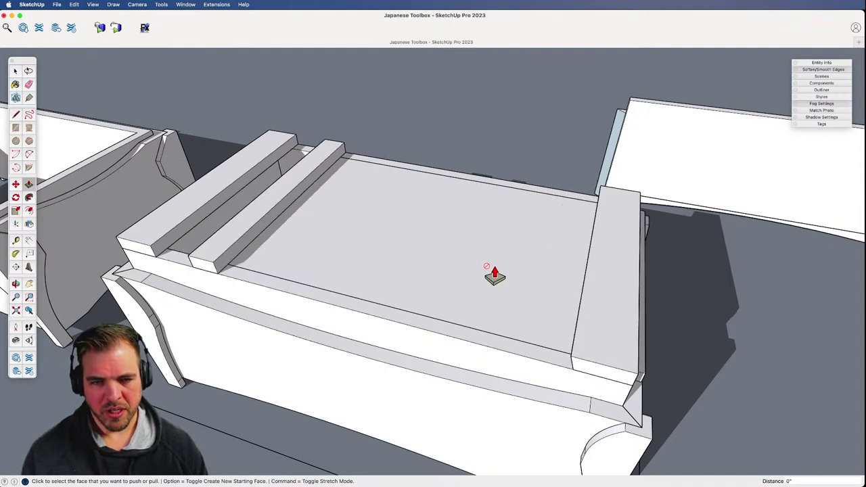
key(super+shift+z)
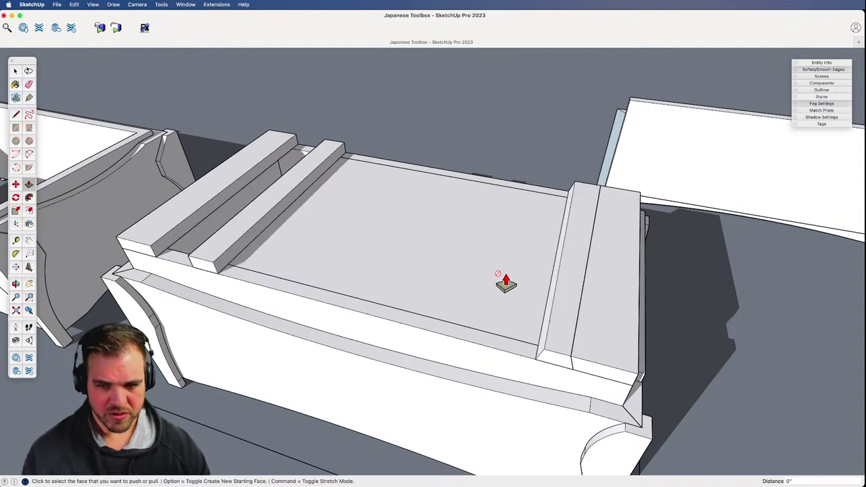
- Slide the whole lid panel along the toolbox until its batten butts against the fixed batten opposite the wedge end
key(space)
click(486, 296)
double_click(490, 284)
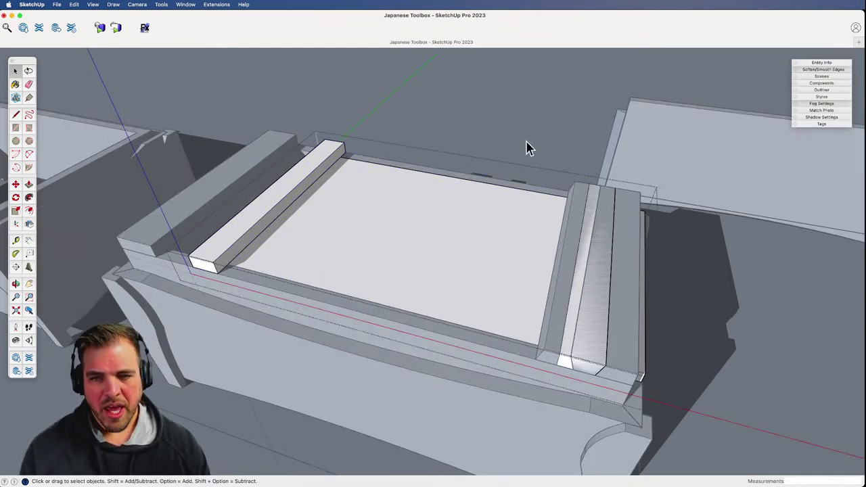
click(530, 173)
click(408, 300)
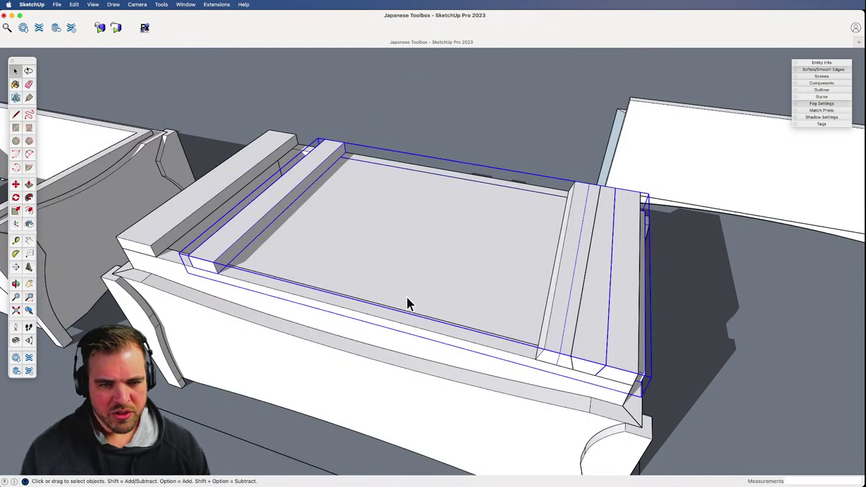
middle_drag(408, 300, 573, 304)
key(m)
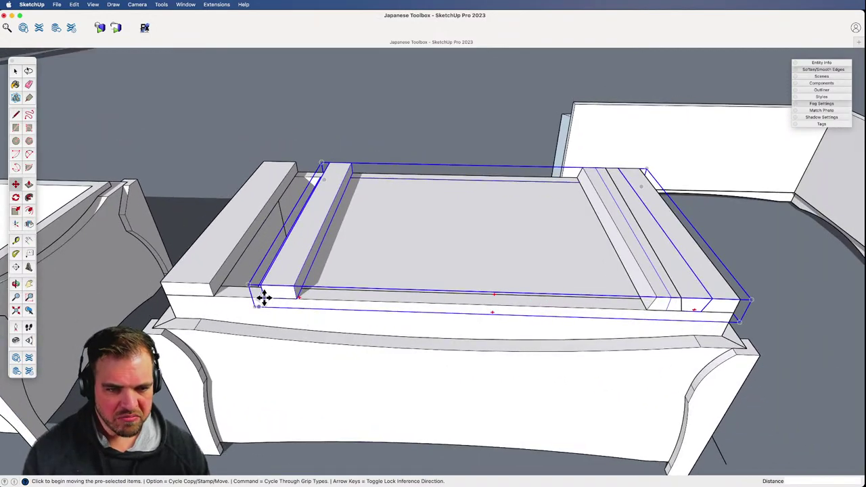
click(264, 297)
click(212, 291)
key(space)
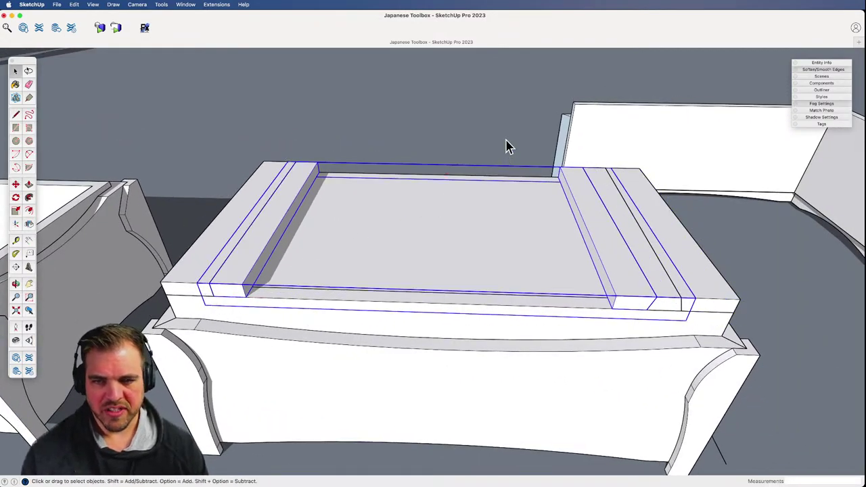
click(509, 148)
middle_drag(509, 148, 432, 242)
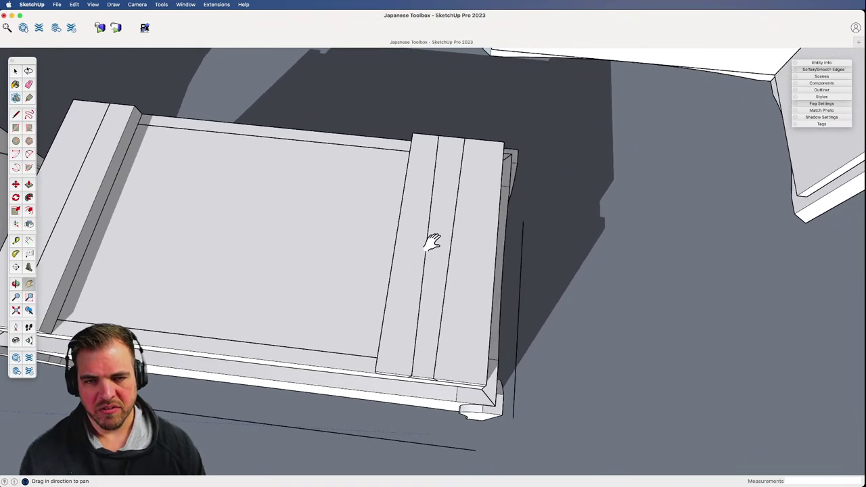
- Measure the slope of the wedge's slanted side on its end face with the Protractor
key(q)
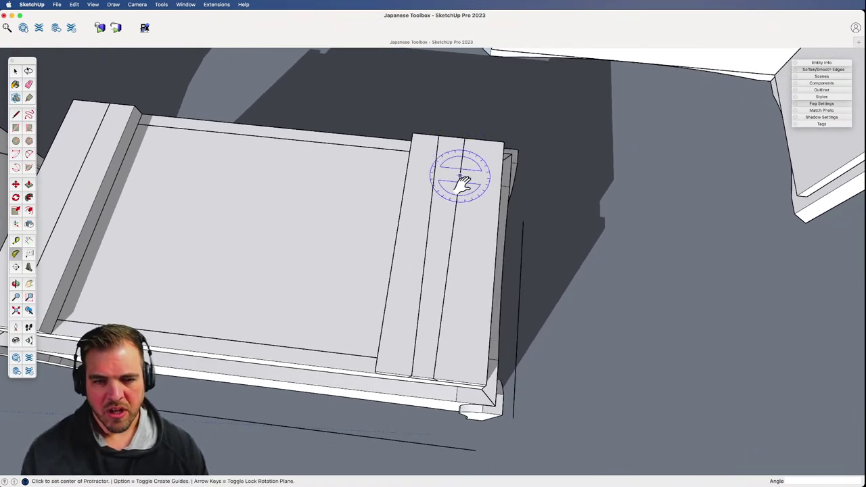
key(space)
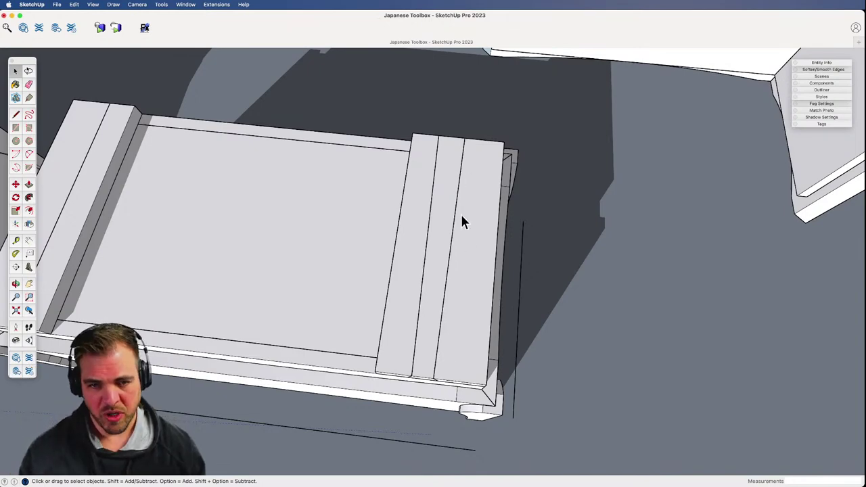
middle_drag(437, 318, 449, 190)
scroll(466, 129, up, 5)
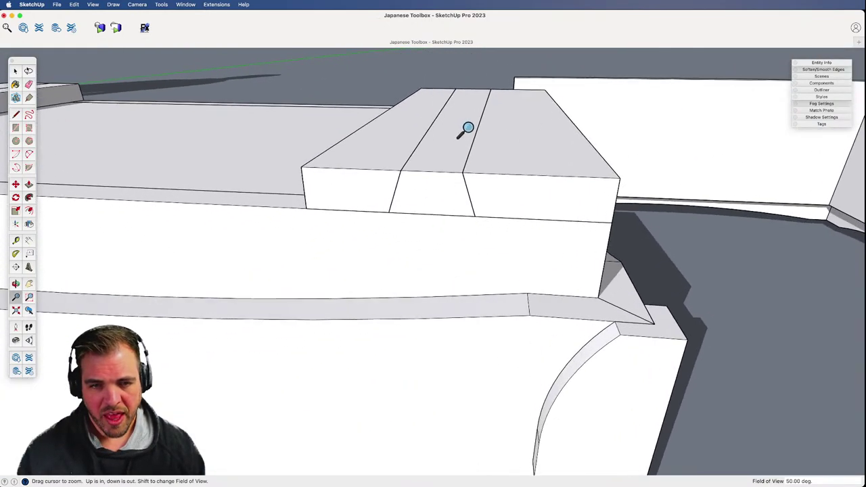
key(shift+t)
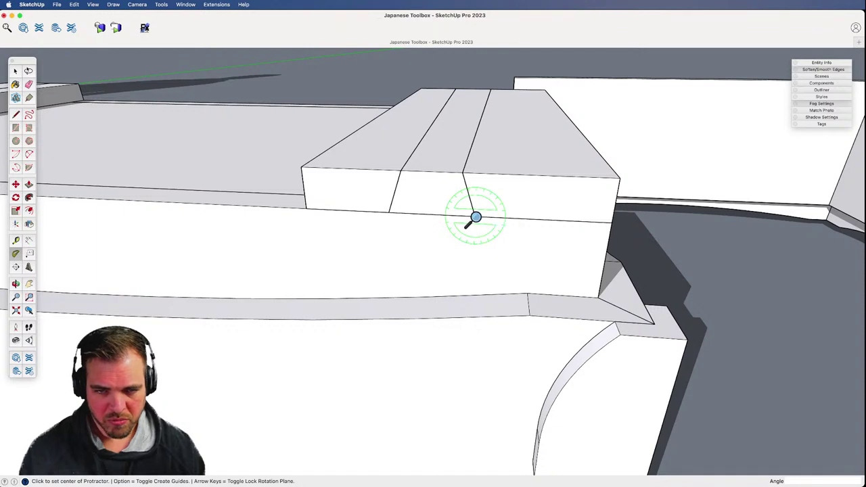
click(475, 217)
click(472, 182)
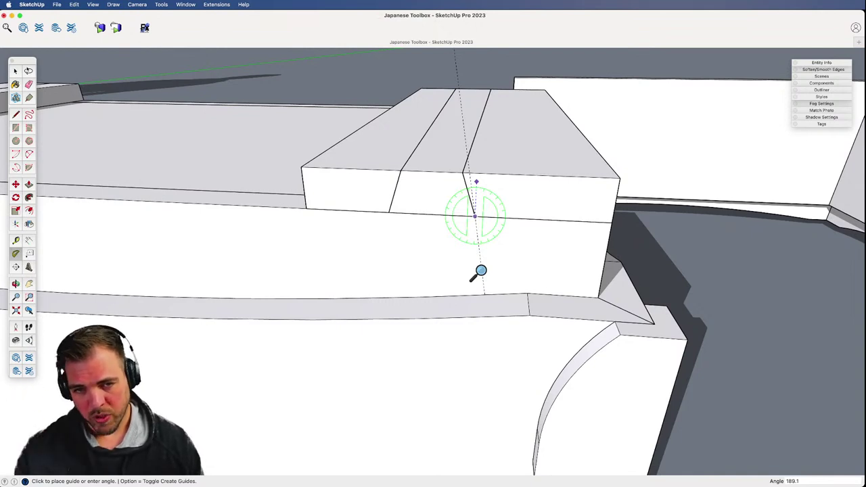
key(space)
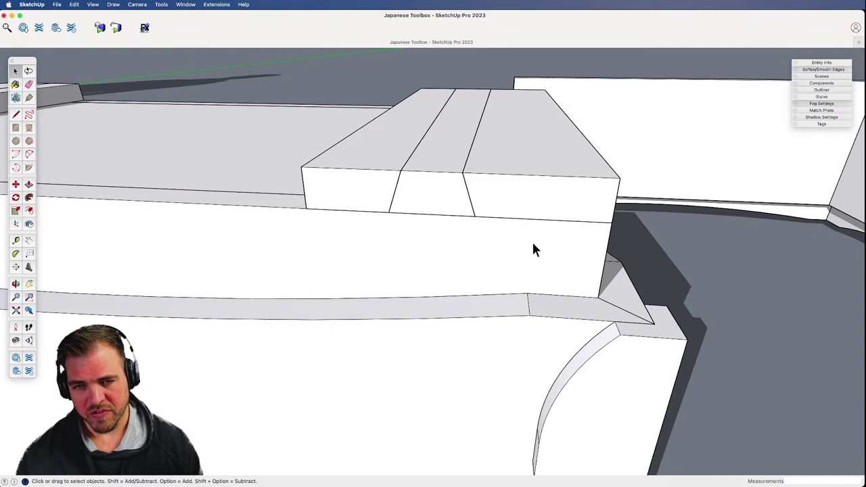
- Slide the tapered wedge lengthwise partway out of the gap between the lid batten and the fixed batten
scroll(463, 203, up, 2)
middle_drag(460, 217, 458, 234)
click(428, 252)
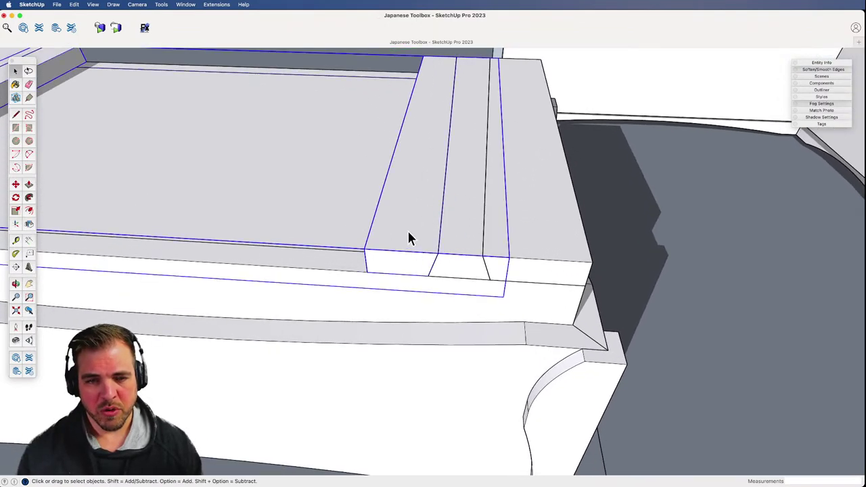
double_click(410, 237)
click(659, 242)
click(473, 230)
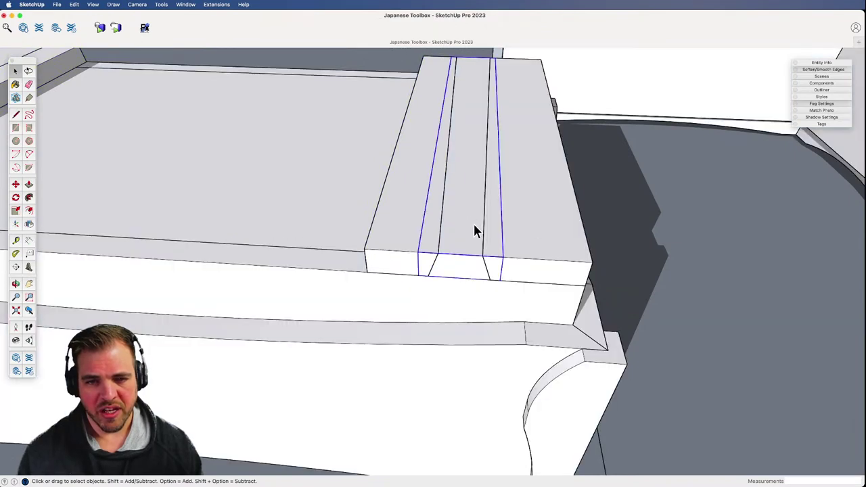
middle_drag(466, 226, 445, 261)
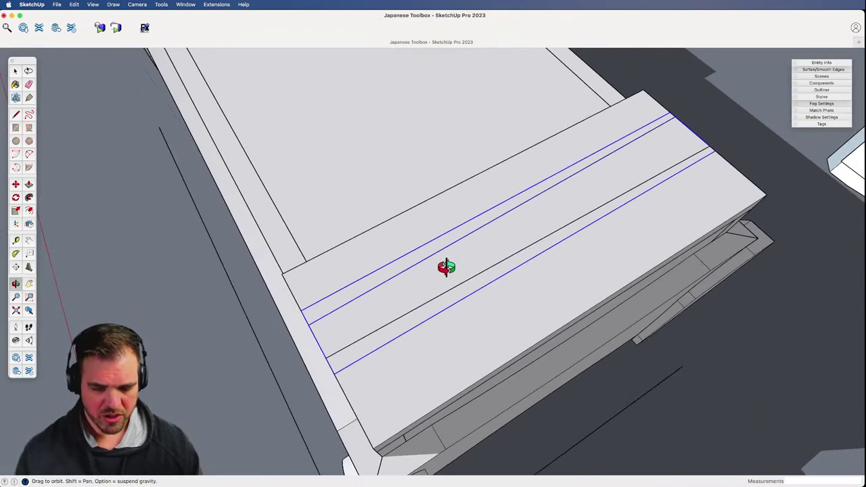
key(m)
click(475, 238)
click(615, 165)
key(space)
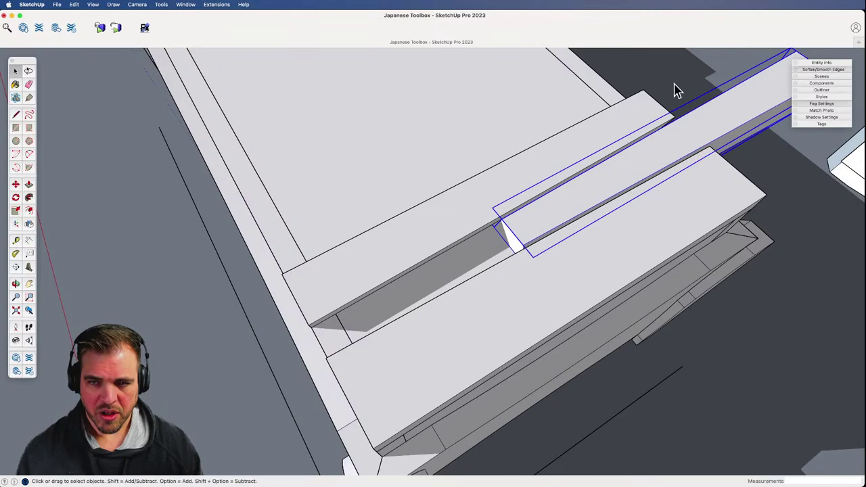
click(677, 90)
- Move the wedge a further 5 13/16" along its length until it is clear of the toolbox
middle_drag(678, 90, 514, 207)
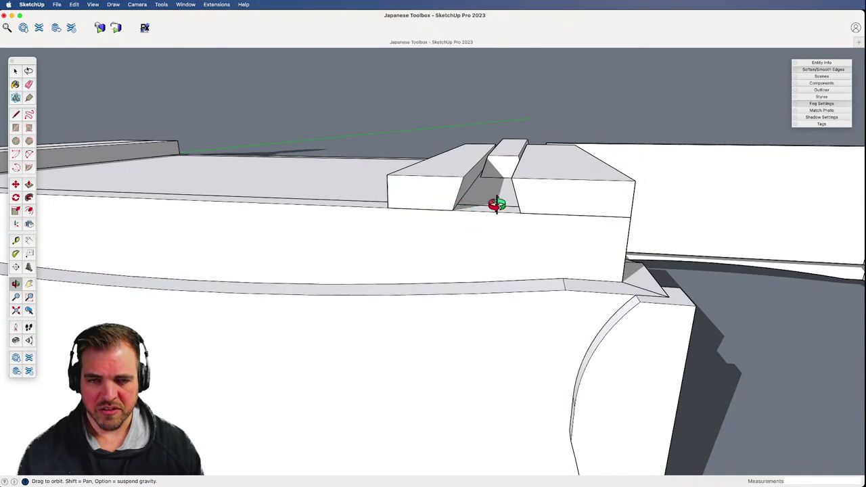
middle_drag(496, 205, 481, 460)
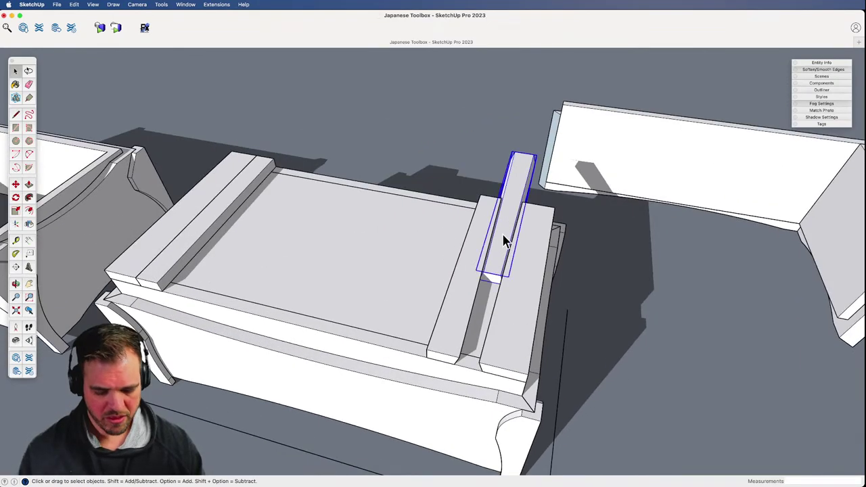
key(m)
click(498, 244)
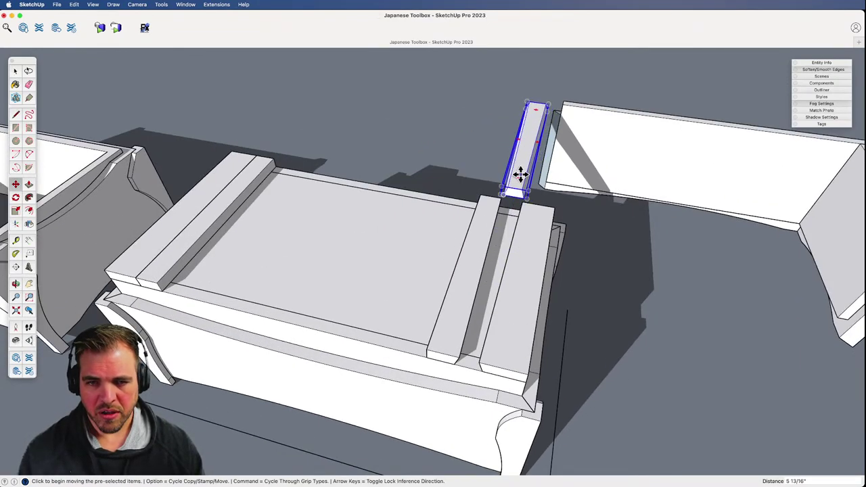
middle_drag(520, 175, 499, 239)
- Slide the lid panel about 19/32" toward the fixed batten at the wedge end
key(space)
click(496, 308)
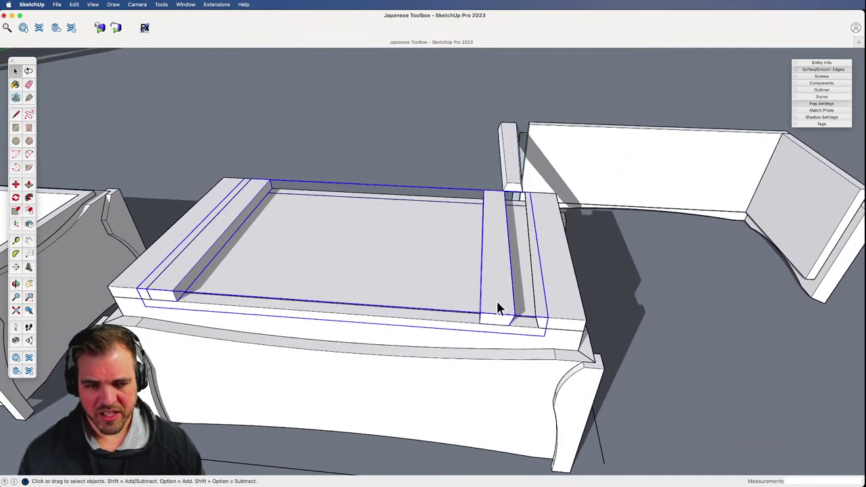
key(m)
click(410, 281)
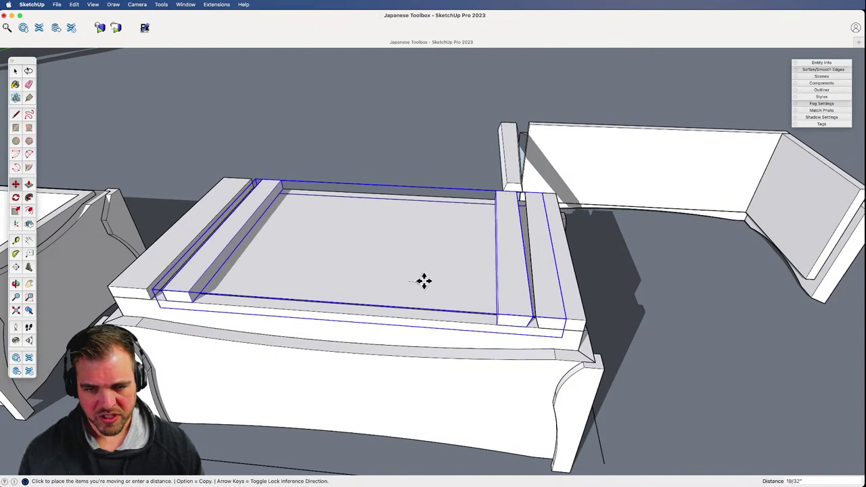
click(423, 281)
middle_drag(421, 280, 358, 329)
key(space)
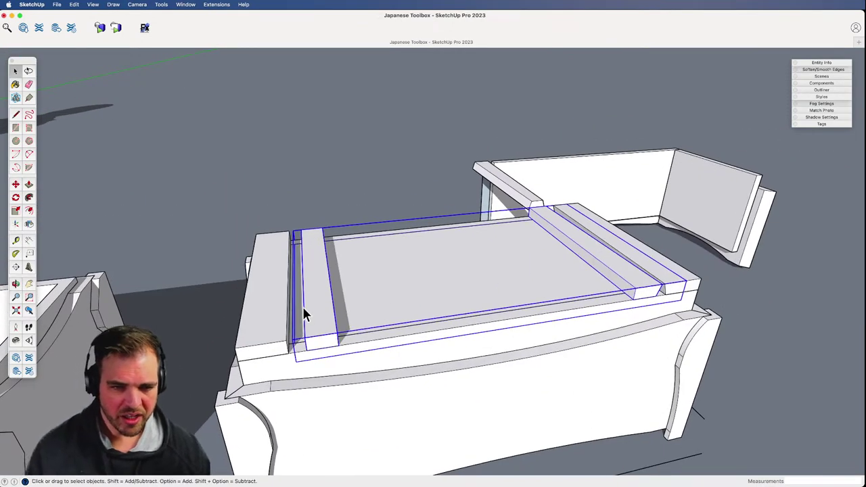
click(332, 208)
- Examine how both ends of the lid sit under the fixed battens, with X-ray display turned on
scroll(294, 279, up, 3)
shift+middle_drag(294, 278, 376, 270)
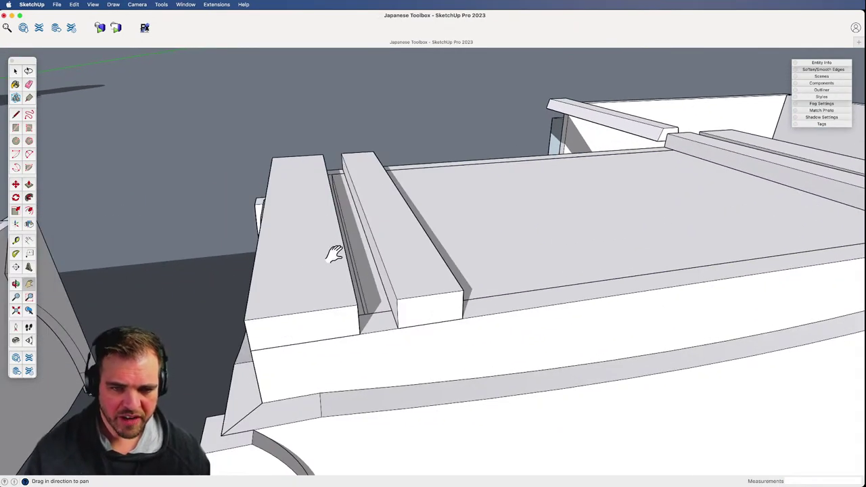
shift+middle_drag(384, 225, 392, 327)
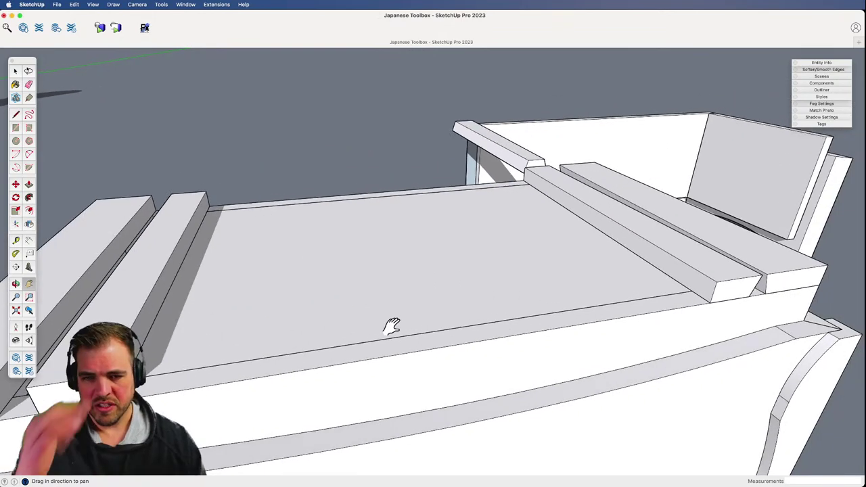
middle_drag(632, 274, 555, 413)
key(x)
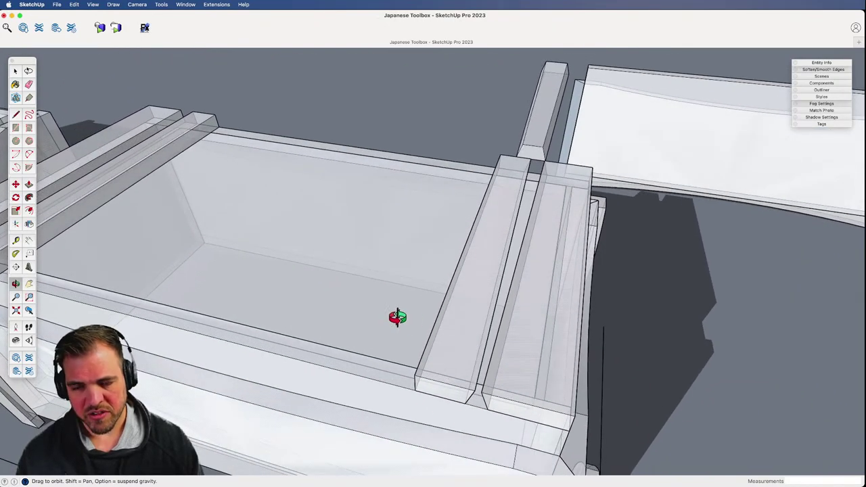
key(z)
drag(405, 318, 399, 406)
- Undo the last lid slide and turn off X-ray display
key(super+z)
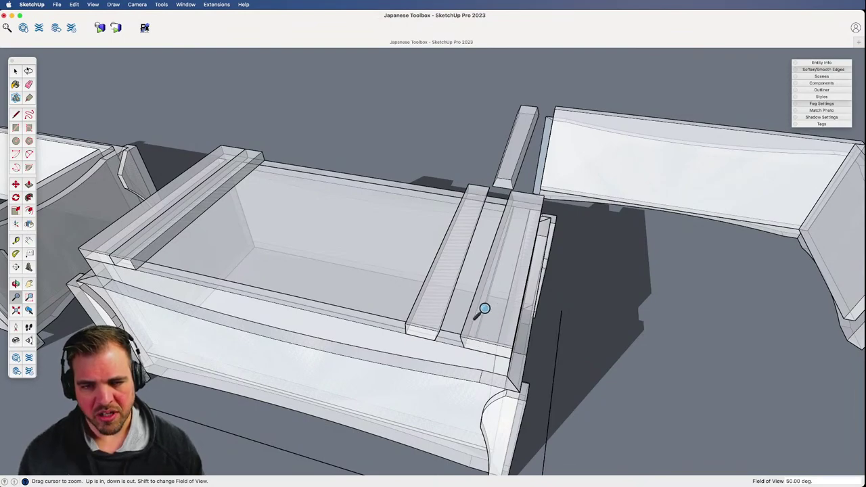
key(o)
drag(375, 278, 342, 314)
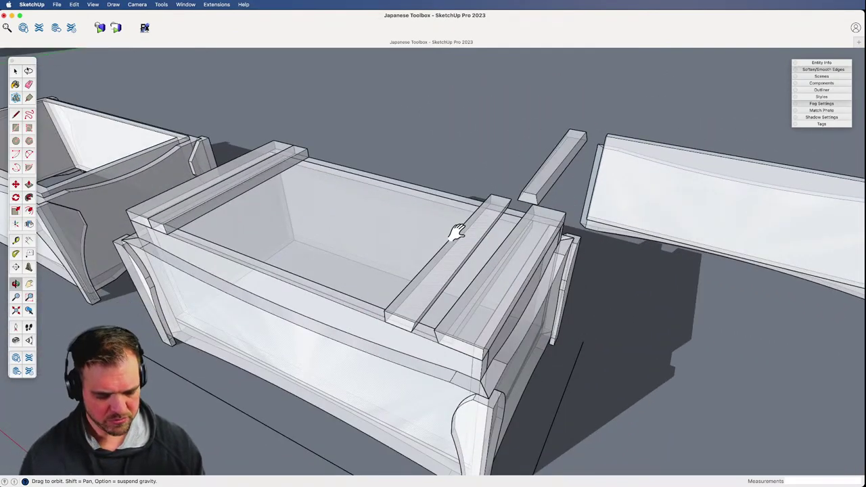
key(shift+x)
- Move the wedge back into the tapered gap between the lid batten and the fixed batten
key(space)
click(542, 193)
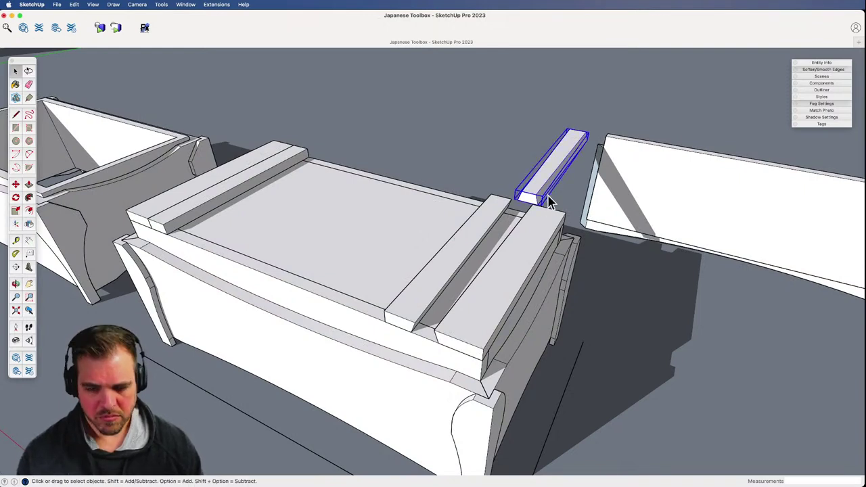
key(m)
click(534, 195)
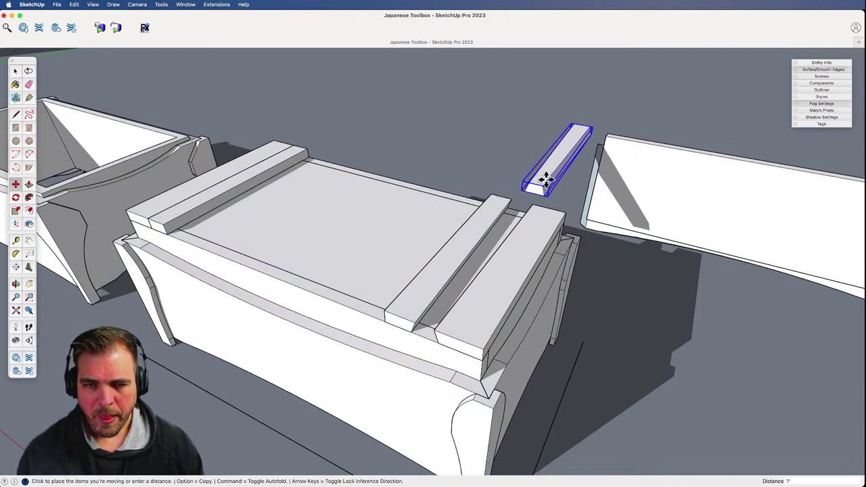
click(436, 331)
key(space)
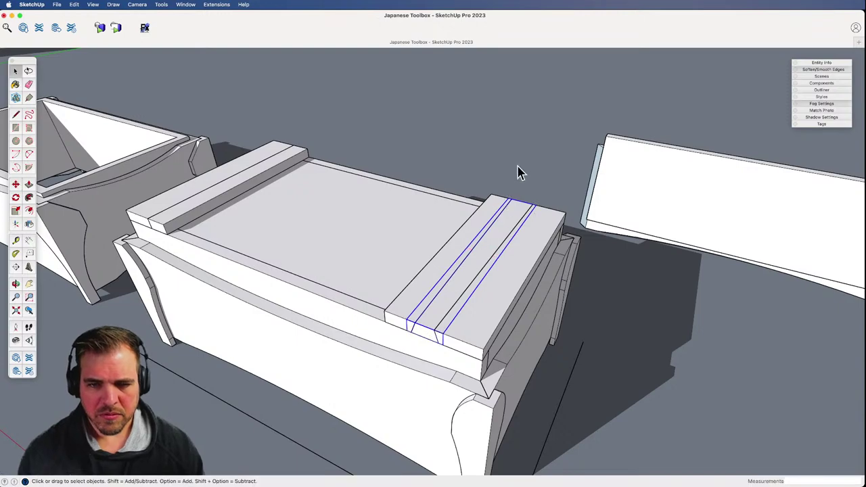
click(518, 172)
- Open the long inner side board of the separate corner assembly for editing and select its top face
scroll(397, 363, down, 2)
middle_drag(397, 363, 485, 376)
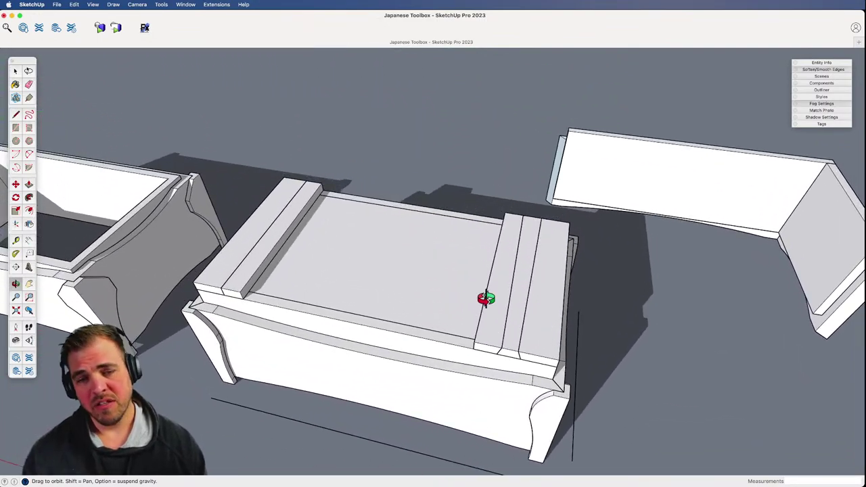
key(h)
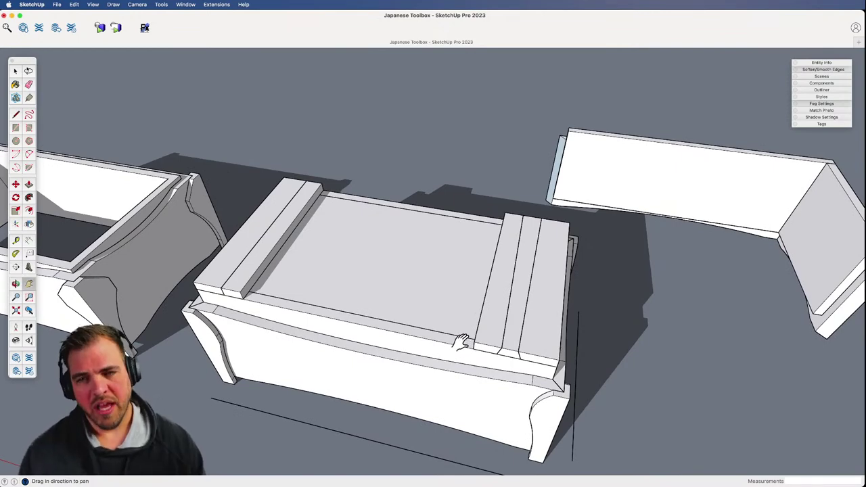
middle_drag(525, 340, 478, 309)
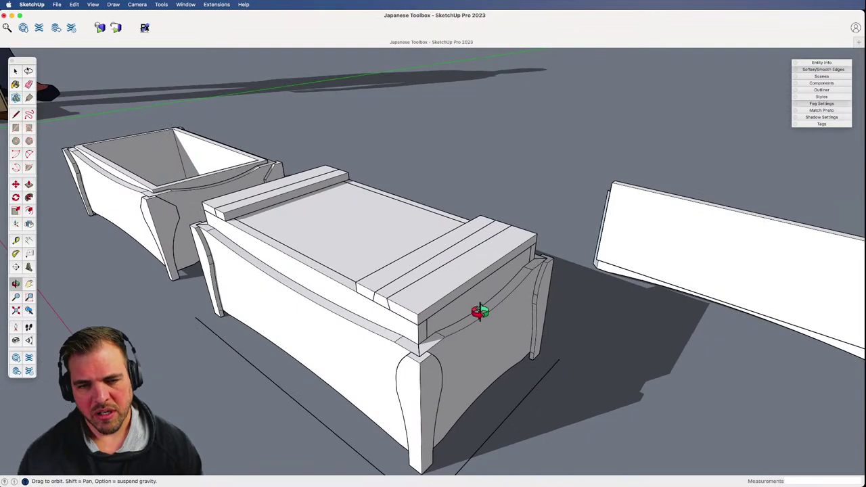
drag(580, 296, 387, 261)
middle_drag(676, 272, 367, 373)
key(z)
drag(448, 379, 447, 234)
key(h)
drag(453, 400, 417, 126)
key(space)
double_click(446, 214)
click(453, 207)
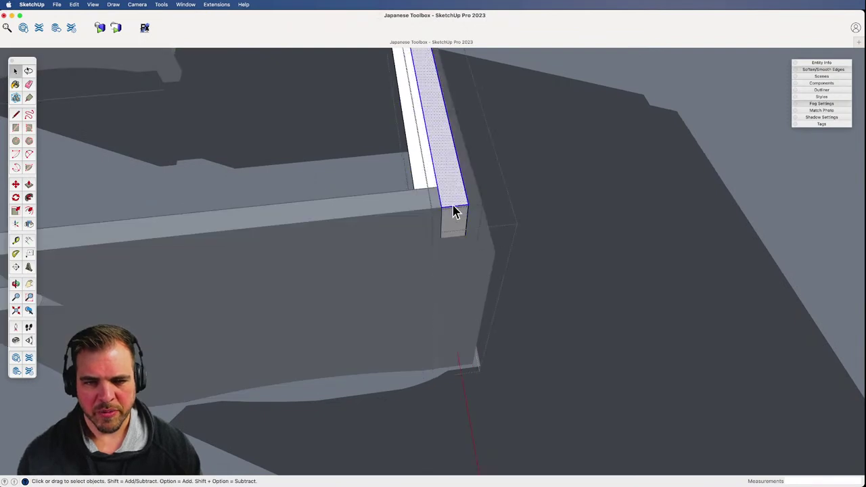
- Draw a diagonal mitre line about 23/32" long across the board's top face at the near corner and select it
key(z)
drag(457, 227, 425, 334)
key(h)
drag(341, 135, 389, 203)
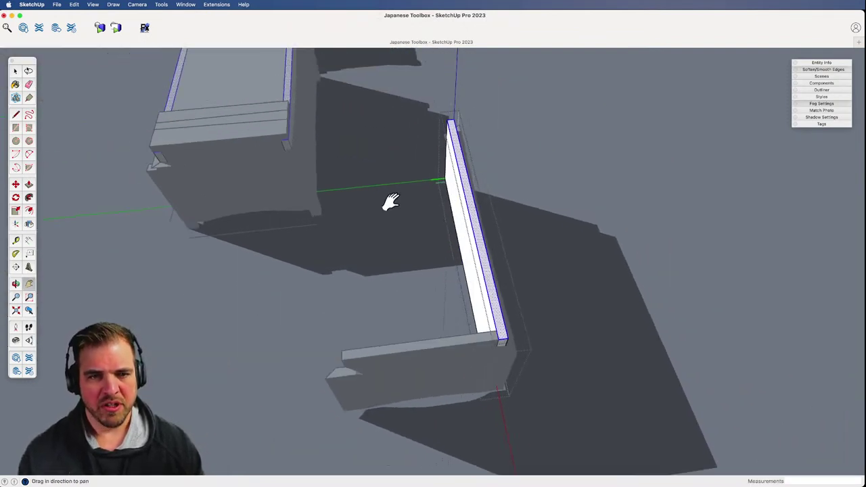
drag(520, 354, 455, 313)
key(z)
scroll(420, 208, up, 3)
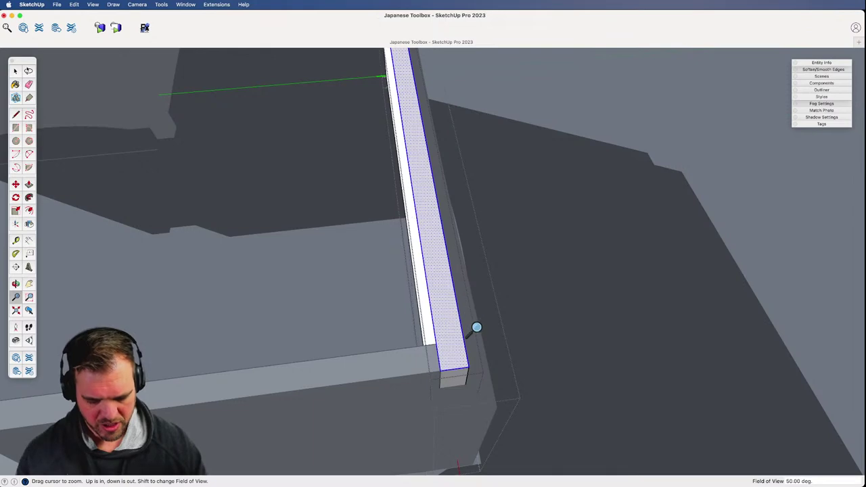
key(l)
click(437, 344)
click(468, 366)
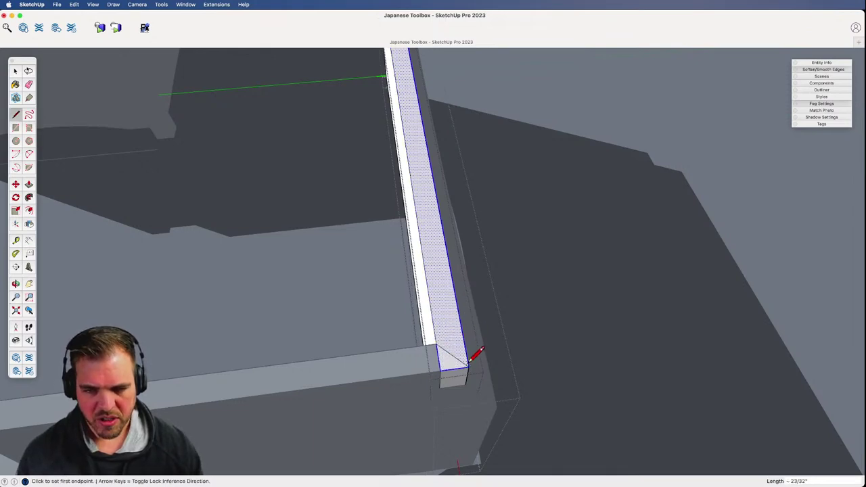
key(space)
click(447, 364)
- Try to copy the mitre line to the board's far end with the Flip tool
key(z)
middle_drag(431, 269, 213, 417)
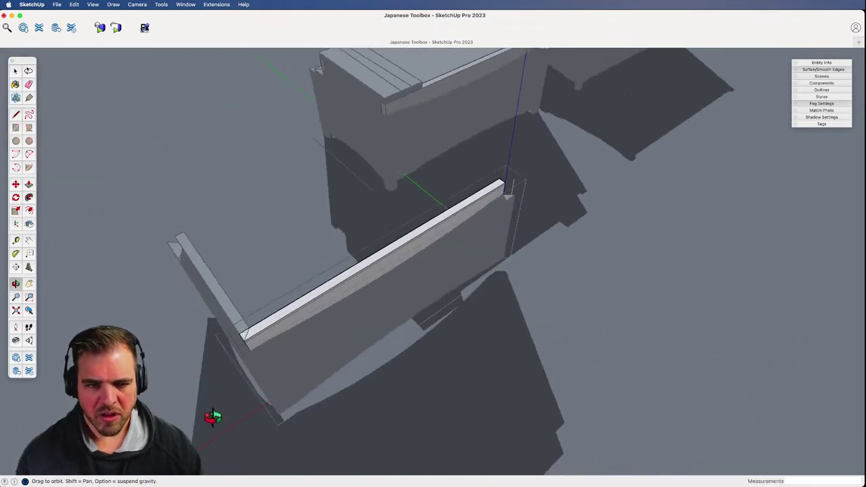
key(shift+f)
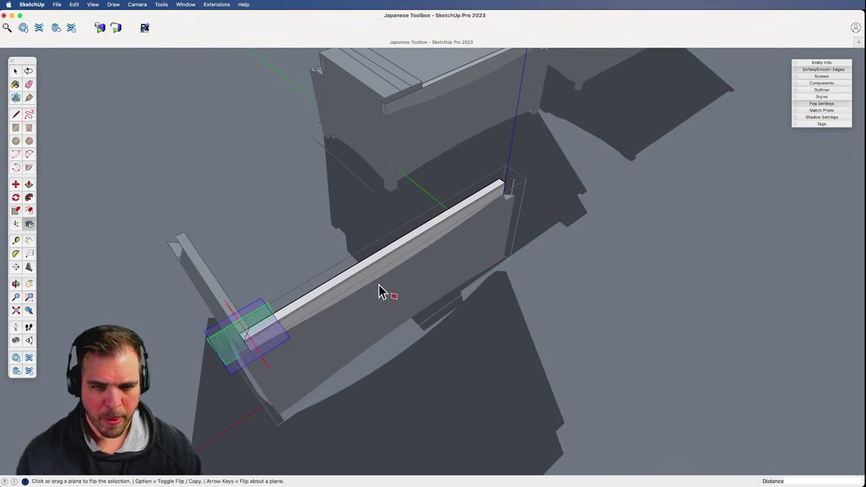
middle_drag(377, 293, 433, 232)
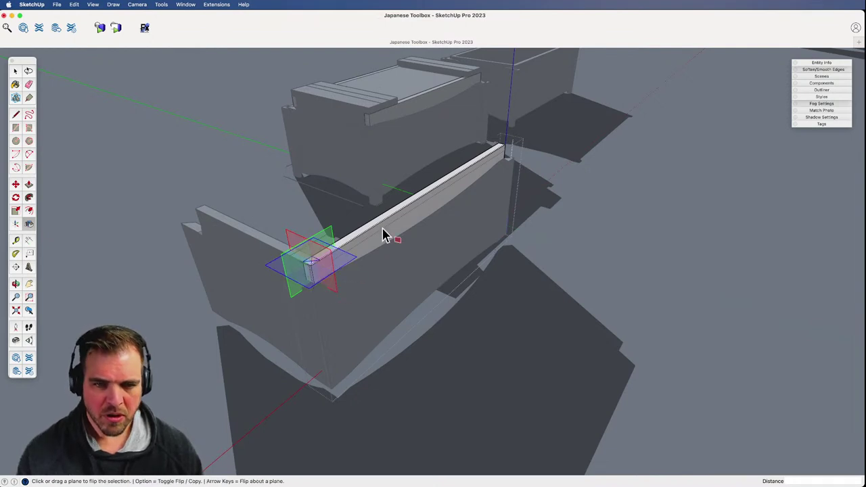
drag(332, 290, 434, 197)
key(alt)
key(z)
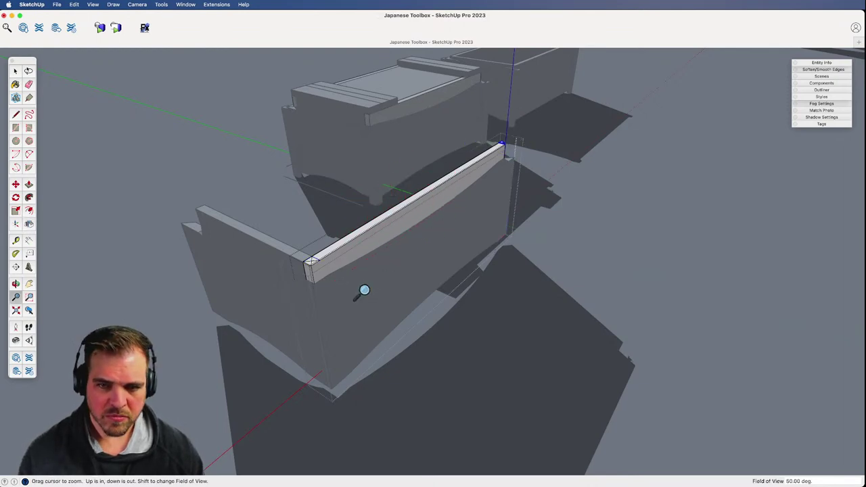
shift+middle_drag(356, 284, 419, 331)
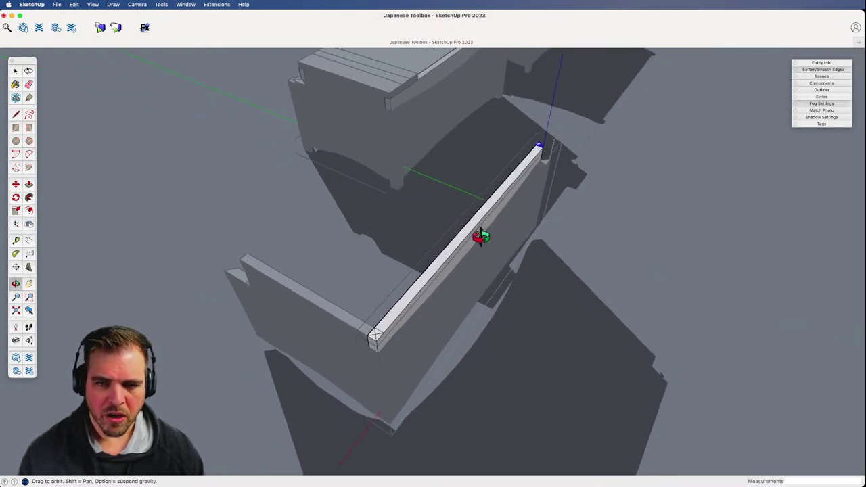
shift+middle_drag(426, 302, 444, 242)
drag(402, 288, 409, 240)
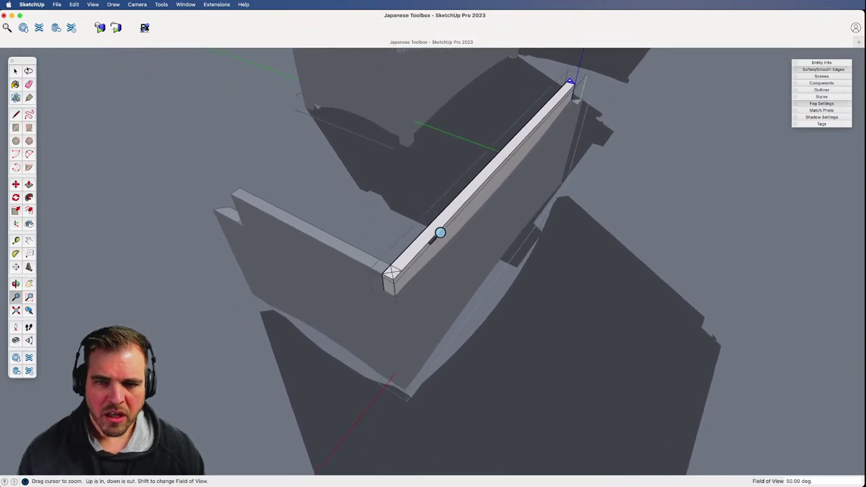
- Flip a mirrored copy of the diagonal mitre line to the far end of the long inner board
middle_drag(503, 220, 492, 201)
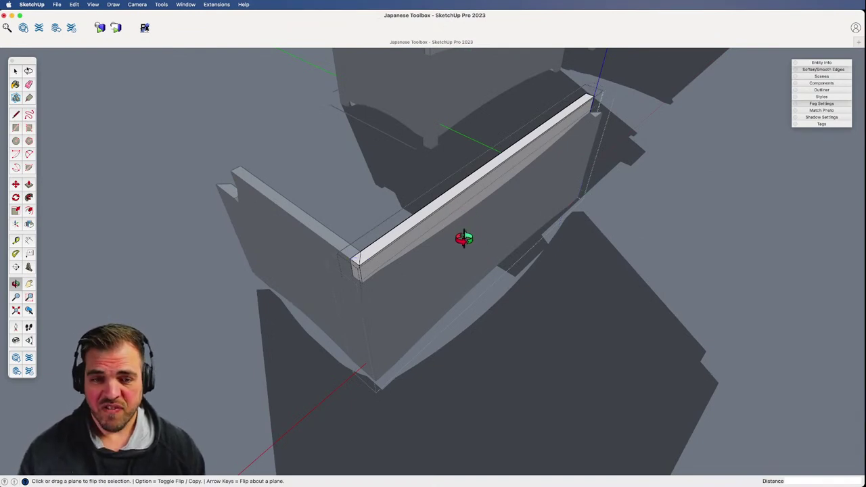
middle_drag(465, 238, 424, 255)
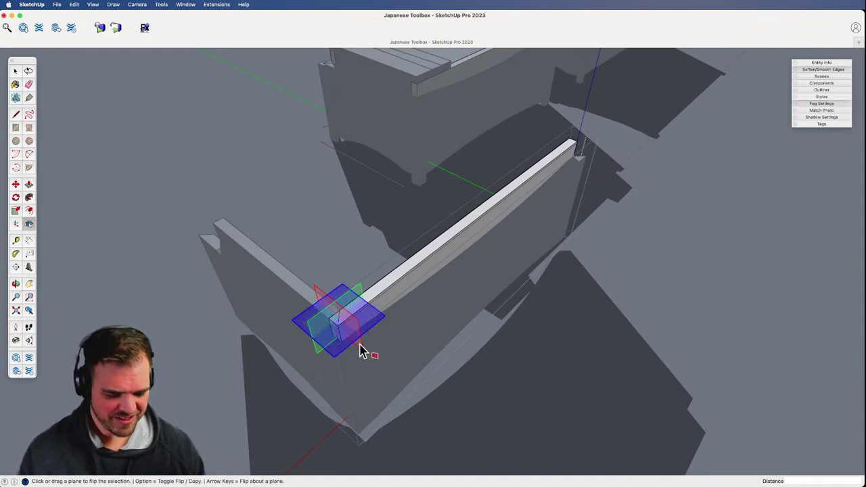
key(alt)
drag(360, 351, 484, 226)
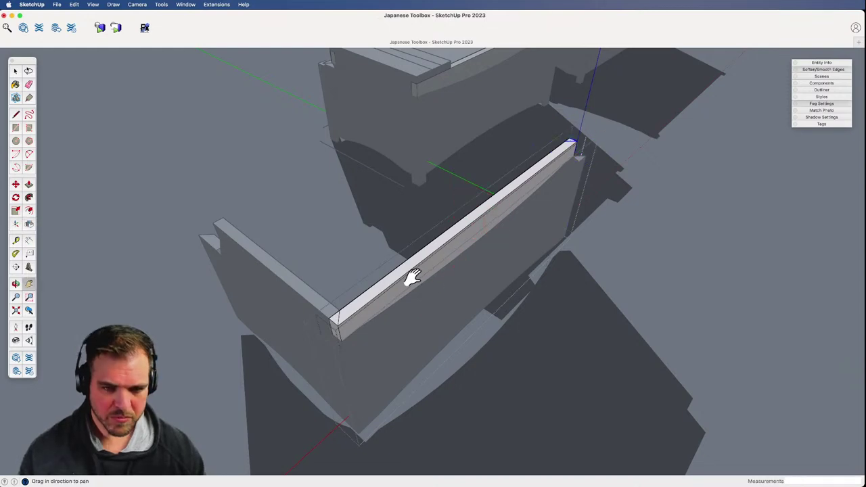
- Push the waste triangles outside the mitre lines down 5 31/32" to cut the mitres on the long inner board
middle_drag(410, 277, 480, 274)
key(p)
click(480, 274)
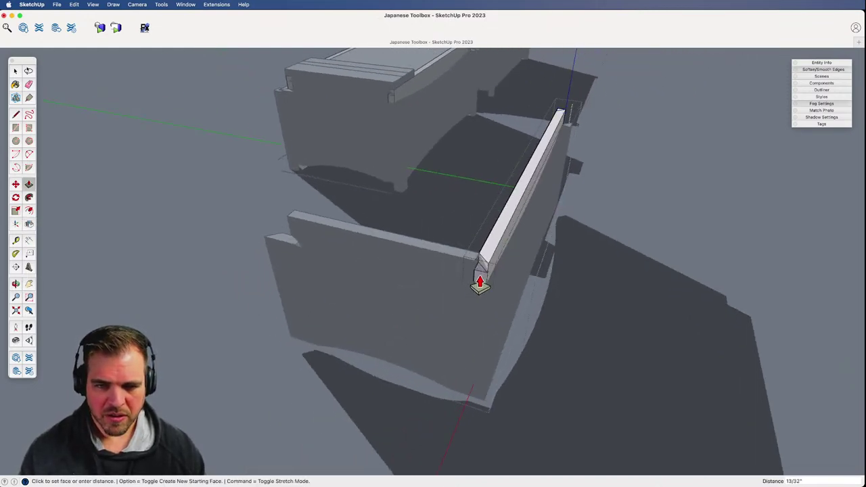
click(480, 379)
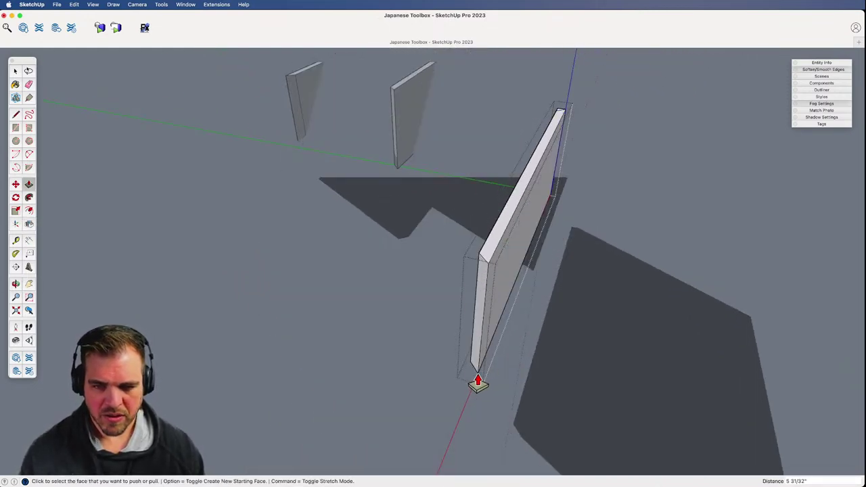
middle_drag(480, 379, 541, 198)
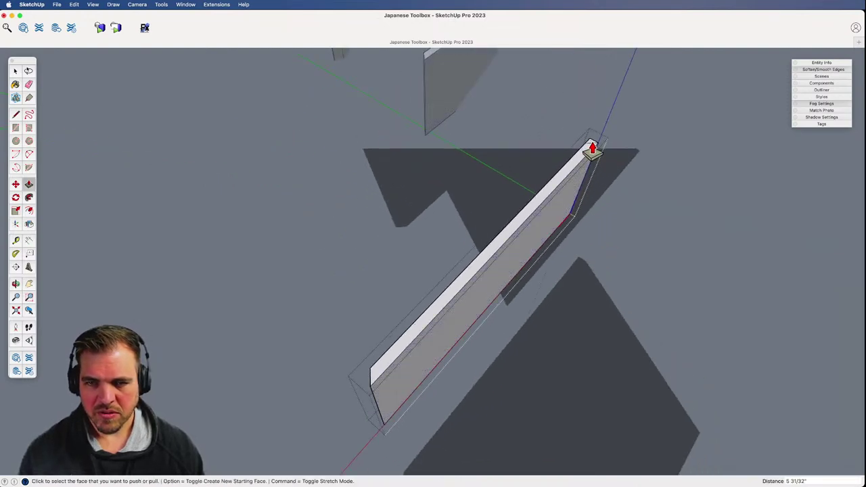
middle_drag(589, 150, 473, 244)
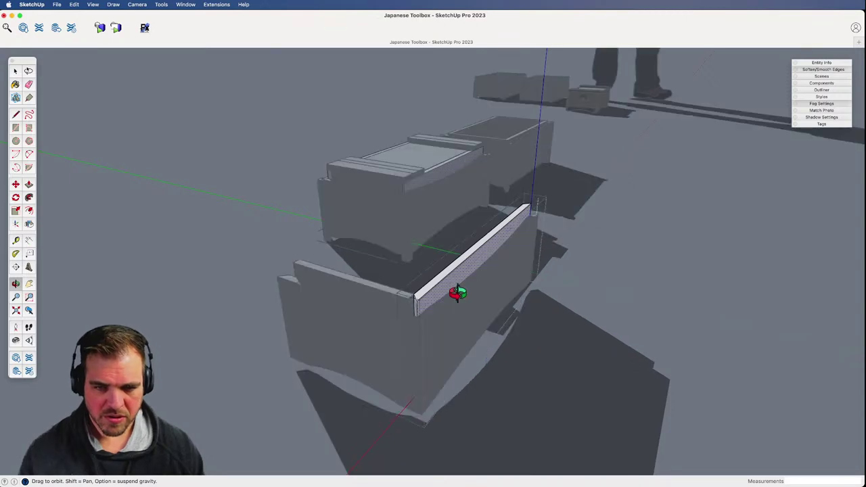
- Examine the short inner end board and its corner with the long side board in the separate assembly
key(space)
triple_click(396, 298)
key(z)
drag(419, 353, 433, 264)
key(h)
drag(446, 261, 485, 220)
key(space)
click(434, 299)
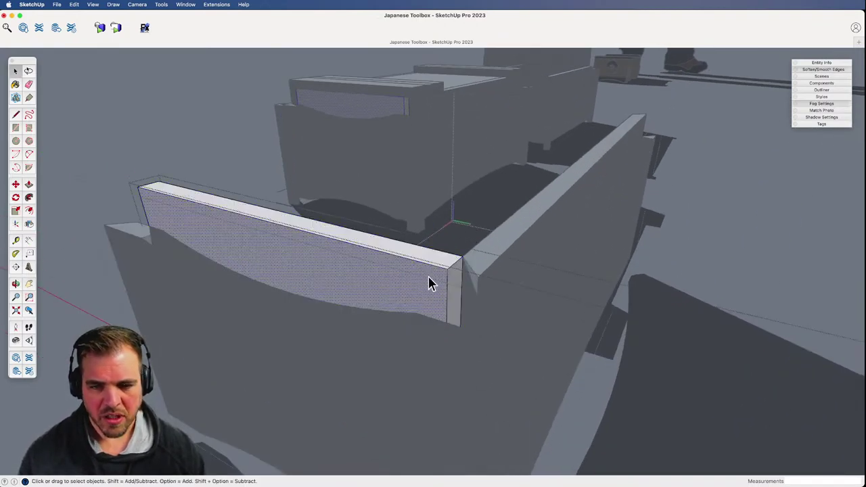
middle_drag(431, 283, 388, 336)
key(z)
drag(402, 329, 393, 401)
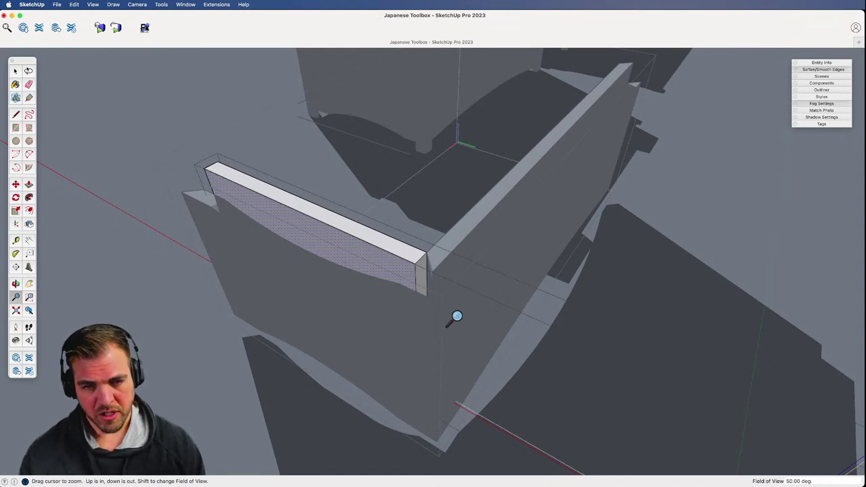
drag(455, 315, 429, 349)
key(space)
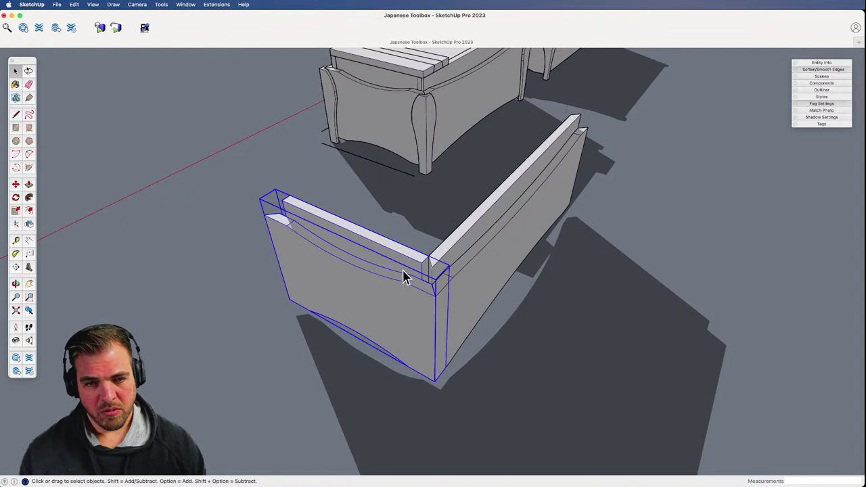
- Open the end panel assembly for editing and select its short inner board
double_click(396, 265)
click(410, 267)
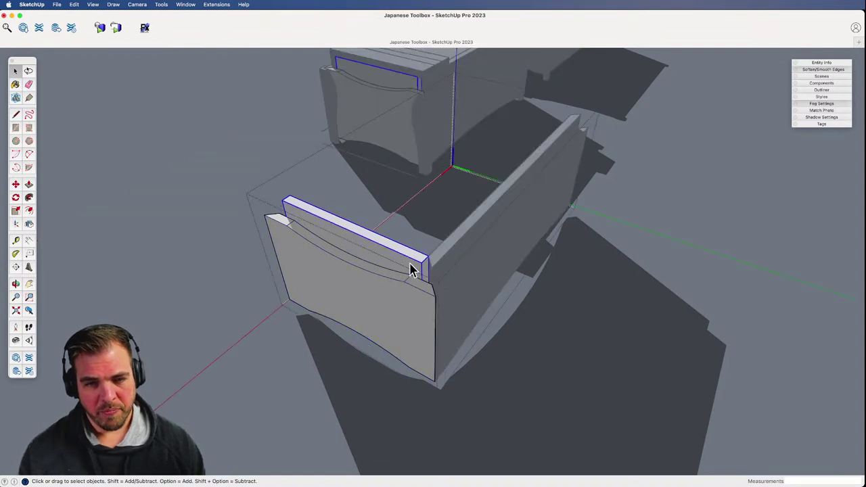
middle_drag(430, 290, 433, 351)
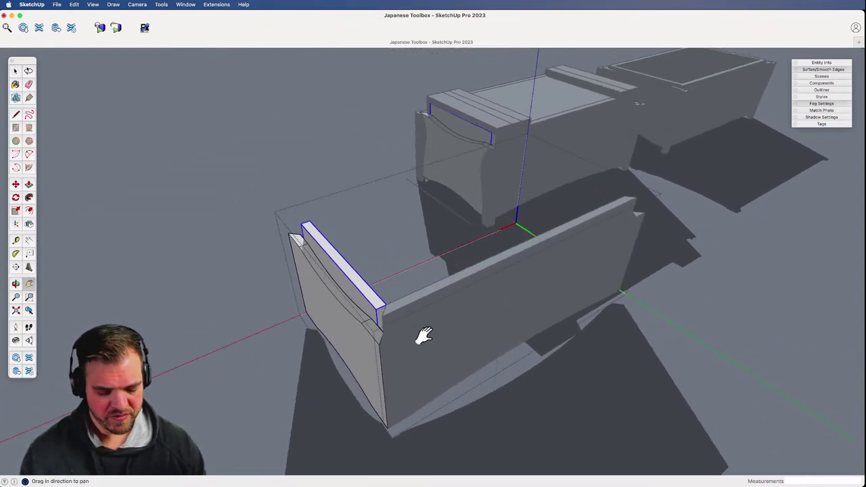
- Try to slide the short inner board about 6 13/16" along the red axis while toggling X-ray and the visibility of the surrounding parts
key(m)
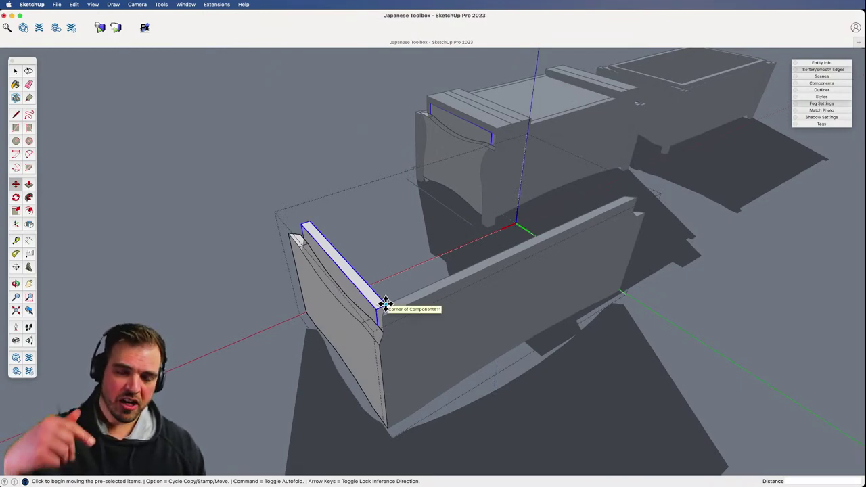
click(383, 303)
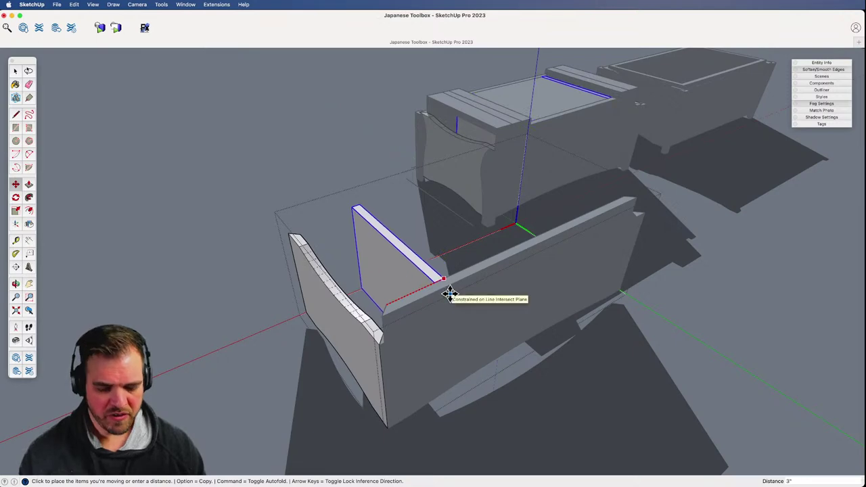
key(x)
key(x)
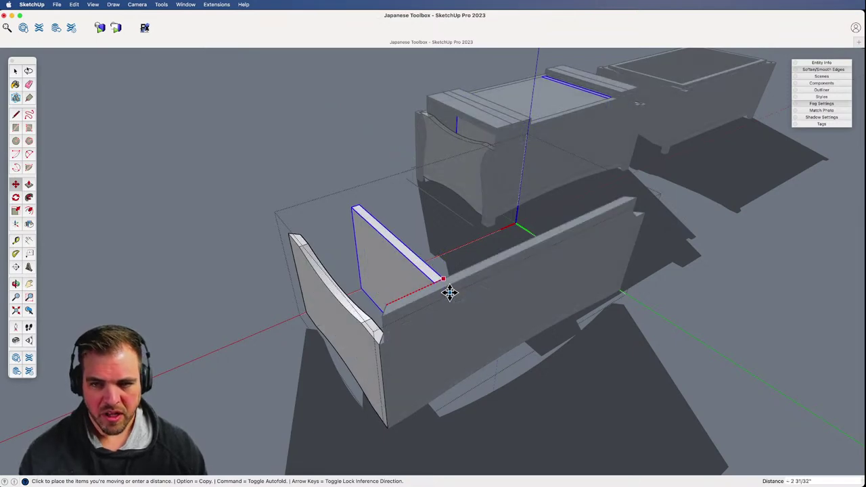
key(x)
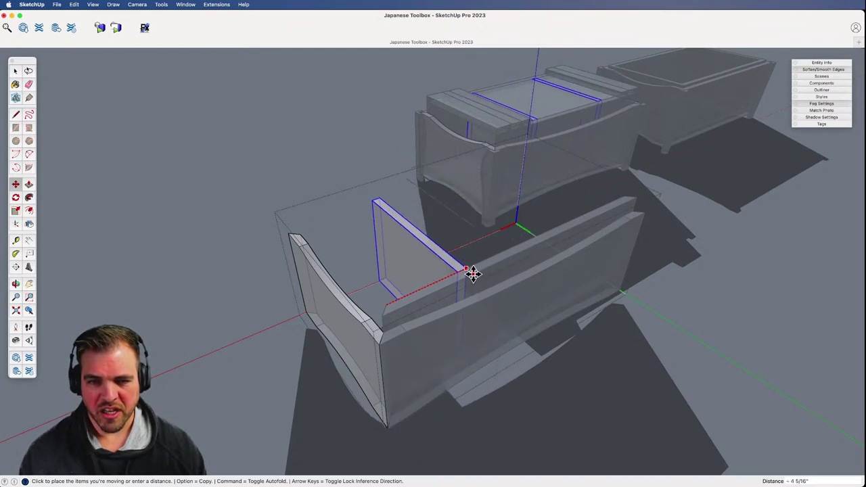
key(x)
key(x)
key(x)
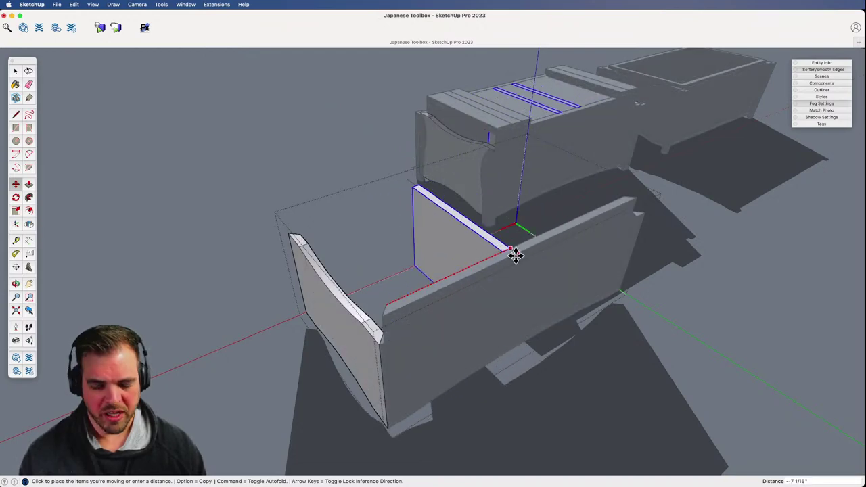
key(x)
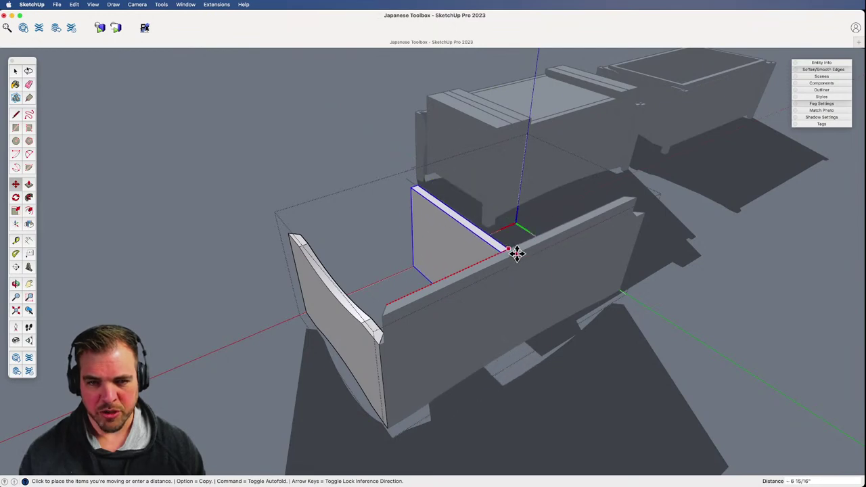
key(x)
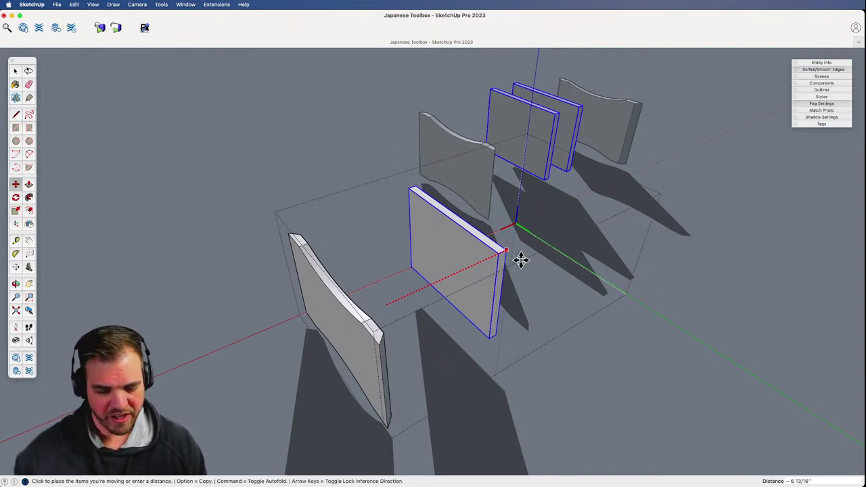
key(Escape)
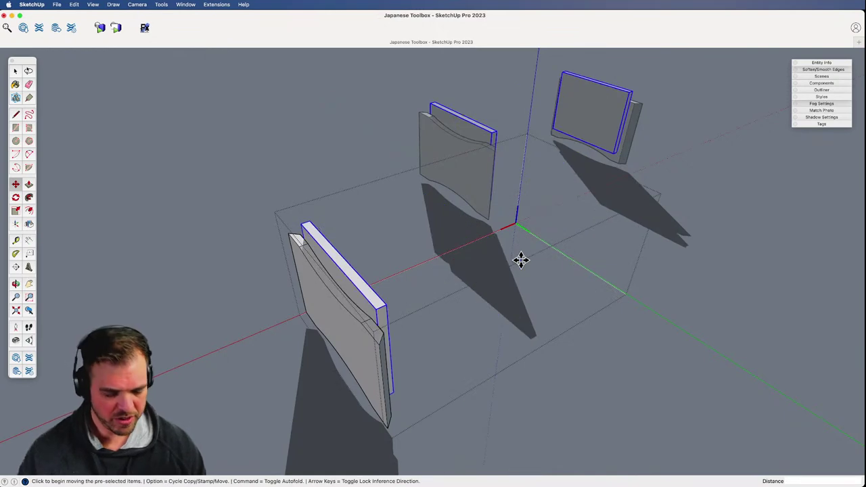
- Show the rest of the model around the open end panel assembly again
middle_drag(519, 257, 477, 293)
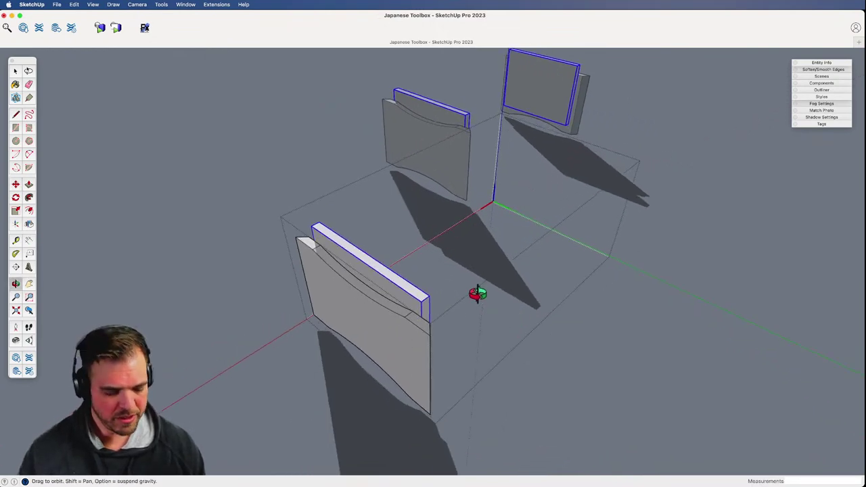
key(shift+j)
key(shift+j)
key(shift+h)
key(space)
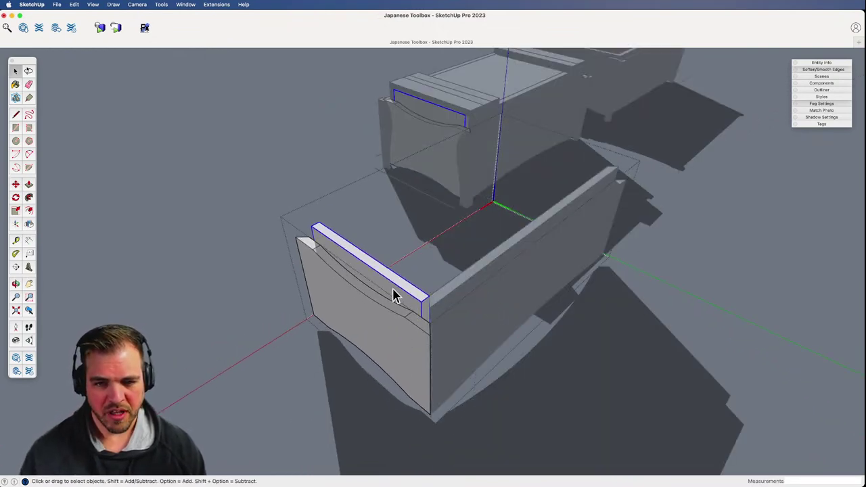
- Scale the outer face of the short inner end board about its centre to about 1.12 along the red axis, mitring both ends, and close the assembly
middle_drag(411, 299, 438, 284)
key(s)
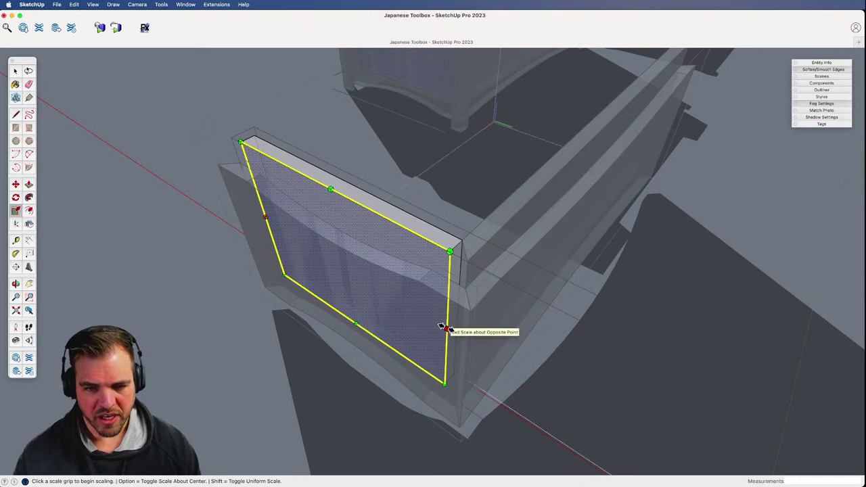
click(444, 327)
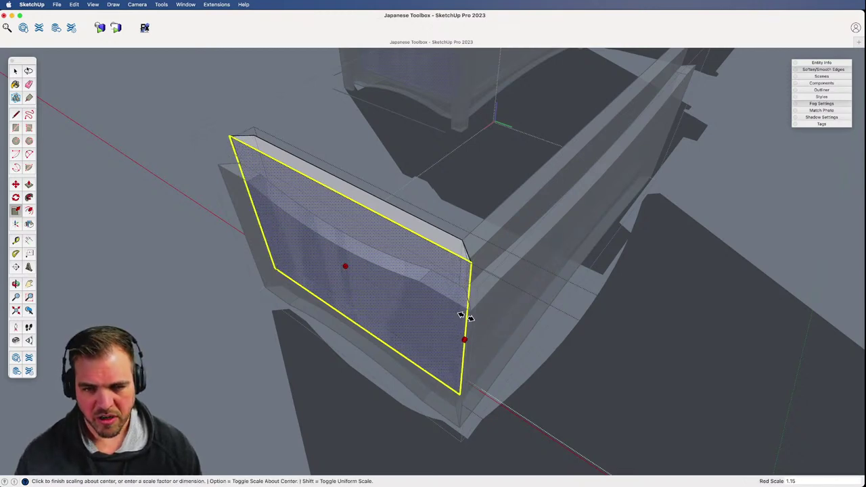
click(464, 287)
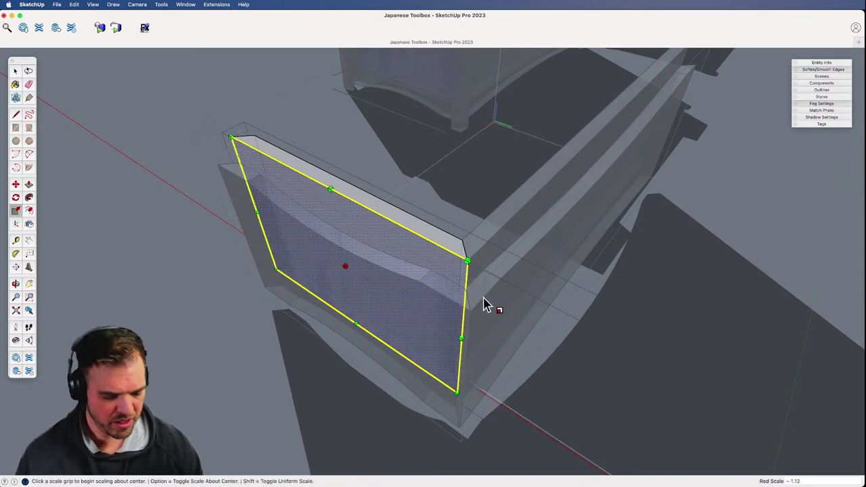
key(z)
drag(461, 278, 438, 356)
key(space)
click(327, 377)
click(309, 378)
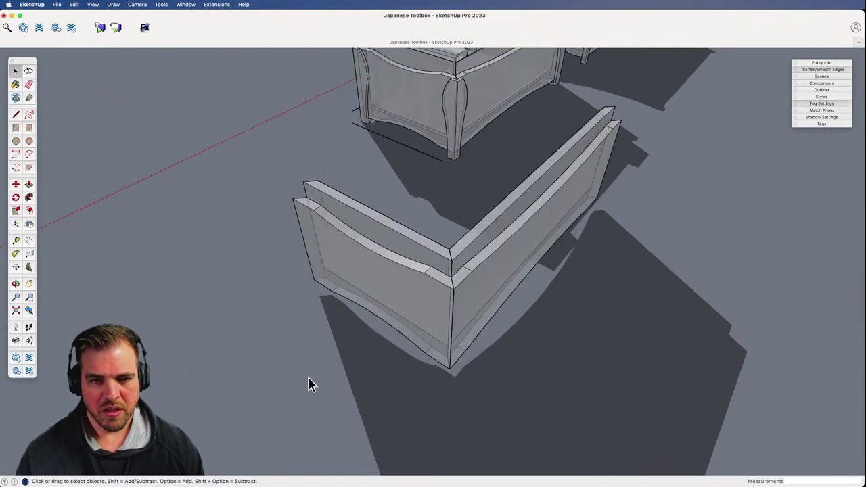
- Turn off the X-ray display and select the lid of the complete toolbox
shift+middle_drag(354, 217, 460, 394)
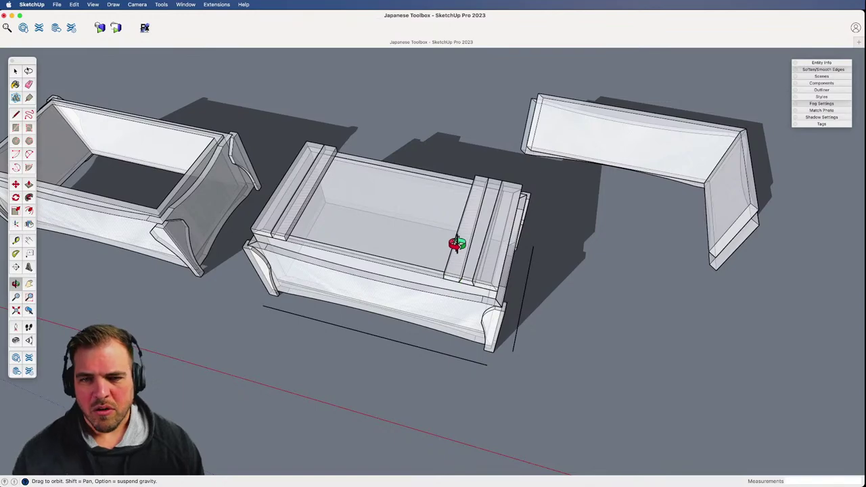
middle_drag(464, 251, 479, 218)
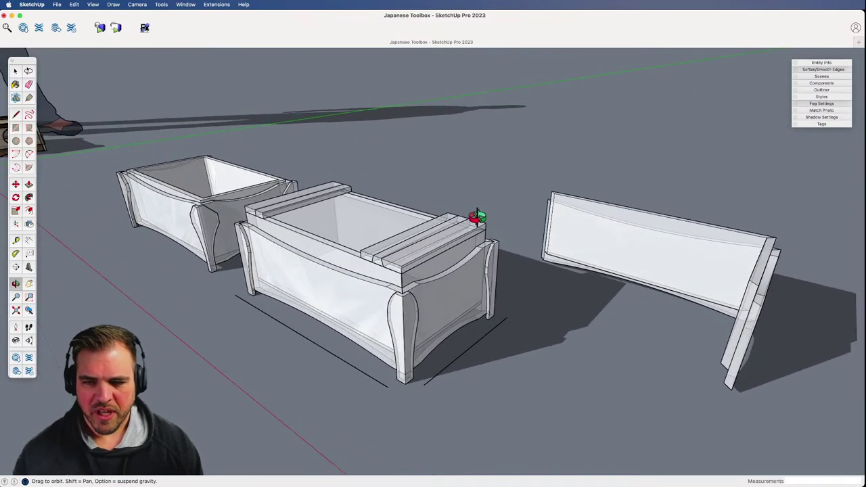
key(x)
key(h)
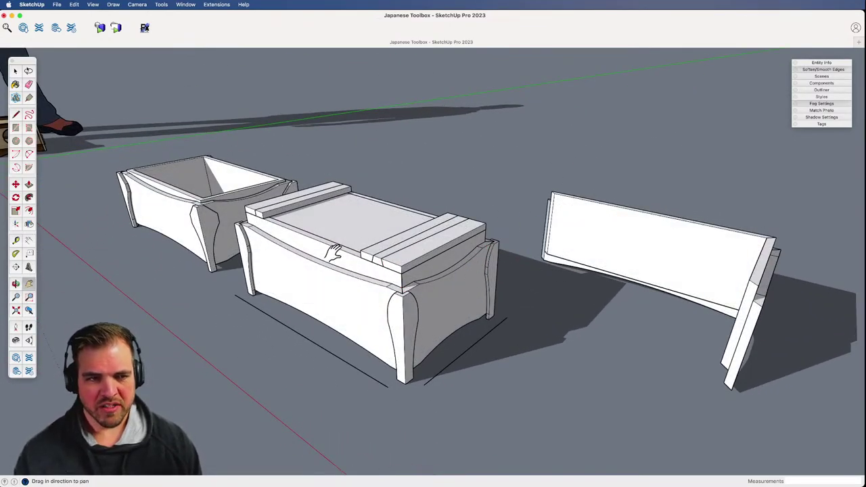
drag(332, 253, 402, 246)
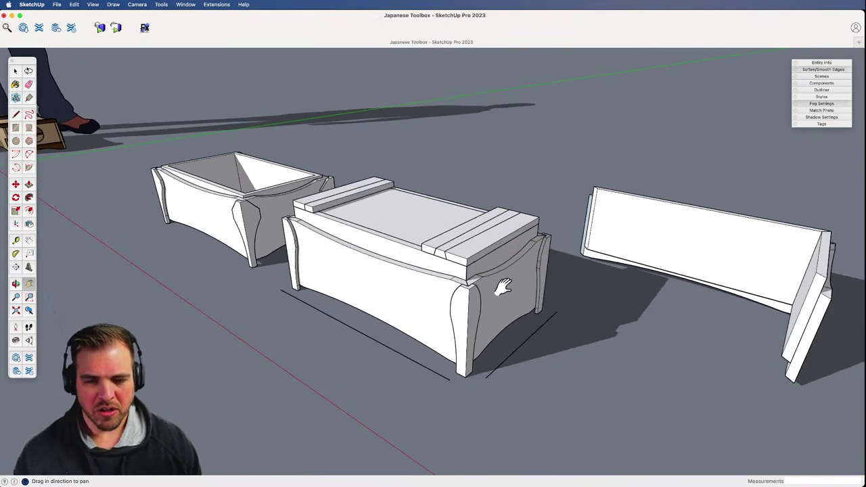
middle_drag(425, 289, 465, 276)
key(space)
click(438, 281)
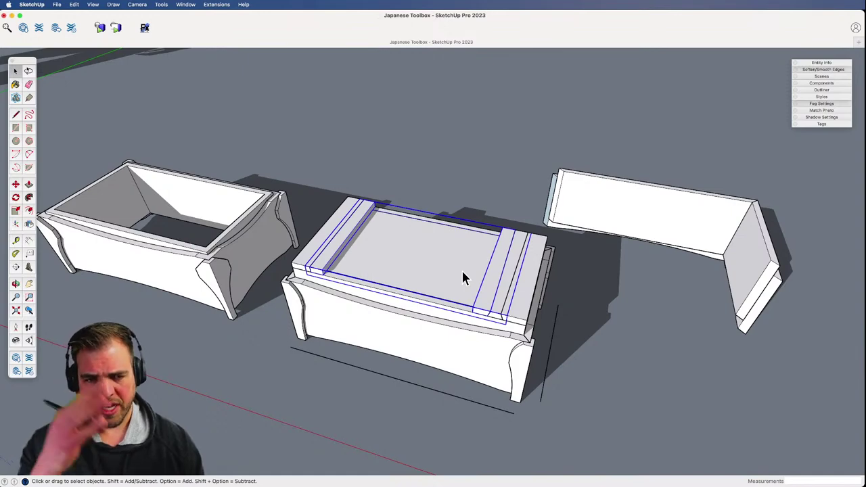
- Open the lid's centre panel, offset its top face outline inward by about 2 15/32", and close the panel and lid
middle_drag(447, 263, 492, 320)
click(464, 363)
scroll(448, 373, up, 5)
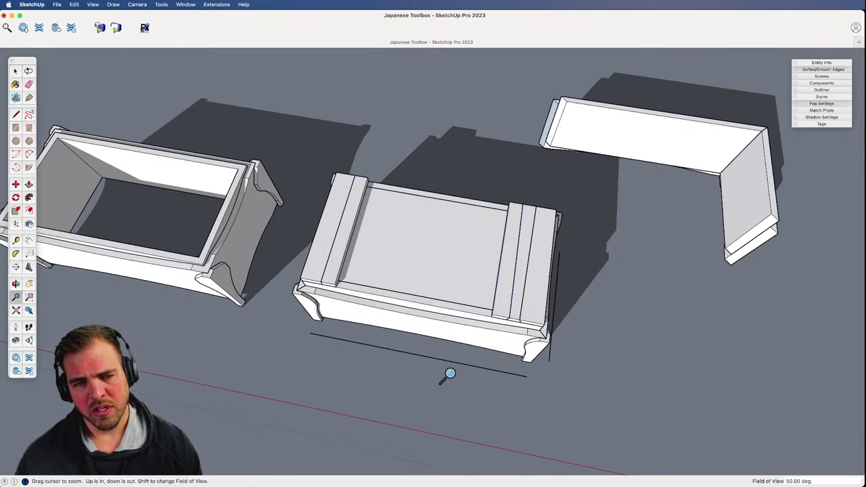
middle_drag(449, 372, 518, 287)
click(523, 284)
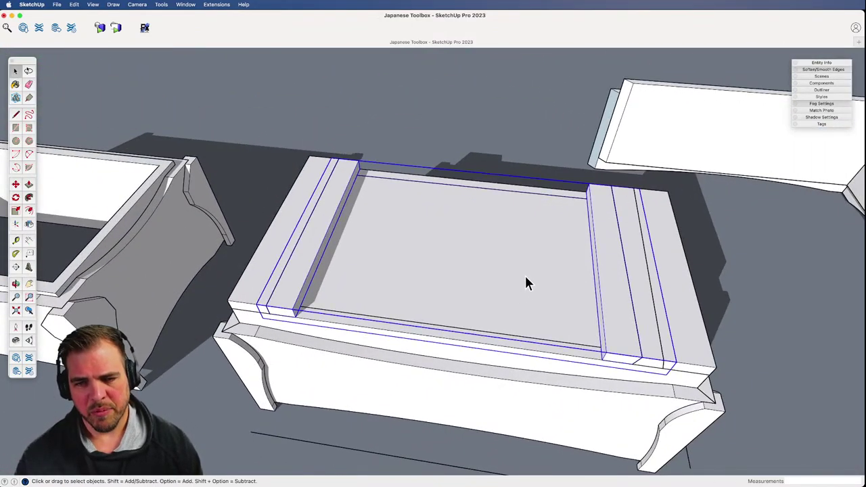
double_click(496, 296)
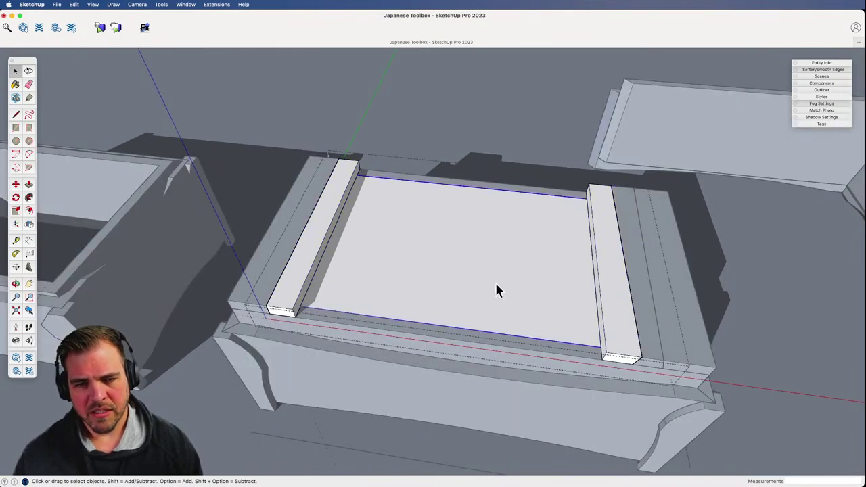
click(496, 280)
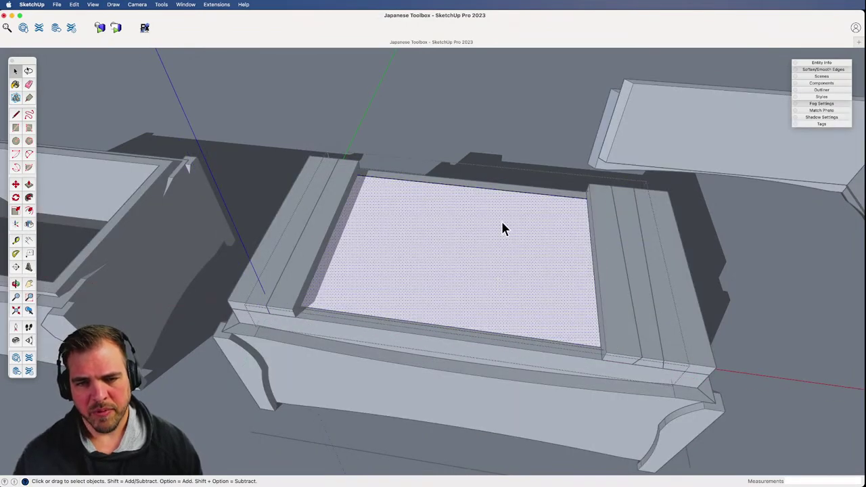
key(f)
click(500, 195)
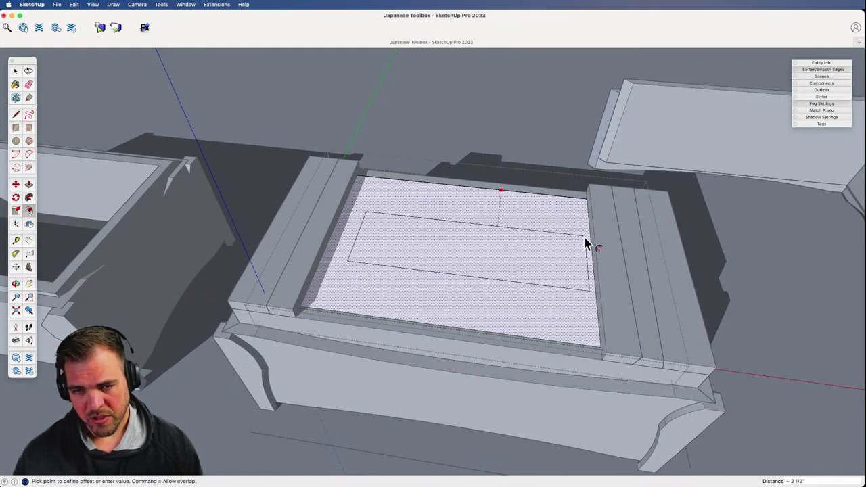
click(584, 258)
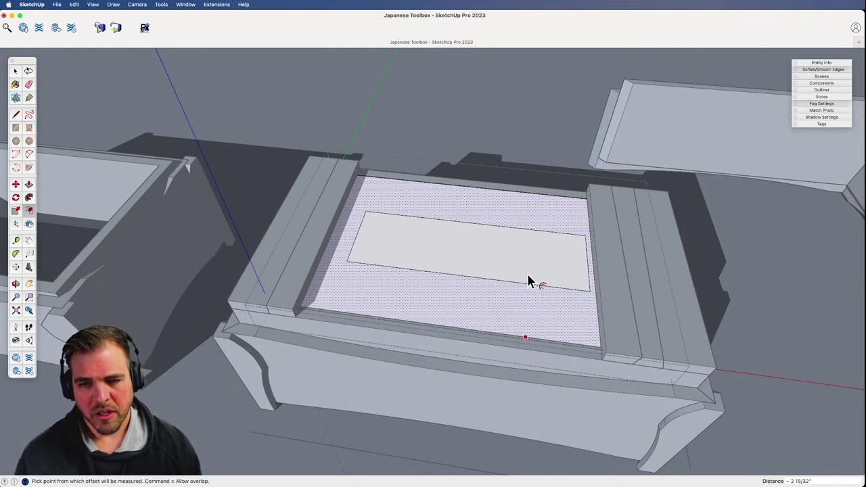
key(space)
click(486, 133)
- Draw a 1" line out from the lid's rear corner and continue it about 11" parallel to the lid's long rear edge
scroll(541, 325, down, 3)
shift+middle_drag(542, 324, 452, 359)
key(space)
click(431, 296)
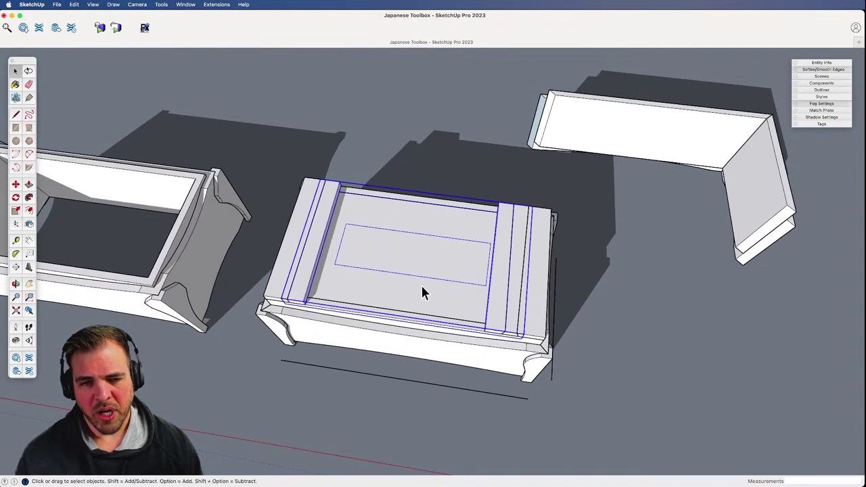
middle_drag(421, 290, 663, 280)
scroll(483, 111, up, 6)
middle_drag(464, 142, 450, 254)
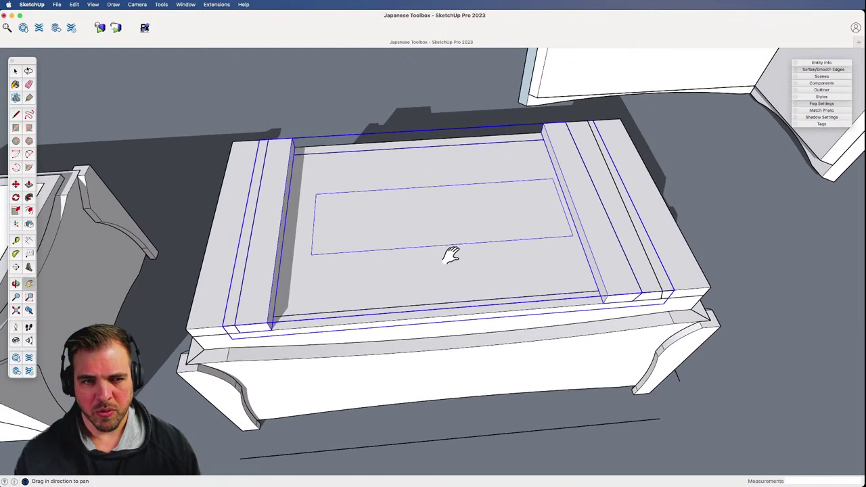
key(l)
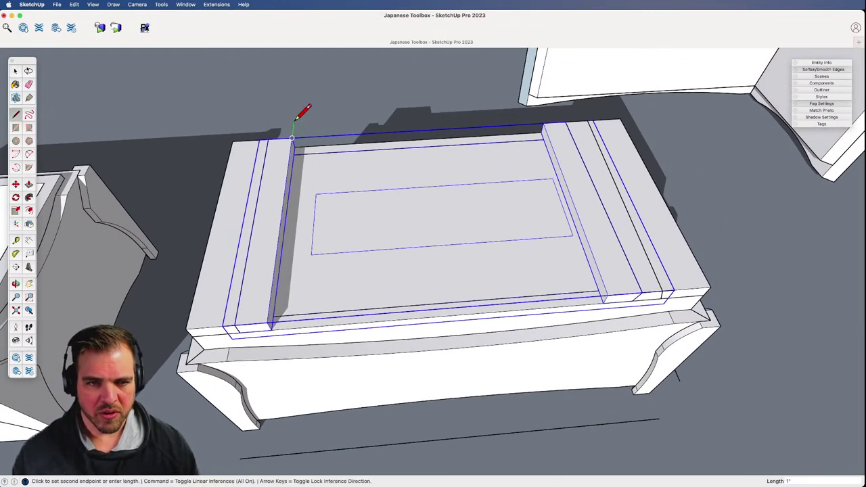
click(294, 116)
click(544, 122)
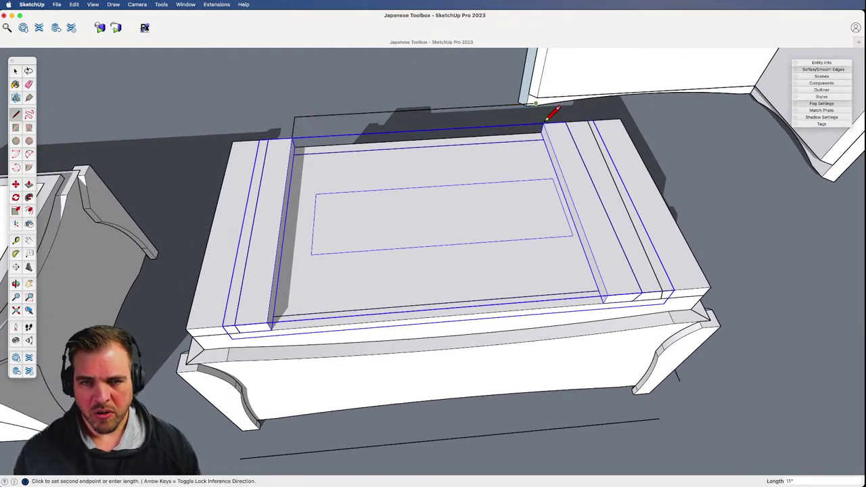
key(space)
- Open the lid's centre panel, move the inset rectangle about 7/16" along its length toward the nearer cross batten, and close the lid
double_click(445, 210)
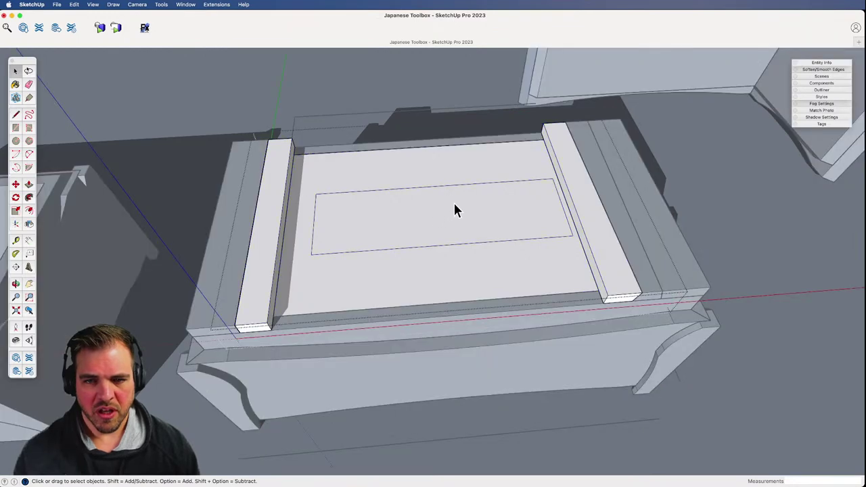
double_click(460, 231)
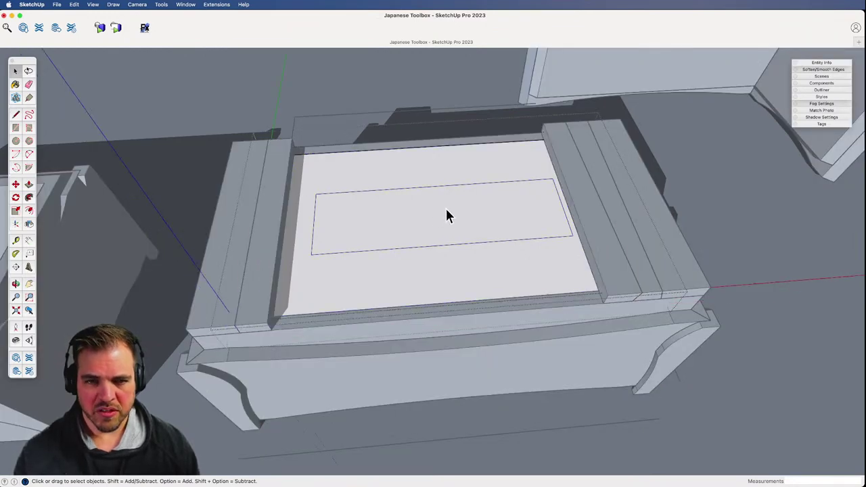
click(455, 216)
key(m)
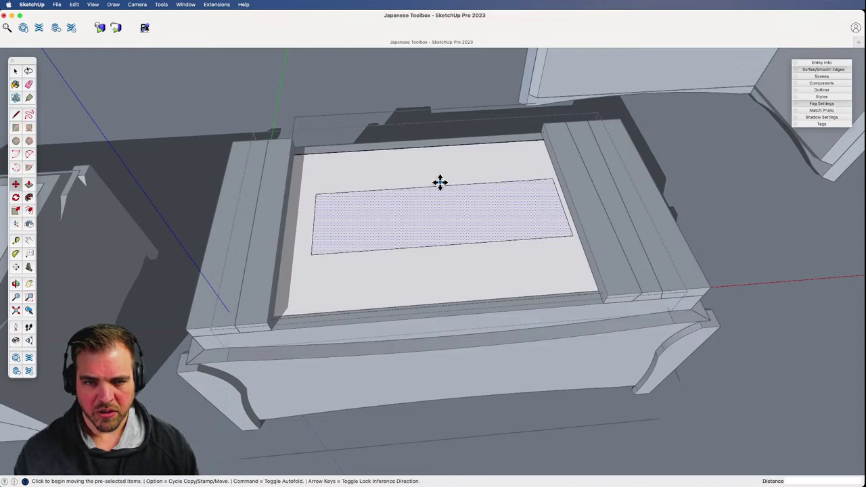
click(433, 186)
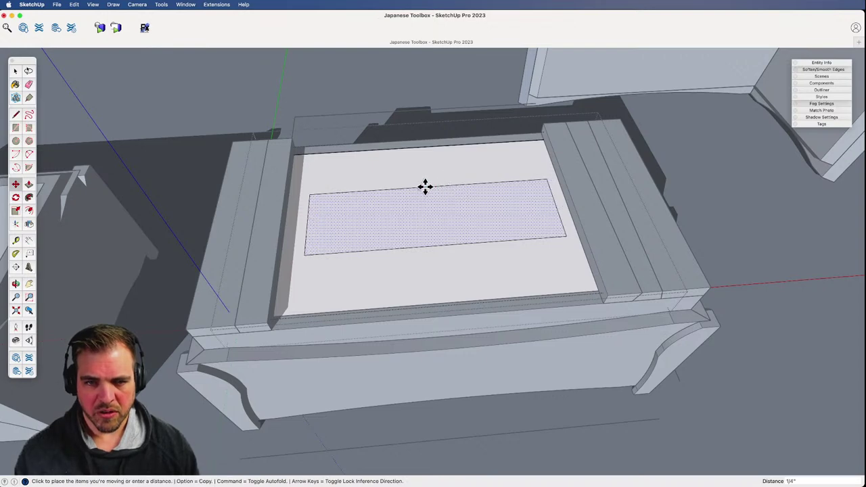
click(419, 109)
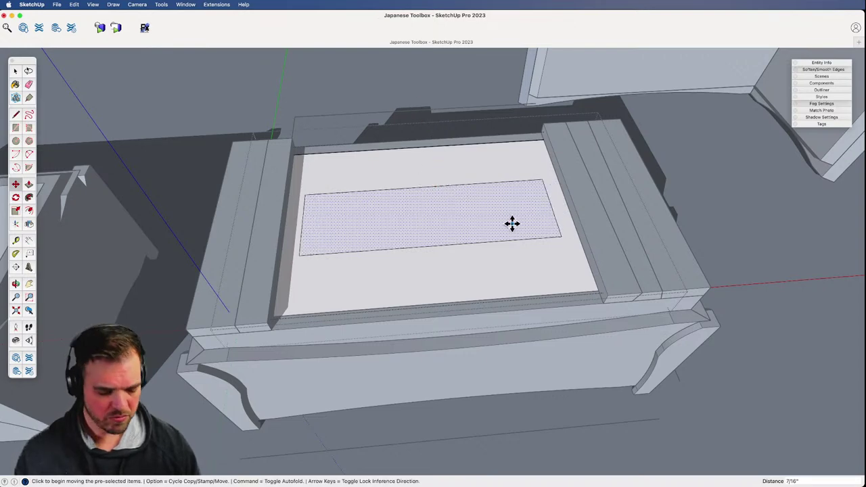
key(space)
click(421, 84)
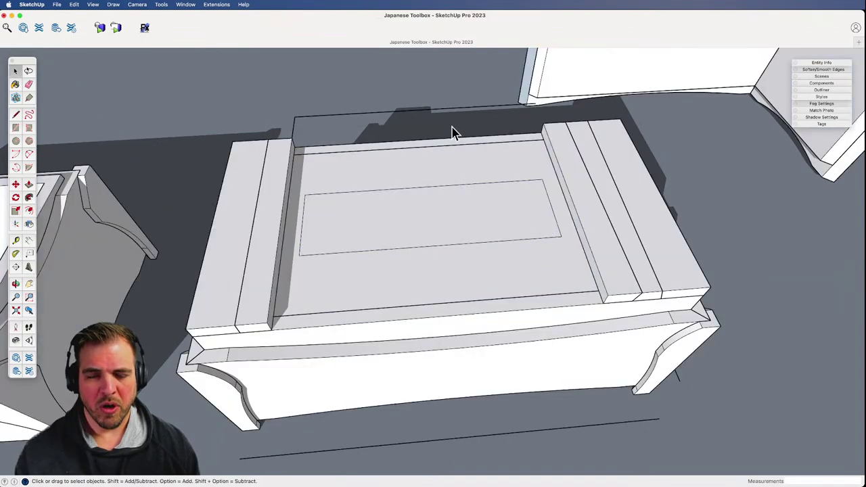
- Try to slide the lid about 9 3/32" off the box past its long front side
scroll(489, 228, down, 1)
scroll(489, 230, down, 5)
middle_drag(466, 342, 321, 306)
key(space)
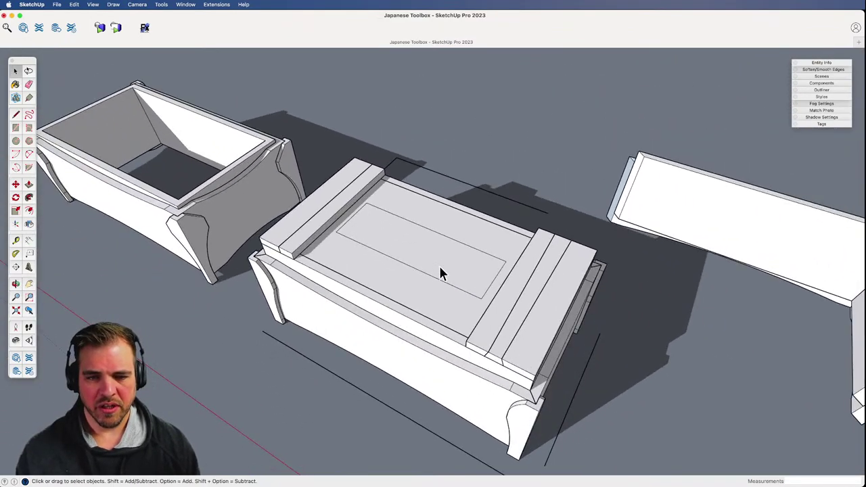
click(428, 274)
key(m)
click(433, 266)
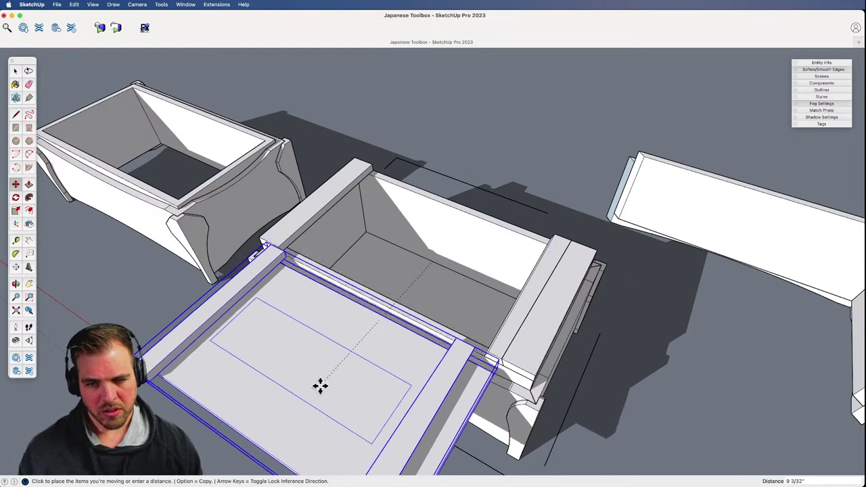
key(space)
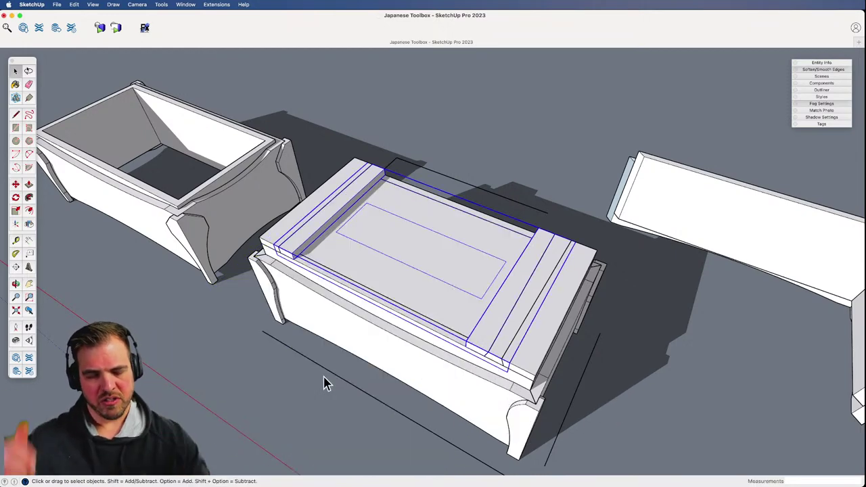
- Scale the lid panel's inset rectangle about its centre to about 2 along the green axis, and close the panel and lid
double_click(433, 253)
click(435, 251)
middle_drag(436, 251, 437, 319)
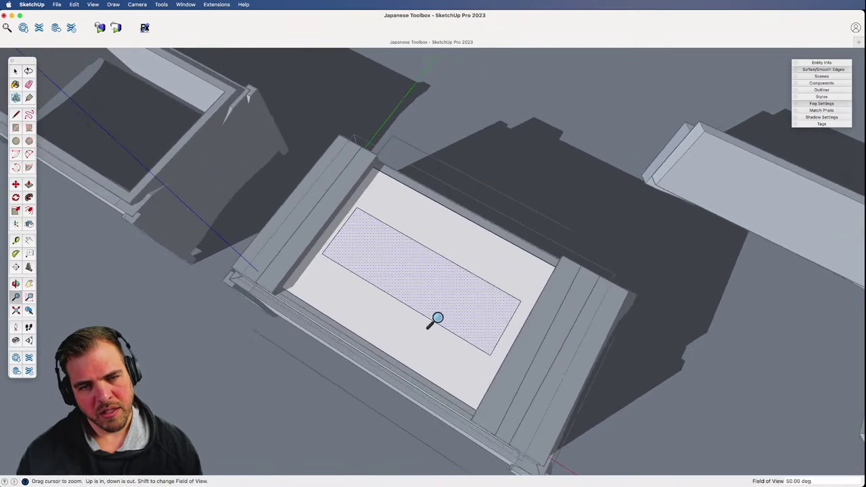
scroll(440, 284, up, 3)
key(s)
click(442, 253)
key(alt)
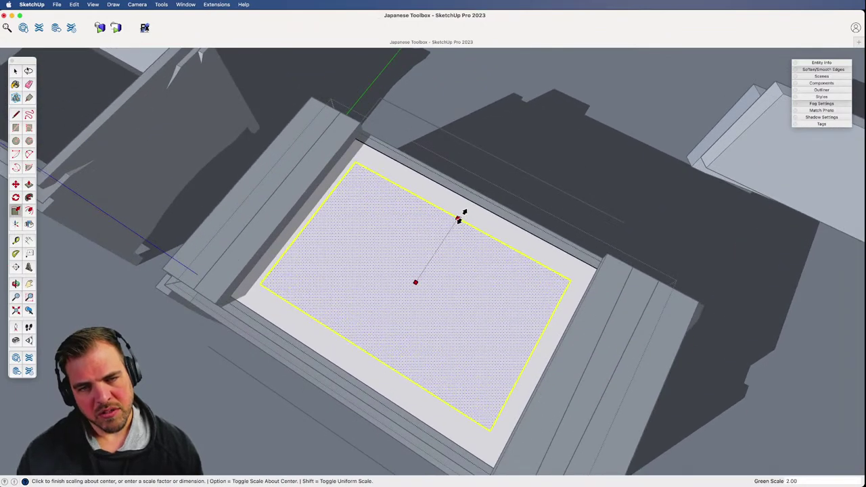
click(458, 226)
key(z)
key(o)
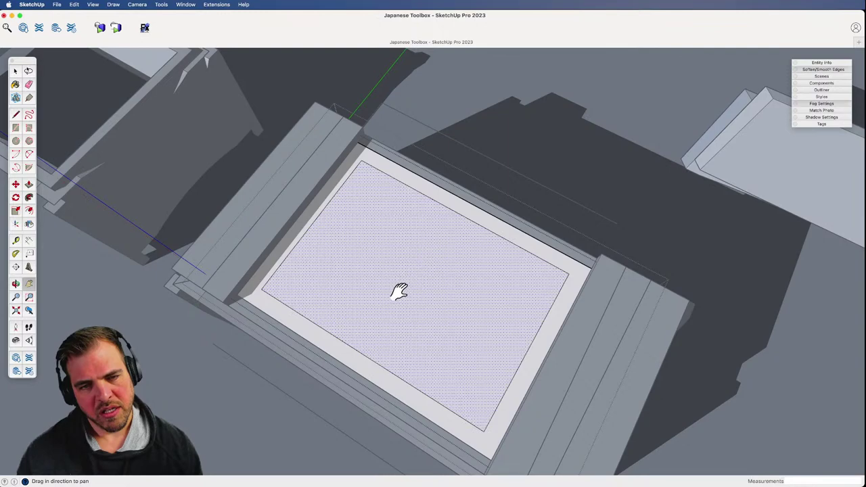
drag(400, 292, 500, 181)
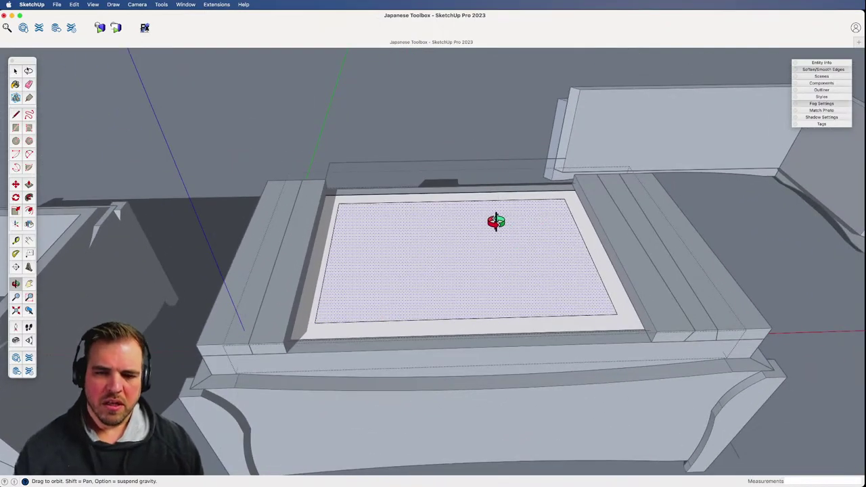
key(space)
key(h)
drag(483, 270, 464, 242)
key(space)
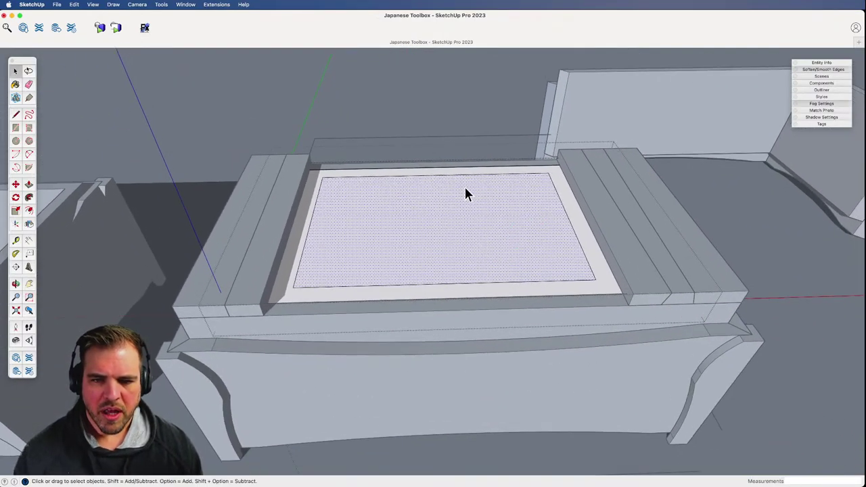
click(464, 105)
- Examine the sliding lid's inset panel and cross battens from above and from the front of the toolbox
key(o)
drag(465, 164, 391, 261)
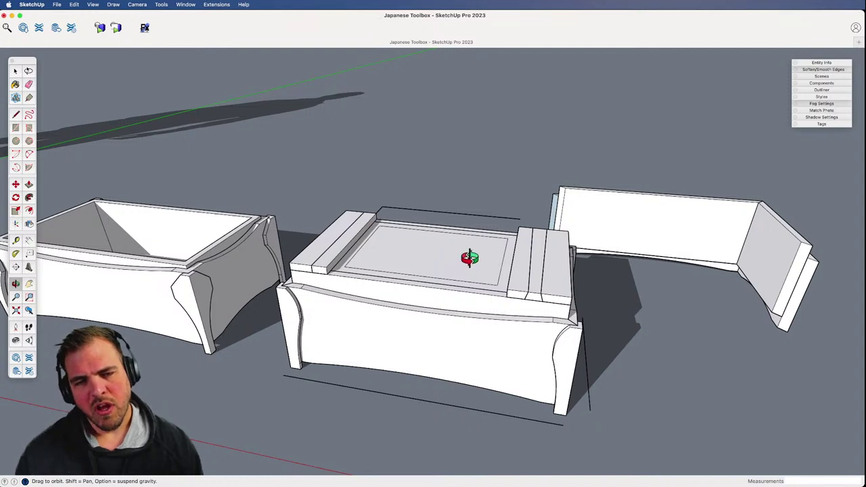
drag(431, 258, 381, 259)
key(e)
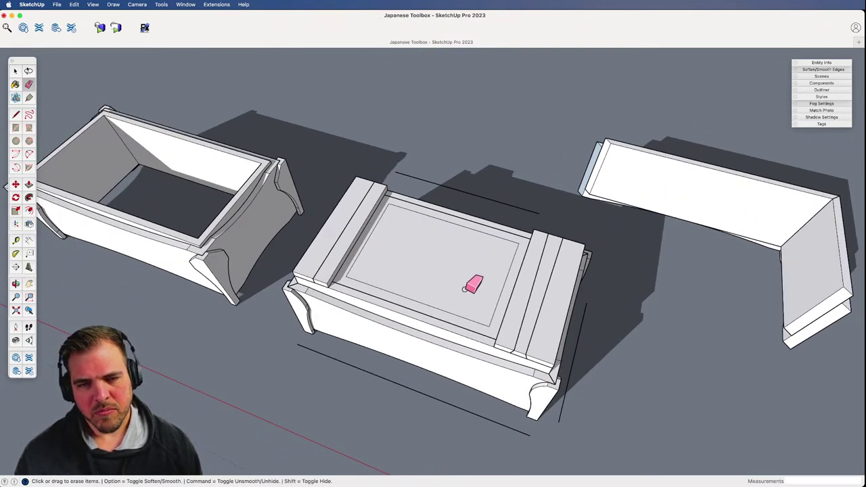
key(space)
click(464, 301)
mouse_move(464, 302)
middle_down()
mouse_move(427, 301)
mouse_move(474, 304)
middle_up()
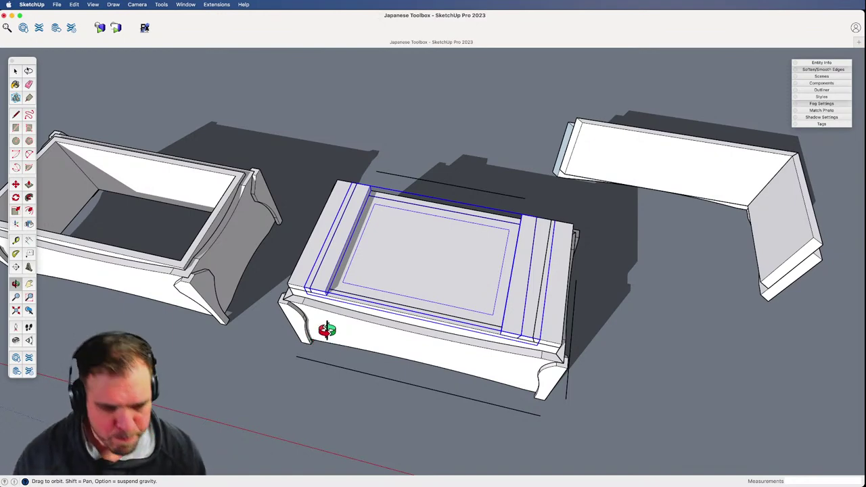
drag(441, 304, 397, 174)
key(space)
click(437, 155)
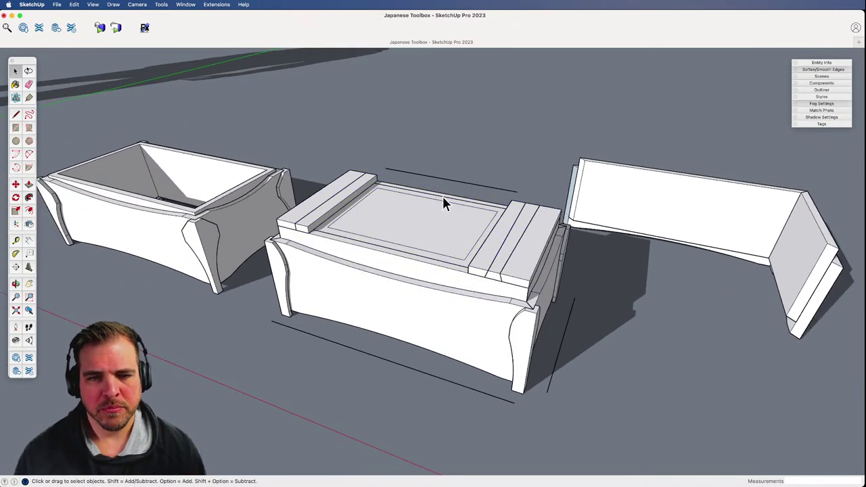
click(460, 285)
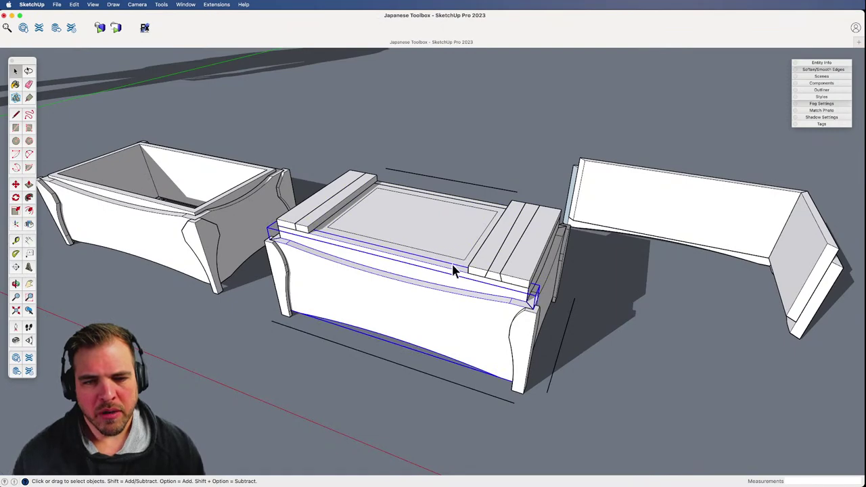
- Inspect the toolbox's long side, front corner joint and curved outer boards from a low angle
middle_drag(479, 303, 418, 290)
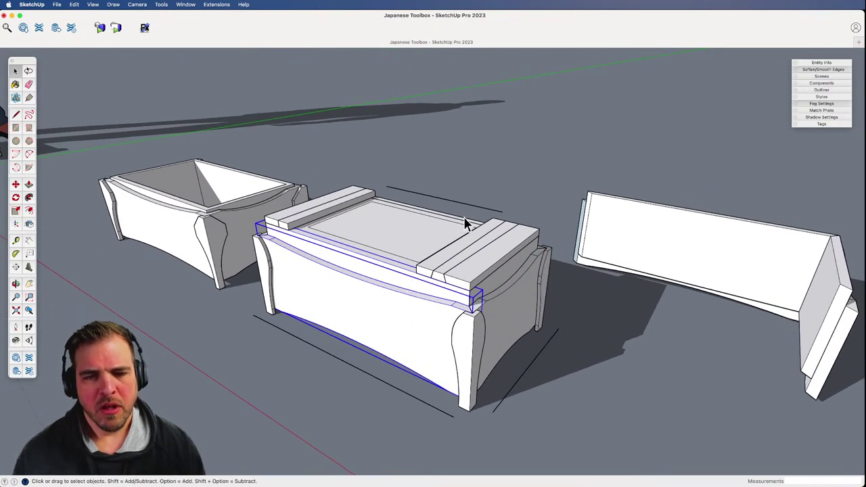
click(482, 205)
middle_drag(417, 349, 414, 259)
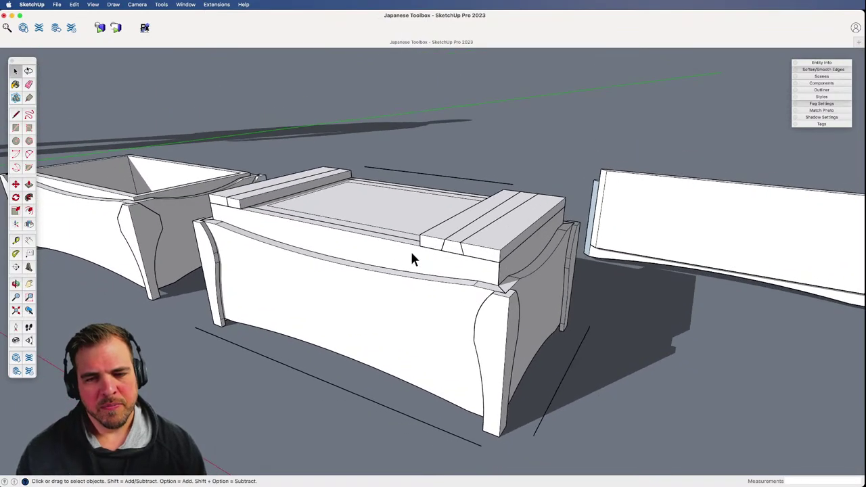
middle_drag(472, 278, 445, 318)
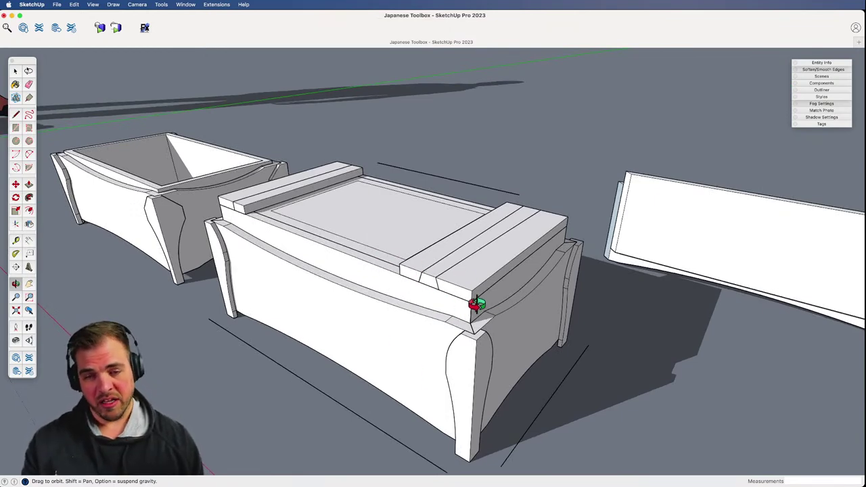
drag(460, 278, 458, 196)
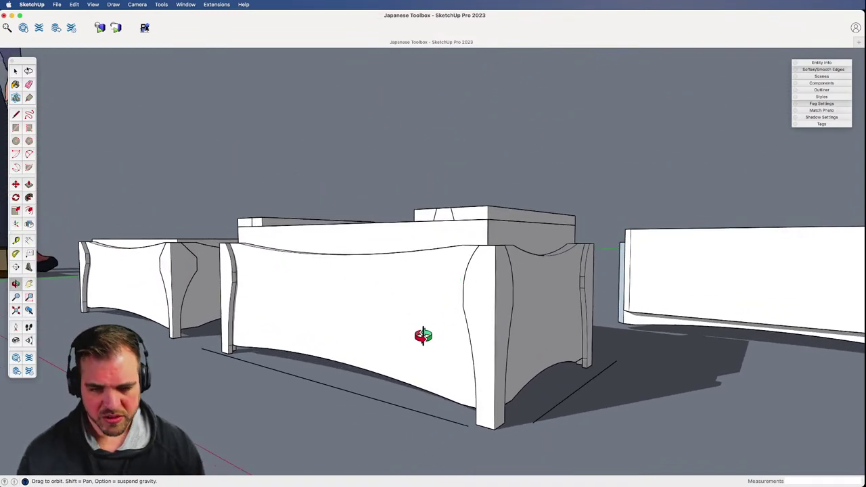
drag(428, 354, 406, 286)
key(space)
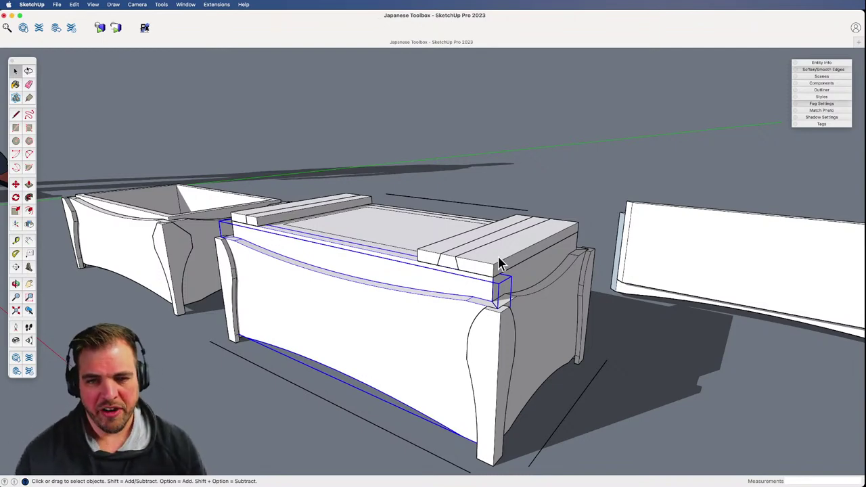
click(564, 192)
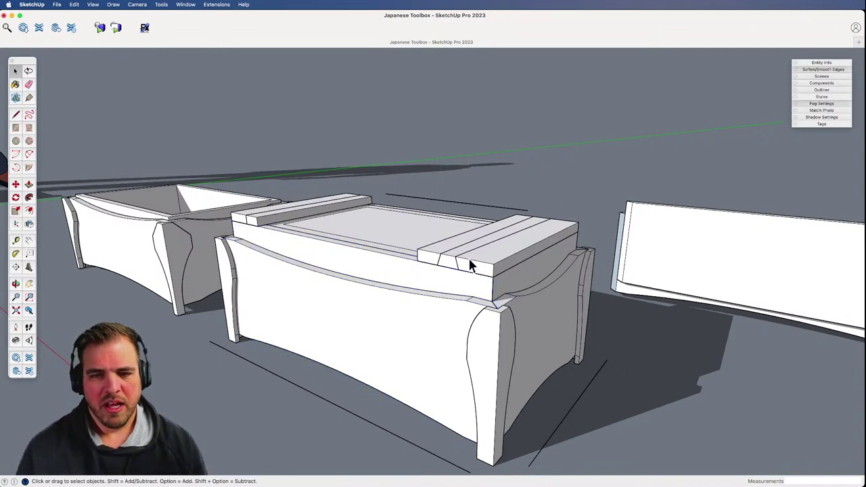
middle_drag(471, 265, 555, 361)
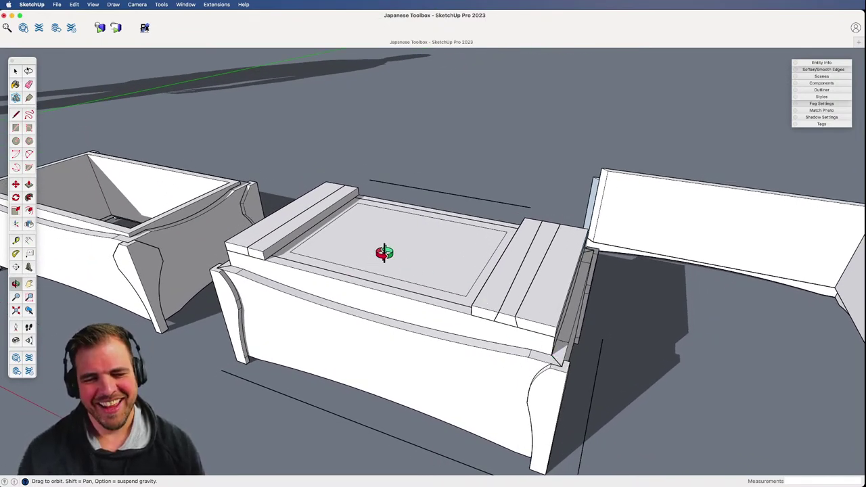
- Compare the lid panel and its inset rectangle with the surrounding box sides and end from several angles
key(space)
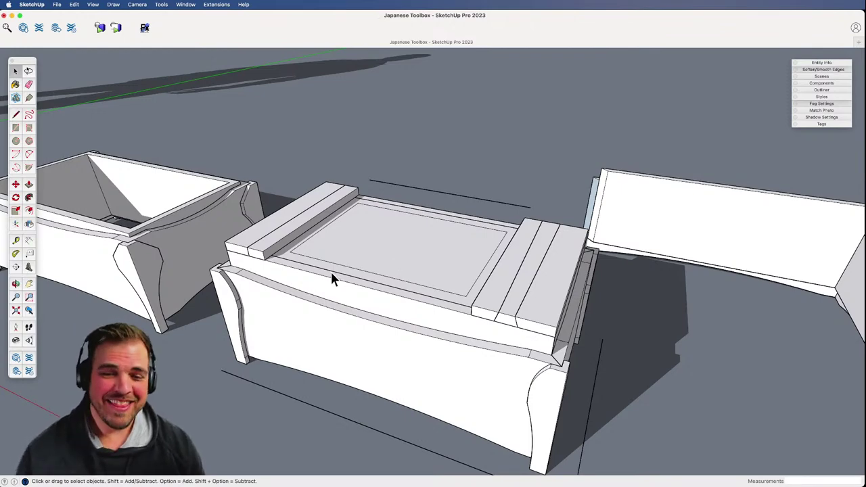
middle_drag(332, 277, 441, 312)
click(472, 266)
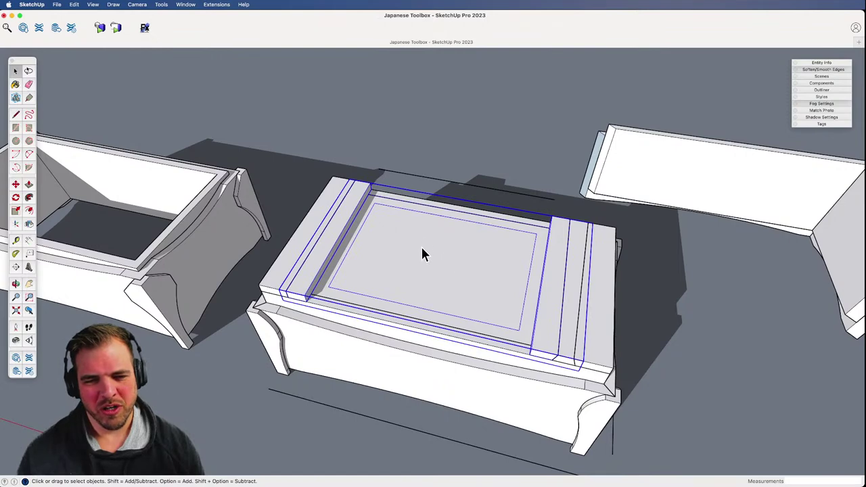
middle_drag(414, 302, 437, 228)
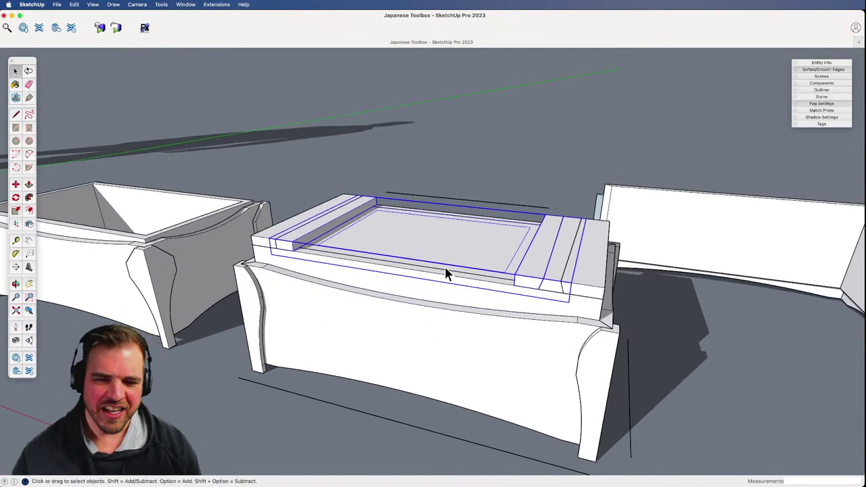
click(472, 170)
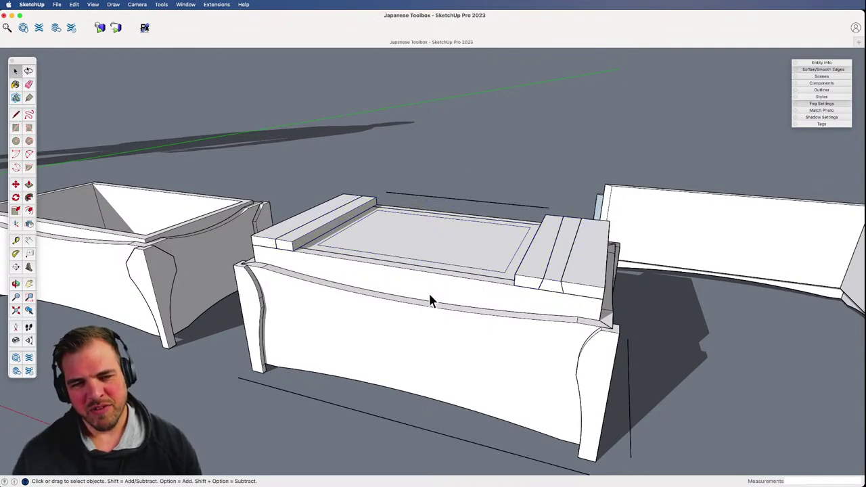
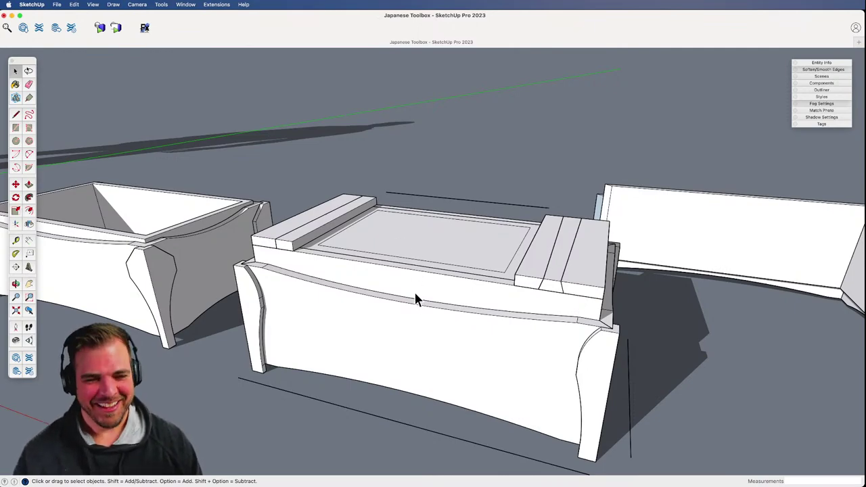
scroll(406, 332, down, 3)
middle_drag(406, 333, 379, 331)
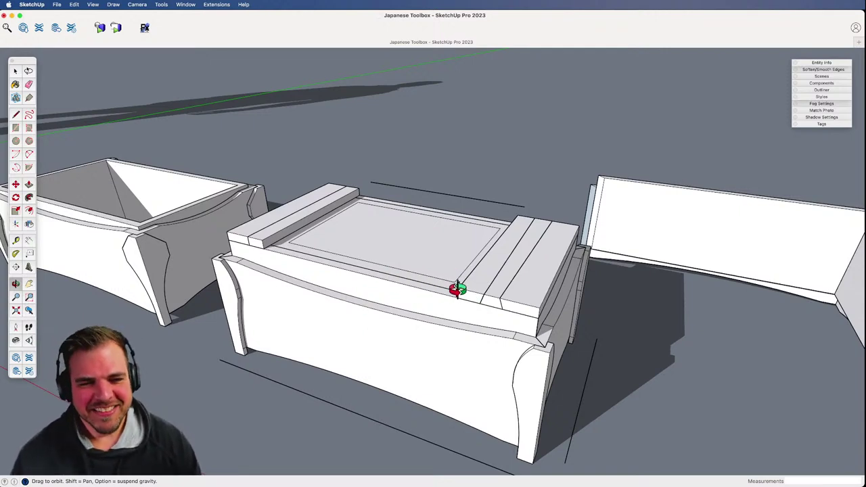
key(space)
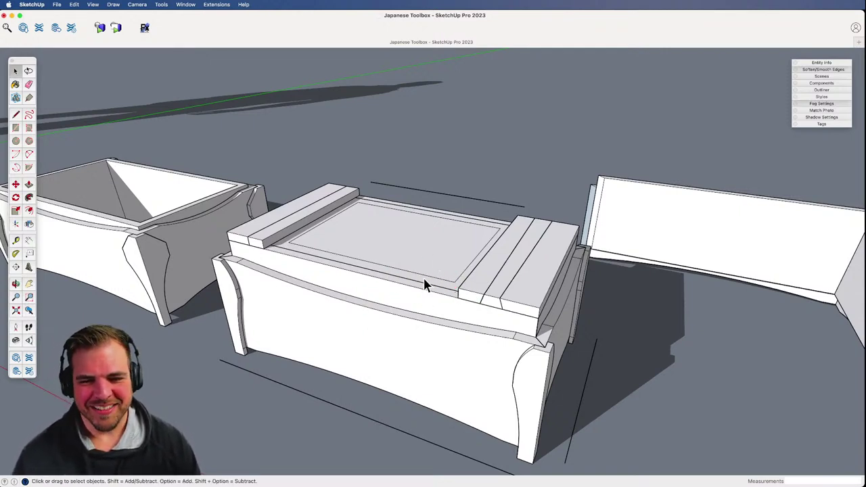
key(o)
middle_drag(471, 318, 280, 273)
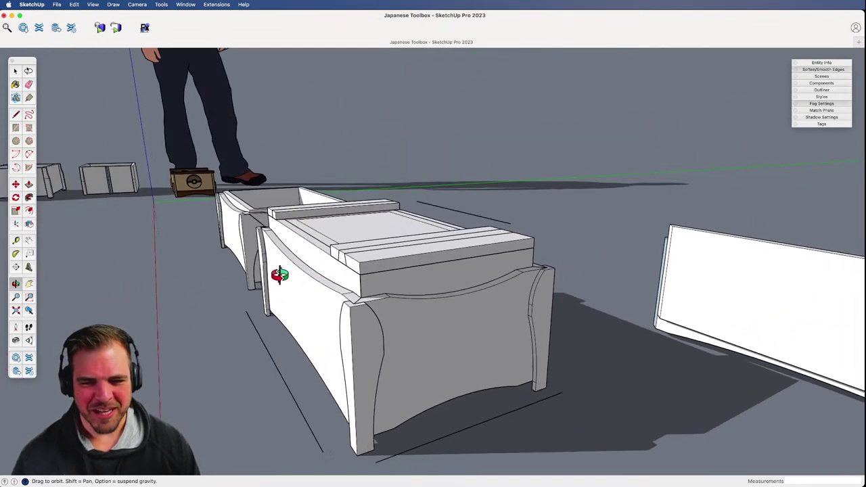
scroll(420, 309, up, 3)
shift+middle_drag(419, 309, 566, 365)
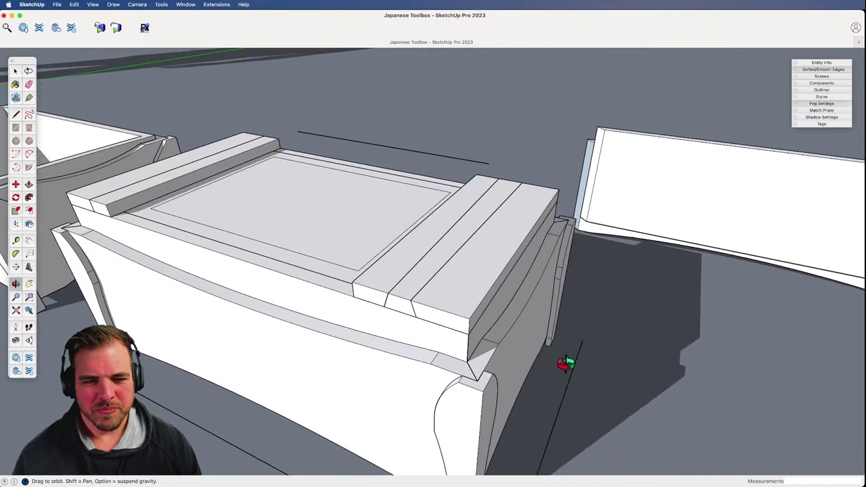
- Erase the spare L-shaped pair of boards standing beside the toolbox
key(z)
drag(443, 321, 443, 401)
mouse_move(443, 401)
shift+middle_down()
mouse_move(455, 431)
mouse_move(435, 255)
mouse_move(460, 367)
shift+middle_up()
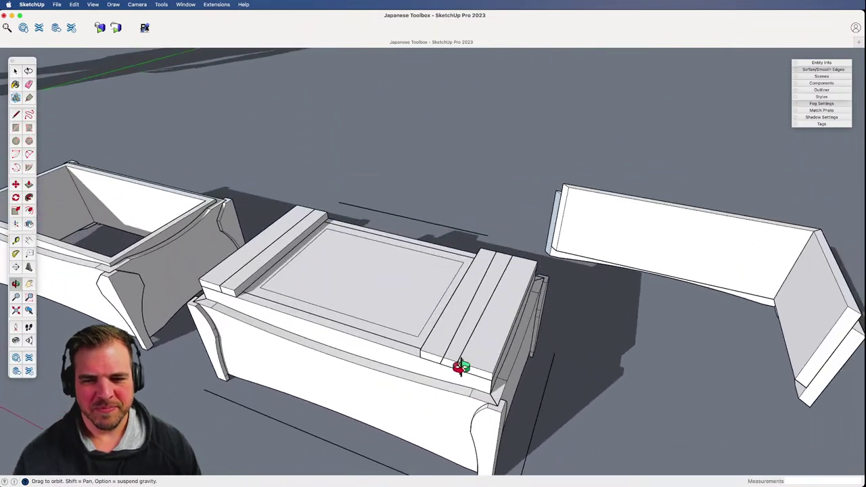
key(z)
drag(531, 253, 533, 316)
key(e)
click(708, 230)
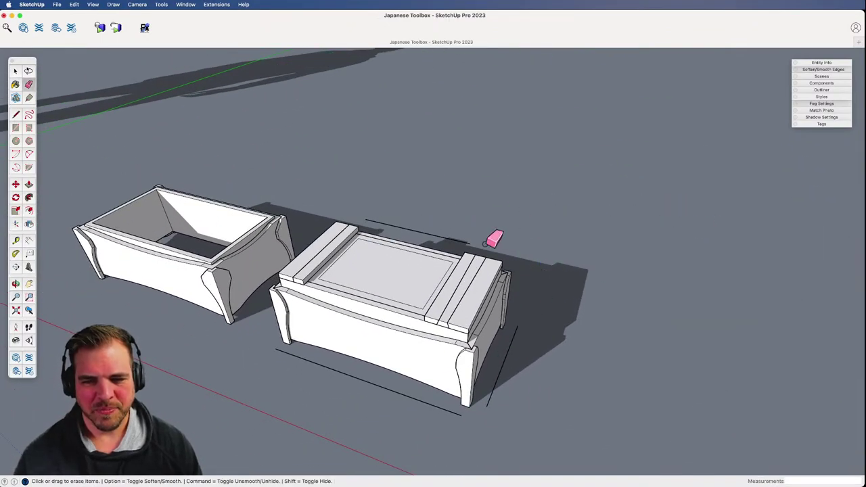
- Try to delete the inner board from the box's near long side assembly
key(space)
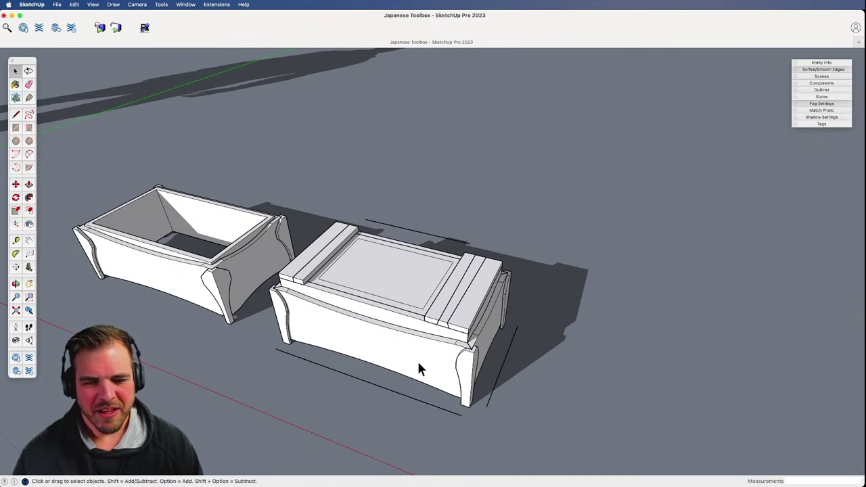
middle_drag(417, 364, 449, 375)
scroll(449, 375, up, 4)
shift+middle_drag(440, 290, 419, 261)
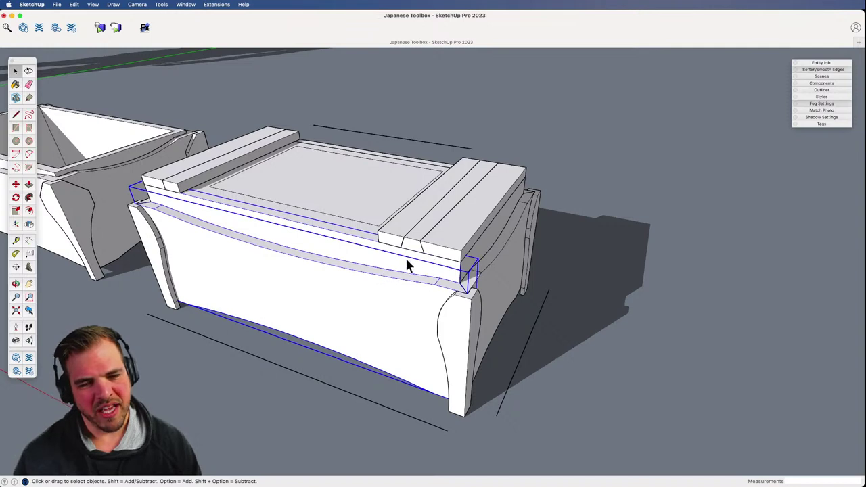
double_click(406, 261)
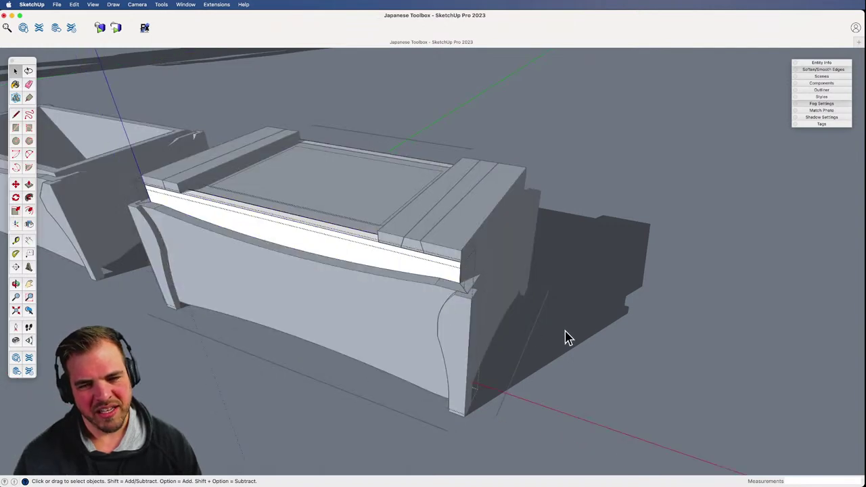
double_click(398, 304)
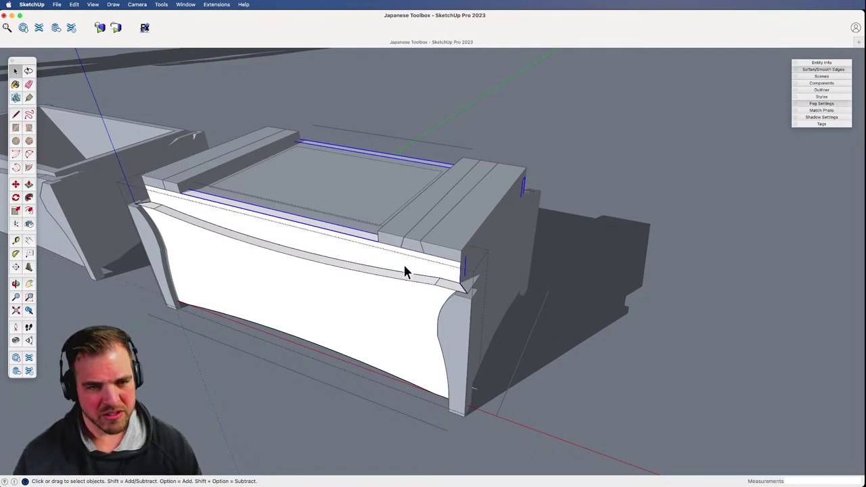
key(Delete)
click(586, 302)
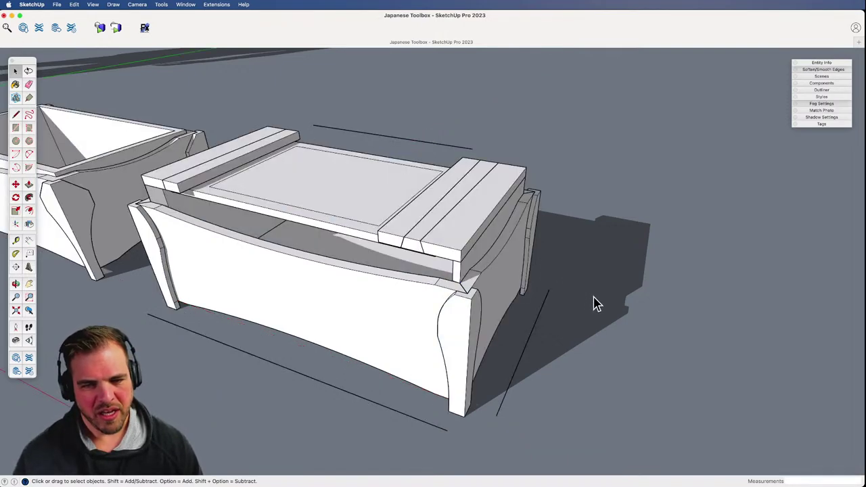
key(super+z)
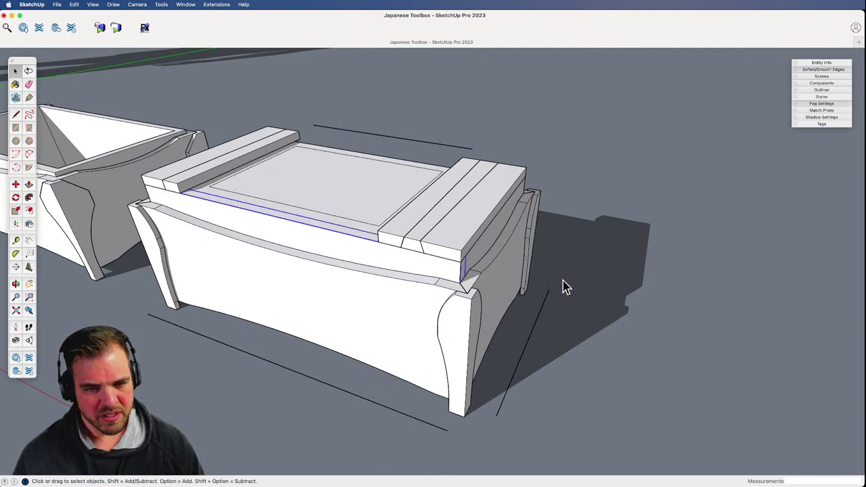
- Cut the inner end board out of its nested assembly and paste it in place at the model's top level
double_click(493, 253)
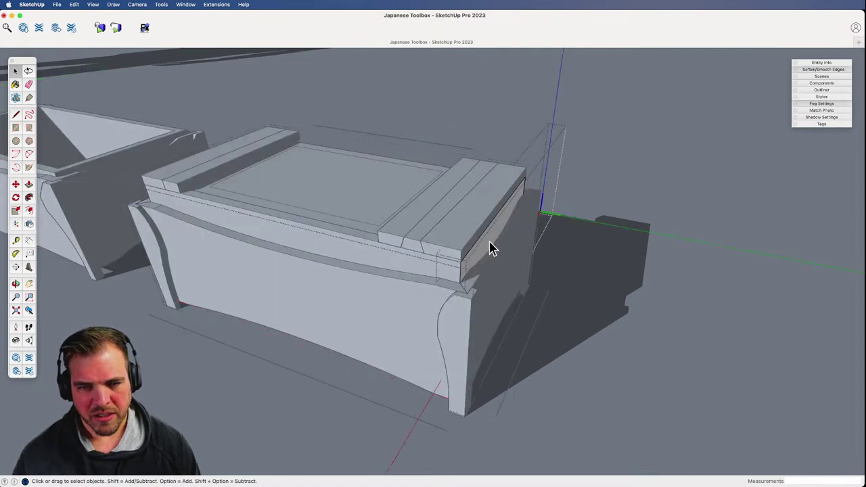
click(607, 205)
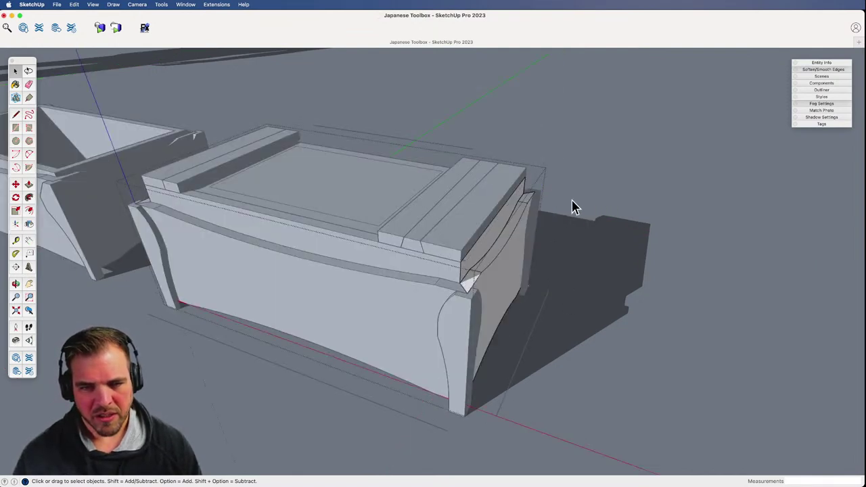
click(501, 227)
click(537, 246)
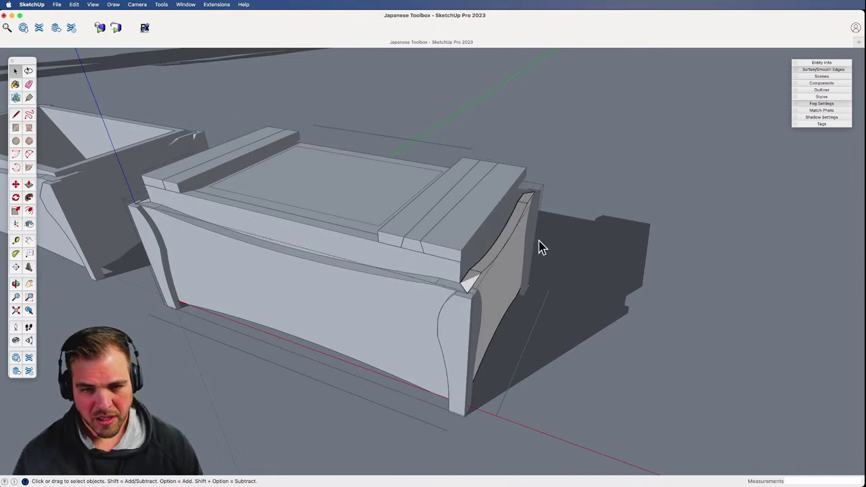
click(590, 249)
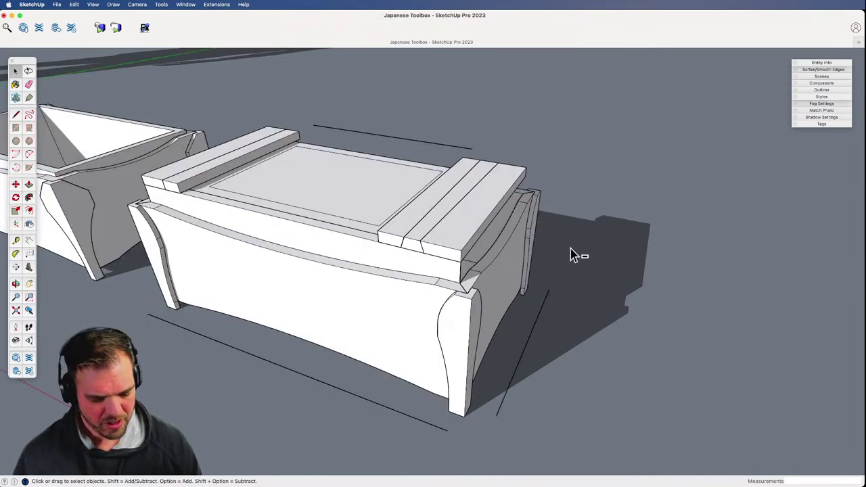
key(alt+shift+v)
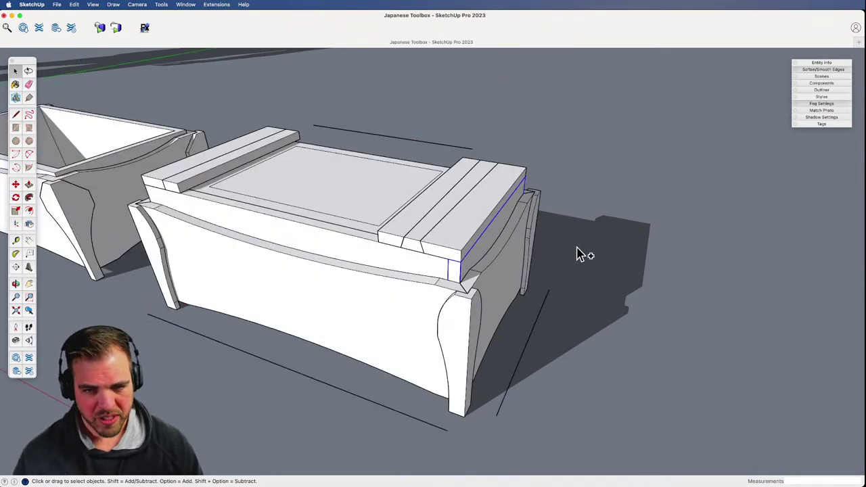
- Remove the pasted inner end board together with the outer end batten and the sliding lid
alt+click(444, 232)
alt+click(379, 224)
key(Delete)
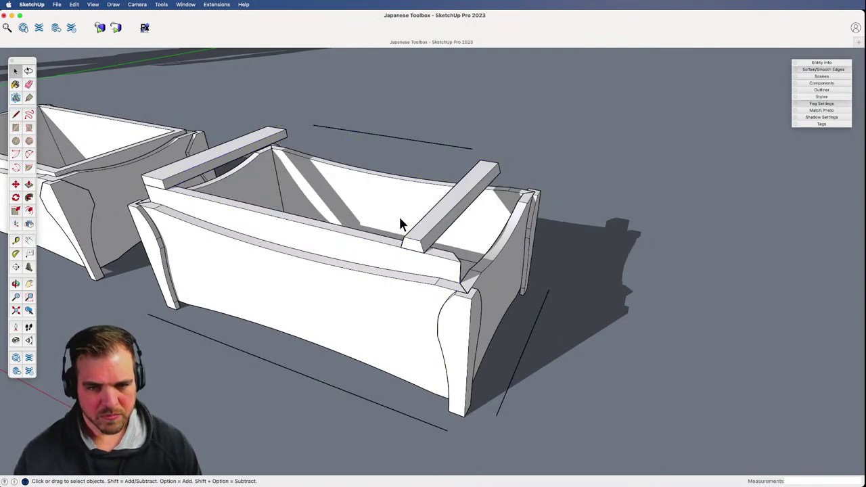
- Replace the toolbox's far long inner board with a mirrored copy of the near long inner board
middle_drag(400, 224, 379, 183)
scroll(322, 216, up, 2)
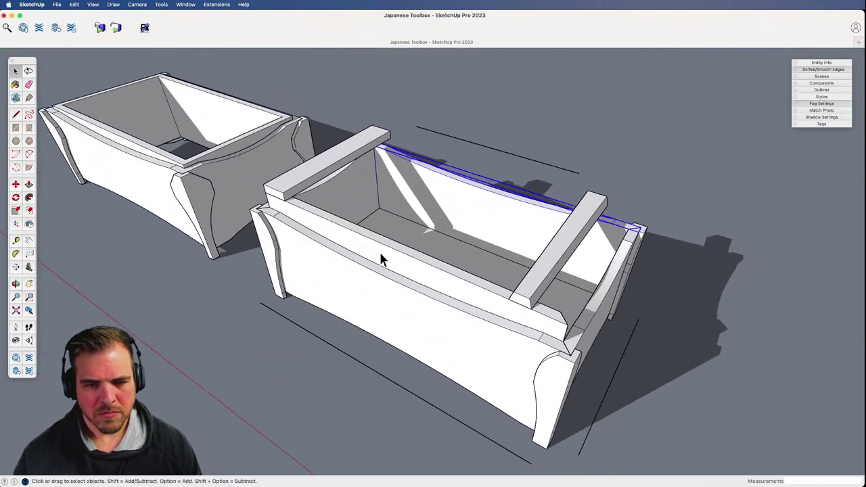
shift+middle_drag(381, 257, 265, 273)
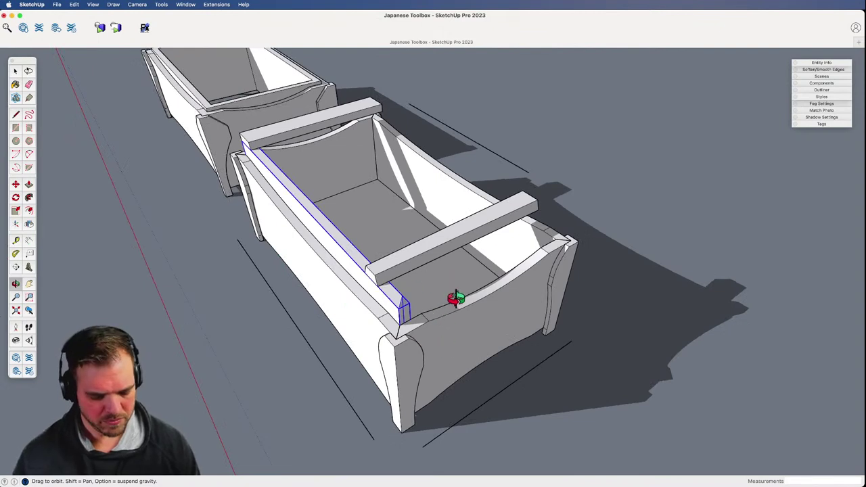
key(shift+f)
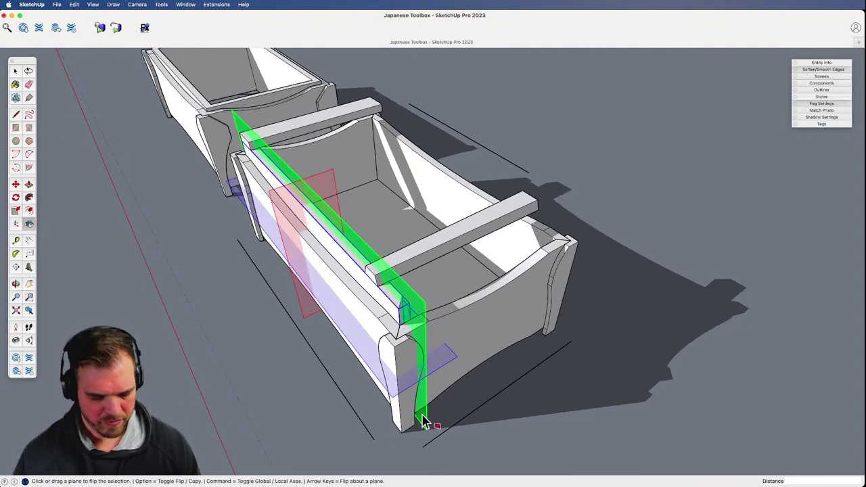
key(alt)
drag(423, 421, 505, 391)
key(space)
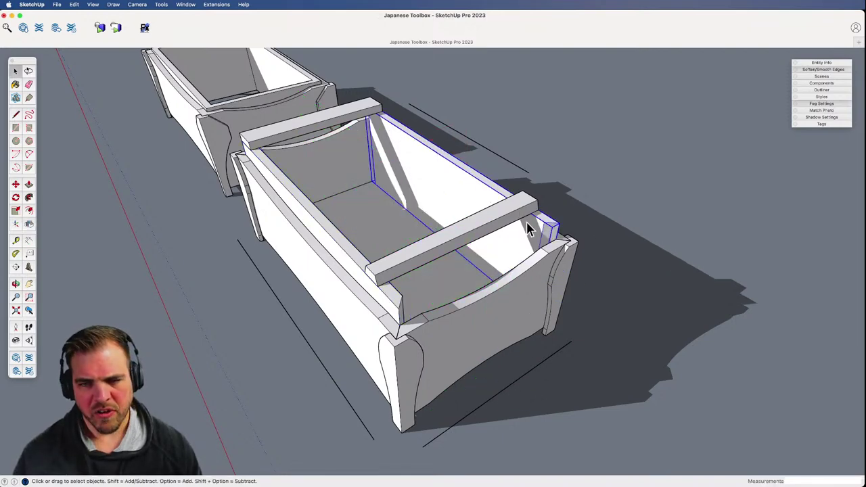
- Try raising the top of the mirrored long inner board with Push/Pull to check that both copies change together
key(p)
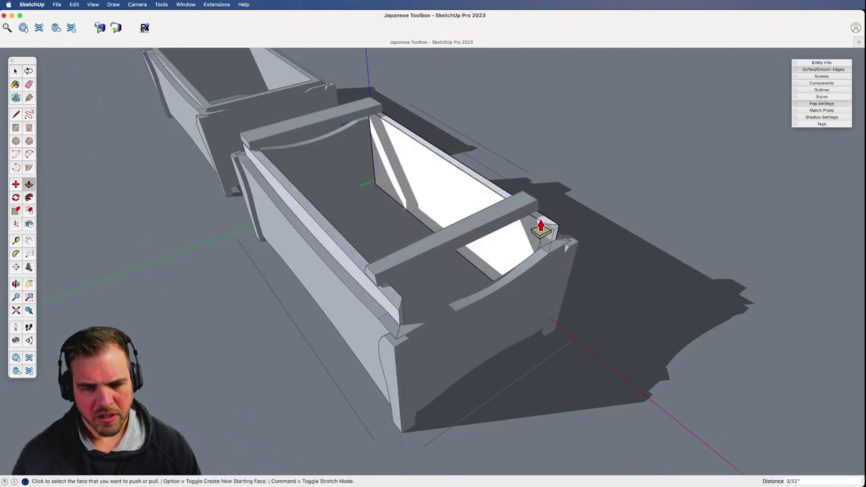
key(space)
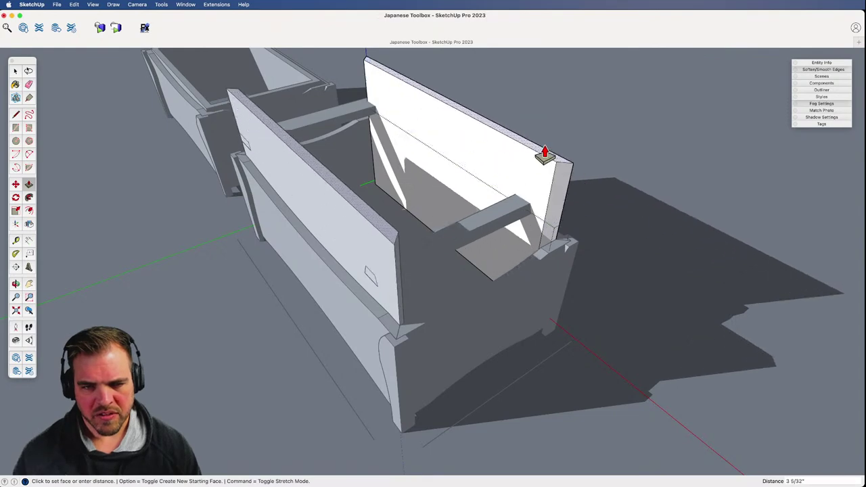
click(631, 298)
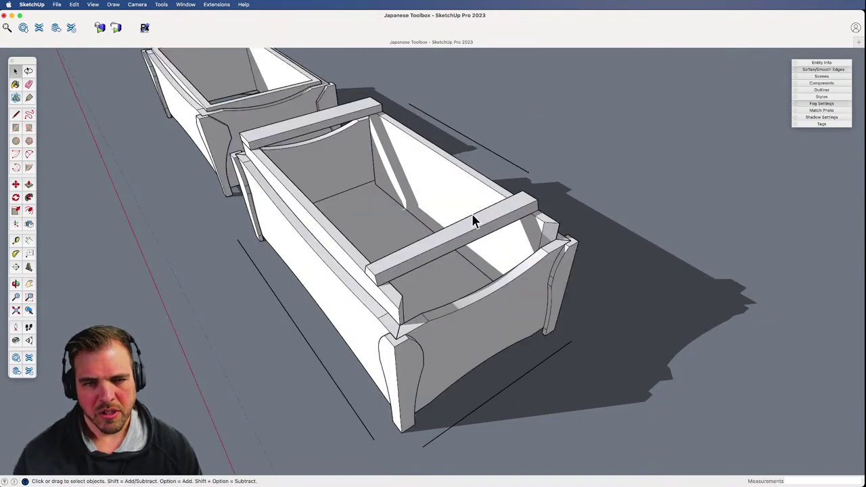
- Mirror a copy of the far end's curved outer board onto the near end about the box's middle
click(358, 159)
mouse_move(421, 242)
middle_down()
mouse_move(450, 248)
mouse_move(412, 251)
middle_up()
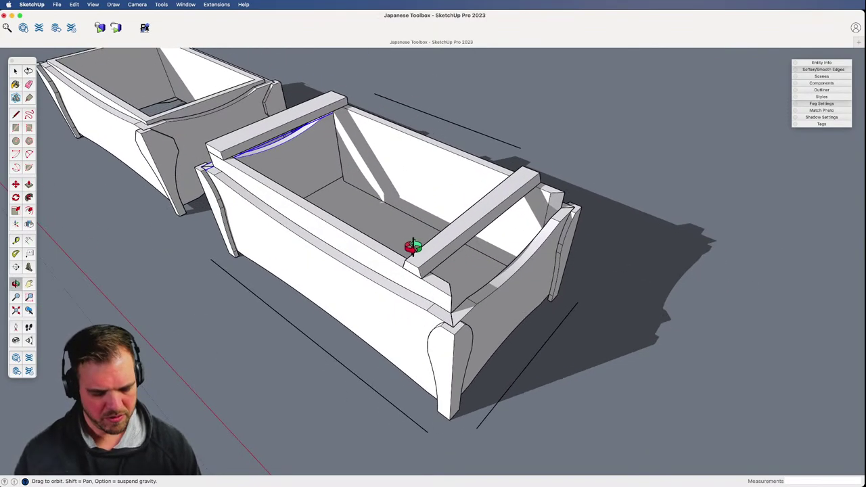
key(shift+f)
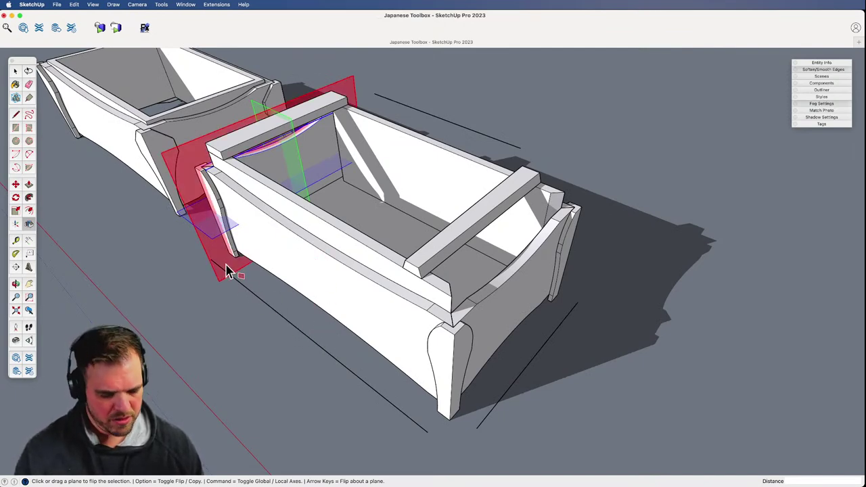
key(alt)
drag(233, 285, 304, 333)
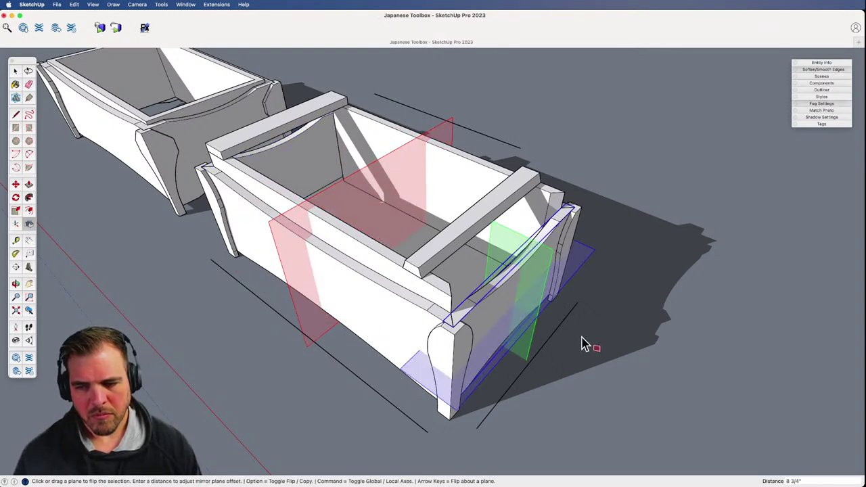
key(space)
click(594, 315)
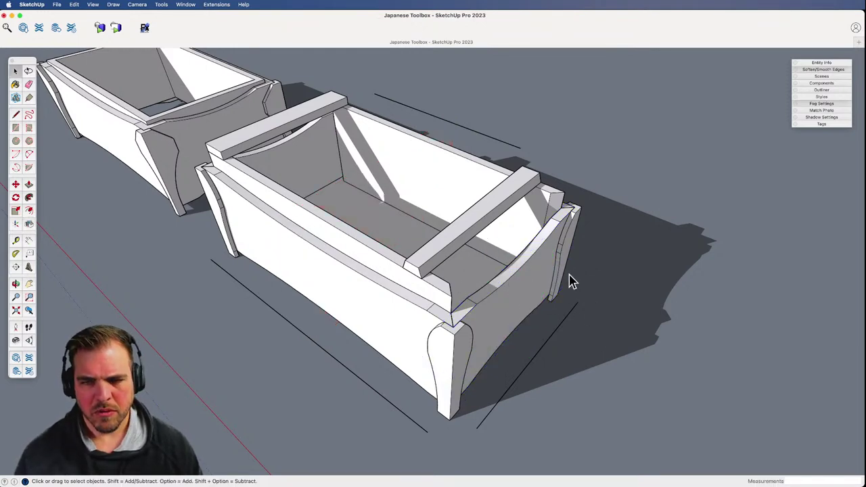
- Bring the sliding lid, battens and inner end board back into view on the toolbox
double_click(501, 256)
key(Escape)
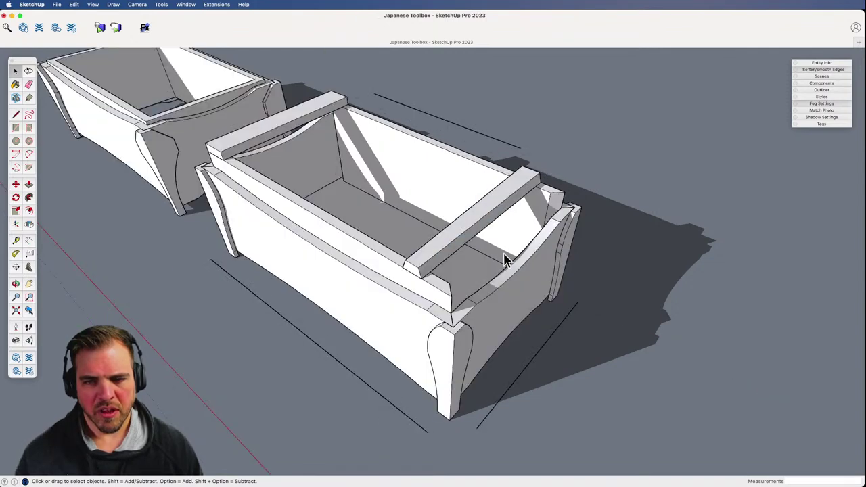
key(super+z)
key(super+z)
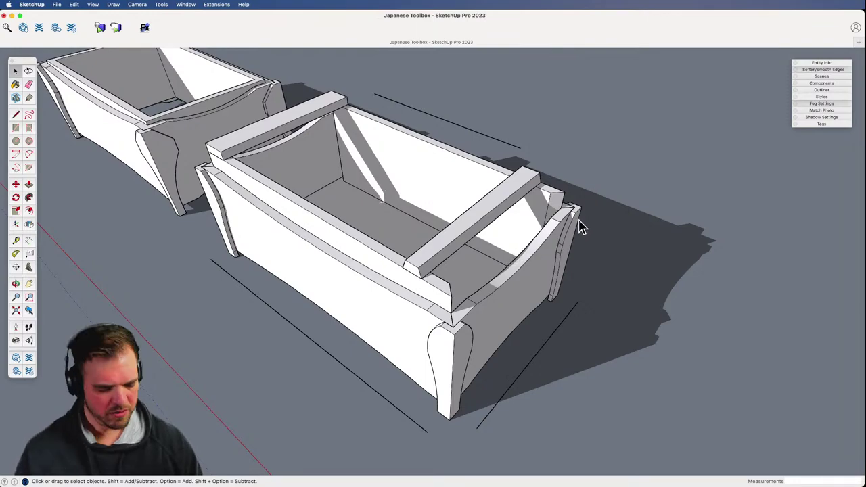
middle_drag(593, 278, 498, 244)
middle_drag(440, 274, 479, 300)
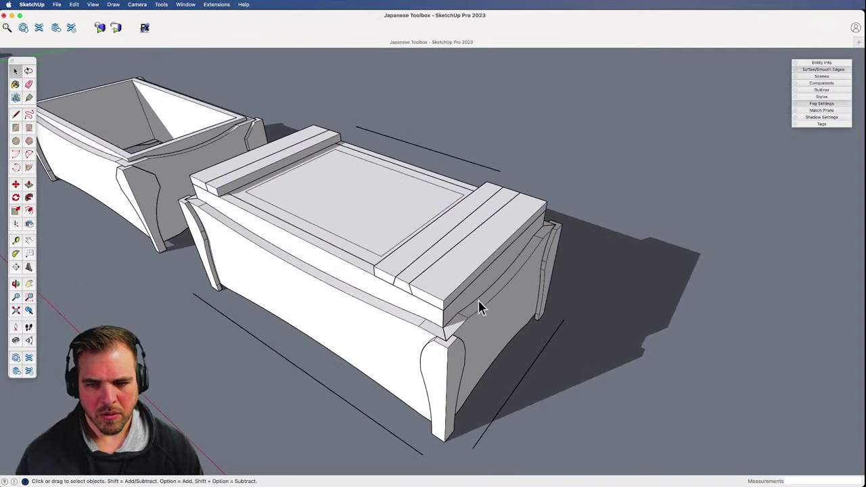
- Clear the lid and near end batten from view and mirror a copy of the near inner end board onto the far end
click(451, 253)
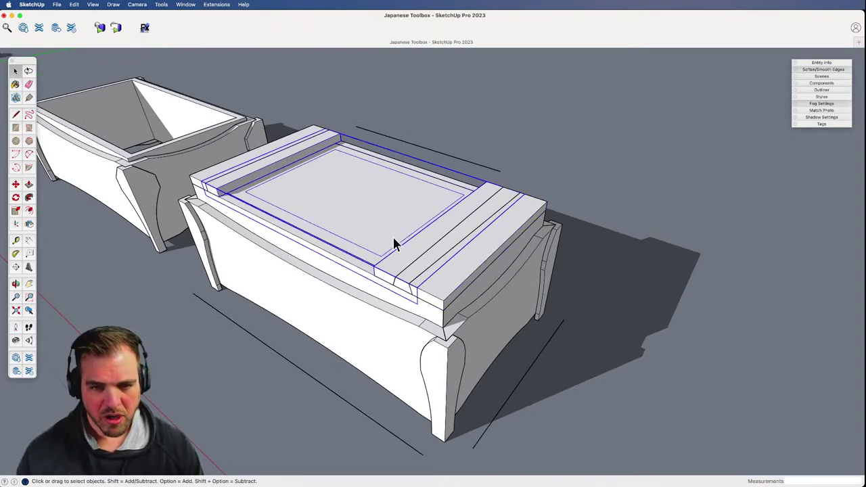
key(Delete)
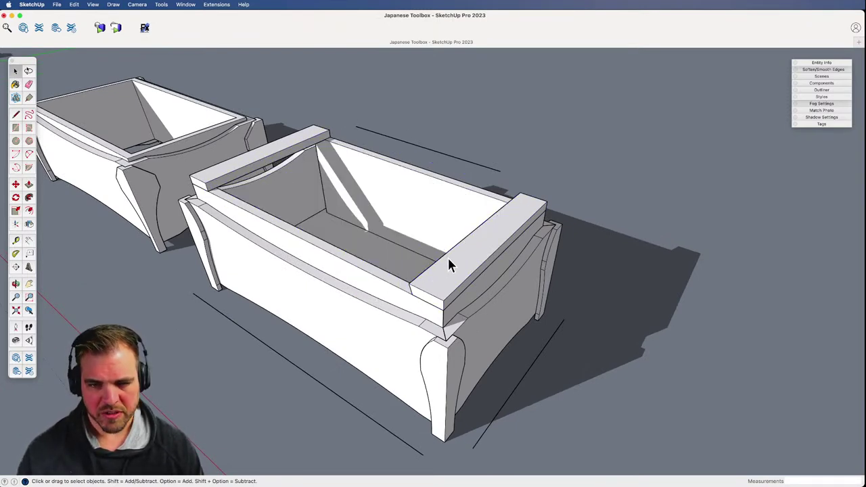
middle_drag(498, 270, 495, 305)
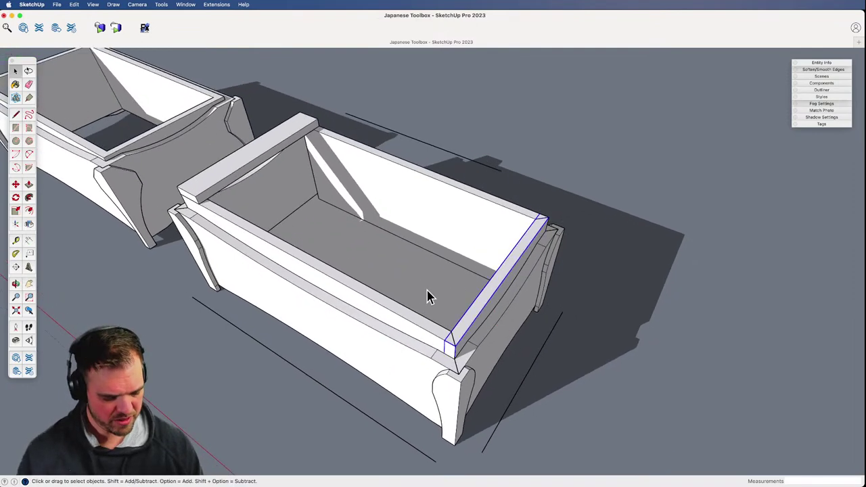
key(shift+f)
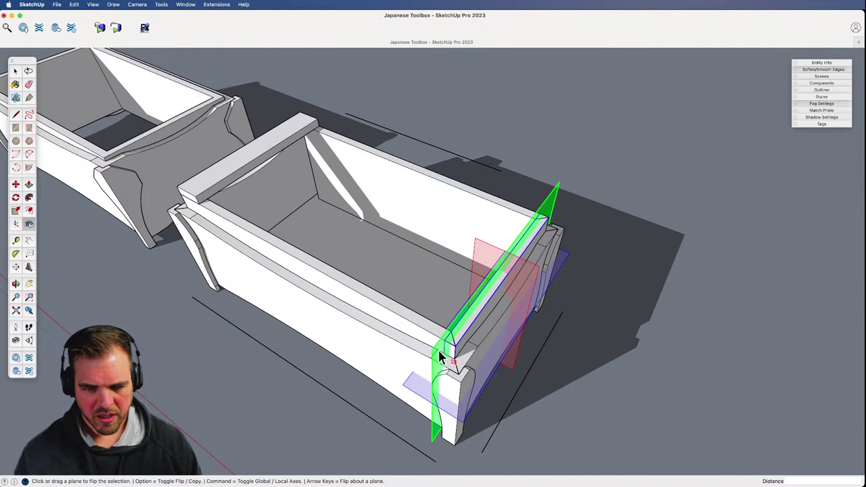
drag(437, 350, 303, 374)
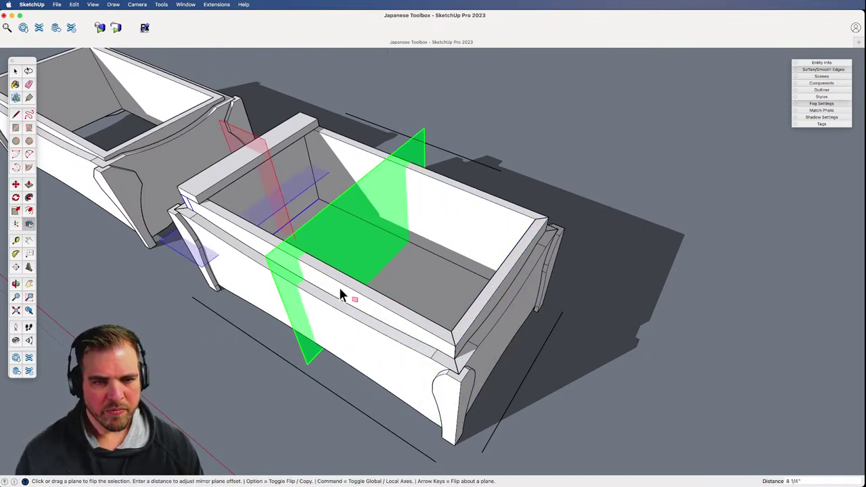
- Show the sliding lid and all the battens again to view the complete toolbox
mouse_move(341, 295)
middle_down()
mouse_move(358, 316)
mouse_move(257, 201)
mouse_move(390, 257)
mouse_move(429, 263)
mouse_move(441, 323)
middle_up()
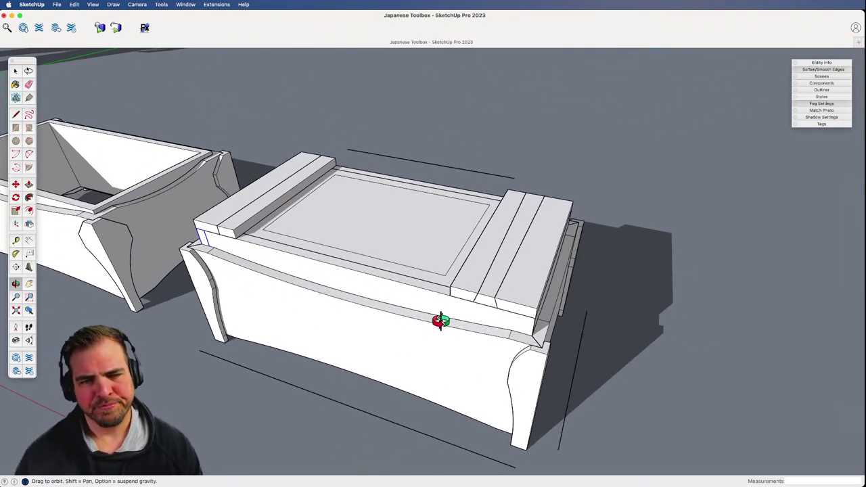
middle_drag(422, 207, 617, 396)
middle_drag(548, 280, 472, 274)
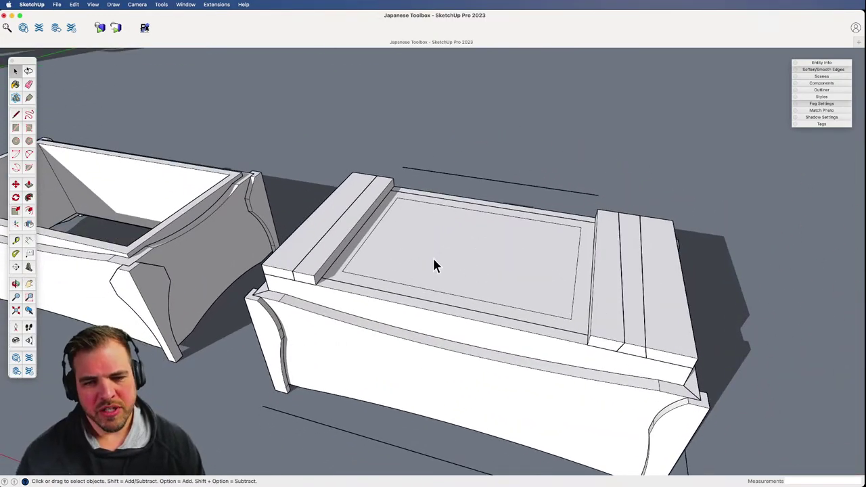
click(488, 264)
click(597, 184)
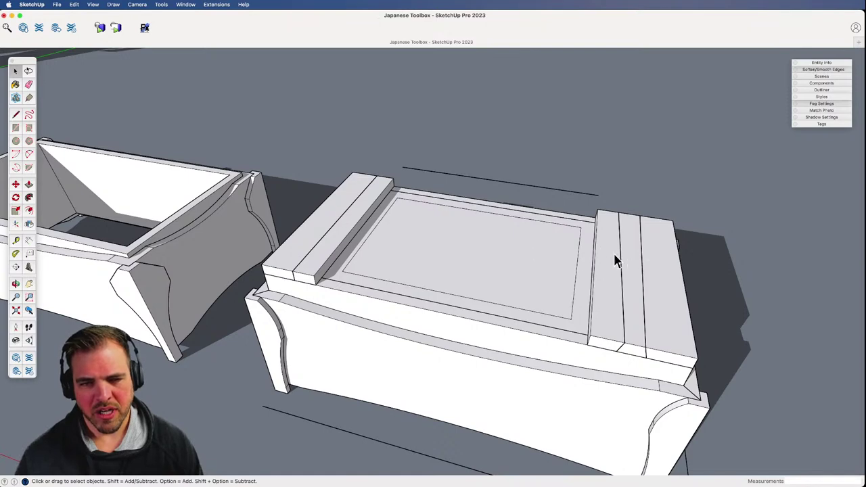
- Try to extend the lid's far batten with Push/Pull across the panel to the opposite batten
double_click(348, 228)
click(356, 240)
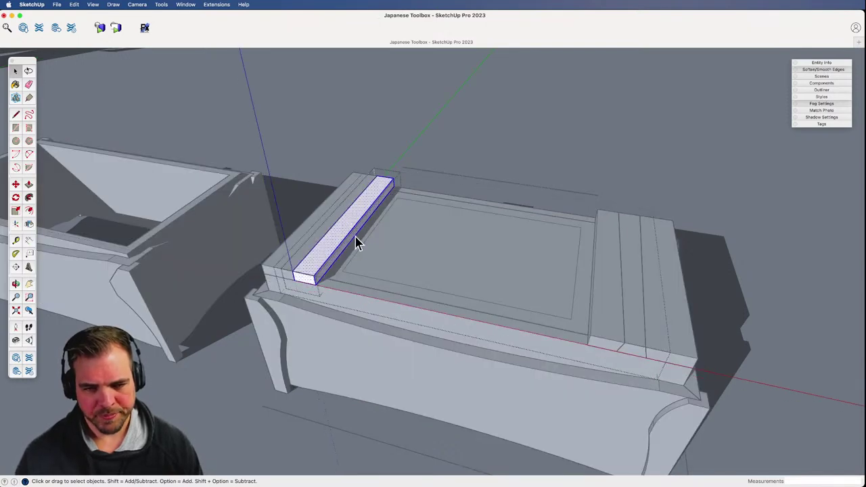
key(p)
click(354, 242)
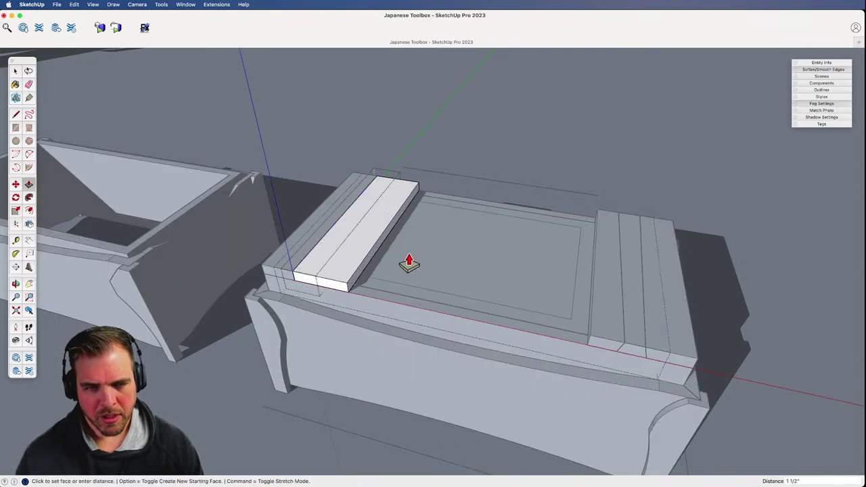
click(588, 352)
key(space)
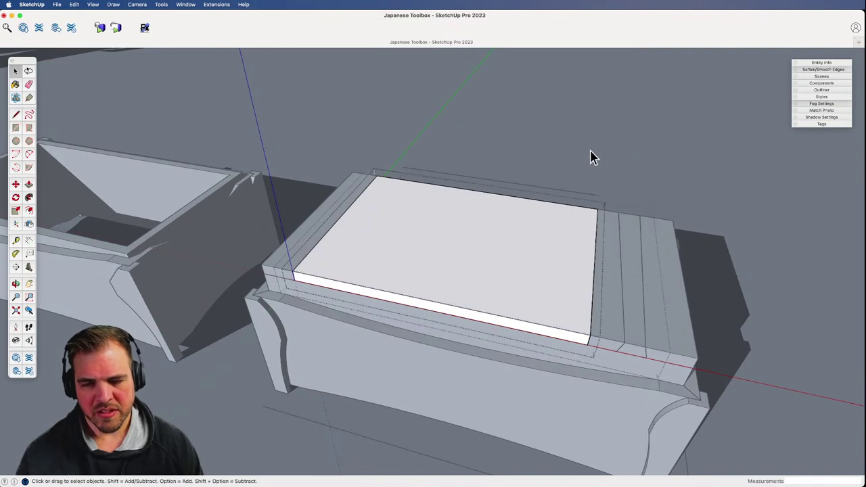
click(611, 154)
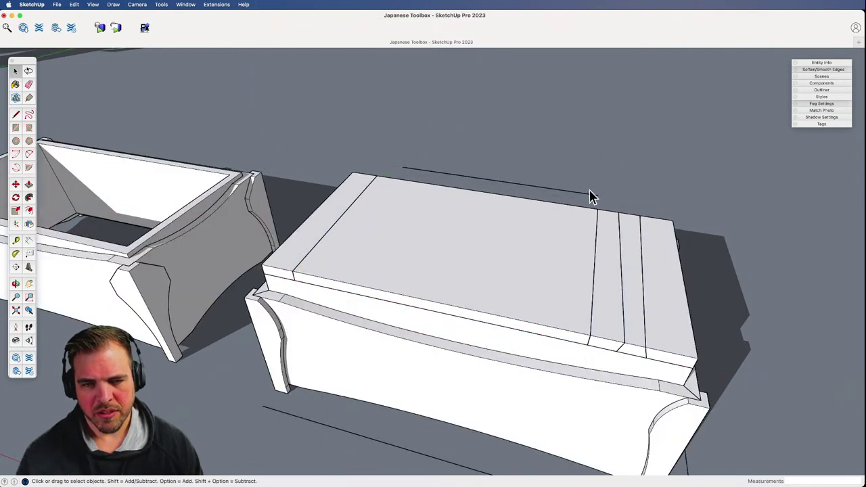
- Move the locking wedge lengthwise out of its slot beside the near end batten, past the far long side
mouse_move(605, 303)
middle_down()
mouse_move(396, 288)
mouse_move(603, 311)
middle_up()
key(m)
click(624, 303)
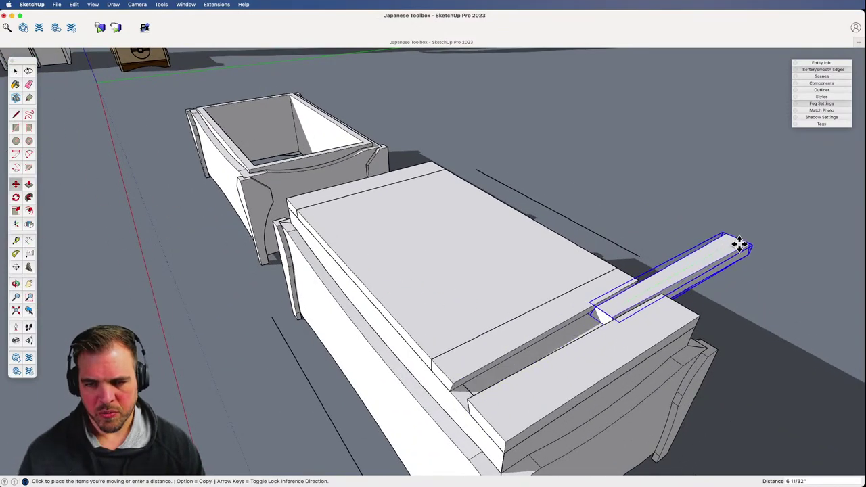
click(770, 225)
middle_drag(595, 301, 618, 265)
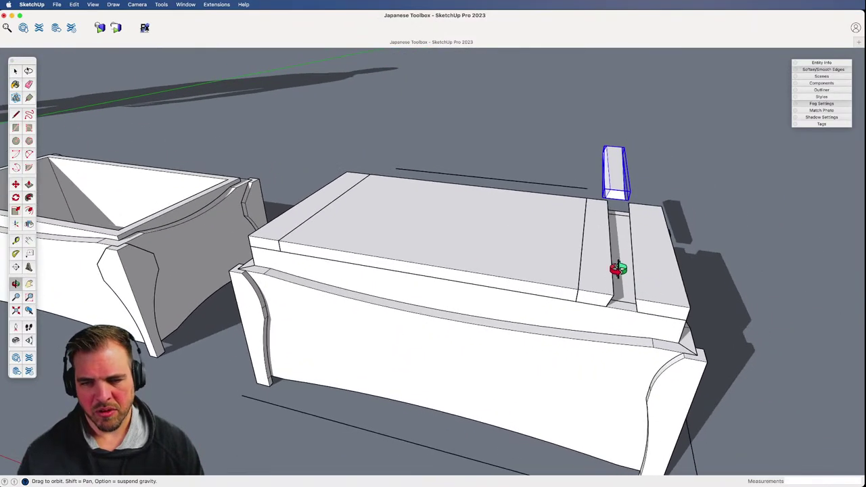
- Slide the lid 19/32" toward the near end into the gap left by the locking wedge
click(582, 284)
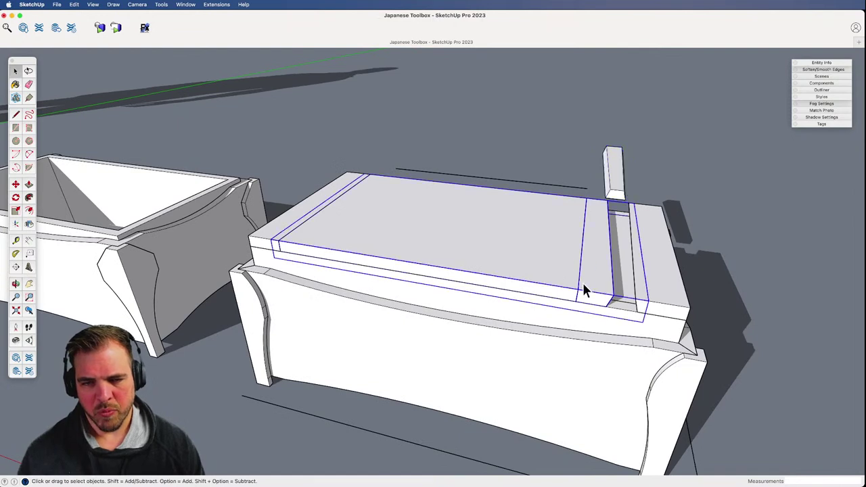
key(m)
click(528, 278)
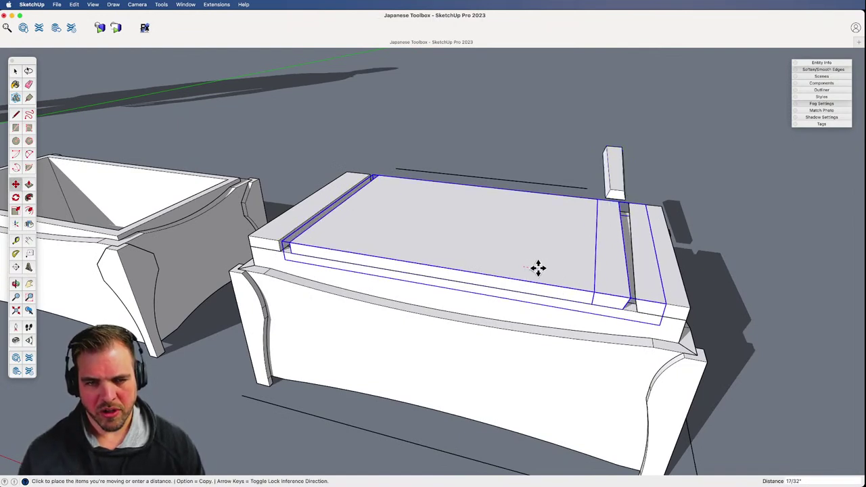
click(541, 271)
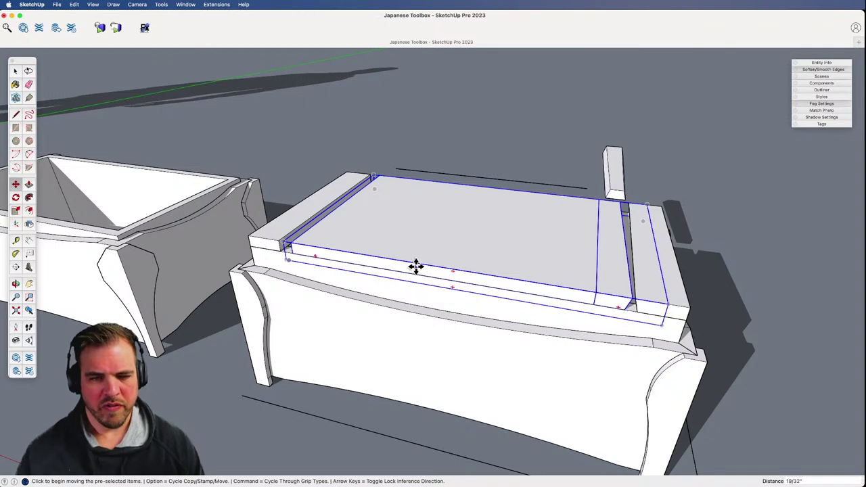
- Undo the lid slide and the wedge move, along with the batten's extension across the lid
key(super+z)
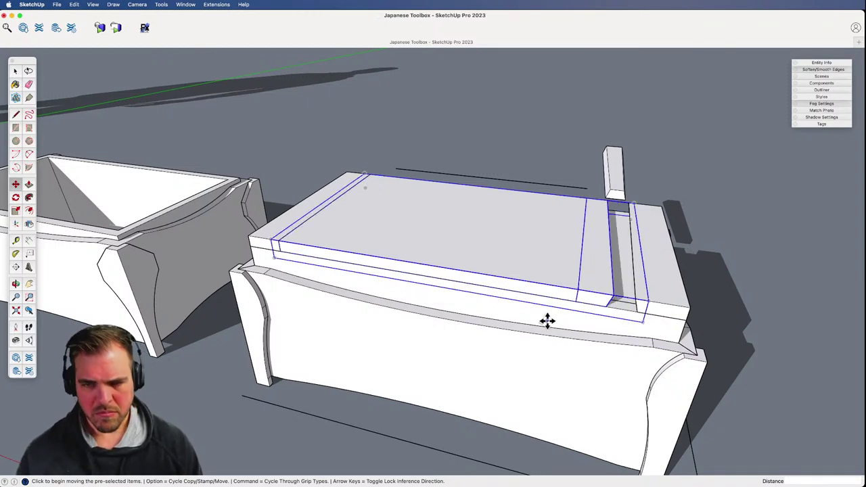
key(super+z)
middle_drag(553, 278, 508, 296)
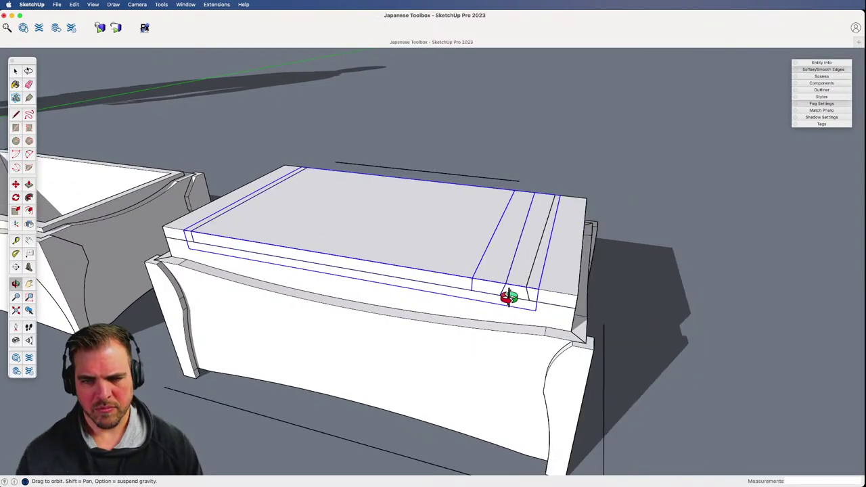
key(space)
click(564, 162)
middle_drag(494, 225, 494, 280)
key(super+z)
key(super+z)
key(super+z)
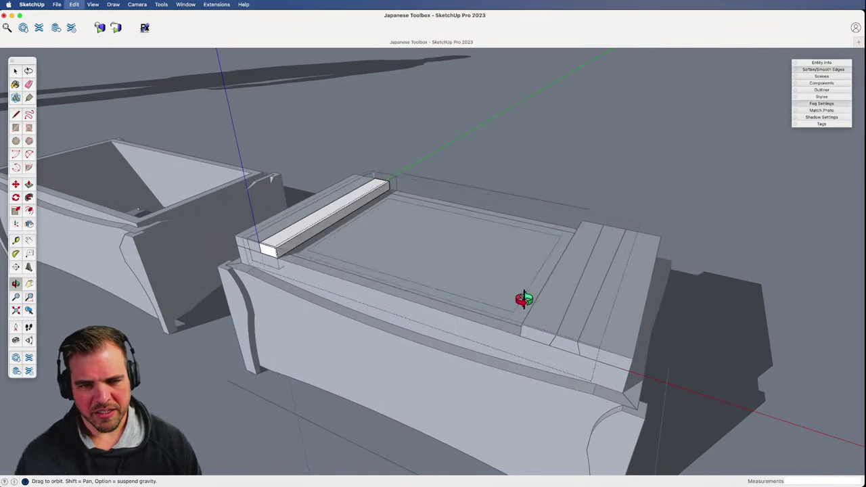
middle_drag(532, 271, 515, 277)
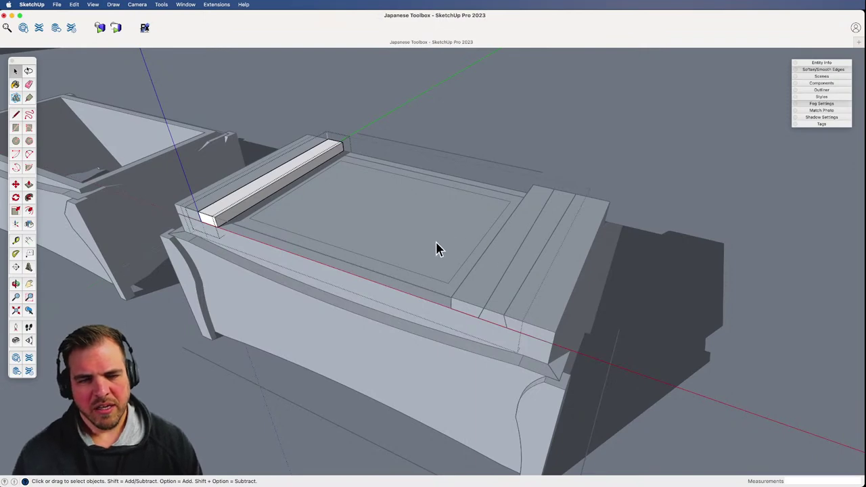
- Extend the lid's far batten with Push/Pull across the recessed panel until it meets the opposite batten
click(569, 161)
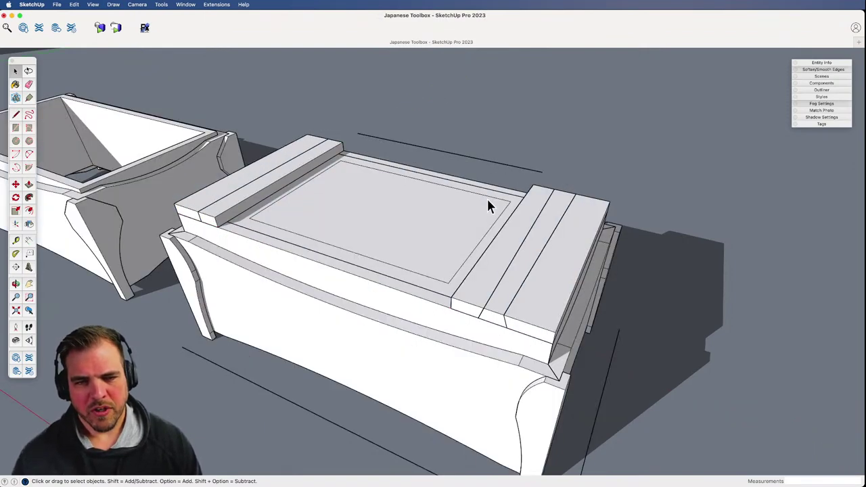
click(415, 242)
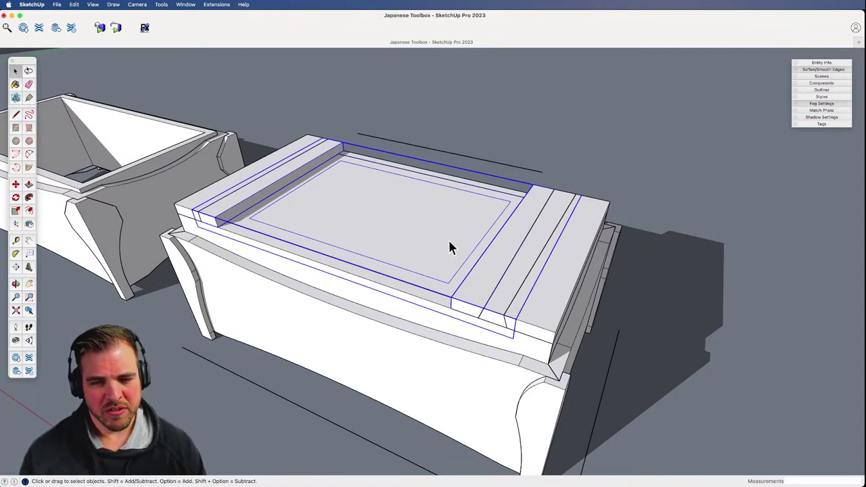
double_click(260, 212)
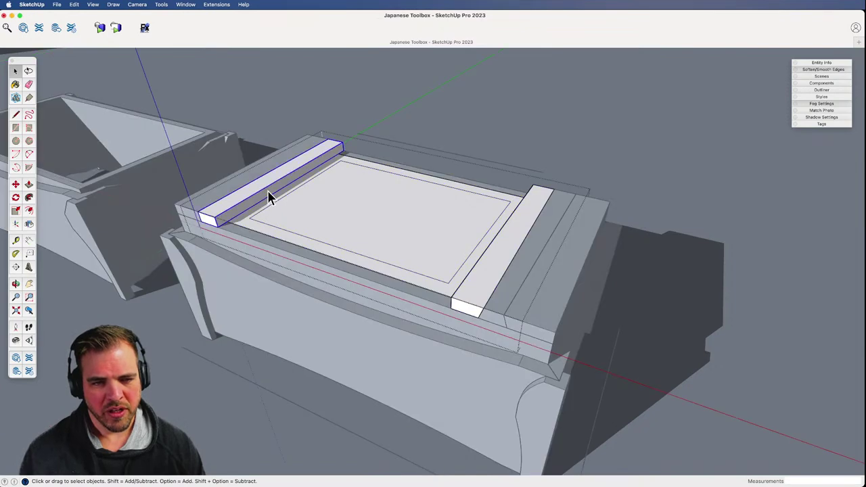
double_click(269, 195)
key(p)
click(273, 198)
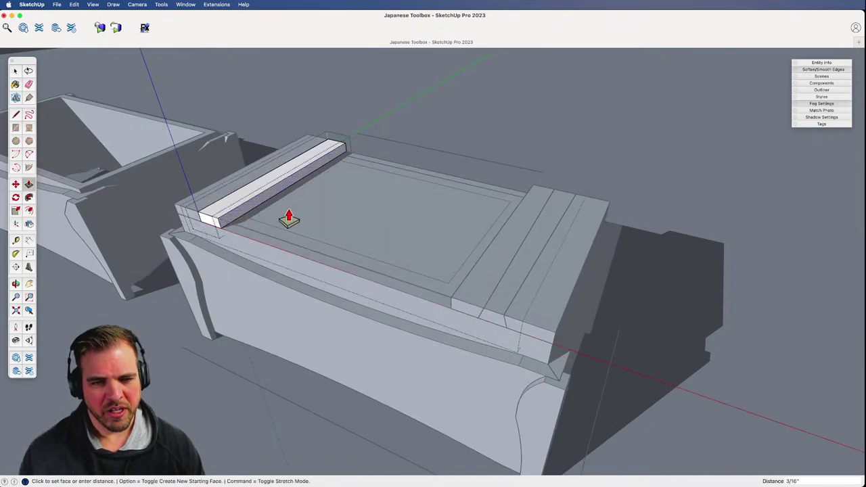
click(450, 305)
key(space)
double_click(574, 134)
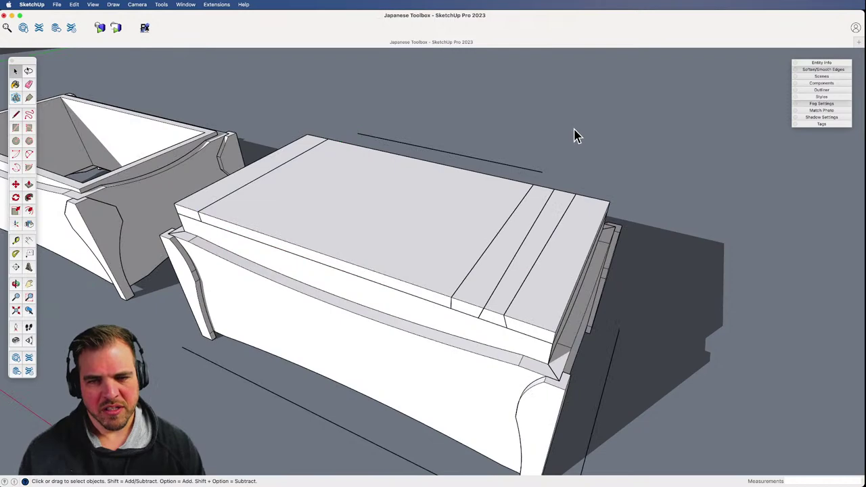
- Extend the outer face of the near end board outward by .5" with Push/Pull
shift+middle_drag(454, 277, 567, 322)
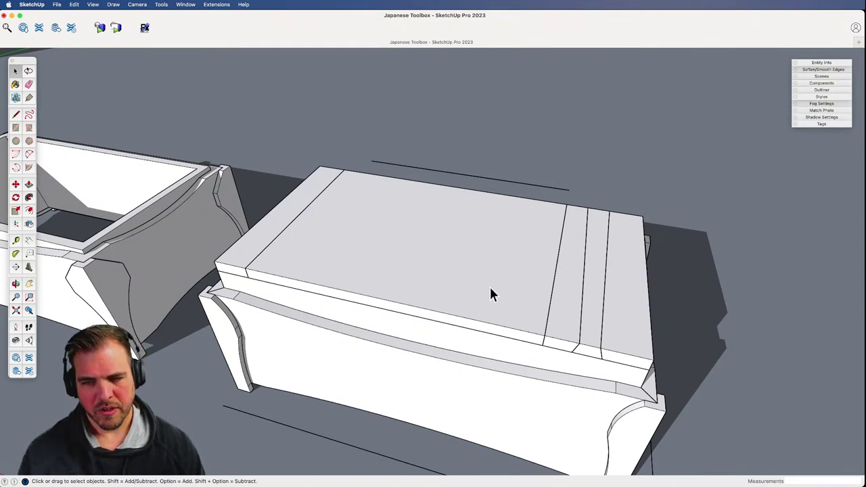
middle_drag(584, 321, 505, 265)
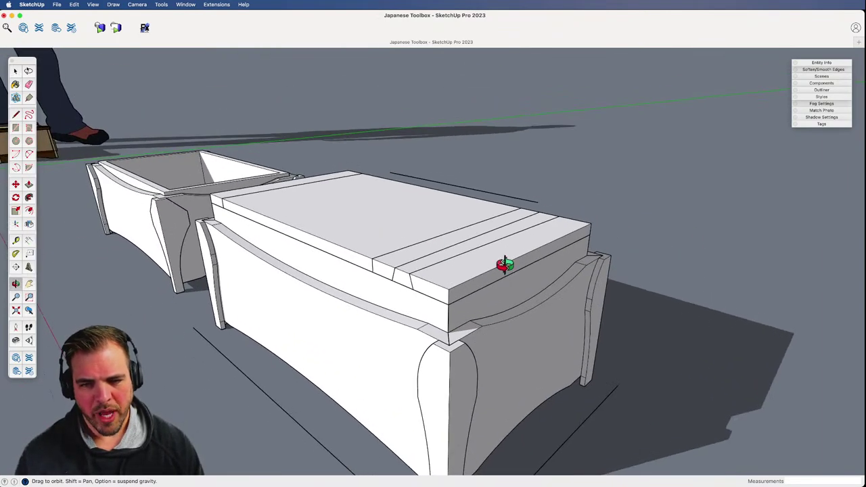
click(511, 271)
double_click(515, 271)
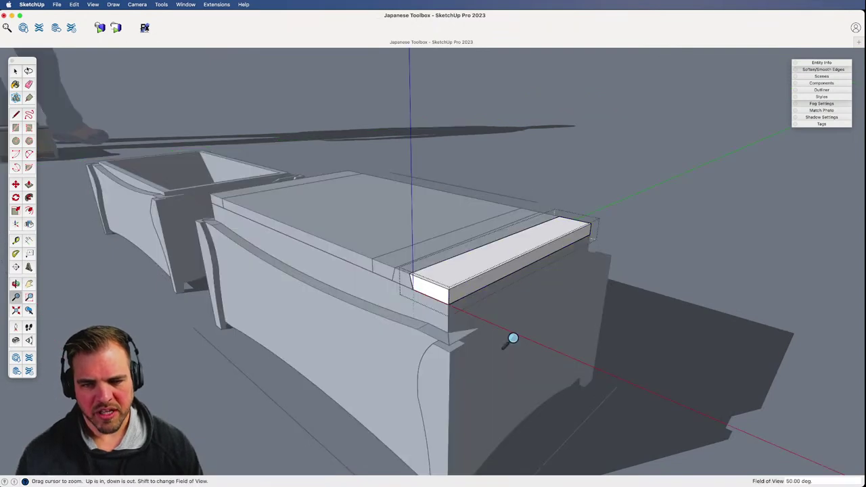
middle_drag(513, 342, 489, 266)
key(p)
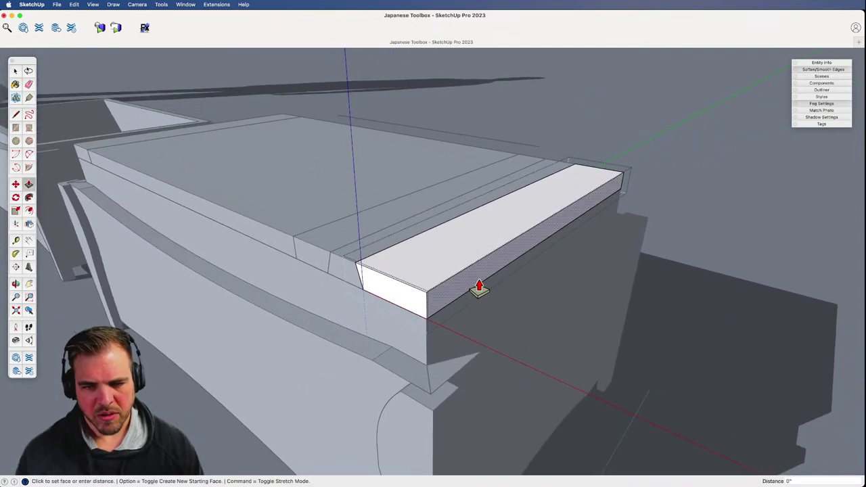
click(480, 288)
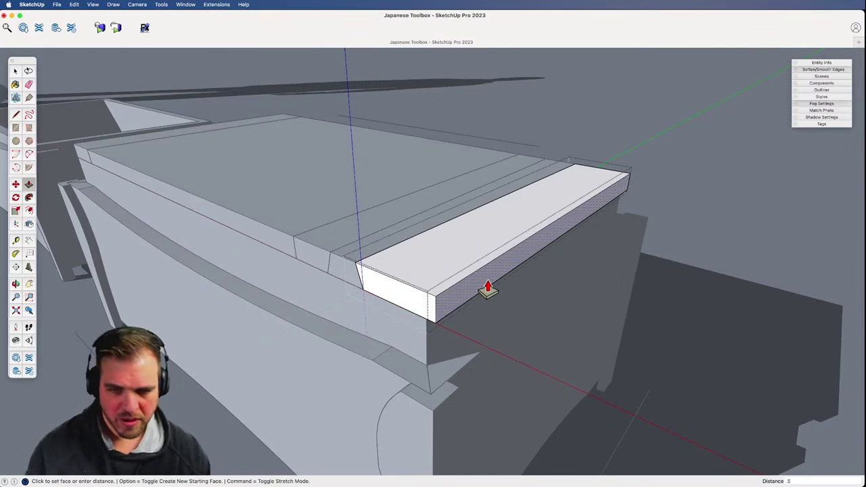
click(488, 289)
- Extend the outer face of the far end board outward by the same distance
middle_drag(487, 291, 452, 302)
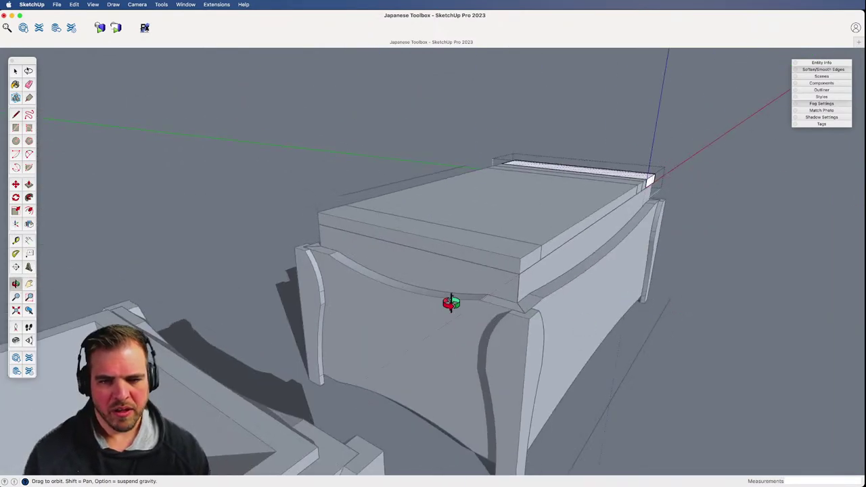
key(space)
triple_click(450, 256)
key(p)
double_click(449, 256)
middle_drag(468, 251, 388, 316)
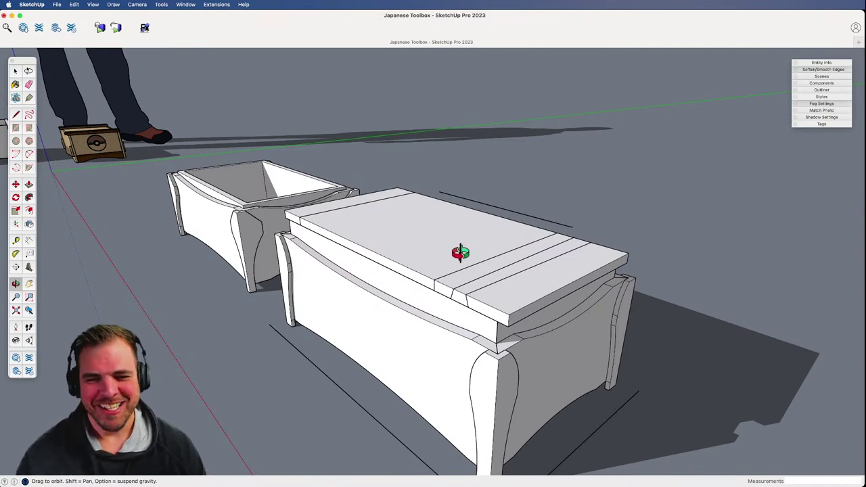
- Delete the extended batten slab that covers the sliding lid's panel
scroll(459, 328, up, 3)
drag(455, 267, 507, 234)
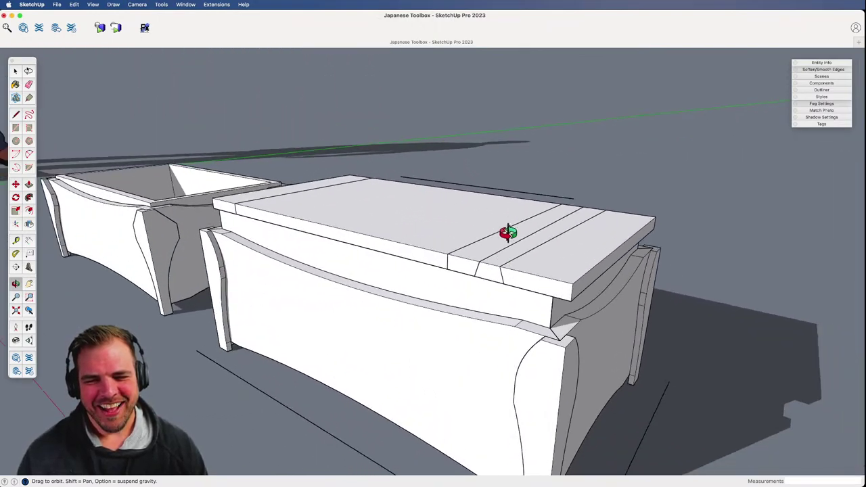
mouse_move(508, 277)
mouse_down()
mouse_move(481, 332)
mouse_move(497, 322)
mouse_move(508, 266)
mouse_up()
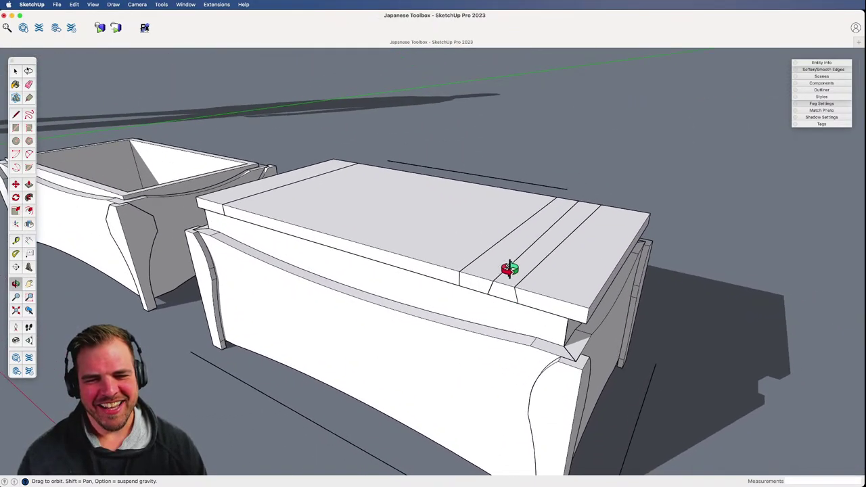
drag(473, 241, 472, 371)
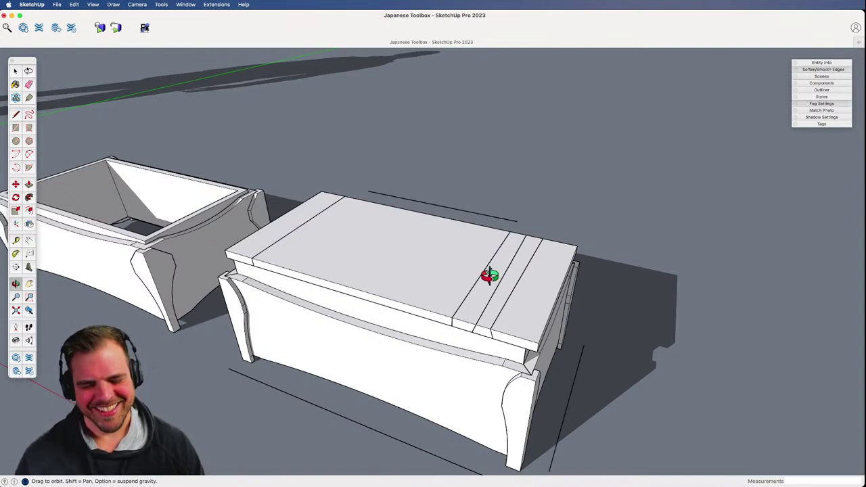
key(space)
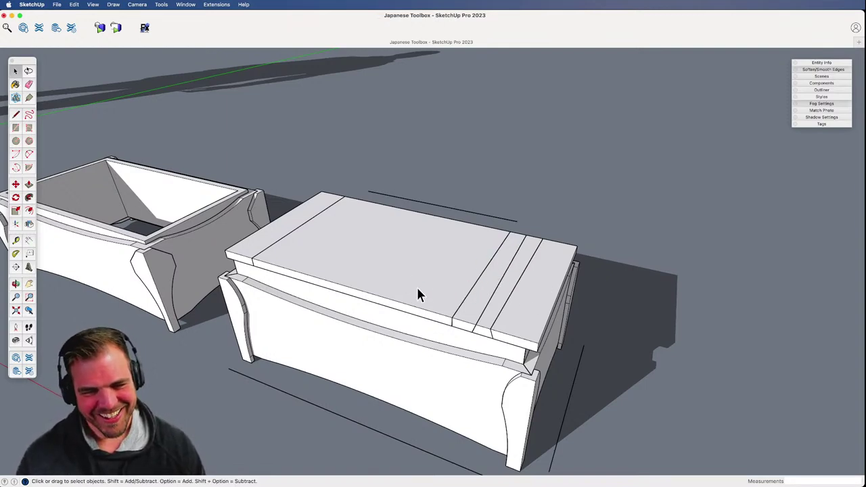
double_click(422, 289)
double_click(432, 300)
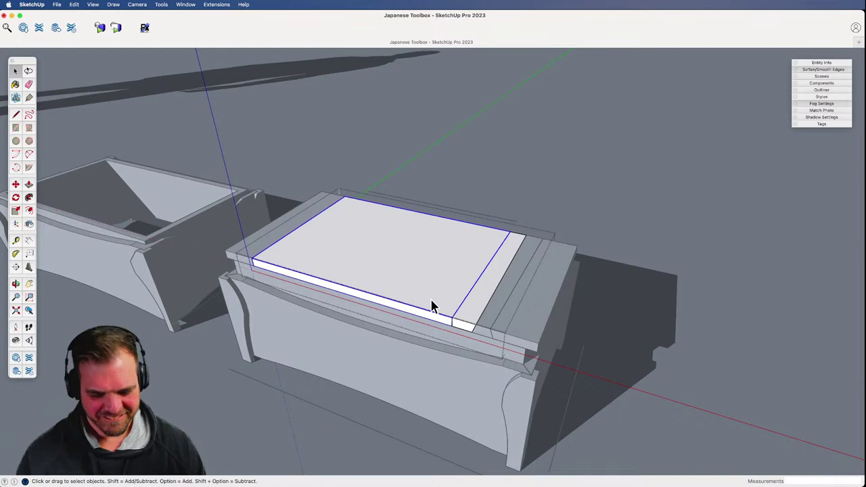
key(Delete)
- Extend the lid's near batten with Push/Pull across the panel to the far end board
middle_drag(397, 278, 586, 298)
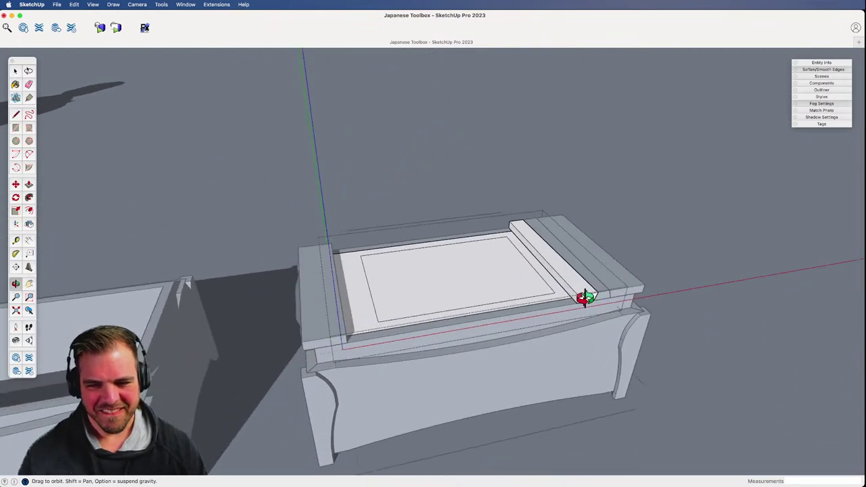
double_click(571, 288)
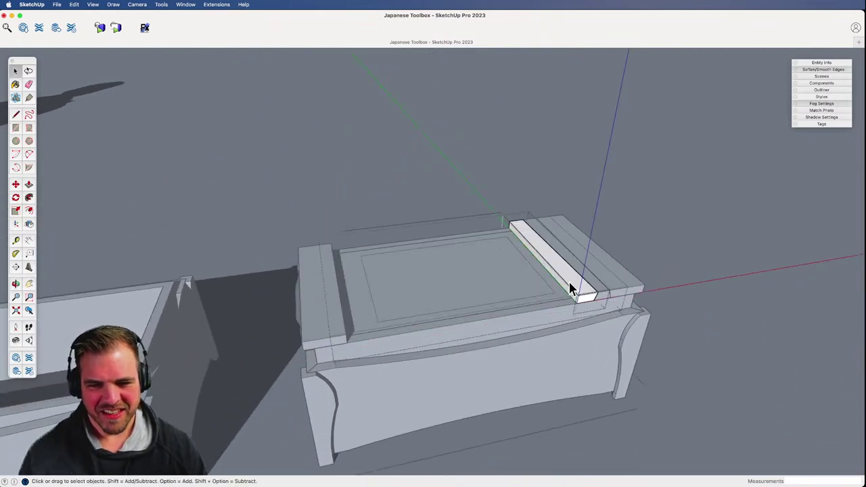
key(p)
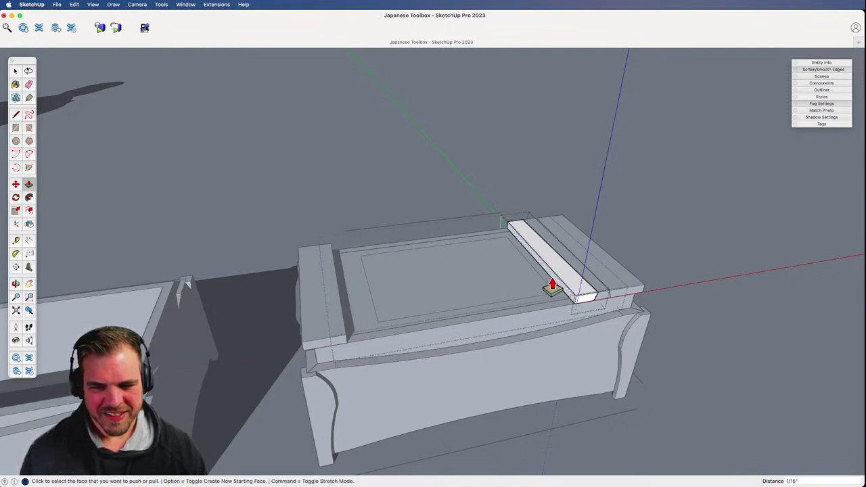
drag(553, 287, 359, 343)
middle_drag(615, 246, 454, 257)
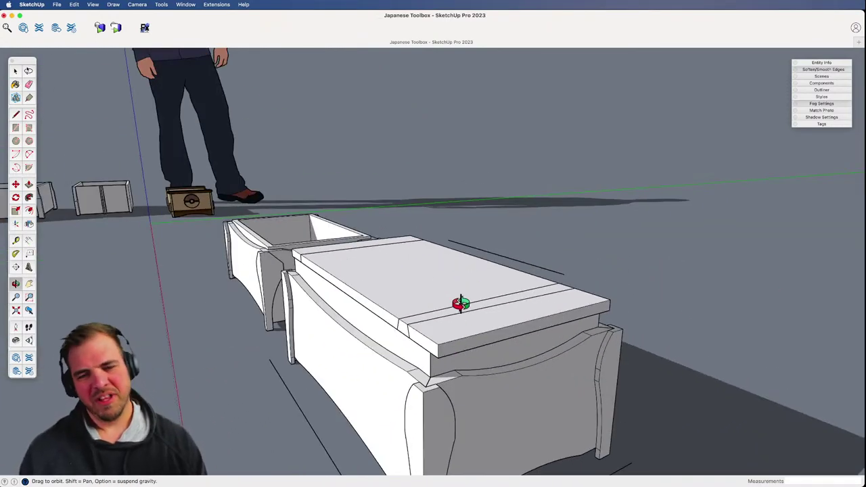
scroll(461, 304, up, 3)
middle_drag(445, 306, 511, 332)
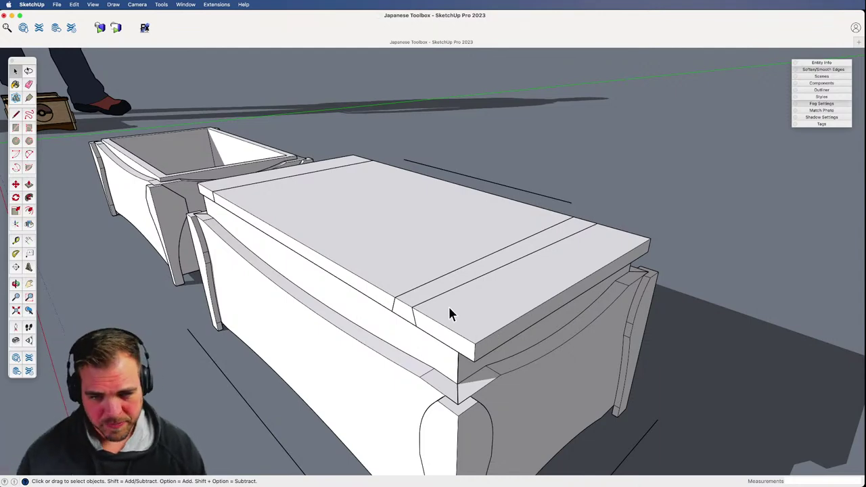
- Try to draw a rectangle over the whole top, from the far end board's corner to the opposite near corner
scroll(473, 287, down, 5)
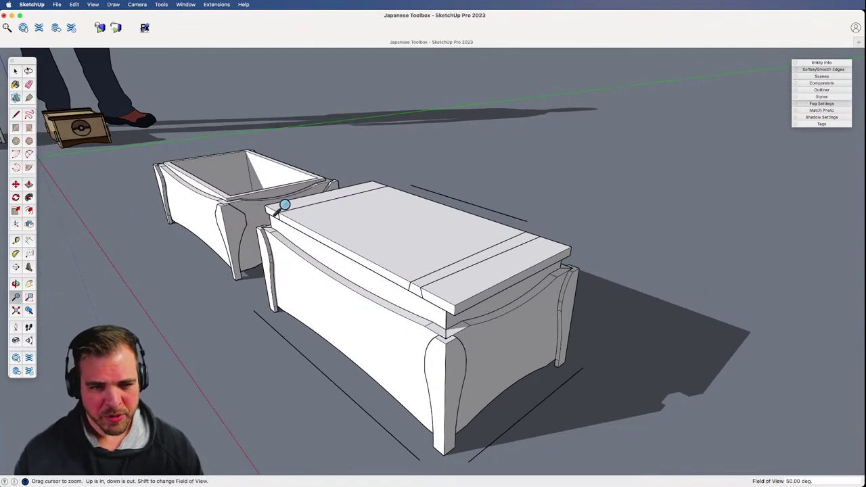
key(r)
click(266, 204)
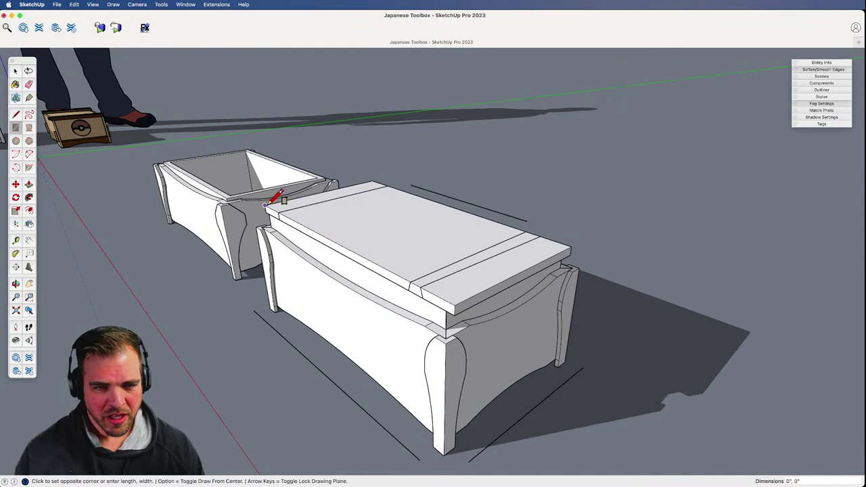
click(564, 258)
key(space)
middle_drag(569, 254, 367, 377)
double_click(390, 278)
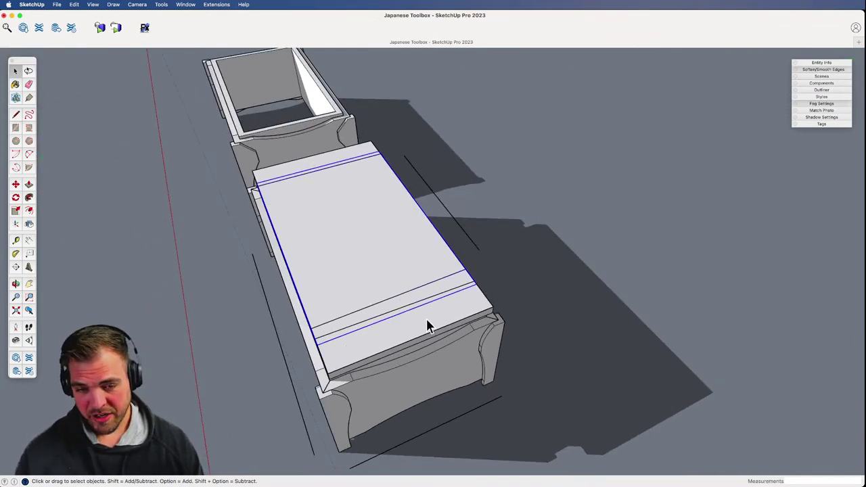
double_click(473, 322)
key(o)
drag(449, 290, 469, 190)
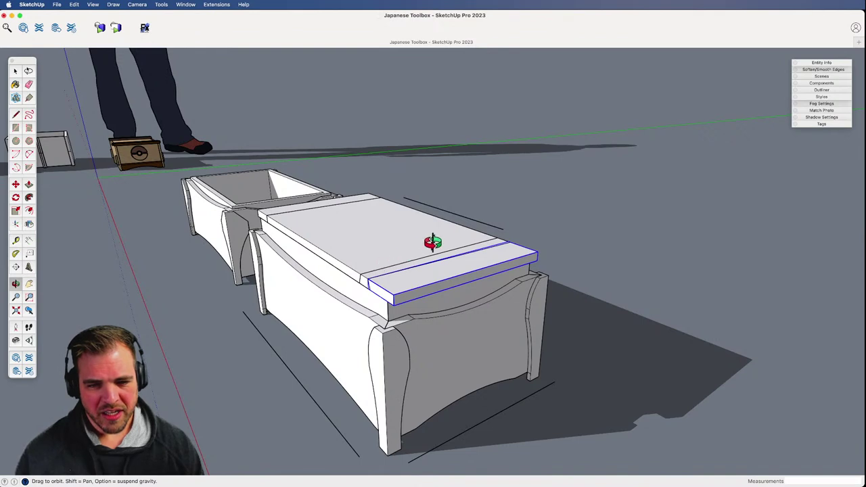
key(space)
click(565, 255)
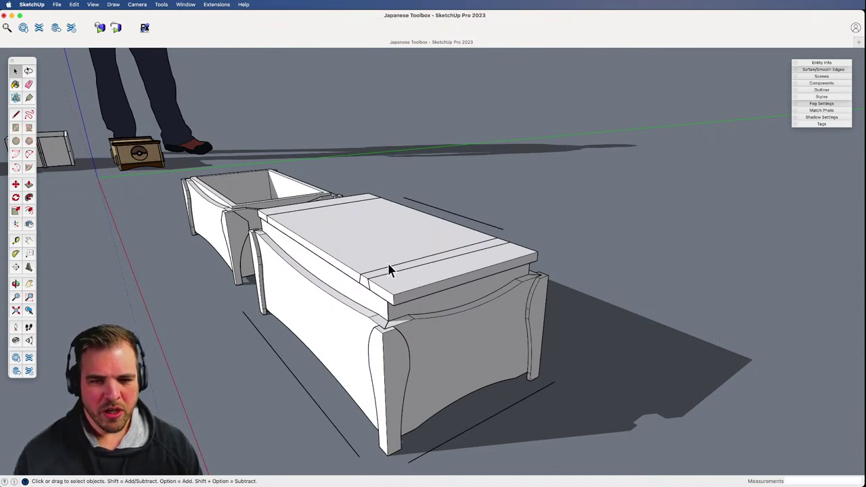
- Draw a rectangle between the opposite outer corners of the two end boards and move it about 1' 1" sideways off the box
key(r)
click(258, 210)
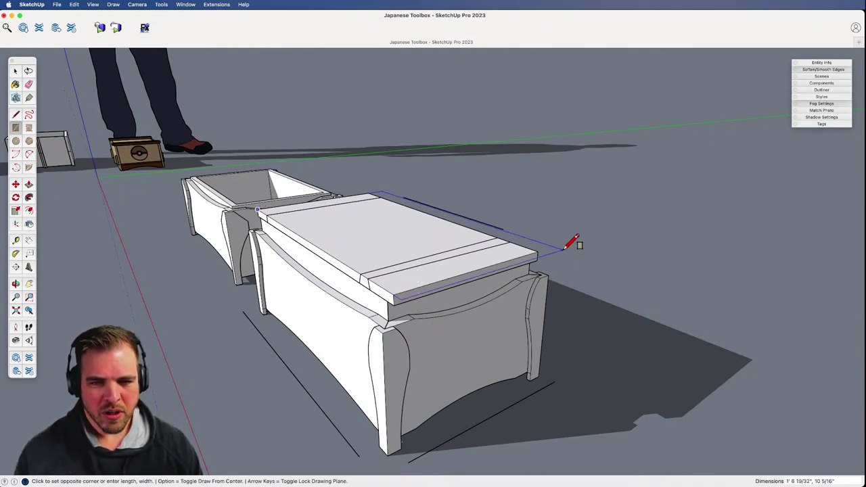
click(538, 251)
key(space)
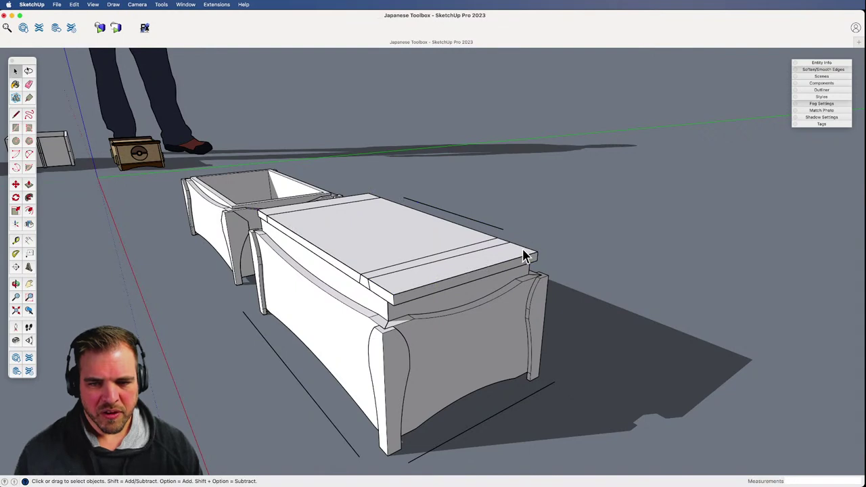
click(513, 263)
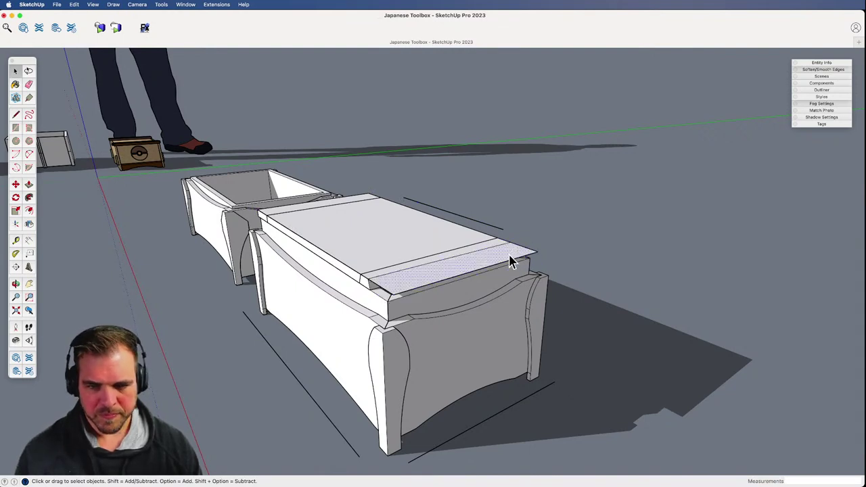
key(m)
click(547, 236)
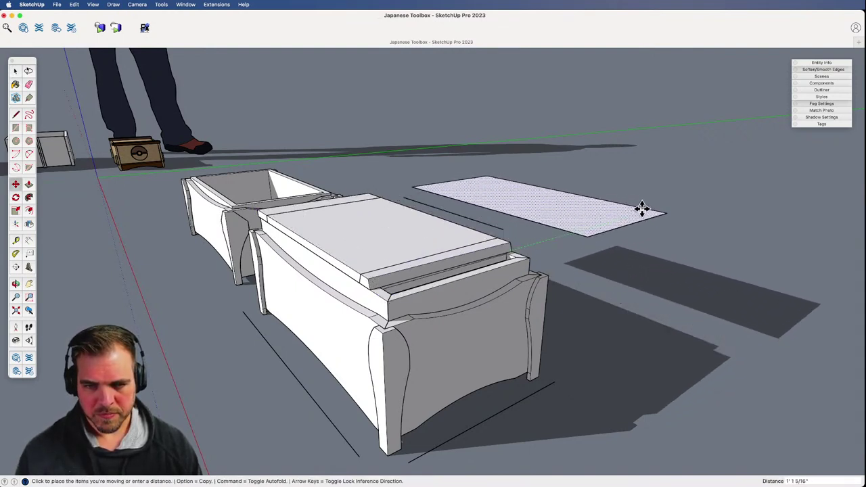
click(633, 208)
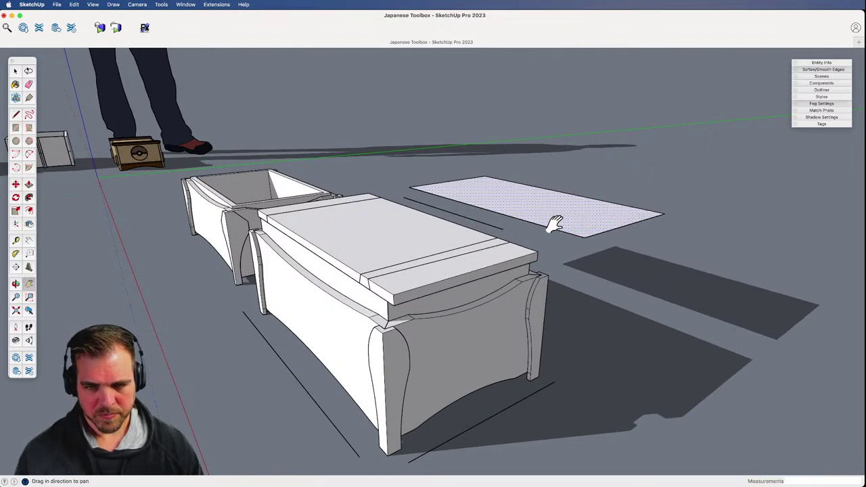
- Thicken the rectangle beside the box by 1/2" with Push/Pull, matching the near end board's lower corner
shift+middle_drag(554, 222, 534, 236)
key(p)
click(524, 266)
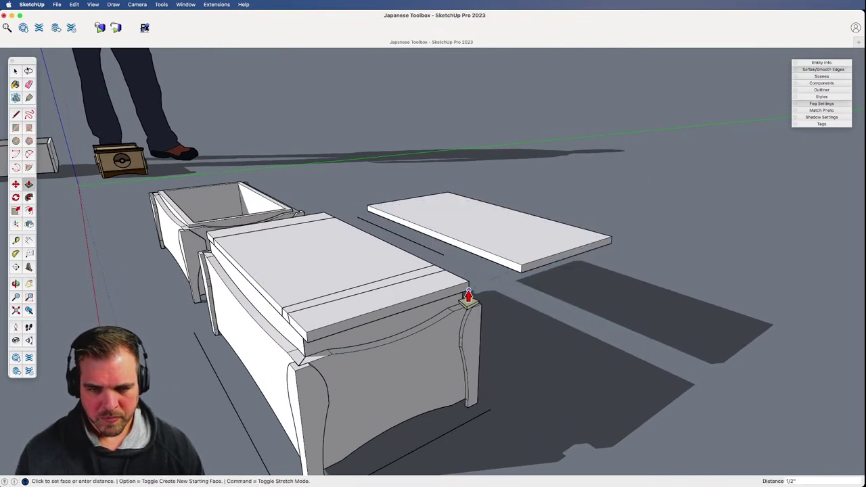
click(468, 296)
- Raise the loose panel's top face by about 7/16" with Push/Pull and pull its long box-facing side slightly outward
key(space)
click(543, 252)
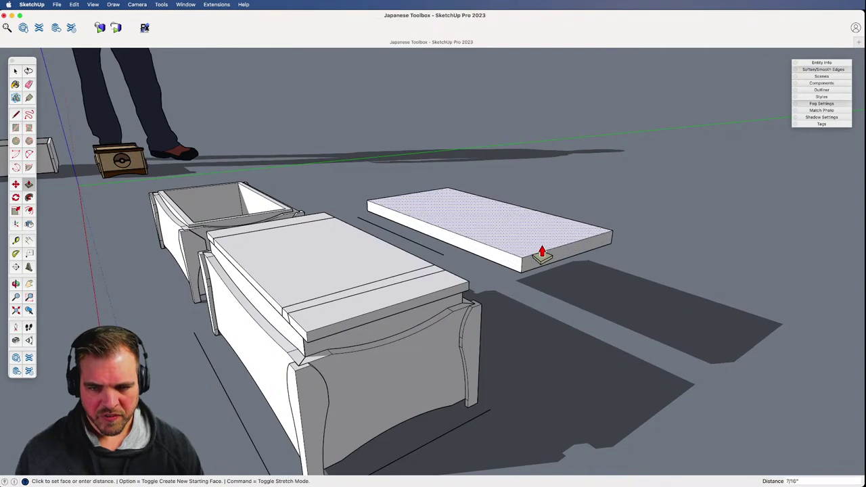
middle_drag(544, 252, 456, 280)
scroll(457, 279, up, 1)
drag(506, 263, 410, 313)
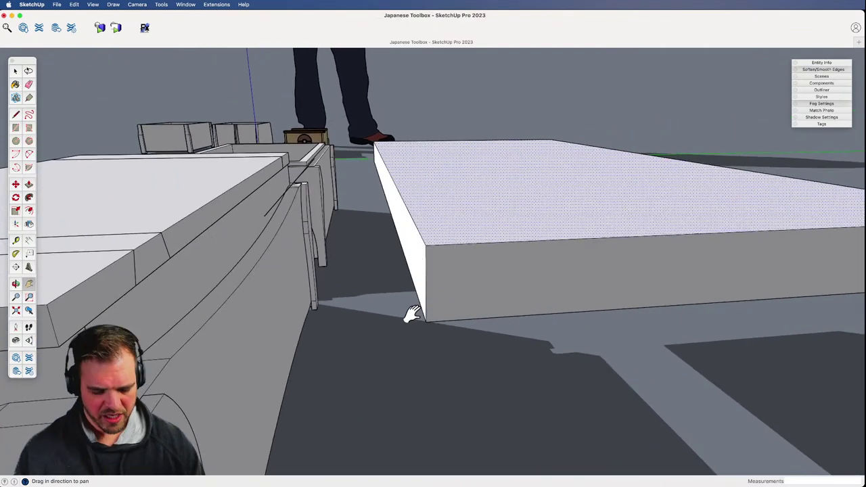
key(p)
click(416, 267)
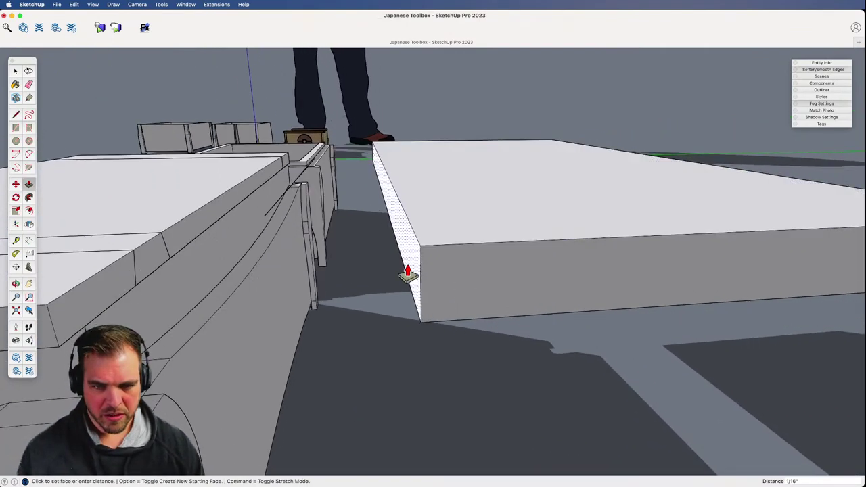
key(Return)
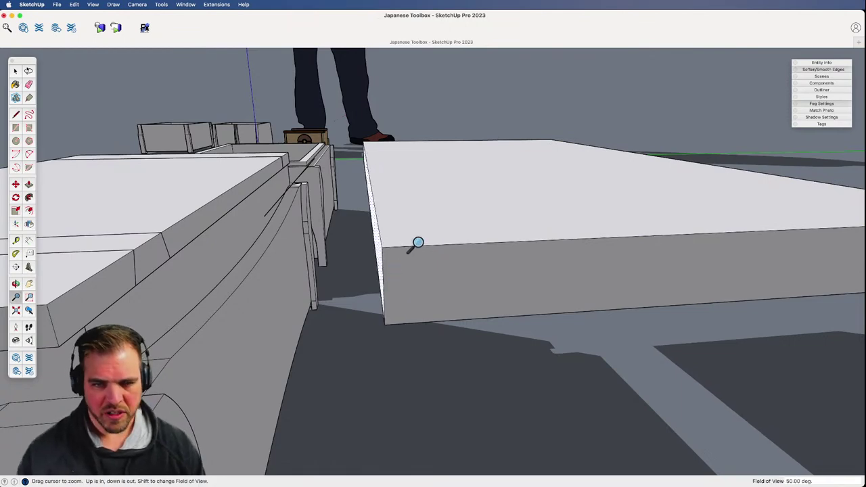
- Draw a diagonal line about 23/32" long across the lower corner of the loose panel's end face nearest the box
scroll(416, 245, down, 3)
shift+middle_drag(511, 263, 254, 318)
mouse_move(593, 294)
shift+middle_down()
mouse_move(483, 284)
mouse_move(422, 329)
mouse_move(537, 281)
mouse_move(503, 234)
shift+middle_up()
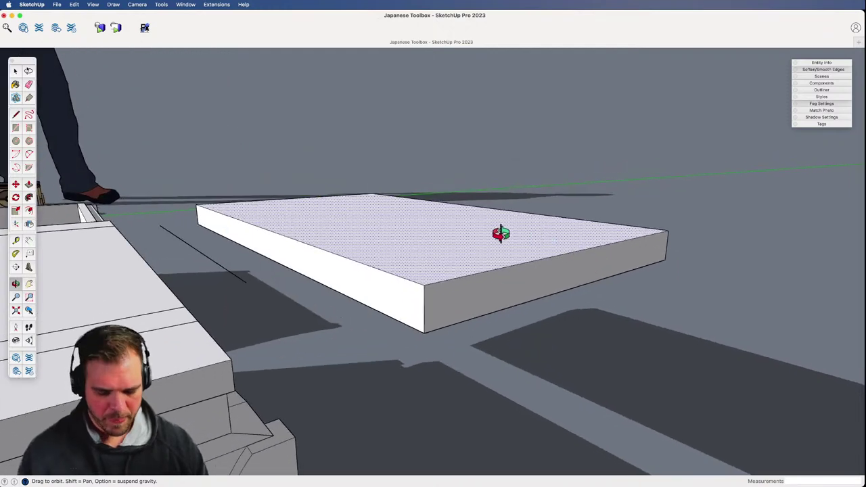
key(l)
click(424, 302)
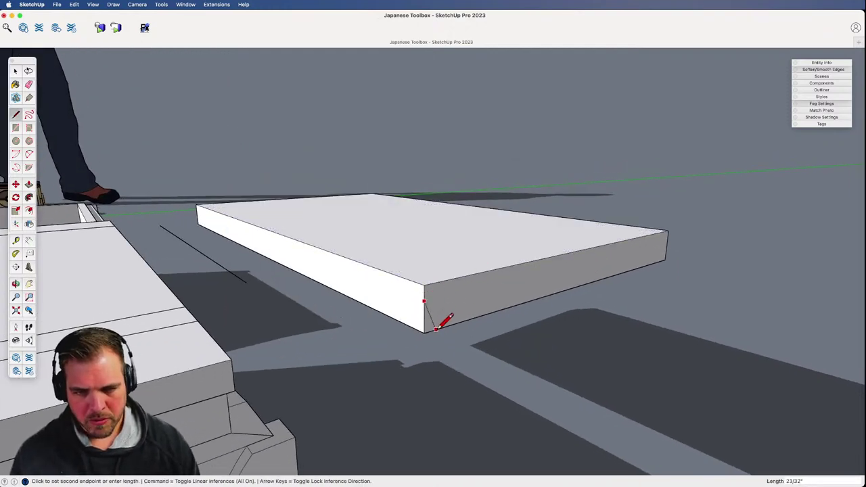
click(437, 329)
- Bevel the loose panel's lower edges by running the corner triangle around its top face with Follow Me, and group the whole panel
key(space)
click(453, 271)
key(shift+f)
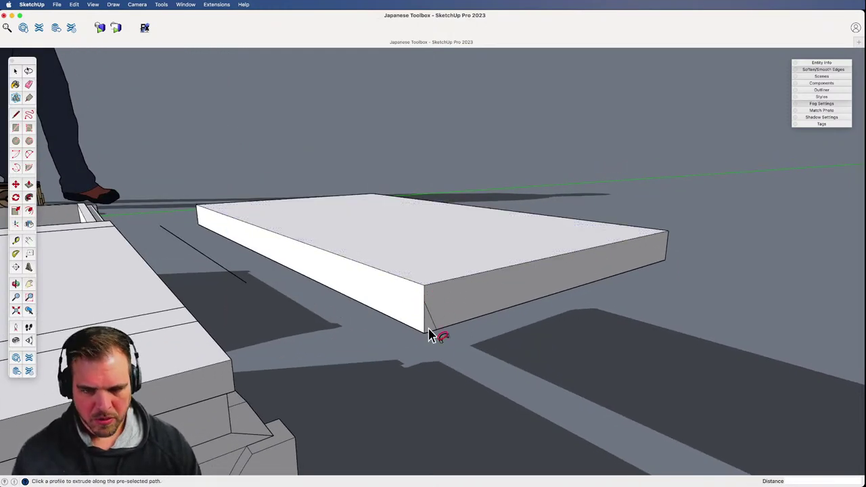
click(429, 328)
key(space)
scroll(450, 278, down, 3)
triple_click(452, 264)
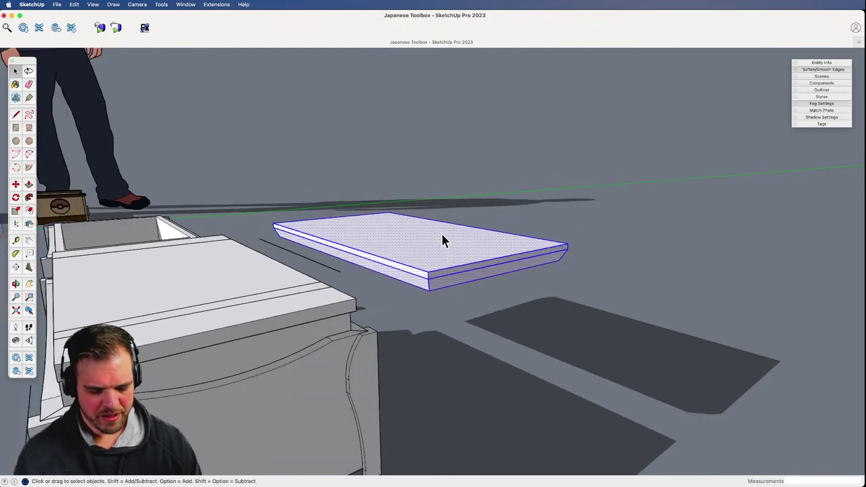
key(super+g)
- Hide the existing lid parts on the nearer box, including the end boards, battens and center panel
scroll(451, 268, down, 4)
shift+middle_drag(449, 311, 566, 387)
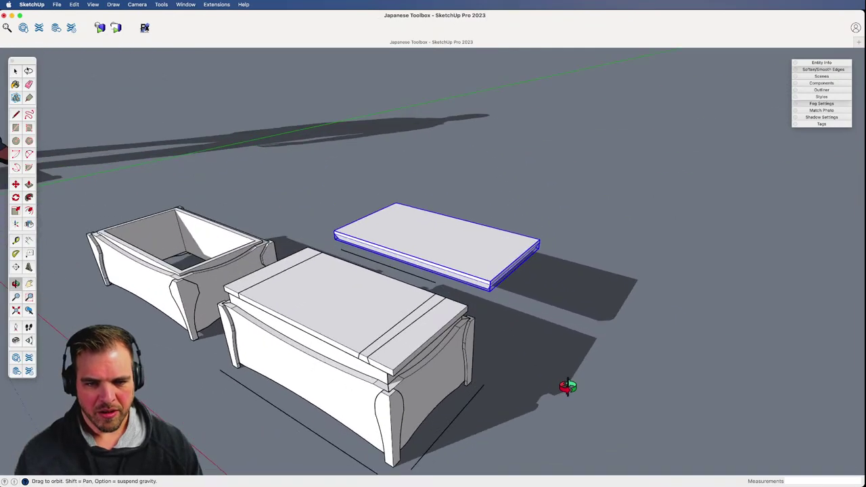
click(431, 341)
key(Delete)
click(394, 330)
key(Delete)
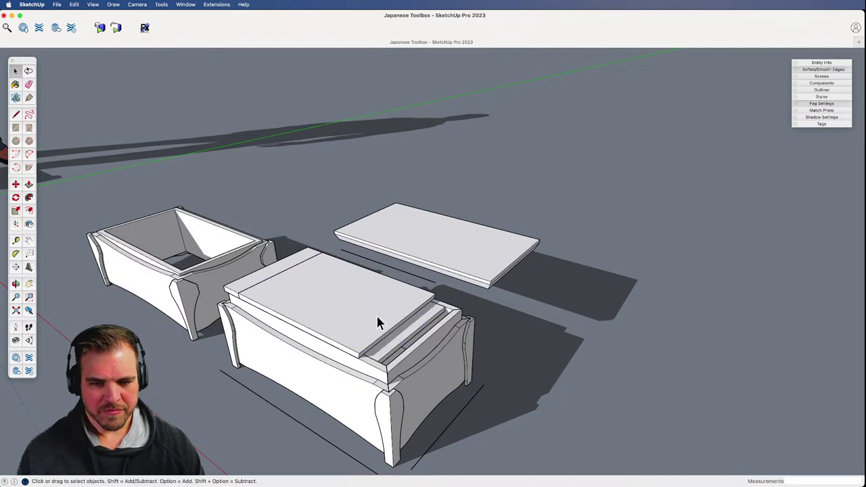
click(376, 314)
key(Delete)
key(Delete)
- Move the beveled panel about 1' 1" sideways onto the nearer box's open top
click(494, 245)
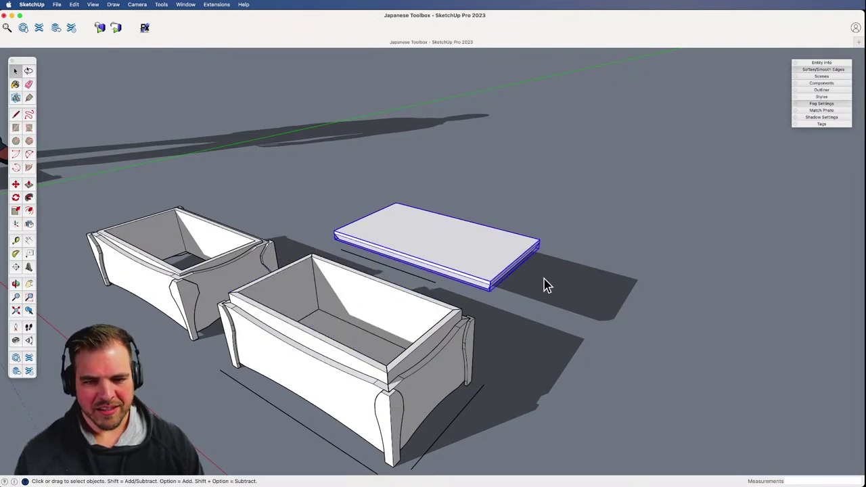
middle_drag(545, 304, 460, 333)
key(m)
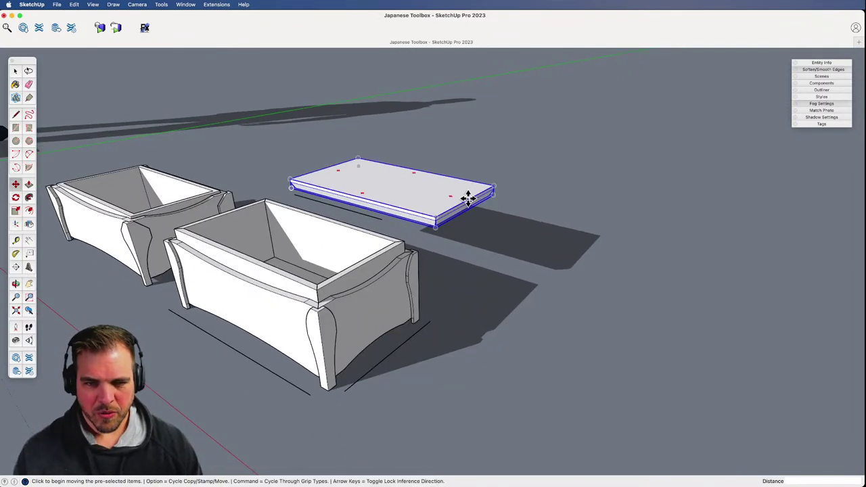
click(474, 193)
click(397, 350)
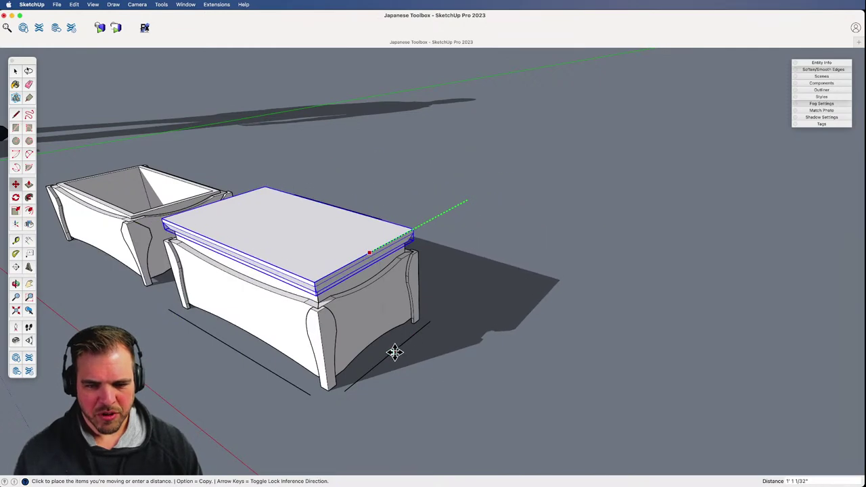
key(space)
click(436, 369)
- Edit the beveled lid and move its near end faces along the box's length to line up with the box's outer end
key(o)
drag(341, 310, 411, 330)
key(space)
scroll(382, 290, up, 4)
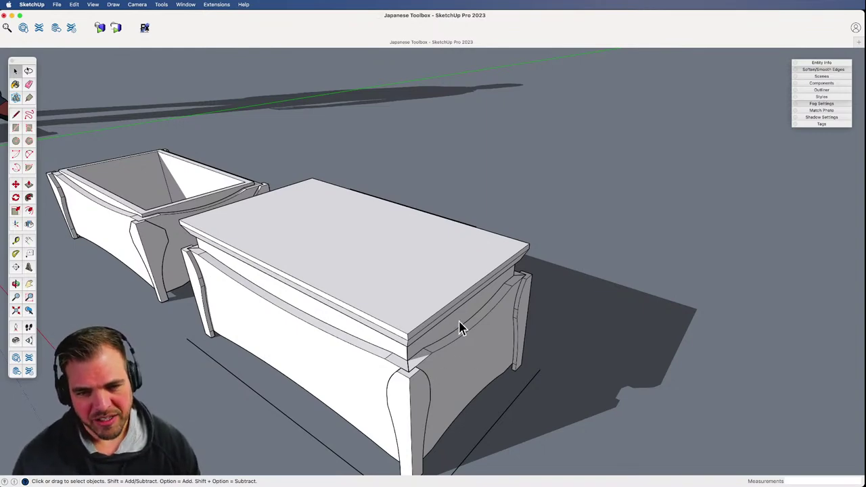
click(431, 289)
shift+middle_drag(432, 289, 455, 286)
key(m)
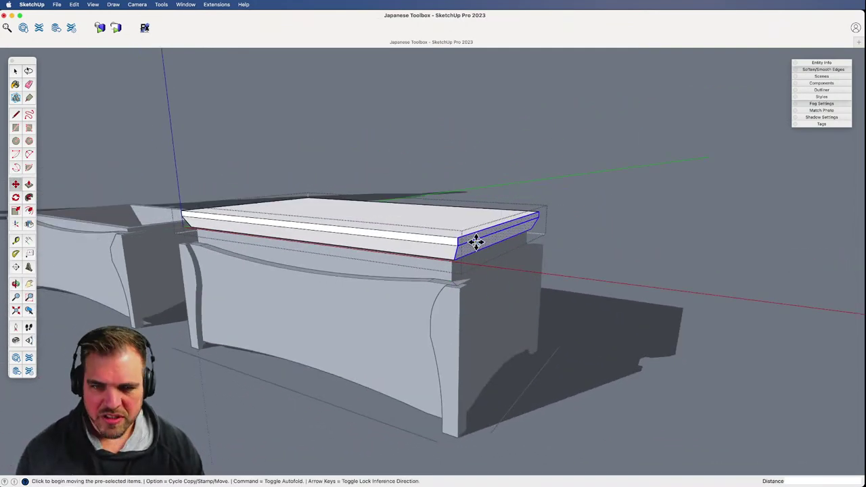
click(458, 237)
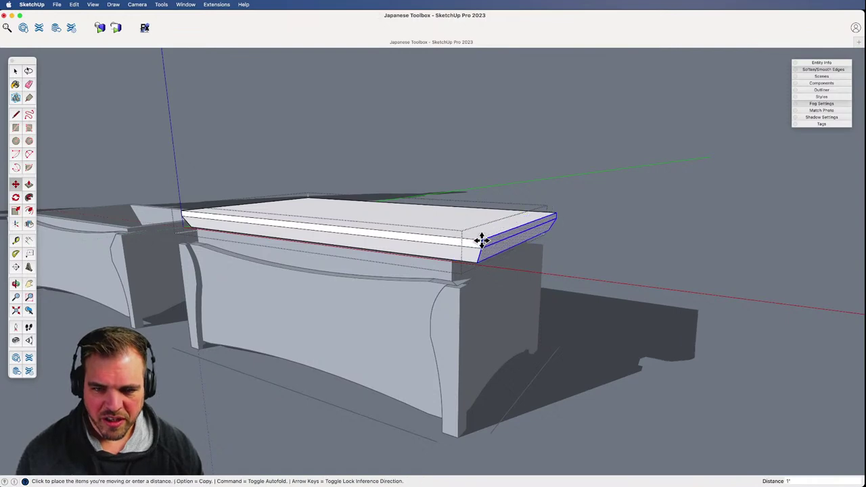
click(461, 320)
middle_drag(460, 321, 306, 236)
- Move the beveled lid's front long-side faces outward to line up with the box's outer corner, and leave the group
key(space)
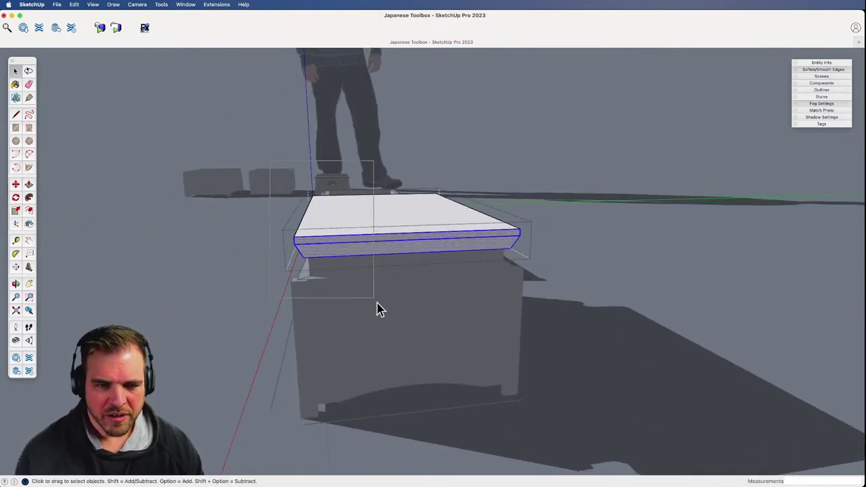
middle_drag(377, 309, 385, 239)
key(m)
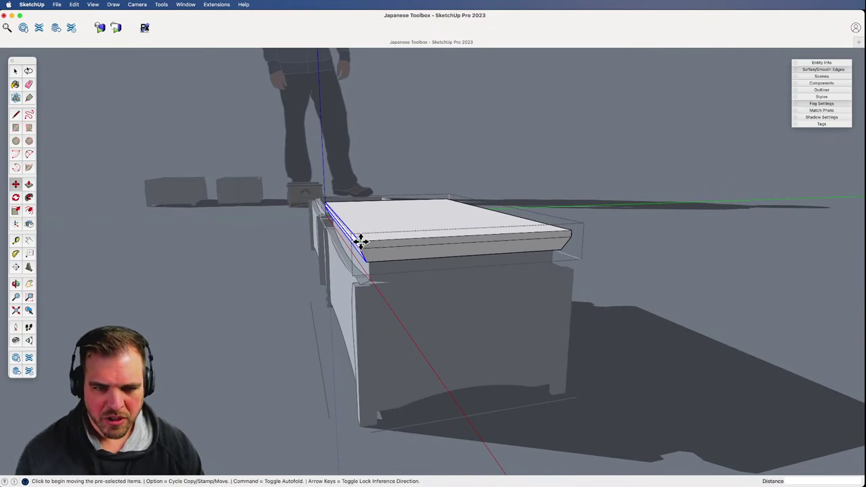
click(361, 242)
click(354, 286)
key(space)
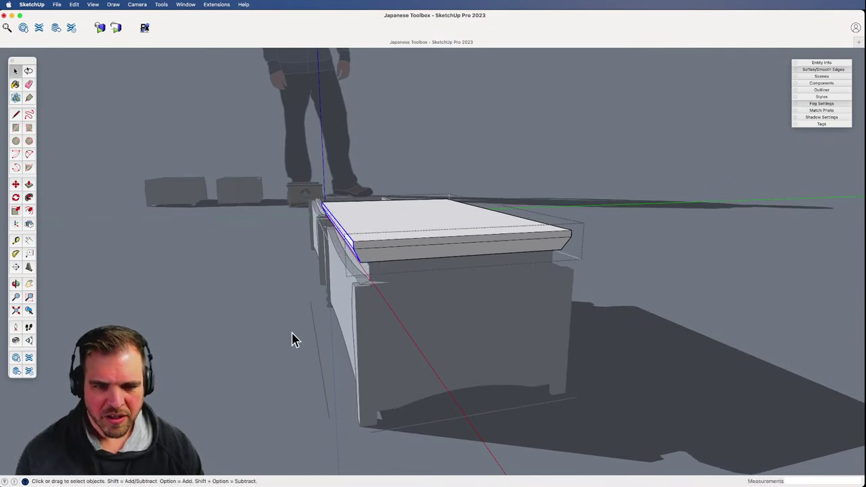
click(293, 340)
- Move the beveled lid about 3' 9 23/32" off its box to beyond the second open box, and unhide the original lid parts
key(o)
drag(412, 293, 813, 301)
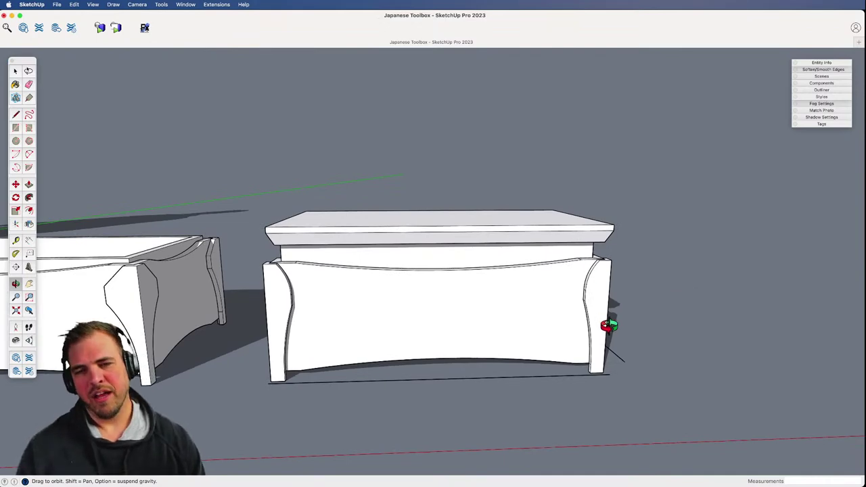
drag(609, 325, 468, 314)
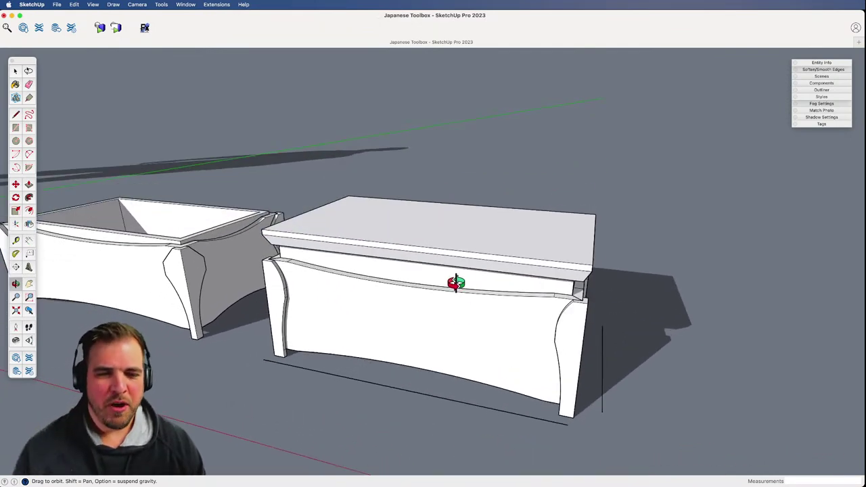
key(space)
click(508, 236)
key(z)
key(o)
drag(512, 234, 518, 290)
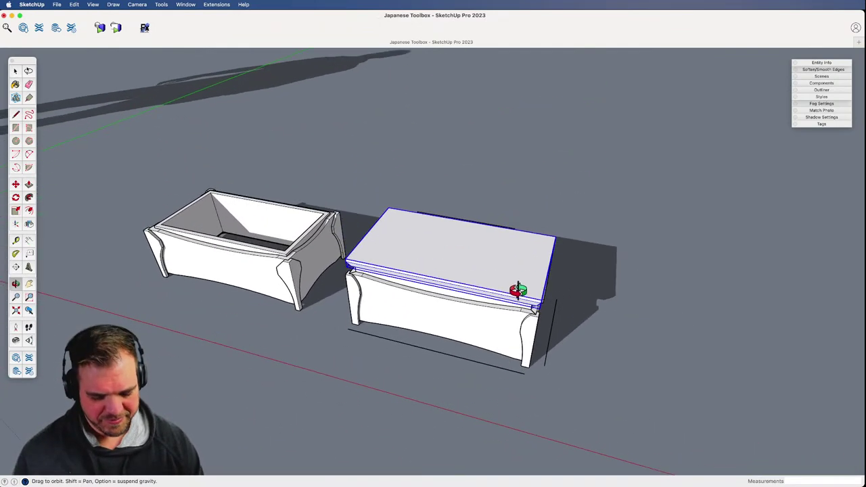
key(m)
click(526, 249)
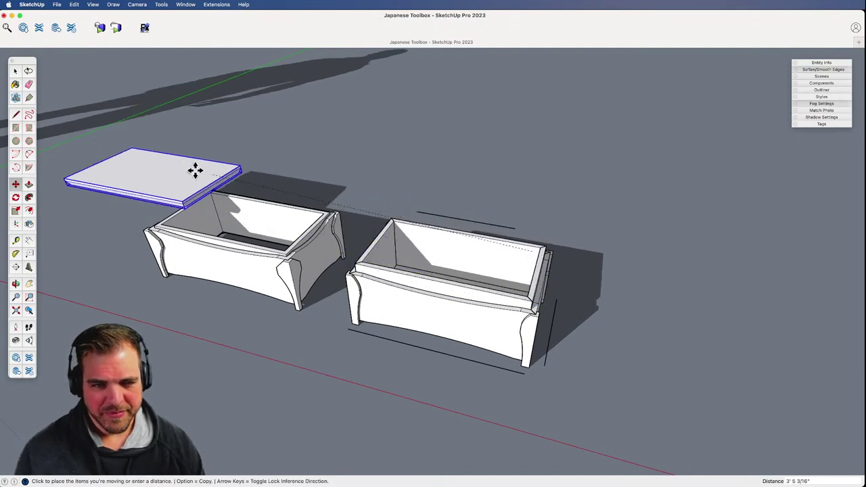
click(155, 184)
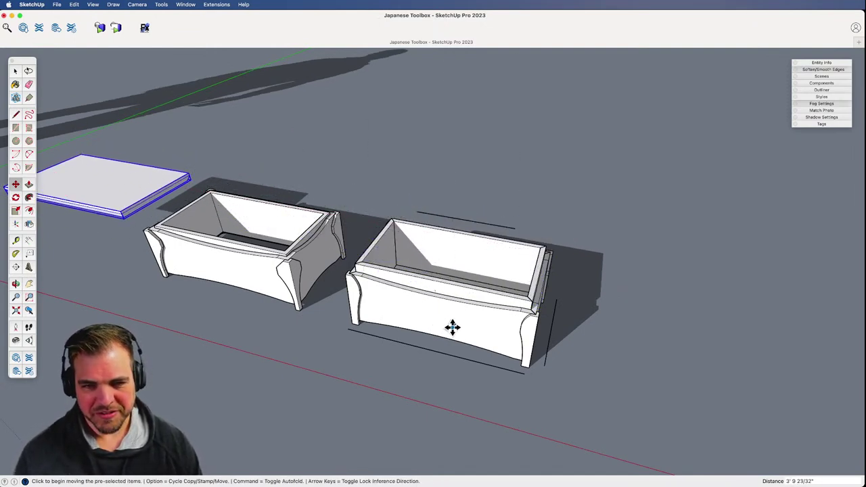
key(shift+h)
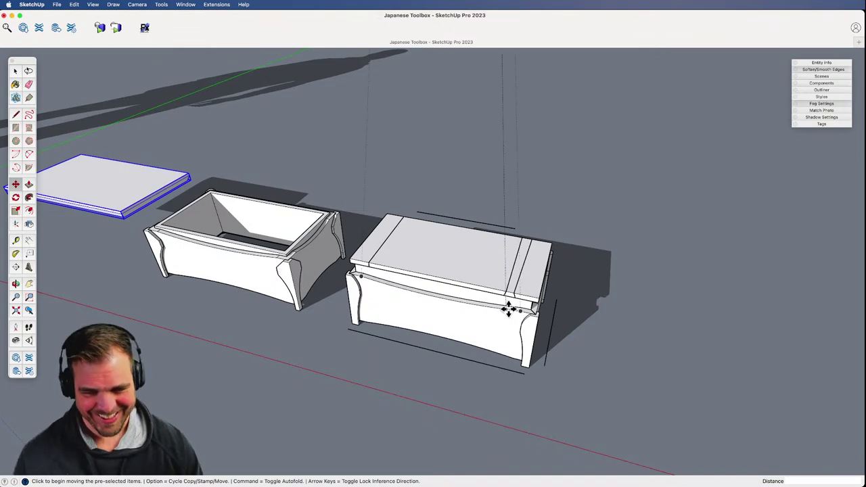
- Edit the original lid's center panel and push its end face across until only a narrow strip remains beside the batten
key(z)
drag(505, 397, 512, 298)
key(space)
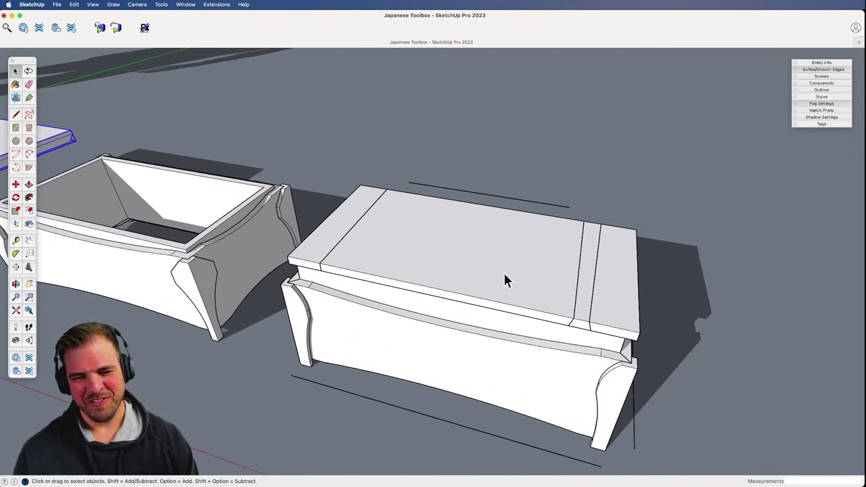
double_click(447, 267)
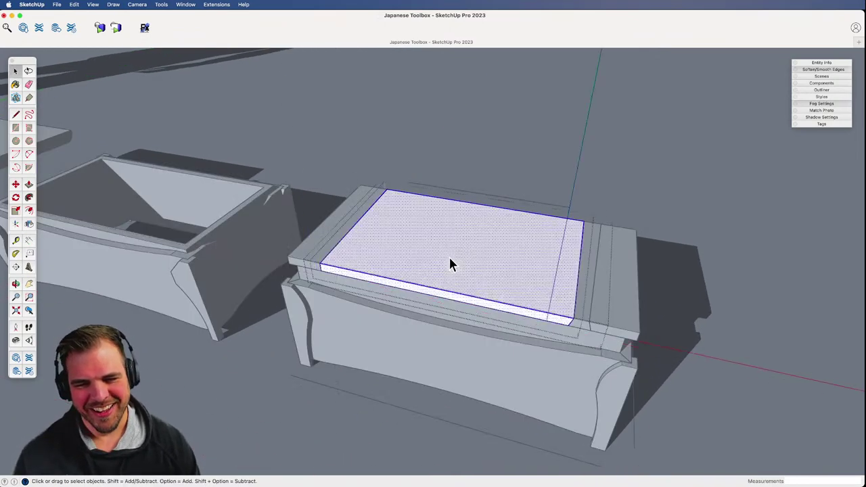
middle_drag(449, 264, 513, 333)
middle_drag(386, 324, 451, 338)
key(p)
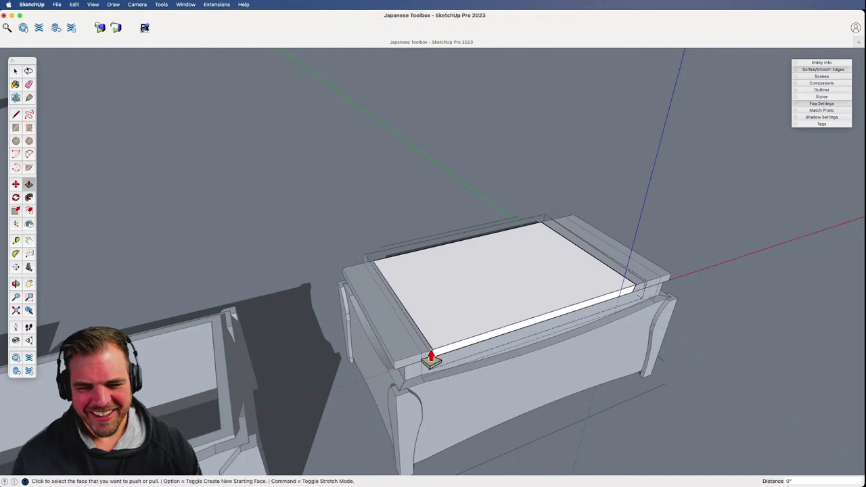
click(431, 357)
click(613, 298)
shift+middle_drag(613, 298, 367, 352)
- Open the lid group for editing and draw a rectangle covering the inner face of the batten at the opposite end
scroll(491, 318, up, 1)
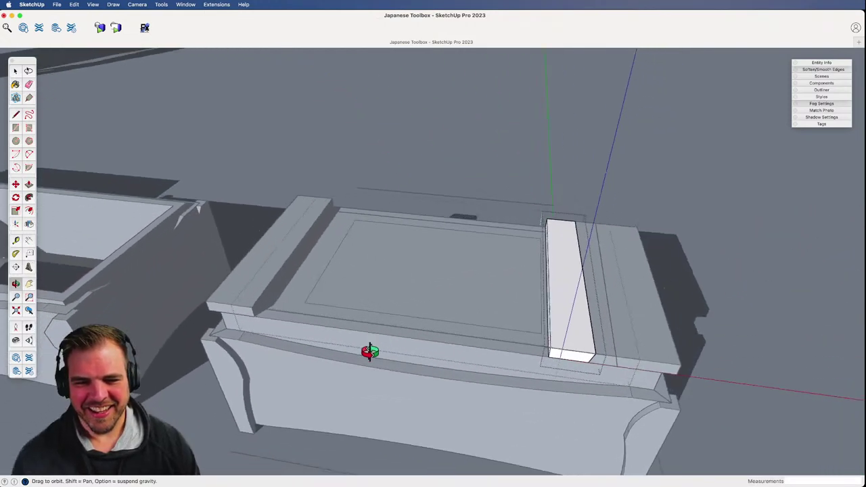
key(space)
click(406, 156)
click(325, 298)
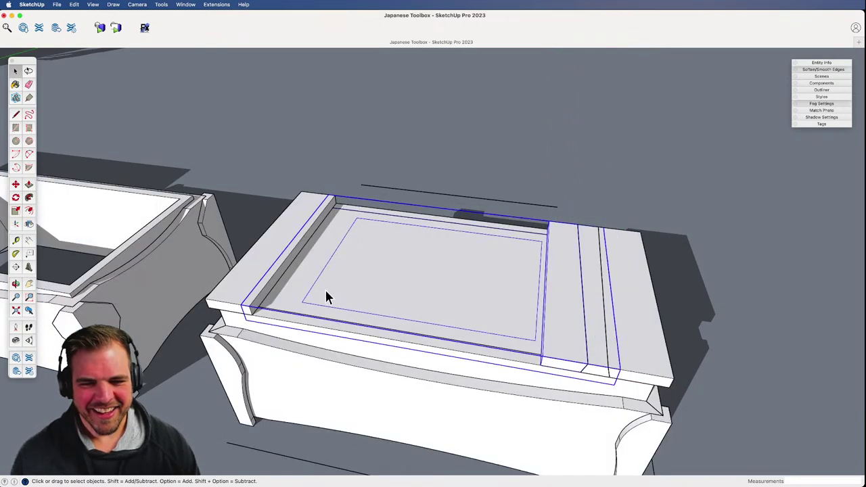
double_click(338, 289)
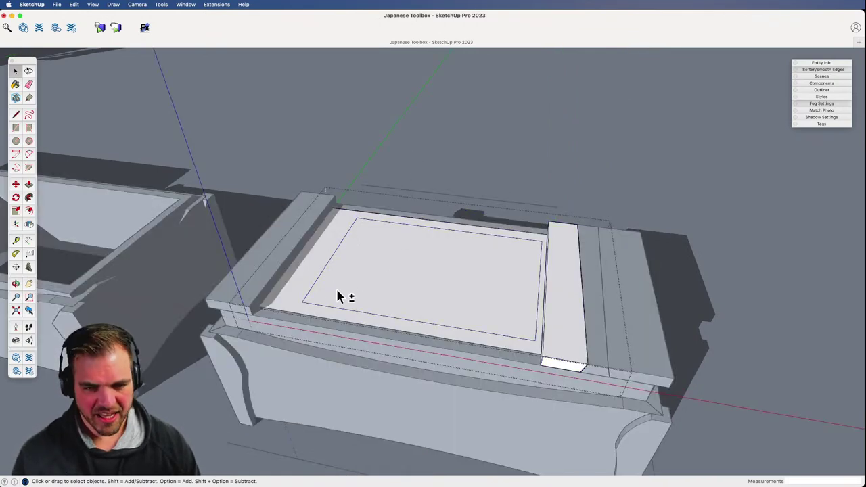
scroll(338, 275, up, 5)
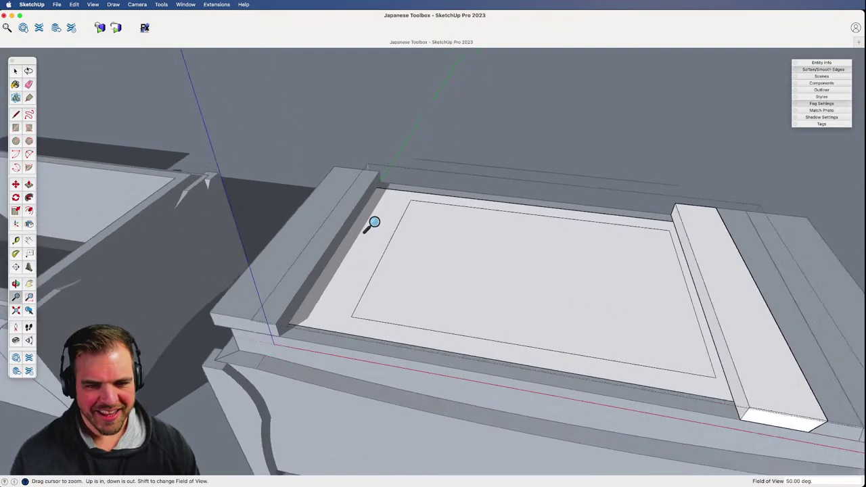
key(r)
click(242, 355)
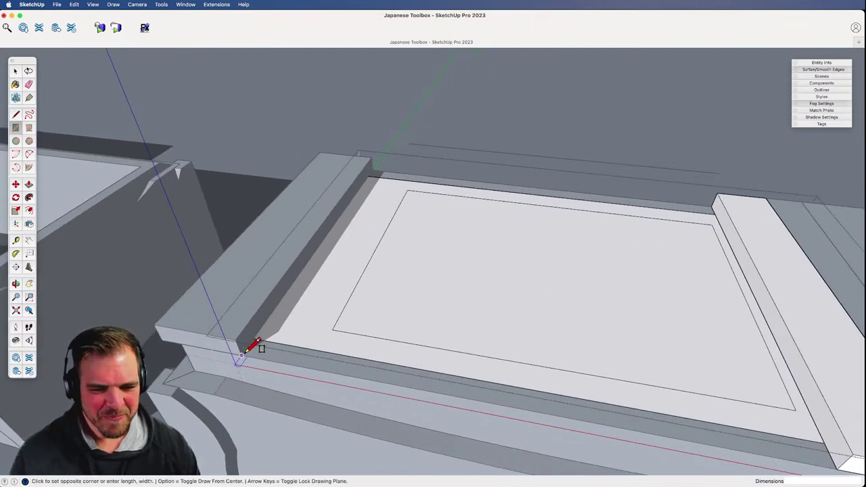
key(Escape)
click(241, 353)
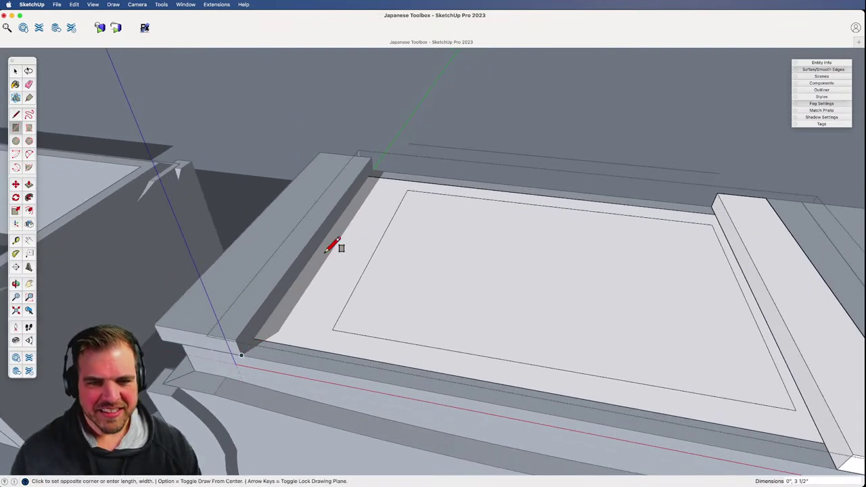
click(375, 157)
- Pull the new rectangle 1" toward the lid's center to form a strip beside the batten
key(p)
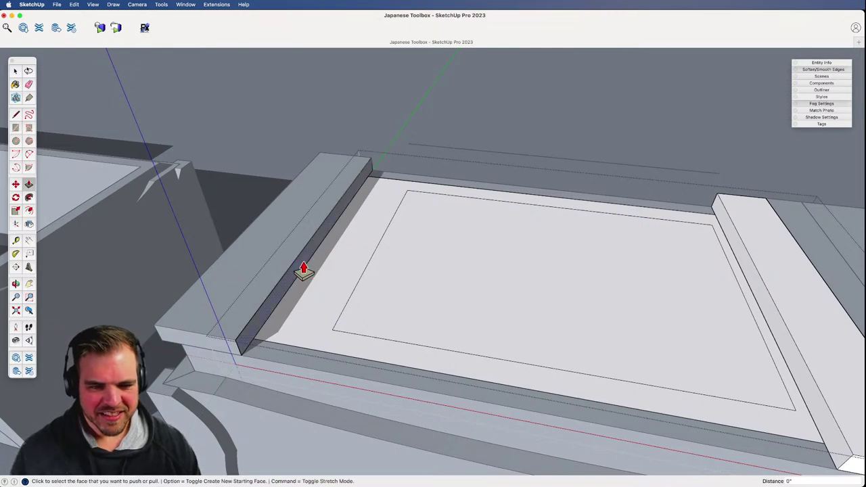
click(304, 271)
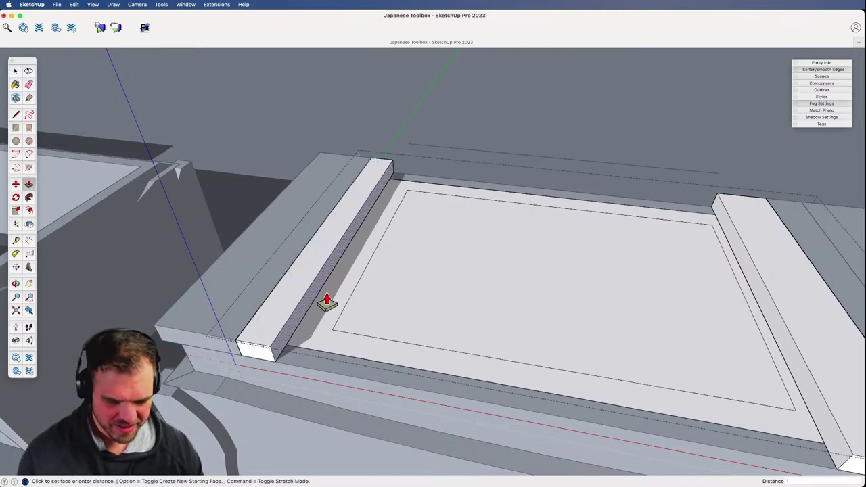
click(327, 302)
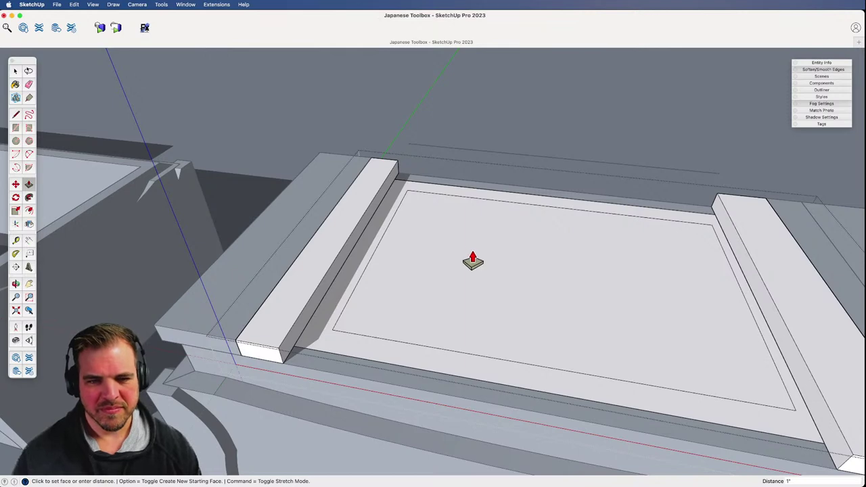
scroll(421, 396, down, 5)
middle_drag(421, 396, 444, 339)
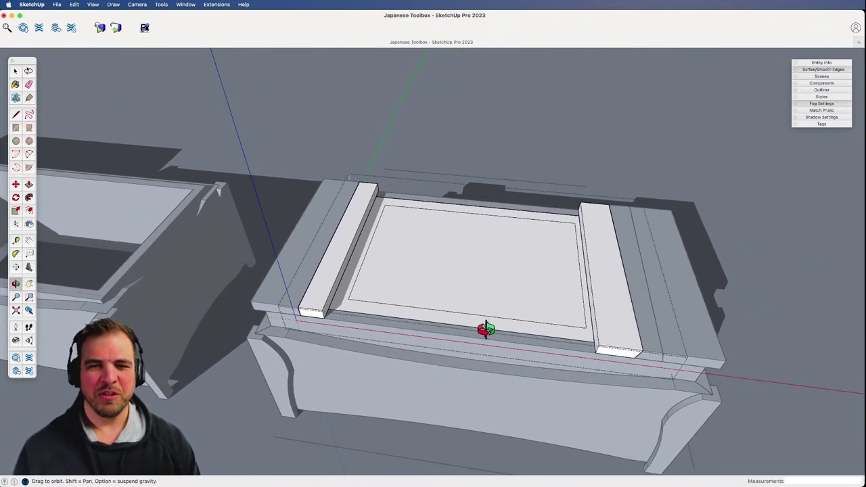
- Place a guide on the center panel parallel to the new strip's inner edge, just past the inset rectangle's end
middle_drag(566, 348, 303, 284)
scroll(381, 365, up, 3)
key(t)
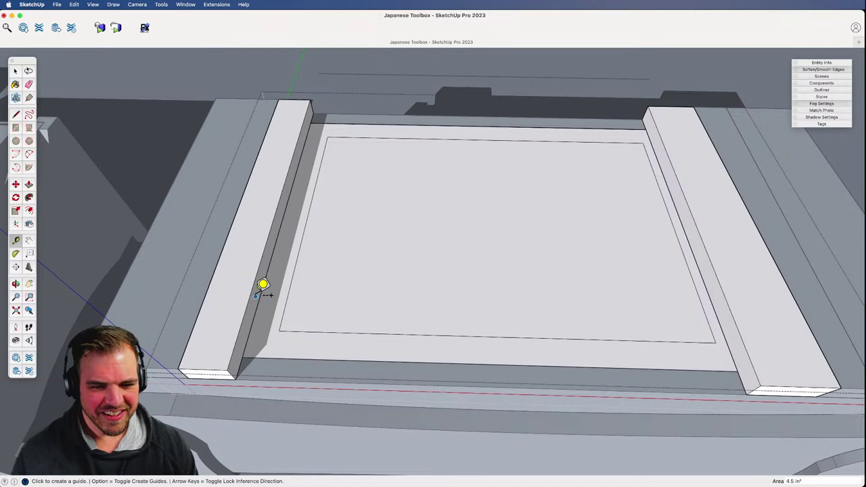
click(260, 296)
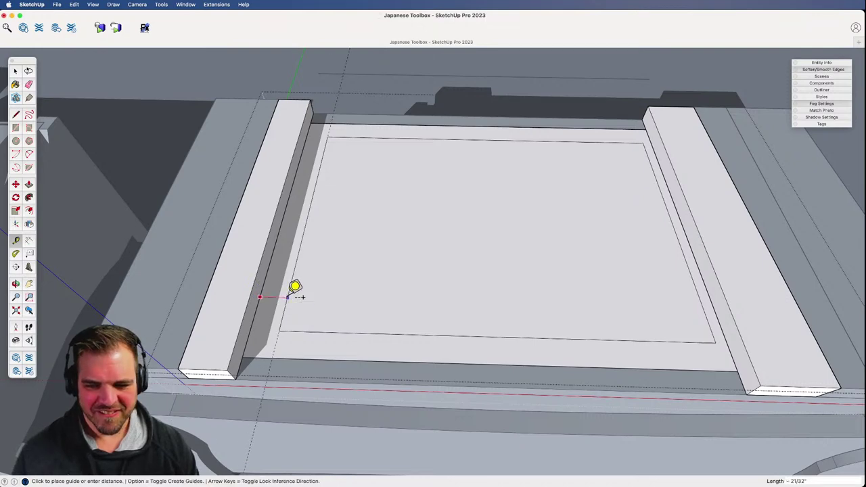
click(289, 297)
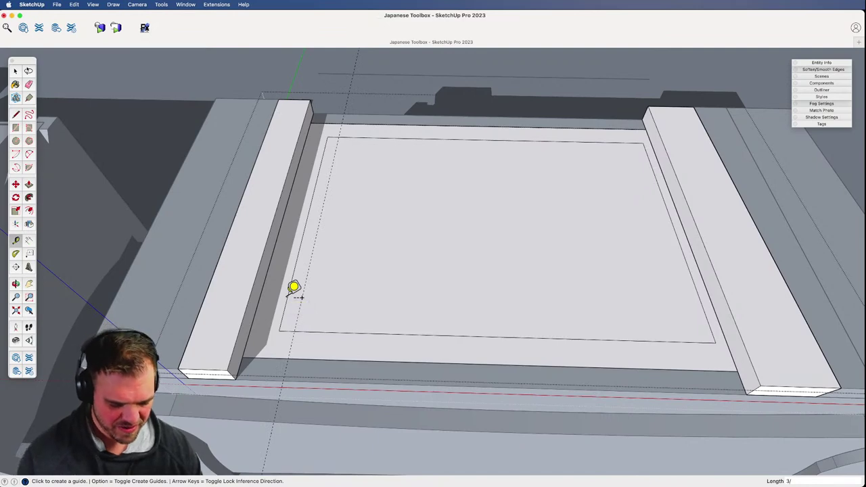
- Edit the nested panel, scale its inset rectangle about the center to about 0.98 to meet the guide, and leave the group
key(space)
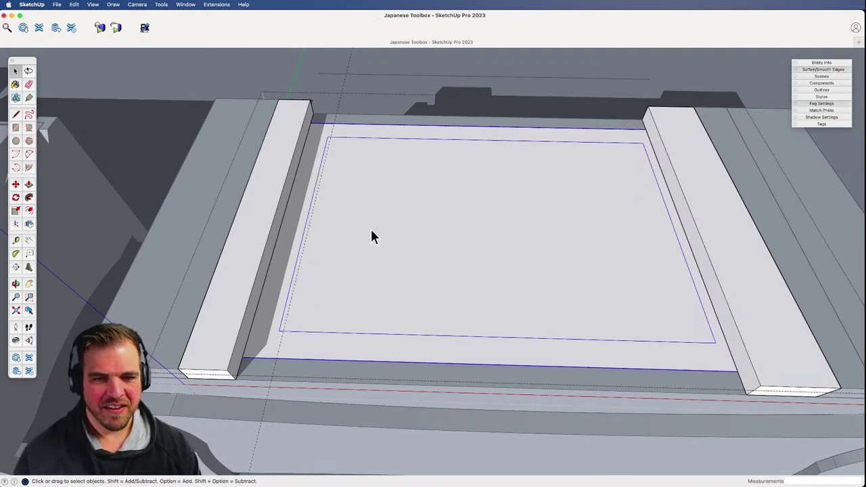
double_click(367, 228)
click(331, 186)
key(s)
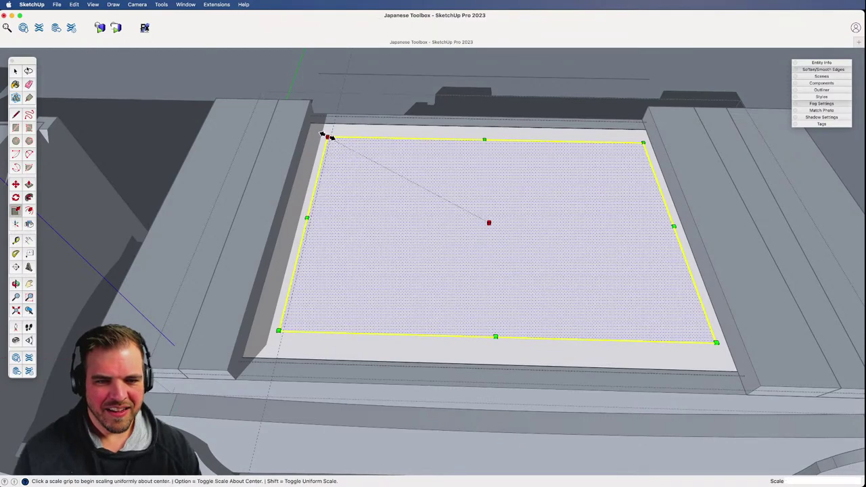
click(325, 136)
click(330, 139)
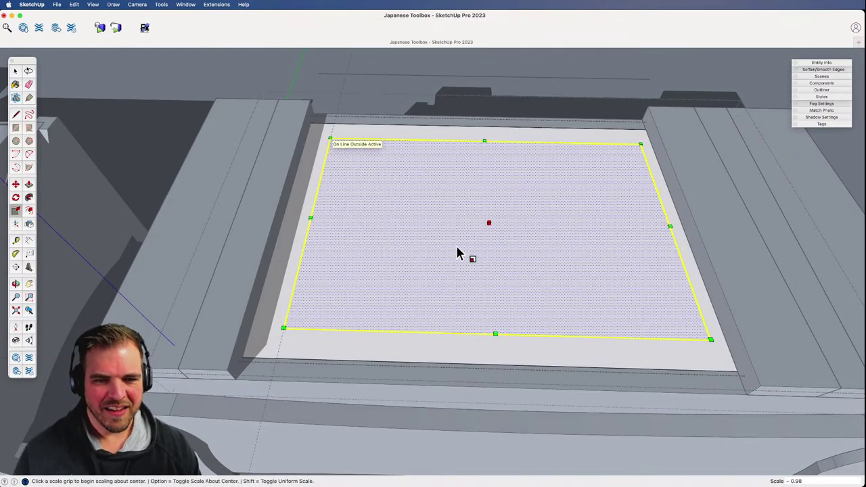
key(z)
drag(458, 249, 498, 335)
key(h)
shift+middle_drag(509, 296, 416, 293)
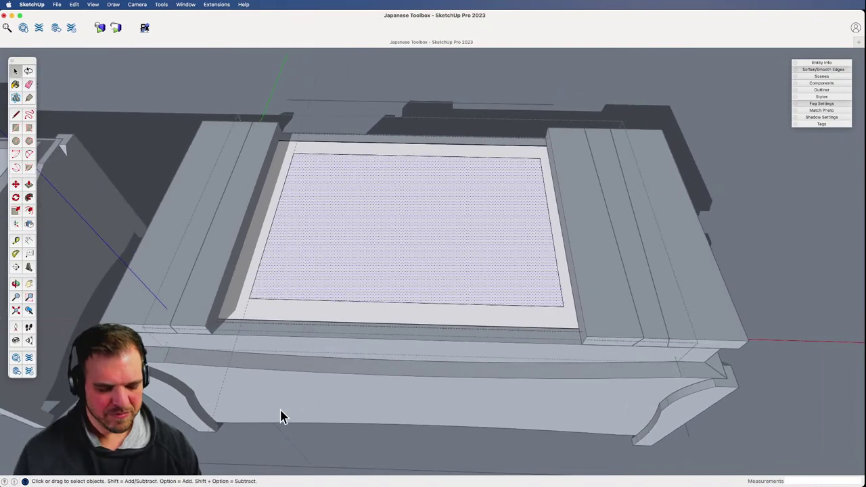
click(368, 83)
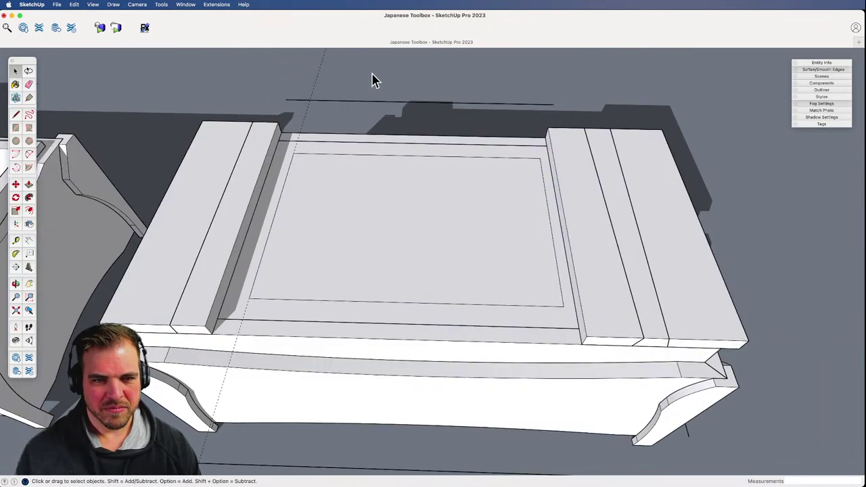
- Push the inner face of the wider strip at the lid's other end back 11/16" toward its batten
middle_drag(447, 211, 512, 273)
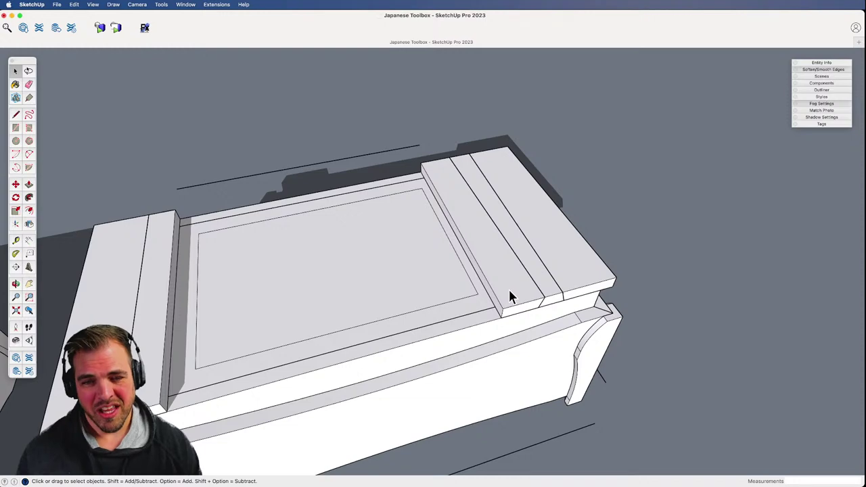
key(h)
drag(506, 292, 481, 281)
key(z)
drag(487, 341, 498, 217)
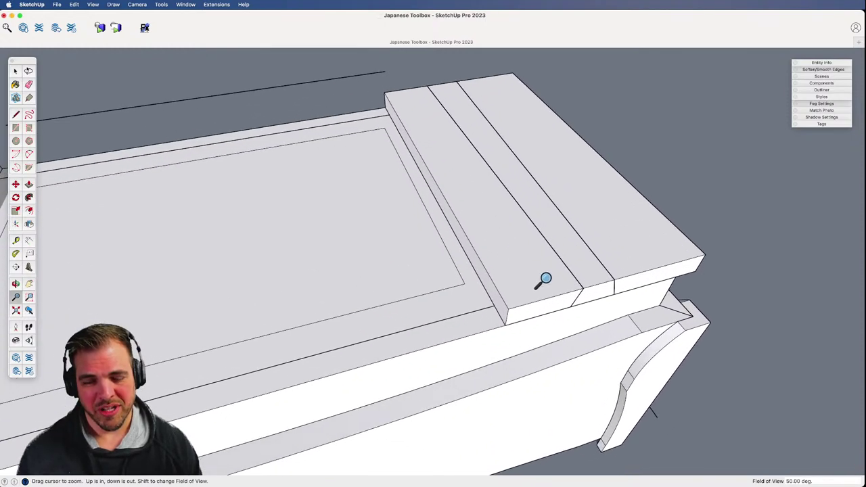
key(space)
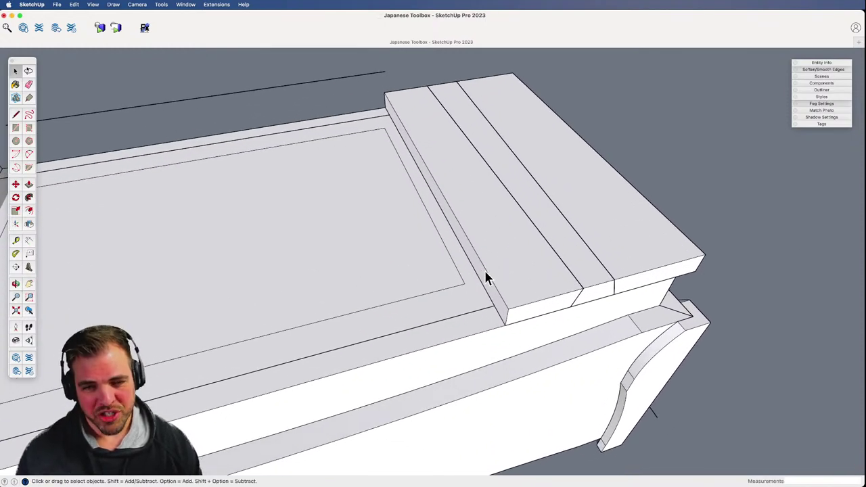
key(p)
click(486, 265)
click(506, 277)
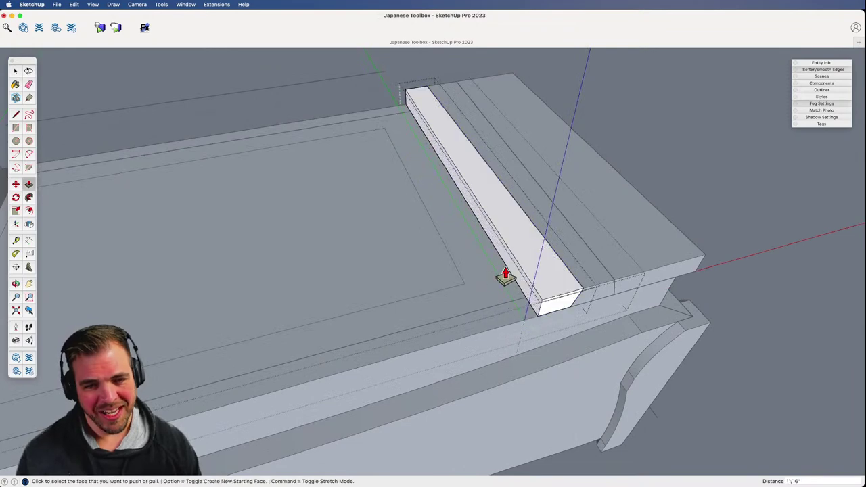
- Place a guide 3/4" outside the inset rectangle's end edge and pull the strip's inner face to it
key(t)
click(457, 267)
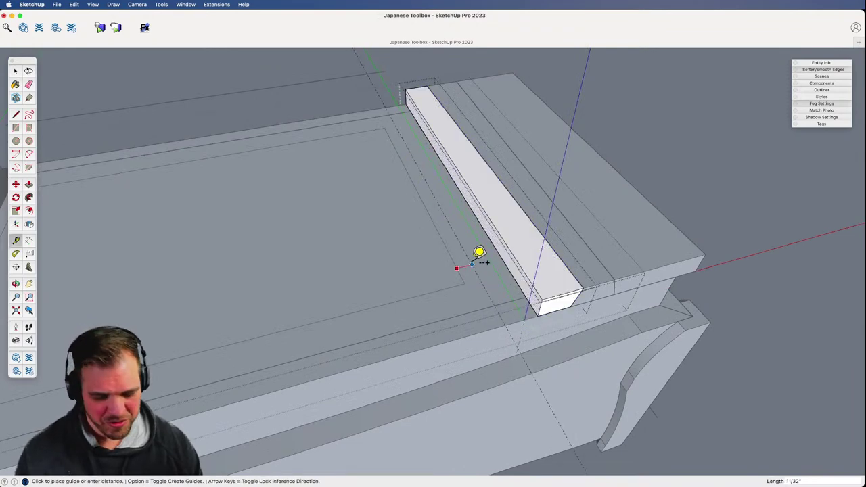
click(474, 245)
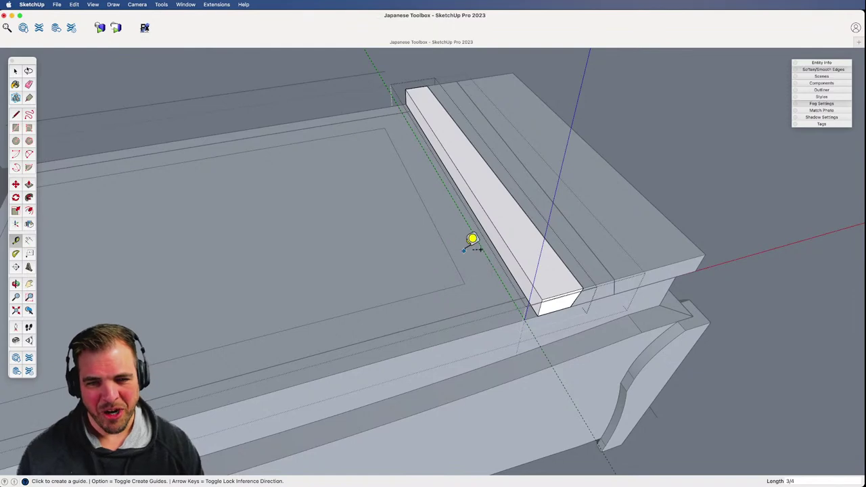
key(p)
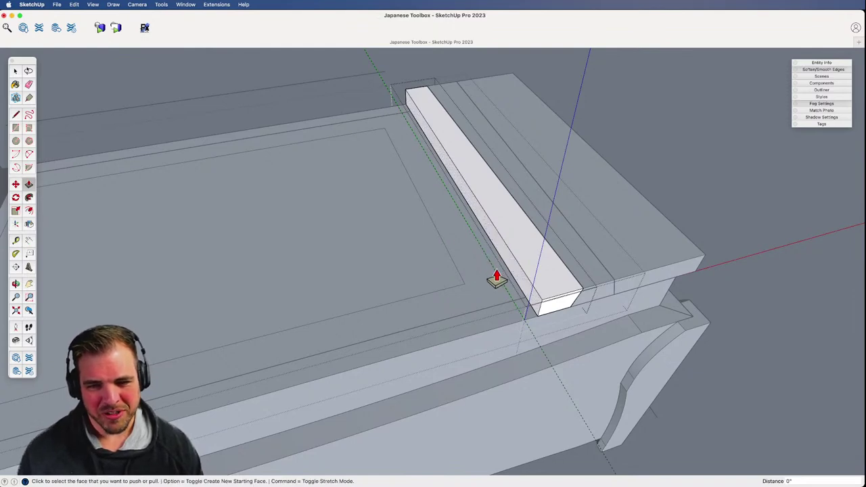
click(508, 265)
click(502, 291)
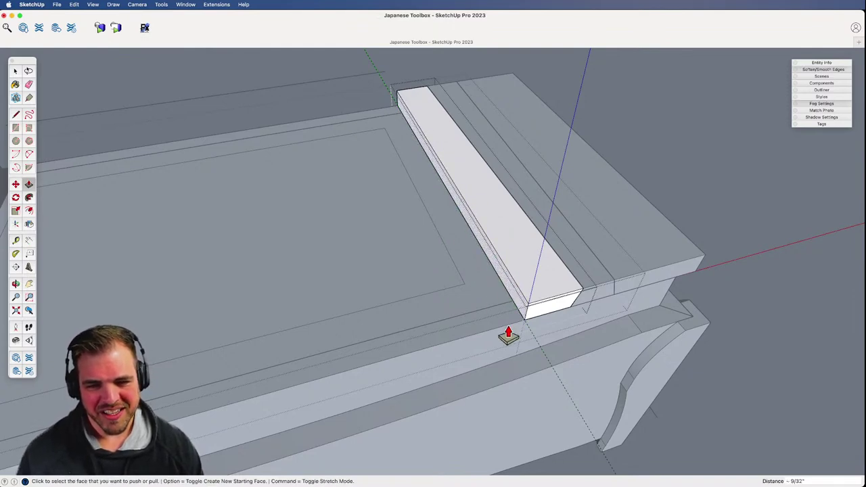
scroll(504, 254, down, 6)
key(space)
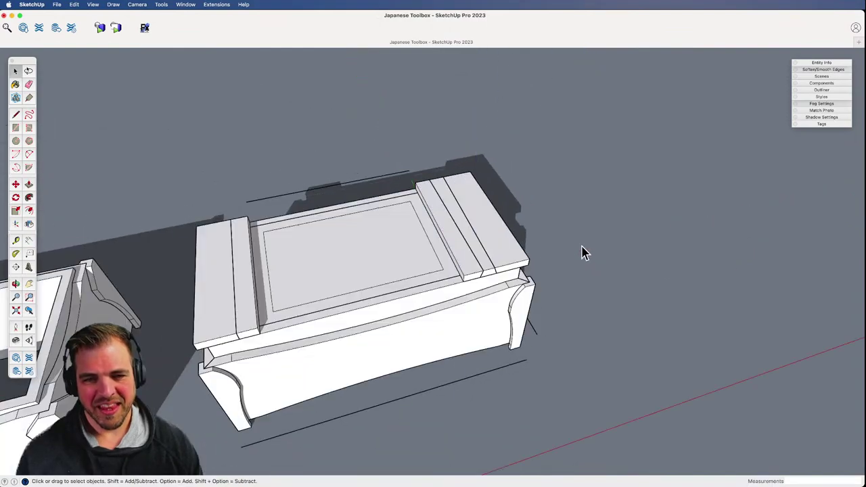
- Try to draw a diagonal across the inset rectangle inside the outer lid group, and undo the line
middle_drag(399, 275, 394, 381)
double_click(420, 288)
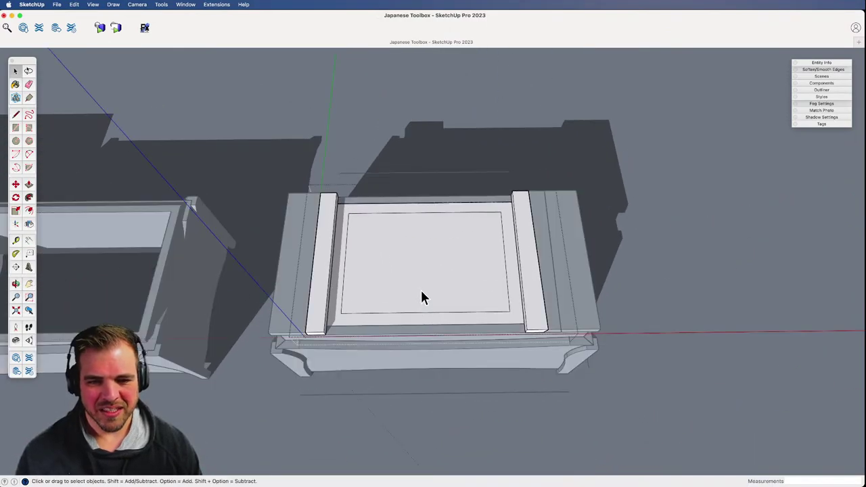
scroll(419, 302, up, 3)
scroll(419, 303, up, 3)
key(l)
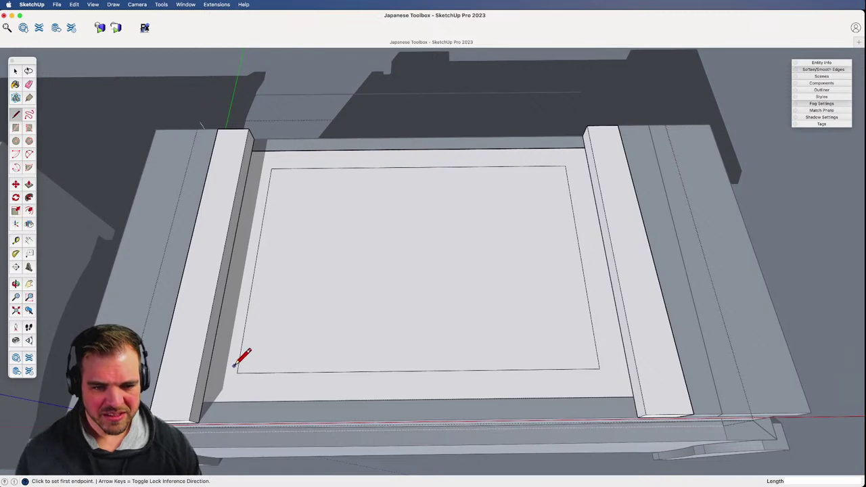
click(237, 372)
click(565, 166)
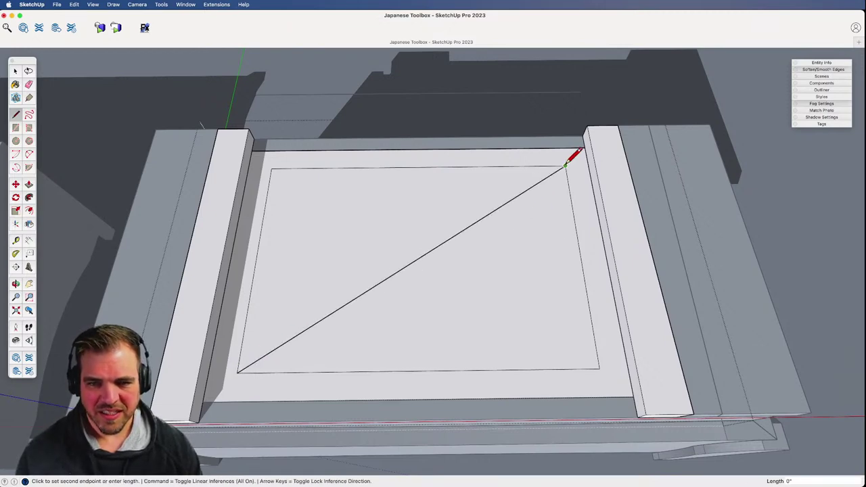
key(space)
key(super+z)
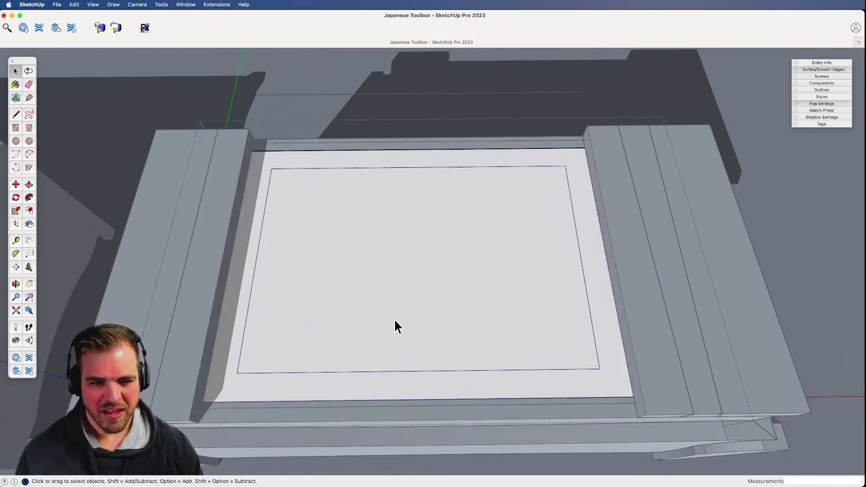
- Draw a diagonal on the nested panel's face between two opposite corners of the inset rectangle
double_click(395, 328)
key(l)
click(237, 373)
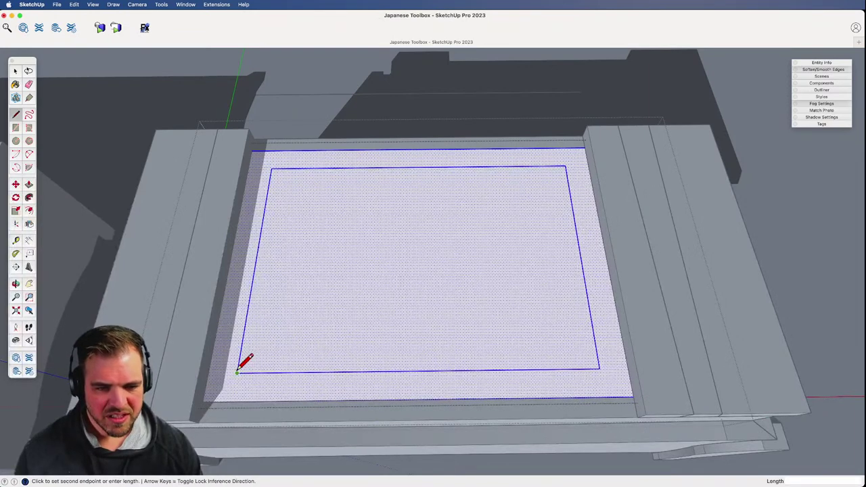
click(566, 166)
key(space)
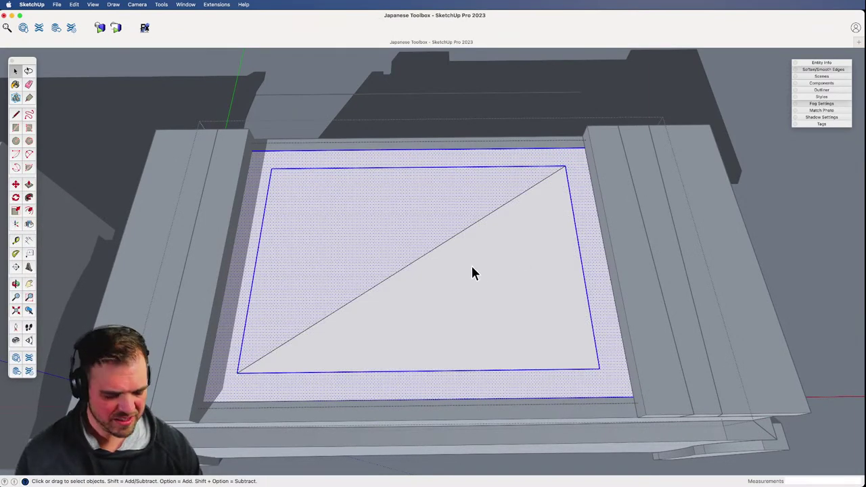
- Draw an S-curve of two arcs along the inset rectangle's diagonal, giving the first arc a bulge of about 1/4"
key(a)
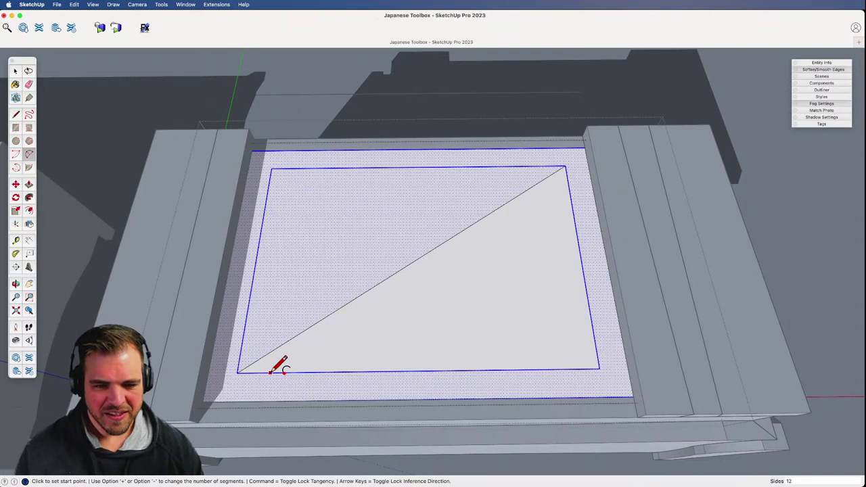
click(274, 372)
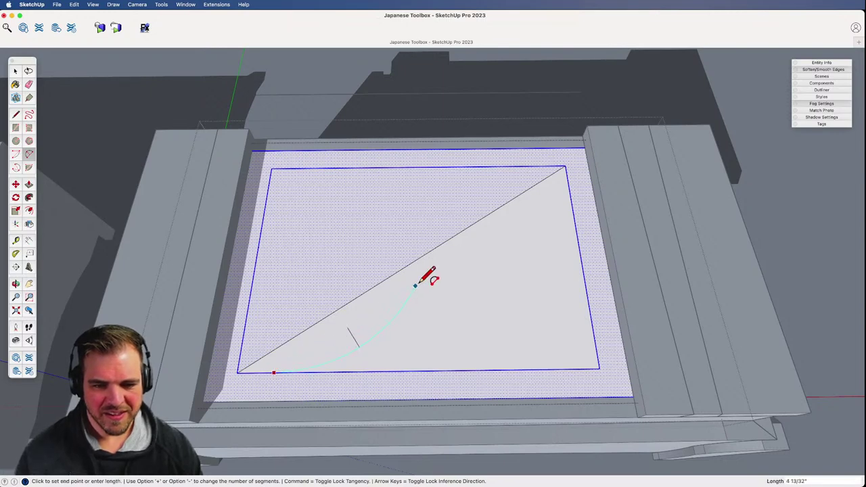
click(420, 263)
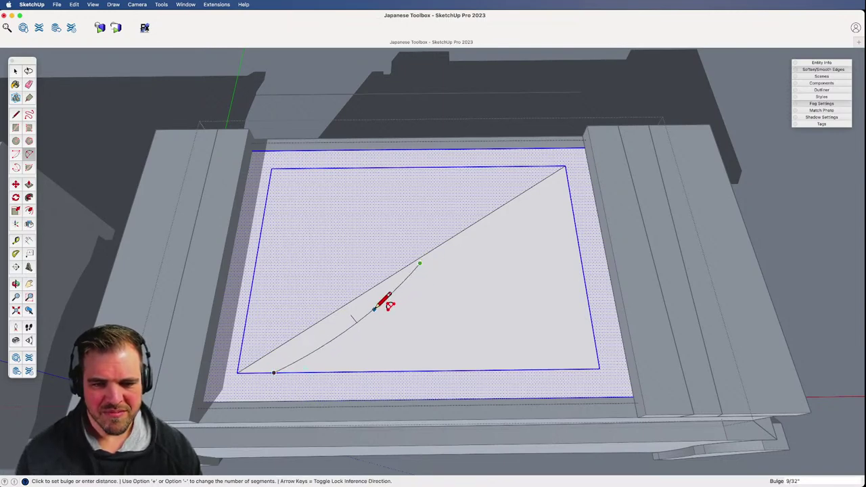
click(374, 307)
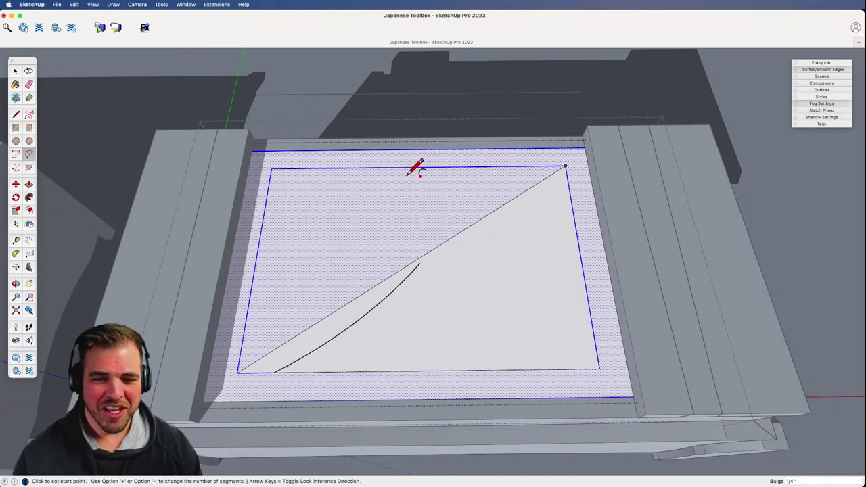
click(421, 263)
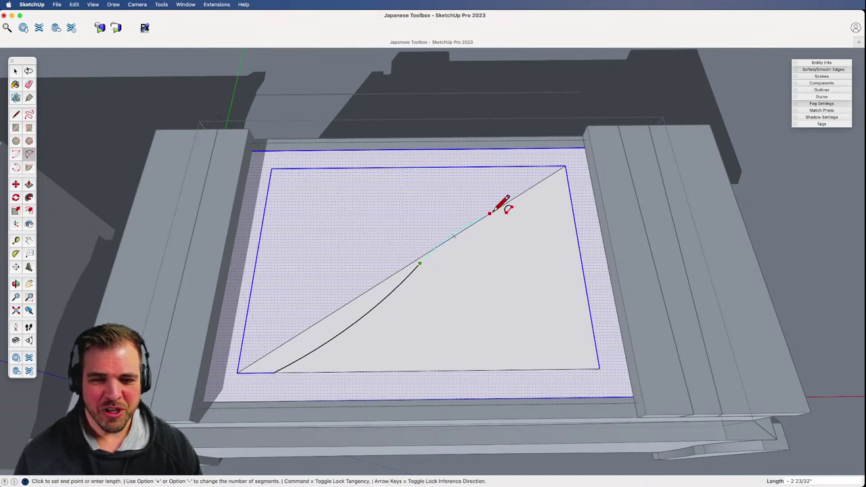
click(559, 166)
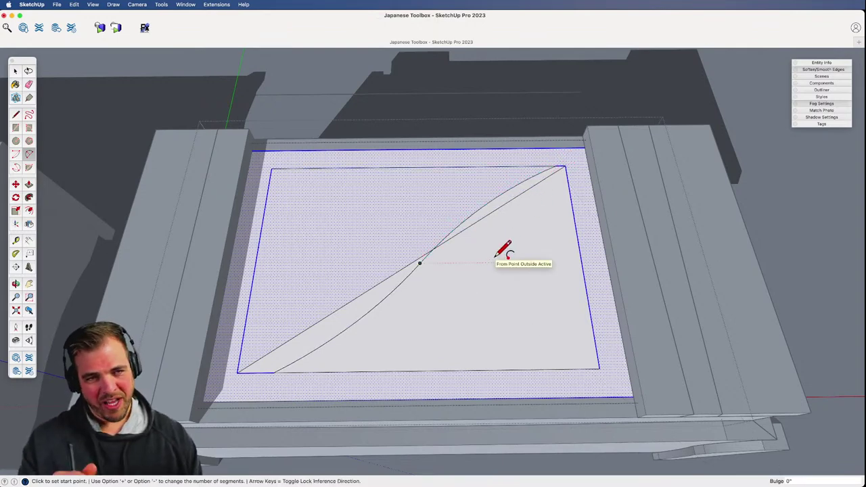
- Erase the straight diagonal from the inset rectangle, keeping the S-curve
key(e)
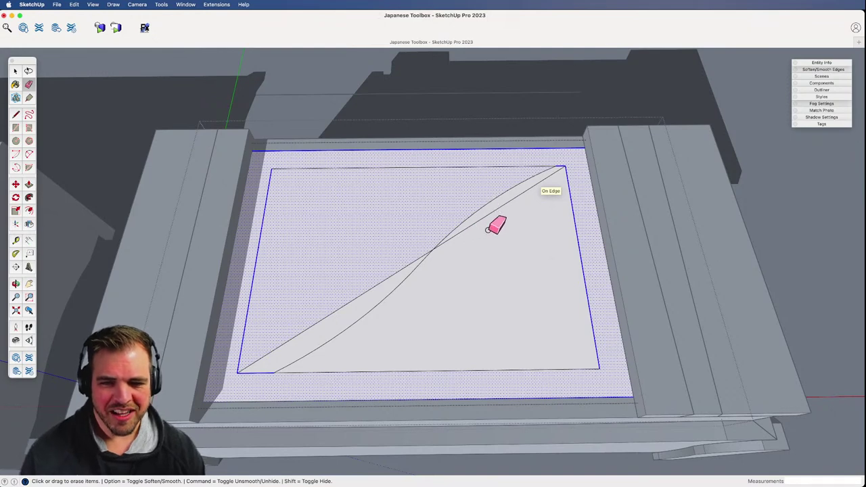
key(space)
key(e)
mouse_move(474, 233)
mouse_down()
mouse_move(474, 226)
mouse_move(402, 273)
mouse_move(412, 214)
mouse_up()
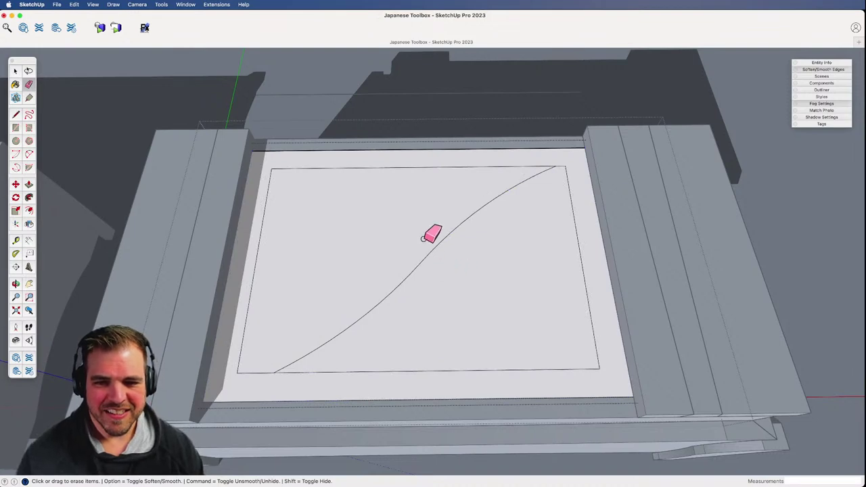
- Draw a second S-curve of two arcs roughly parallel to the first, its first arc bulging about 1/2"
mouse_move(329, 314)
middle_down()
mouse_move(381, 358)
mouse_move(335, 355)
middle_up()
key(a)
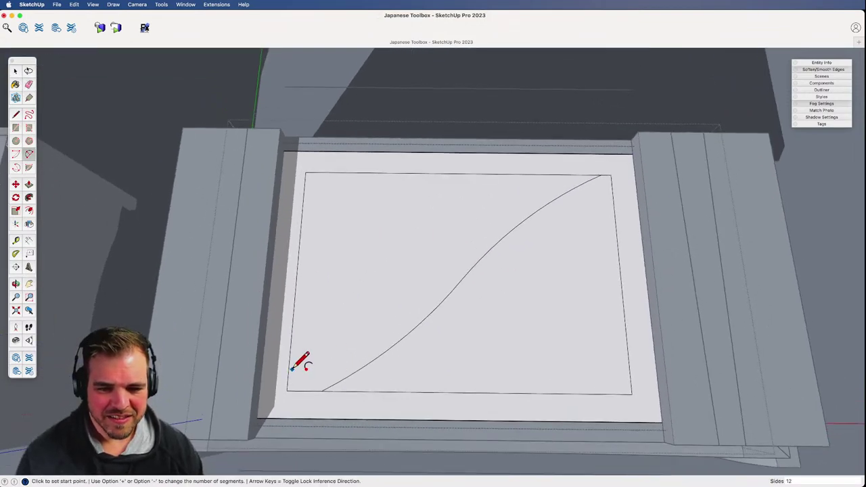
click(289, 367)
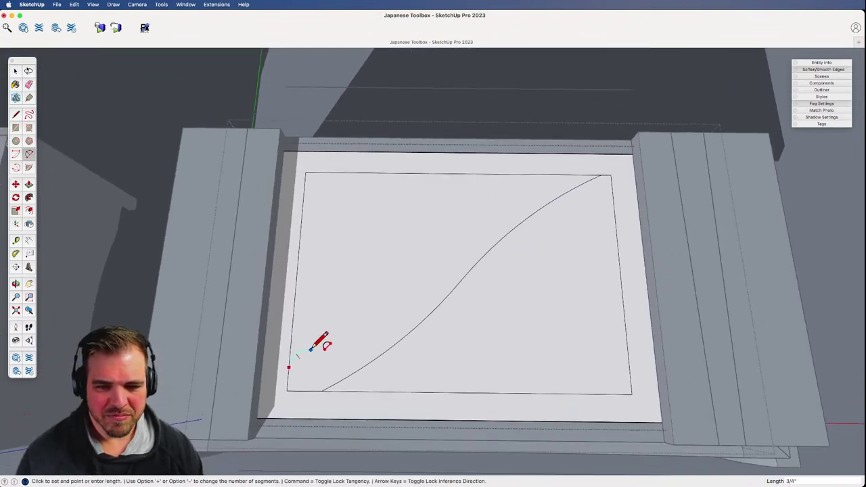
click(470, 230)
click(433, 278)
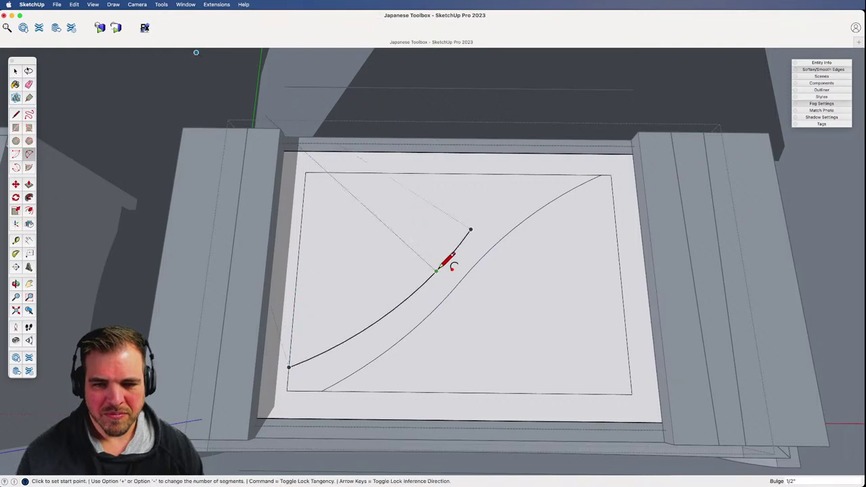
click(558, 174)
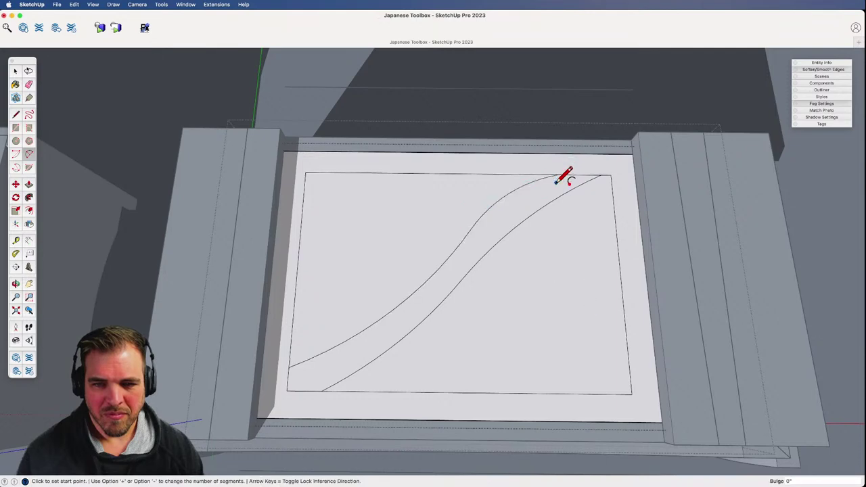
- Erase the rectangle's edge segments between the two S-curves at both ends, separating the inset into two shapes
key(z)
drag(466, 288, 350, 349)
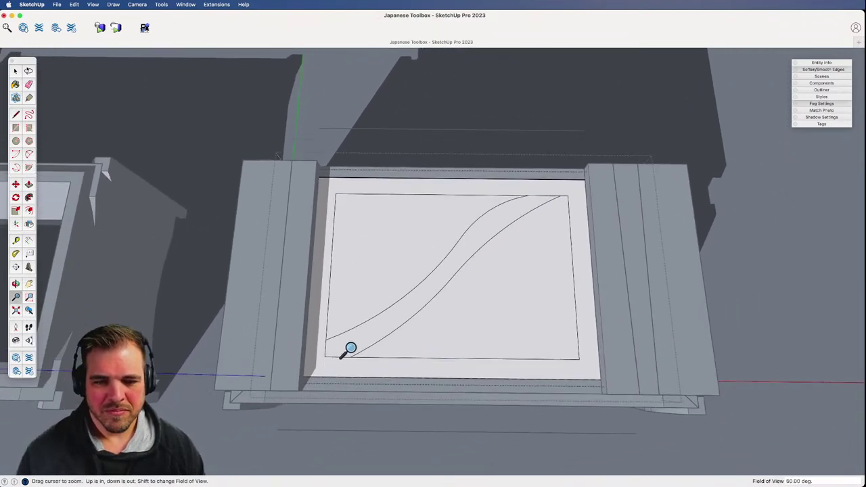
key(e)
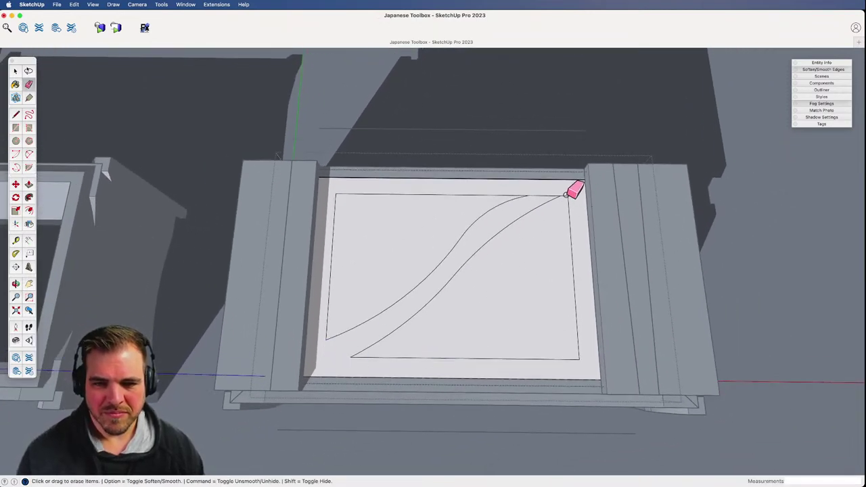
click(547, 191)
- Cut off the upper shape's pointed tip at the far edge with a short line and erase the leftover edges
key(z)
mouse_move(497, 261)
mouse_down()
mouse_move(467, 397)
mouse_move(503, 158)
mouse_up()
shift+middle_drag(528, 219, 417, 345)
drag(427, 398, 444, 265)
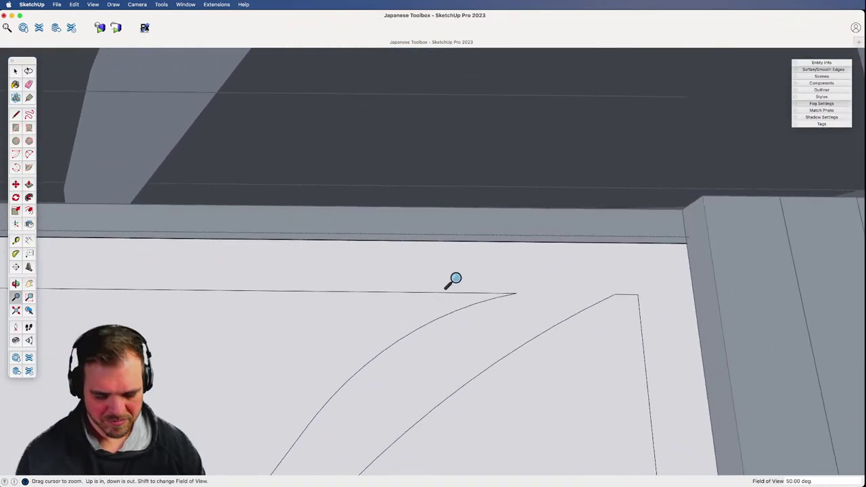
key(l)
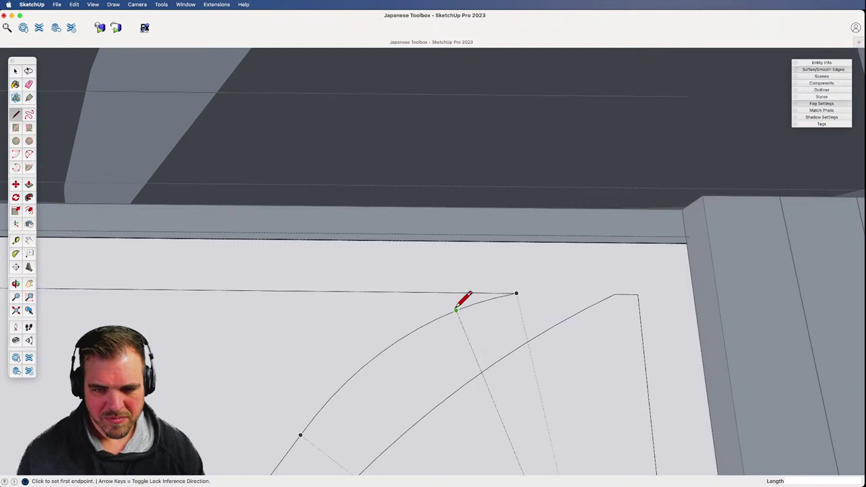
click(418, 329)
click(418, 273)
key(e)
drag(452, 291, 452, 323)
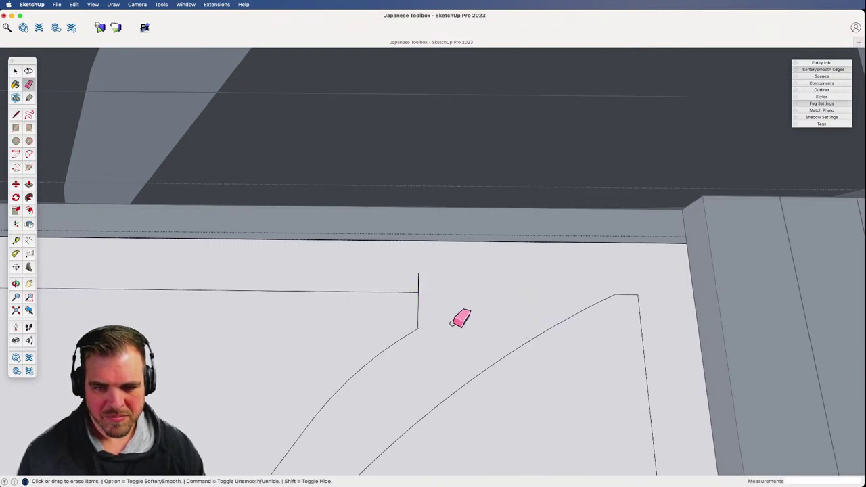
click(418, 277)
- Square off the lower shape's pointed tip at the near edge with a line of about 3/4" and erase the leftovers
key(z)
drag(451, 293, 459, 456)
key(h)
drag(448, 345, 598, 121)
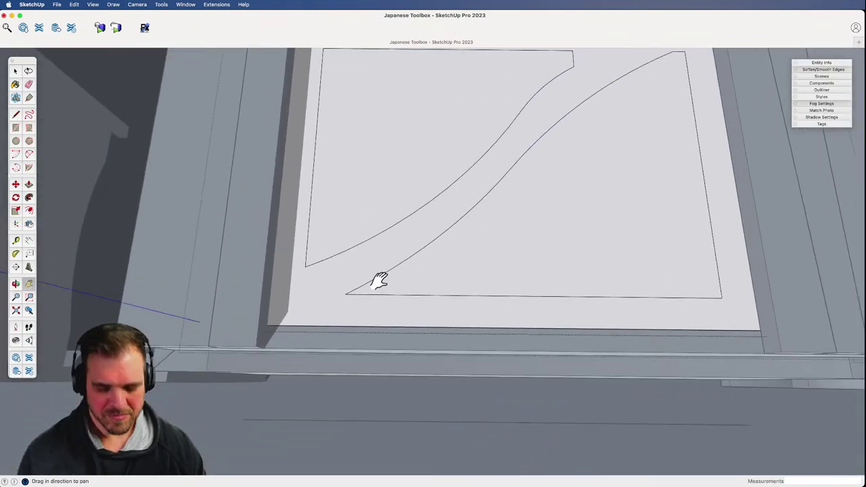
key(l)
click(394, 268)
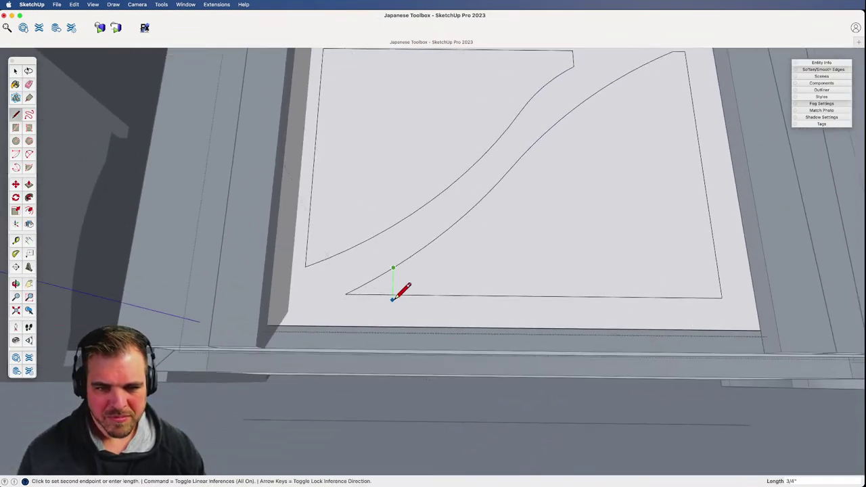
key(e)
drag(376, 297, 380, 276)
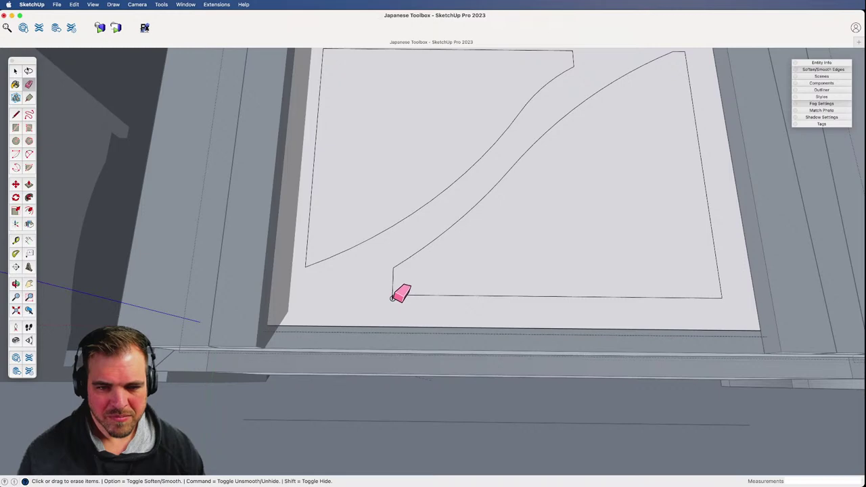
click(392, 298)
- Blunt the upper shape's near corner with a line of about 1/2" and erase the pointed remainder
scroll(440, 304, down, 5)
key(h)
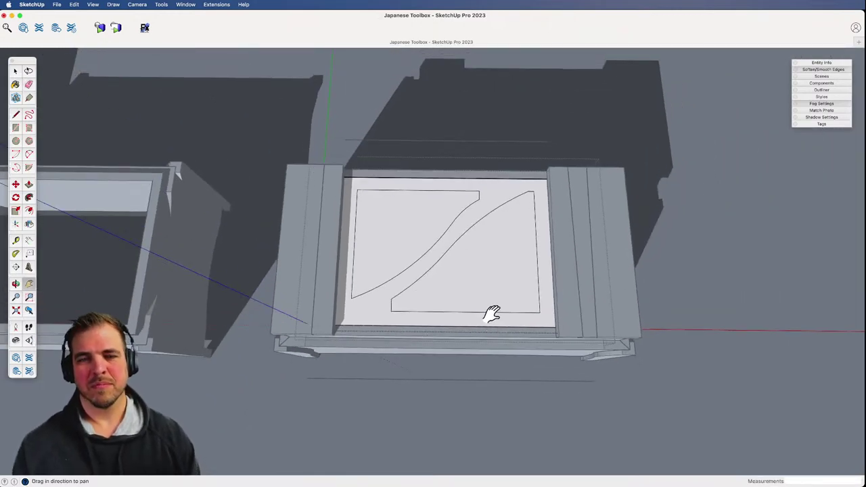
drag(441, 300, 456, 288)
scroll(439, 277, up, 5)
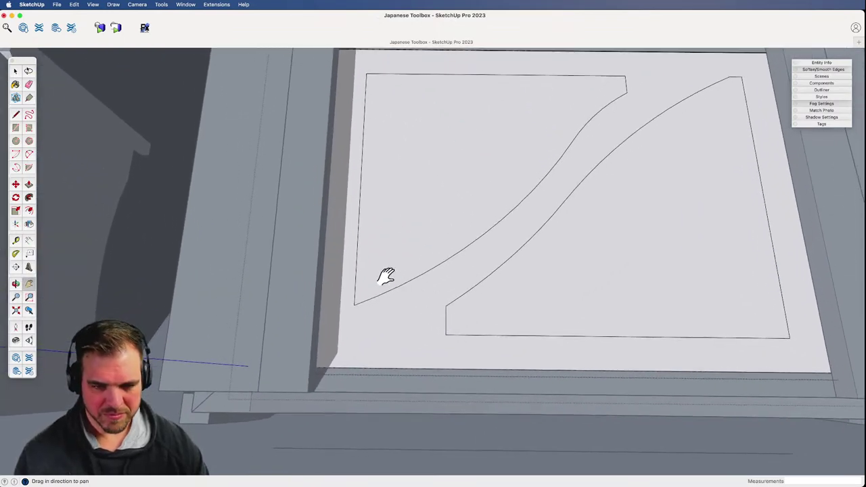
key(l)
click(378, 296)
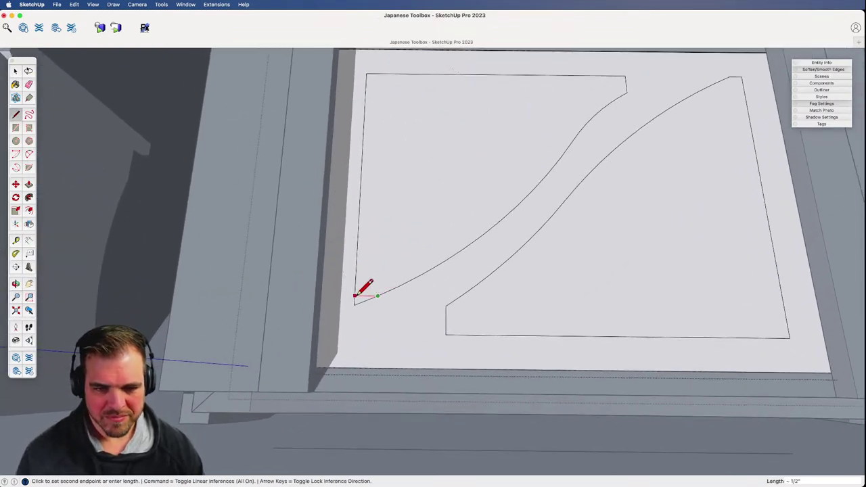
key(e)
drag(348, 295, 369, 301)
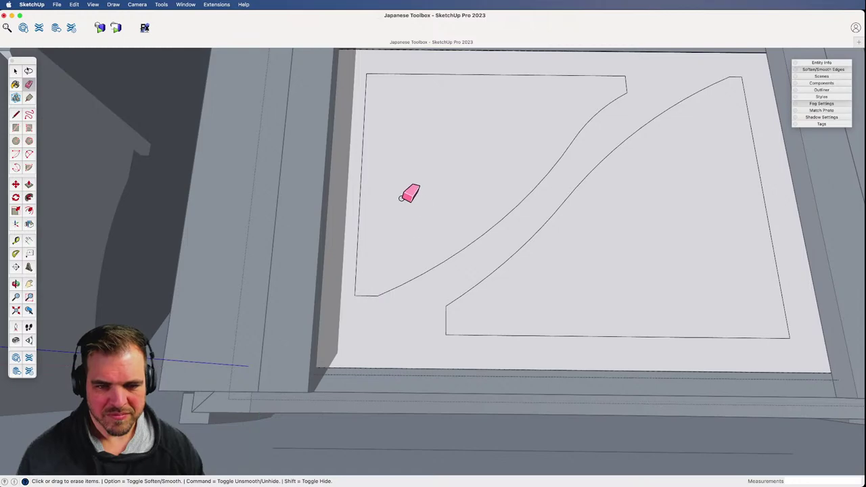
- Leave the nested lid groups and examine the two-part inset design on the whole toolbox
key(z)
drag(400, 200, 432, 318)
middle_drag(514, 354, 391, 228)
key(space)
click(359, 423)
click(346, 419)
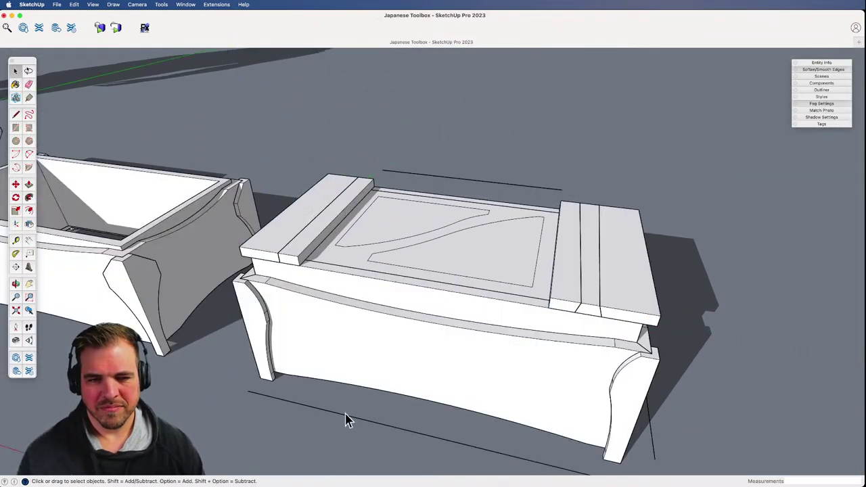
scroll(389, 430, down, 3)
shift+middle_drag(389, 430, 408, 377)
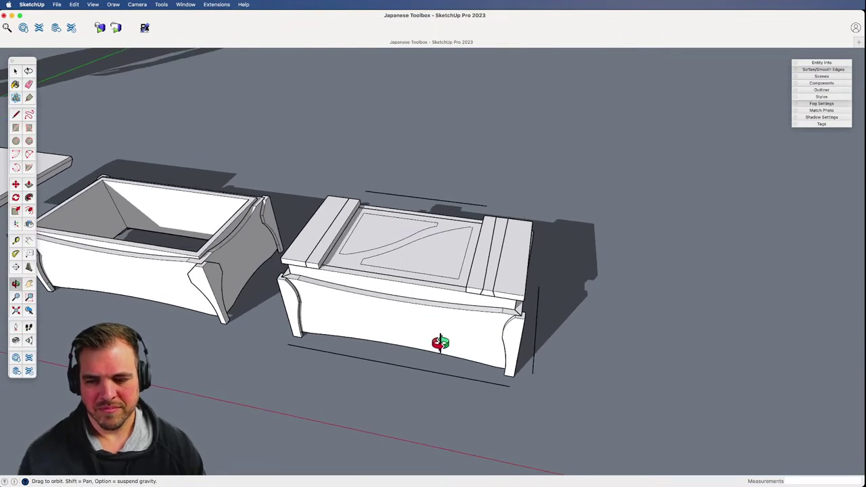
scroll(441, 344, up, 3)
shift+middle_drag(429, 278, 433, 381)
mouse_move(400, 282)
shift+middle_down()
mouse_move(417, 378)
mouse_move(406, 293)
shift+middle_up()
key(z)
key(space)
- Open the lid group and its nested center panel for editing
click(413, 304)
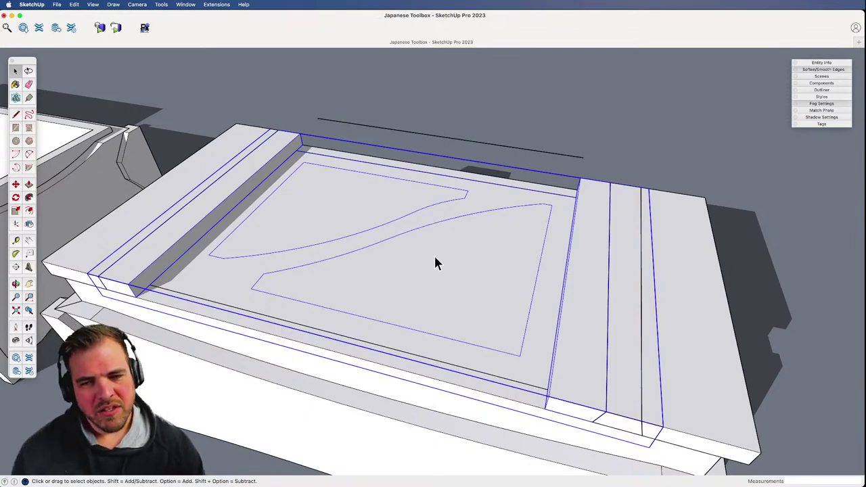
double_click(415, 252)
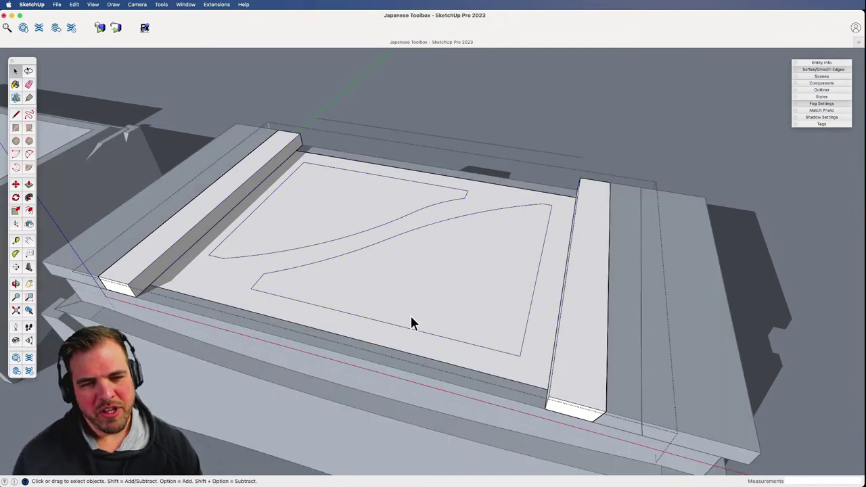
scroll(413, 323, up, 3)
double_click(401, 243)
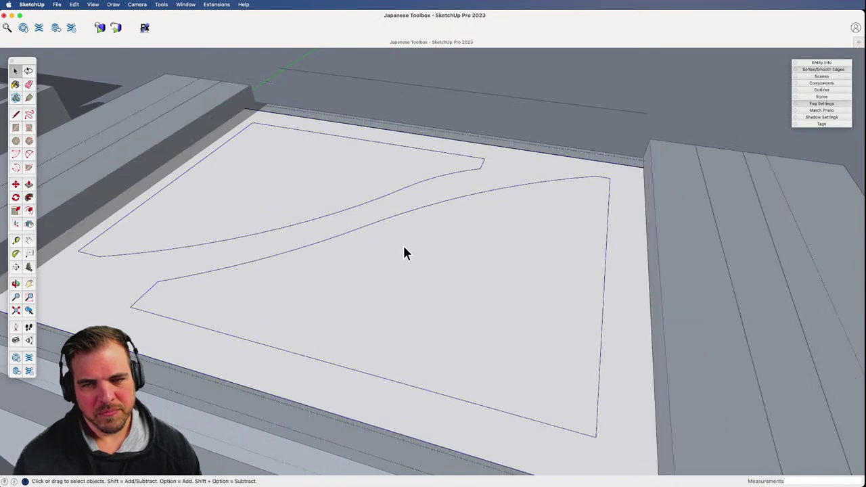
- Review the two curved outlines on the toolbox lid panel up close and against the whole box
triple_click(405, 245)
click(431, 246)
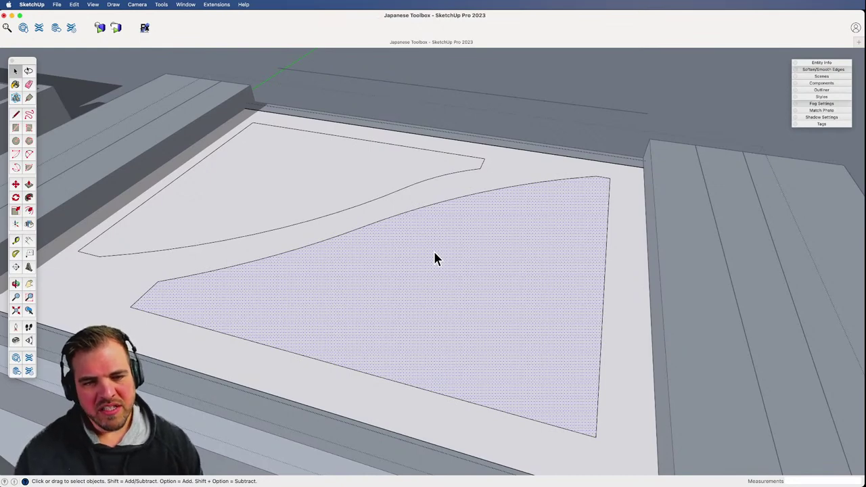
key(z)
drag(472, 209, 452, 380)
key(space)
click(489, 153)
key(z)
drag(445, 254, 439, 336)
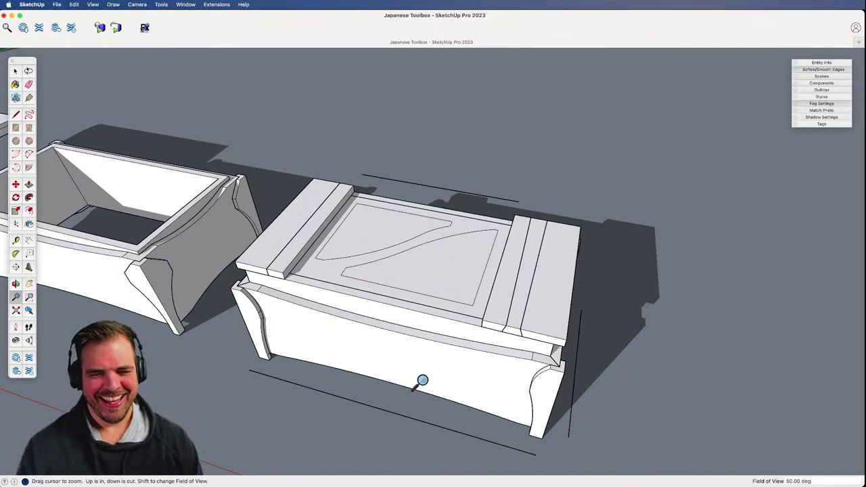
drag(422, 380, 410, 241)
middle_drag(438, 298, 459, 312)
click(458, 275)
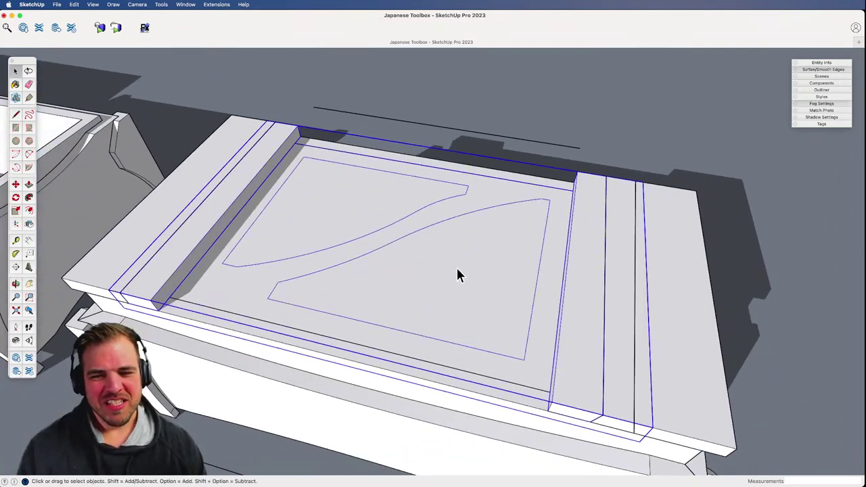
scroll(442, 267, down, 5)
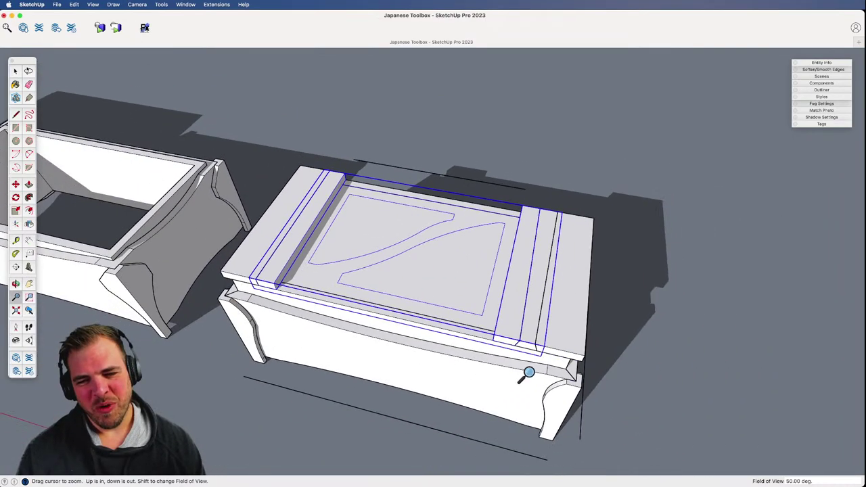
scroll(415, 218, up, 5)
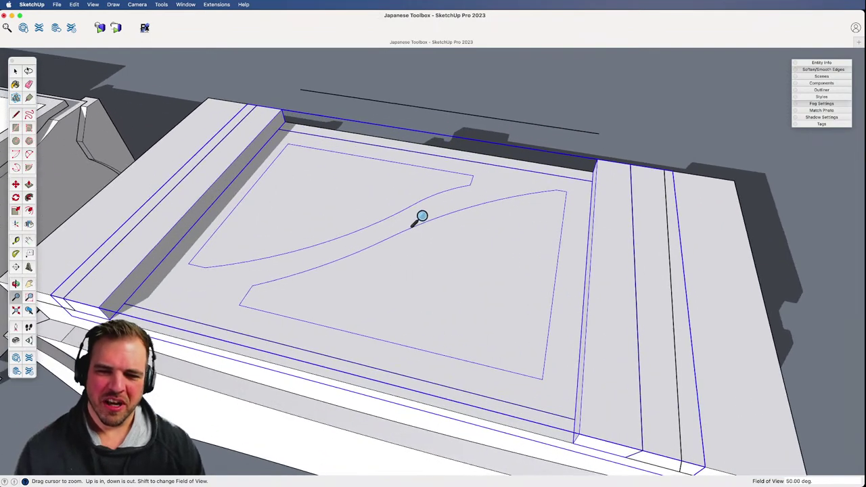
- Open the lid panel for editing and recess the larger curved outline's face by 1/8" with Push/Pull
double_click(419, 249)
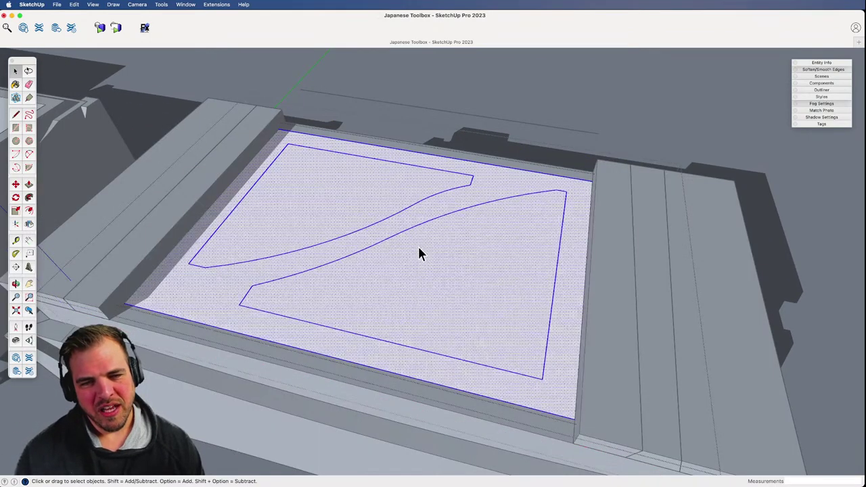
click(430, 261)
scroll(437, 331, up, 2)
shift+middle_drag(433, 238, 460, 407)
scroll(459, 407, down, 4)
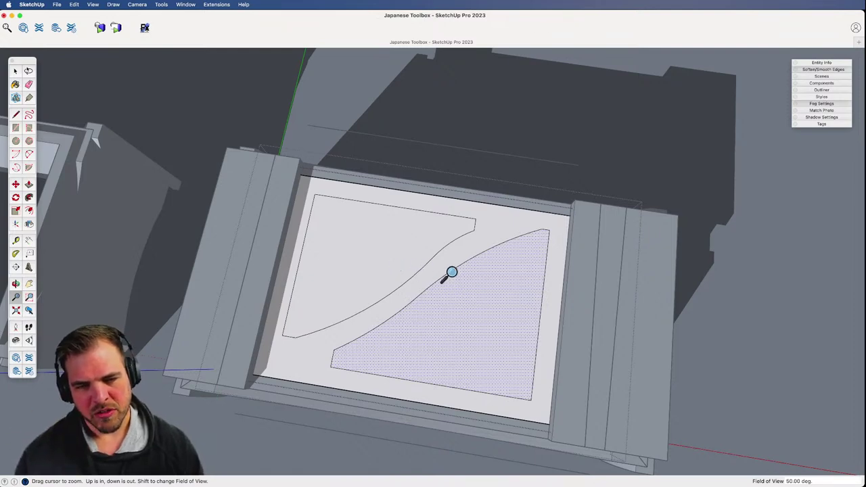
drag(457, 342, 437, 304)
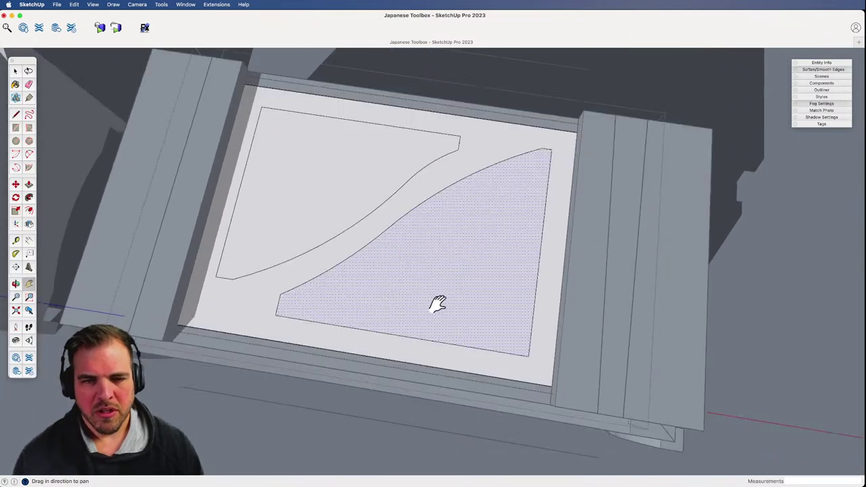
middle_drag(429, 248, 363, 194)
drag(362, 195, 410, 151)
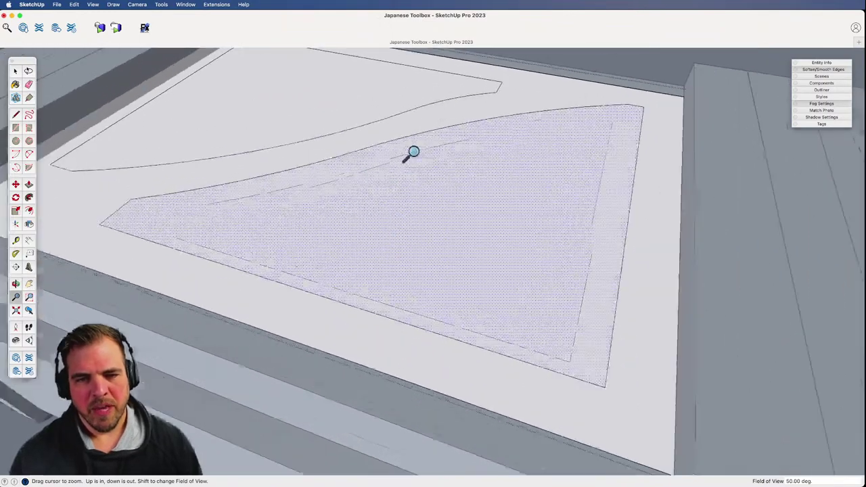
key(f)
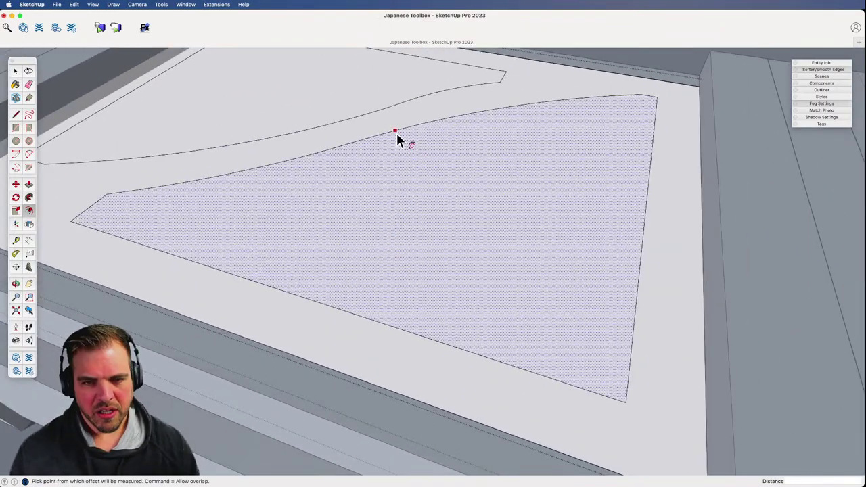
key(p)
click(406, 157)
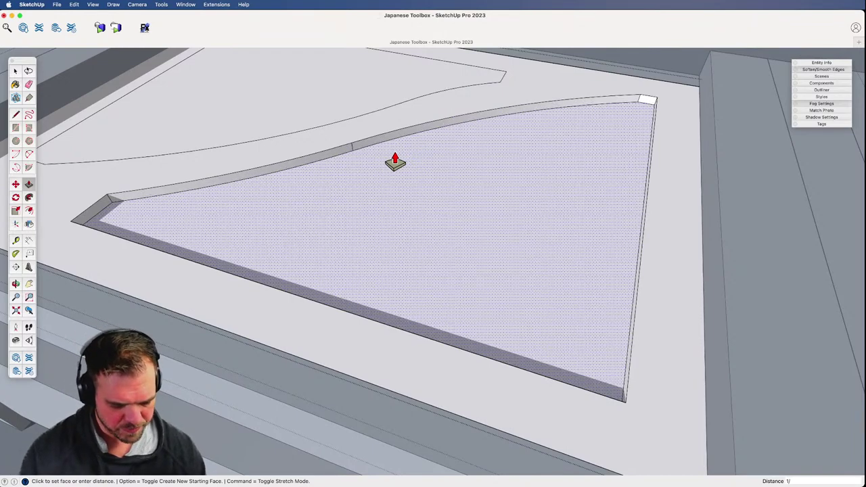
text(1/8)
key(Return)
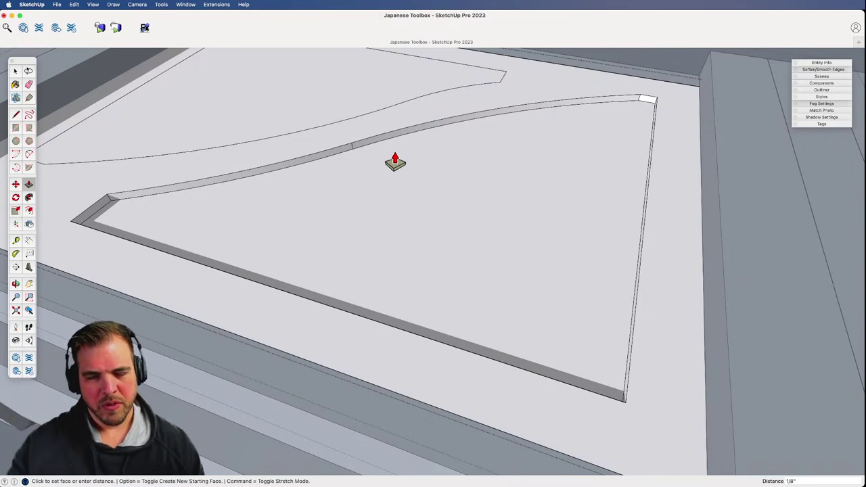
- Recess the smaller curved outline's face on the lid panel by the same 1/8"
key(z)
drag(494, 253, 450, 325)
key(h)
drag(451, 325, 451, 383)
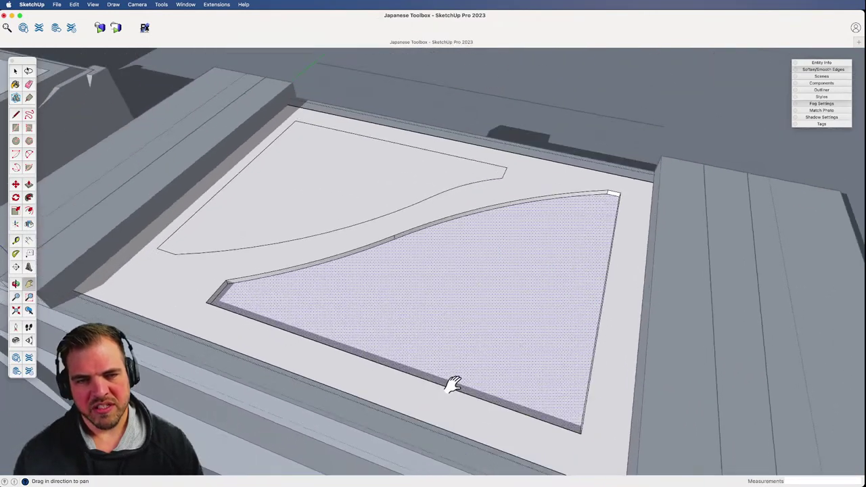
key(o)
drag(426, 339, 466, 362)
key(p)
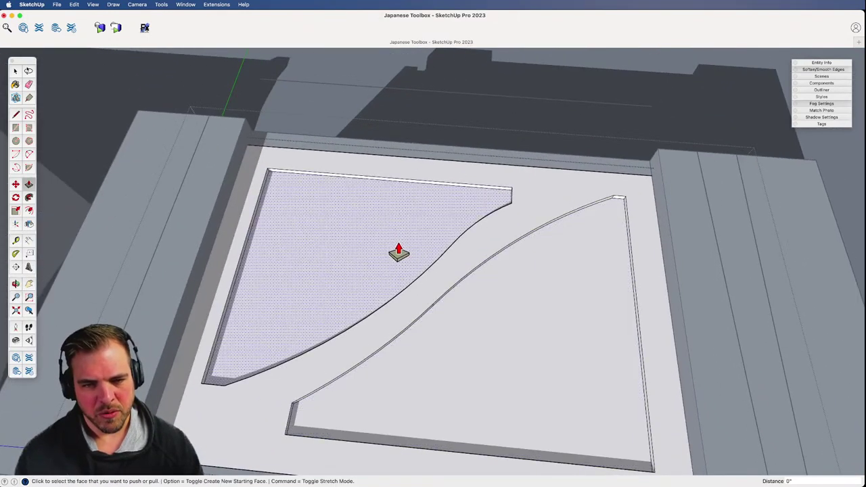
double_click(462, 241)
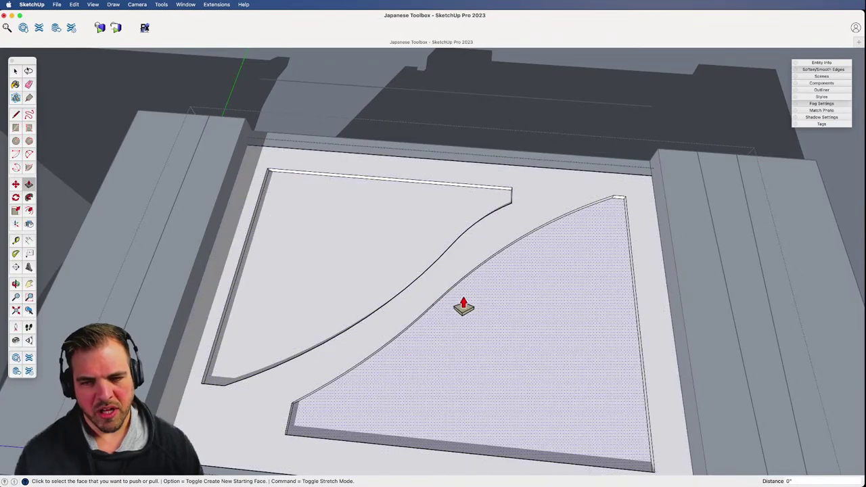
key(space)
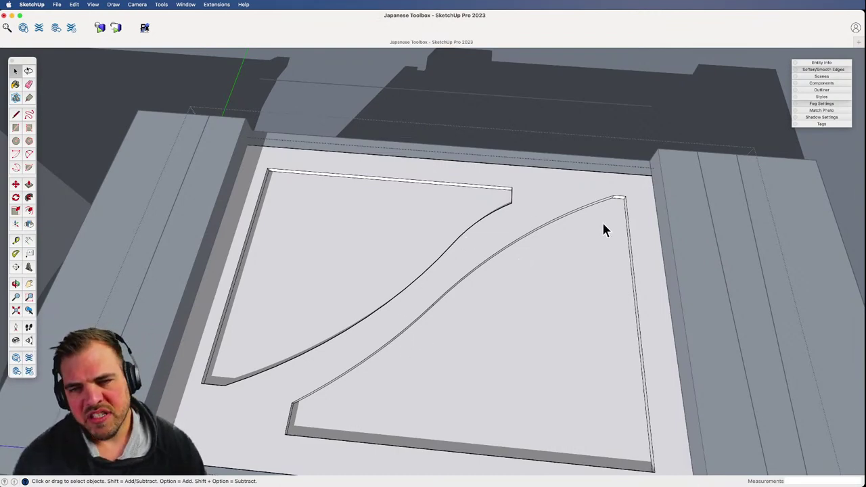
- Close the lid panel's editing and look over both recesses on the assembled box
key(o)
drag(604, 230, 458, 284)
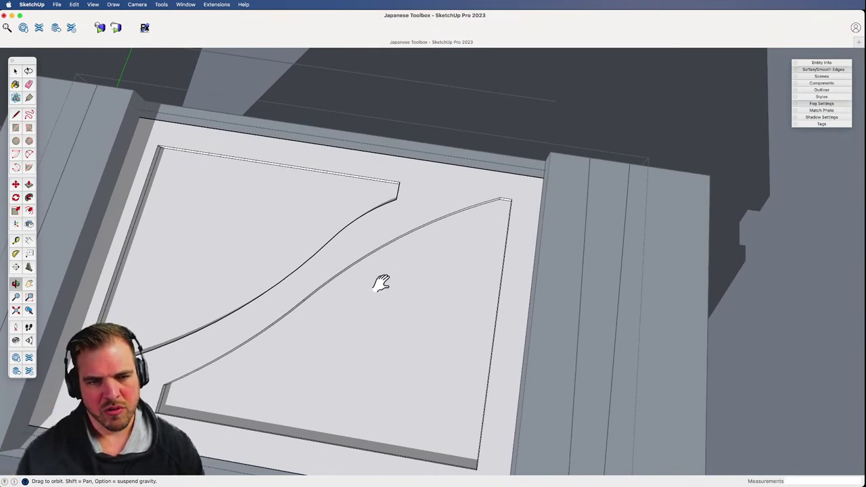
drag(383, 282, 400, 278)
scroll(400, 278, down, 5)
key(space)
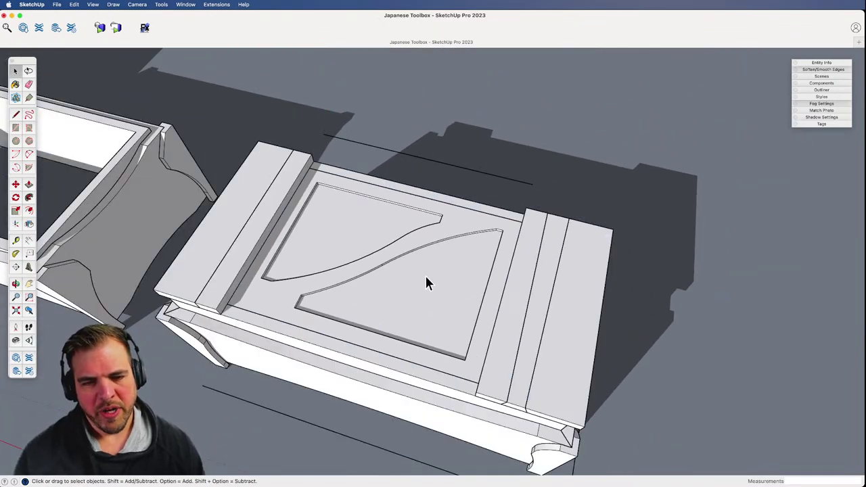
- Draw a hexagon with an inscribed radius of about 1 1/16" inside the larger recess and select its face
scroll(410, 352, up, 10)
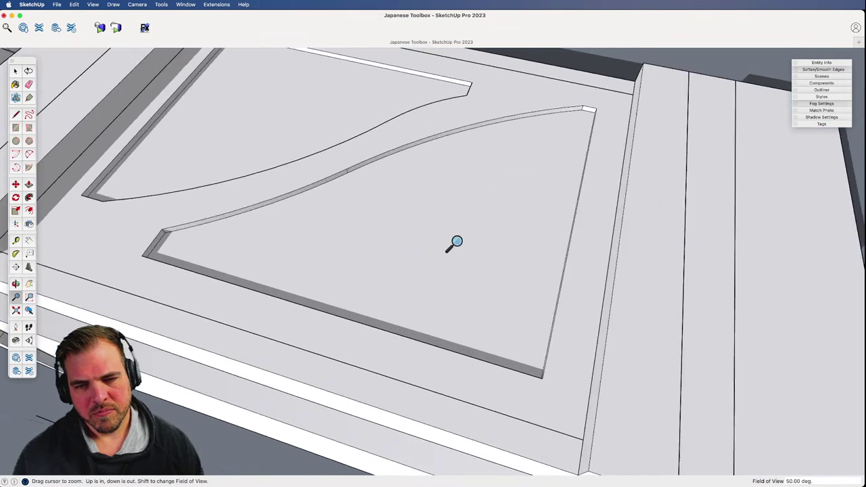
key(o)
drag(453, 245, 442, 366)
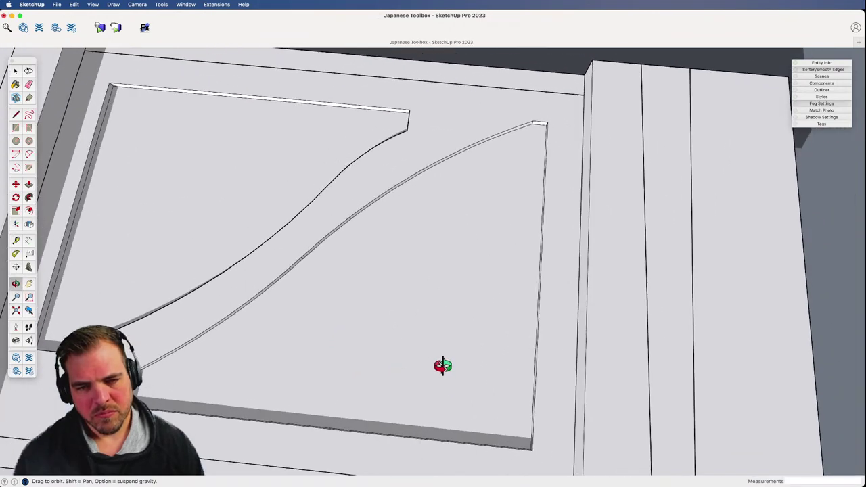
key(p)
click(417, 300)
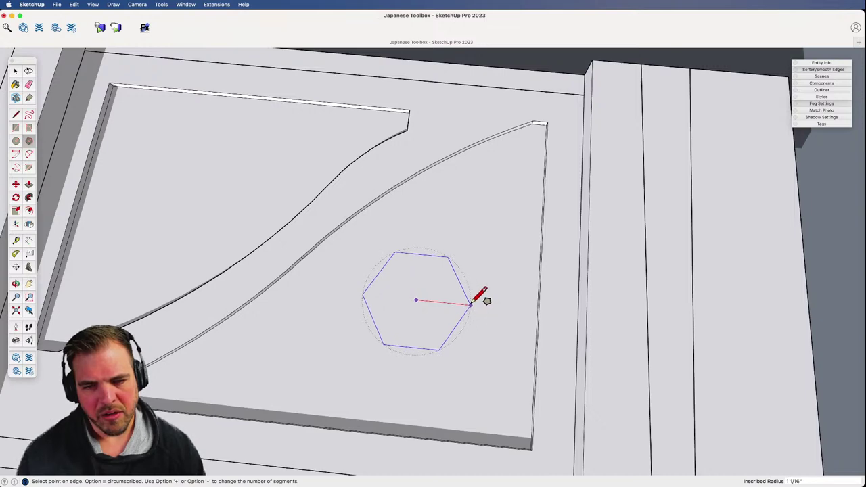
click(470, 304)
key(space)
click(452, 315)
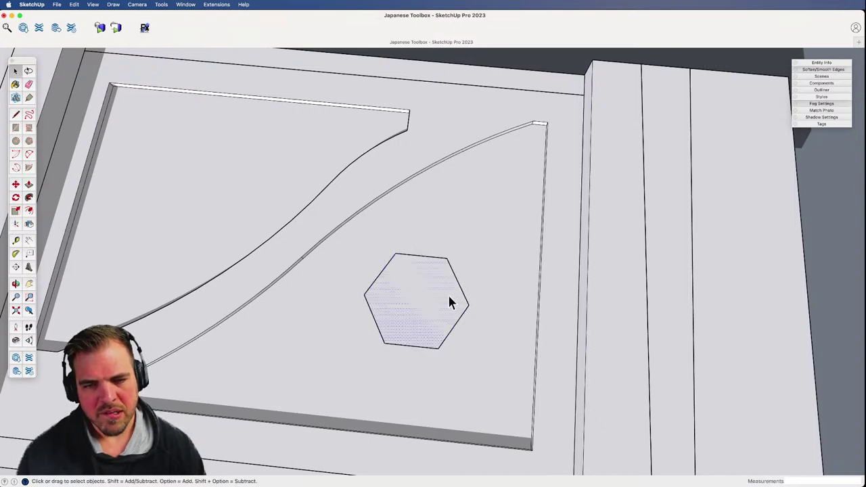
- Offset the hexagon's edges inward by 1/8"
key(z)
drag(449, 296, 409, 483)
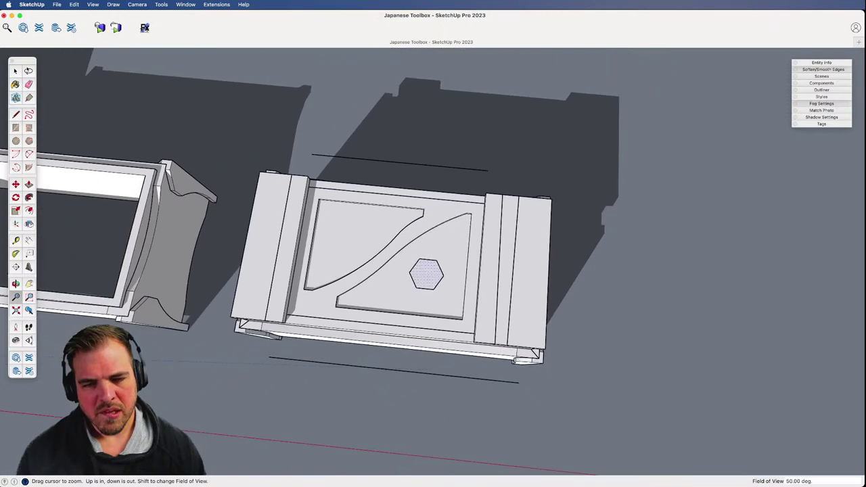
drag(421, 314, 438, 182)
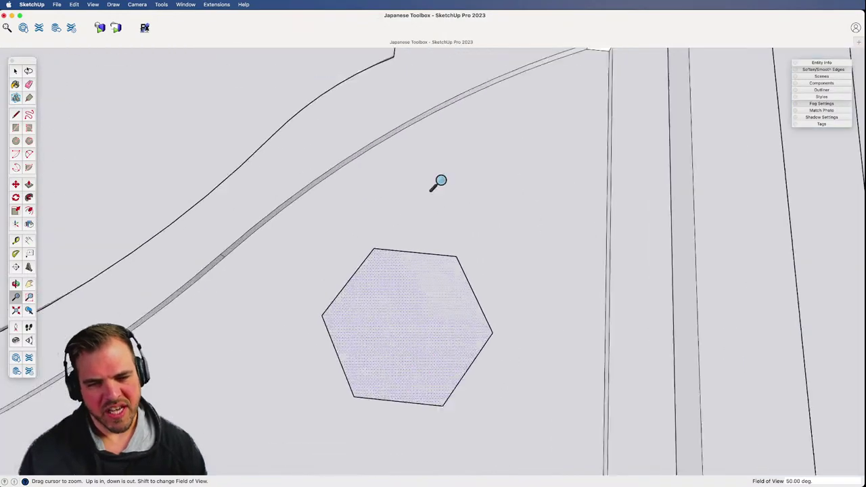
key(f)
click(475, 301)
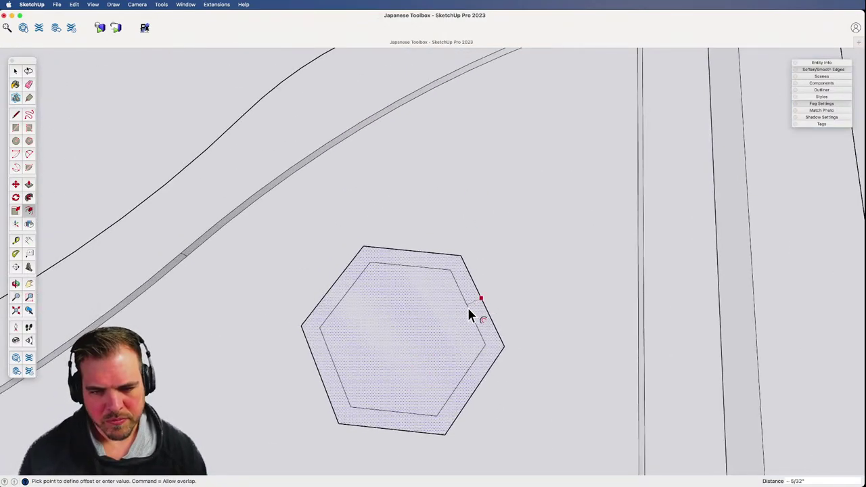
text(1/)
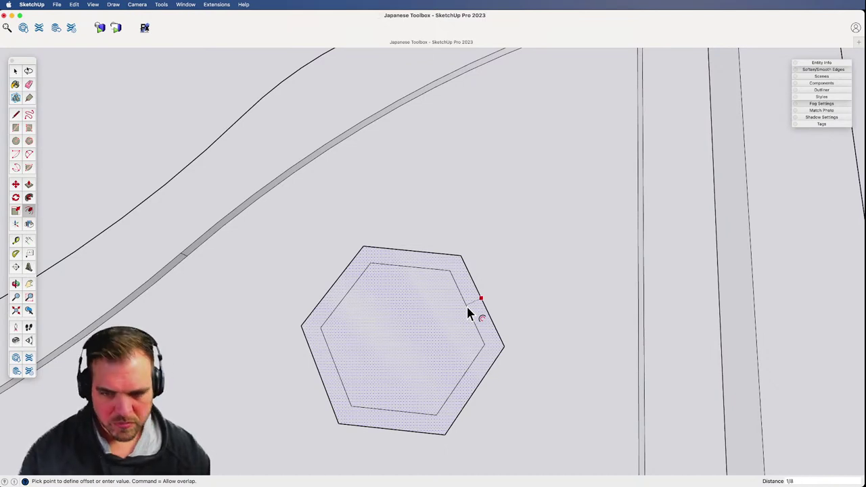
text(8)
key(Return)
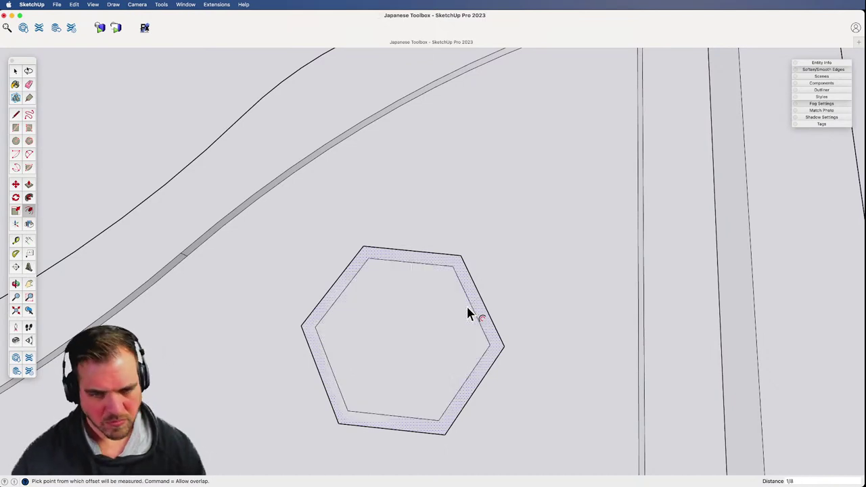
- Make a component from both hexagon outlines and their faces
scroll(429, 275, down, 3)
key(space)
click(433, 309)
triple_click(433, 309)
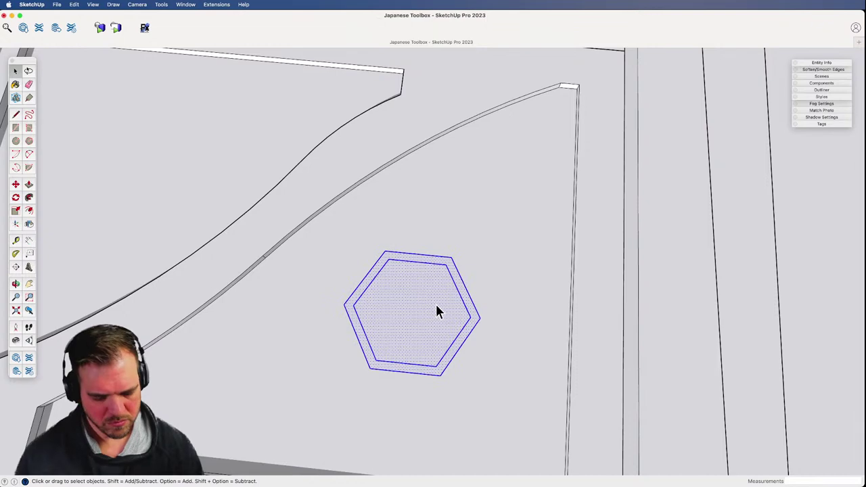
key(g)
key(Return)
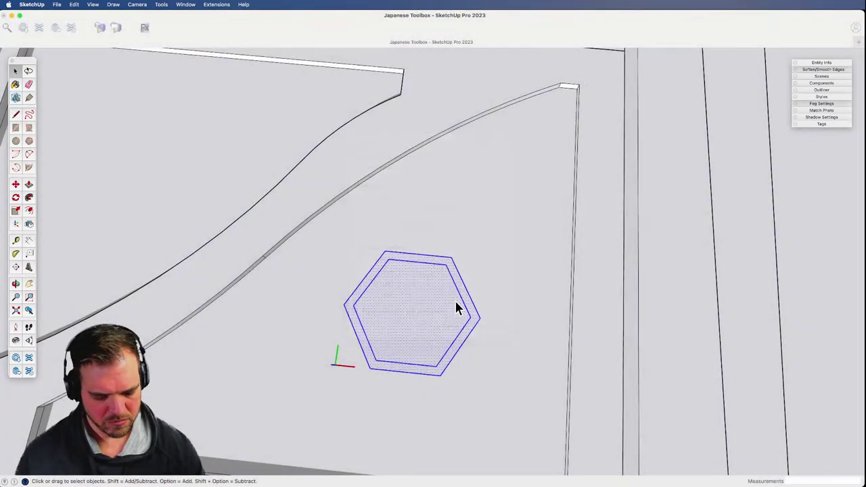
- Delete the hexagon component's inner face to leave a ring, and close the component
key(Delete)
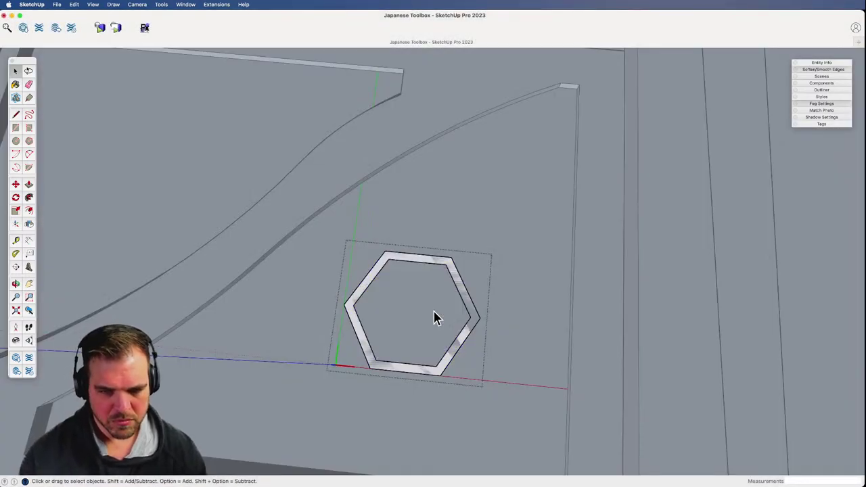
click(488, 399)
click(456, 355)
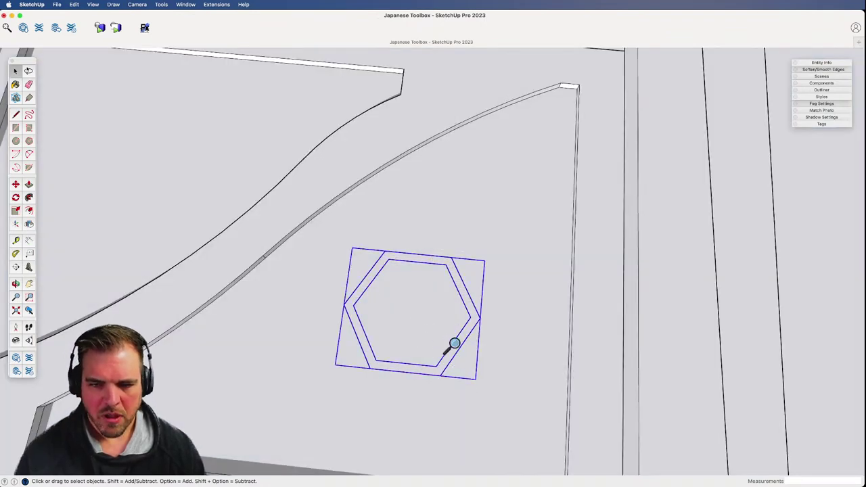
- Inside the hexagon component, offset the inner edges outward by 1/16" and erase the original outer edges
drag(455, 344, 464, 245)
key(space)
double_click(481, 277)
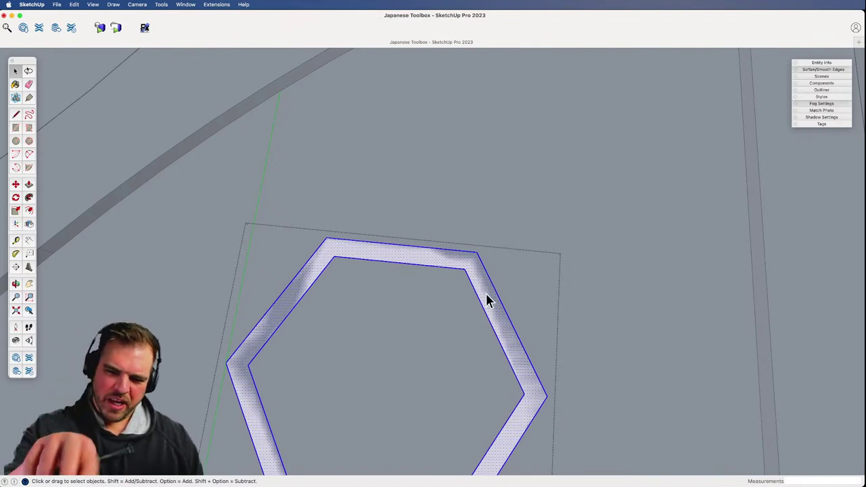
key(f)
click(493, 327)
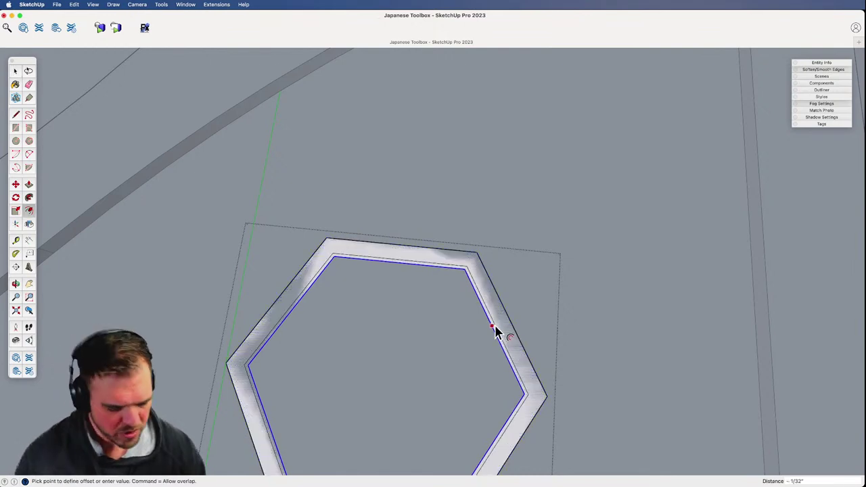
text(1/16)
key(Return)
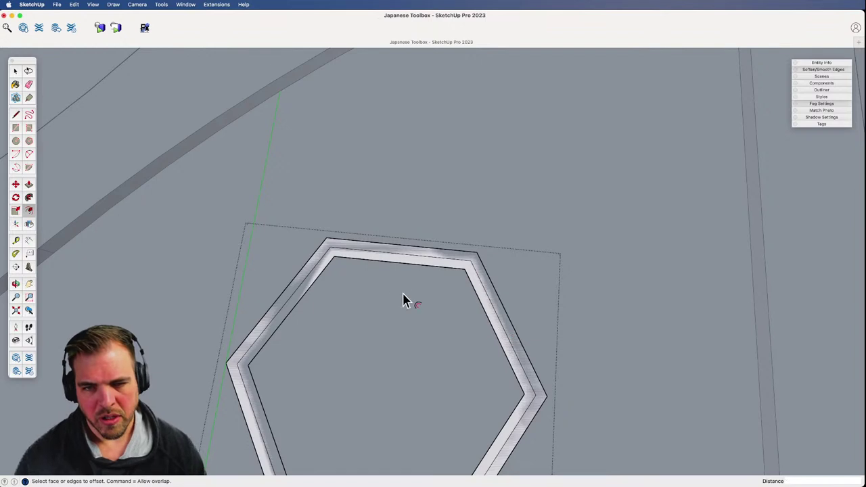
key(e)
click(480, 249)
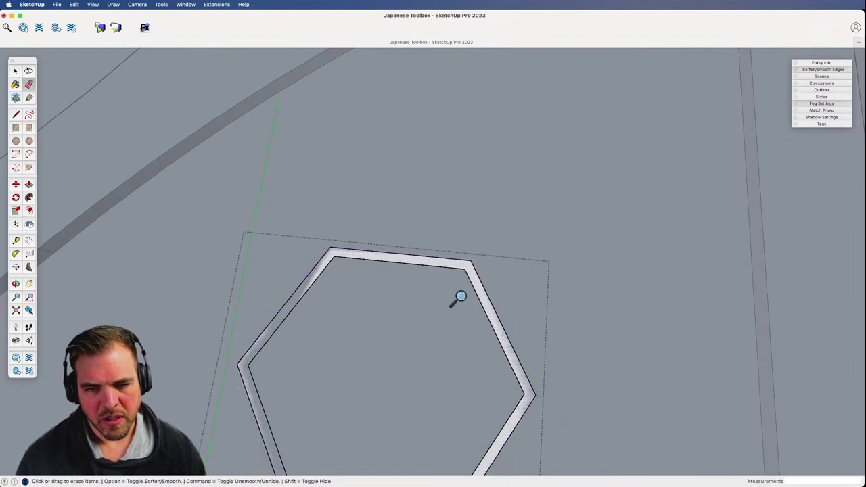
- Close the hexagon ring component
scroll(461, 296, down, 3)
key(space)
click(532, 332)
key(super+a)
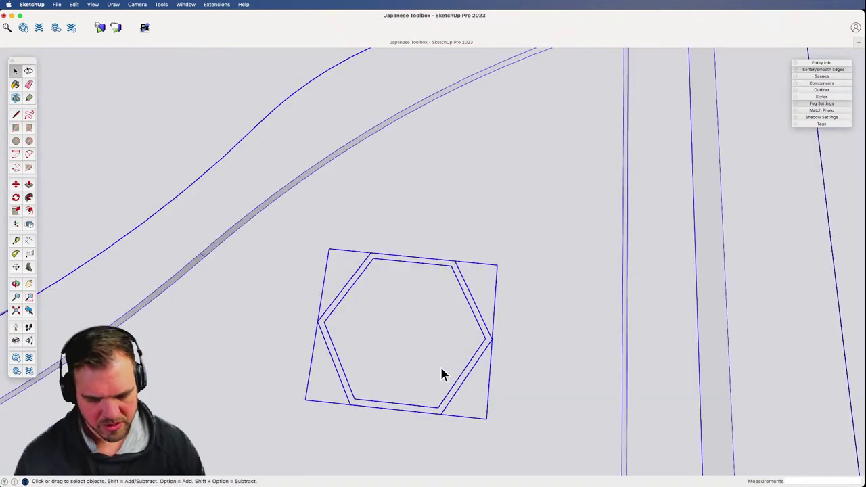
key(m)
click(441, 414)
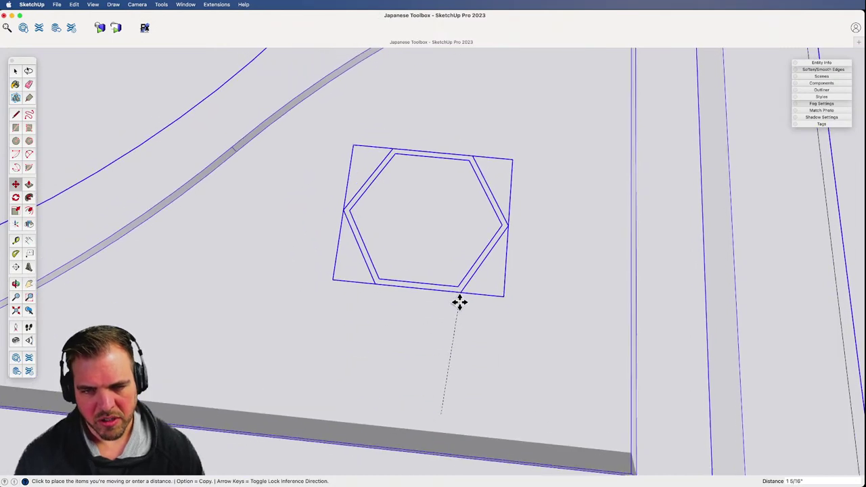
key(space)
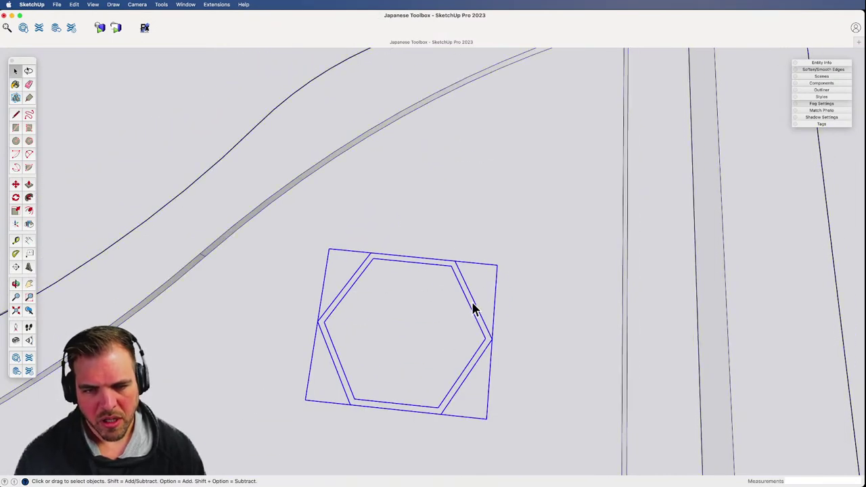
- Move the hexagon ring off the lid along the red axis by about 1' 4 15/16", into the empty space beside the toolbox
scroll(449, 338, down, 8)
shift+middle_drag(412, 406, 343, 348)
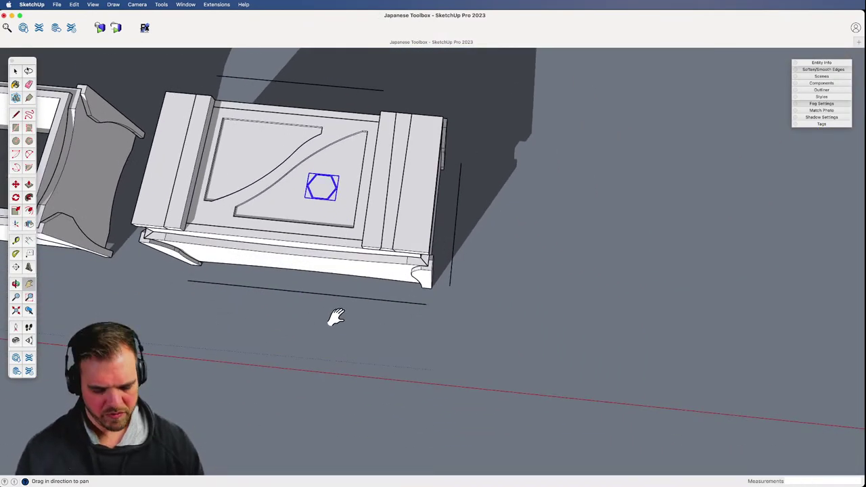
key(m)
click(324, 326)
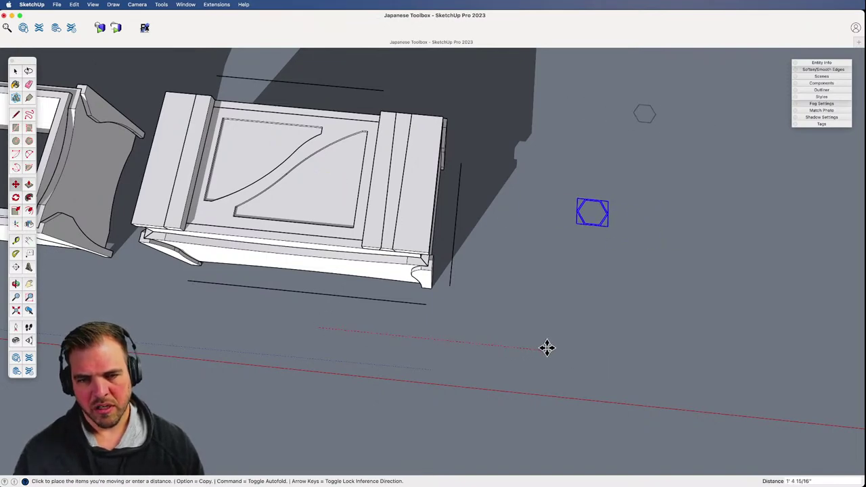
click(547, 348)
- Copy the hexagon ring from its lower corner to its upper corner so the two rings share a flat side
shift+middle_drag(547, 347, 387, 370)
key(z)
drag(433, 345, 412, 193)
key(m)
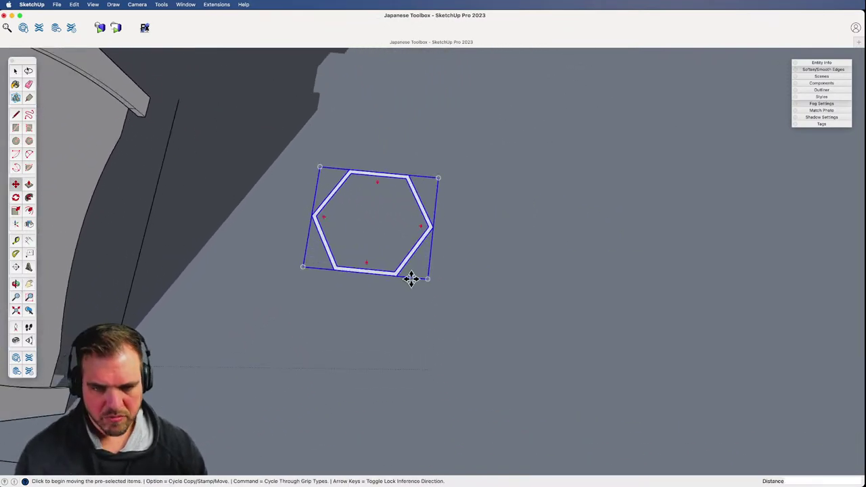
key(alt)
click(400, 278)
click(406, 179)
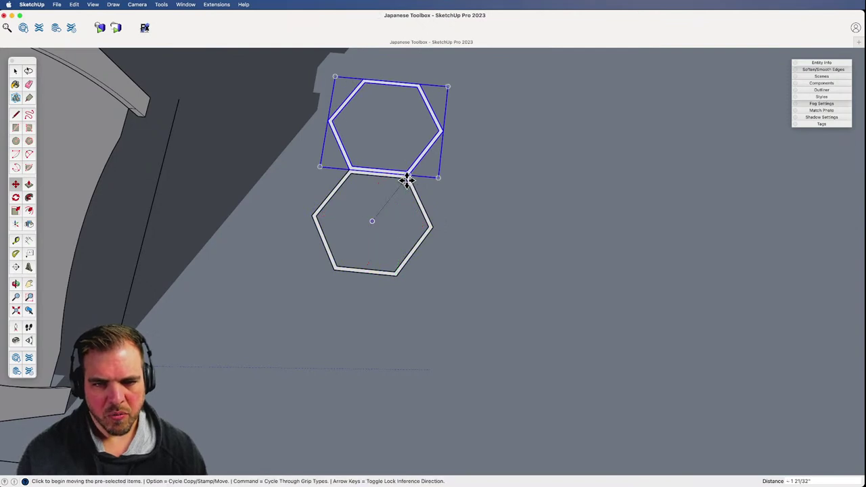
click(428, 189)
- Copy both rings diagonally so they nest against the first pair, and repeat the copy to make a row of five pairs
key(space)
drag(444, 198, 382, 145)
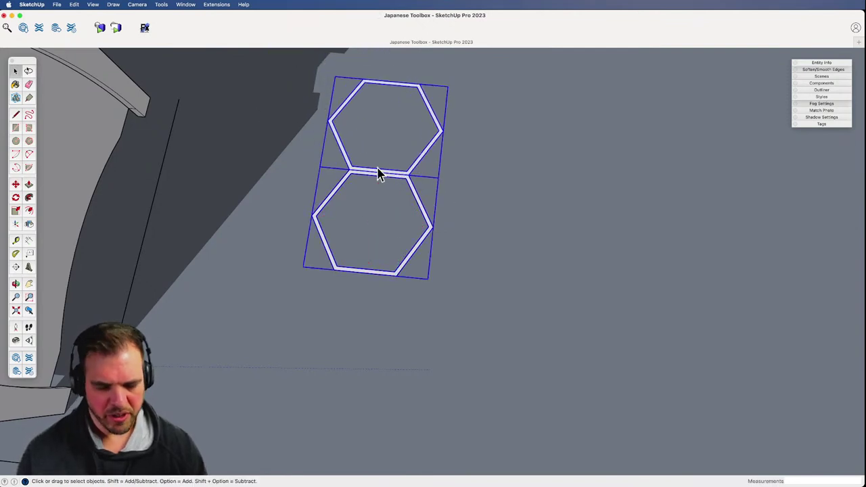
key(m)
key(alt)
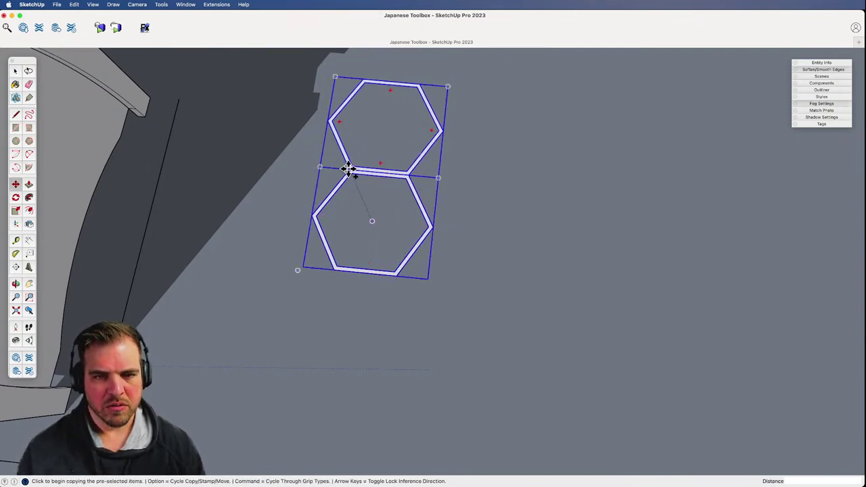
click(328, 120)
click(411, 176)
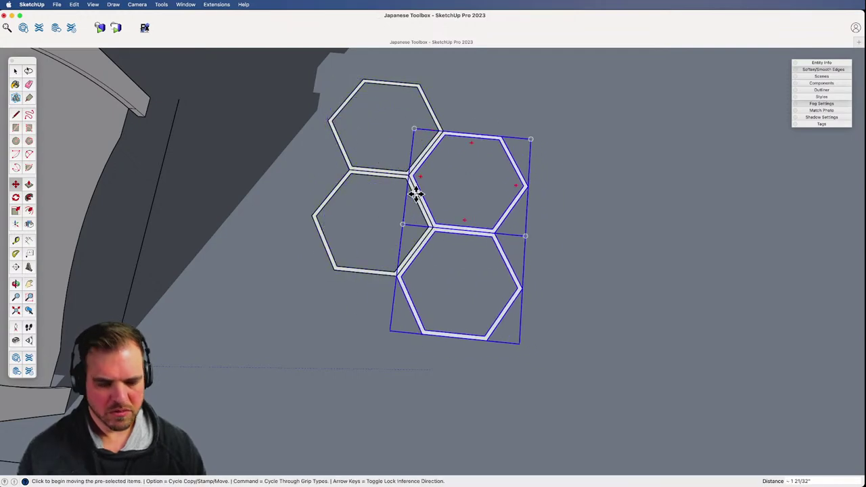
key(Return)
- Copy five rings from the lower end of the double row and nest them corner to corner against its upper side
key(z)
drag(442, 249, 526, 298)
key(space)
key(z)
scroll(527, 299, up, 2)
key(space)
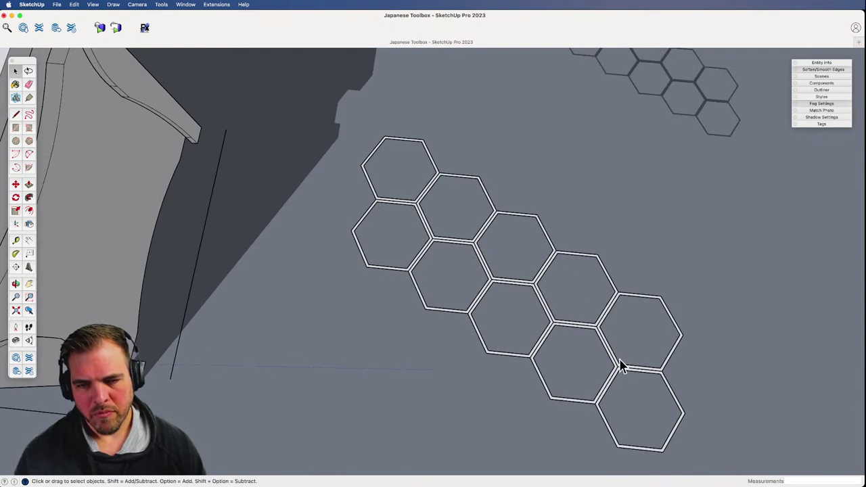
drag(618, 332, 526, 251)
key(h)
drag(617, 374, 502, 345)
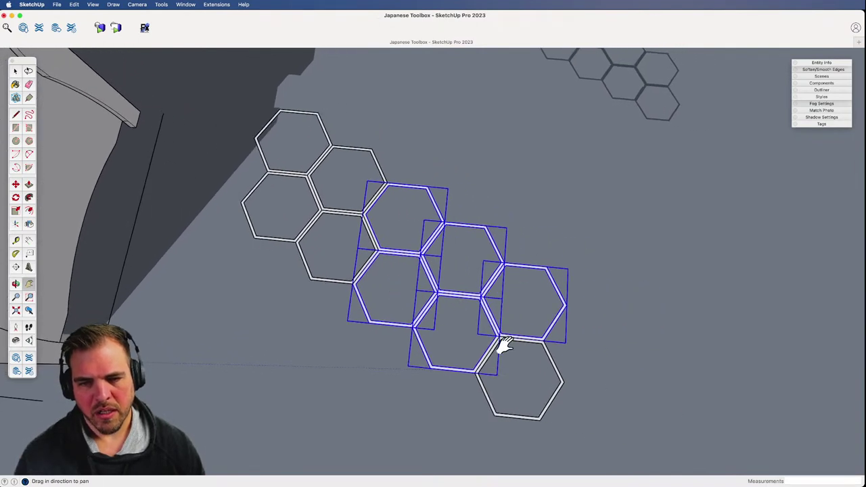
key(m)
key(alt)
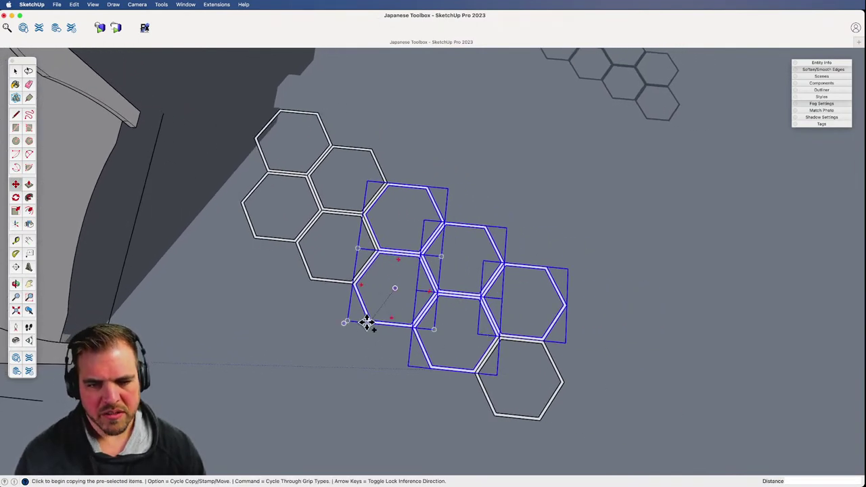
click(369, 323)
click(447, 222)
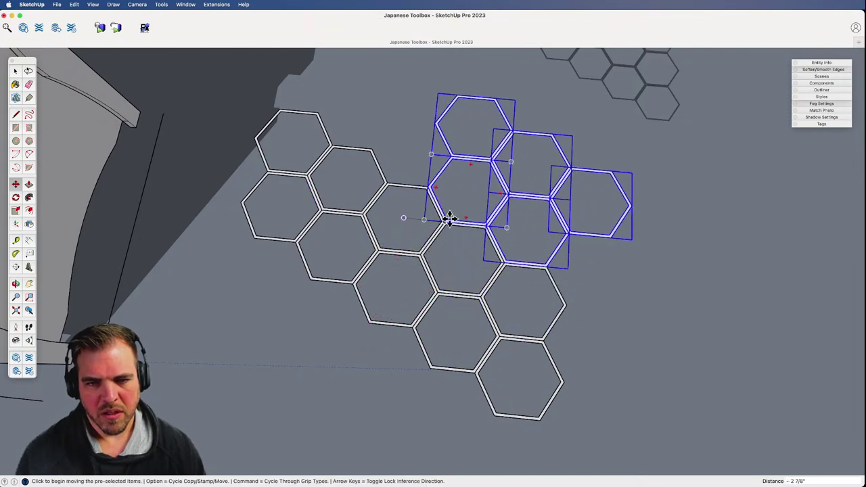
- Erase the lowest end ring of the honeycomb and make a component from all remaining rings
mouse_move(447, 206)
shift+middle_down()
mouse_move(448, 310)
mouse_move(465, 368)
mouse_move(503, 347)
shift+middle_up()
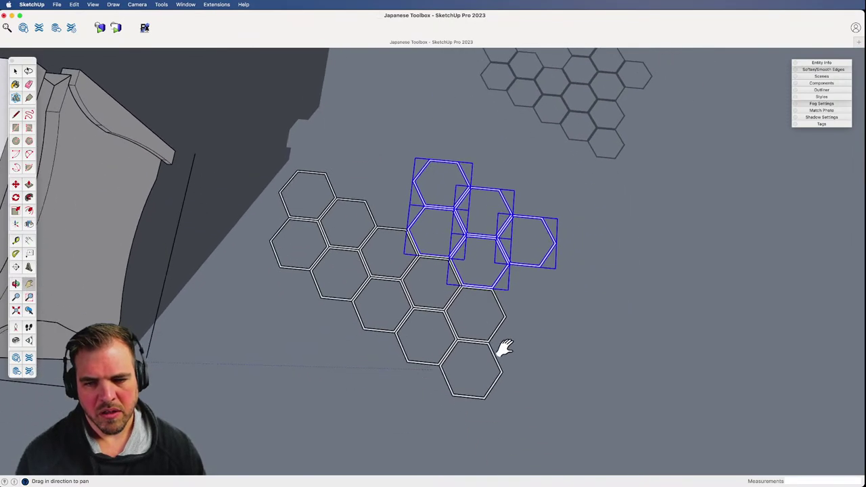
key(e)
key(space)
key(super+a)
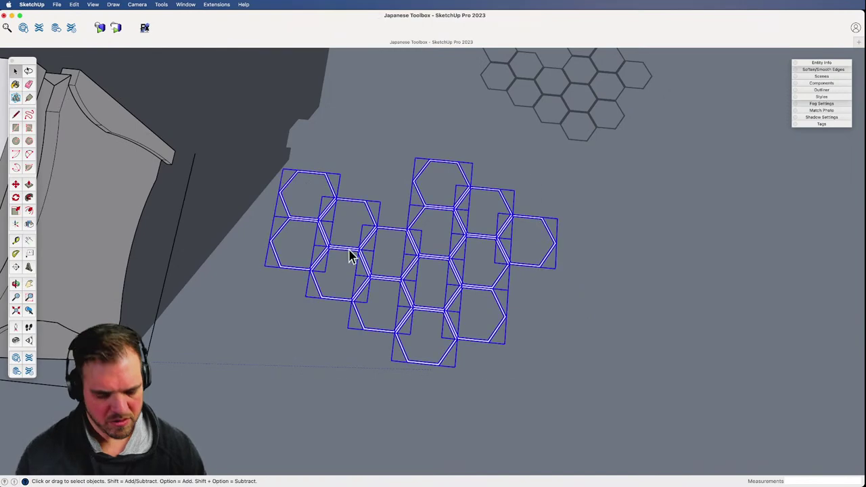
key(g)
click(488, 338)
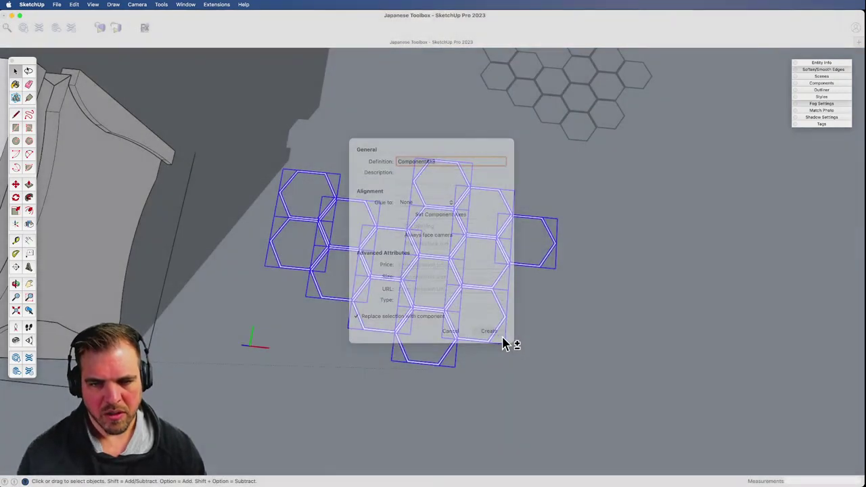
- Copy the honeycomb component along the red axis by about 1' 10 3/8" onto the recesses in the toolbox lid
scroll(420, 284, down, 5)
shift+middle_drag(400, 356, 590, 355)
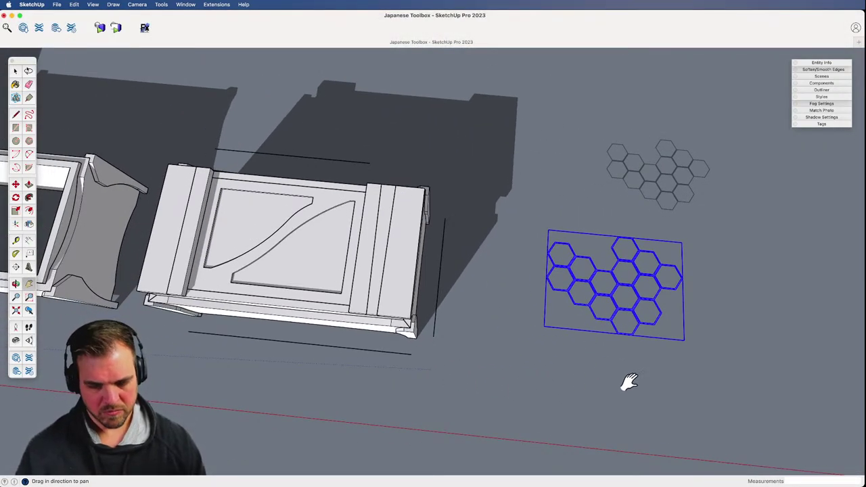
key(m)
click(648, 382)
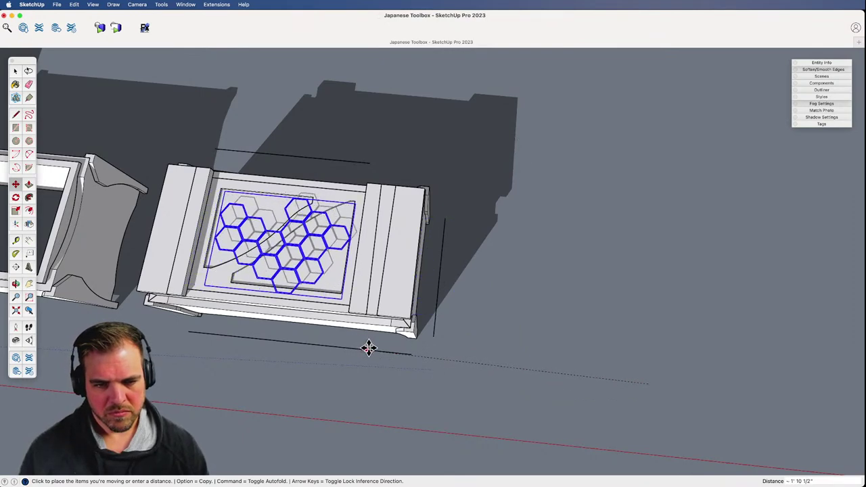
key(alt)
click(369, 357)
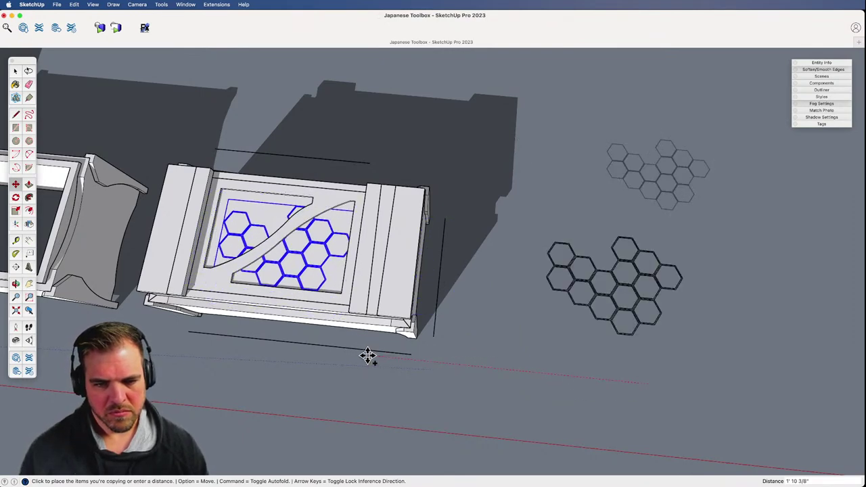
- Examine how the honeycomb pattern fits in the lid recesses and how the rings of the original component meet
scroll(378, 347, up, 4)
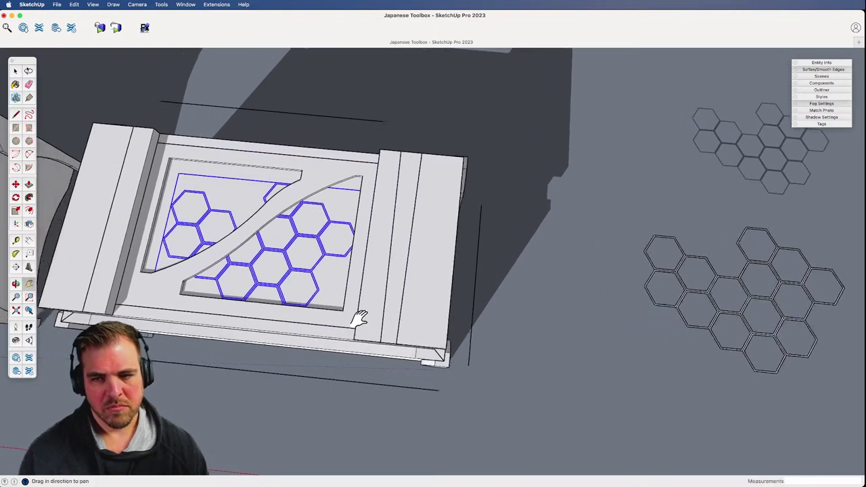
shift+middle_drag(358, 319, 454, 286)
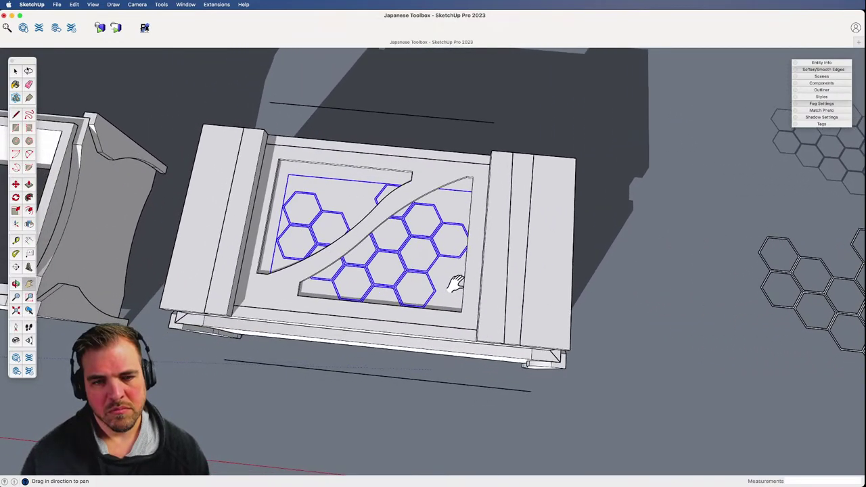
scroll(437, 257, up, 5)
drag(417, 286, 418, 320)
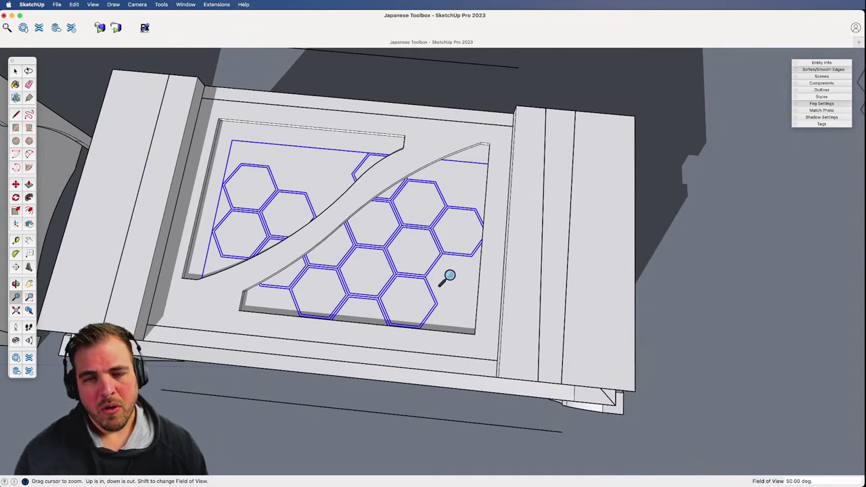
shift+middle_drag(448, 276, 372, 286)
drag(371, 286, 399, 370)
key(space)
click(487, 411)
shift+middle_drag(728, 344, 325, 300)
scroll(478, 280, up, 6)
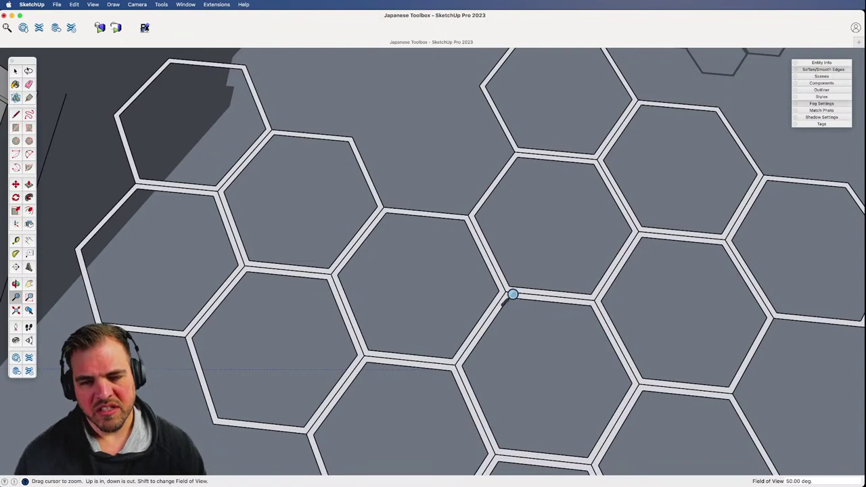
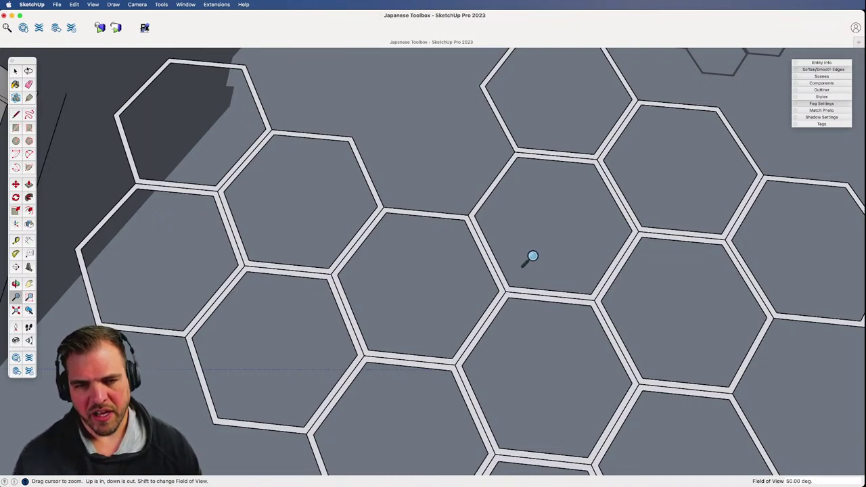
mouse_move(532, 257)
mouse_down()
mouse_move(510, 338)
mouse_move(492, 329)
mouse_move(486, 207)
mouse_move(467, 314)
mouse_up()
shift+middle_drag(467, 314, 621, 299)
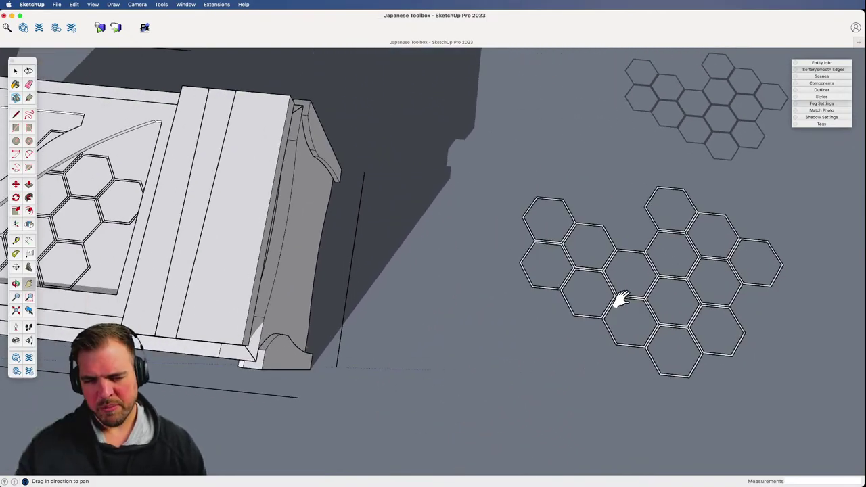
drag(207, 291, 566, 325)
key(space)
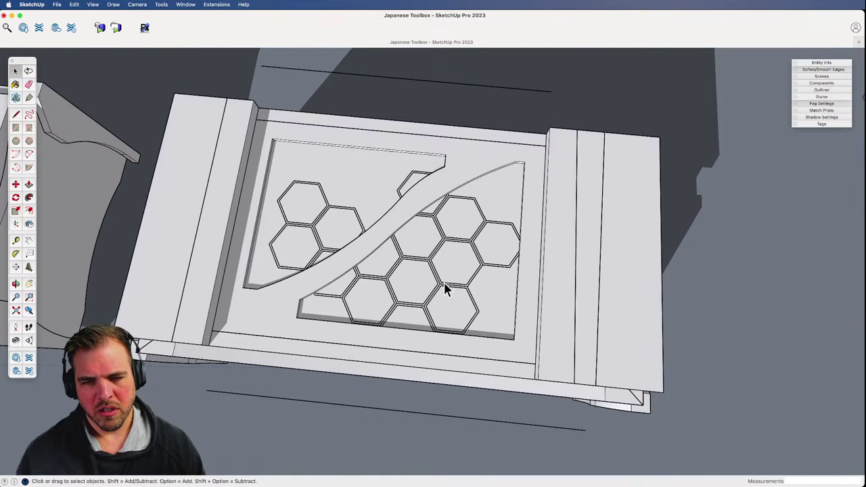
- Move the honeycomb copy in the lid about 3/4" along the red axis and slightly toward the recess's front edge
click(450, 287)
key(z)
drag(451, 359, 454, 275)
middle_drag(454, 275, 453, 304)
key(m)
click(420, 313)
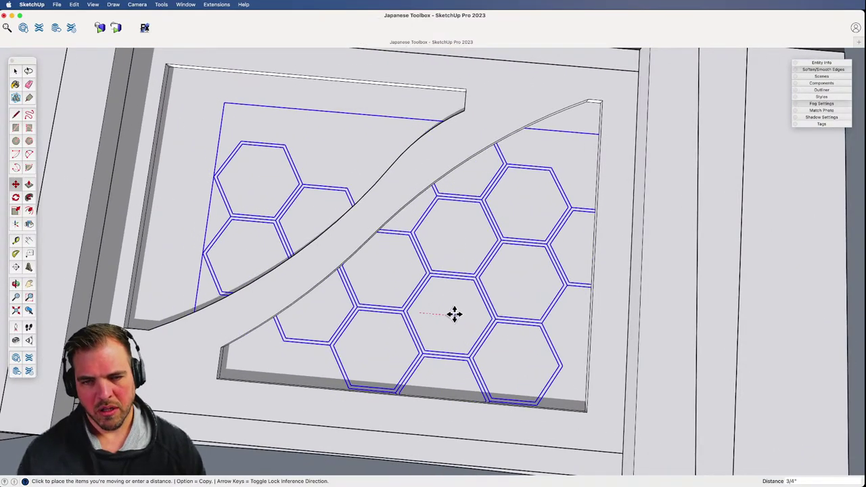
click(457, 313)
text(5/16)
key(Return)
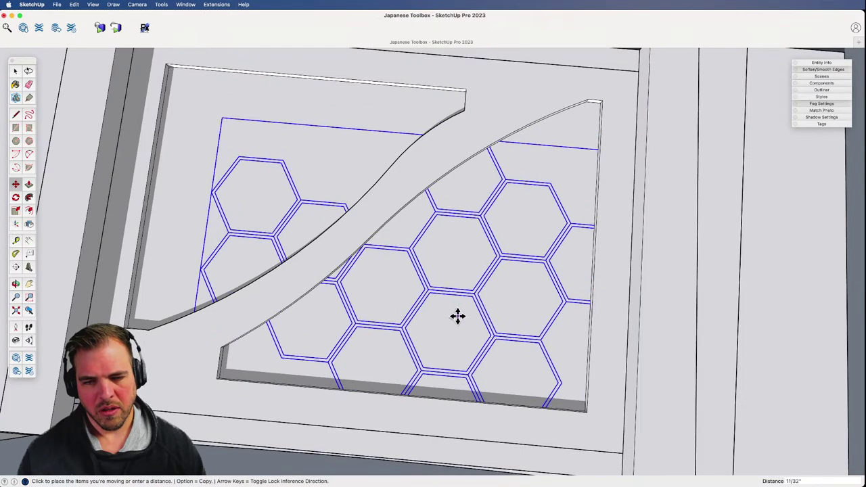
- Open the original honeycomb component beside the toolbox for editing
key(z)
drag(455, 262, 440, 392)
shift+middle_drag(500, 353, 187, 324)
scroll(416, 332, down, 3)
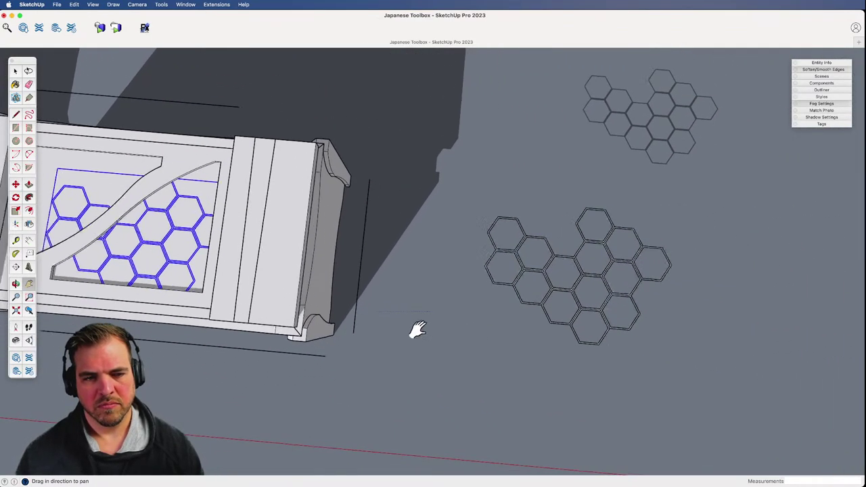
key(space)
click(550, 327)
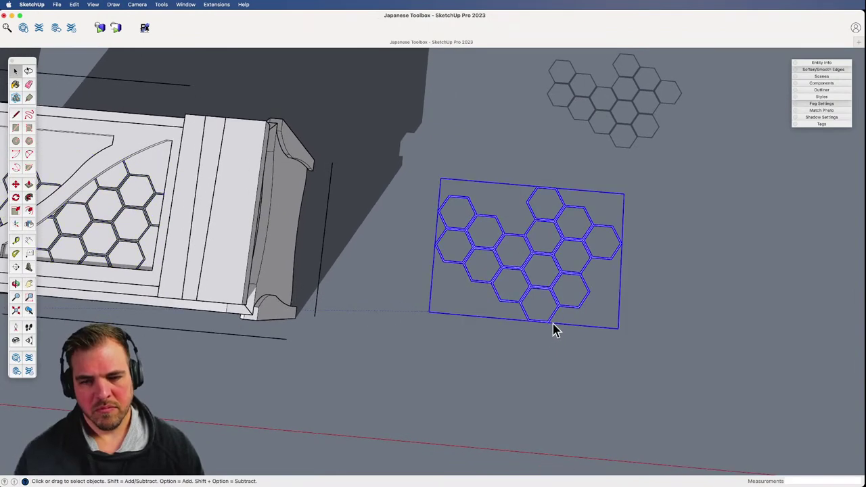
double_click(550, 325)
key(z)
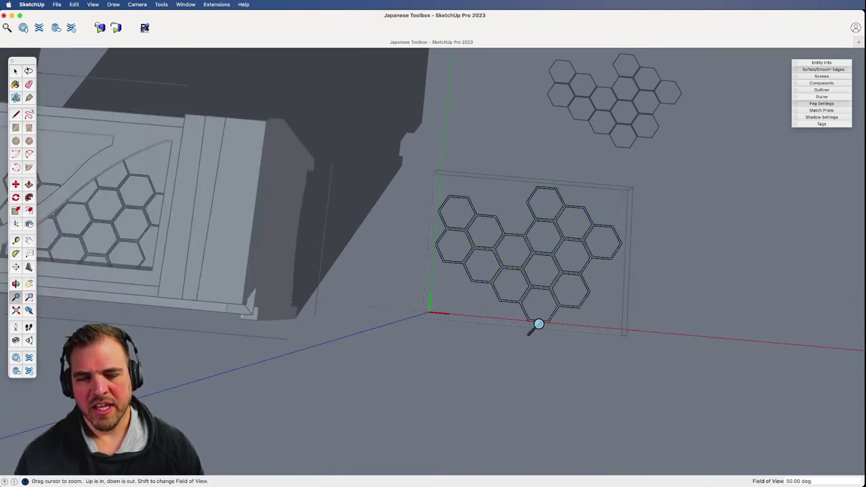
- Copy the honeycomb's two lowest neighbouring rings diagonally outward by one cell, nesting them against its lower edge
key(space)
drag(529, 338, 496, 298)
shift+middle_drag(547, 329, 473, 300)
key(z)
drag(494, 348, 508, 174)
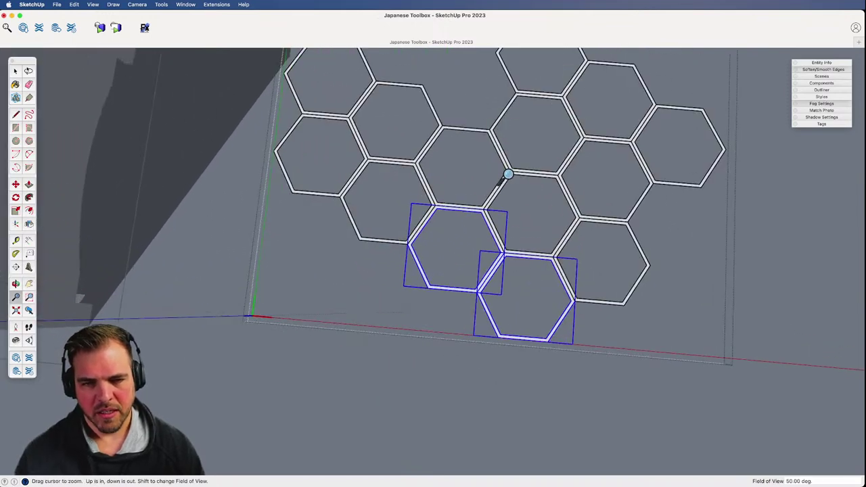
key(m)
key(alt)
click(553, 257)
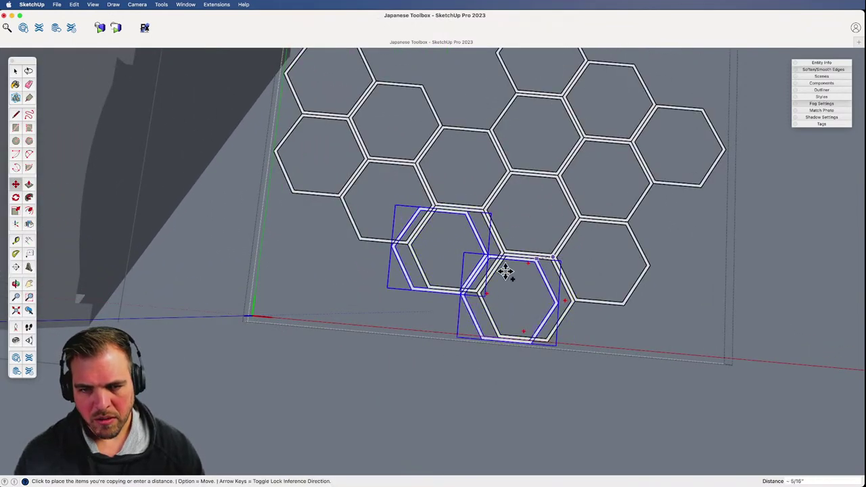
click(477, 292)
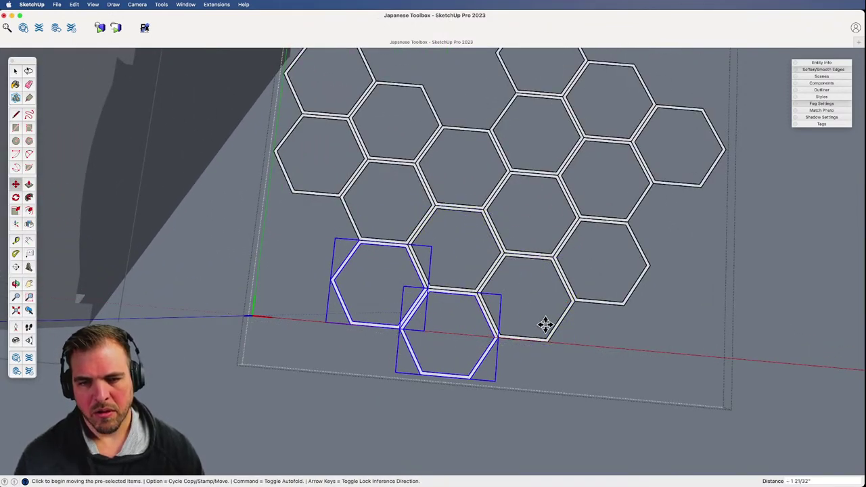
- Copy the honeycomb's lowest ring into the space below its rightmost ring, and copy it again one cell further down
scroll(528, 312, down, 5)
key(space)
click(403, 340)
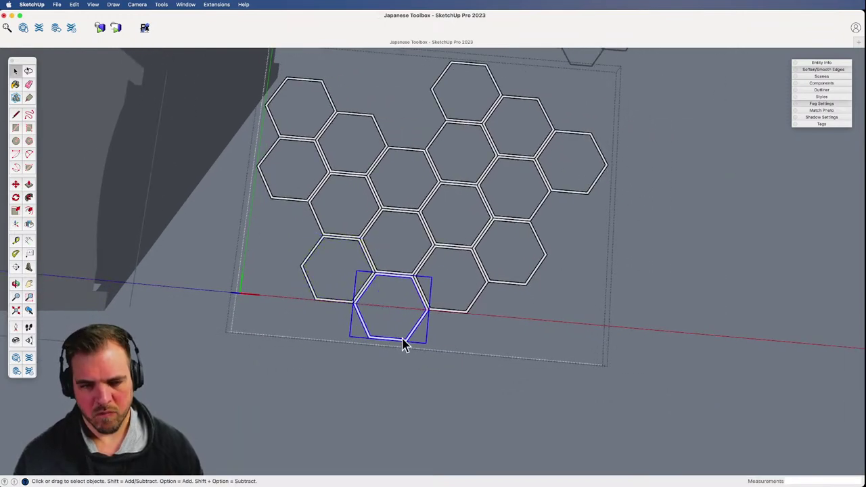
key(m)
key(alt)
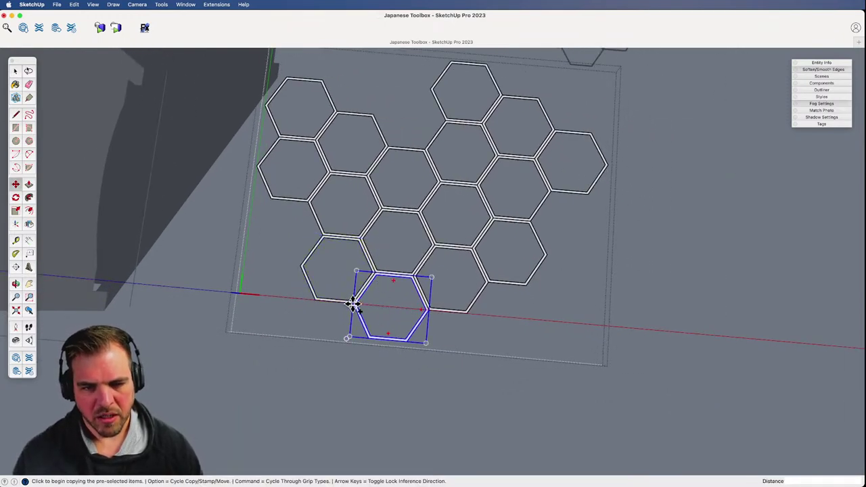
click(352, 303)
click(535, 222)
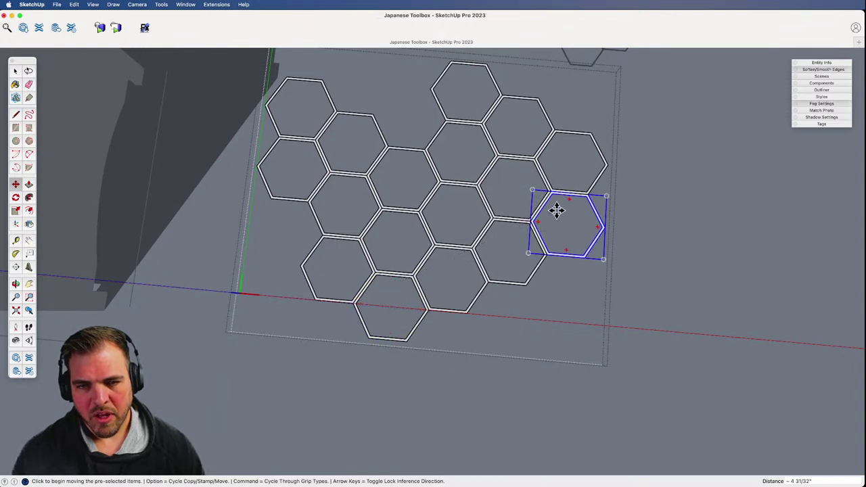
key(alt)
click(550, 191)
click(546, 253)
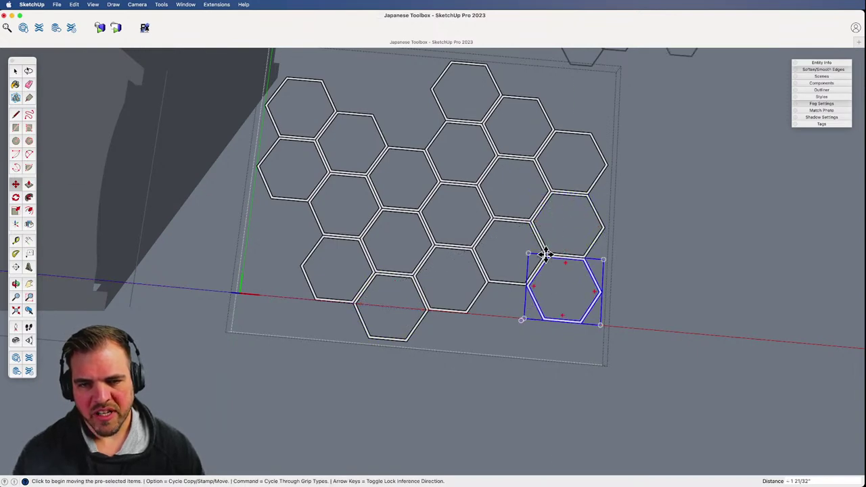
- Copy the uppermost ring of the honeycomb one cell diagonally into the empty notch on its inner side
key(z)
drag(514, 284, 494, 384)
key(h)
drag(376, 318, 514, 338)
shift+middle_drag(515, 338, 672, 368)
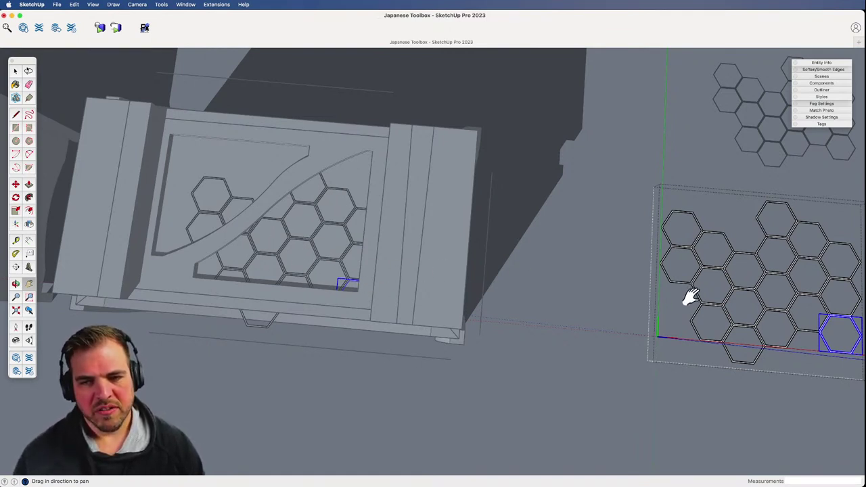
drag(691, 298, 454, 313)
key(space)
click(517, 238)
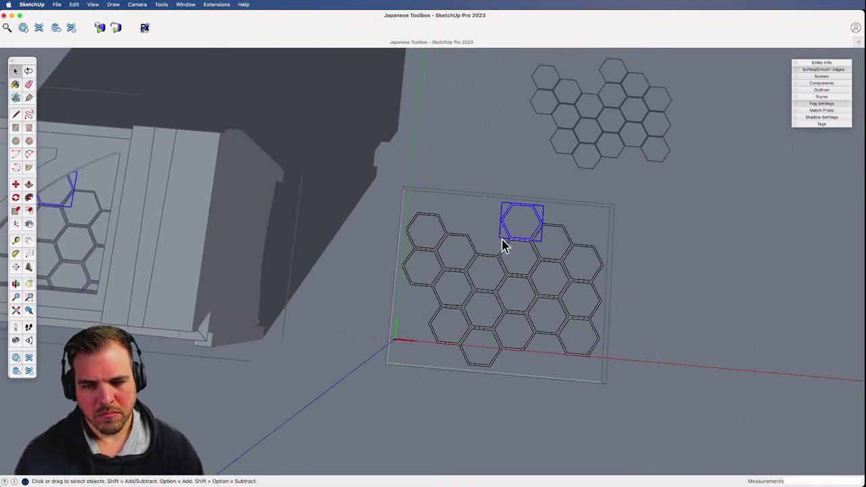
scroll(503, 246, up, 5)
key(m)
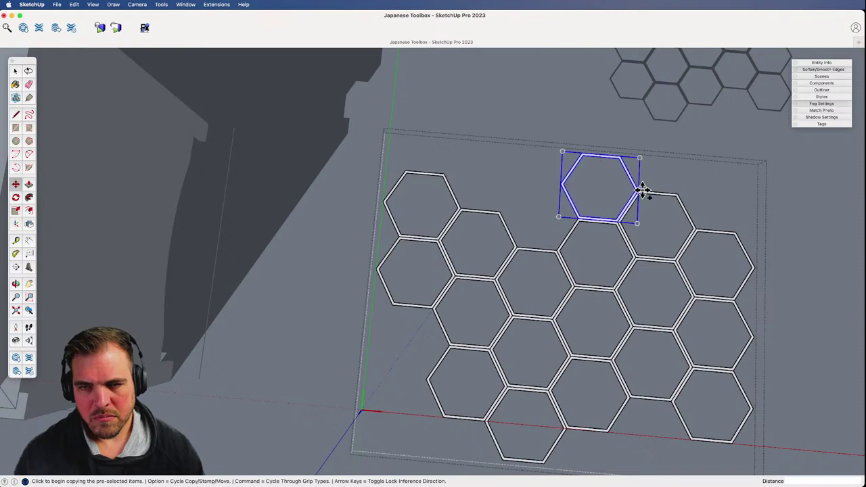
click(643, 191)
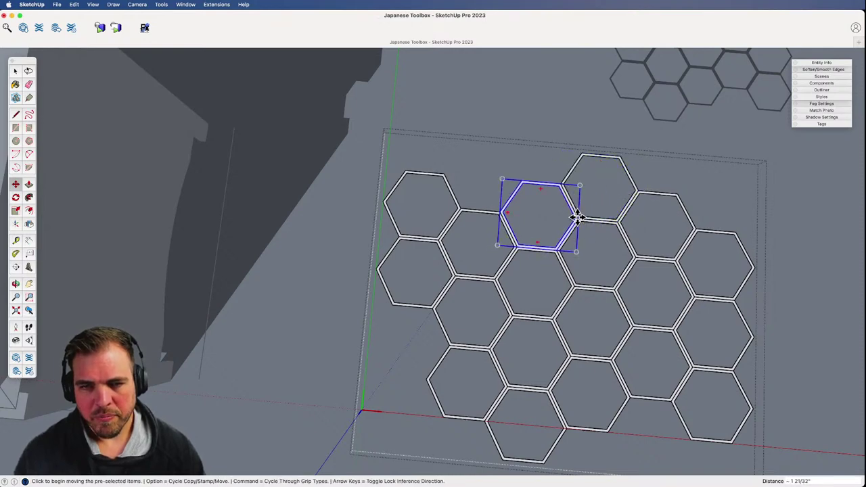
- Close the original honeycomb component and open its copy in the toolbox lid for editing
scroll(532, 334, down, 4)
drag(509, 276, 489, 369)
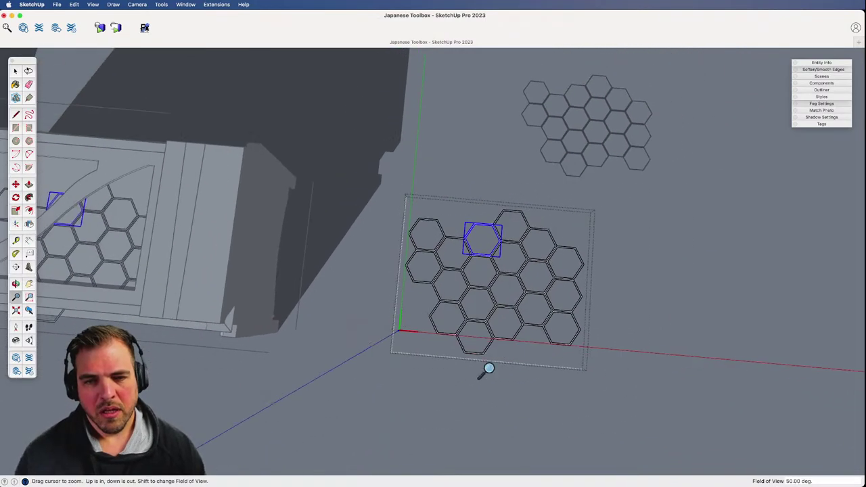
shift+middle_drag(489, 369, 681, 330)
key(space)
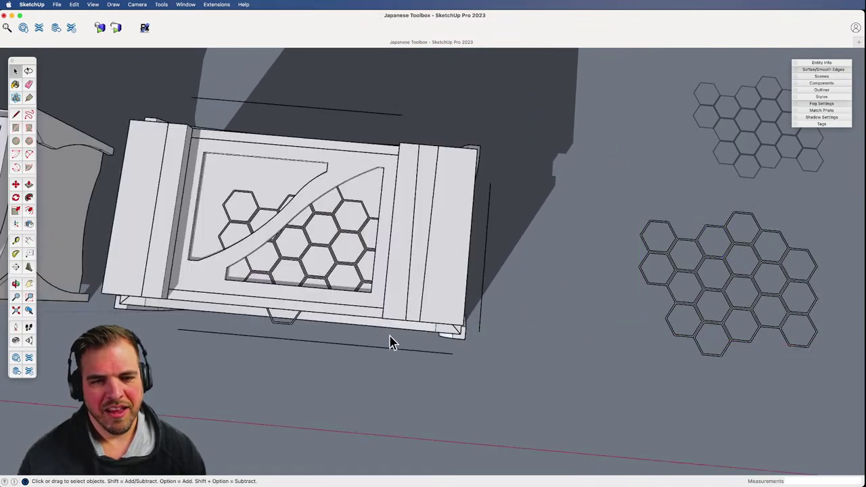
key(h)
drag(332, 284, 514, 290)
key(z)
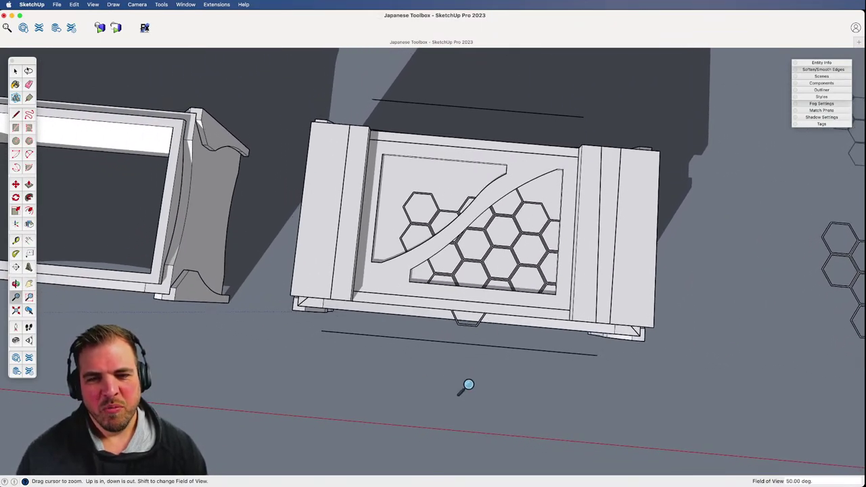
drag(465, 386, 486, 146)
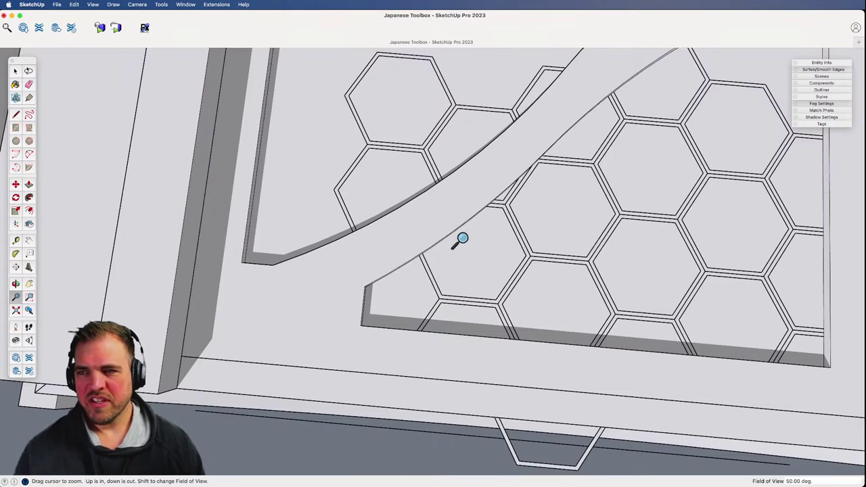
key(space)
click(431, 275)
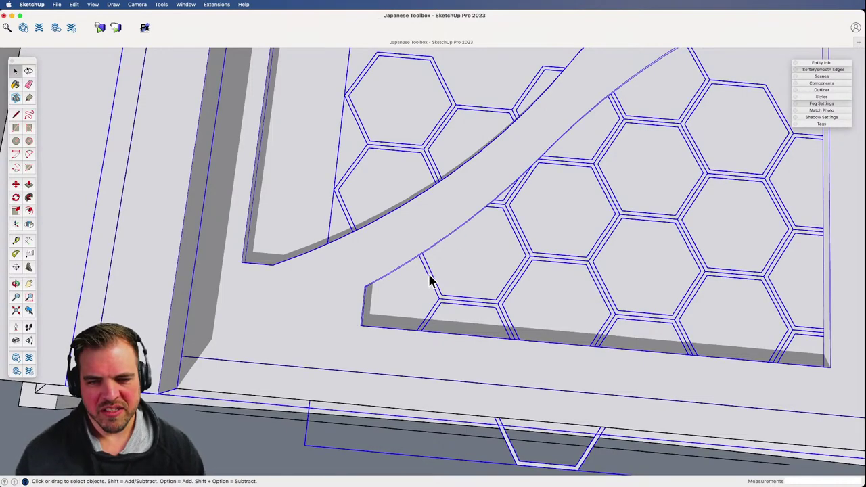
double_click(428, 274)
- Copy the ring at the front recess's narrow end one cell diagonally toward that recess's front-left corner
click(427, 280)
key(z)
drag(482, 339, 533, 252)
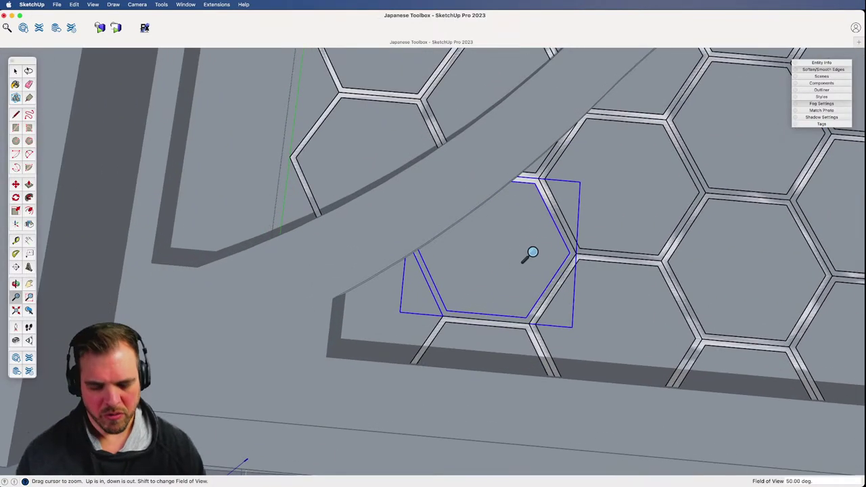
key(m)
key(alt)
click(576, 254)
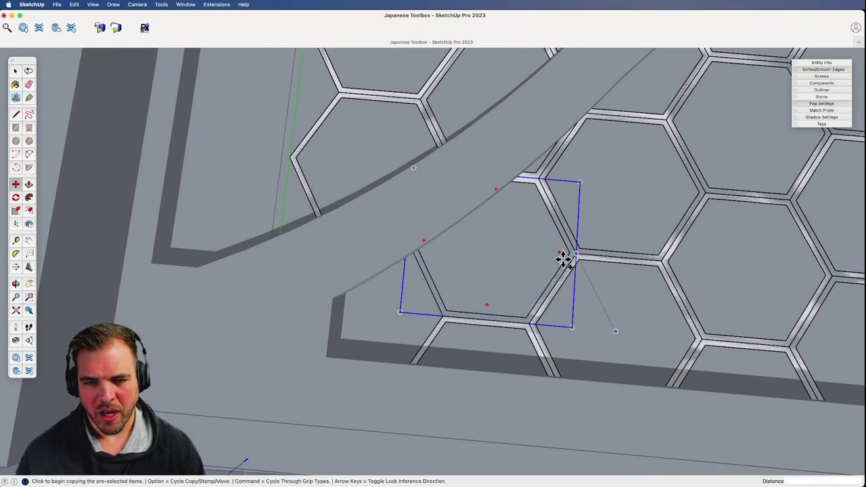
click(441, 313)
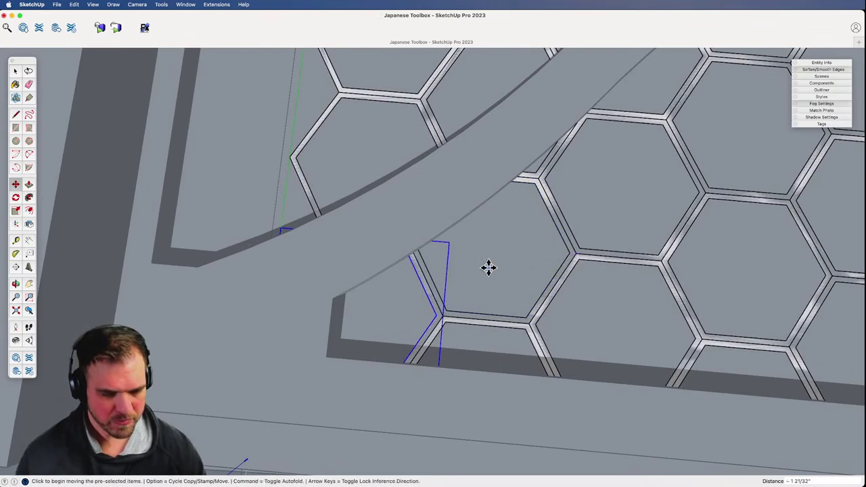
- With the rest of the model hidden, copy the new ring one cell diagonally outward and again one cell toward the back
key(z)
drag(489, 268, 481, 231)
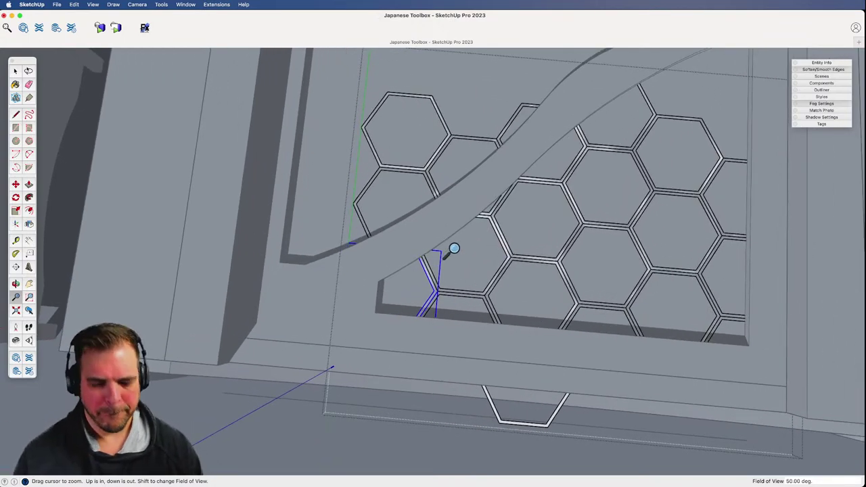
key(i)
key(m)
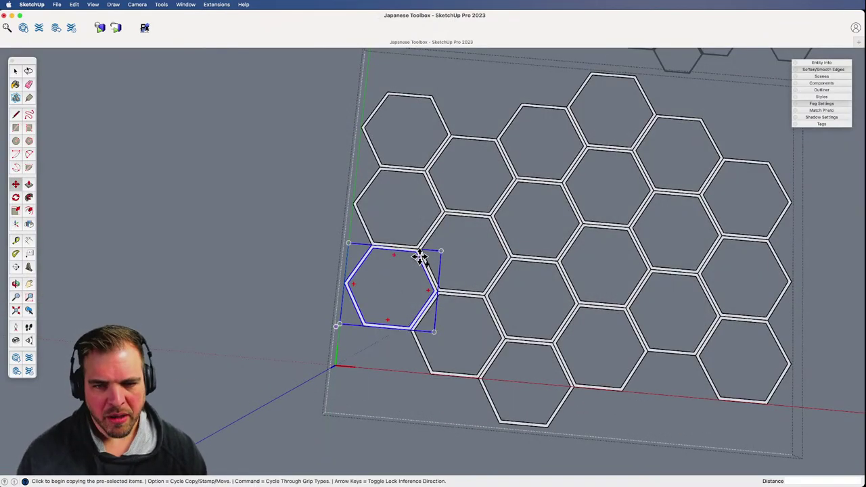
click(419, 250)
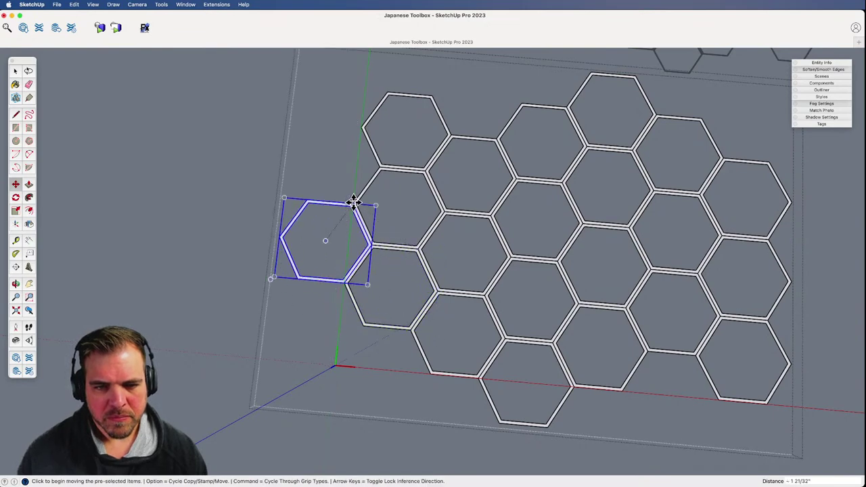
drag(371, 245, 383, 170)
key(i)
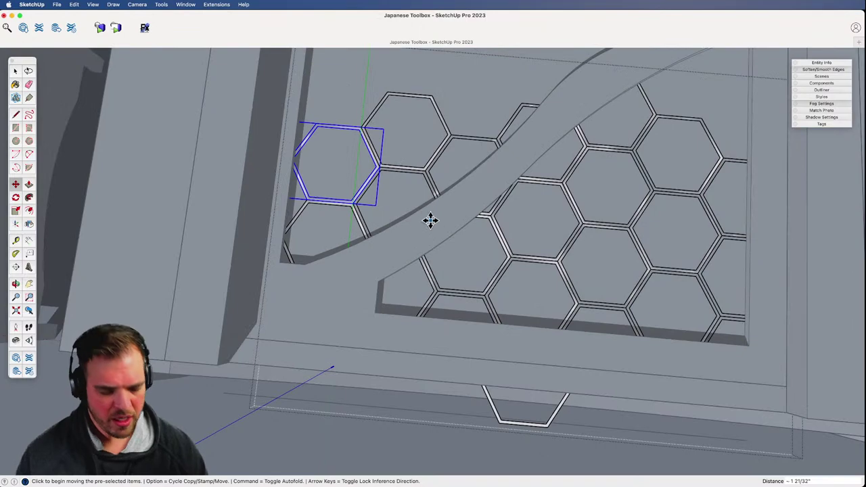
- Copy the selected ring one cell diagonally outward, past the left edge of the back recess
key(z)
drag(471, 236, 506, 330)
key(h)
key(z)
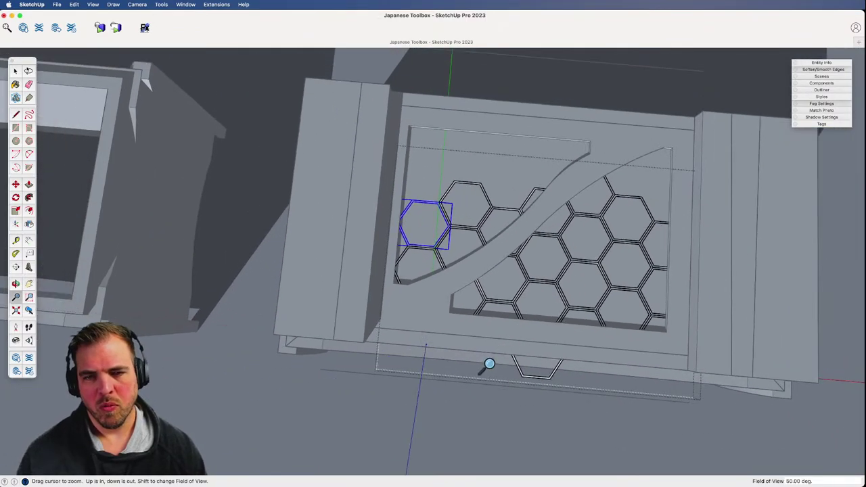
key(h)
scroll(435, 303, down, 5)
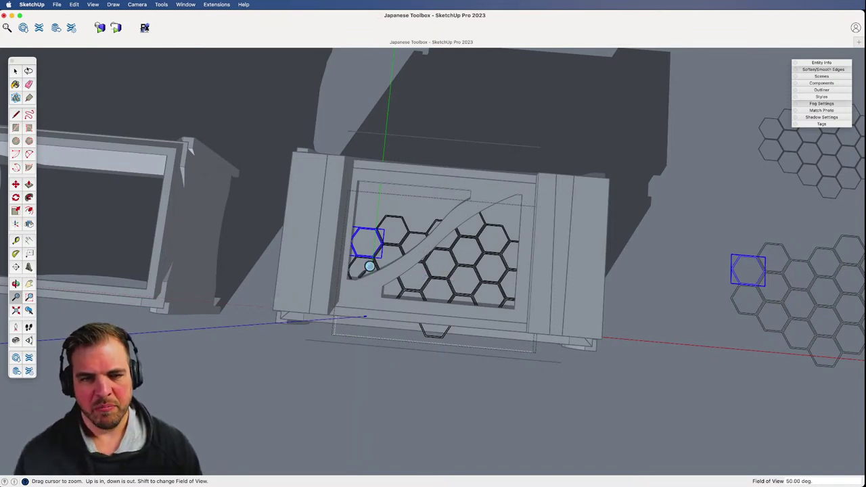
drag(369, 267, 452, 111)
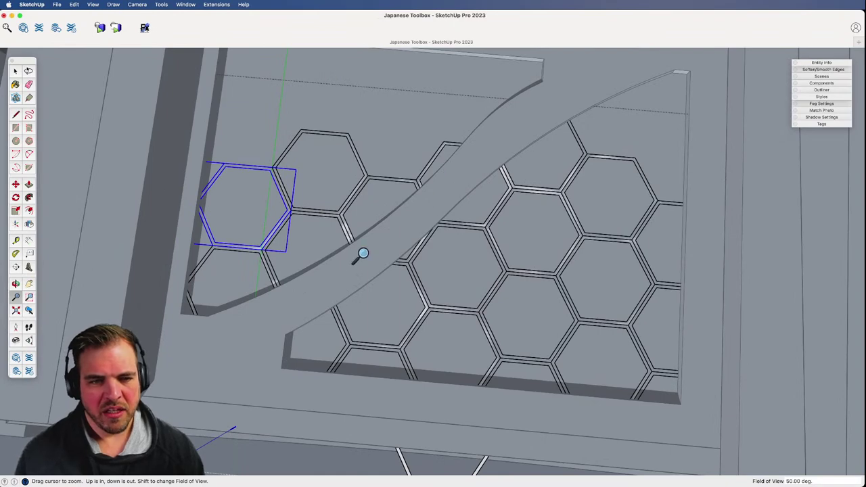
drag(363, 253, 488, 216)
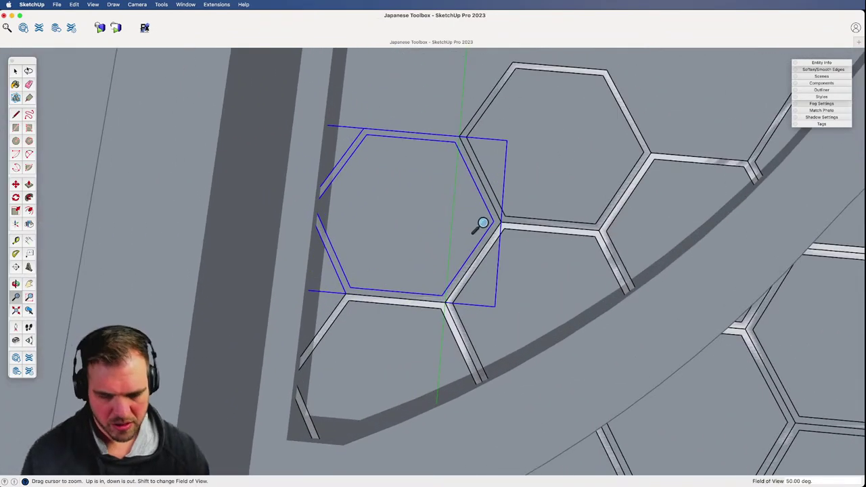
key(m)
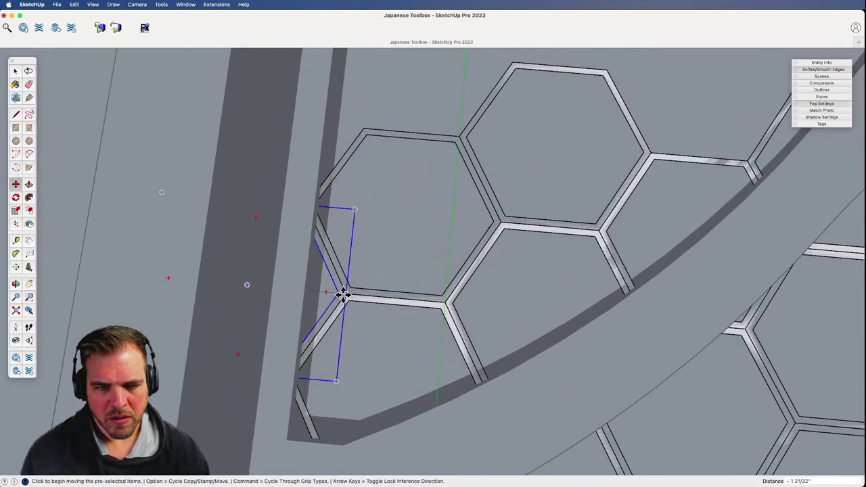
- Examine how far the honeycomb pattern fills the two lid recesses
key(z)
drag(452, 262, 424, 344)
key(h)
drag(477, 351, 421, 403)
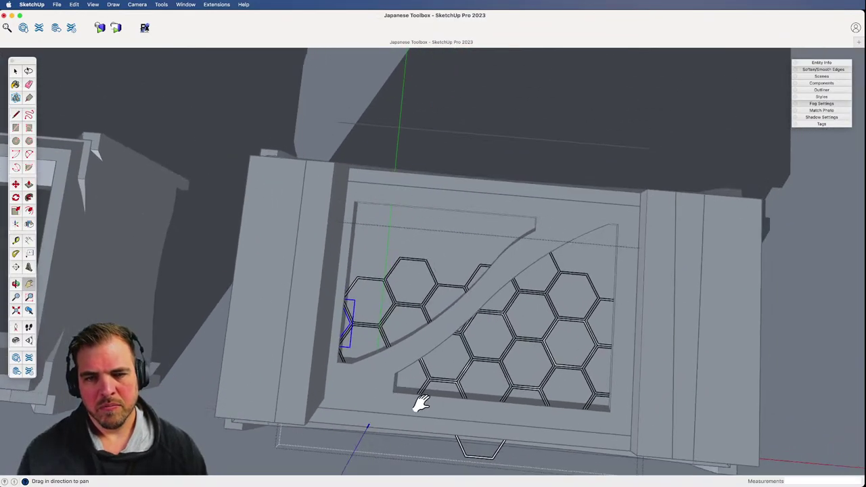
scroll(427, 318, up, 3)
key(space)
key(z)
drag(448, 298, 447, 347)
key(h)
drag(595, 309, 473, 298)
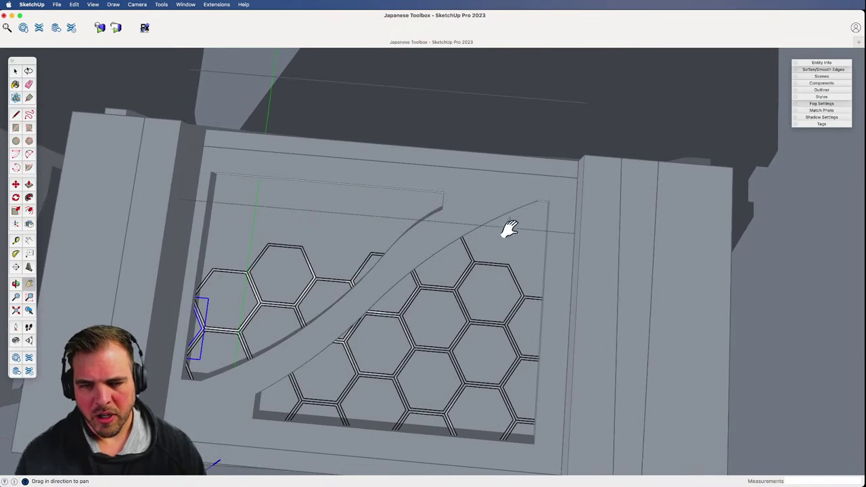
- Copy the rearmost ring of the left cluster about 2 9/32" away as a detached ring in the back recess's empty area
key(space)
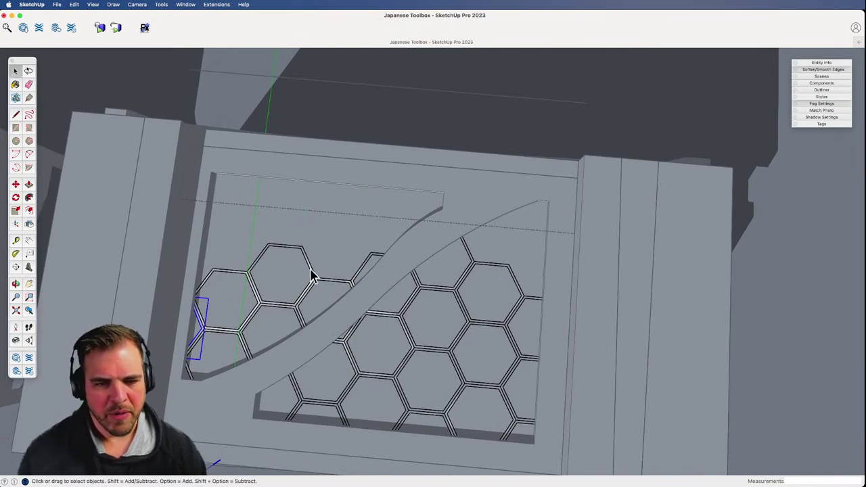
click(312, 276)
middle_drag(312, 277, 345, 382)
key(z)
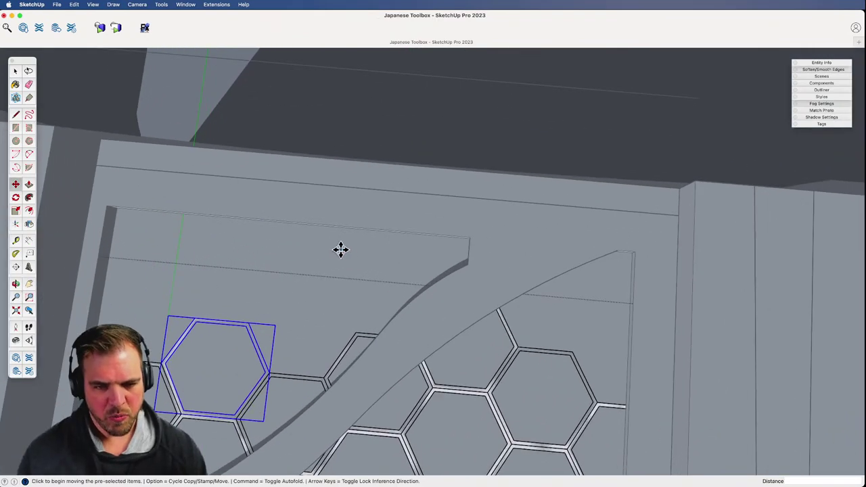
click(297, 327)
click(387, 234)
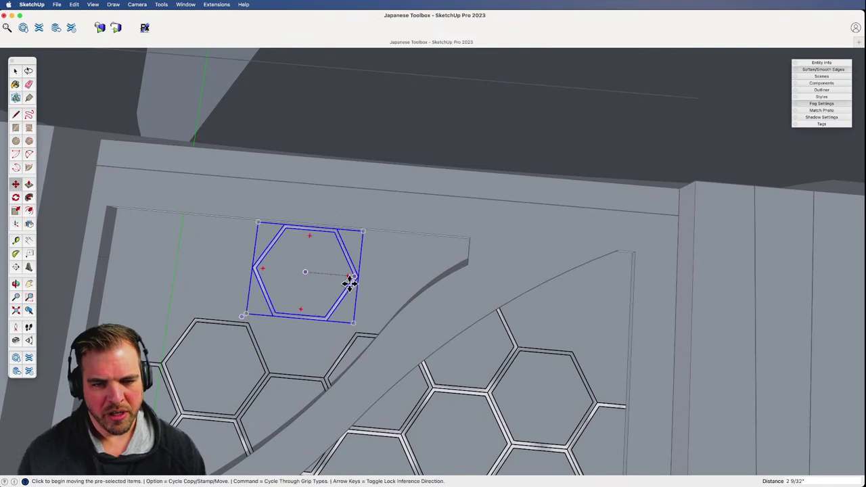
- Move the detached ring slightly toward the honeycomb, away from the recess's back edge
click(300, 318)
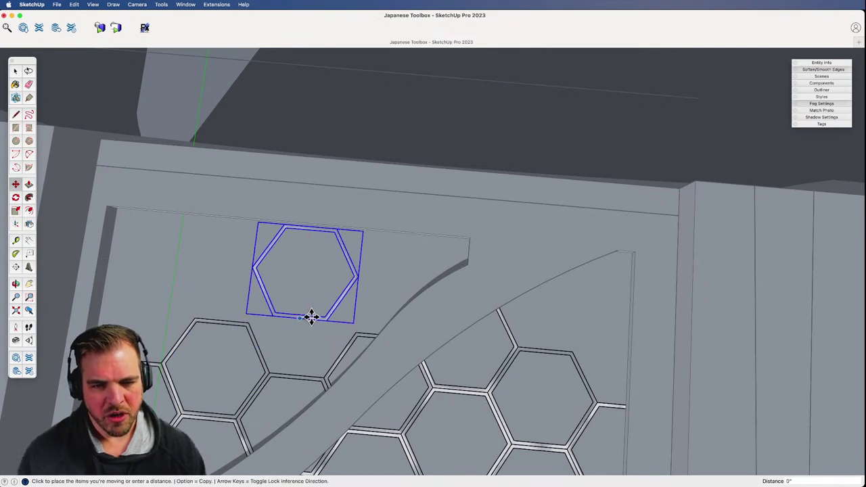
click(300, 375)
click(328, 345)
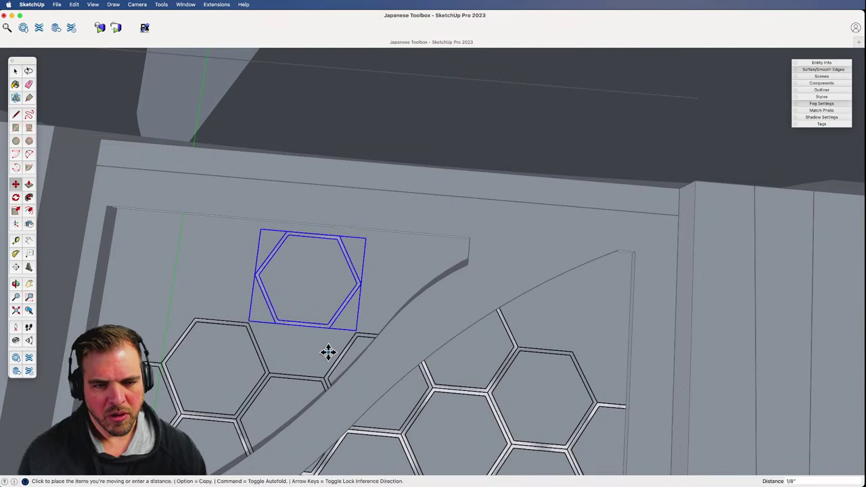
click(327, 360)
- Copy the detached ring into the back-left corner of the recess so the recess border crops it
key(z)
drag(347, 296, 339, 394)
key(m)
click(362, 313)
key(alt)
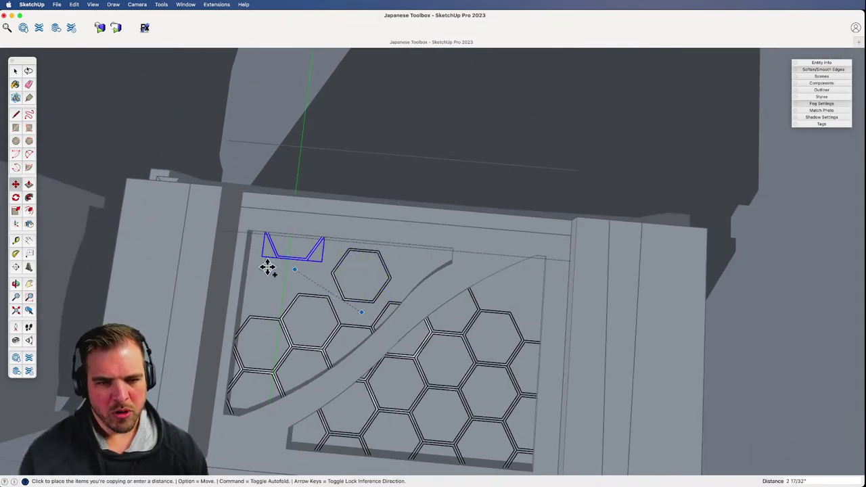
click(262, 275)
key(z)
drag(385, 248, 387, 313)
- Close the honeycomb component and inspect the ring arrangement in the lid from a lower angle
key(space)
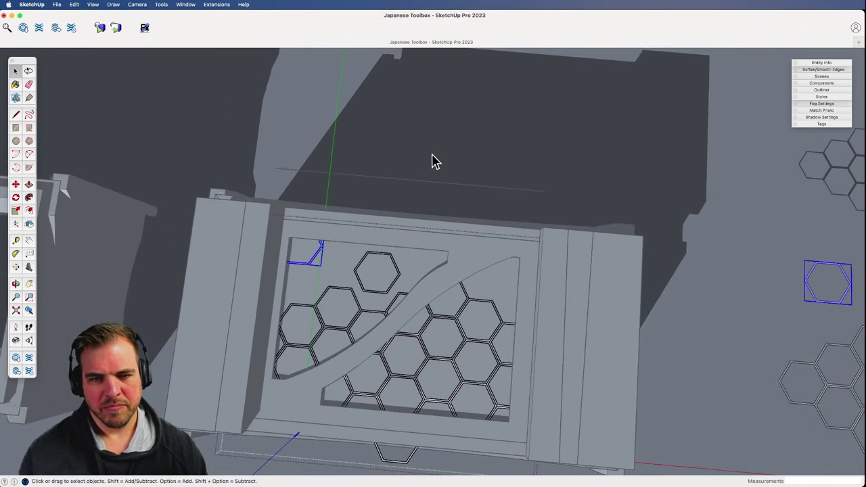
click(693, 295)
key(o)
drag(563, 304, 431, 199)
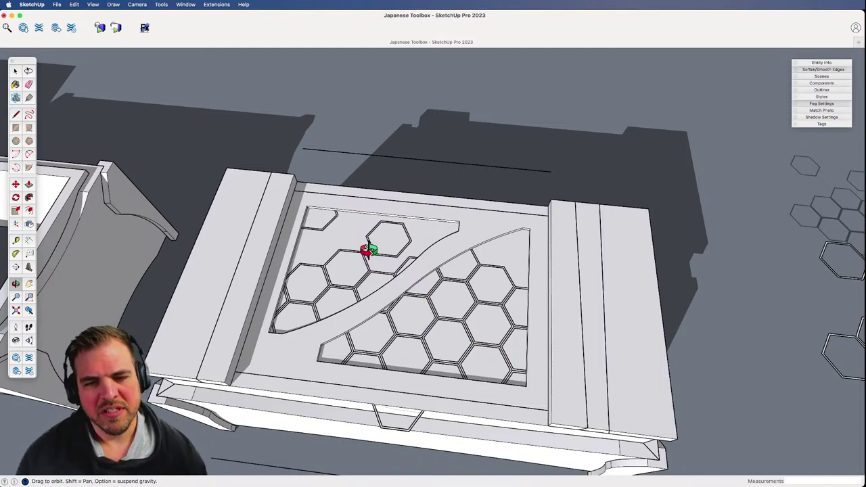
- Open the honeycomb component and copy the rearmost ring in the front recess one cell back, snapping it onto the neighbouring rings
scroll(452, 342, up, 5)
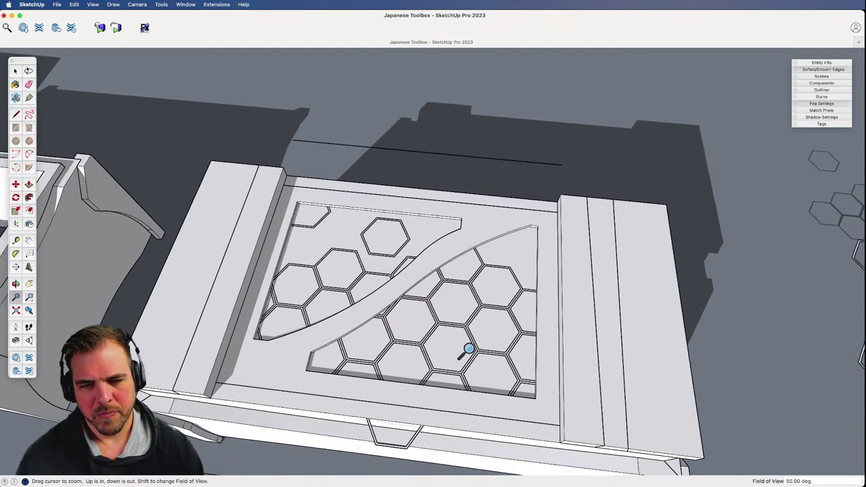
key(space)
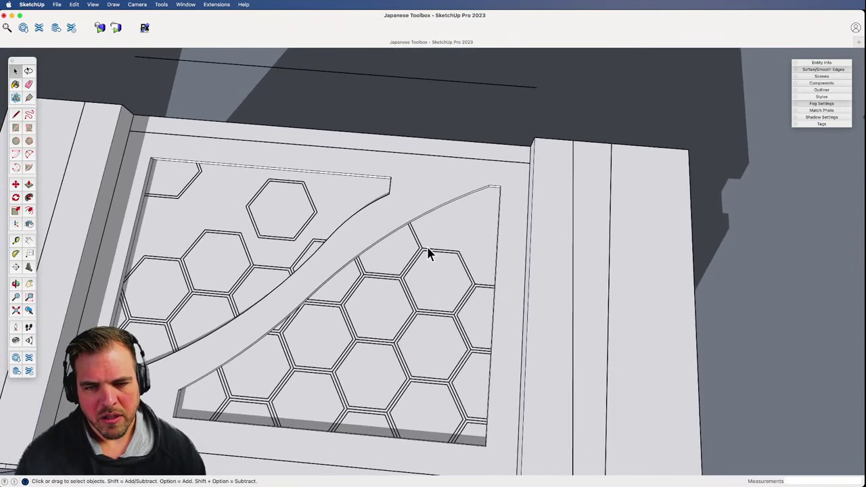
click(432, 252)
double_click(441, 253)
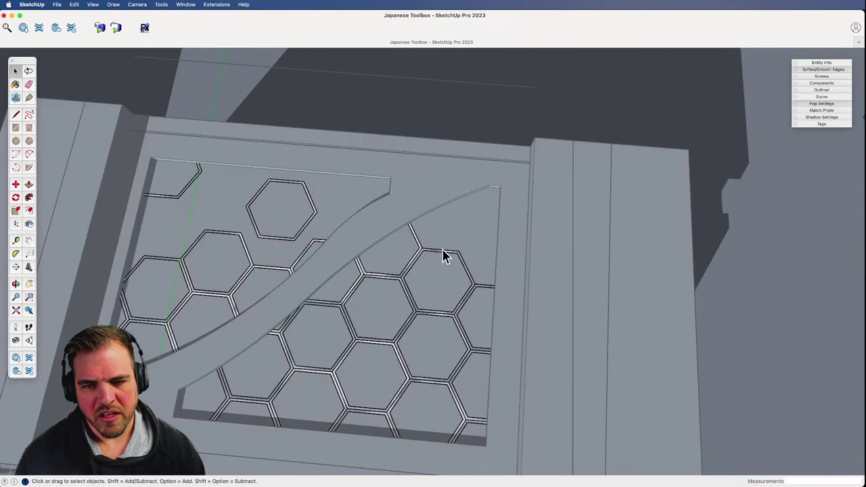
click(446, 260)
key(z)
scroll(460, 286, up, 5)
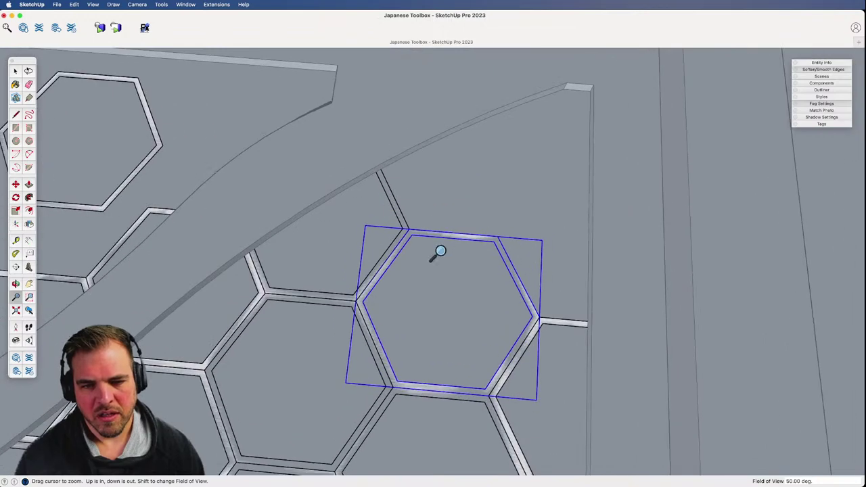
key(m)
key(alt)
click(392, 387)
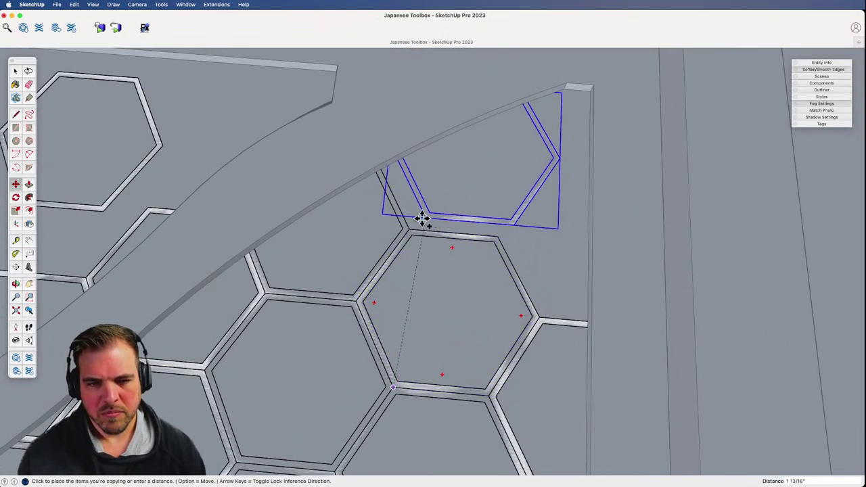
click(411, 228)
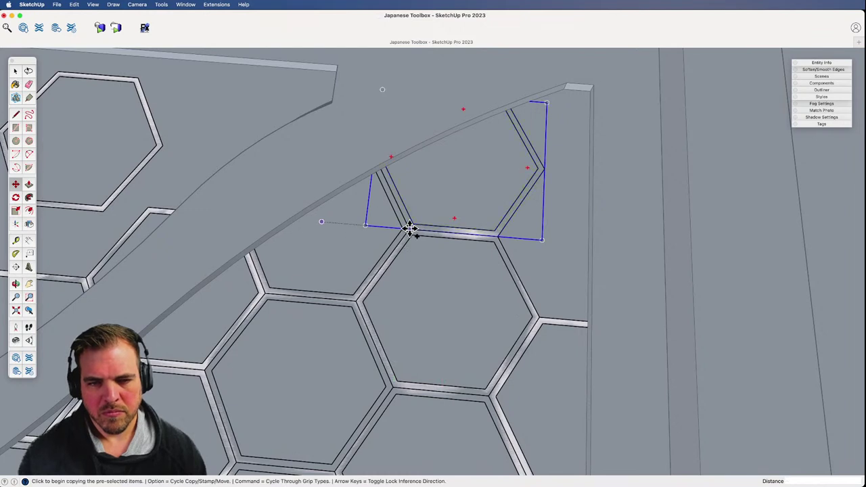
- Copy the new ring toward the front recess's right edge and snap its corner flush against the adjacent rings
click(410, 229)
click(546, 307)
click(532, 245)
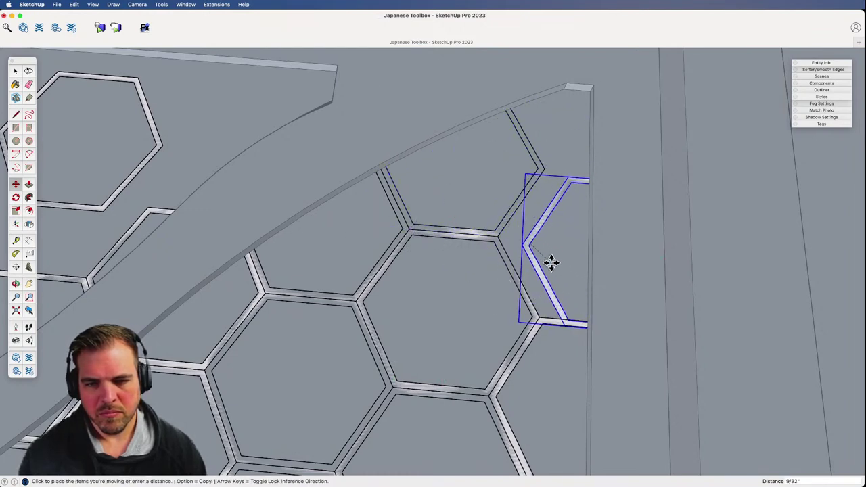
click(553, 265)
click(525, 248)
click(499, 237)
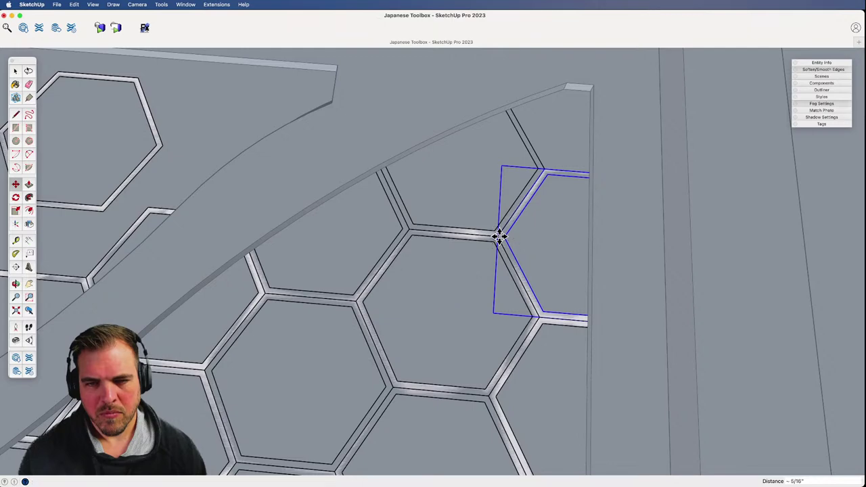
- Copy the edge ring one cell farther back to fill the back-right tip of the front recess
click(540, 315)
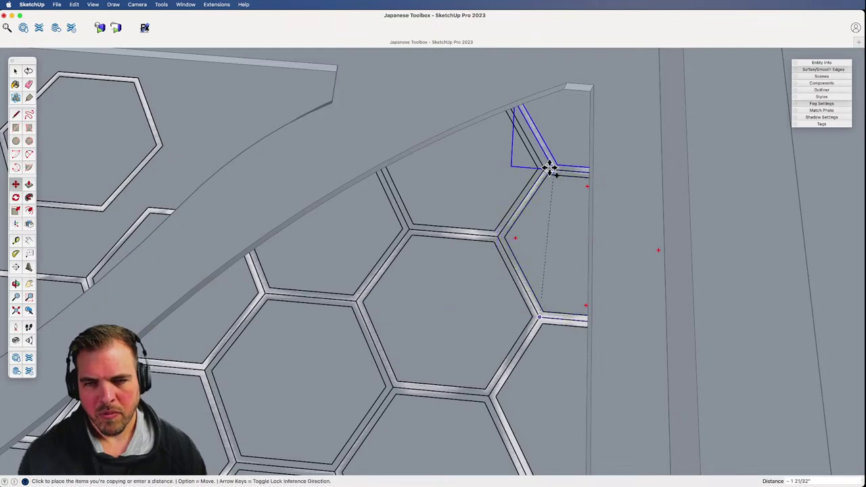
click(544, 169)
key(z)
drag(541, 177, 448, 349)
shift+middle_drag(448, 348, 456, 232)
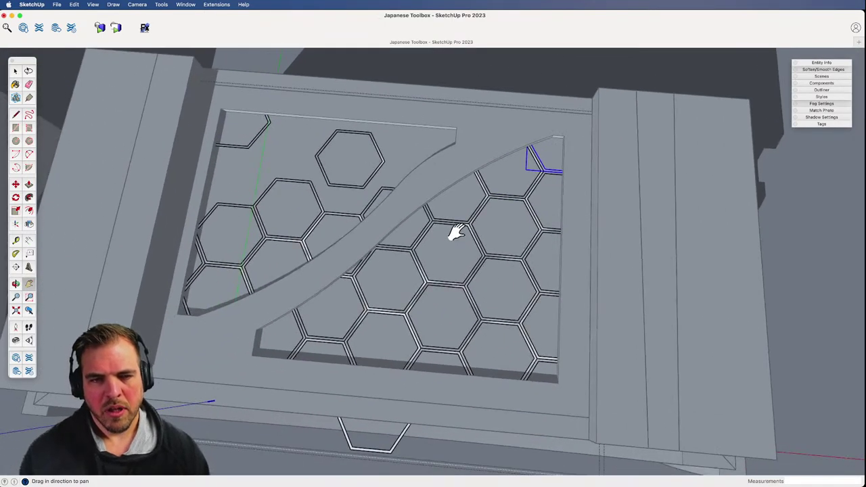
shift+middle_drag(364, 248, 429, 354)
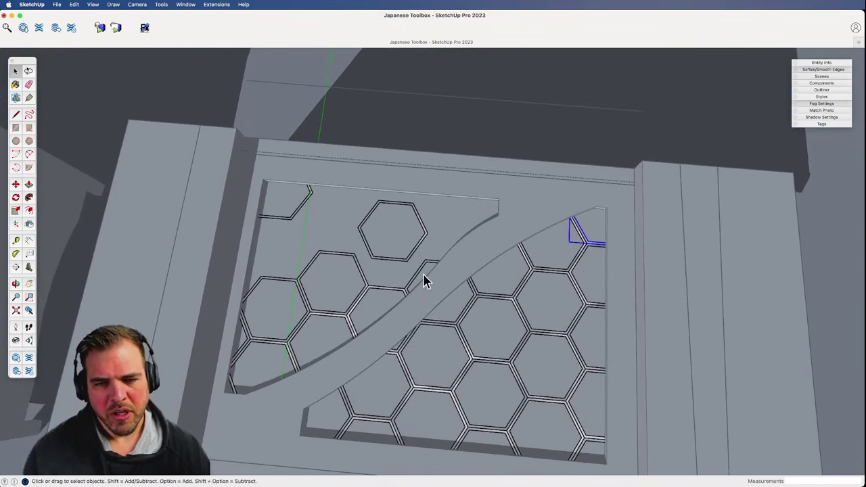
- Move the detached ring in the back recess about 5/32" toward the recess's back edge
scroll(420, 344, up, 1)
scroll(422, 366, down, 2)
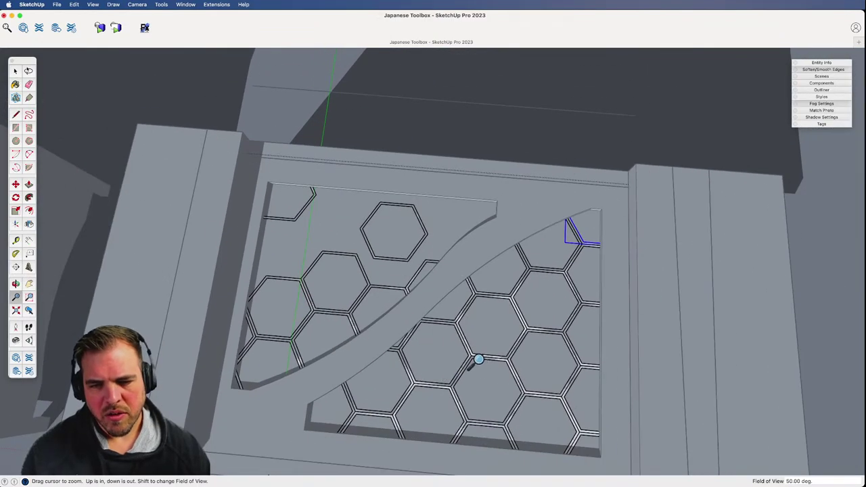
scroll(406, 325, up, 5)
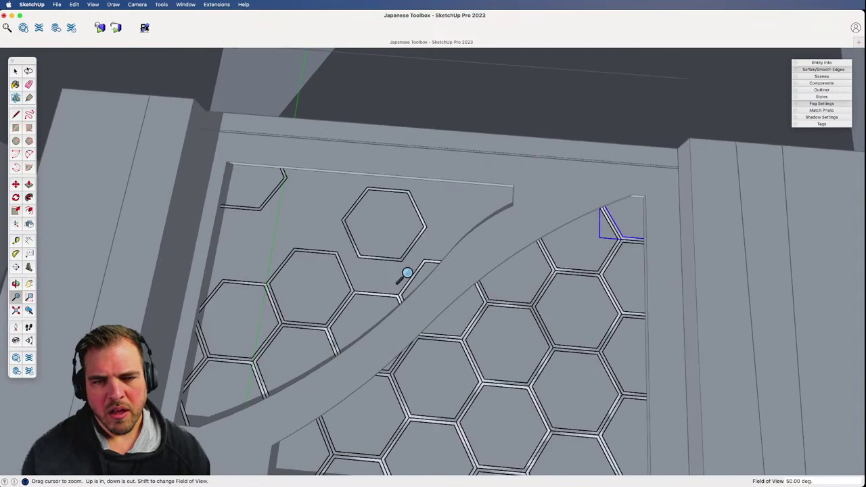
shift+middle_drag(378, 286, 441, 362)
click(473, 335)
middle_drag(474, 334, 451, 276)
scroll(503, 232, up, 2)
key(m)
click(511, 238)
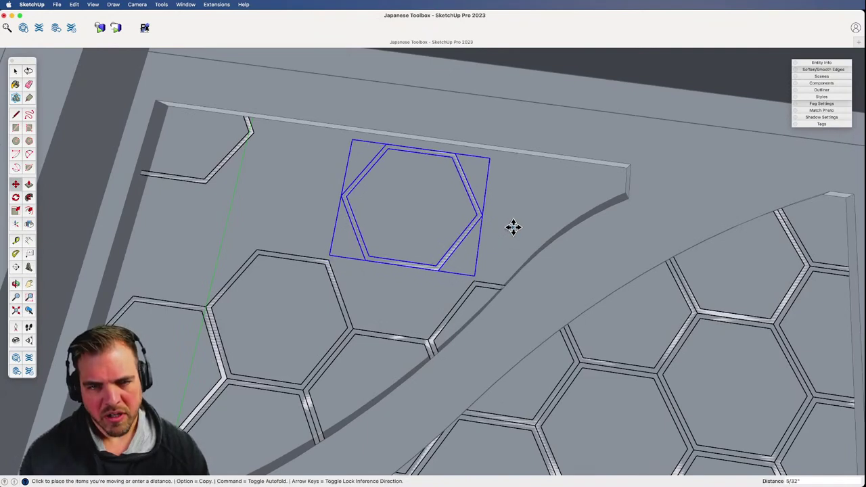
click(513, 228)
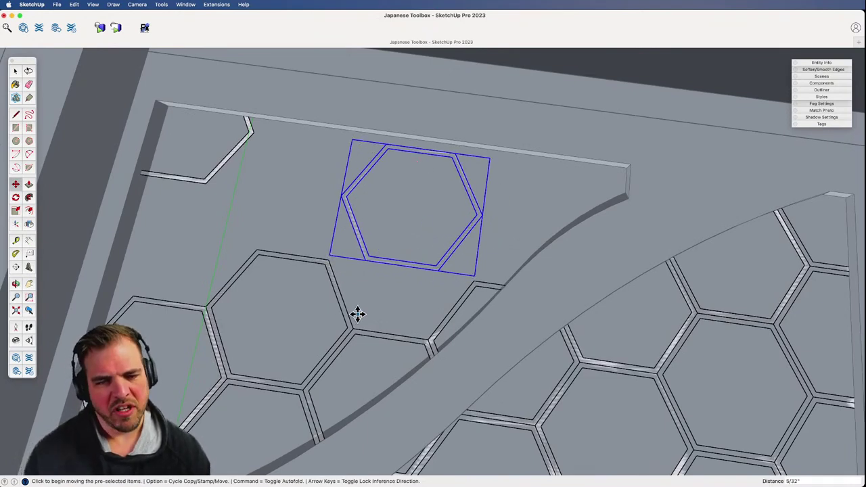
key(space)
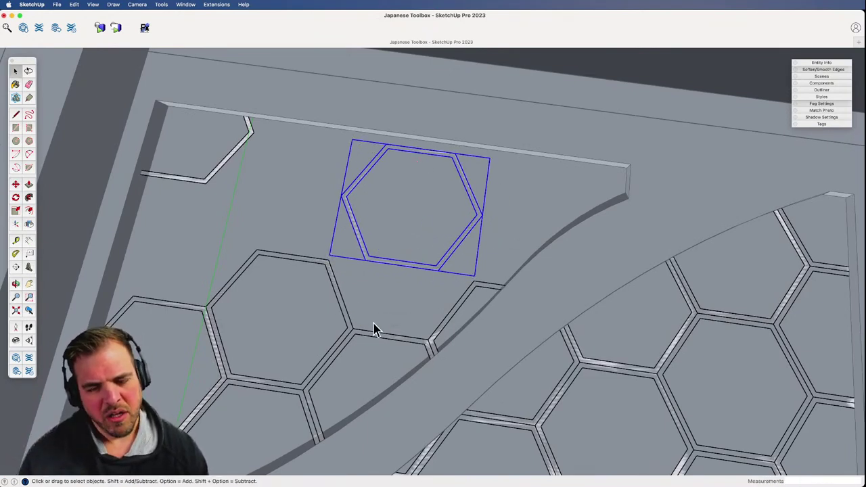
key(z)
drag(374, 329, 396, 410)
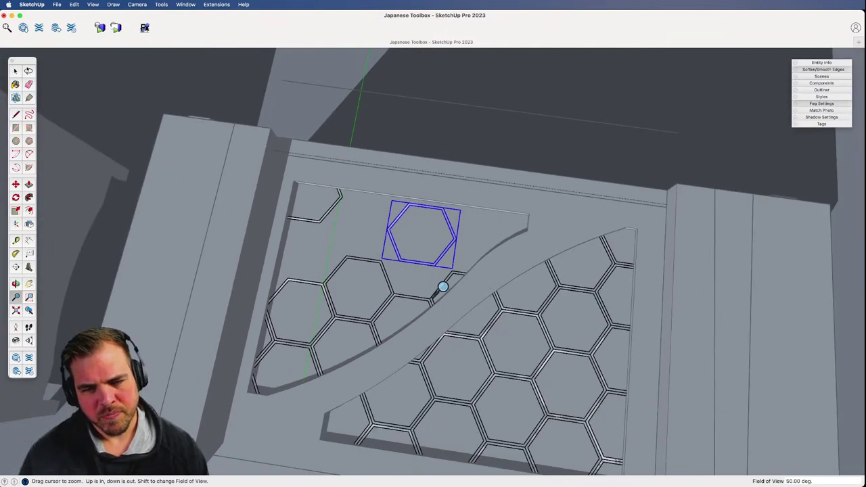
key(space)
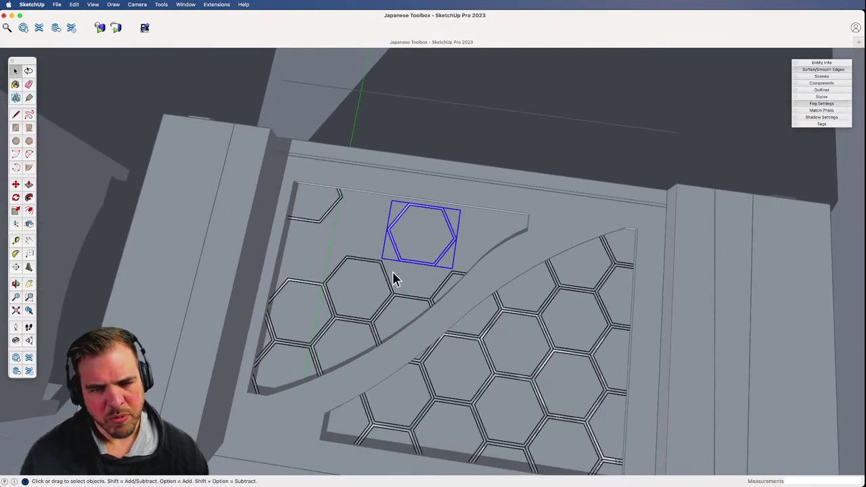
key(z)
drag(396, 256, 424, 166)
key(space)
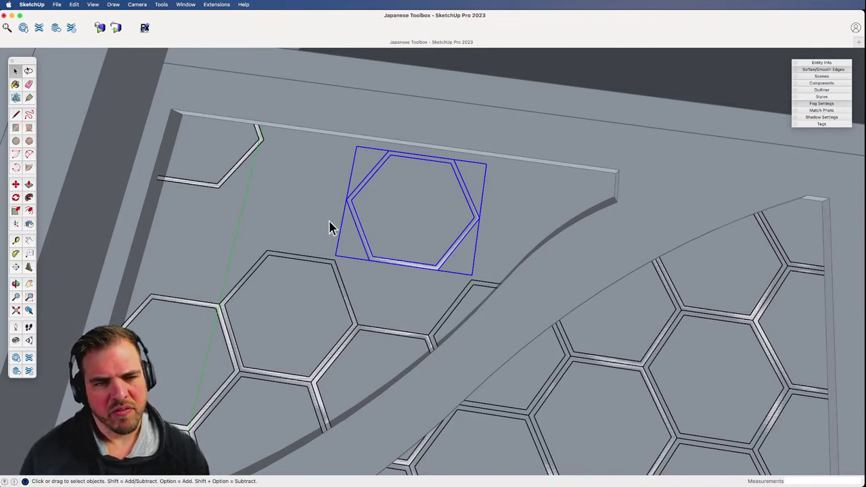
click(235, 186)
key(m)
click(260, 207)
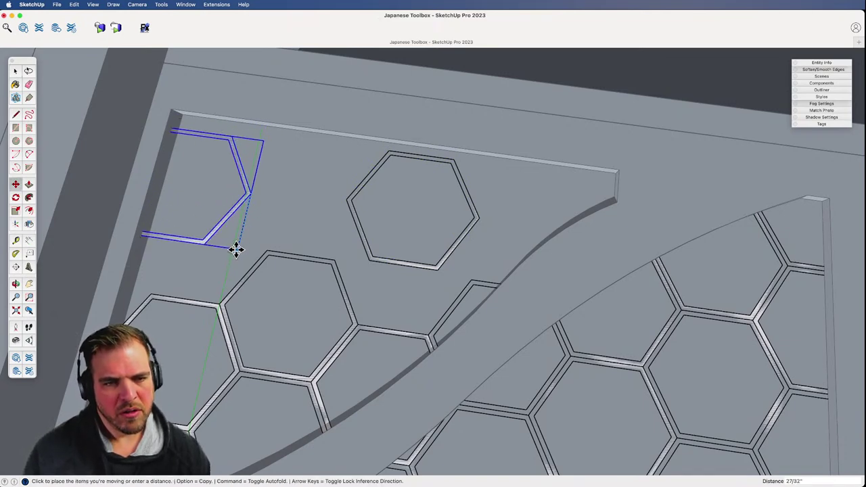
key(space)
- Open the larger honeycomb copy beside the toolbox, select all its hexagonal rings and explode them
drag(325, 236, 304, 361)
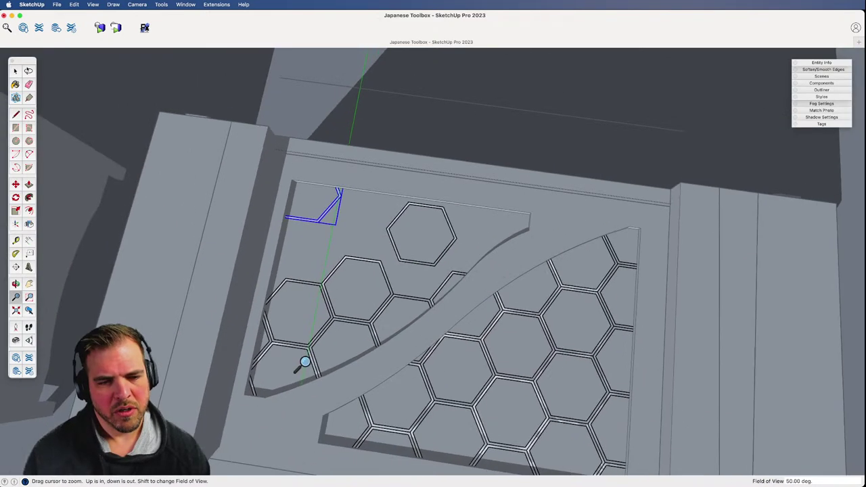
key(h)
drag(402, 302, 289, 292)
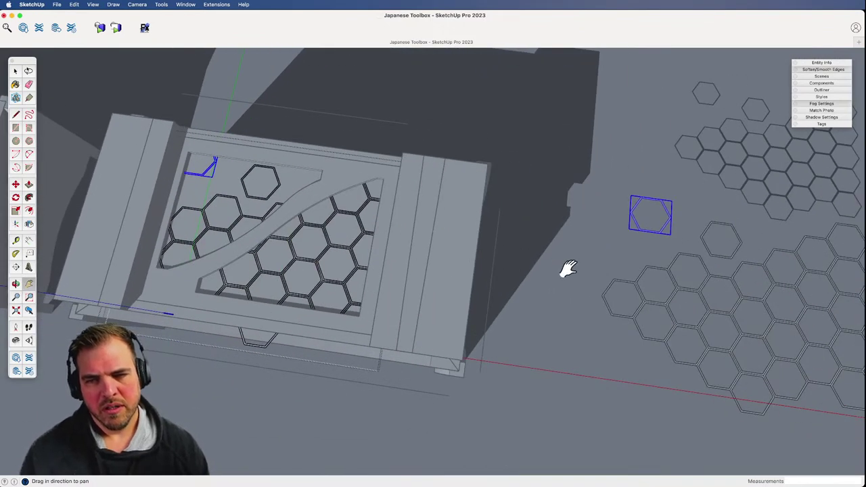
shift+middle_drag(569, 269, 400, 261)
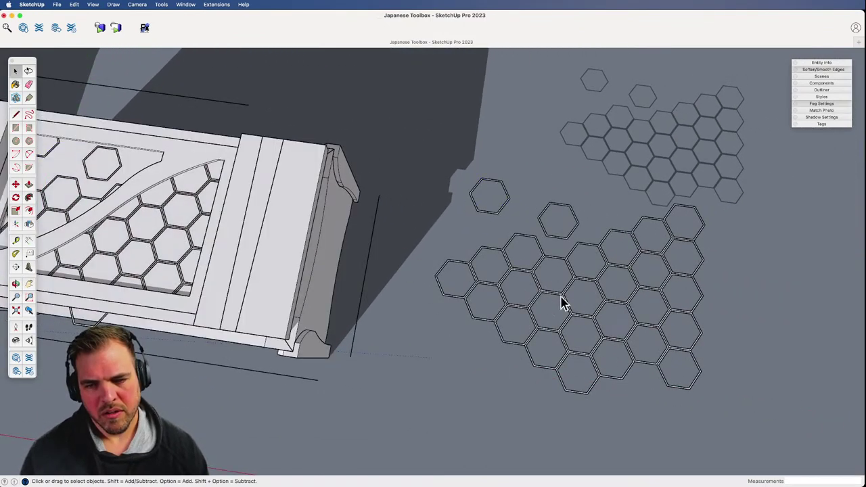
click(573, 312)
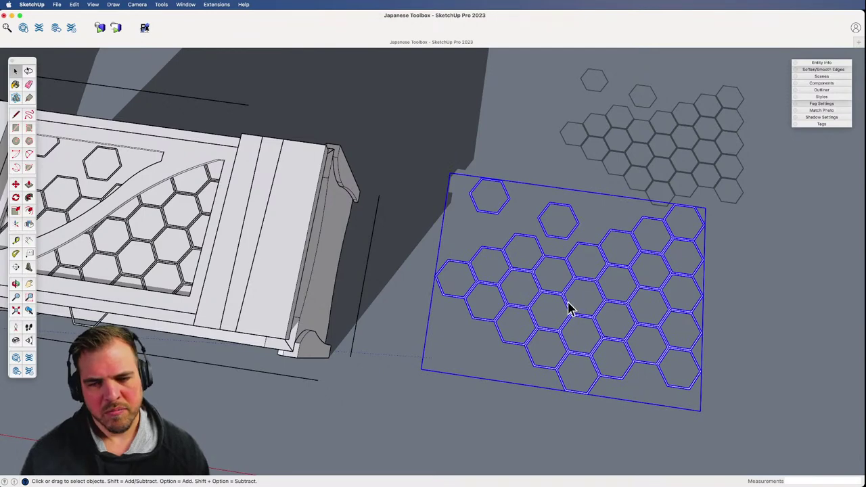
double_click(566, 300)
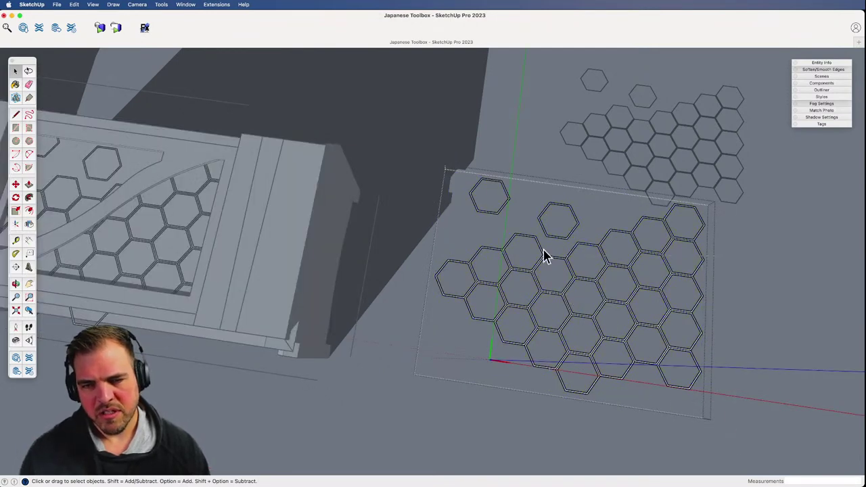
drag(436, 129, 419, 127)
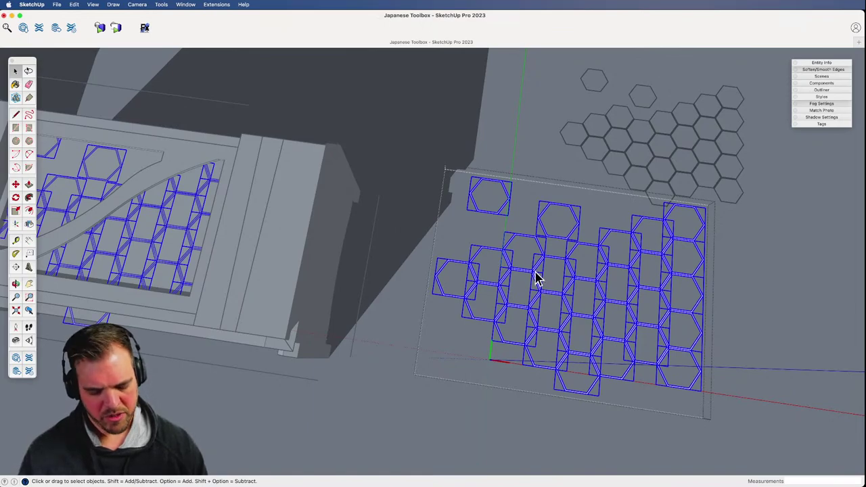
key(shift+x)
- Erase the seam lines between touching hexagons in the upper middle of the exploded honeycomb
shift+middle_drag(568, 286, 476, 230)
key(z)
drag(499, 325, 531, 88)
shift+middle_drag(507, 224, 462, 370)
drag(462, 370, 443, 264)
key(e)
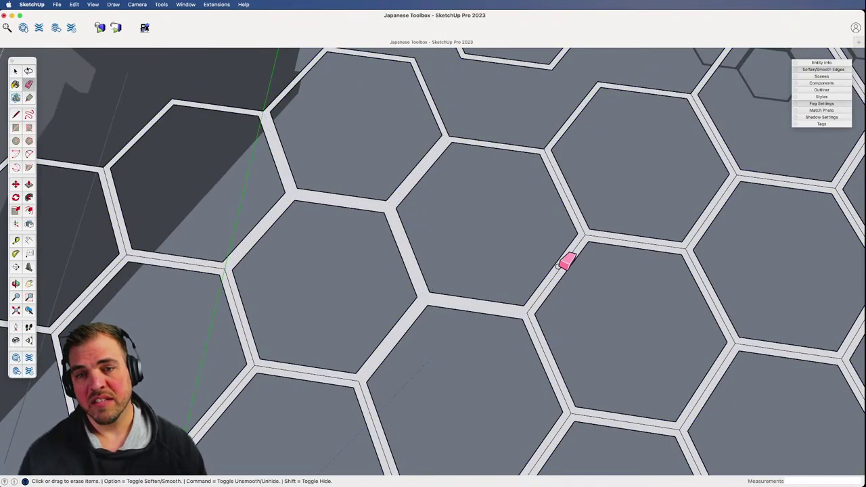
drag(588, 241, 586, 237)
drag(682, 248, 689, 248)
drag(733, 172, 738, 178)
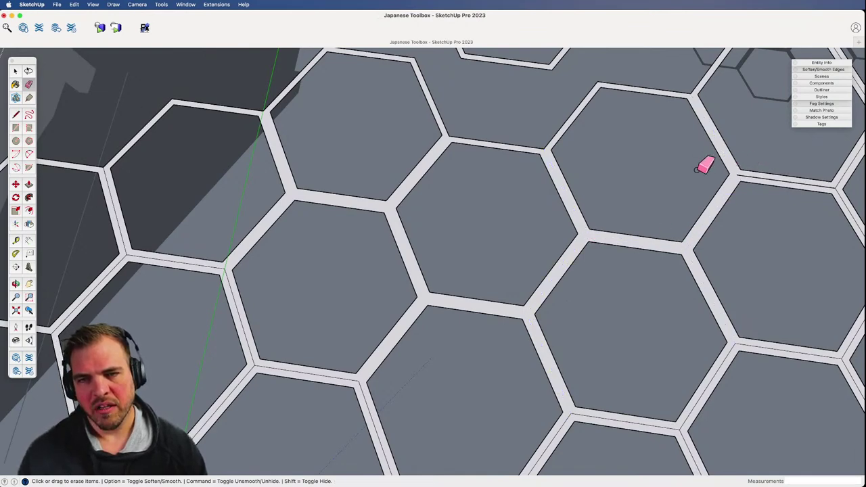
- Erase the seam lines between the hexagons from the honeycomb's left end through its lower middle
scroll(621, 226, down, 3)
mouse_move(588, 313)
shift+middle_down()
mouse_move(532, 329)
mouse_move(586, 250)
shift+middle_up()
scroll(477, 267, up, 1)
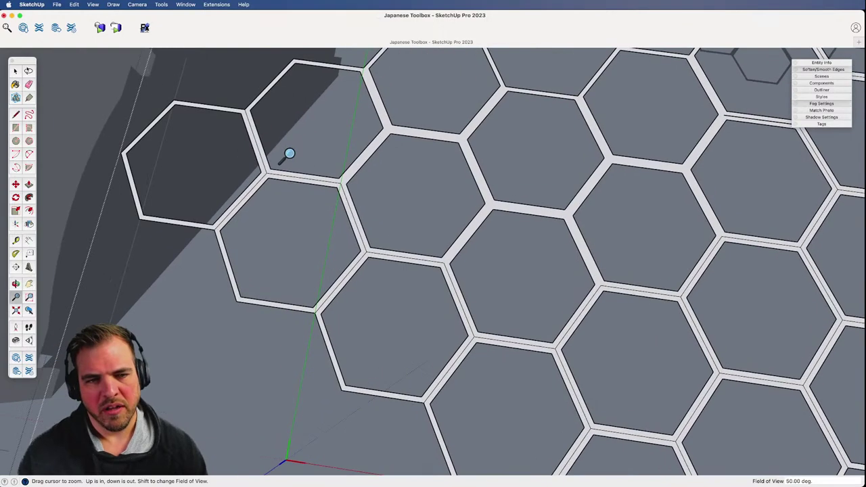
drag(274, 169, 270, 169)
drag(379, 244, 513, 318)
click(556, 347)
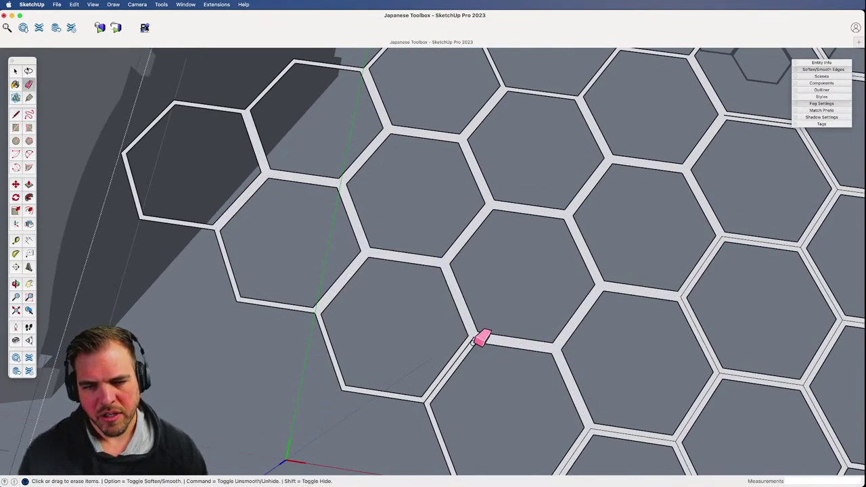
click(477, 338)
mouse_move(700, 360)
mouse_down()
mouse_move(724, 369)
mouse_move(722, 343)
mouse_up()
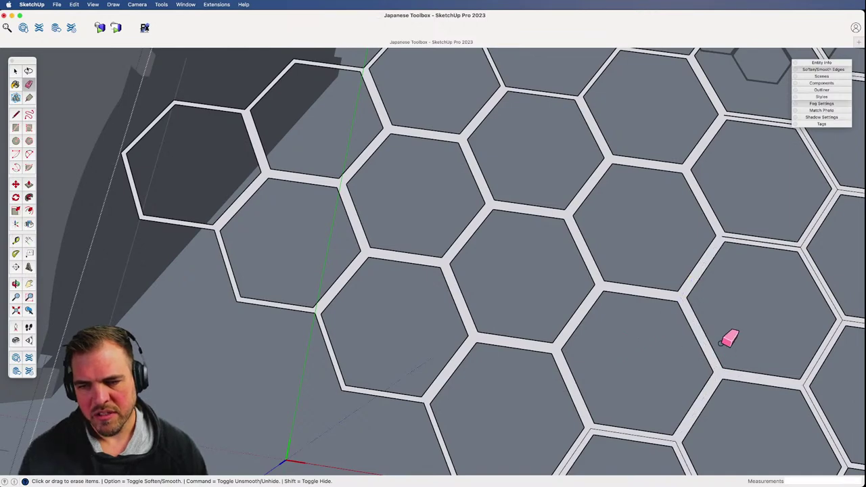
- Erase the seam lines between touching hexagons through the middle and lower part of the honeycomb's right half
shift+middle_drag(804, 240, 441, 236)
click(388, 316)
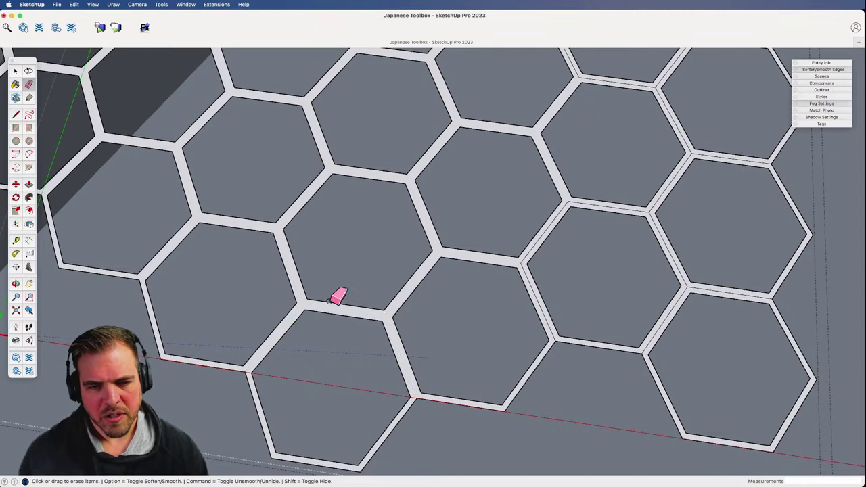
shift+middle_drag(584, 195, 469, 325)
click(568, 421)
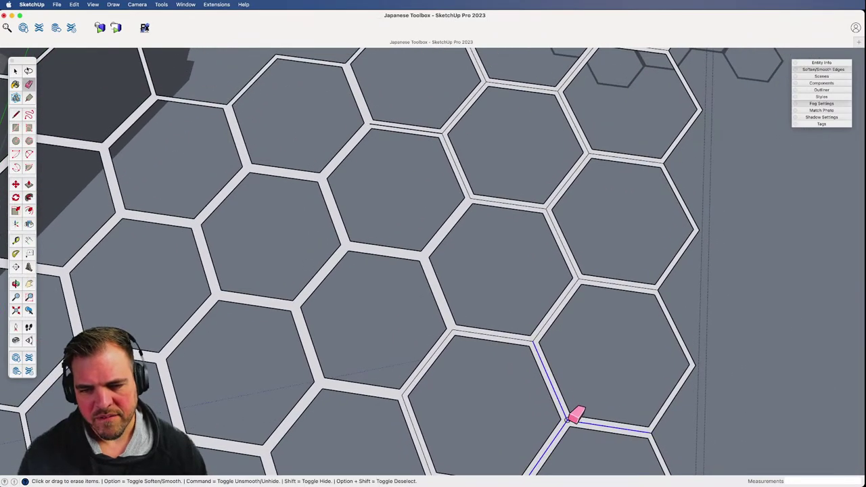
click(453, 332)
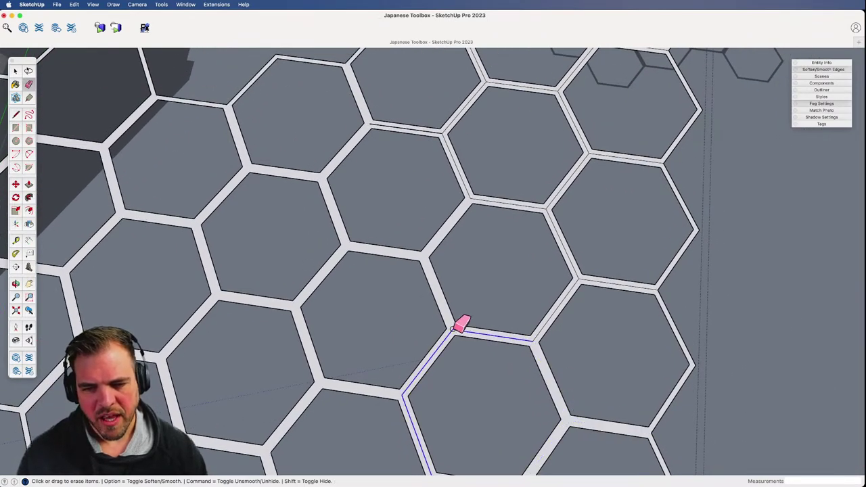
click(581, 277)
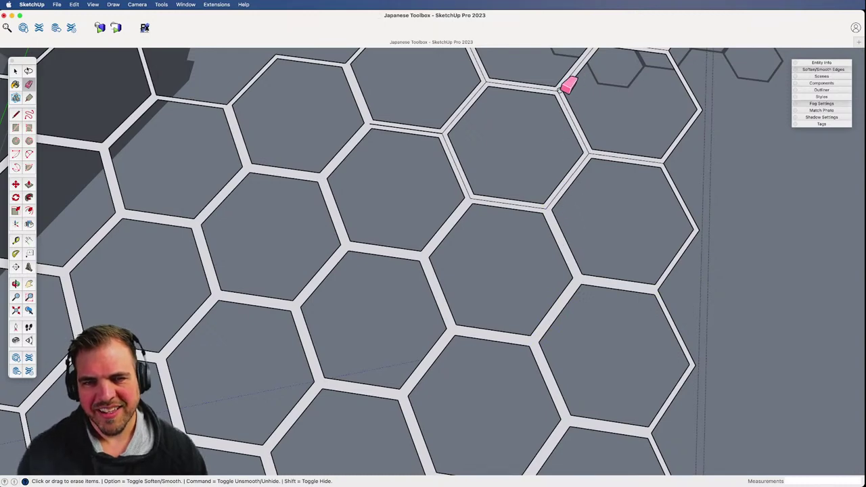
mouse_move(562, 88)
mouse_down()
mouse_move(490, 84)
mouse_move(447, 139)
mouse_up()
click(546, 209)
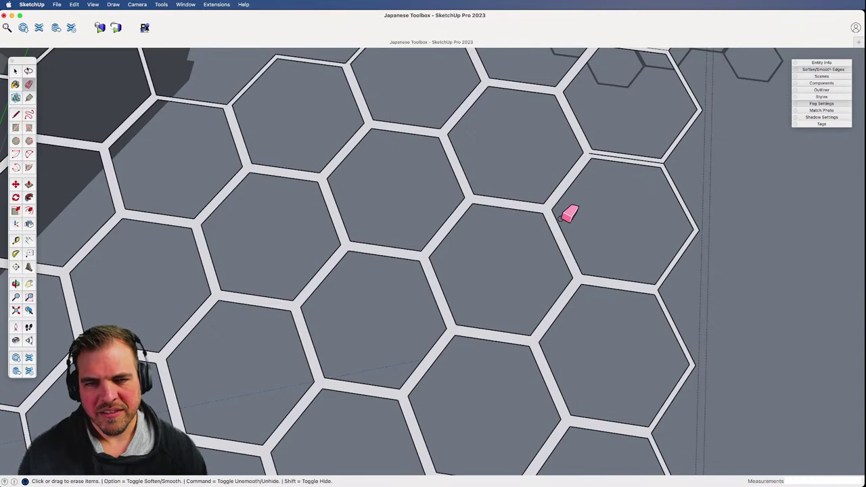
- Erase the remaining seam lines around the hexagons in the honeycomb's upper-right corner
shift+middle_drag(534, 194, 506, 283)
mouse_move(565, 237)
mouse_down()
mouse_move(558, 238)
mouse_move(567, 232)
mouse_up()
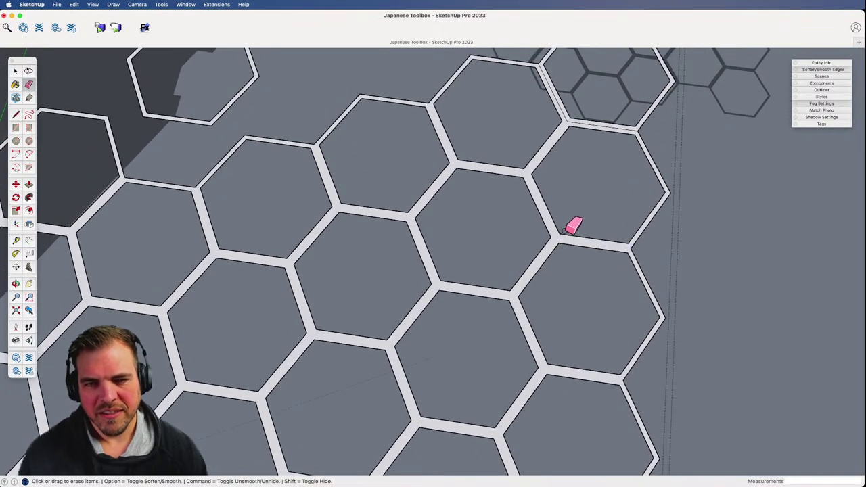
scroll(507, 252, down, 3)
shift+middle_drag(511, 251, 491, 333)
scroll(570, 218, up, 5)
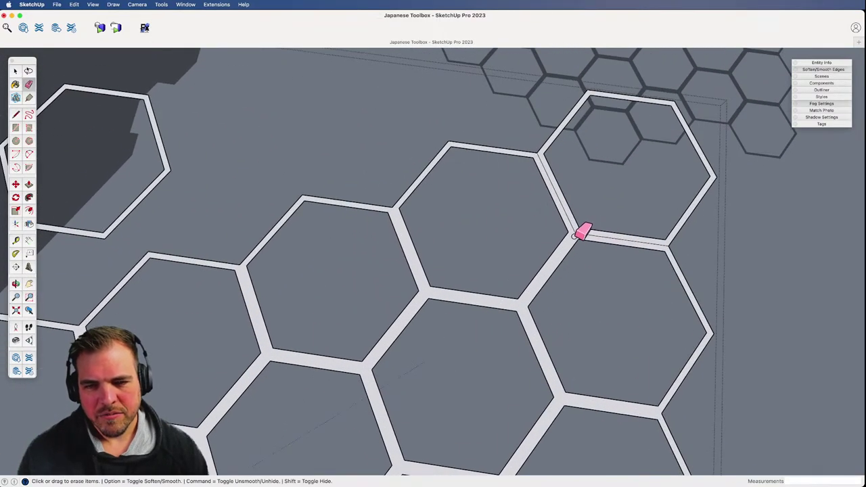
mouse_move(574, 238)
mouse_down()
mouse_move(593, 236)
mouse_move(466, 395)
mouse_up()
- Offset the outer outline of the detached ring nearest the honeycomb outward by 1/16"
key(z)
mouse_move(363, 295)
shift+middle_down()
mouse_move(520, 295)
mouse_move(539, 309)
shift+middle_up()
key(space)
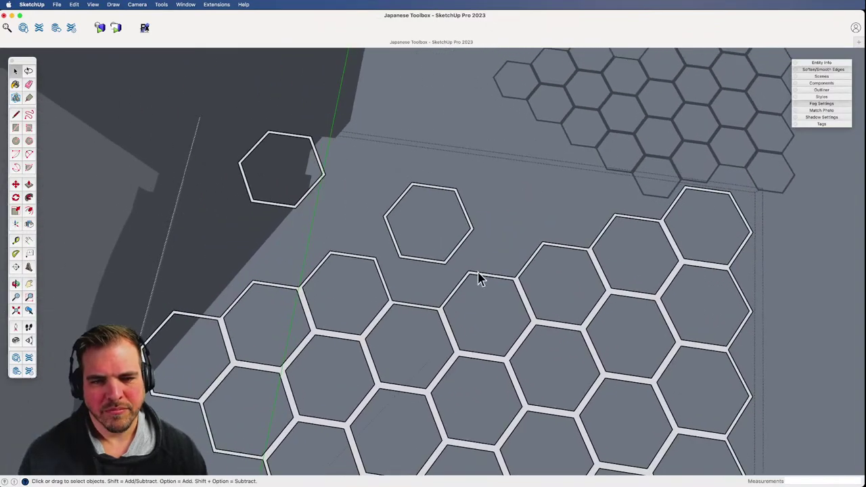
scroll(466, 142, up, 6)
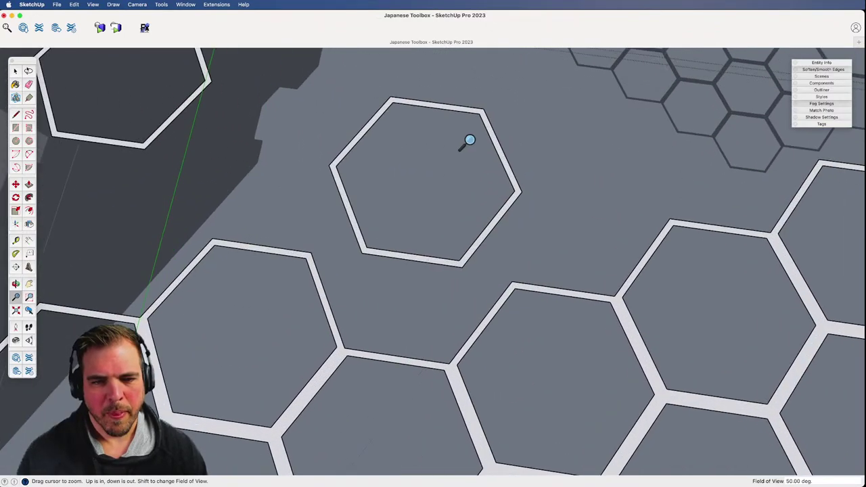
key(f)
click(507, 222)
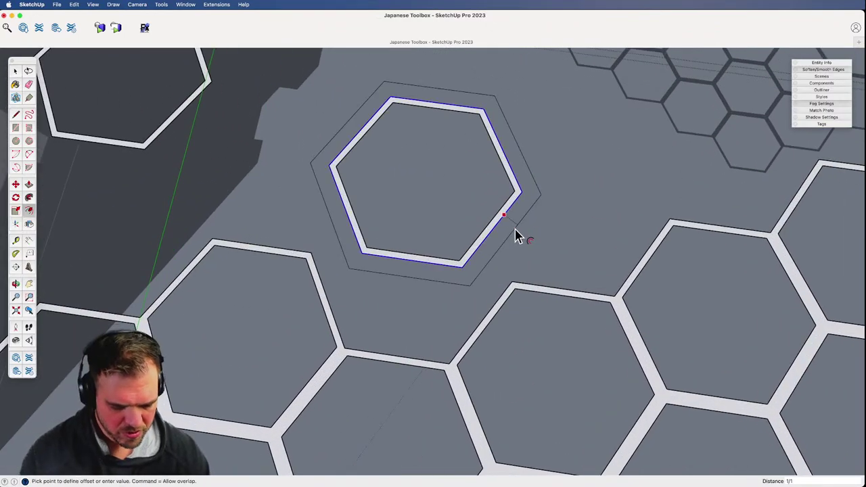
click(516, 237)
key(space)
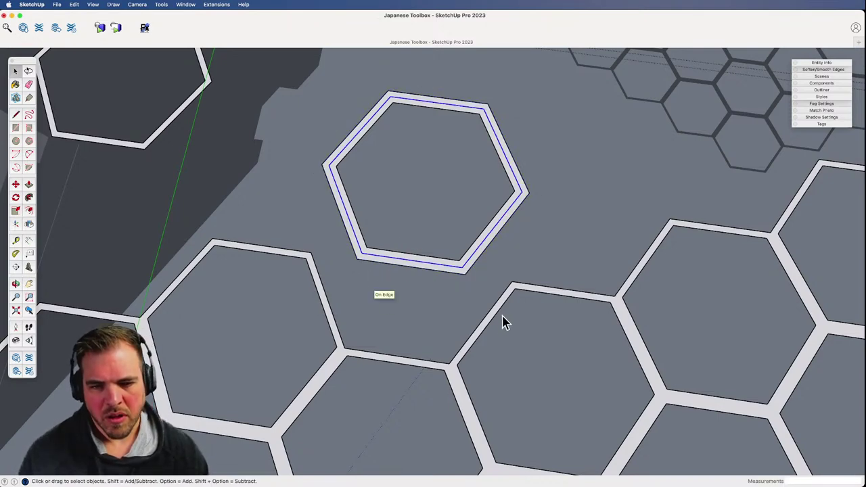
- Select the connected outer edges along the honeycomb's stepped upper border and around its left end, and offset them outward by 1/16"
key(Delete)
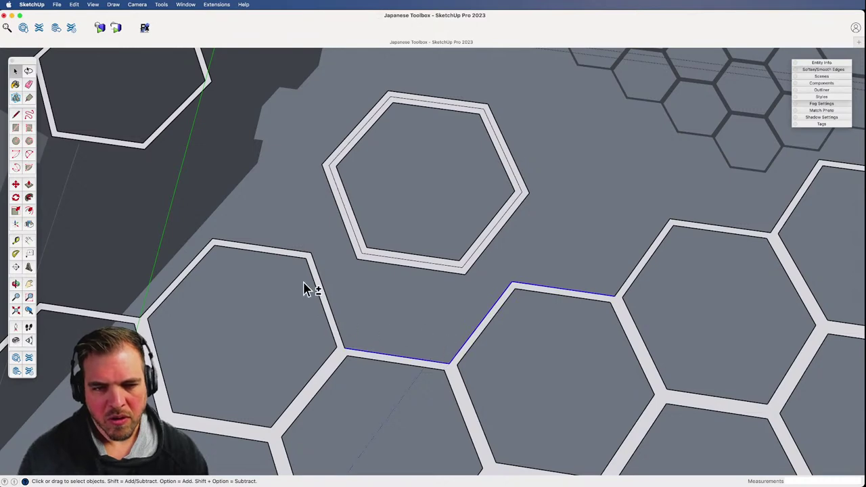
shift+click(271, 250)
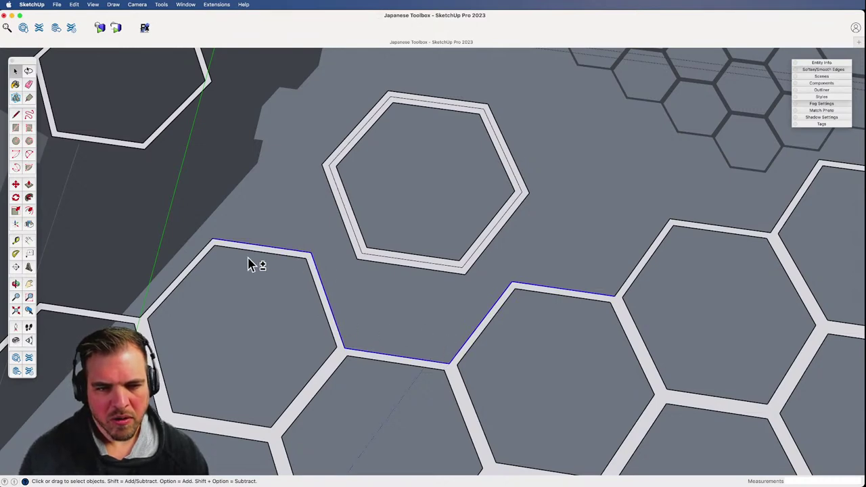
shift+click(135, 314)
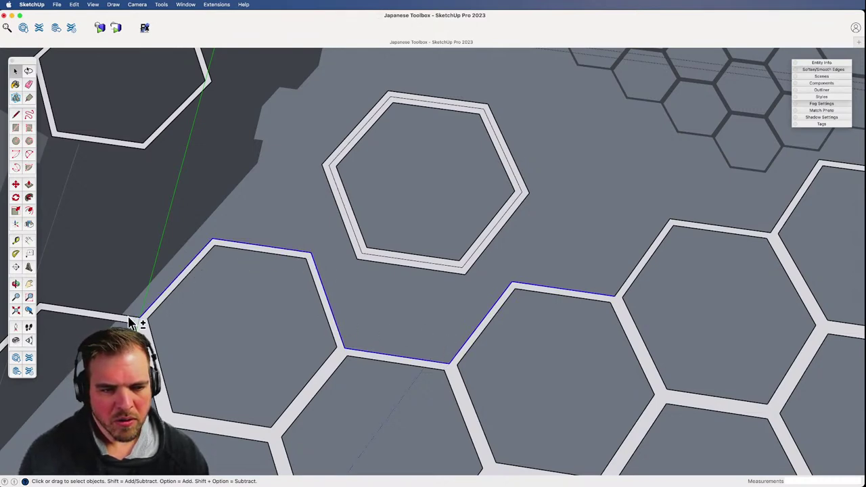
shift+click(127, 317)
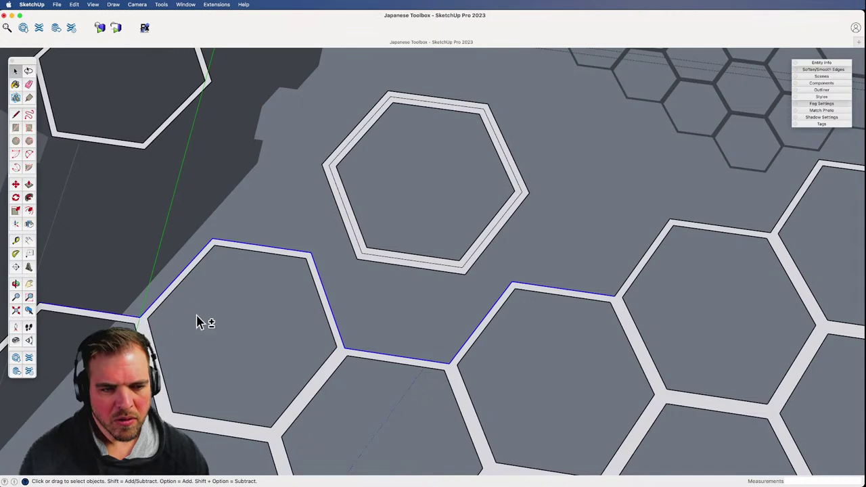
shift+click(636, 273)
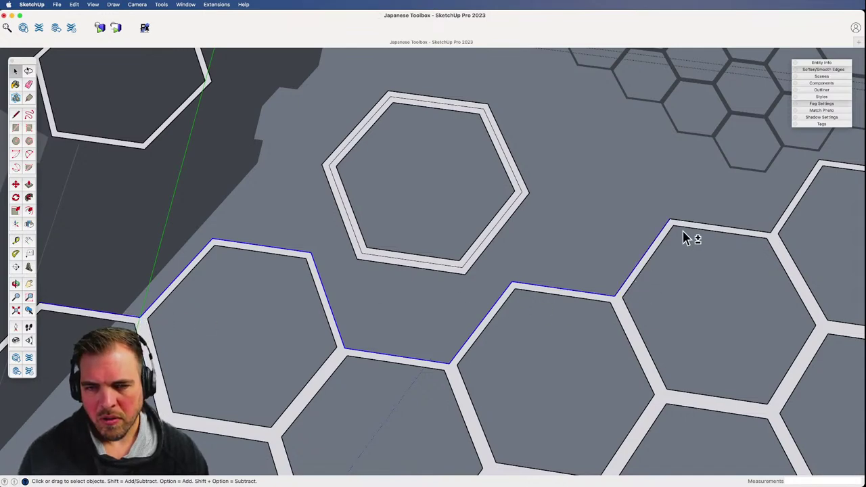
shift+click(782, 229)
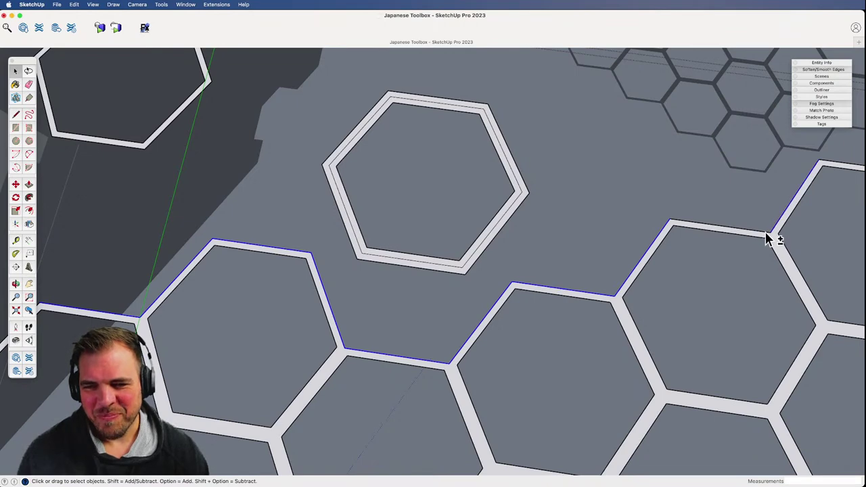
shift+click(840, 164)
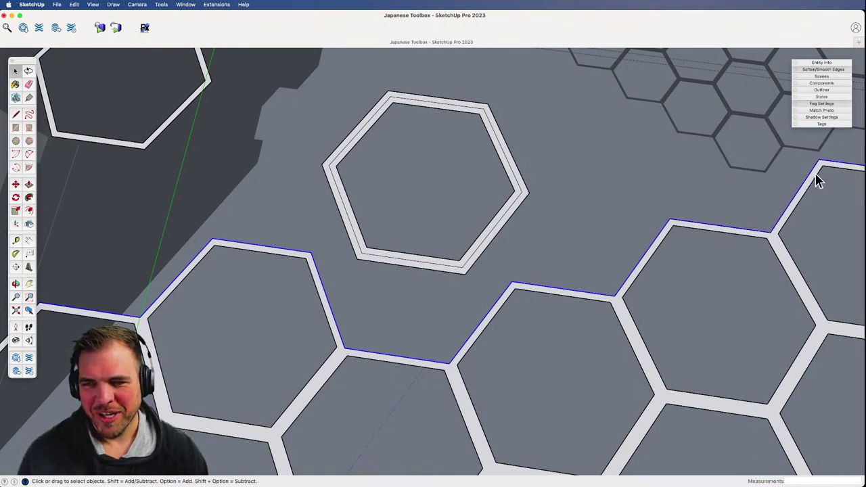
key(z)
drag(606, 223, 562, 394)
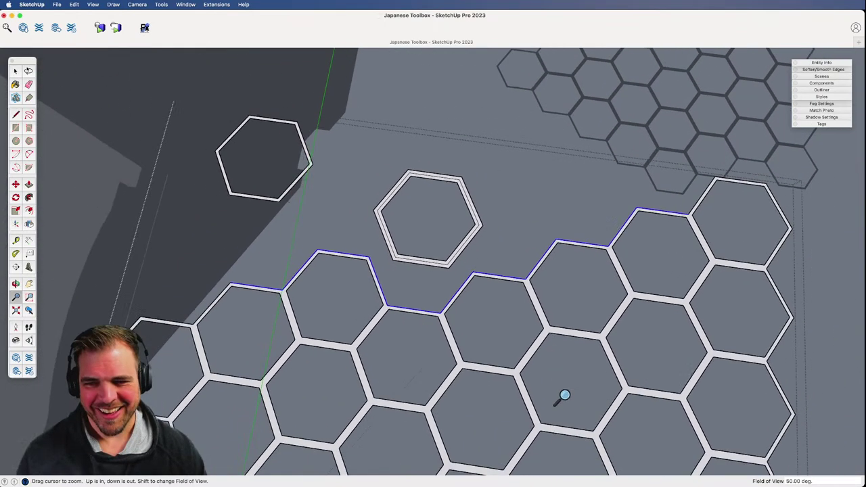
shift+middle_drag(402, 352, 575, 356)
drag(505, 403, 393, 263)
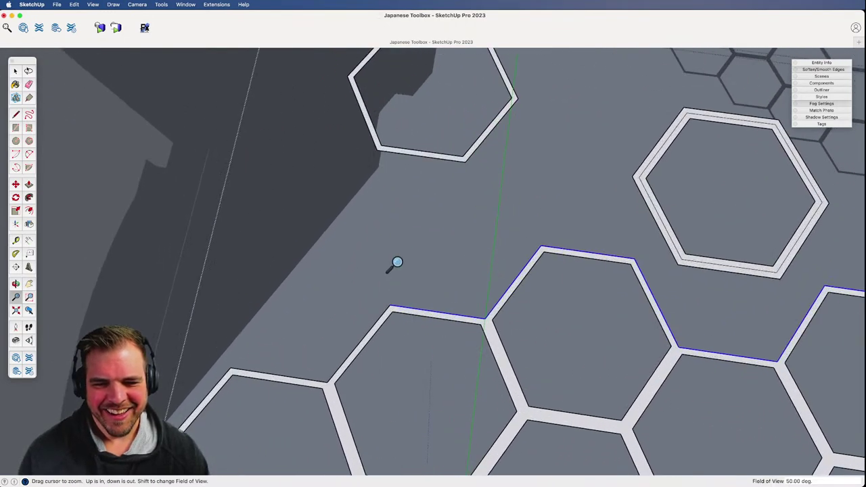
key(space)
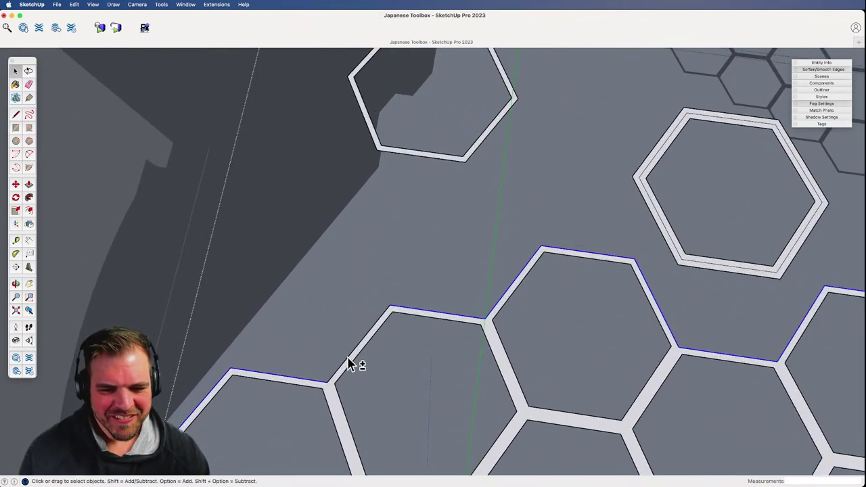
shift+click(351, 361)
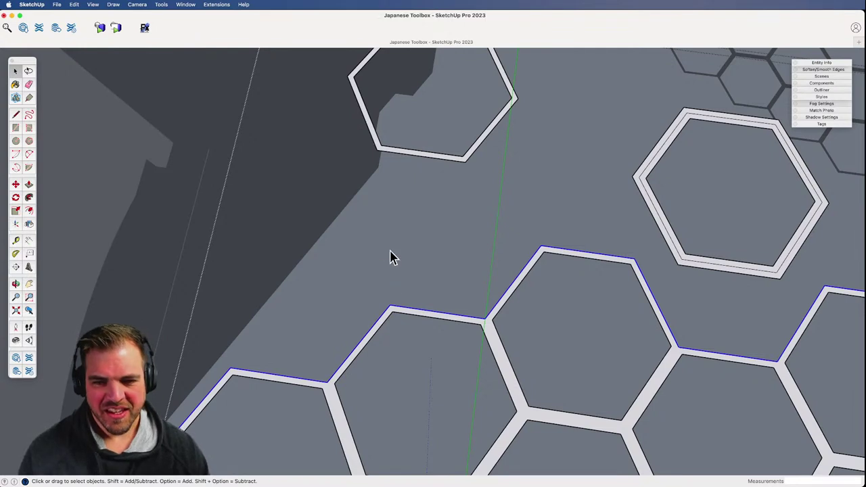
key(f)
click(464, 287)
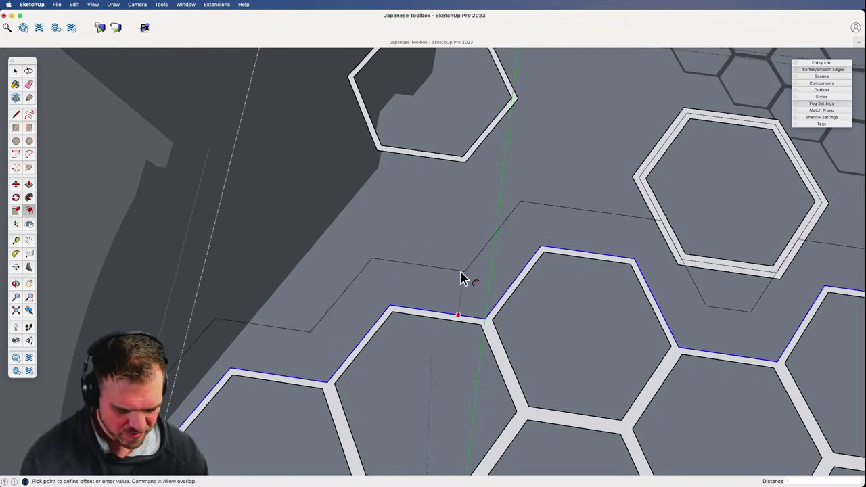
text(1/16)
key(Return)
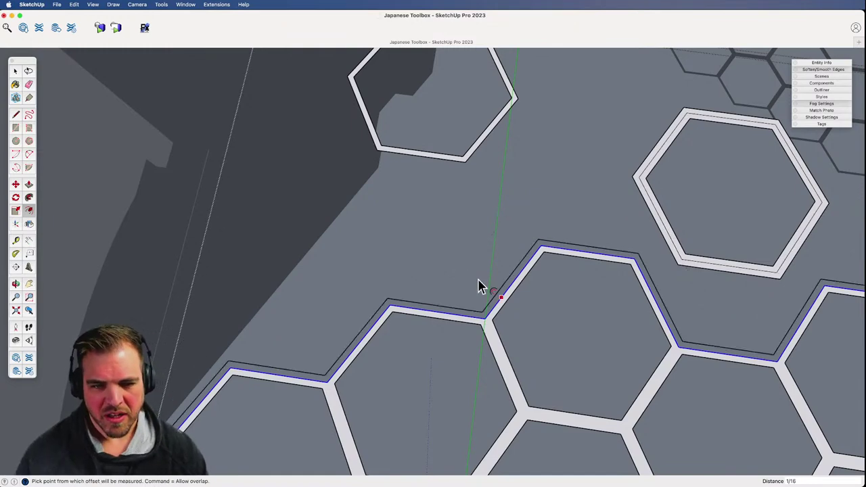
- Close the offset border with a short line at the lower corner of the leftmost hexagon, leaving out the surplus segment beneath it
key(z)
drag(478, 287, 456, 359)
shift+middle_drag(456, 359, 540, 253)
drag(451, 329, 455, 277)
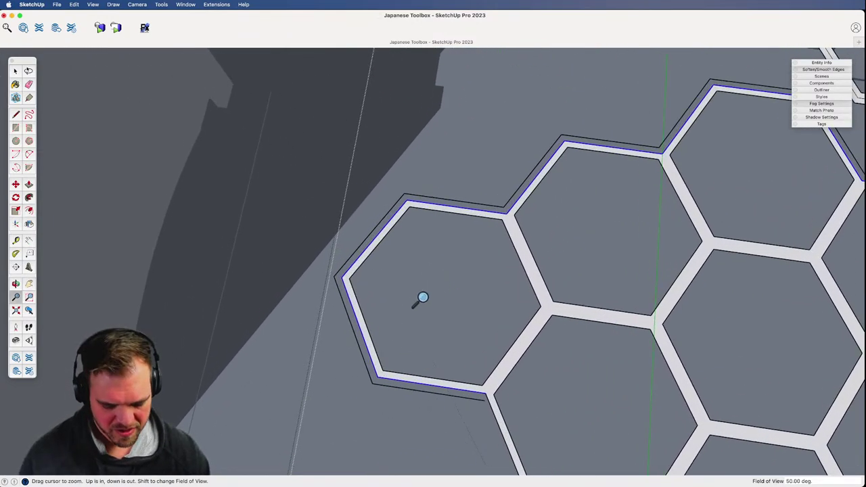
key(l)
click(376, 379)
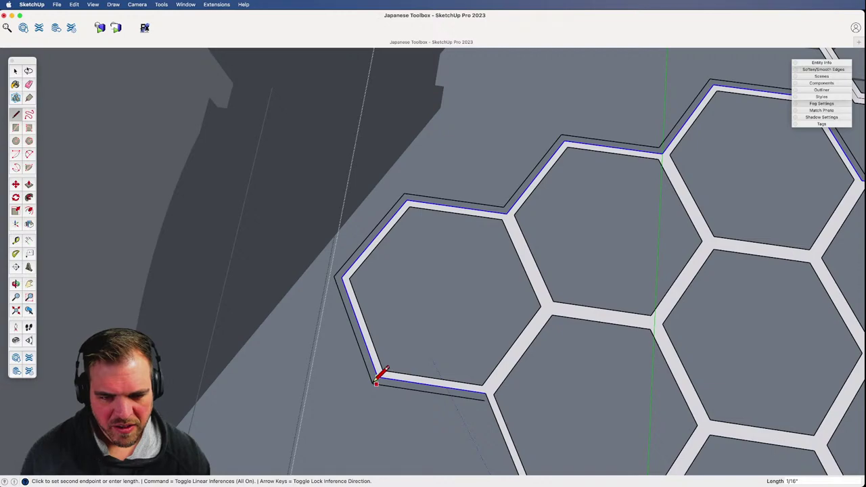
- Close the offset border's other end with a short line to the hexagon in the honeycomb's upper-right corner
key(z)
scroll(334, 290, down, 5)
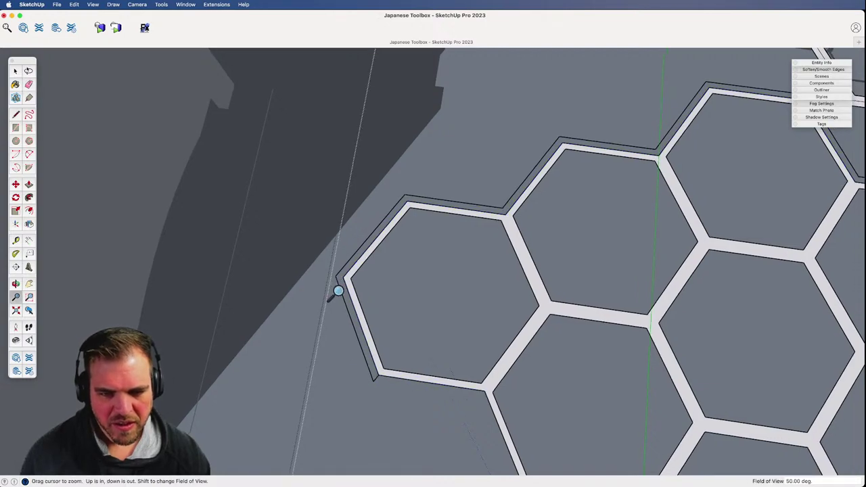
shift+middle_drag(646, 302, 265, 339)
drag(483, 315, 525, 152)
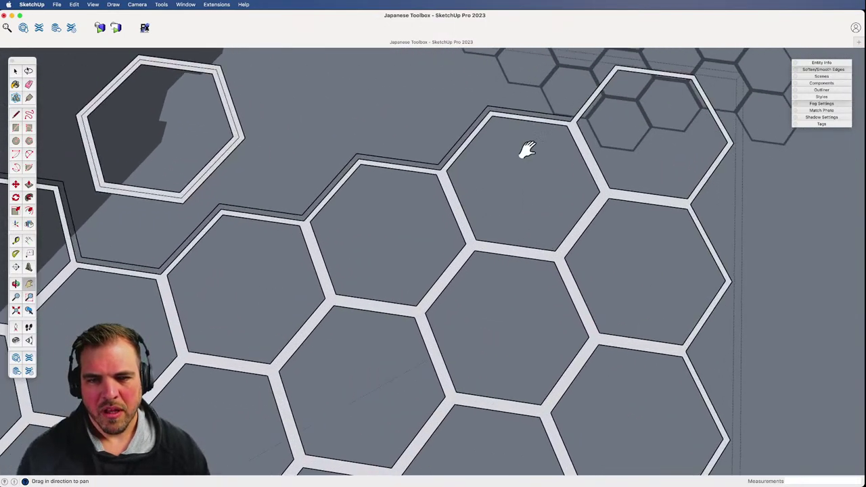
shift+middle_drag(526, 150, 430, 315)
scroll(444, 372, up, 3)
key(l)
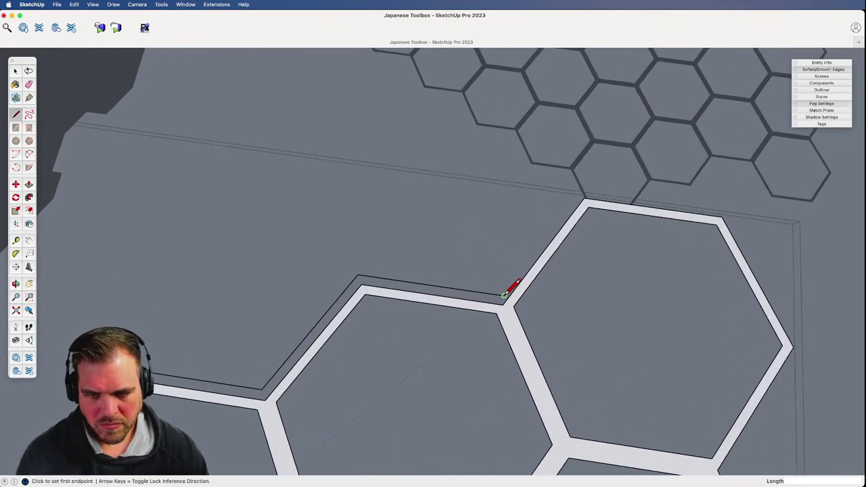
click(503, 296)
click(511, 297)
- Erase the old outline inside the thickened detached ring and the leftover inner lines along the honeycomb's offset border
key(e)
drag(504, 305, 500, 307)
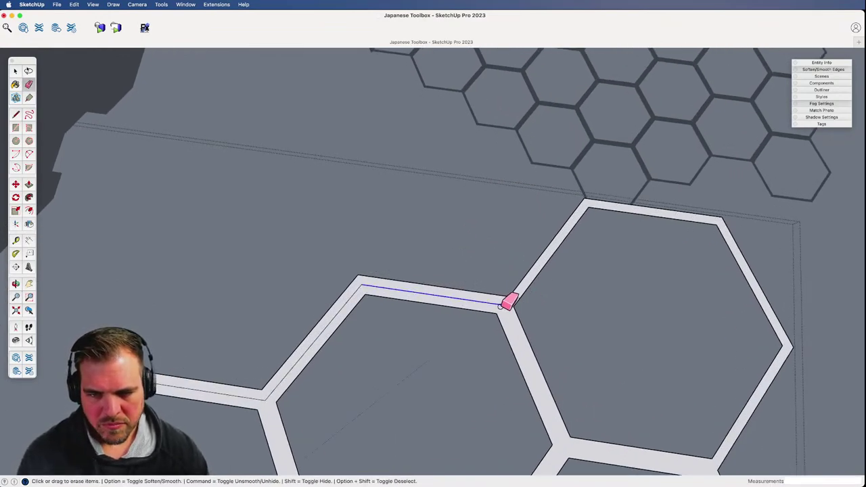
click(501, 306)
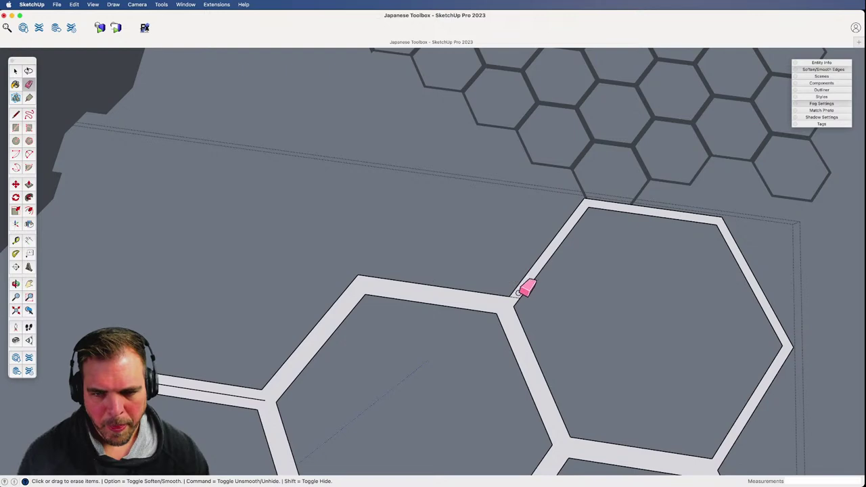
click(516, 296)
key(z)
mouse_move(249, 360)
shift+middle_down()
mouse_move(280, 324)
mouse_move(669, 189)
shift+middle_up()
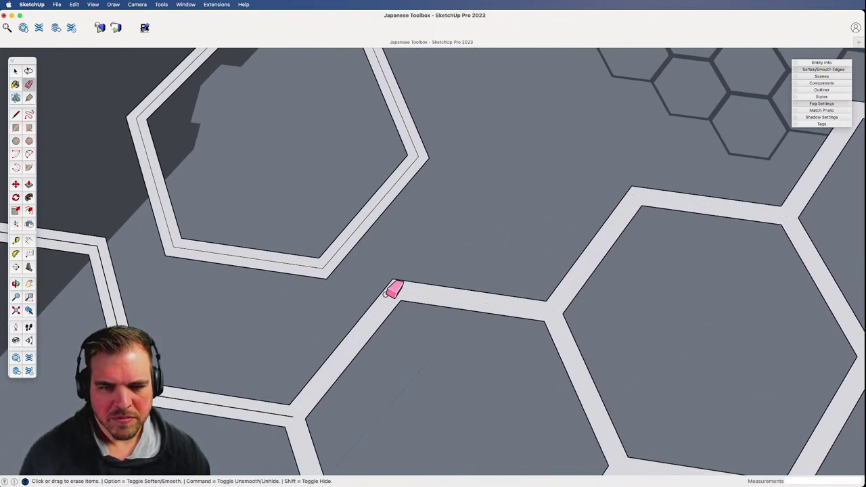
click(324, 262)
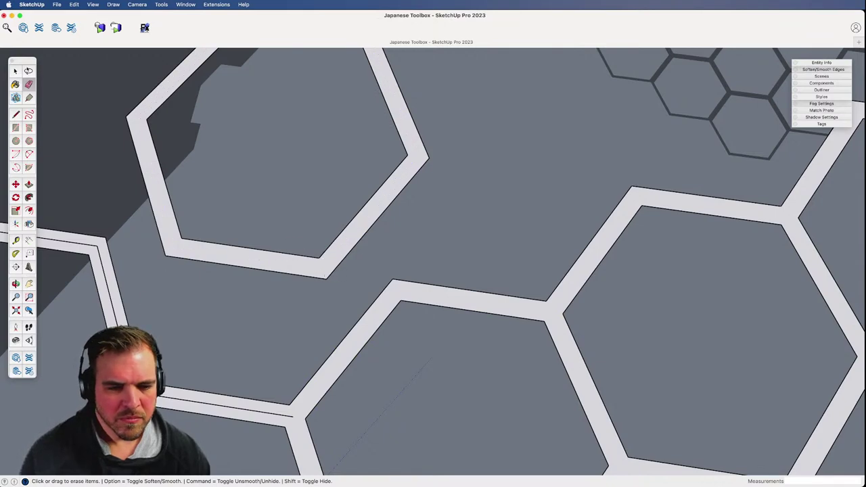
click(115, 316)
click(96, 249)
- Offset the outline of the other detached ring, farther from the honeycomb, outward by 1/16"
key(z)
drag(285, 271, 336, 387)
key(h)
mouse_move(245, 338)
mouse_down()
mouse_move(472, 265)
mouse_move(493, 276)
mouse_up()
scroll(381, 300, up, 6)
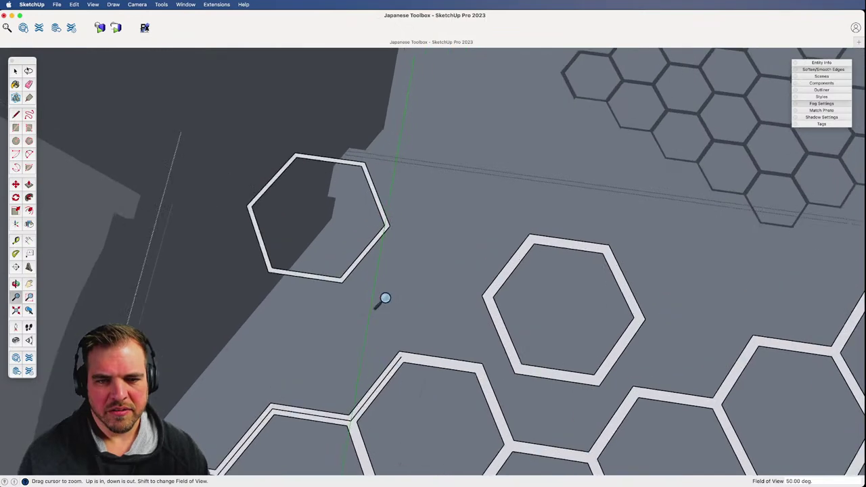
key(f)
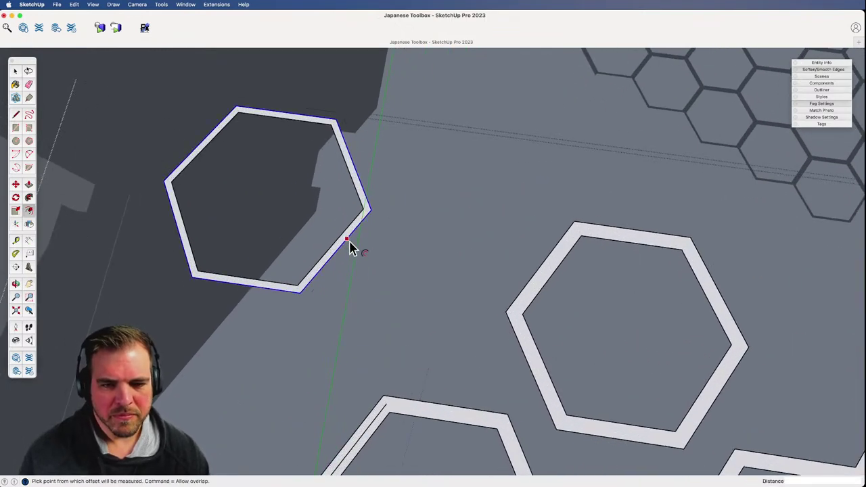
click(346, 238)
text(1/16)
key(Return)
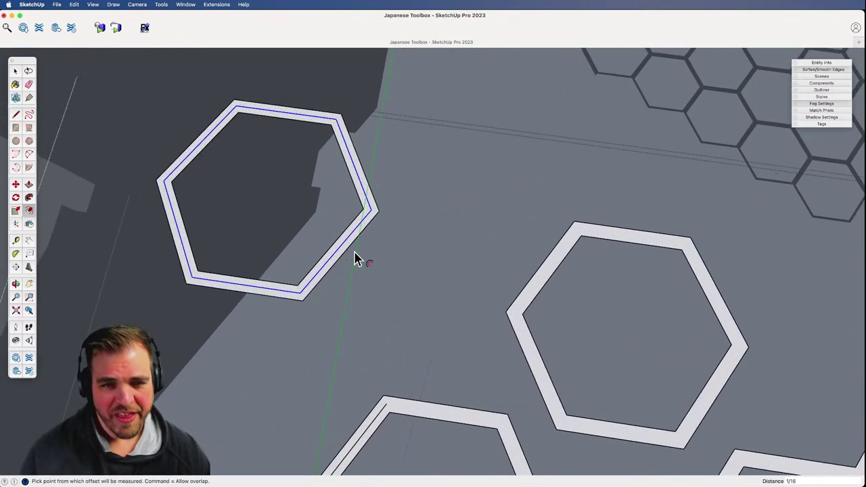
- Erase the old outline inside that thickened ring and the leftover inner lines around the honeycomb's left-end hexagons
key(e)
click(372, 209)
scroll(423, 241, down, 3)
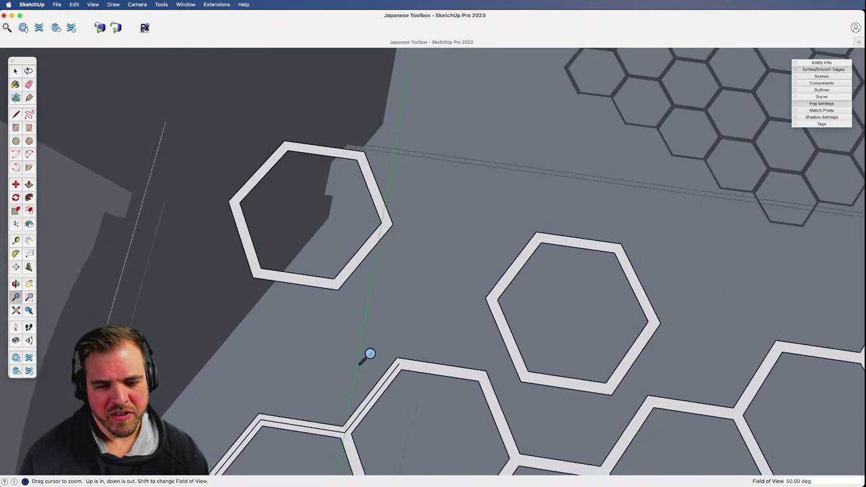
shift+middle_drag(367, 356, 490, 192)
key(e)
click(475, 251)
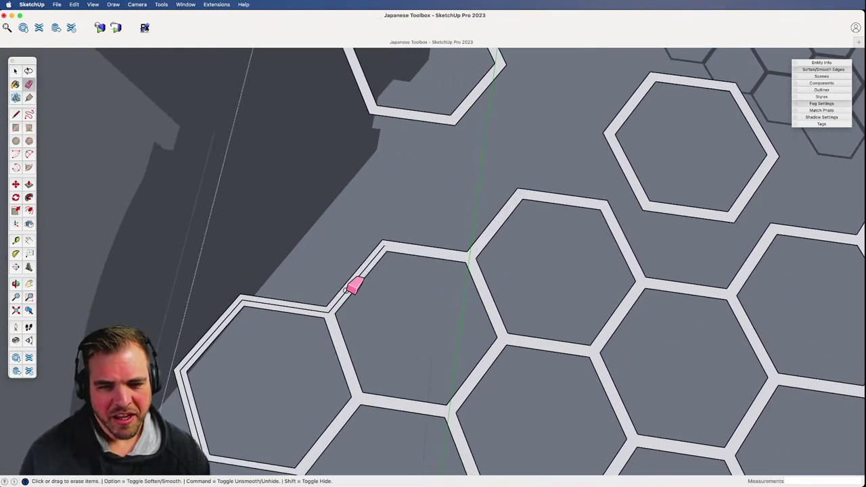
drag(328, 313, 250, 311)
- Leave the pattern's editing mode and examine the honeycomb on the toolbox lid and its loose copy beside the box
key(z)
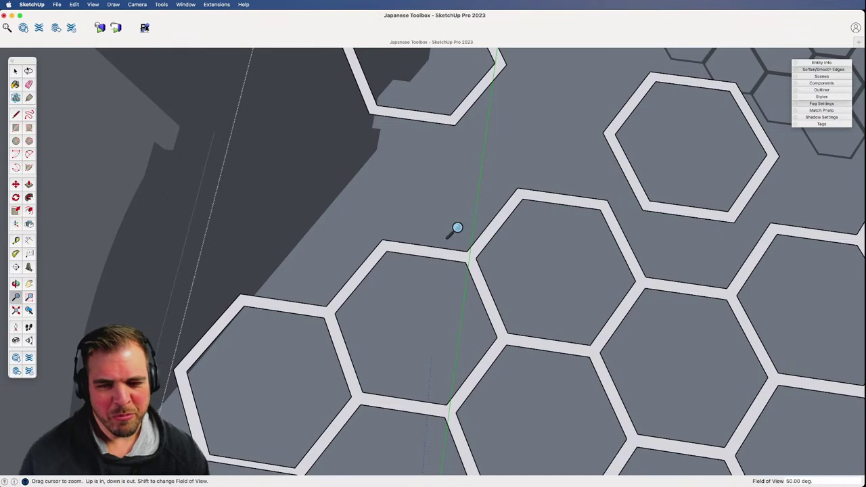
drag(456, 230, 431, 367)
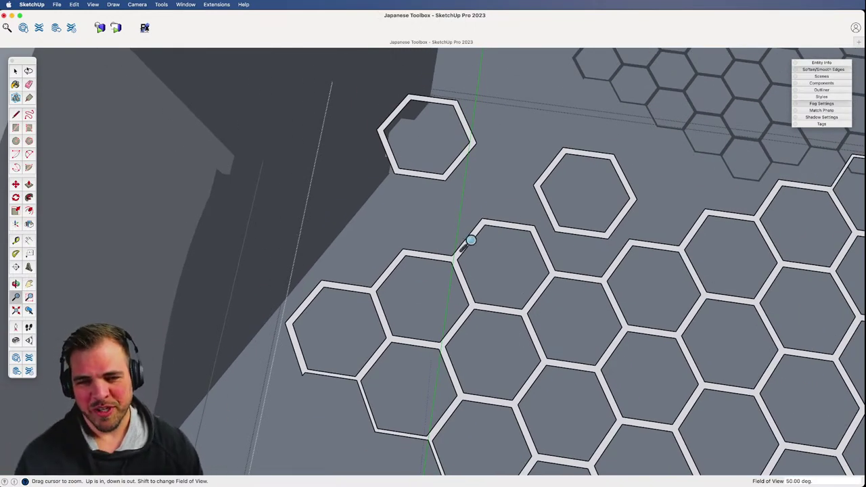
drag(469, 239, 498, 305)
key(space)
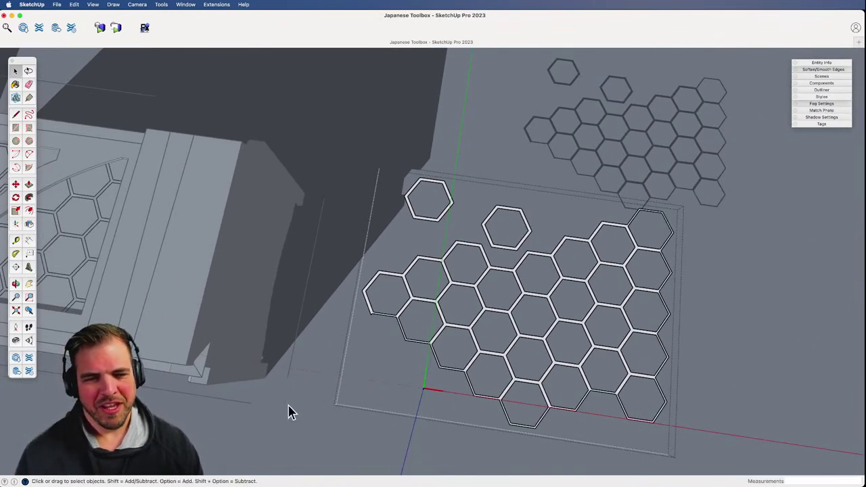
click(322, 425)
key(h)
drag(261, 367, 588, 386)
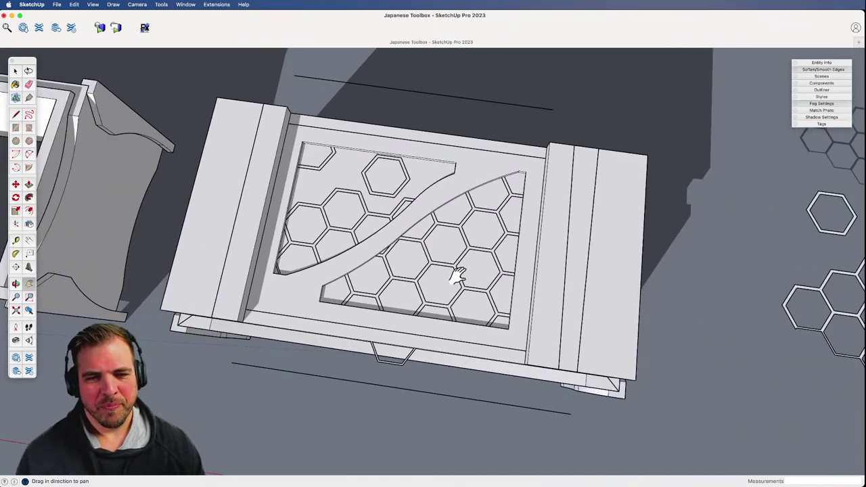
drag(594, 330, 187, 353)
middle_drag(507, 348, 455, 314)
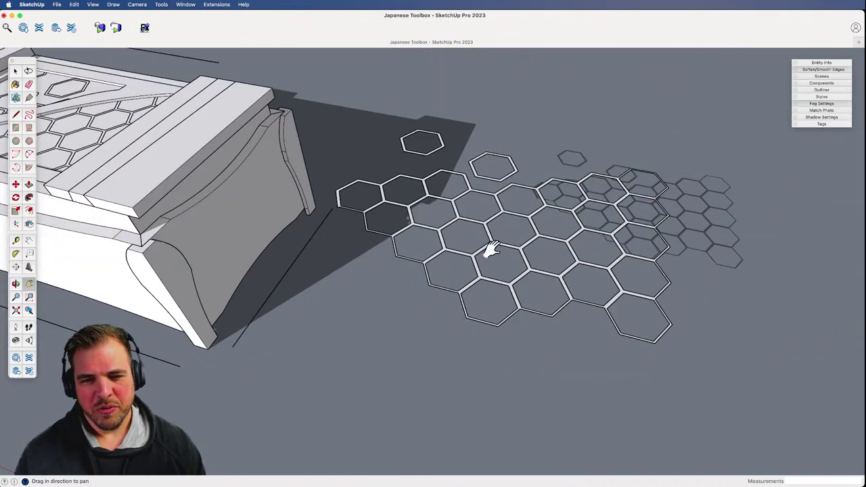
double_click(522, 259)
middle_drag(521, 271, 484, 333)
click(425, 413)
shift+middle_drag(367, 289, 396, 280)
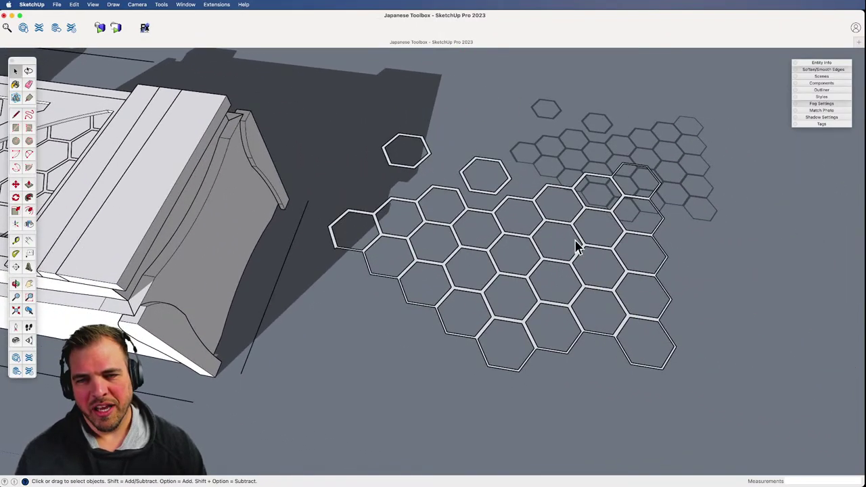
- Reopen the loose honeycomb for editing, select its connected face, and try to offset the outer outline
double_click(530, 279)
key(z)
drag(538, 288, 544, 142)
shift+middle_drag(501, 245, 420, 291)
click(421, 229)
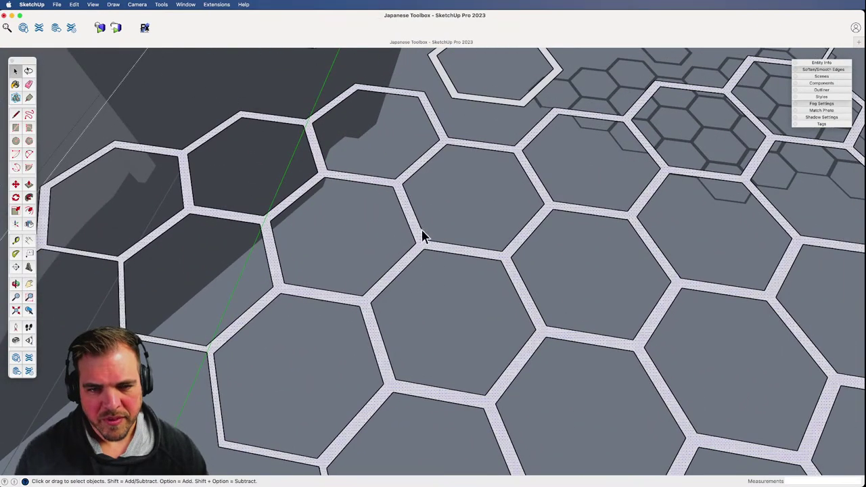
key(z)
drag(421, 228, 424, 144)
key(f)
click(406, 201)
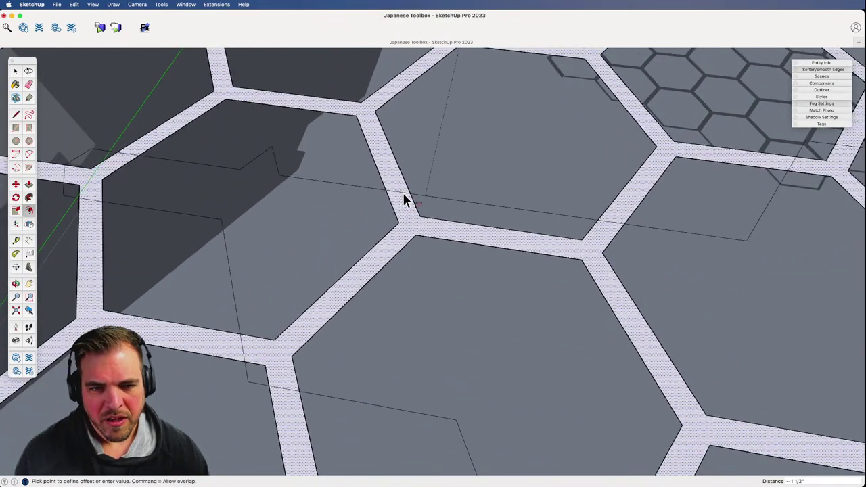
middle_drag(445, 130, 429, 89)
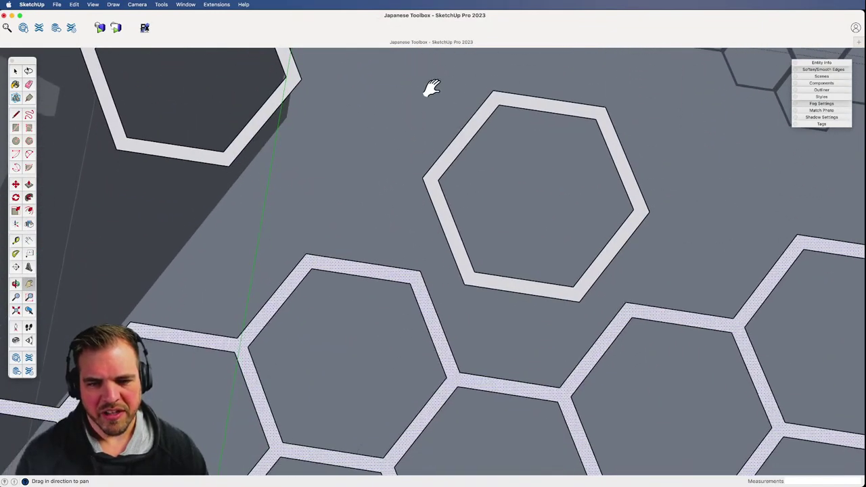
click(477, 387)
- Erase the inner line segment in the notch of the honeycomb's upper border, beneath the nearer detached ring
key(z)
drag(446, 292, 489, 397)
key(space)
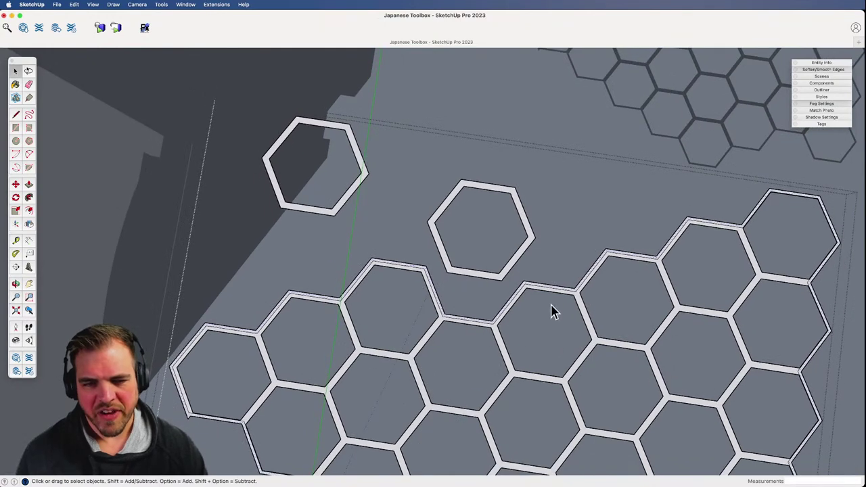
key(e)
click(485, 323)
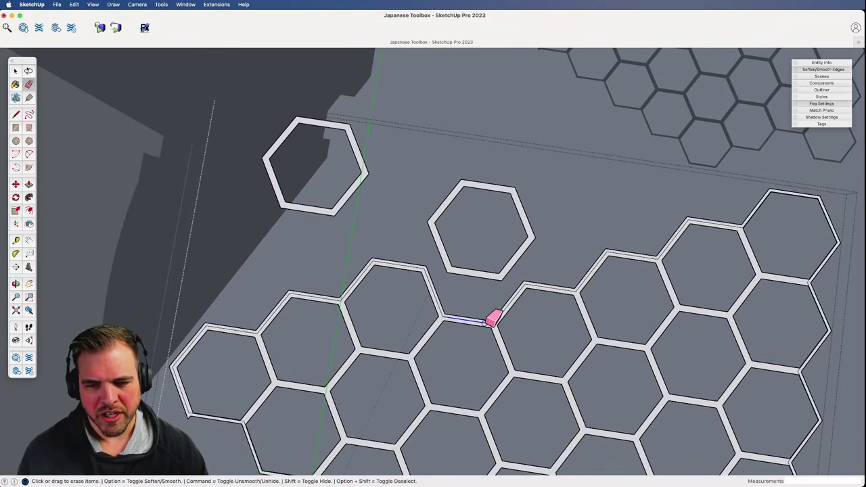
- Select the whole honeycomb lattice together with both detached rings and delete them
shift+middle_drag(494, 347, 413, 219)
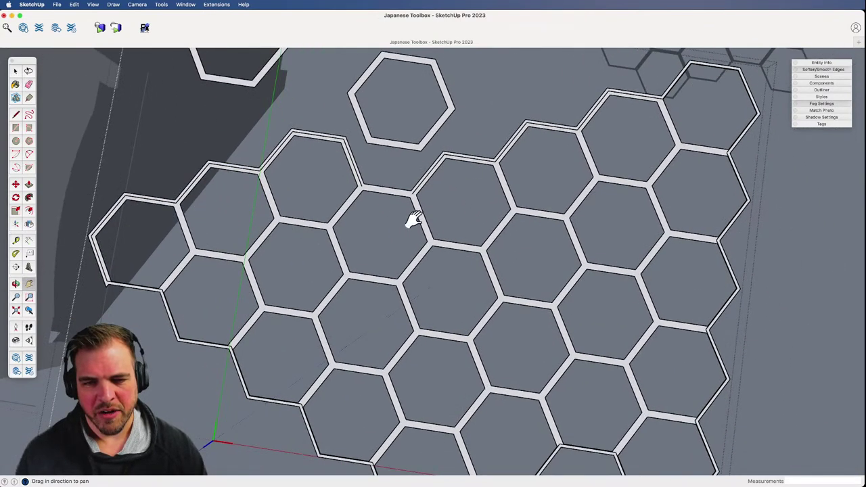
click(435, 249)
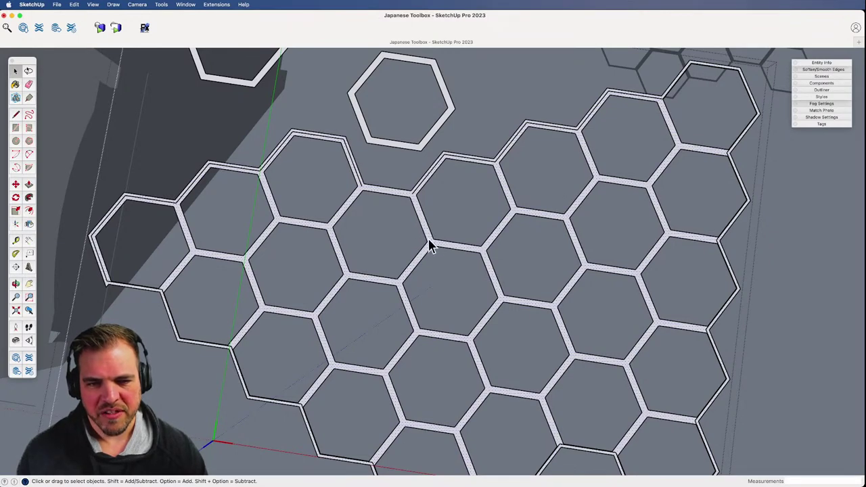
key(z)
scroll(437, 240, up, 2)
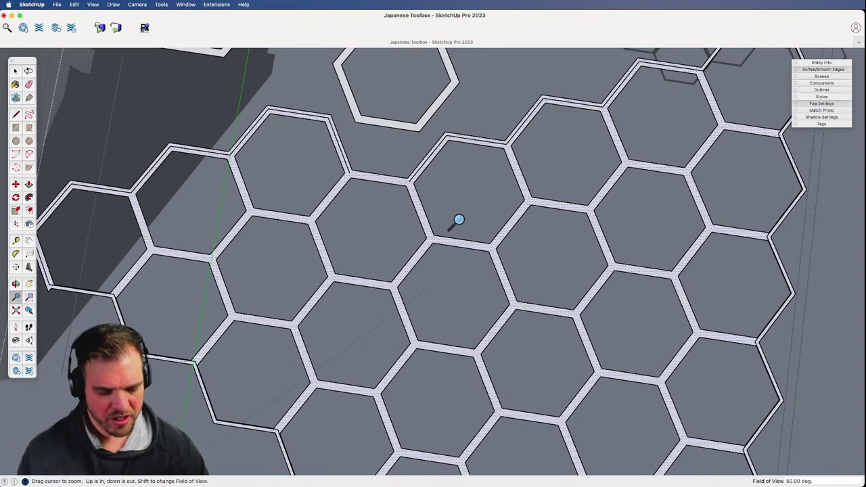
key(space)
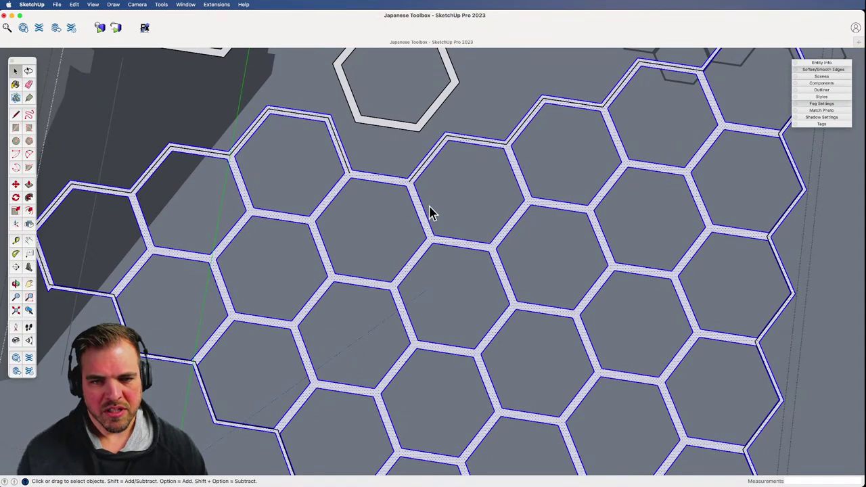
key(z)
drag(449, 164, 456, 304)
key(space)
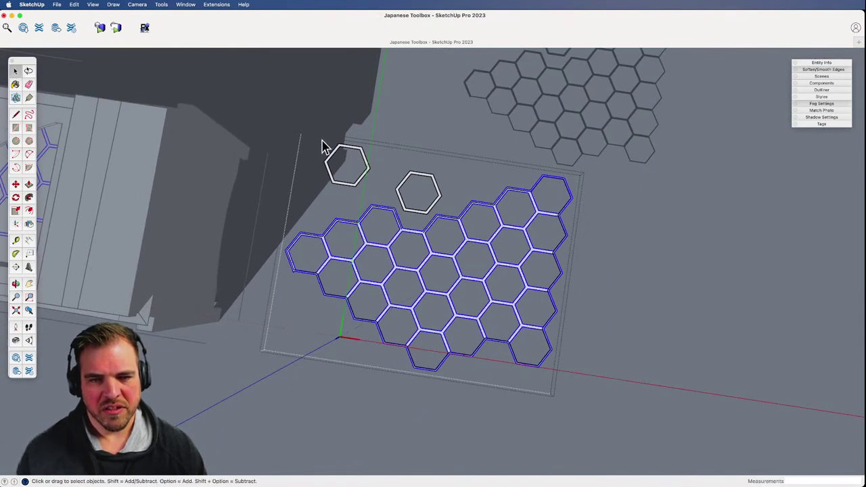
drag(277, 132, 621, 399)
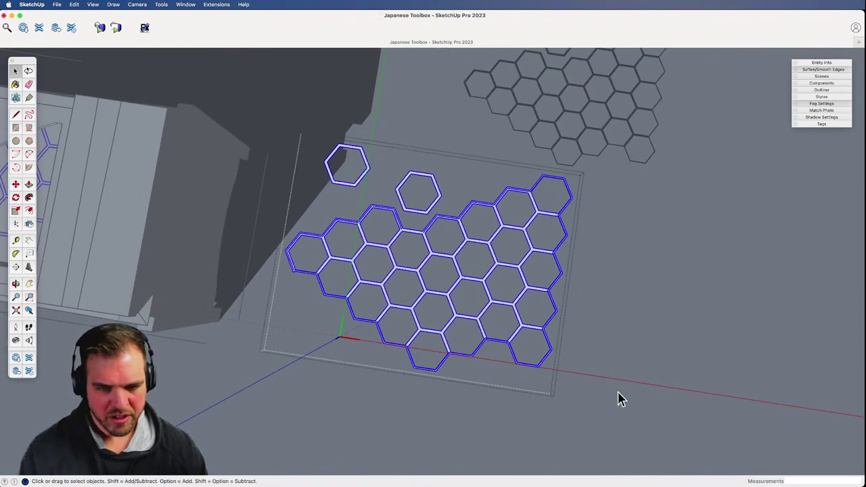
key(Delete)
- Undo the deletion of the lattice and rings along with the edits made just before it
key(super+z)
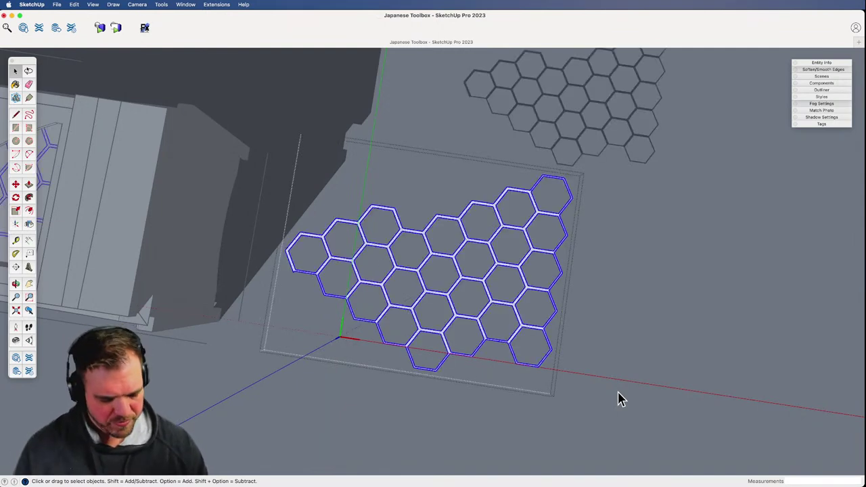
key(super+z)
key(super+z)
key(super+z)
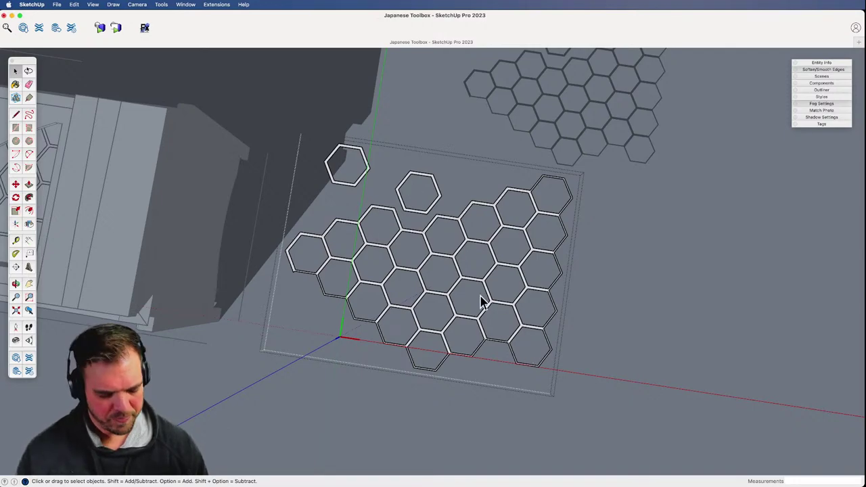
- Leave the pattern's editing mode, select the honeycomb in the toolbox lid, and move it 3/8" lengthwise toward the lid's right end
click(638, 385)
key(h)
drag(395, 287, 468, 312)
middle_drag(469, 311, 507, 257)
click(505, 283)
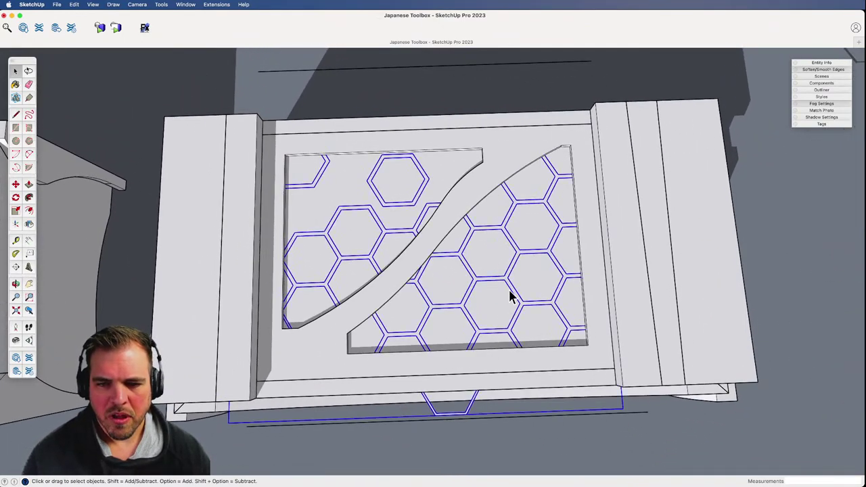
key(o)
drag(495, 277, 506, 294)
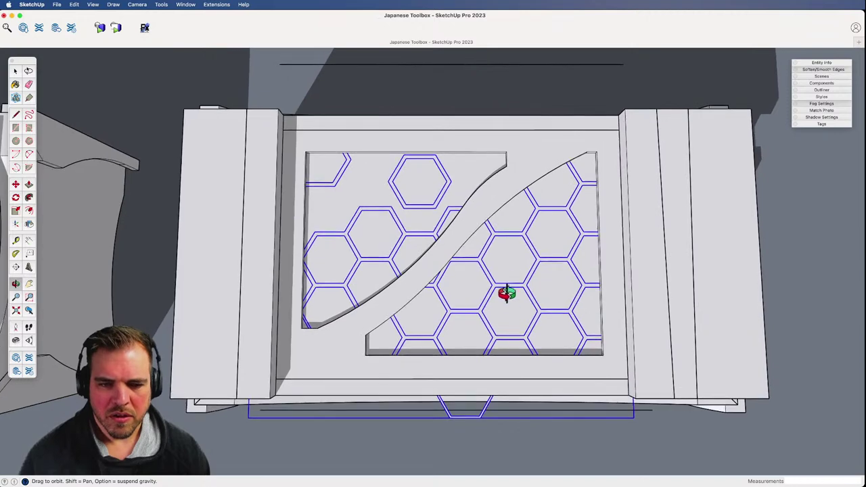
key(m)
click(510, 283)
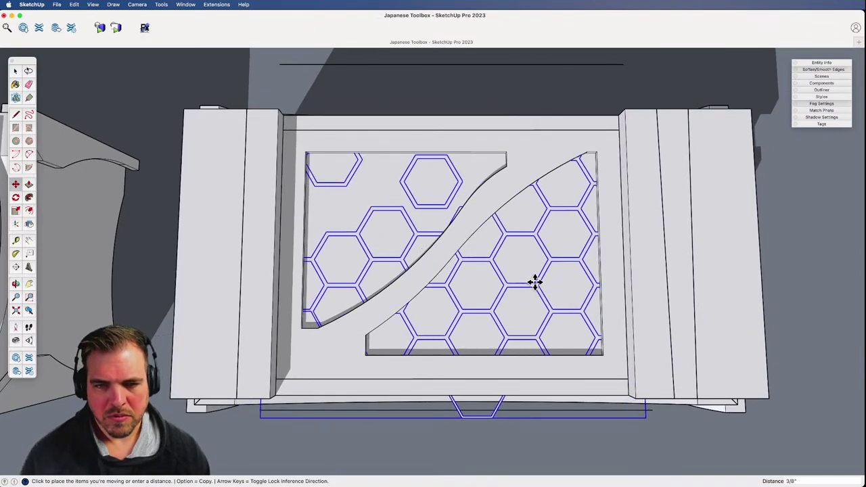
click(534, 283)
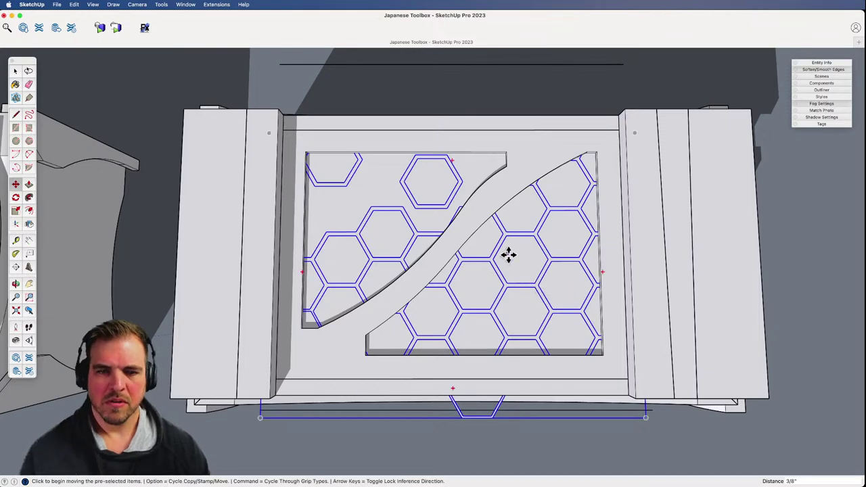
key(z)
drag(508, 261, 521, 247)
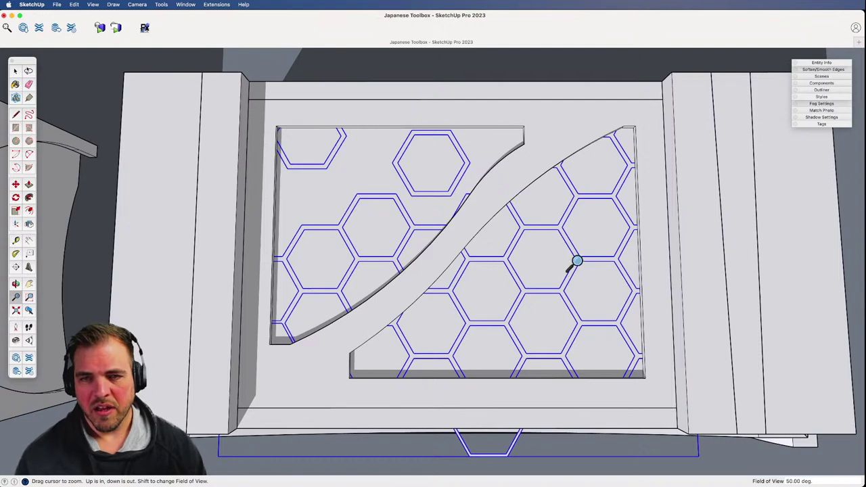
key(m)
click(529, 275)
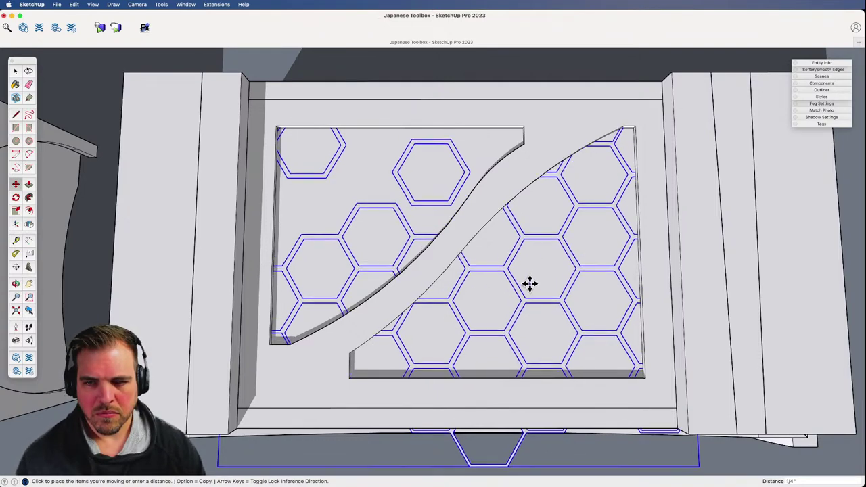
key(space)
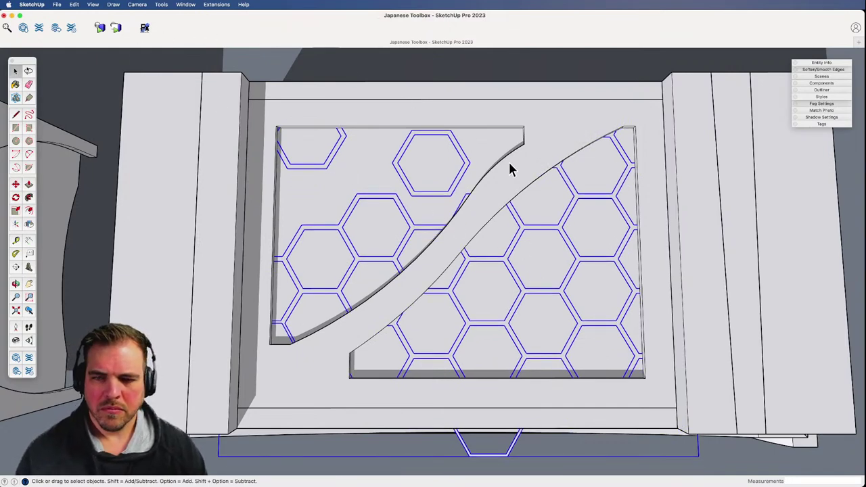
- View the lid from directly above and shift the selected honeycomb about 3/32" toward the lid's back edge and slightly left
key(v)
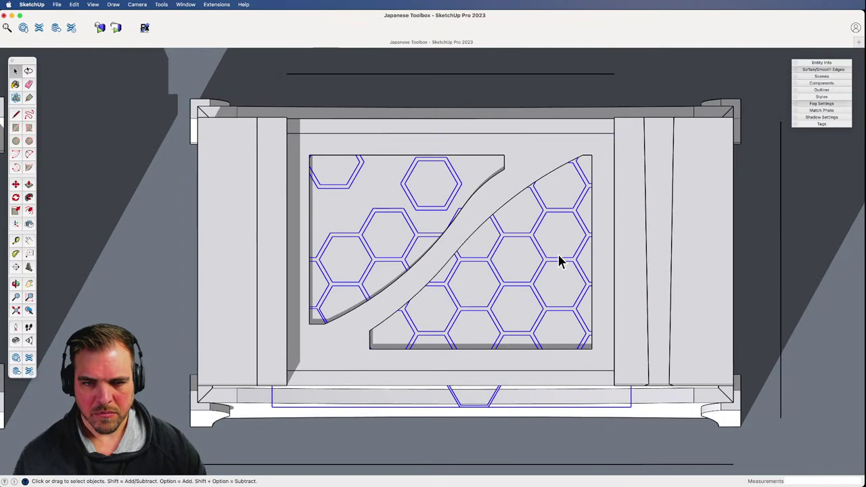
middle_drag(491, 291, 500, 273)
key(m)
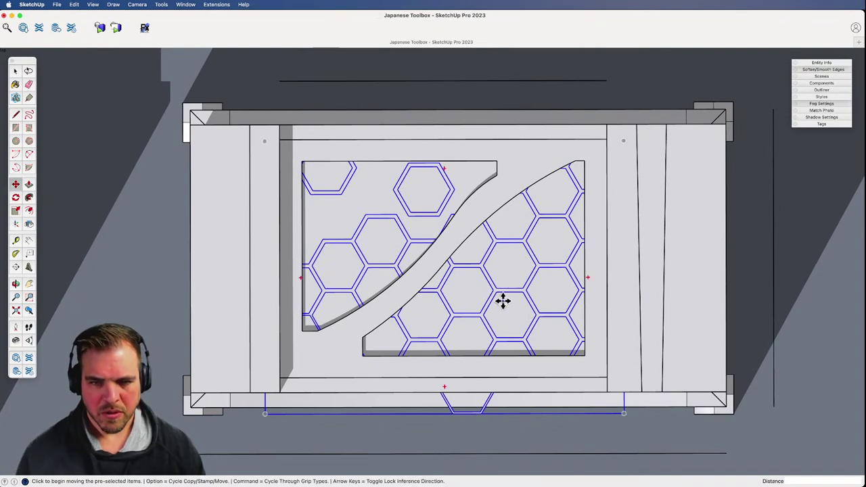
click(503, 300)
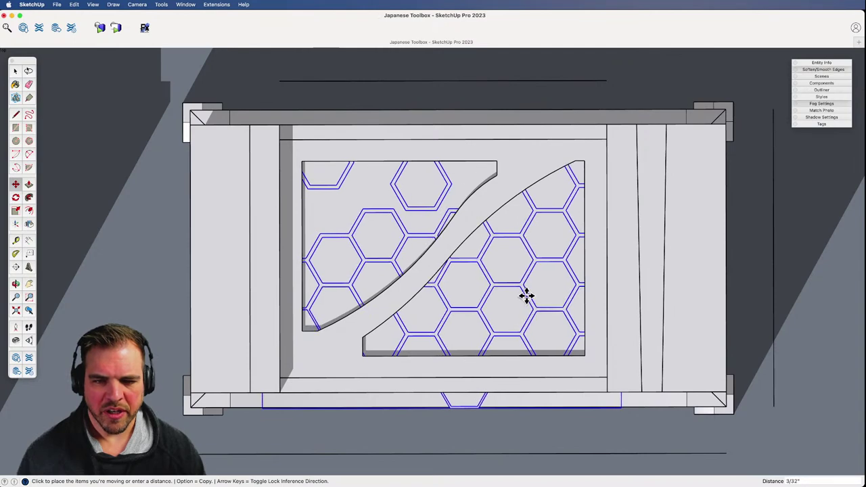
click(526, 296)
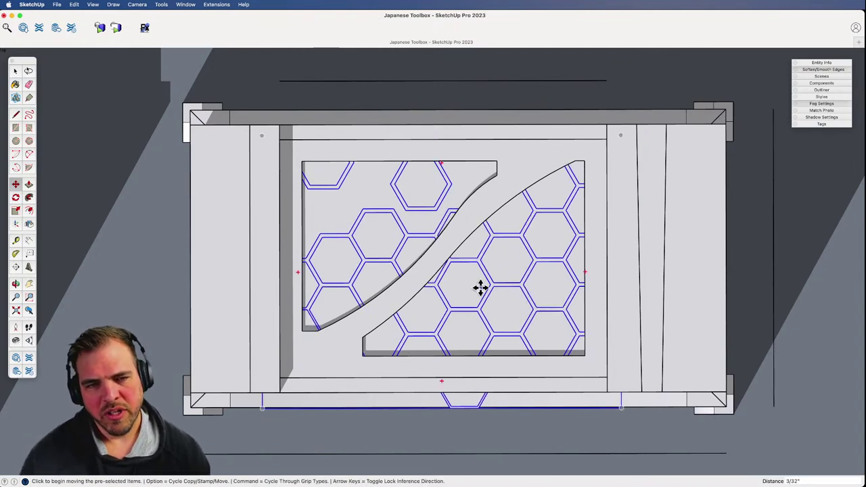
- Open the lid's honeycomb for editing, shift the detached ring slightly toward the opening's back edge, and leave editing mode
key(space)
double_click(447, 196)
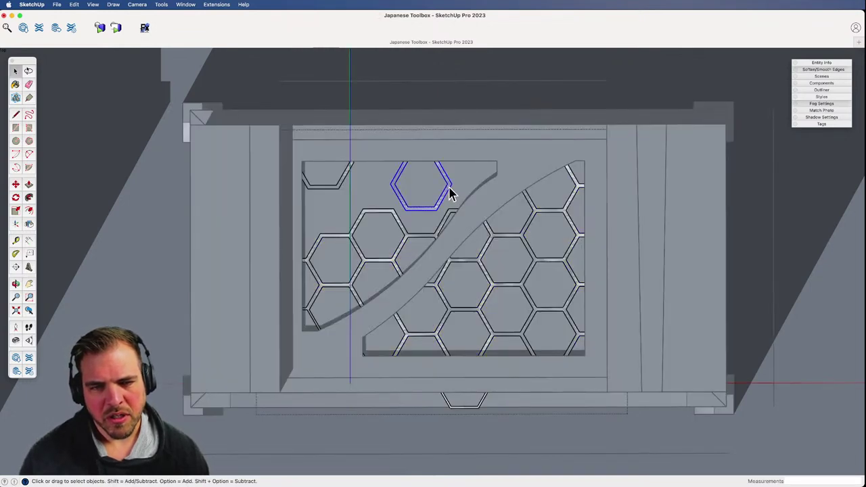
key(m)
click(458, 164)
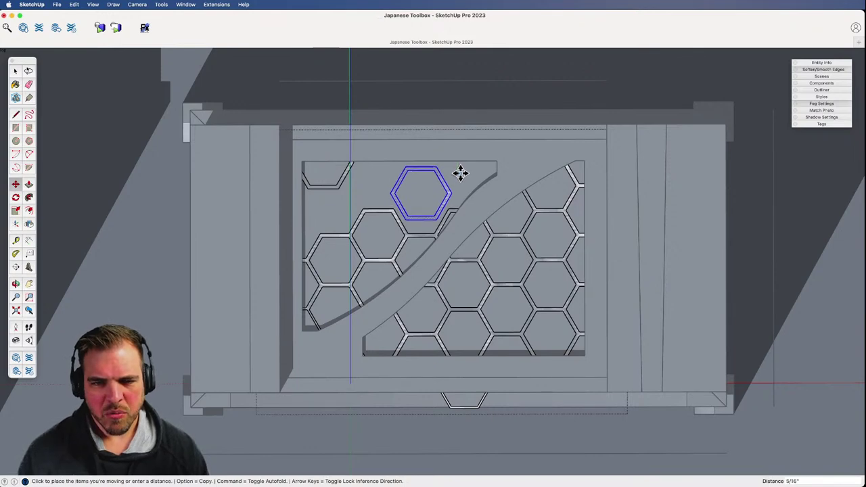
click(460, 174)
mouse_move(466, 189)
mouse_down()
mouse_move(465, 170)
mouse_move(468, 199)
mouse_up()
key(space)
click(146, 303)
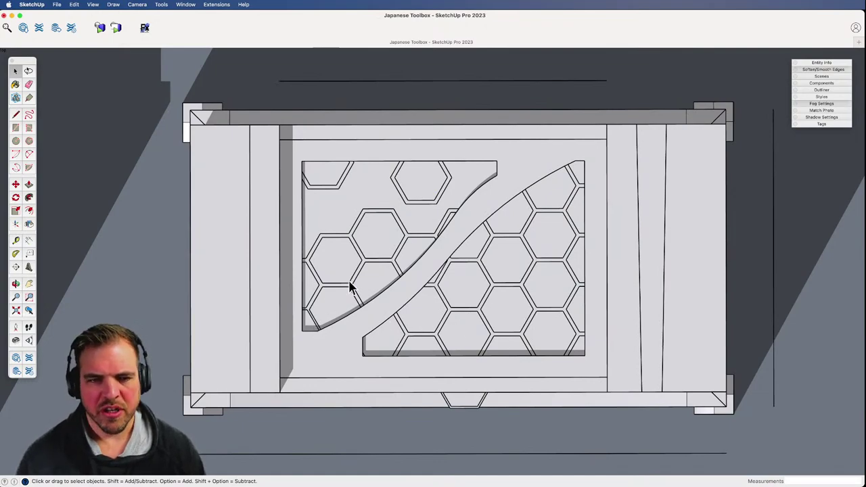
- Open the separate honeycomb beside the toolbox for editing and focus on its thin outer struts
middle_drag(350, 287, 414, 219)
key(z)
drag(413, 237, 453, 353)
shift+middle_drag(620, 318, 371, 315)
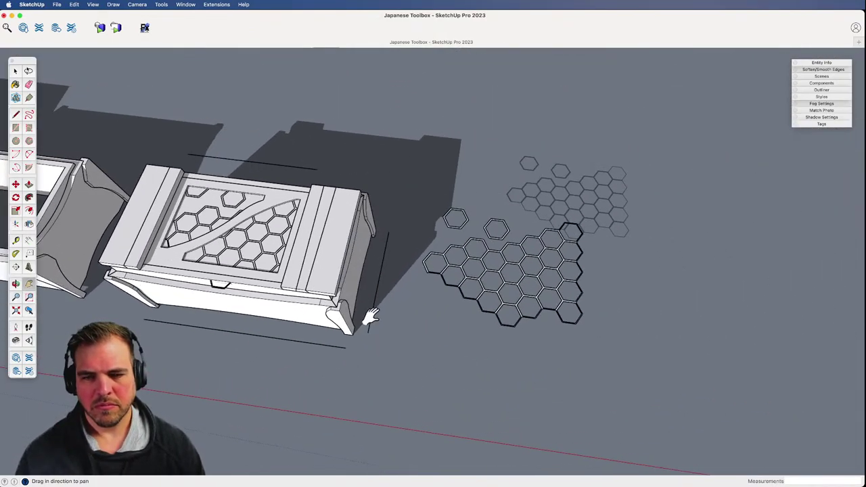
scroll(501, 170, up, 10)
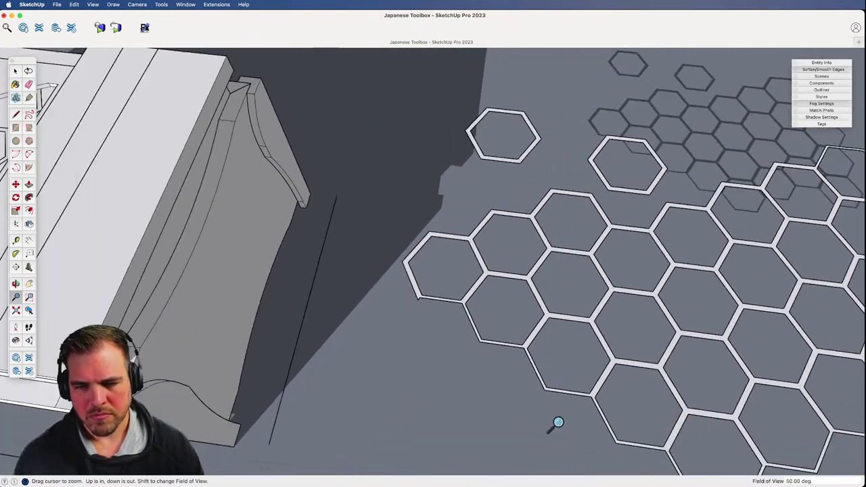
key(space)
double_click(469, 299)
triple_click(474, 291)
key(z)
drag(496, 399, 500, 325)
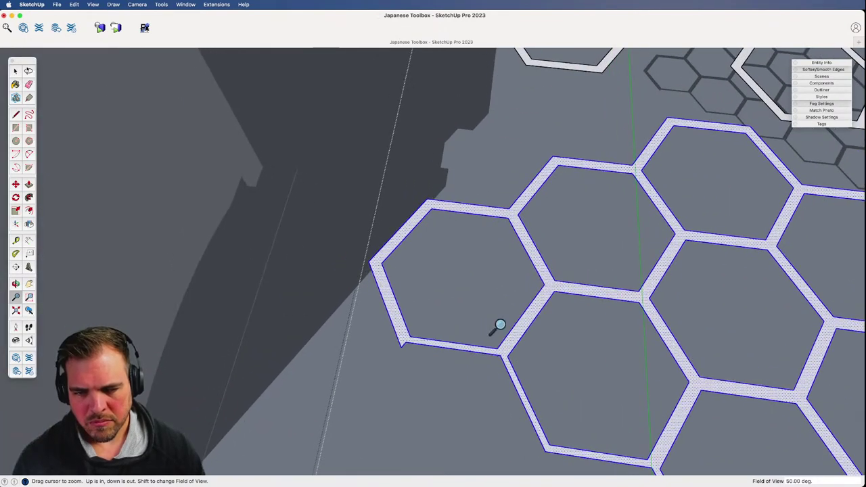
- Offset the two connected outer edges of the honeycomb's thin boundary struts outward by 1/16"
key(space)
click(507, 366)
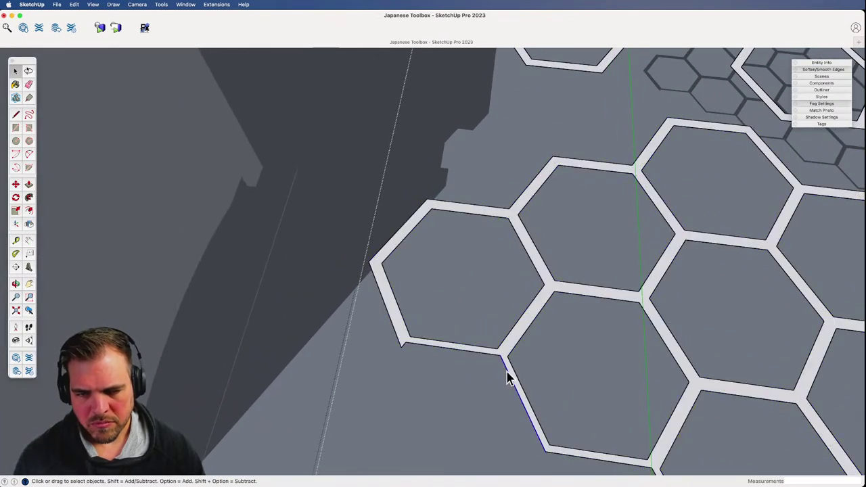
key(f)
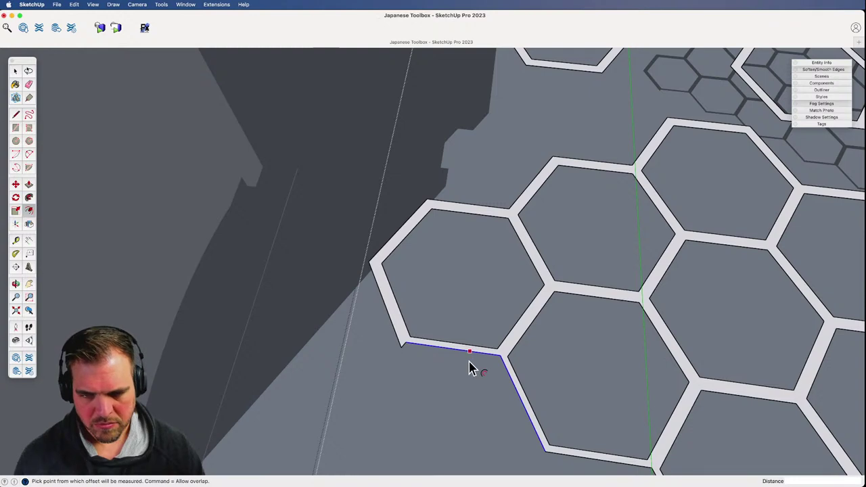
click(468, 352)
text(1/16)
key(Return)
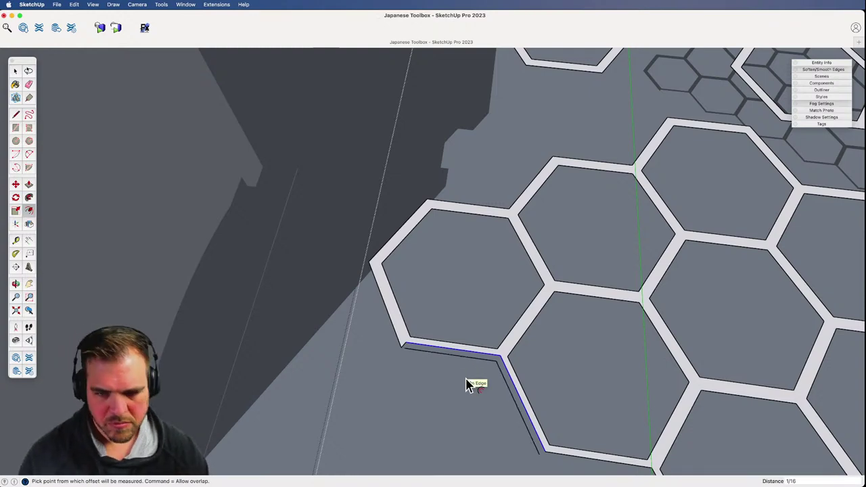
- Draw a line from the neighbouring strut's outer corner across the open lower end of the offset strip
key(h)
drag(488, 404, 415, 329)
key(l)
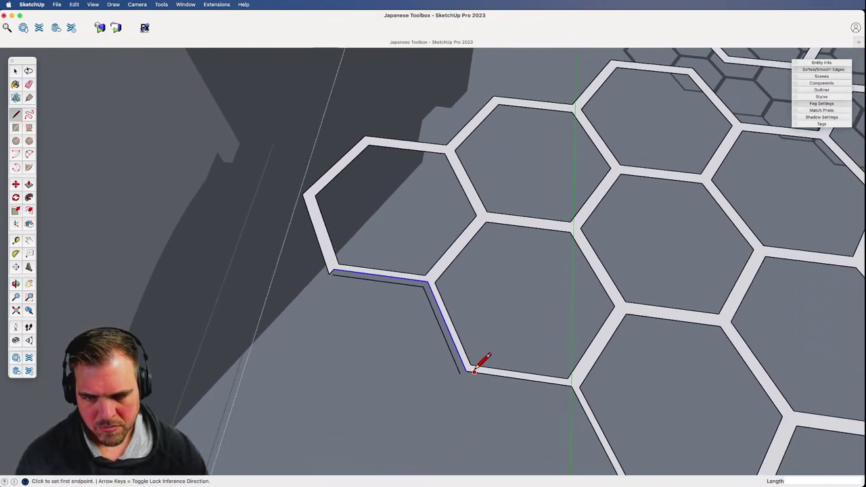
click(461, 370)
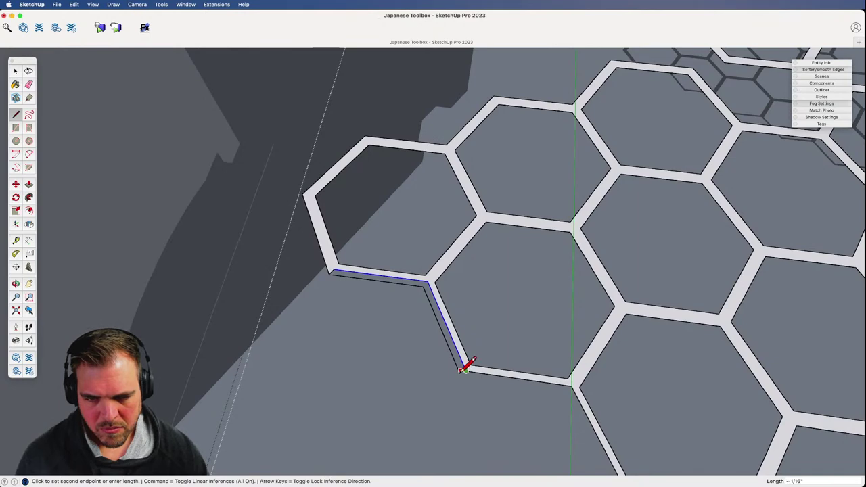
click(423, 364)
key(Escape)
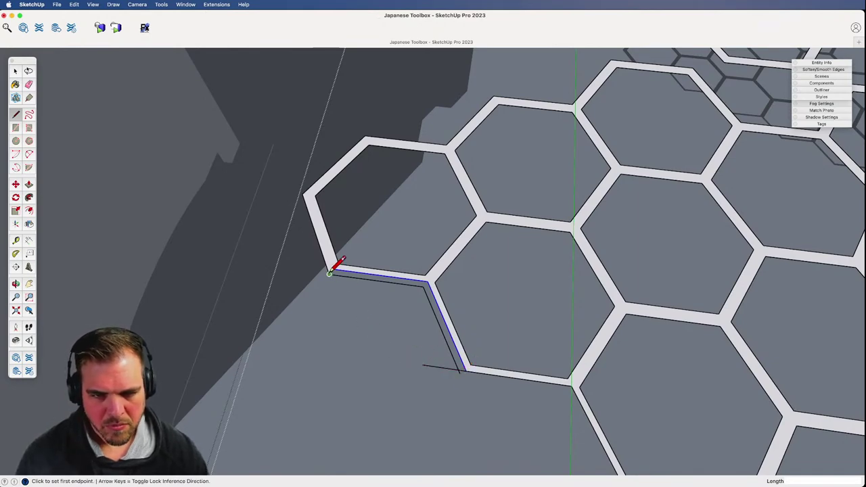
- Close the other end of the offset strip with a short line to the corner of the end hexagon
click(329, 274)
key(h)
drag(338, 277, 416, 290)
key(z)
drag(438, 357, 408, 223)
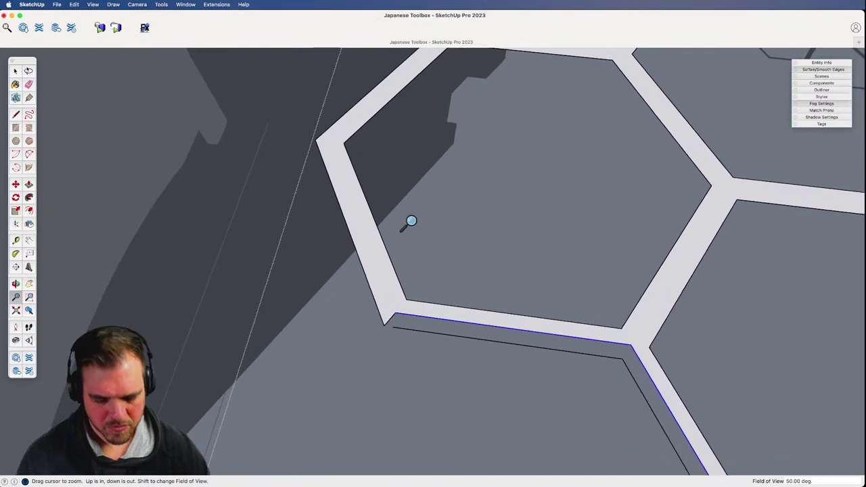
key(l)
click(399, 328)
click(394, 326)
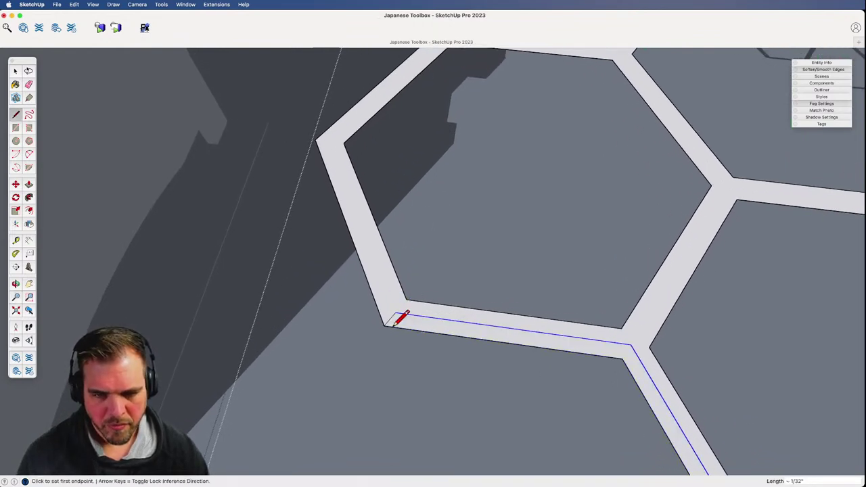
- Erase the old inner edges and overhanging line ends from the two thickened struts and leave the honeycomb's editing mode
key(e)
drag(399, 314, 392, 318)
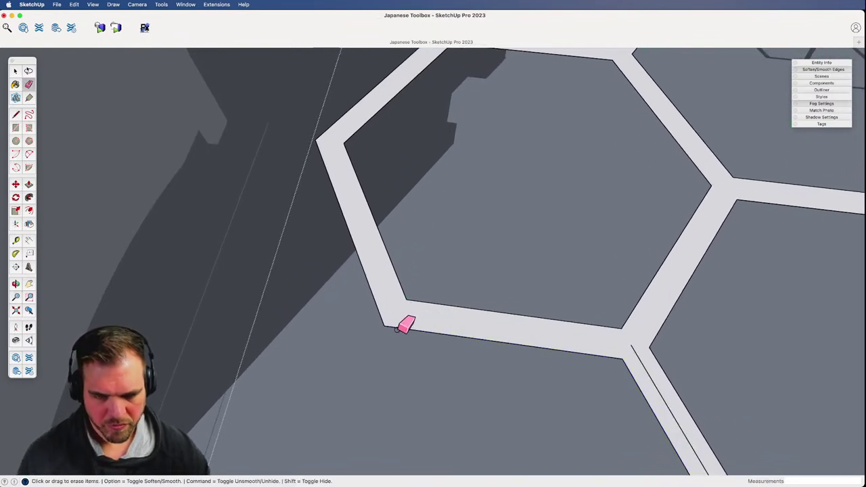
key(l)
click(394, 325)
shift+middle_drag(395, 332, 396, 256)
key(e)
click(467, 323)
click(476, 315)
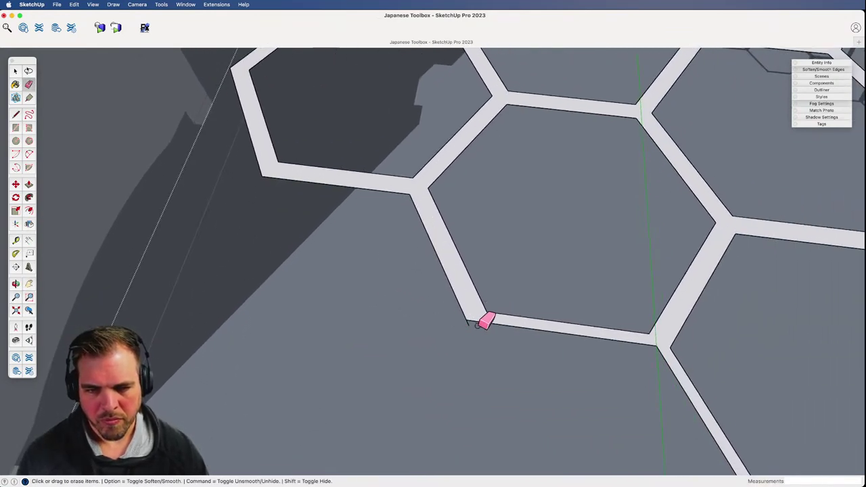
key(z)
drag(480, 209, 482, 377)
key(space)
click(482, 377)
- Select the lid together with its honeycomb and place a copy 3' in front of the toolbox along the green axis
key(z)
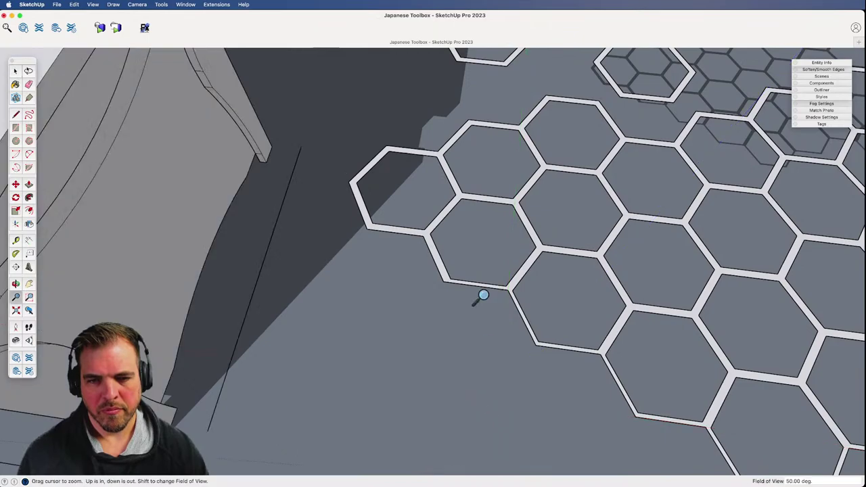
drag(476, 298, 419, 433)
shift+middle_drag(365, 346, 491, 217)
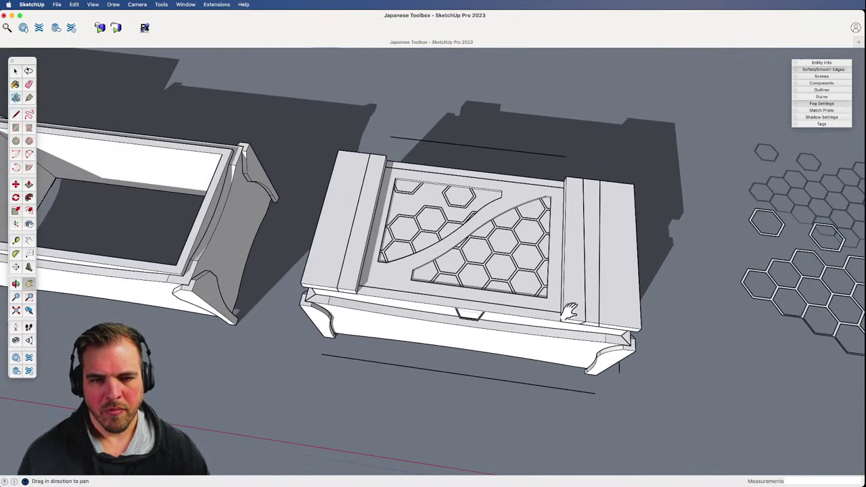
key(space)
click(492, 269)
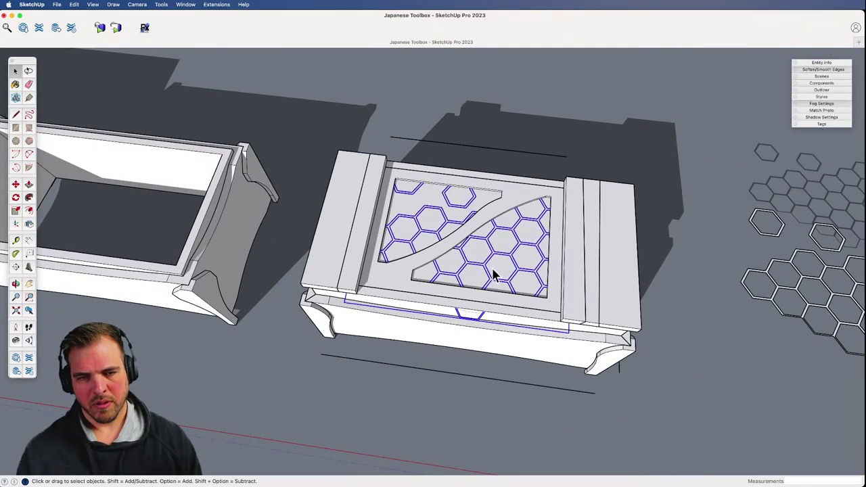
shift+click(477, 232)
key(z)
drag(483, 228, 464, 363)
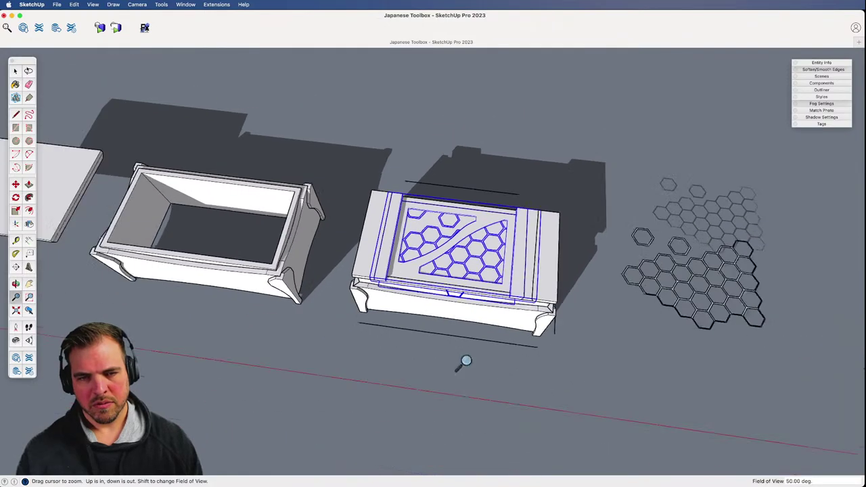
middle_drag(464, 364, 308, 255)
key(m)
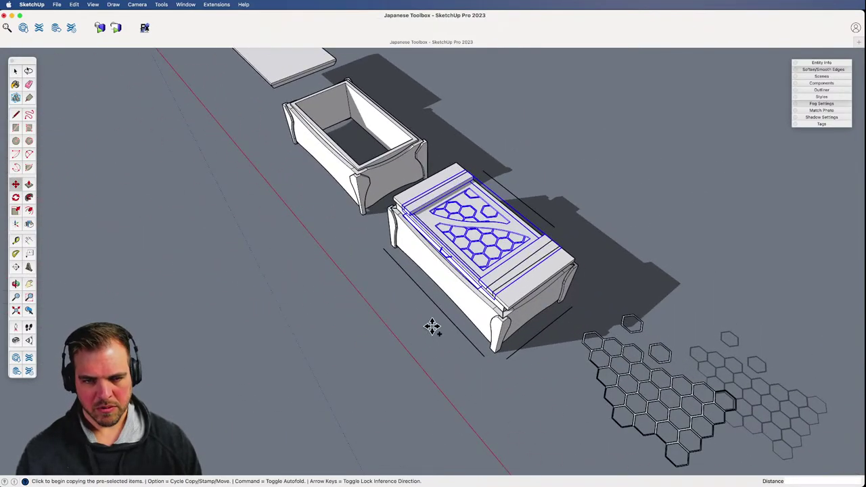
click(431, 325)
key(alt)
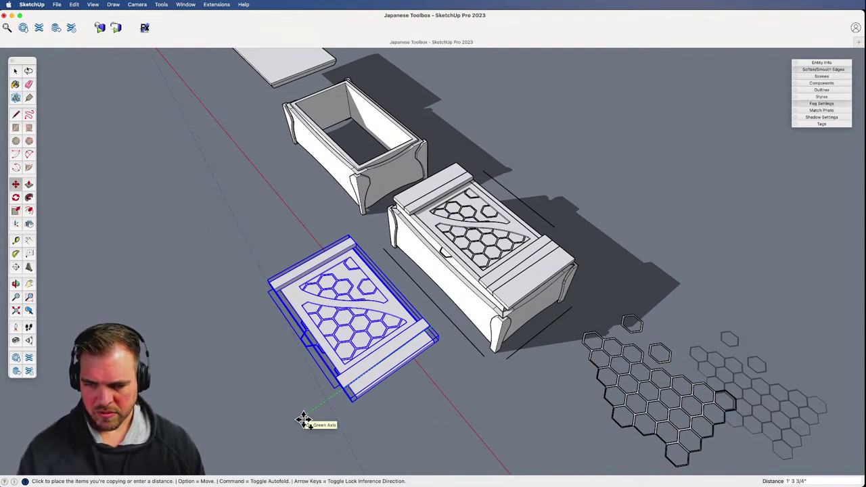
key(Return)
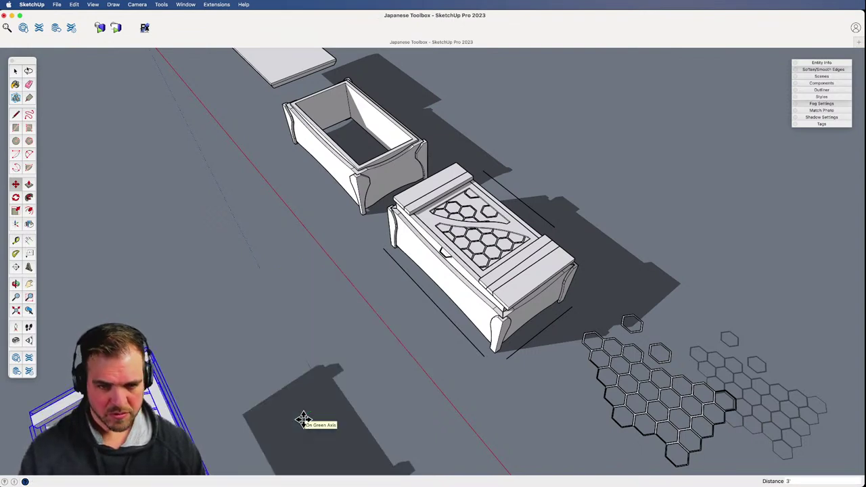
- Open the copied lid down to its center panel and select the floor faces of both recesses for copying
middle_drag(303, 420, 522, 271)
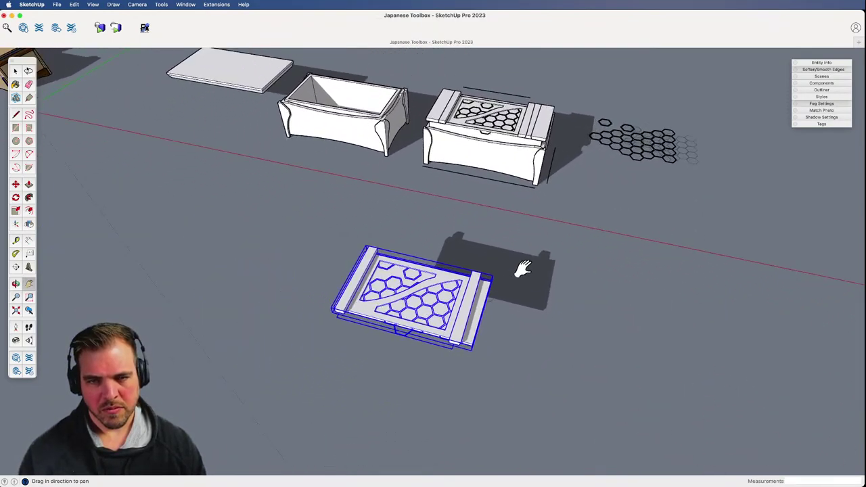
key(z)
drag(464, 354, 423, 333)
key(space)
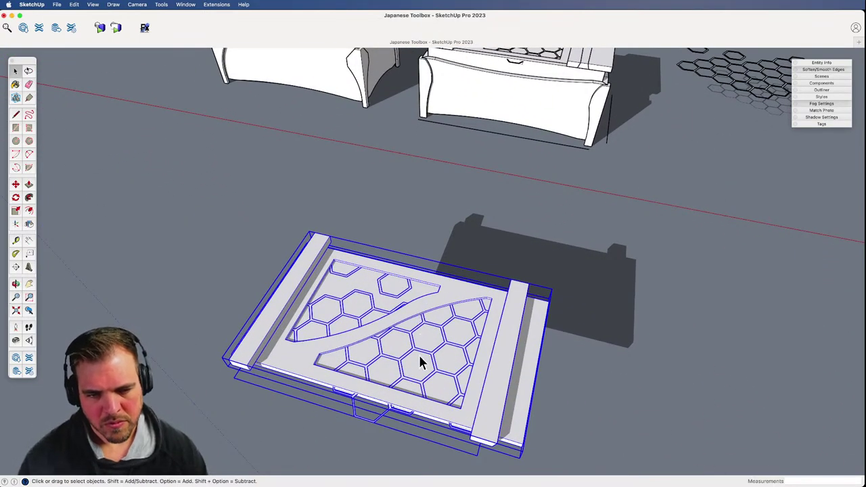
double_click(396, 353)
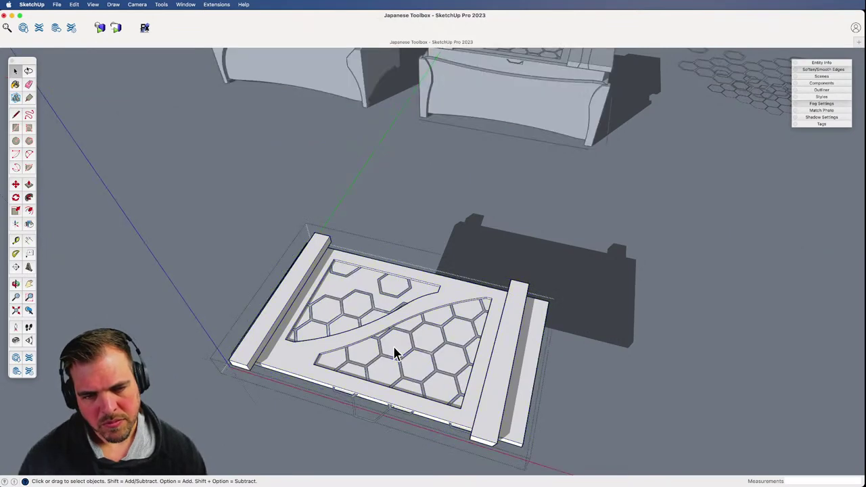
click(396, 344)
double_click(396, 346)
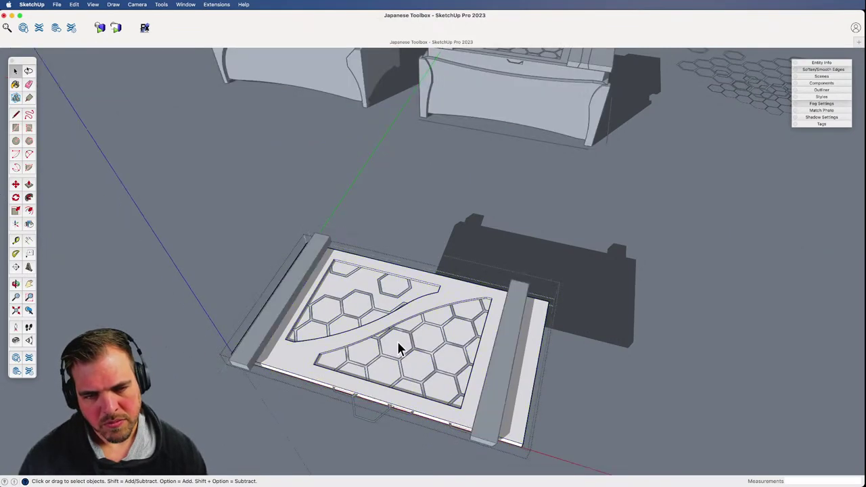
click(397, 346)
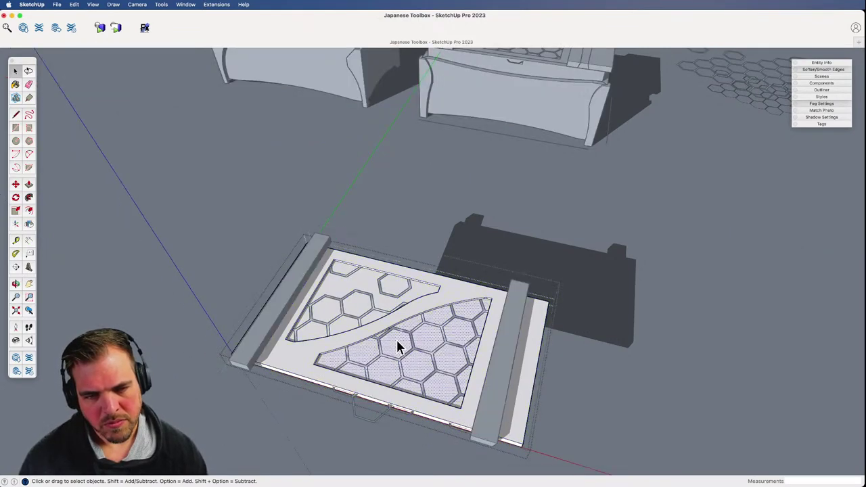
shift+click(381, 302)
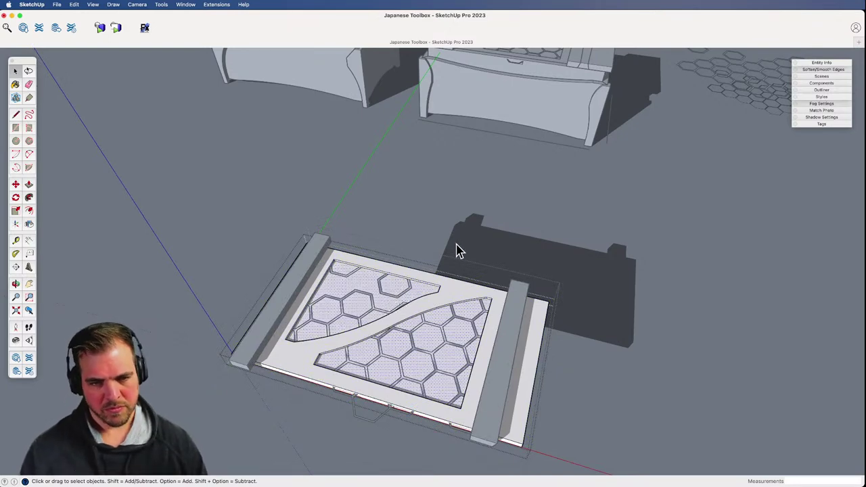
- Paste the two recess faces in place outside the copied lid and delete that lid copy
click(491, 245)
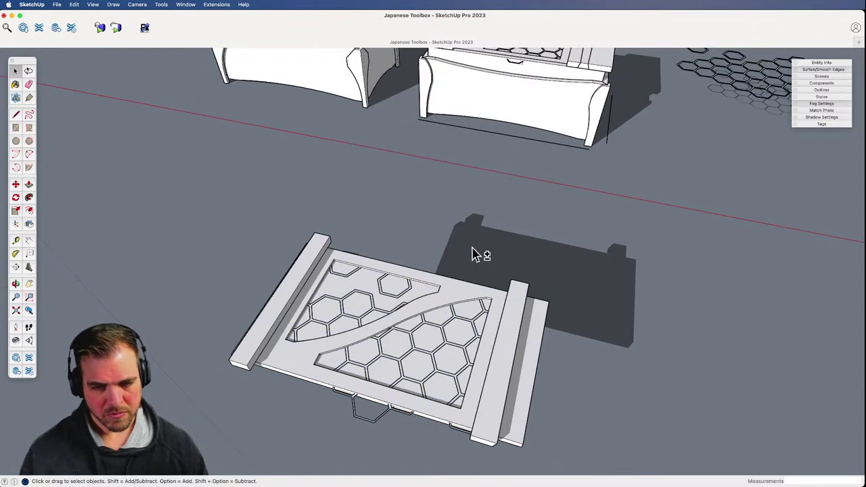
key(super+shift+v)
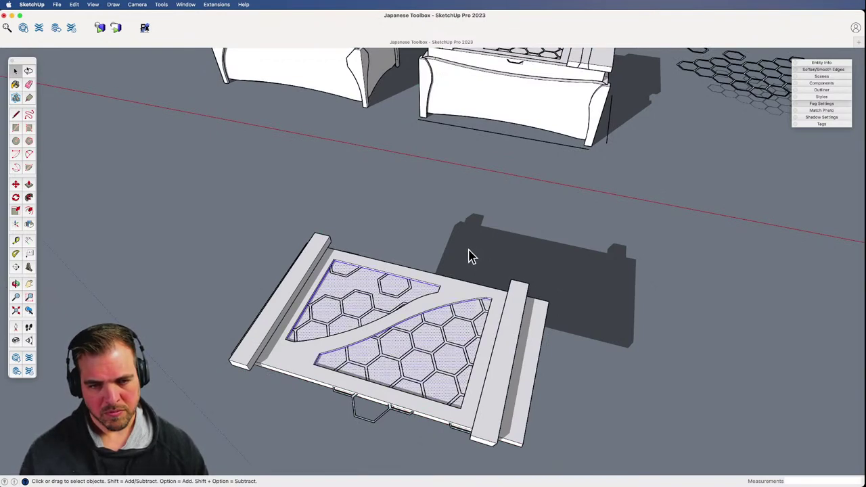
key(super+z)
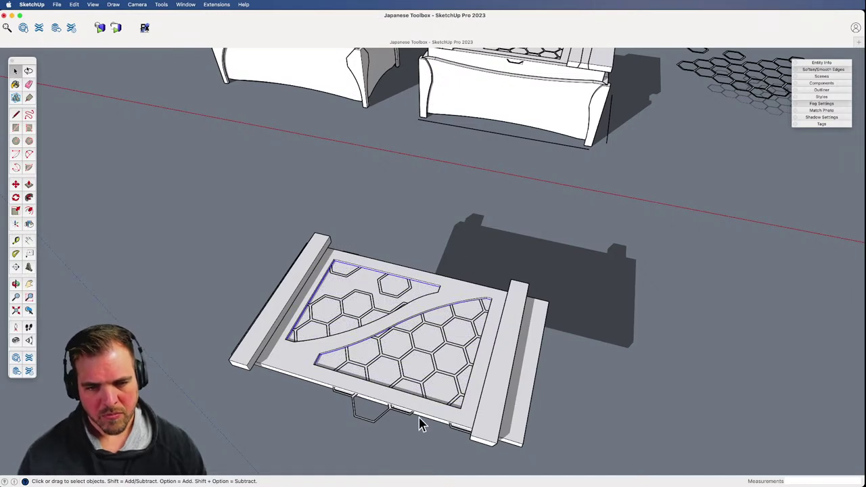
click(496, 377)
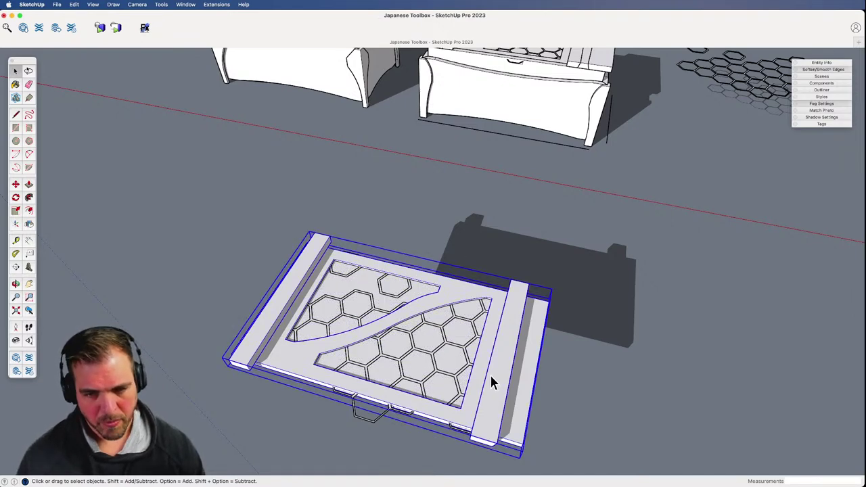
key(Delete)
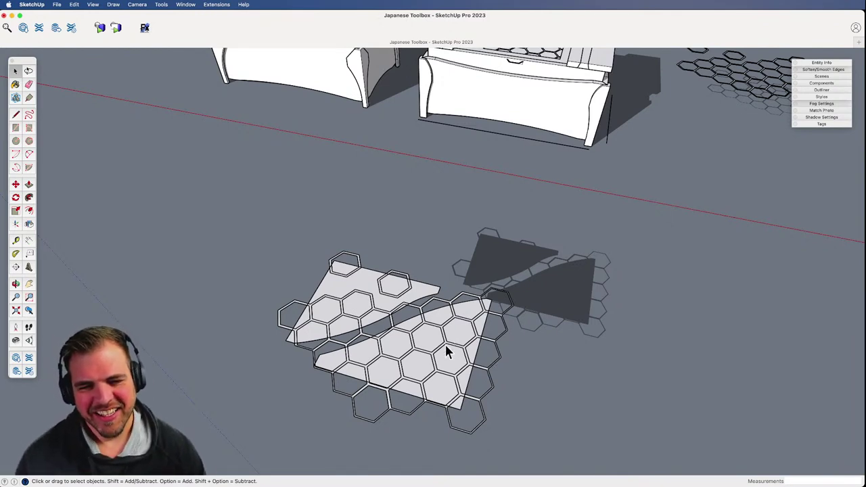
- Select the copied honeycomb and move it vertically into the plane of the two recess faces
click(499, 339)
middle_drag(445, 396, 416, 235)
scroll(426, 294, up, 5)
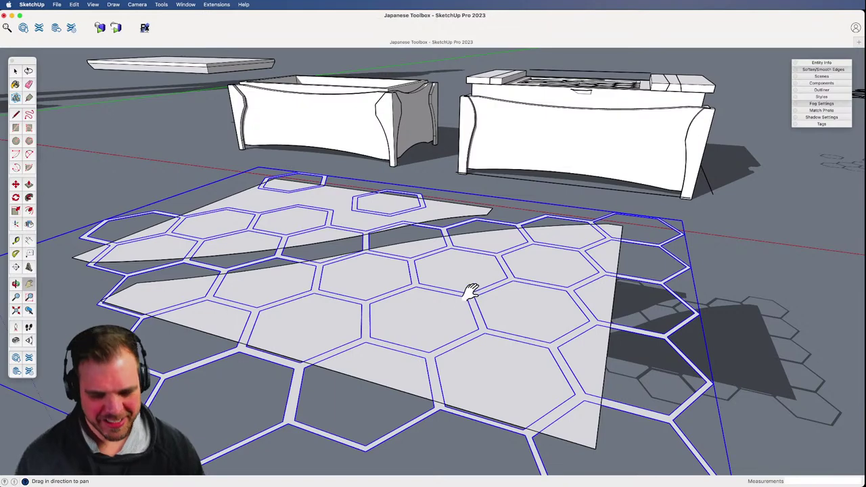
key(m)
click(461, 301)
key(space)
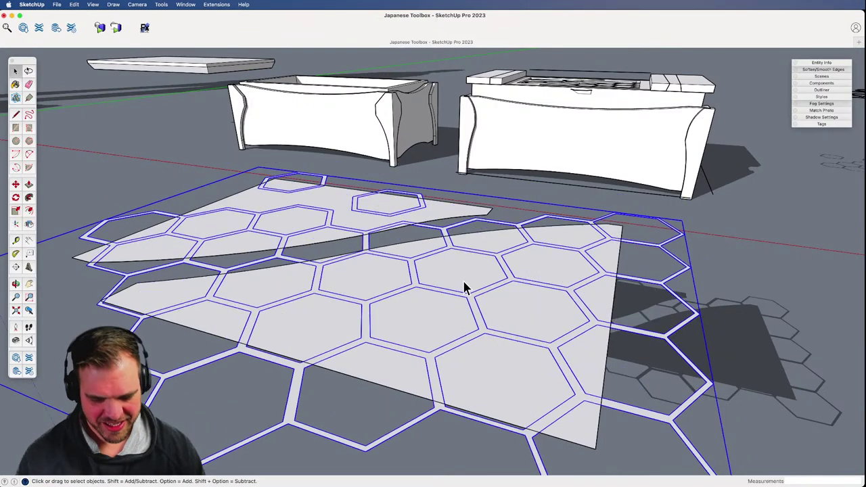
key(m)
click(465, 292)
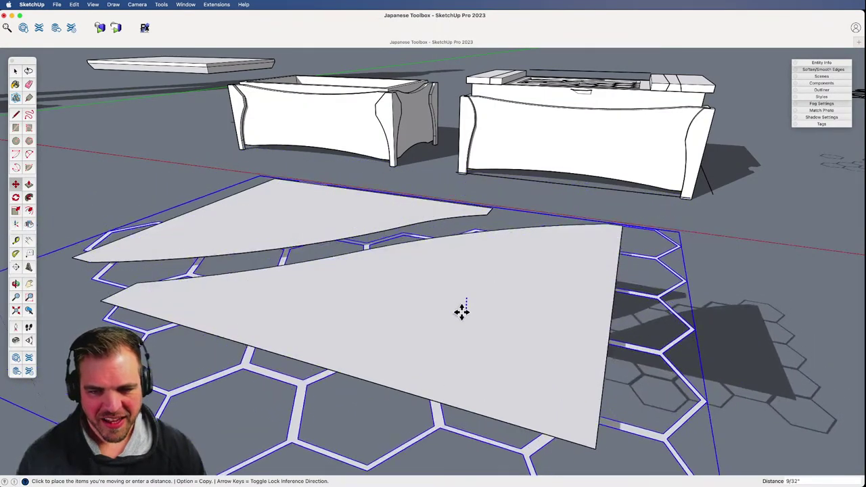
click(427, 305)
- Explode the pair of recess faces so they merge with the overlapping honeycomb geometry
middle_drag(437, 294, 449, 340)
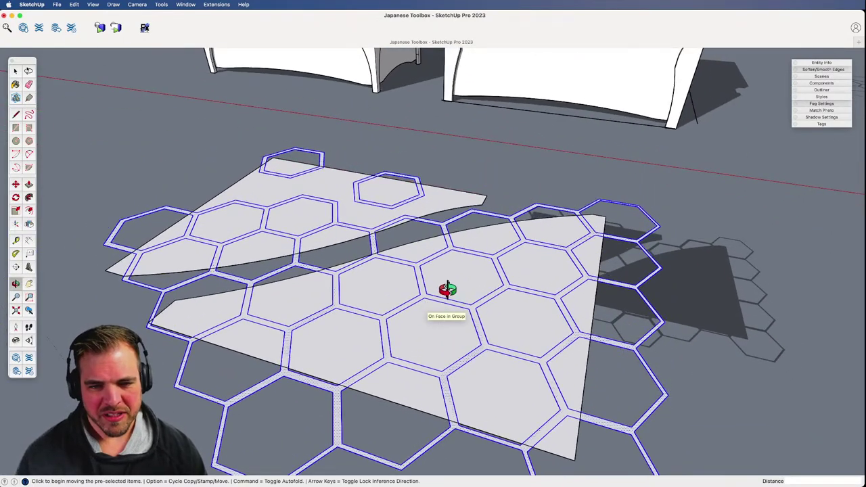
middle_drag(442, 300, 476, 331)
key(space)
click(477, 321)
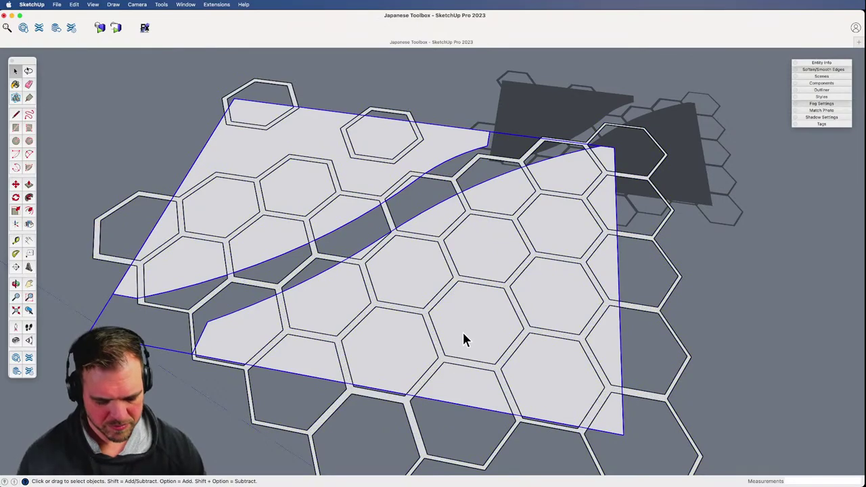
key(shift+x)
- Fill the five open hexagon cells in the larger recess shape by retracing one edge of each with the Line tool
key(z)
drag(468, 285, 419, 379)
middle_drag(443, 284, 448, 239)
key(h)
drag(448, 170, 436, 375)
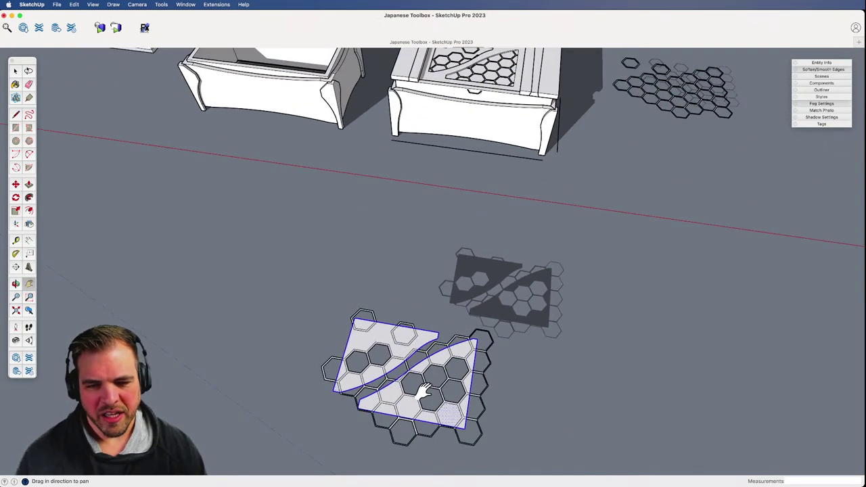
drag(425, 400, 408, 304)
key(z)
drag(420, 350, 466, 281)
key(h)
key(l)
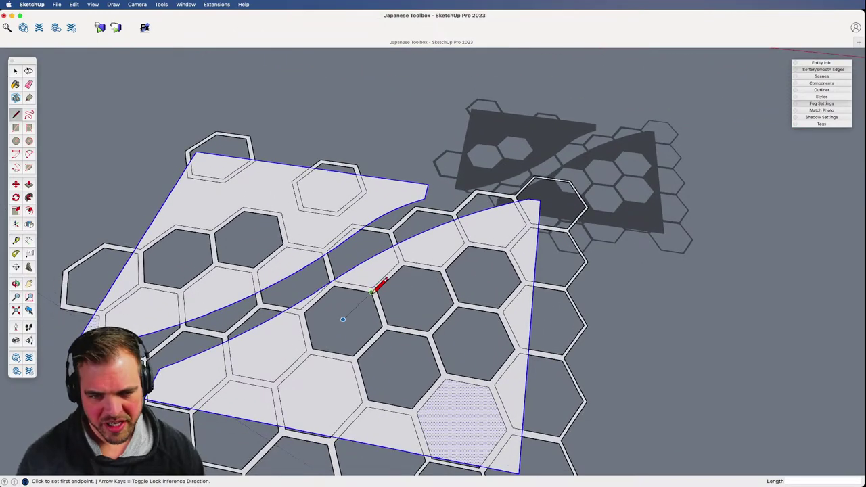
click(372, 292)
click(382, 327)
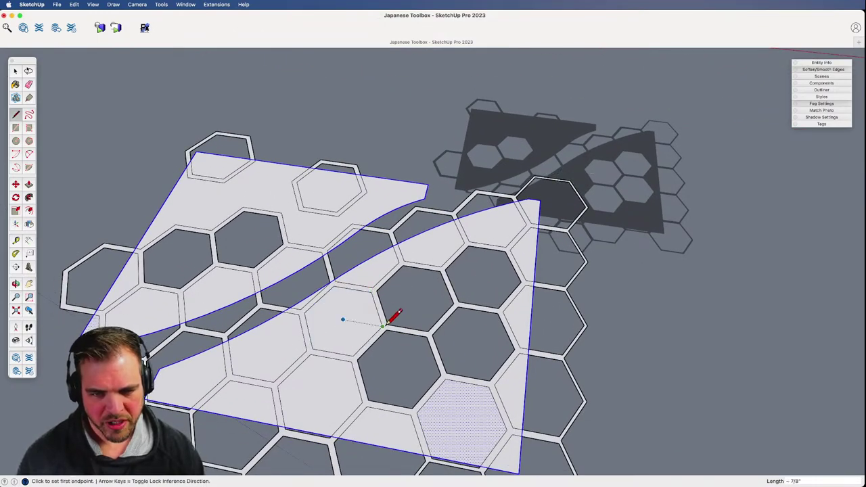
click(388, 325)
click(428, 331)
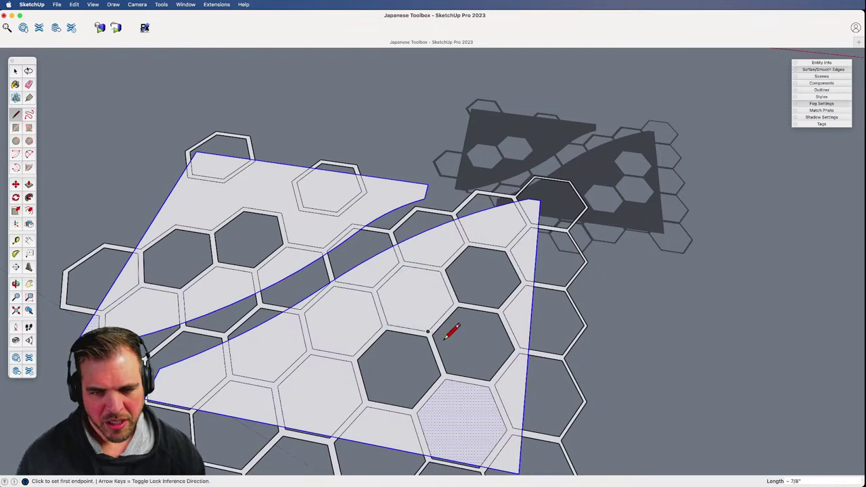
click(434, 335)
click(447, 373)
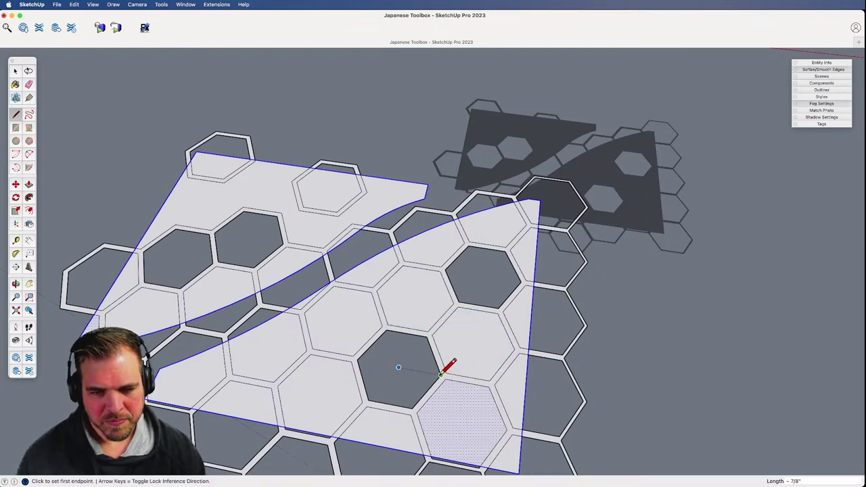
click(442, 373)
click(434, 333)
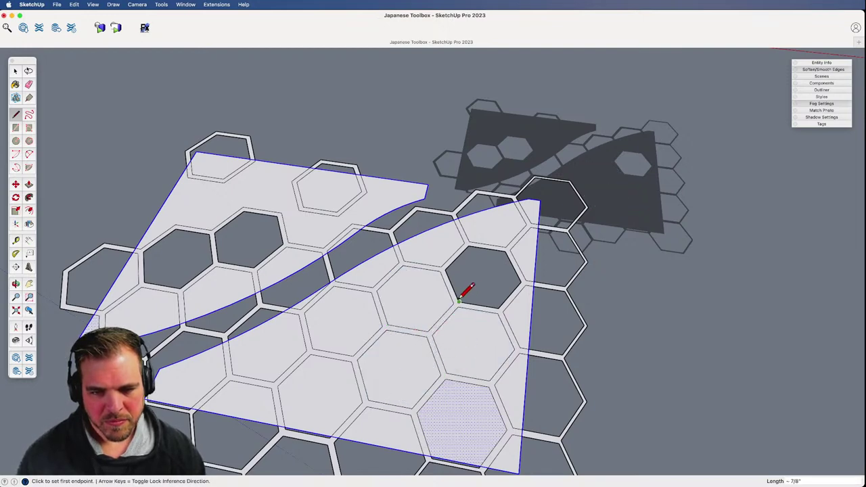
click(459, 301)
click(499, 308)
- Retrace one edge of each of the two open hexagon cells in the smaller recess shape to fill them
shift+middle_drag(342, 306, 536, 287)
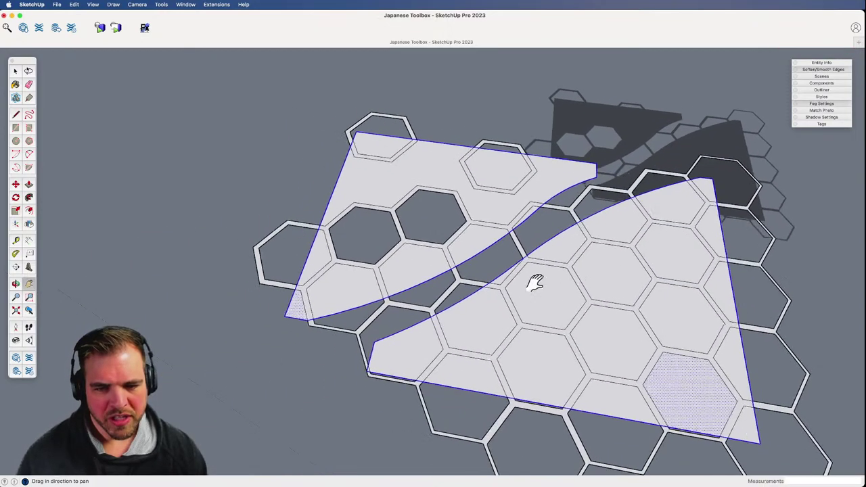
scroll(435, 260, up, 4)
key(l)
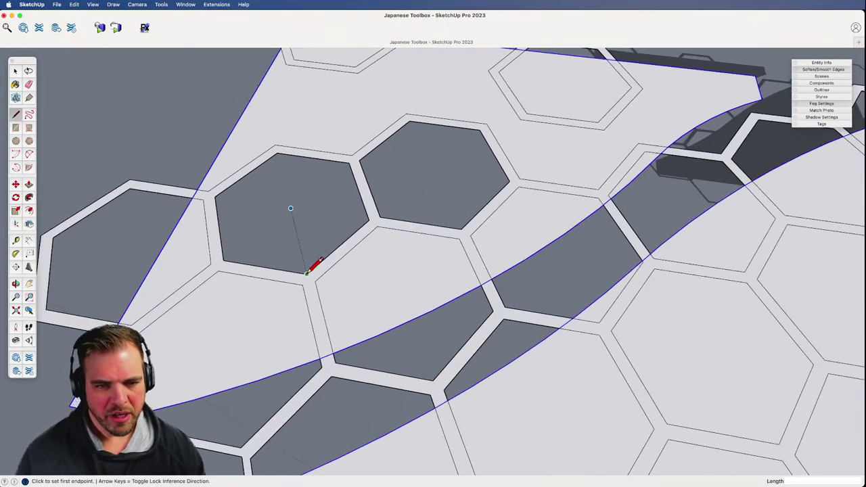
click(307, 273)
click(371, 217)
click(381, 217)
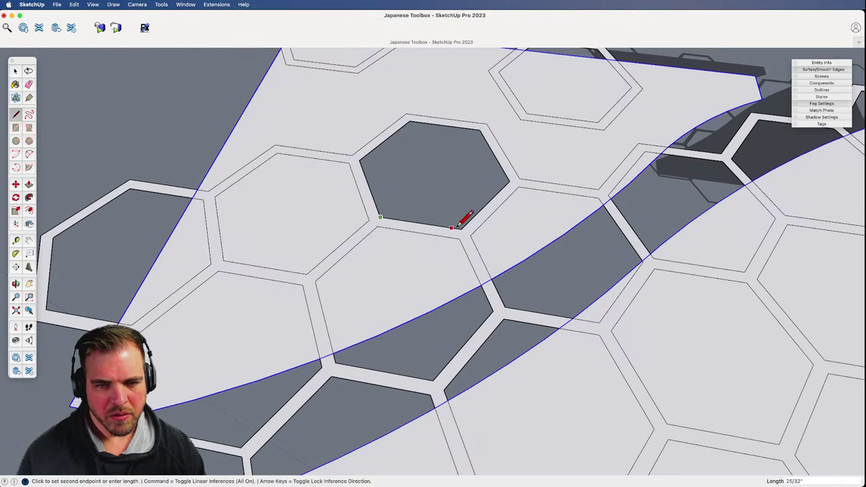
click(463, 228)
- Select the connected honeycomb strut face that lies inside the smaller recess shape
key(z)
mouse_move(483, 226)
mouse_down()
mouse_move(462, 347)
mouse_move(421, 336)
mouse_move(424, 328)
mouse_up()
key(o)
key(space)
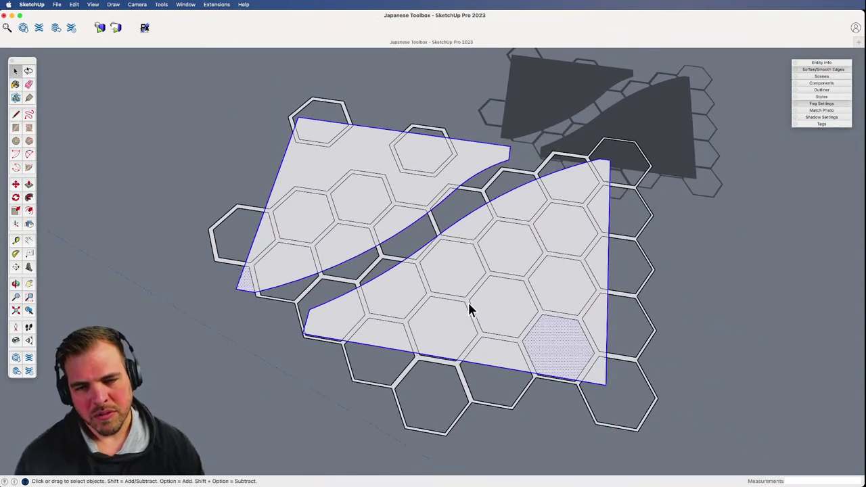
click(470, 309)
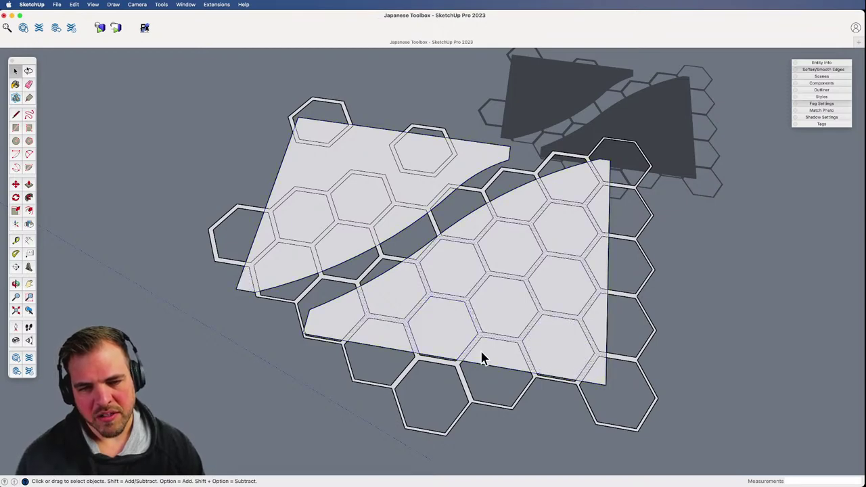
key(z)
drag(481, 354, 480, 290)
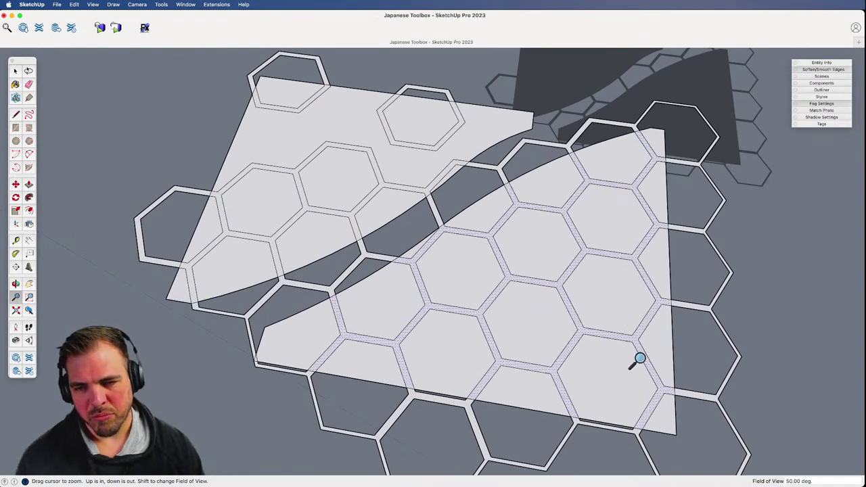
key(h)
drag(438, 350, 450, 286)
key(z)
key(space)
click(421, 288)
- Add the two clipped rings and the strut face inside the larger recess shape to the selection
key(z)
key(h)
key(z)
key(space)
shift+click(448, 305)
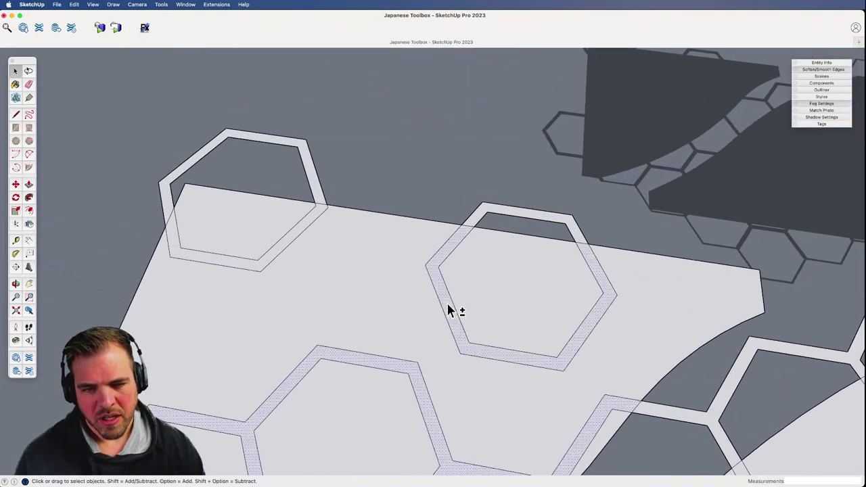
shift+click(278, 245)
key(z)
drag(336, 229, 365, 454)
key(h)
drag(454, 372, 341, 190)
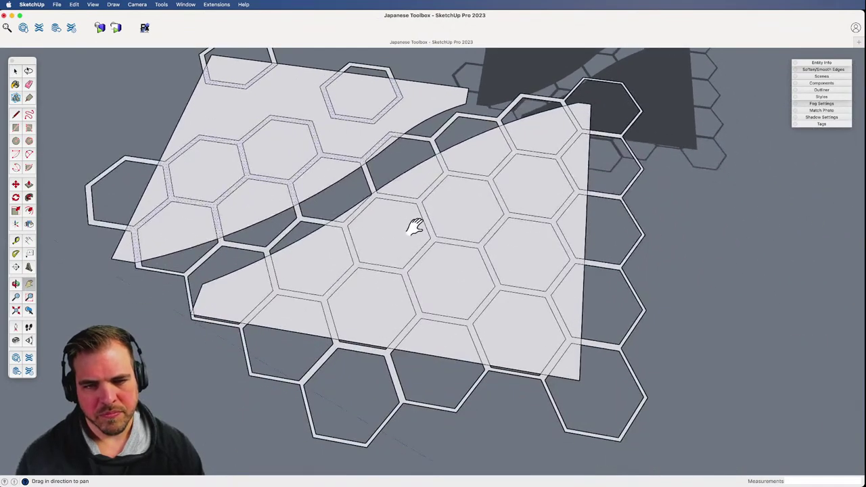
shift+click(357, 268)
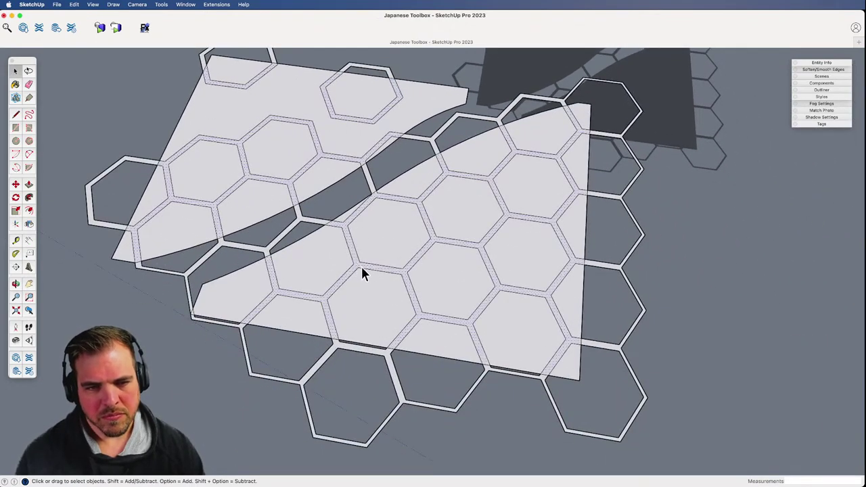
- Delete all remaining recess and honeycomb geometry in this area and paste only the selected trimmed honeycomb pieces back in place
scroll(448, 218, down, 8)
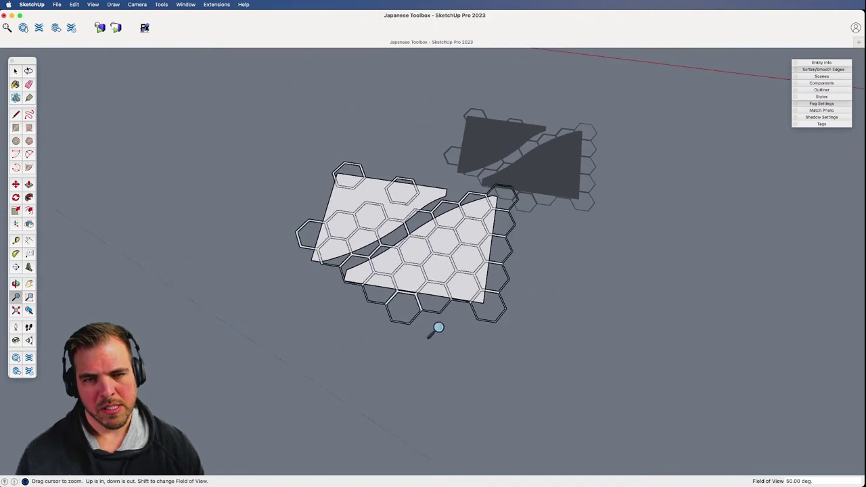
drag(273, 151, 569, 364)
key(Delete)
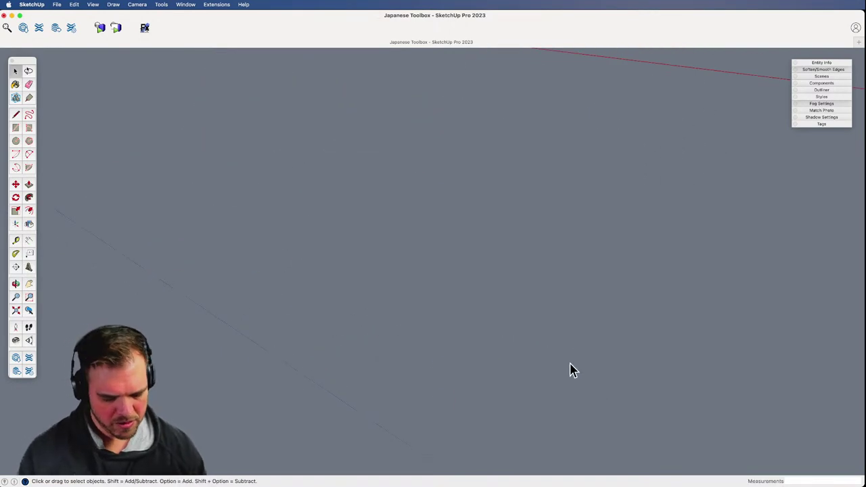
key(super+z)
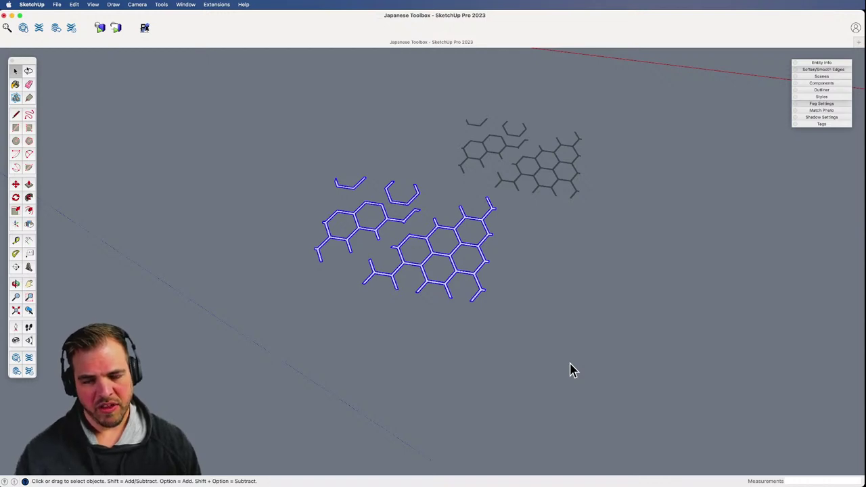
- Group the pasted trimmed honeycomb pieces and rings into one object
key(g)
key(h)
drag(440, 333, 444, 365)
key(z)
drag(444, 366, 461, 232)
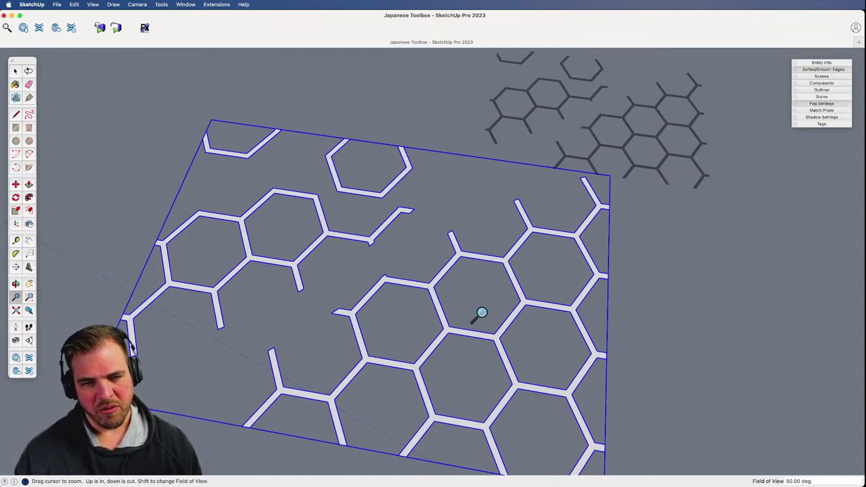
drag(482, 313, 441, 381)
key(space)
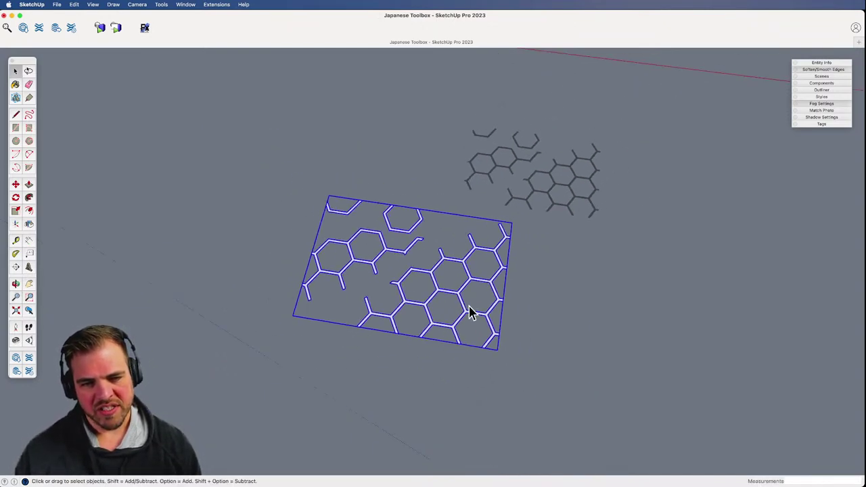
- Delete the original untrimmed honeycomb from the lid on the toolbox
key(z)
drag(470, 313, 456, 275)
key(h)
drag(445, 327, 406, 330)
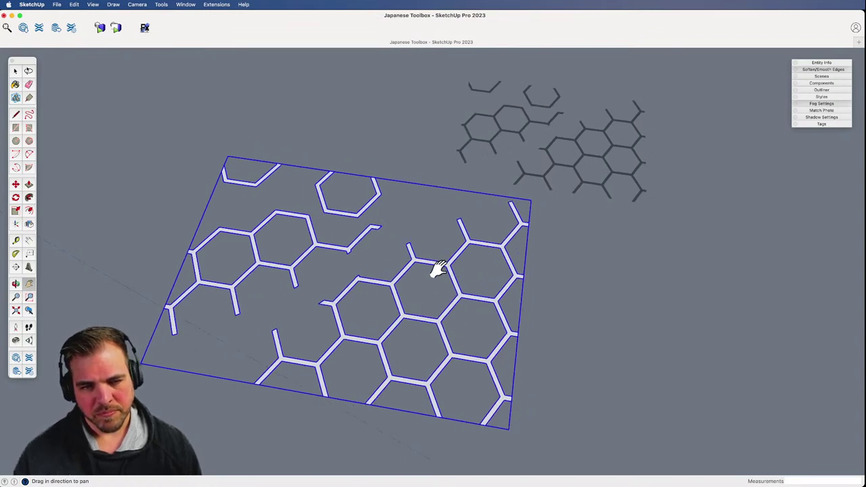
key(z)
drag(440, 318, 419, 392)
key(o)
drag(369, 420, 268, 418)
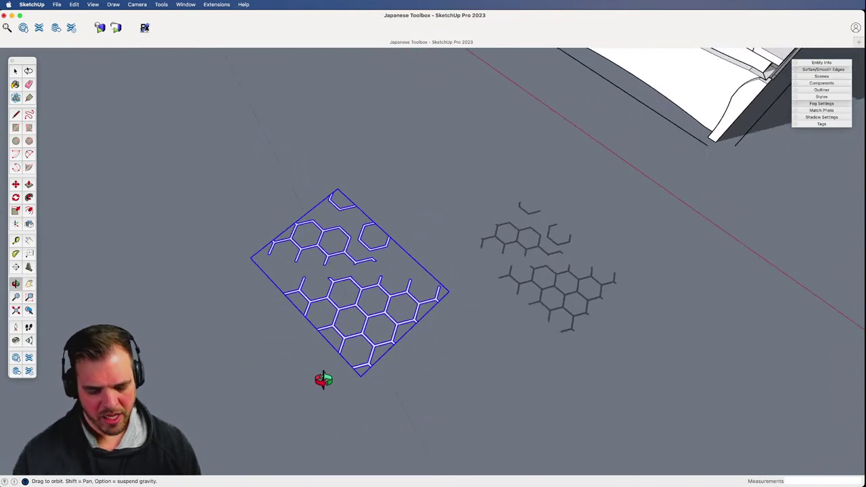
key(h)
drag(448, 231, 280, 470)
key(space)
click(575, 162)
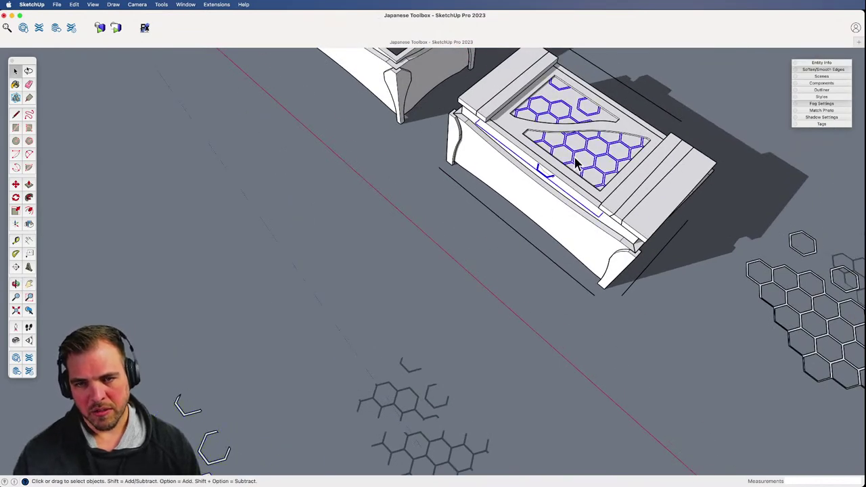
key(Delete)
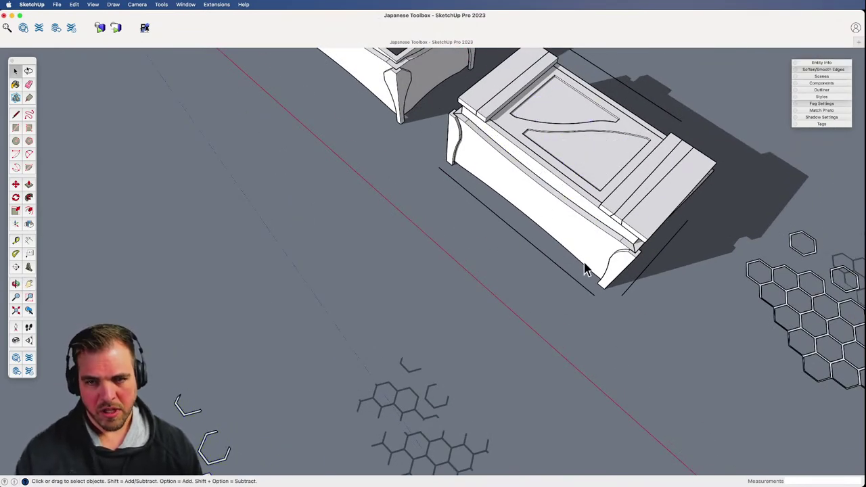
- Move the trimmed honeycomb group 3' back along the green axis into the recesses of the toolbox lid and deselect it
shift+middle_drag(279, 437, 270, 335)
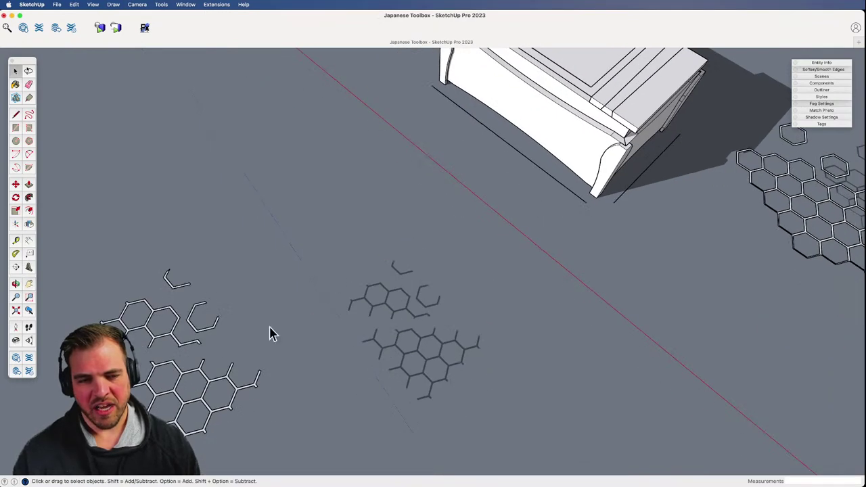
click(212, 384)
key(m)
click(334, 390)
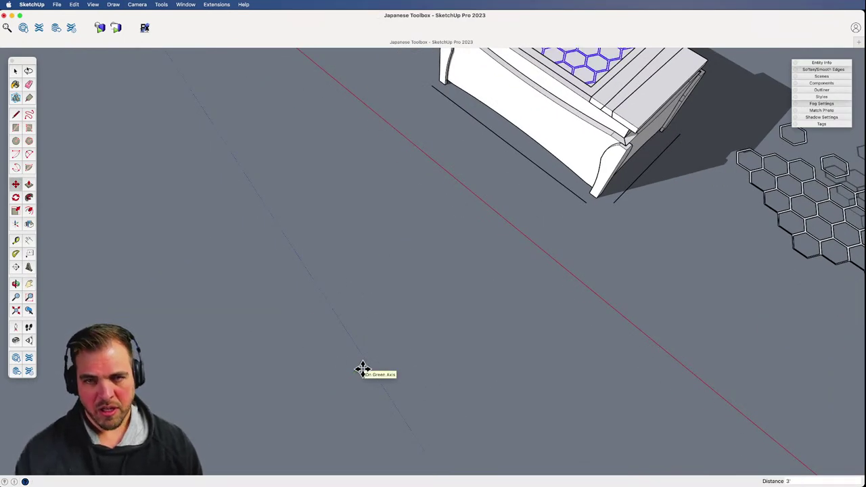
scroll(421, 329, down, 3)
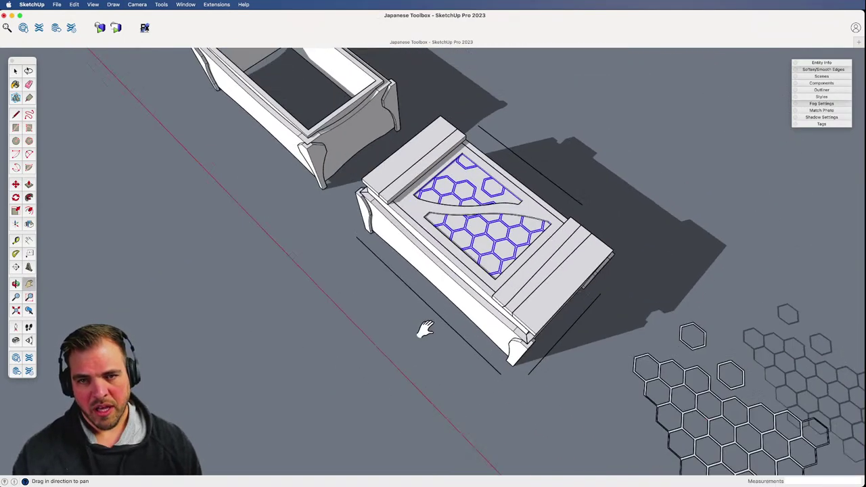
key(space)
click(421, 372)
key(z)
drag(422, 371, 484, 169)
middle_drag(484, 169, 489, 271)
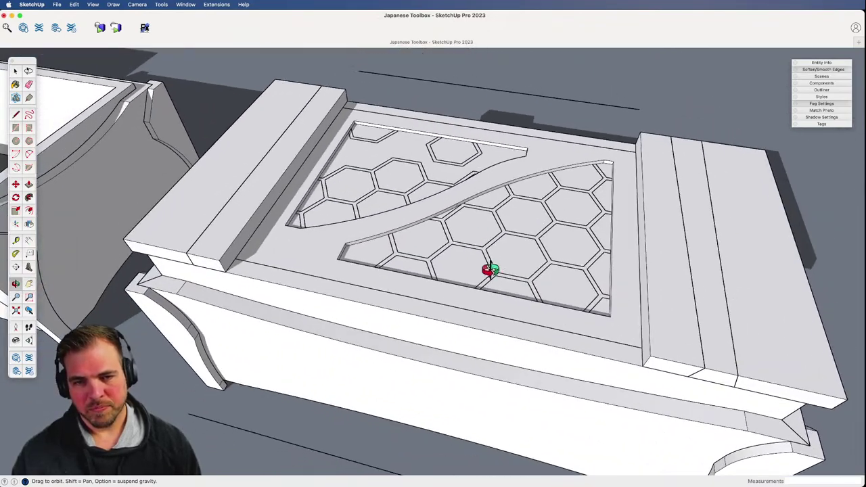
key(h)
drag(539, 273, 379, 307)
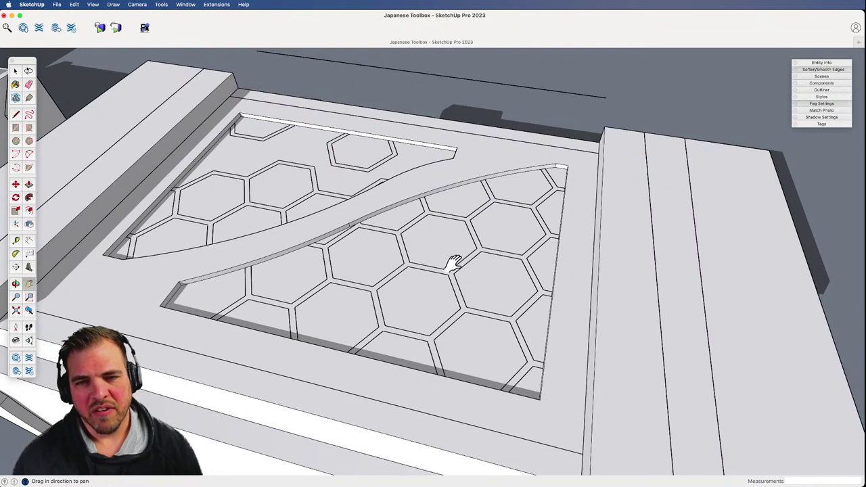
key(space)
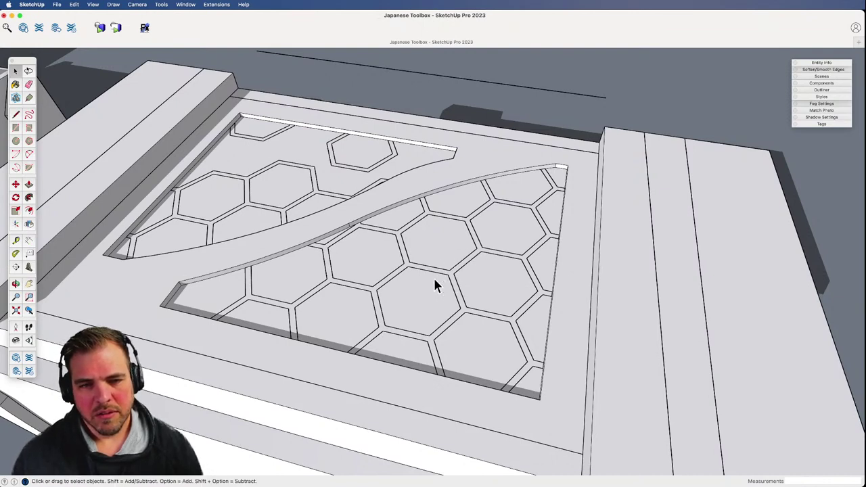
- Undo the final placement and trimming until the recess faces and the untrimmed honeycomb lie together in front of the toolbox
key(z)
drag(413, 238, 406, 362)
middle_drag(422, 339, 431, 257)
drag(431, 255, 413, 272)
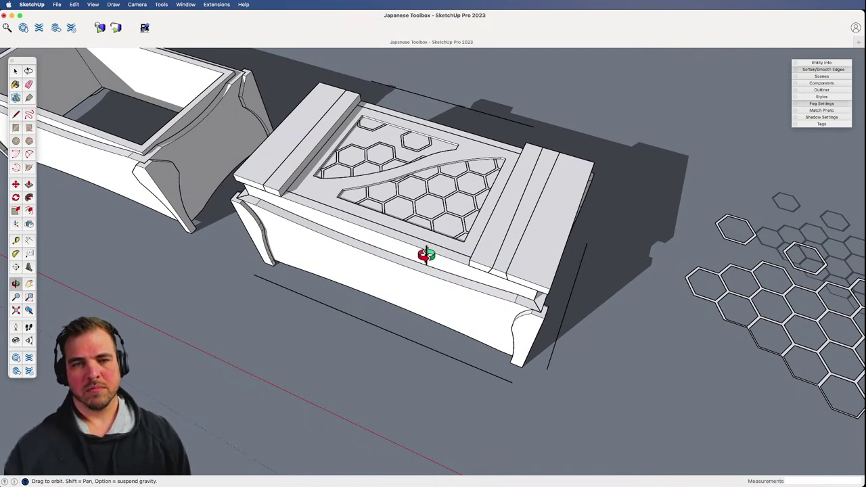
key(super+z)
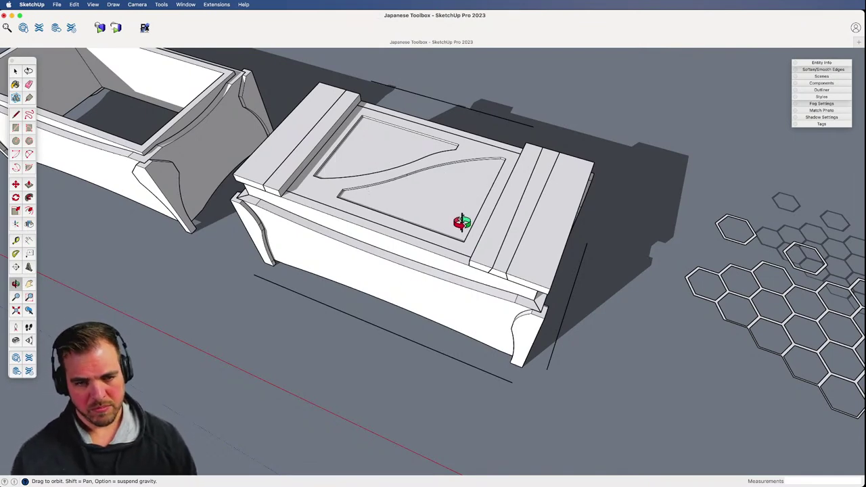
key(super+shift+z)
key(h)
scroll(405, 367, down, 3)
drag(365, 446, 421, 240)
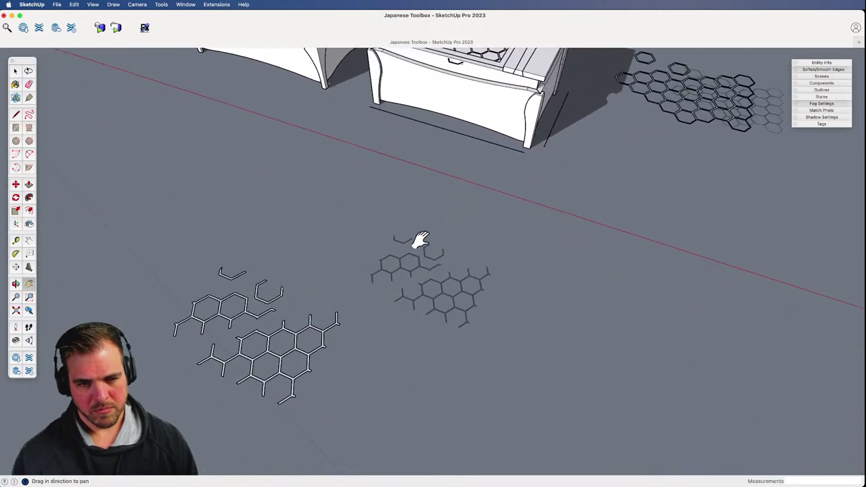
drag(356, 355, 455, 332)
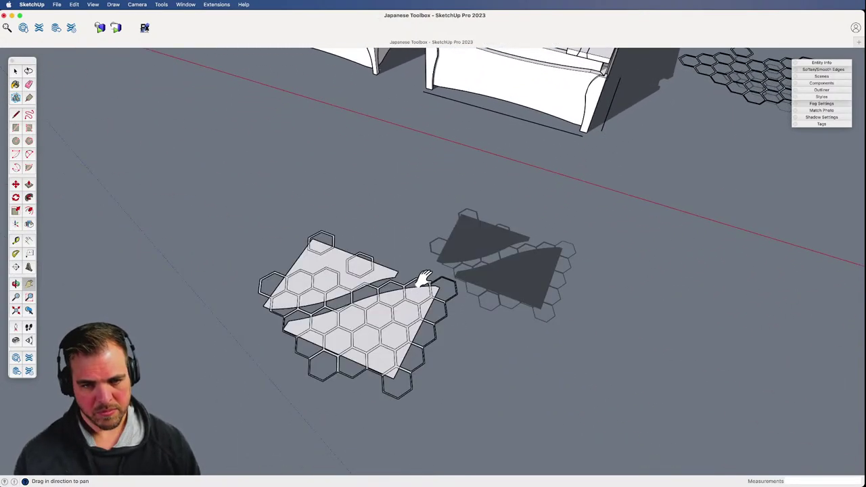
scroll(384, 337, up, 2)
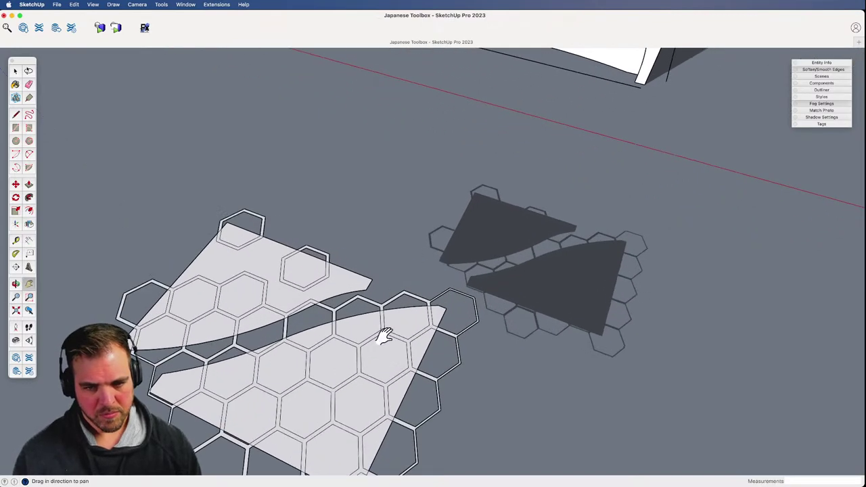
drag(385, 336, 478, 280)
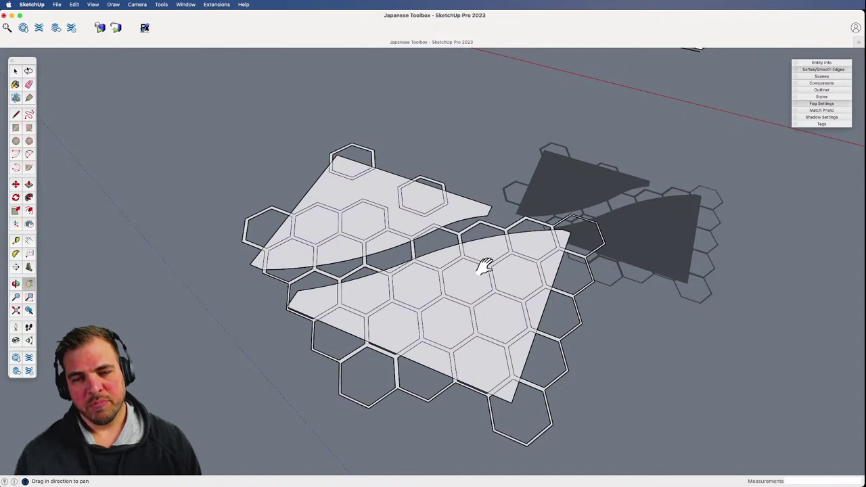
- Draw a straight line across the larger recess face and honeycomb and erase its end protruding past the outer hexagon
key(space)
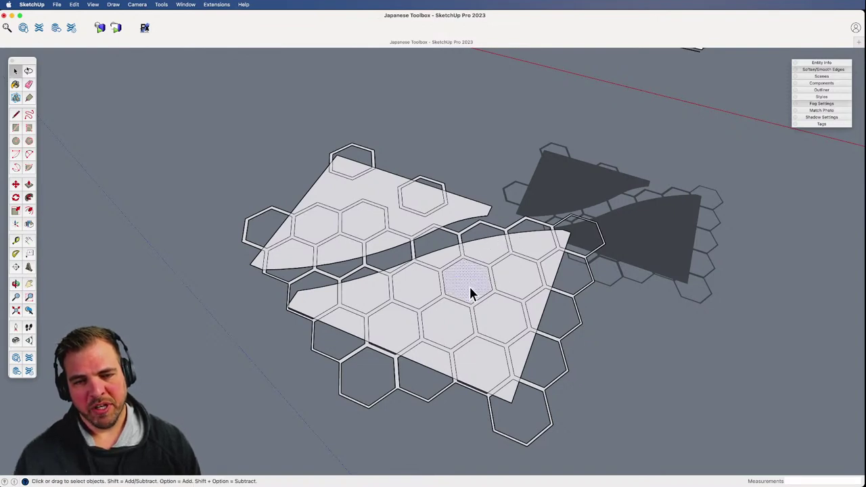
click(504, 242)
key(h)
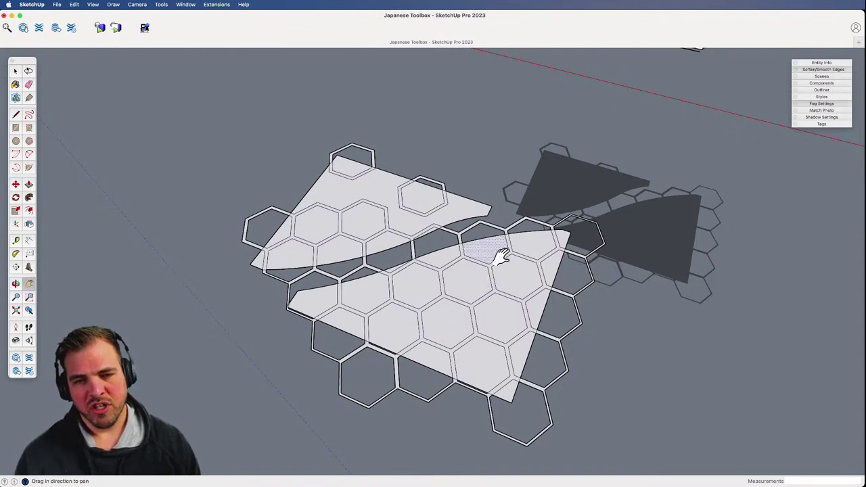
drag(490, 259, 443, 263)
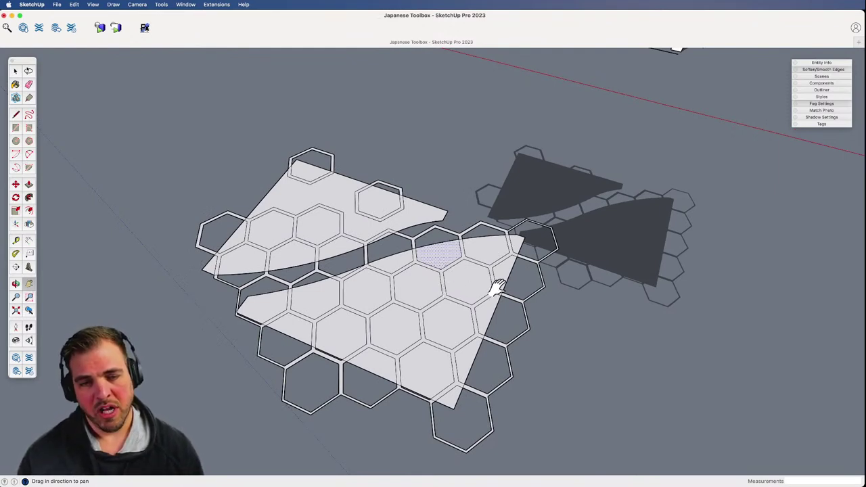
key(l)
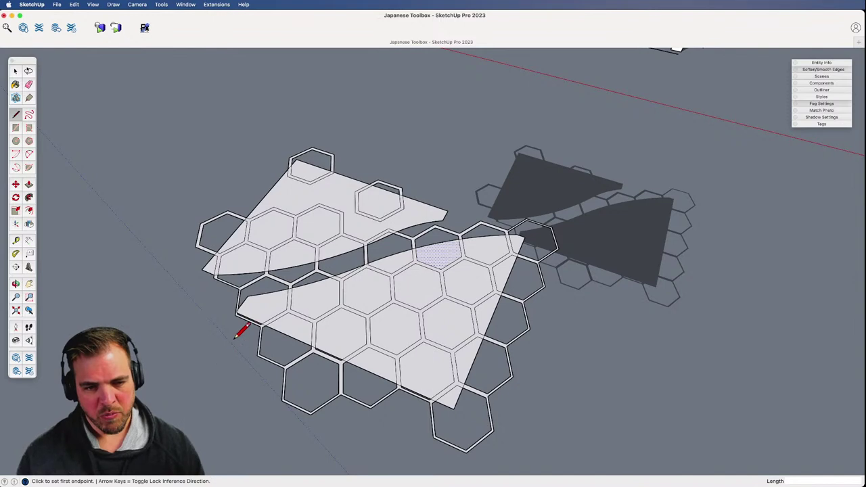
click(280, 331)
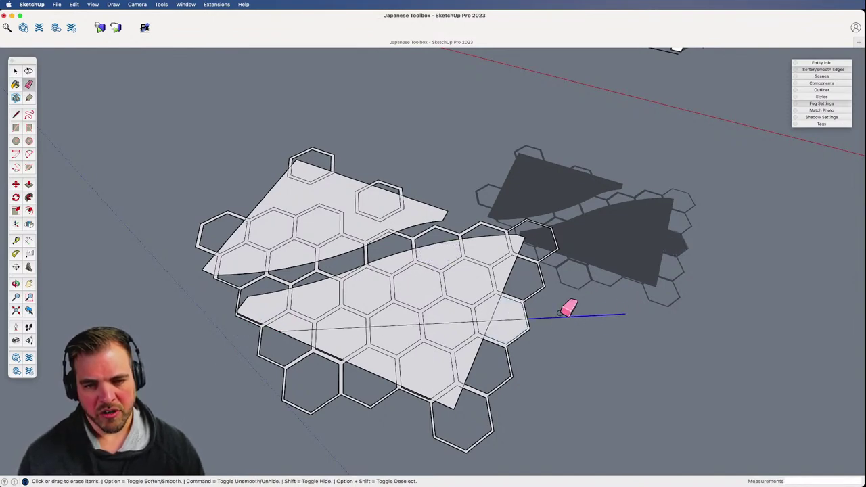
click(528, 318)
key(space)
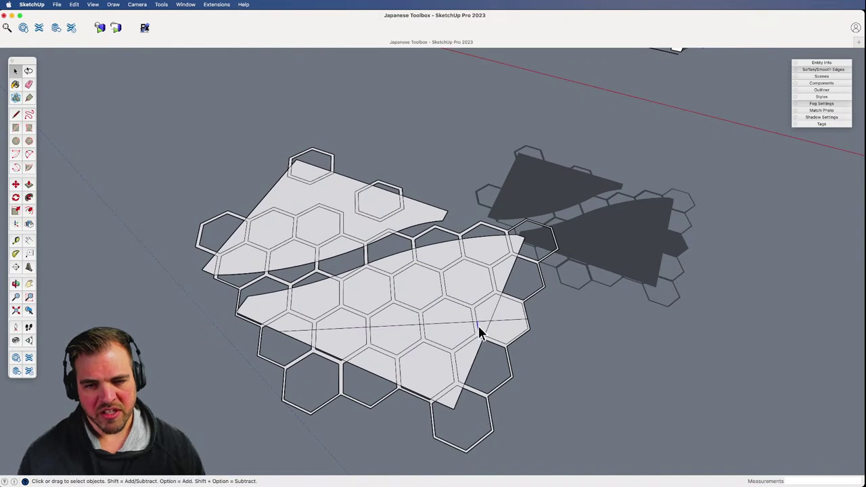
- Undo the line across the recess and the earlier fill of one hexagon in the smaller recess
key(h)
drag(440, 331, 426, 365)
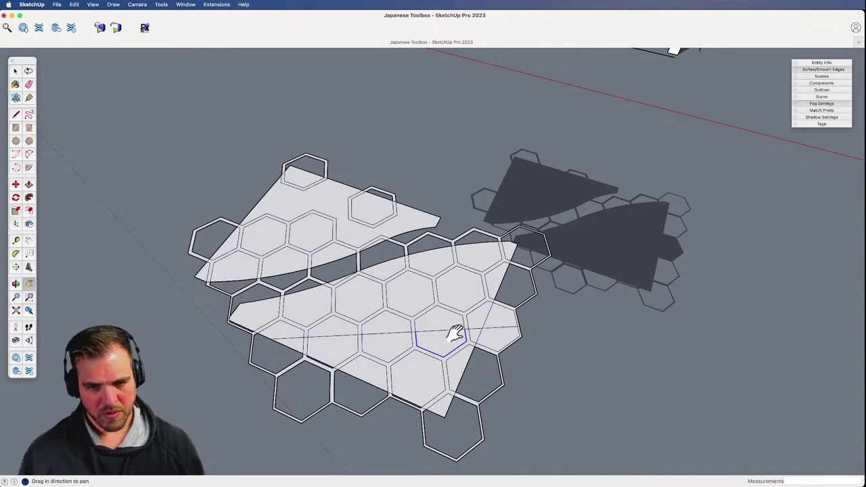
key(space)
click(155, 120)
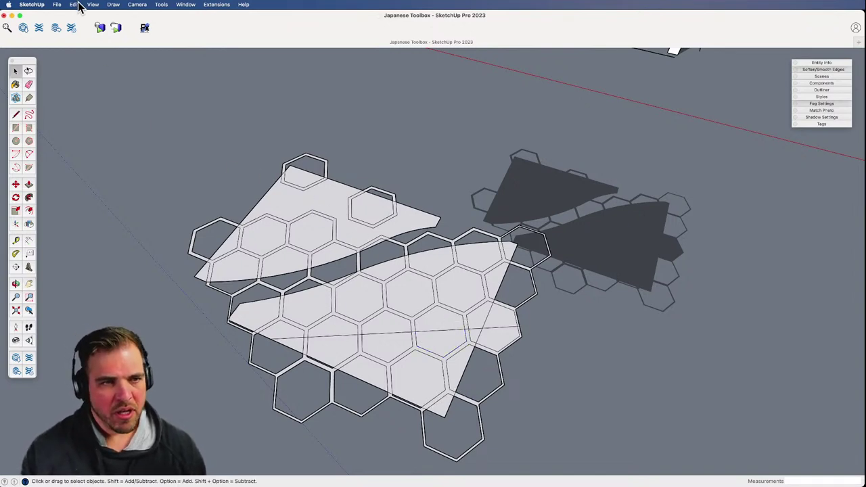
click(76, 5)
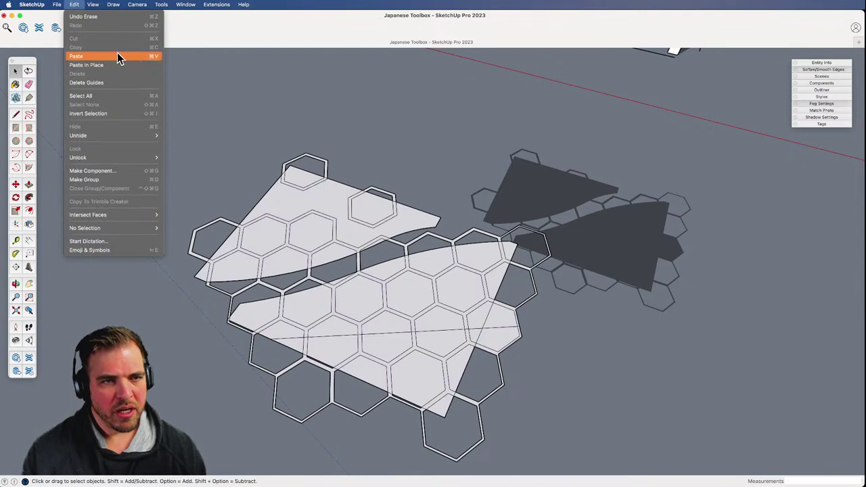
click(257, 109)
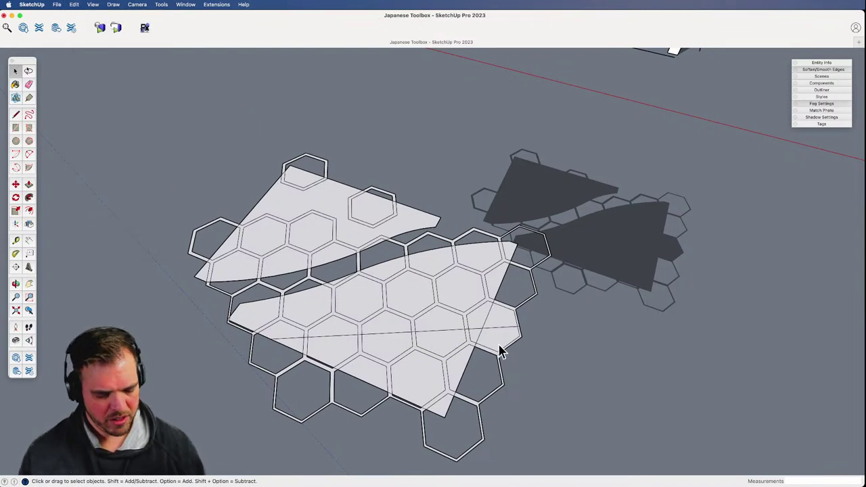
key(super+z)
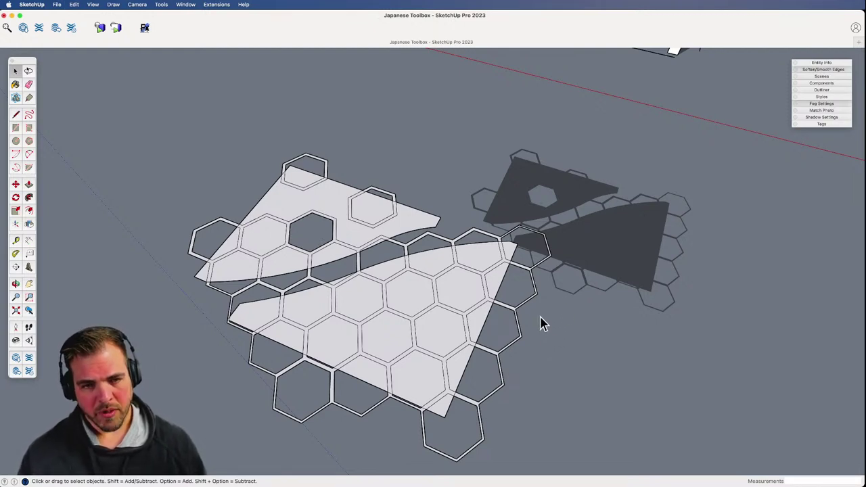
- Move all connected recess faces and honeycomb geometry 2' along the red axis and group them
triple_click(410, 297)
key(z)
drag(404, 269, 422, 337)
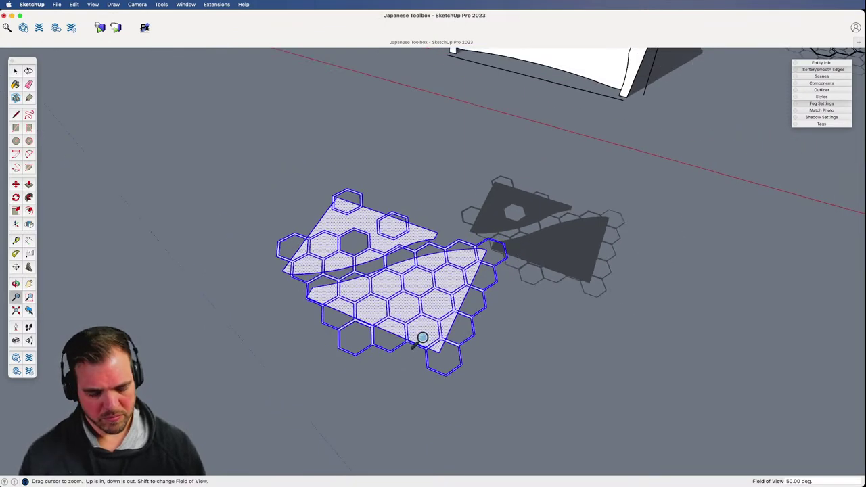
drag(414, 294, 400, 379)
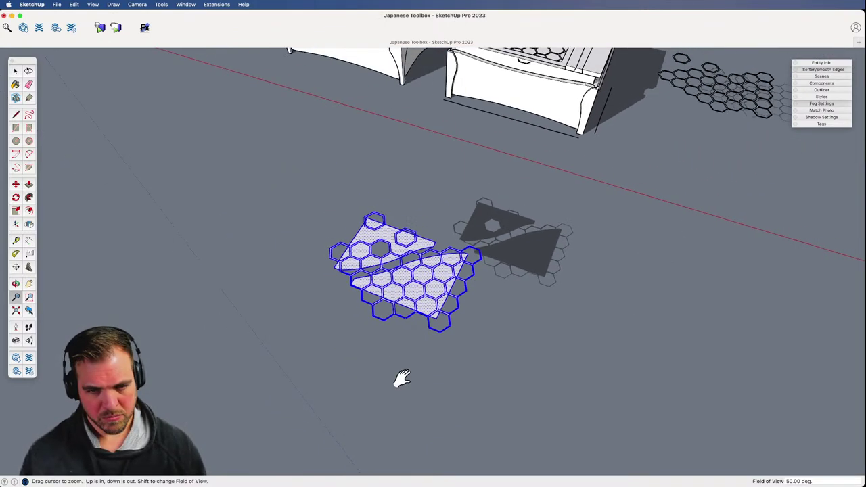
middle_drag(400, 379, 471, 329)
key(m)
click(440, 327)
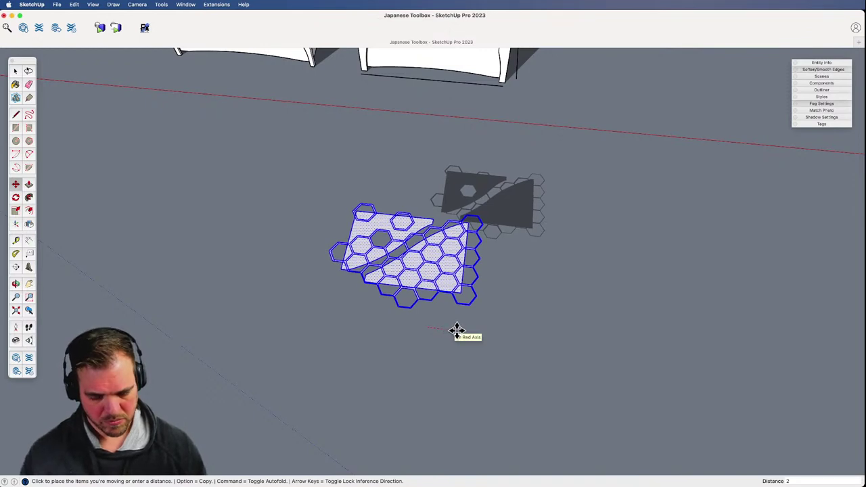
text(')
key(Return)
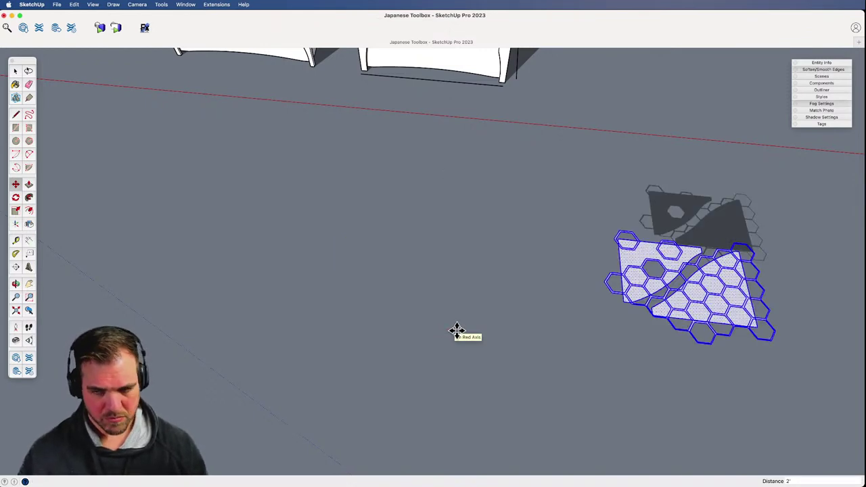
key(super+g)
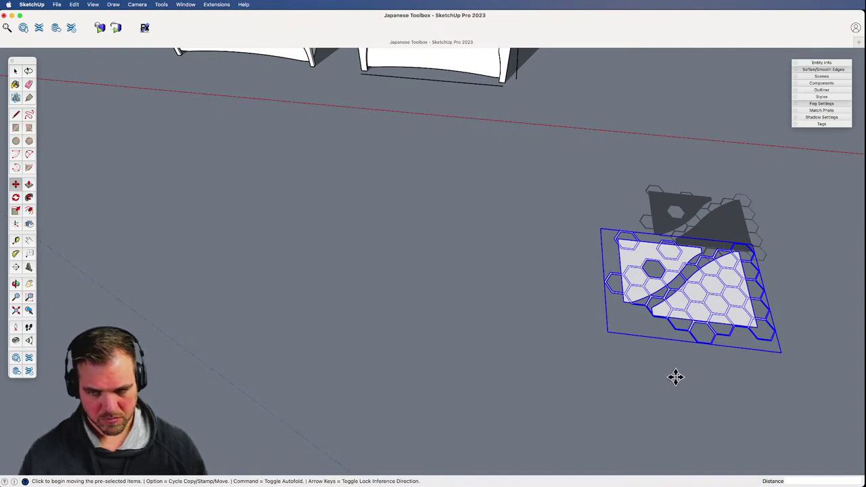
key(space)
click(673, 385)
- Undo the grouping, the move and the earlier edits until the complete lid copy with its untrimmed honeycomb is restored
key(super+z)
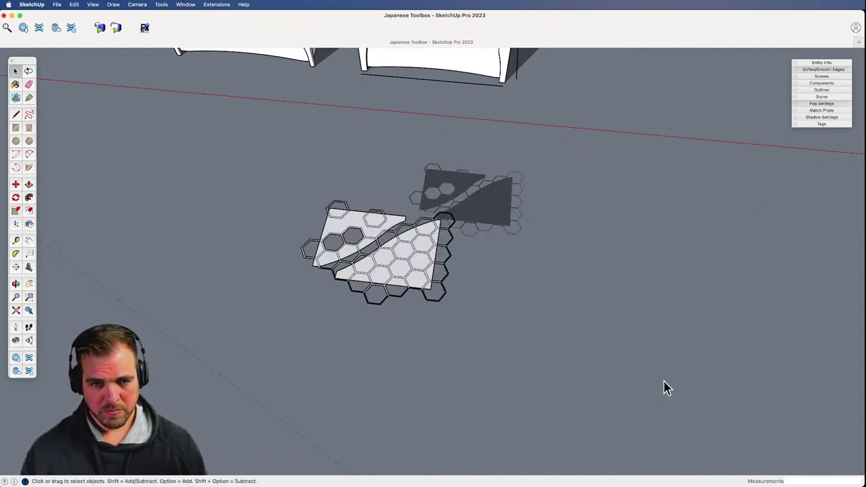
key(super+z)
key(super+z)
key(super+z)
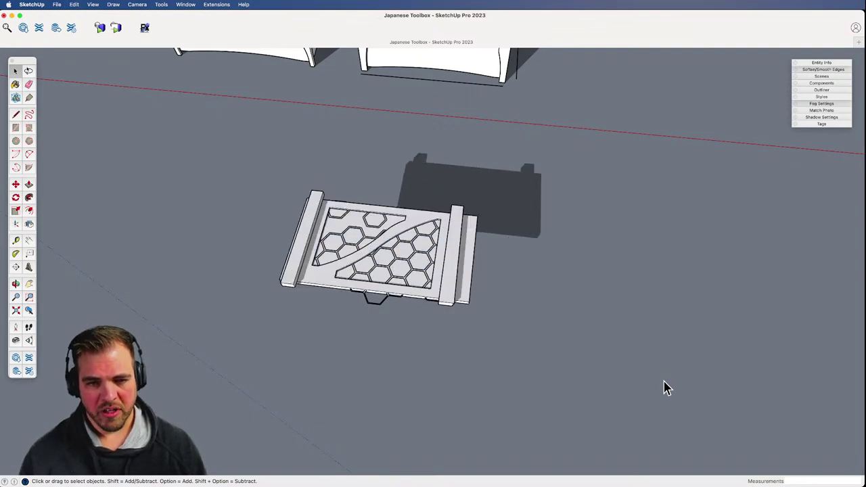
scroll(470, 372, up, 5)
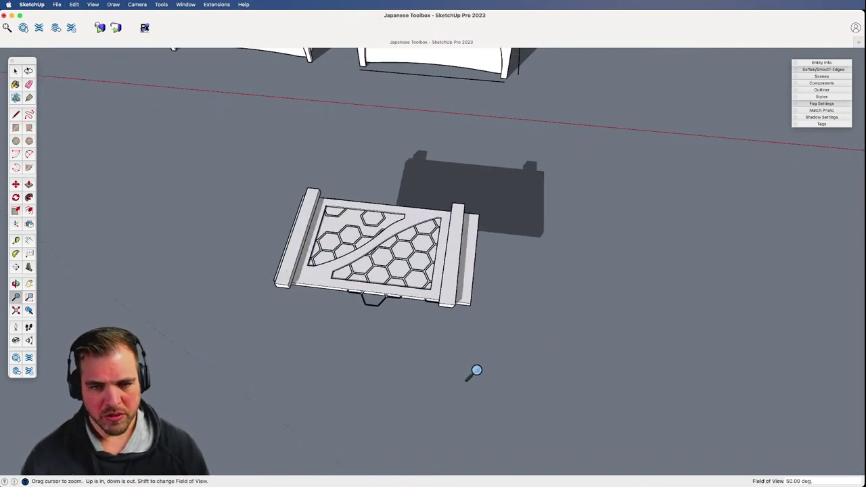
middle_drag(413, 287, 453, 210)
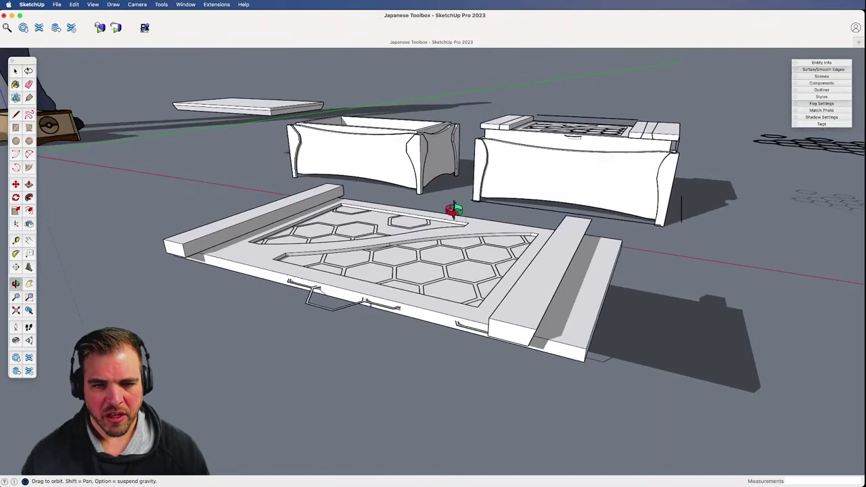
click(454, 281)
mouse_move(456, 291)
middle_down()
mouse_move(464, 362)
mouse_move(456, 294)
middle_up()
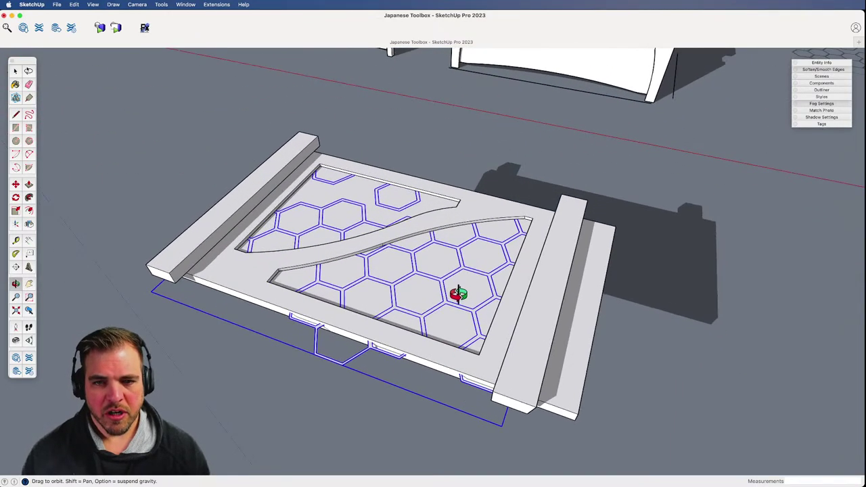
scroll(474, 248, down, 5)
key(m)
click(434, 274)
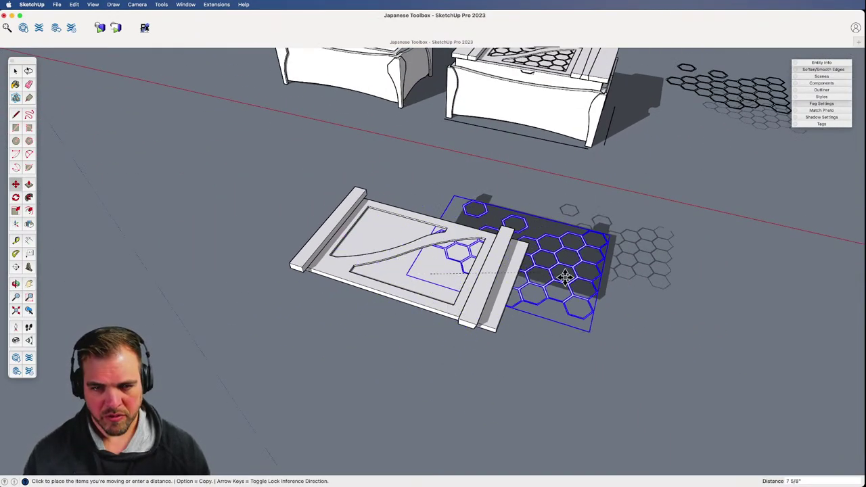
key(space)
- Open the lid copy for editing and hide the rest of the model
key(z)
drag(449, 370, 464, 172)
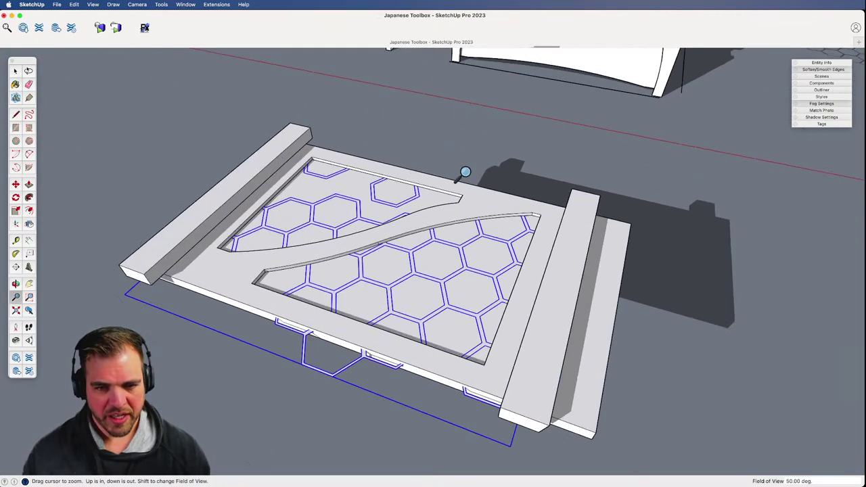
key(space)
click(428, 266)
click(476, 208)
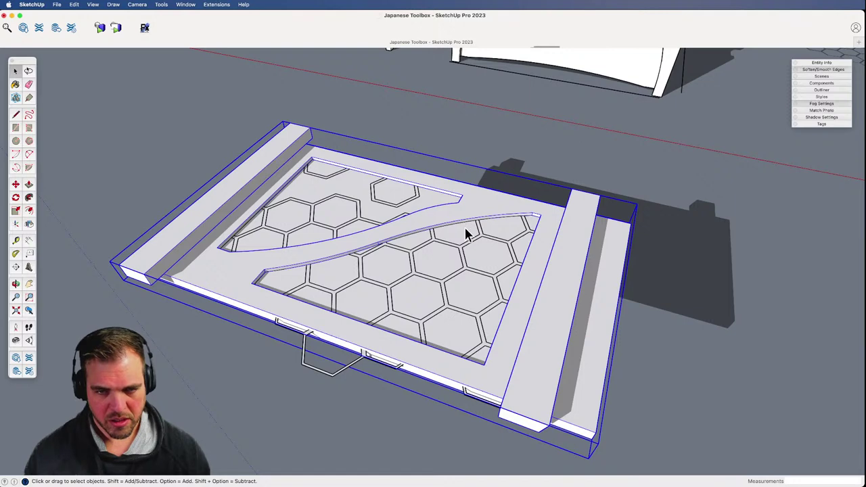
double_click(491, 211)
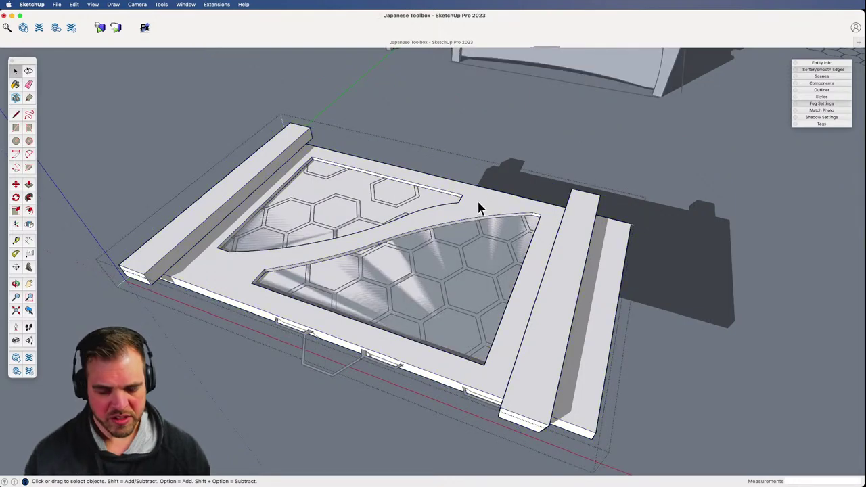
key(shift+h)
- Select the floor faces of both recesses inside the lid panel and close the nested groups
click(445, 266)
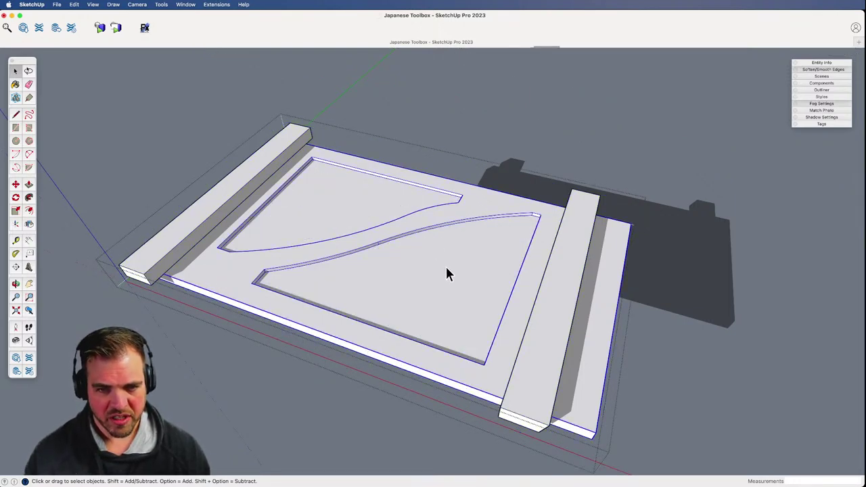
double_click(433, 264)
click(442, 252)
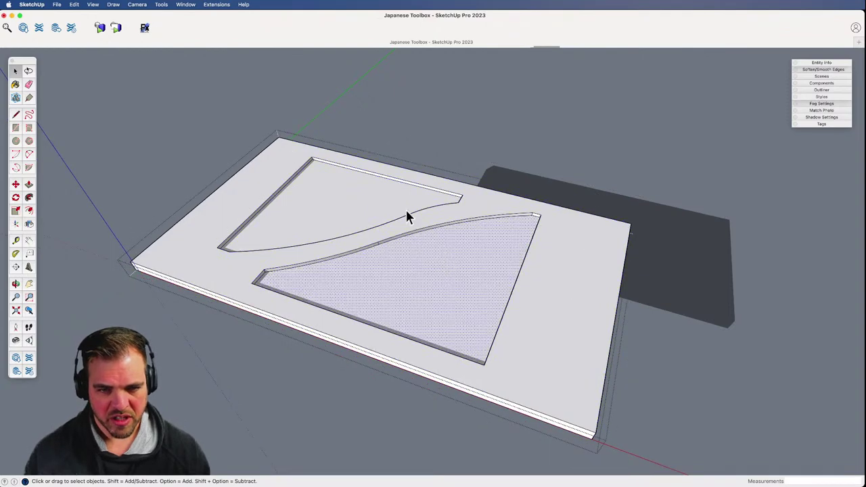
shift+click(401, 207)
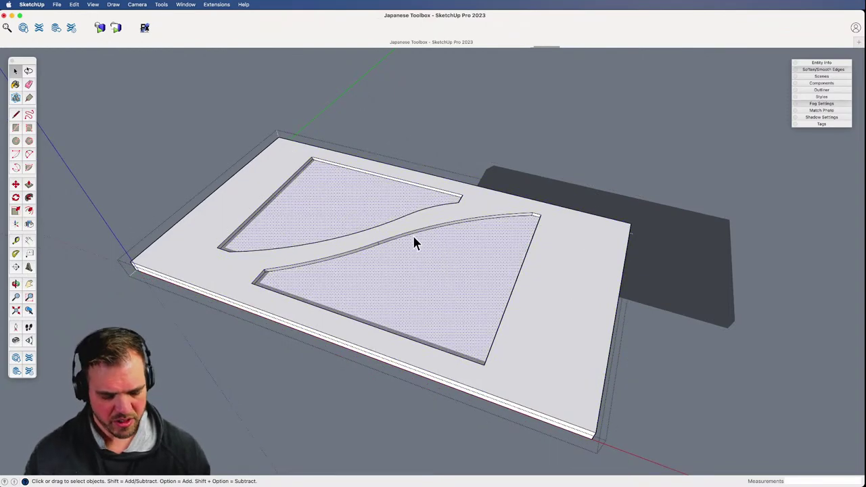
key(z)
drag(444, 199, 463, 257)
key(space)
click(496, 173)
click(500, 171)
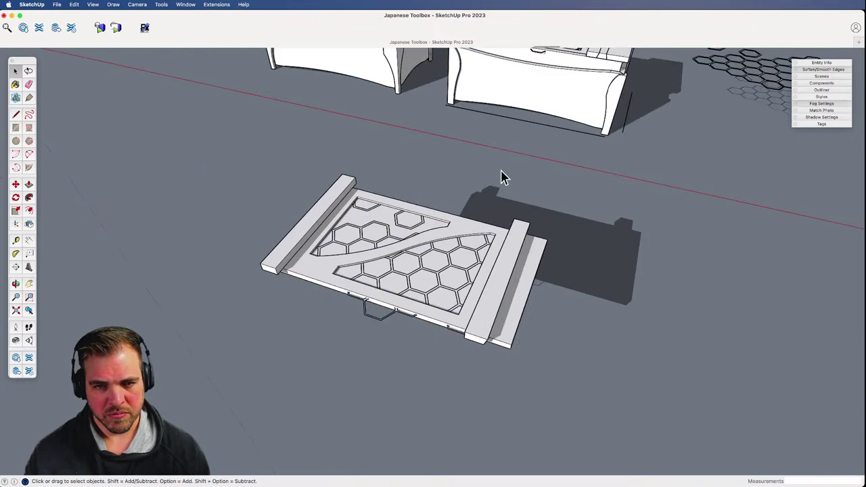
- Erase the lid copy, keeping only the two recess faces and the honeycomb
key(e)
click(519, 227)
key(space)
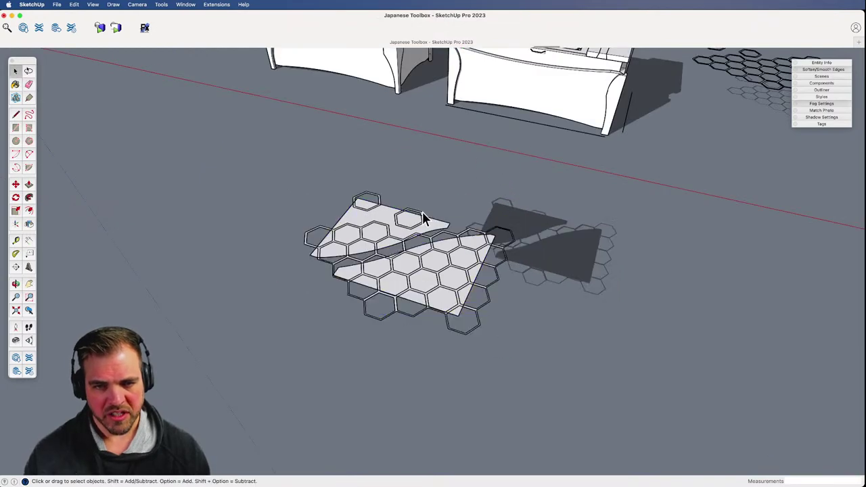
- Try deleting both recess faces from under the honeycomb, and undo the deletions
click(387, 223)
key(Delete)
click(452, 282)
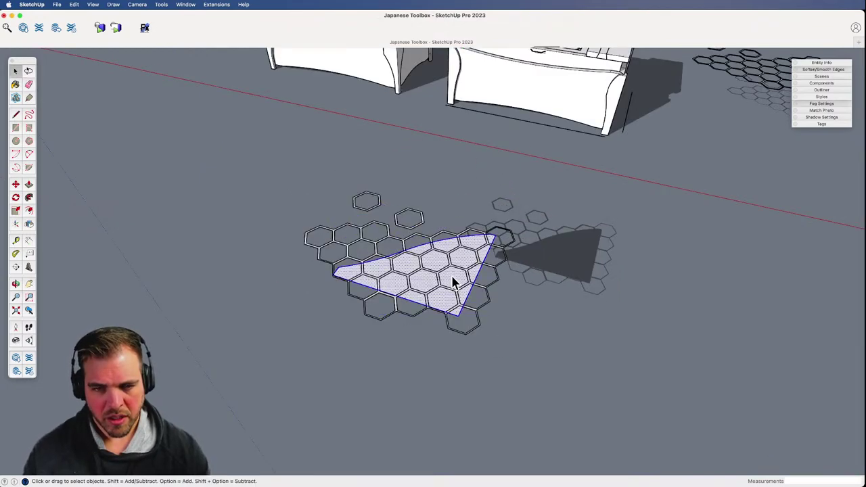
key(Delete)
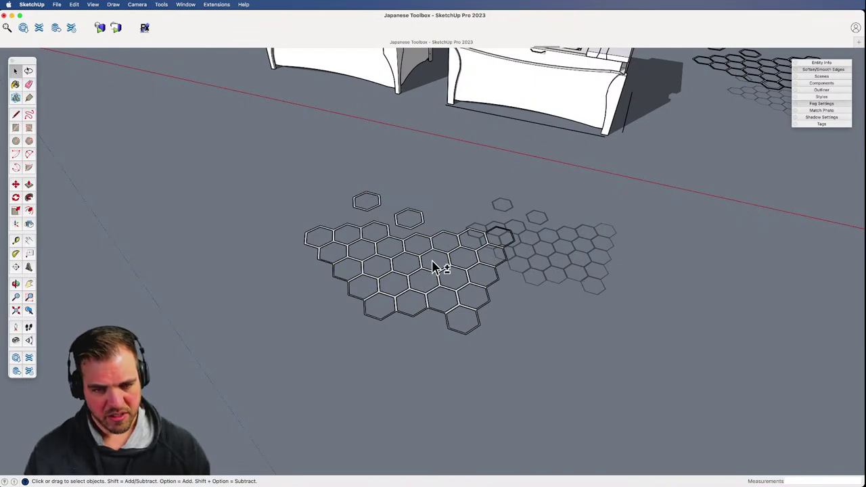
key(super+z)
key(super+z)
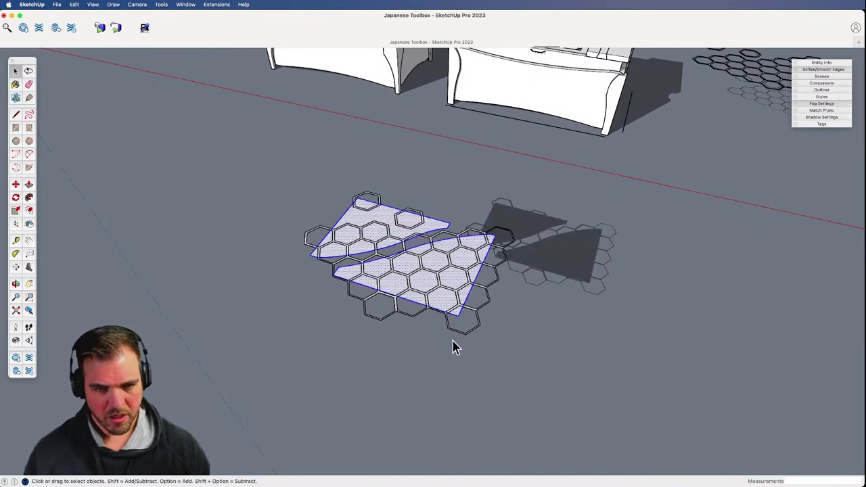
- Explode the honeycomb group so its geometry merges with the two recess faces
scroll(433, 382, up, 3)
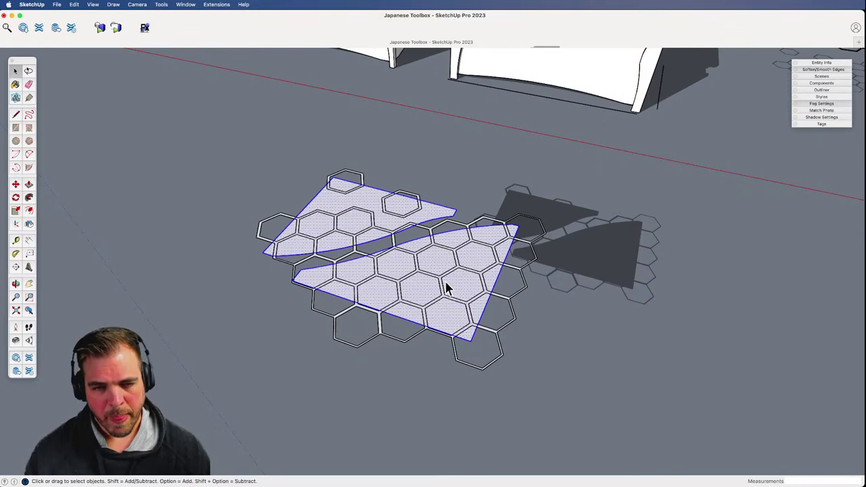
click(447, 298)
scroll(453, 343, up, 2)
middle_drag(452, 344, 442, 213)
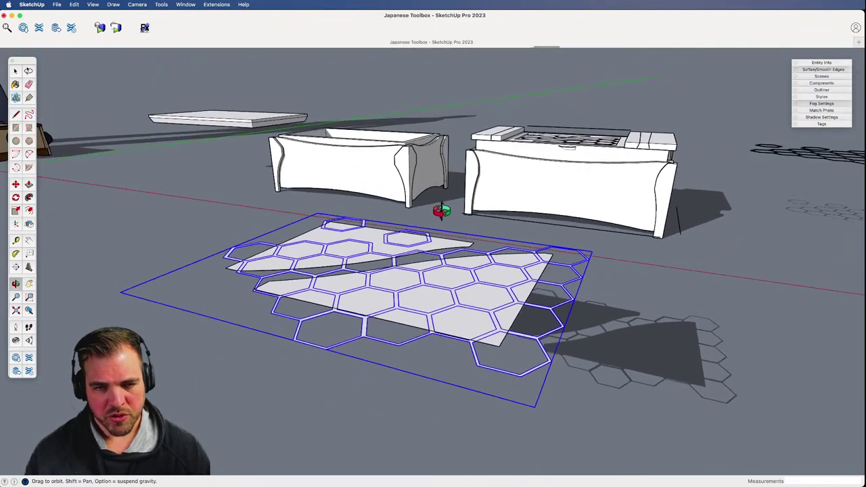
scroll(442, 213, up, 2)
key(m)
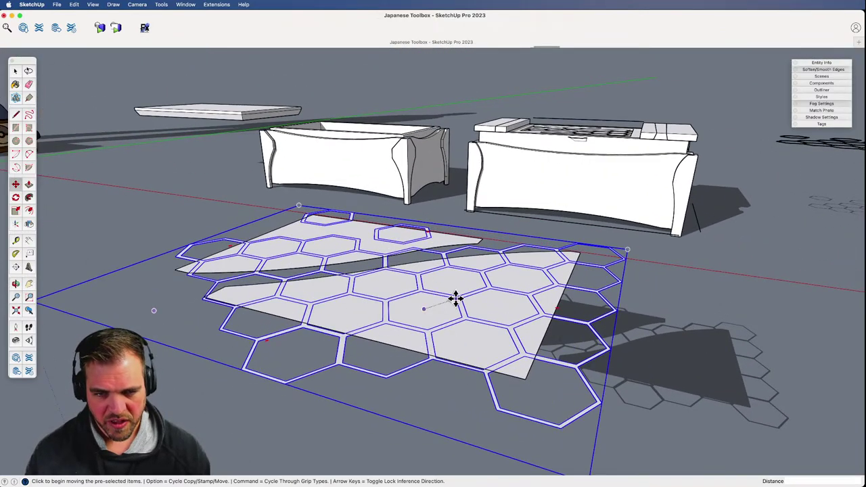
click(455, 298)
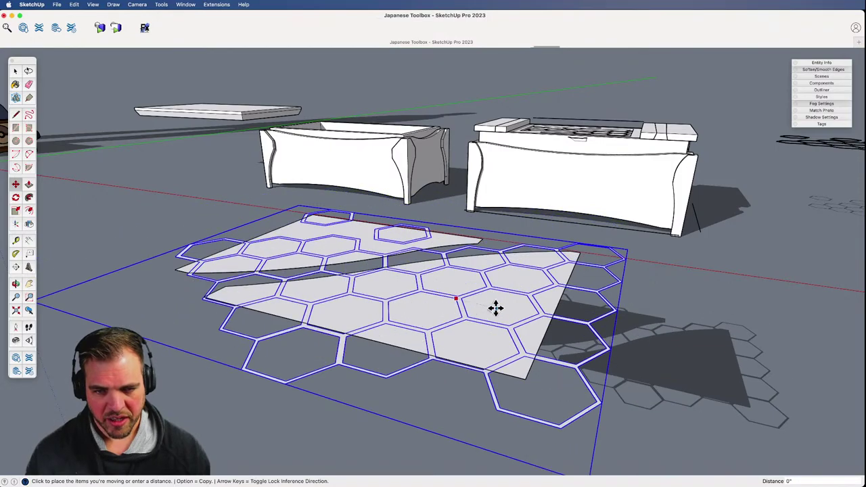
middle_drag(470, 286, 504, 368)
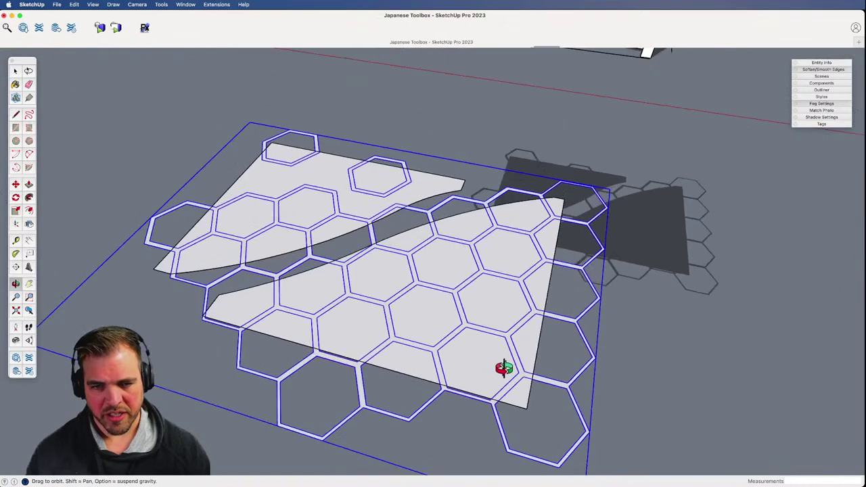
key(space)
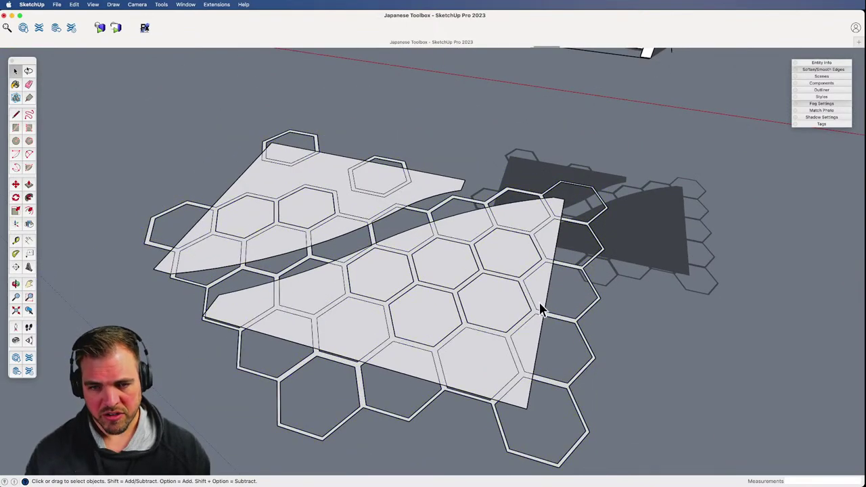
- Erase the honeycomb walls that overhang the larger recess face beyond its short straight edge
key(e)
click(557, 301)
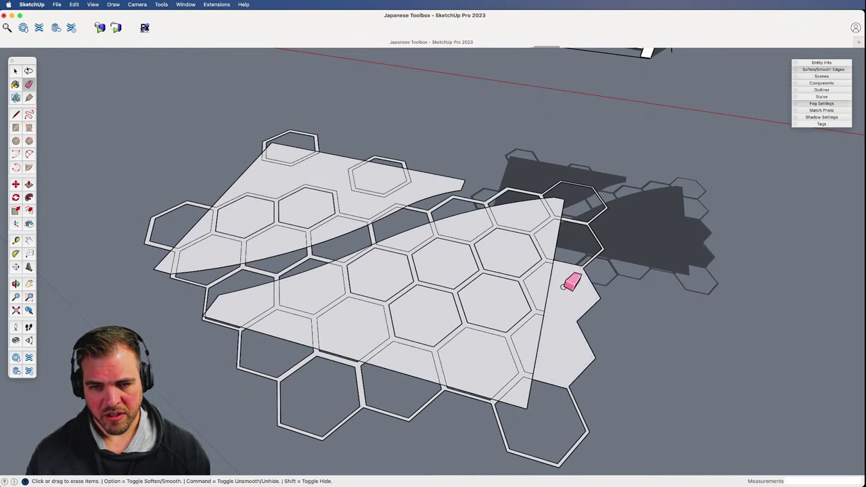
click(569, 253)
click(548, 405)
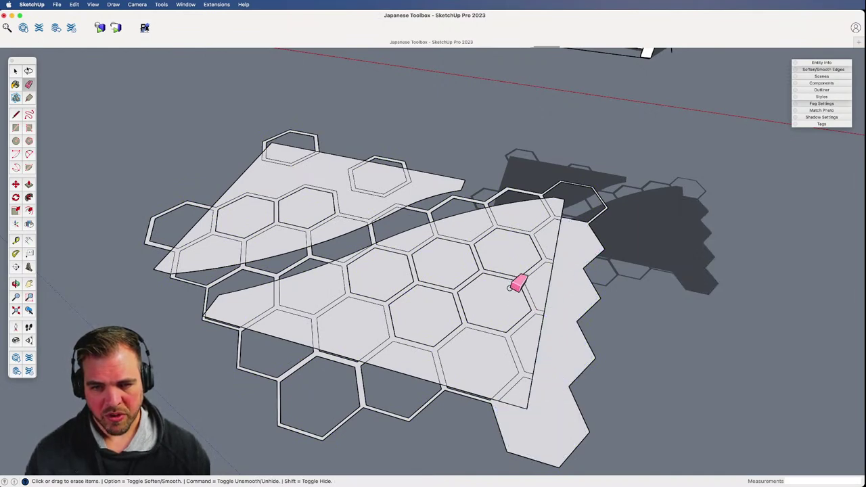
- Trace over the edge of one honeycomb cell wall near the middle of the larger recess face
key(o)
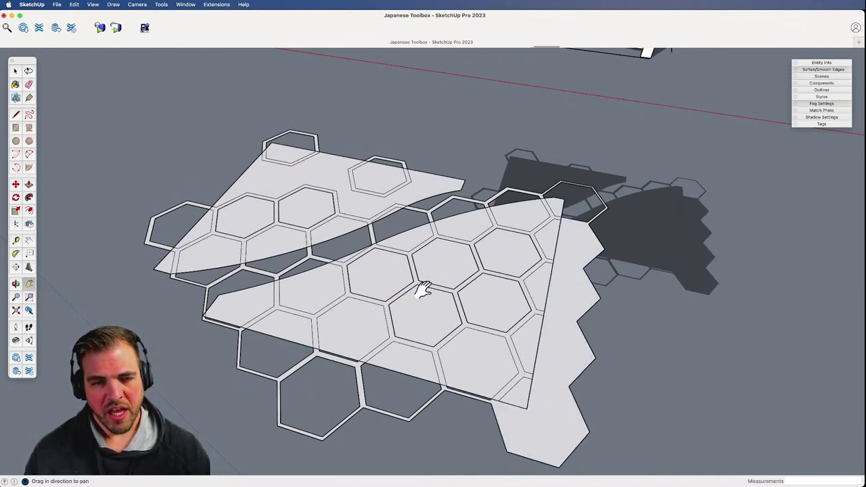
drag(422, 290, 437, 329)
scroll(437, 328, up, 3)
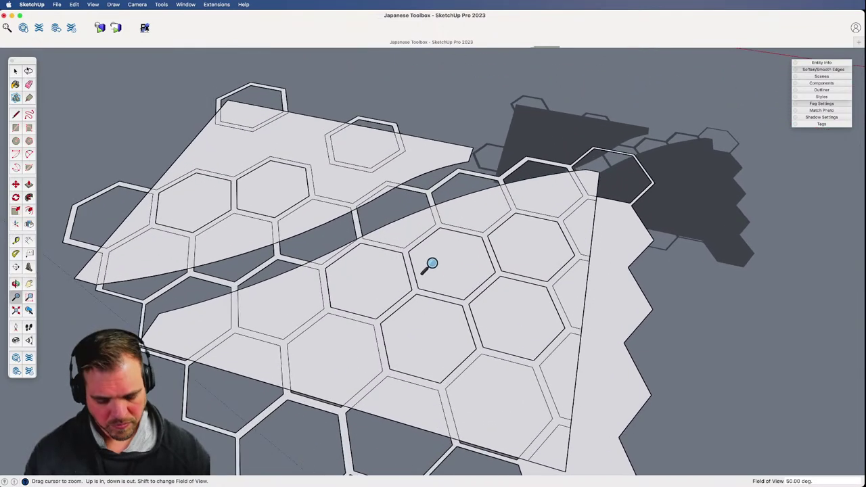
key(l)
click(419, 287)
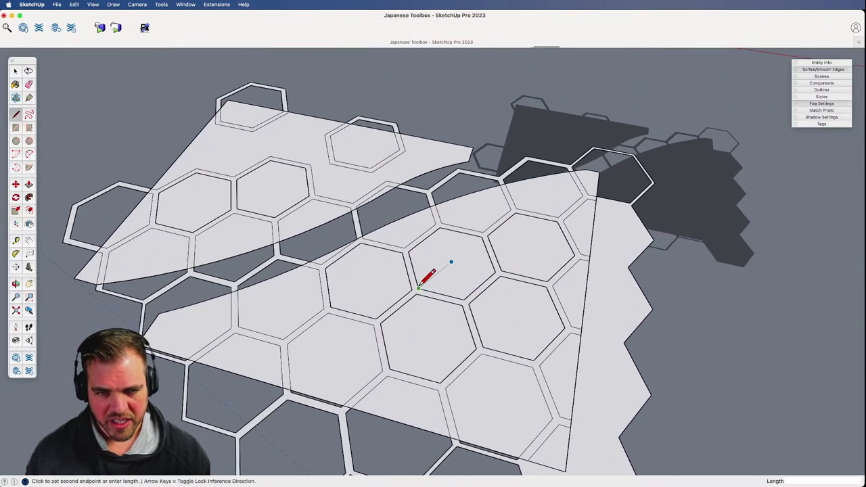
click(411, 249)
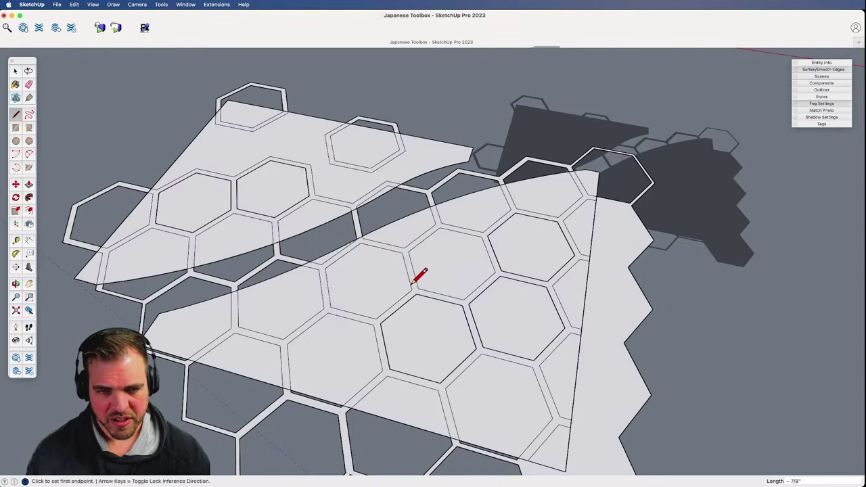
- Select all recess and honeycomb geometry and apply Intersect Faces to it
scroll(465, 387, down, 5)
key(o)
middle_drag(485, 352, 528, 369)
key(space)
key(super+a)
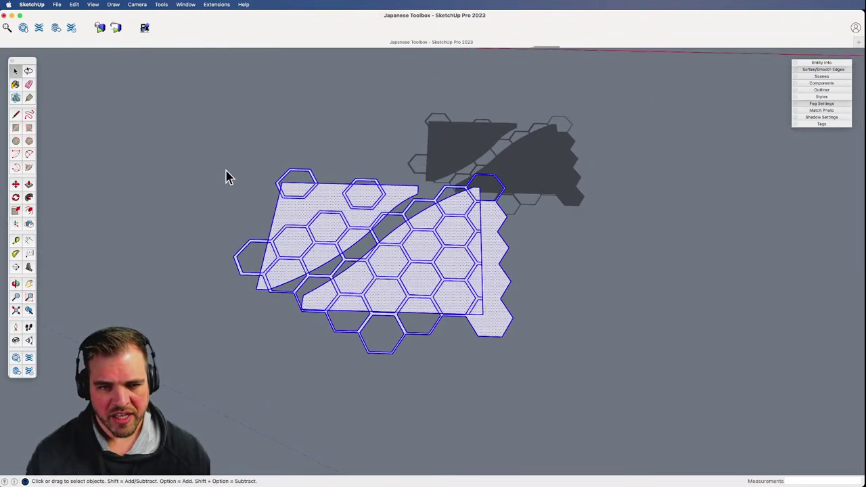
right_click(410, 266)
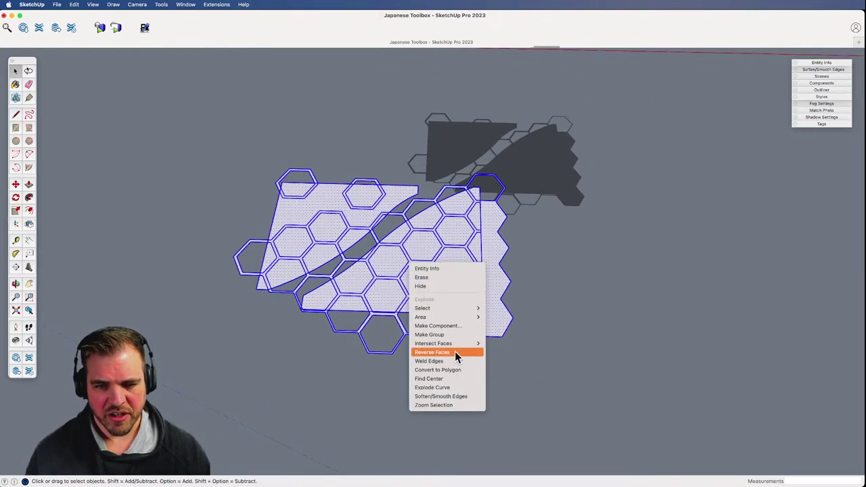
mouse_move(450, 343)
click(498, 345)
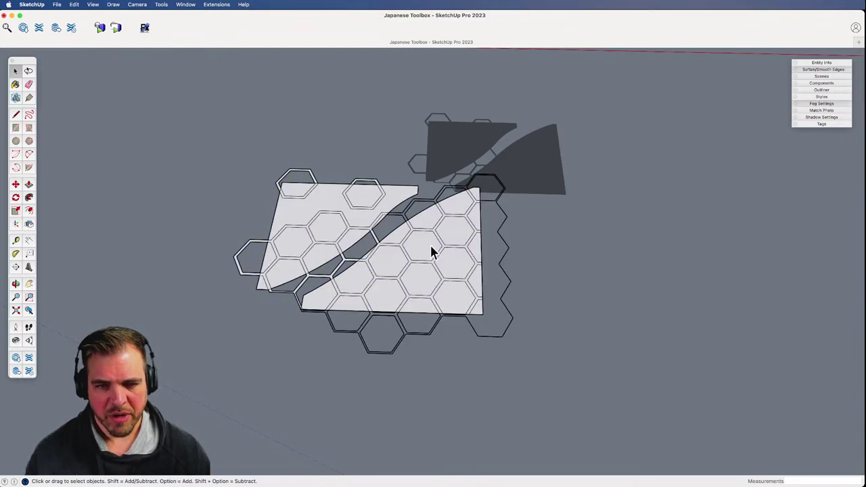
- Select the honeycomb wall faces that lie inside both recess faces, including the separate hexagon pieces
key(z)
scroll(411, 271, up, 10)
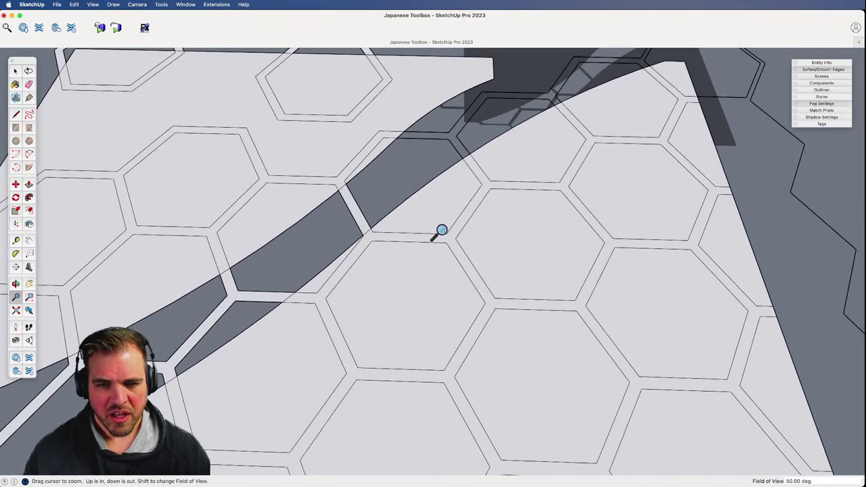
click(454, 237)
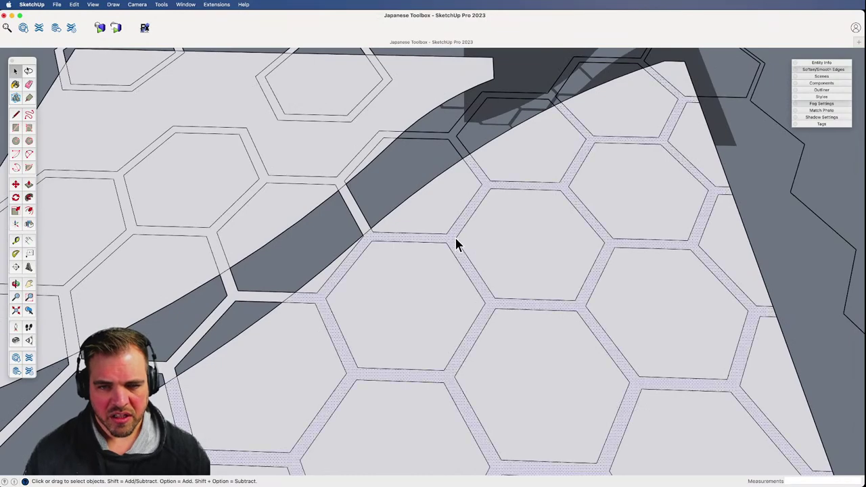
shift+middle_drag(419, 248, 459, 351)
shift+click(360, 317)
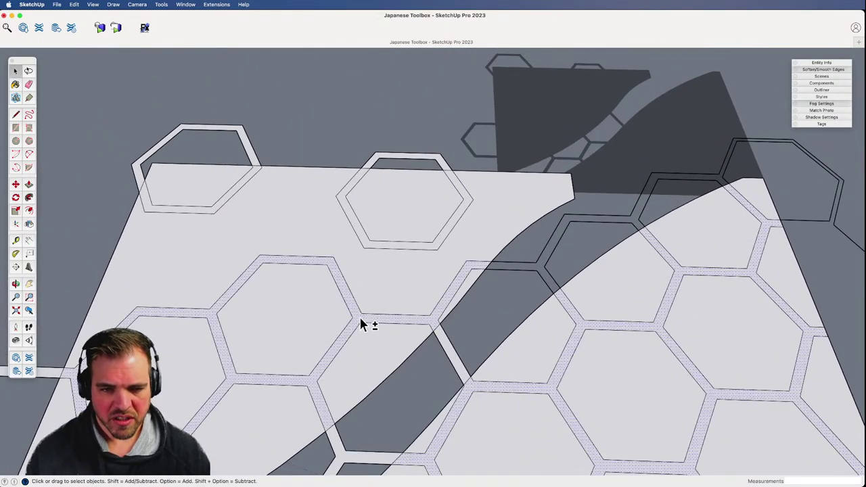
shift+click(400, 245)
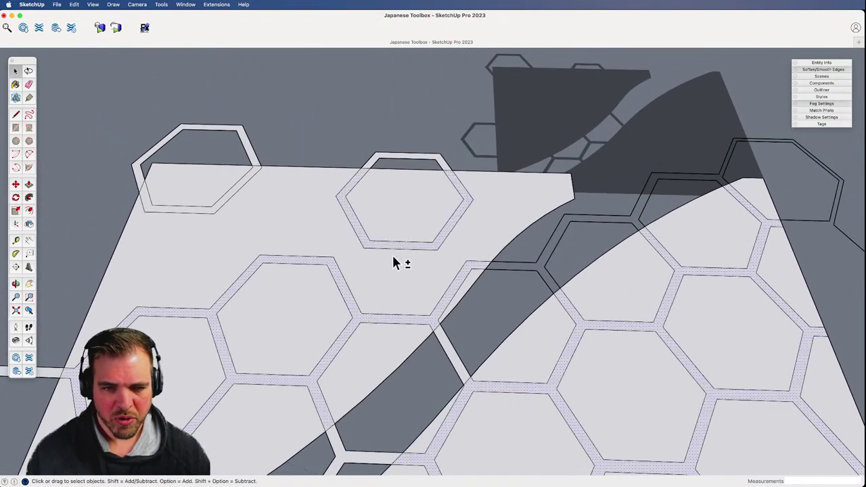
shift+click(207, 209)
- Keep only the selected honeycomb wall faces and remove all other recess and honeycomb geometry
key(z)
drag(284, 257, 392, 413)
shift+middle_drag(453, 335, 418, 279)
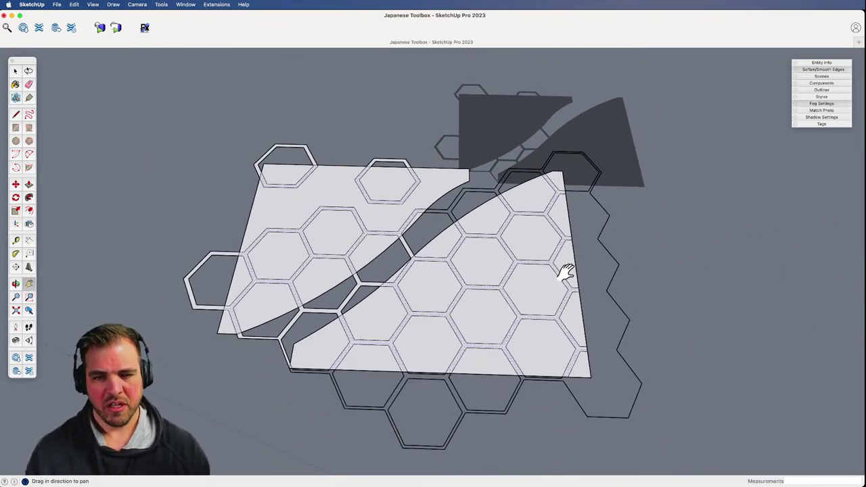
key(space)
scroll(587, 367, down, 3)
key(super+a)
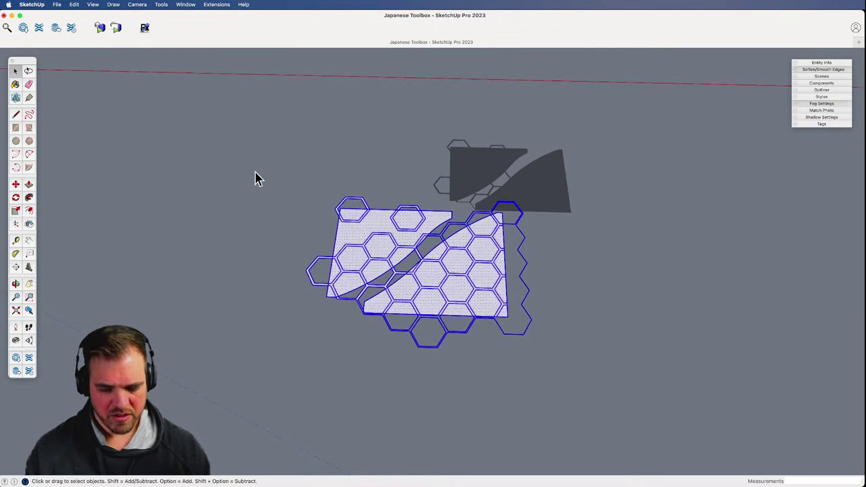
key(Delete)
key(super+z)
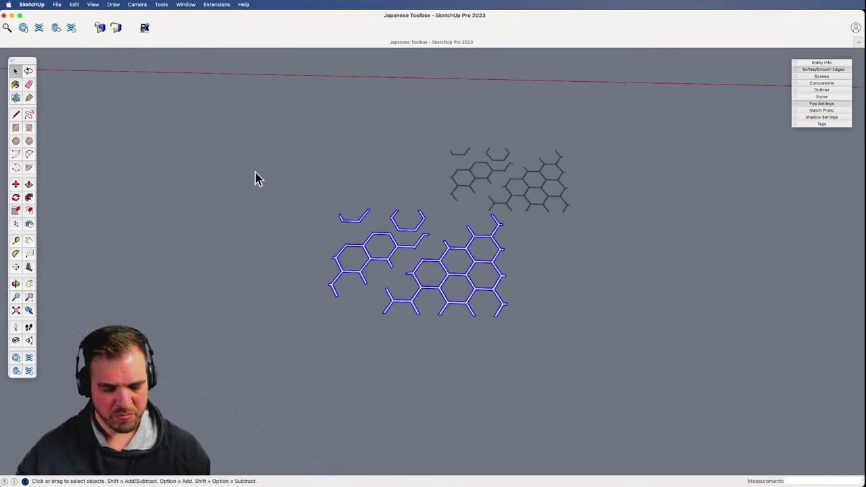
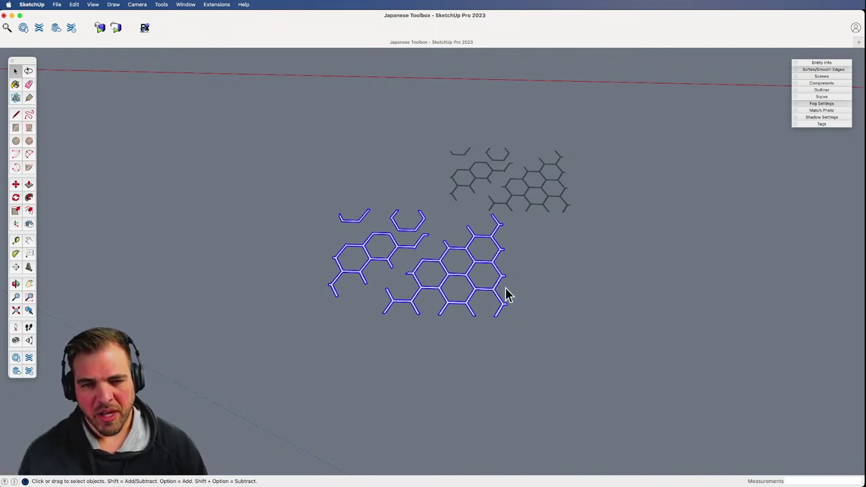
- Group the trimmed honeycomb, erase the old honeycomb from the toolbox's lid, and select the trimmed group
middle_drag(508, 296, 360, 290)
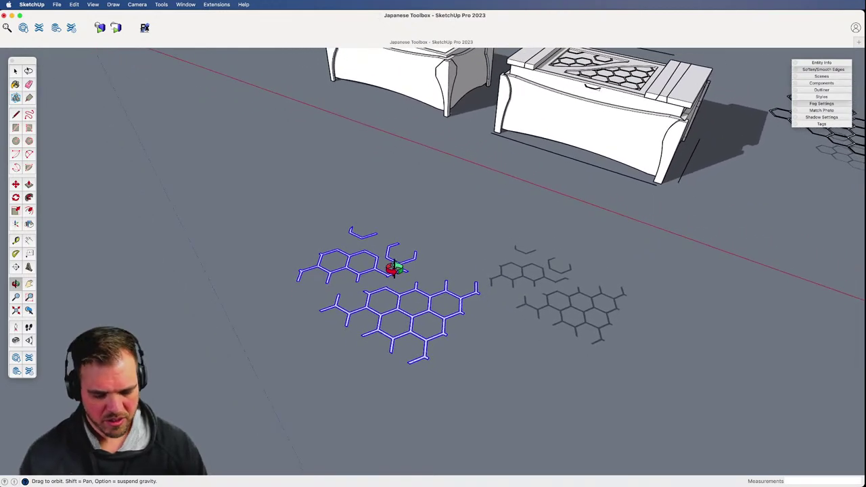
middle_drag(395, 268, 338, 380)
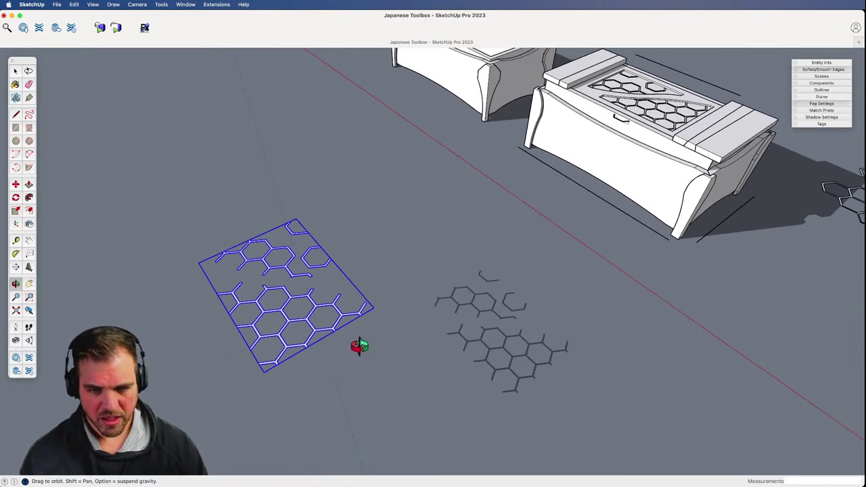
mouse_move(579, 197)
middle_down()
mouse_move(472, 372)
mouse_move(584, 234)
middle_up()
key(e)
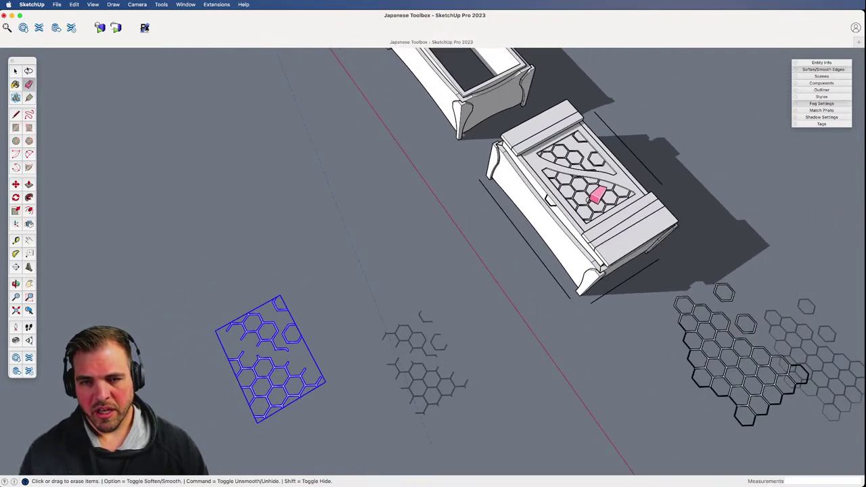
click(596, 196)
key(space)
click(304, 387)
key(h)
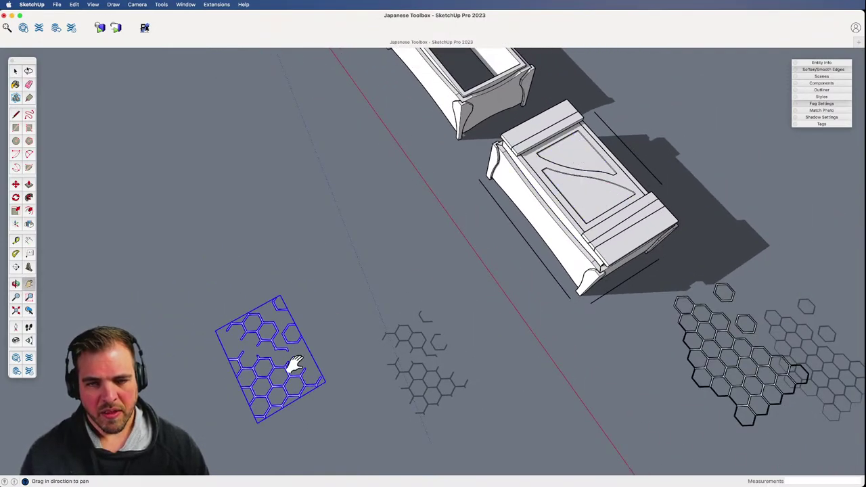
middle_drag(296, 366, 400, 361)
key(m)
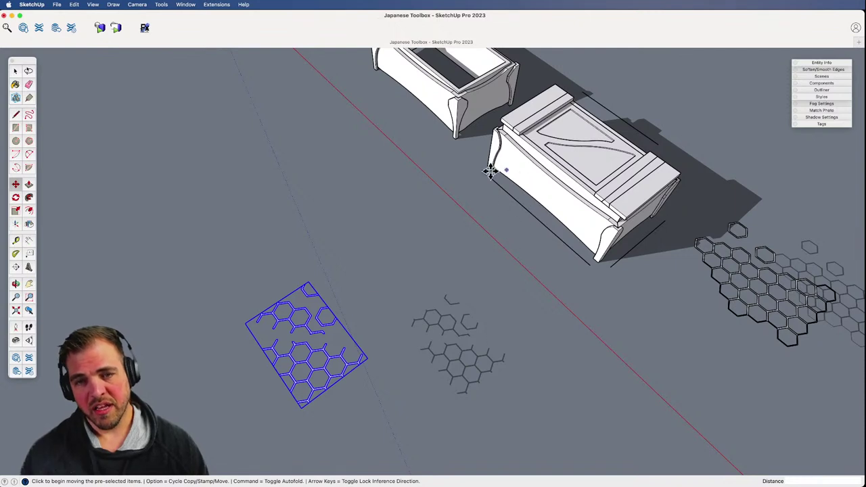
click(372, 383)
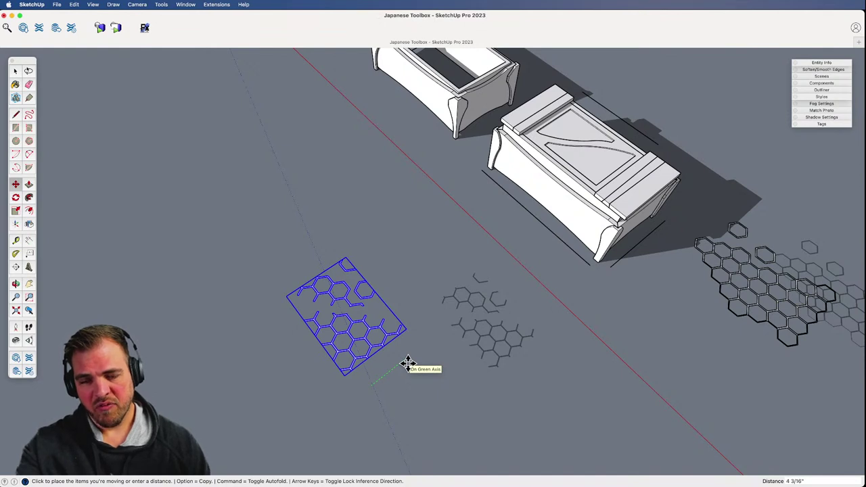
click(410, 370)
key(space)
key(h)
drag(355, 381, 404, 352)
key(m)
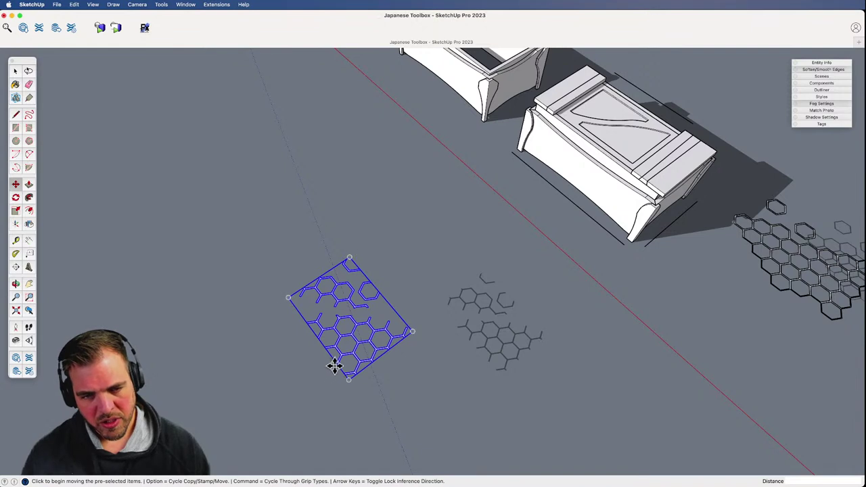
click(340, 362)
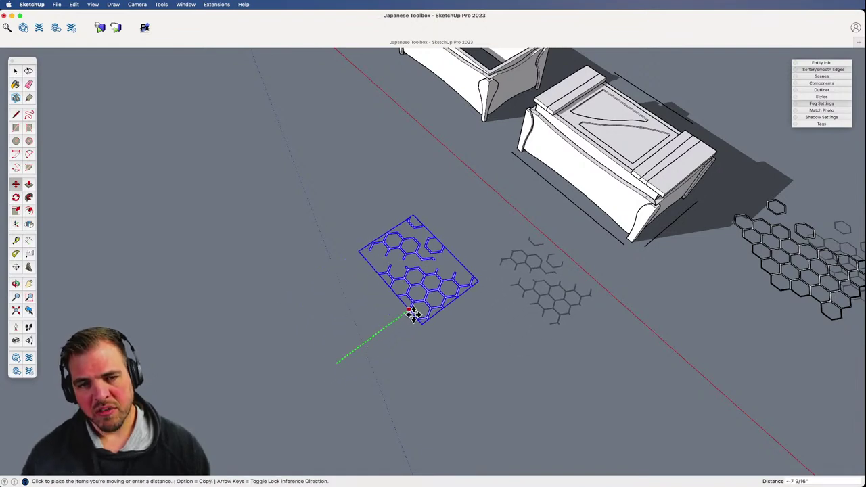
key(space)
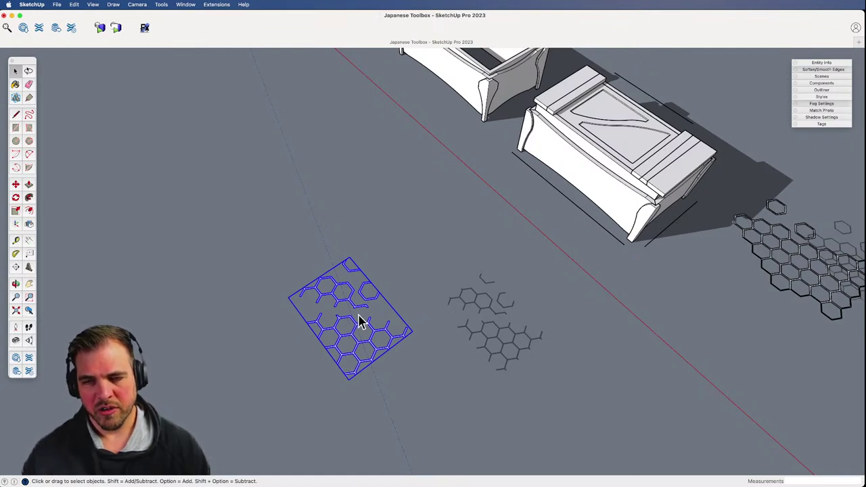
- Move the trimmed honeycomb group 3' along the green axis onto the toolbox lid and clear the selection
key(m)
click(415, 398)
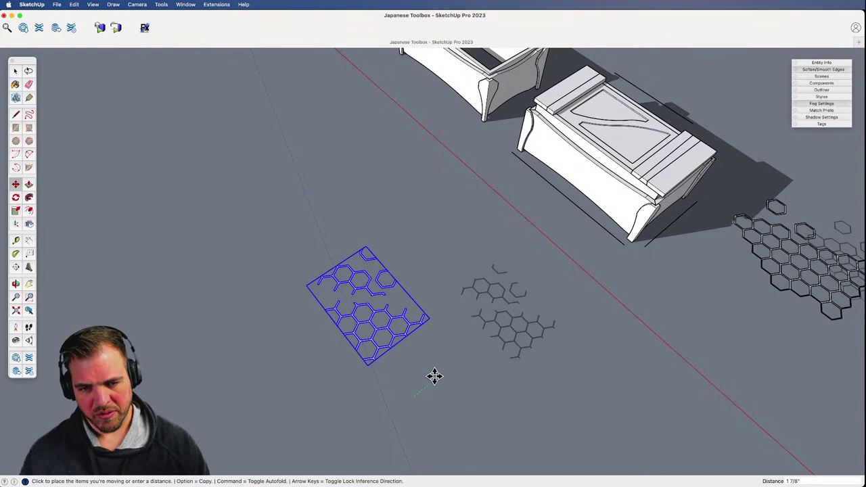
text(3')
key(Return)
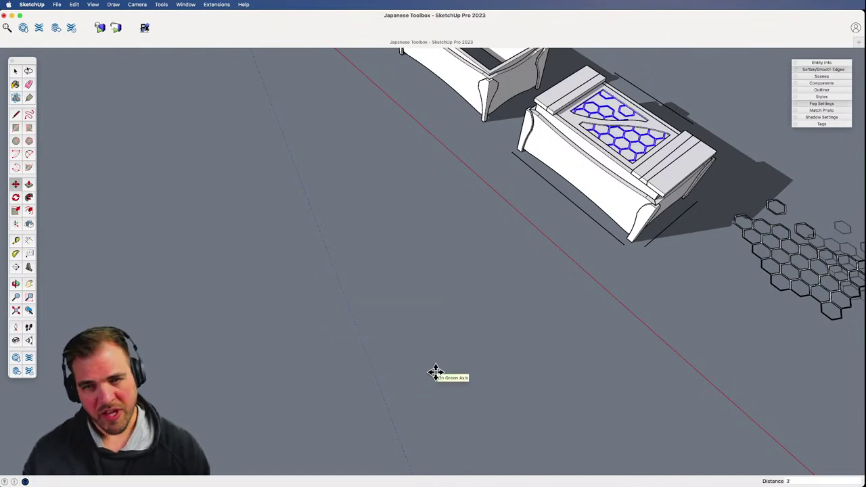
key(space)
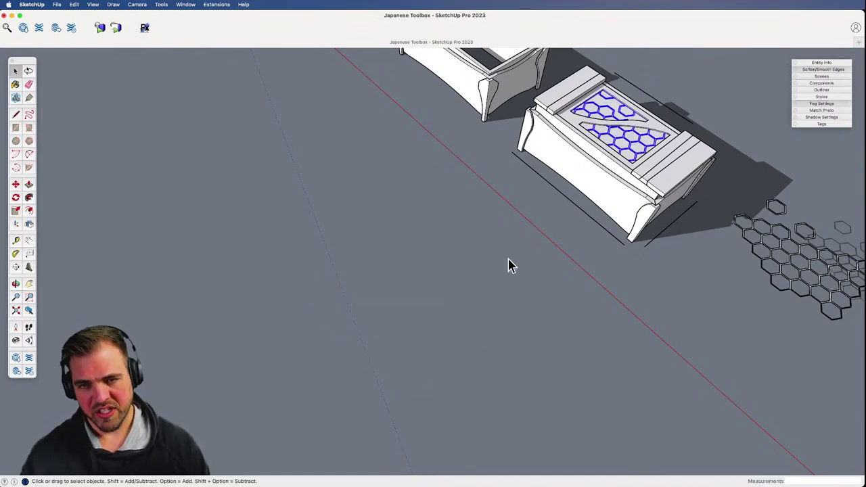
click(549, 255)
- Open the honeycomb group on the lid for editing and Push/Pull its largest connected piece up 1/16"
middle_drag(549, 255, 472, 324)
scroll(514, 205, up, 3)
scroll(536, 348, up, 2)
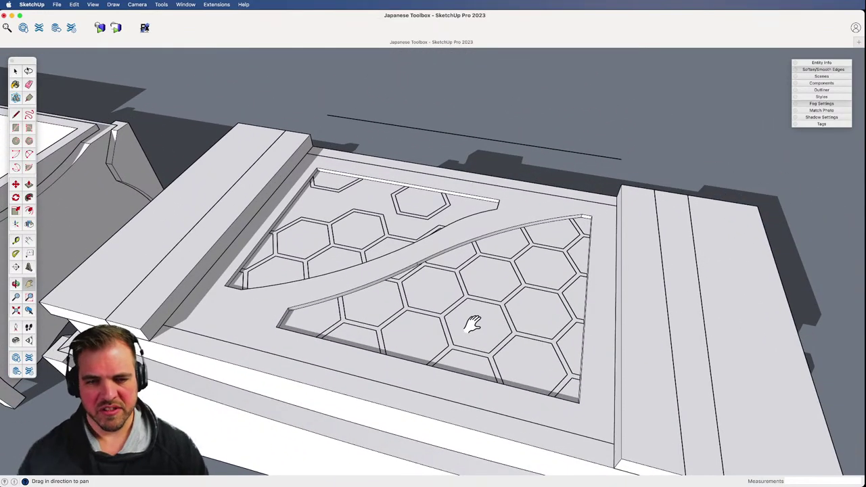
middle_drag(450, 284, 450, 378)
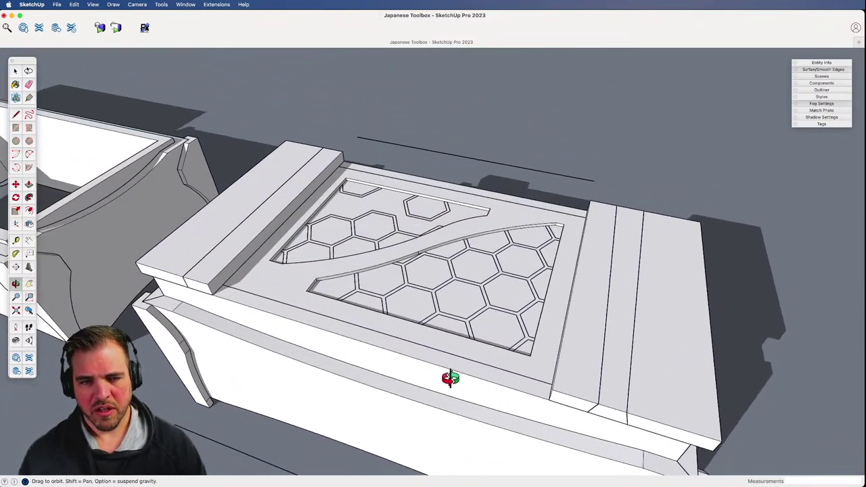
key(z)
scroll(431, 318, up, 3)
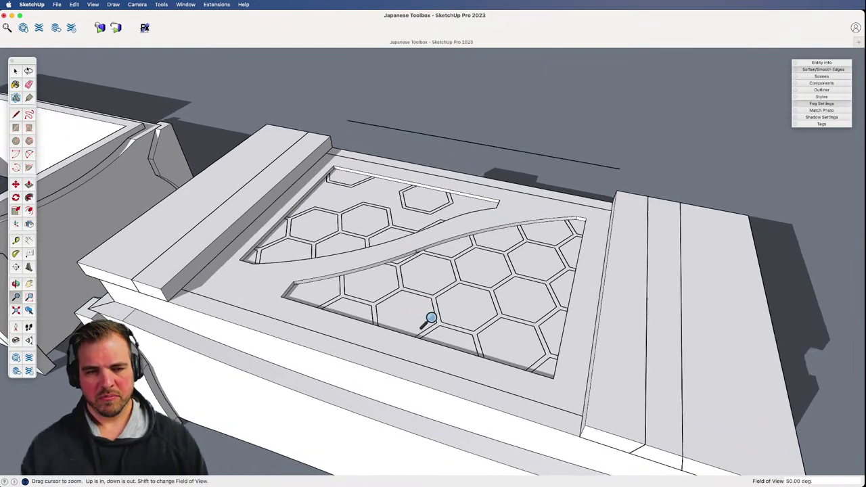
scroll(431, 318, up, 5)
key(space)
double_click(382, 271)
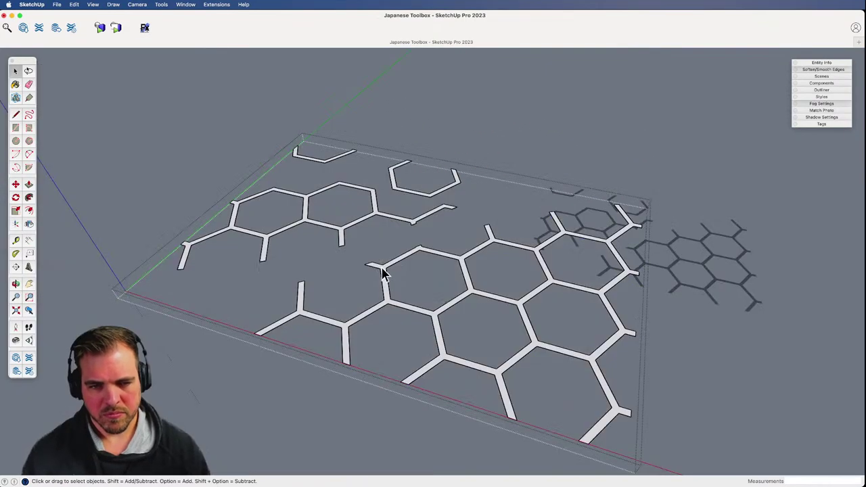
click(382, 271)
key(z)
scroll(406, 207, up, 3)
key(p)
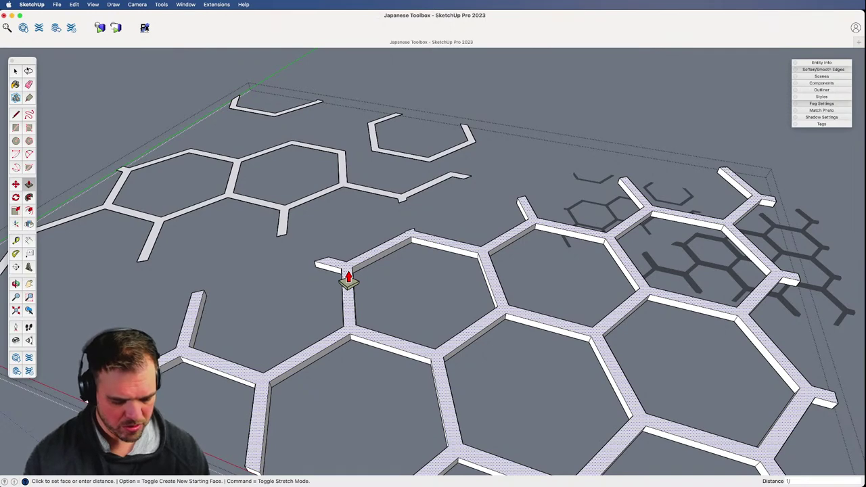
key(Return)
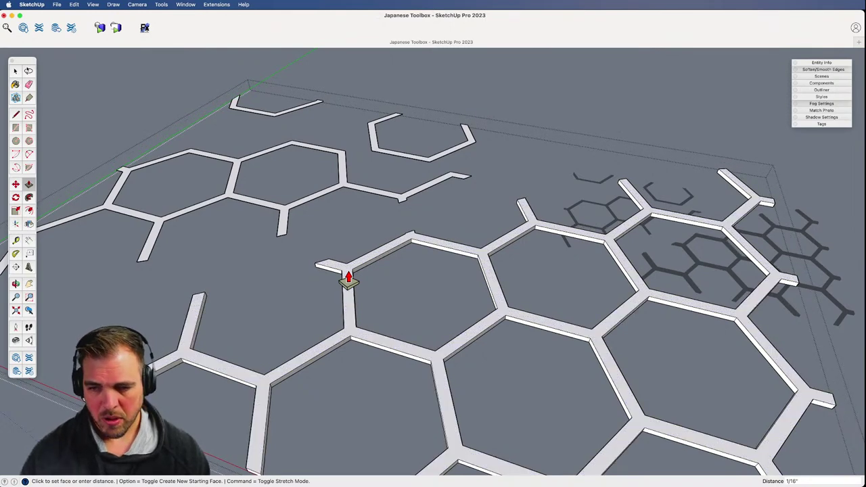
- Push/Pull the remaining separate honeycomb pieces up by the same 1/16" and close the group
double_click(342, 190)
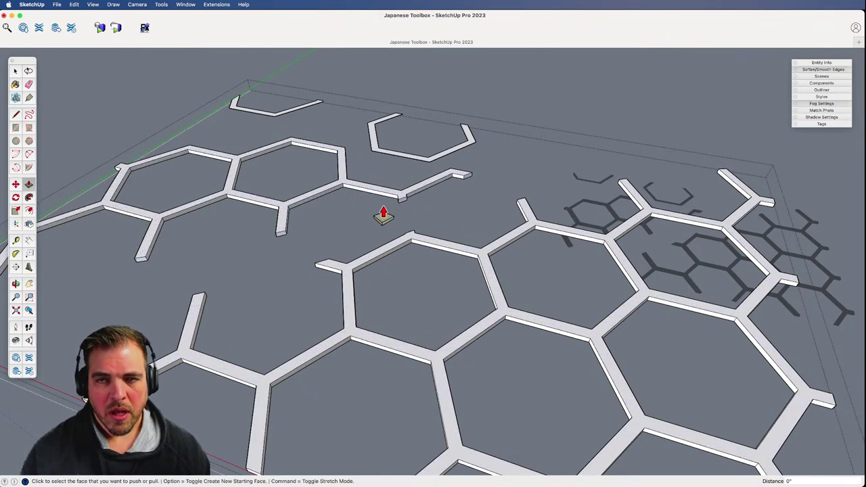
double_click(273, 122)
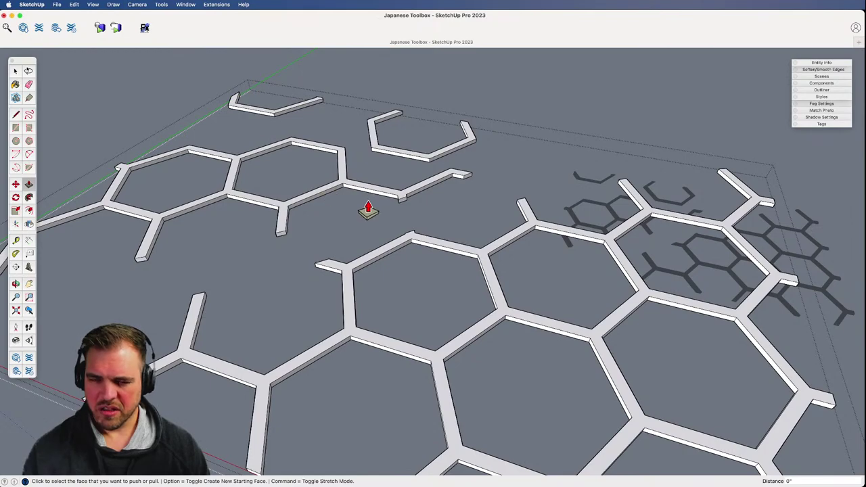
key(shift+h)
key(z)
drag(421, 192, 439, 251)
key(space)
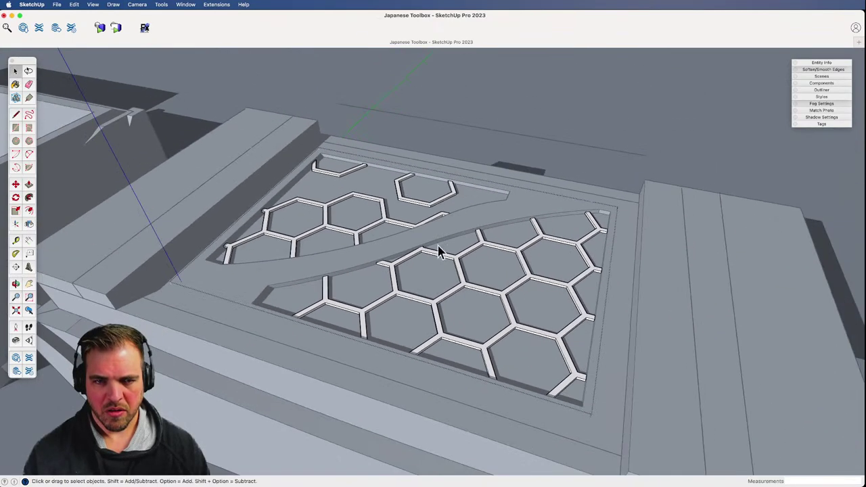
click(477, 96)
- Examine how the raised honeycomb sits within the lid's recesses and on the toolbox as a whole
key(z)
drag(449, 182, 412, 338)
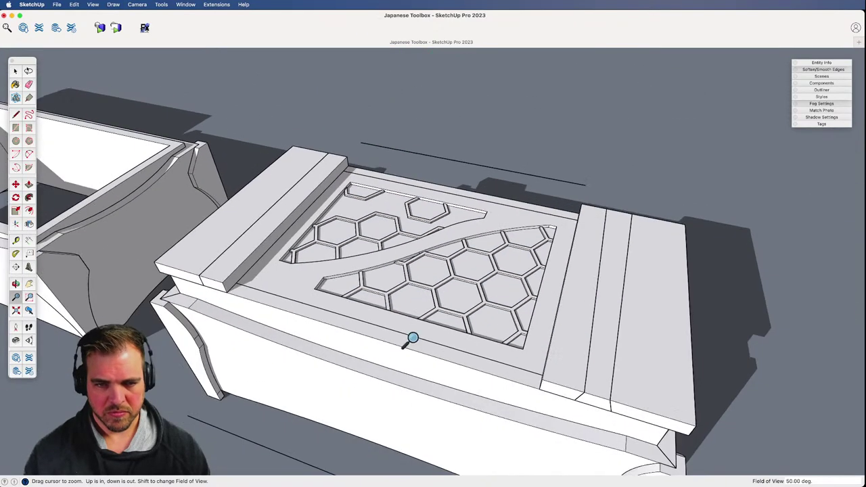
middle_drag(412, 338, 411, 295)
drag(408, 250, 411, 228)
key(space)
key(z)
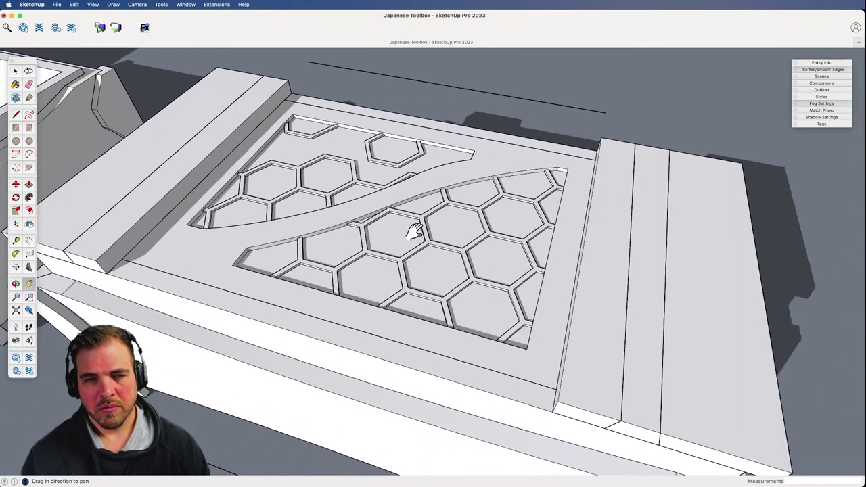
middle_drag(410, 228, 460, 199)
key(space)
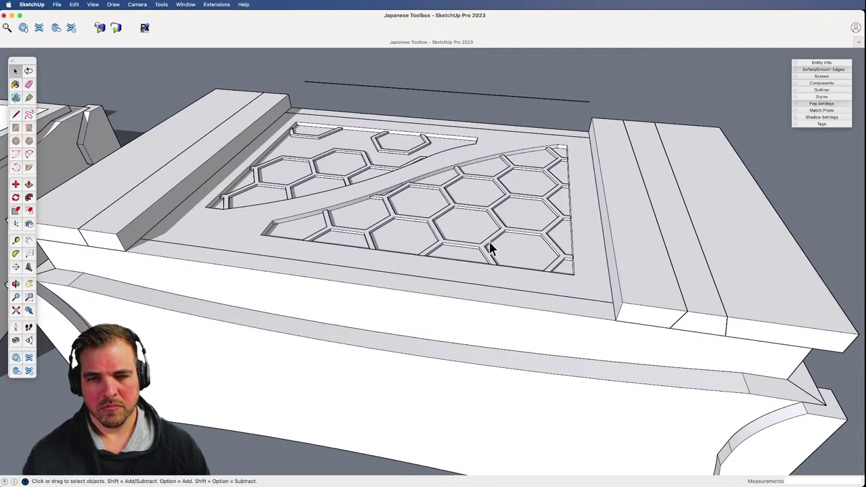
key(z)
drag(490, 249, 446, 361)
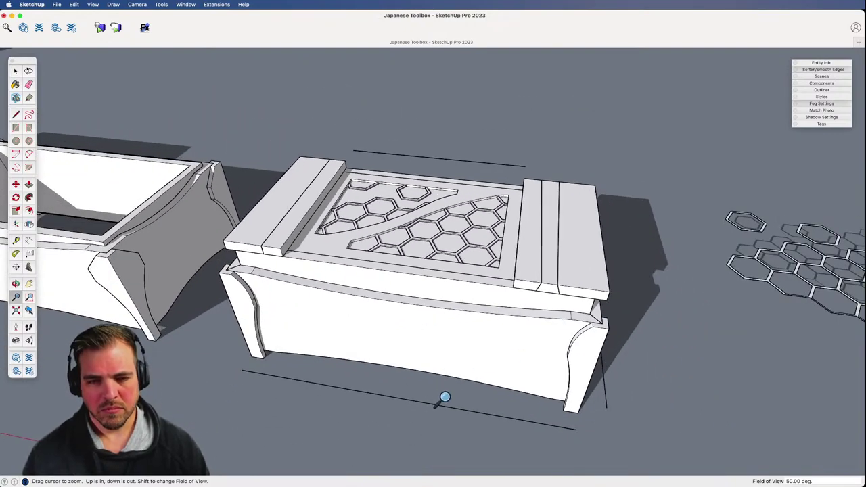
key(h)
drag(447, 230, 410, 338)
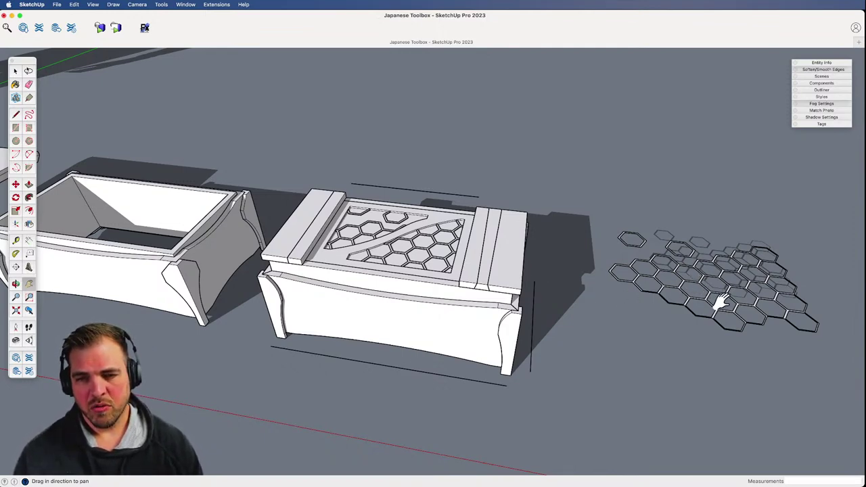
- Draw a rectangle across the middle of the loose honeycomb copy beside the toolbox
middle_drag(721, 302, 554, 364)
key(r)
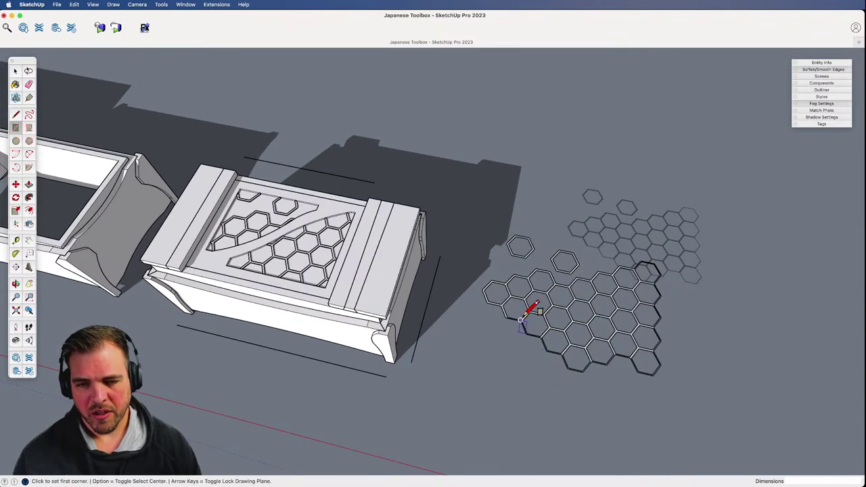
click(519, 321)
click(641, 281)
key(space)
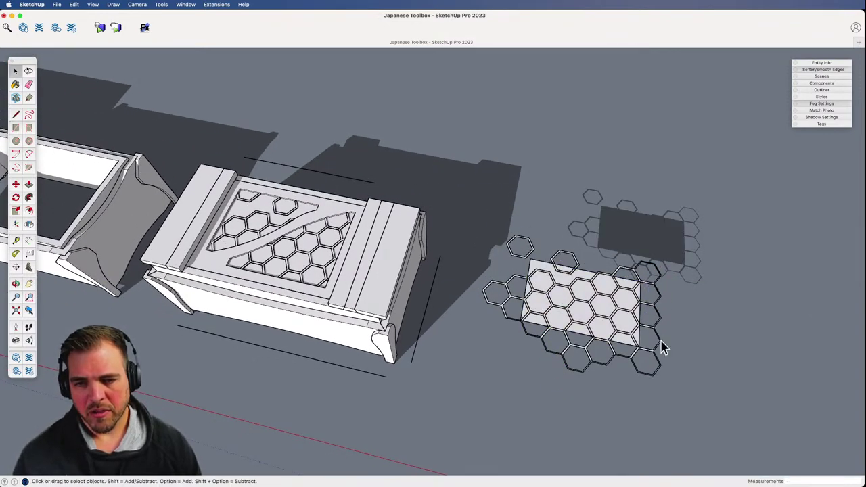
- Select the loose honeycomb together with the rectangle's outline and apply Intersect Faces to them
click(604, 334)
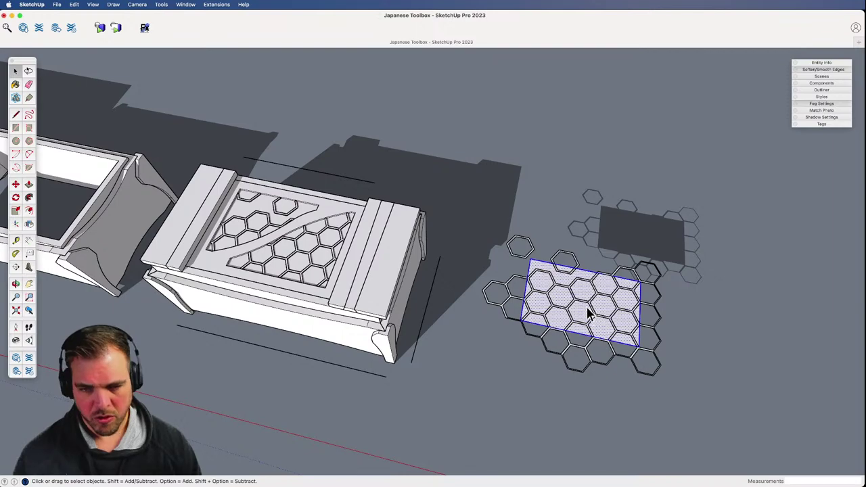
shift+click(601, 320)
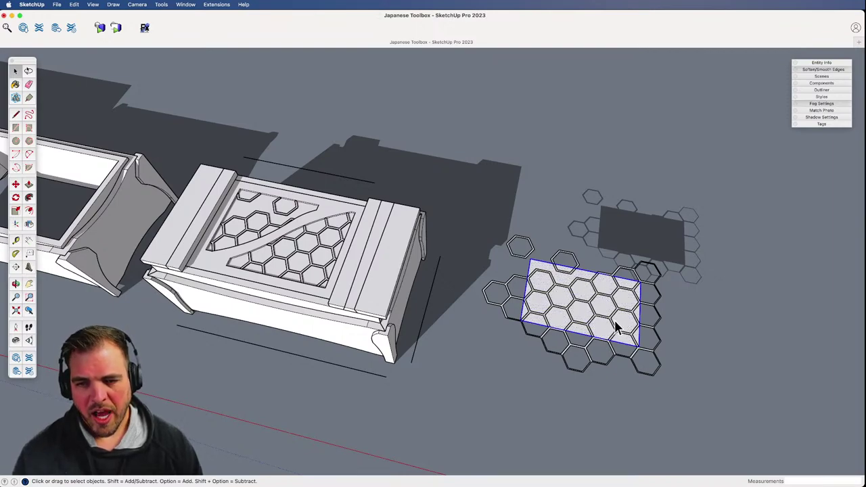
click(660, 310)
scroll(609, 322, up, 5)
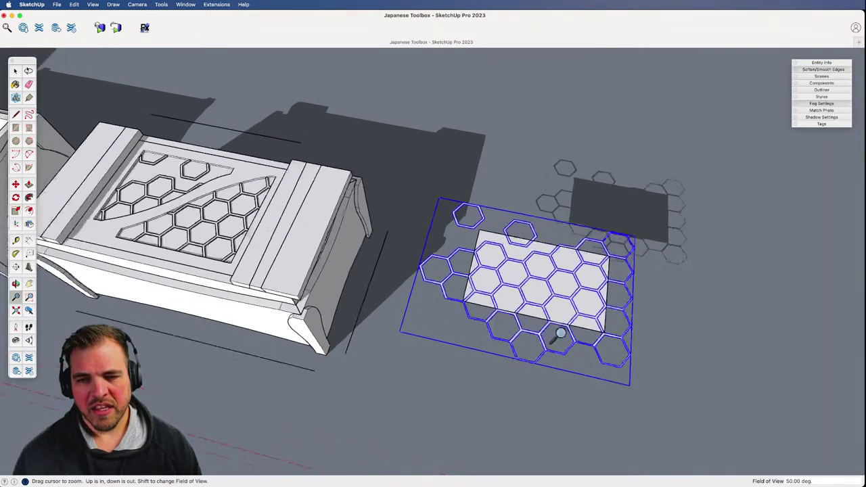
drag(613, 314, 547, 295)
key(space)
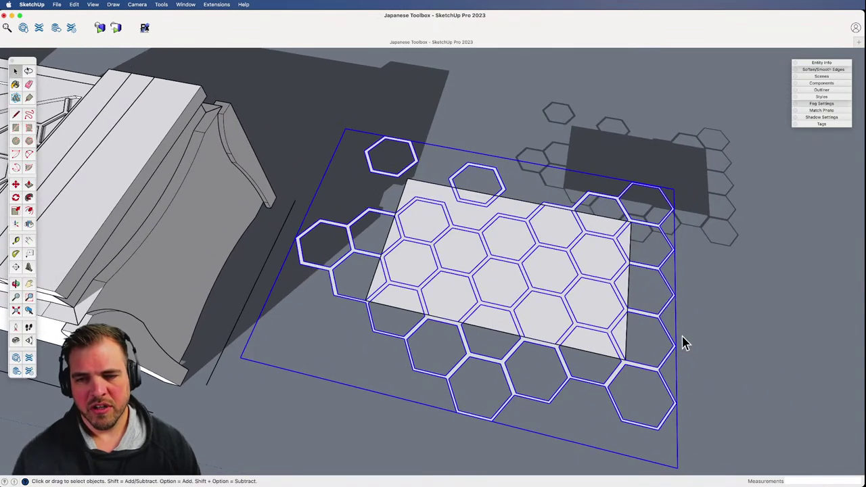
drag(626, 352, 549, 265)
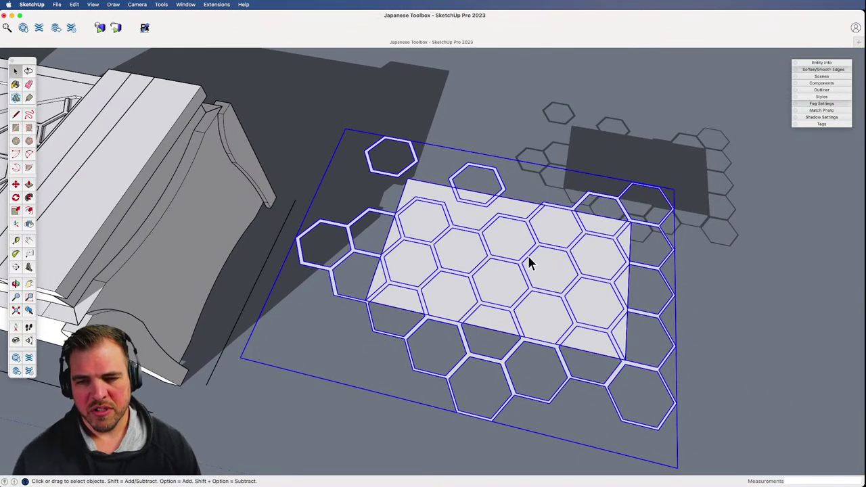
right_click(532, 254)
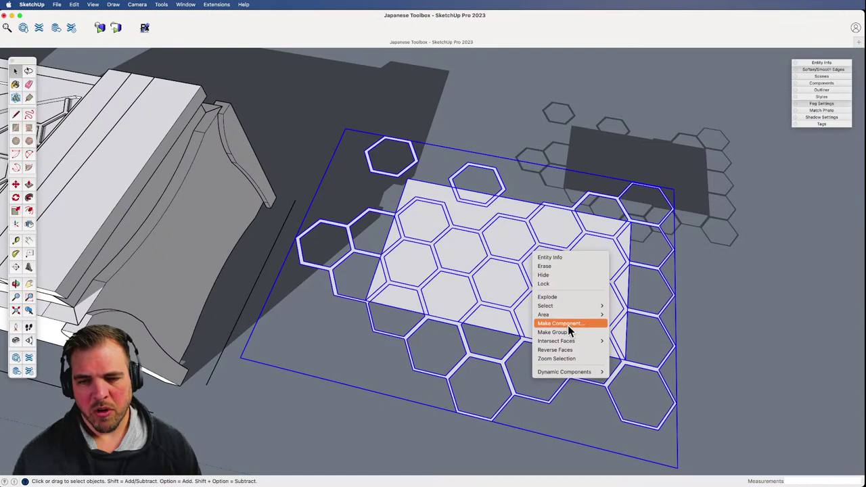
mouse_move(586, 342)
click(627, 341)
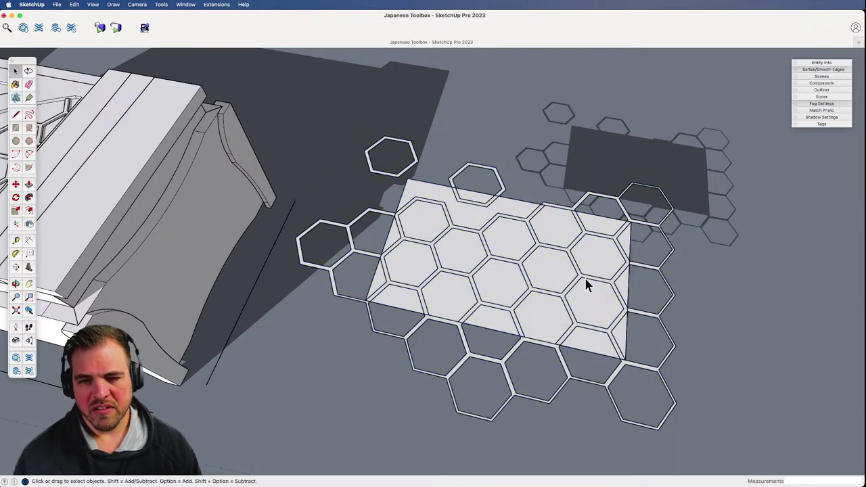
- Move the rectangle face away from the honeycomb to leave the intersection edges behind
key(m)
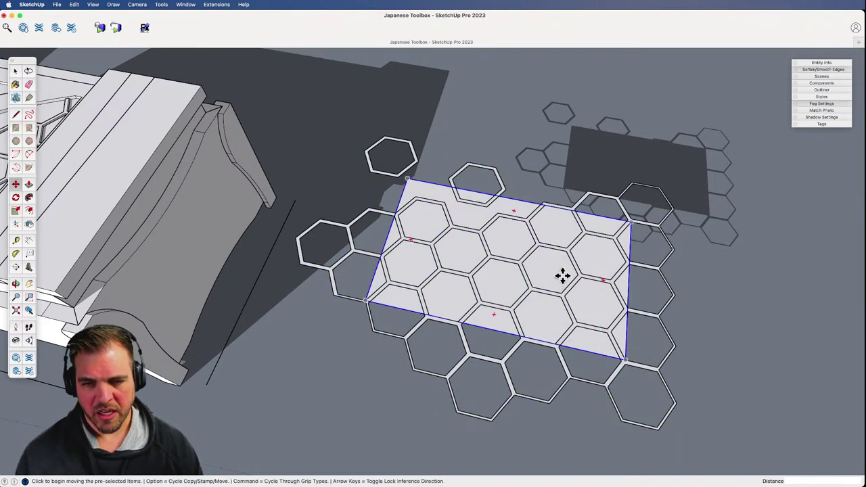
click(562, 276)
click(731, 204)
key(space)
- Move the loose honeycomb group about 7 1/16" away from the intersection edges
click(668, 280)
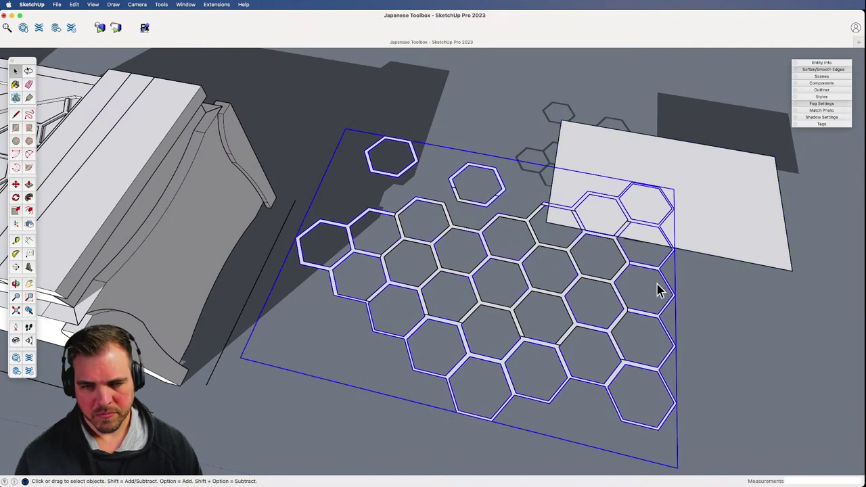
key(m)
click(646, 298)
click(723, 439)
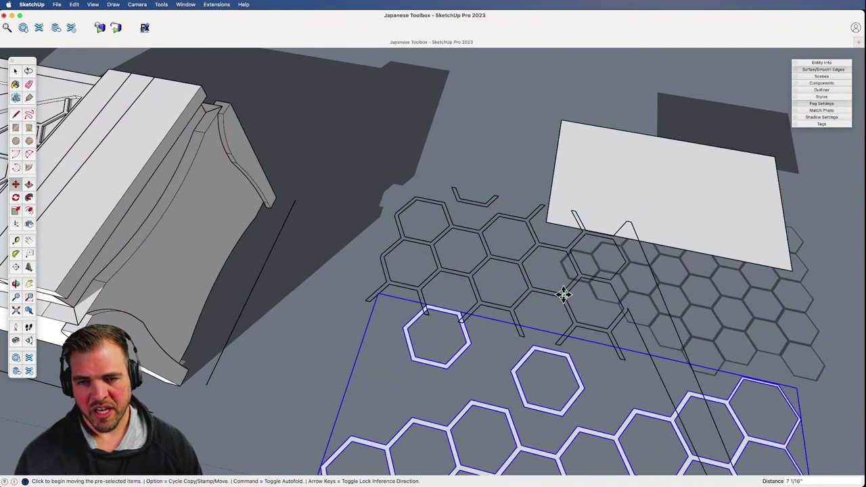
key(space)
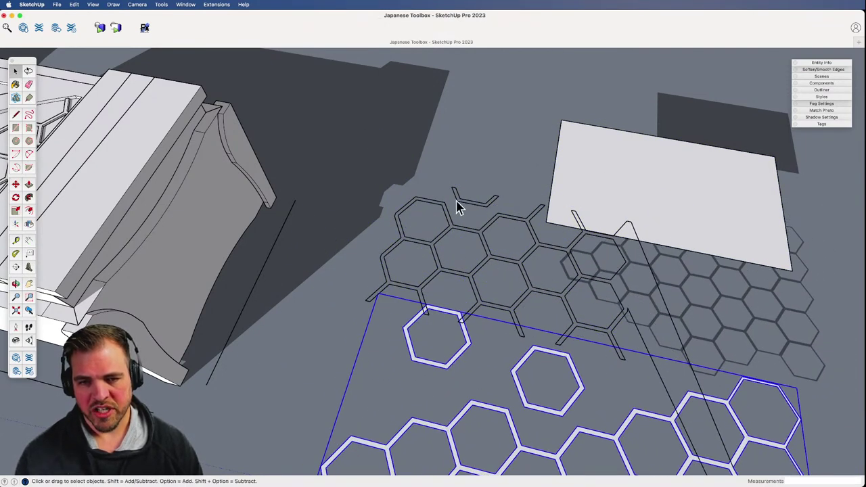
- Select the loose intersection edges beside the toolbox and undo the last move of the honeycomb copy
drag(349, 150, 680, 376)
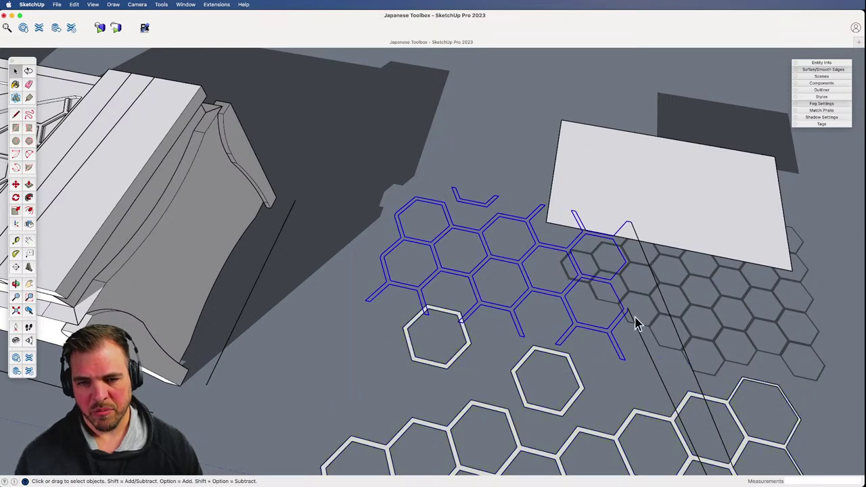
key(h)
drag(589, 342, 450, 297)
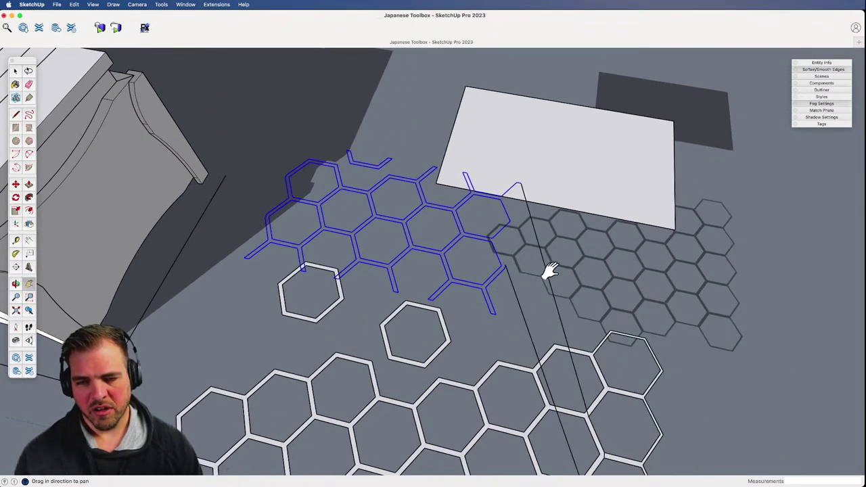
middle_drag(501, 279, 477, 344)
drag(477, 345, 484, 304)
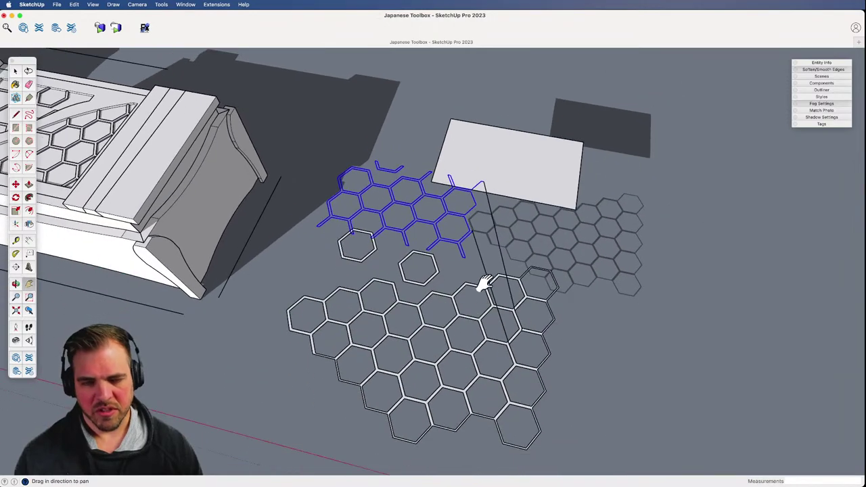
key(super+z)
- Delete the demonstration honeycomb copy along with its rectangle and intersection edges beside the toolbox
key(space)
click(495, 275)
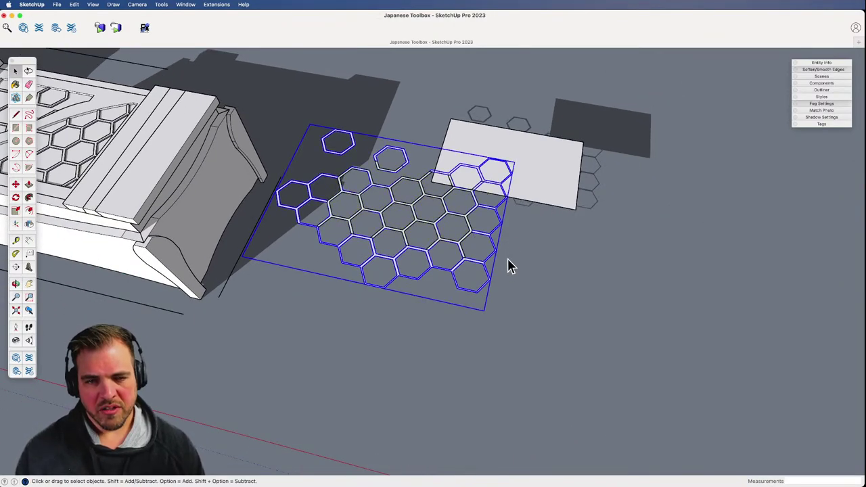
middle_drag(406, 246, 515, 251)
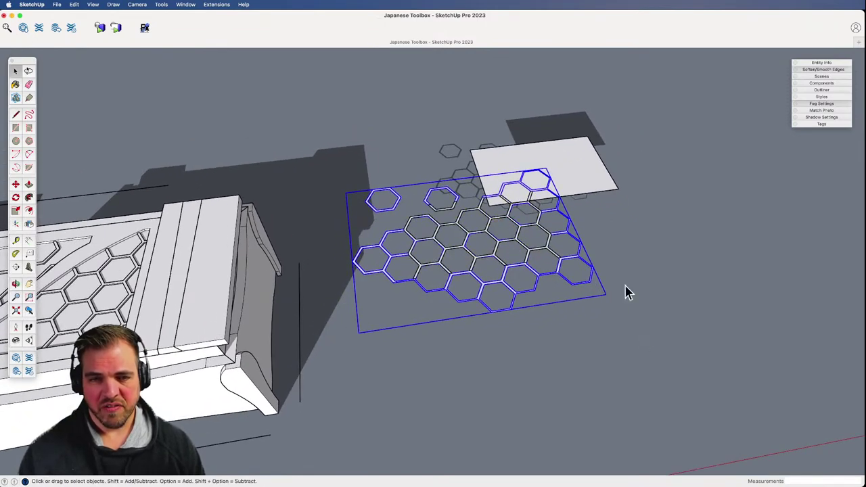
key(Delete)
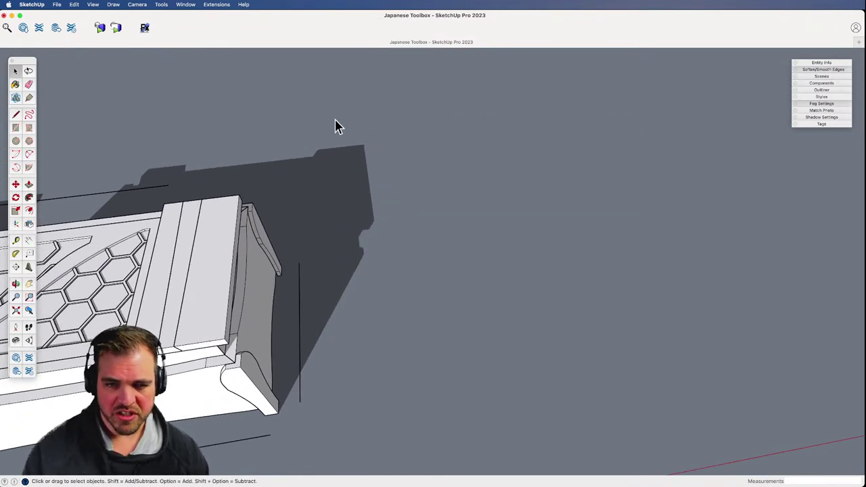
- Select the toolbox's recessed lid panel together with the cross boards at both of its ends
middle_drag(325, 339, 463, 184)
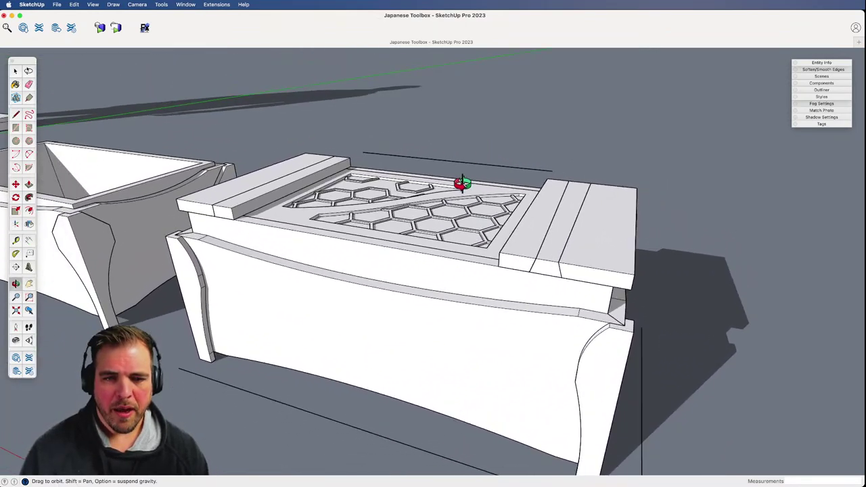
key(z)
drag(462, 184, 467, 361)
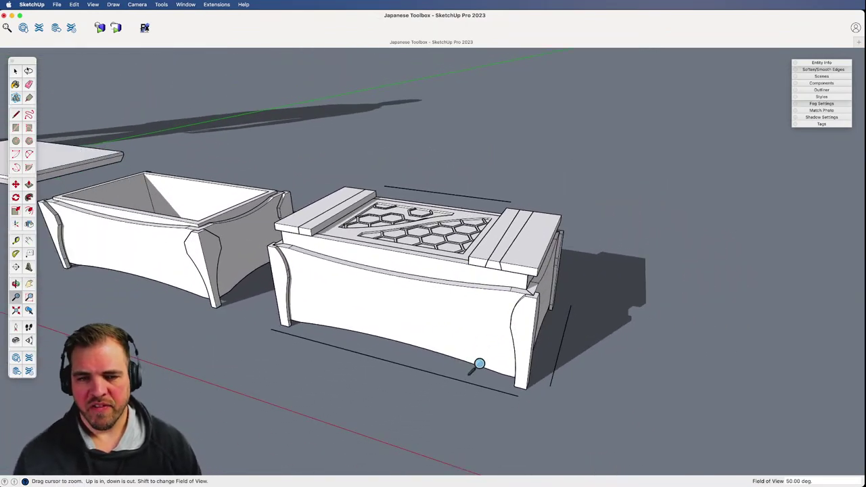
middle_drag(466, 305, 442, 347)
key(space)
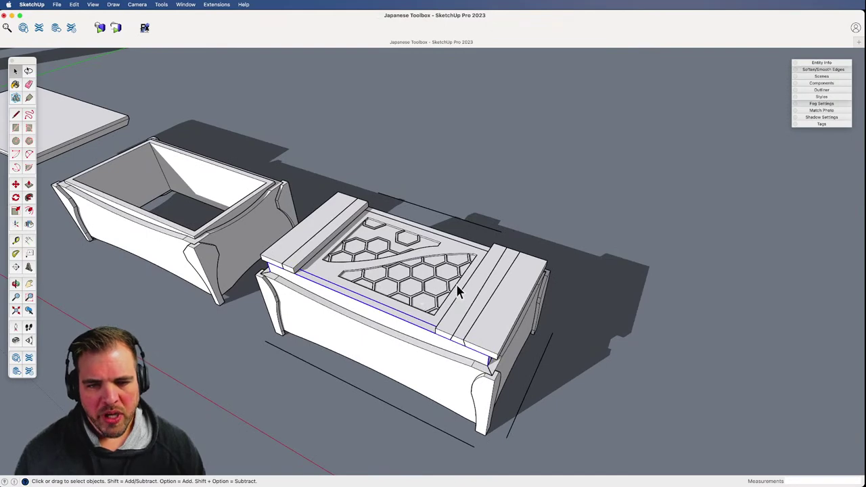
double_click(447, 306)
scroll(443, 271, up, 3)
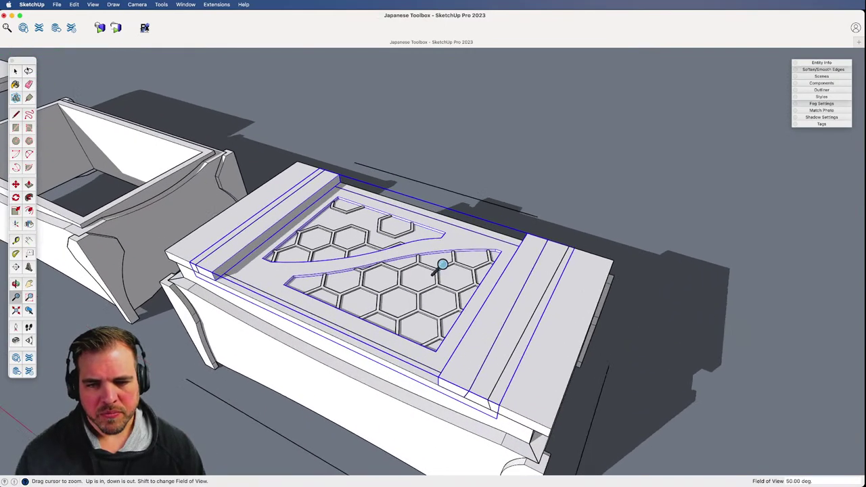
shift+click(517, 363)
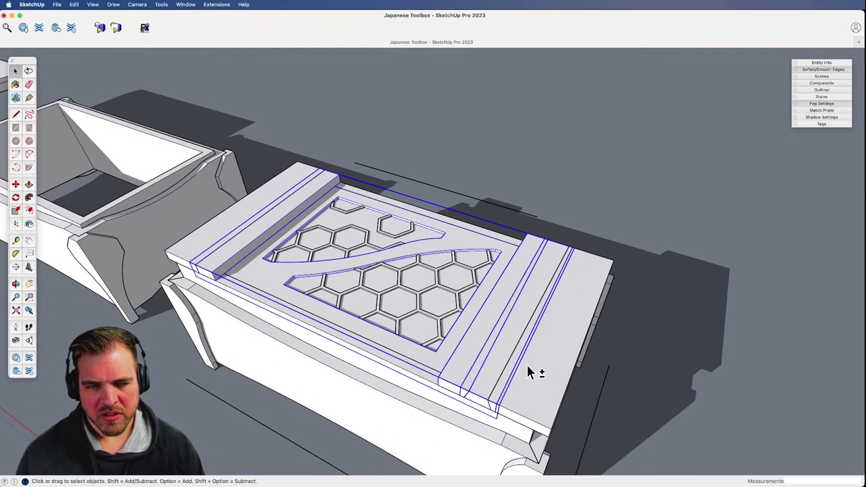
shift+click(213, 245)
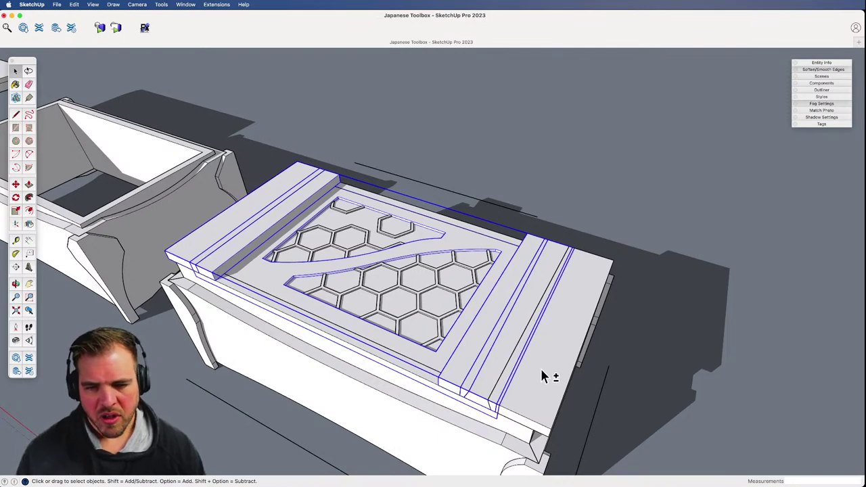
shift+click(547, 377)
key(m)
click(570, 344)
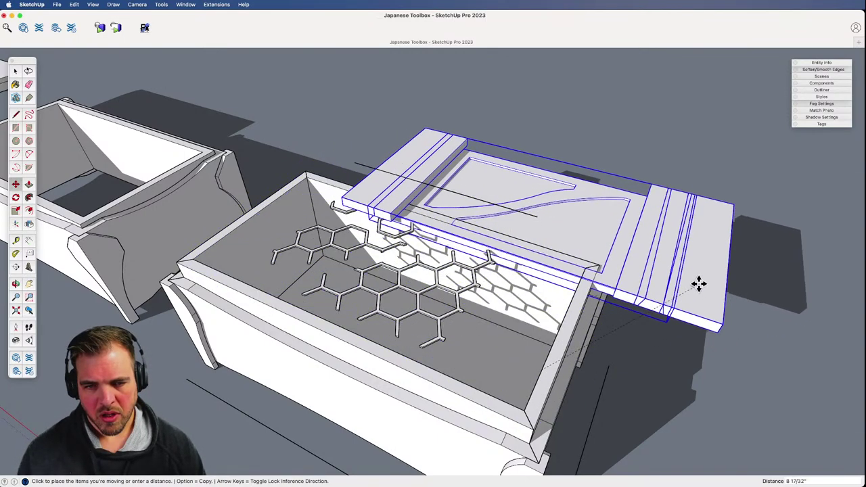
key(Escape)
- Add the honeycomb inlay to the selected lid pieces and combine them all into one object
key(space)
shift+click(460, 299)
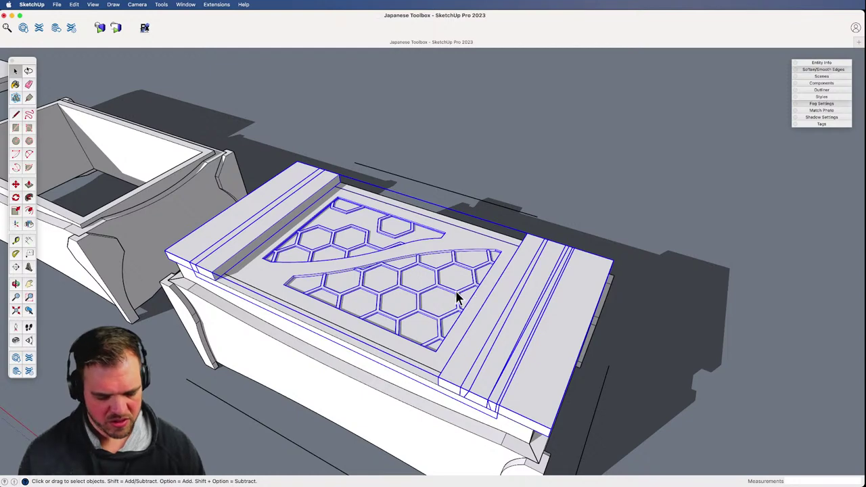
key(g)
key(m)
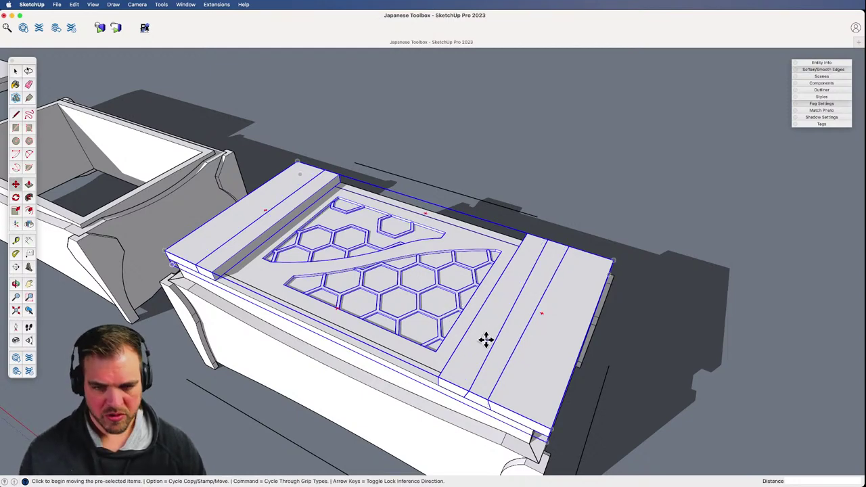
click(485, 340)
key(Escape)
- Delete the combined lid with its honeycomb inlay from the toolbox to expose the interior
key(space)
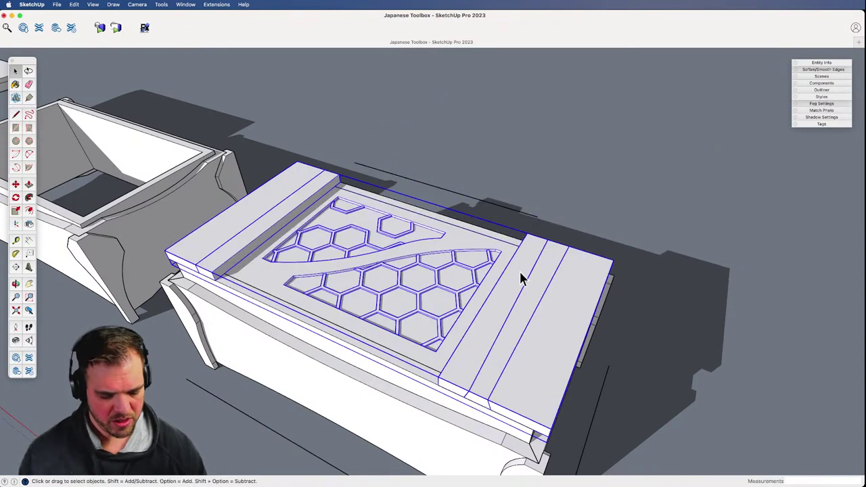
key(Delete)
middle_drag(402, 341, 458, 271)
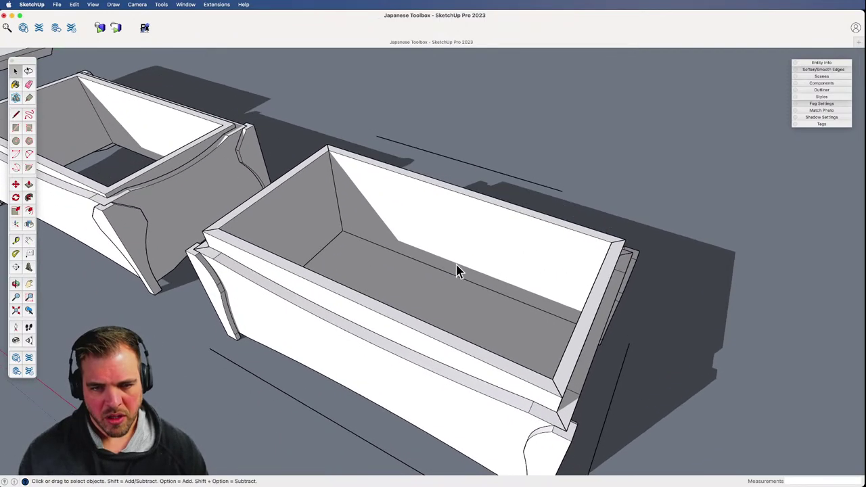
click(465, 269)
key(m)
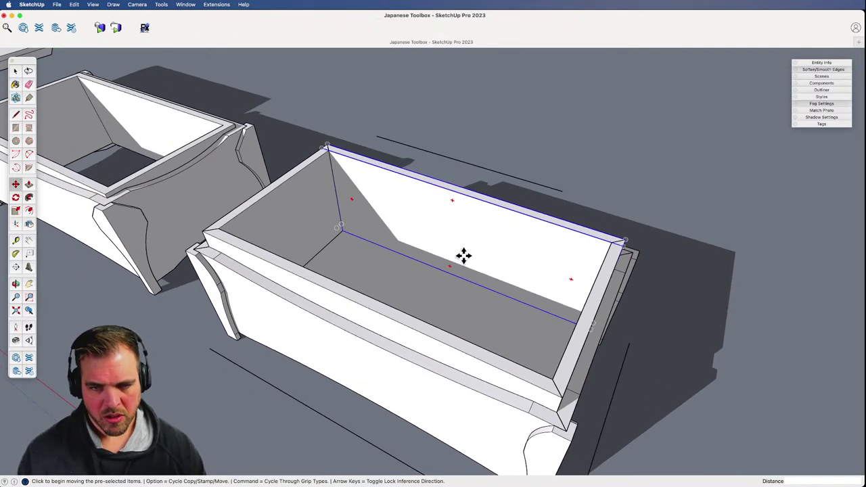
click(464, 255)
key(space)
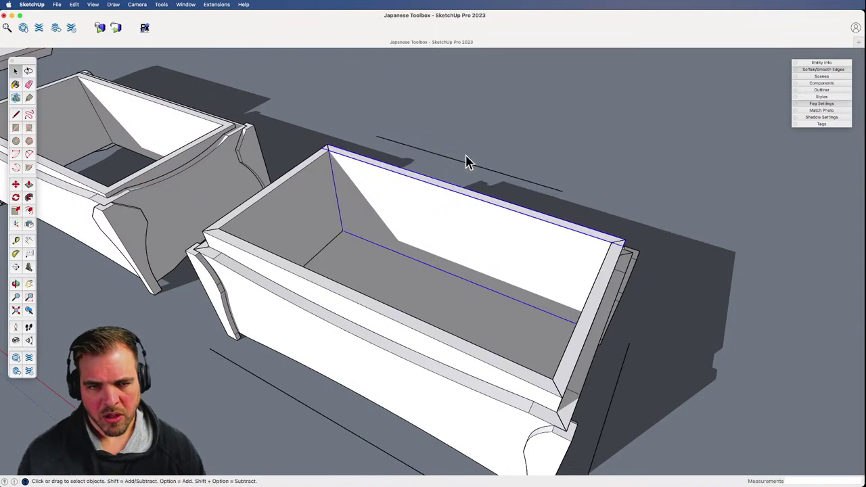
- Unhide the toolbox's lid and inspect the closed box from several sides
key(o)
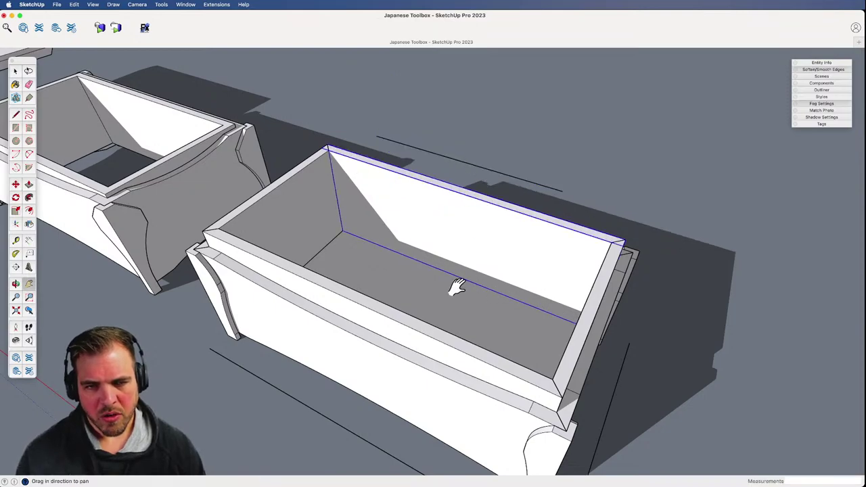
drag(456, 290, 465, 272)
key(z)
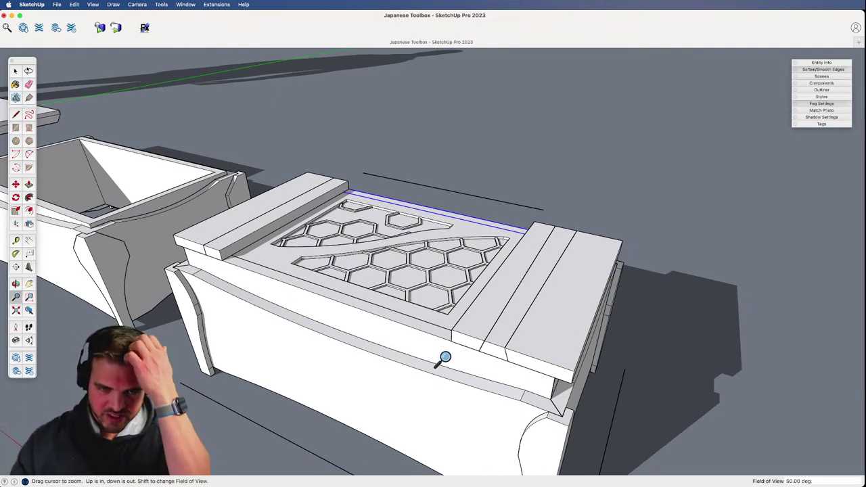
key(o)
drag(414, 251, 679, 181)
middle_drag(679, 183, 468, 291)
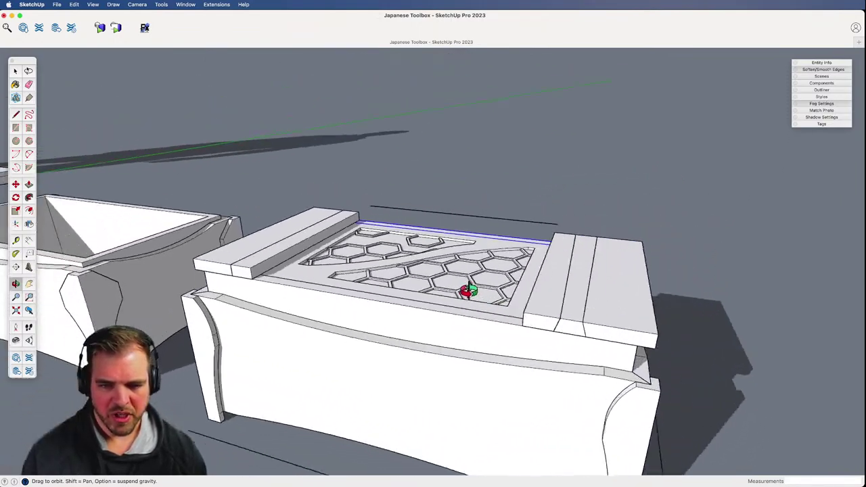
drag(467, 290, 483, 397)
middle_drag(514, 318, 546, 288)
drag(546, 287, 518, 251)
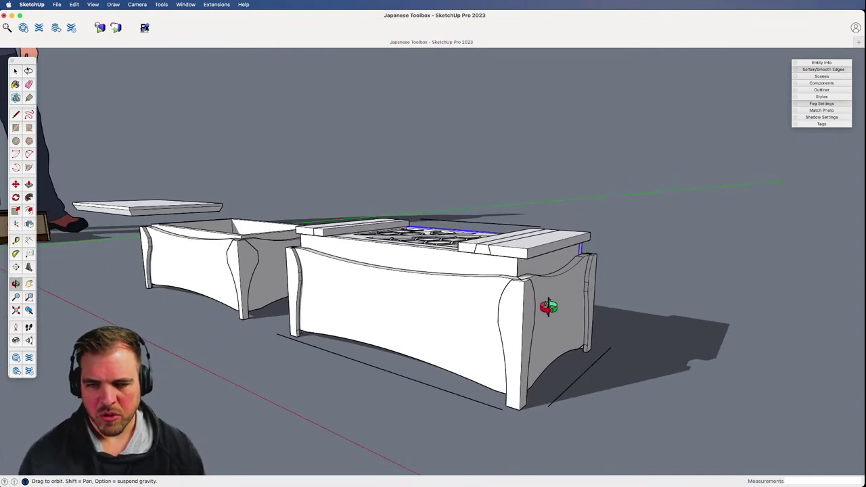
drag(547, 305, 567, 354)
drag(476, 303, 431, 286)
drag(461, 313, 361, 230)
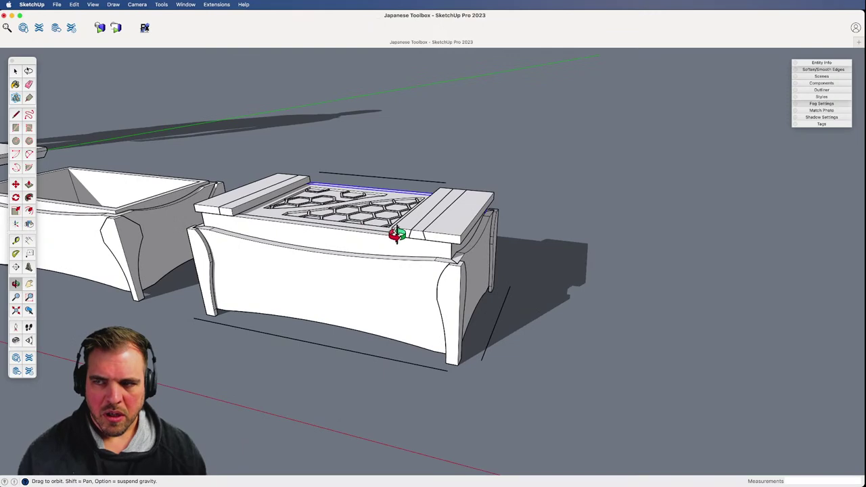
drag(421, 288, 458, 292)
middle_drag(433, 285, 373, 348)
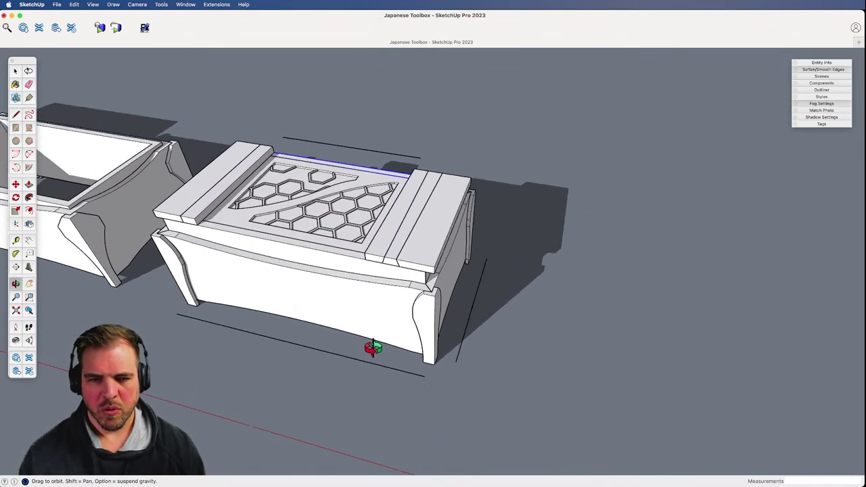
scroll(391, 300, down, 2)
shift+middle_drag(390, 315, 406, 295)
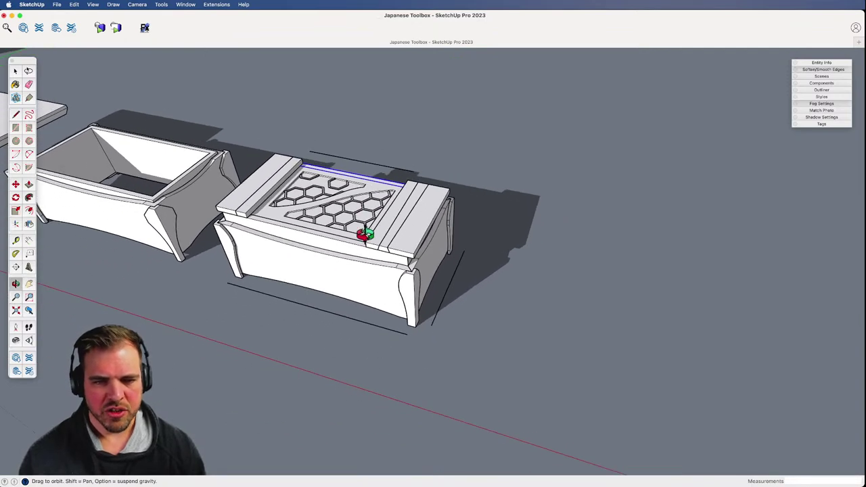
shift+drag(335, 249, 530, 308)
- Move the adjacent open box and flat panel about 7' 10 3/8" away from the lidded toolbox, beside the other open boxes
key(space)
click(435, 376)
key(h)
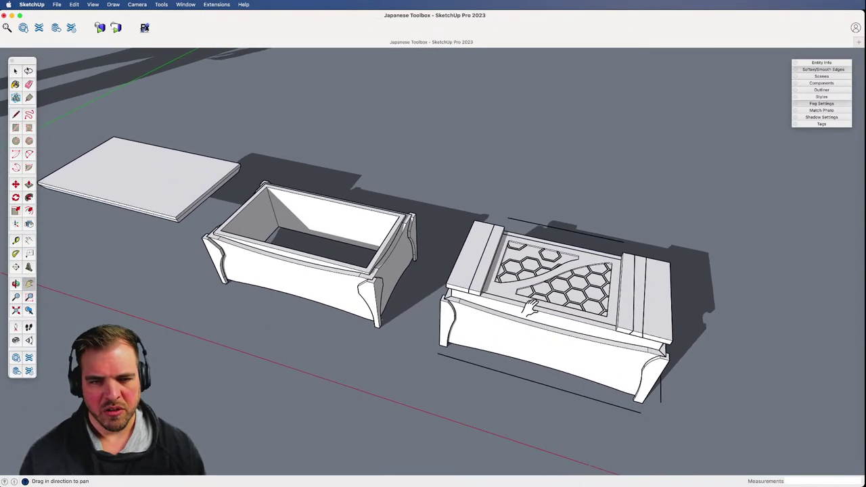
drag(440, 271, 472, 267)
scroll(460, 281, down, 5)
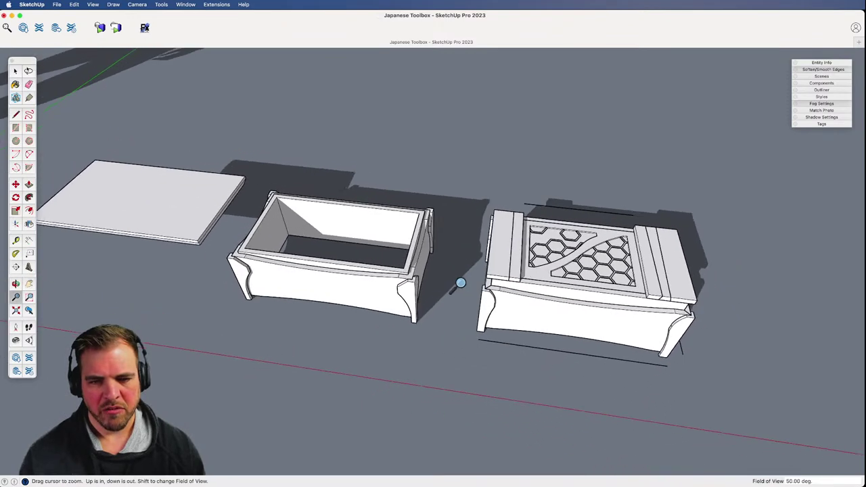
drag(210, 178, 207, 177)
scroll(484, 222, down, 5)
key(h)
drag(460, 318, 590, 333)
key(m)
click(564, 305)
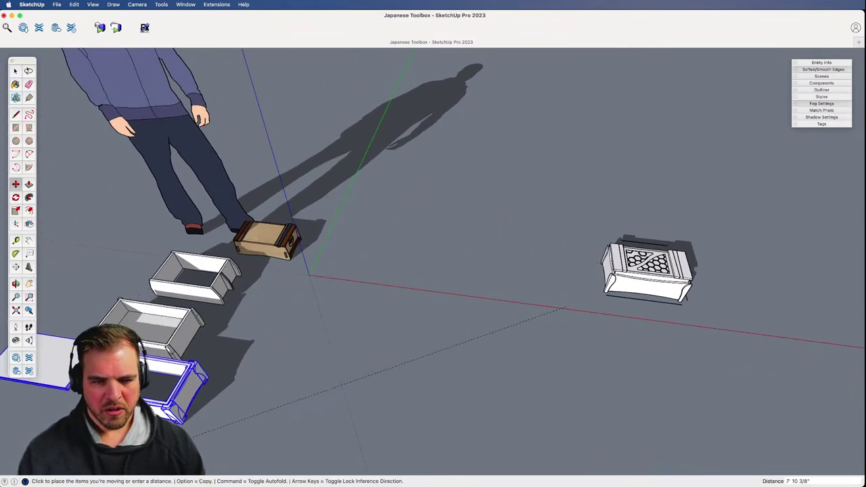
key(space)
click(588, 332)
- Import the picture of wood board 12645 and place it flat on the ground beside the lidded toolbox
key(h)
drag(613, 333, 517, 359)
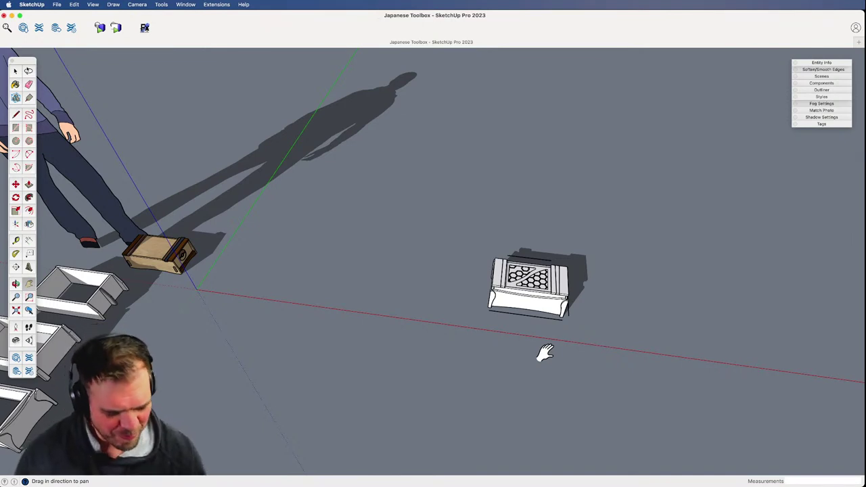
key(space)
key(h)
drag(541, 334, 470, 344)
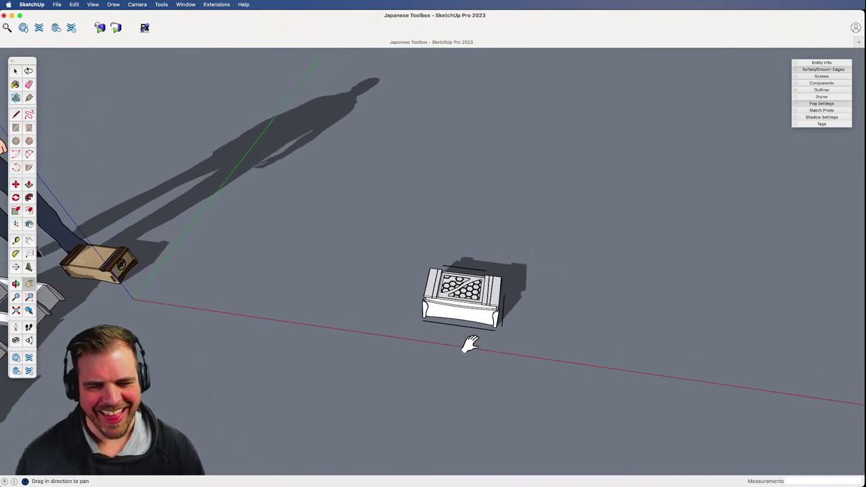
key(z)
drag(522, 318, 508, 191)
shift+middle_drag(515, 355, 418, 187)
drag(427, 264, 440, 188)
middle_drag(440, 244, 435, 315)
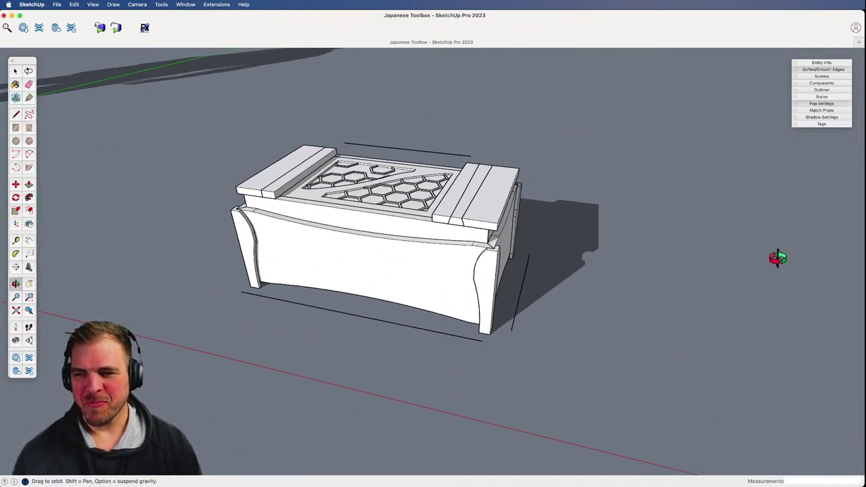
key(super+Tab)
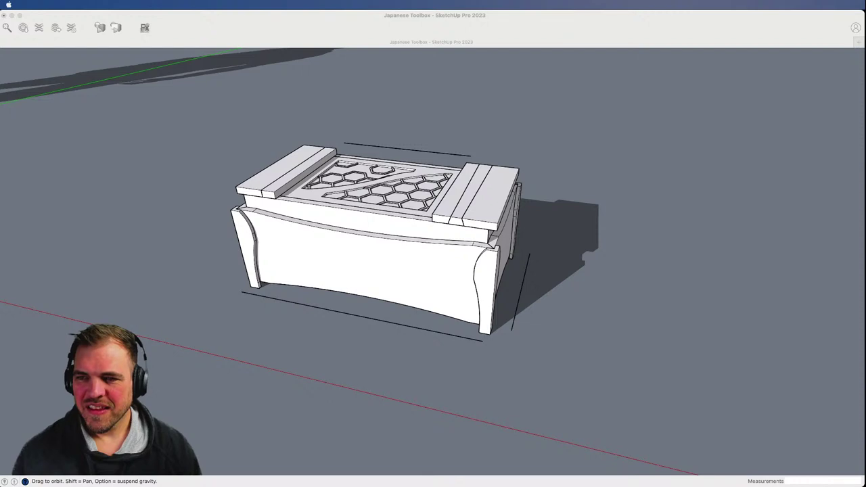
click(560, 376)
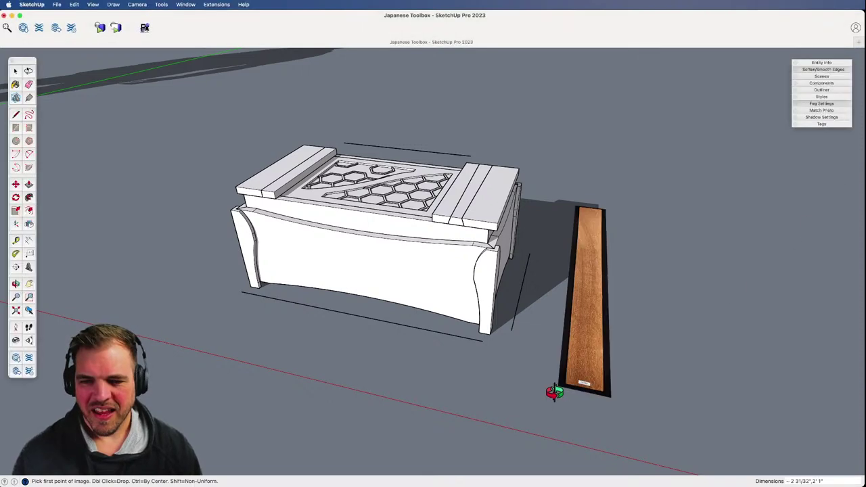
click(542, 396)
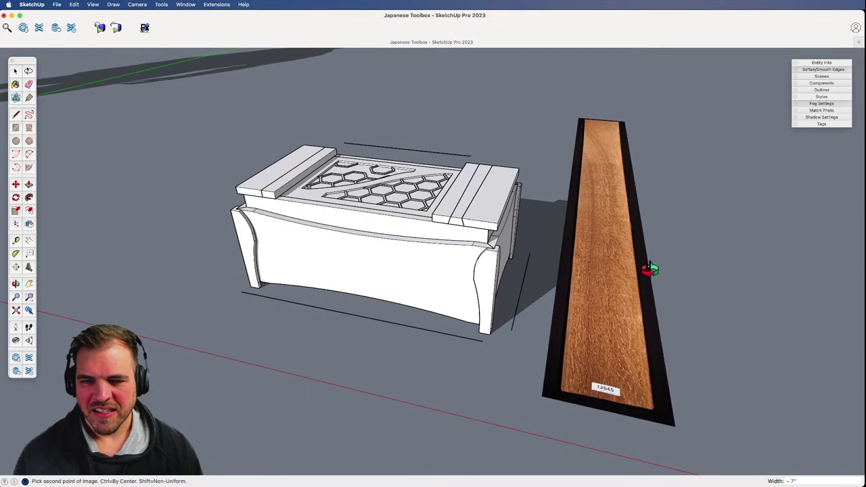
click(663, 247)
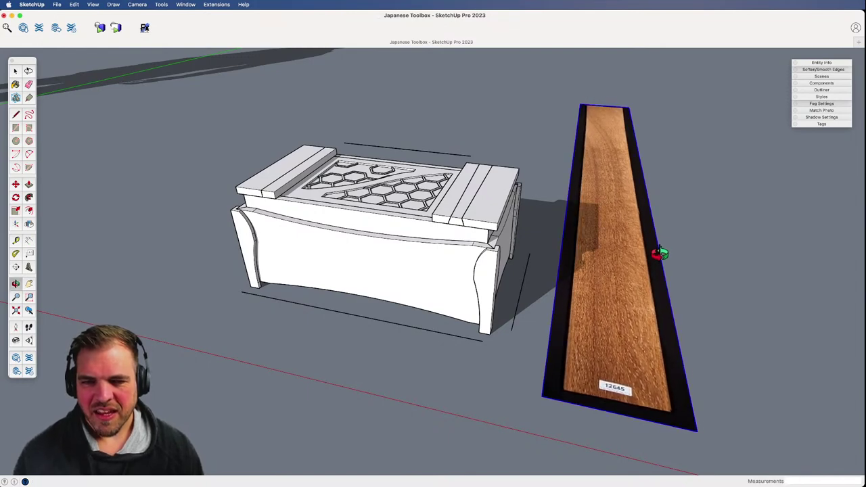
- Import the picture of wood board 16429 and place it flat on the ground beside board 12645
mouse_move(663, 247)
middle_down()
mouse_move(553, 239)
mouse_move(549, 354)
middle_up()
key(super+Tab)
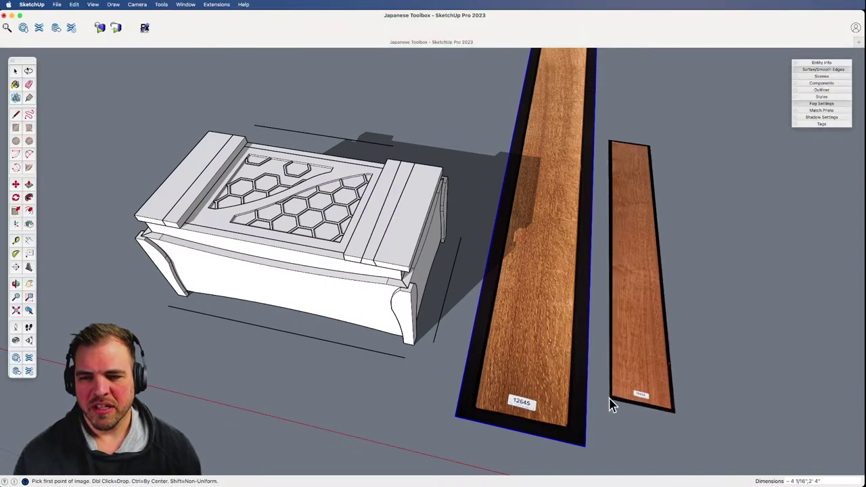
click(612, 400)
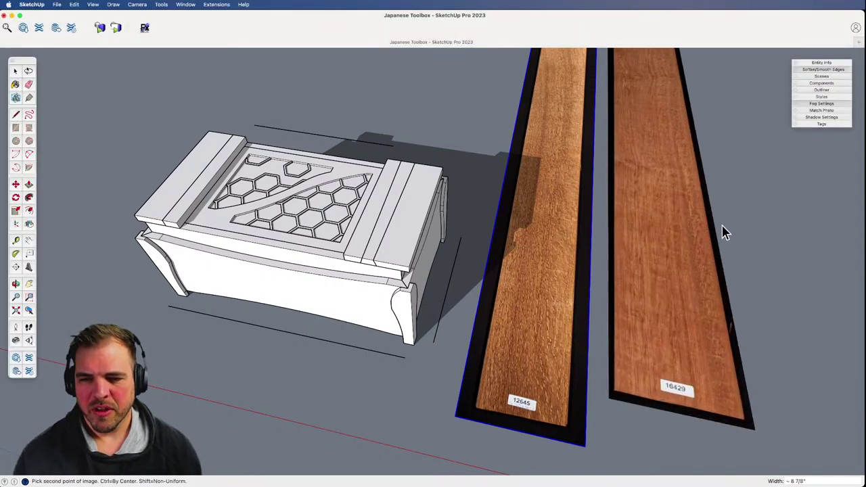
click(706, 292)
scroll(564, 236, down, 5)
middle_drag(525, 277, 538, 367)
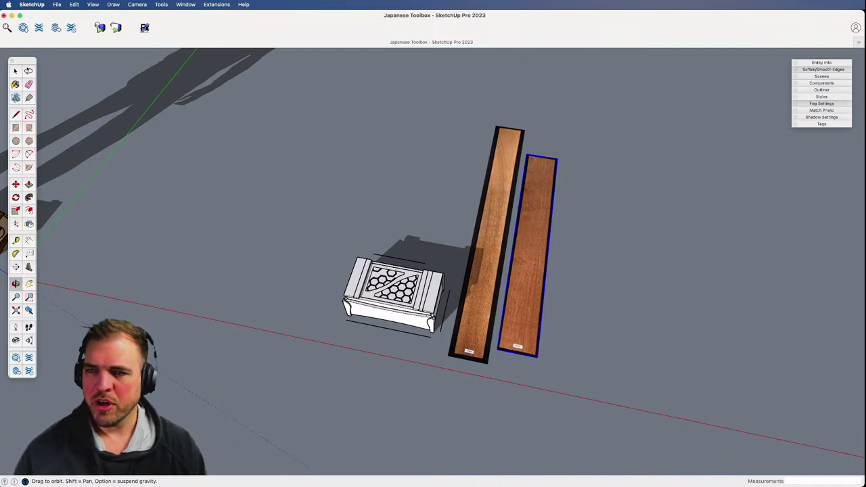
- Import the picture of wood board 26127 at about 8 29/32" by 7' and place it beside board 16429
key(super+Tab)
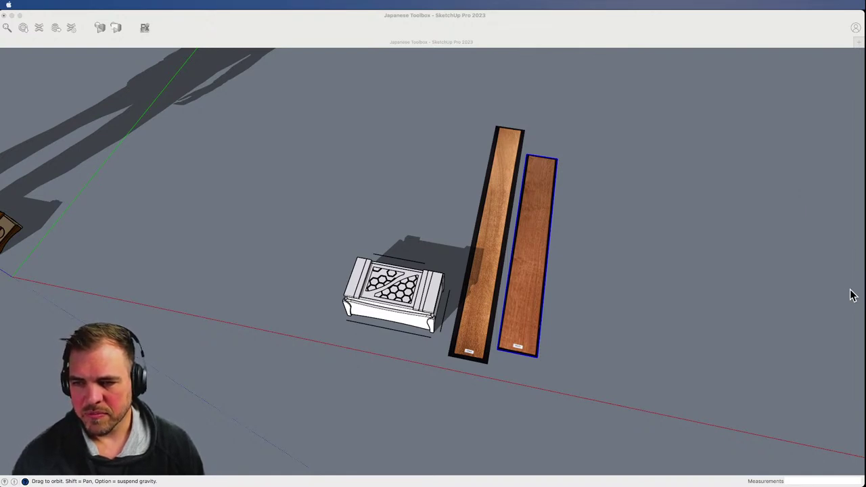
click(563, 370)
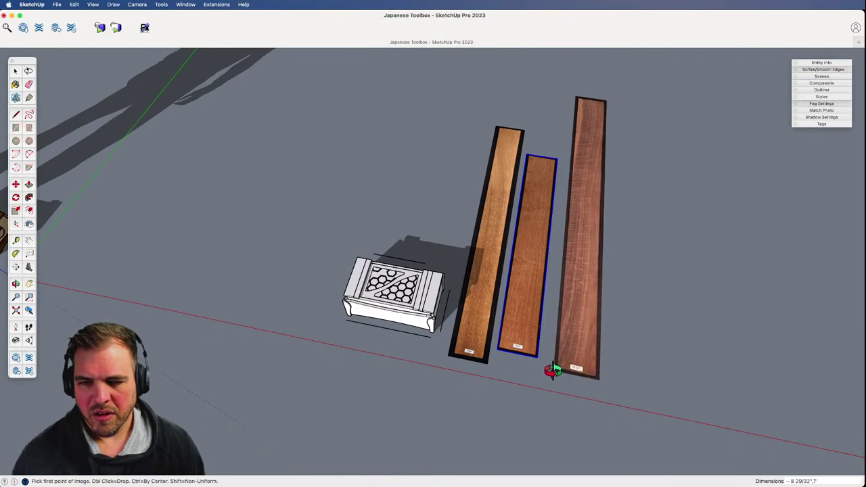
click(555, 371)
key(space)
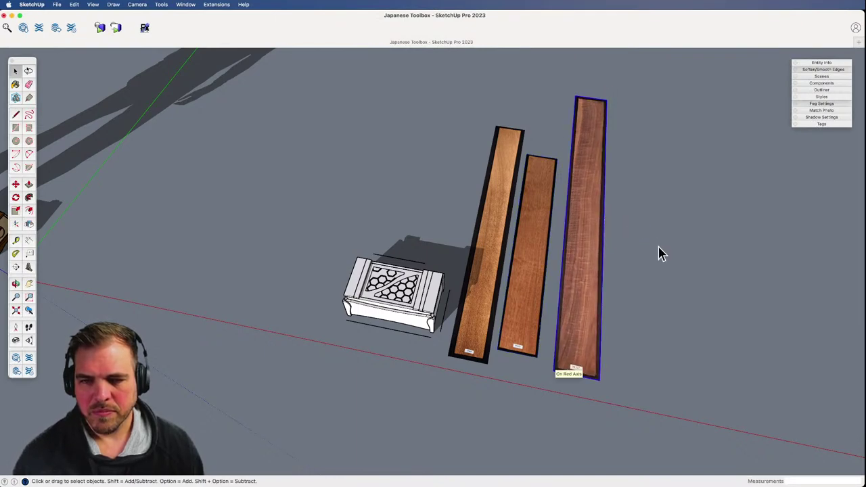
click(632, 252)
- Move the picture of board 16429 so it lies between the other two boards, slightly forward of them
middle_drag(546, 290, 509, 283)
click(511, 269)
key(z)
drag(511, 271, 476, 334)
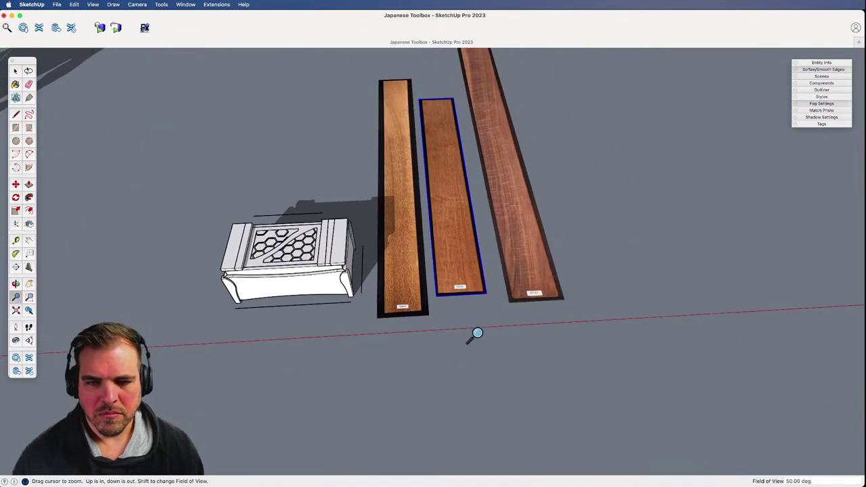
key(h)
drag(462, 260, 657, 252)
key(m)
click(640, 263)
click(449, 363)
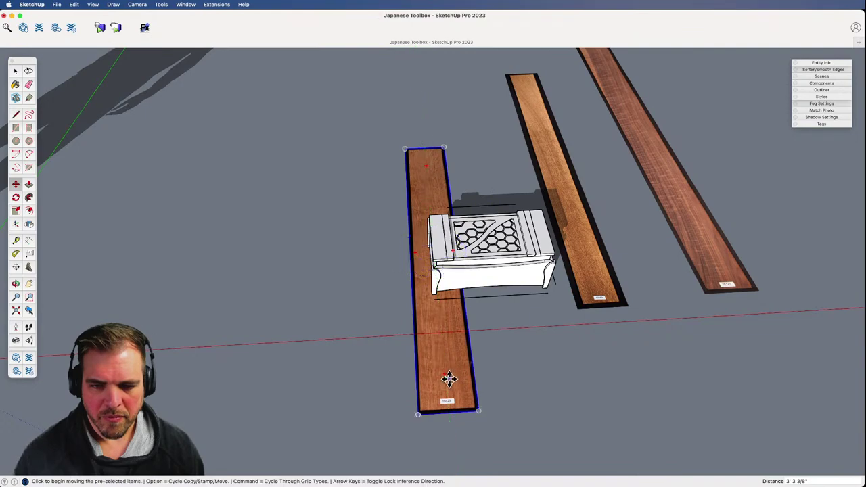
click(450, 377)
click(687, 325)
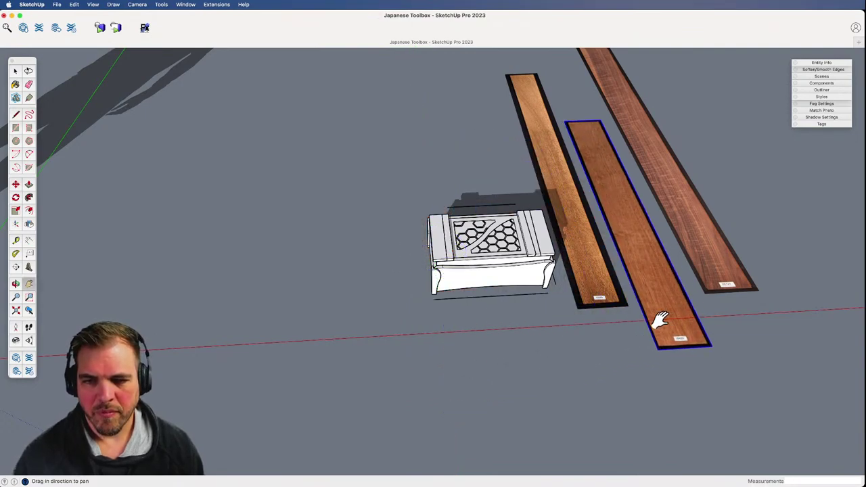
- Explode the picture of board 16429 into a textured face
middle_drag(657, 325, 525, 320)
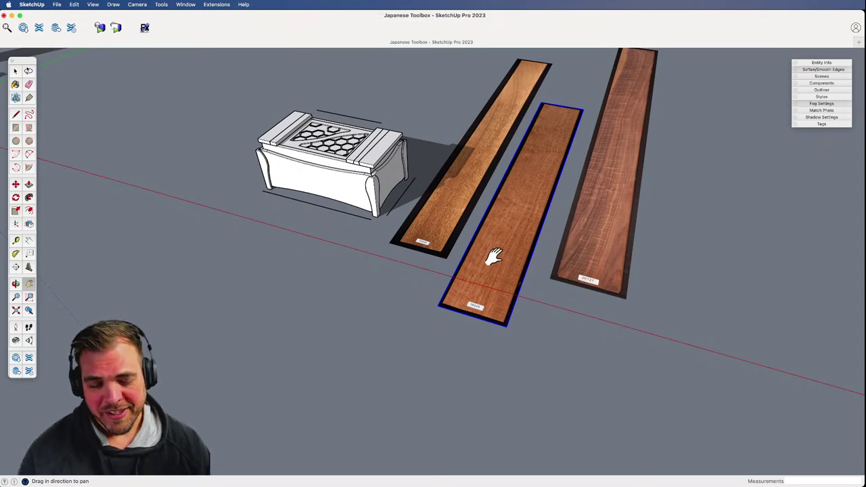
drag(488, 277, 456, 280)
middle_drag(456, 280, 485, 334)
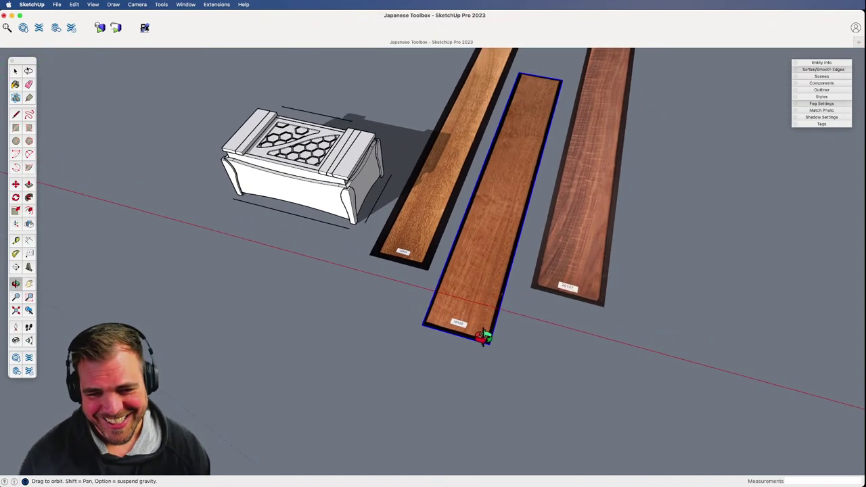
key(space)
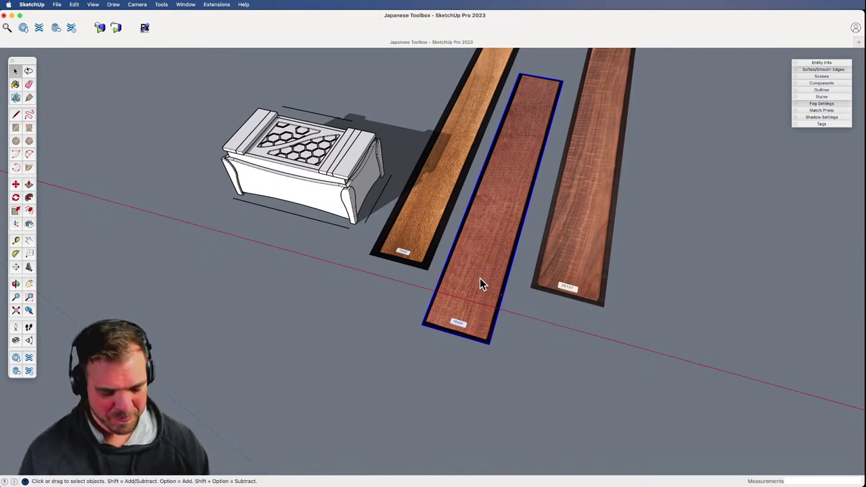
- Draw a rectangle on board 16429 that covers the clear wood and excludes the label and black border
key(r)
click(436, 307)
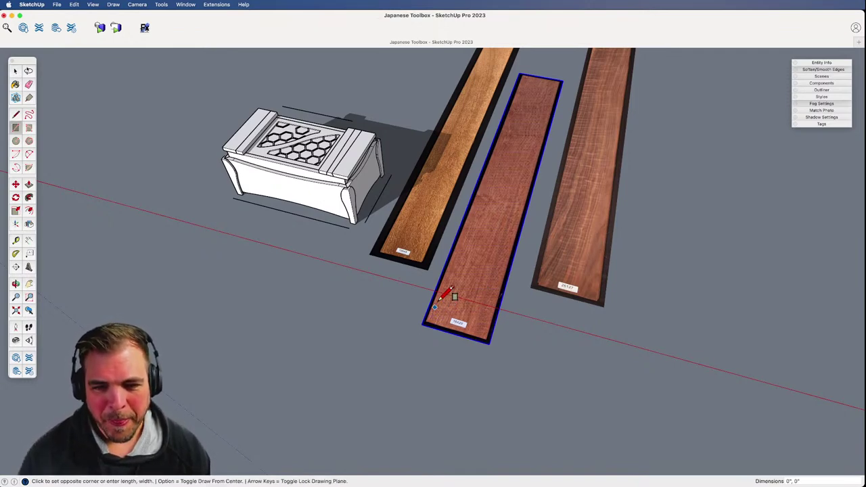
click(556, 89)
shift+middle_drag(468, 240, 503, 273)
key(space)
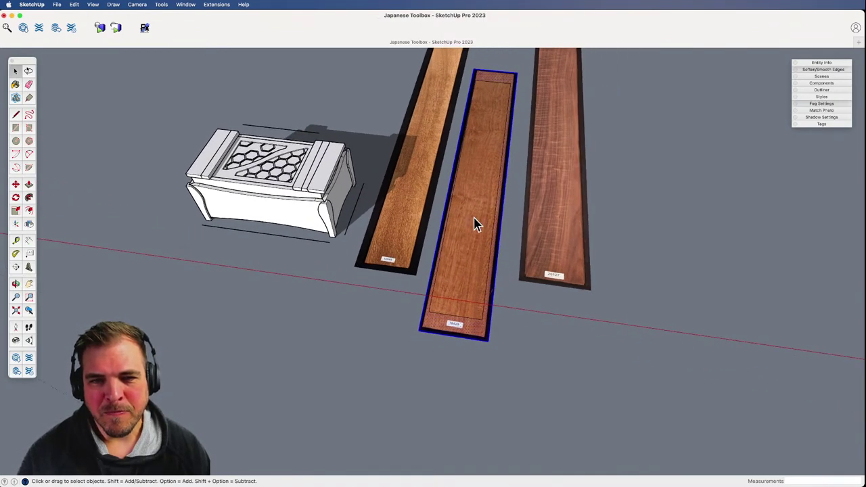
- Select the rectangular wood face inside board 16429 for a closer view
key(h)
drag(473, 237, 468, 265)
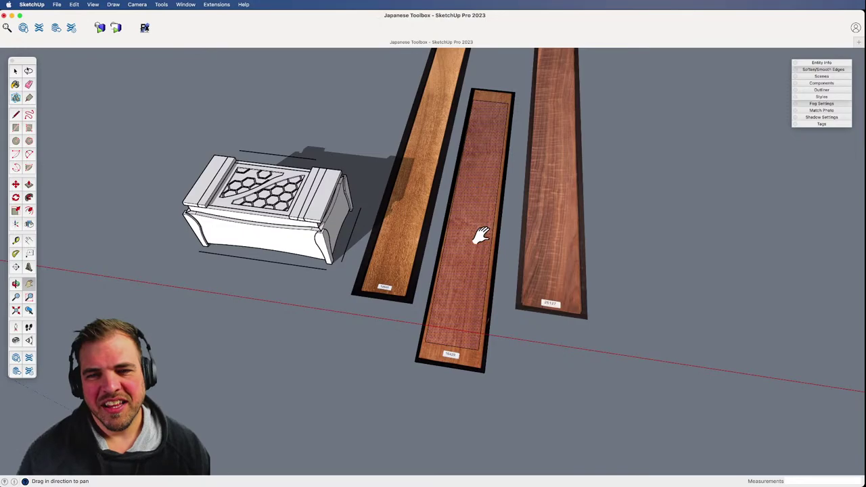
key(z)
drag(480, 236, 499, 183)
key(h)
drag(499, 183, 464, 270)
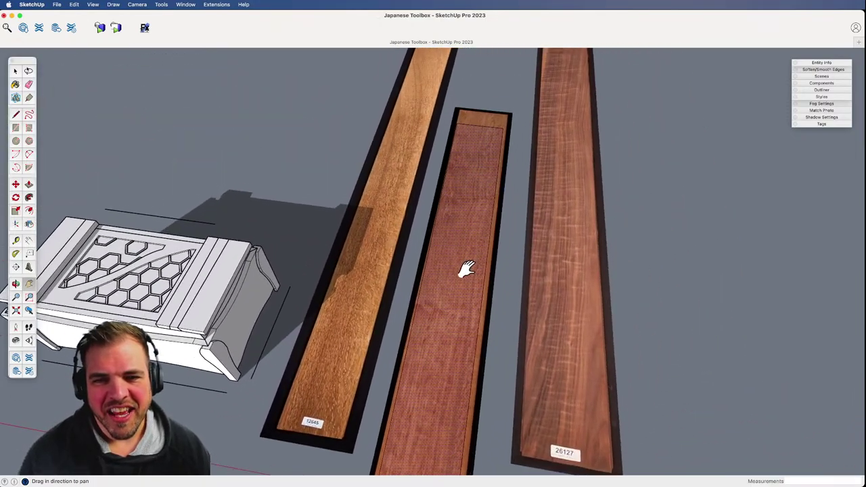
- Examine the outline of the cropping rectangle on board 16429 along its whole length, down to the label
key(space)
click(435, 242)
key(z)
drag(439, 243, 461, 195)
key(h)
drag(461, 195, 452, 306)
key(z)
drag(462, 257, 451, 379)
key(h)
drag(450, 379, 462, 162)
key(space)
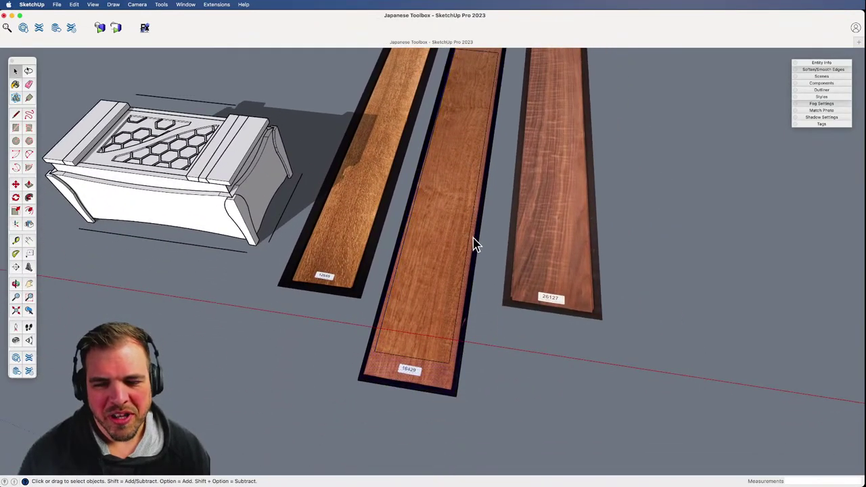
- Move the long edge of the rectangle on board 16429 nearest board 26127 inward by about 9/32"
scroll(474, 223, up, 6)
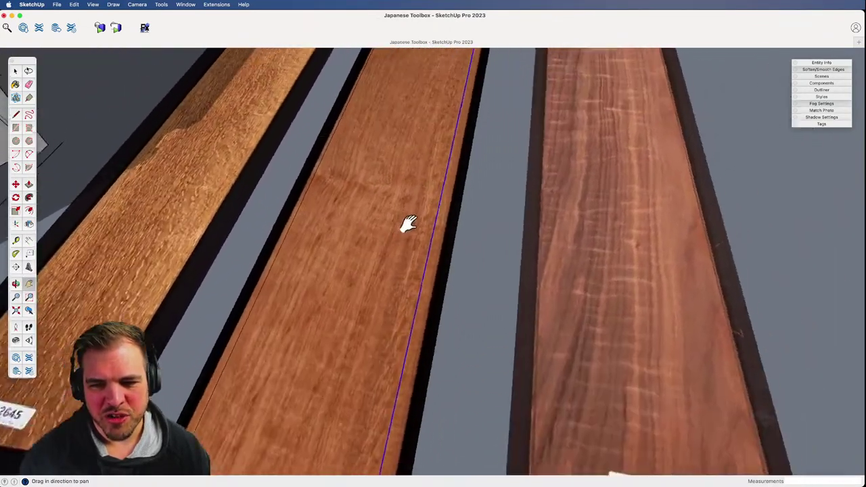
middle_drag(406, 224, 463, 136)
key(m)
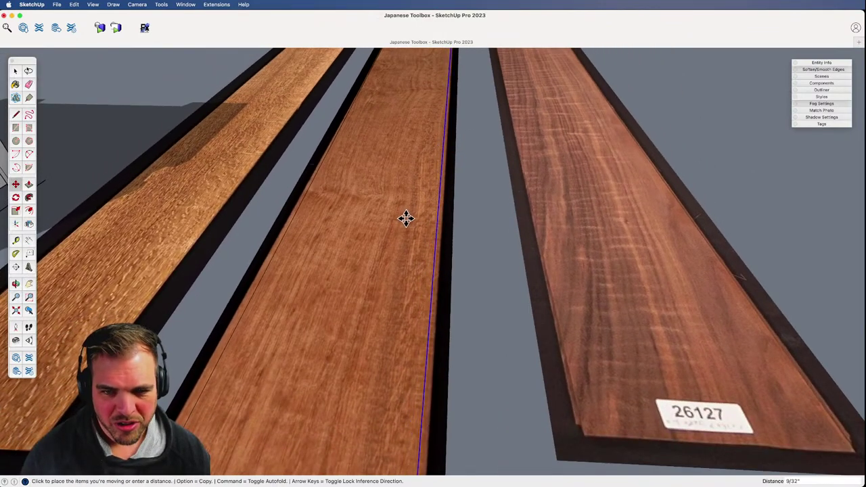
key(z)
drag(410, 173, 375, 193)
key(space)
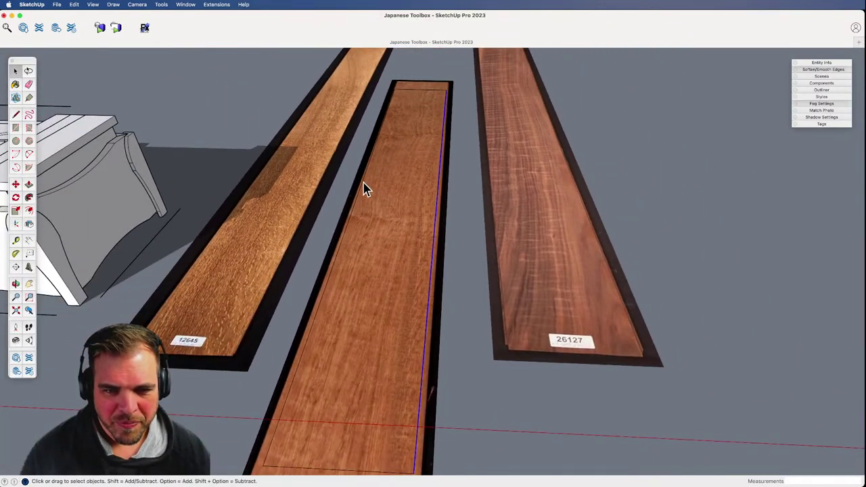
- Move the opposite long edge of the rectangle, nearest board 12645, inward by about 9/32"
key(m)
click(373, 189)
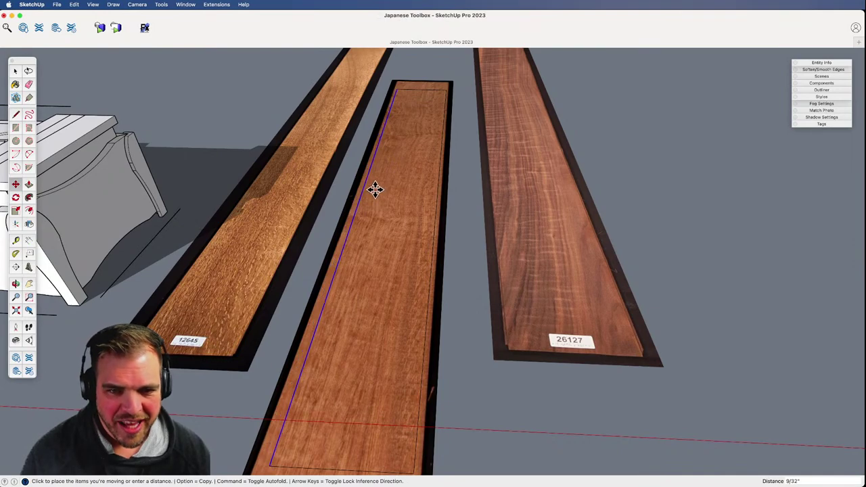
click(374, 189)
- Make a unique texture from the rectangular wood face inside board 16429
key(z)
drag(402, 176, 395, 269)
key(h)
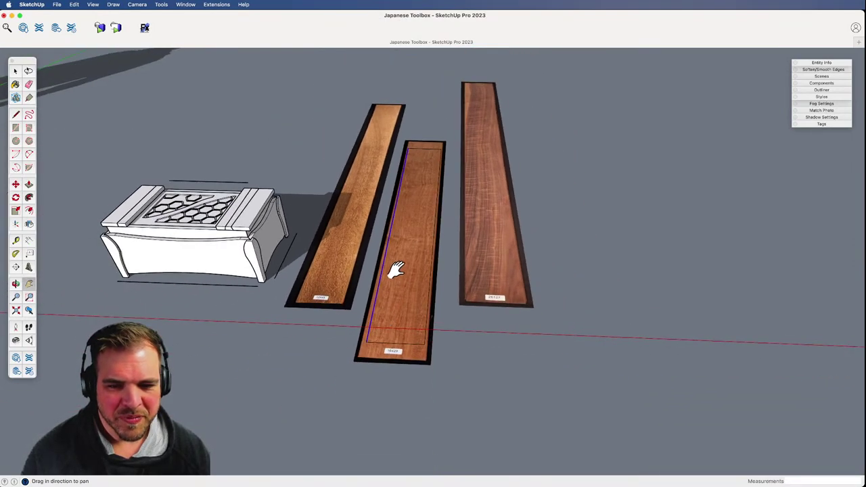
middle_drag(396, 271, 419, 251)
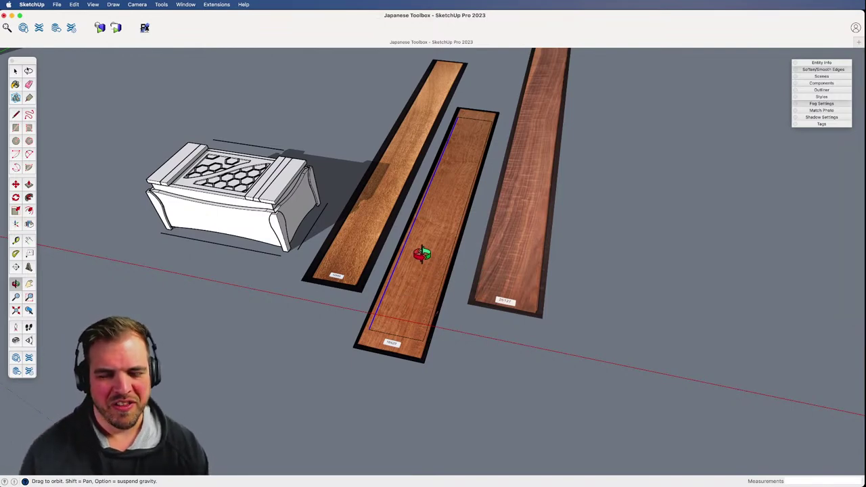
key(space)
click(431, 270)
right_click(439, 202)
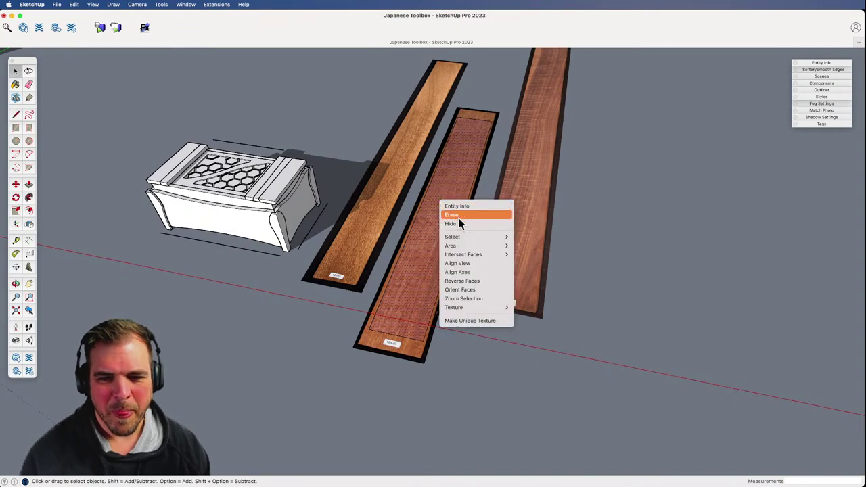
click(485, 320)
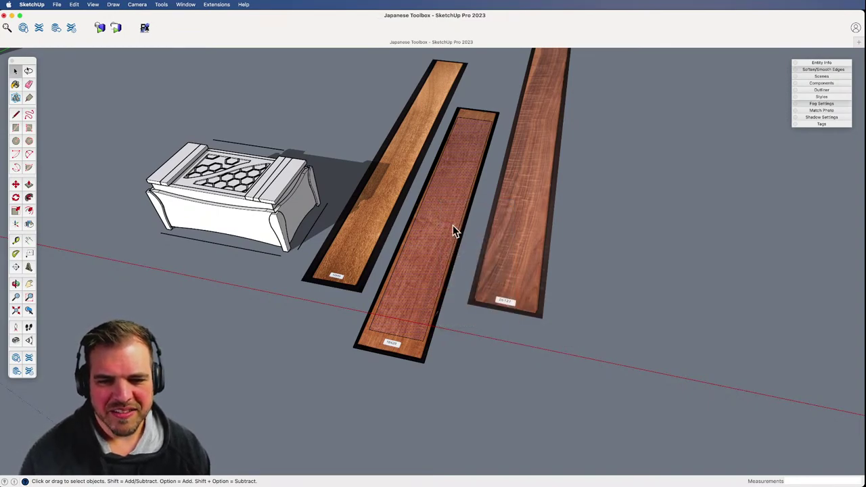
- Move the picture of board 12645 along the red axis to the far side of board 26127
middle_drag(454, 230, 480, 259)
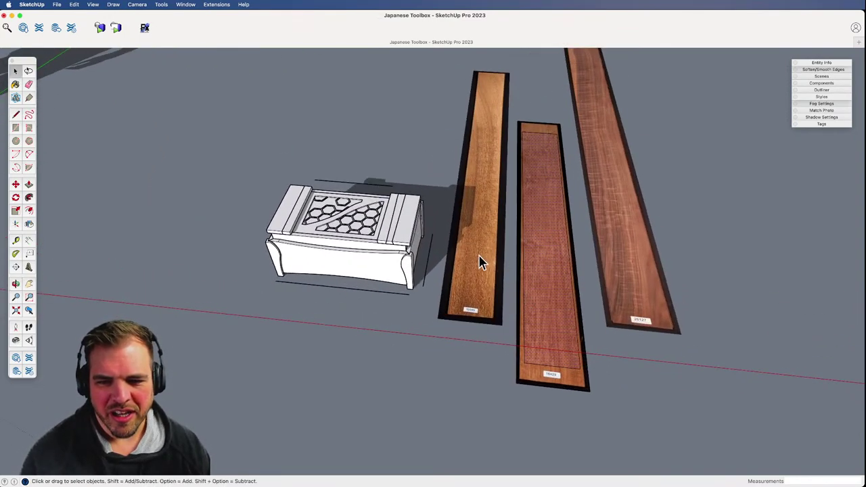
click(484, 281)
key(m)
click(472, 264)
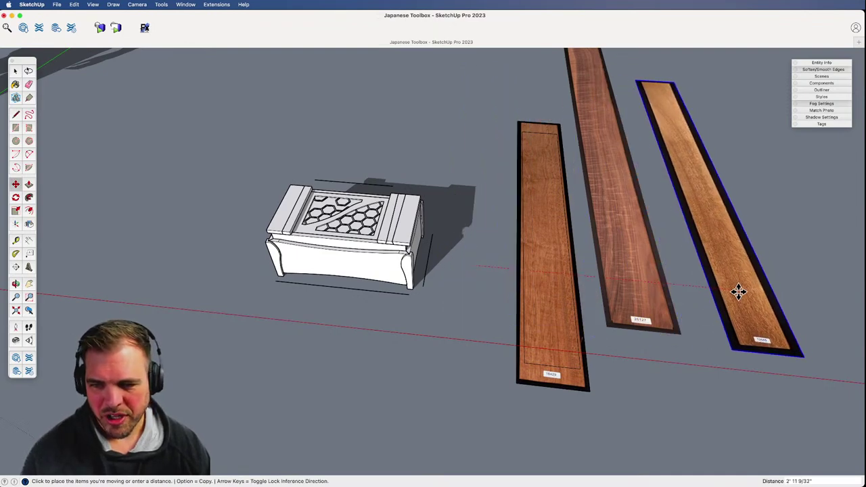
click(721, 290)
key(space)
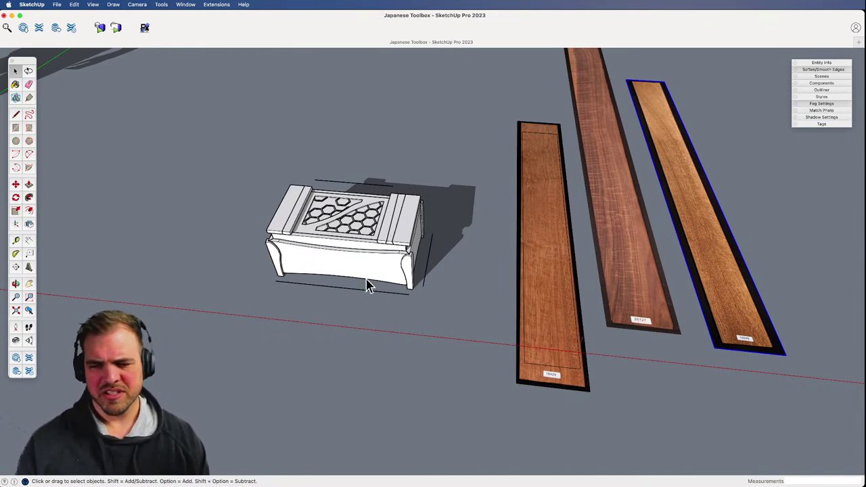
- Open the toolbox's long front panel for editing and paint all its faces with the cropped board 16429 texture
click(399, 322)
middle_drag(399, 322, 395, 176)
scroll(394, 176, up, 1)
shift+middle_drag(406, 224, 418, 301)
scroll(453, 226, up, 5)
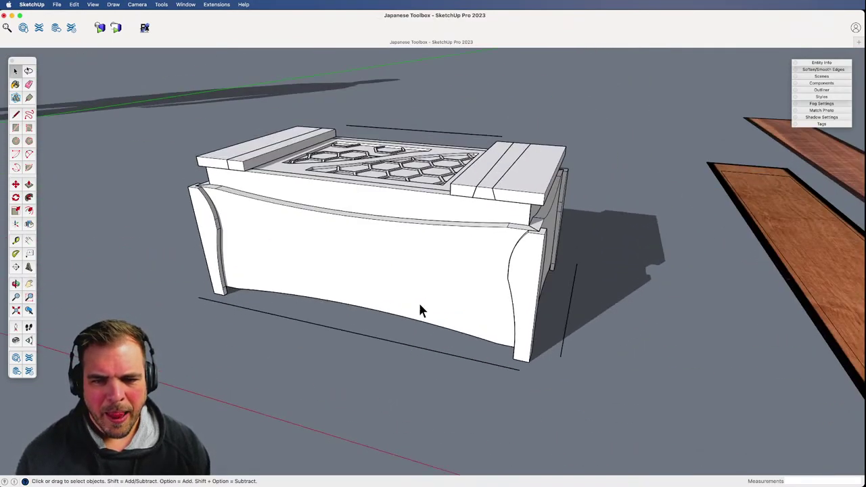
double_click(424, 270)
double_click(425, 273)
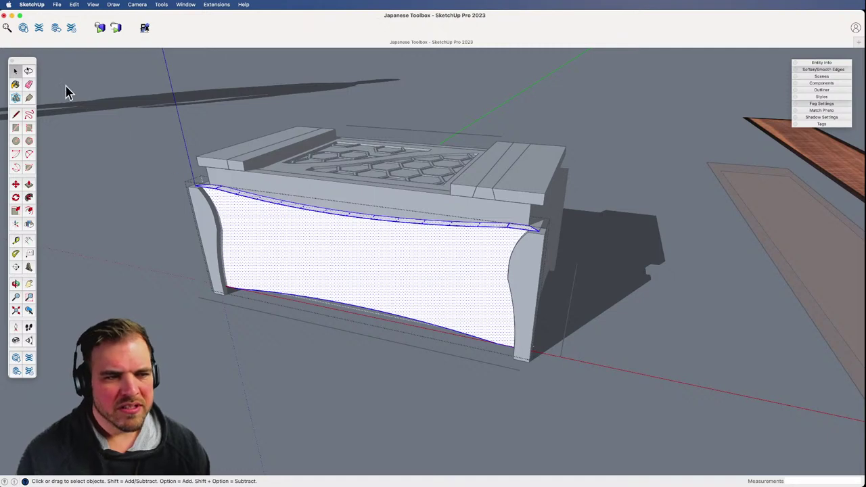
click(14, 86)
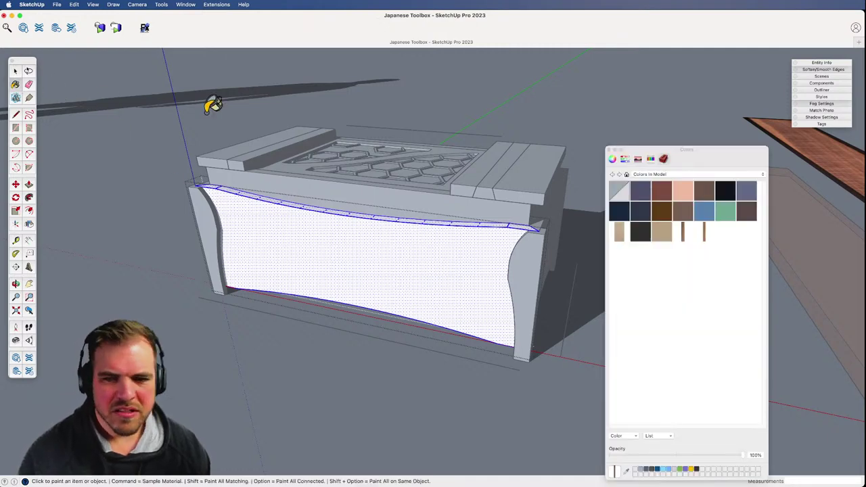
click(704, 234)
click(376, 257)
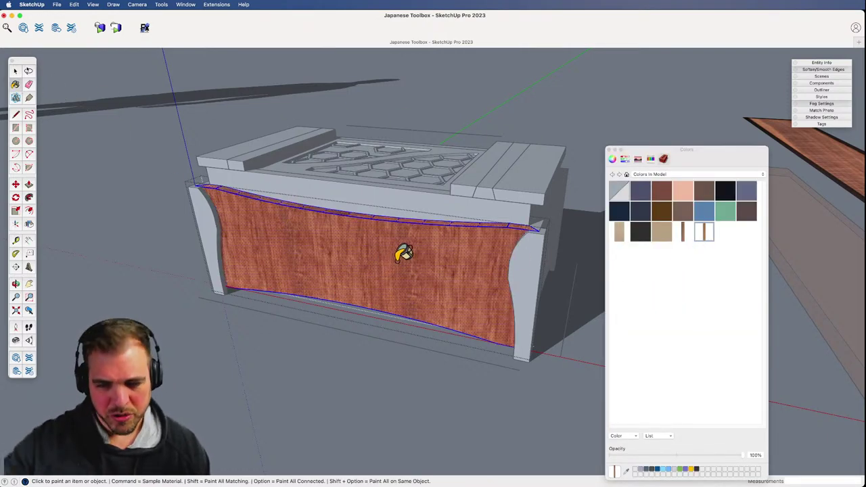
key(space)
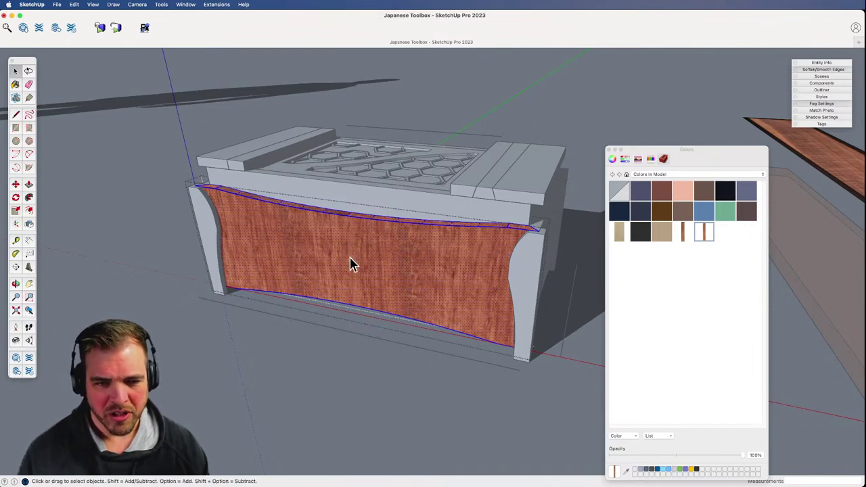
- Reposition the front panel's texture, rotating it so the grain runs along the panel's length and shifting it to cover the face
right_click(331, 252)
mouse_move(389, 354)
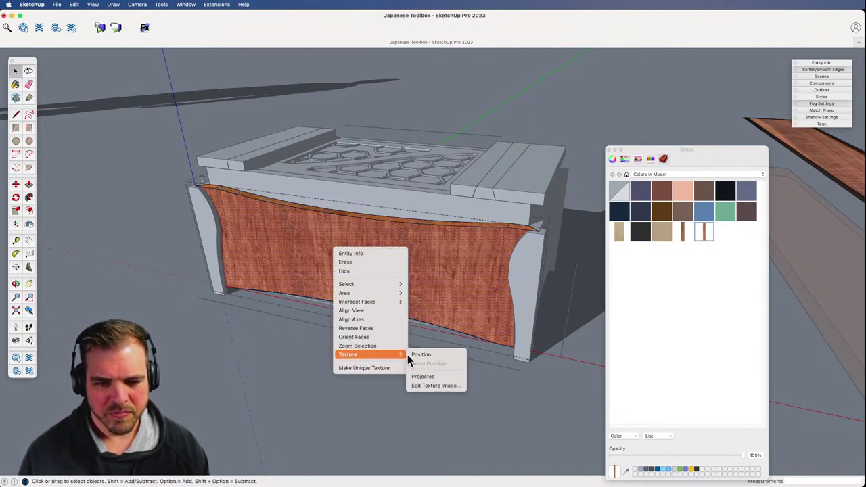
click(423, 354)
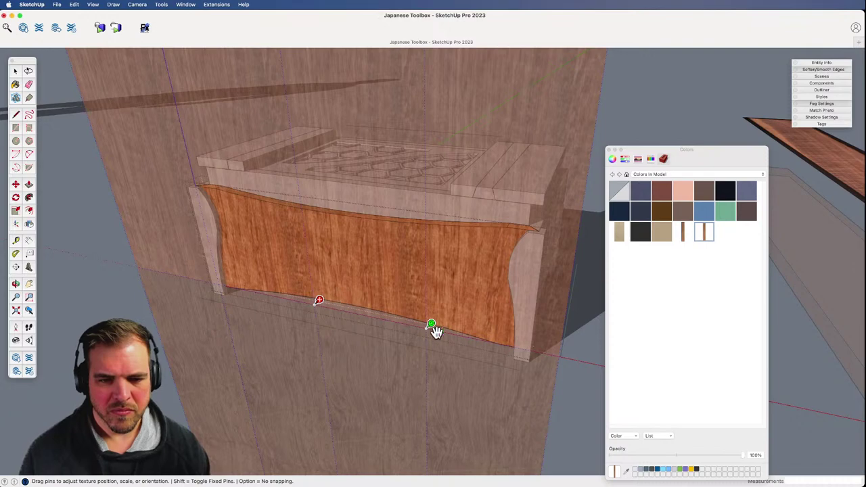
drag(433, 329, 330, 384)
drag(400, 272, 280, 251)
right_click(316, 256)
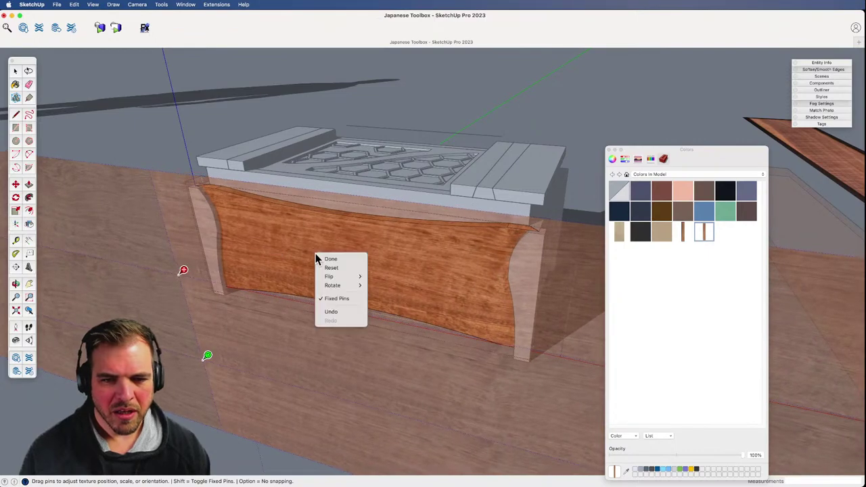
click(330, 259)
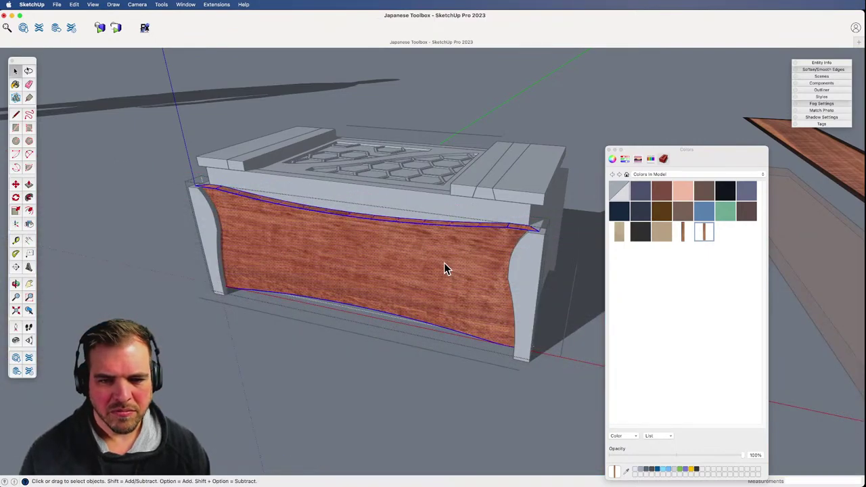
- Finish editing the front panel and return to the whole toolbox
mouse_move(444, 268)
middle_down()
mouse_move(383, 266)
mouse_move(378, 294)
mouse_move(344, 300)
middle_up()
key(b)
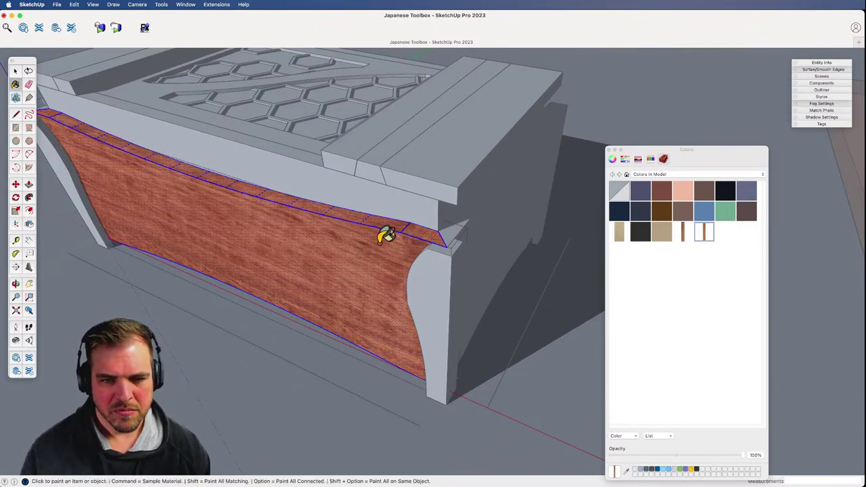
key(z)
drag(381, 237, 332, 383)
key(space)
click(346, 359)
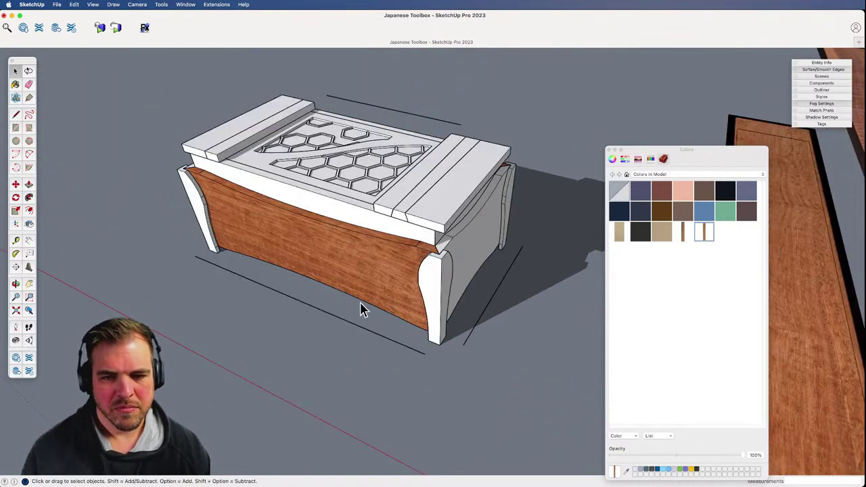
- Open the toolbox's adjoining short end panel for editing and paint it with the same board 16429 texture
middle_drag(361, 305, 346, 264)
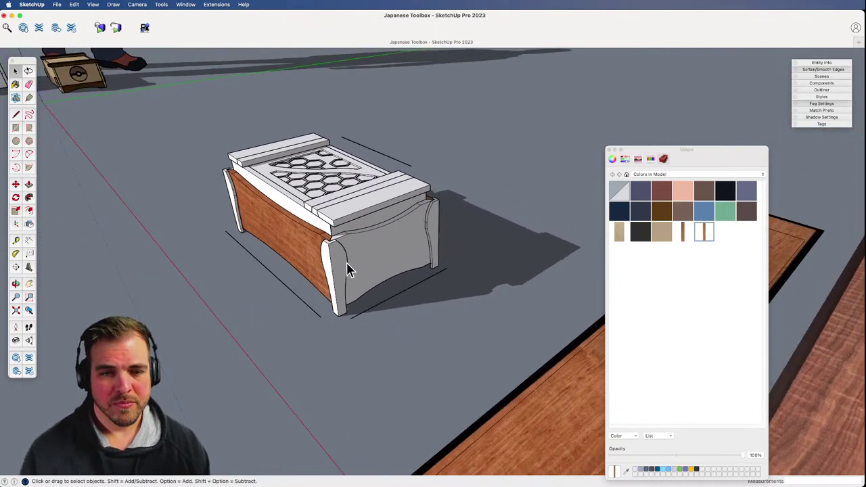
double_click(347, 270)
click(361, 262)
key(b)
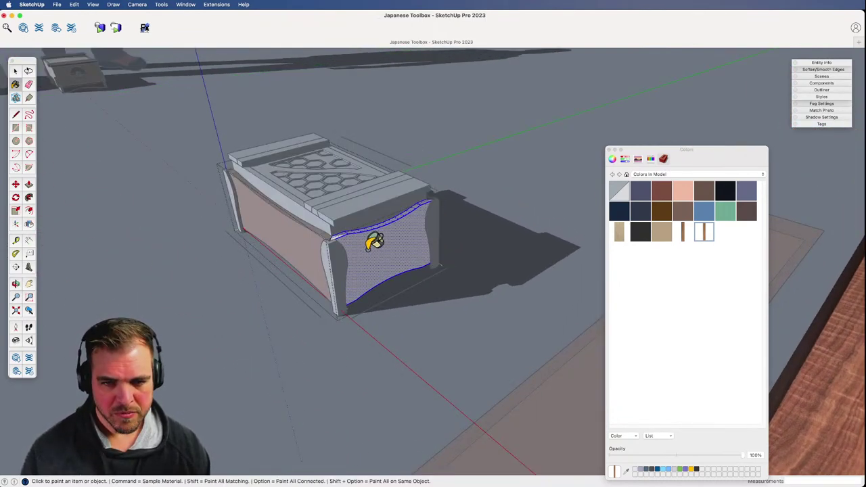
click(379, 249)
key(space)
click(410, 335)
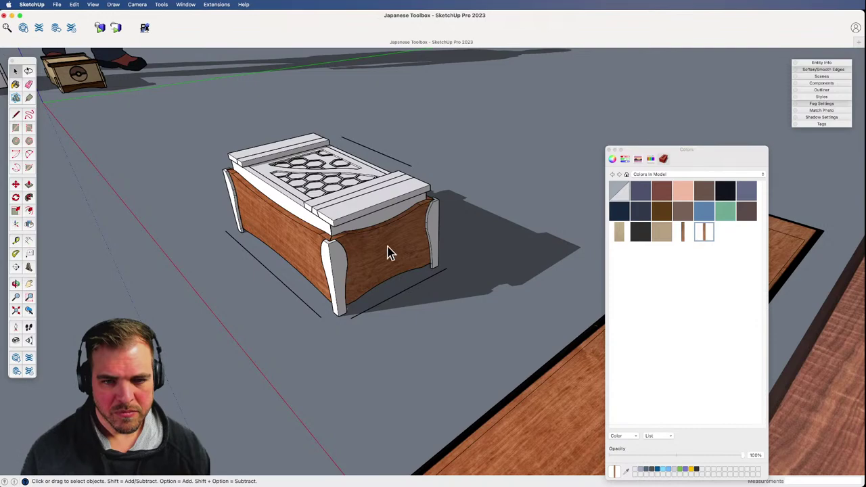
- Move the Colors window aside and explode the picture of board 26127 into a textured face
key(h)
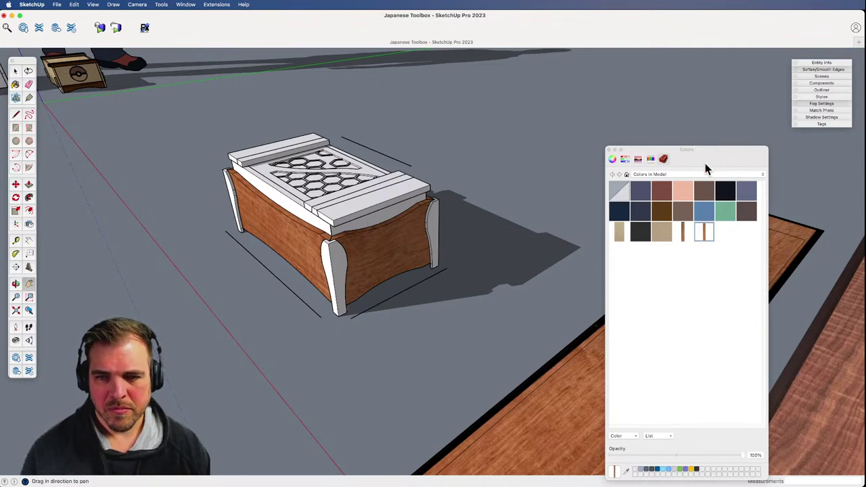
drag(706, 149, 693, 71)
key(z)
drag(468, 257, 460, 318)
key(o)
drag(313, 338, 494, 321)
key(h)
shift+middle_drag(493, 321, 426, 356)
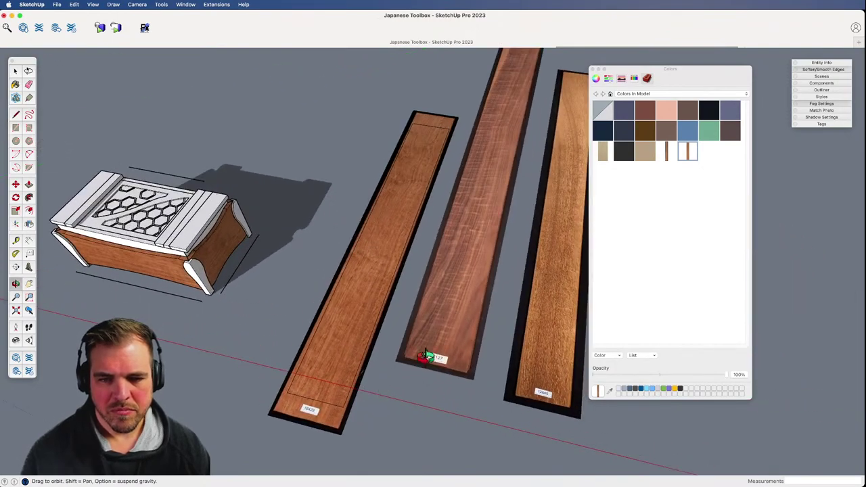
click(464, 301)
middle_drag(464, 302, 400, 269)
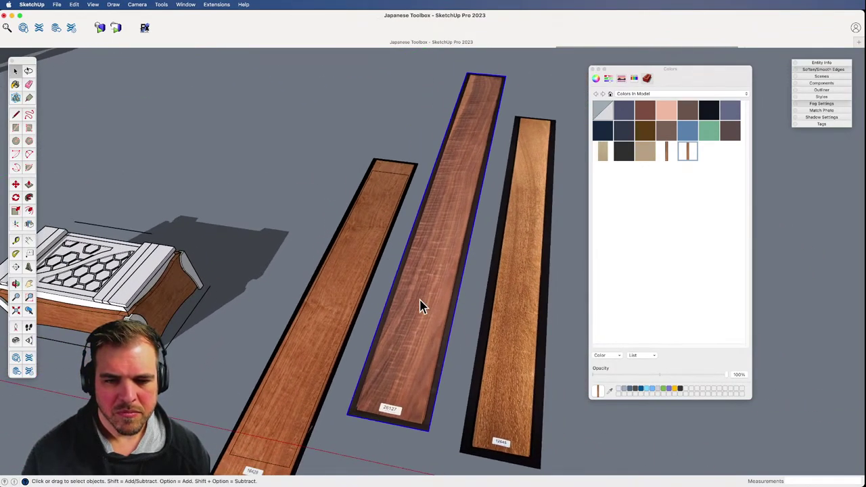
key(x)
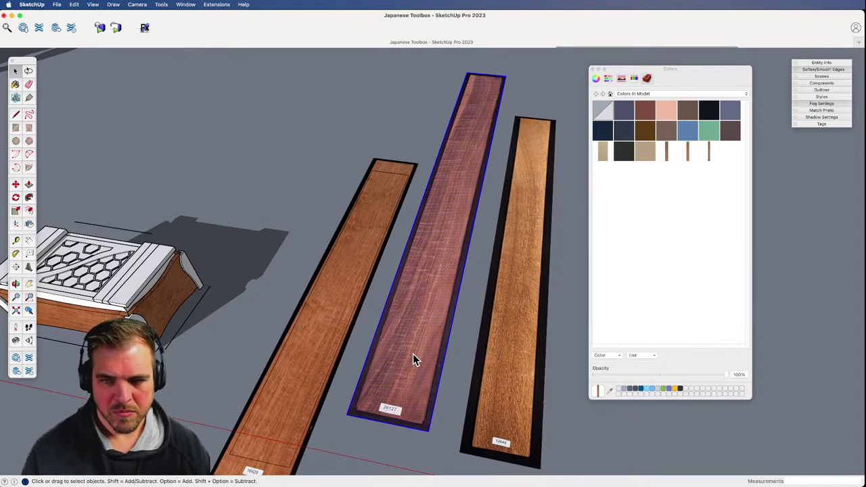
- Widen the face of board 26127 by scaling it to about 1.31 across its width and slightly more from the opposite edge
key(r)
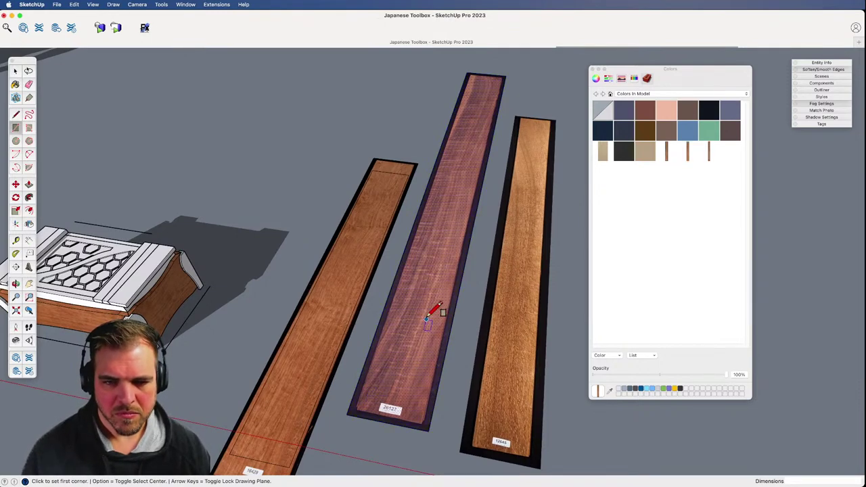
key(space)
key(s)
click(480, 188)
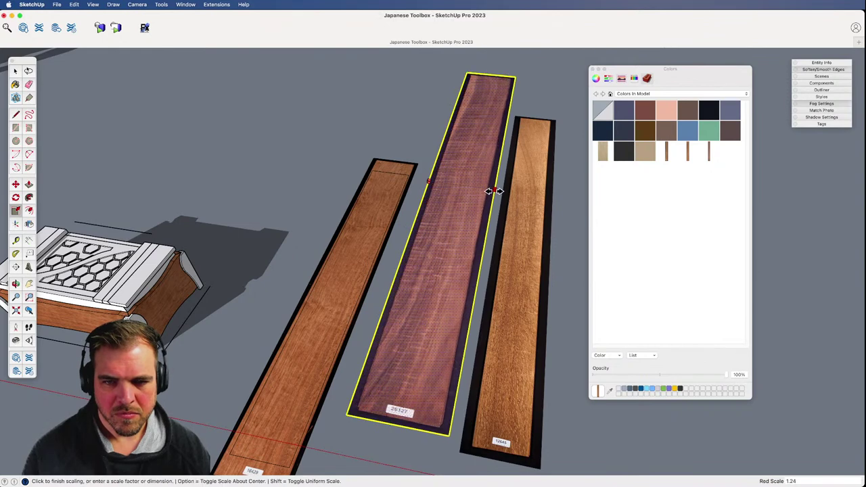
click(486, 198)
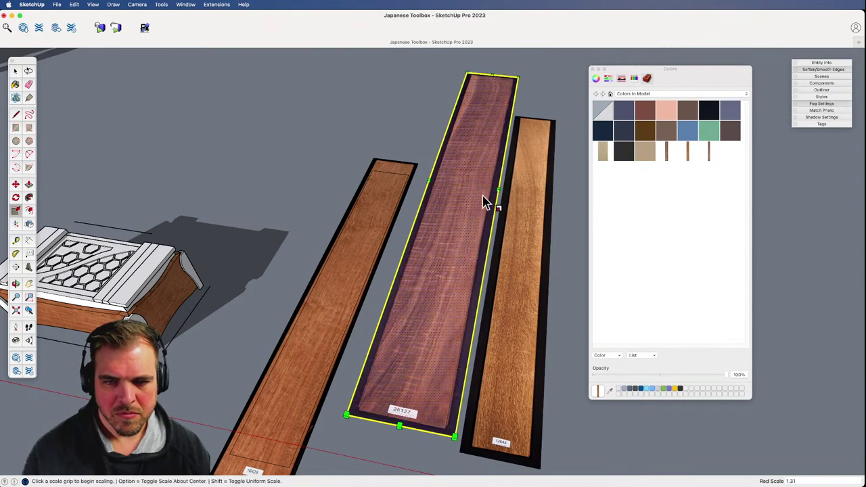
click(429, 181)
click(421, 182)
- Outline the clear wood of board 26127 with a rectangle about 6 ft by 8.8 in and make it a unique texture
key(r)
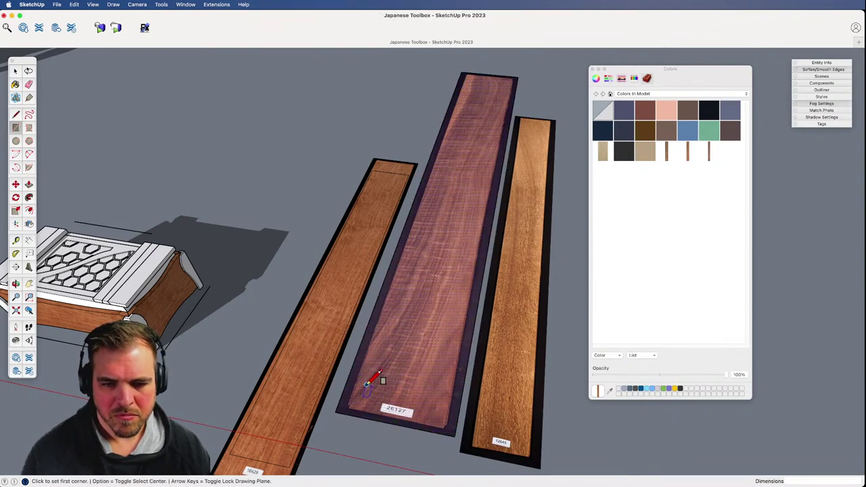
click(366, 385)
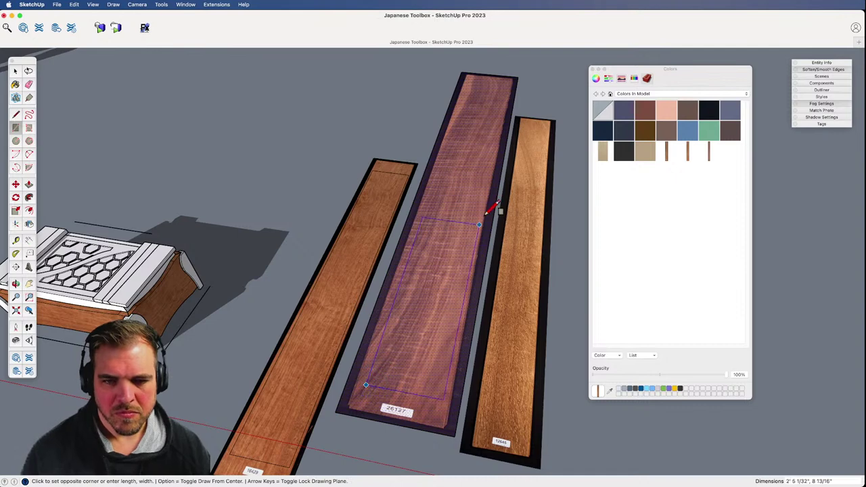
click(504, 97)
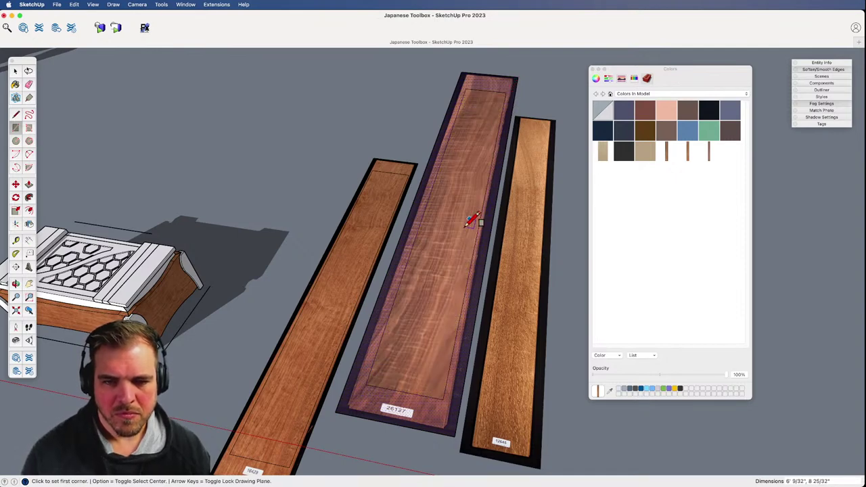
key(space)
right_click(450, 202)
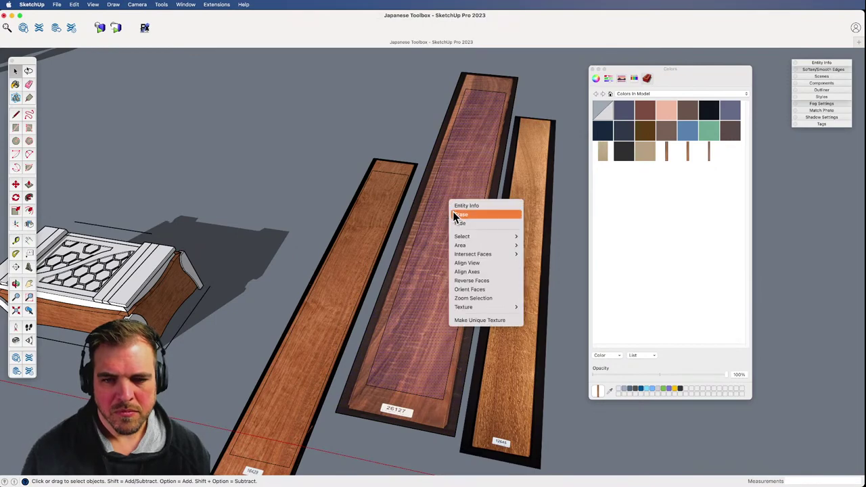
click(478, 320)
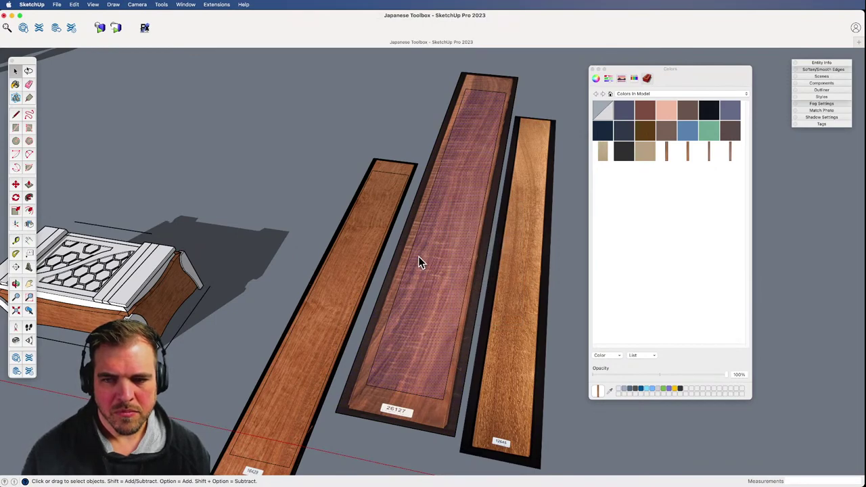
- Open the toolbox's upper front rail for editing, paint it with the new board 26127 texture, and move the Colors window aside
key(z)
drag(451, 236, 391, 327)
shift+middle_drag(391, 328, 402, 313)
drag(402, 313, 408, 232)
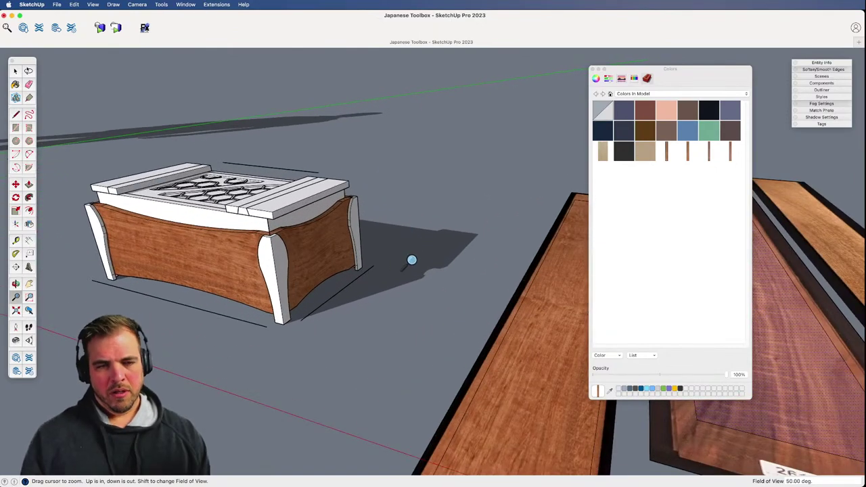
shift+middle_drag(367, 248, 443, 279)
key(space)
double_click(352, 245)
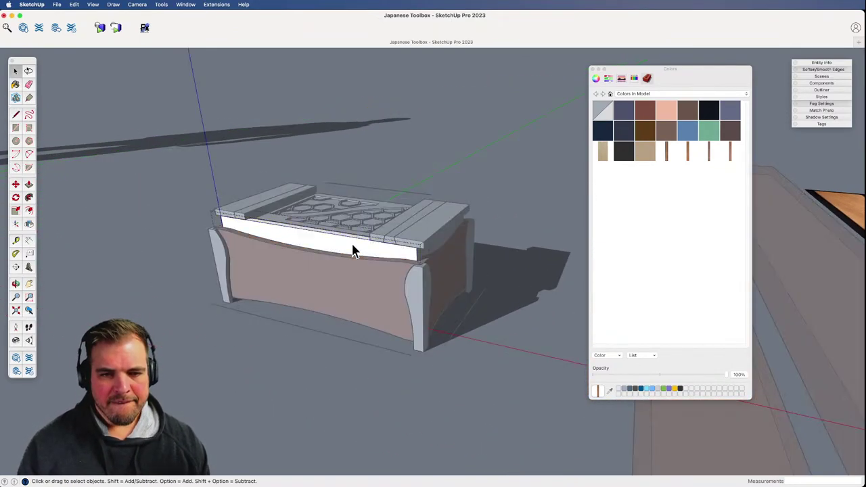
triple_click(351, 244)
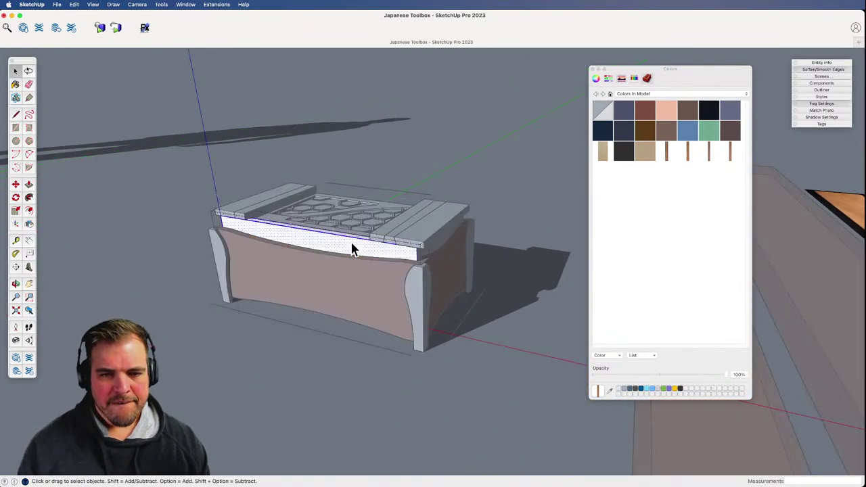
click(732, 152)
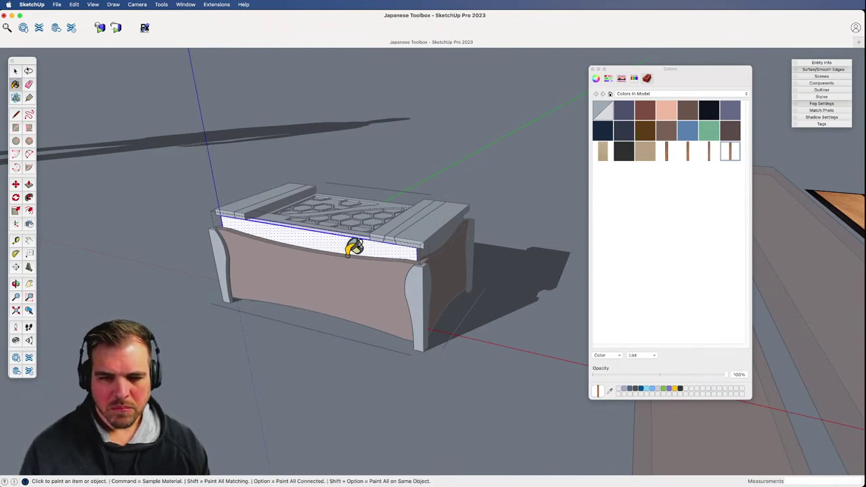
click(331, 234)
mouse_move(361, 321)
shift+middle_down()
mouse_move(345, 266)
mouse_move(449, 342)
mouse_move(358, 261)
shift+middle_up()
key(space)
drag(674, 79, 713, 61)
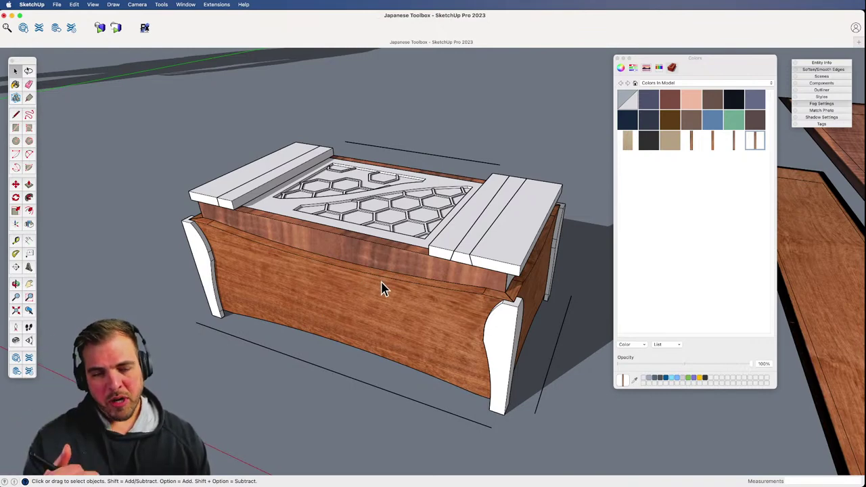
- Rotate and reposition the texture on the upper front rail's face so the grain runs along its length
click(348, 257)
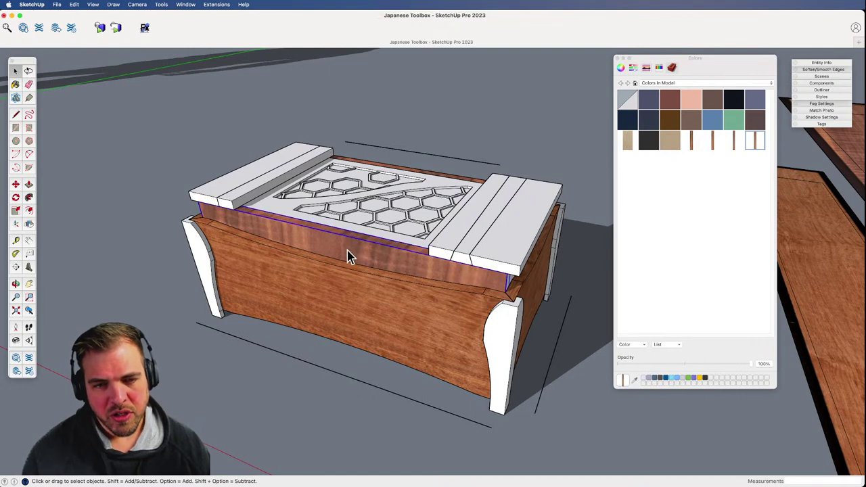
double_click(338, 252)
right_click(336, 252)
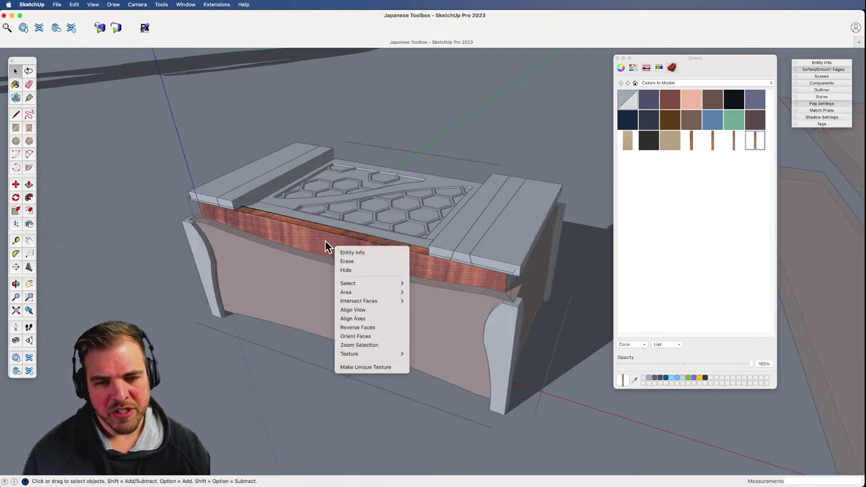
mouse_move(392, 354)
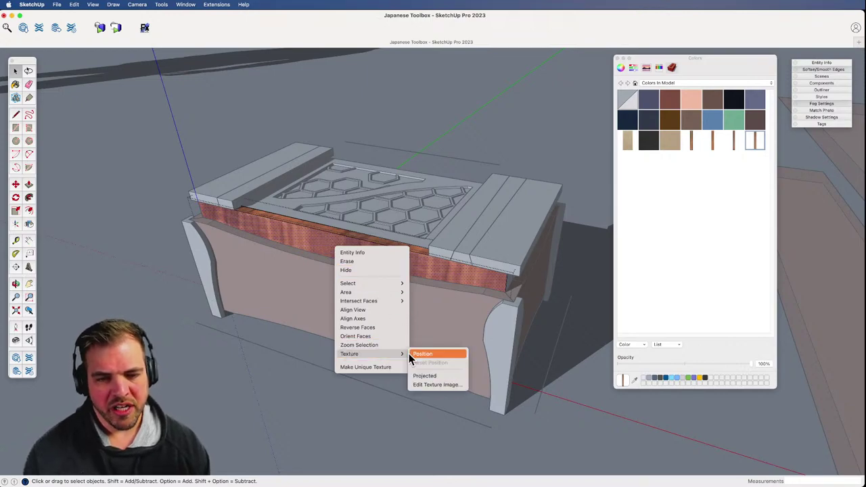
click(425, 354)
drag(359, 331, 226, 151)
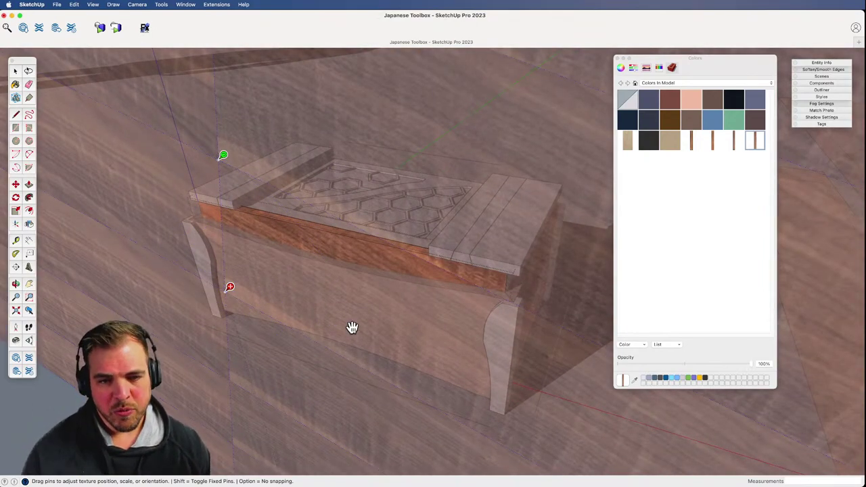
drag(220, 157, 191, 175)
drag(345, 305, 337, 270)
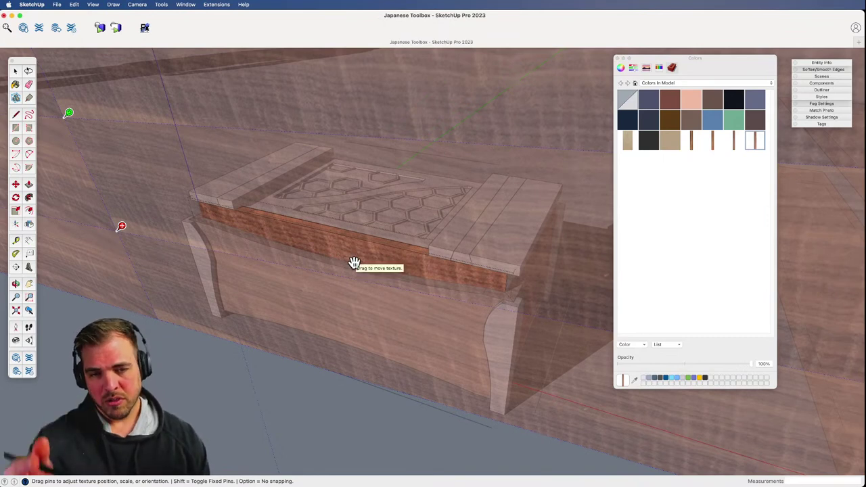
right_click(348, 254)
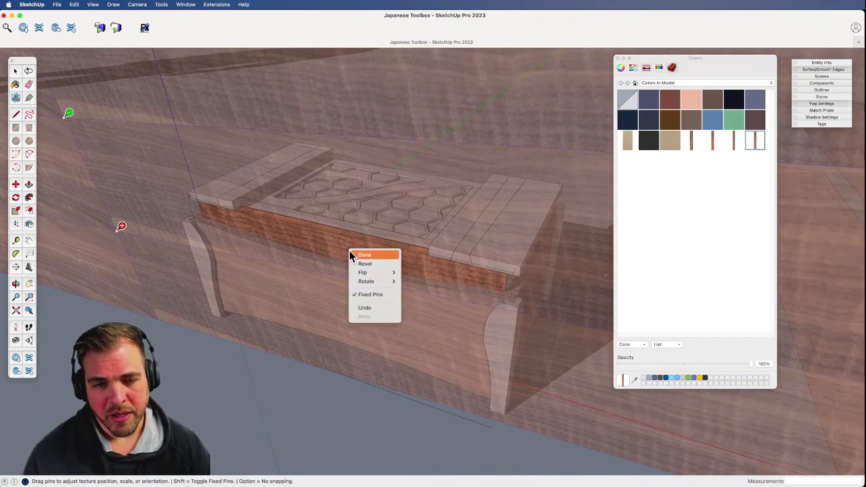
click(366, 256)
- Repaint all faces of the upper front rail with the realigned texture and finish editing it
click(384, 266)
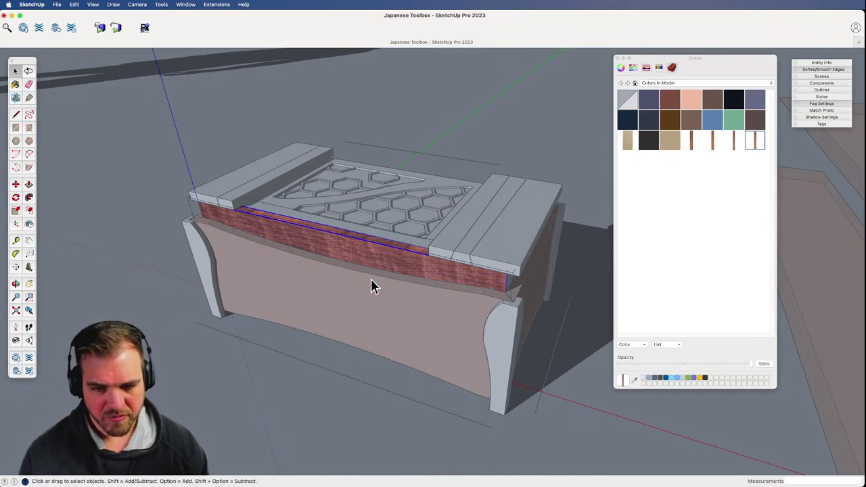
key(b)
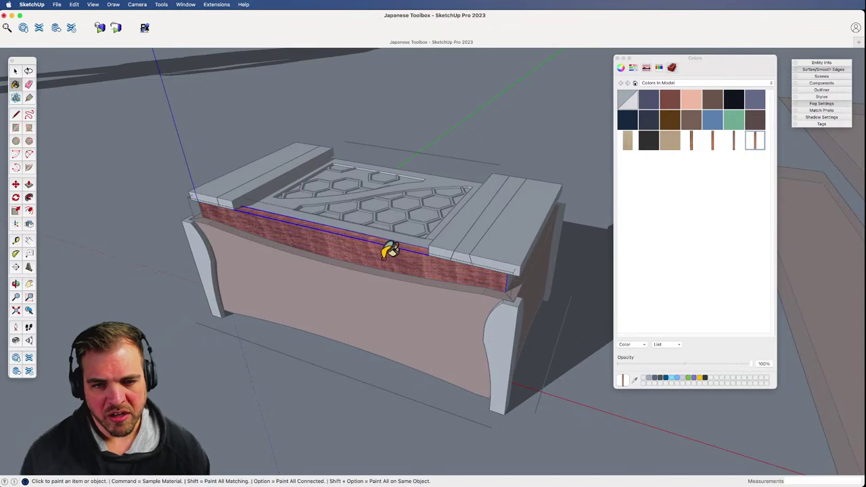
key(space)
click(347, 397)
- Paint the upper rail on the toolbox's short end with the board 26127 texture and finish editing it
shift+middle_drag(421, 329, 267, 315)
triple_click(385, 271)
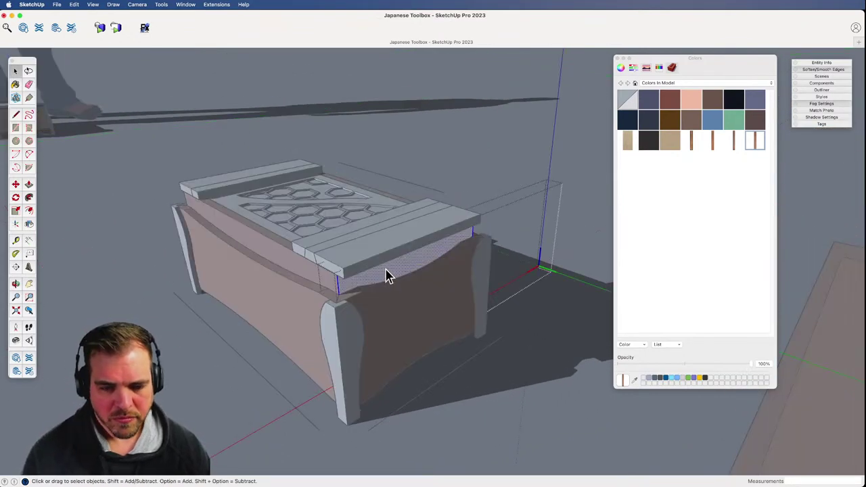
key(b)
click(396, 271)
key(space)
click(468, 425)
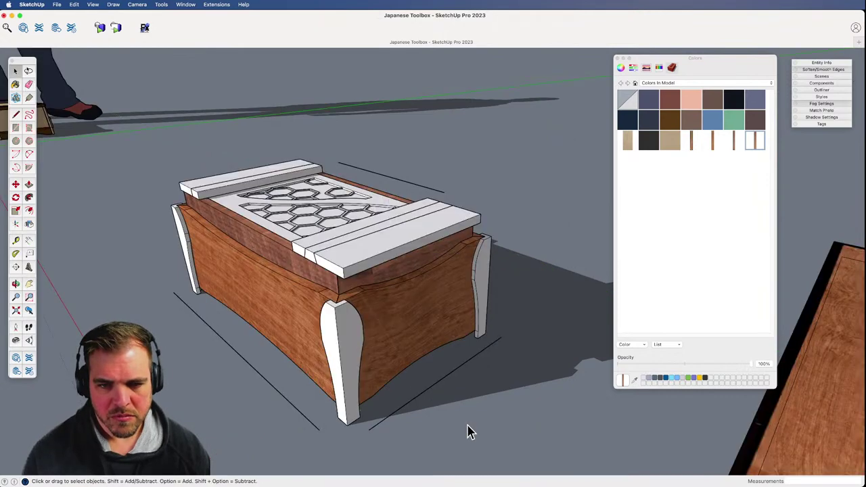
- Reposition the texture on the short end's upper rail, apply it to the rail's other faces, and finish editing
double_click(401, 281)
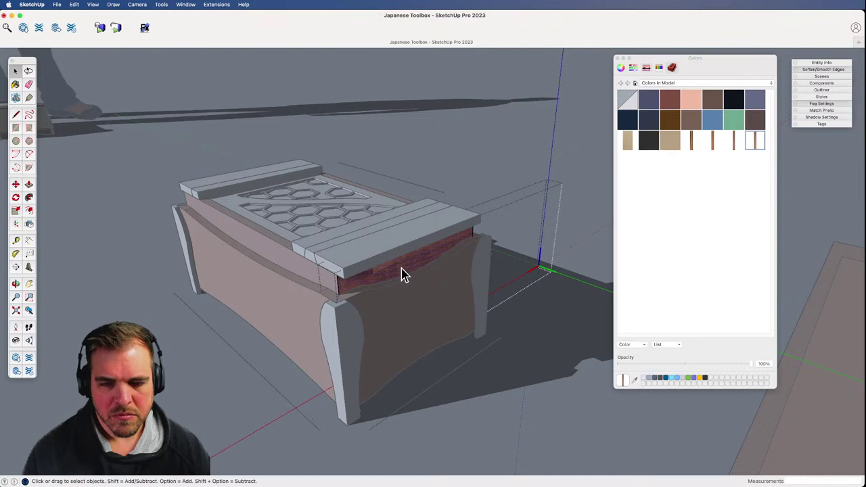
right_click(403, 273)
mouse_move(454, 373)
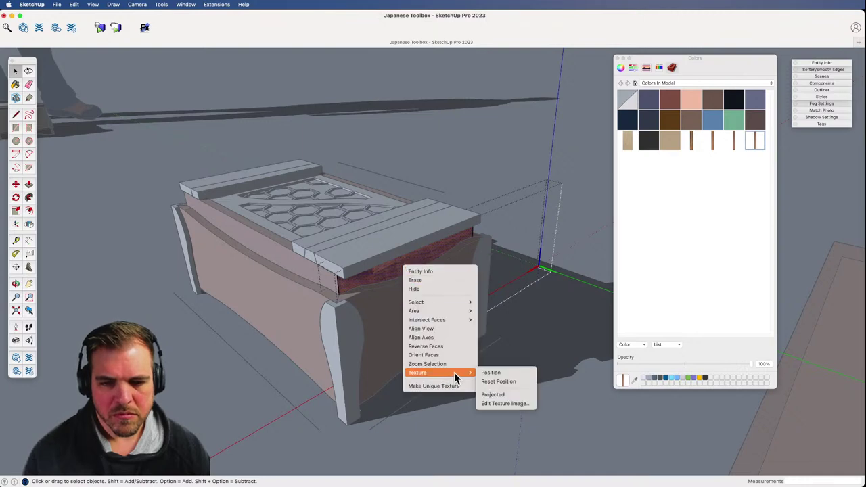
click(503, 372)
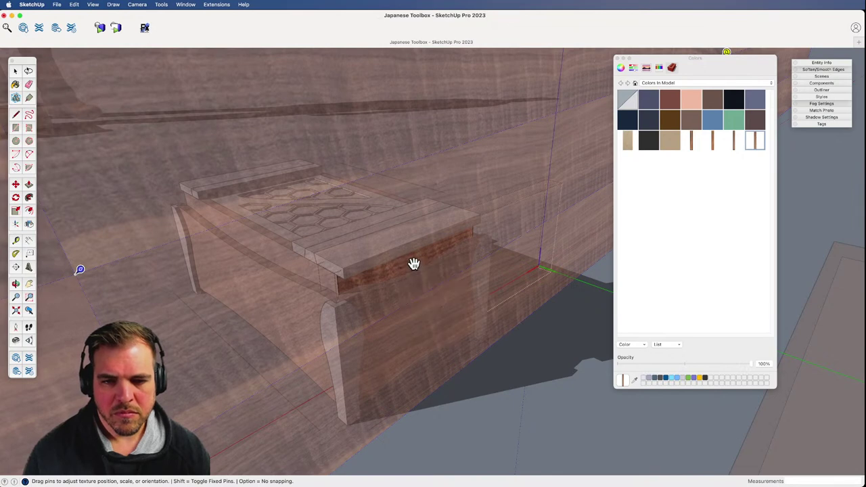
right_click(414, 263)
click(429, 268)
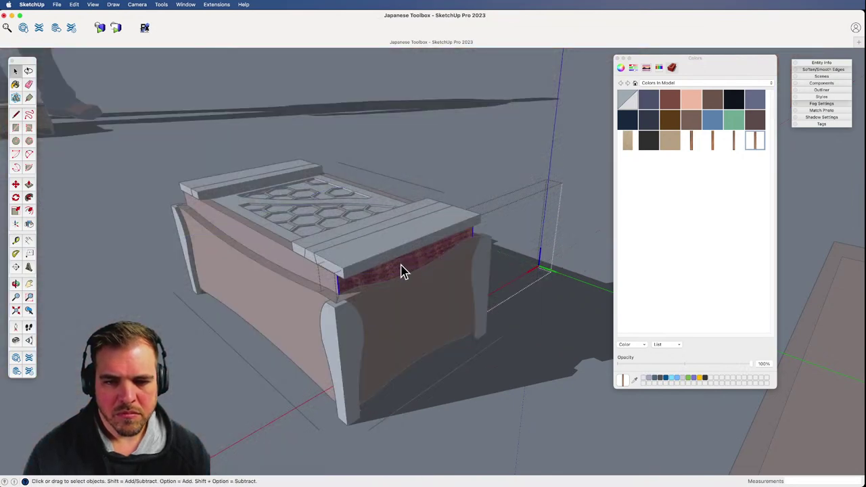
key(b)
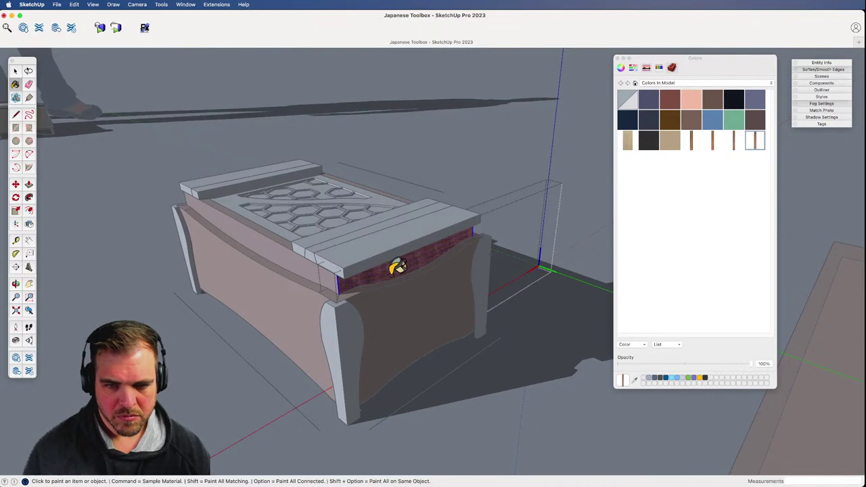
key(space)
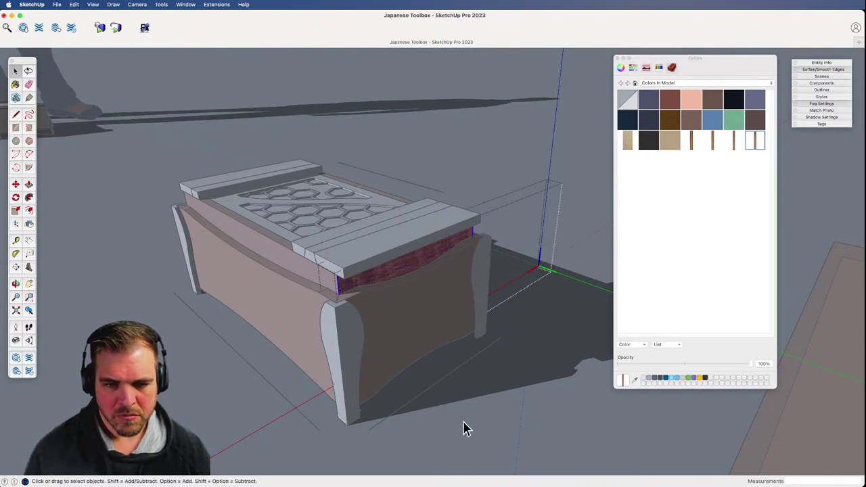
click(464, 428)
- Open the toolbox's front corner leg, paint all its faces with the board 26127 texture, and finish editing
scroll(367, 271, down, 3)
middle_drag(242, 365, 362, 308)
scroll(381, 374, up, 4)
click(369, 299)
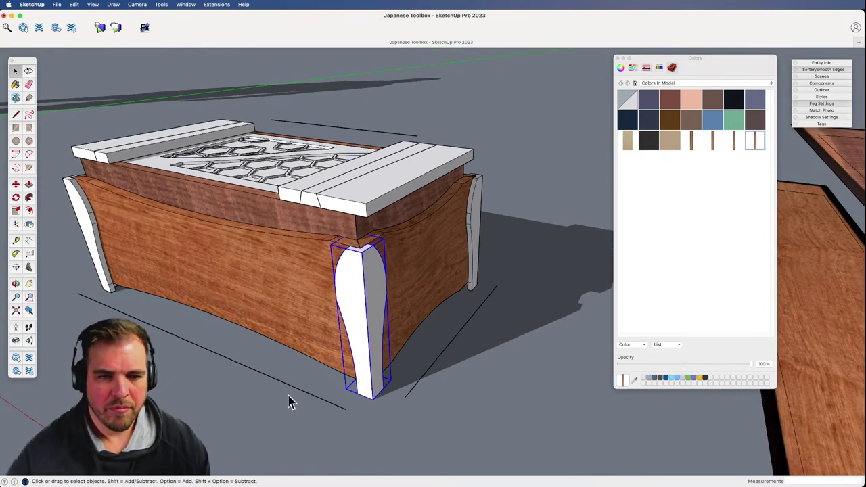
triple_click(374, 293)
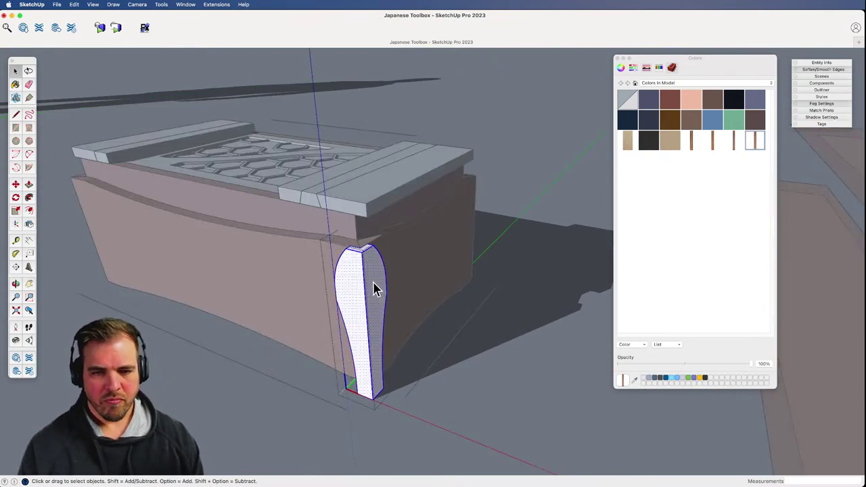
key(b)
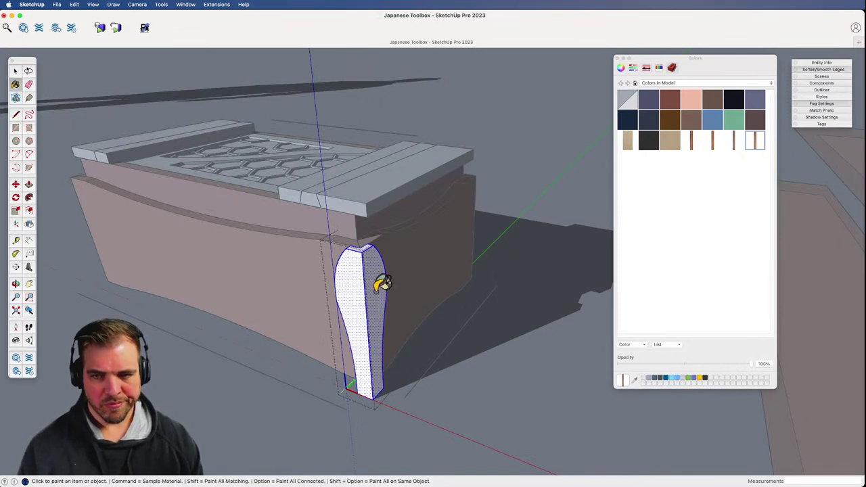
click(370, 283)
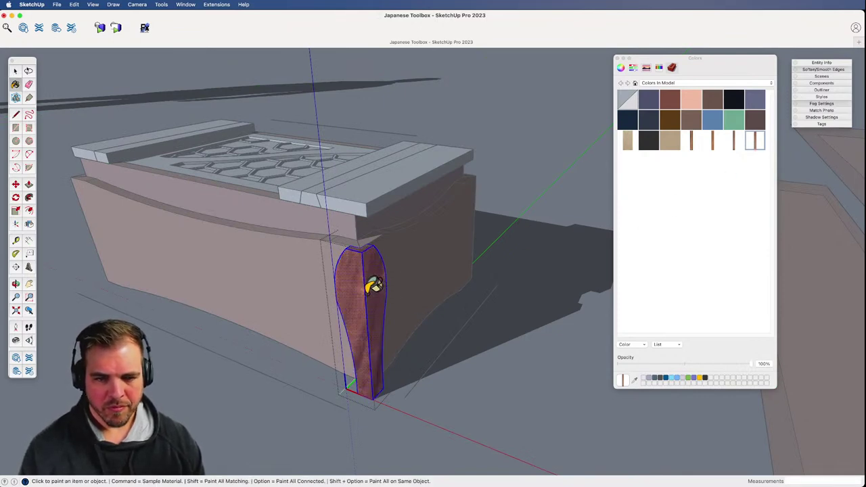
key(space)
click(455, 416)
- Open the toolbox lid and paint the center panel around the hexagon lattice with the board 16429 texture
key(z)
drag(378, 325, 327, 386)
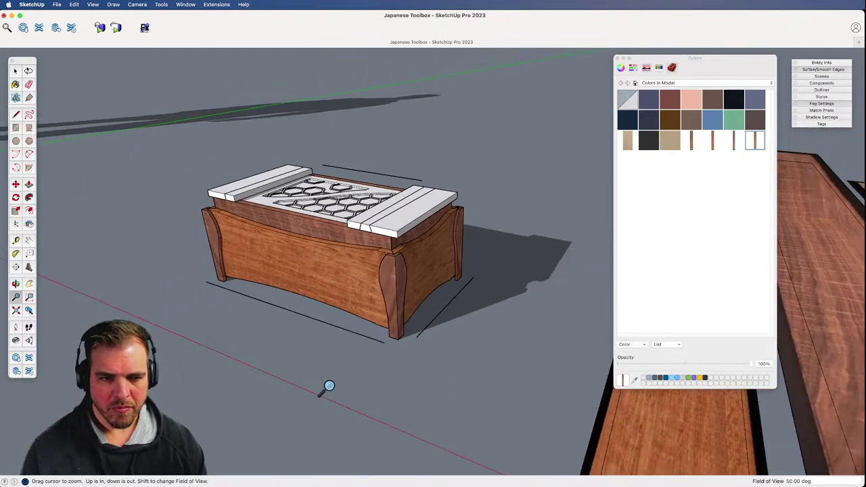
middle_drag(327, 386, 429, 264)
middle_drag(354, 262, 404, 313)
click(404, 308)
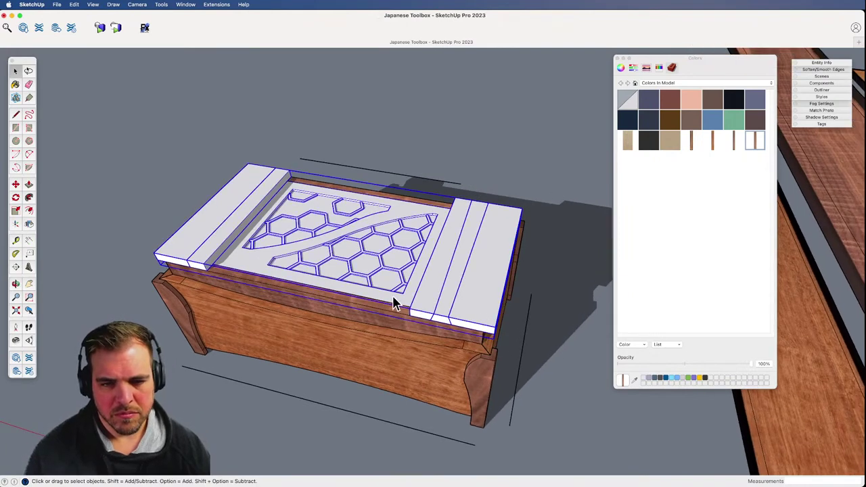
double_click(393, 298)
click(393, 298)
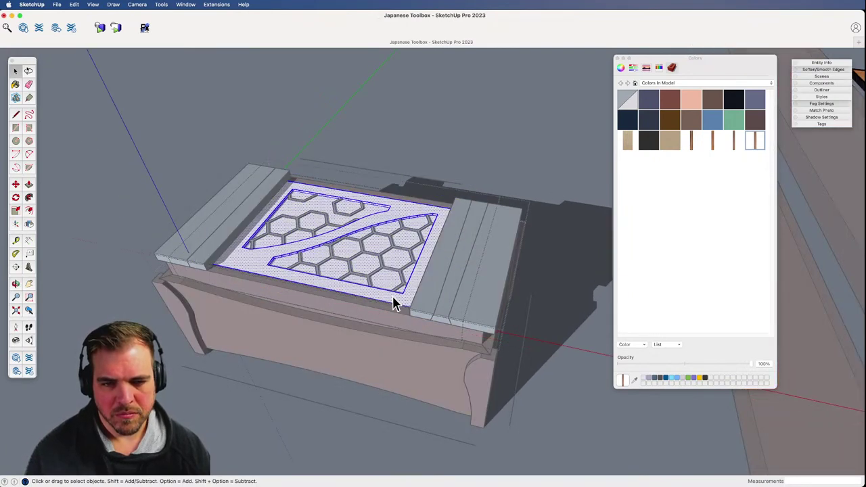
key(b)
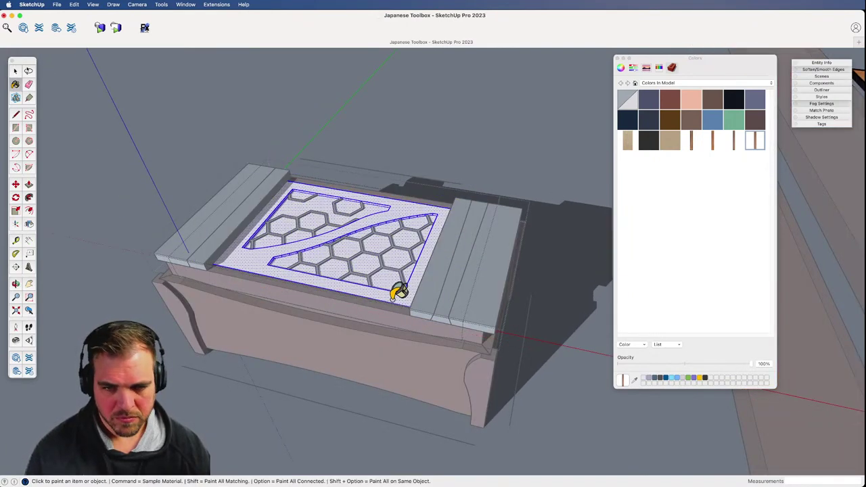
click(712, 141)
click(371, 256)
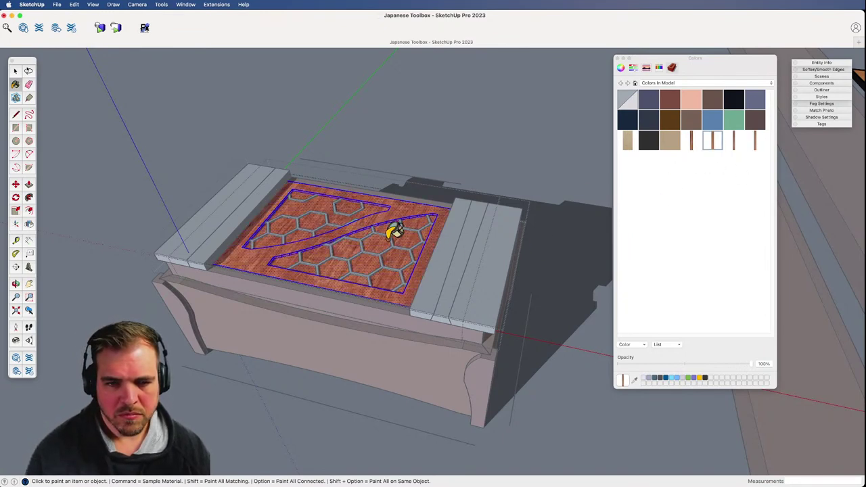
- Rotate and reposition the board texture on the recessed face behind the lid panel's larger hexagon lattice so its grain runs lengthwise
middle_drag(395, 232, 448, 338)
key(space)
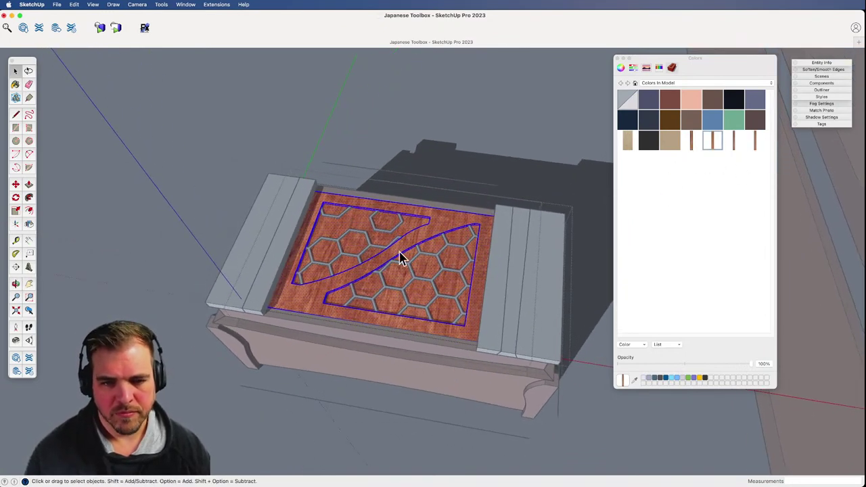
click(366, 278)
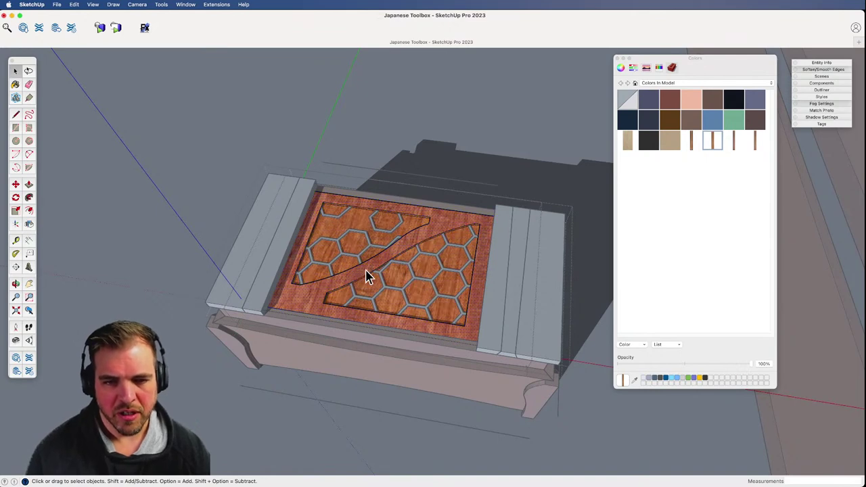
right_click(399, 281)
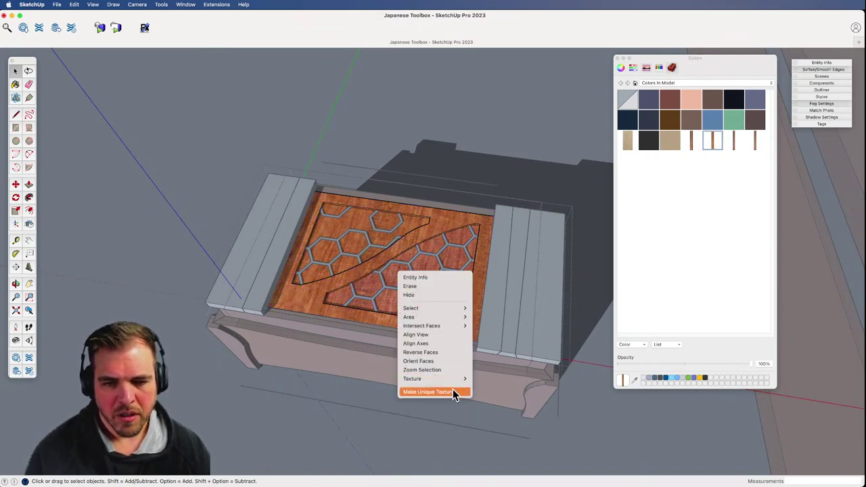
mouse_move(459, 378)
click(489, 379)
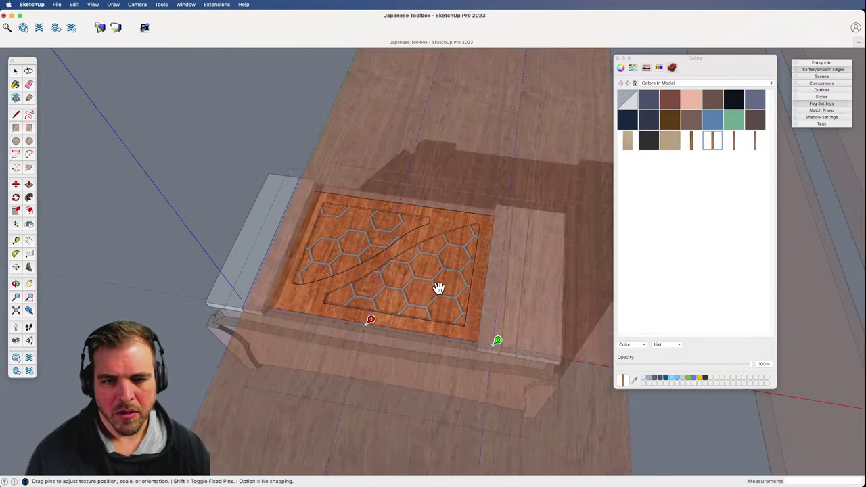
drag(498, 342, 340, 427)
drag(434, 281, 256, 213)
drag(398, 277, 400, 256)
right_click(399, 275)
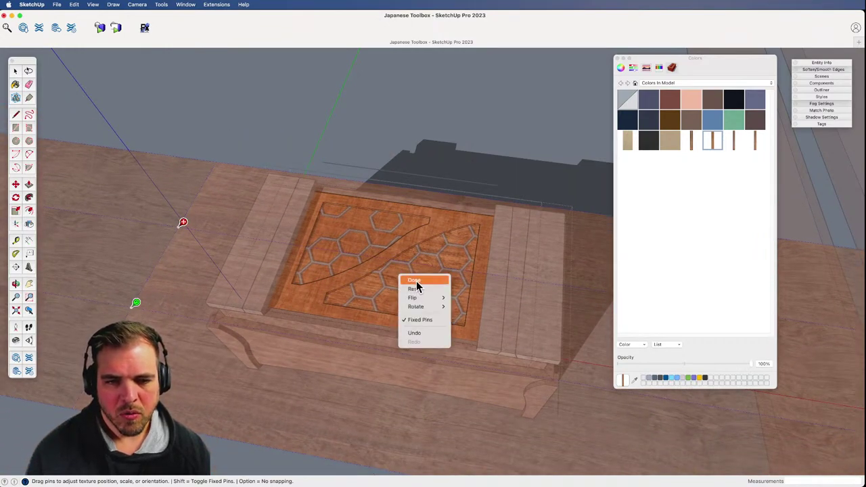
click(414, 280)
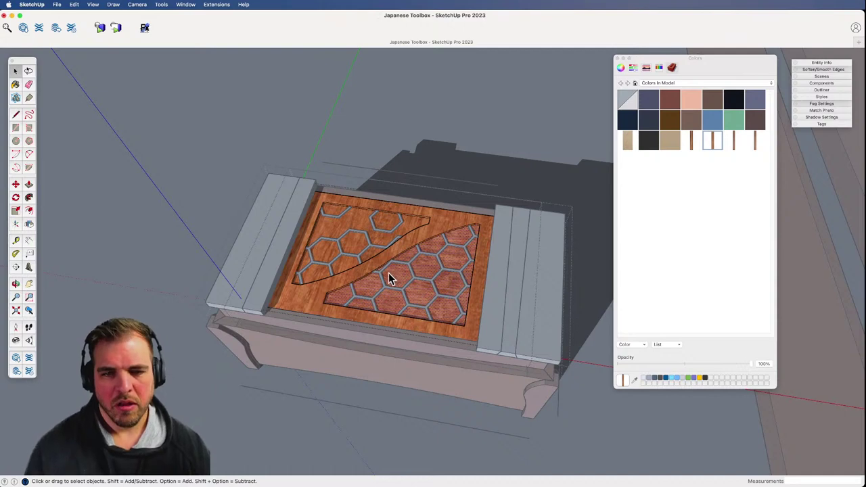
right_click(357, 223)
mouse_move(422, 327)
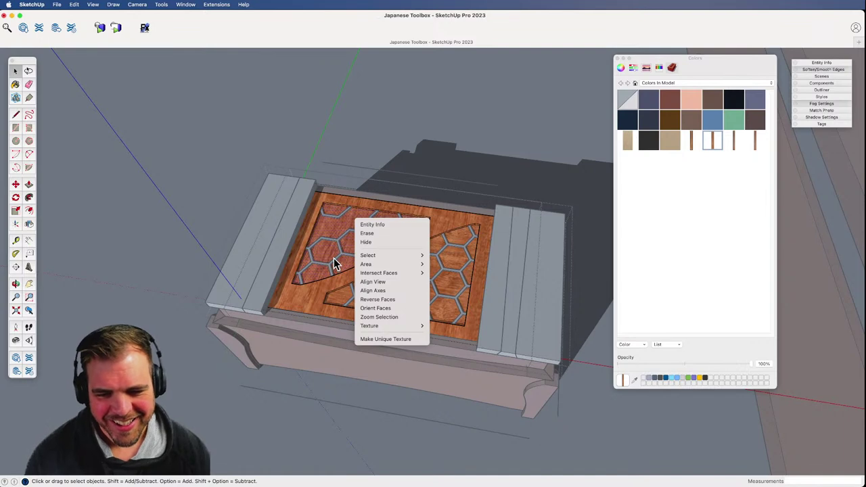
click(403, 153)
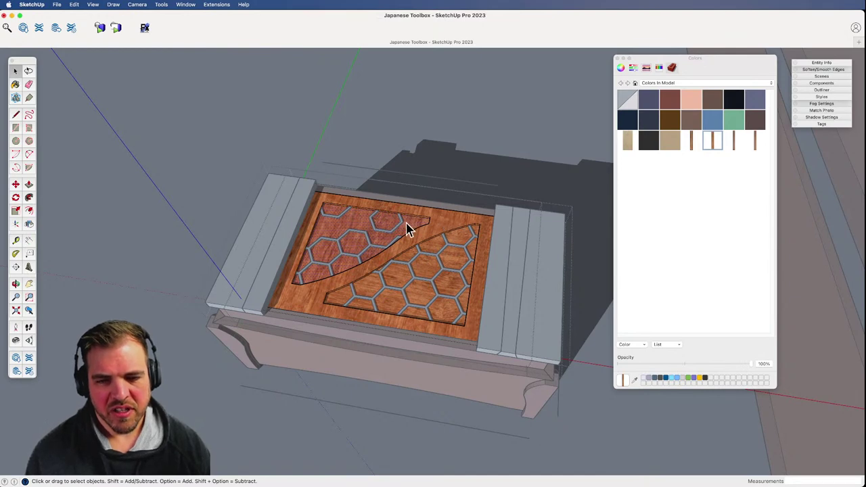
right_click(712, 143)
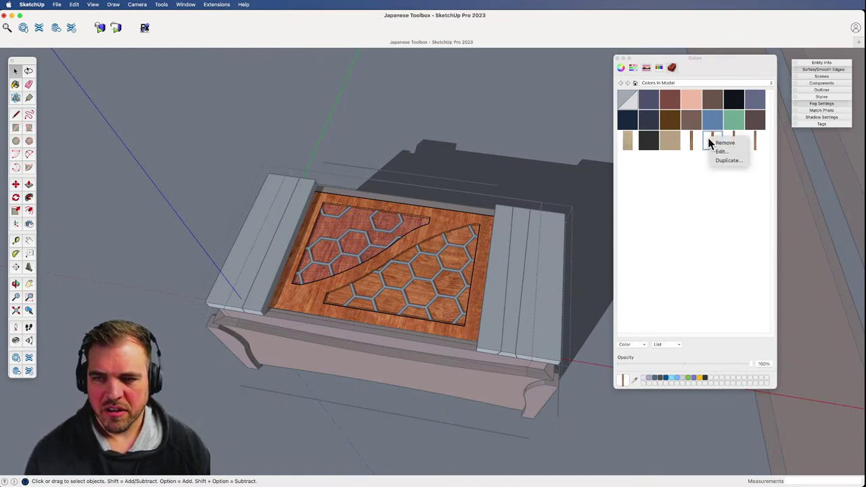
click(450, 226)
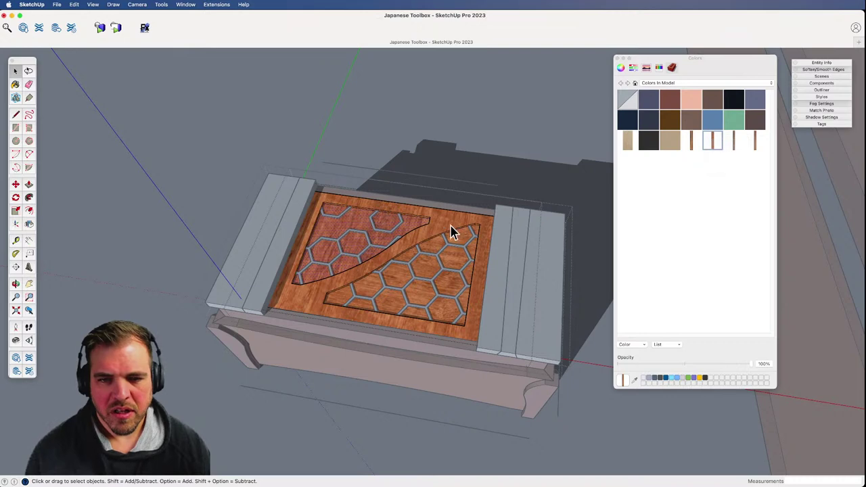
- Rotate the texture on the lid's center panel frame face so the grain runs lengthwise, and shift it to cover the panel
right_click(442, 215)
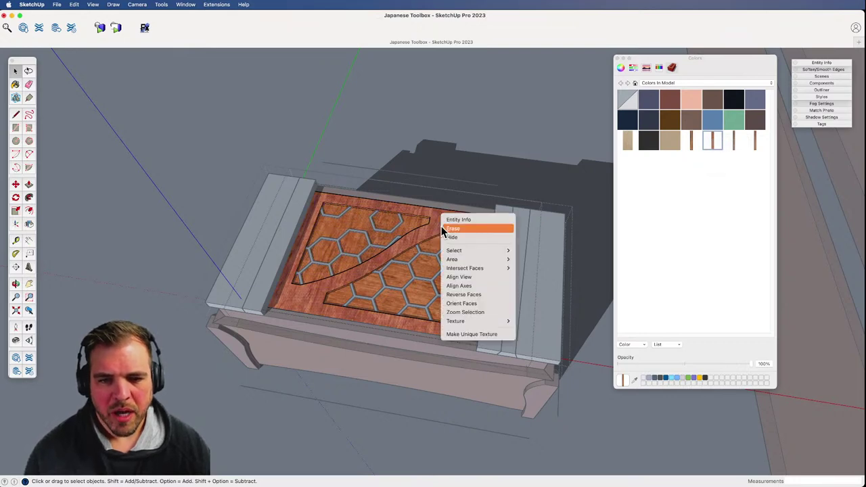
mouse_move(499, 320)
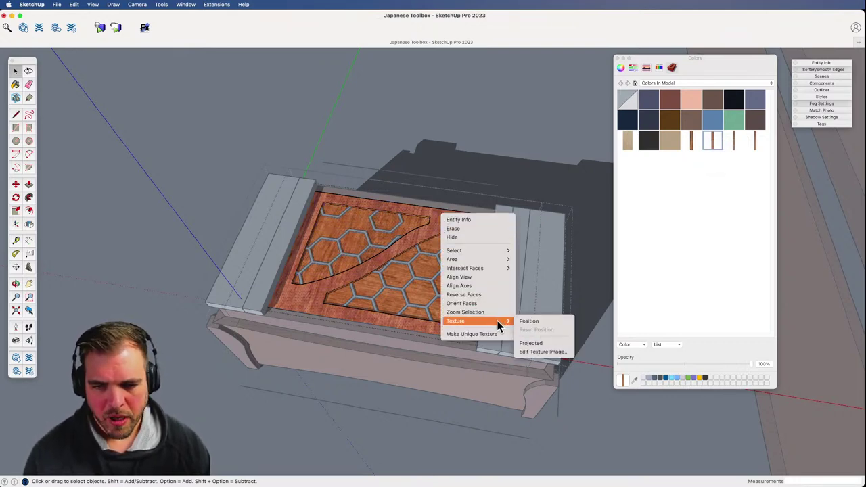
click(538, 319)
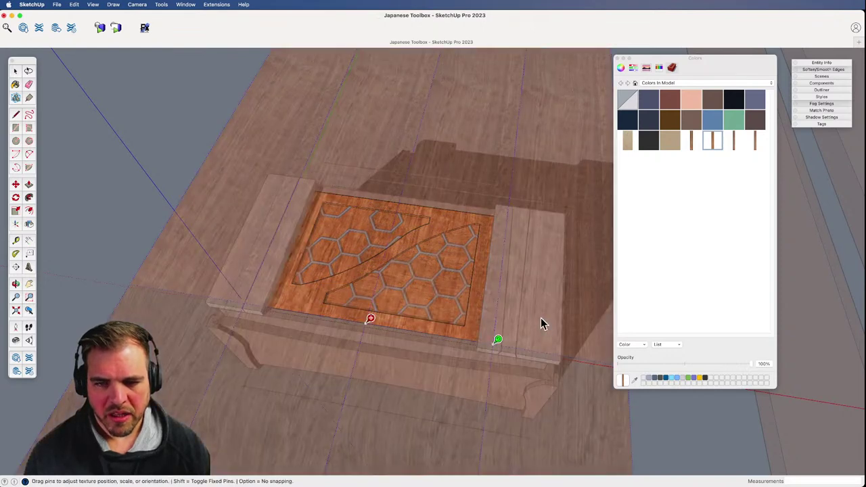
right_click(441, 220)
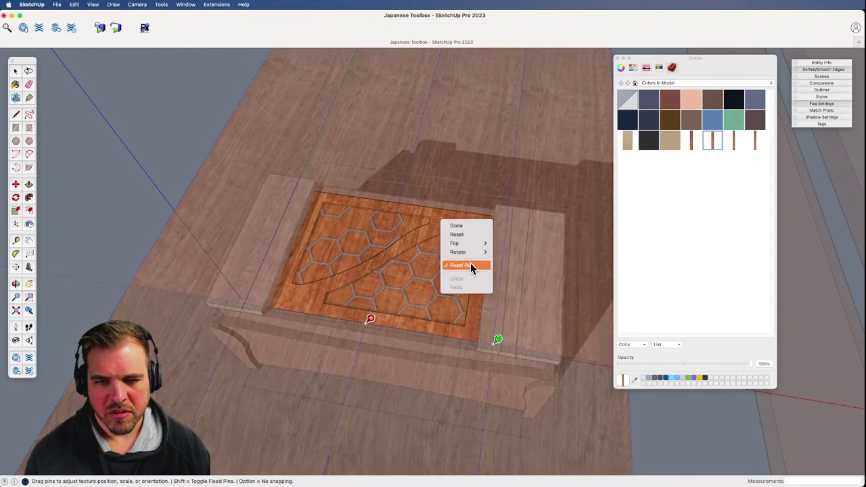
click(501, 254)
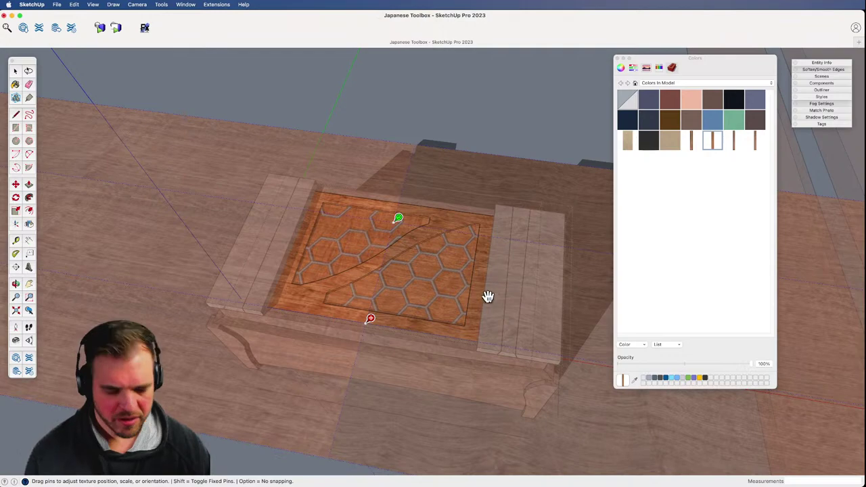
drag(424, 267, 242, 189)
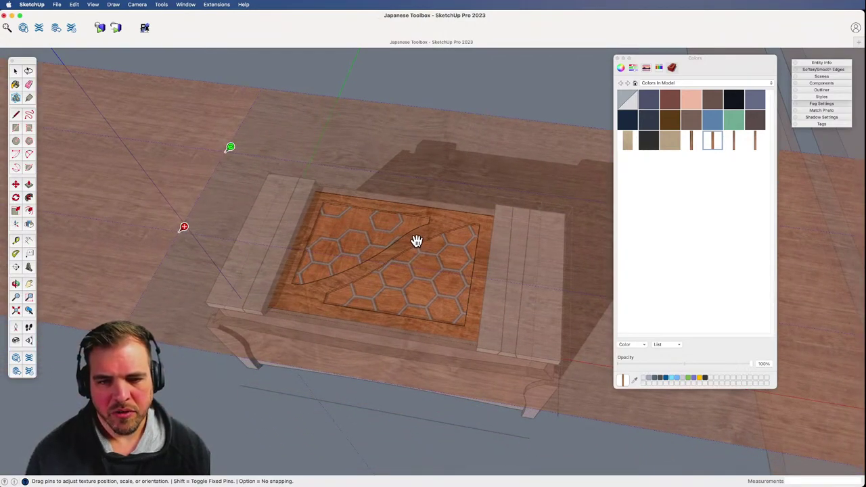
right_click(416, 241)
click(433, 244)
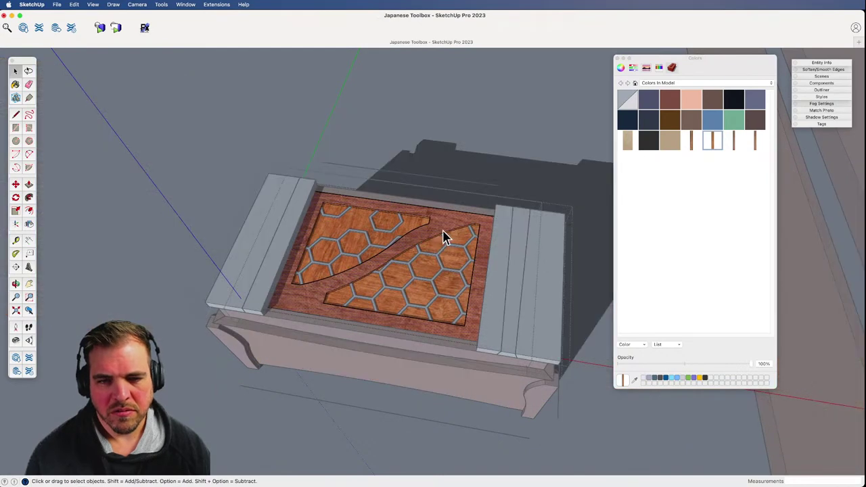
- Apply the repositioned texture to all faces of the lid's center panel and finish editing it
key(b)
key(alt)
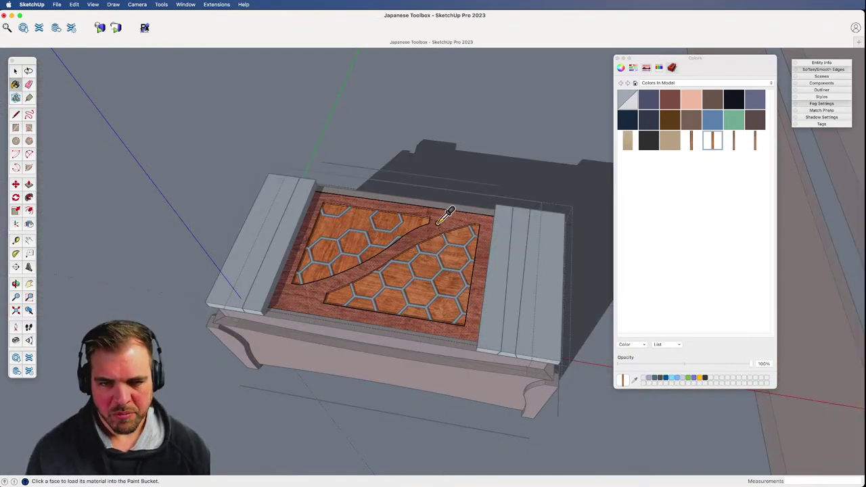
key(space)
click(441, 227)
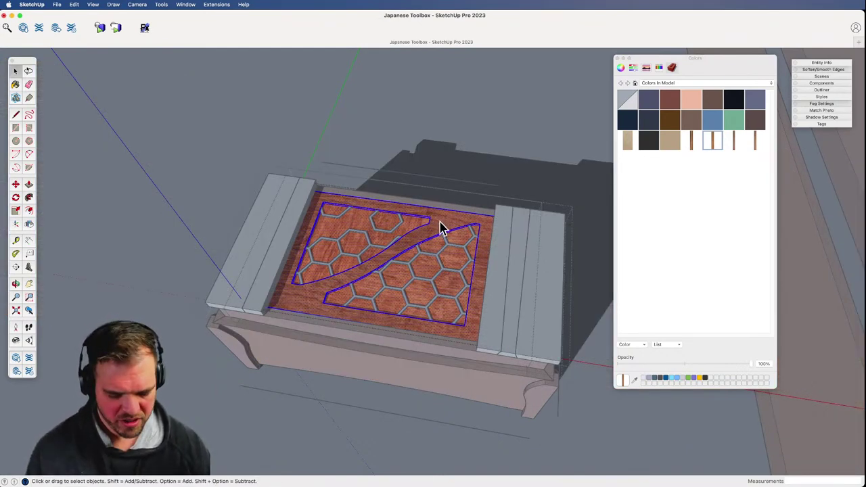
key(b)
click(447, 215)
key(space)
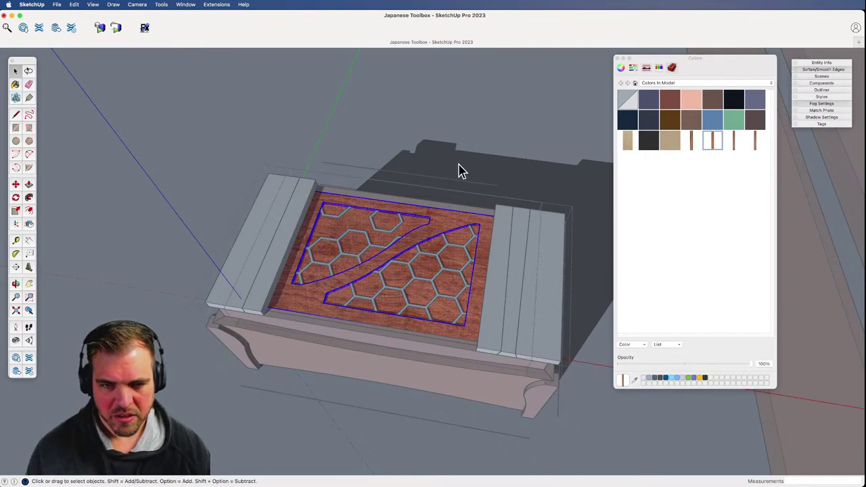
key(Escape)
- Open the lid's hexagon lattice and paint its pieces in both recesses with the solid dark brown color
key(o)
drag(440, 364, 410, 248)
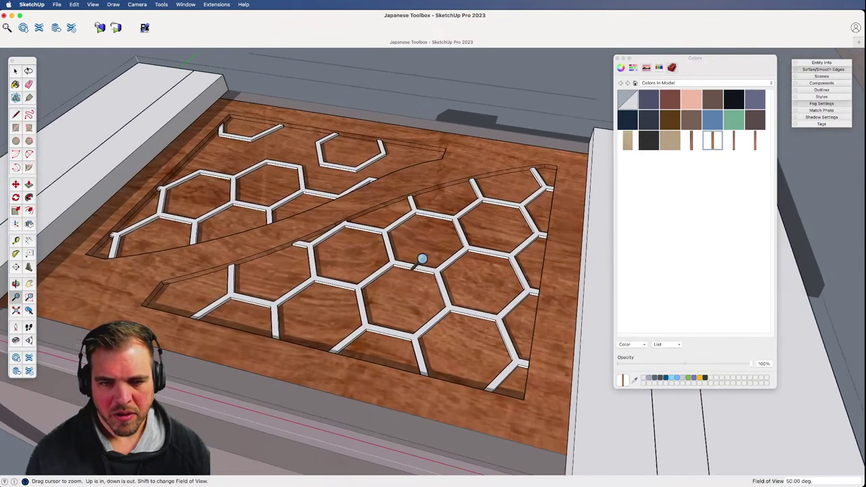
key(space)
double_click(396, 271)
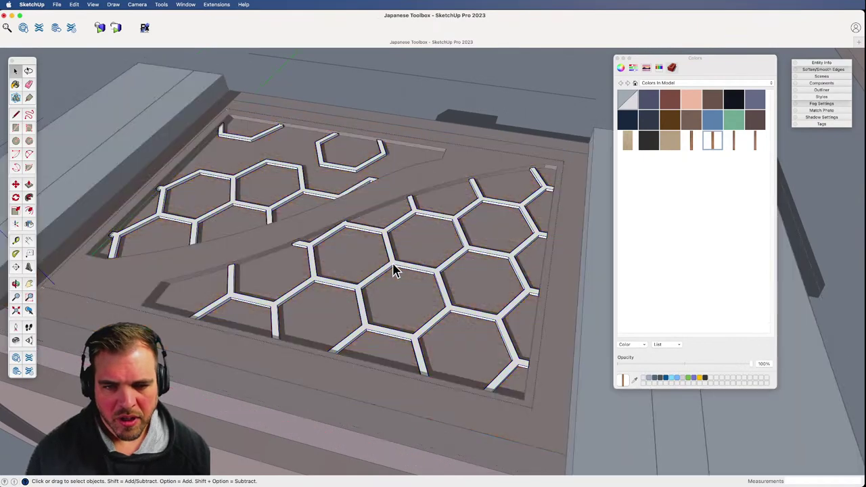
double_click(395, 271)
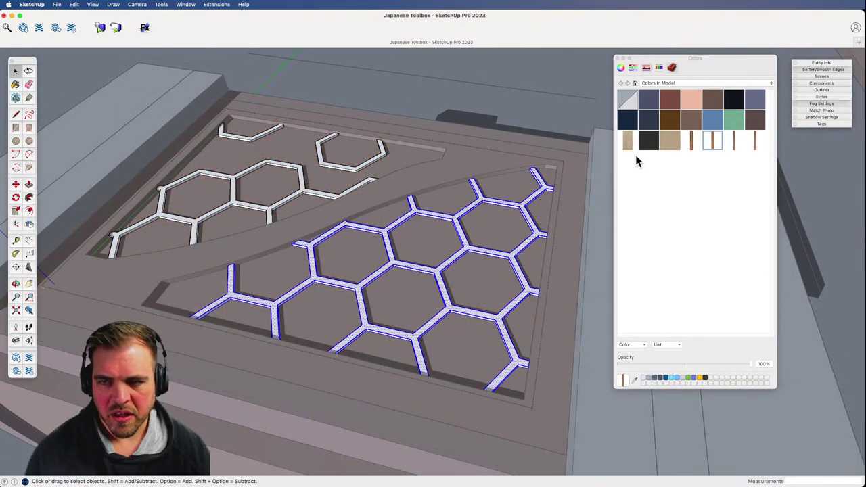
click(669, 120)
click(416, 251)
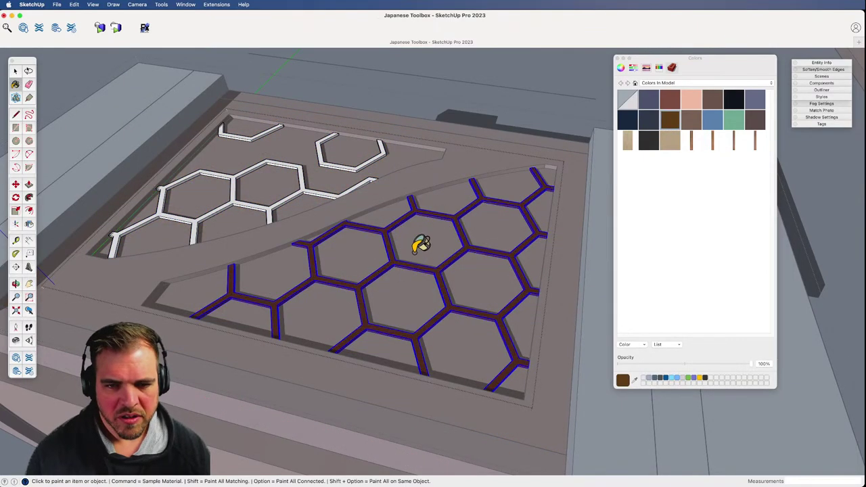
key(z)
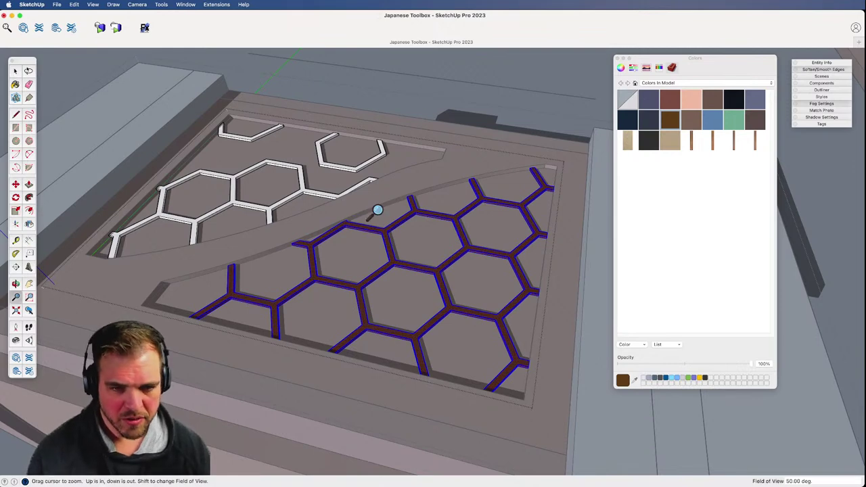
drag(376, 209, 387, 270)
key(b)
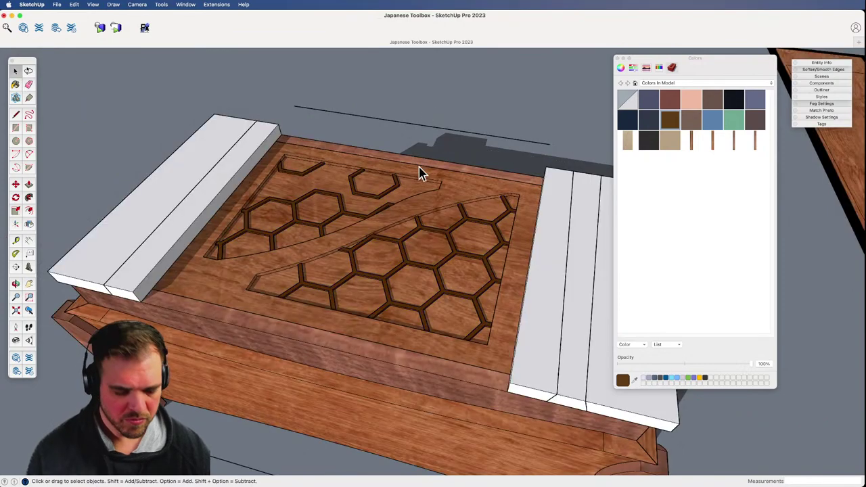
- Open the lid and paint the group of three cross boards at one end with the last wood board texture in the model
key(z)
drag(393, 217, 383, 319)
shift+middle_drag(383, 318, 367, 298)
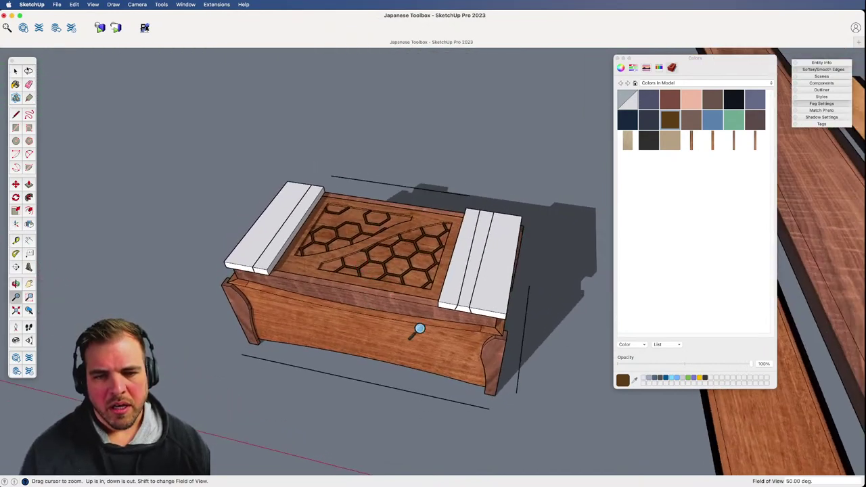
middle_drag(416, 329, 385, 338)
scroll(415, 302, up, 3)
click(416, 303)
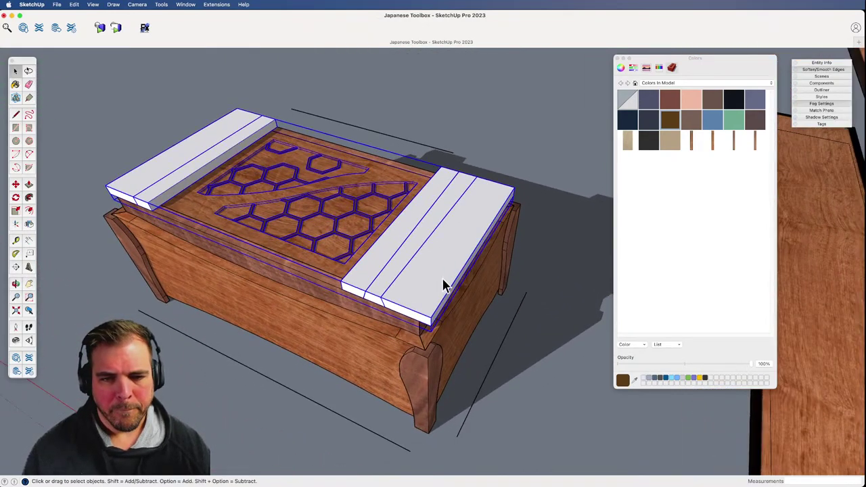
double_click(427, 252)
key(b)
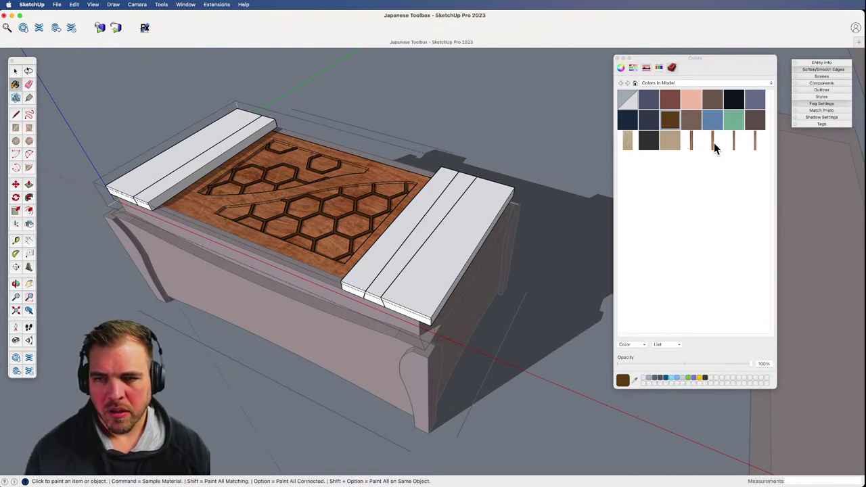
click(756, 141)
click(430, 245)
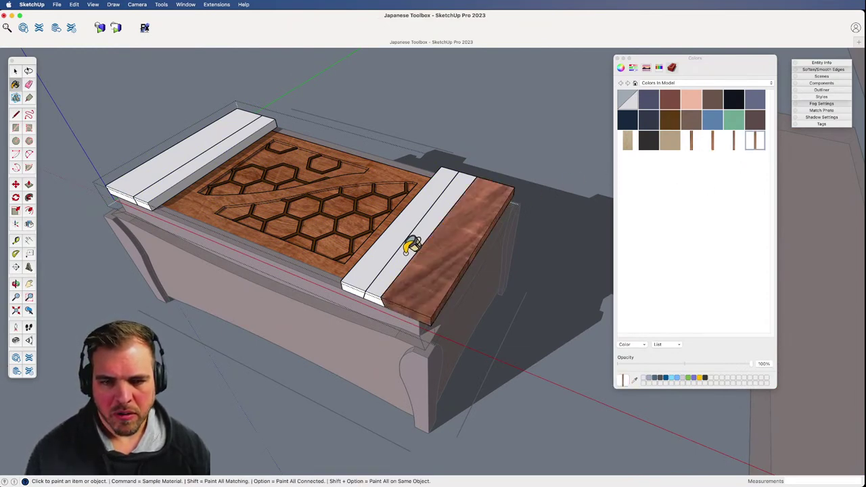
click(405, 236)
click(383, 239)
- Paint the two cross boards at the lid's opposite end with the same wood texture and finish editing the lid
click(223, 163)
click(193, 145)
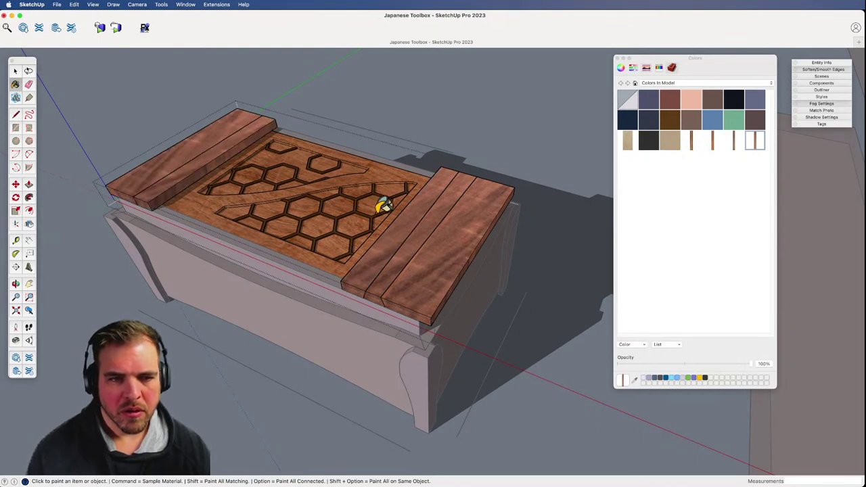
key(space)
click(441, 132)
- Close the Colors window and delete the three wood board pictures lying beside the toolbox
middle_drag(364, 213, 398, 274)
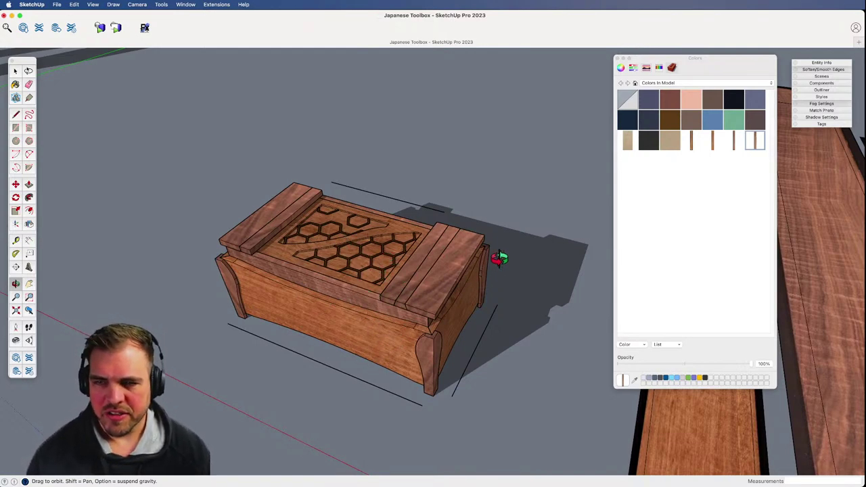
key(space)
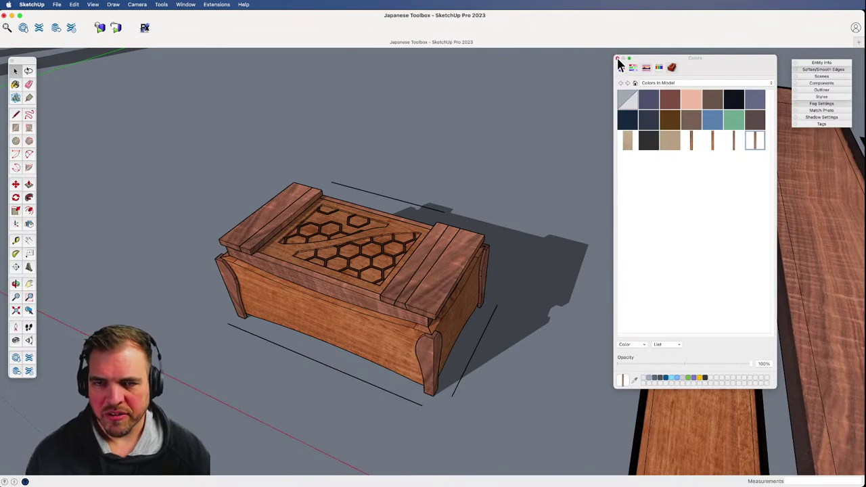
click(617, 59)
scroll(578, 193, down, 5)
middle_drag(577, 193, 668, 383)
drag(480, 132, 460, 114)
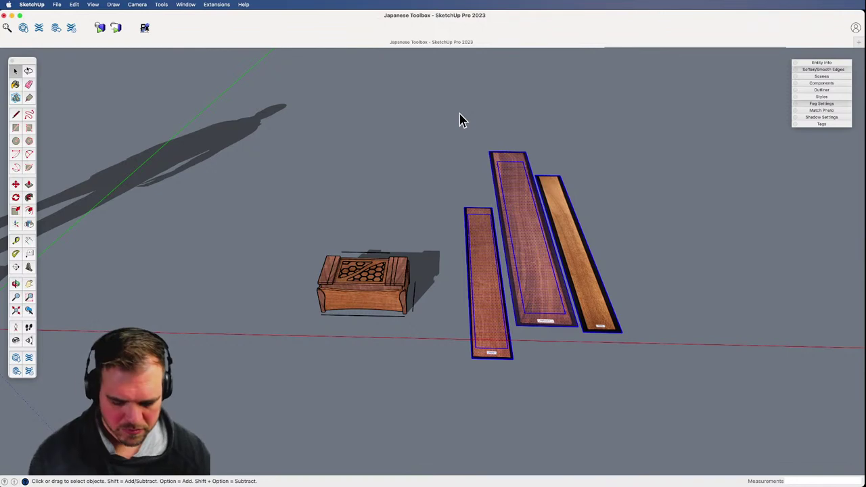
key(Delete)
middle_drag(410, 304, 357, 323)
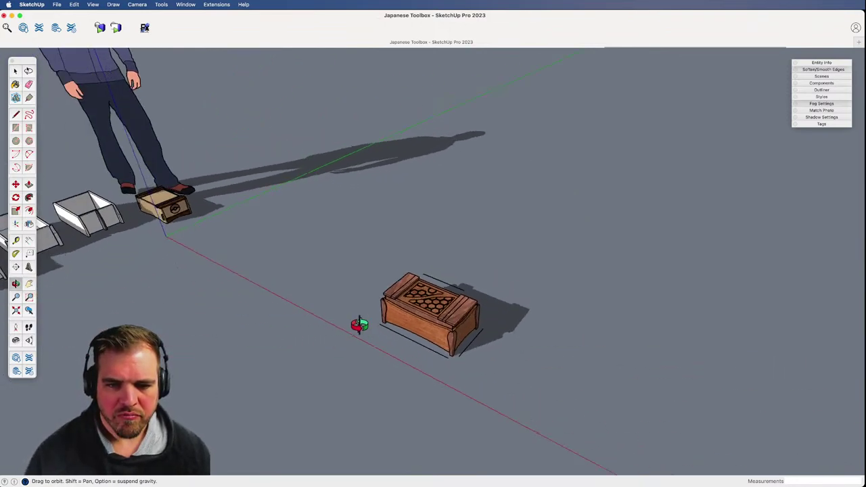
- Examine the finished wood textures on the toolbox from above and from its front corner
scroll(462, 245, up, 5)
middle_drag(462, 246, 476, 339)
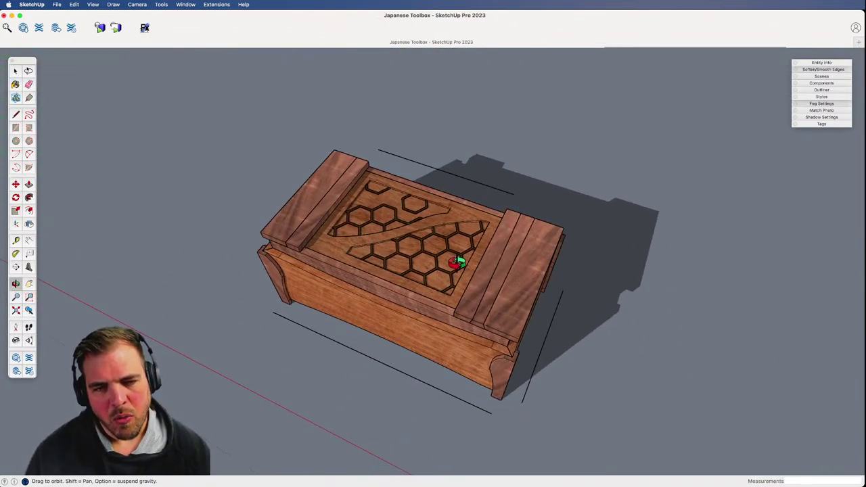
key(e)
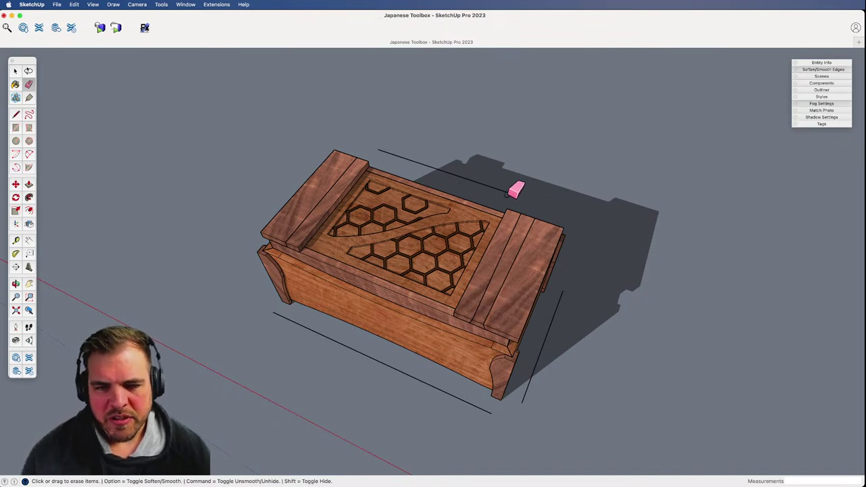
middle_drag(498, 253, 409, 219)
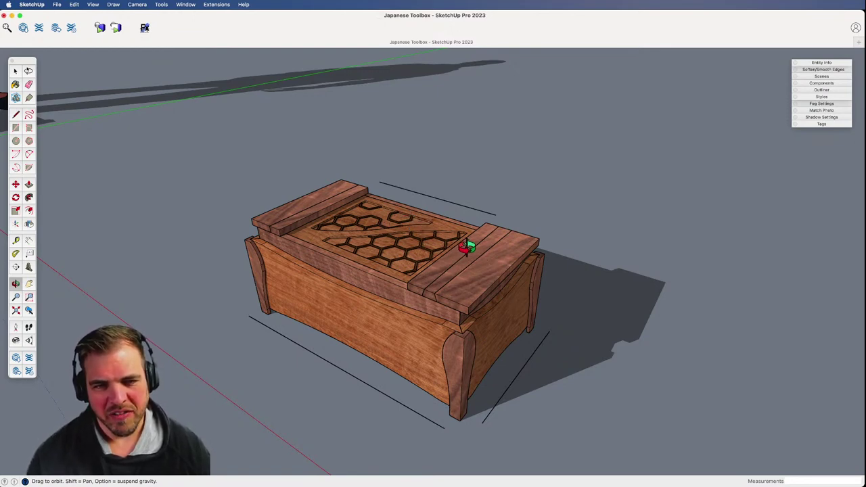
scroll(433, 344, down, 5)
drag(455, 344, 467, 315)
key(space)
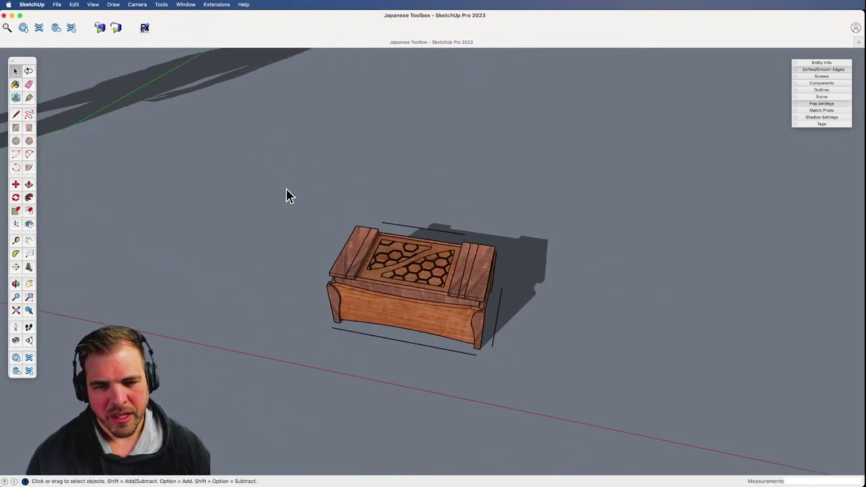
- Copy the whole toolbox with its surrounding lines and paste it into a new model beside the origin
click(383, 260)
key(super+c)
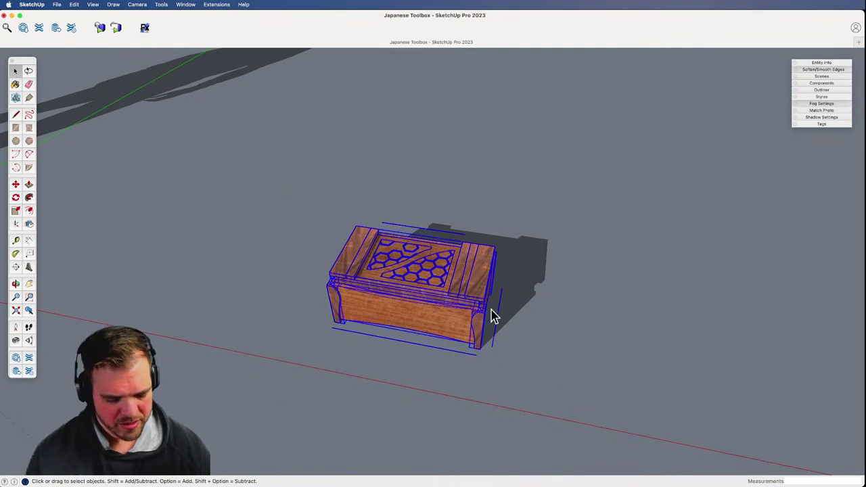
key(super+n)
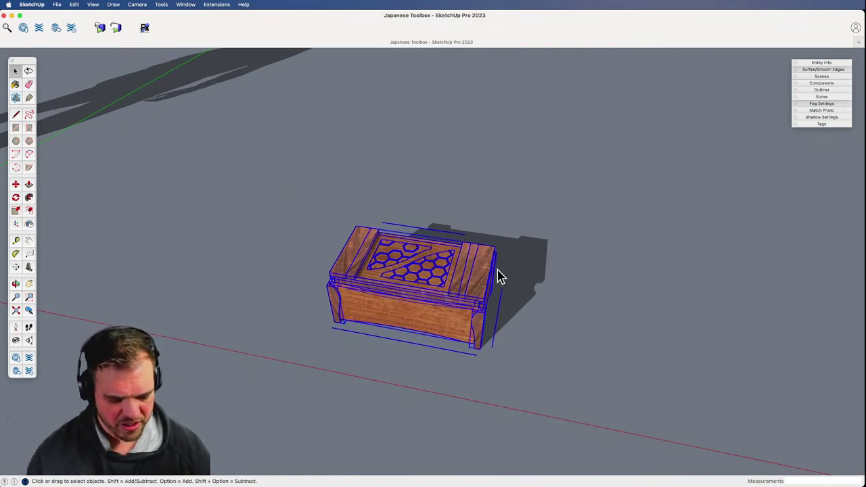
key(super+n)
key(super+n)
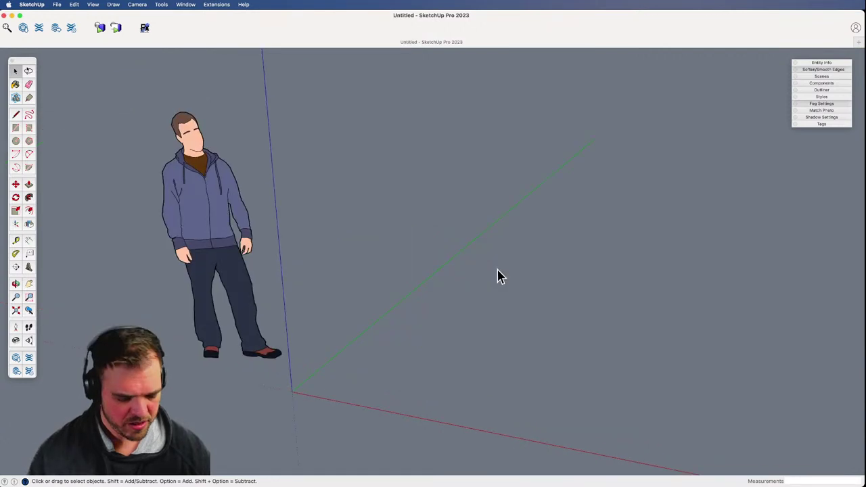
key(super+v)
click(335, 376)
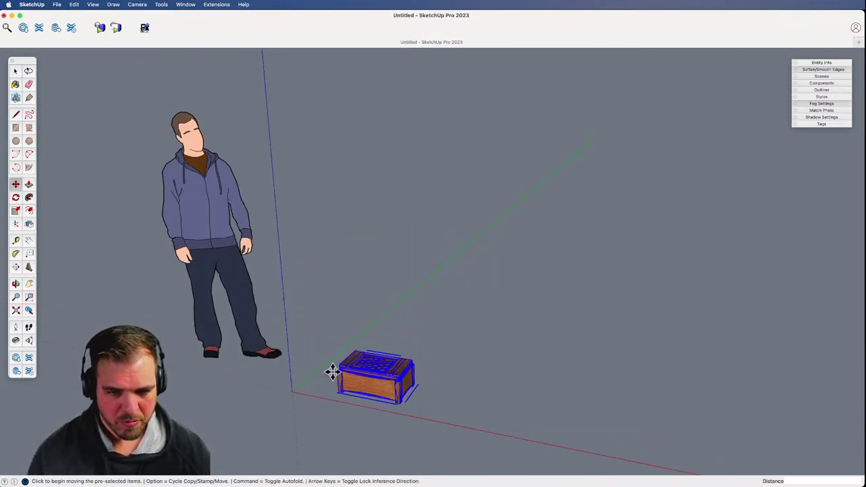
- Delete the scale figure and erase the stray lines around the toolbox in the new model
key(e)
click(266, 317)
shift+middle_drag(408, 299, 457, 211)
middle_drag(433, 344, 421, 381)
click(429, 327)
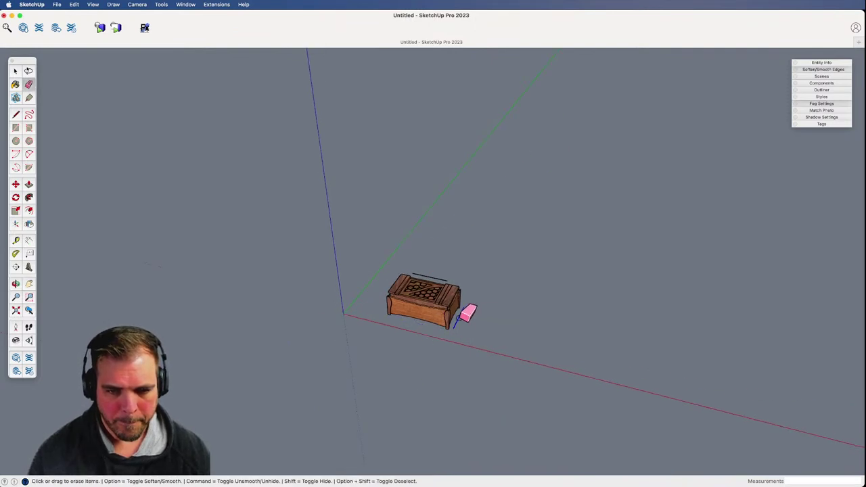
- Examine the toolbox's lid, front and corner legs from several angles and distances in the new model
key(h)
drag(440, 305, 431, 247)
key(o)
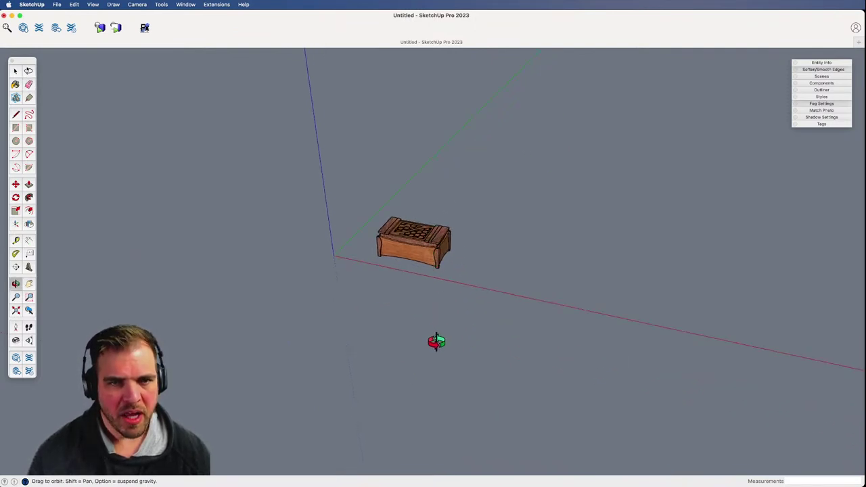
scroll(435, 350, up, 6)
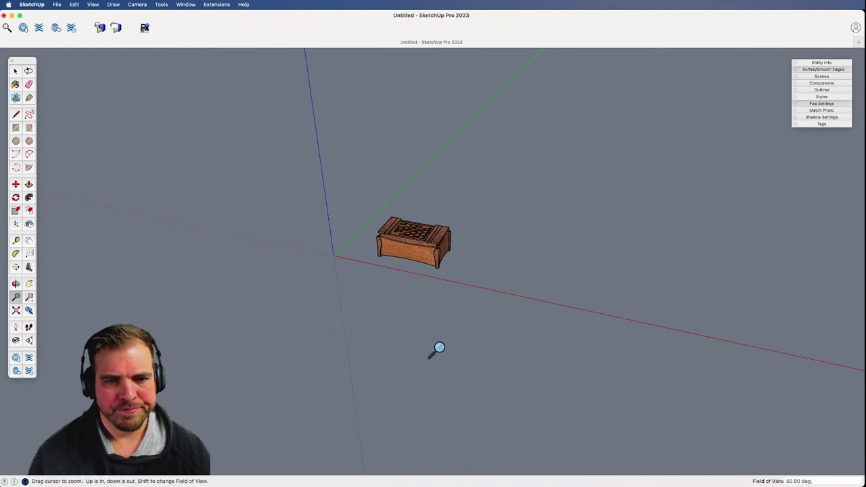
key(z)
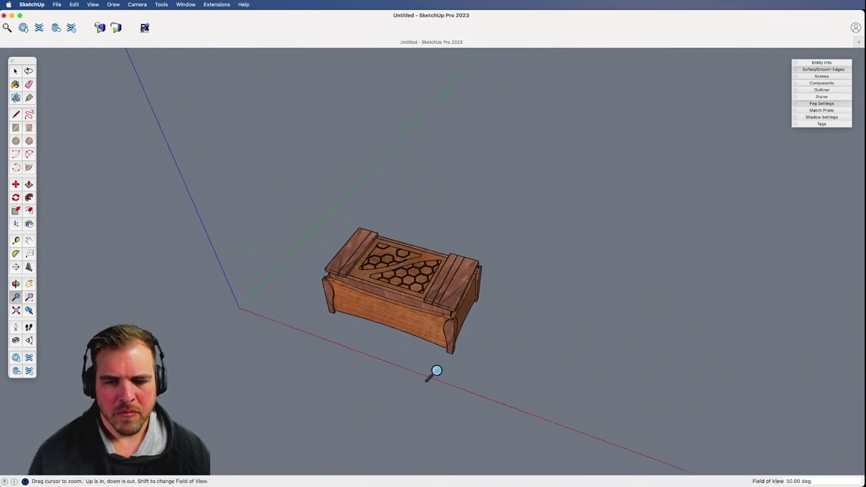
drag(435, 371, 421, 216)
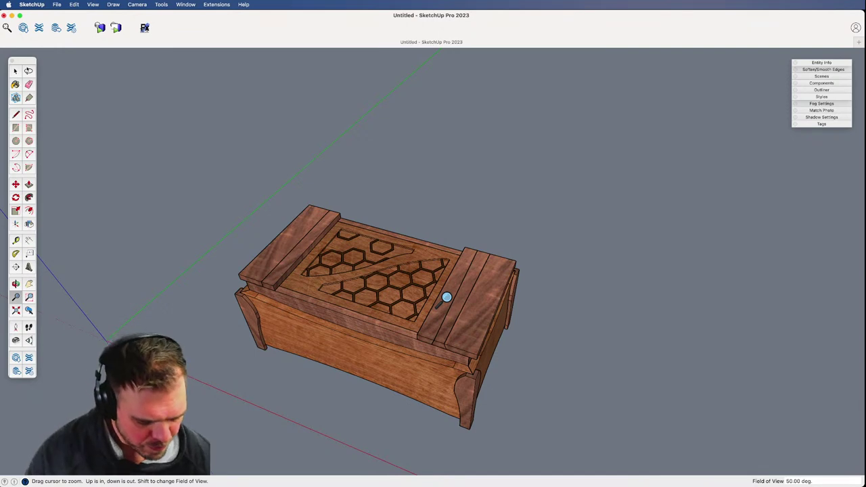
middle_drag(379, 290, 382, 362)
key(space)
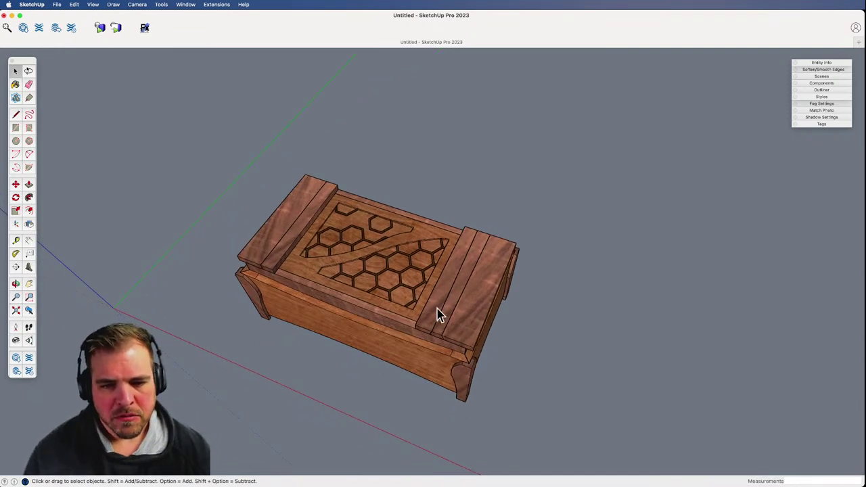
key(z)
drag(414, 250, 420, 350)
middle_drag(420, 345, 414, 274)
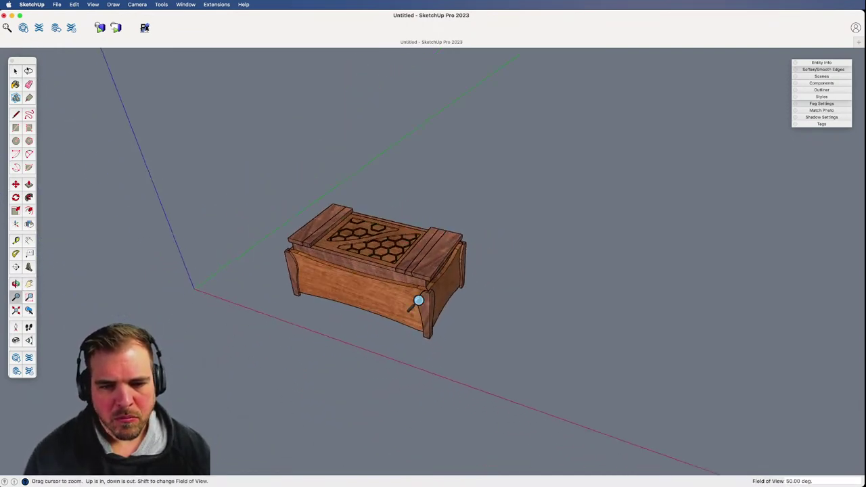
scroll(392, 201, up, 5)
key(h)
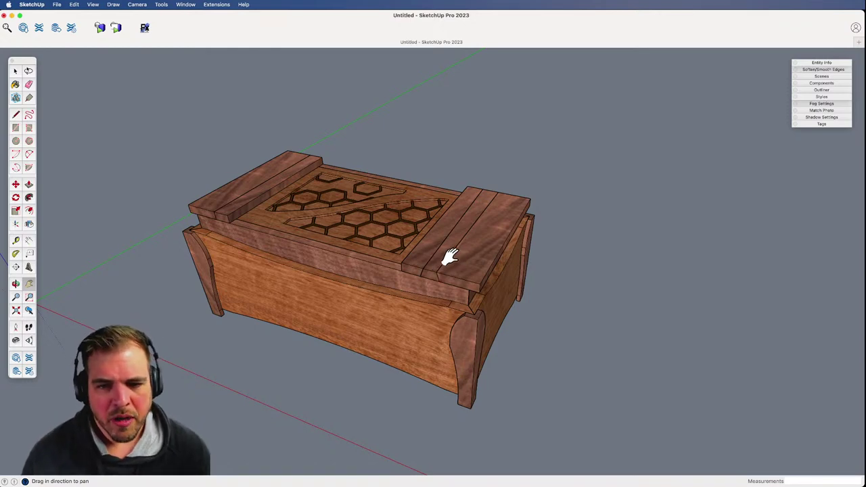
middle_drag(448, 257, 429, 269)
key(z)
drag(429, 254, 422, 329)
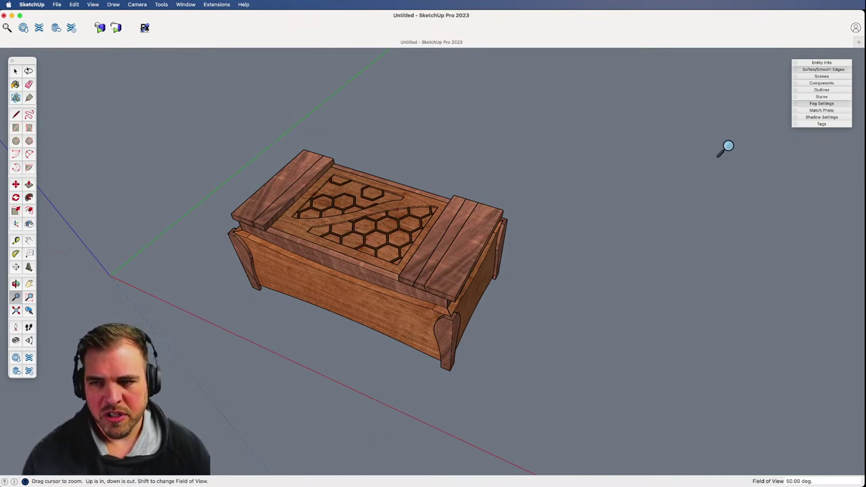
- Expand the Scenes settings and turn on shadows for the model
key(space)
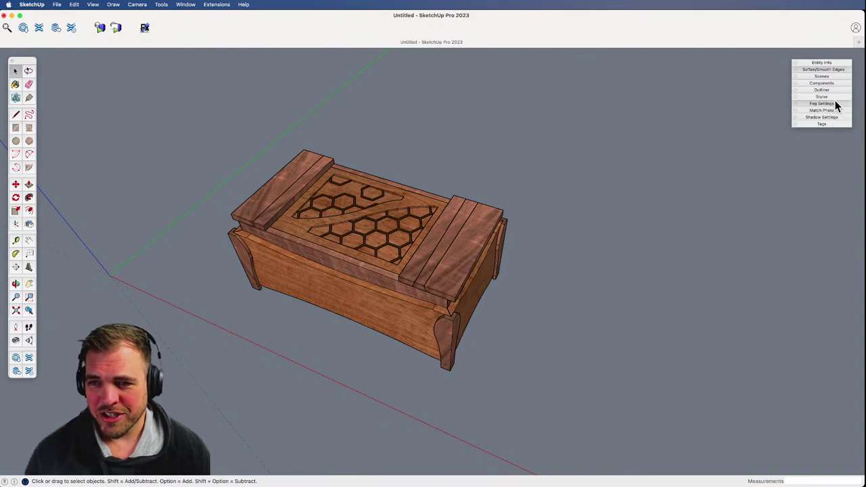
click(832, 76)
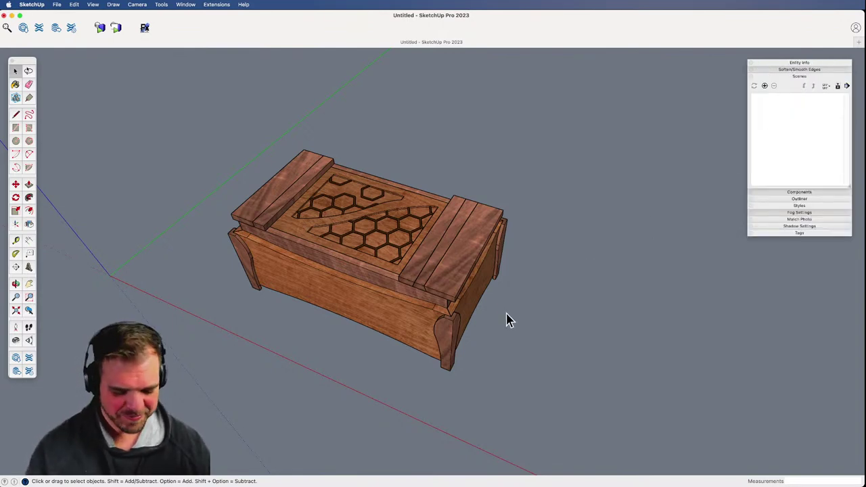
key(z)
key(shift+s)
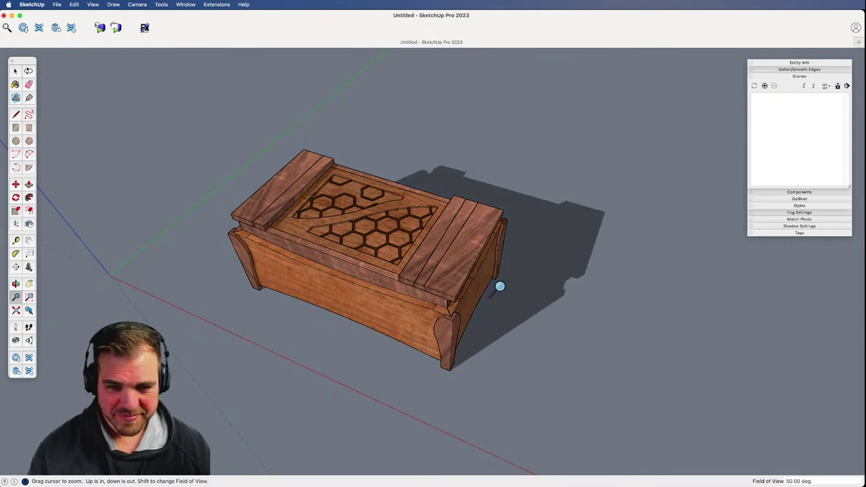
- Inspect the toolbox's interior in X-ray mode, return to normal display and look at its underside
middle_drag(446, 273, 474, 334)
key(x)
key(z)
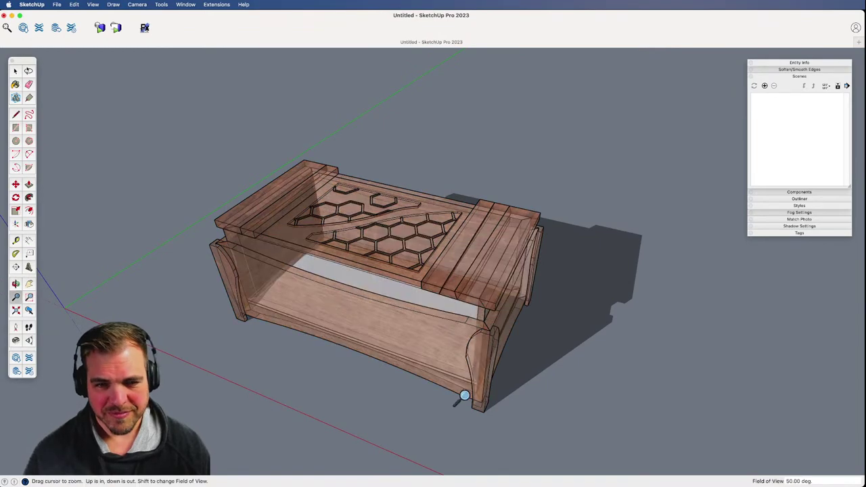
drag(462, 398, 448, 369)
middle_drag(448, 369, 438, 261)
key(x)
- Open the toolbox's unpainted bottom panel and paint its underside with a light brown chosen on the color wheel
key(space)
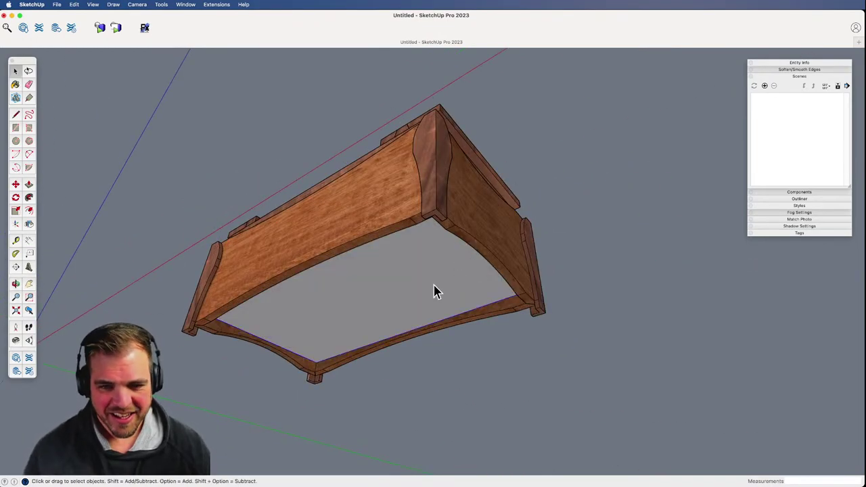
double_click(426, 283)
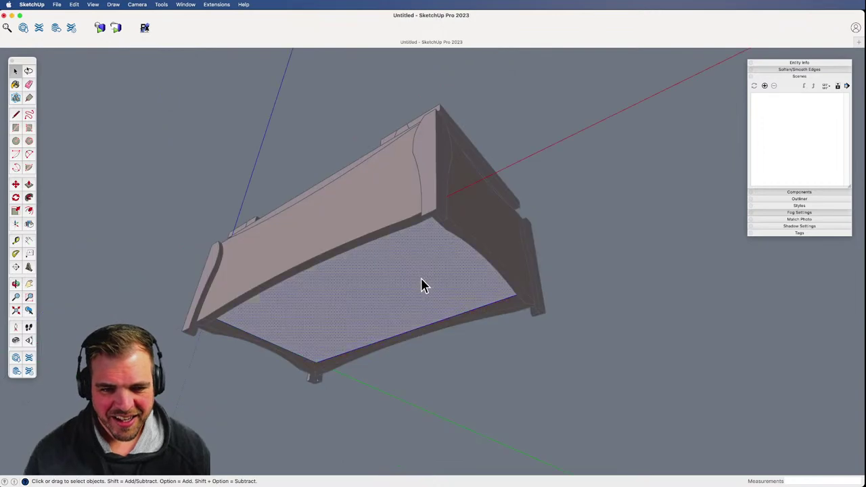
click(15, 84)
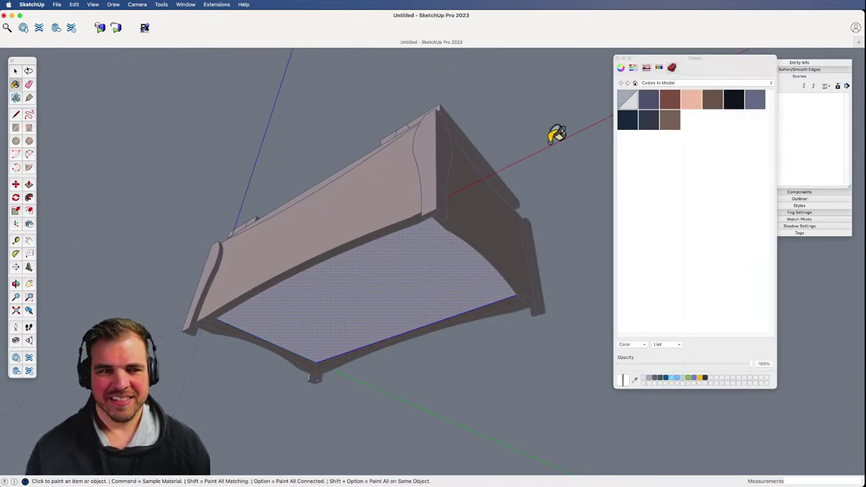
click(621, 68)
click(724, 191)
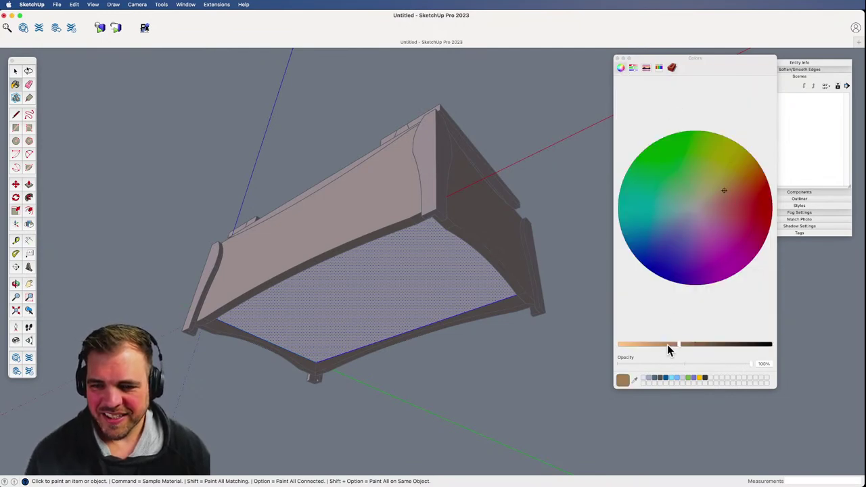
drag(668, 348, 660, 349)
click(412, 284)
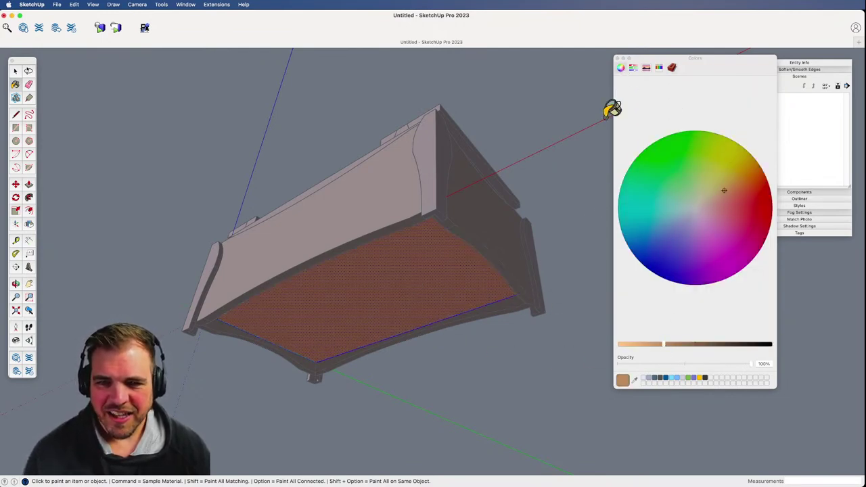
click(652, 348)
click(439, 285)
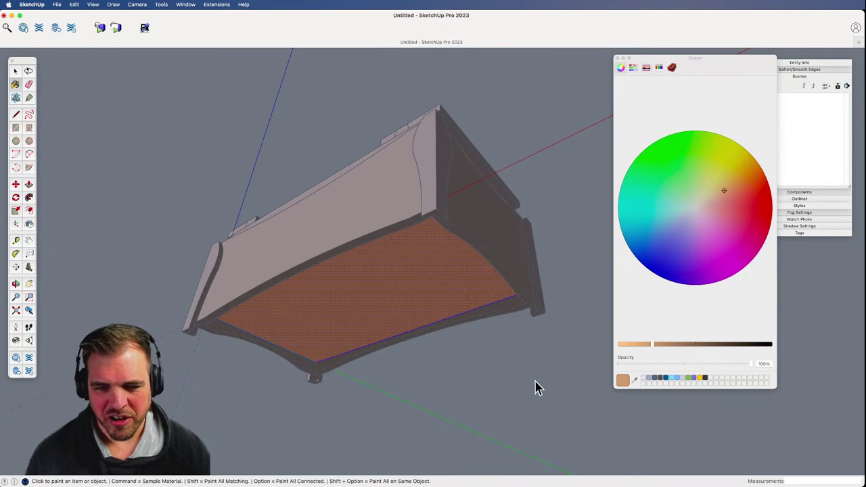
- Finish editing the bottom panel, return to an upper view of the toolbox and close the Colors window
key(space)
click(521, 356)
middle_drag(521, 356, 430, 199)
key(space)
click(617, 59)
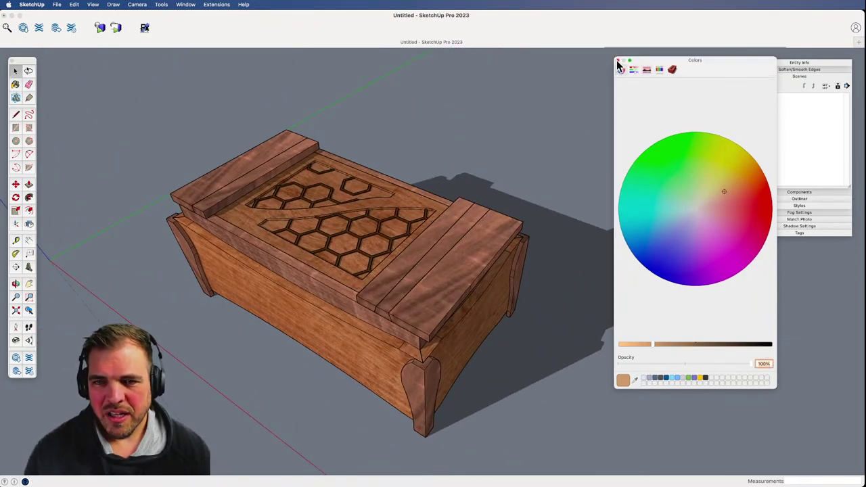
click(617, 61)
- Show the Styles settings with Scenes collapsed, and move and enlarge them so that more style thumbnails fit
middle_drag(464, 241, 424, 251)
scroll(415, 387, down, 5)
middle_drag(416, 387, 478, 373)
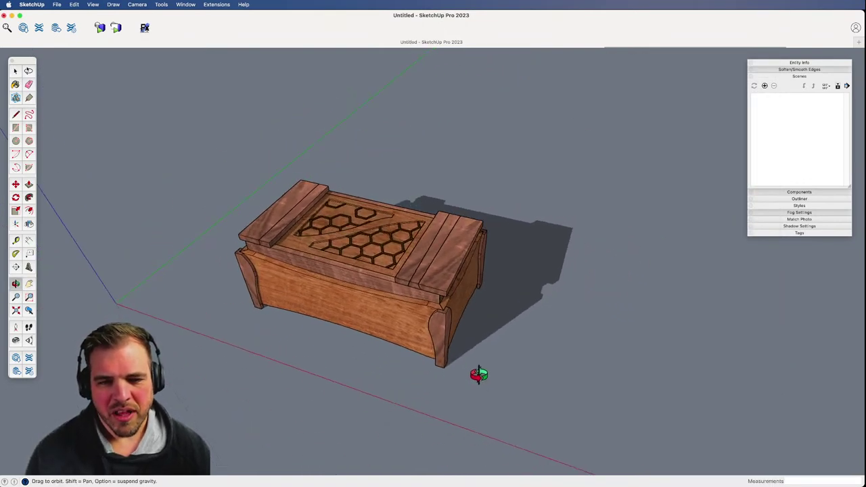
scroll(476, 316, up, 5)
shift+middle_drag(468, 330, 532, 274)
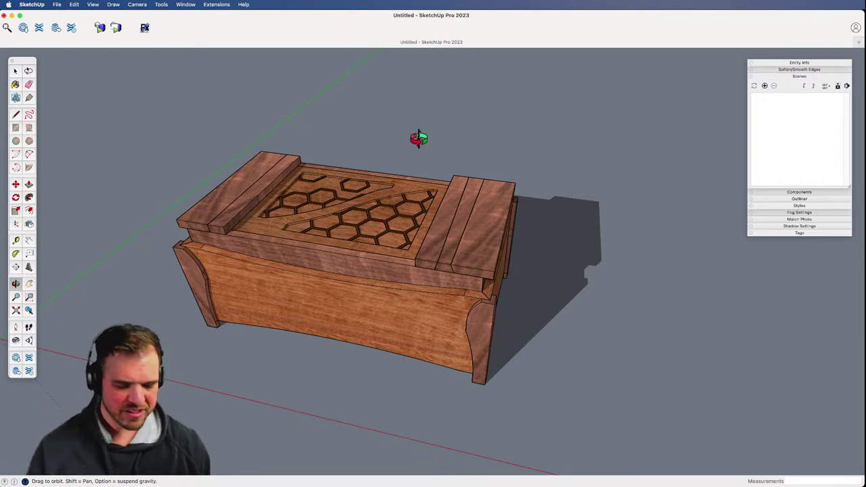
drag(504, 271, 431, 276)
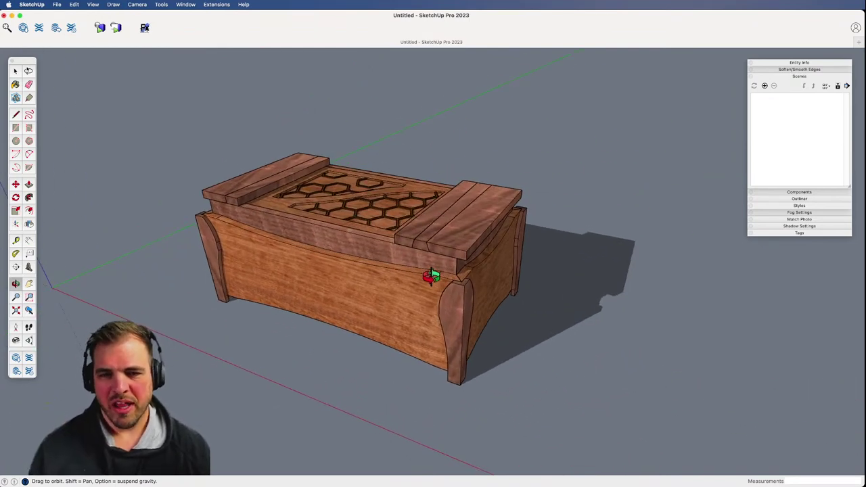
key(space)
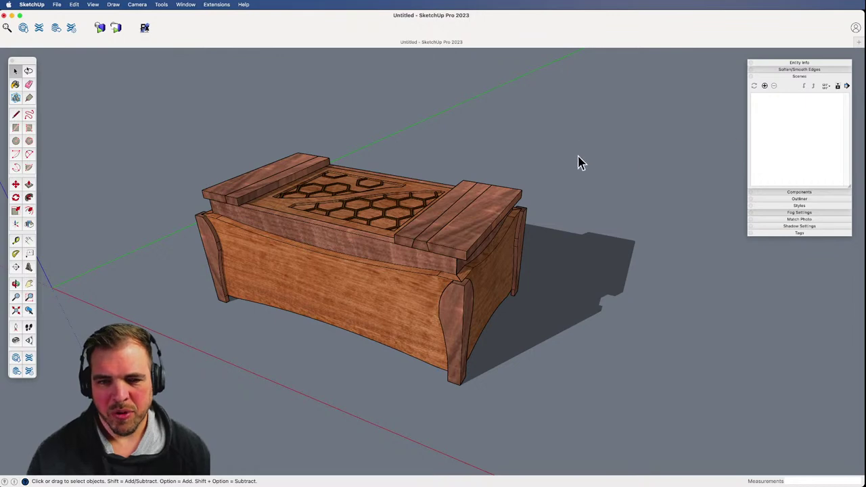
click(812, 206)
click(801, 77)
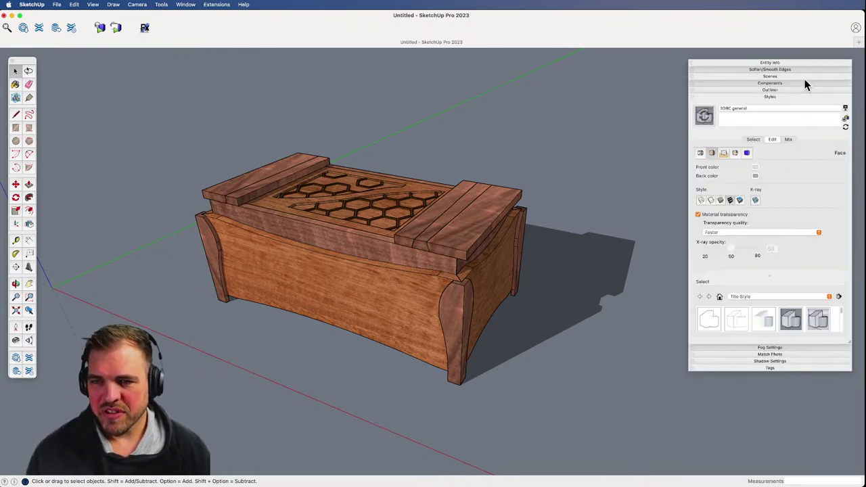
drag(822, 65, 782, 58)
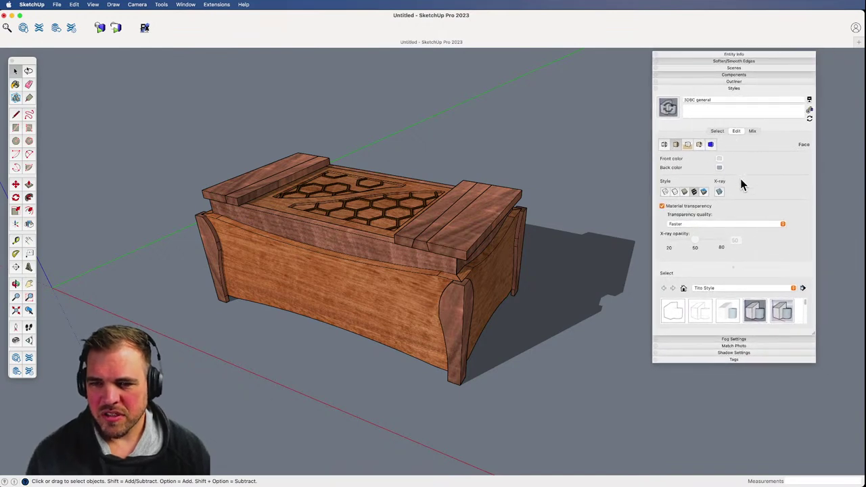
drag(815, 334, 821, 391)
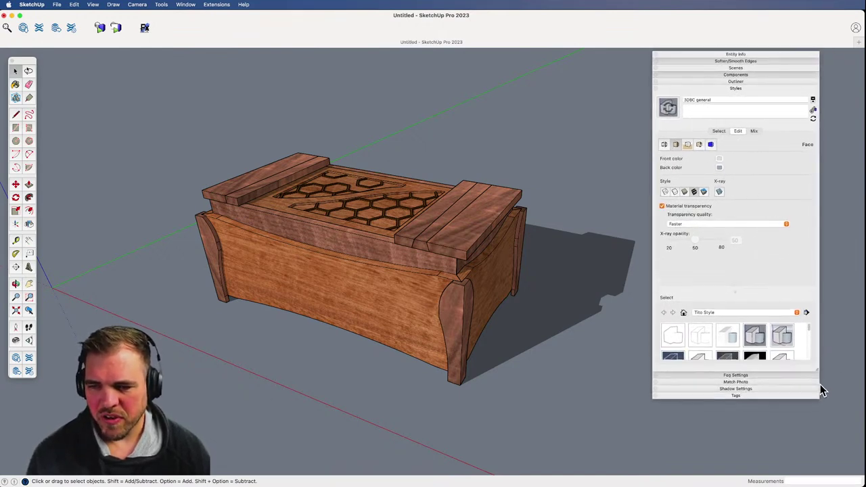
- Enlarge the style thumbnail area and try the Simple - LayOut and Print and Swordfish-Plans styles on the toolbox
drag(735, 303, 735, 268)
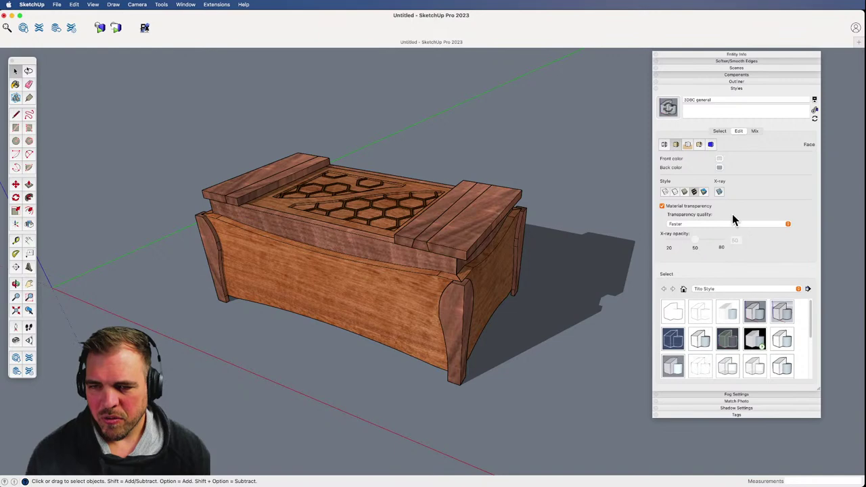
click(782, 368)
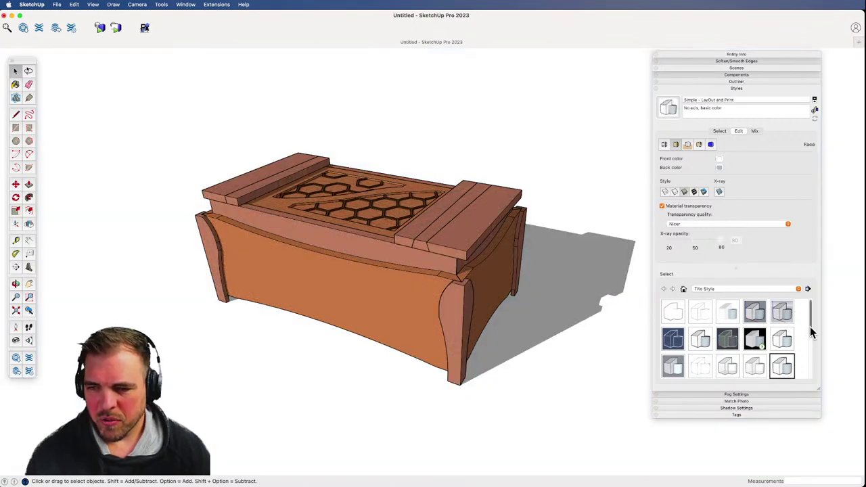
drag(810, 327, 811, 360)
click(726, 327)
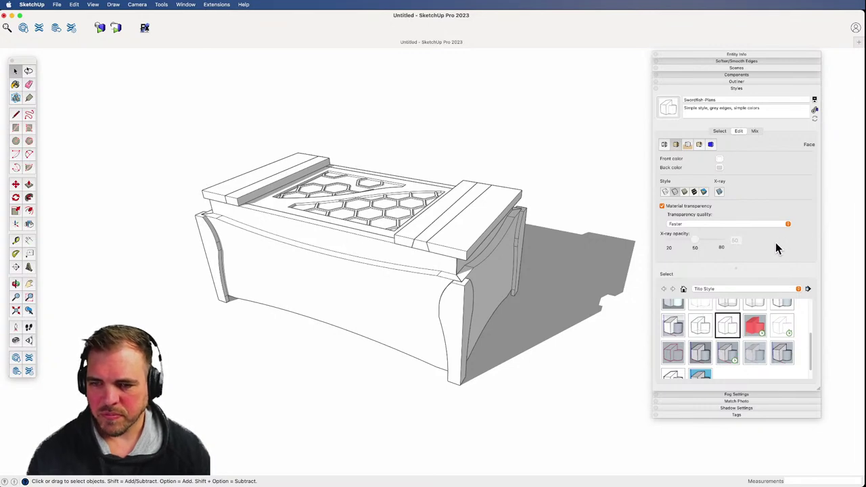
drag(810, 357, 812, 305)
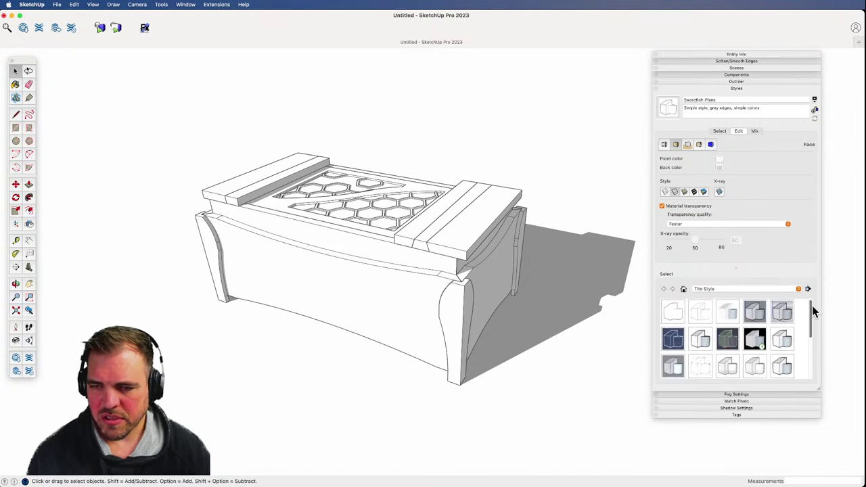
- Apply the Grey Edges - Profile style, create a new style from it and name it _Simple
click(680, 316)
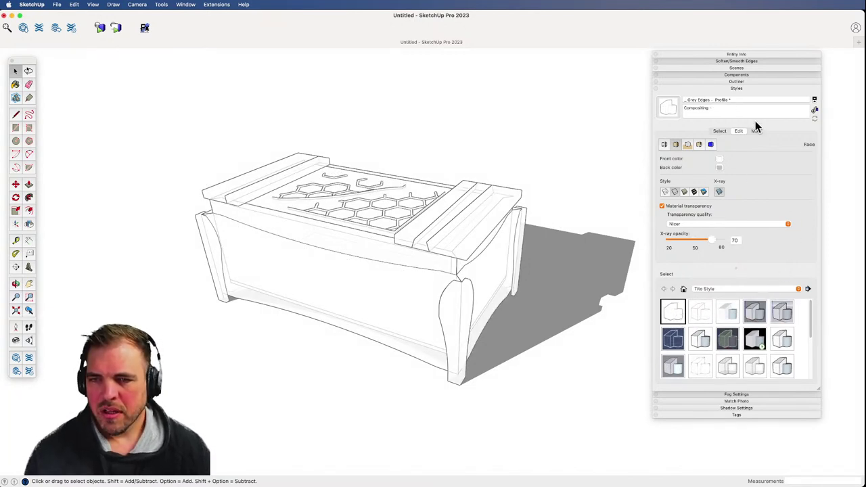
click(814, 111)
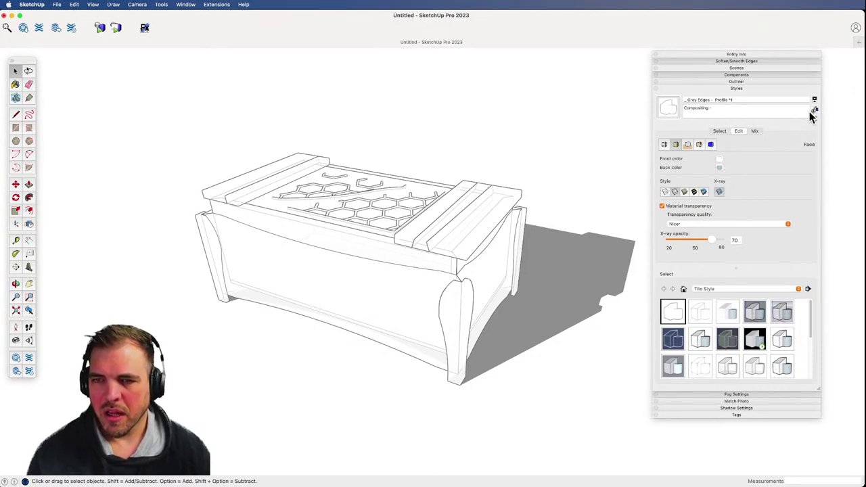
click(721, 99)
drag(735, 99, 713, 98)
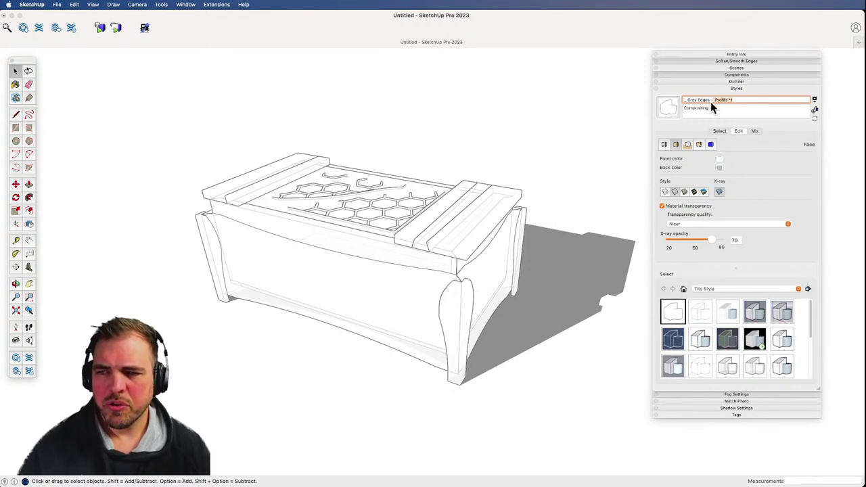
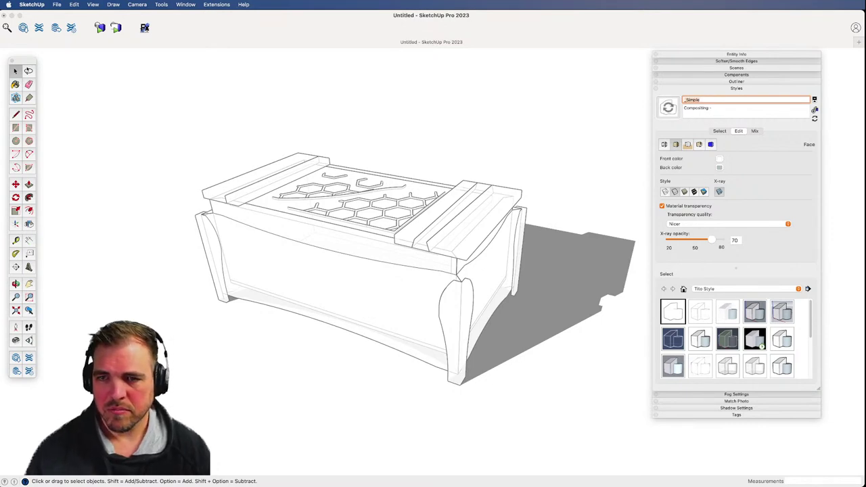
- Show the material textures on the new style's faces and darken its edge color to a dark gray
click(693, 192)
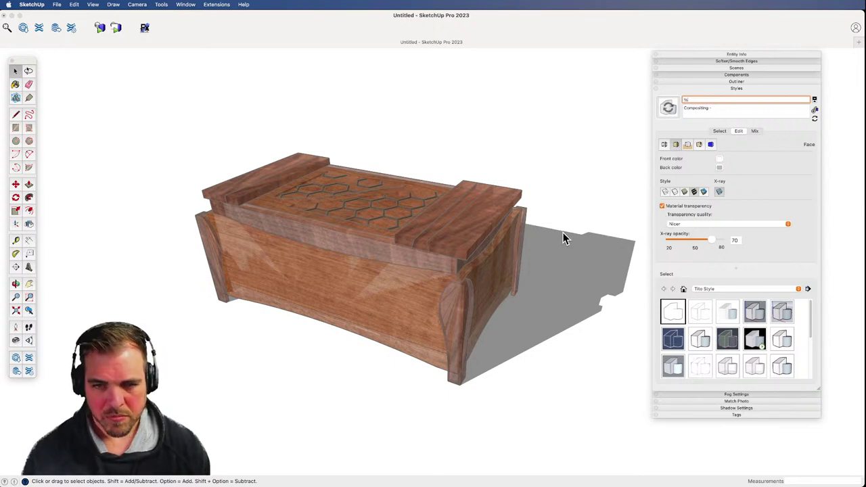
click(561, 255)
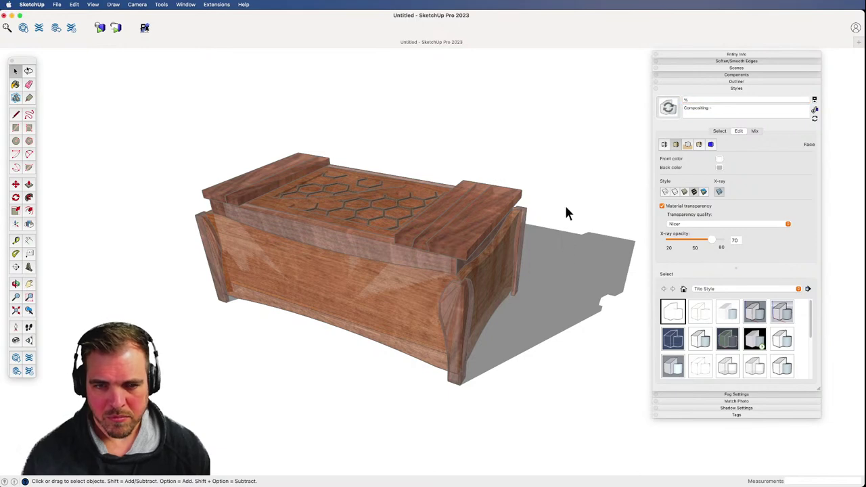
middle_drag(566, 208, 520, 251)
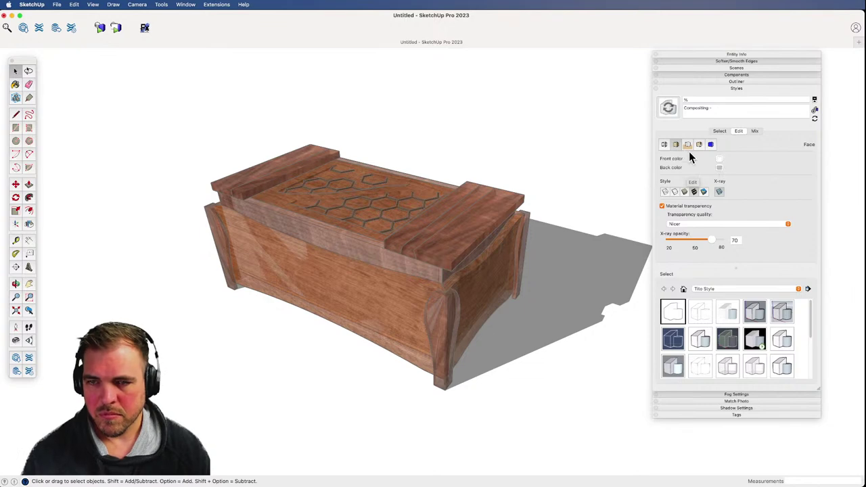
click(664, 144)
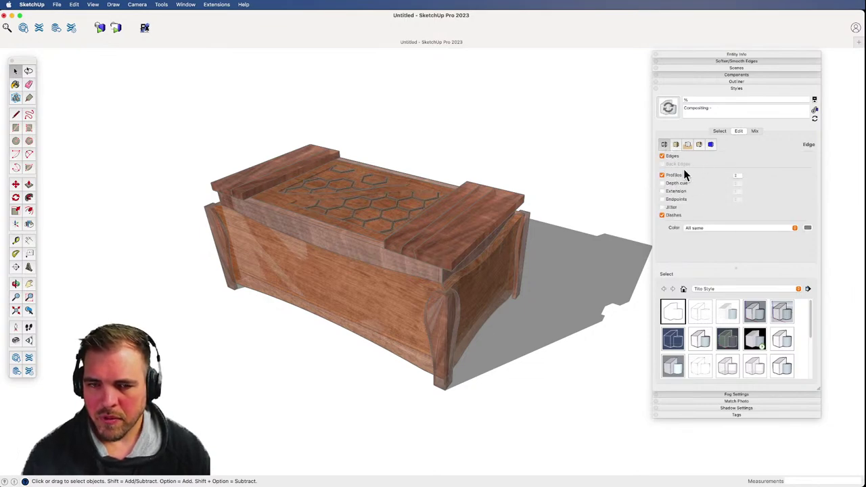
click(807, 229)
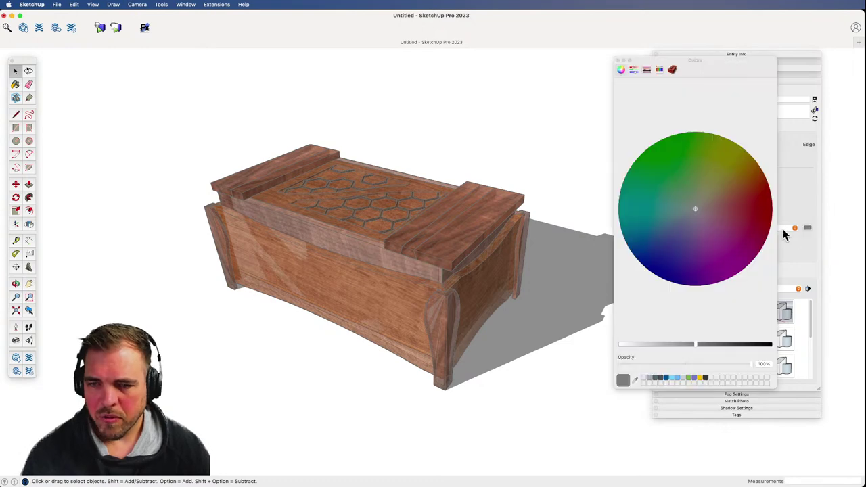
click(729, 344)
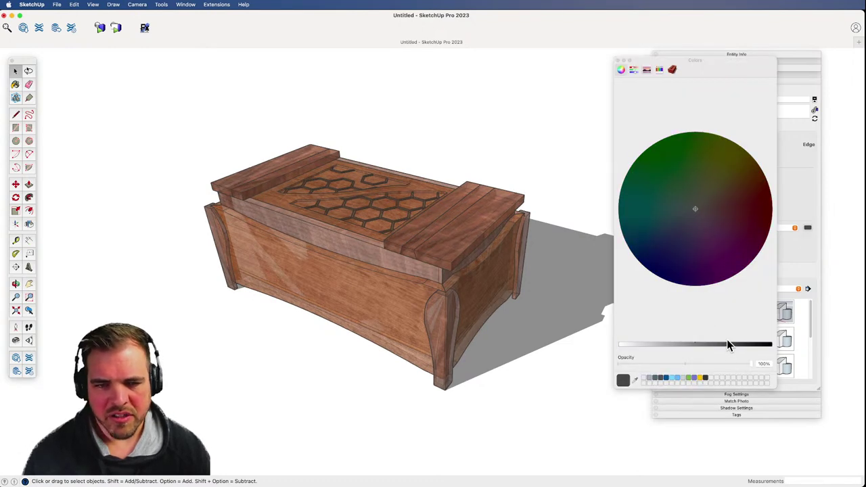
click(620, 60)
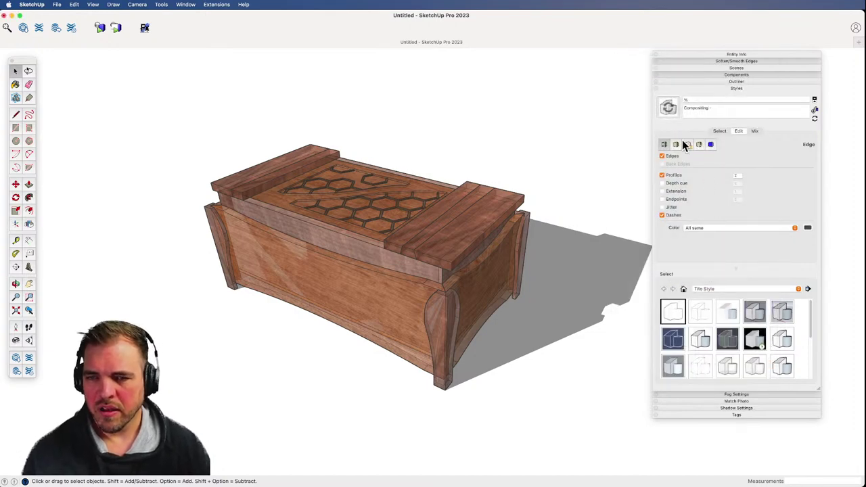
- Review the style's background, watermark, modeling and face settings, and rename the style as simple
click(687, 145)
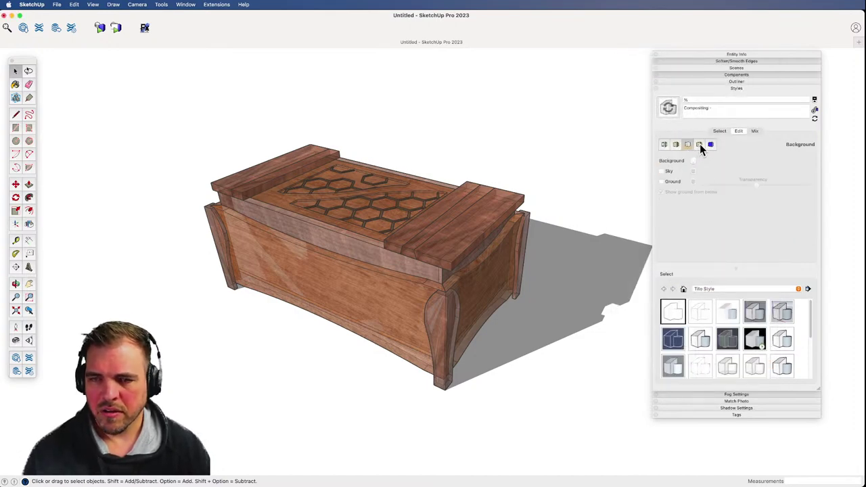
click(699, 145)
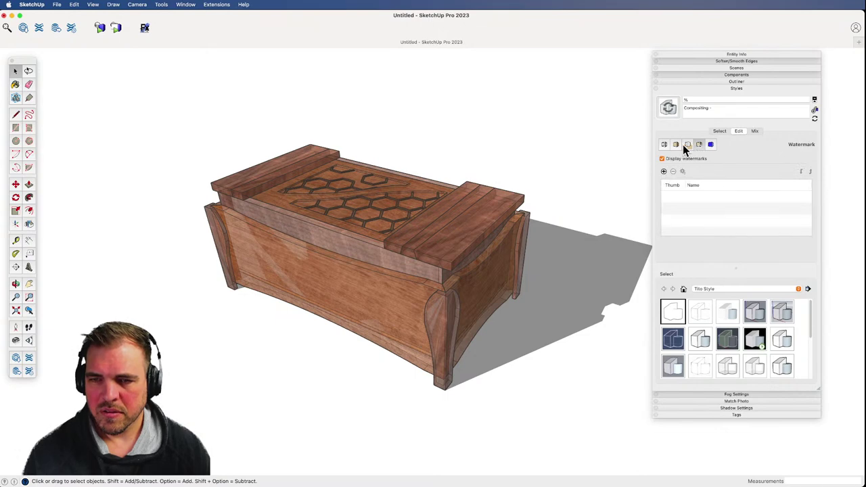
click(676, 145)
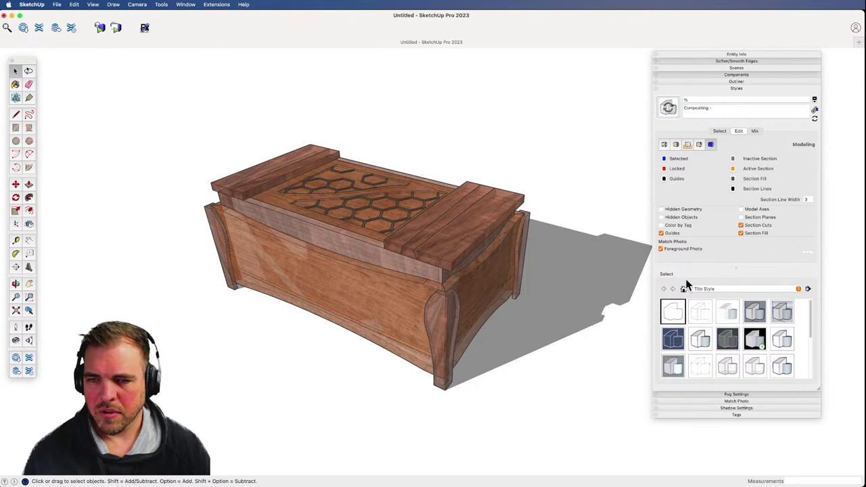
click(686, 145)
click(675, 145)
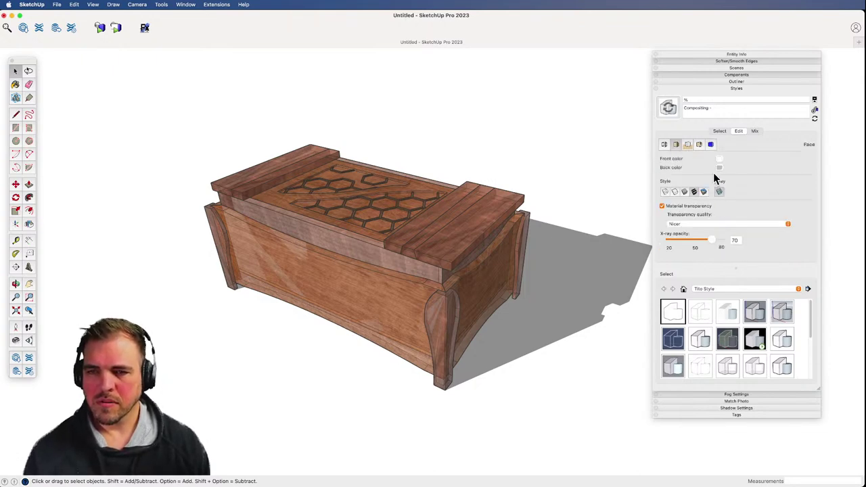
click(691, 100)
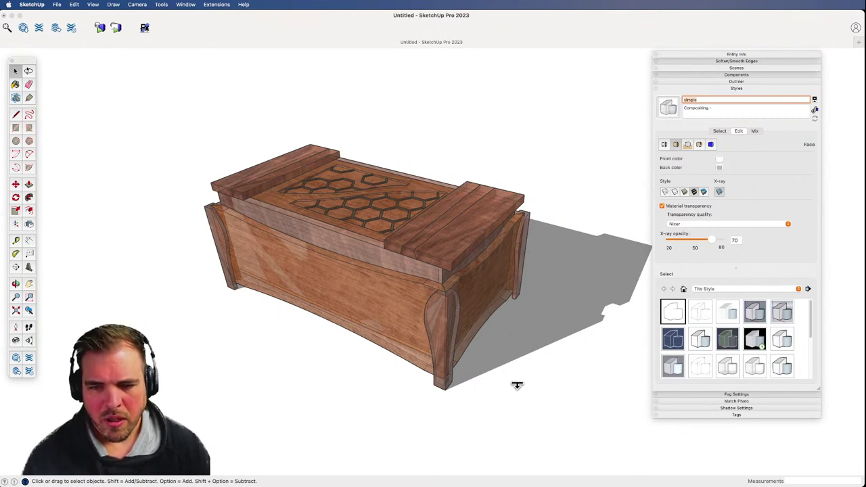
click(519, 384)
- Keep the simple style's transparency quality at Nicer and turn off its X-ray display
middle_drag(460, 320, 514, 323)
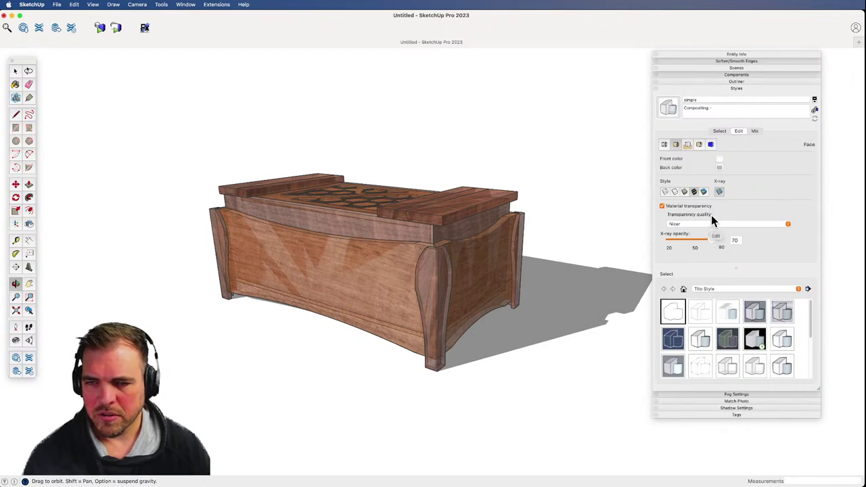
click(787, 224)
click(778, 225)
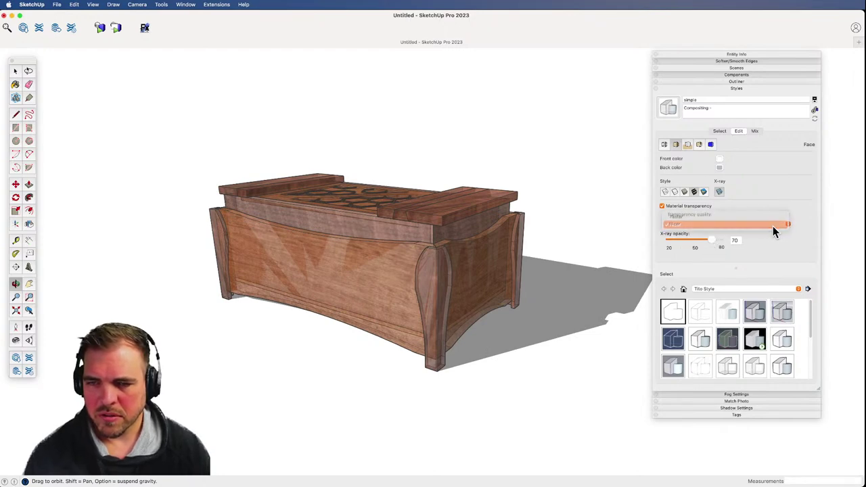
drag(502, 332, 484, 372)
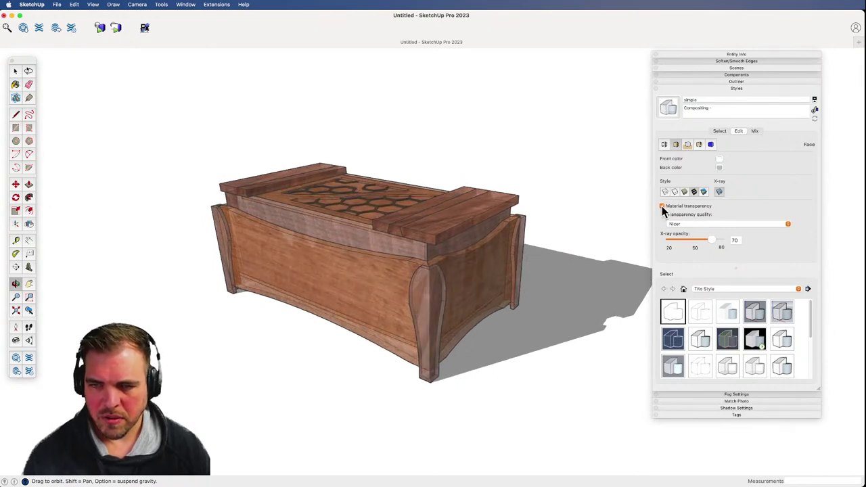
click(719, 192)
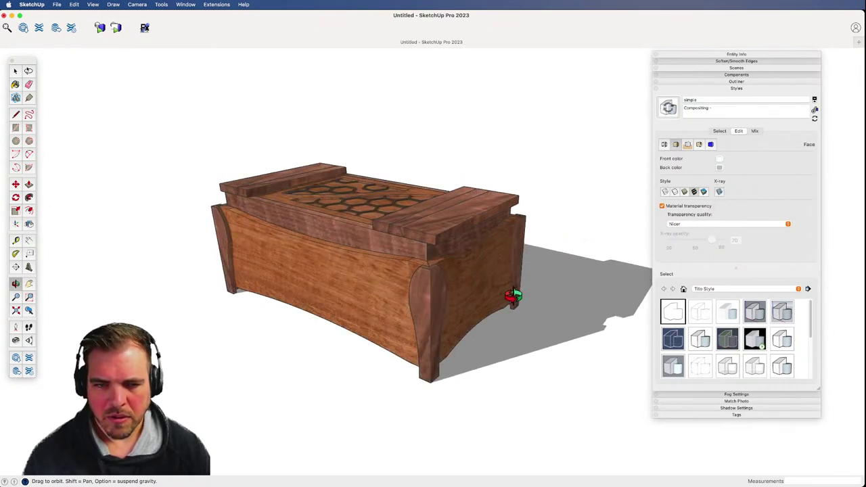
- Update the simple style with its changes and add a first scene showing the toolbox from above its front corner
drag(477, 314, 474, 349)
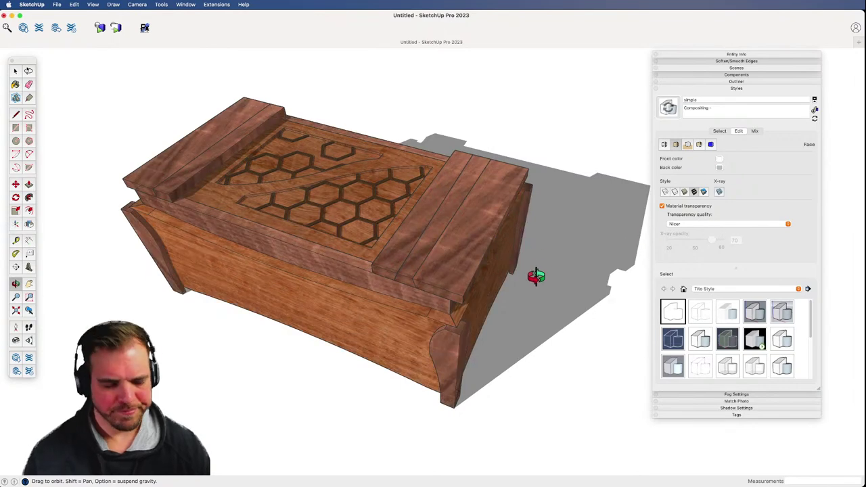
key(space)
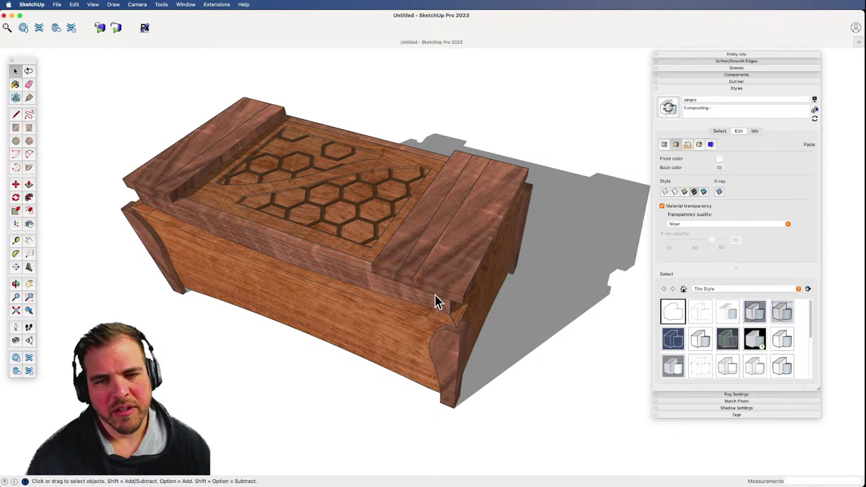
key(h)
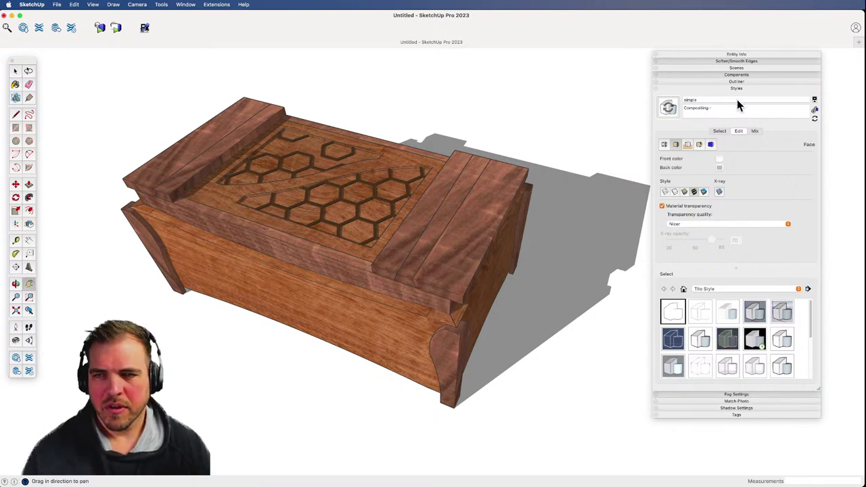
click(737, 68)
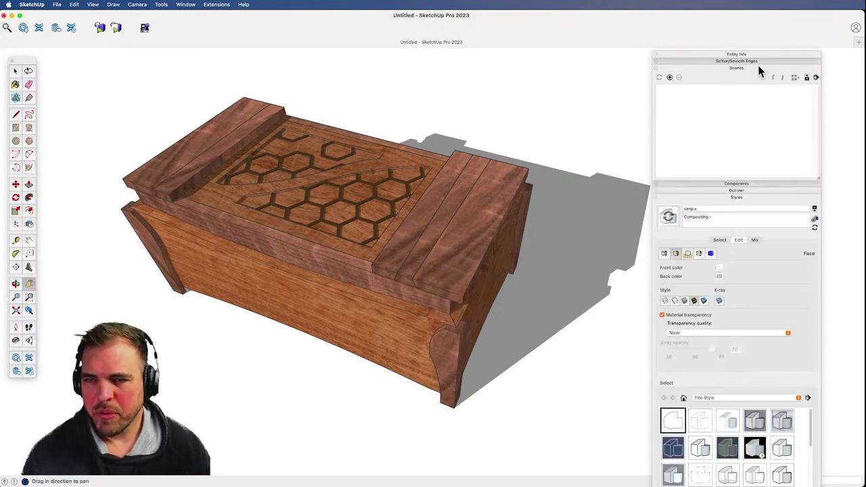
click(669, 77)
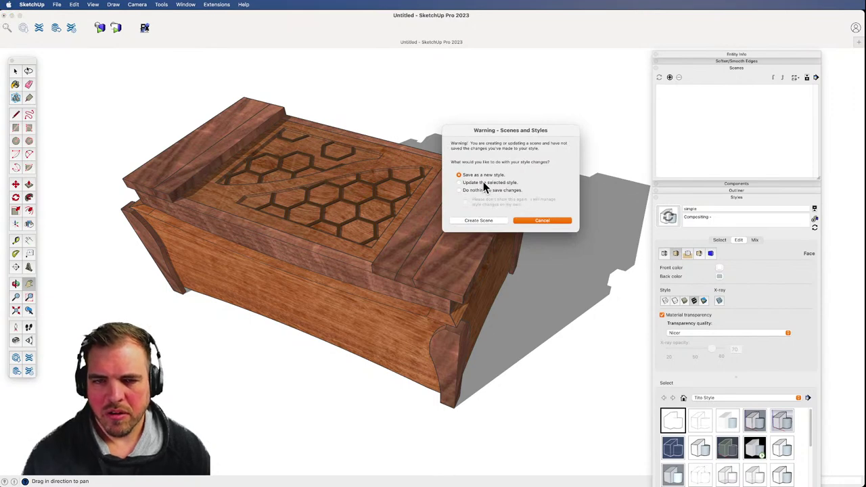
click(538, 220)
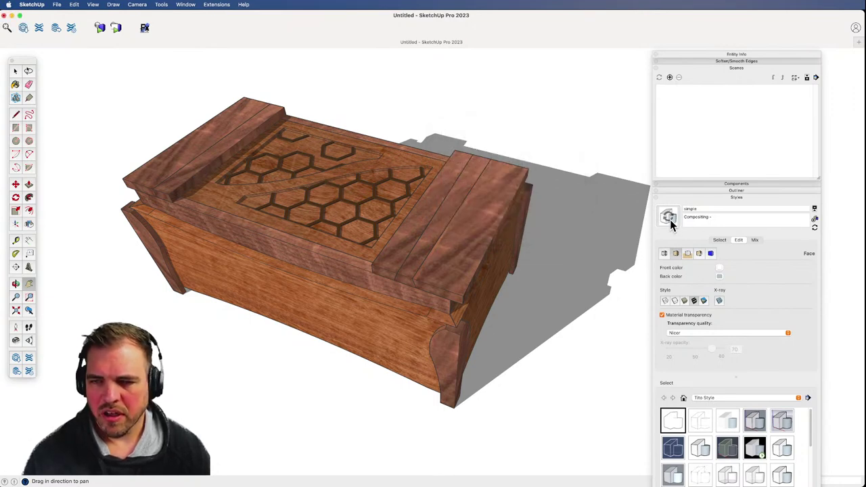
click(670, 77)
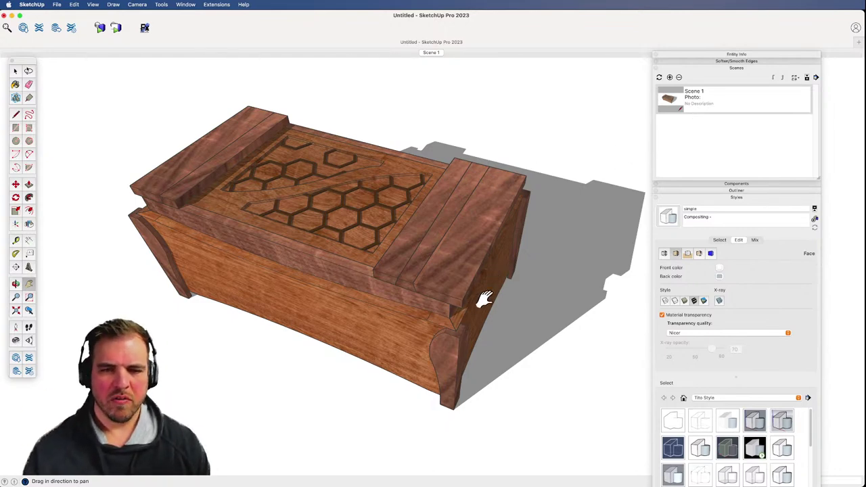
- Add a second scene viewing the toolbox steeply from above, with its shadow falling toward the viewer
middle_drag(455, 329, 455, 306)
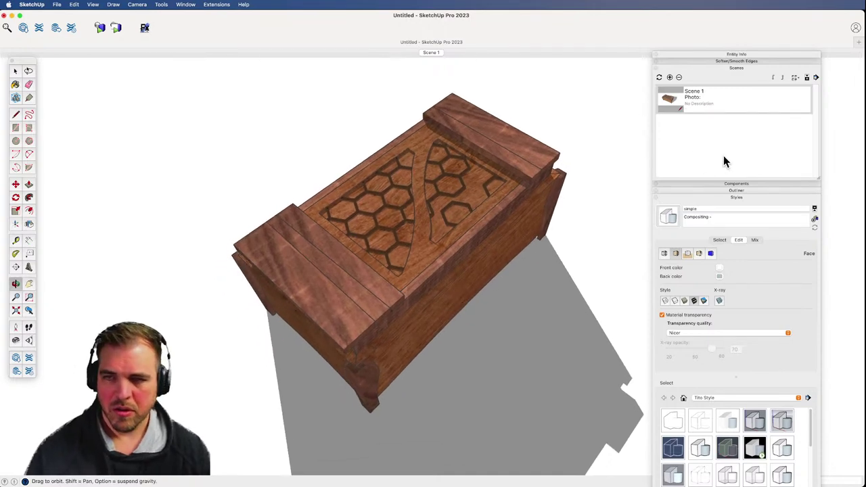
click(670, 77)
key(space)
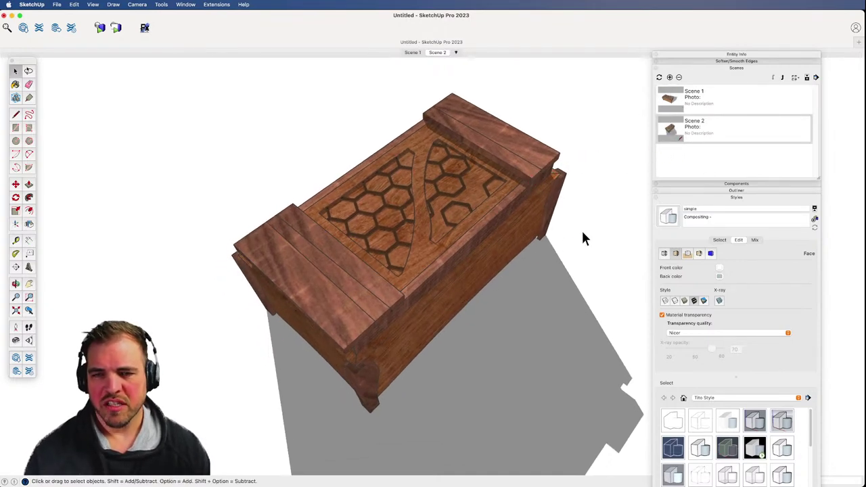
- Copy the whole toolbox along the red axis to an empty area well clear of the original
middle_drag(290, 300, 620, 282)
scroll(450, 244, down, 4)
shift+middle_drag(435, 352, 305, 338)
middle_drag(305, 338, 526, 291)
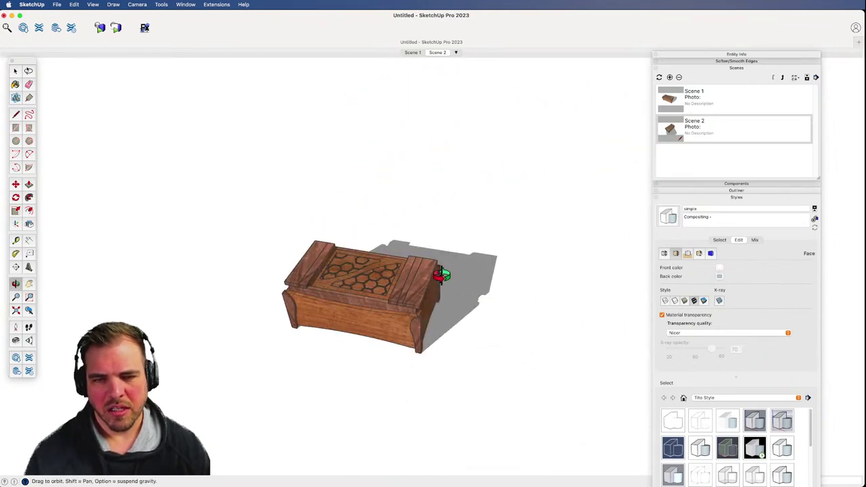
scroll(441, 273, down, 3)
shift+middle_drag(412, 352, 521, 332)
drag(339, 202, 337, 201)
key(z)
drag(431, 305, 505, 304)
key(h)
drag(523, 335, 399, 373)
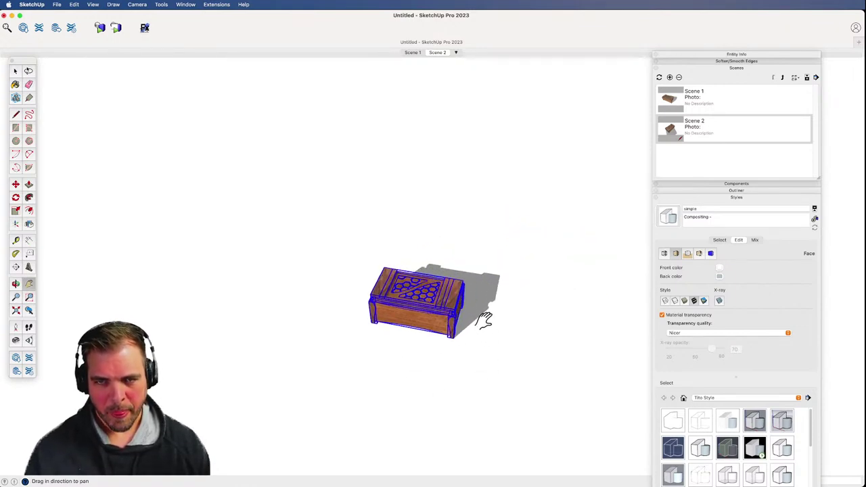
key(z)
shift+middle_drag(441, 371, 491, 350)
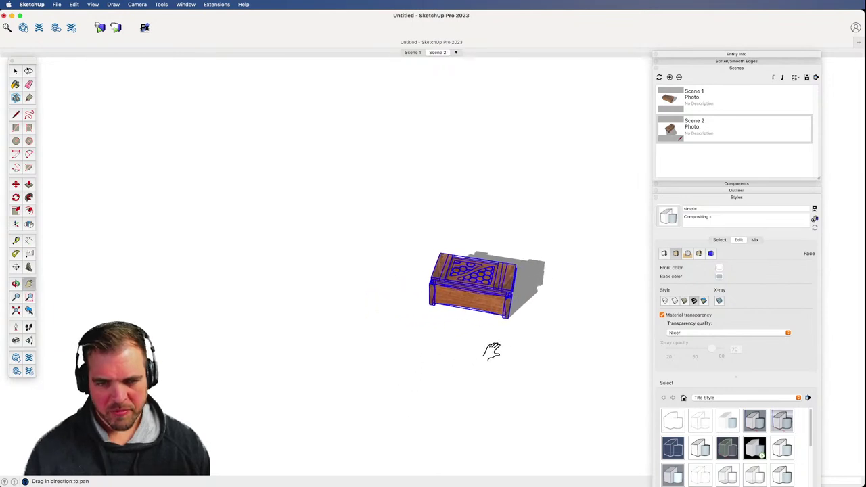
key(m)
click(483, 342)
key(alt)
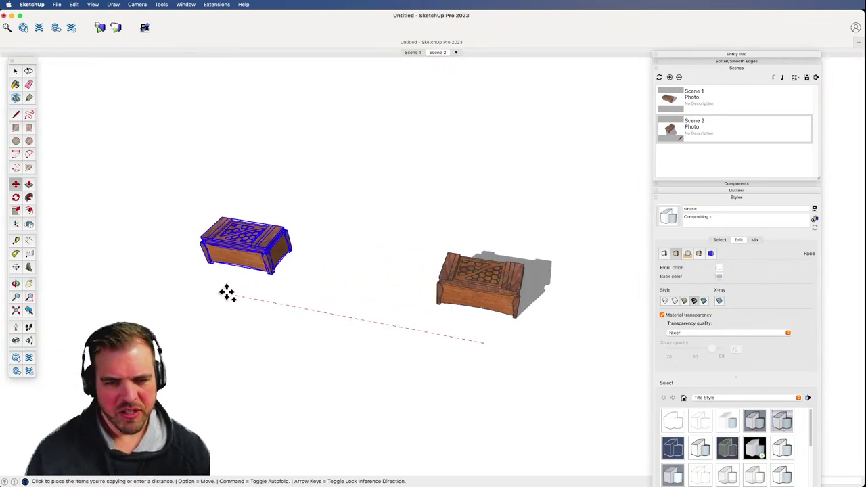
click(101, 268)
key(space)
- Check the saved views by switching between Scene 1 and Scene 2
click(410, 53)
click(437, 52)
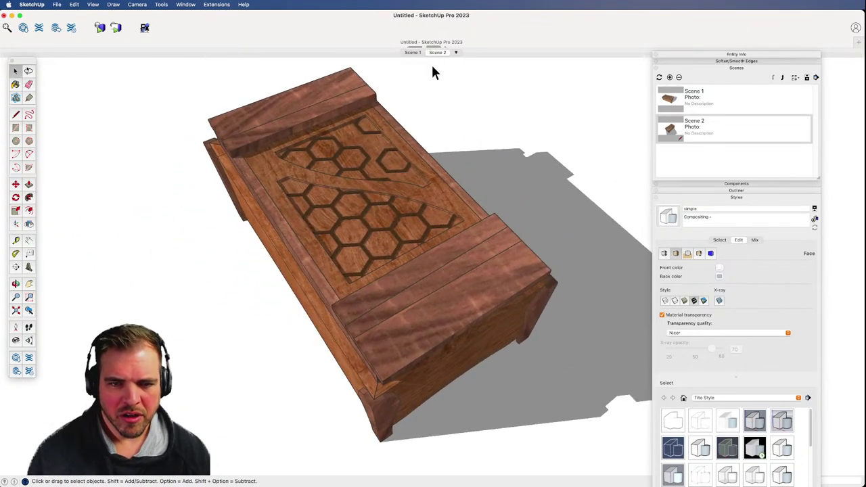
click(412, 53)
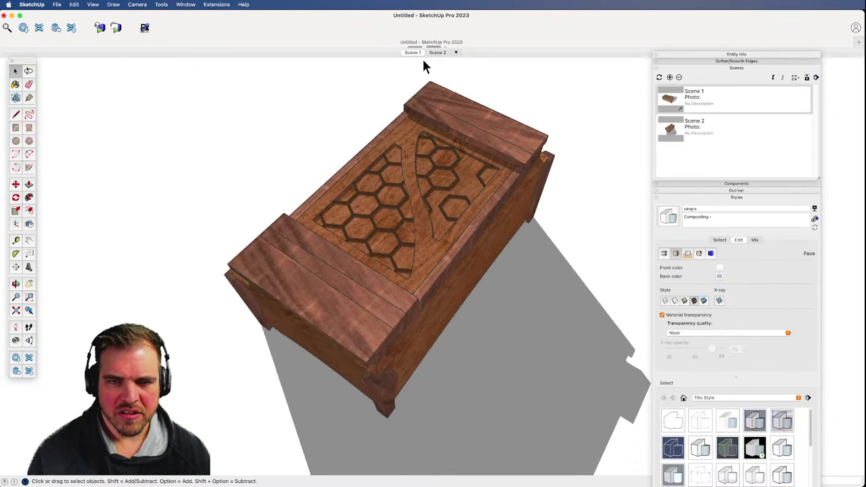
- Lift the locking strip out of the copied toolbox's lid and leave it floating above and behind the box end
key(z)
drag(488, 165, 365, 284)
key(h)
drag(292, 277, 446, 310)
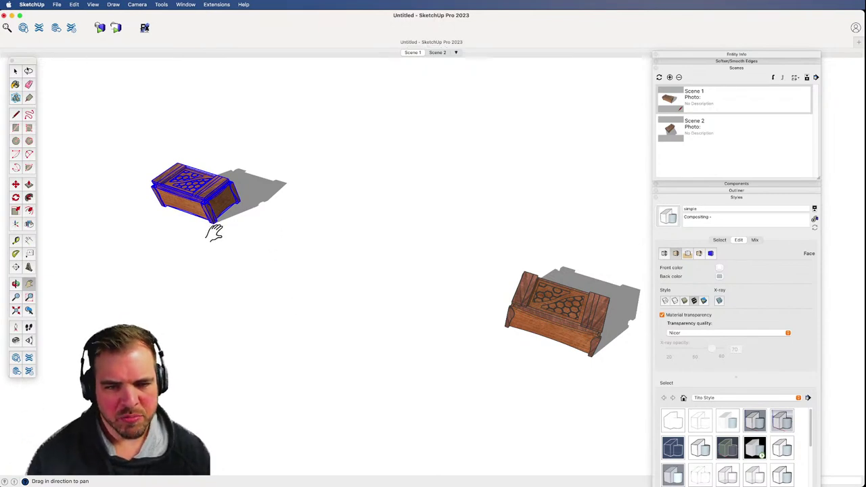
drag(214, 232, 421, 319)
key(z)
scroll(433, 216, up, 10)
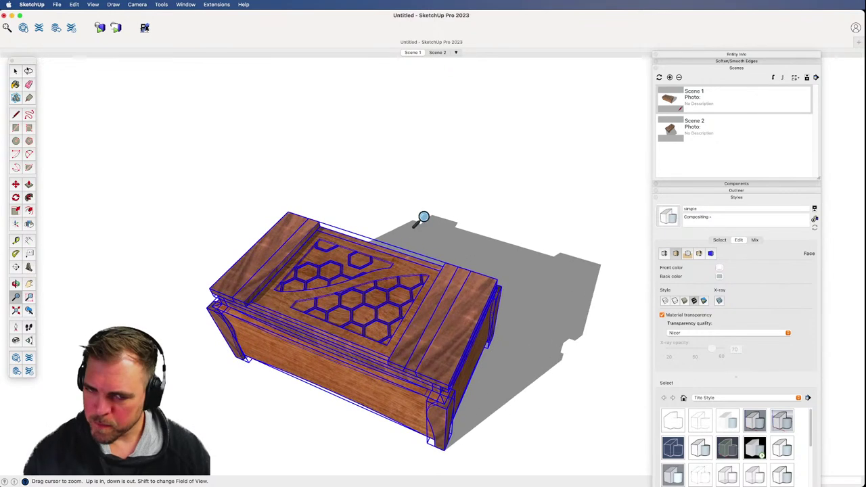
key(space)
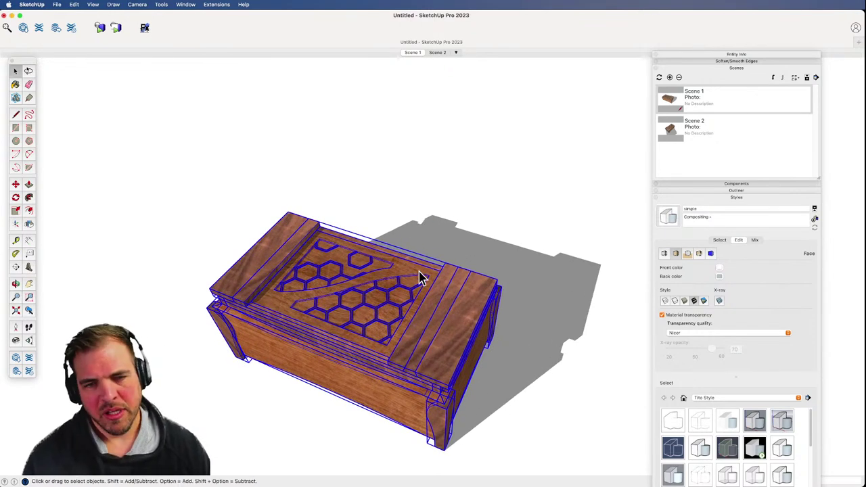
click(431, 279)
shift+middle_drag(447, 327, 443, 343)
middle_drag(444, 344, 452, 272)
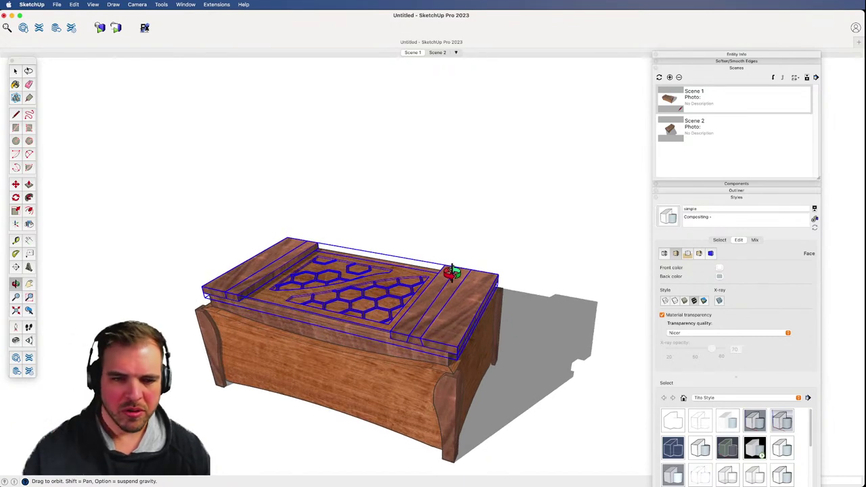
key(h)
drag(450, 298, 444, 281)
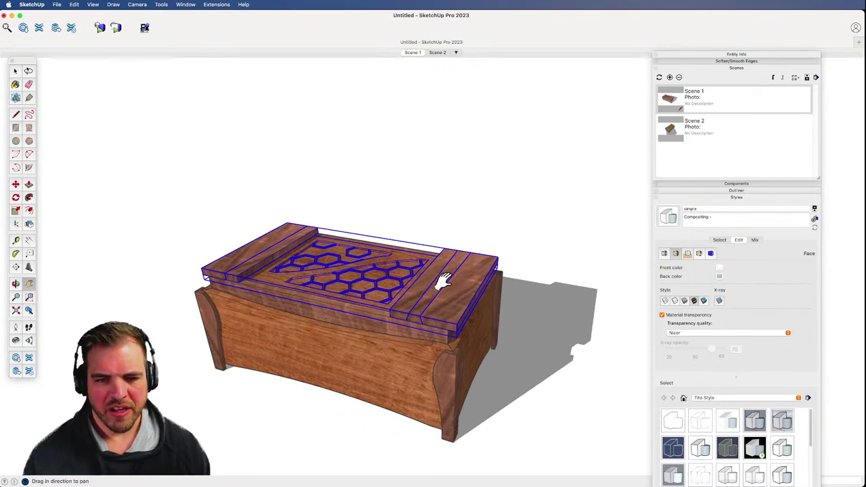
shift+middle_drag(443, 281, 437, 325)
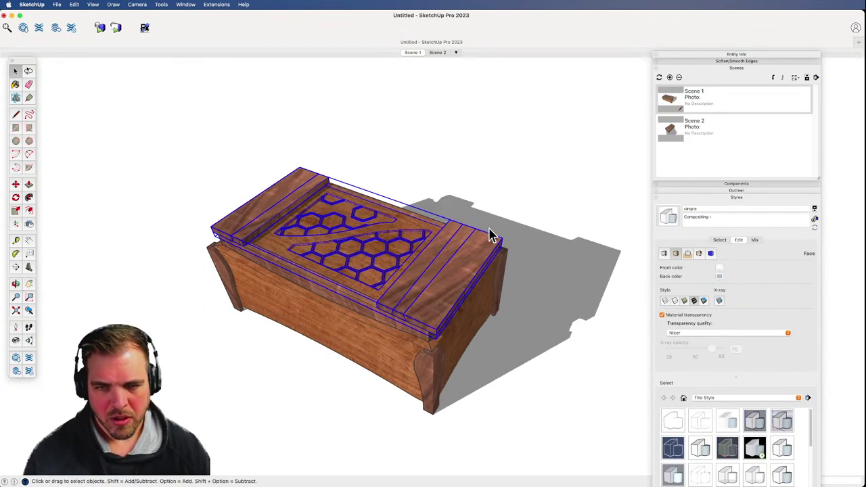
click(473, 242)
key(m)
click(491, 225)
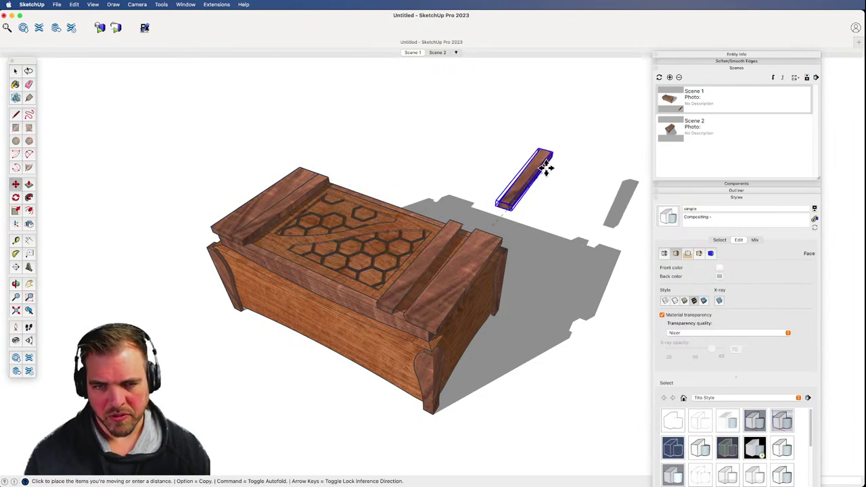
click(529, 170)
key(space)
click(440, 256)
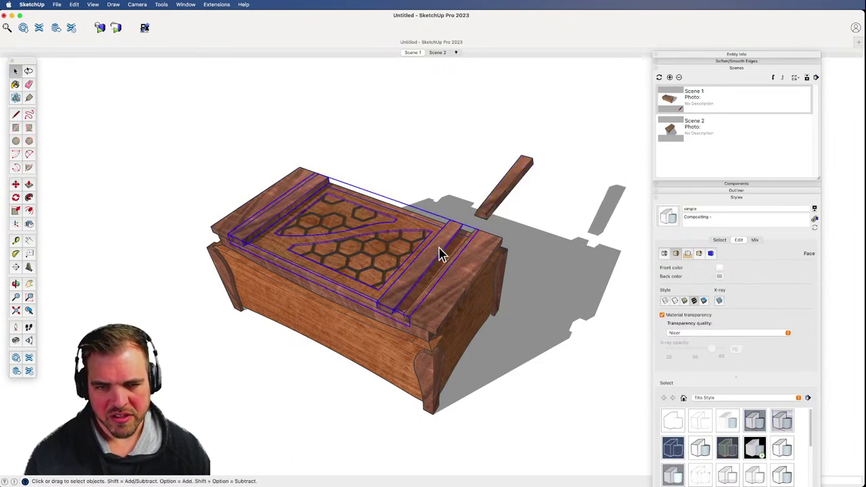
key(m)
click(447, 198)
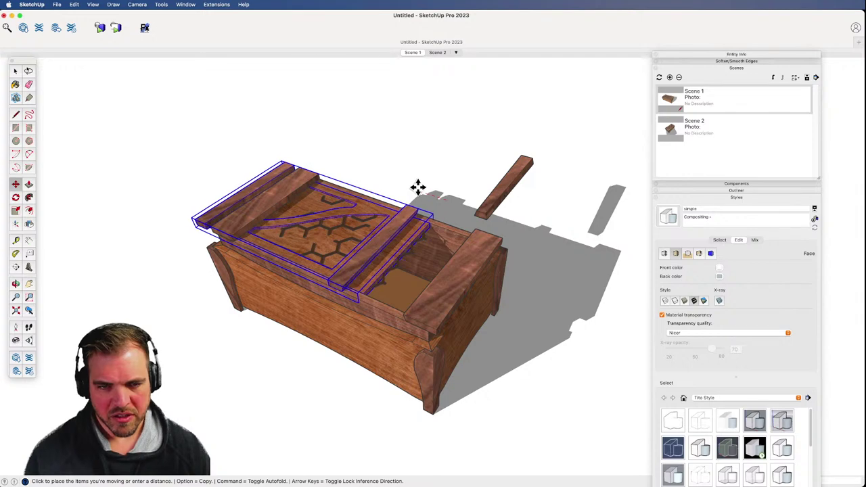
key(space)
- Move the lid together with its honeycomb pattern up and away from the locking strip so the copied box stands open
click(394, 264)
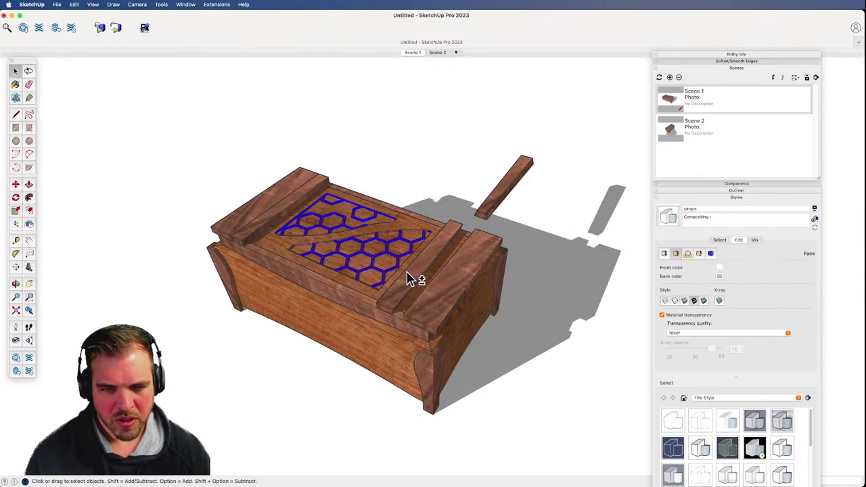
click(411, 279)
key(m)
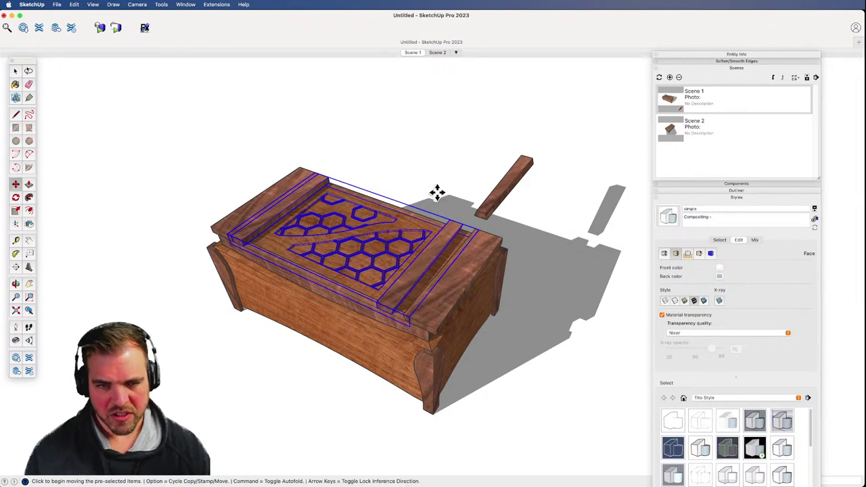
click(437, 192)
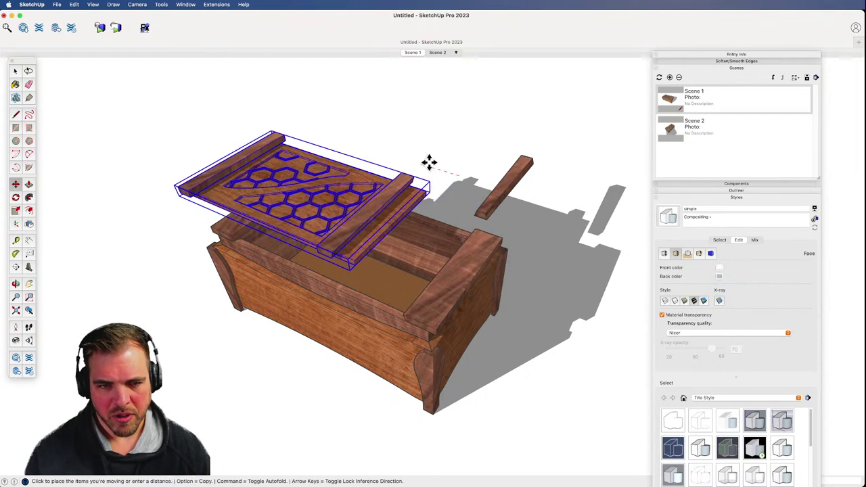
click(409, 159)
click(400, 177)
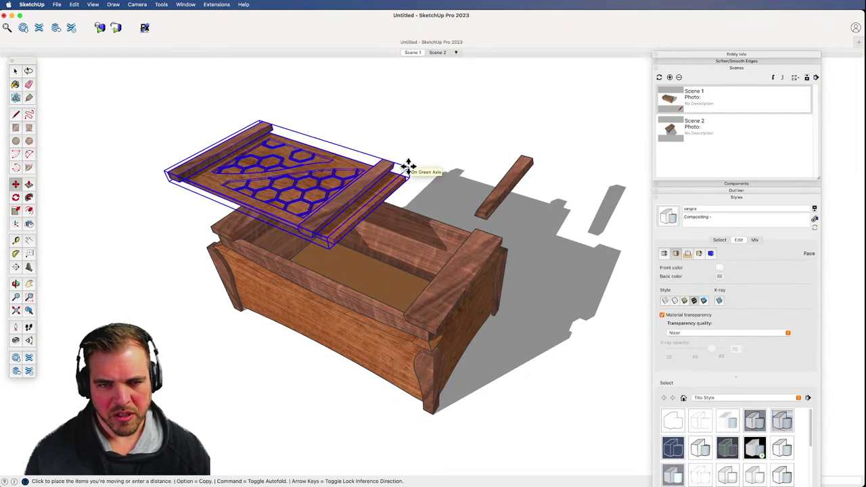
click(383, 165)
click(414, 164)
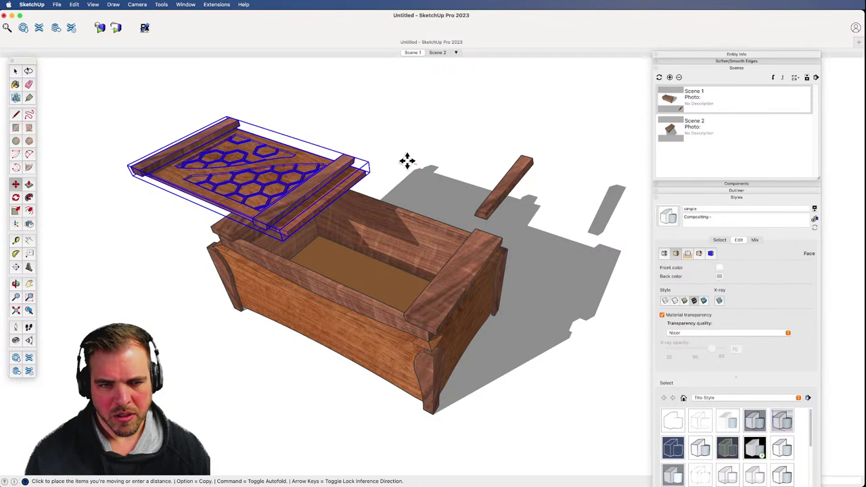
click(407, 160)
- Add a scene showing the opened toolbox with its lid and locking strip pulled away
mouse_move(421, 250)
middle_down()
mouse_move(464, 293)
mouse_move(446, 298)
mouse_move(412, 286)
mouse_move(406, 294)
mouse_move(454, 294)
mouse_move(421, 255)
middle_up()
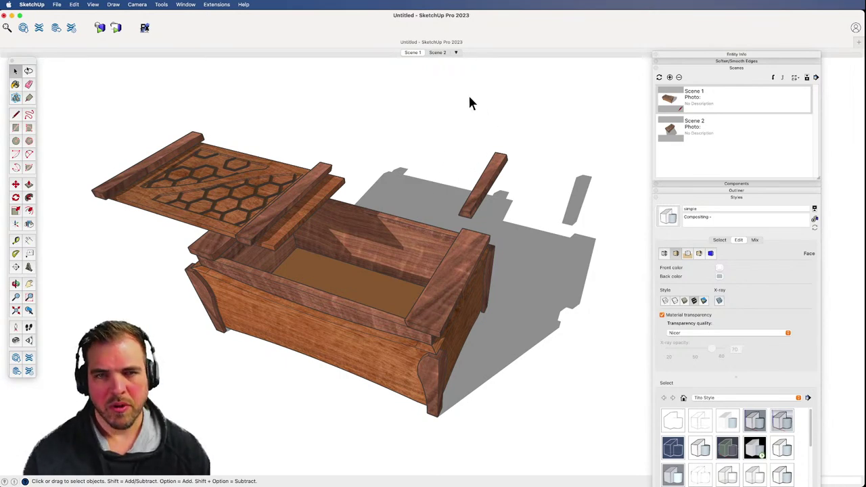
click(670, 78)
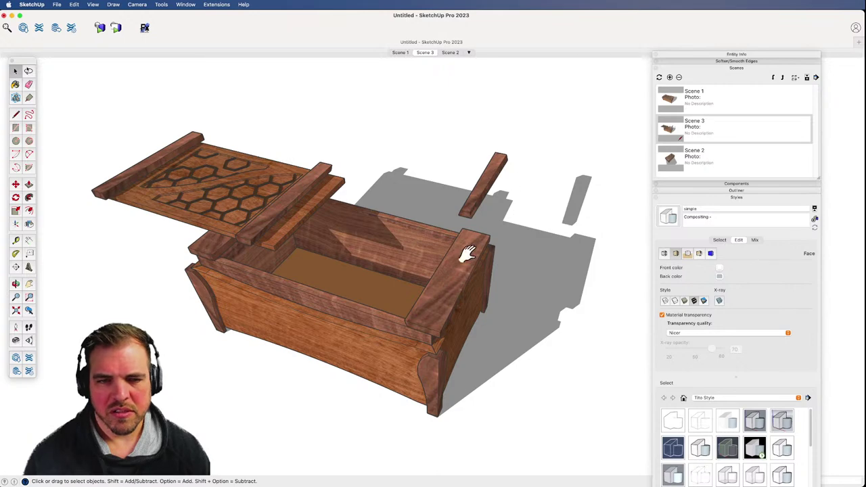
- Copy the closed toolbox along the red axis to the side opposite the opened copy
middle_drag(467, 254, 495, 231)
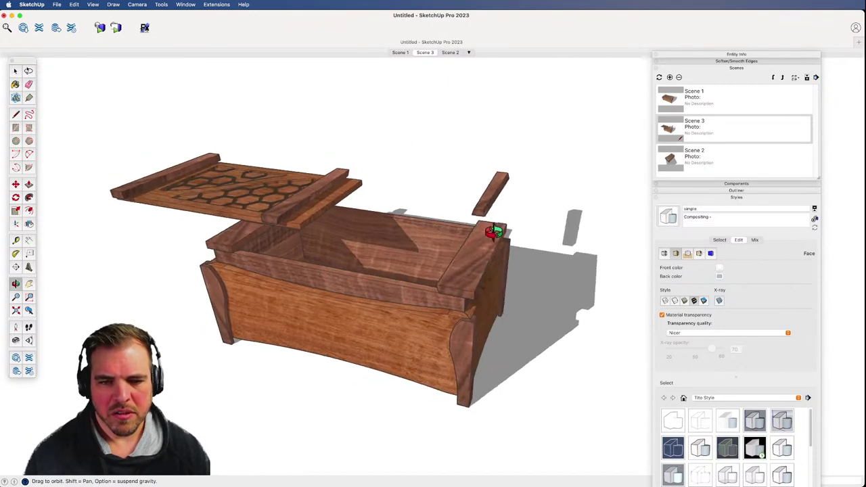
drag(494, 231, 475, 249)
key(z)
drag(466, 179, 436, 317)
key(h)
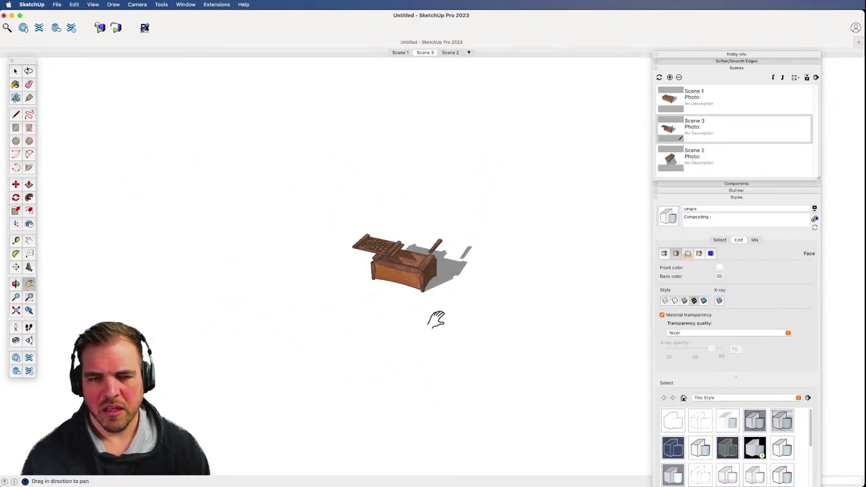
drag(506, 310, 374, 324)
drag(542, 347, 348, 336)
drag(410, 328, 356, 315)
key(space)
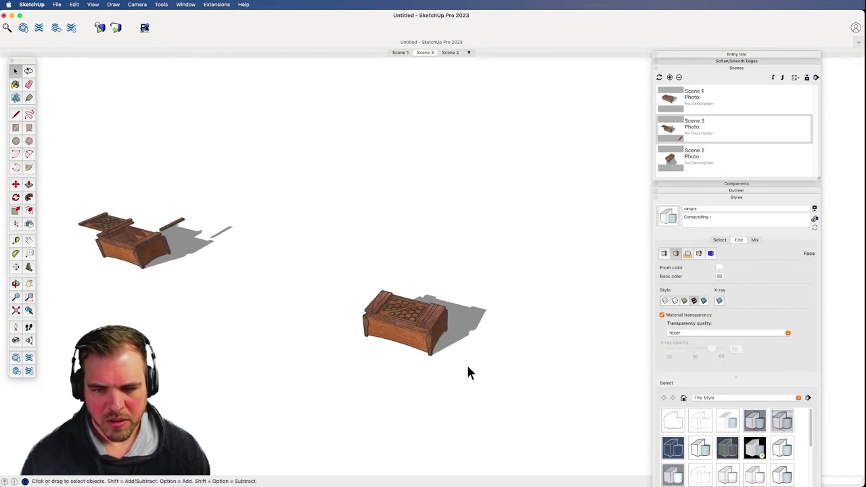
drag(470, 373, 360, 280)
click(450, 285)
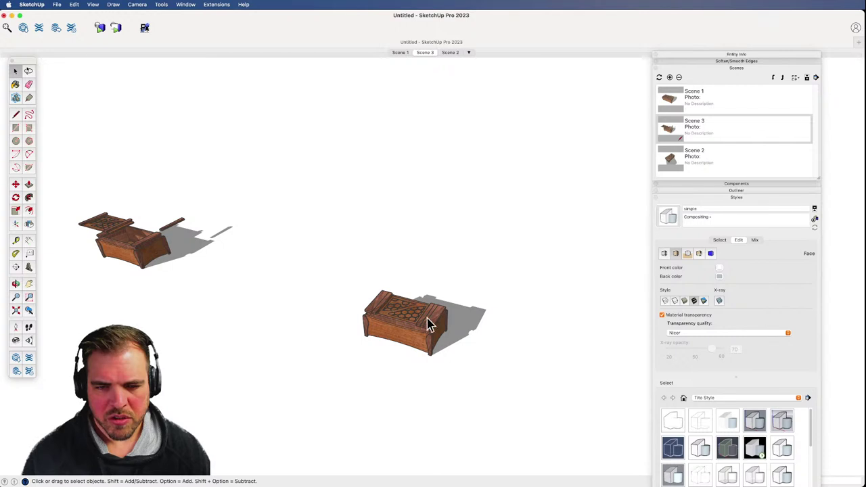
drag(456, 350, 418, 412)
key(o)
key(z)
drag(371, 332, 364, 383)
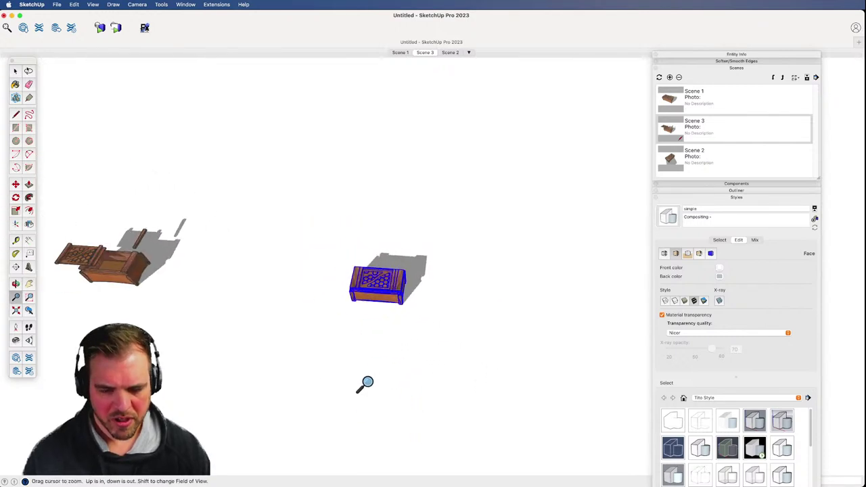
key(m)
click(352, 328)
key(alt)
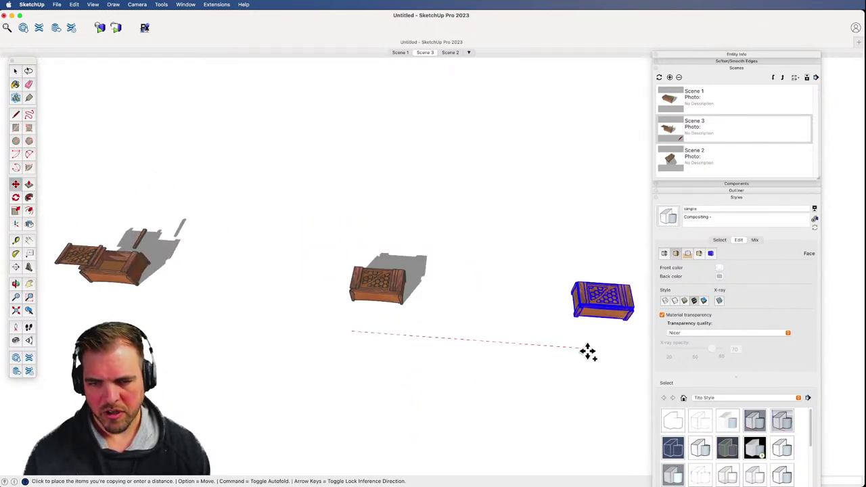
click(581, 357)
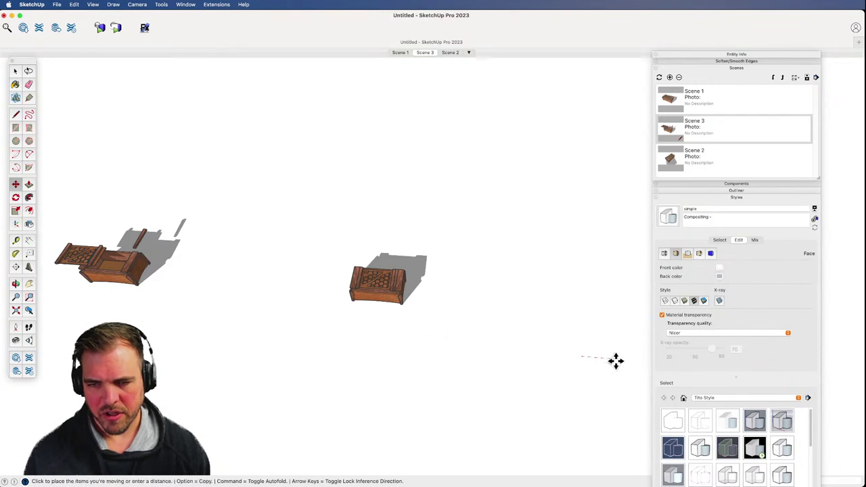
click(616, 361)
- Frame the newest closed toolbox copy in a low view of its long front side
key(h)
drag(487, 337, 437, 334)
key(o)
key(z)
drag(399, 384, 366, 305)
key(h)
drag(365, 304, 509, 315)
key(o)
drag(487, 305, 423, 189)
key(space)
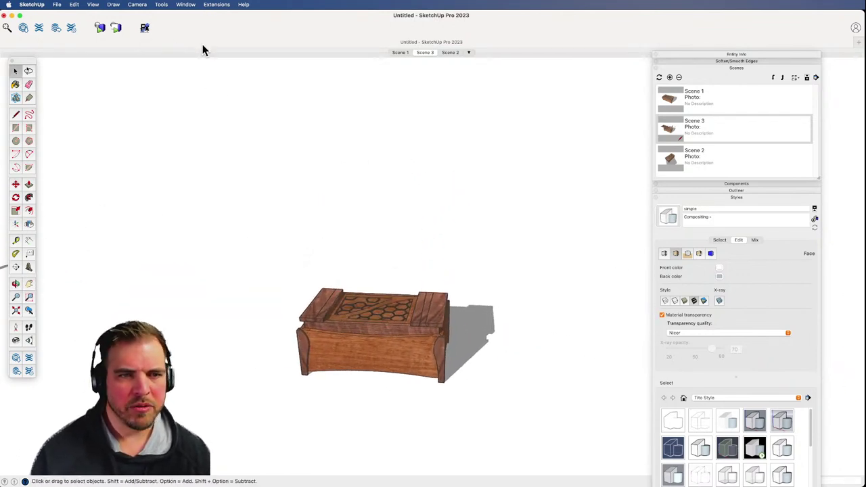
- Customize the main toolbar by adding the Standard Views, Styles and date and time Shadows sets
right_click(245, 26)
click(286, 60)
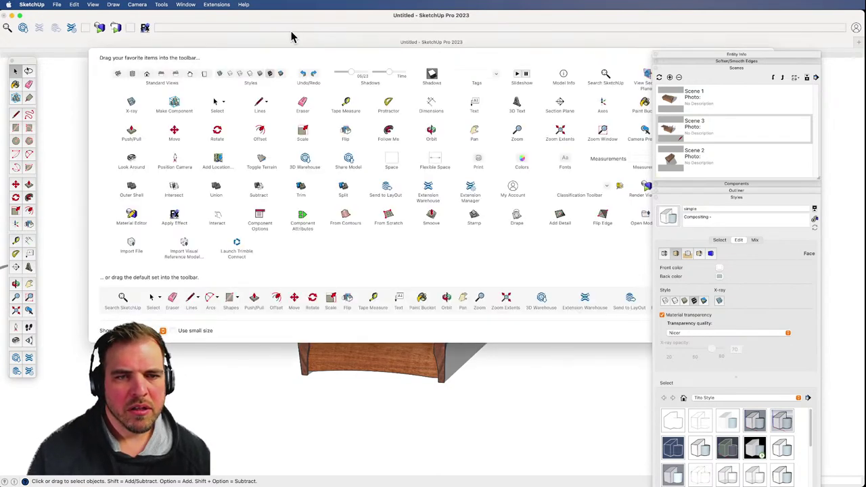
drag(146, 77, 196, 37)
drag(242, 77, 304, 38)
drag(418, 74, 420, 31)
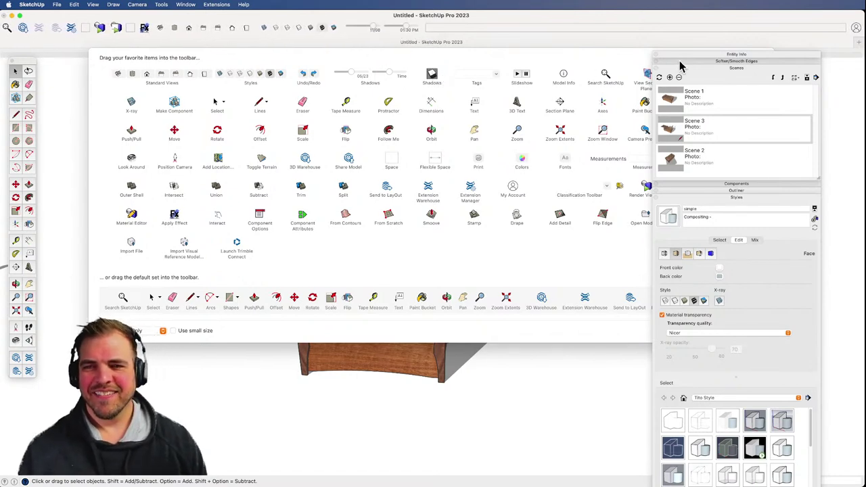
- Collapse the Scenes and Styles sections and finish customizing the toolbar
click(707, 69)
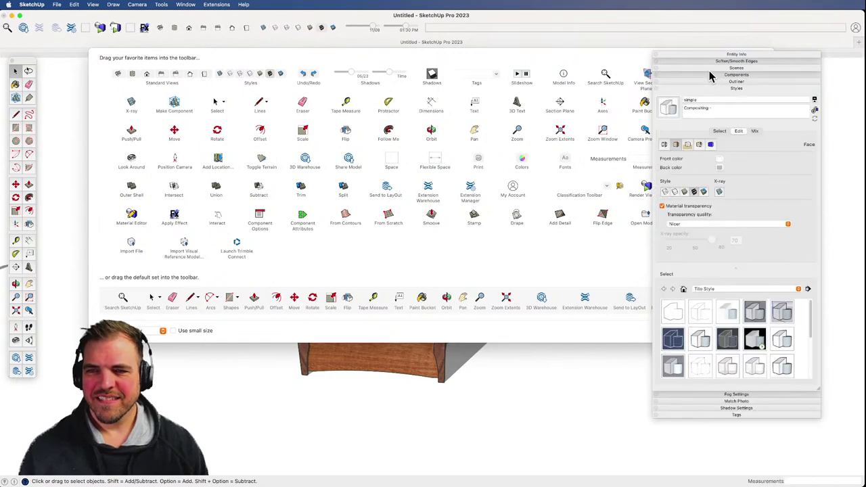
click(712, 91)
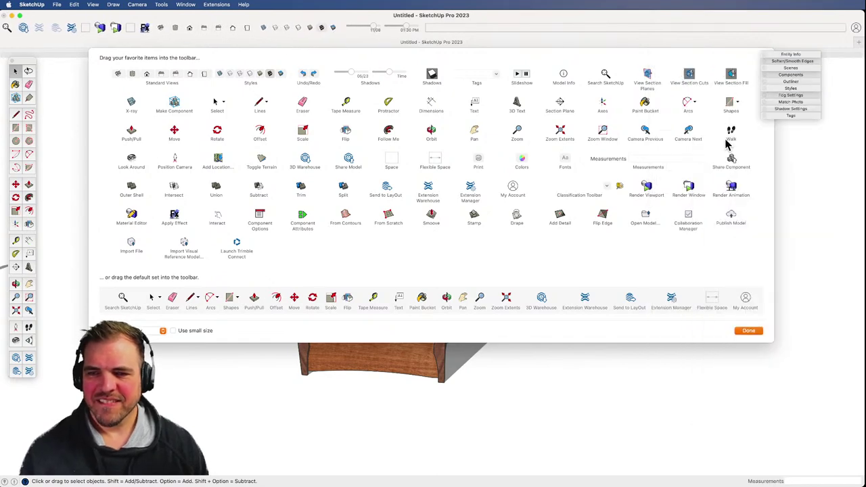
click(747, 331)
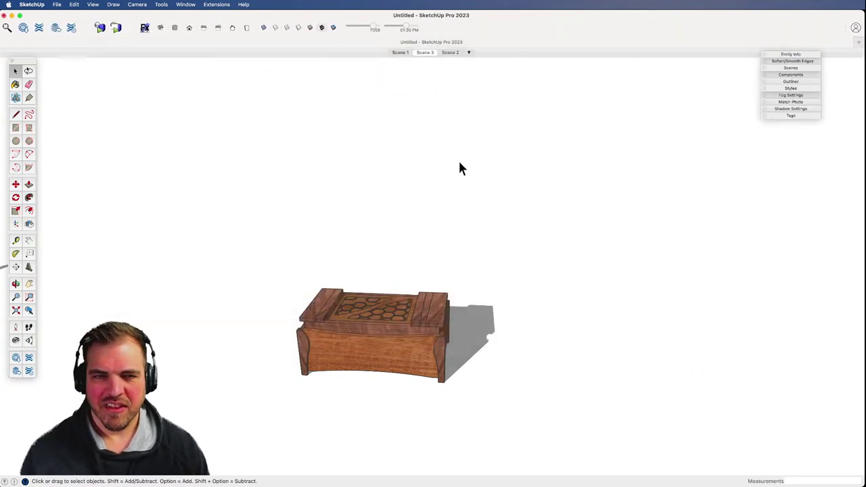
- View the closed toolbox copy straight from the front in parallel projection, centred and enlarged
click(201, 31)
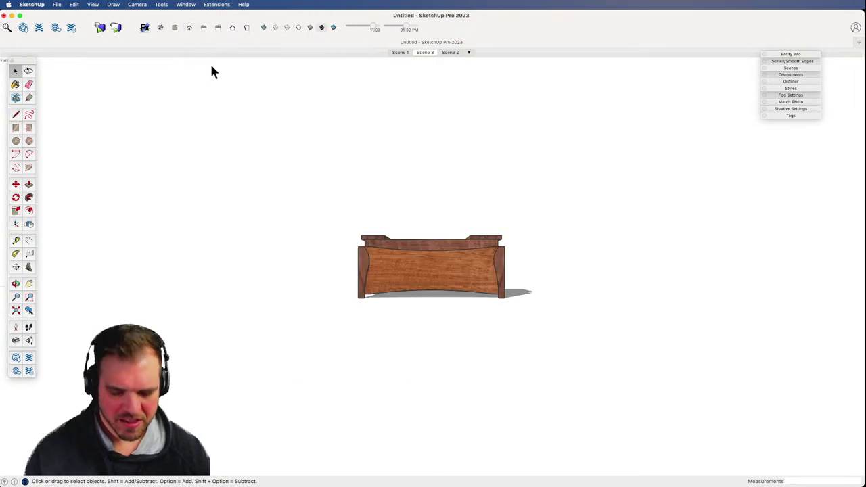
key(z)
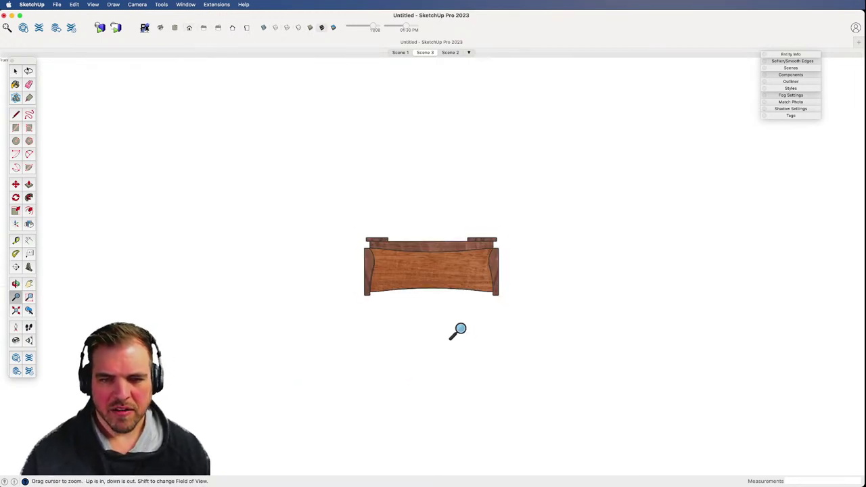
drag(458, 330, 448, 90)
key(h)
drag(465, 232, 440, 253)
key(z)
scroll(440, 263, up, 1)
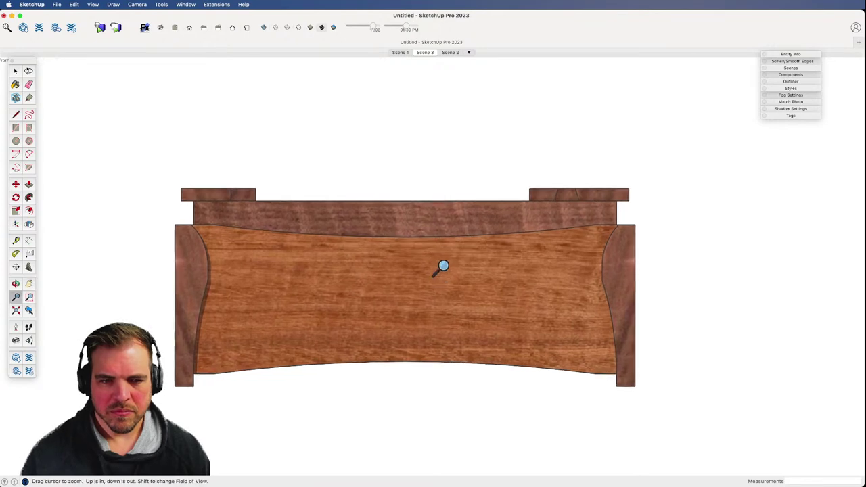
key(space)
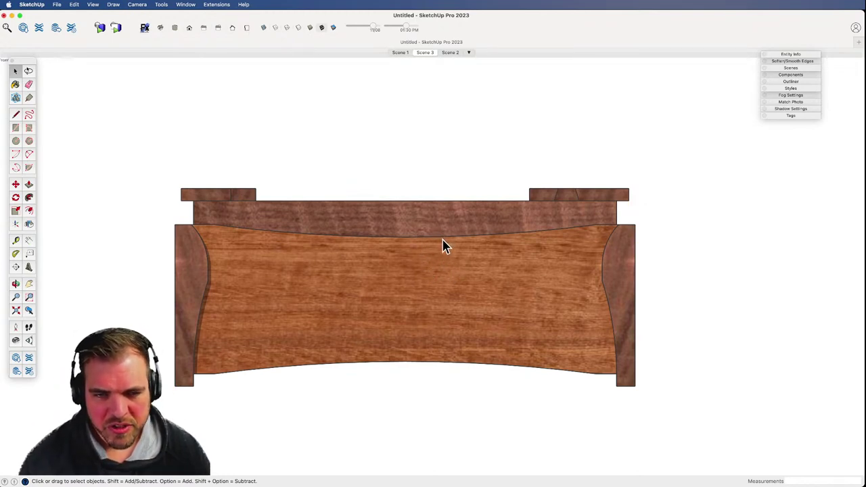
- Rotate the newest closed toolbox copy a quarter turn on the ground plane about a point between it and the middle toolbox
key(o)
drag(444, 236, 447, 170)
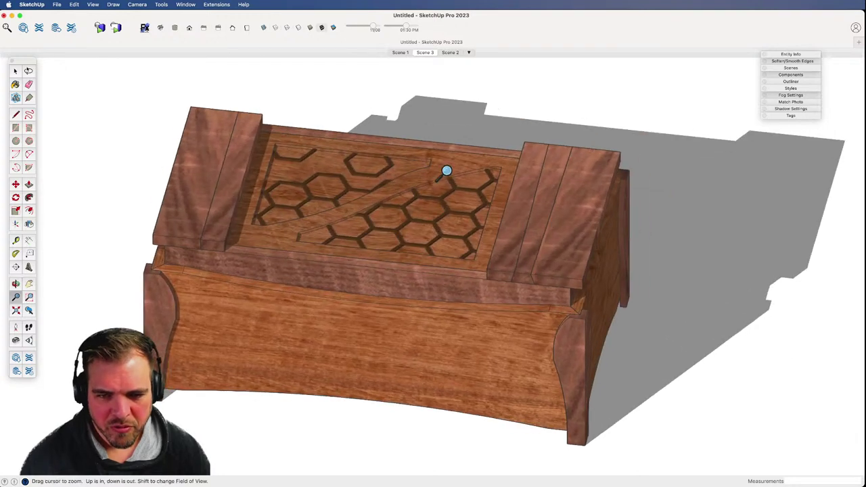
scroll(417, 363, down, 10)
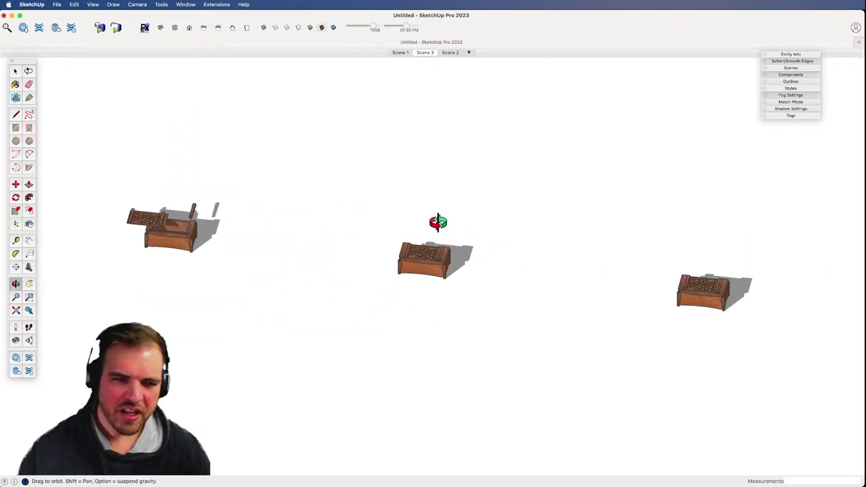
drag(548, 294, 479, 261)
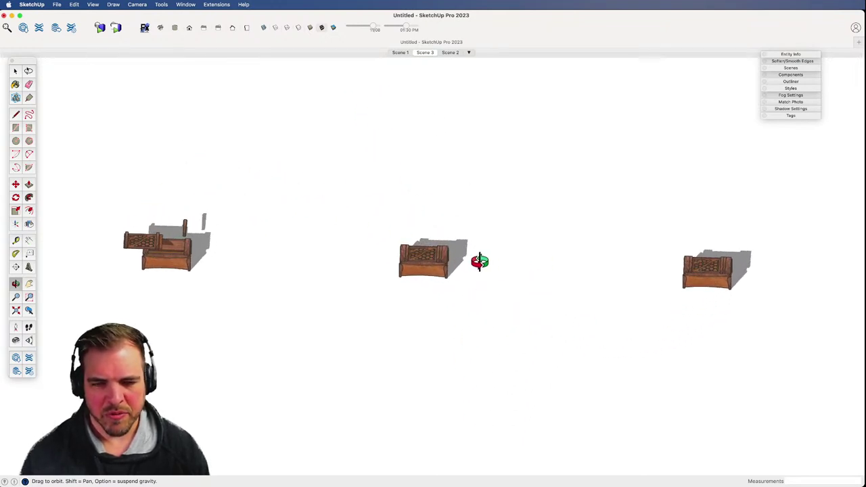
key(space)
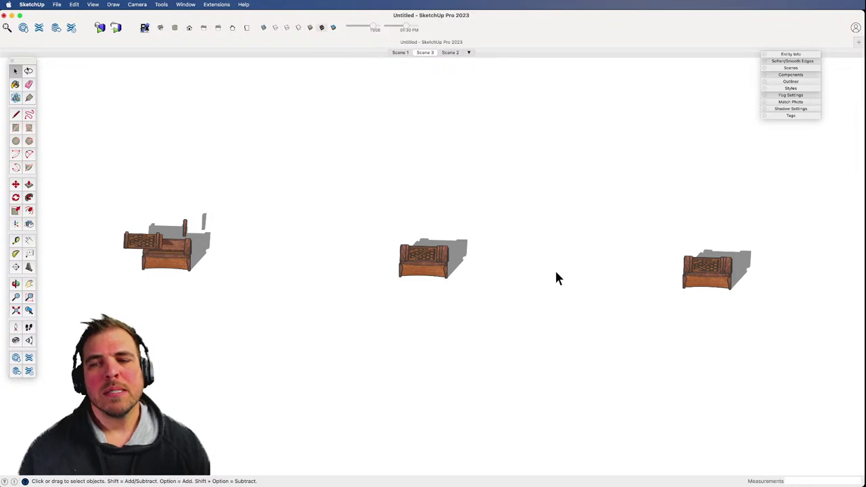
click(729, 290)
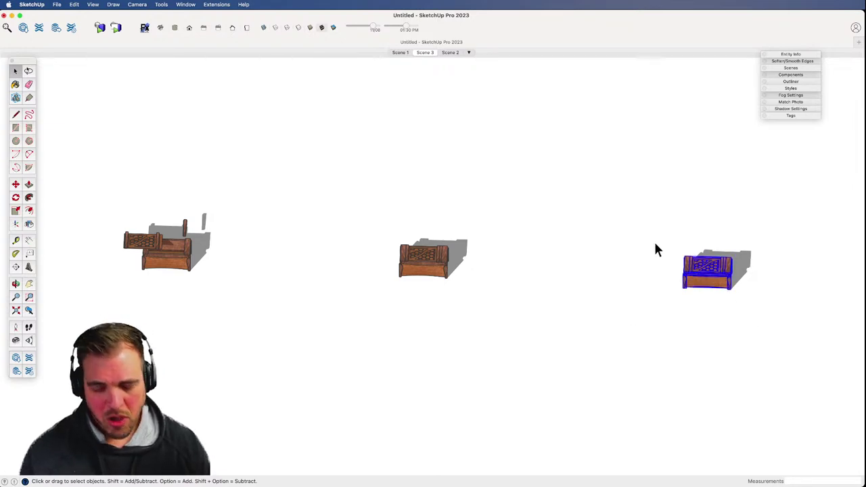
key(q)
click(633, 272)
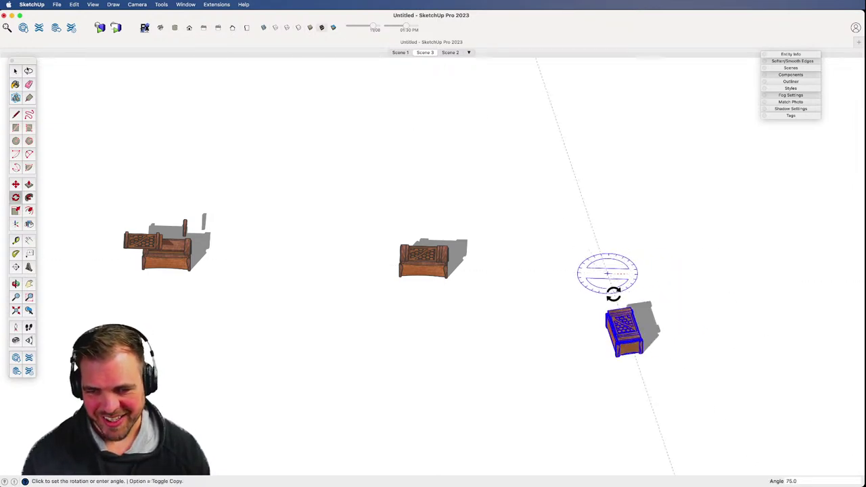
click(607, 296)
key(space)
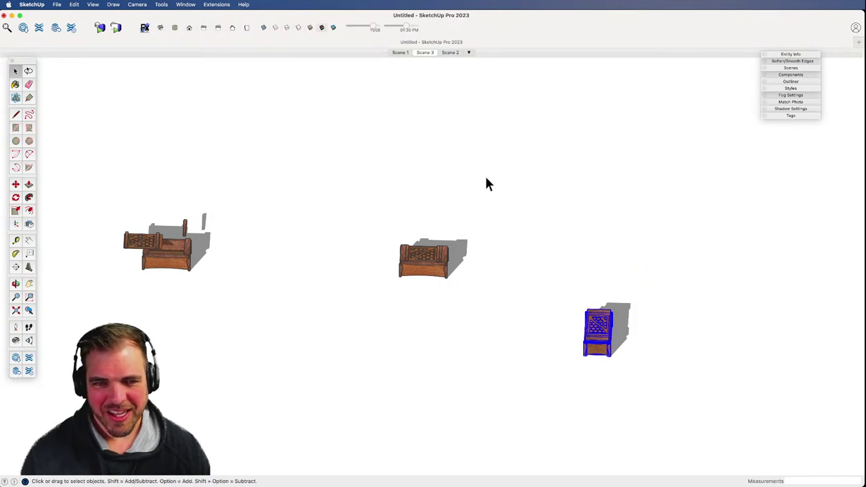
- Review the saved views Scene 3, Scene 1 and Scene 2 one after another
click(426, 52)
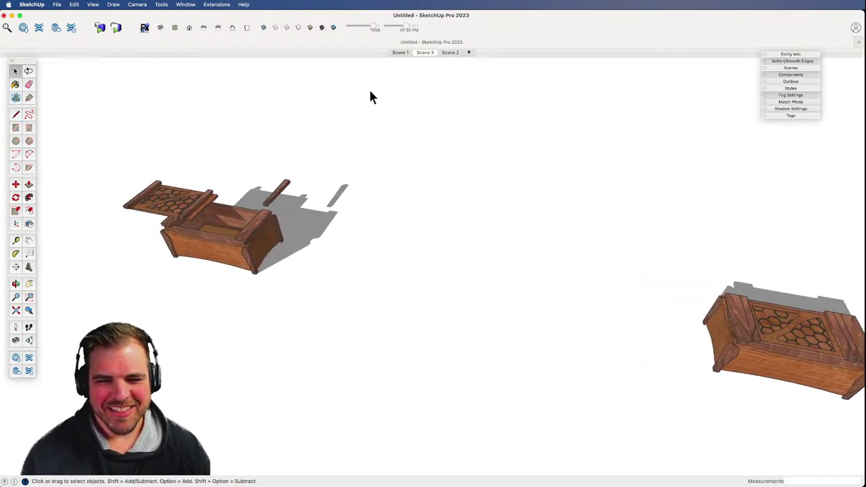
click(404, 52)
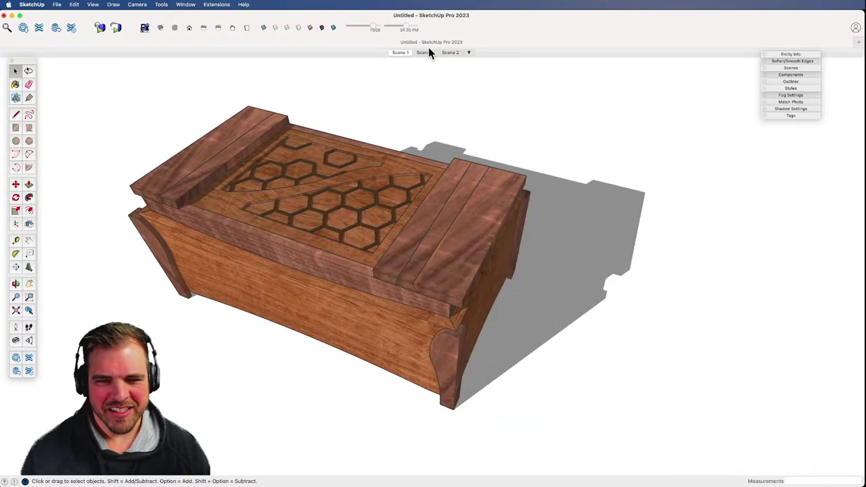
click(455, 54)
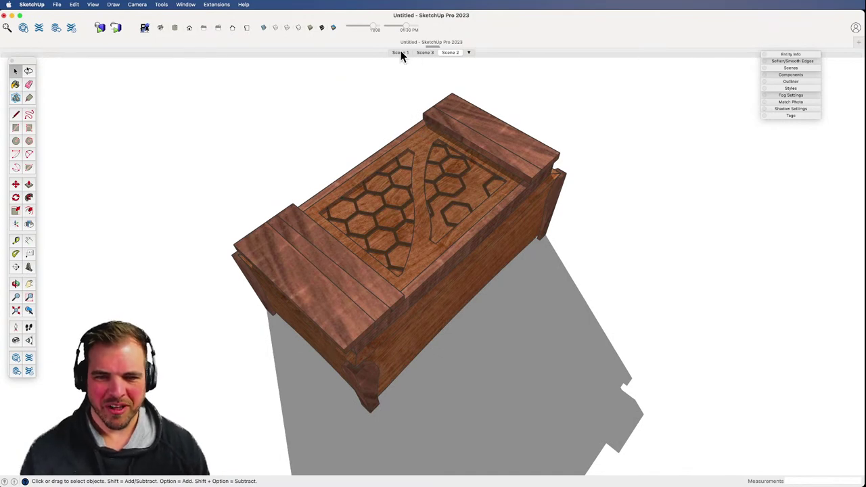
- Set up a top view of the closed toolbox in parallel projection, enlarged and centred
key(o)
drag(358, 246, 498, 129)
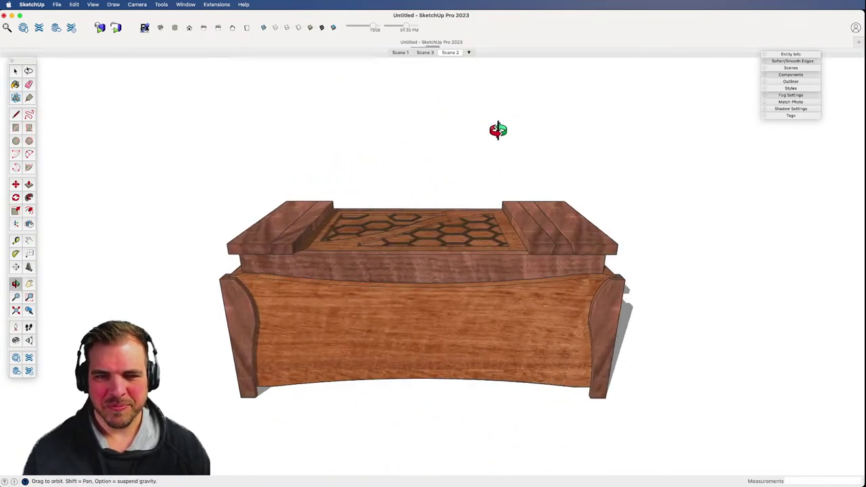
click(175, 29)
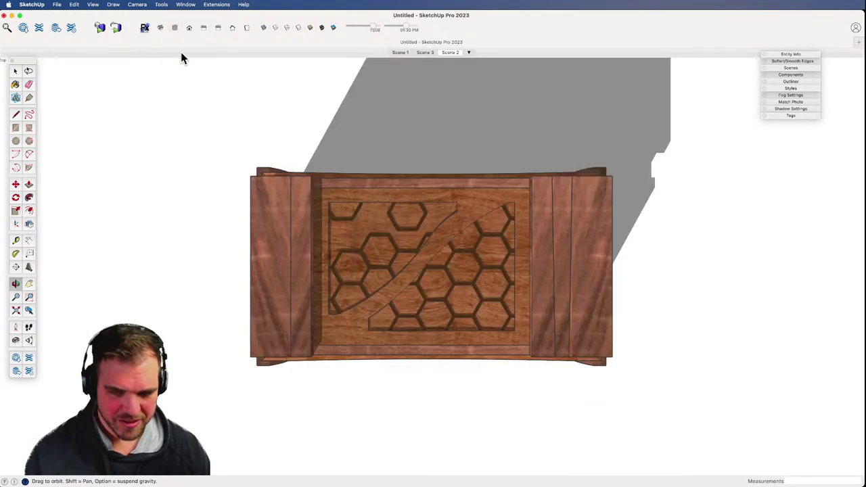
key(v)
key(shift+s)
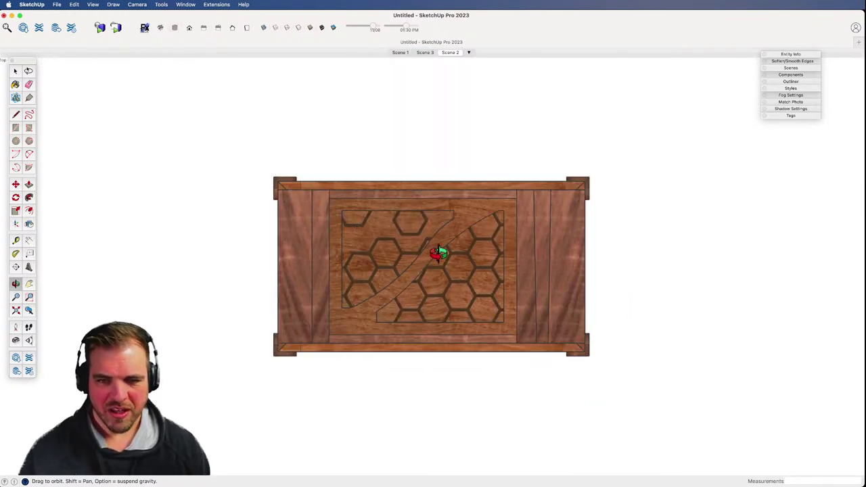
key(z)
drag(485, 298, 486, 249)
key(h)
drag(481, 296, 446, 307)
key(space)
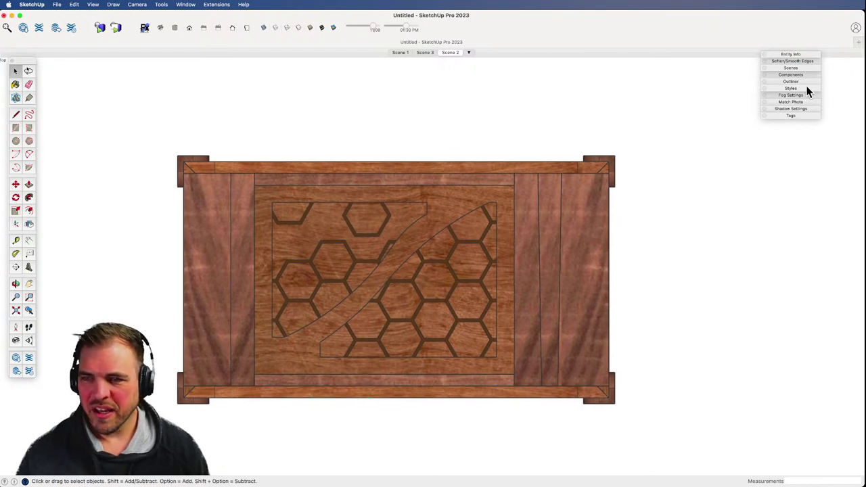
- Apply the Grey Edges - Profile style from the Tito Style collection to the top view, keeping the Scenes and Styles settings fully in sight
click(799, 67)
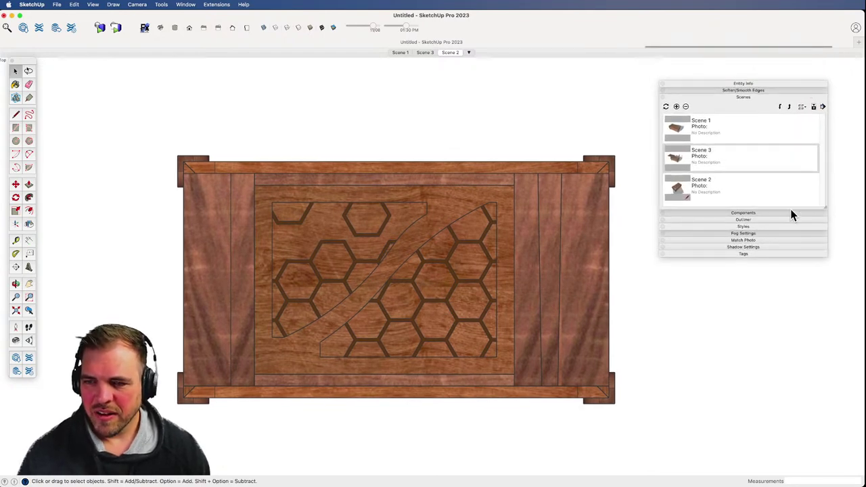
click(768, 227)
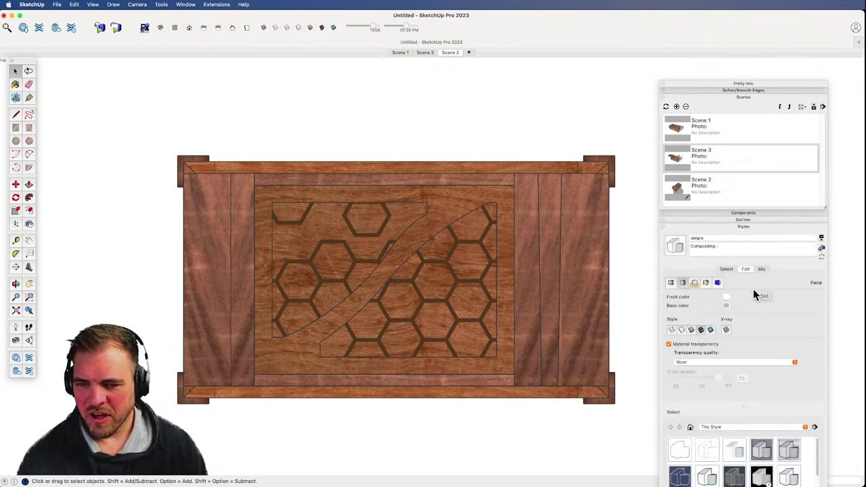
click(684, 451)
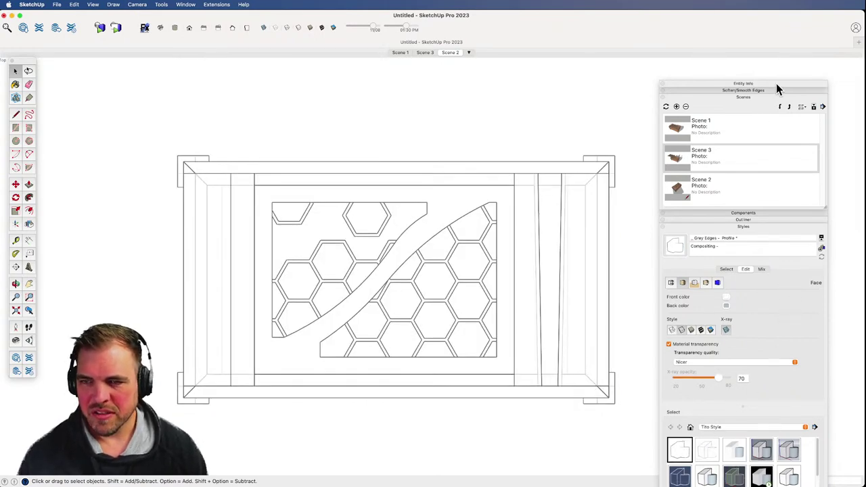
drag(776, 83, 799, 17)
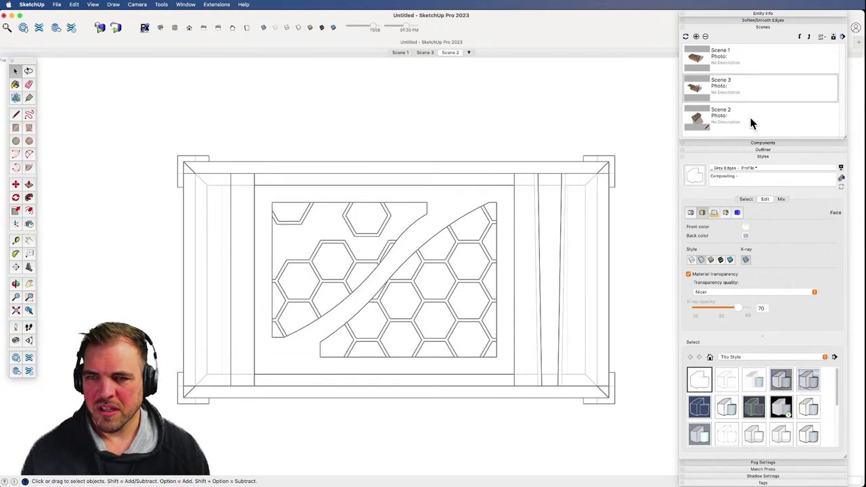
- Add a scene of the line-style top view and name it Top
click(696, 36)
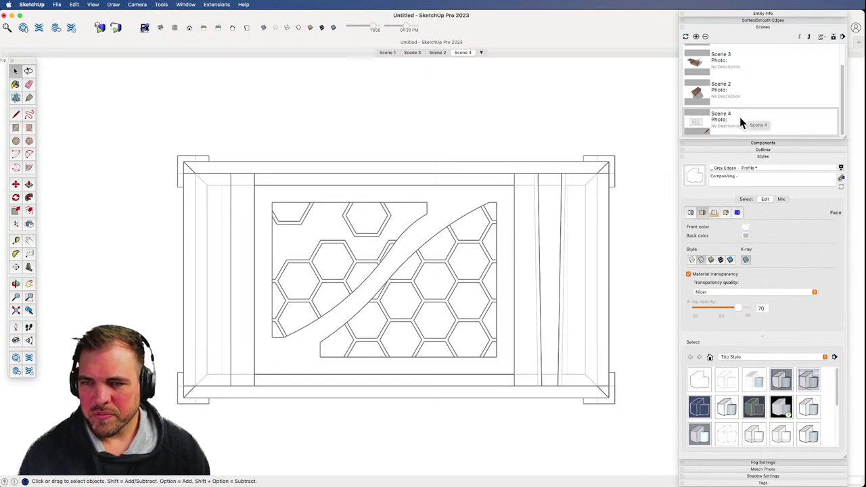
click(833, 36)
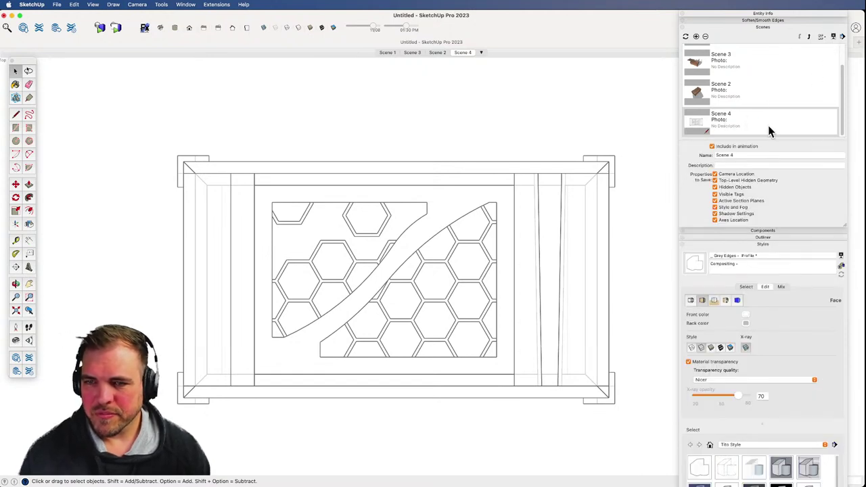
triple_click(722, 155)
text(Tool)
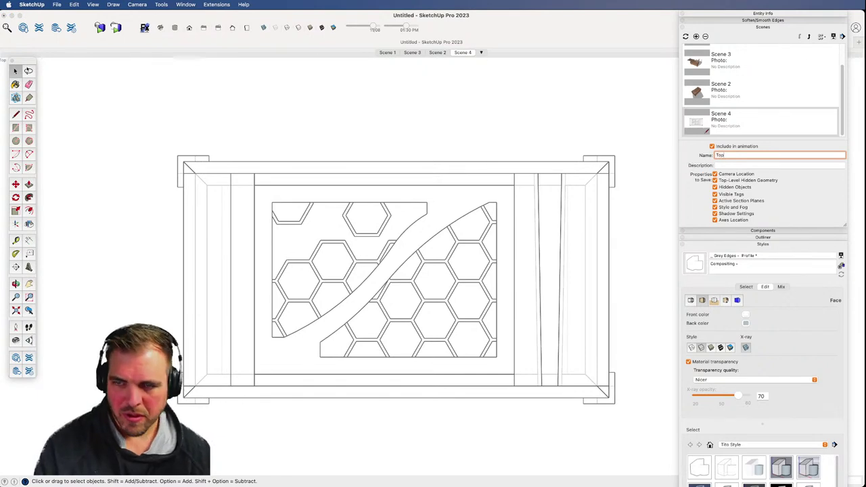
key(BackSpace)
text(p)
key(Return)
click(644, 227)
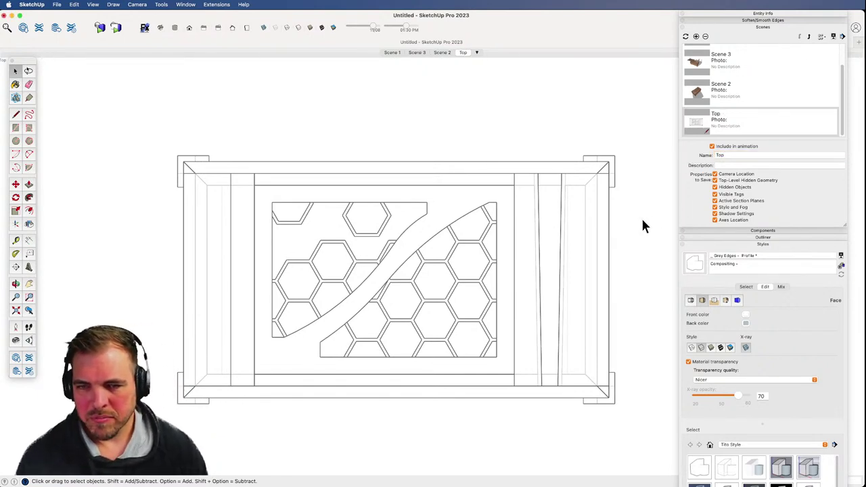
- Rename Scene 2 as Persp
click(730, 90)
click(741, 156)
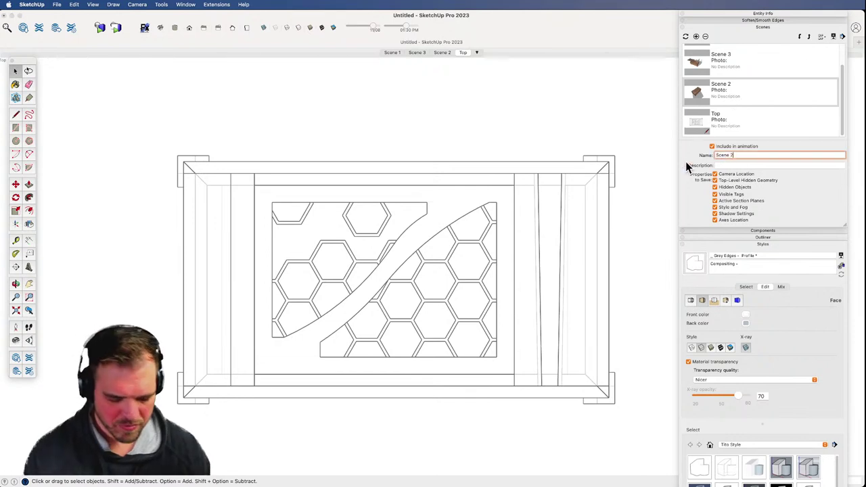
key(BackSpace)
key(BackSpace)
key(BackSpace)
key(BackSpace)
key(BackSpace)
key(BackSpace)
key(BackSpace)
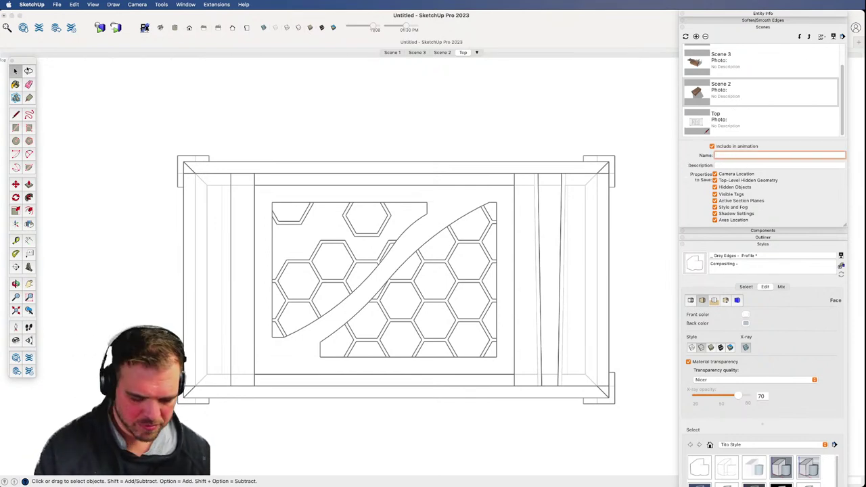
text(Persp)
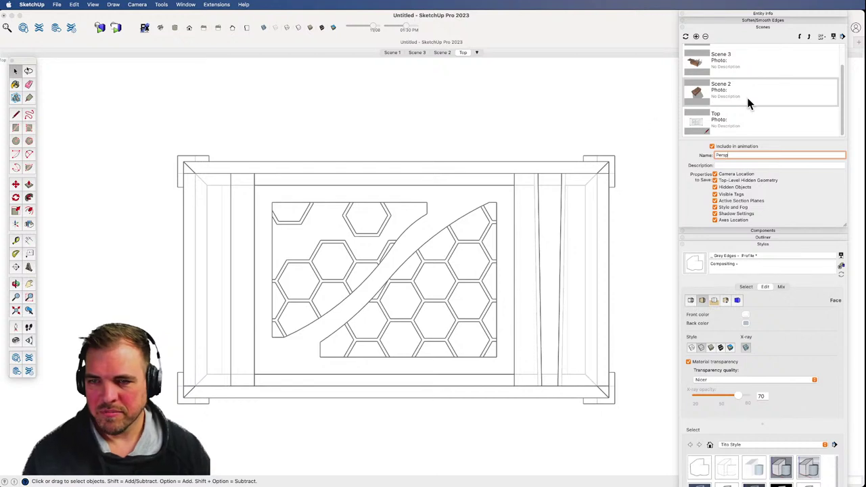
key(Return)
- Rename Scene 3 as Persp2
click(741, 71)
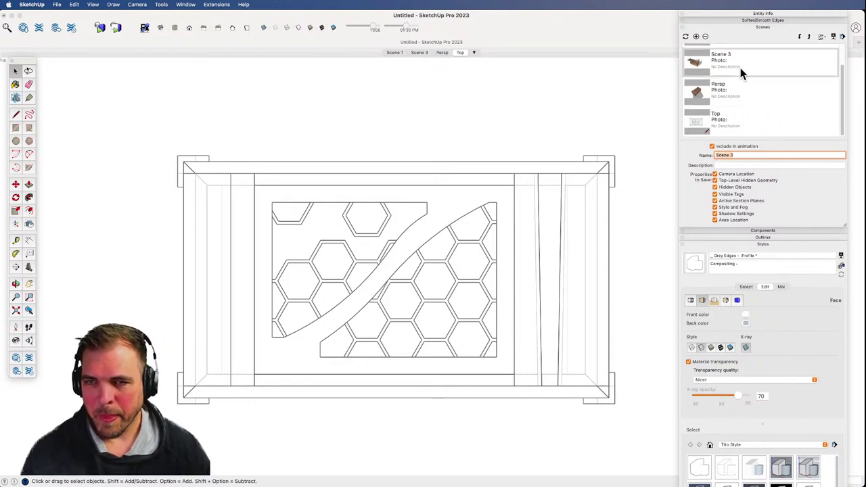
text(Persp)
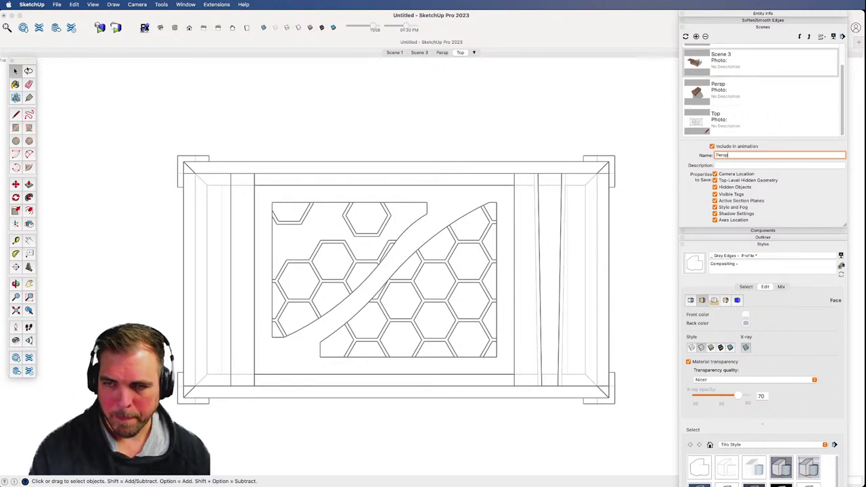
text(2)
key(Return)
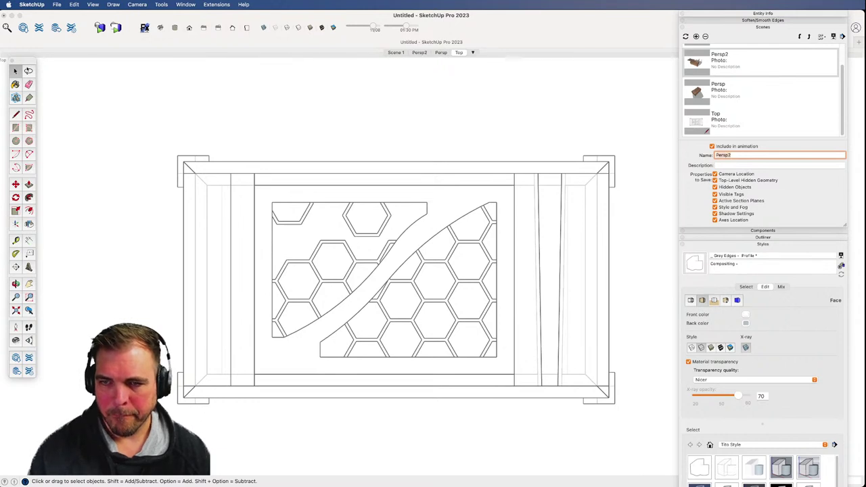
- Rename Scene 1 as Persp3
drag(843, 108, 842, 86)
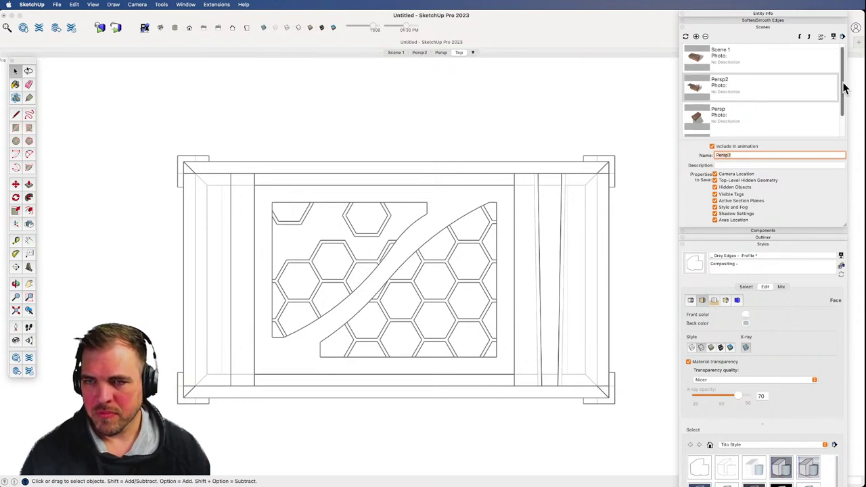
click(751, 58)
drag(733, 154, 678, 157)
text(Persp)
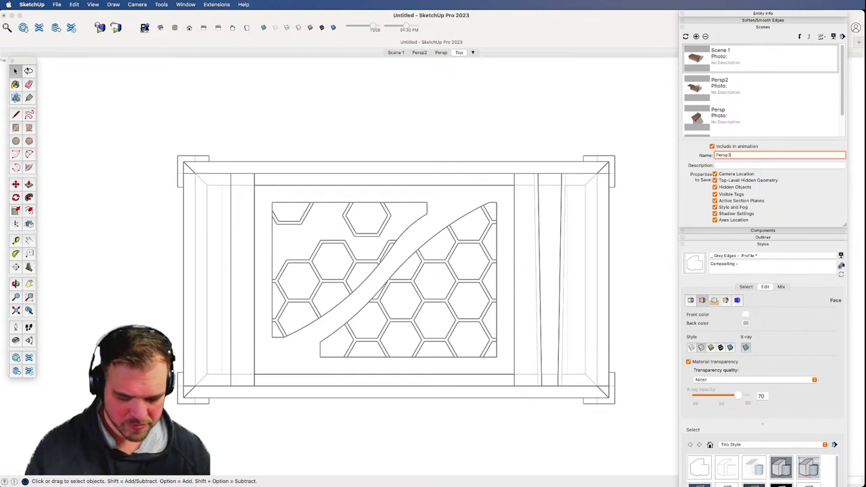
key(Return)
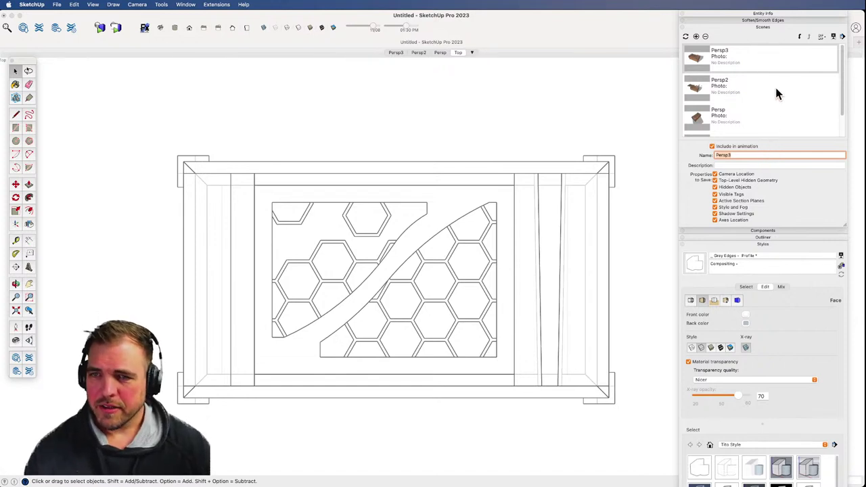
- Show the closed toolbox in the standard front view, framed to fill the drawing area
click(747, 26)
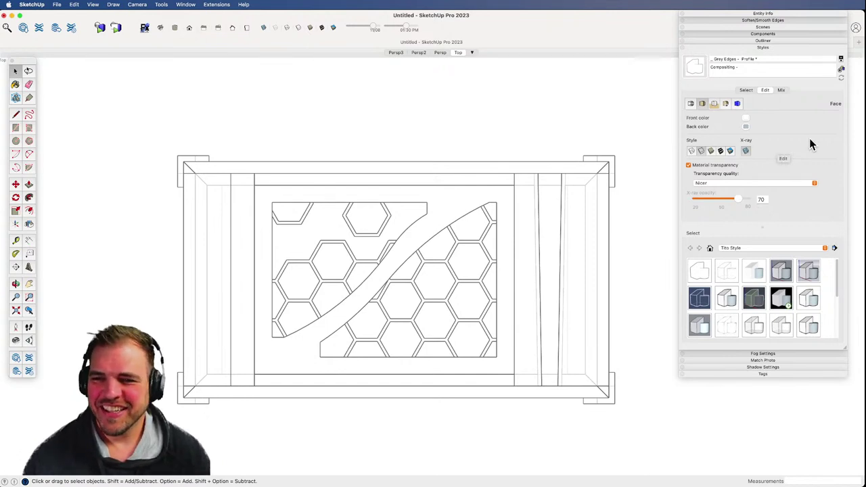
click(203, 28)
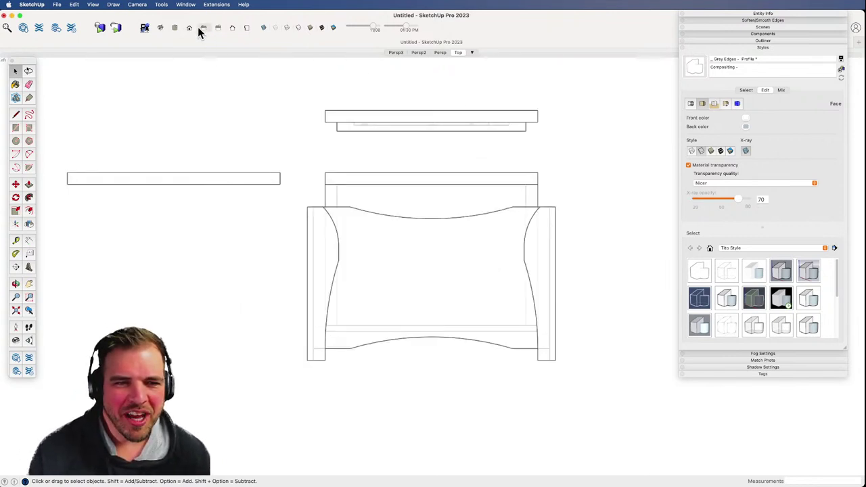
click(191, 28)
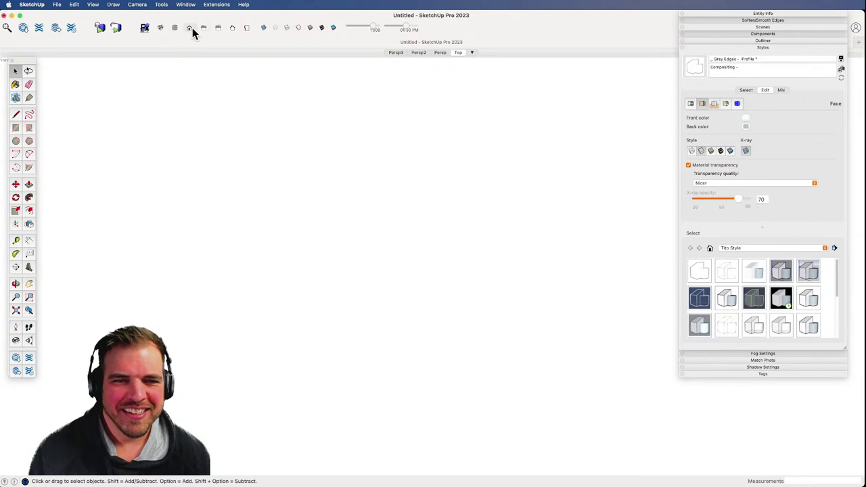
click(163, 29)
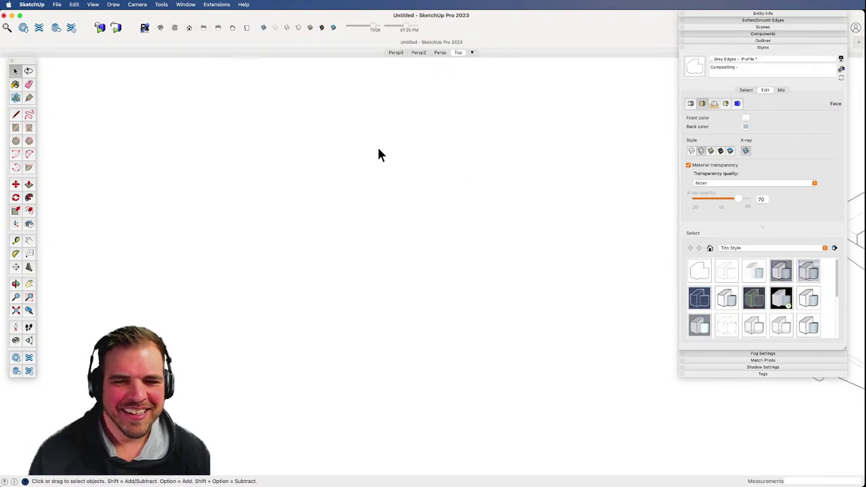
key(z)
drag(406, 177, 514, 325)
shift+middle_drag(515, 325, 370, 283)
key(space)
click(189, 29)
scroll(377, 236, up, 10)
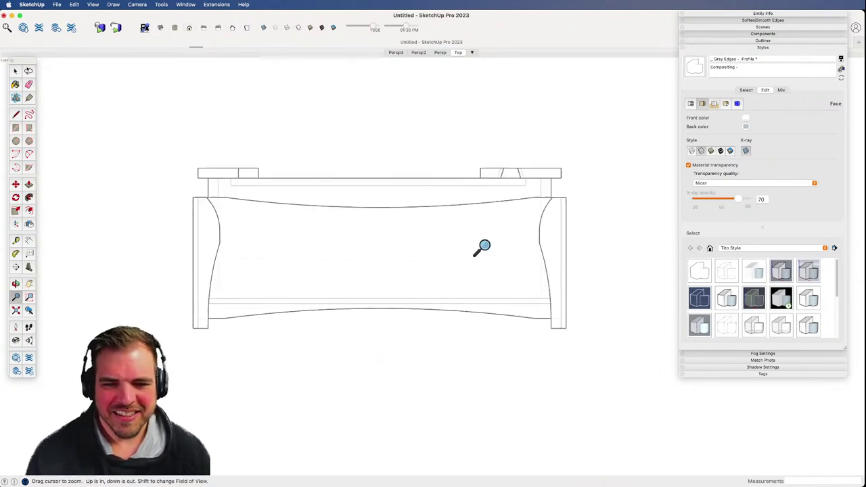
scroll(485, 198, up, 3)
drag(488, 207, 517, 247)
key(space)
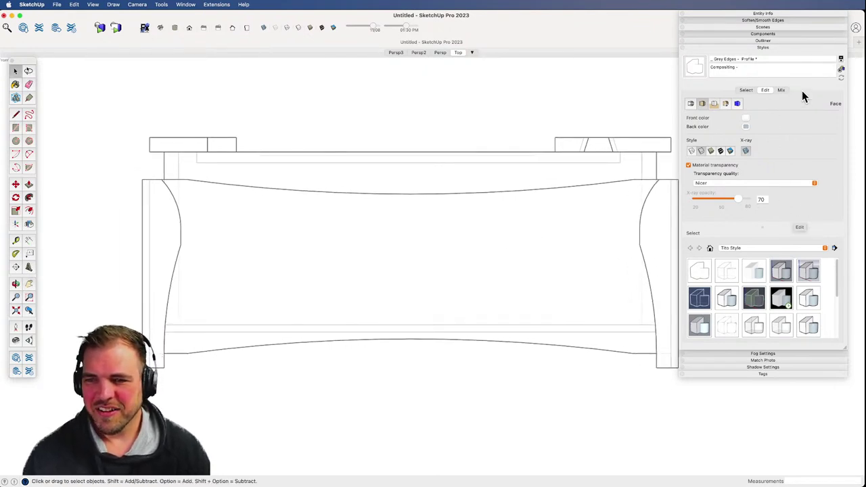
- Add a scene of the line-style front view after the Top scene and name it Front
click(798, 47)
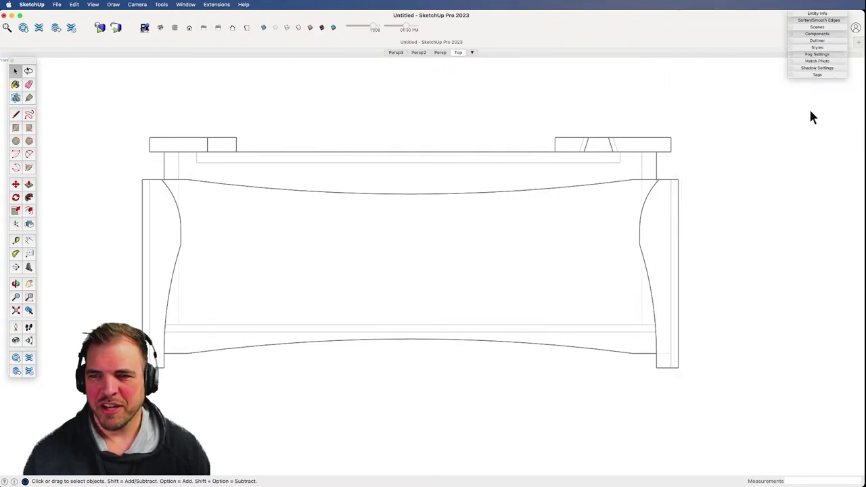
drag(835, 15, 829, 29)
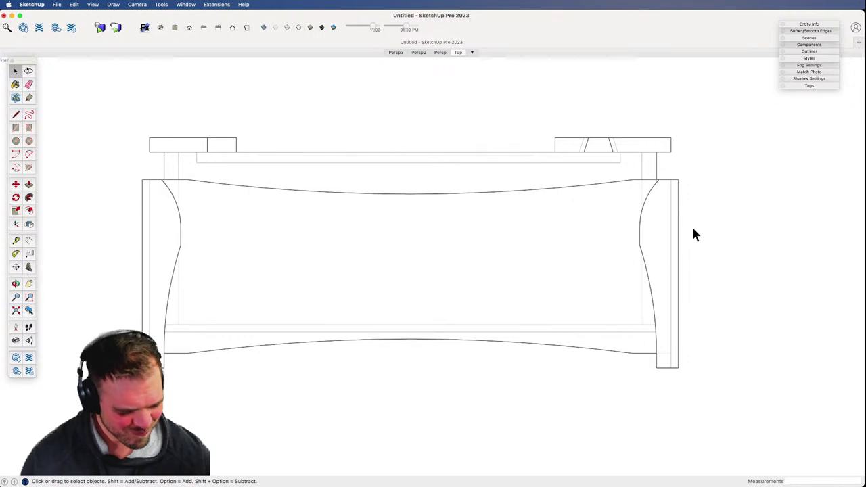
click(810, 38)
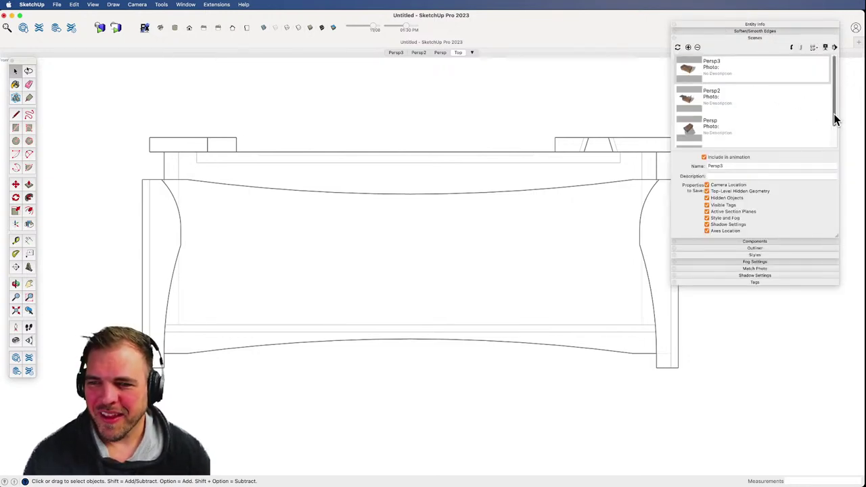
scroll(836, 120, down, 2)
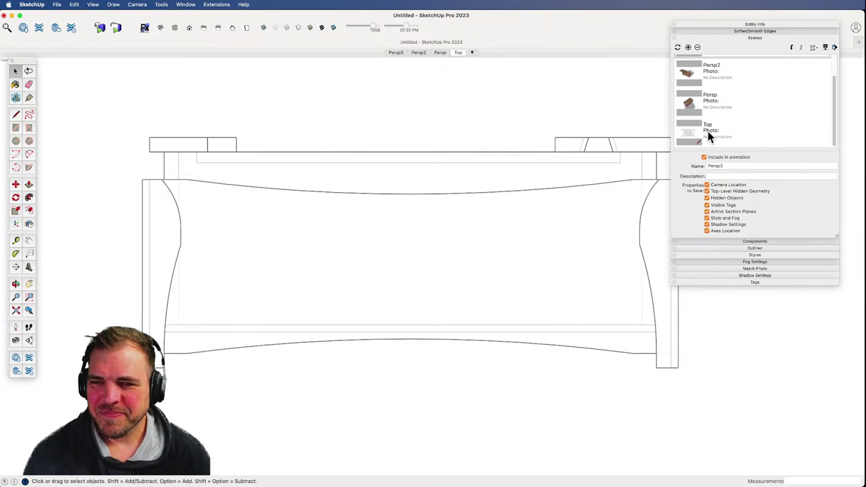
click(695, 132)
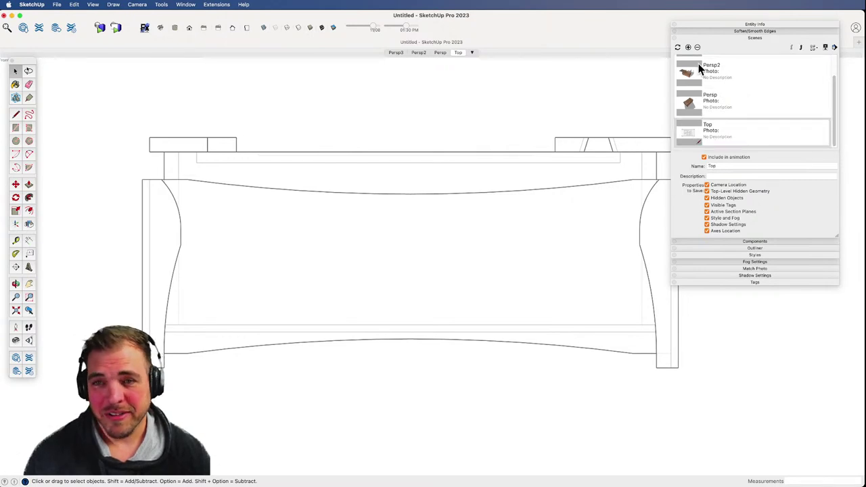
click(688, 48)
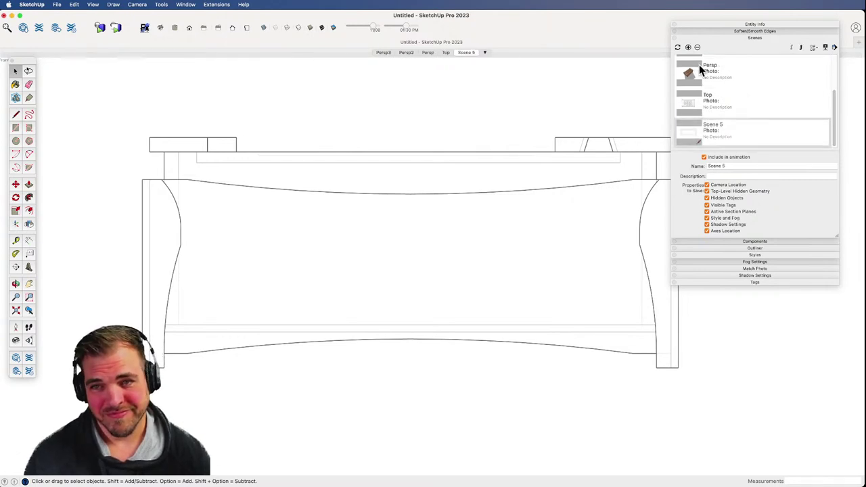
click(731, 167)
text(Front)
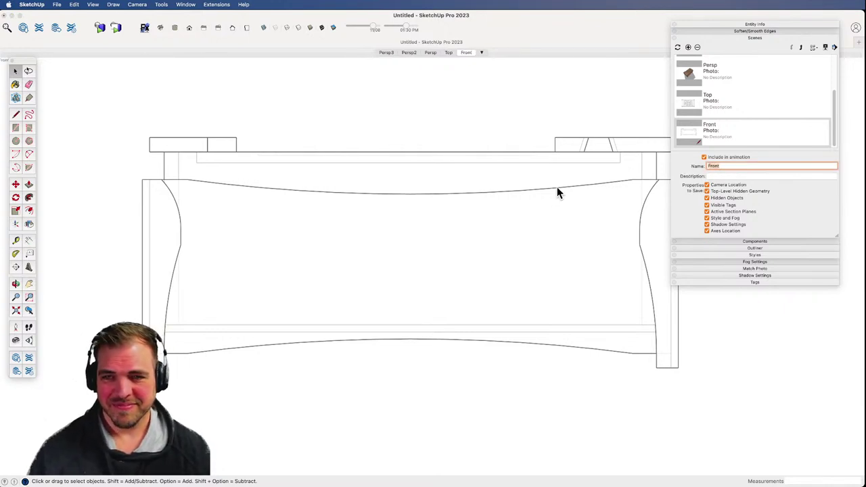
key(Return)
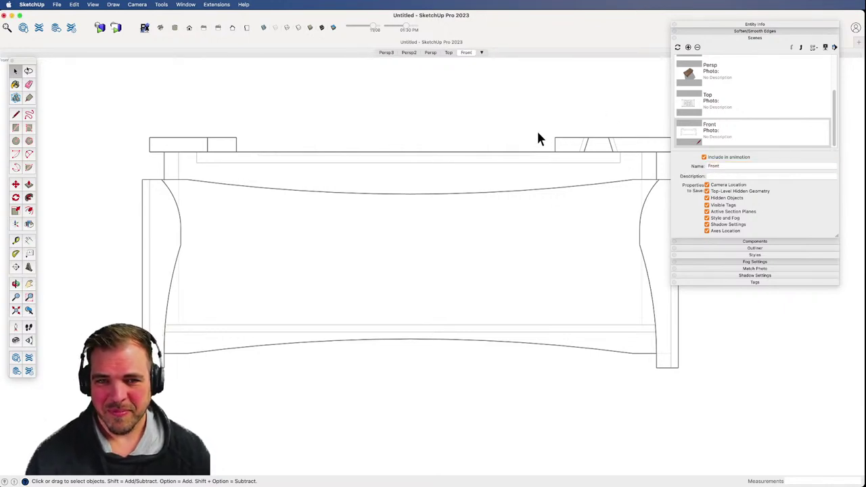
- Frame the short end of the neighbouring closed toolbox copy, add a scene of it and name it Side
key(z)
drag(512, 164, 494, 335)
key(h)
drag(621, 309, 286, 297)
scroll(467, 301, up, 10)
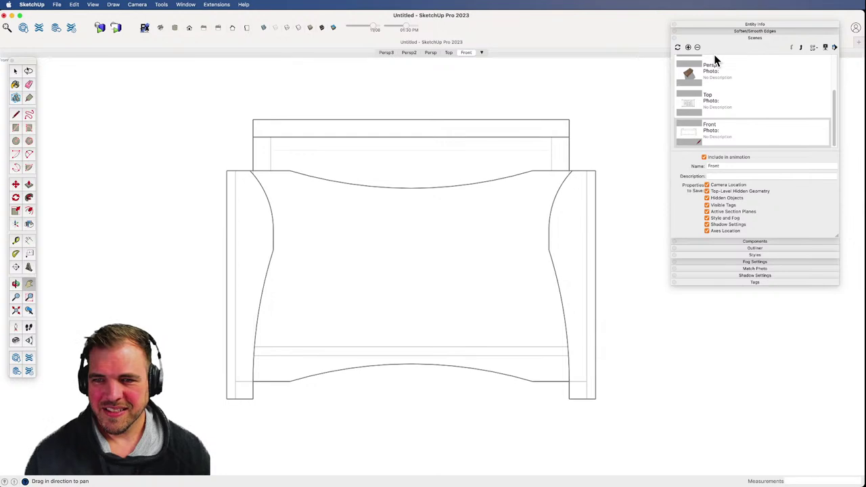
click(689, 48)
click(734, 166)
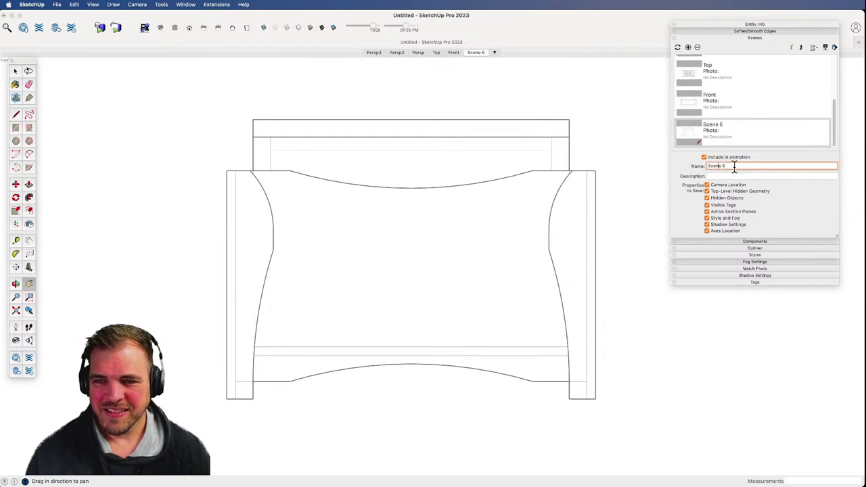
text(Side)
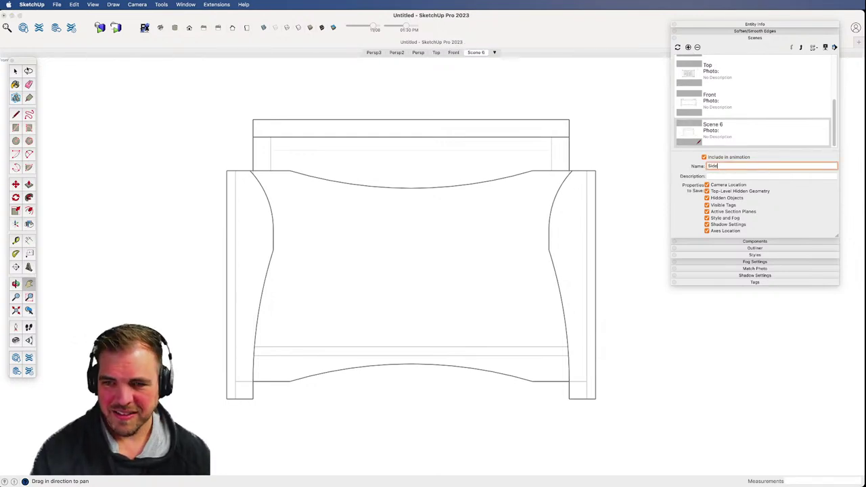
key(Return)
click(646, 349)
key(space)
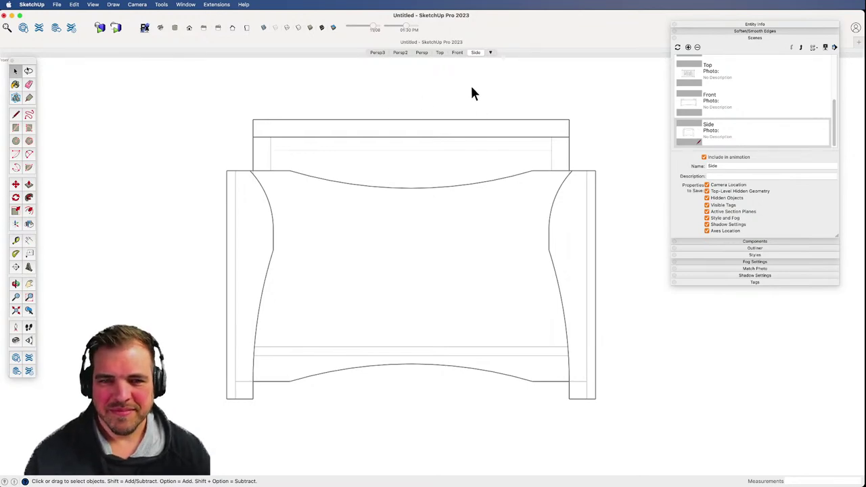
- Copy the last closed toolbox in the row and place the duplicate beyond it
middle_drag(472, 90, 456, 281)
scroll(474, 373, down, 8)
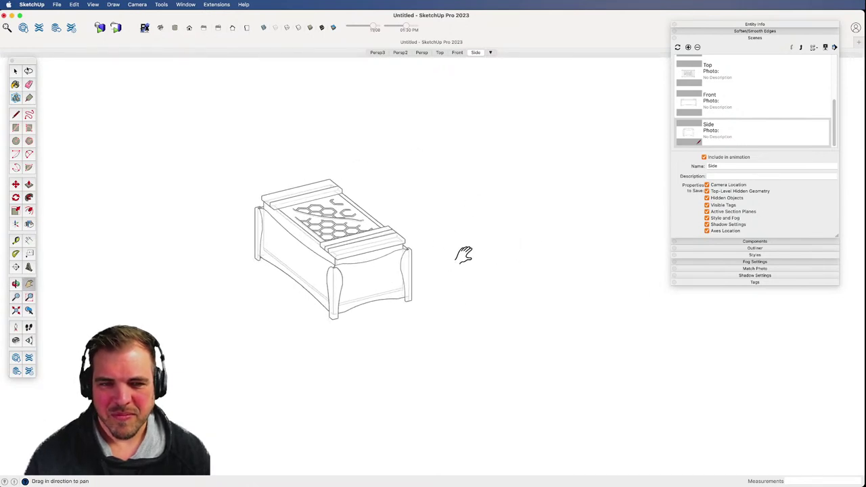
scroll(477, 204, up, 3)
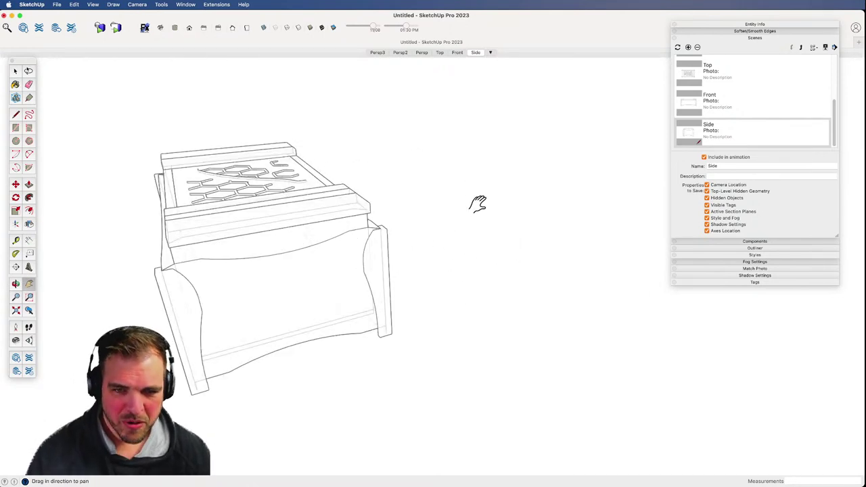
key(z)
drag(392, 241, 387, 317)
key(h)
drag(398, 316, 402, 397)
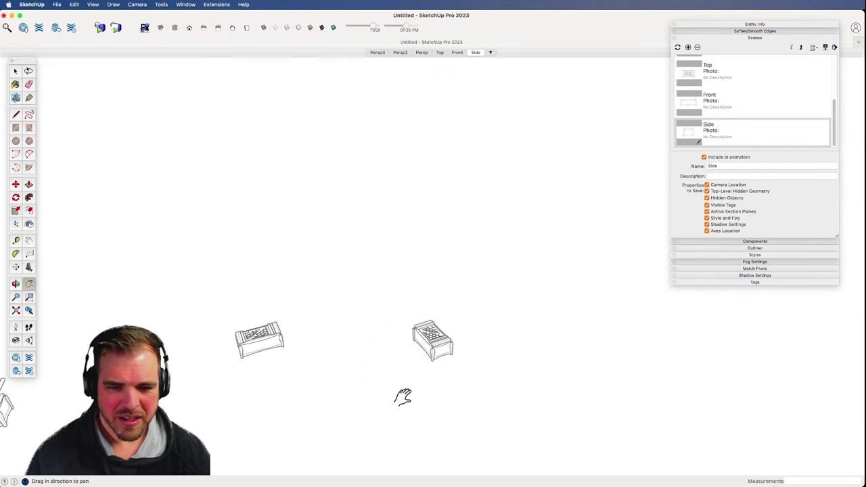
middle_drag(417, 359, 369, 442)
key(space)
drag(444, 424, 371, 361)
shift+middle_drag(388, 401, 332, 323)
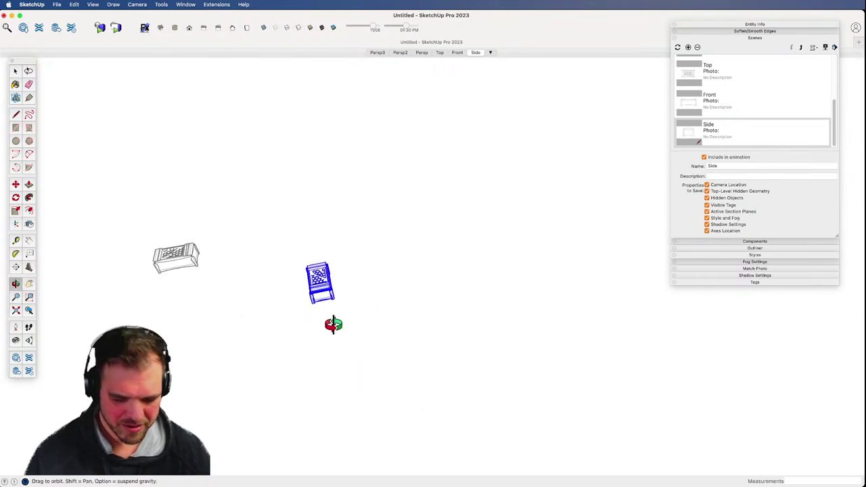
key(m)
click(364, 329)
key(alt)
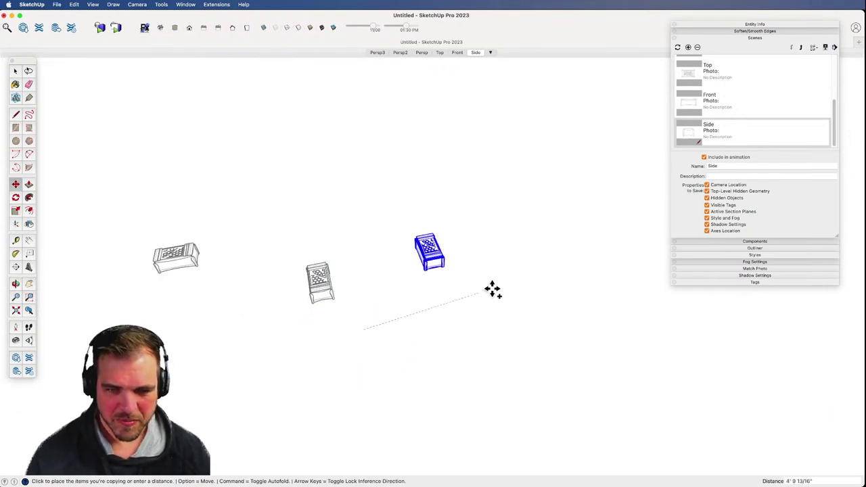
click(548, 263)
- Select the whole new toolbox copy and place another duplicate of it along the red axis
middle_drag(517, 266, 417, 313)
key(z)
drag(440, 270, 494, 42)
shift+middle_drag(484, 184, 455, 346)
middle_drag(454, 347, 415, 291)
middle_drag(416, 291, 441, 381)
scroll(433, 209, up, 4)
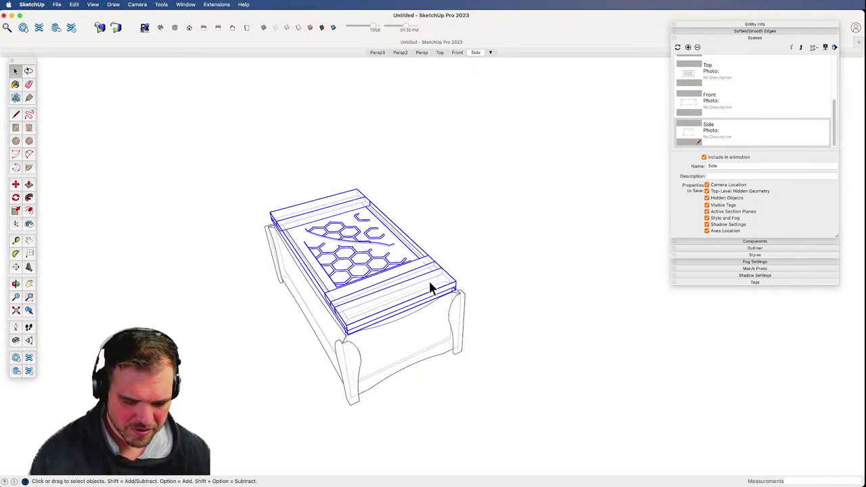
scroll(422, 305, down, 5)
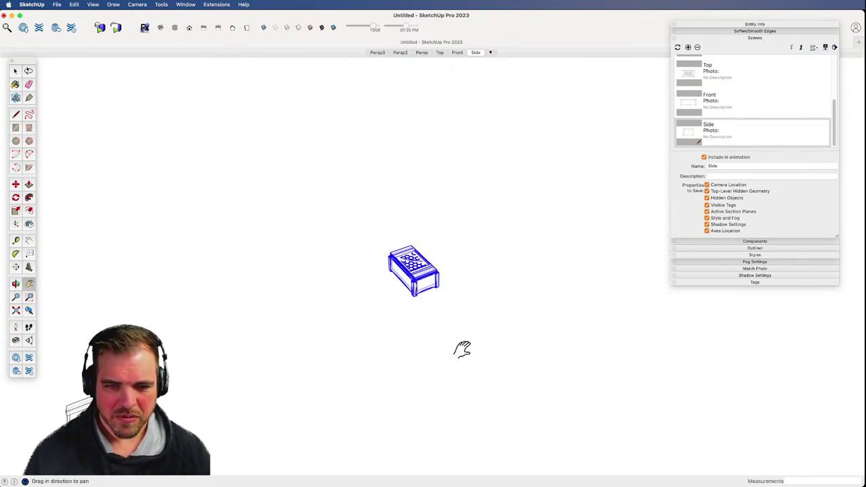
shift+middle_drag(464, 350, 370, 335)
key(m)
click(331, 326)
key(alt)
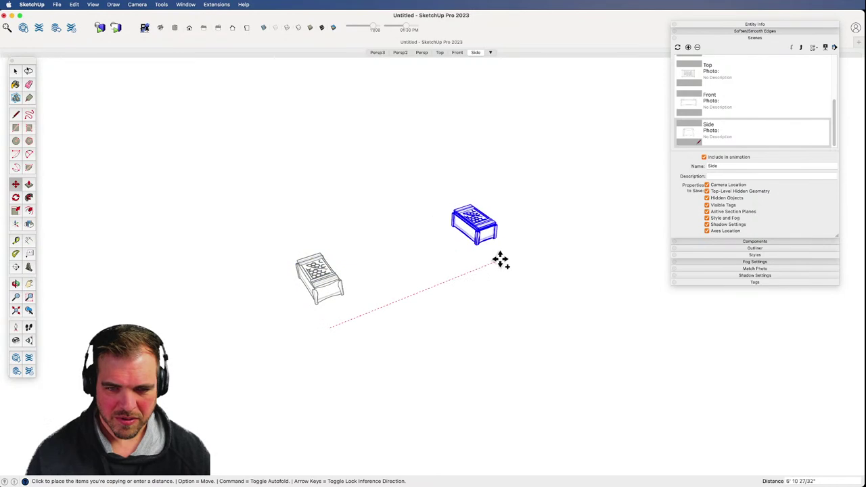
click(544, 244)
- Erase the lid from the first new toolbox copy, leaving only its open box body
shift+middle_drag(392, 293, 479, 274)
key(z)
drag(471, 350, 436, 112)
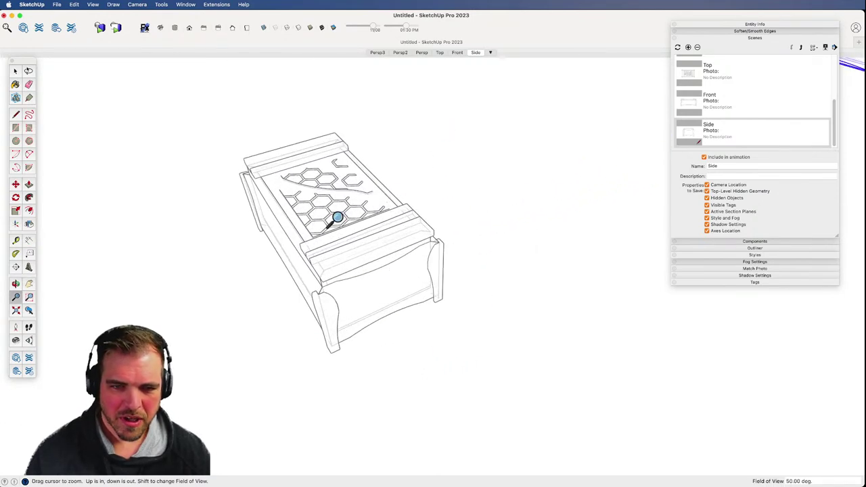
key(e)
click(351, 209)
mouse_move(416, 234)
middle_down()
mouse_move(460, 298)
mouse_move(463, 356)
mouse_move(471, 194)
mouse_move(438, 226)
middle_up()
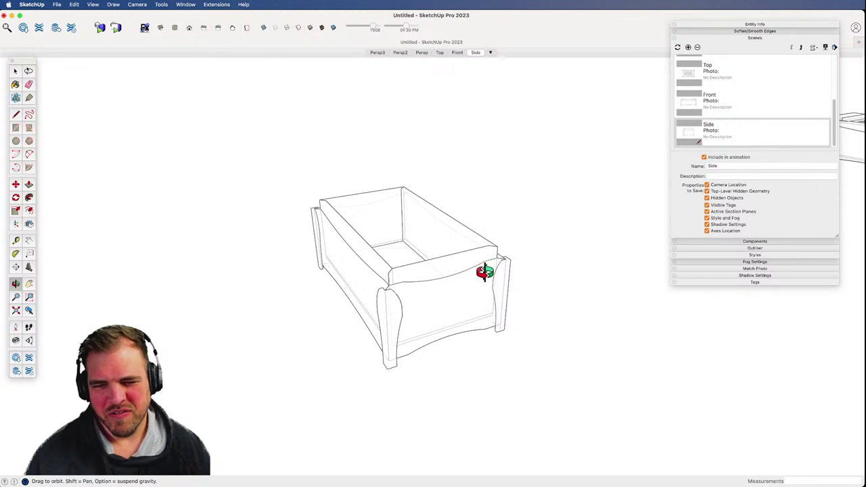
key(z)
drag(456, 257, 491, 290)
key(o)
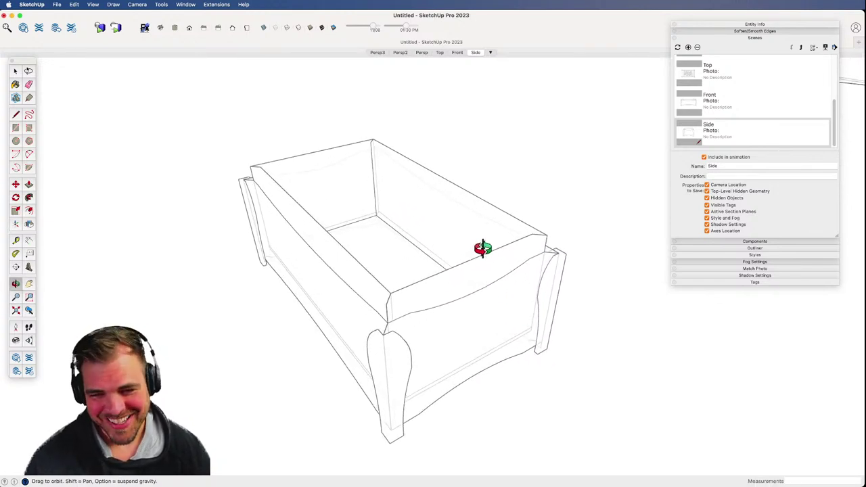
key(space)
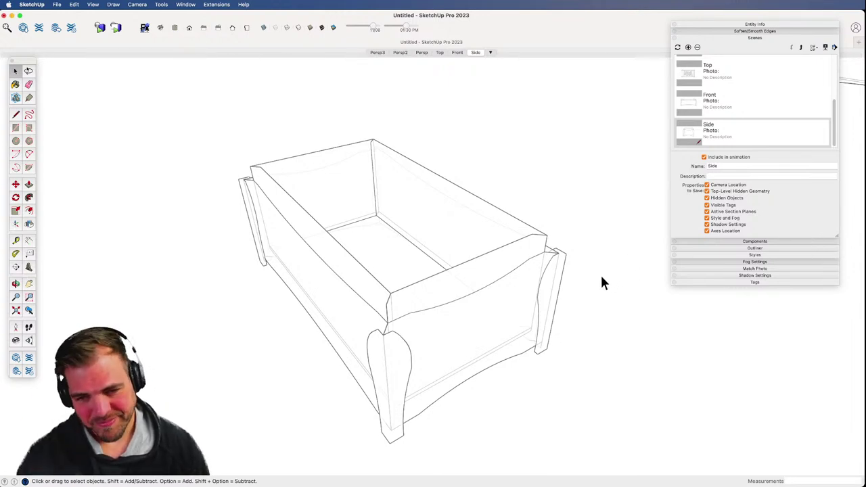
- Apply the "_ Grey Edges - No Profile" style from the Tito Style collection
click(794, 255)
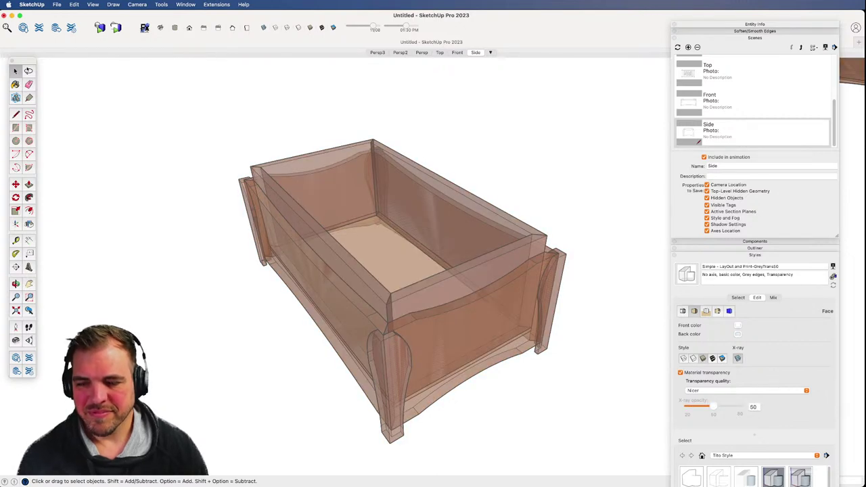
click(720, 480)
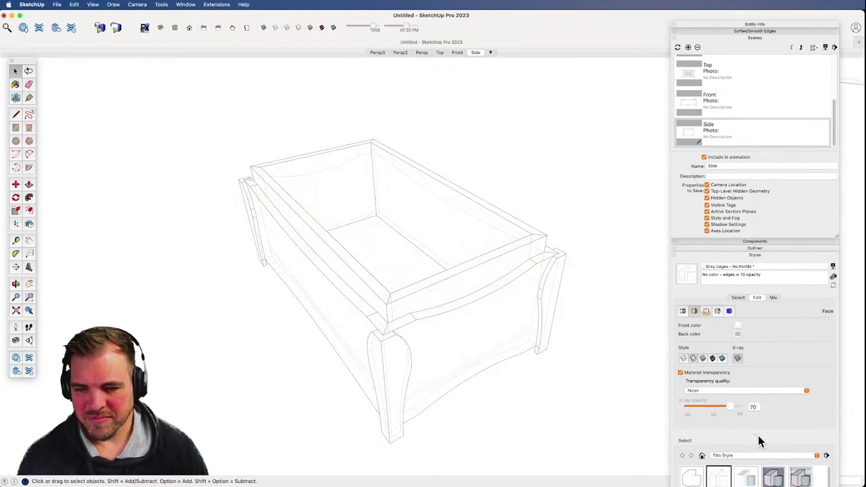
click(775, 254)
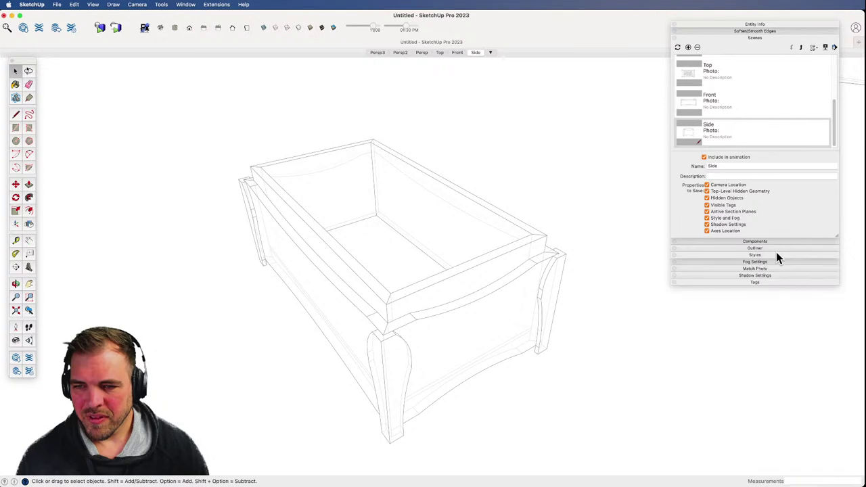
- Select one inner long side, two outer ends, the far inner end and two adjoining legs, and move them 12 inches along the red axis
click(517, 290)
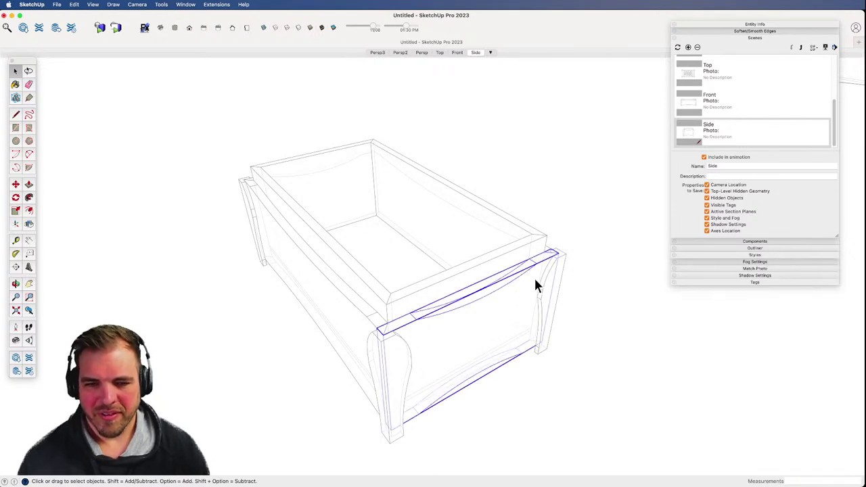
shift+click(553, 296)
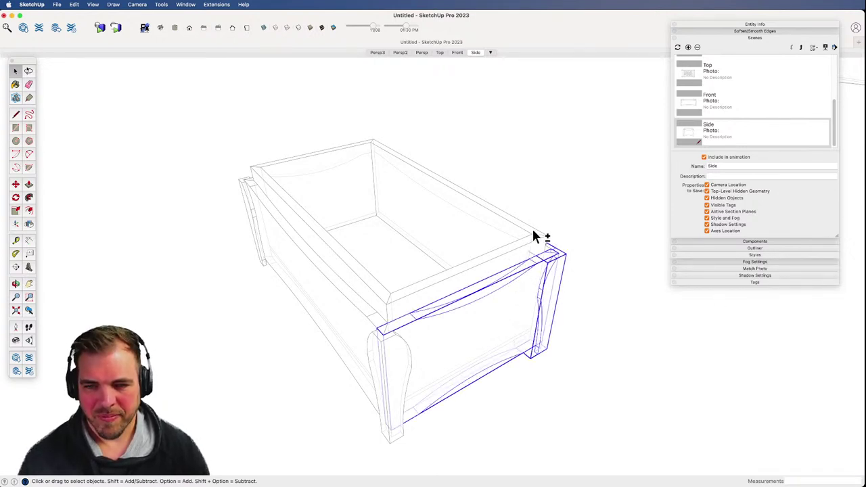
shift+click(514, 235)
middle_drag(376, 201, 391, 285)
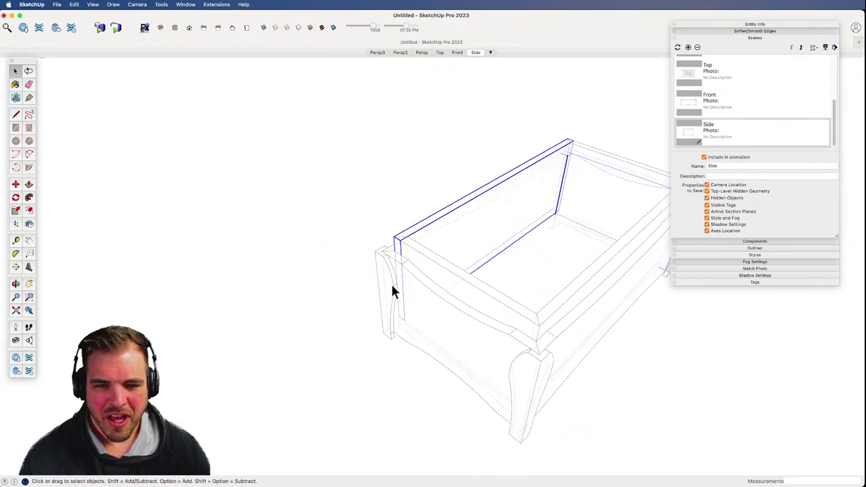
shift+click(396, 290)
shift+click(415, 293)
key(z)
scroll(488, 314, down, 2)
shift+middle_drag(487, 392, 426, 340)
shift+click(350, 264)
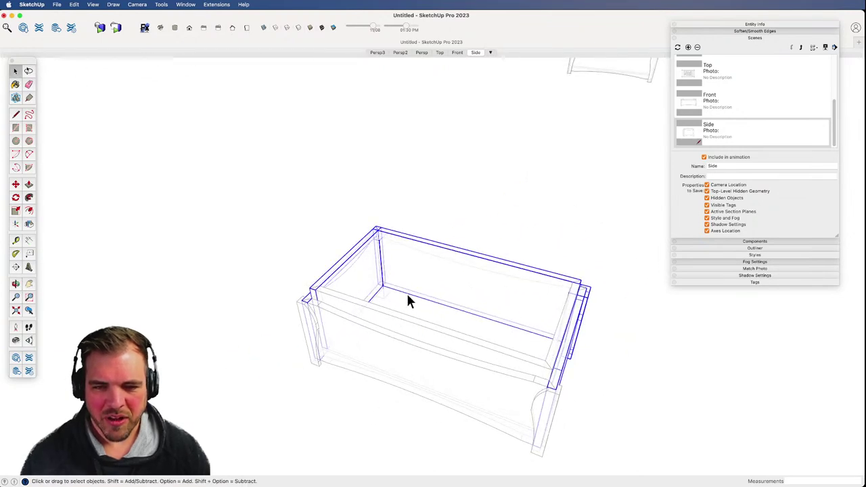
middle_drag(408, 300, 419, 283)
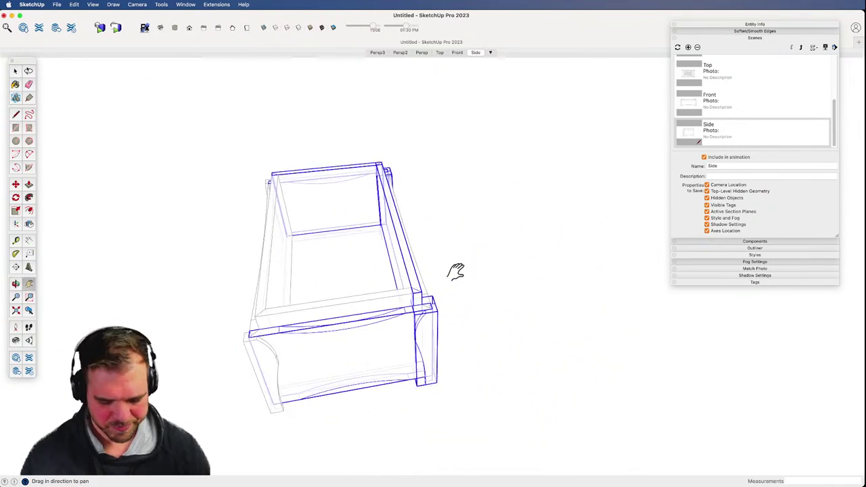
key(m)
click(456, 271)
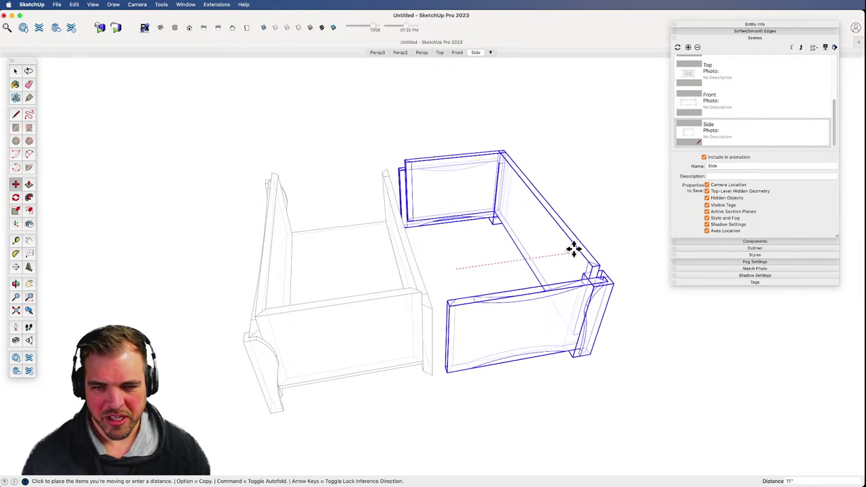
click(576, 246)
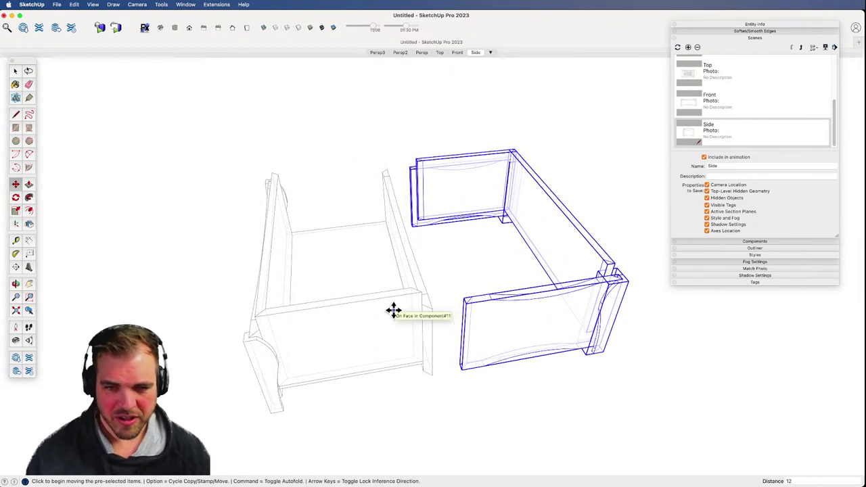
- Move the near inner end panel along the red axis by the same distance, rejoining it with the separated half
key(space)
click(416, 334)
key(m)
click(388, 428)
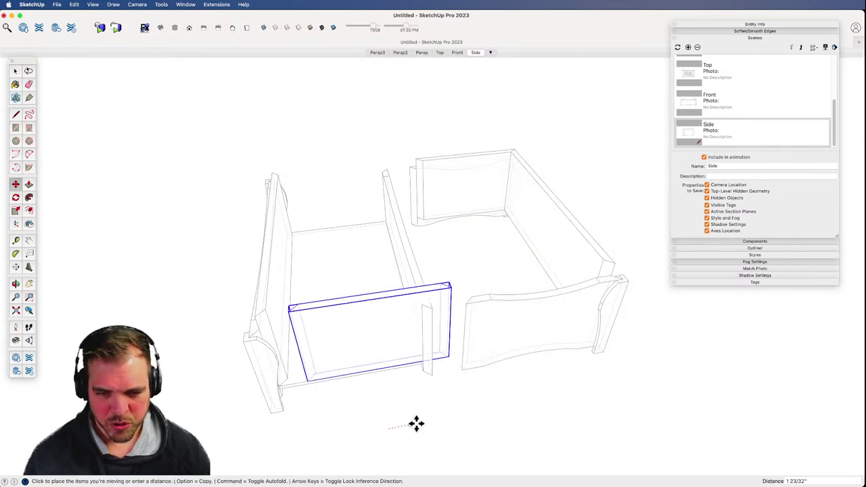
text(18)
key(Return)
key(space)
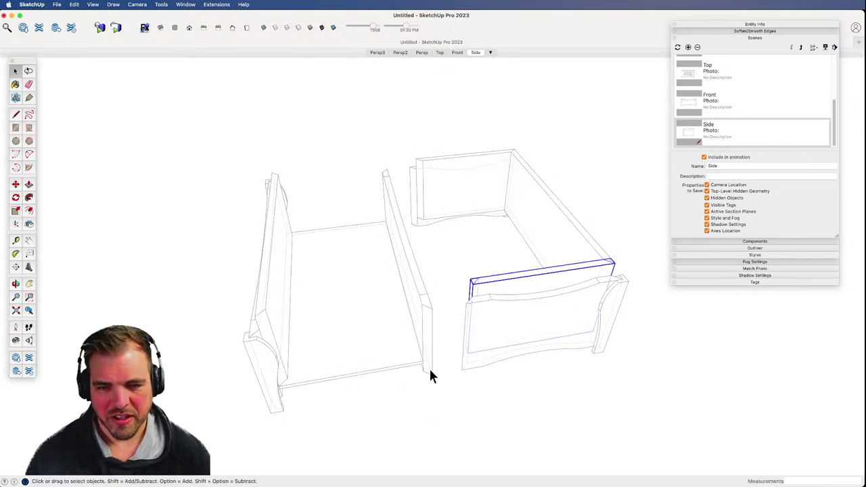
- Move the outer long side panel left beside the bottom along the red axis to rejoin the separated half
click(430, 344)
key(m)
click(449, 410)
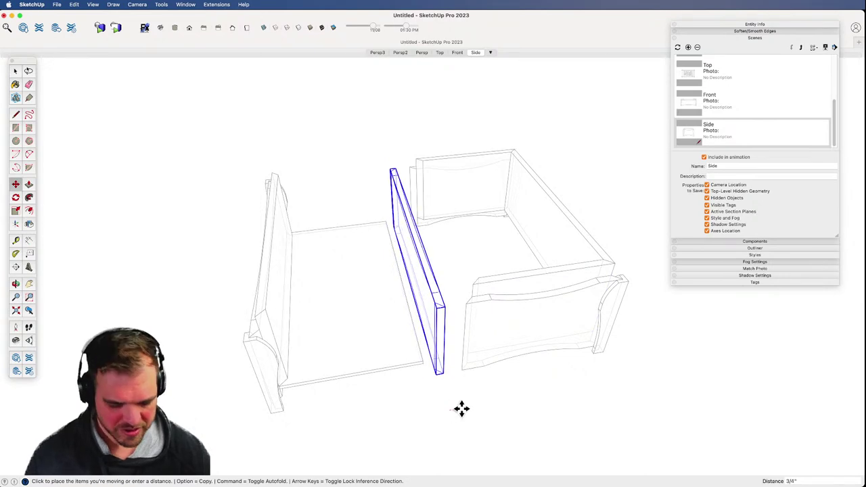
click(462, 408)
key(space)
- Move the bottom panel along the red axis into the gap between the two separated long sides
click(387, 377)
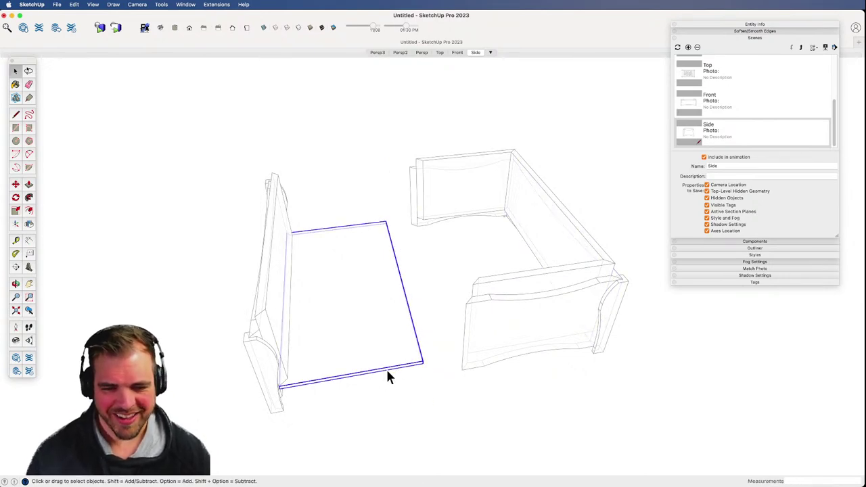
key(m)
click(393, 416)
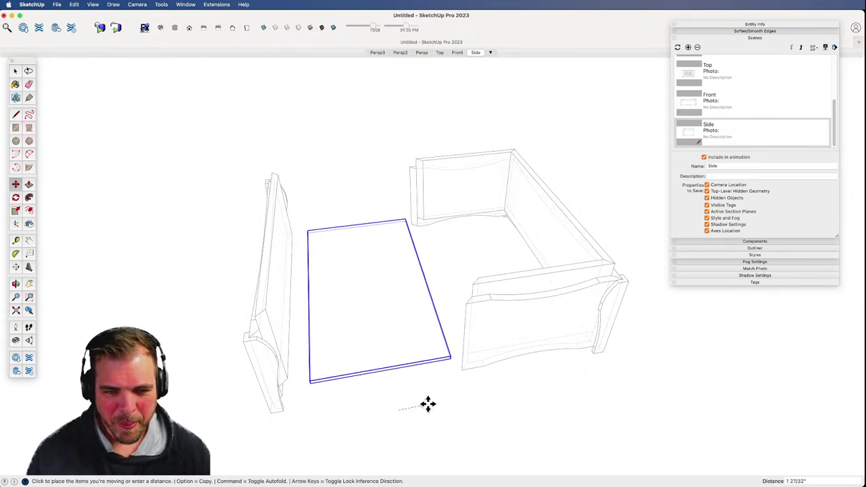
click(427, 406)
key(space)
- Move the remaining outer long side panel and its two legs 4 inches outward along the red axis
middle_drag(278, 362, 397, 376)
click(397, 376)
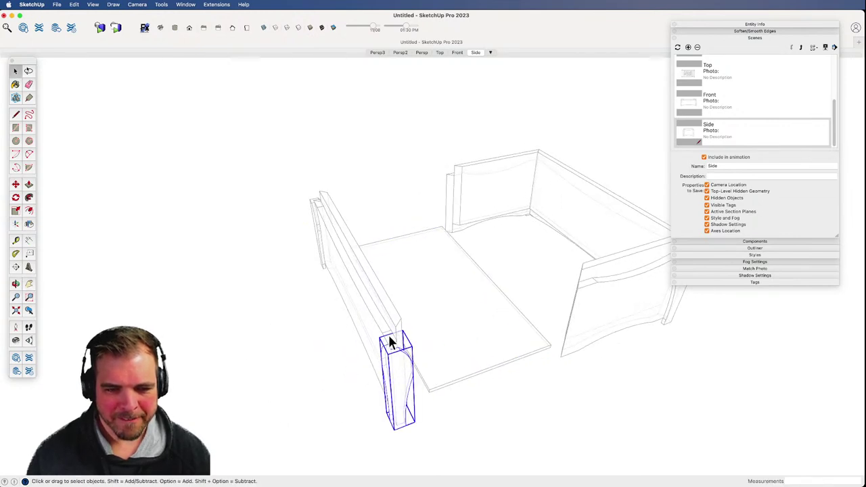
shift+click(324, 214)
key(m)
click(316, 374)
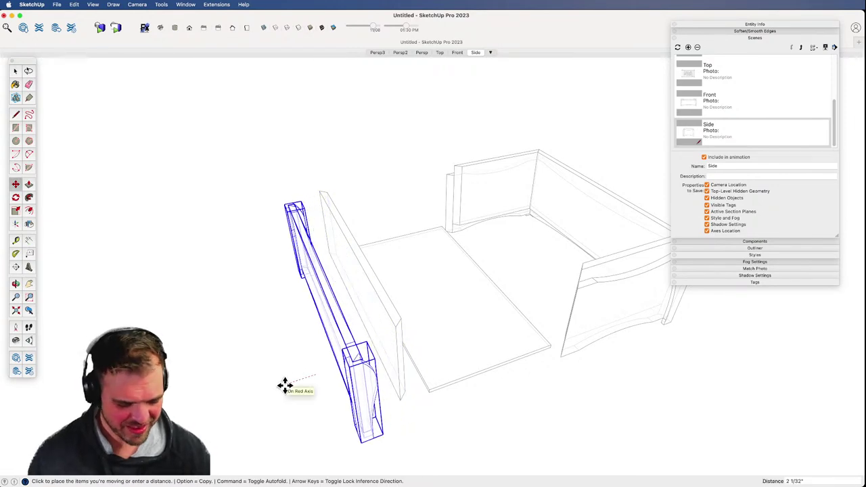
click(284, 385)
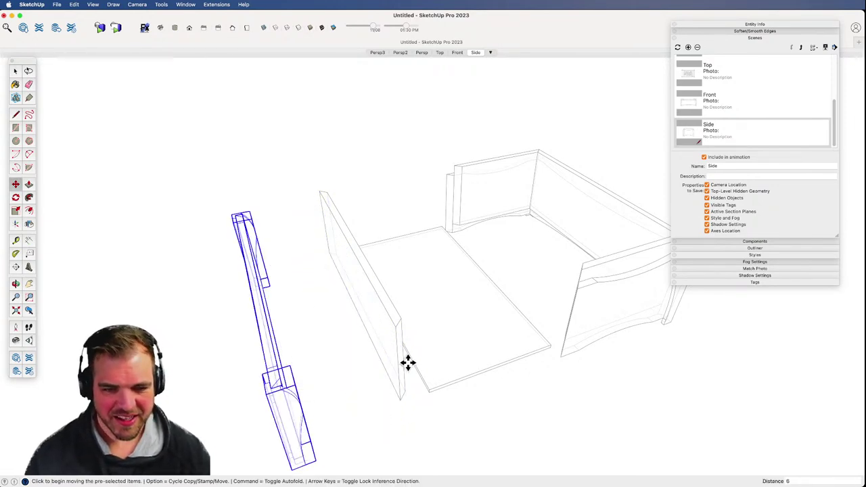
key(Return)
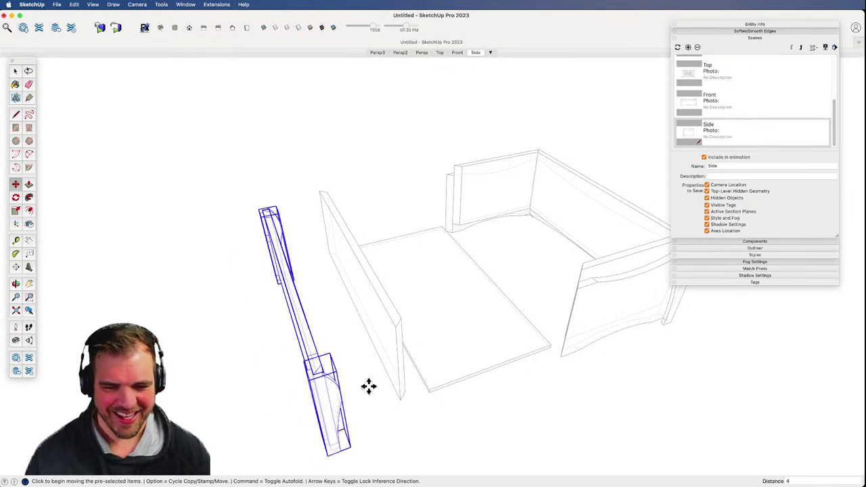
- Move the two legs a further 6 inches outward along the red axis, away from the outer long side panel
shift+middle_drag(361, 417, 410, 385)
key(space)
click(399, 379)
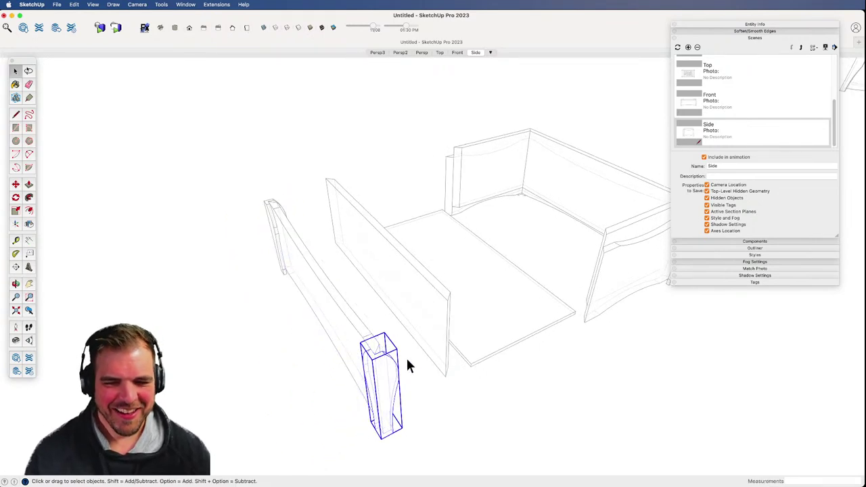
shift+click(269, 211)
key(m)
click(477, 454)
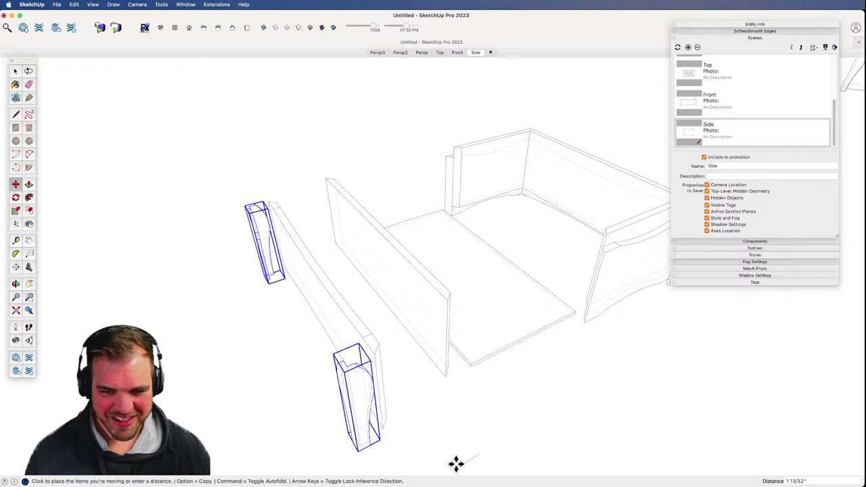
text(6)
key(Return)
key(space)
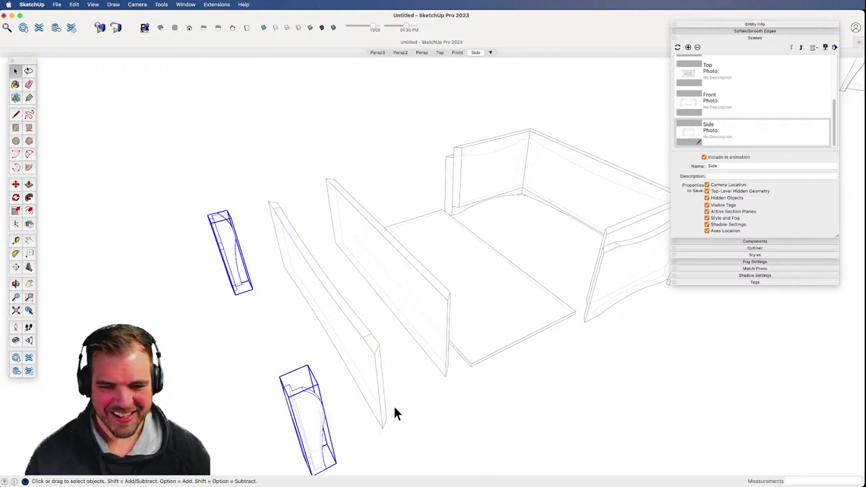
click(439, 400)
key(z)
drag(412, 343, 406, 384)
key(o)
key(space)
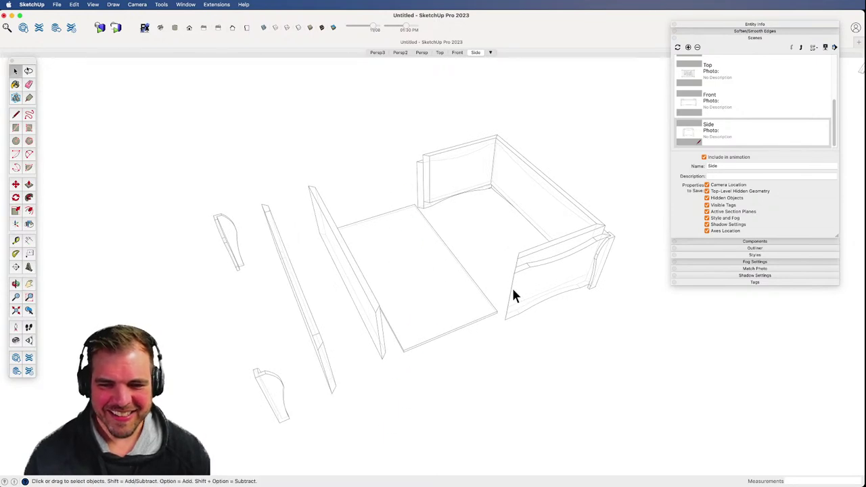
- Move the far outer end panel 1' 4" along the red axis to meet the end of the separated outer long side
click(420, 190)
key(m)
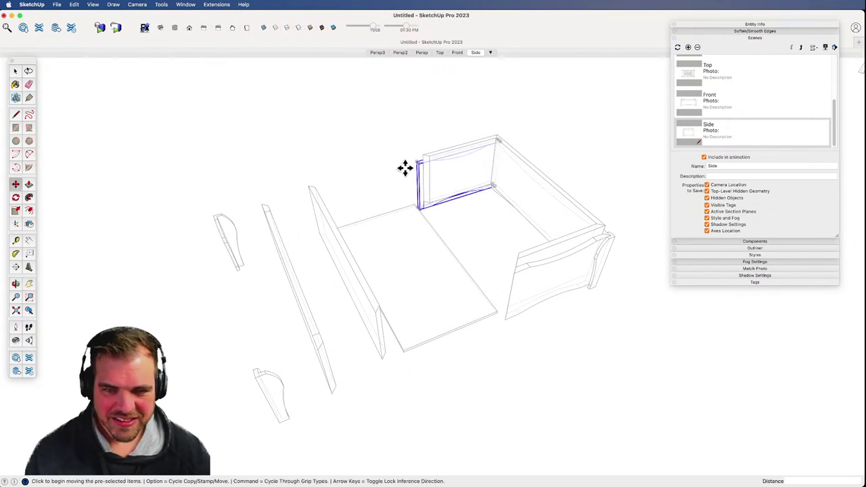
click(411, 163)
click(264, 203)
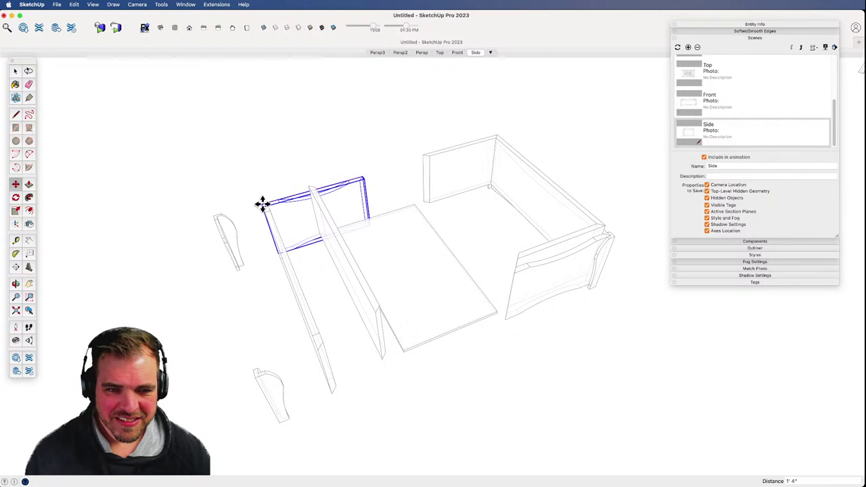
key(space)
- Move the far inner end panel 1' along the red axis to meet the end of the separated inner long side
click(427, 169)
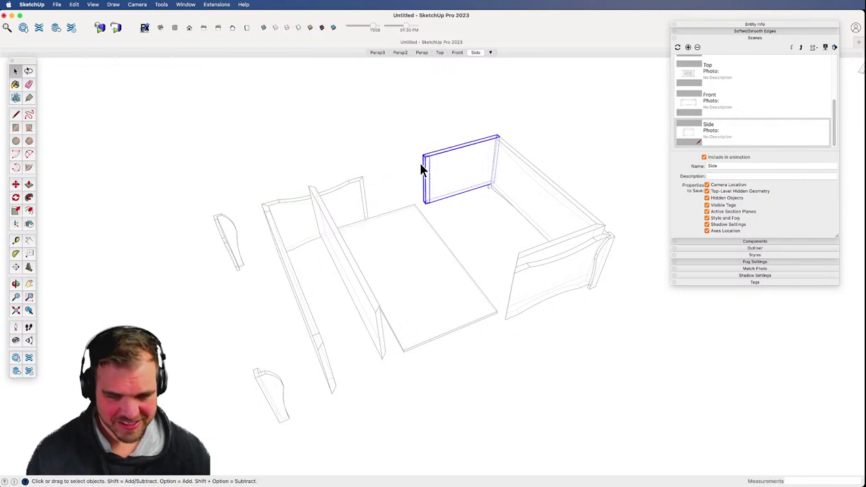
key(m)
click(419, 154)
click(309, 185)
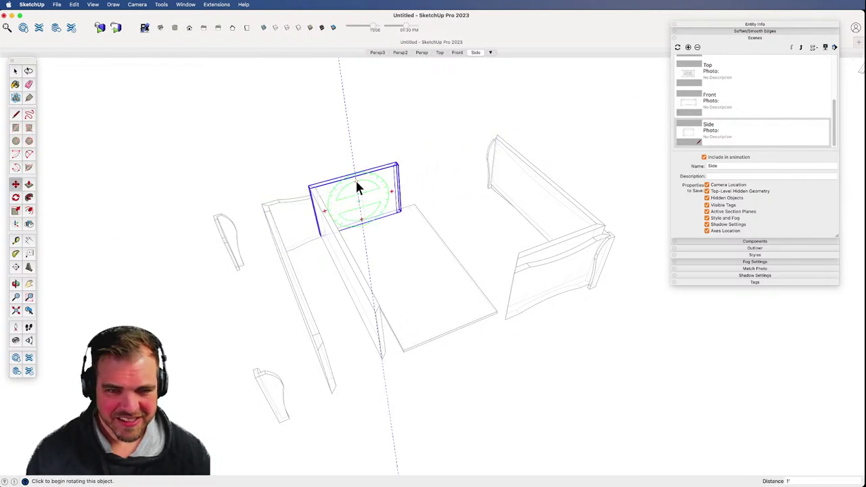
key(space)
- Select the bottom panel and the separated corner half, and move them together lengthwise away from the far end panels
middle_drag(391, 313, 470, 306)
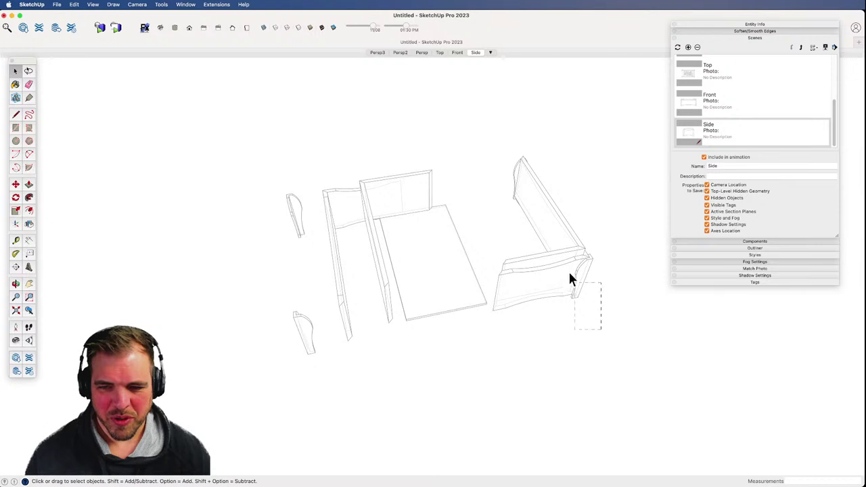
drag(489, 145, 486, 141)
key(m)
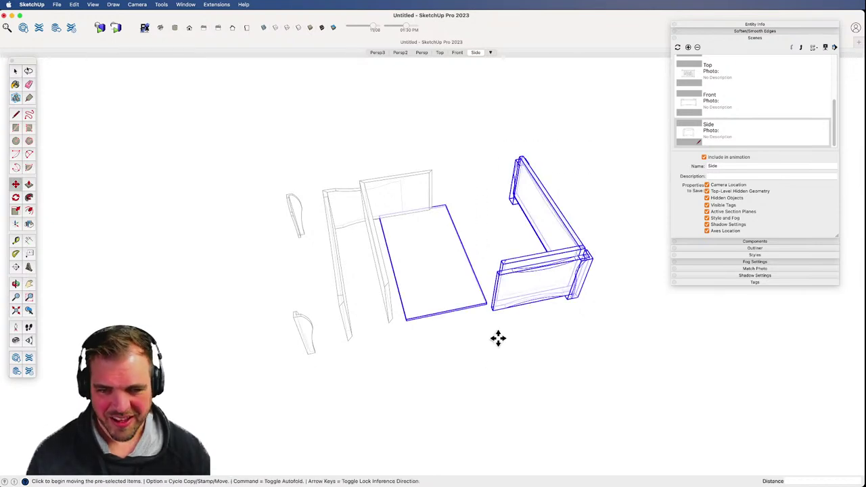
click(498, 336)
click(513, 367)
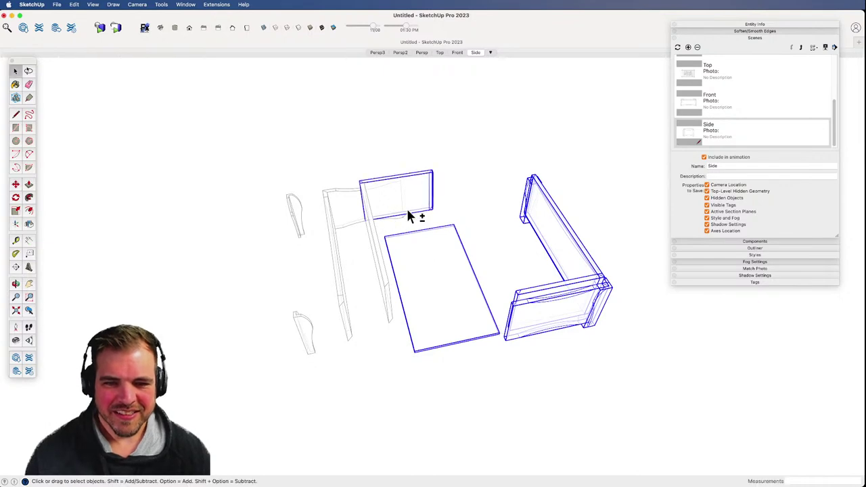
- Add the separated inner end and inner long side to the selection and move everything 4 inches lengthwise away from the outer panels
key(o)
drag(381, 309, 510, 319)
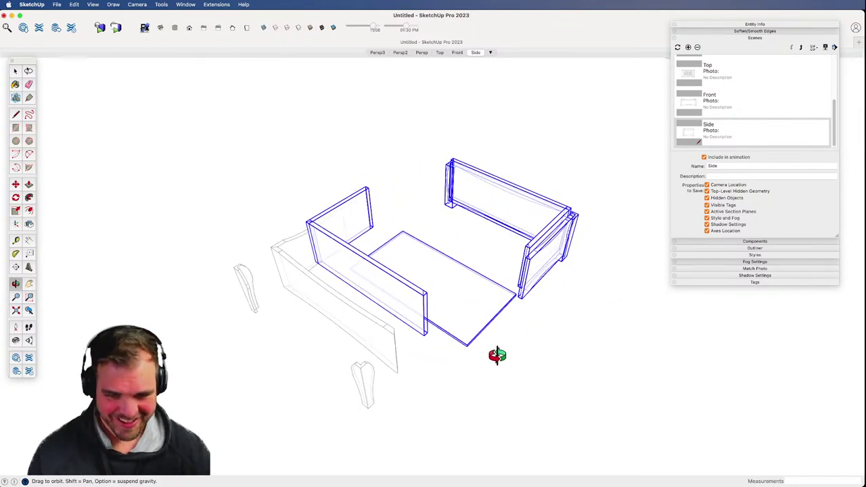
key(m)
click(501, 357)
click(529, 378)
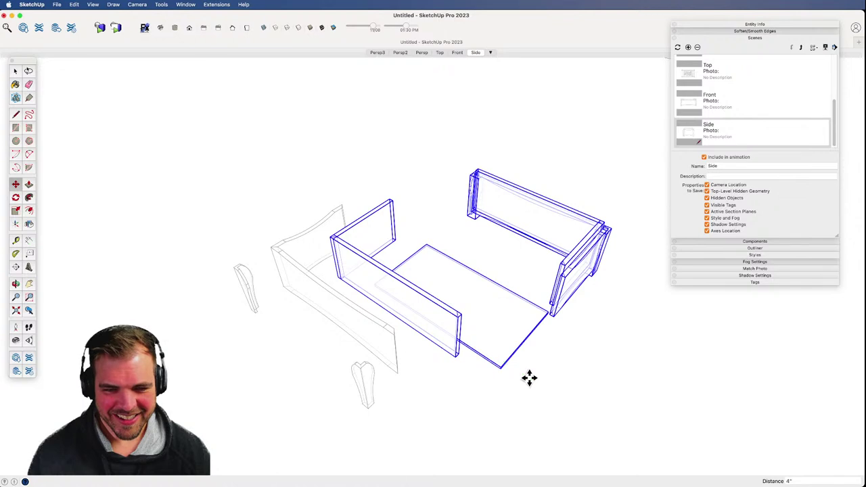
key(space)
click(509, 378)
- Save the model as "Toolbox-LO" in the Toolbox folder as a SketchUp model
middle_drag(506, 378, 397, 340)
drag(396, 340, 487, 265)
key(z)
key(h)
key(o)
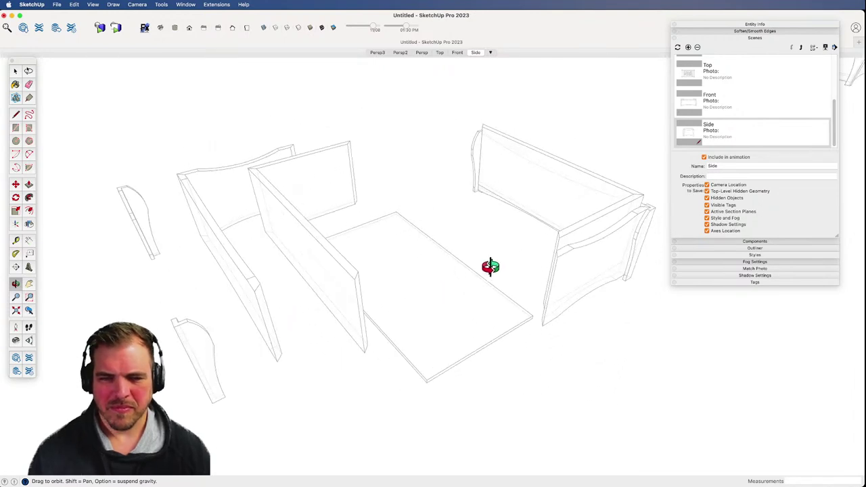
key(space)
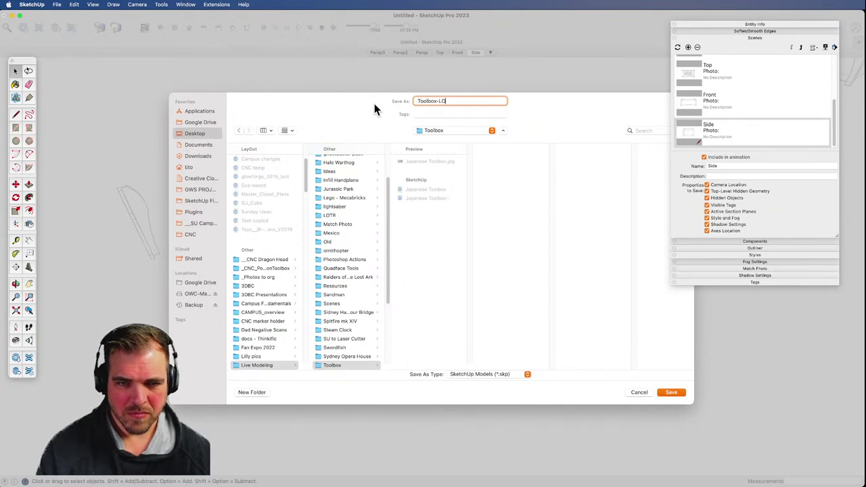
key(Return)
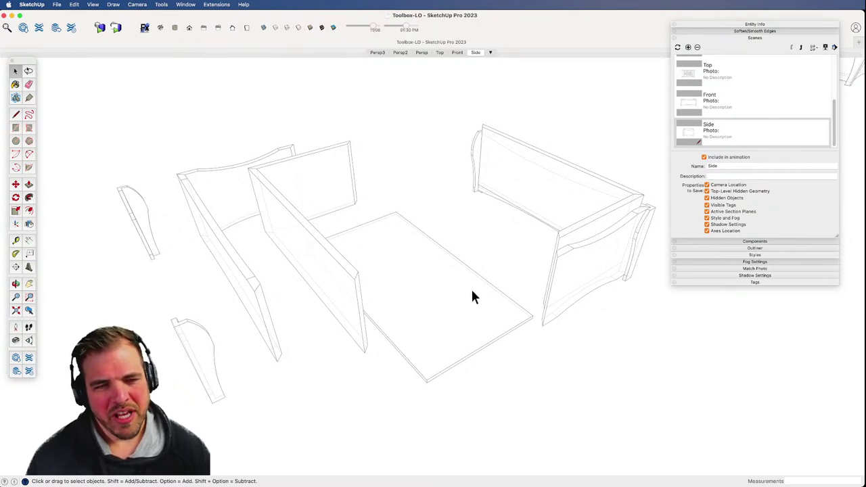
key(z)
mouse_move(469, 291)
mouse_down()
mouse_move(447, 391)
mouse_move(458, 299)
mouse_up()
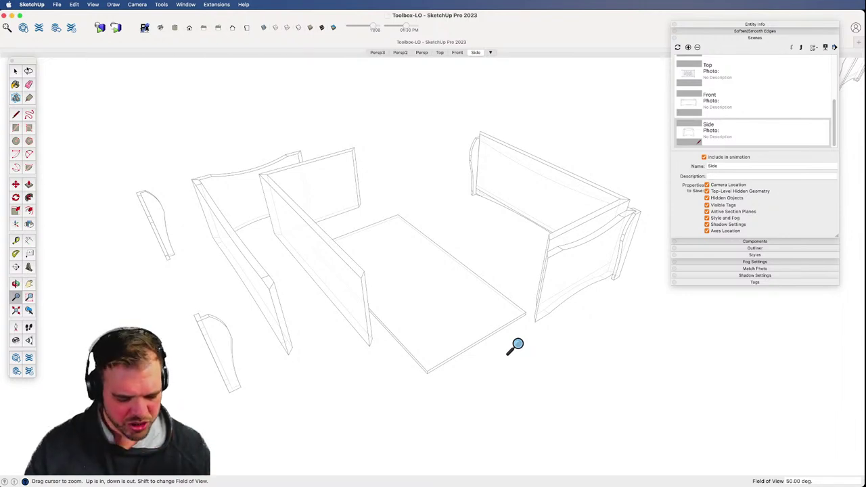
key(space)
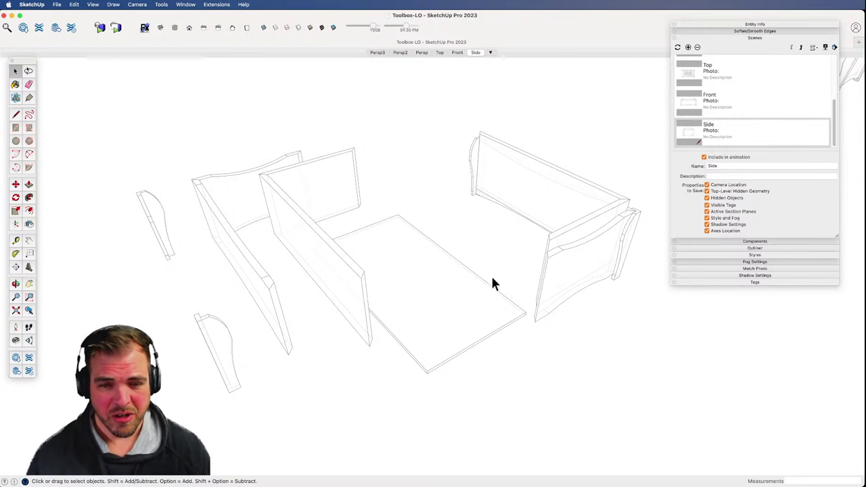
key(o)
drag(512, 264, 417, 253)
key(z)
key(o)
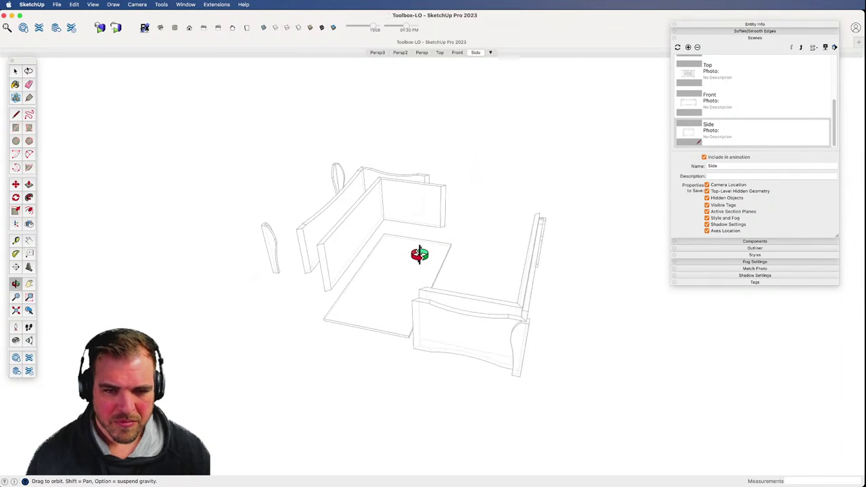
- Select the separated corner half beside the bottom panel, including its corner leg, and move it away from the bottom panel
key(space)
drag(521, 340, 521, 339)
key(m)
click(478, 277)
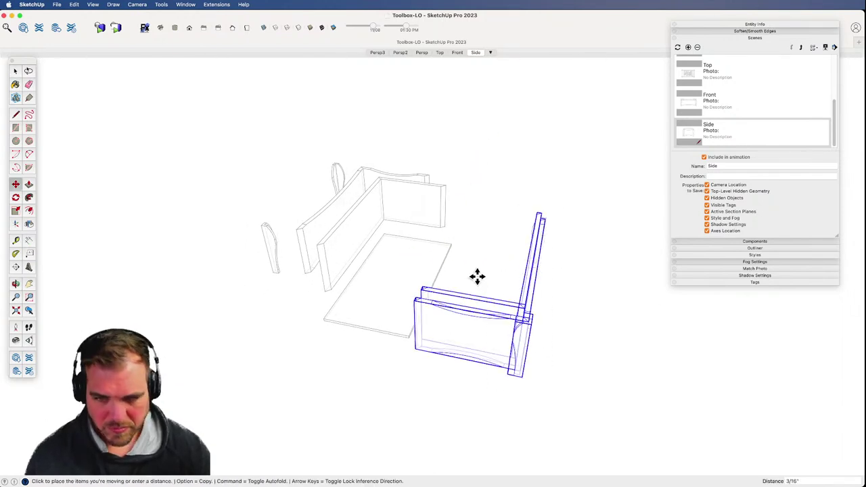
click(515, 284)
key(space)
click(507, 279)
- Frame all the exploded parts in perspective and save the view as a new scene named "Exploded 1"
middle_drag(508, 280, 448, 357)
drag(448, 356, 533, 345)
middle_drag(533, 346, 470, 319)
scroll(512, 340, up, 3)
key(space)
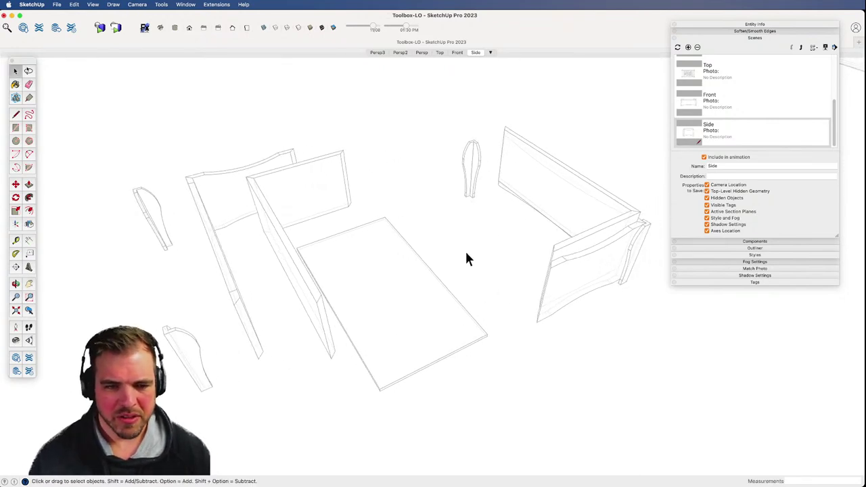
middle_drag(467, 259, 468, 251)
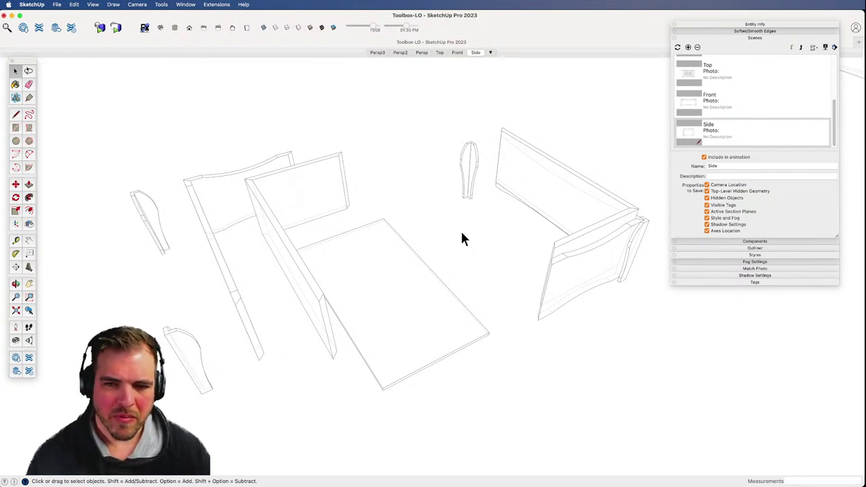
middle_drag(468, 261, 497, 276)
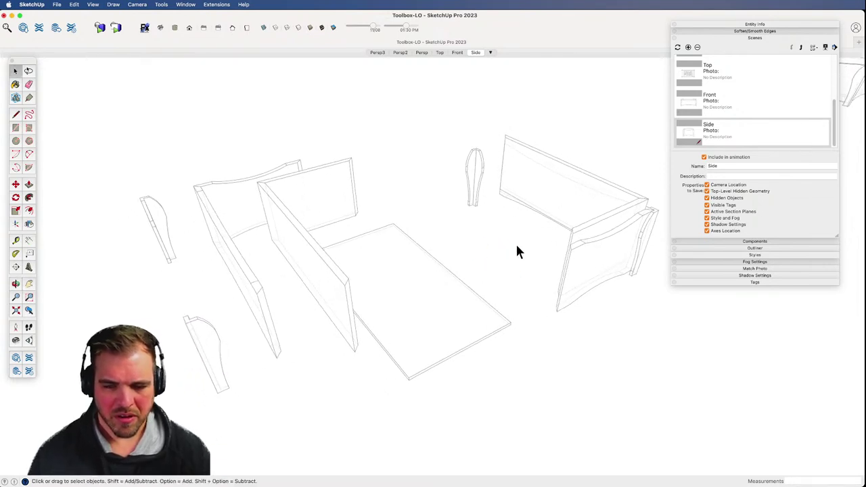
click(688, 47)
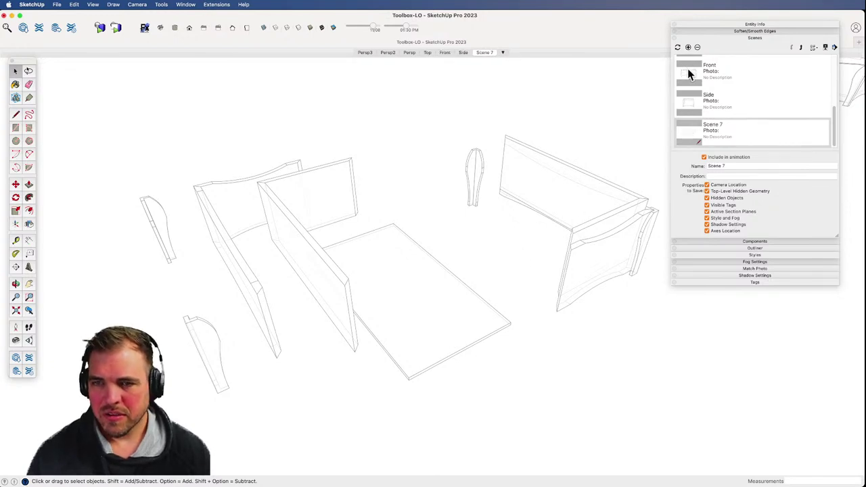
click(727, 168)
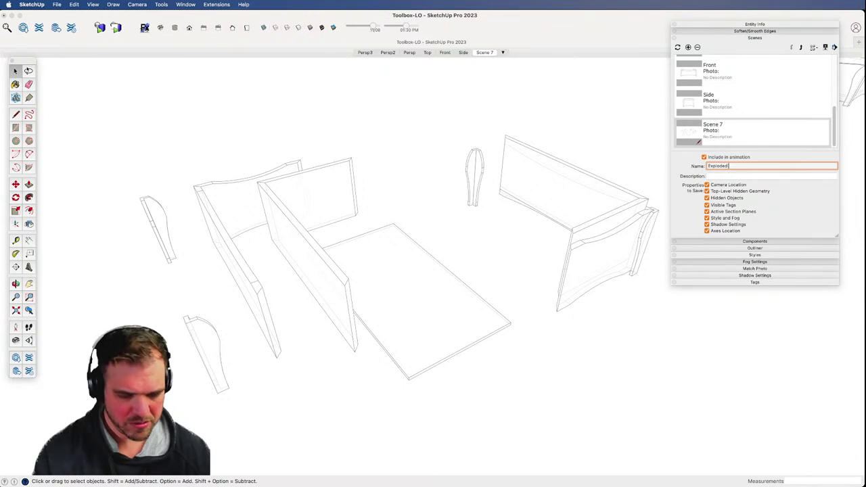
key(Return)
click(550, 425)
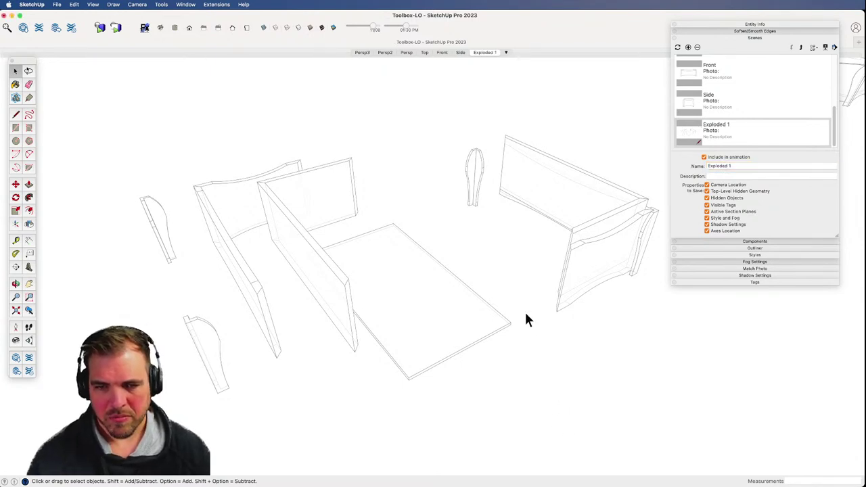
- Select the assembled toolbox near the exploded parts and move it further away to clear space
key(z)
drag(524, 313, 467, 346)
drag(497, 271, 496, 310)
middle_drag(497, 309, 399, 385)
key(space)
drag(559, 274, 507, 175)
key(m)
click(567, 179)
click(466, 134)
- Copy the whole set of exploded parts to an empty area about 10' 9" away
key(space)
drag(400, 335, 241, 278)
key(m)
click(333, 343)
key(alt)
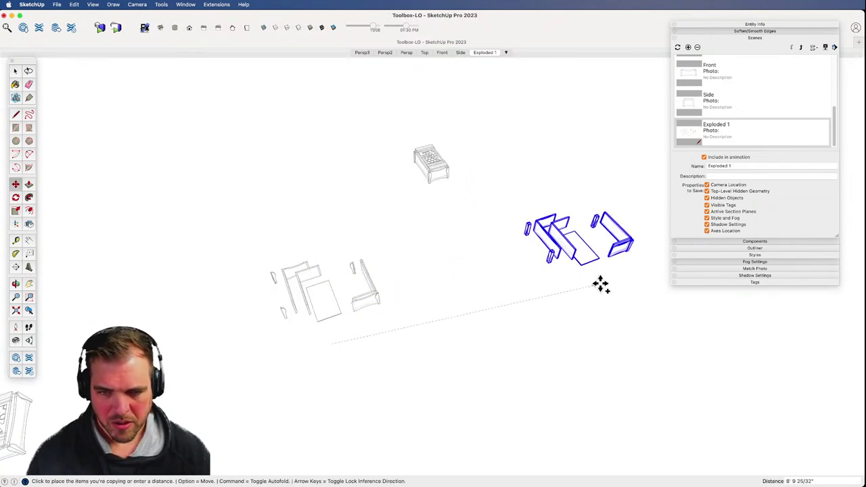
click(619, 237)
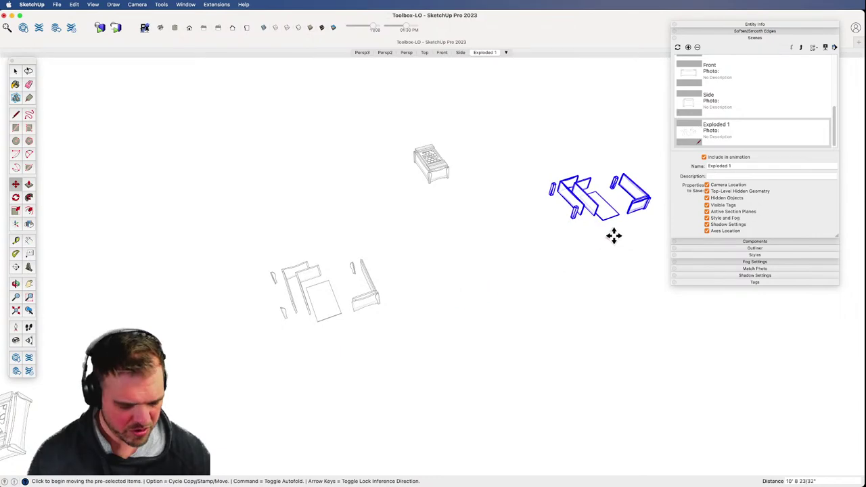
- Examine the bottom panel of the copied exploded set from low and high angles
scroll(447, 359, down, 3)
middle_drag(410, 408, 399, 330)
scroll(412, 197, up, 8)
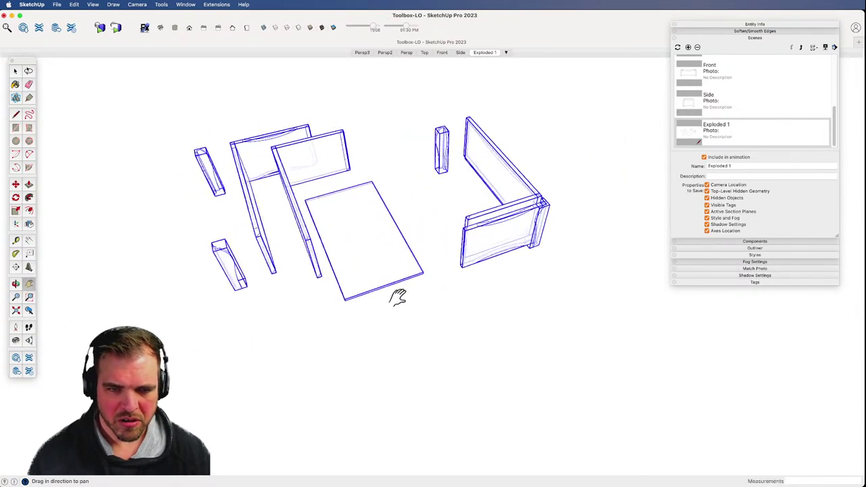
shift+middle_drag(396, 296, 486, 250)
key(space)
click(464, 287)
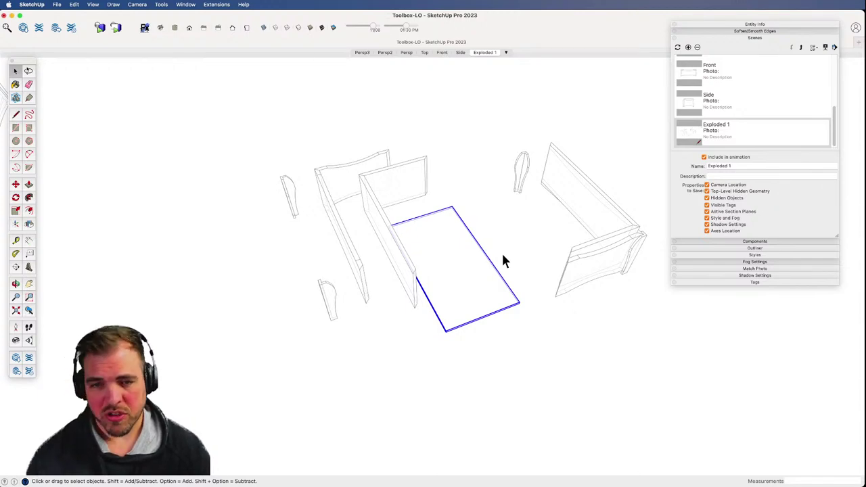
key(z)
drag(476, 344, 492, 134)
middle_drag(479, 318, 415, 217)
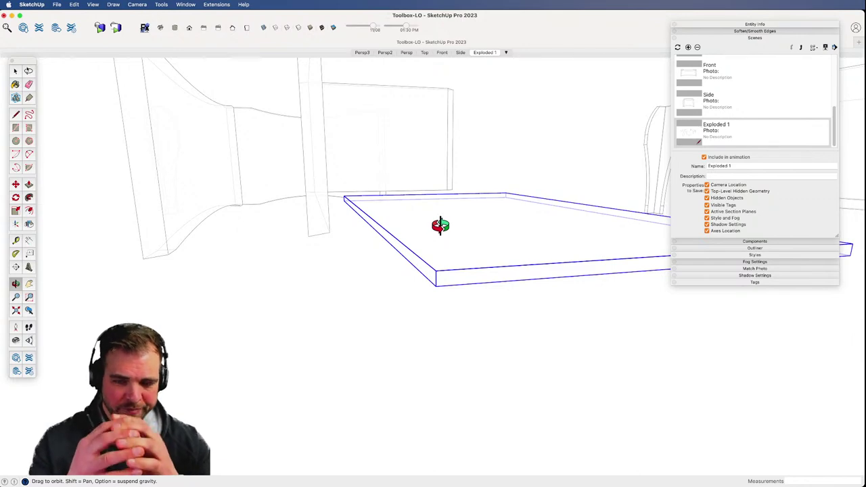
drag(433, 228, 458, 365)
key(z)
drag(447, 251, 422, 278)
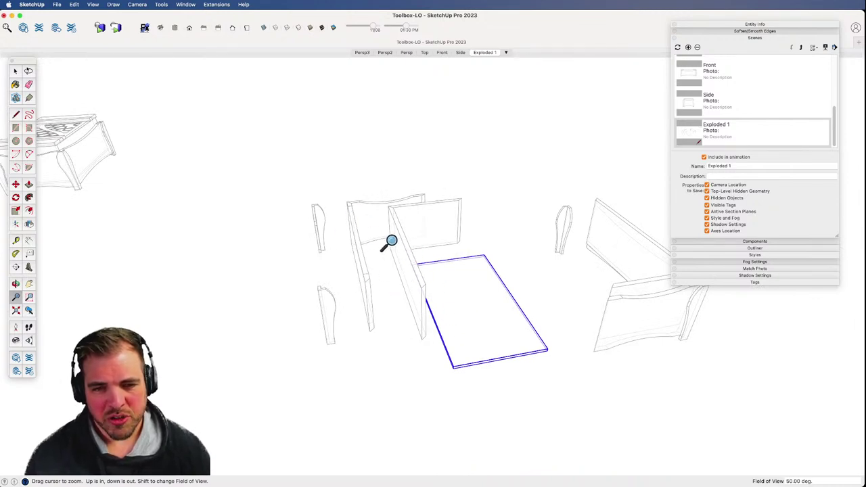
- Rotate the curved outer end panel of the copied set about its mitred corner into line with the adjoining outer long side
key(space)
click(365, 230)
shift+middle_drag(362, 226, 415, 266)
middle_drag(416, 266, 478, 418)
key(z)
drag(477, 413, 425, 217)
key(q)
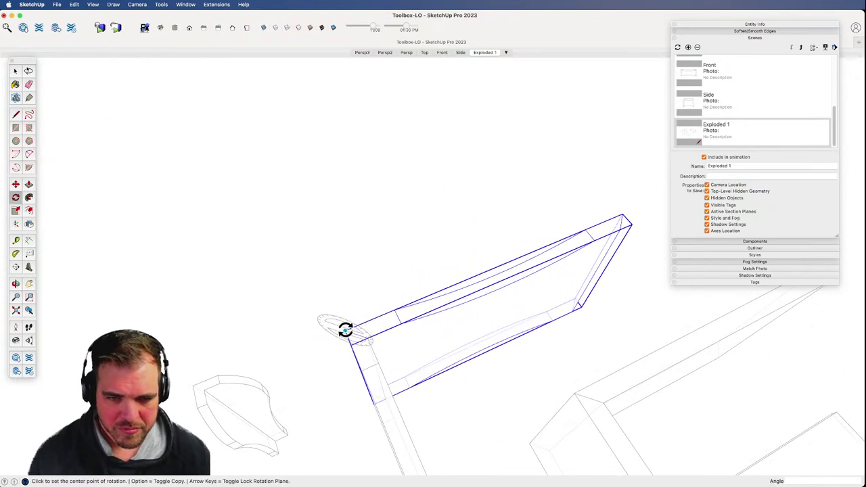
click(344, 329)
click(352, 344)
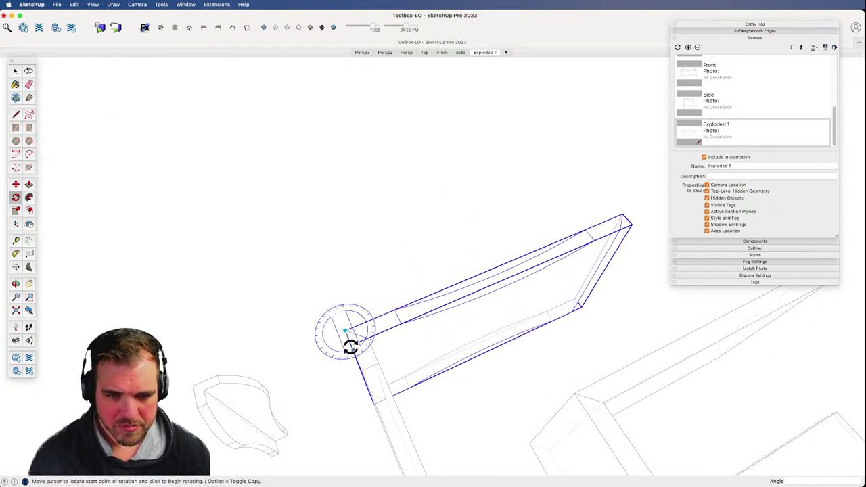
click(376, 321)
- Rotate the straight inner end panel about its mitred corner into line with the adjoining inner long side
key(z)
drag(408, 305, 388, 379)
shift+middle_drag(412, 363, 271, 238)
key(space)
click(429, 253)
click(423, 228)
key(z)
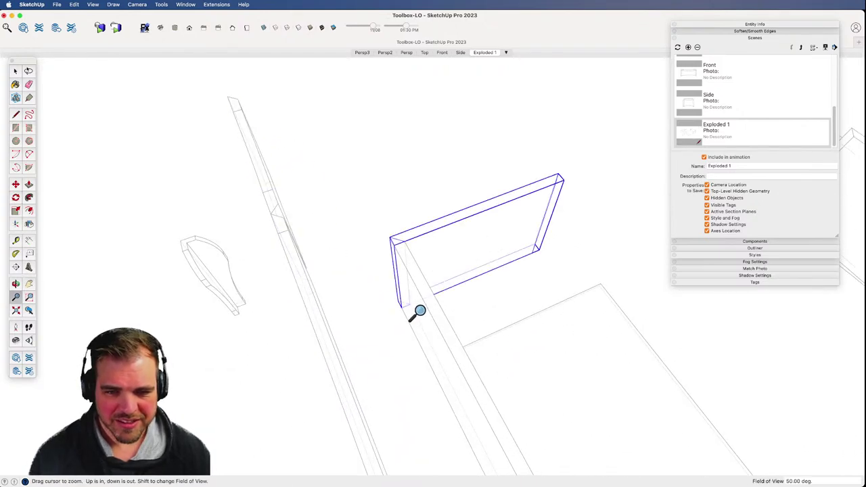
drag(417, 311, 417, 248)
shift+middle_drag(417, 247, 411, 293)
key(q)
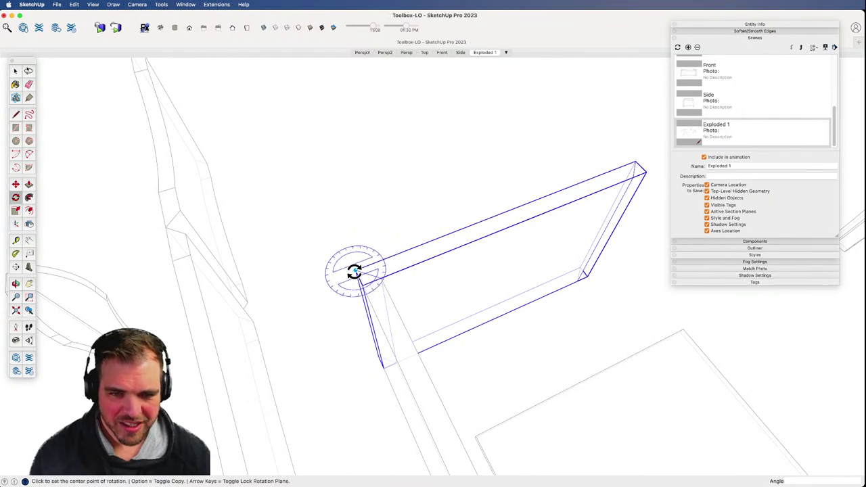
middle_drag(354, 270, 348, 248)
- Move the copied bottom panel about 4 7/8" along the red axis, away from the straightened side panels
key(z)
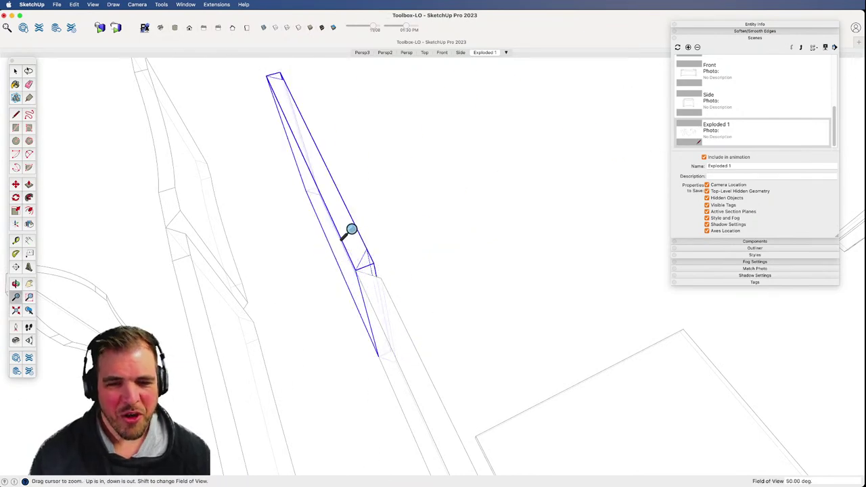
key(h)
drag(350, 229, 389, 291)
key(o)
drag(389, 291, 305, 197)
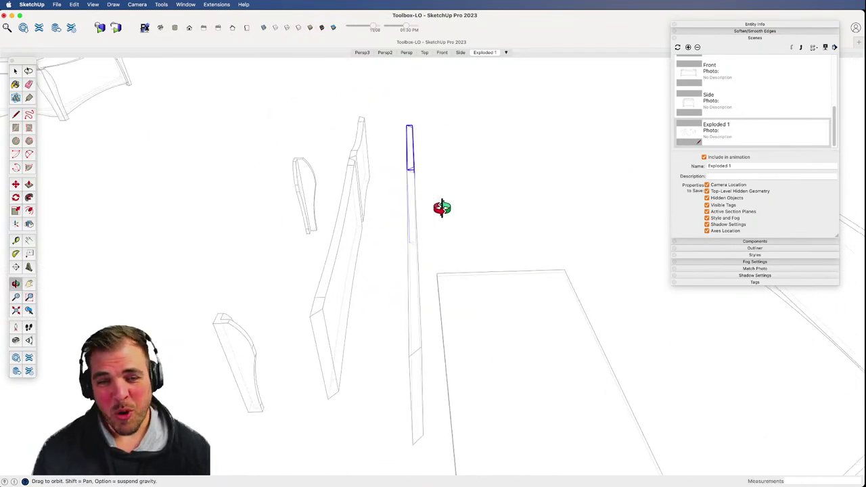
key(space)
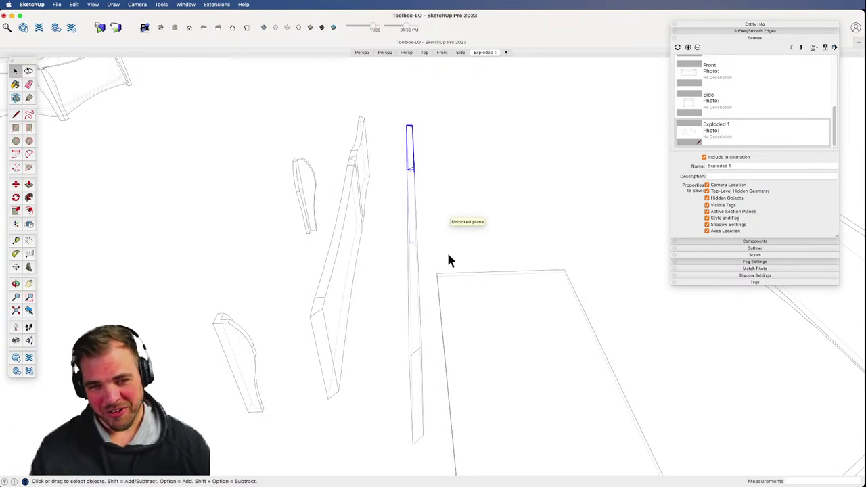
key(z)
drag(474, 259, 433, 375)
middle_drag(433, 375, 467, 348)
key(space)
click(473, 325)
key(m)
drag(472, 325, 512, 317)
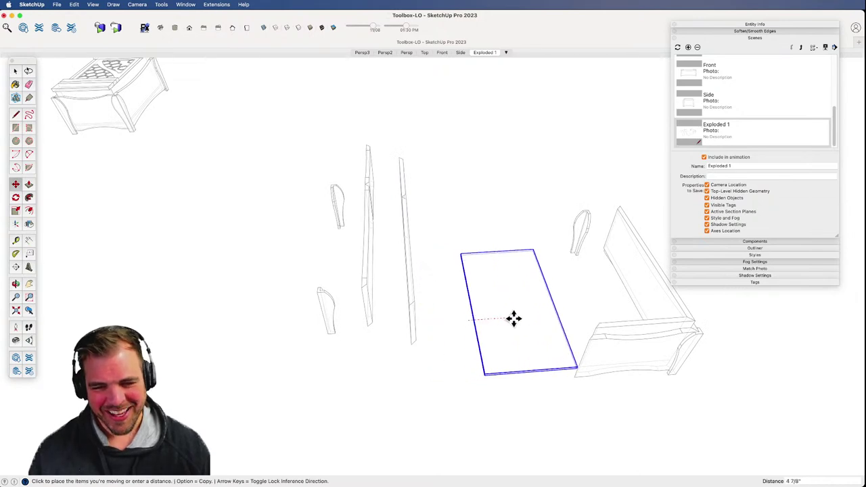
- Select the straightened inner long side and end panel and rotate them together about their lower edge to lie flat
key(space)
drag(378, 176, 384, 170)
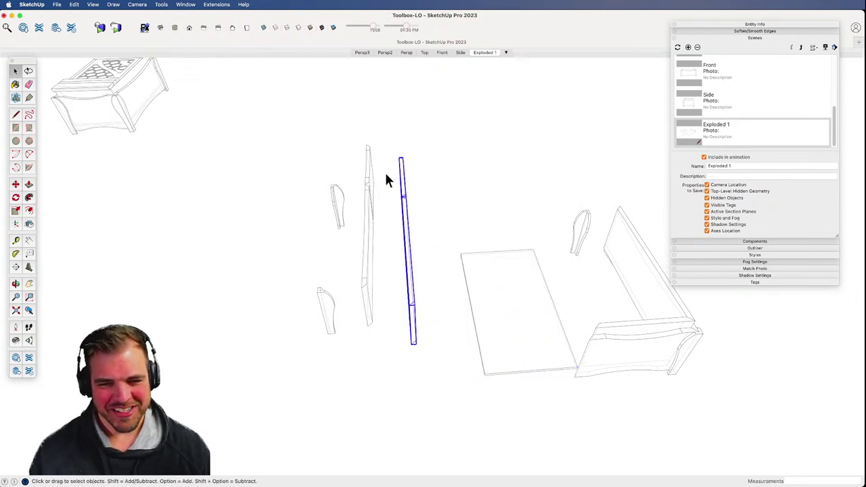
key(z)
middle_drag(421, 348, 476, 308)
scroll(475, 308, up, 3)
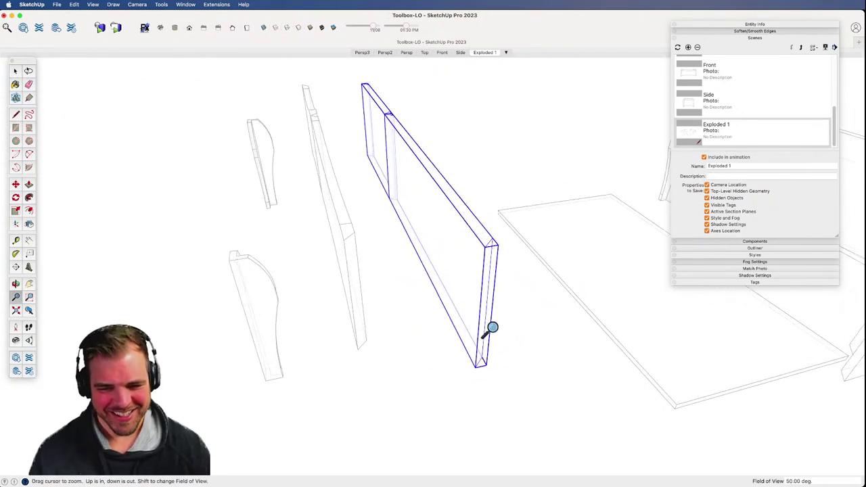
key(t)
key(q)
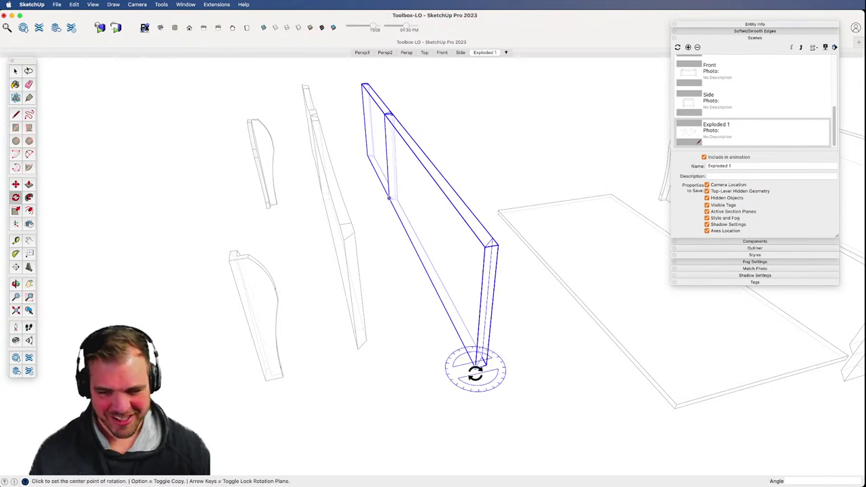
click(475, 364)
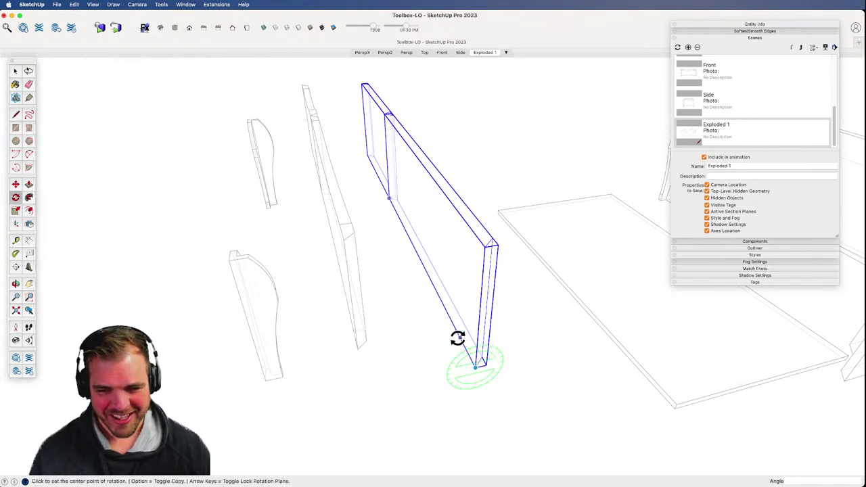
click(534, 353)
click(476, 319)
- Move the flattened inner panels away from the outer panels, toward the bottom panel
key(m)
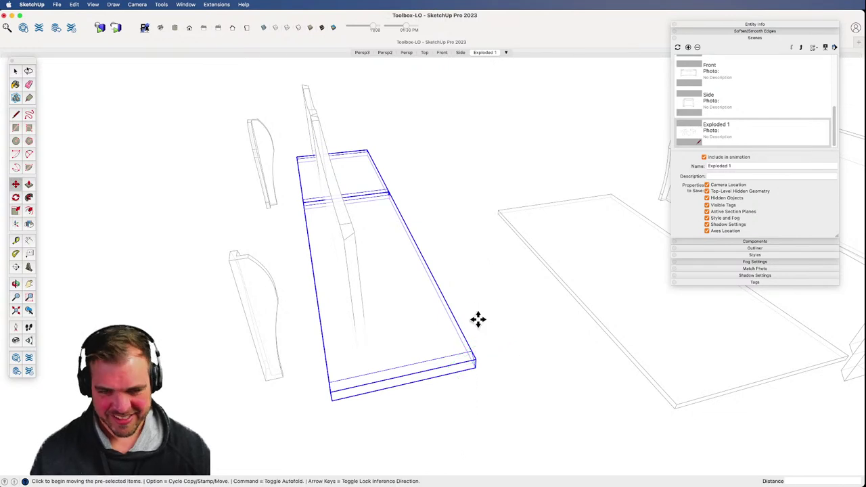
click(478, 319)
click(549, 299)
middle_drag(345, 283, 410, 313)
- Erase the far corner leg beside the straightened outer panels
key(space)
click(403, 304)
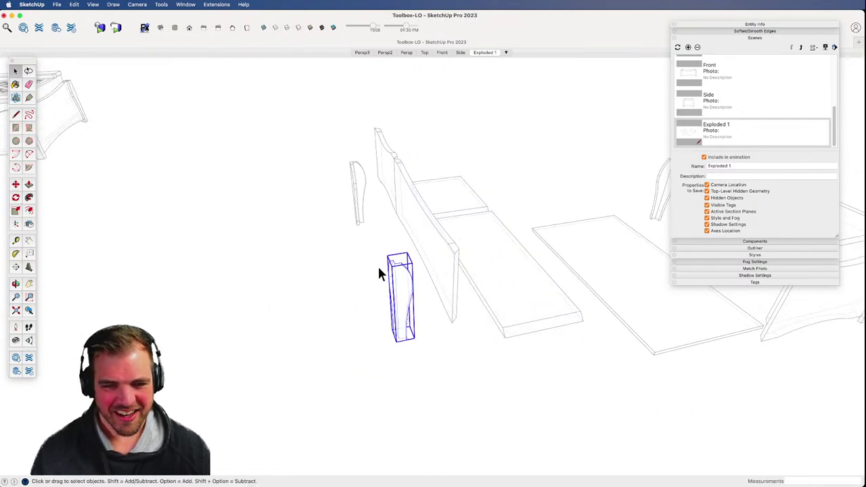
key(e)
click(364, 206)
- Move the remaining near corner leg about 6 15/16" away from the straightened outer panels
key(space)
shift+middle_drag(396, 252, 384, 267)
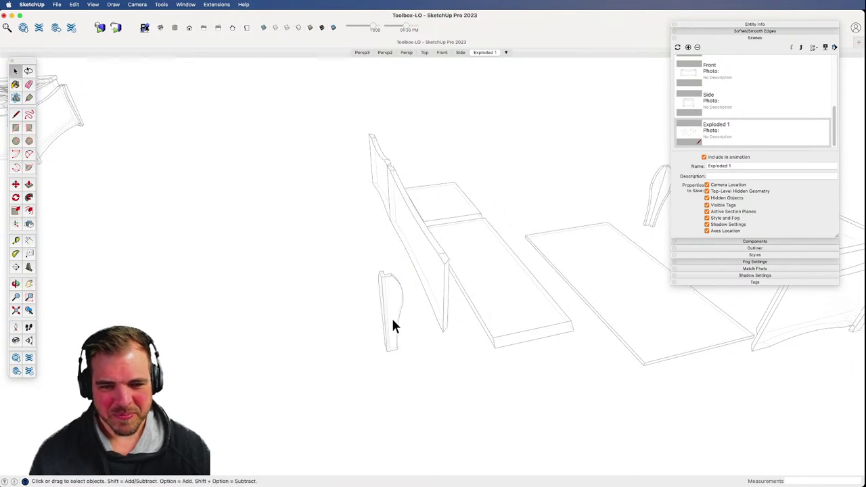
click(395, 326)
key(m)
click(417, 354)
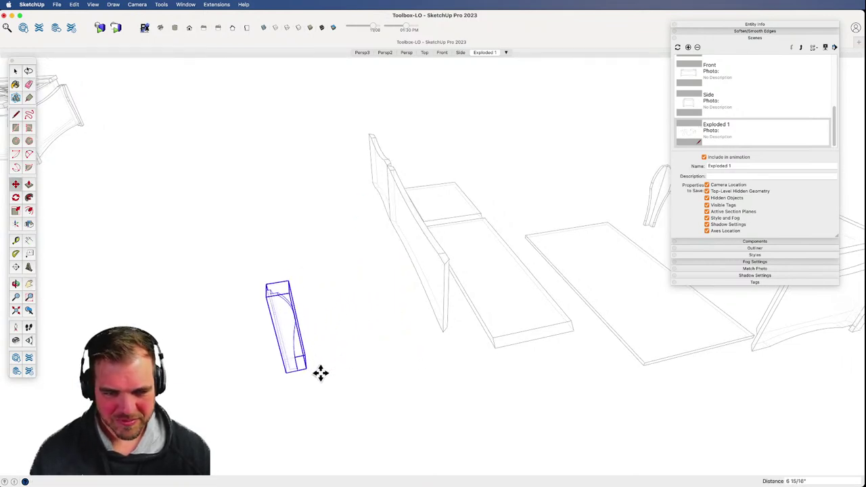
click(320, 372)
- Select the straightened outer long side and end panel together
key(space)
click(384, 214)
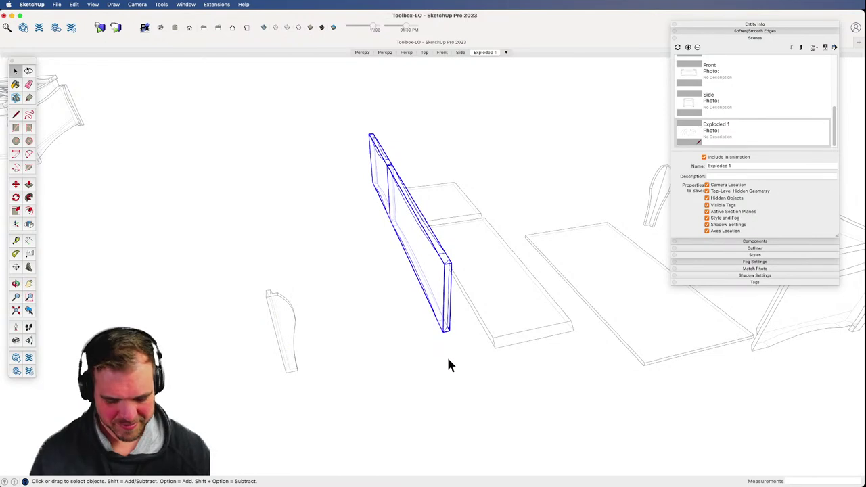
key(q)
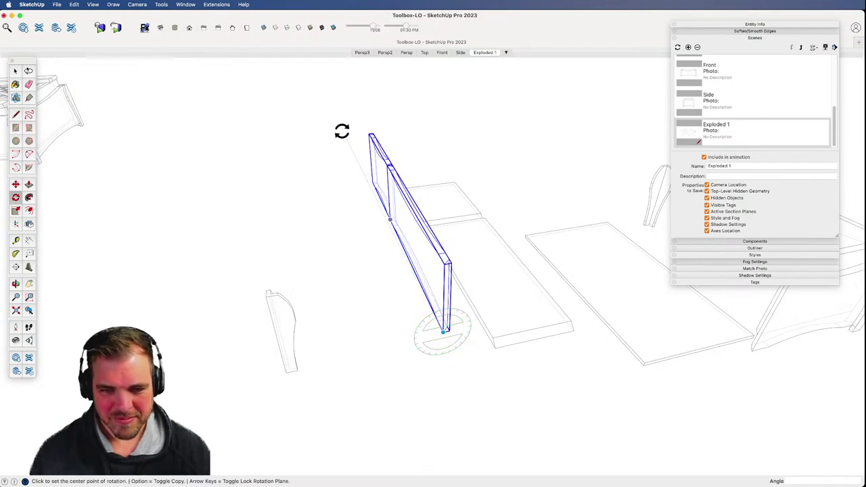
click(443, 330)
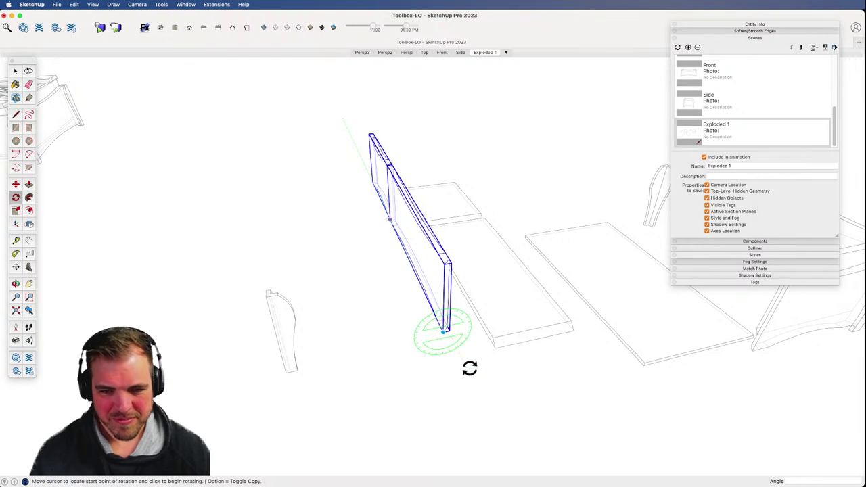
click(473, 327)
shift+middle_drag(442, 297, 437, 293)
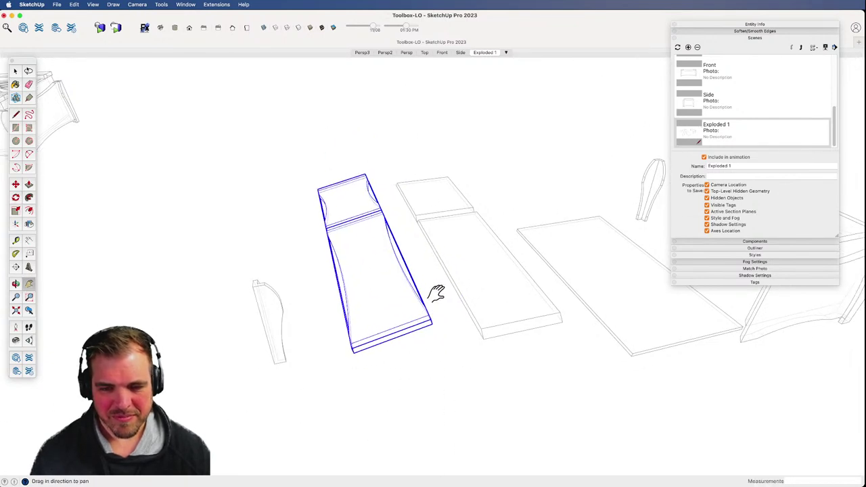
key(Escape)
- Rotate the outer long side and end panel 90° about their lower corner so they lie flat beside the inner panels
scroll(435, 368, up, 5)
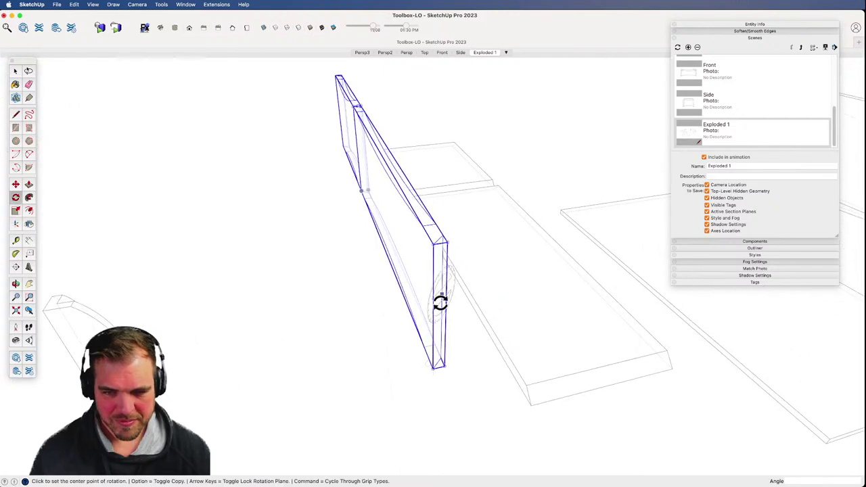
click(433, 370)
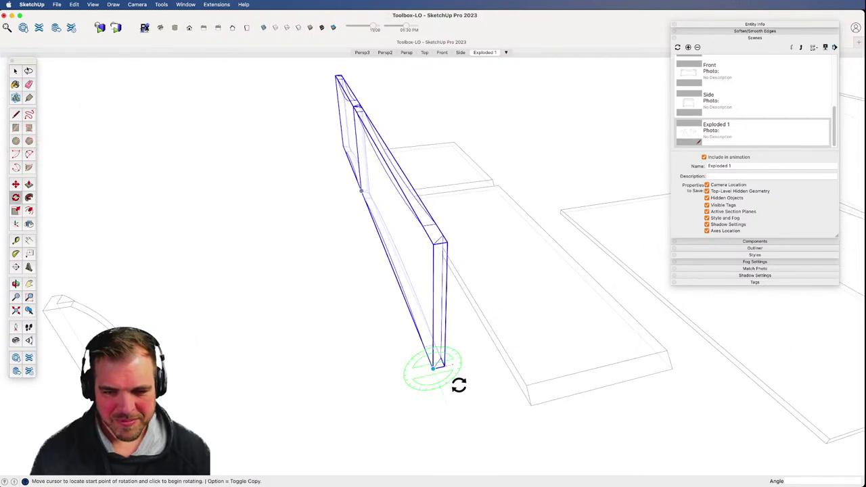
click(435, 416)
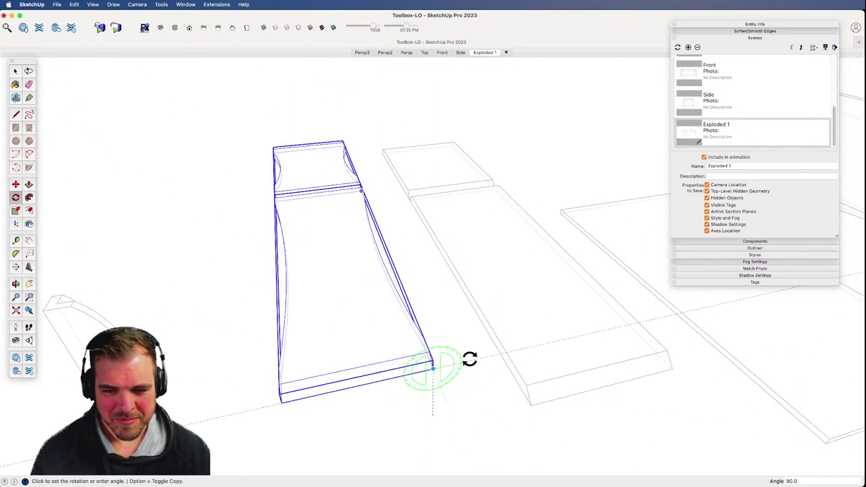
click(471, 360)
- Move the flattened outer panels by their near corner onto the matching corner of the inner panels
key(z)
drag(439, 346, 431, 368)
middle_drag(433, 365, 456, 364)
scroll(473, 377, up, 3)
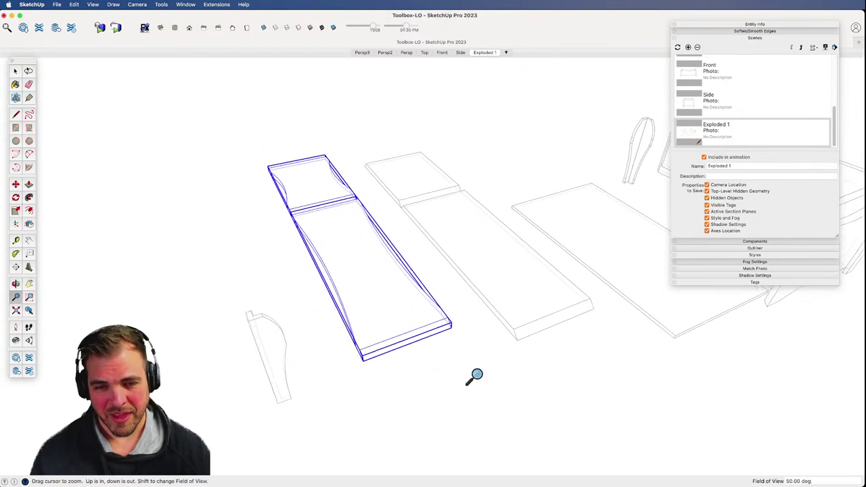
key(space)
key(m)
click(461, 355)
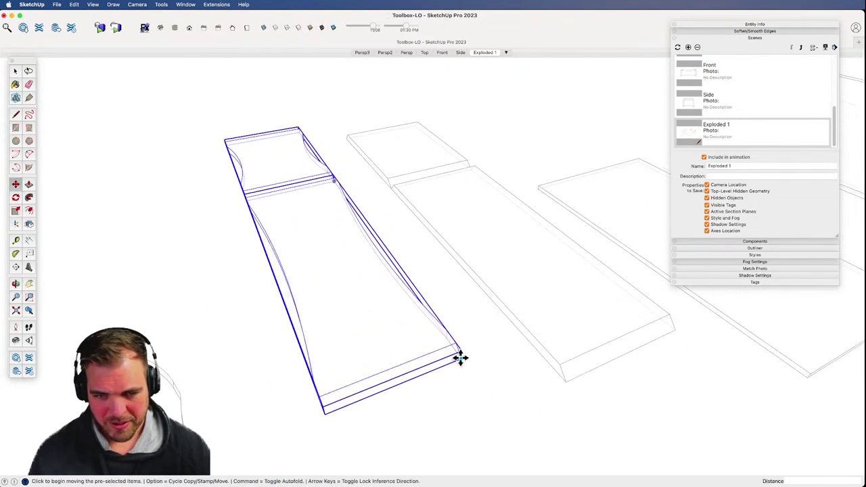
click(565, 380)
- Move the outer panels straight back from the inner panels to leave a gap between the two rows
key(z)
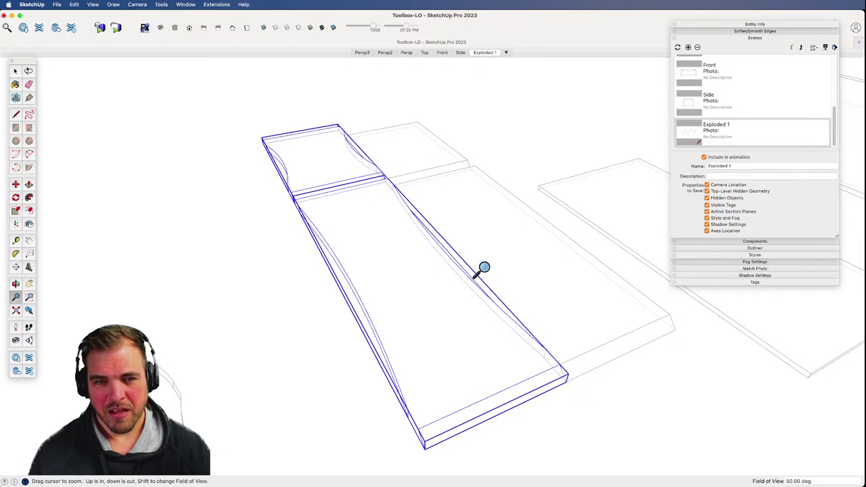
drag(483, 271, 460, 325)
key(h)
drag(426, 305, 449, 377)
key(o)
key(m)
click(520, 354)
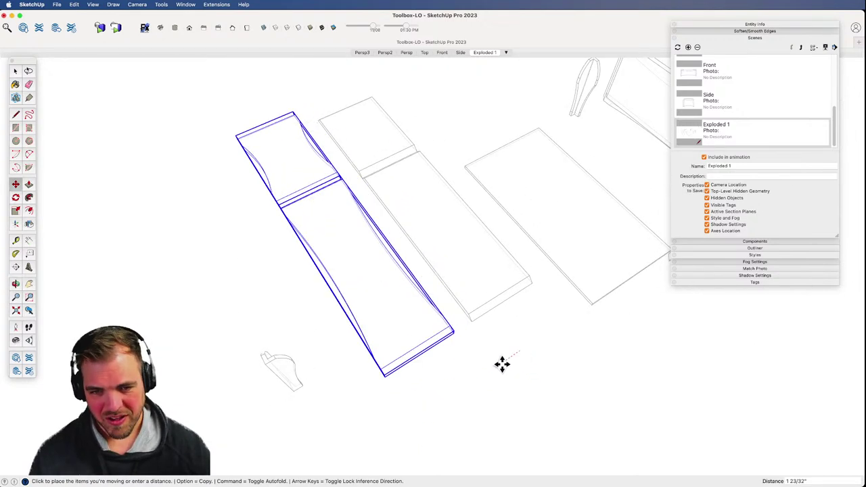
click(492, 361)
key(space)
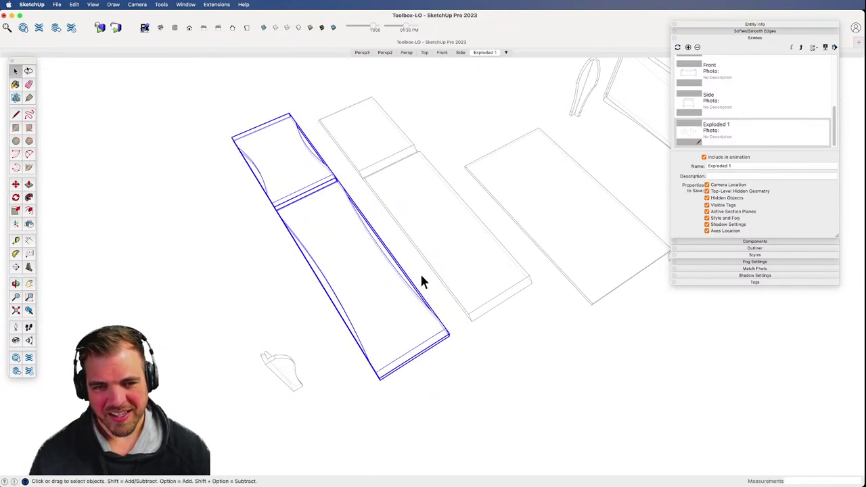
- Move the inner and outer end panels together along the green axis, away from the long side panels, and clear the selection
drag(446, 266, 389, 274)
middle_drag(388, 274, 525, 358)
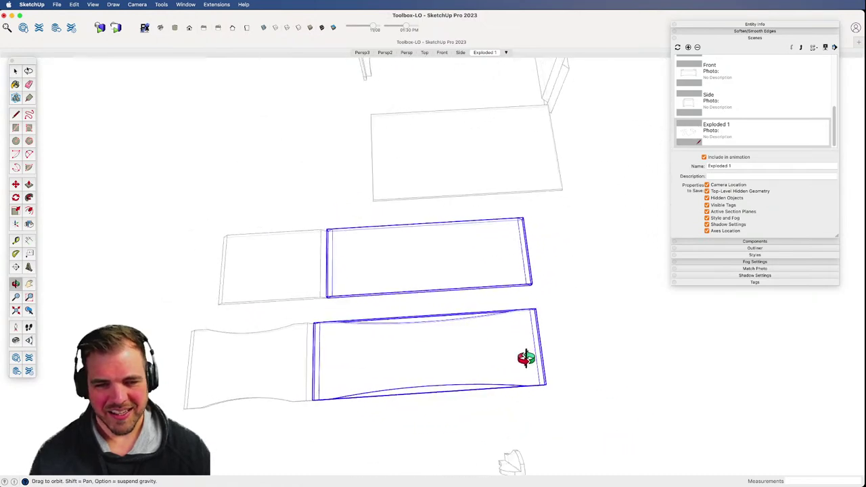
drag(294, 344, 277, 292)
shift+middle_drag(310, 305, 389, 298)
key(m)
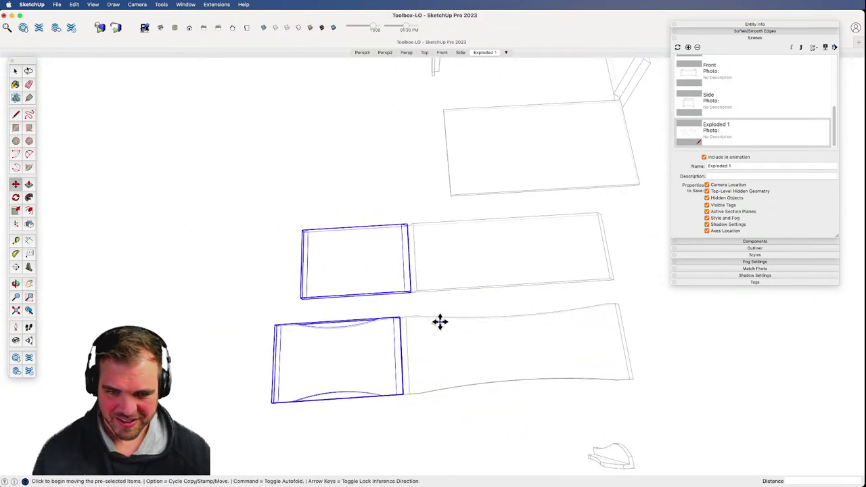
click(440, 306)
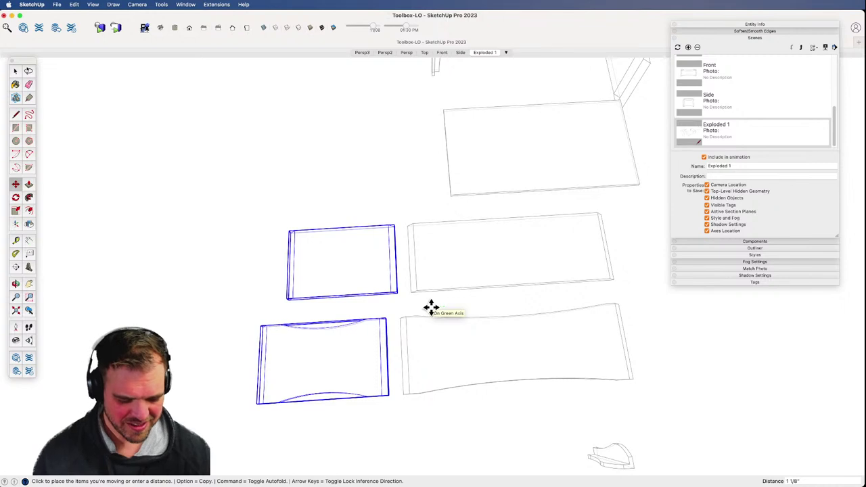
click(431, 306)
key(space)
click(636, 321)
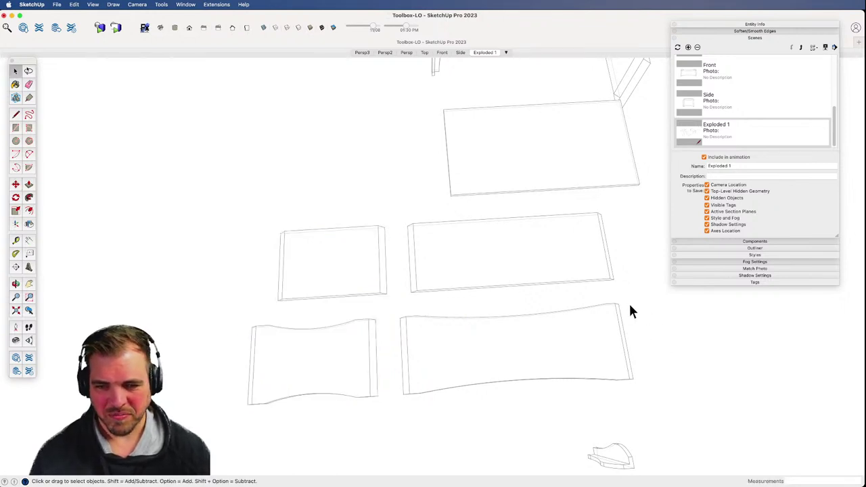
- Select the flat bottom panel above the two rows of side and end panels
key(z)
drag(525, 338, 498, 412)
key(space)
click(539, 200)
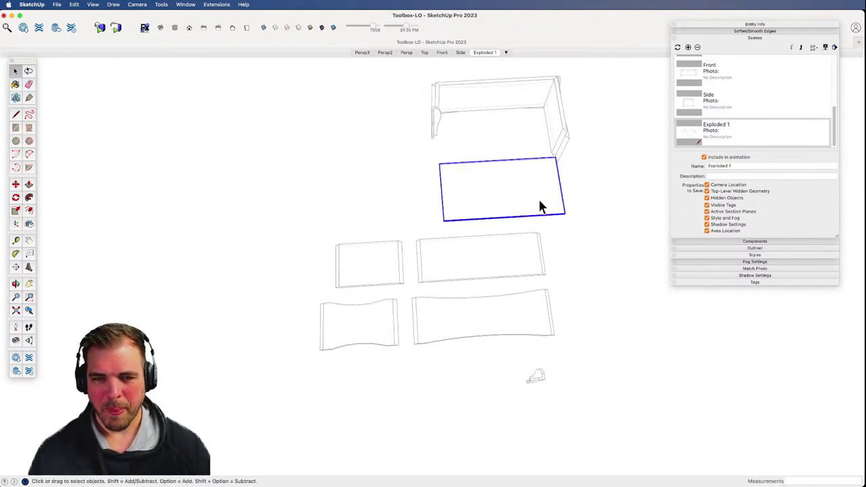
- Move the bottom panel along the green axis to line up with the end of the panel below it
key(z)
drag(532, 285, 522, 228)
key(h)
drag(514, 277, 429, 300)
key(z)
key(h)
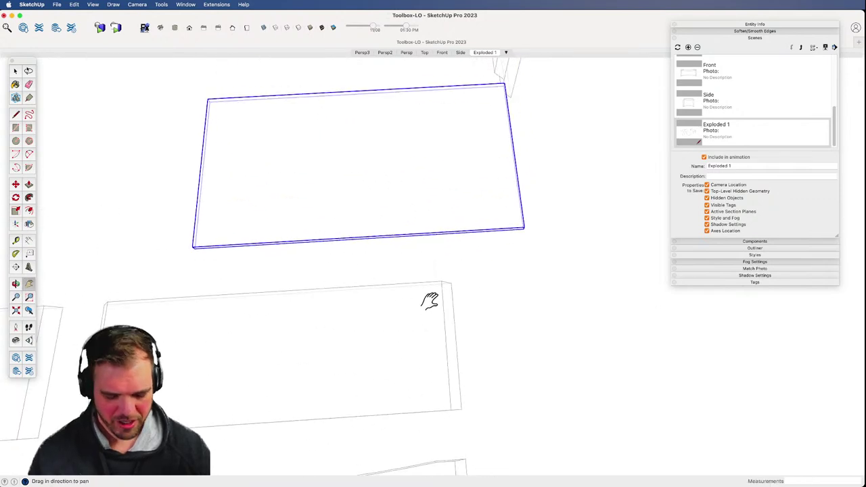
key(m)
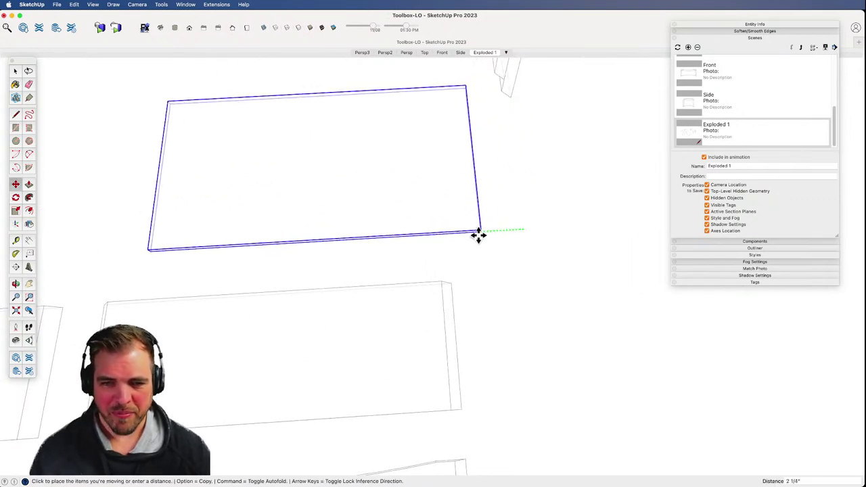
click(450, 285)
- Erase the separate foot and the leftover box walls beside the bottom panel, keeping the laid-out parts
key(z)
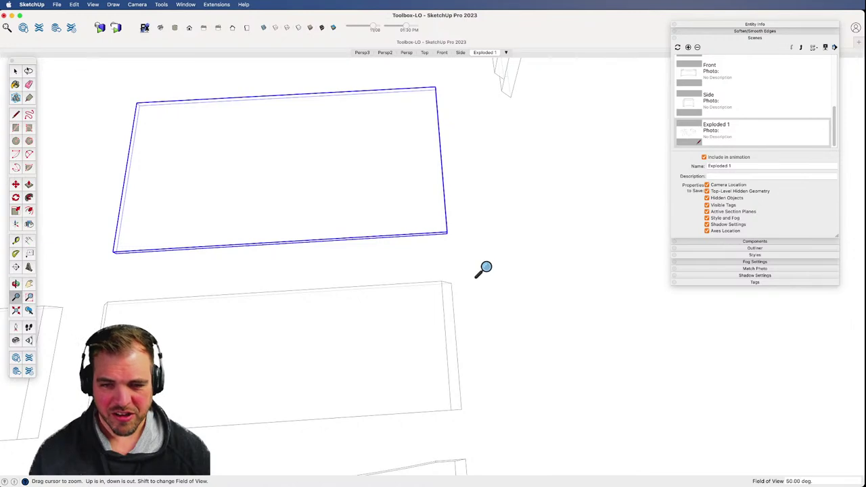
key(h)
drag(485, 270, 489, 319)
key(o)
drag(539, 338, 224, 272)
middle_drag(225, 271, 460, 278)
key(e)
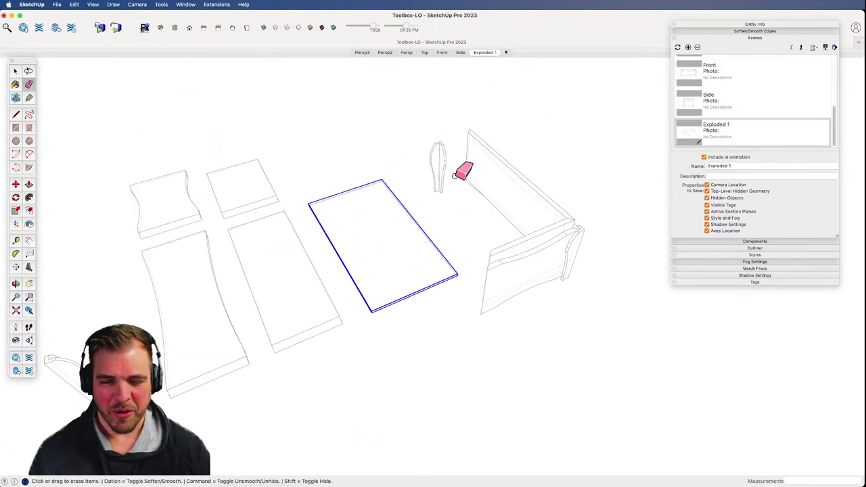
click(444, 168)
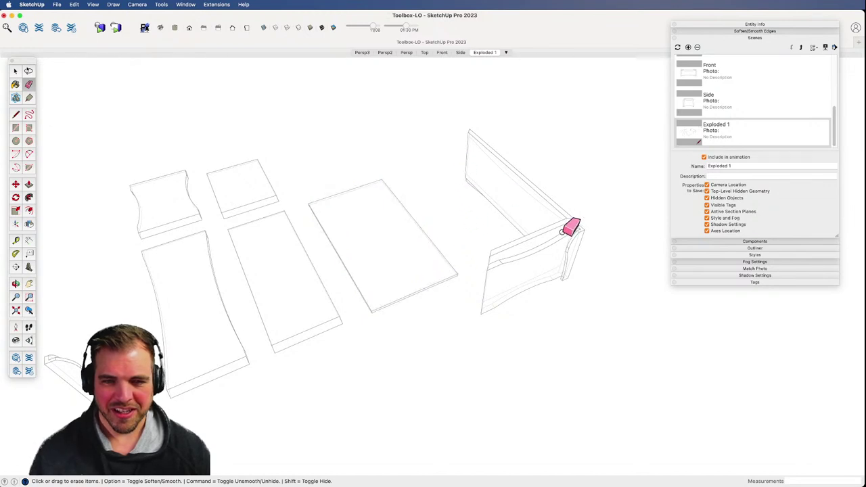
click(536, 265)
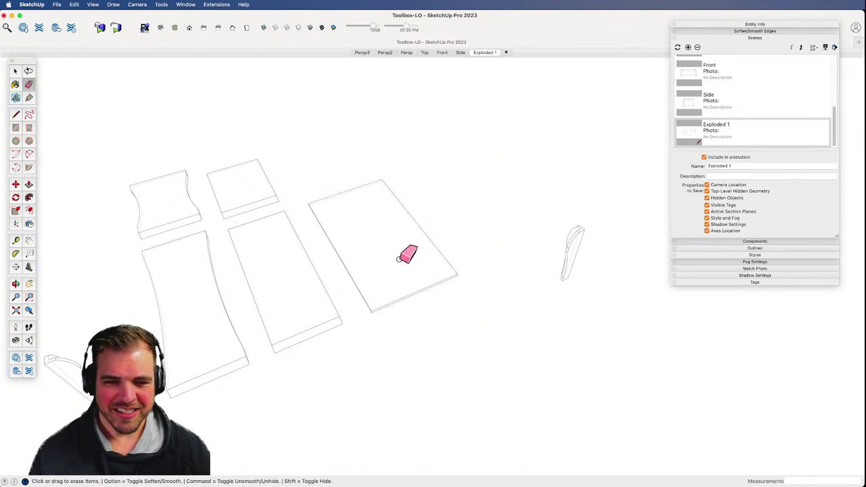
- Explode the remaining corner foot next to the curved side panel into loose geometry
shift+middle_drag(400, 259, 401, 277)
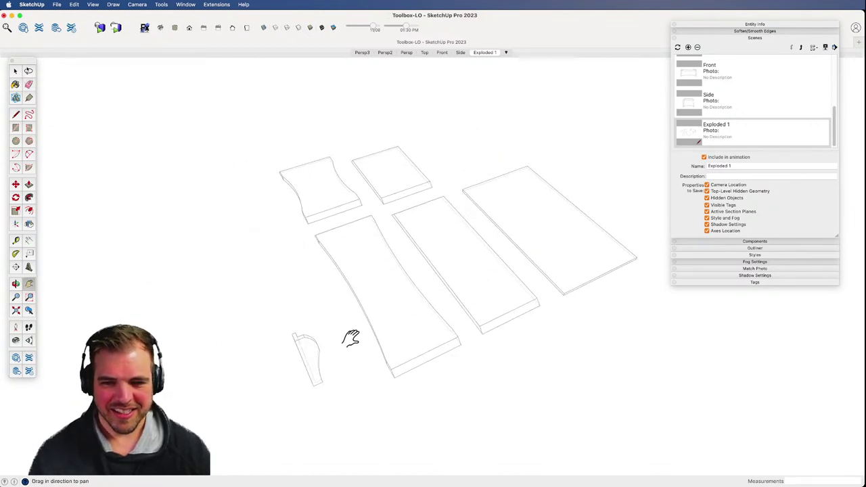
middle_drag(343, 365, 412, 335)
scroll(405, 253, up, 2)
middle_drag(404, 253, 386, 359)
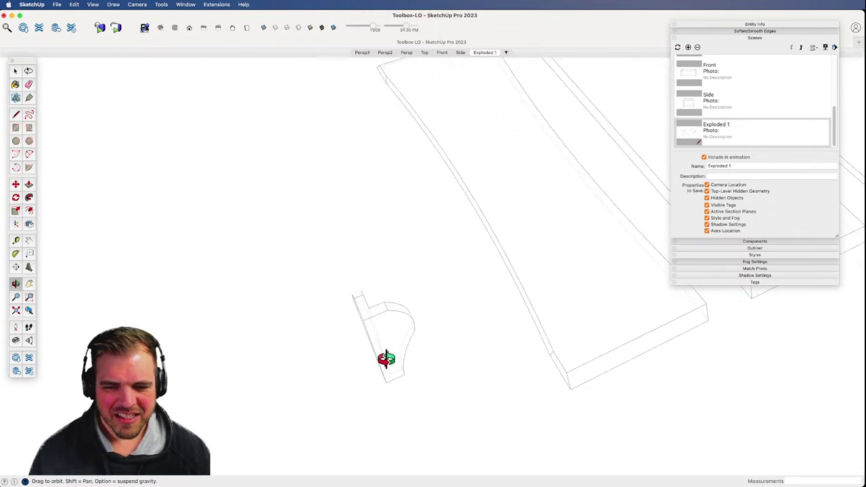
double_click(382, 325)
middle_drag(382, 328, 452, 310)
click(492, 338)
click(425, 315)
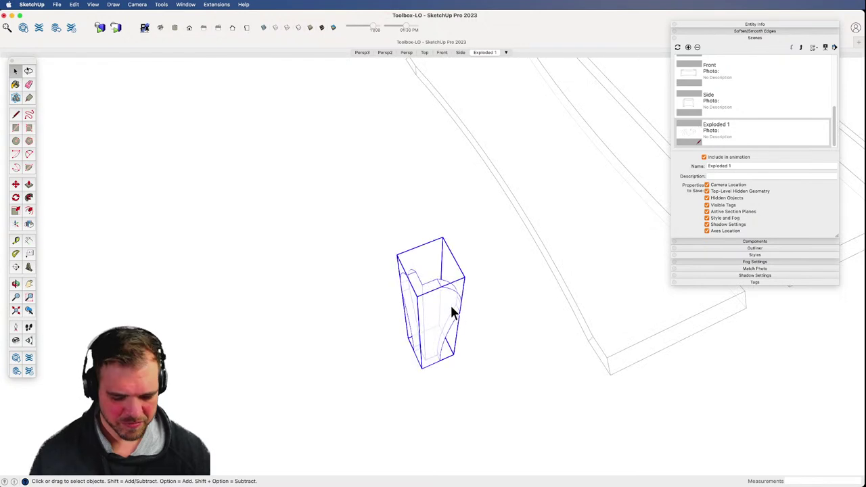
key(shift+x)
middle_drag(435, 348, 467, 279)
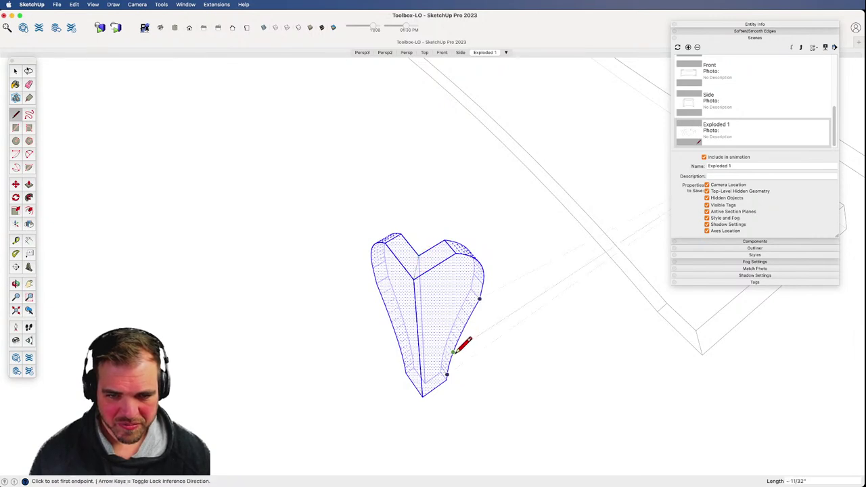
- Delete one wing of the exploded corner foot, including its curved faces, keeping only the other half
click(423, 397)
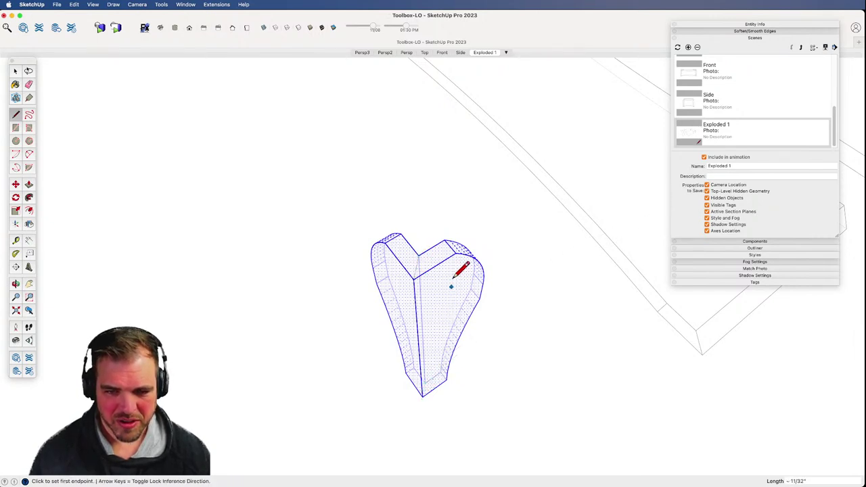
key(e)
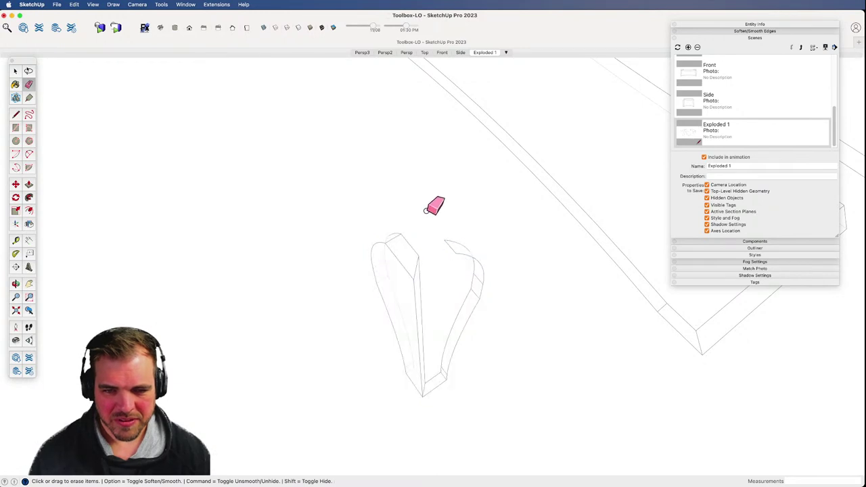
click(459, 322)
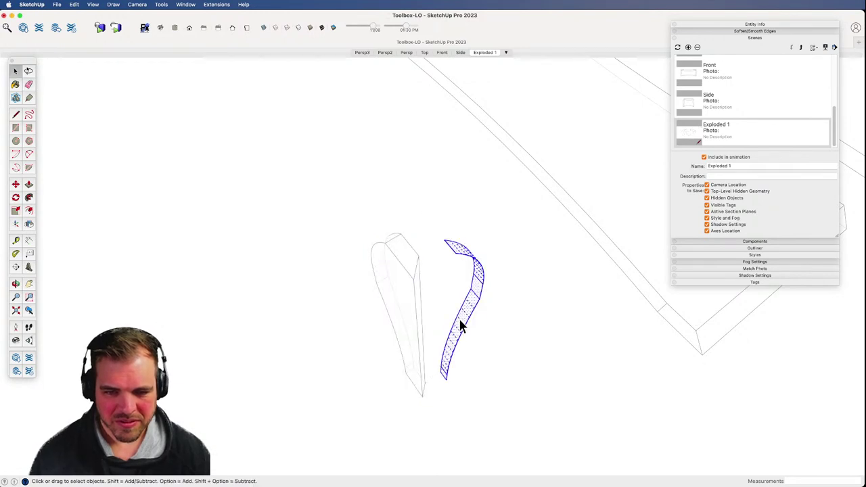
key(Delete)
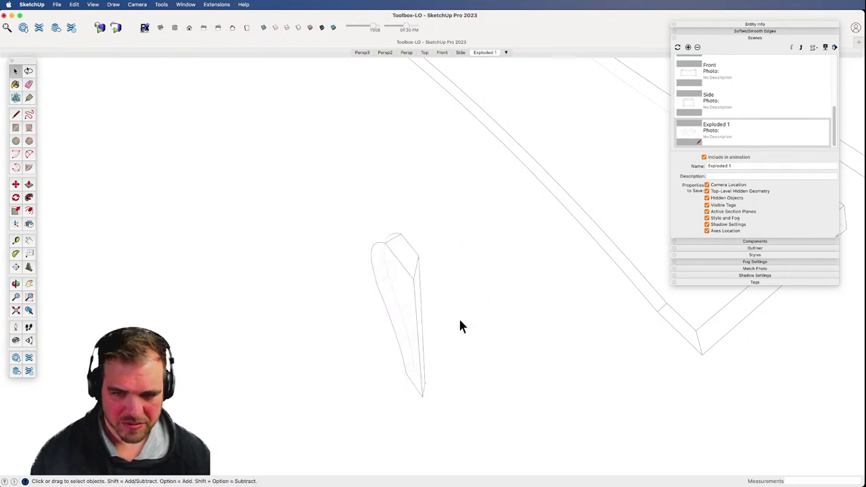
- Group the remaining foot half and rotate it until it lies flat
click(408, 260)
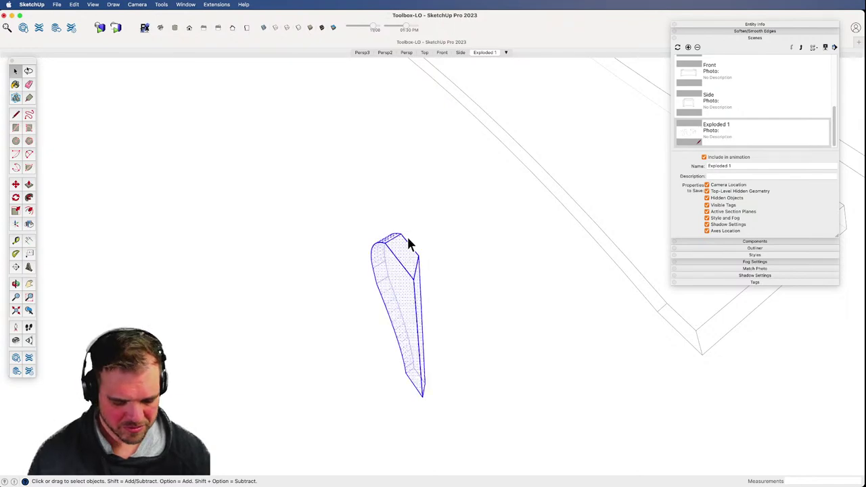
key(g)
key(Return)
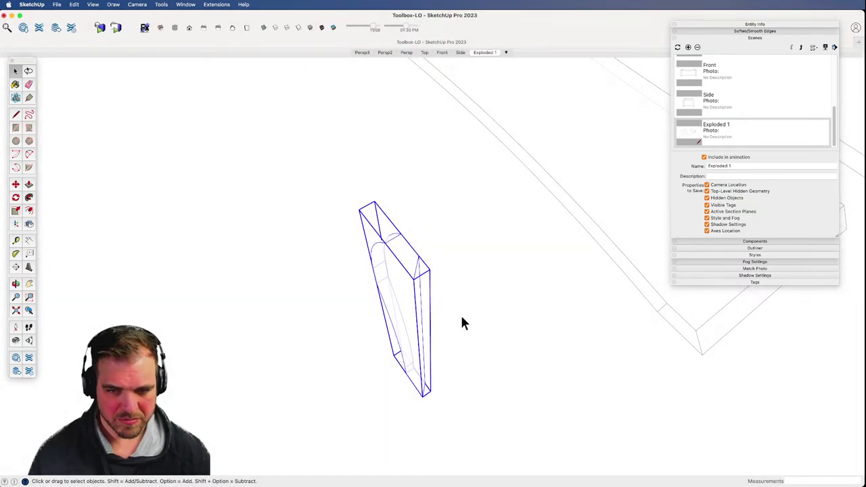
key(m)
click(422, 297)
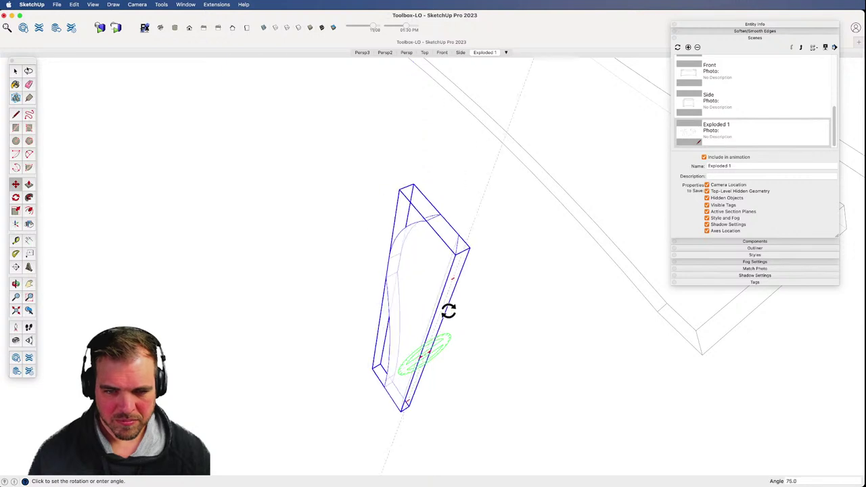
click(473, 319)
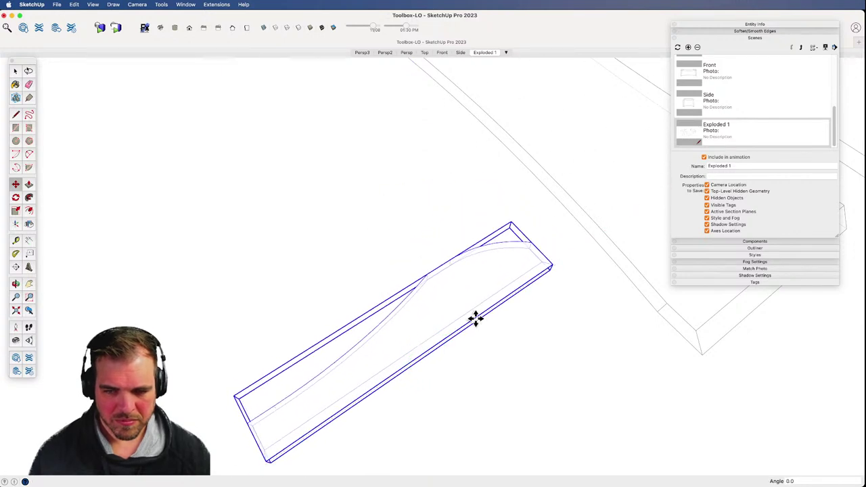
- View the layout from the top and erase the stray foot piece beyond the large plain panel
key(z)
key(h)
drag(453, 280, 451, 398)
key(o)
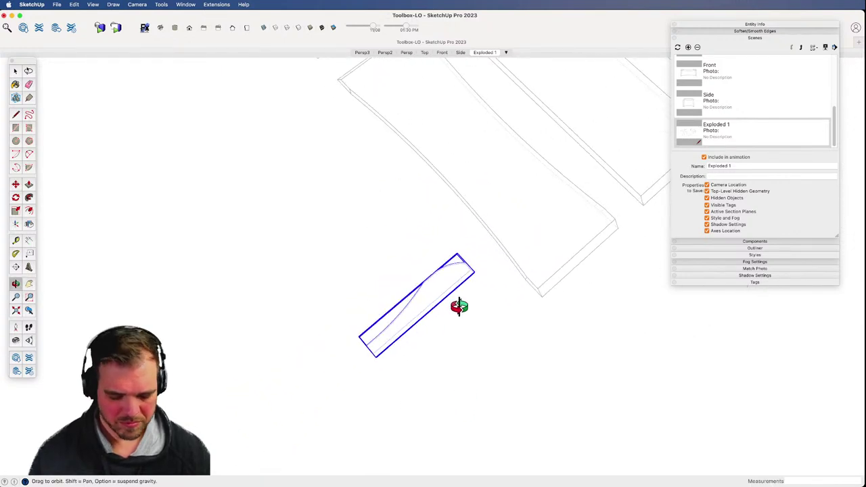
scroll(447, 318, down, 5)
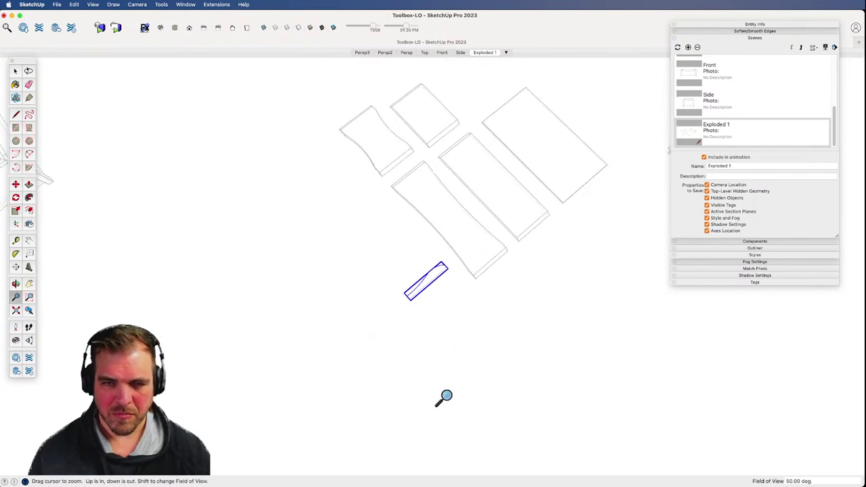
click(181, 31)
drag(359, 216, 350, 383)
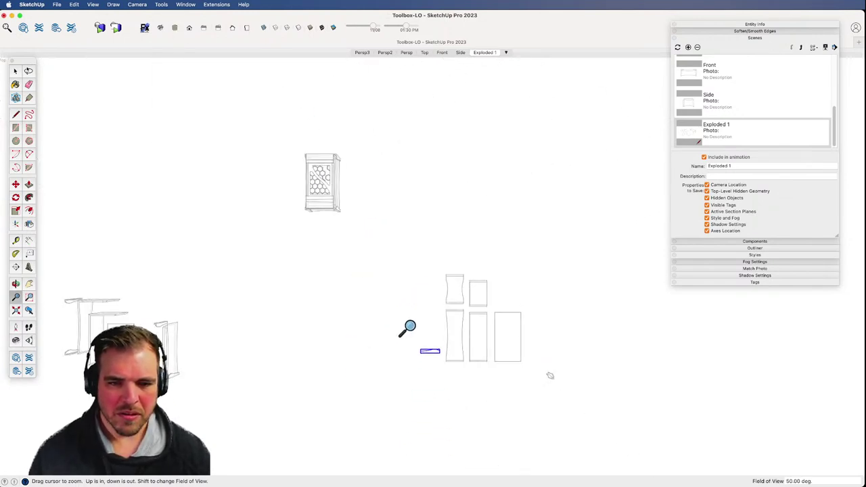
key(h)
drag(350, 338, 321, 325)
key(z)
drag(399, 349, 433, 210)
key(h)
drag(435, 304, 365, 216)
key(e)
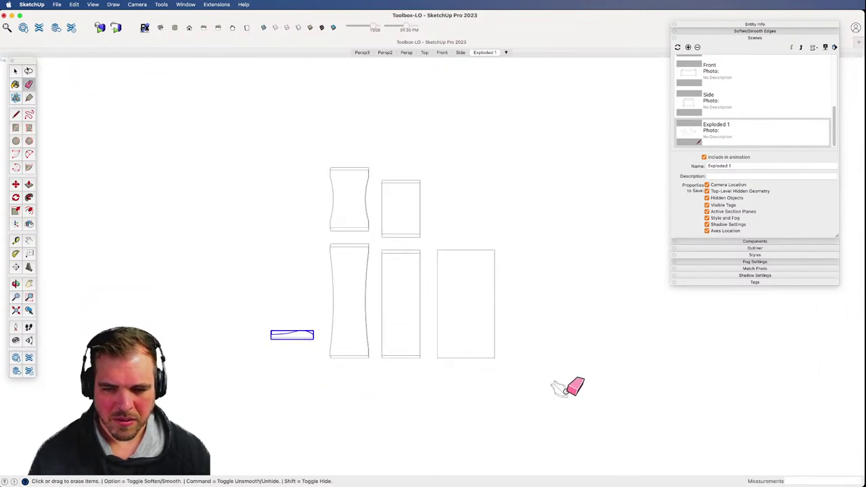
click(563, 393)
key(space)
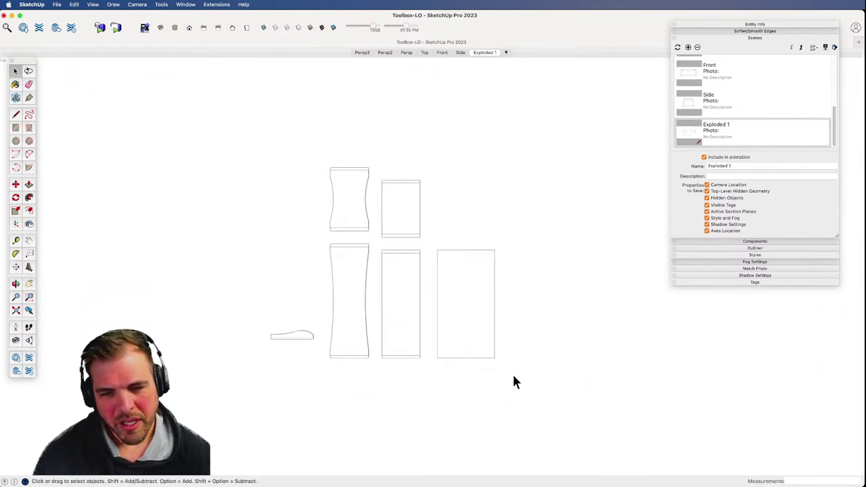
- Rotate the five flat panels together by 90 degrees, leaving the foot piece in place
drag(341, 181, 342, 181)
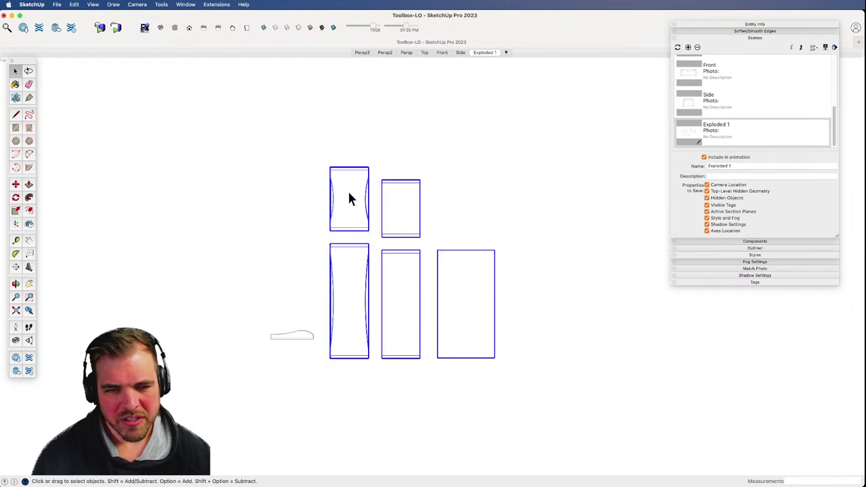
key(q)
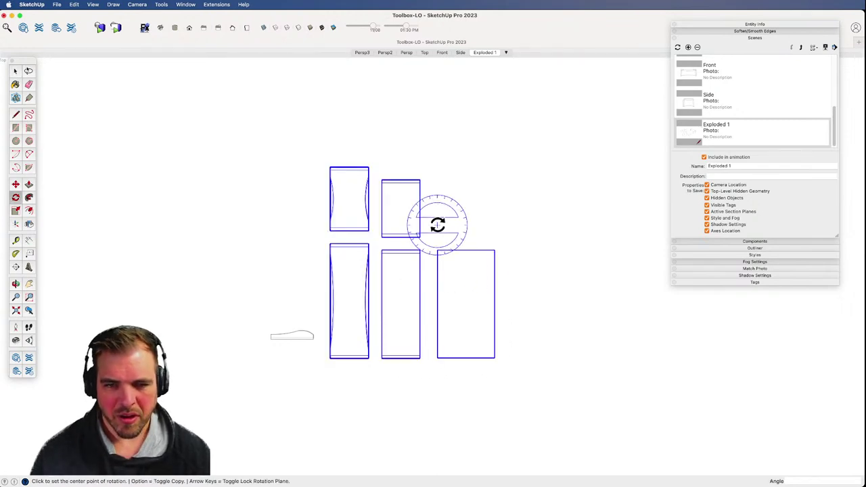
click(460, 226)
click(439, 245)
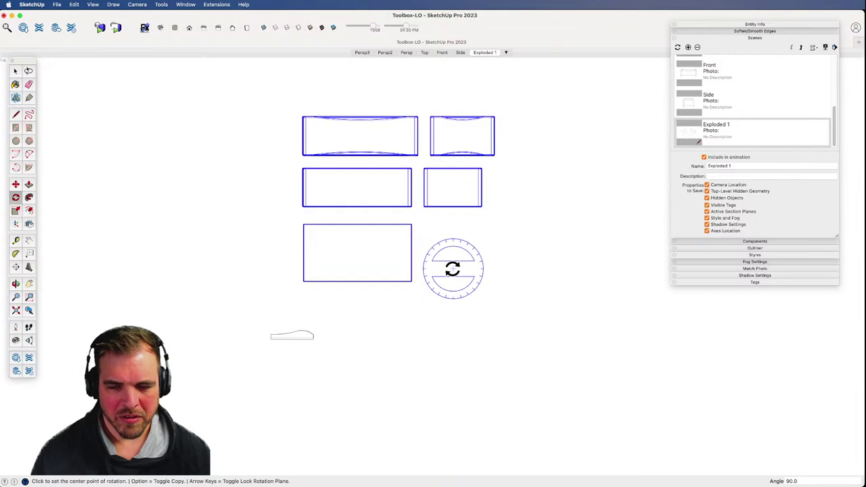
- Move the five rotated panels beside the flat foot piece
key(m)
click(441, 247)
click(442, 301)
click(432, 299)
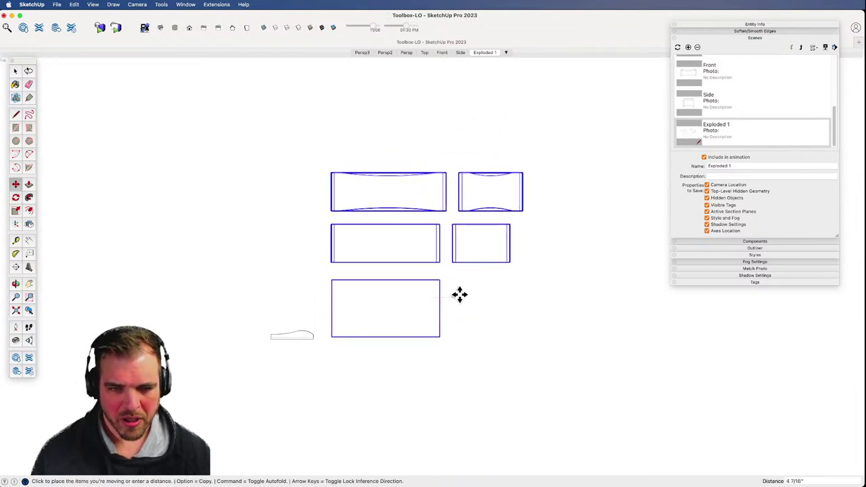
click(462, 294)
- Move the hexagon-patterned lid assembly off the toolbox copy by about 9' 2", placing it beside the flat panels
key(space)
click(479, 313)
key(z)
key(h)
drag(518, 169, 427, 323)
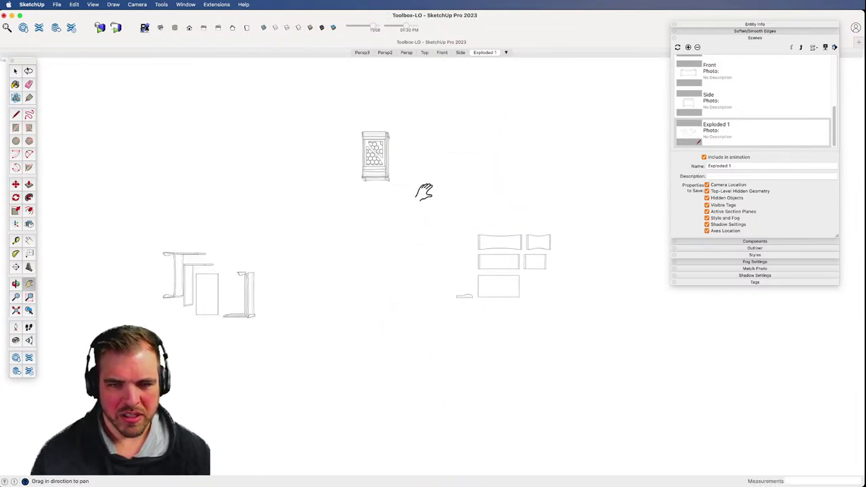
key(m)
click(359, 215)
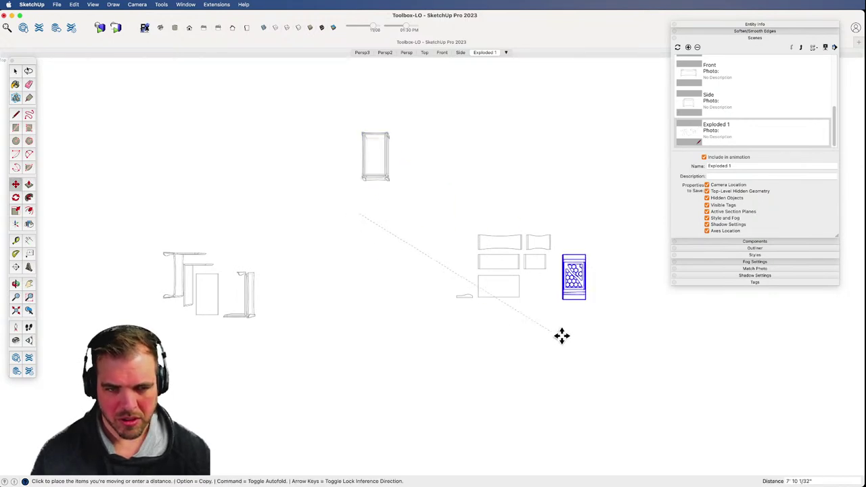
click(589, 344)
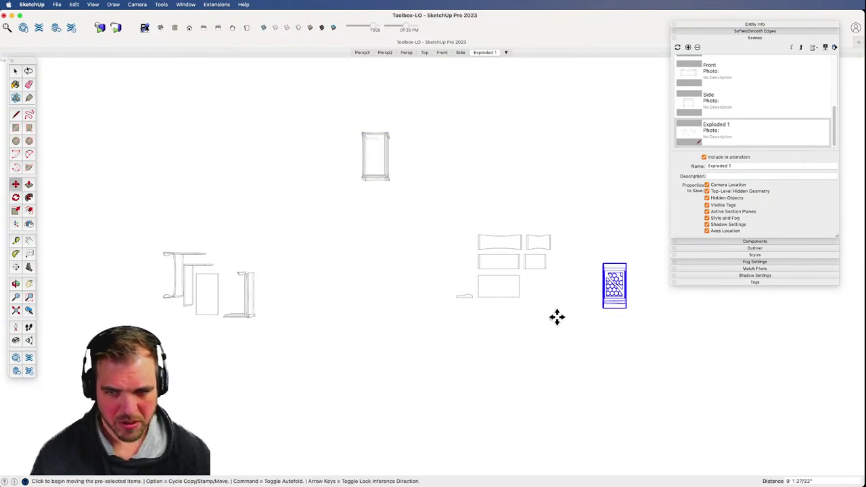
- Delete the lidless toolbox copy left behind near the flat panel layout
key(z)
drag(524, 352, 488, 346)
drag(489, 279, 380, 165)
key(o)
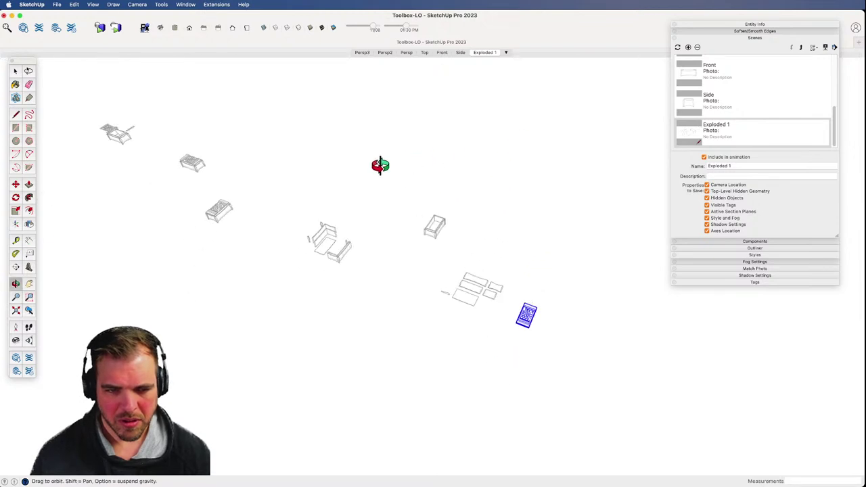
key(Delete)
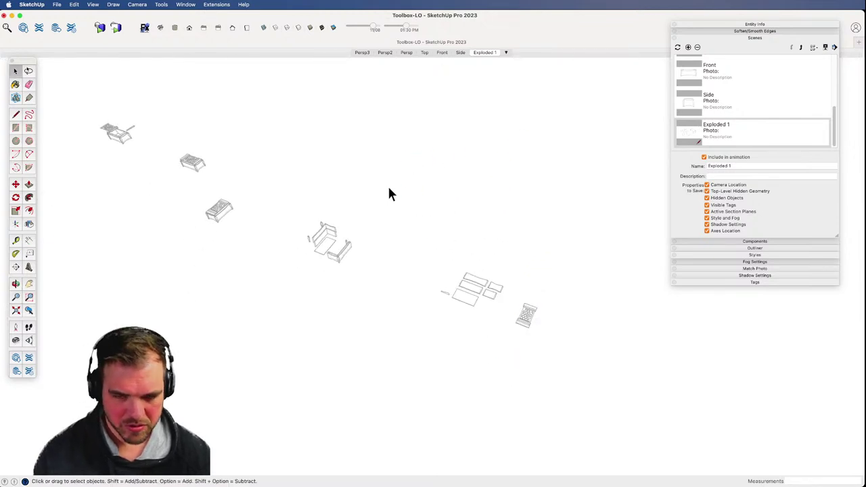
- Place a copy of the hexagon-patterned lid assembly well clear of the original, on the side away from the flat panels
key(h)
drag(452, 308, 372, 278)
key(z)
drag(423, 298, 423, 283)
scroll(424, 270, up, 6)
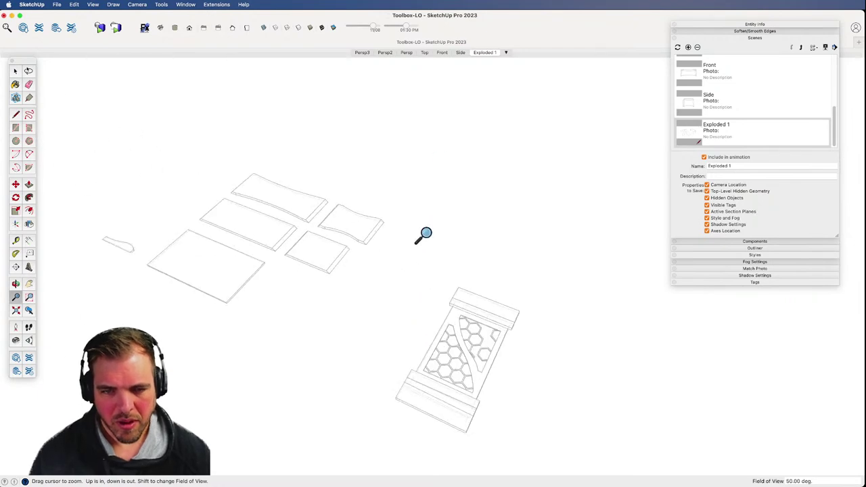
key(space)
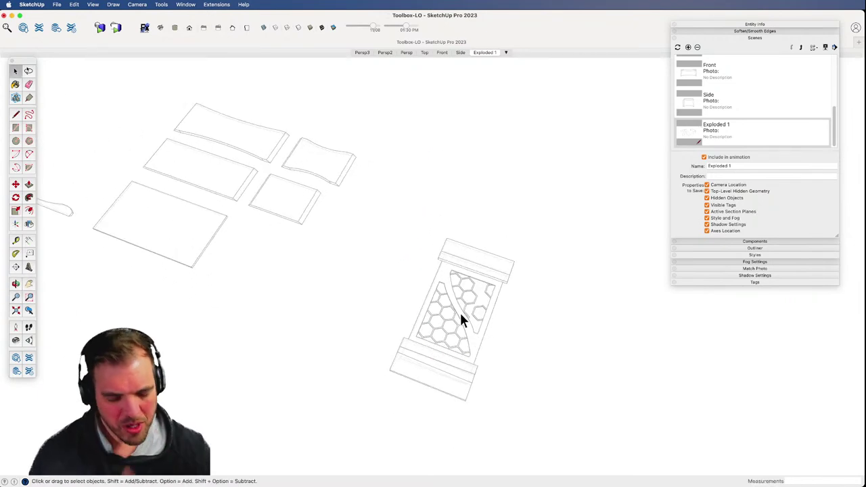
click(485, 341)
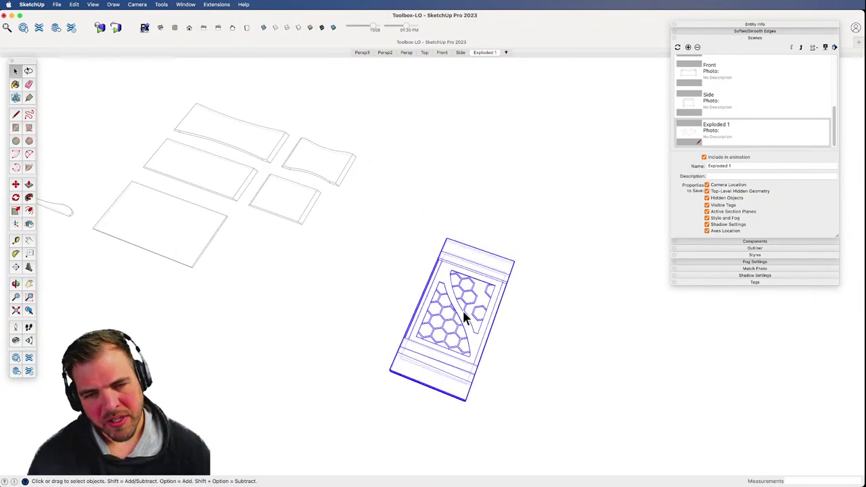
scroll(420, 301, down, 4)
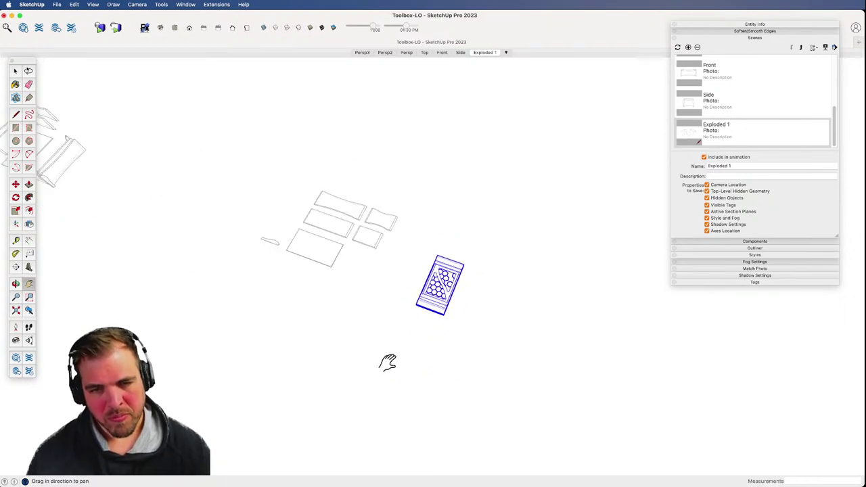
shift+middle_drag(387, 362, 322, 300)
key(m)
click(325, 252)
key(alt)
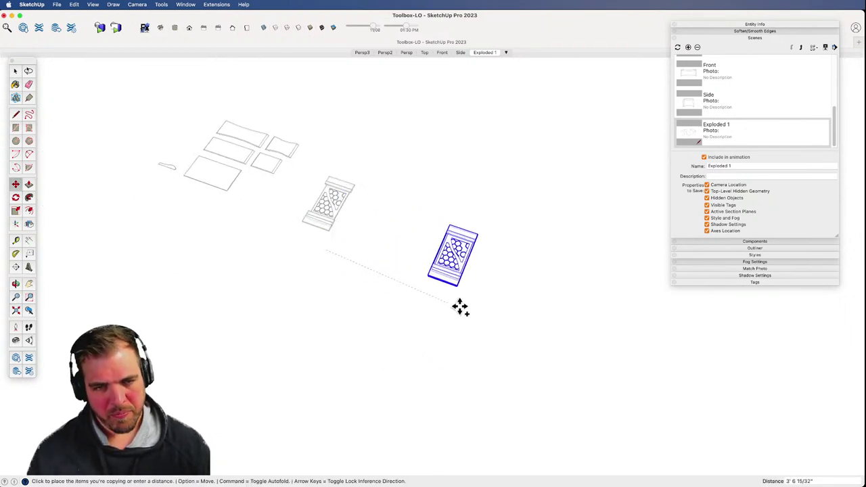
click(518, 322)
key(space)
click(519, 308)
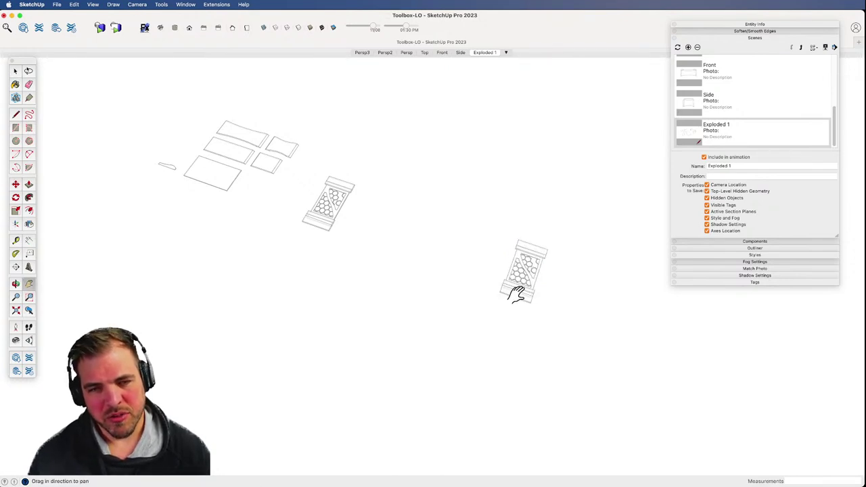
shift+middle_drag(517, 293, 460, 256)
click(458, 271)
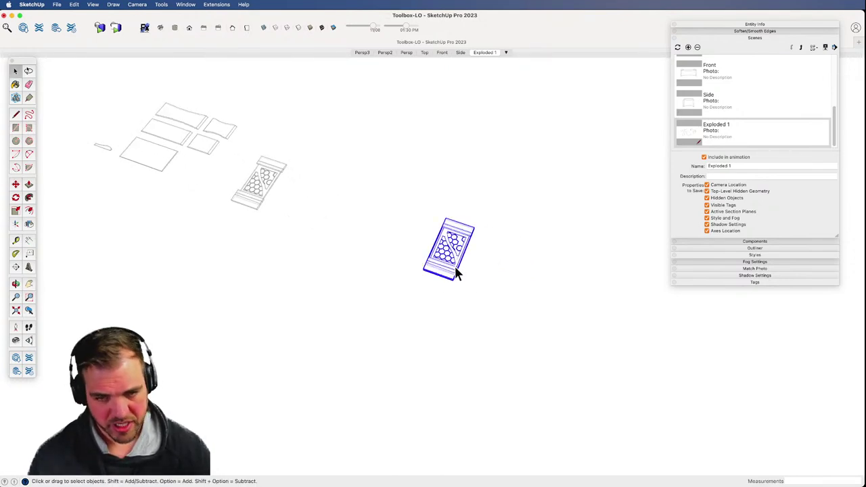
click(452, 323)
- Explode the original hexagon-patterned lid assembly and its nested group into separate parts
mouse_move(286, 200)
shift+middle_down()
mouse_move(368, 295)
mouse_move(460, 377)
shift+middle_up()
scroll(472, 284, up, 4)
click(448, 407)
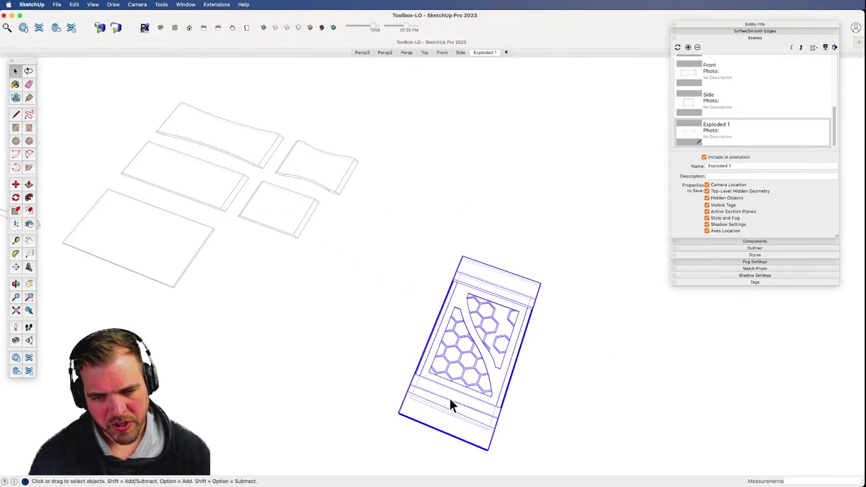
double_click(449, 400)
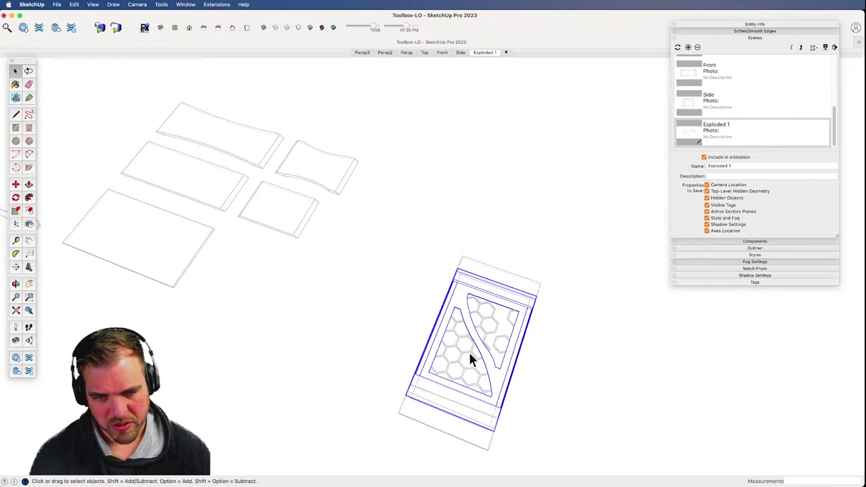
click(492, 278)
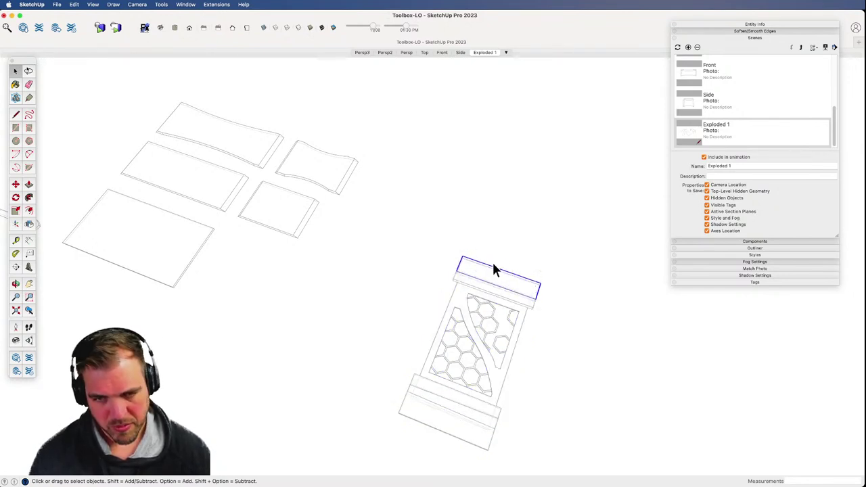
click(476, 287)
key(shift+x)
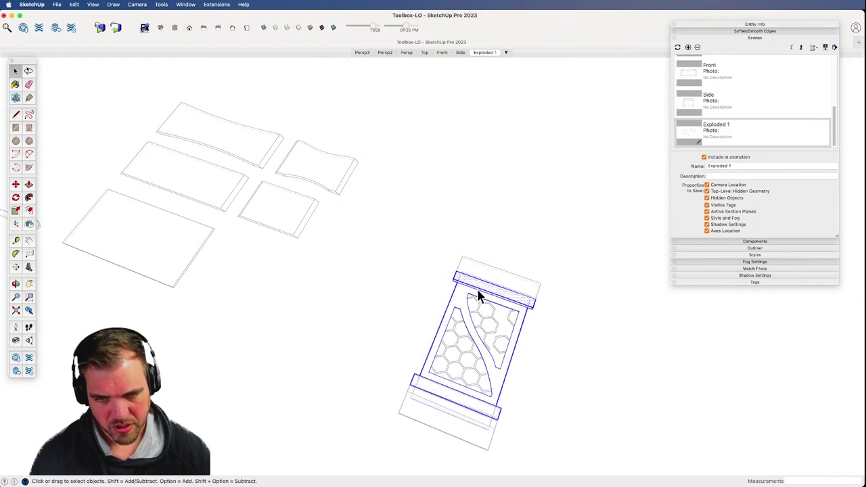
- Move the lid's end boards and cleats together about 1' 2" off the main hexagon panel
click(463, 302)
click(473, 289)
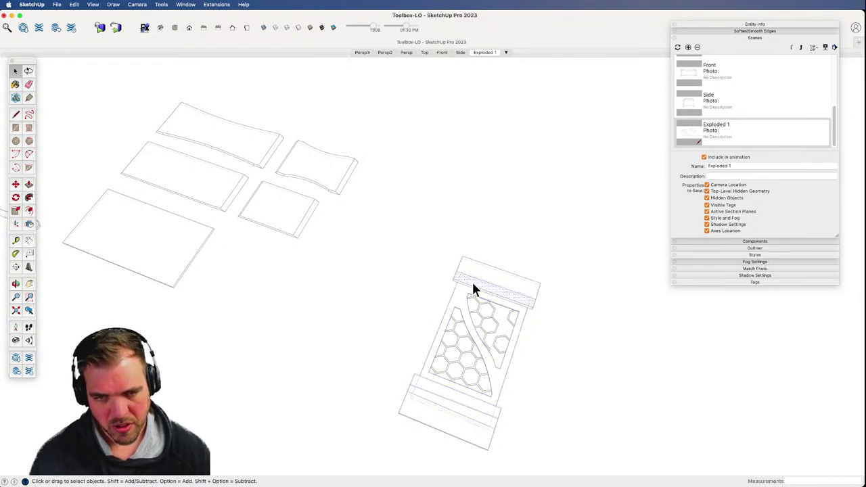
triple_click(465, 280)
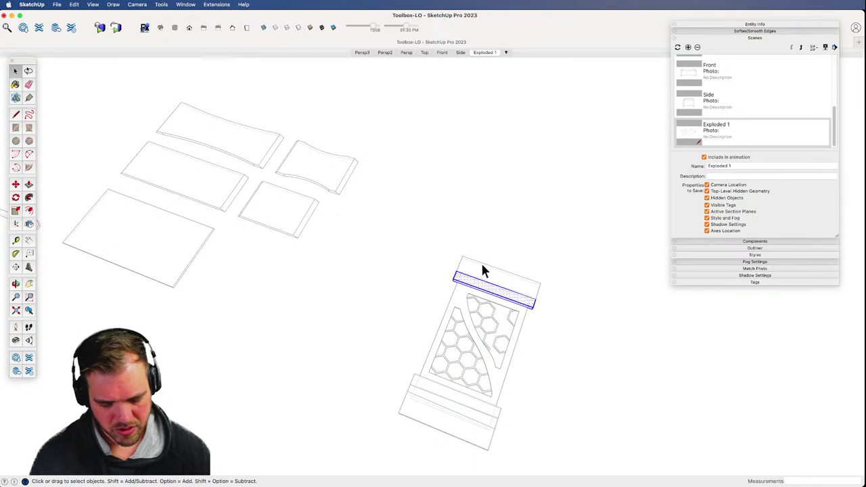
middle_drag(470, 322, 452, 299)
drag(455, 318, 458, 330)
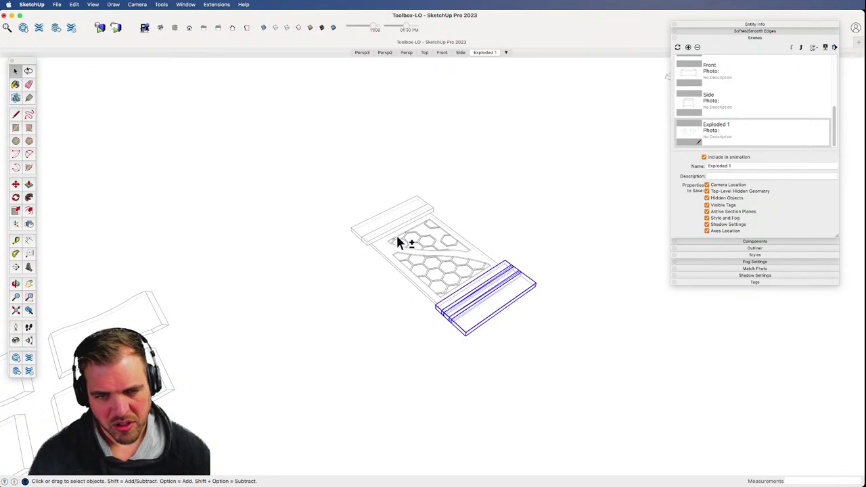
key(m)
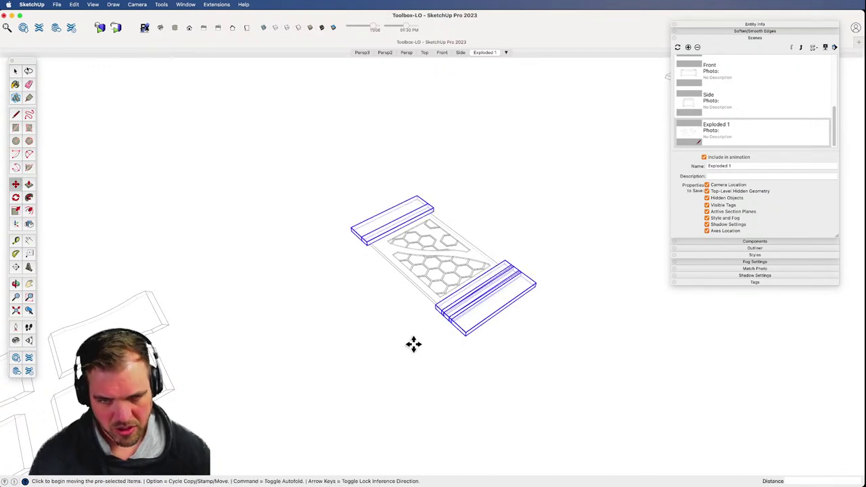
click(412, 345)
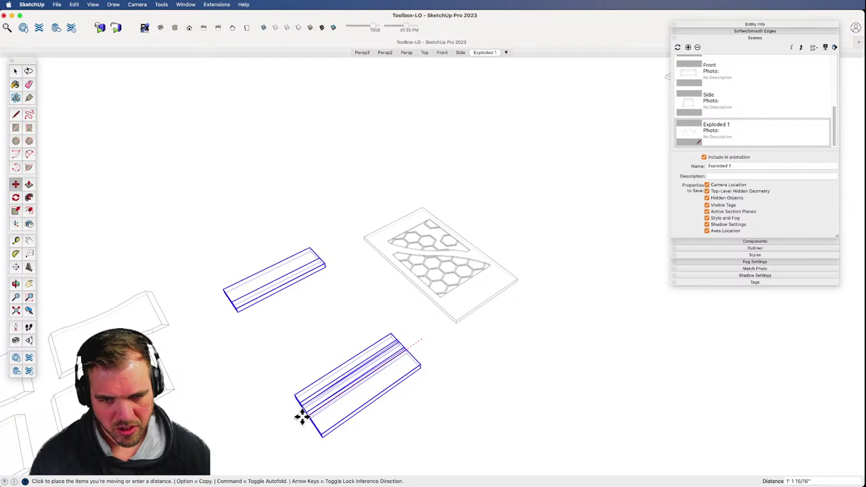
click(301, 416)
key(space)
- Copy the lid's main panel without its hexagon infill to the space between the original and the intact lid copy
click(472, 312)
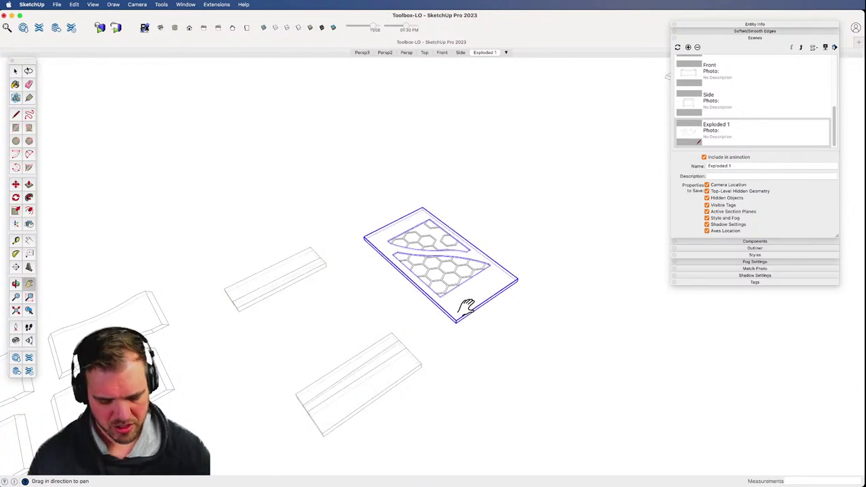
scroll(467, 306, down, 4)
drag(465, 406, 291, 438)
key(m)
key(alt)
click(380, 331)
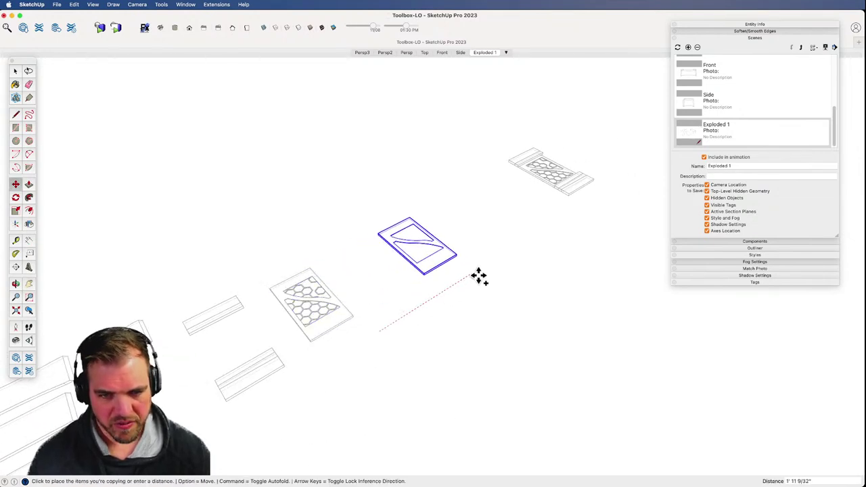
click(495, 266)
- Rotate the copied lid panel a quarter turn so its long side runs horizontally
shift+middle_drag(427, 272, 405, 310)
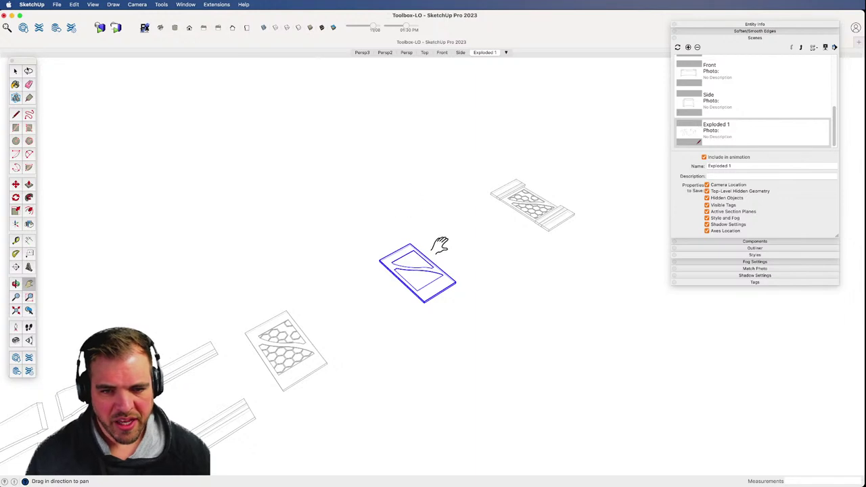
middle_drag(440, 245, 358, 390)
scroll(467, 193, up, 3)
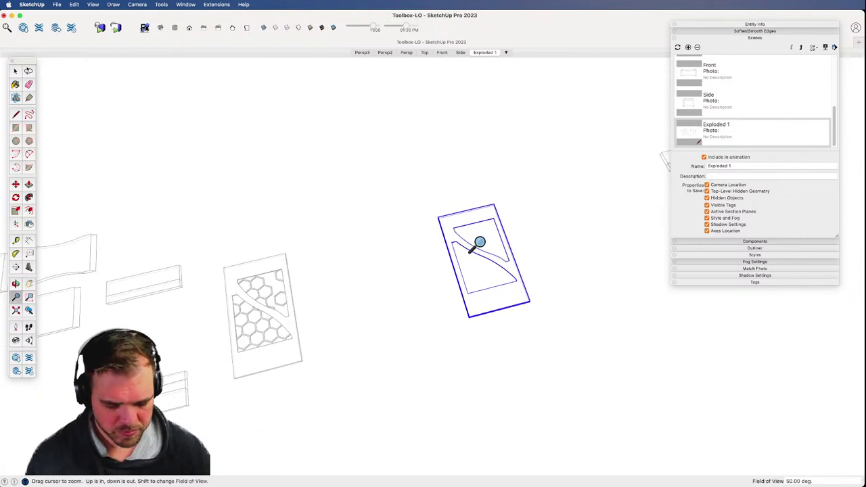
key(q)
click(488, 283)
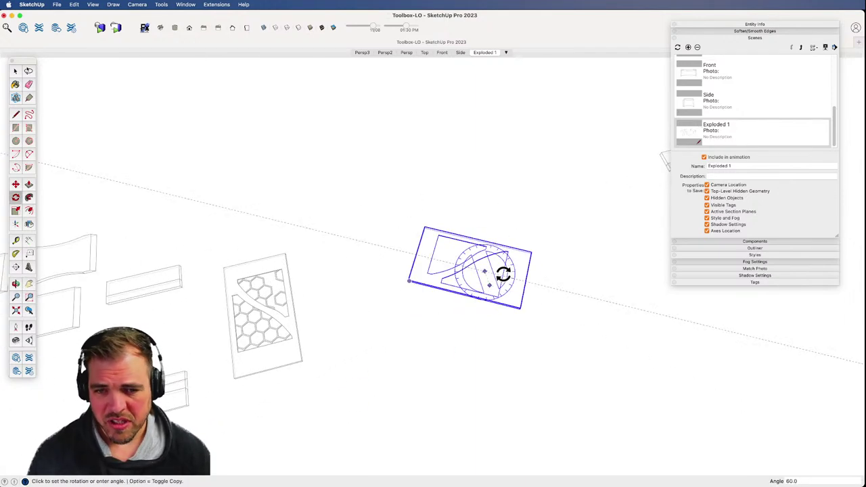
click(504, 267)
key(space)
key(m)
scroll(445, 242, up, 1)
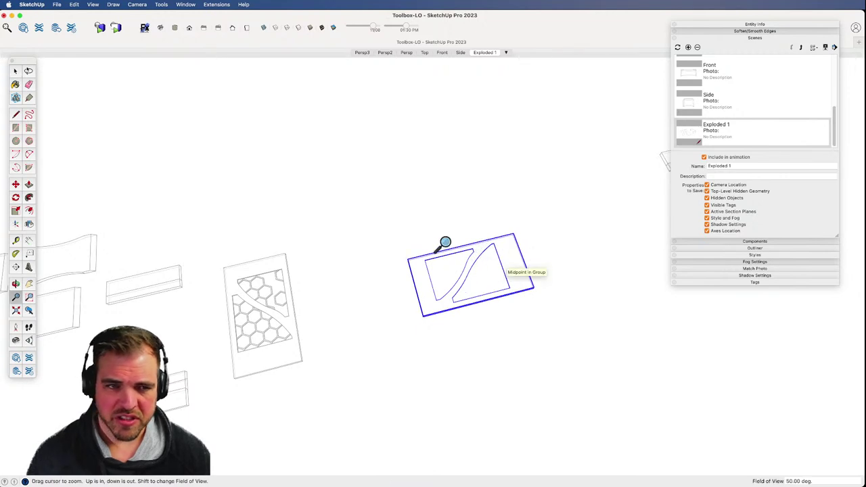
- Show the layout from the top and examine the rotated lid panel's curved cutouts up close
click(175, 29)
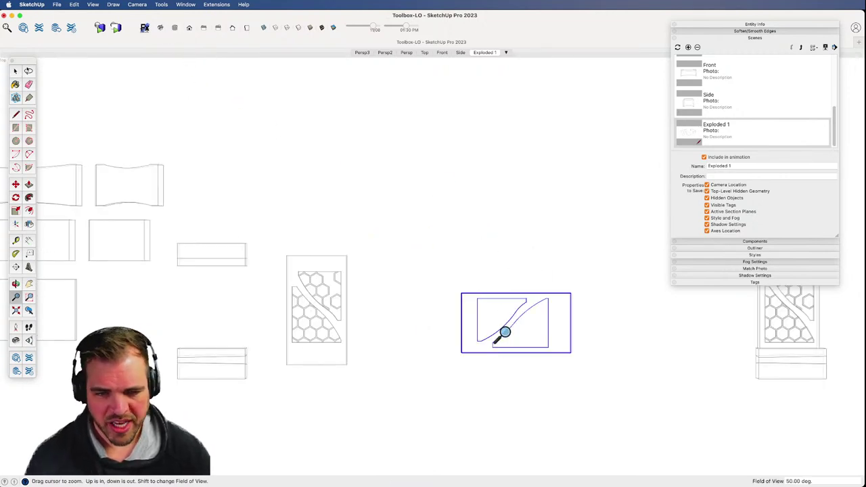
shift+middle_drag(518, 348, 397, 361)
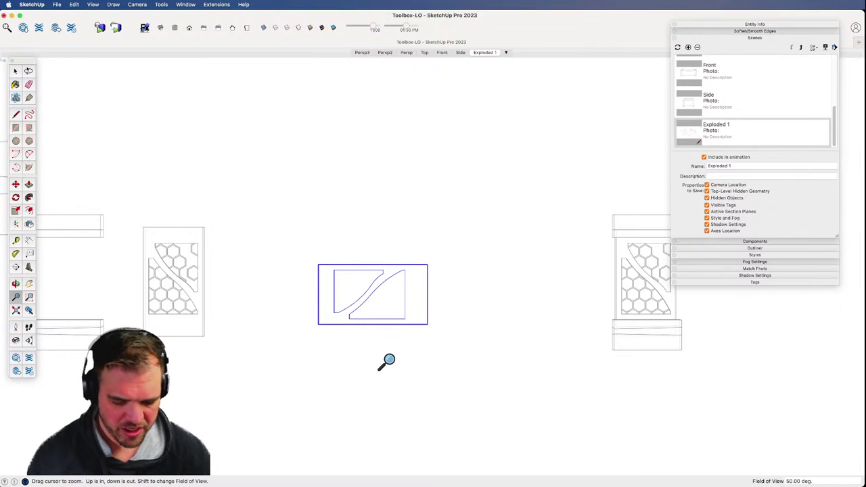
key(v)
drag(398, 378, 377, 240)
key(space)
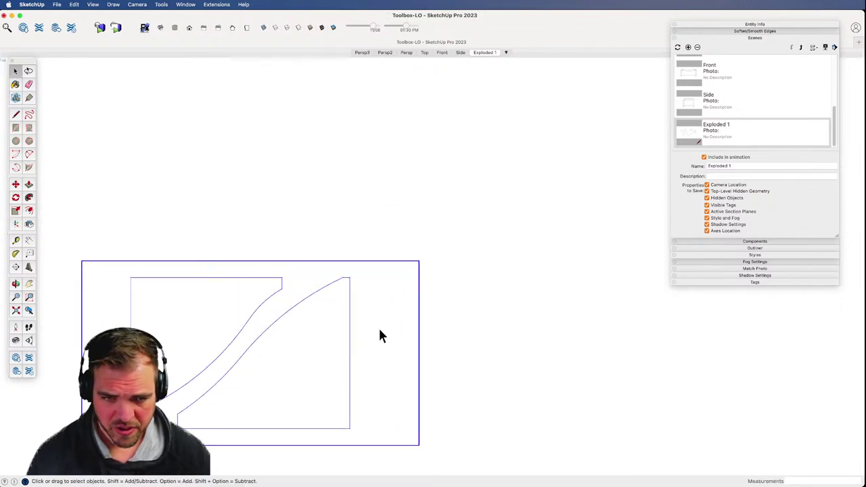
key(m)
click(392, 353)
key(space)
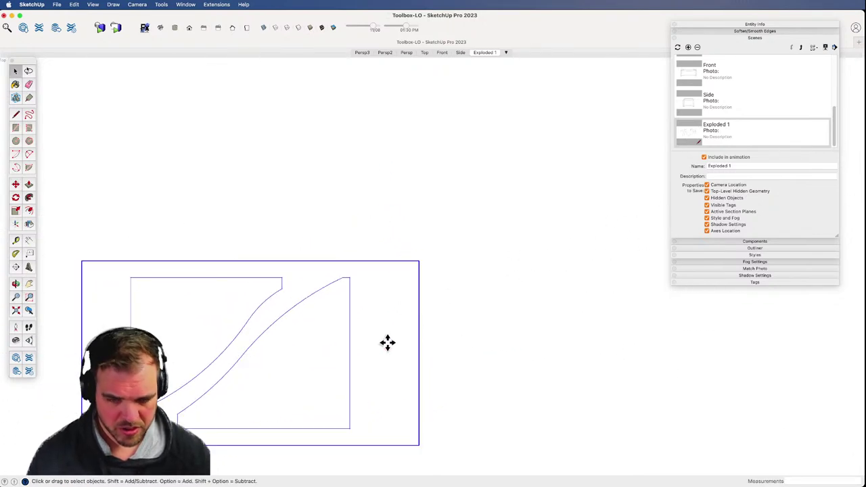
shift+middle_drag(386, 343, 528, 222)
shift+middle_drag(477, 360, 474, 415)
key(z)
drag(472, 389, 466, 288)
shift+middle_drag(497, 314, 497, 274)
key(space)
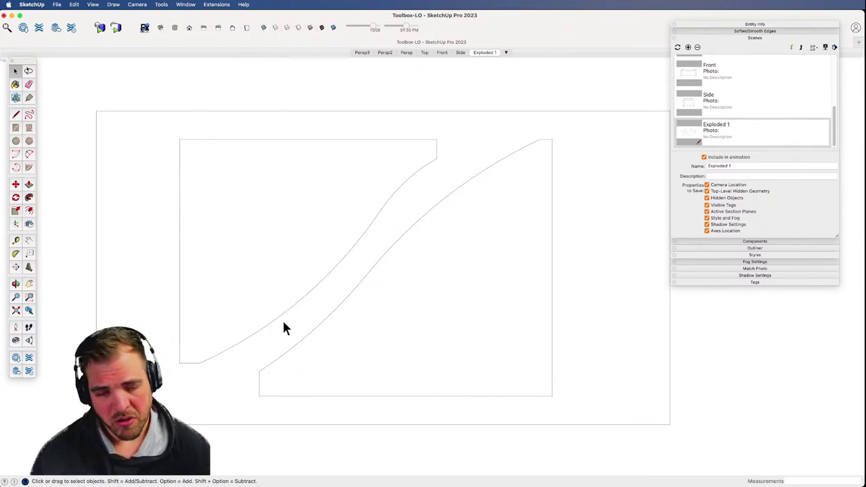
- Dimension the width and length of the hexagon-patterned lid panel along its outer edges
key(z)
drag(563, 324, 545, 433)
drag(528, 277, 474, 440)
key(h)
drag(467, 264, 582, 264)
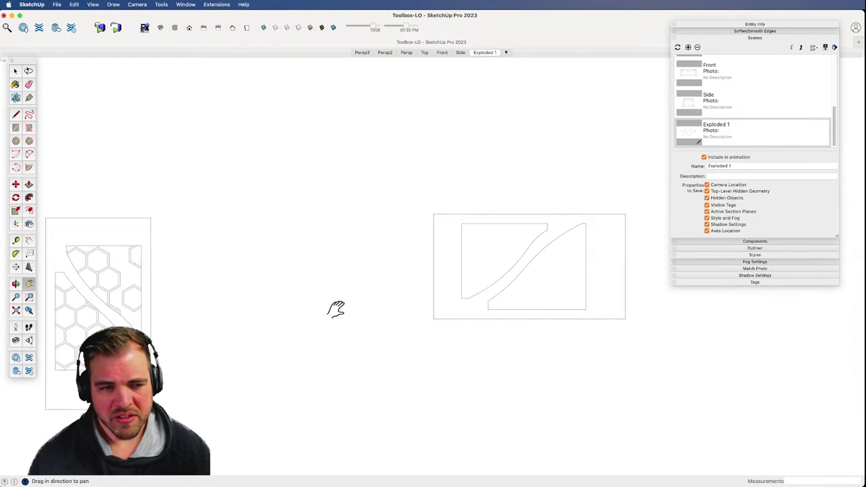
mouse_move(334, 305)
mouse_down()
mouse_move(461, 296)
mouse_move(449, 298)
mouse_move(460, 305)
mouse_up()
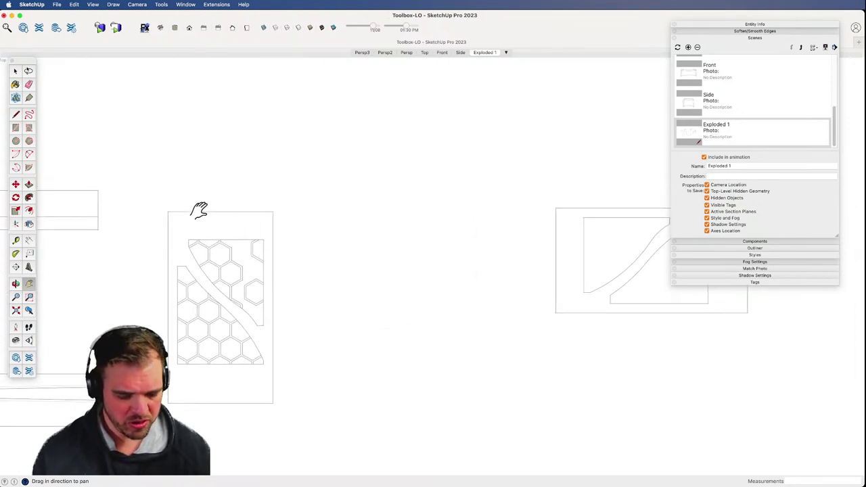
key(d)
key(space)
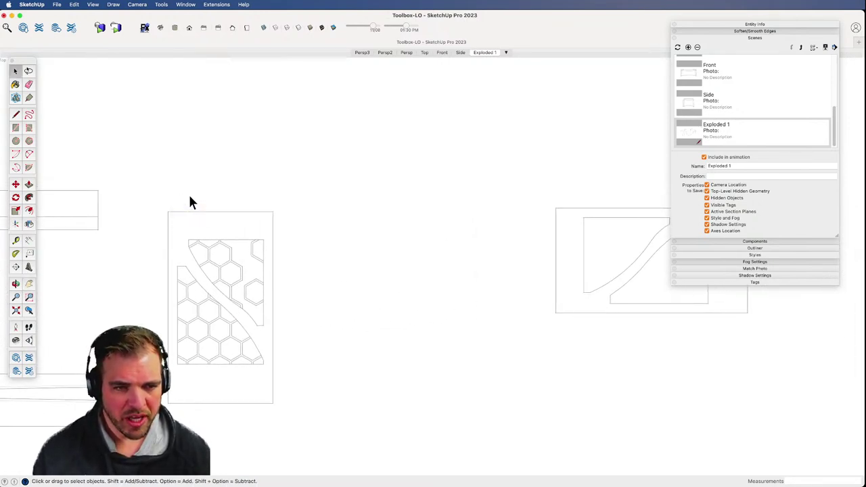
key(d)
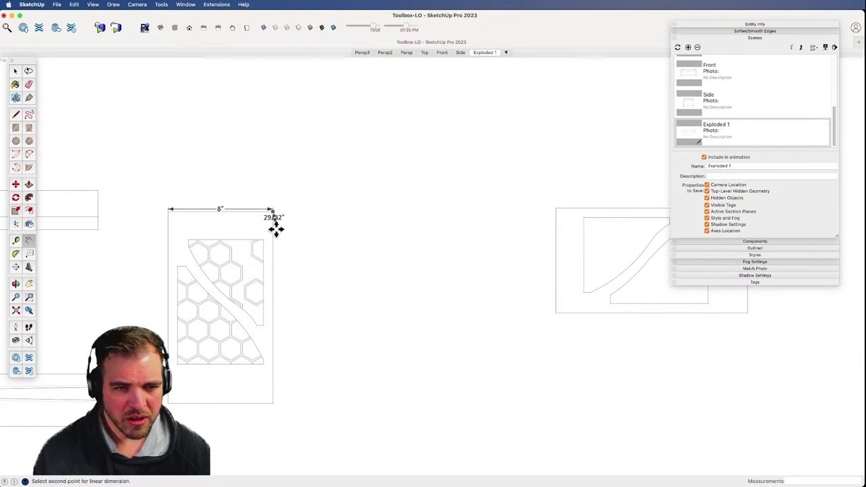
click(273, 402)
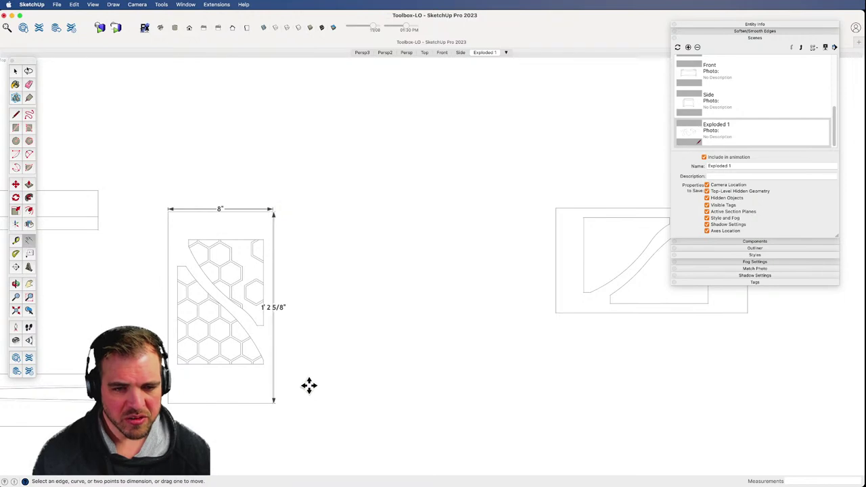
- Erase both dimensions from the hexagon-patterned lid panel
key(e)
click(278, 307)
click(219, 207)
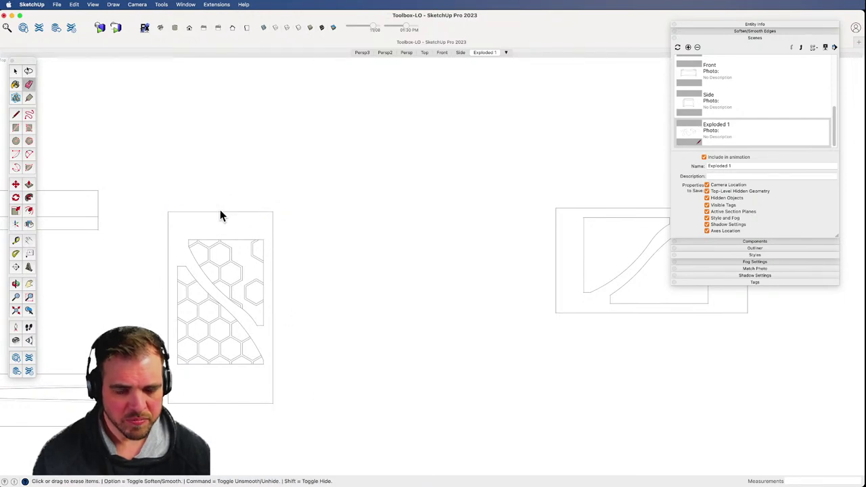
- Open the rotated lid panel for editing and check the faces around its curved cutouts, leaving the panel when done
shift+middle_drag(572, 351, 252, 345)
key(z)
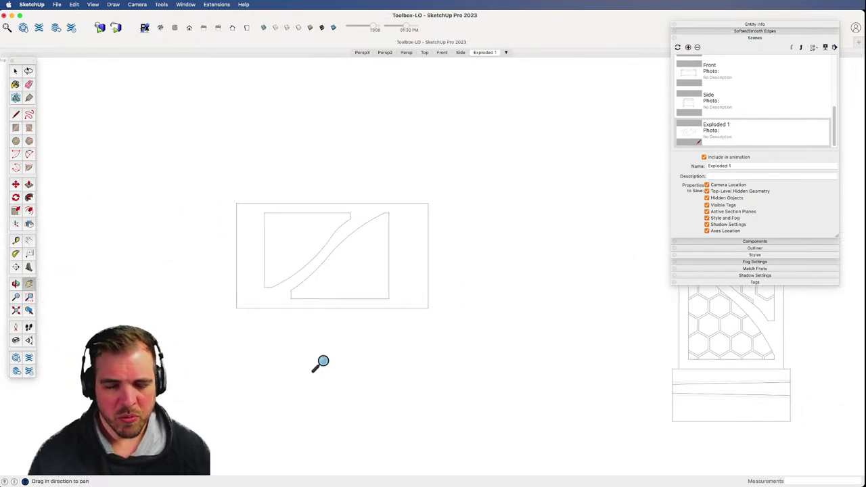
drag(320, 360, 320, 223)
shift+middle_drag(276, 280, 422, 280)
key(space)
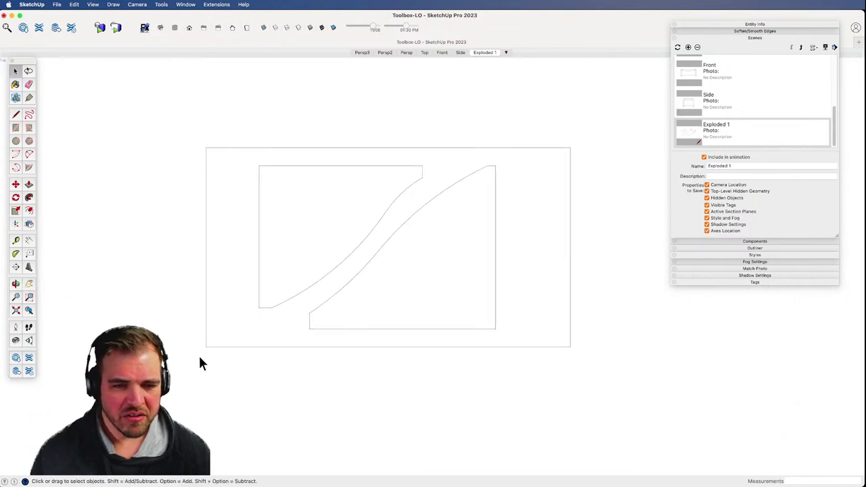
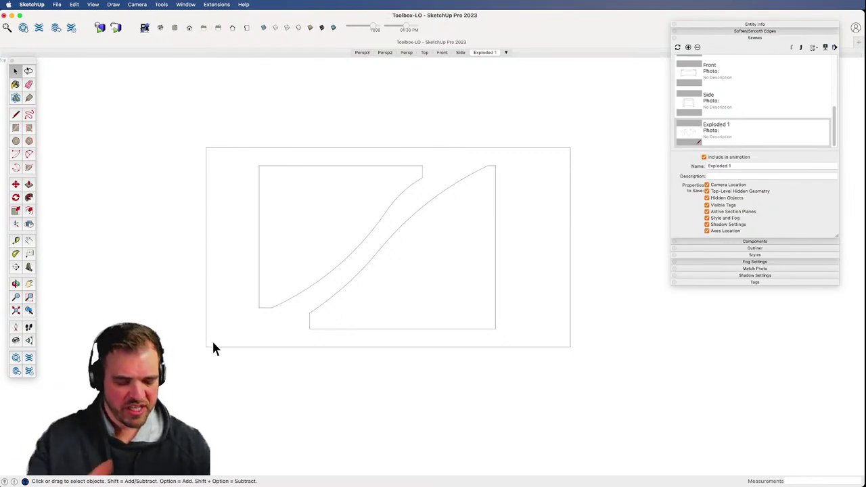
double_click(370, 220)
click(373, 221)
click(425, 259)
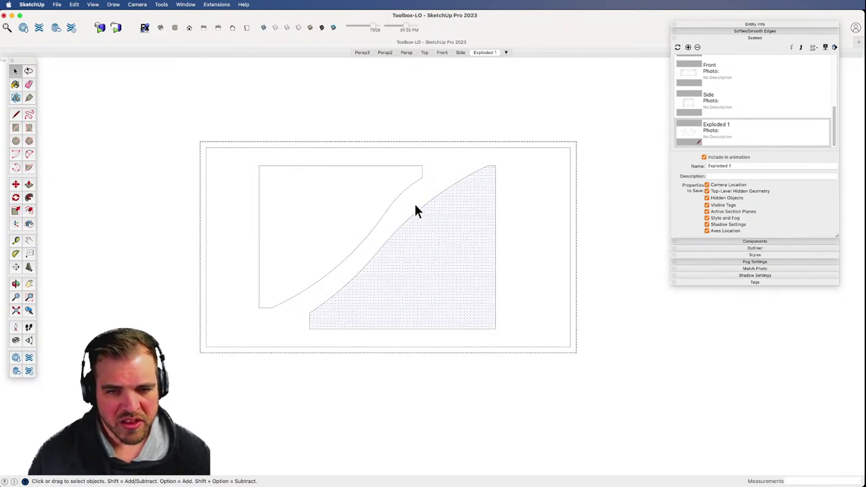
click(370, 218)
click(408, 377)
- Save the close-up view of the lid panel with the curved cutouts as a new scene named "CNC - export"
key(z)
drag(408, 373, 404, 292)
shift+middle_drag(404, 292, 444, 335)
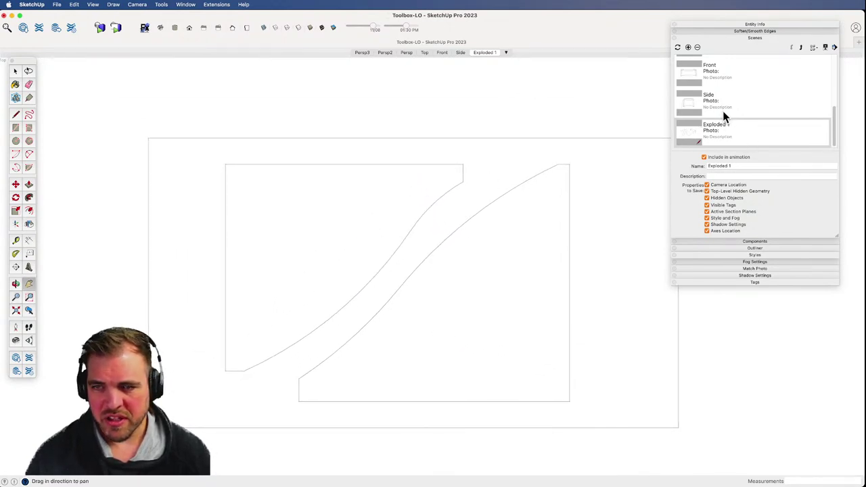
click(688, 47)
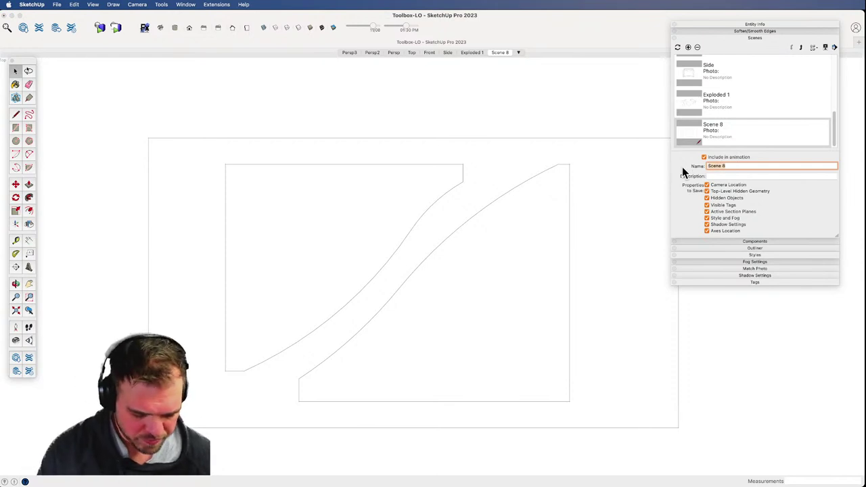
text(CNC )
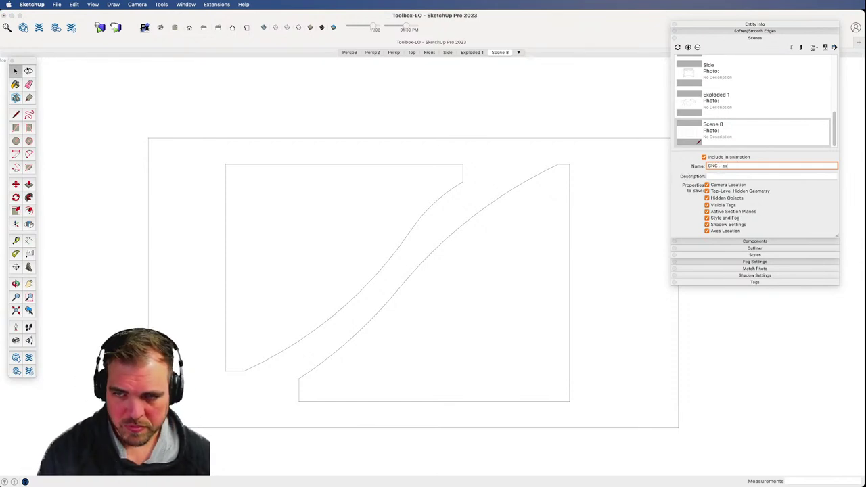
text(- export)
key(Return)
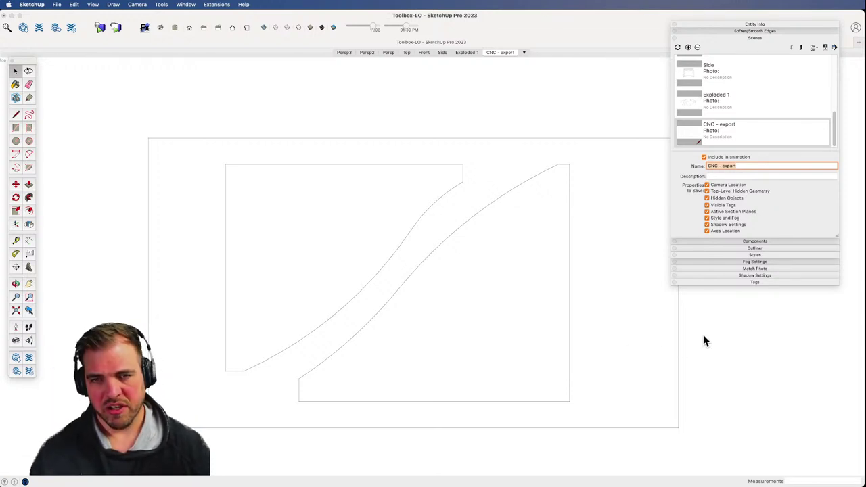
click(516, 133)
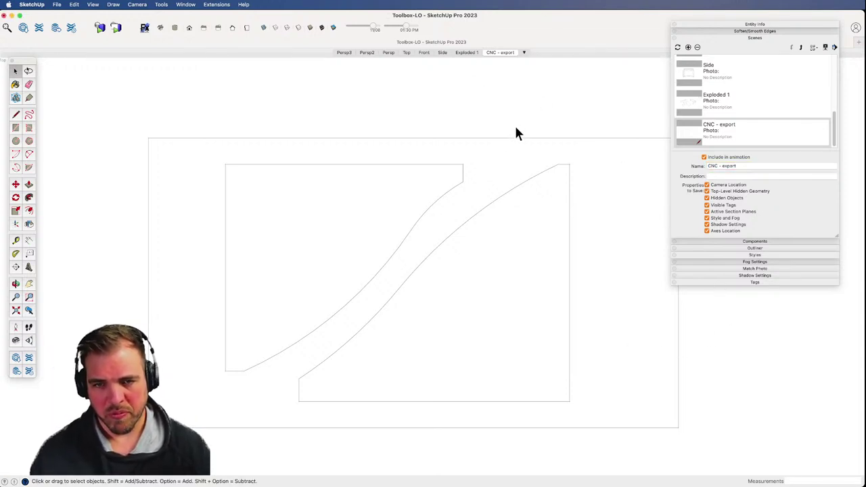
- Rotate the framed lid assembly 90 degrees so it swings clear of the hexagon pattern insert
scroll(421, 243, down, 6)
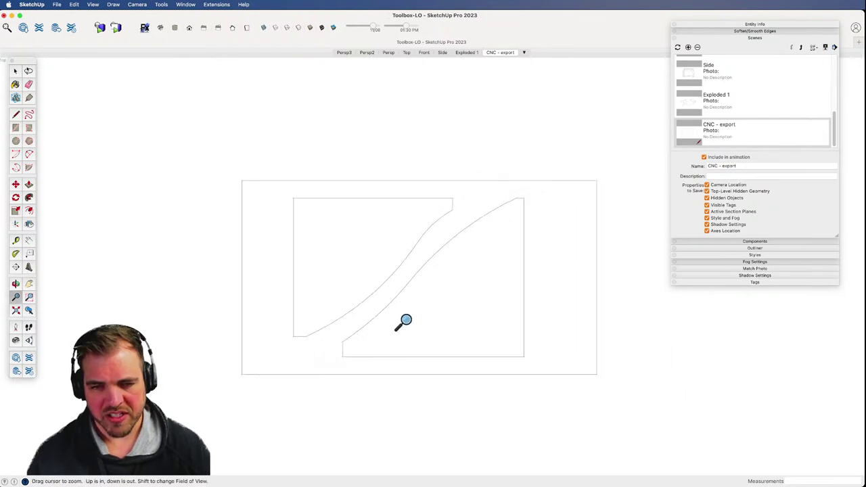
scroll(365, 319, up, 5)
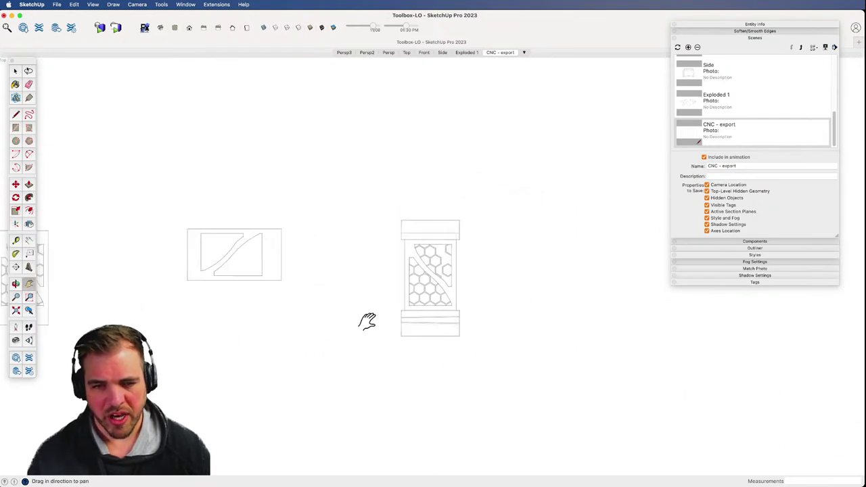
click(421, 289)
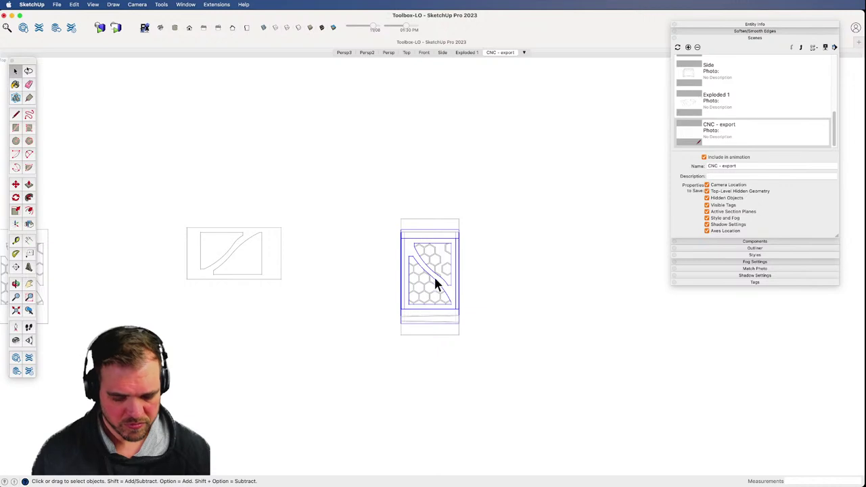
key(q)
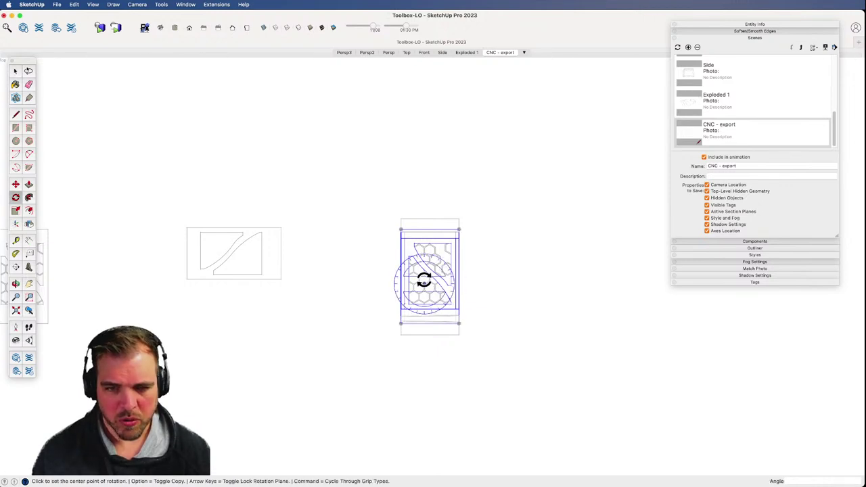
click(510, 277)
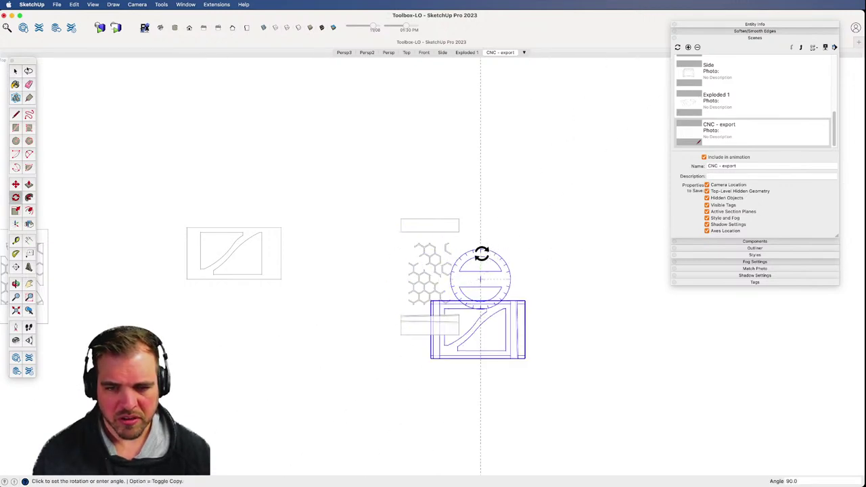
click(482, 254)
key(space)
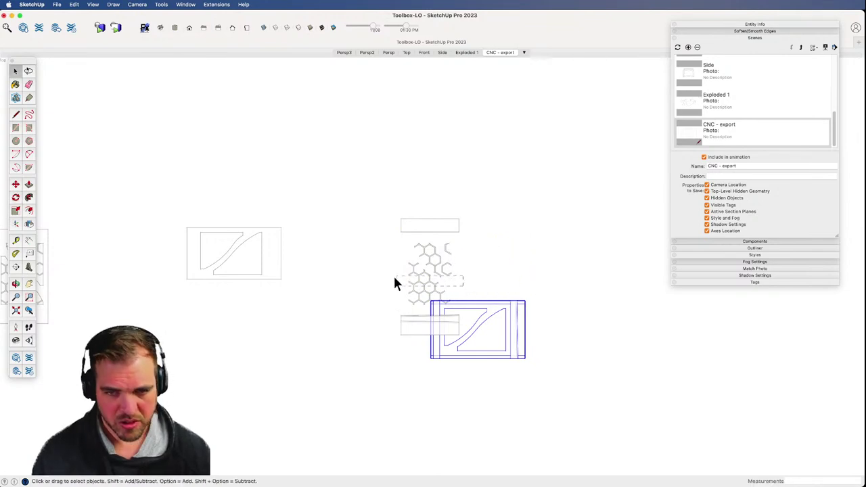
- Rotate the hexagon pattern insert a quarter turn and move it next to the lid panel with the curved cutouts
click(428, 265)
key(m)
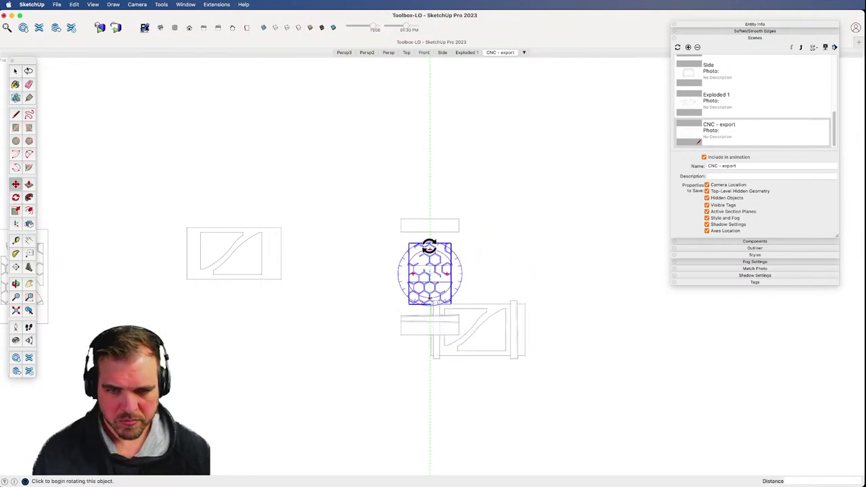
click(430, 250)
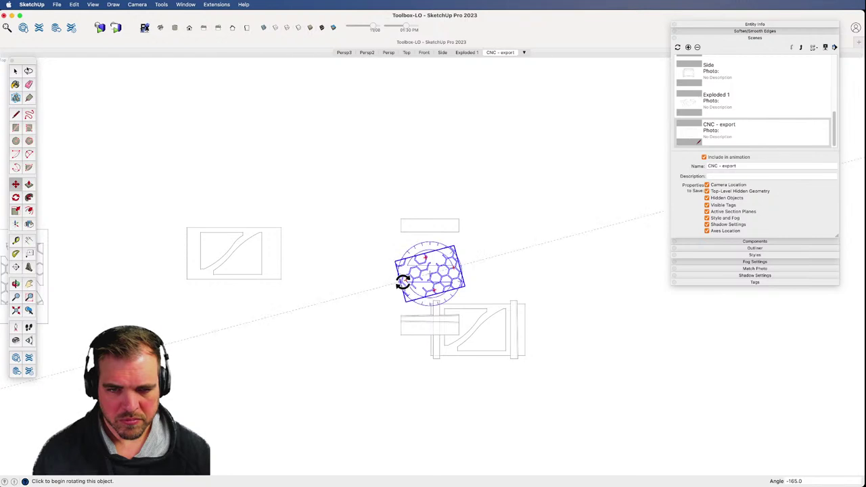
click(387, 276)
click(485, 276)
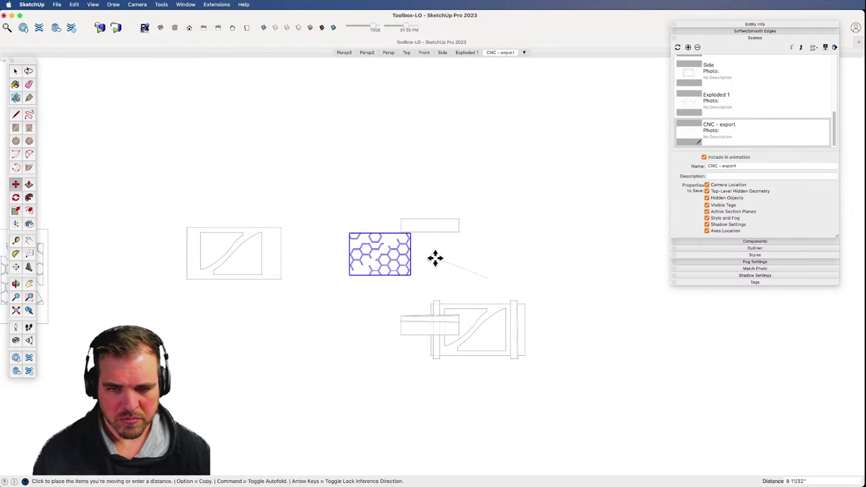
click(420, 260)
- Erase the rotated lid frame and the leftover strips around it, keeping only the lid panel and hexagon insert
key(e)
drag(444, 236, 451, 220)
mouse_move(443, 303)
mouse_down()
mouse_move(433, 317)
mouse_move(461, 306)
mouse_up()
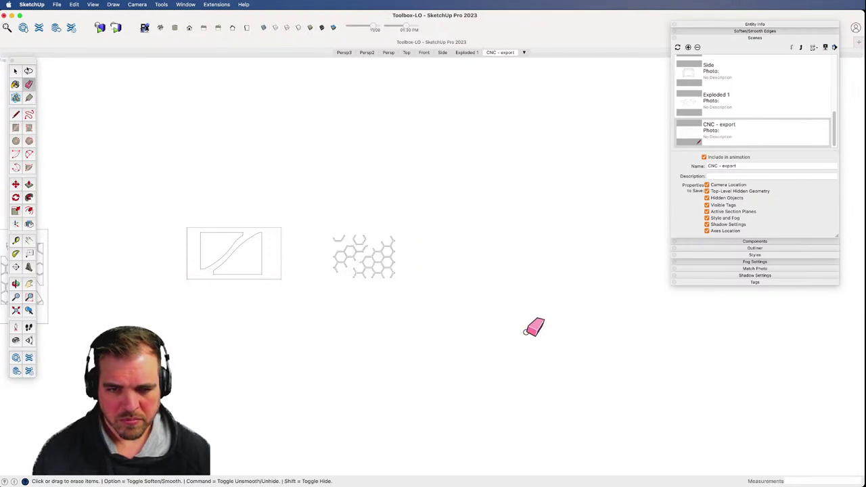
- Move the hexagon pattern insert a little farther away from the lid panel with the curved cutouts
key(z)
drag(371, 319, 371, 152)
key(h)
drag(309, 276, 422, 304)
key(space)
drag(449, 291, 406, 271)
key(m)
click(465, 279)
click(516, 275)
key(space)
click(523, 297)
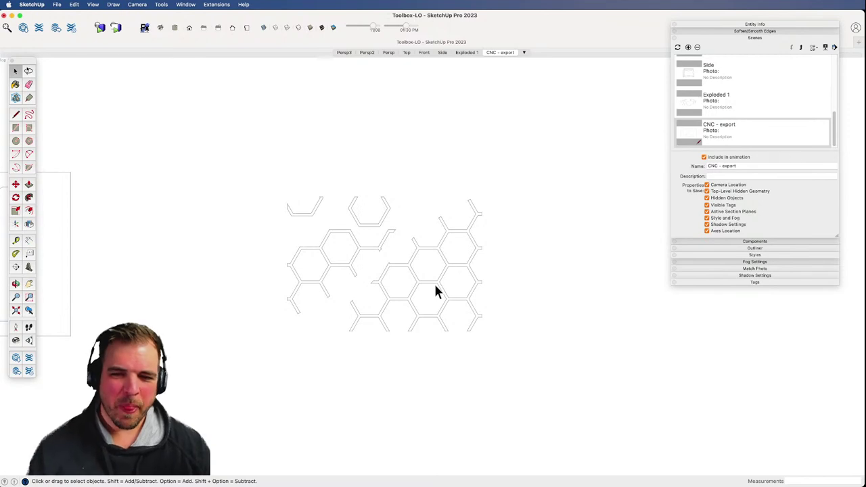
- Open the hexagon pattern insert for editing and examine its separate pieces up close
click(351, 278)
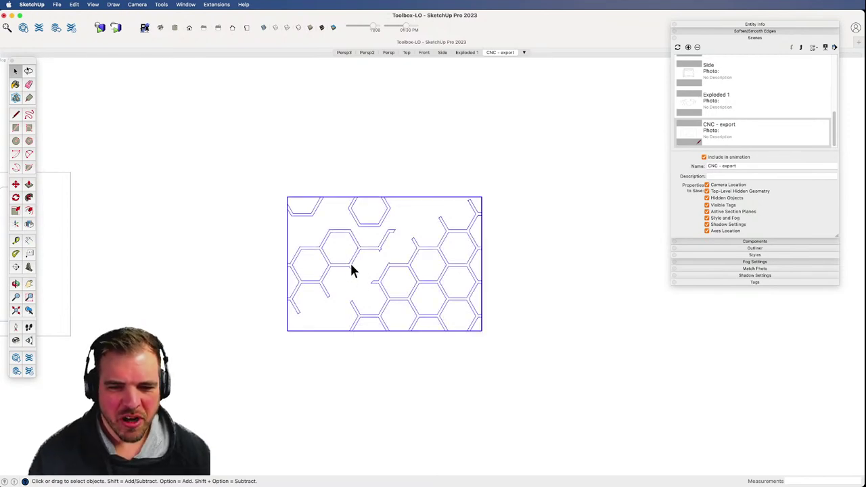
double_click(350, 266)
click(348, 261)
key(z)
drag(373, 358, 316, 235)
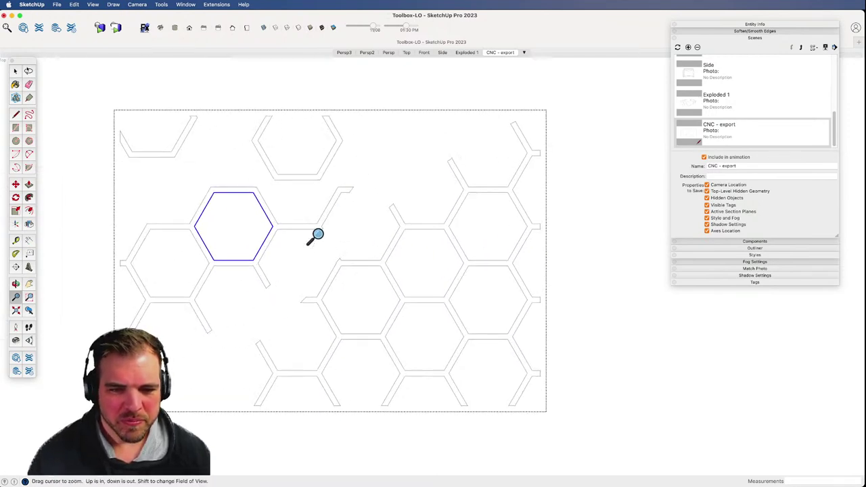
key(space)
click(274, 229)
key(m)
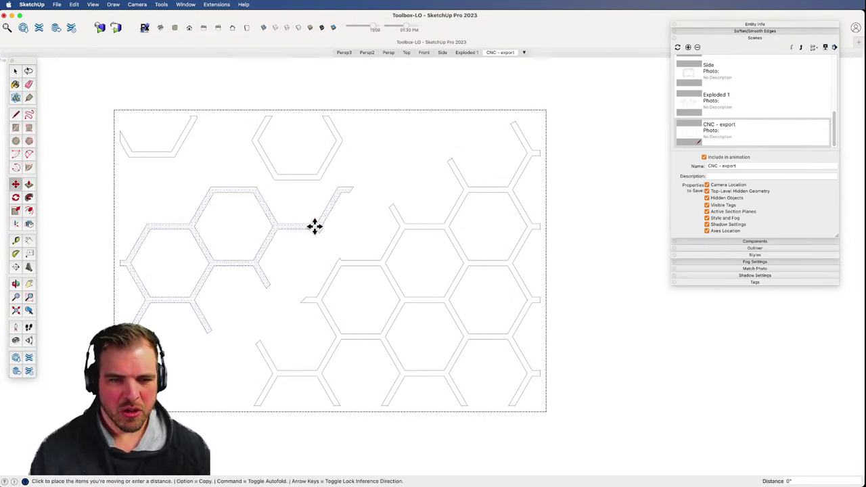
key(space)
scroll(336, 270, up, 3)
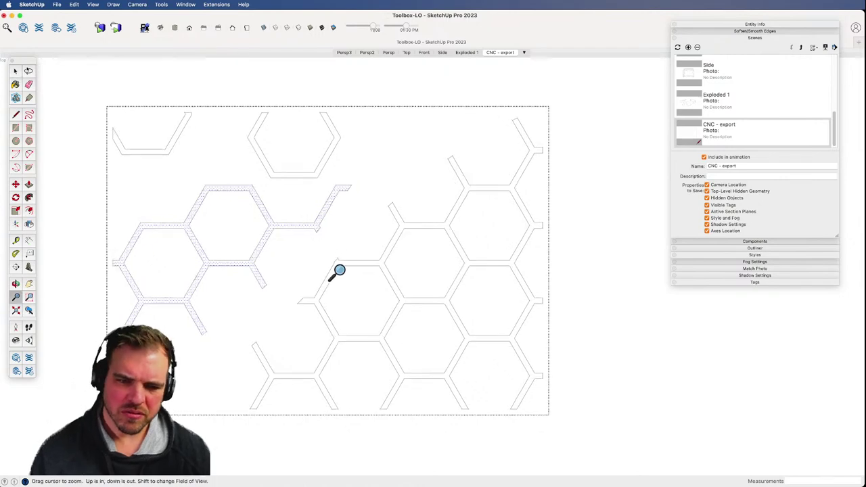
scroll(315, 247, down, 4)
key(m)
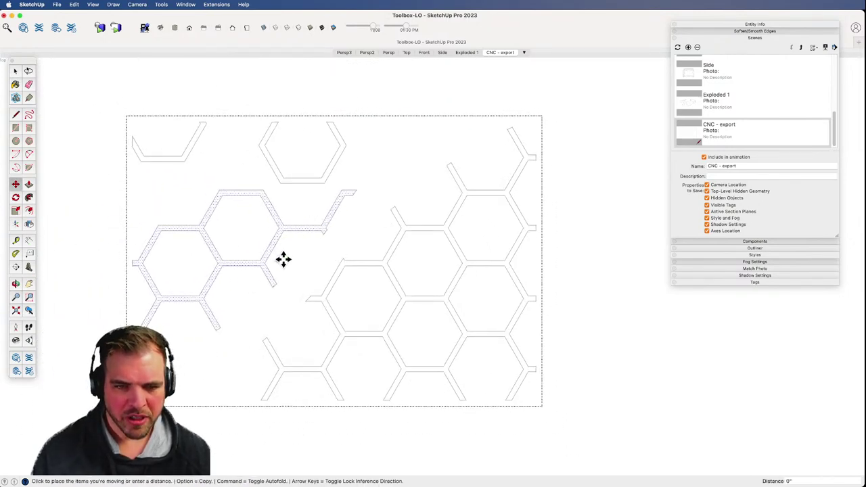
key(space)
- Move the left connected hexagon piece about 1 1/16" toward the larger hexagon cluster
click(314, 258)
click(261, 264)
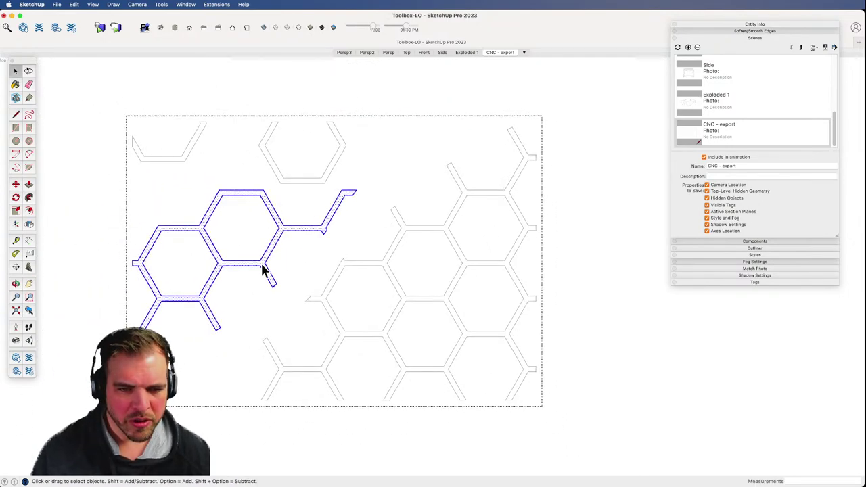
key(m)
click(261, 260)
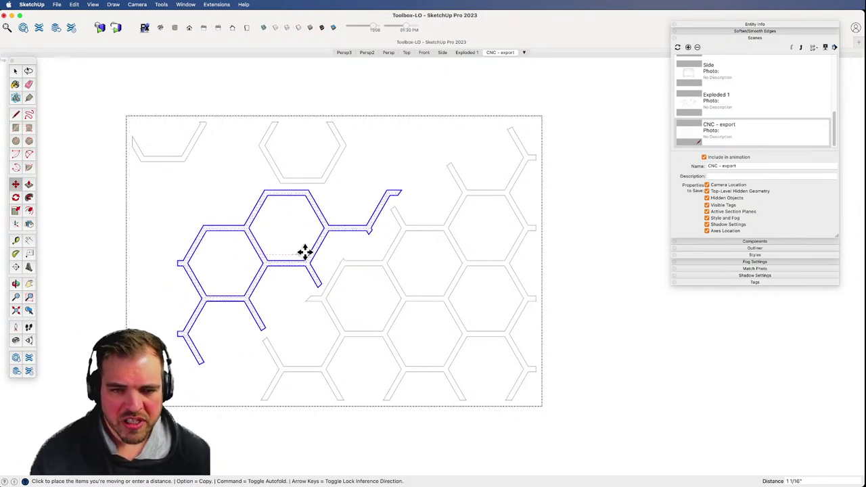
click(306, 250)
key(space)
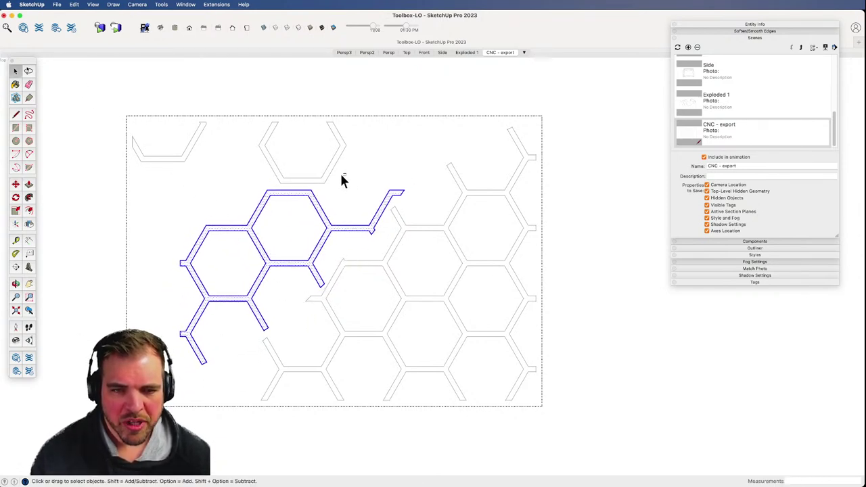
- Select the open hexagon at the insert's upper edge and undo the last move of the connected hexagon piece
click(315, 161)
key(m)
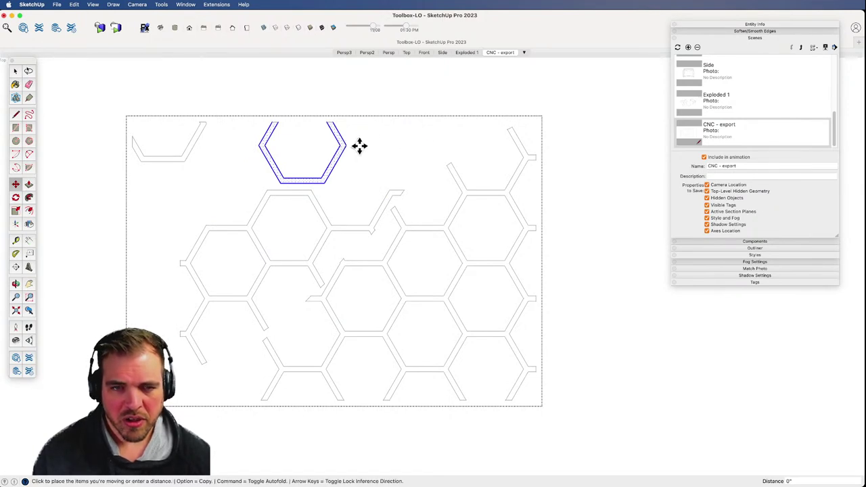
key(space)
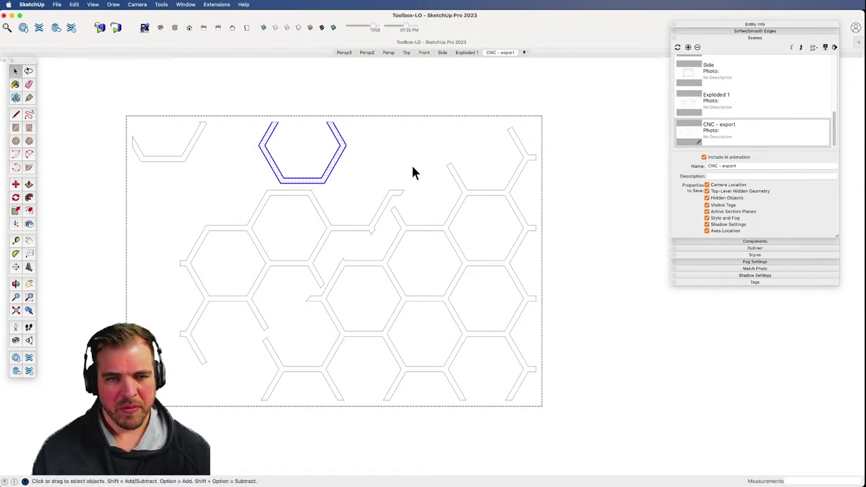
key(super+z)
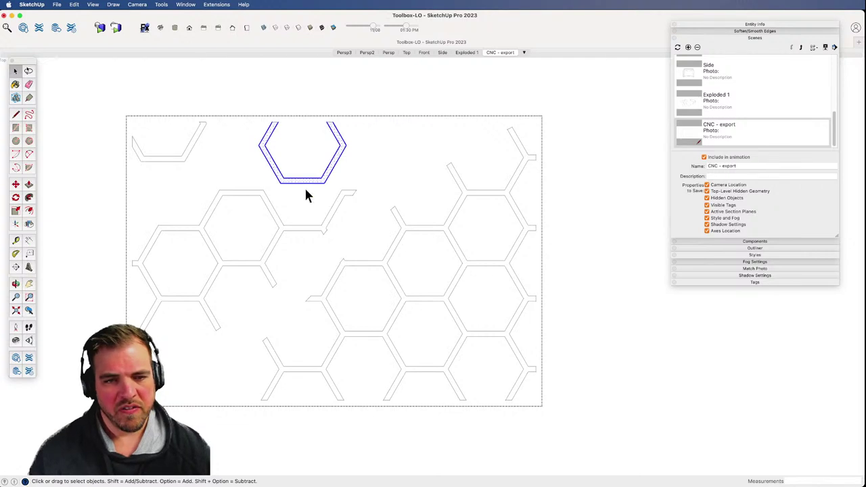
- Leave the hexagon pattern insert and examine it alongside the lid panel with the curved cutouts
key(z)
drag(351, 245, 366, 403)
key(h)
drag(349, 293, 540, 333)
key(space)
click(402, 330)
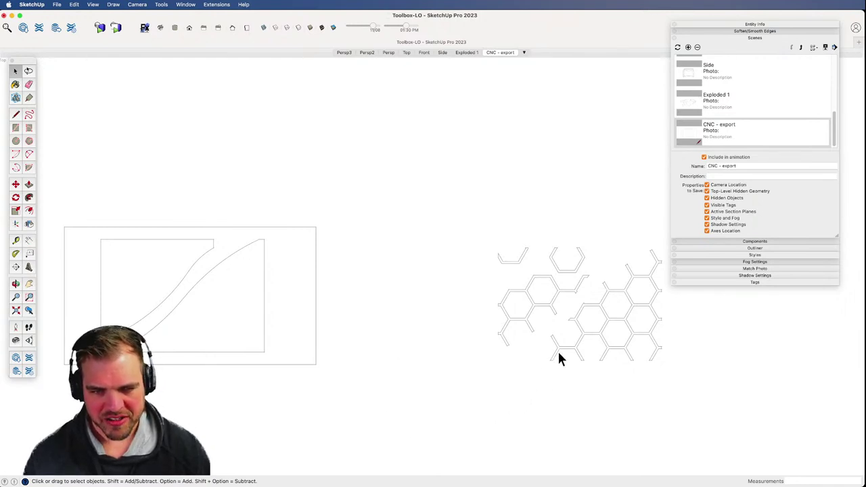
shift+middle_drag(599, 381, 428, 298)
scroll(429, 251, up, 5)
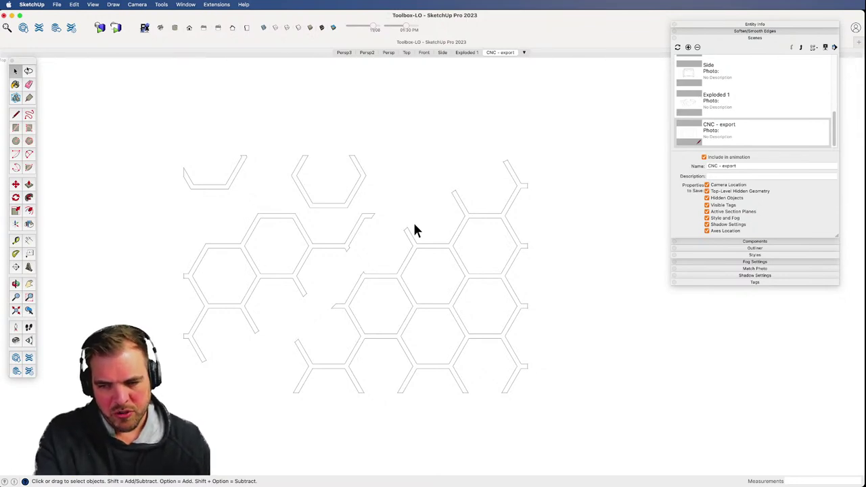
scroll(464, 285, down, 3)
shift+middle_drag(342, 328, 606, 352)
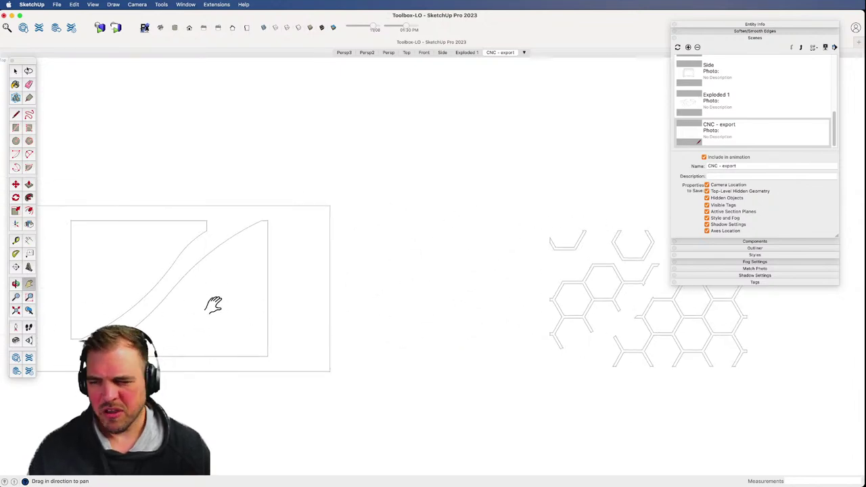
scroll(481, 362, up, 8)
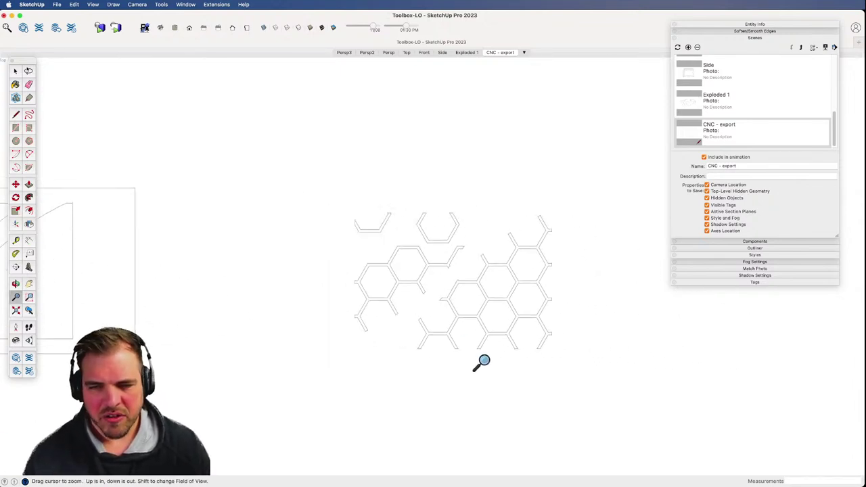
- Frame the separate hexagon pattern pieces close up and save the view as a new scene named Laser pattern
scroll(469, 257, down, 2)
key(space)
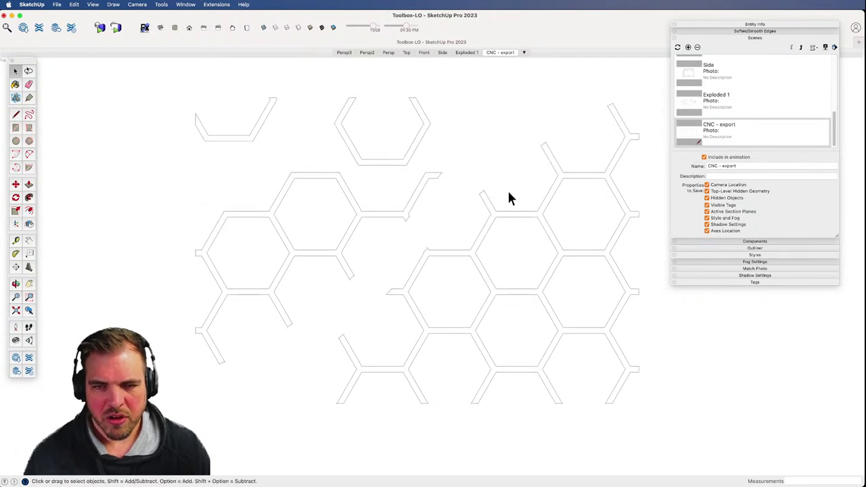
key(h)
drag(512, 196, 516, 216)
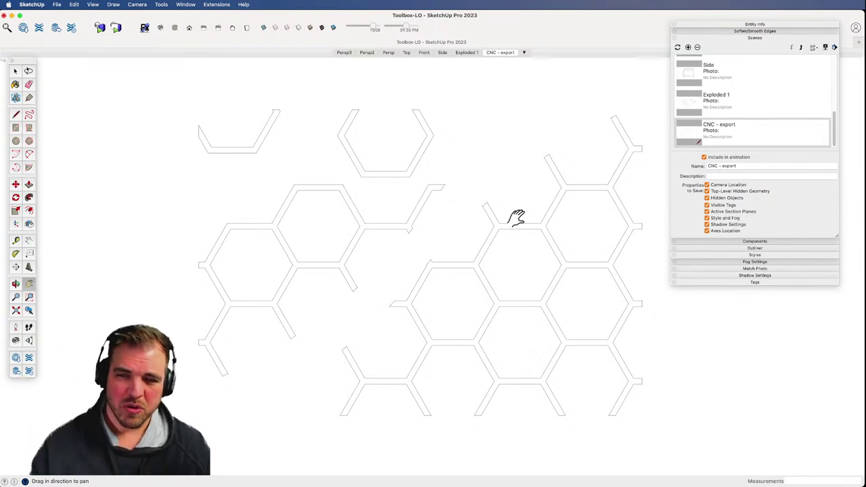
click(688, 47)
click(710, 166)
text(L)
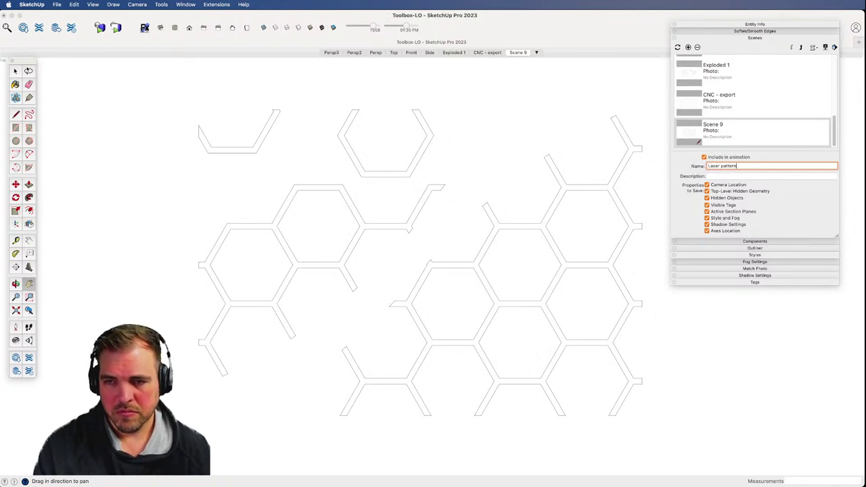
text(aser pattern)
key(Return)
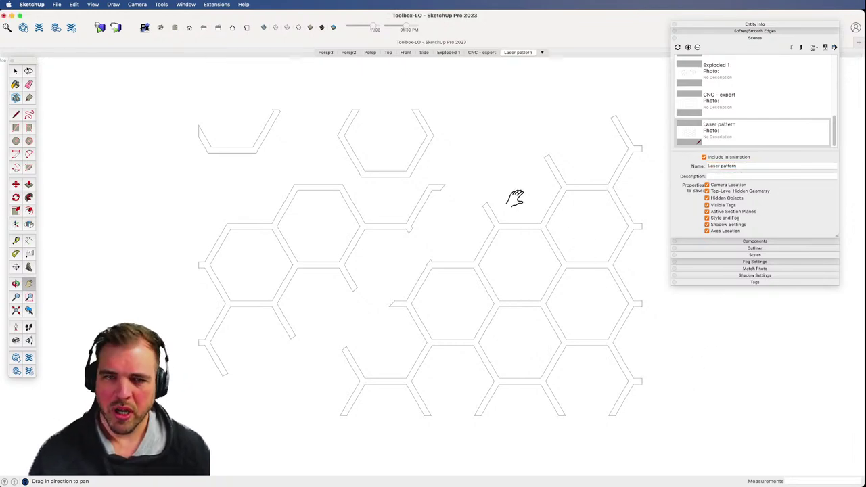
- Open the upright panel with the curved cutouts for editing and erase the hexagon pattern inside its openings
key(space)
key(z)
drag(521, 218, 490, 244)
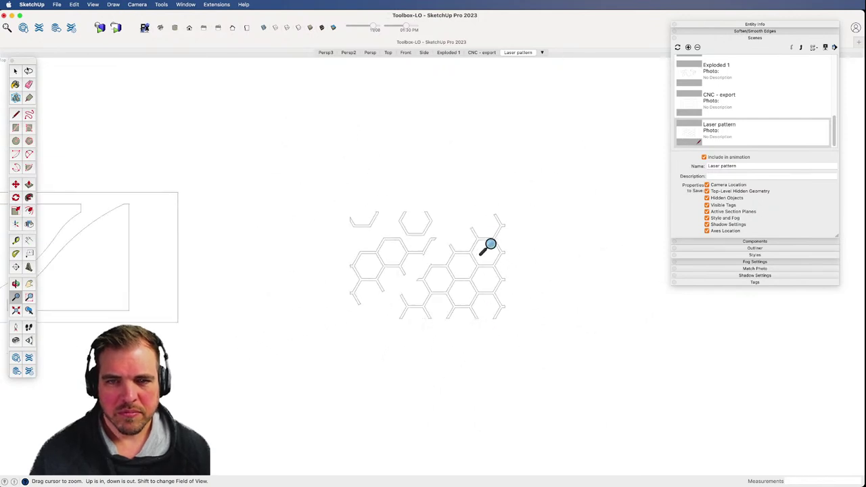
key(h)
mouse_move(429, 215)
mouse_down()
mouse_move(338, 295)
mouse_move(675, 302)
mouse_up()
drag(282, 305, 447, 278)
key(space)
double_click(451, 281)
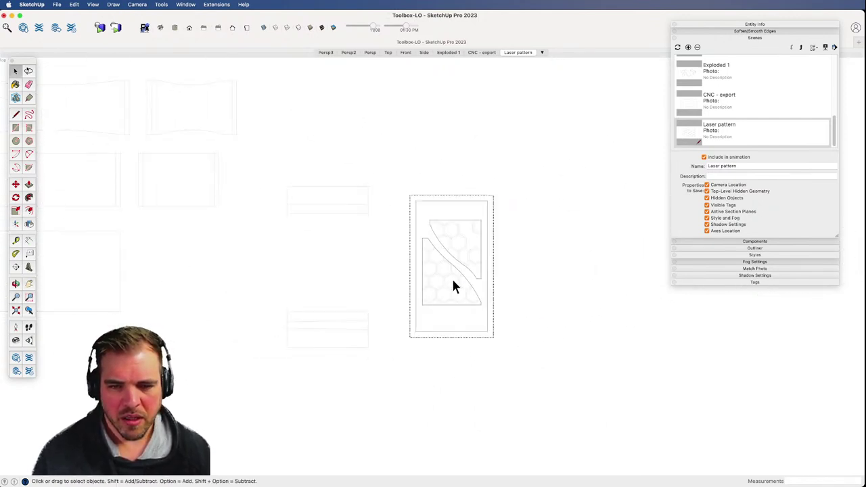
key(e)
click(456, 275)
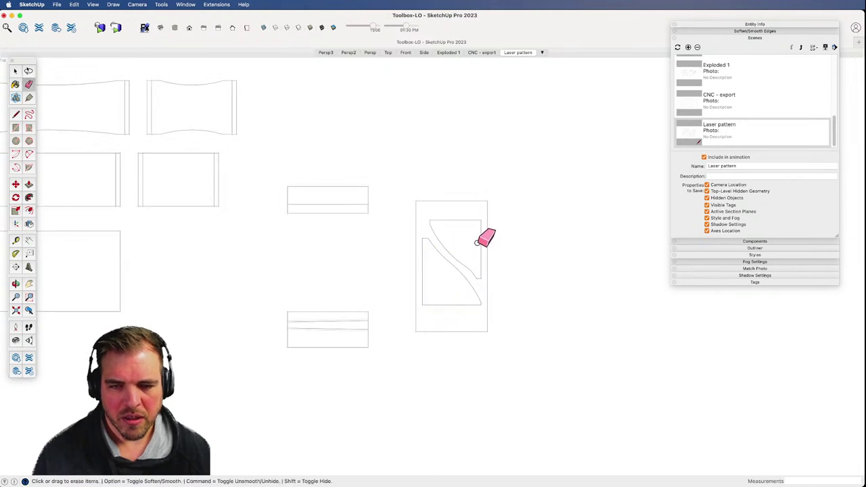
- Move the wider strip of the upper stack about 21/32" up, away from the narrow strip beneath it
key(space)
key(z)
mouse_move(477, 285)
mouse_down()
mouse_move(382, 348)
mouse_move(383, 301)
mouse_up()
key(space)
click(367, 320)
key(z)
key(h)
drag(383, 302, 480, 278)
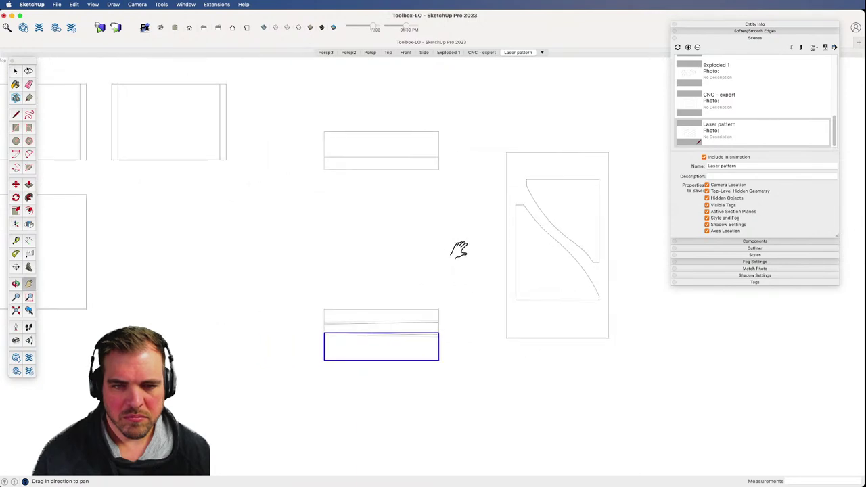
key(space)
key(m)
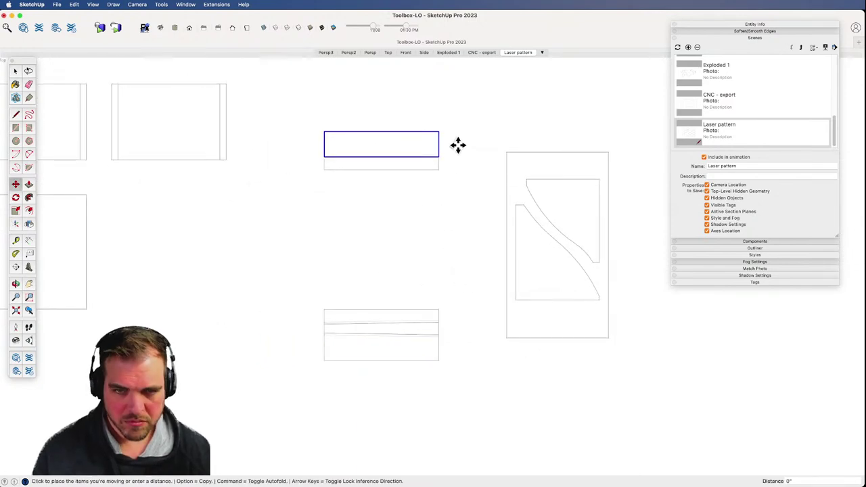
click(458, 143)
click(456, 135)
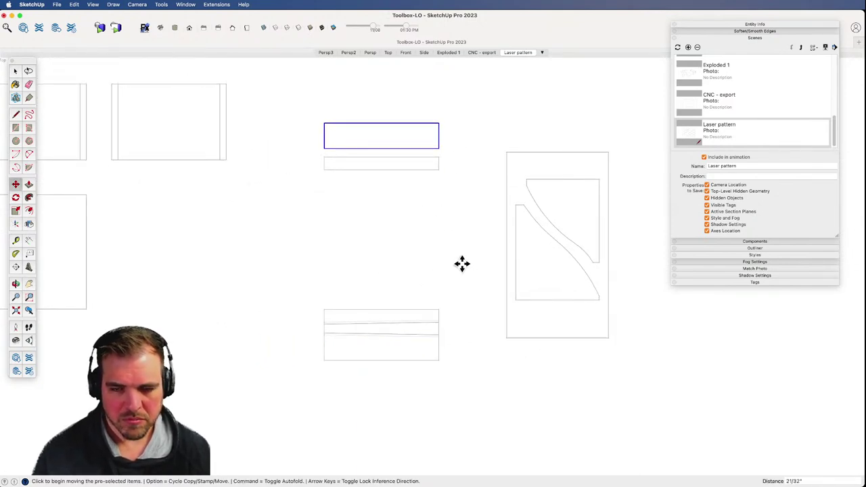
- Move both stacks of strips and the upright curved-cutout panel together about 3' 6" to the open area below the large rectangular panel
key(z)
drag(459, 262, 431, 368)
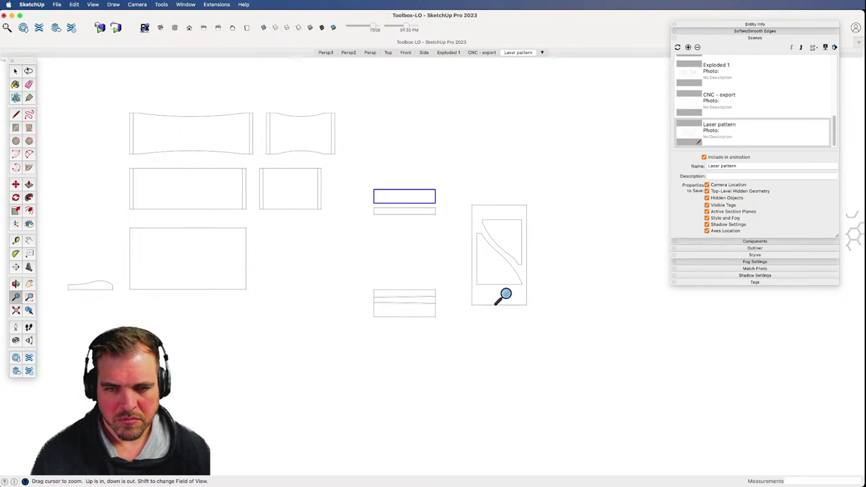
key(h)
drag(489, 248, 346, 319)
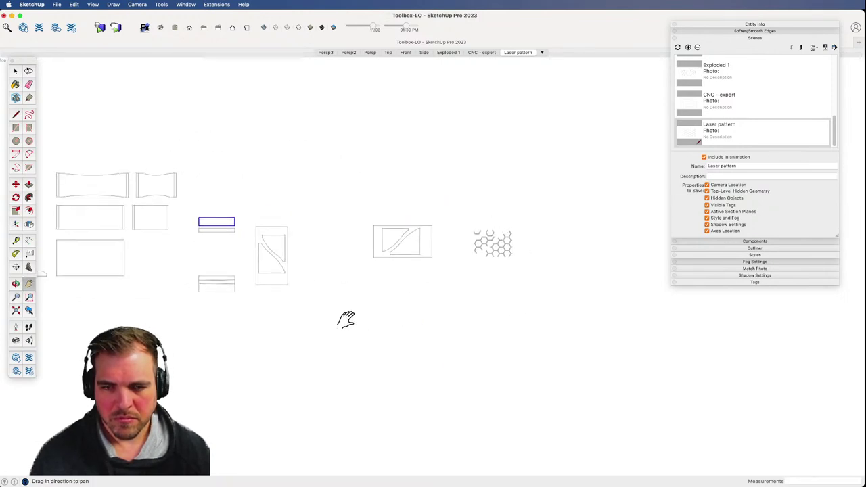
key(space)
key(h)
drag(318, 261, 466, 242)
key(space)
drag(461, 294, 357, 195)
key(m)
click(410, 193)
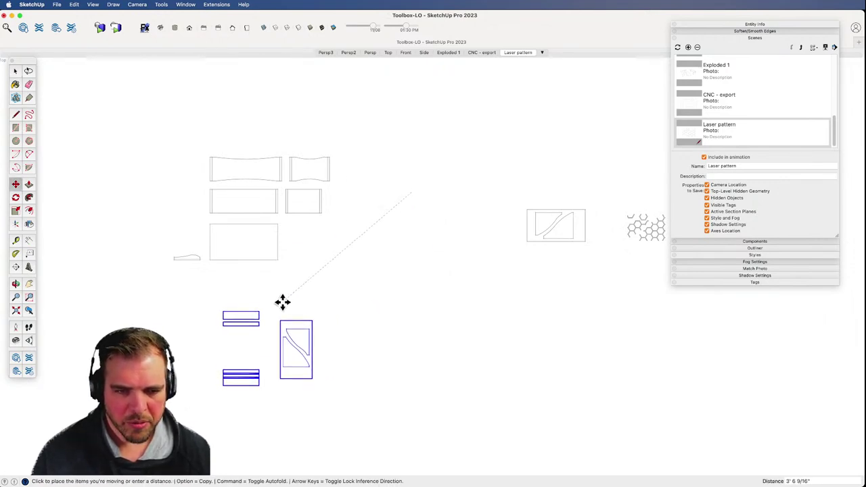
click(287, 308)
- Copy the assembled horizontal lid from the far end of the model about 28' to the open area beside the loose lid parts
key(h)
drag(323, 286, 443, 272)
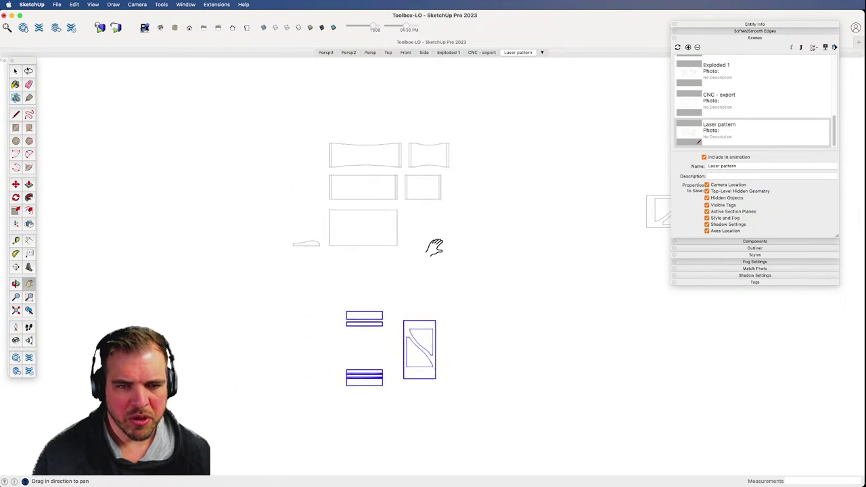
key(z)
drag(411, 233, 412, 383)
key(space)
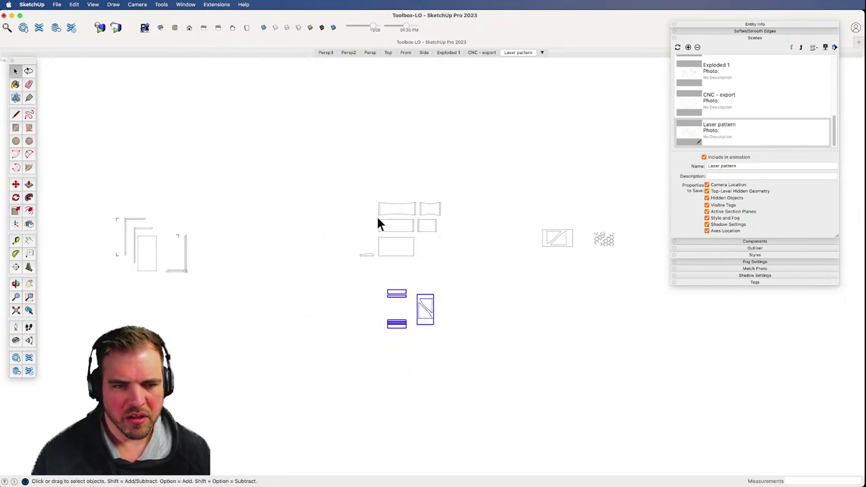
key(z)
drag(379, 223, 352, 329)
key(space)
click(123, 228)
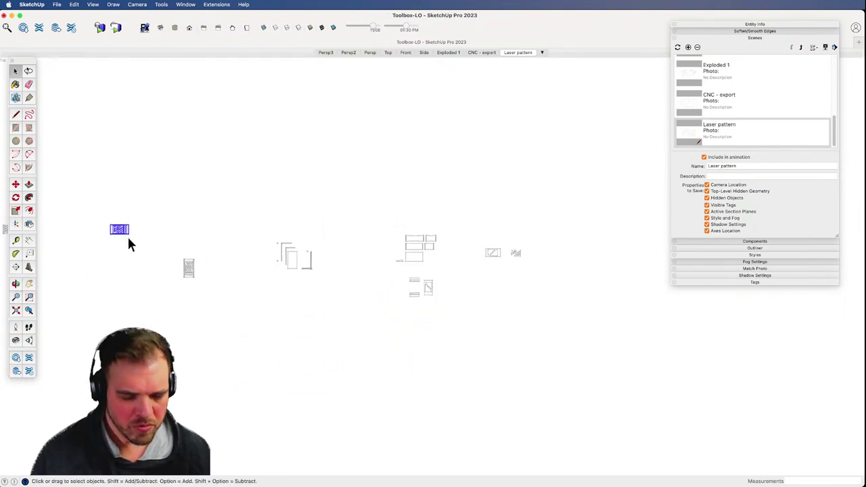
key(m)
key(alt)
click(128, 248)
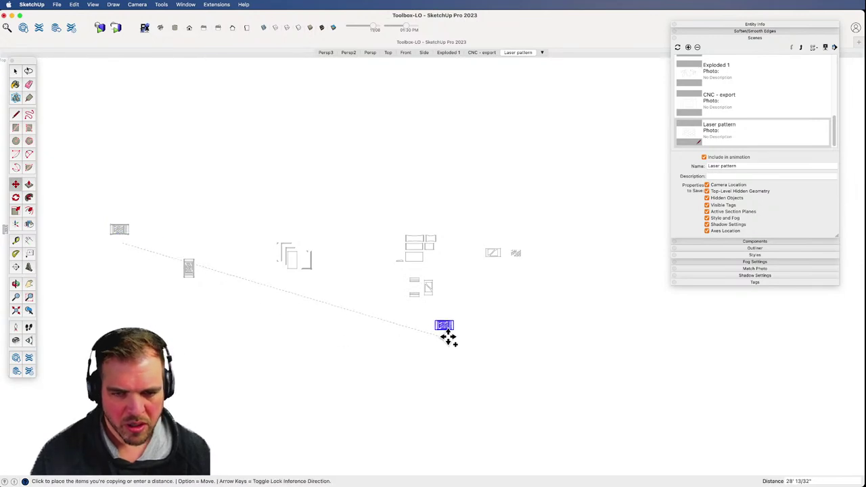
click(457, 316)
- Move the lowest and widest strip of the lower stack down, clear of the tapered strip above it
key(z)
drag(429, 359, 435, 340)
scroll(429, 337, up, 15)
key(h)
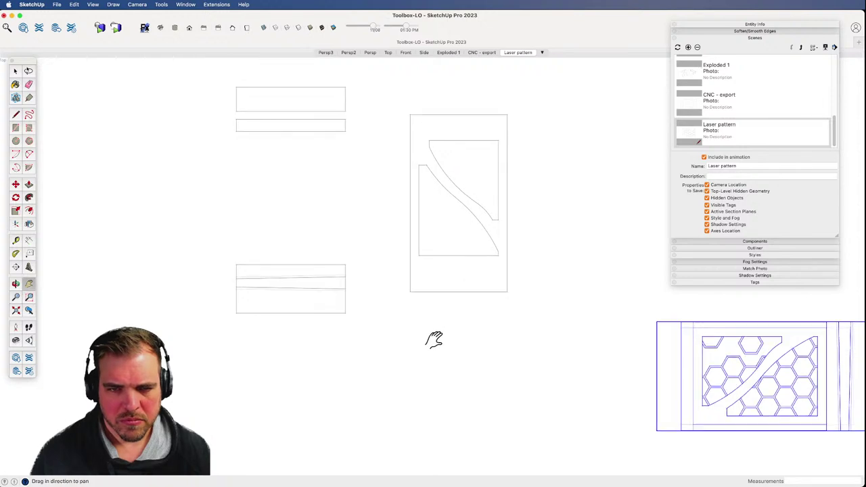
key(space)
click(435, 343)
shift+middle_drag(351, 262, 358, 284)
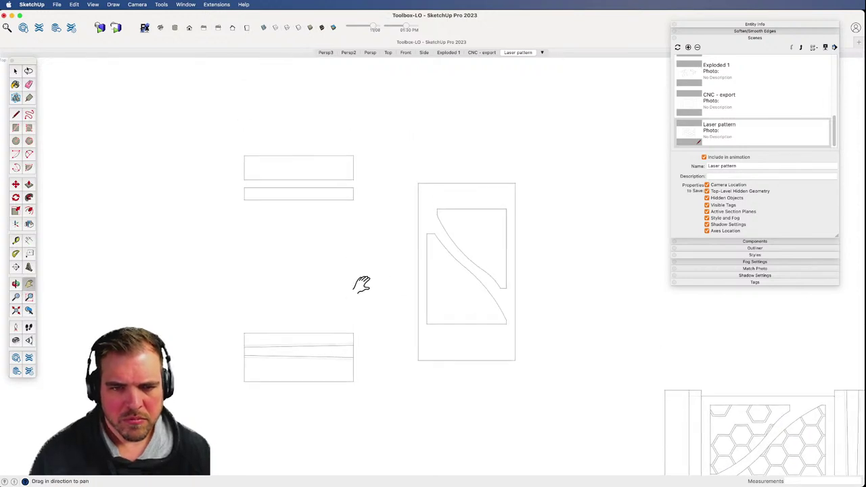
click(348, 342)
click(346, 363)
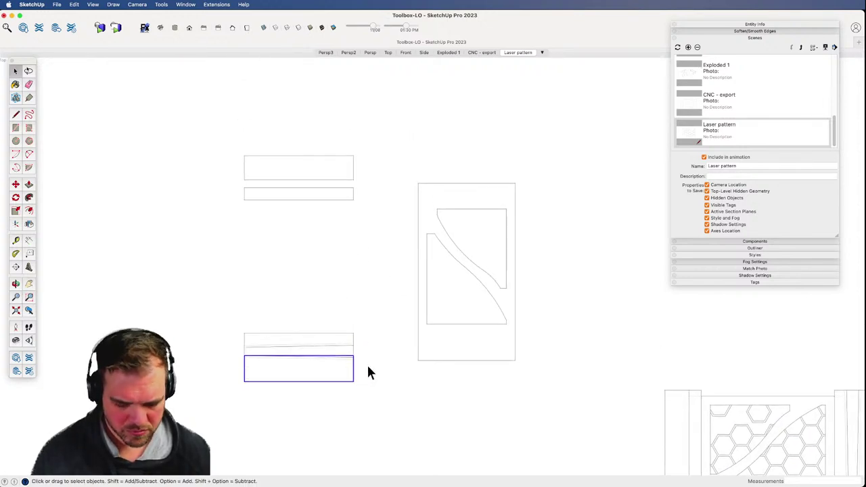
key(m)
click(367, 366)
- Move the uppermost strip of the lower stack about 1 3/8" up, away from the tapered middle strip
key(space)
click(345, 333)
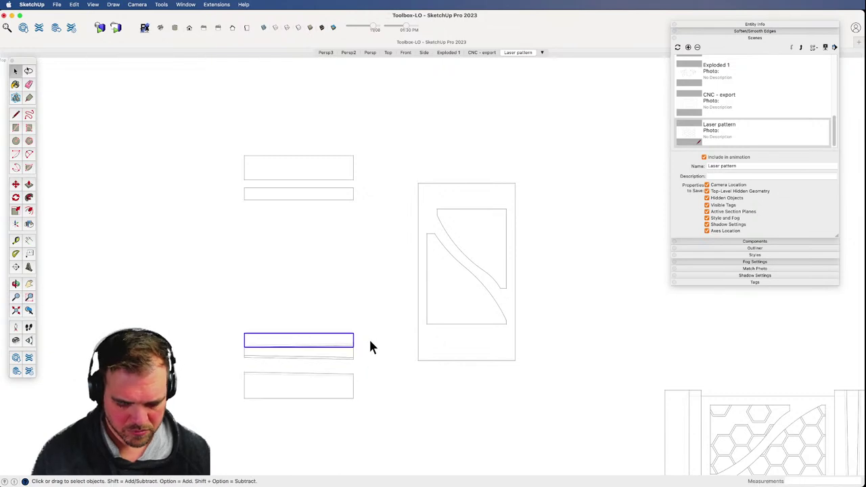
key(m)
click(369, 338)
click(377, 317)
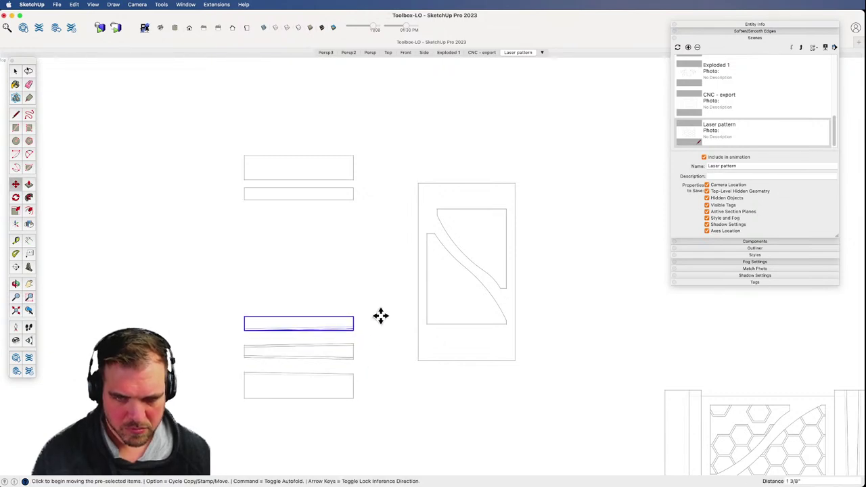
- Move the upright curved-cutout panel so its lower edge lines up with the bottom edge of the lowest strip
key(space)
click(459, 344)
key(m)
click(469, 342)
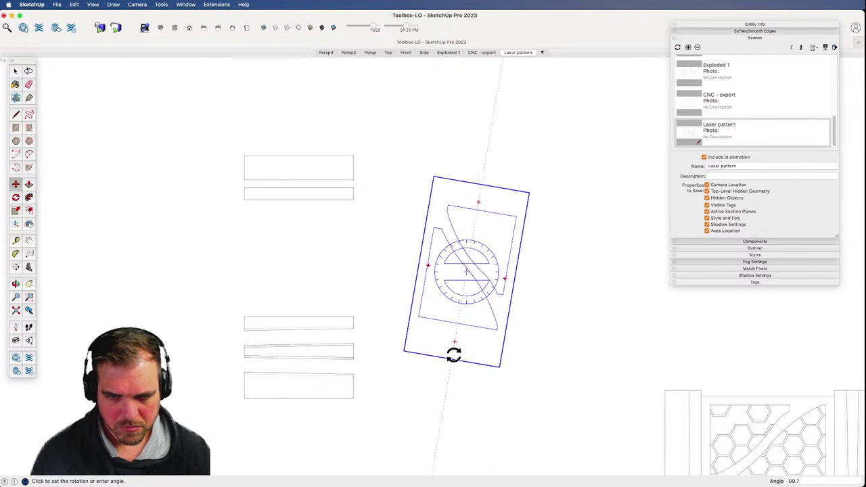
key(space)
key(m)
click(447, 337)
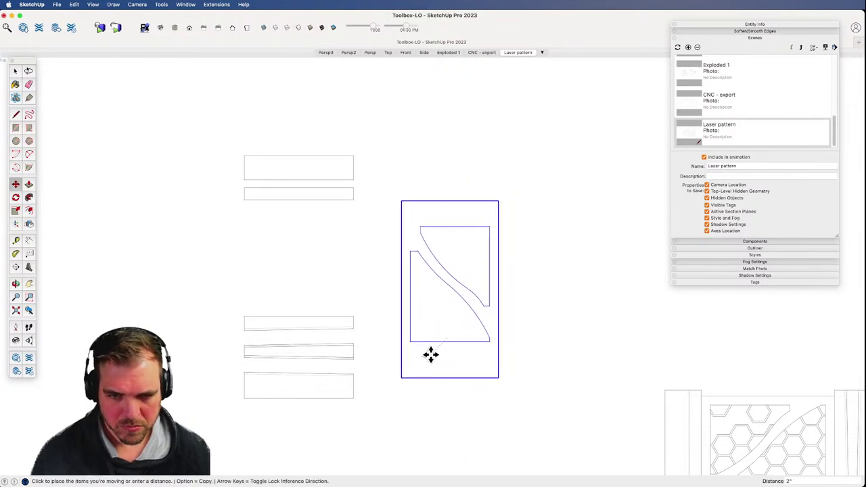
click(431, 356)
click(406, 381)
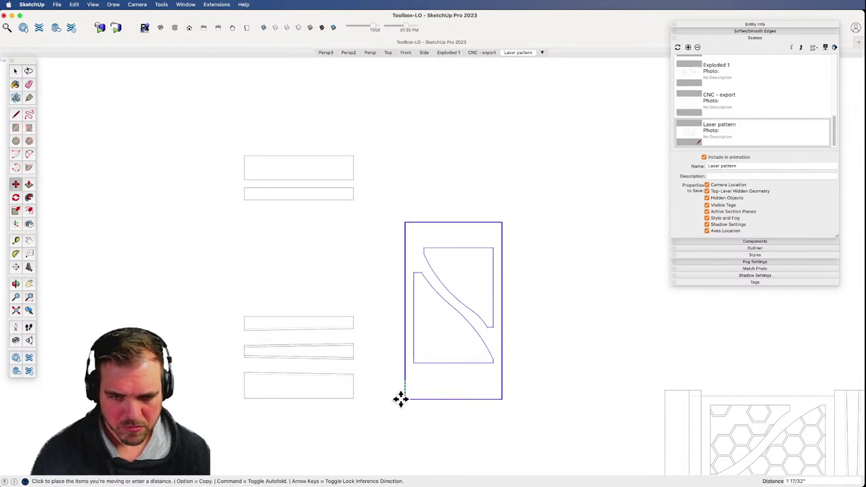
click(352, 397)
- Move the copied lid assembly about 8 9/16" straight up, beside the upright curved-cutout panel
key(z)
drag(377, 383, 379, 404)
key(space)
click(460, 388)
shift+middle_drag(460, 388, 230, 369)
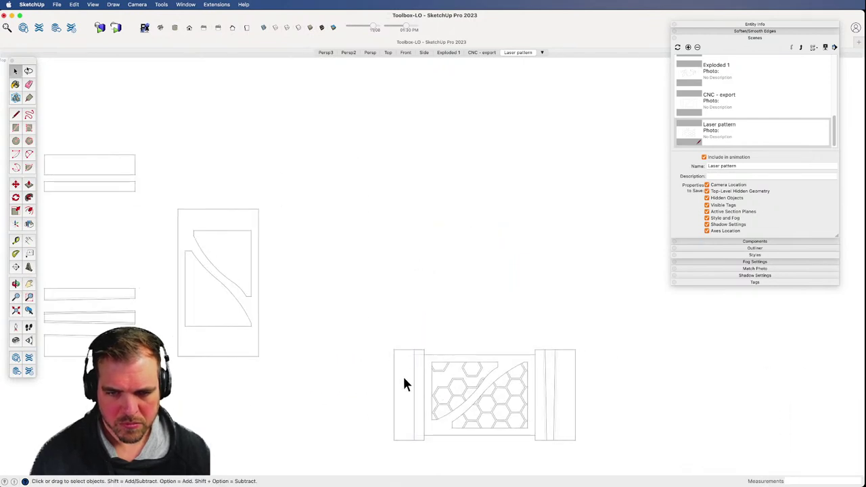
click(471, 381)
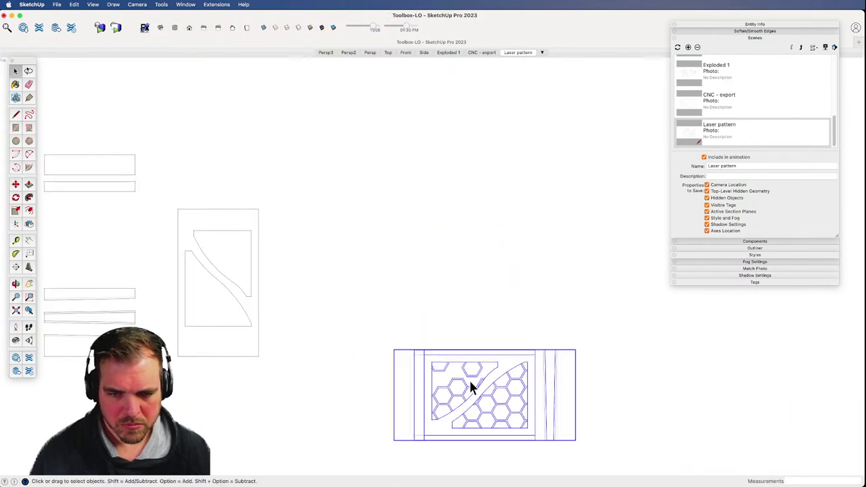
key(m)
click(484, 315)
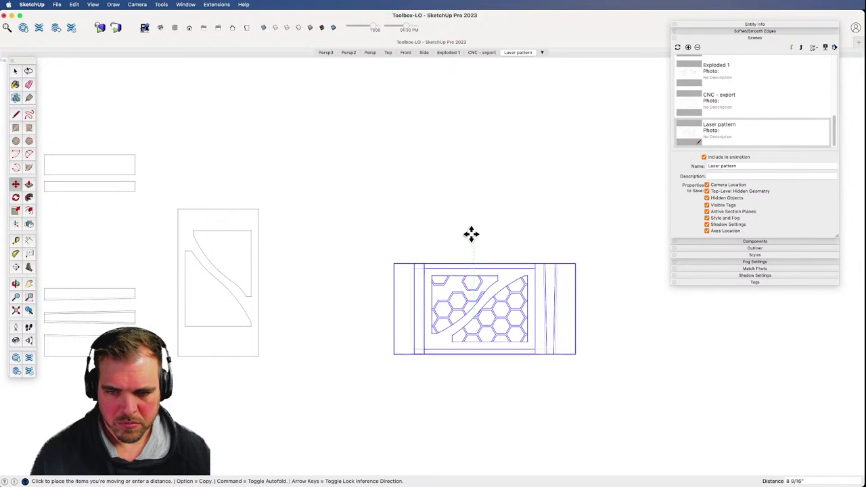
click(471, 233)
- Rotate the copied lid assembly 90 degrees clockwise to stand upright and align its bottom edge with the neighbouring curved-cutout panel's
click(557, 307)
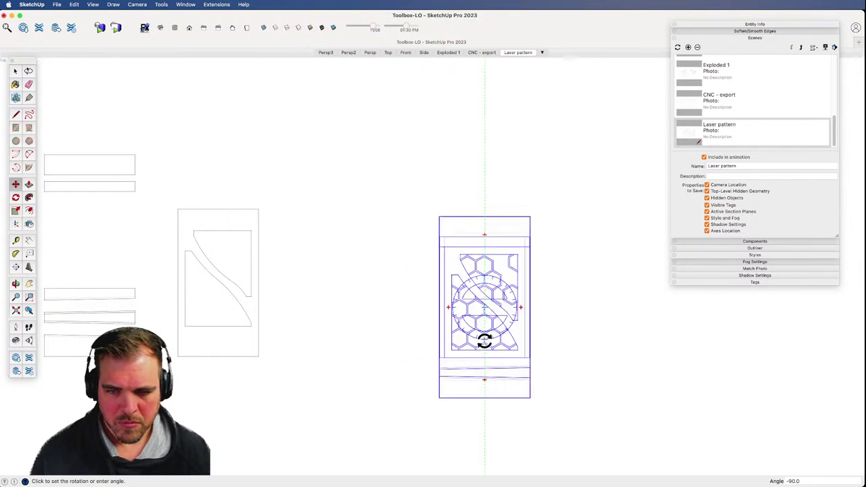
click(484, 342)
key(m)
click(440, 398)
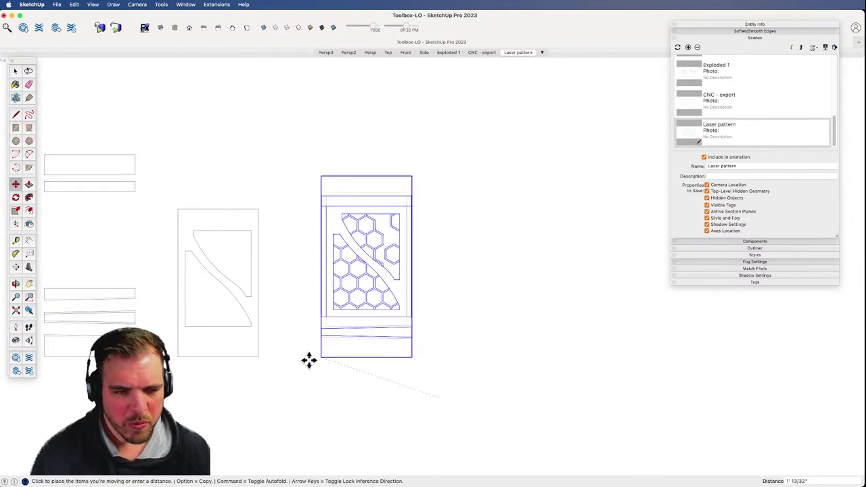
click(258, 356)
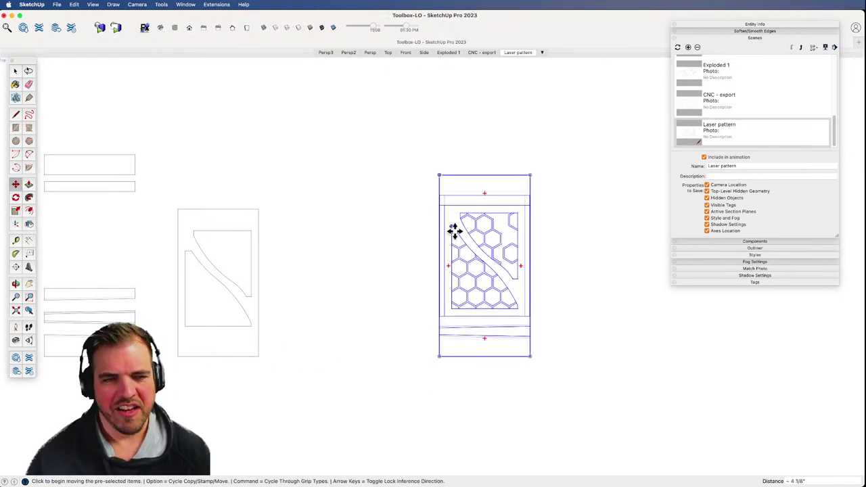
- Open the copied lid assembly for editing and remove the hexagon pattern from its curved-cutout frame
key(space)
click(443, 266)
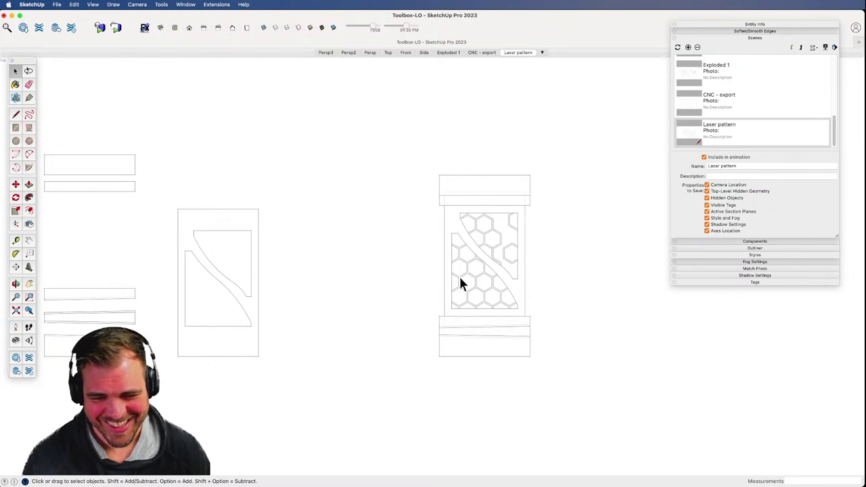
scroll(459, 284, up, 5)
shift+middle_drag(482, 290, 381, 298)
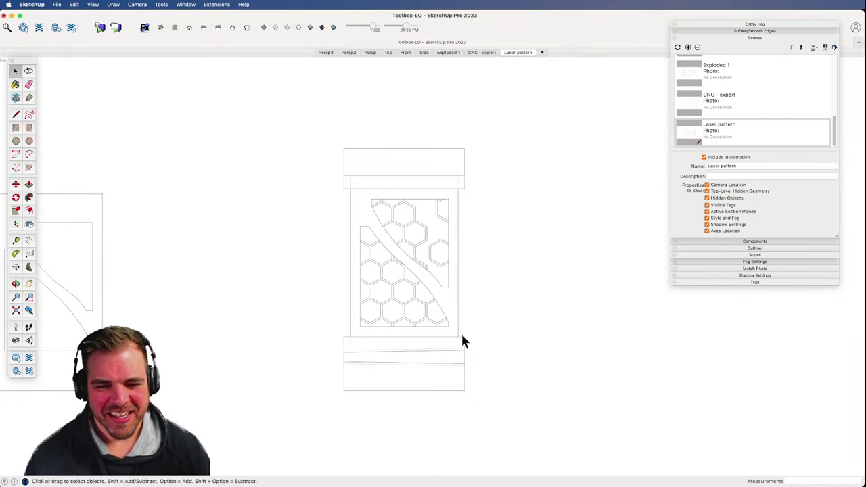
click(463, 357)
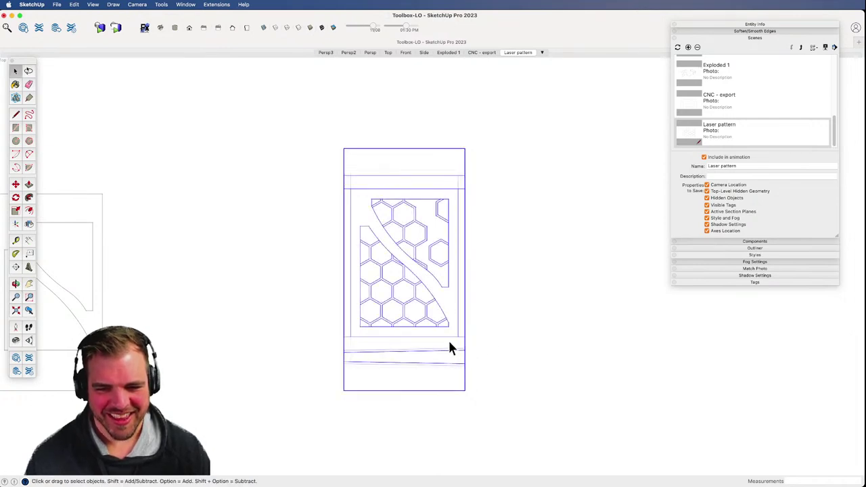
double_click(443, 300)
click(443, 296)
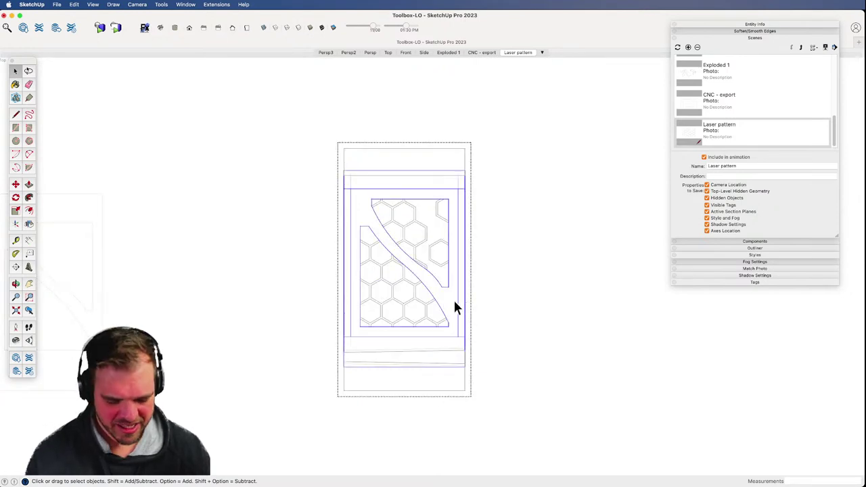
shift+click(393, 260)
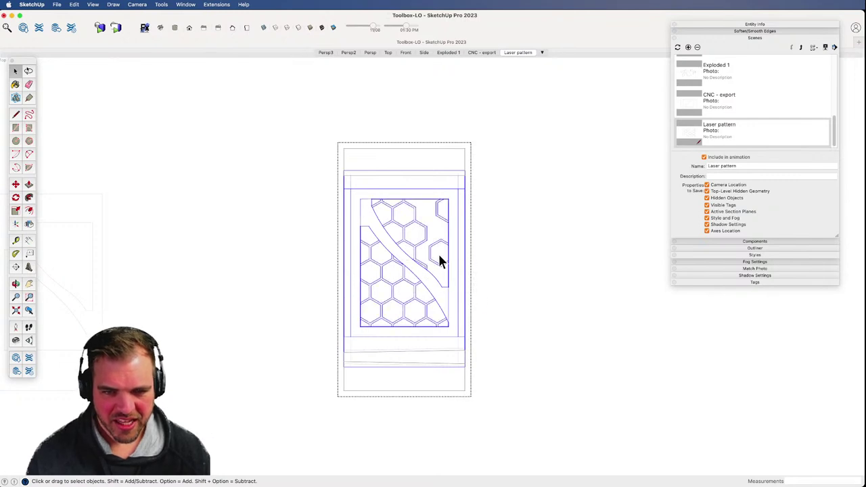
key(e)
key(space)
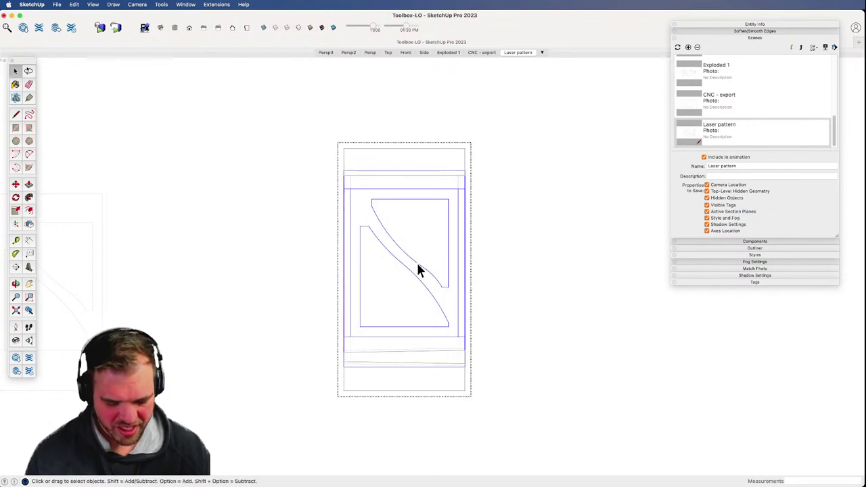
- Move the curved-cutout frame with its end pieces sideways to the left inside the copied lid assembly, offset from the outer strips
key(m)
click(418, 269)
click(388, 269)
key(space)
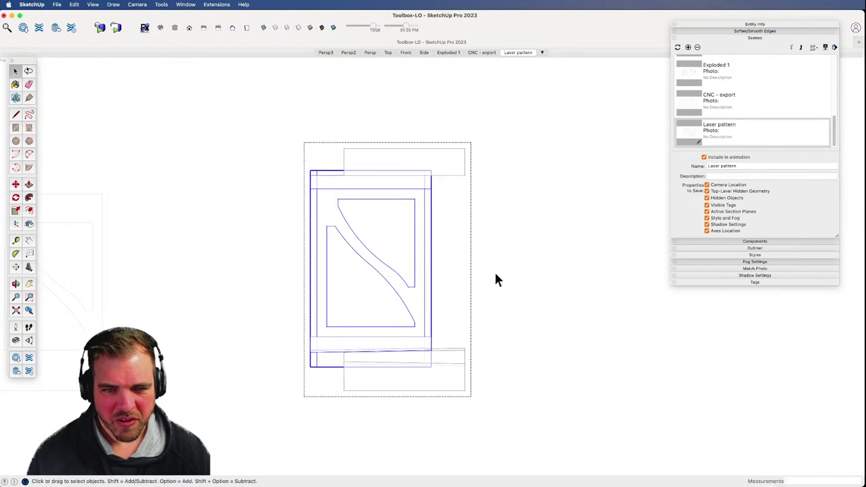
click(504, 282)
- Frame the lid's separated strips and the upright curved-cutout panel large in the top view
key(z)
drag(424, 310, 426, 267)
drag(441, 323, 433, 282)
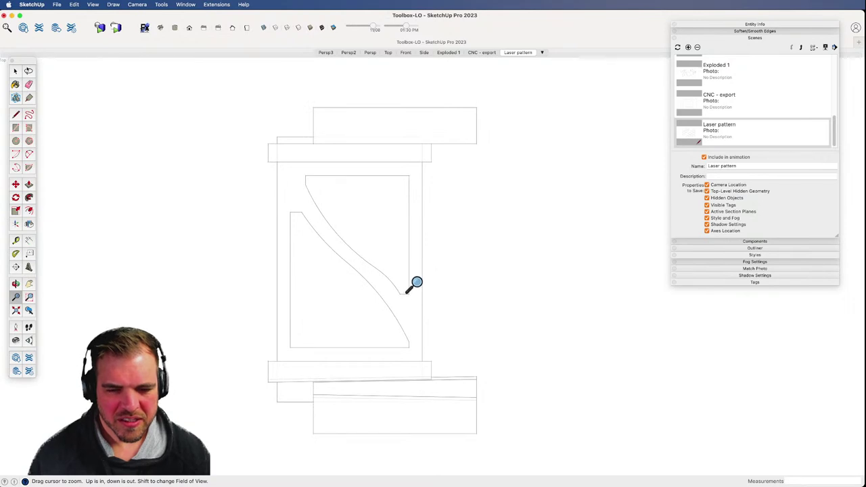
key(space)
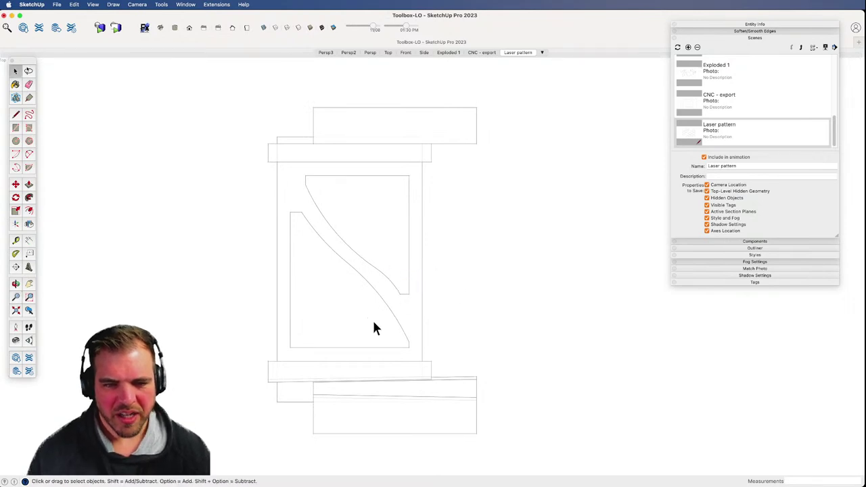
key(z)
drag(399, 234, 561, 313)
key(h)
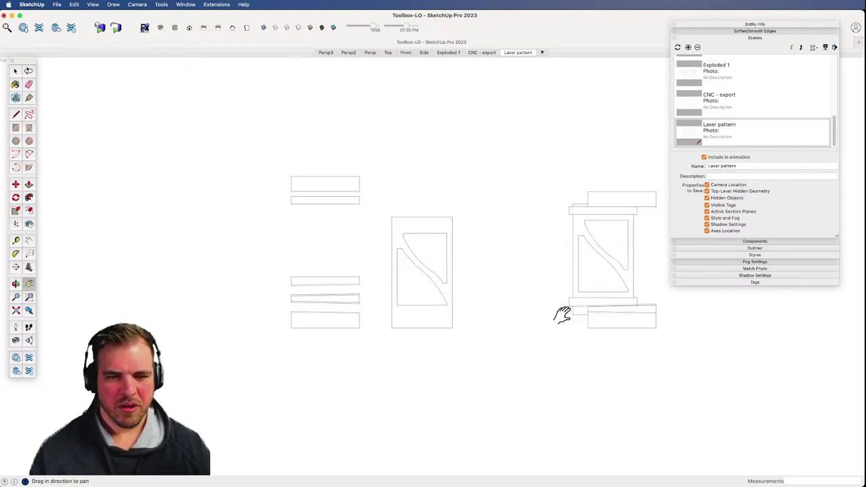
drag(468, 312, 407, 319)
key(z)
drag(404, 360, 408, 267)
key(h)
drag(439, 292, 458, 309)
key(space)
key(h)
key(space)
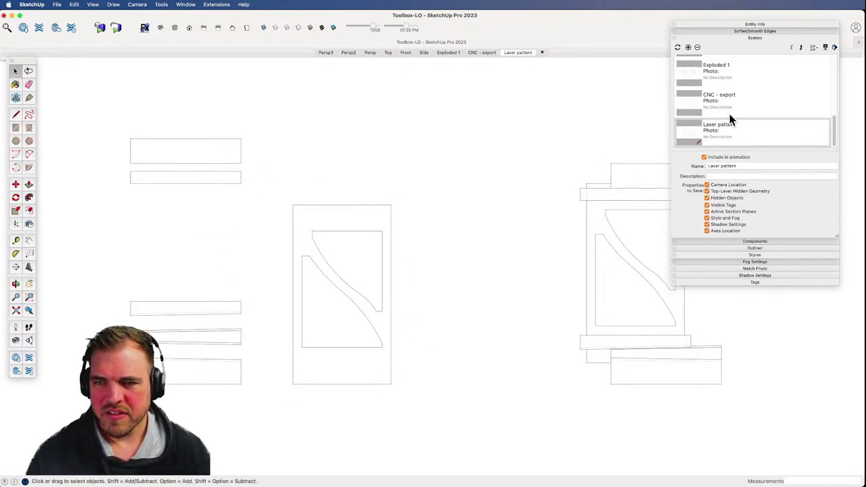
- Add a scene of the lid parts directly after Exploded 1 and name it Top - Dims
click(739, 68)
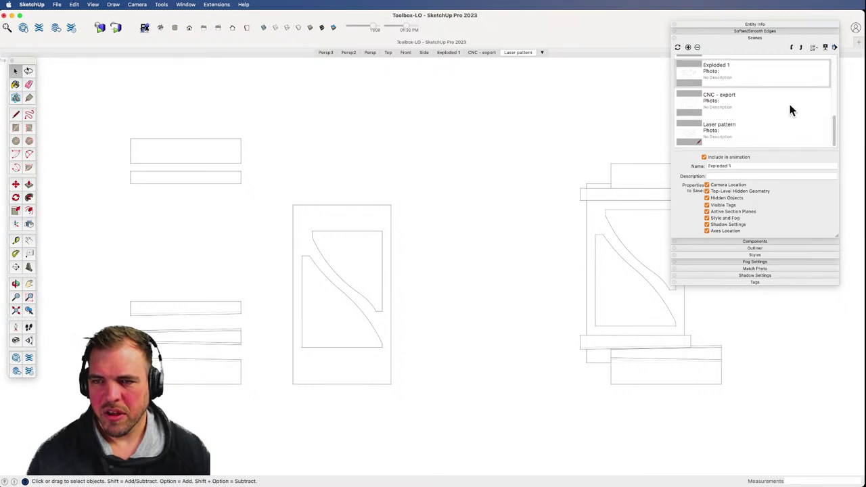
scroll(837, 128, up, 1)
mouse_move(836, 124)
mouse_down()
mouse_move(839, 105)
mouse_move(838, 112)
mouse_up()
drag(786, 23, 780, 45)
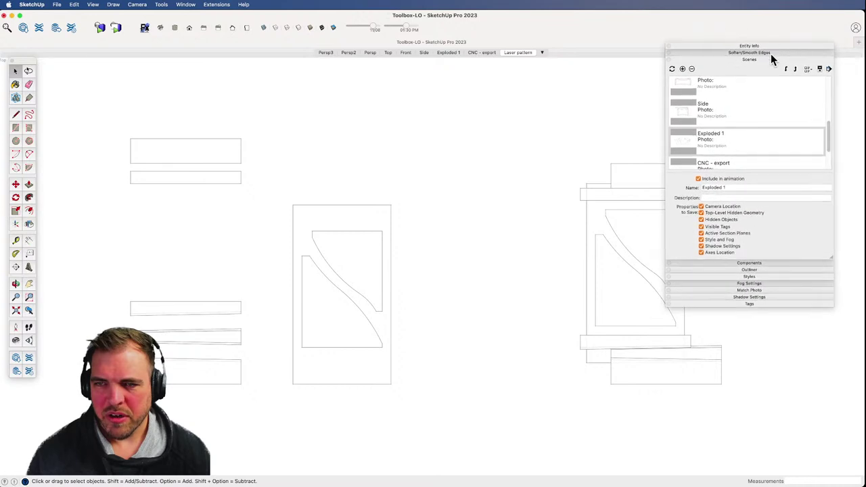
click(737, 116)
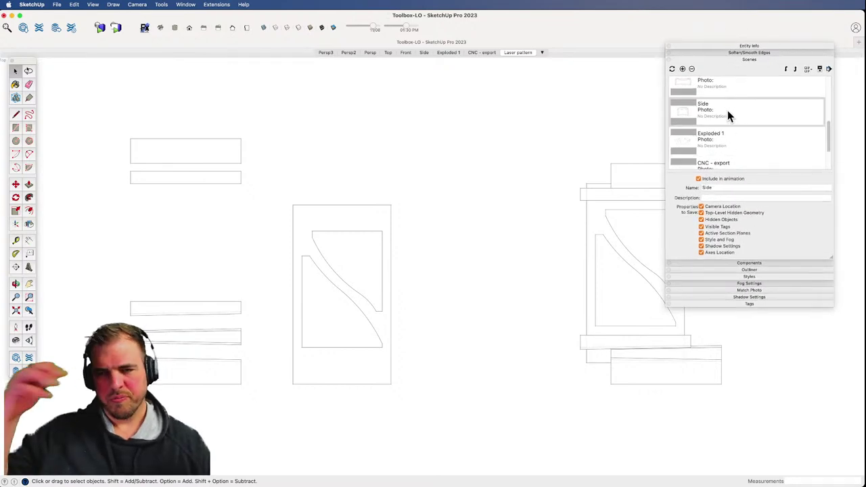
click(739, 152)
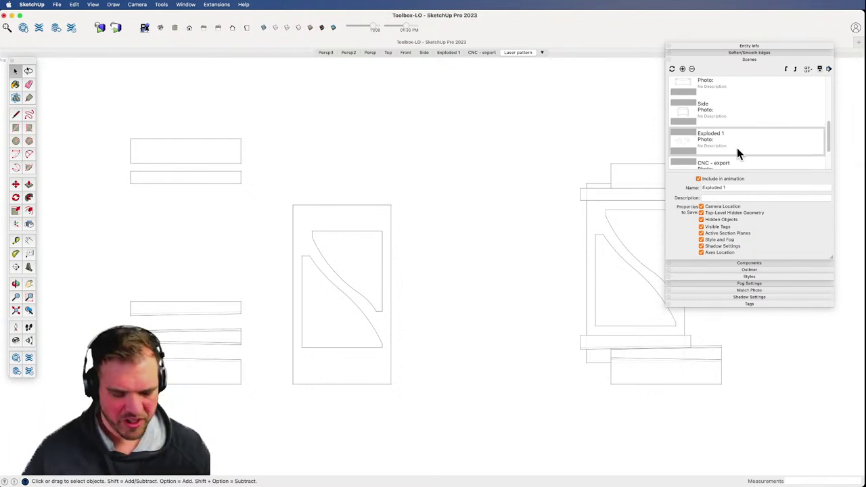
click(682, 68)
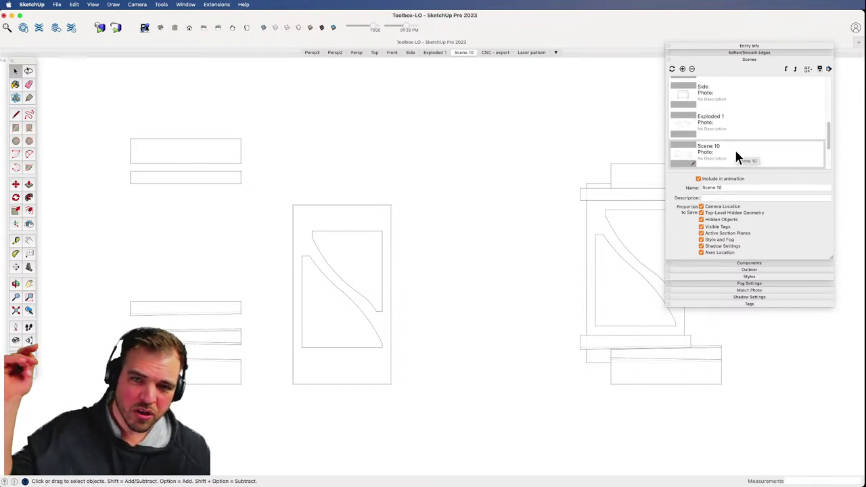
click(714, 188)
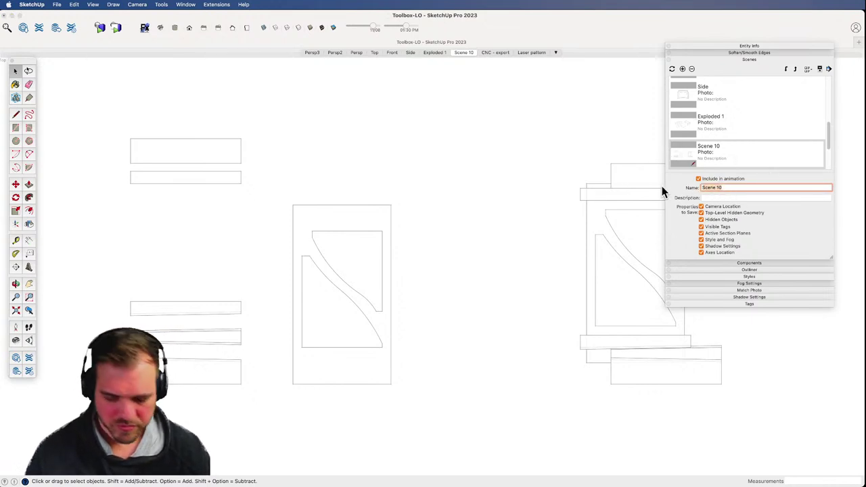
key(super+a)
text(Top)
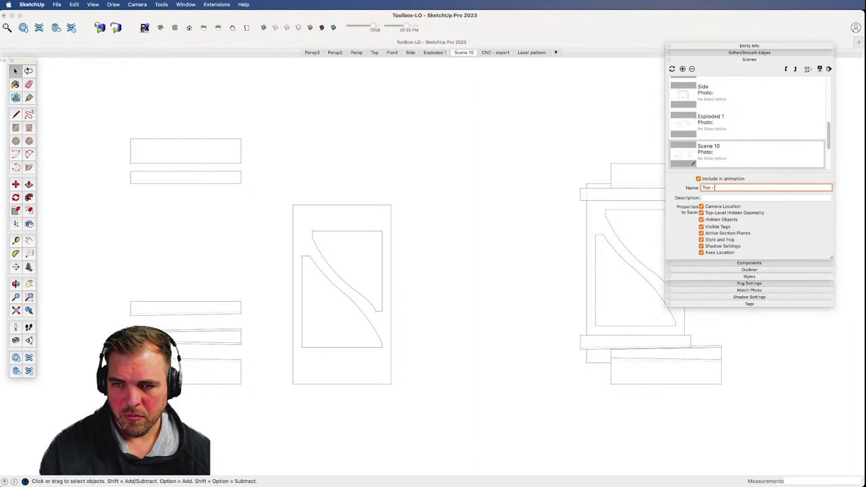
key(Return)
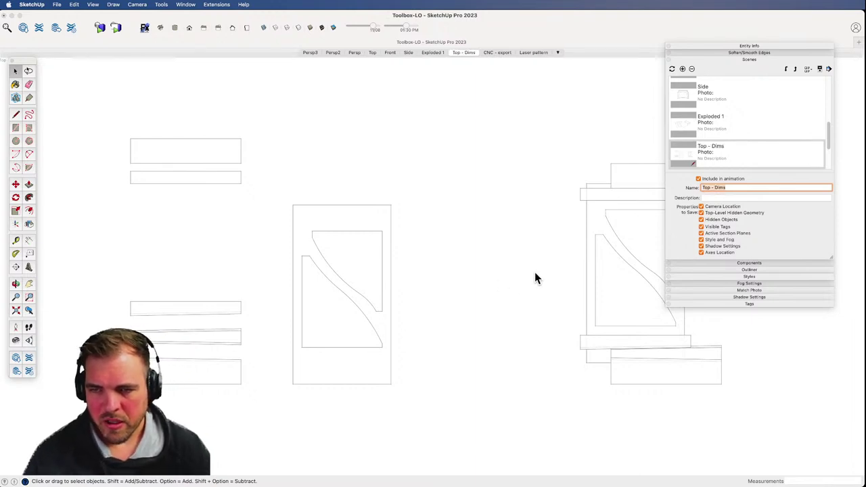
- Frame the flat box panels in top view and save them as a scene named Box - Dims
scroll(532, 273, down, 5)
mouse_move(532, 272)
shift+middle_down()
mouse_move(487, 305)
mouse_move(523, 327)
shift+middle_up()
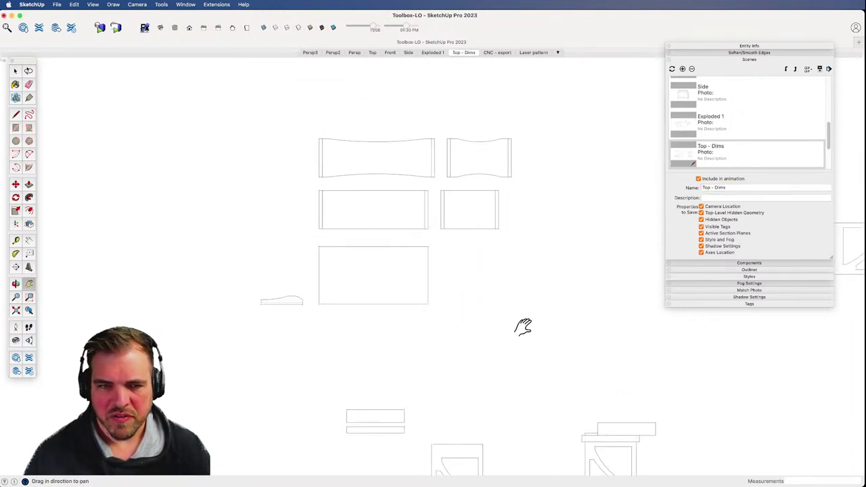
scroll(497, 272, up, 5)
shift+middle_drag(494, 270, 489, 294)
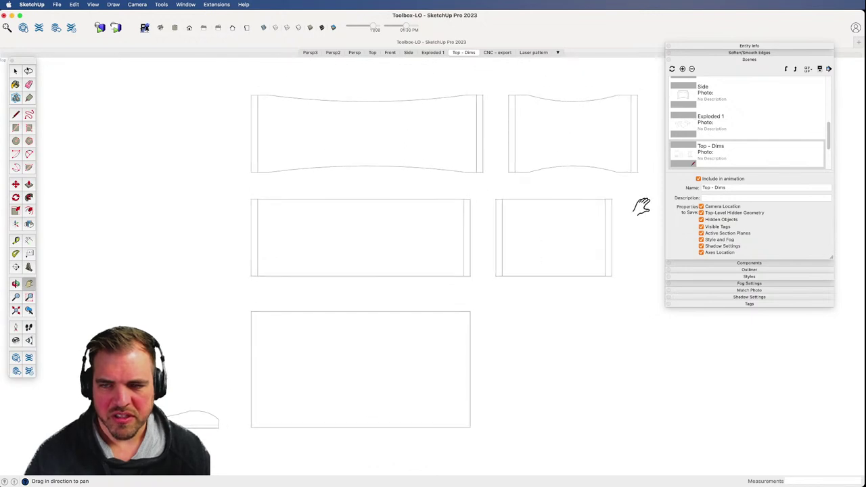
click(682, 68)
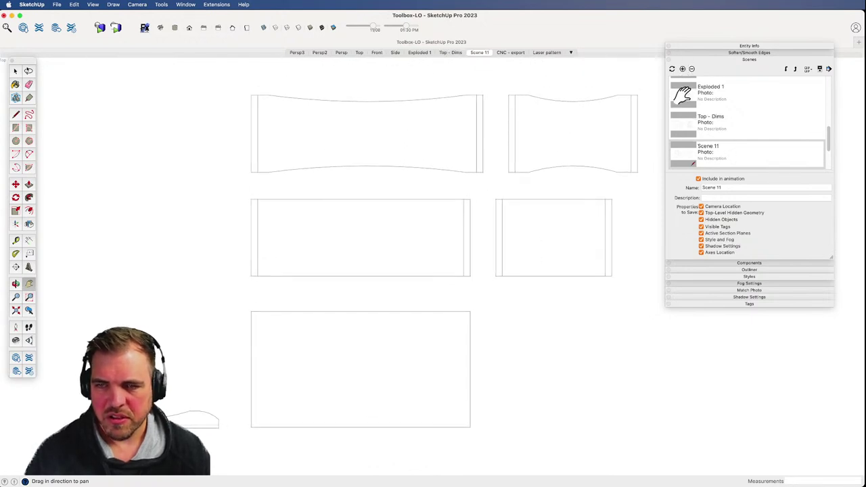
click(731, 187)
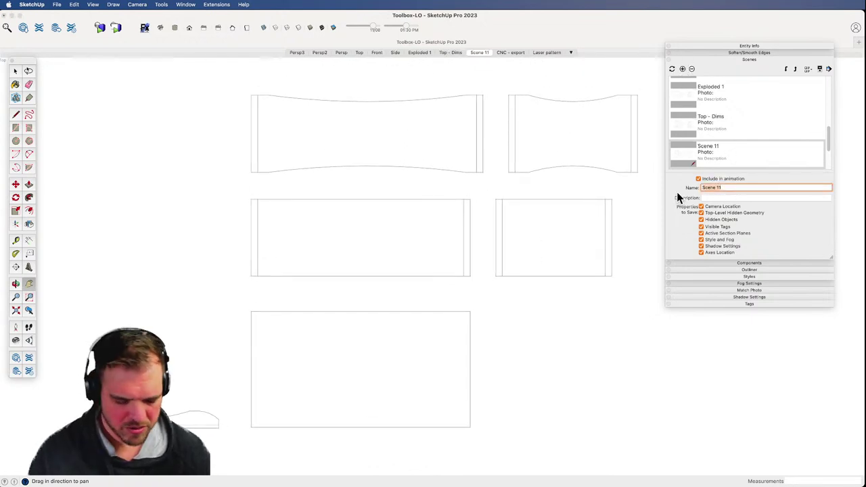
text(Box - Dims)
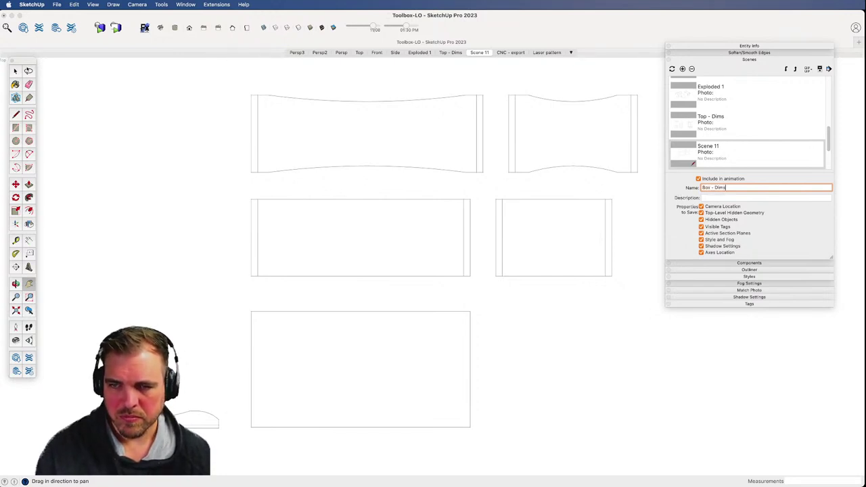
key(Return)
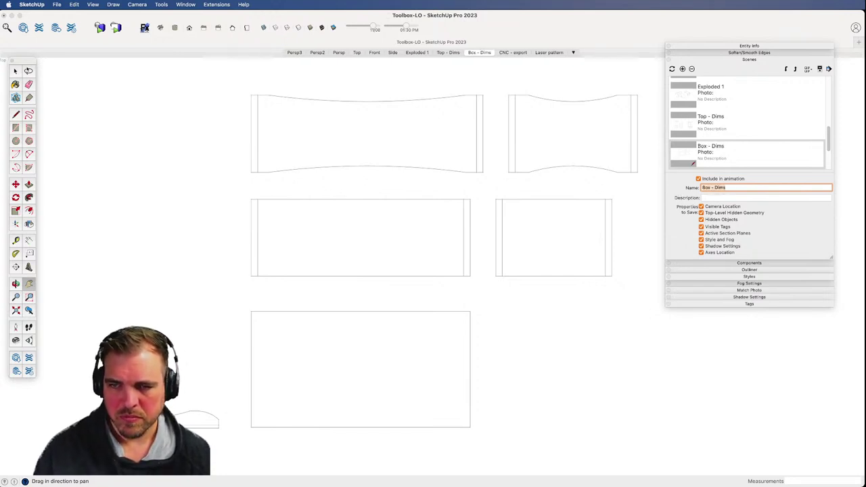
click(551, 358)
key(space)
- Orbit to an angled three-dimensional view of the box panels and save it as a scene named Box - Dims Persp
key(h)
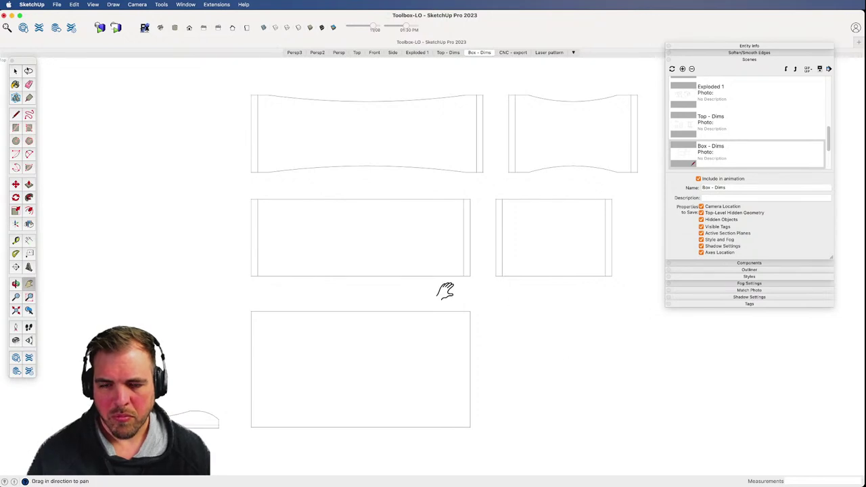
drag(444, 315, 454, 330)
middle_drag(433, 387, 435, 264)
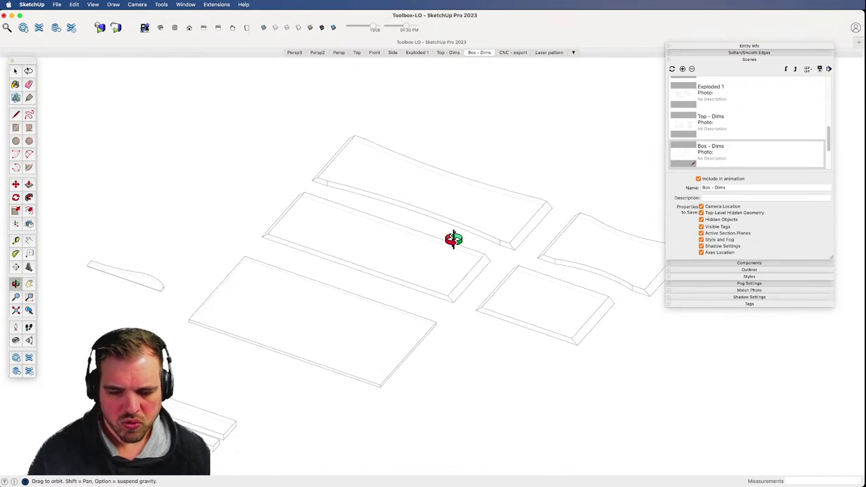
scroll(453, 239, down, 2)
scroll(487, 311, down, 4)
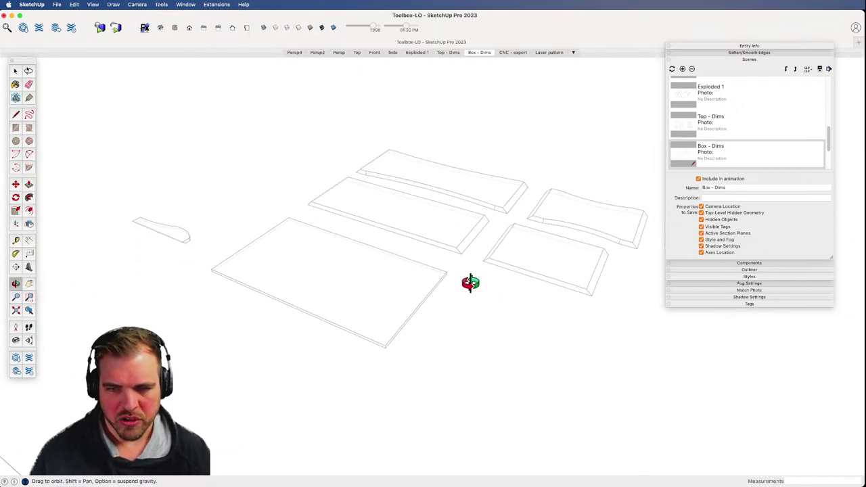
middle_drag(509, 296, 480, 327)
scroll(481, 319, up, 2)
scroll(503, 313, up, 1)
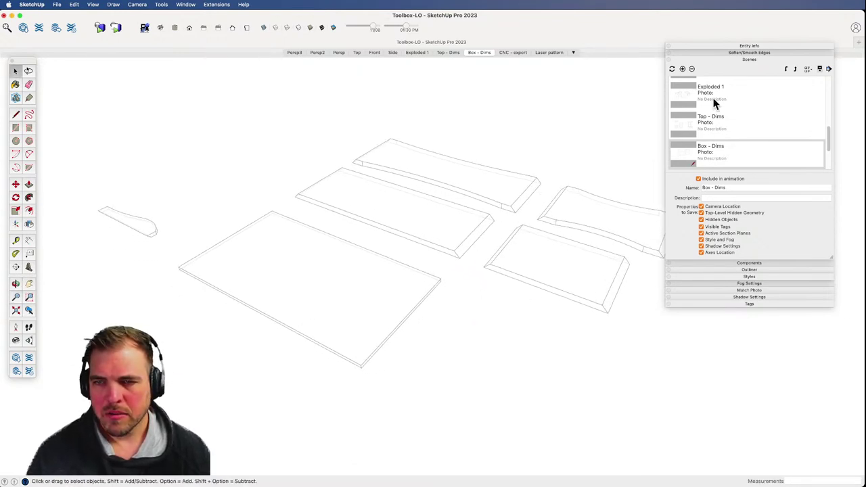
click(683, 69)
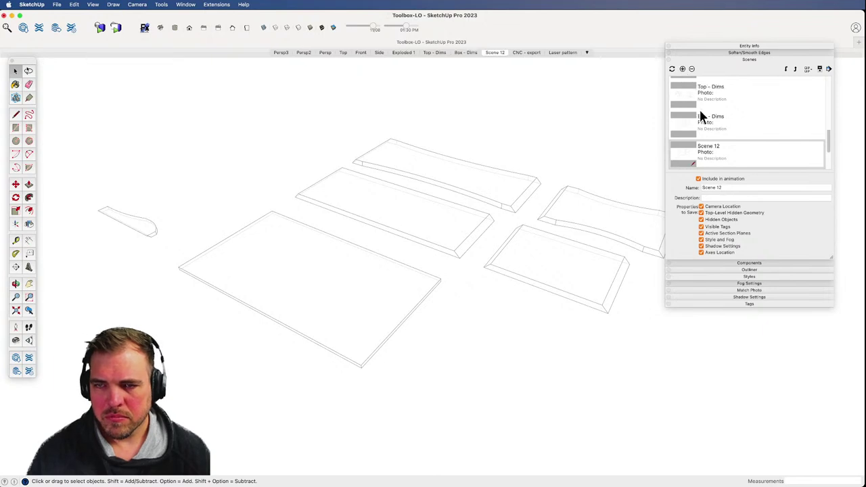
click(720, 188)
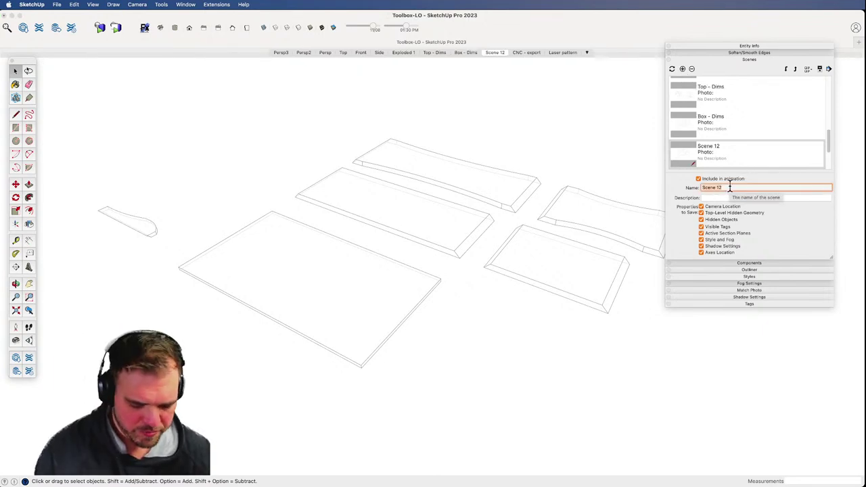
text(Box -)
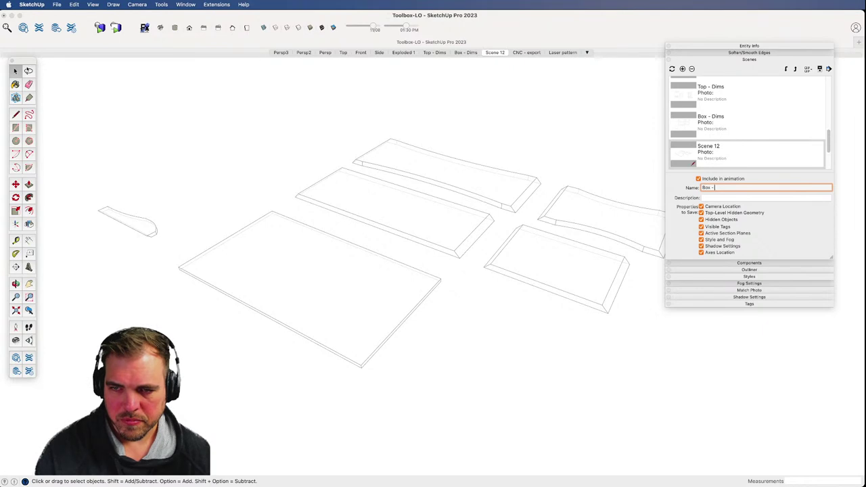
text( Dims Persp)
key(Return)
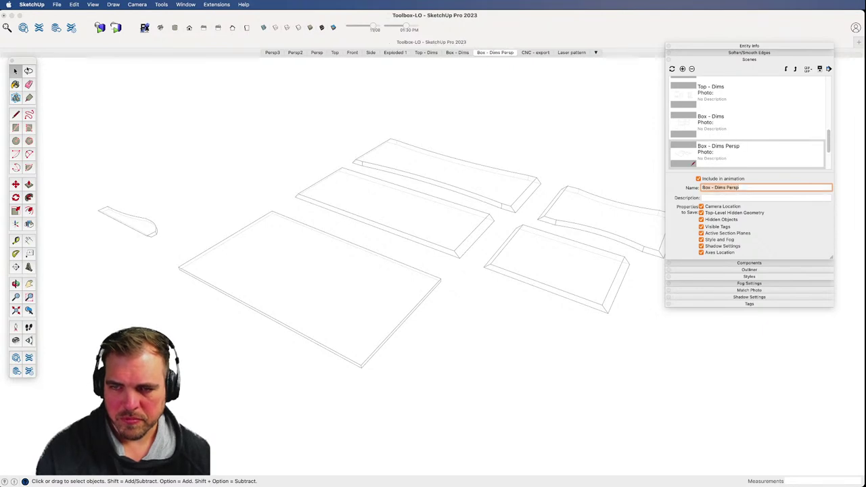
click(553, 403)
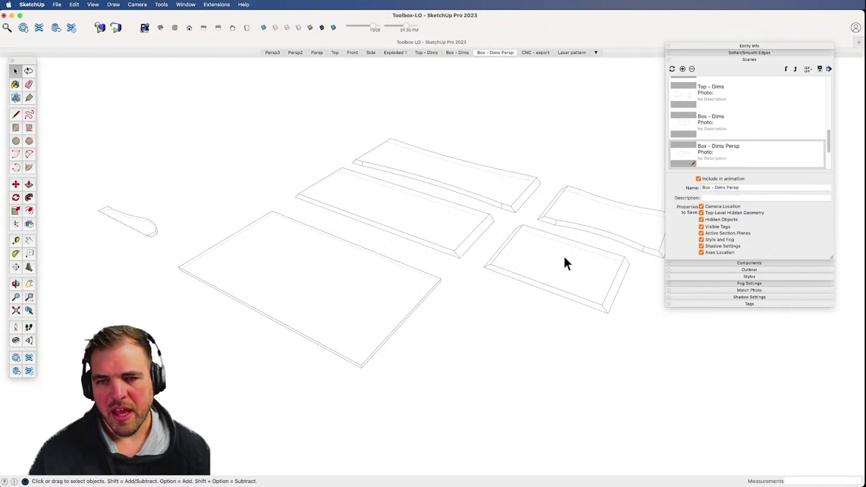
- Zoom out from the box panels to review the whole layout of toolbox parts around them
key(z)
drag(565, 259, 446, 372)
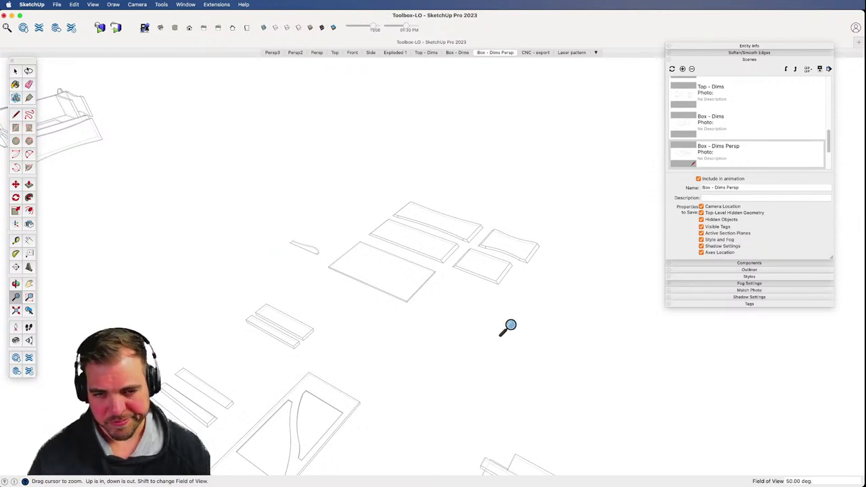
key(space)
key(z)
drag(452, 333, 433, 389)
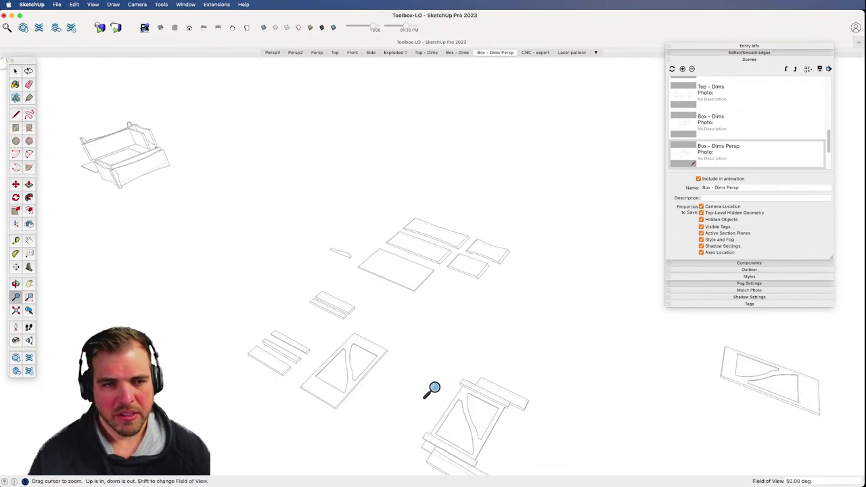
key(h)
drag(431, 344, 432, 316)
middle_drag(433, 315, 464, 361)
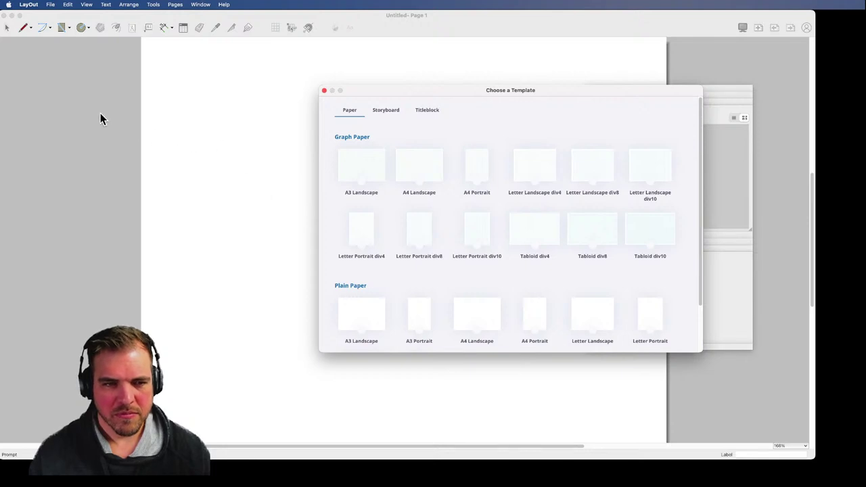
- Switch to LayOut, start the document from the plain Letter Landscape template, and arrange the window and panels clear of the drawing
double_click(599, 321)
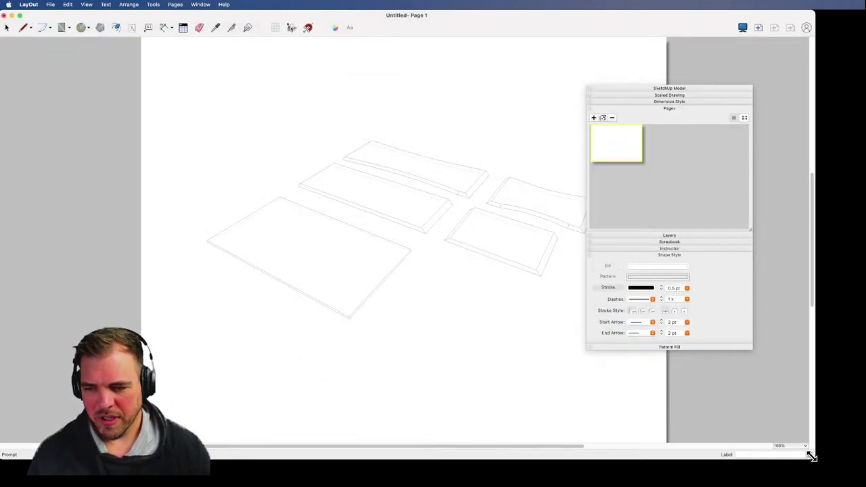
drag(823, 462, 858, 479)
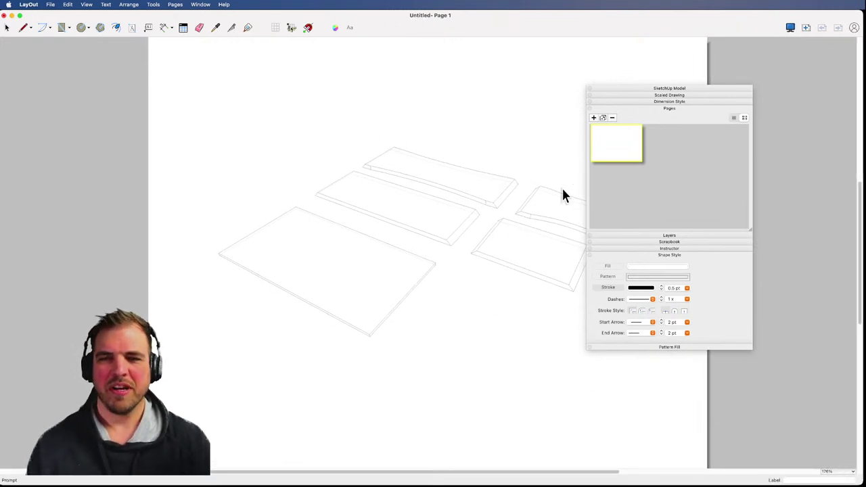
mouse_move(704, 91)
mouse_down()
mouse_move(787, 71)
mouse_move(791, 61)
mouse_up()
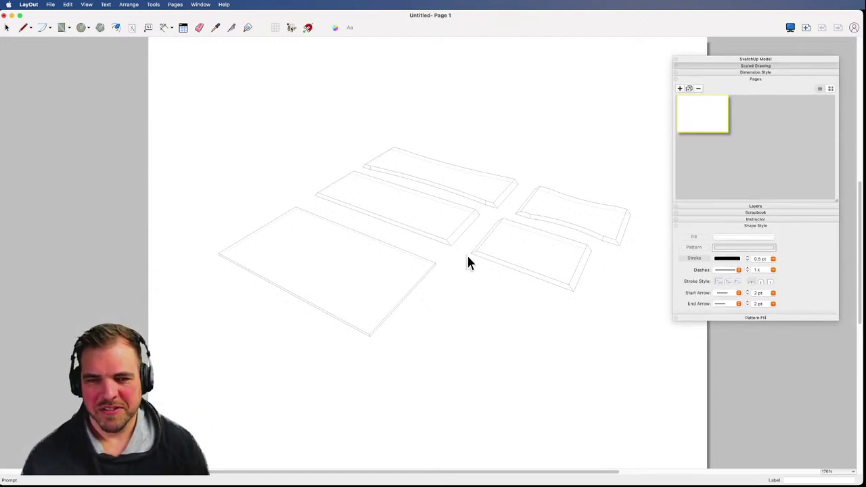
- Set the page's model viewport to the Persp2 scene
key(z)
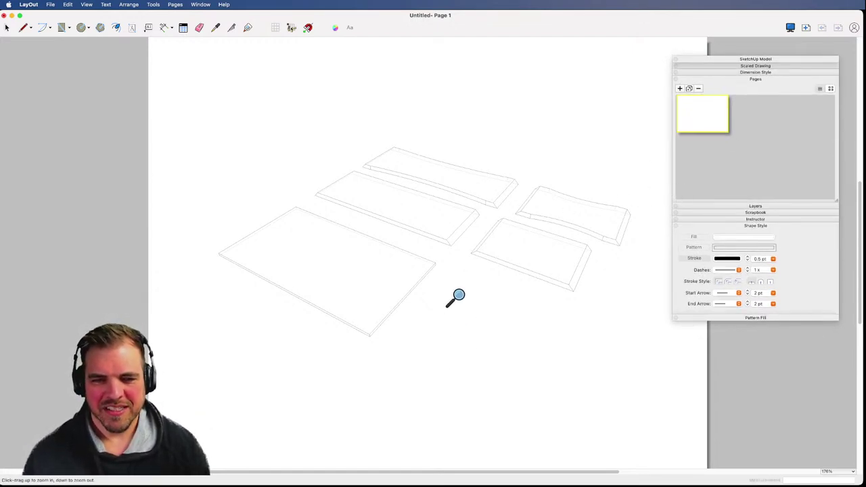
drag(456, 299, 464, 323)
middle_drag(460, 301, 354, 294)
scroll(358, 288, up, 3)
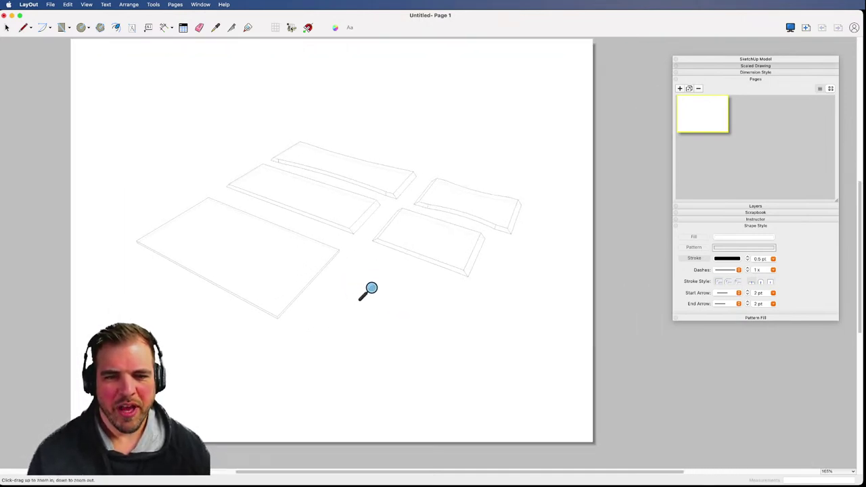
scroll(368, 291, down, 1)
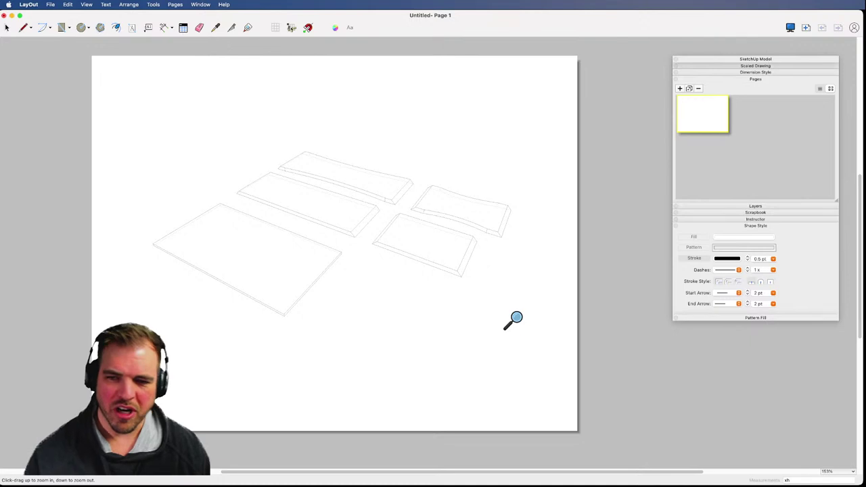
key(space)
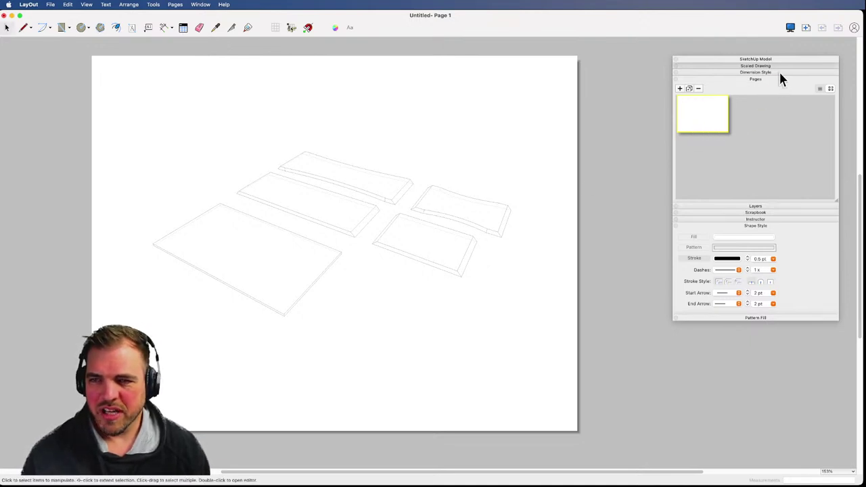
click(452, 241)
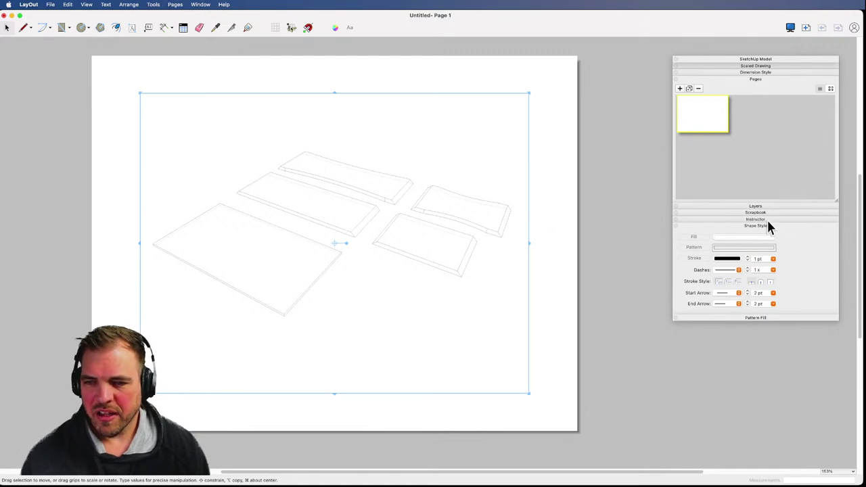
click(776, 59)
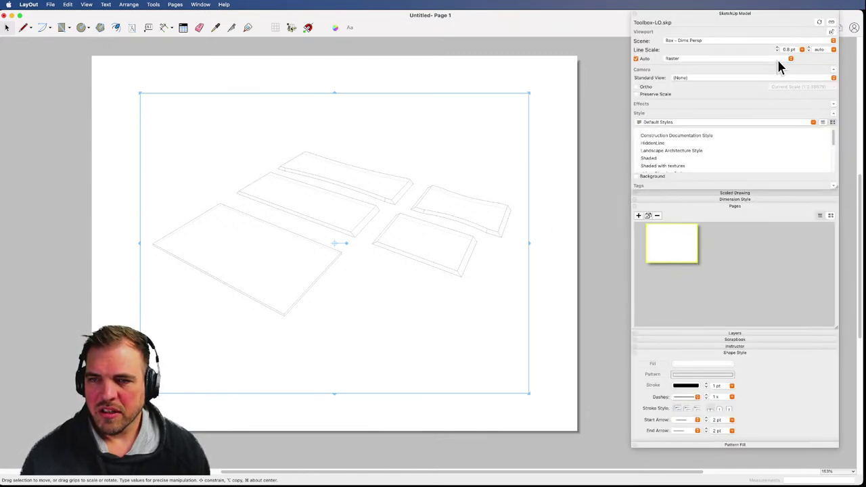
click(730, 40)
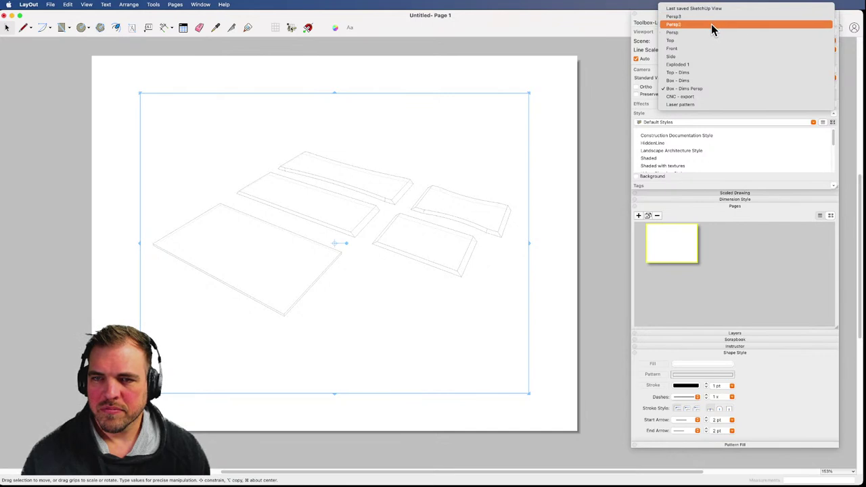
click(713, 25)
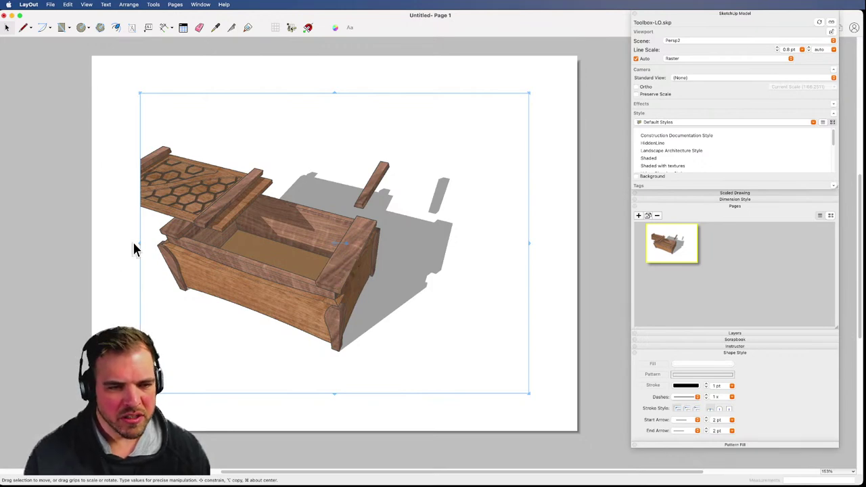
- Reshape the toolbox viewport, trimming its right side and extending its left side to uncover the whole slid-off lid
drag(139, 242, 53, 241)
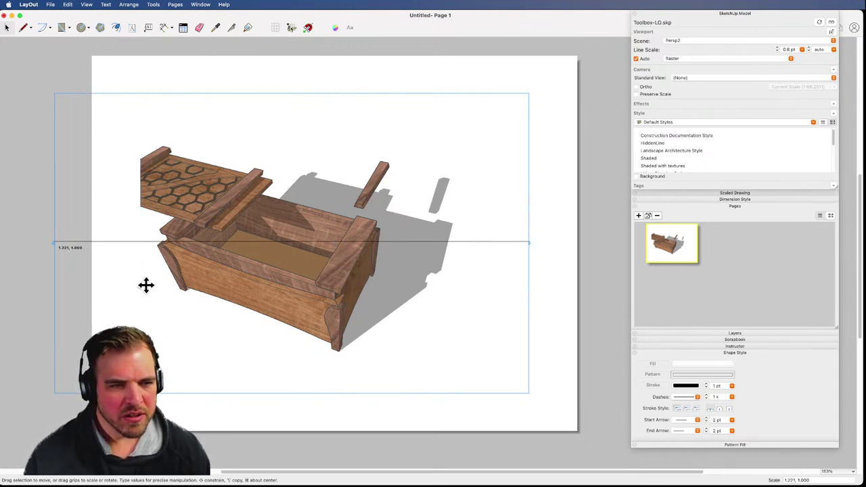
drag(261, 269, 342, 265)
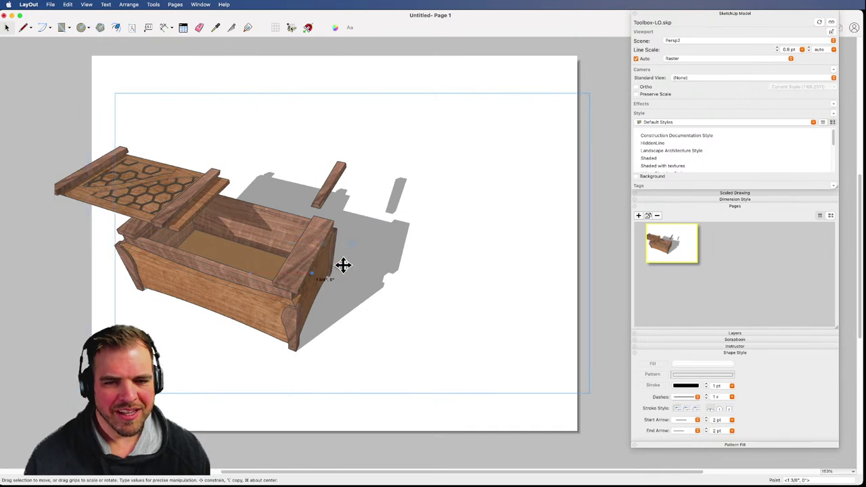
drag(591, 242, 517, 242)
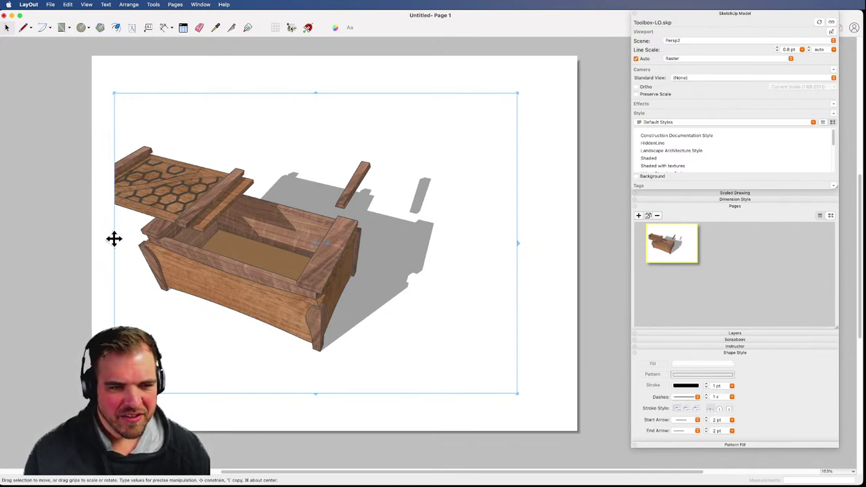
drag(113, 243, 35, 242)
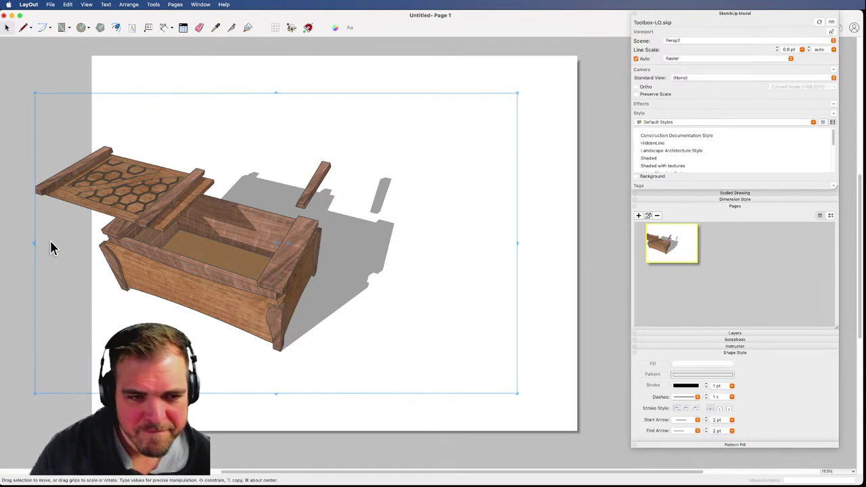
click(23, 204)
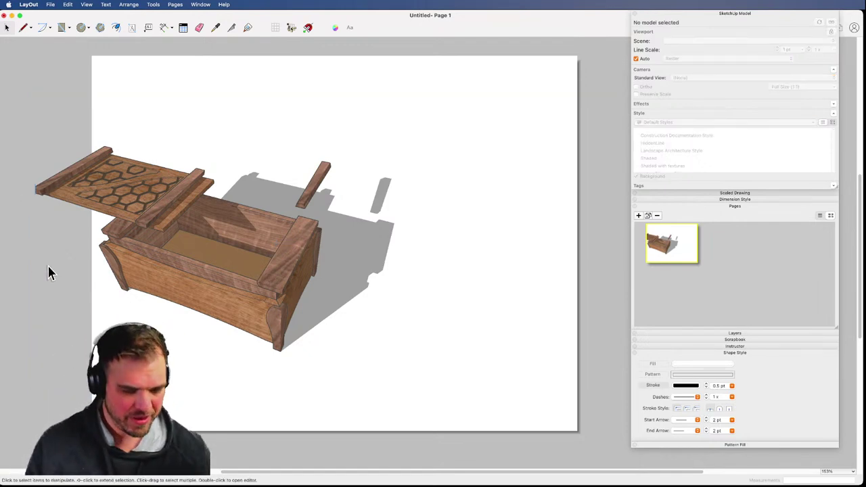
- Move the toolbox viewport to the upper middle of the page and extend its left side for extra margin
click(200, 269)
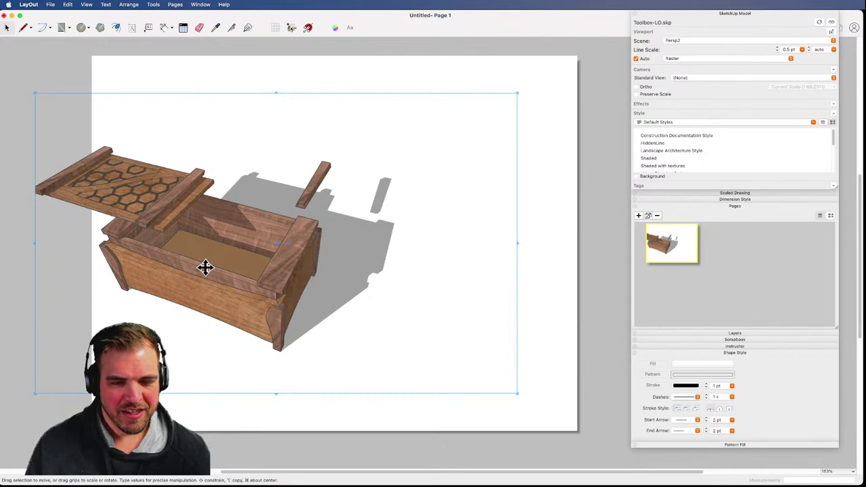
drag(205, 267, 325, 269)
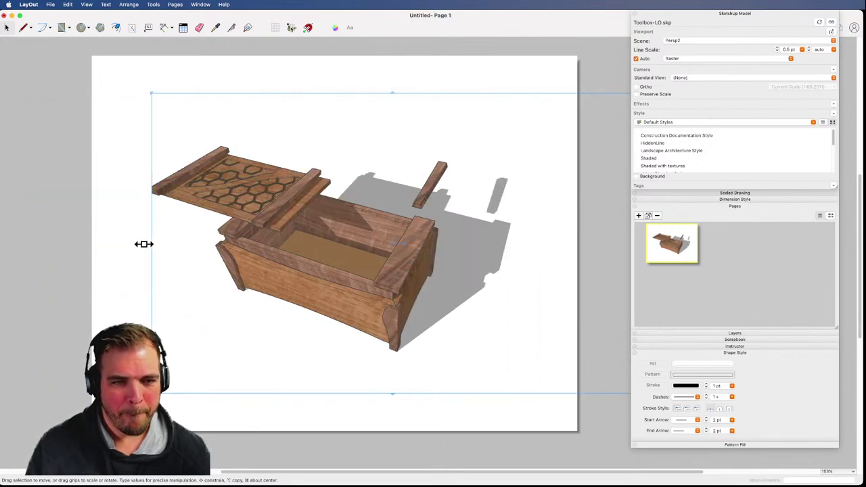
drag(143, 244, 88, 253)
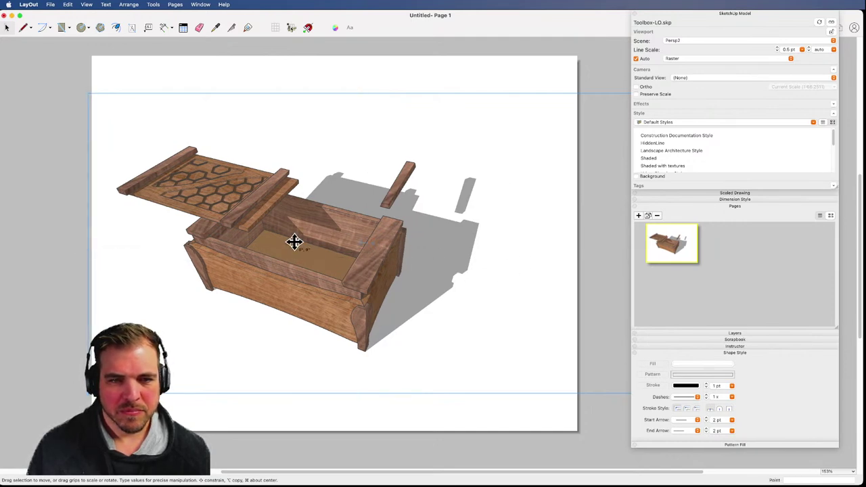
drag(294, 242, 306, 215)
click(41, 224)
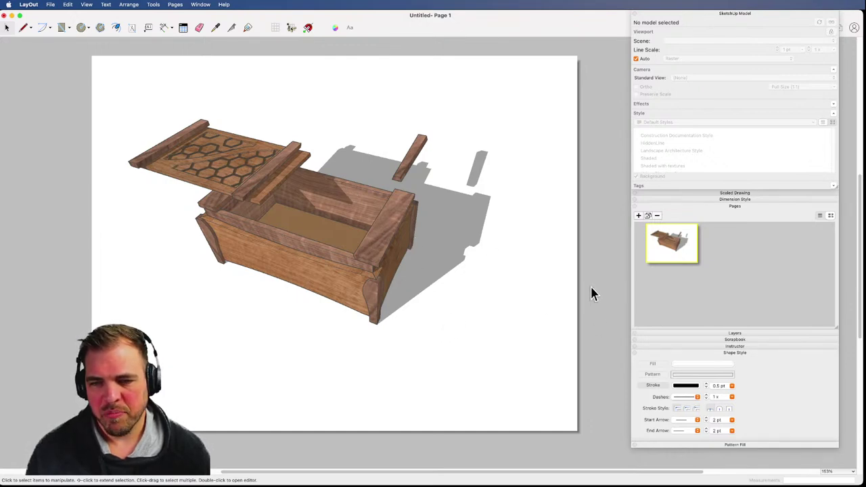
- Collapse the page list and show the TB-Contemporary Drawing References scrapbook
click(737, 206)
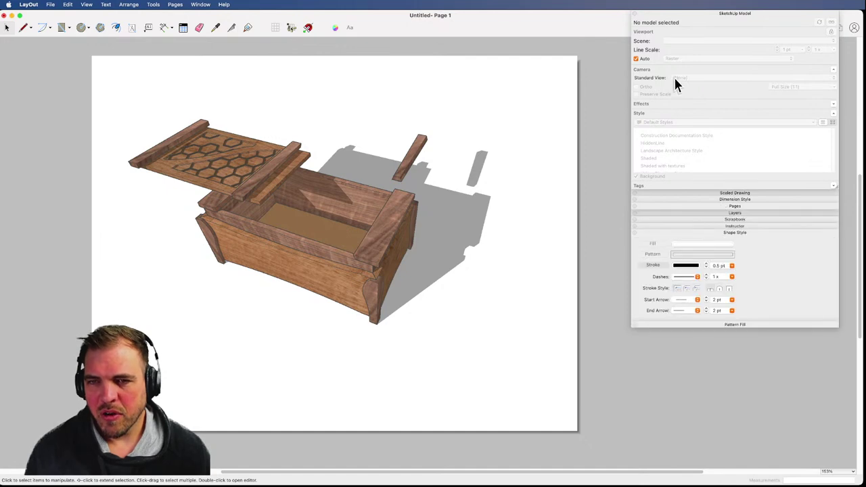
click(729, 220)
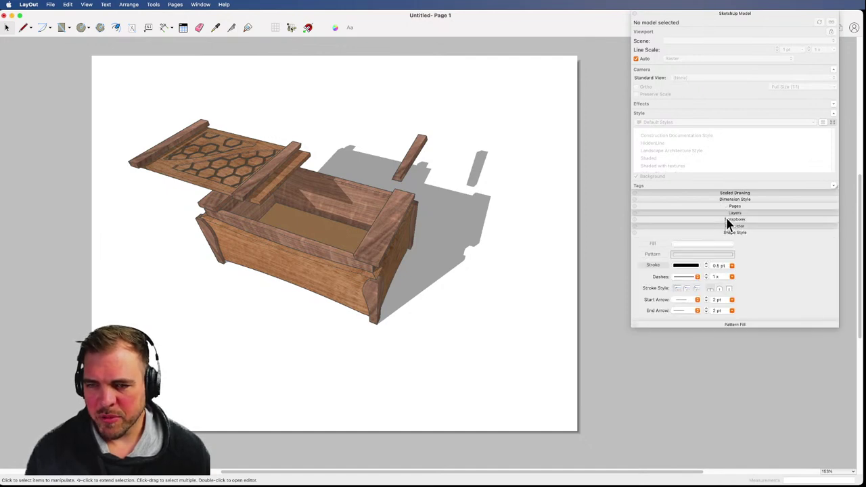
click(723, 231)
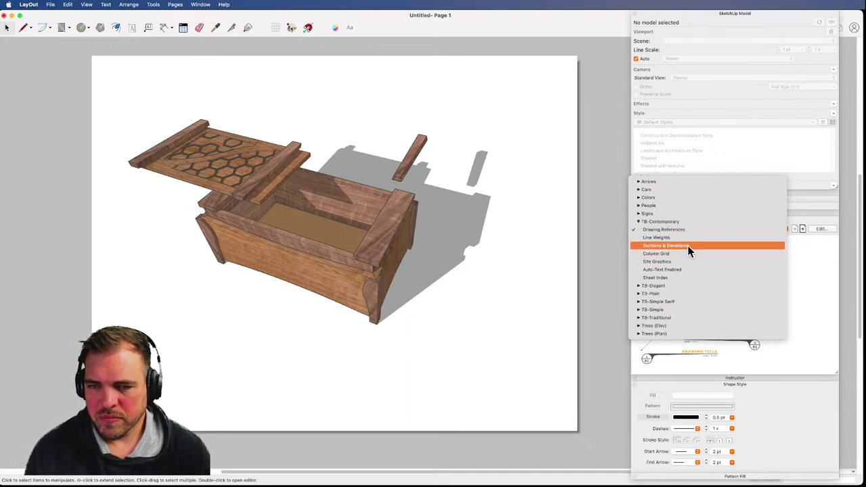
click(669, 229)
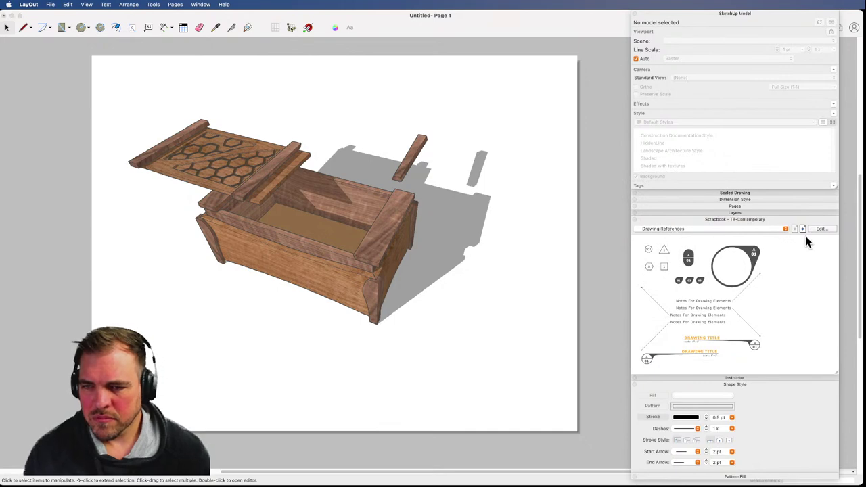
- Place one drawing title symbol with its reference circle at the right end in the page's lower-right corner
drag(752, 344, 551, 352)
click(745, 341)
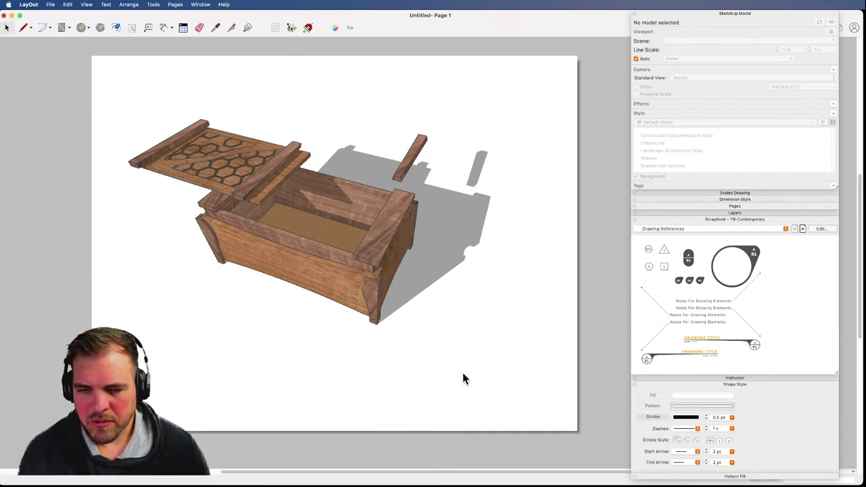
drag(464, 379, 472, 387)
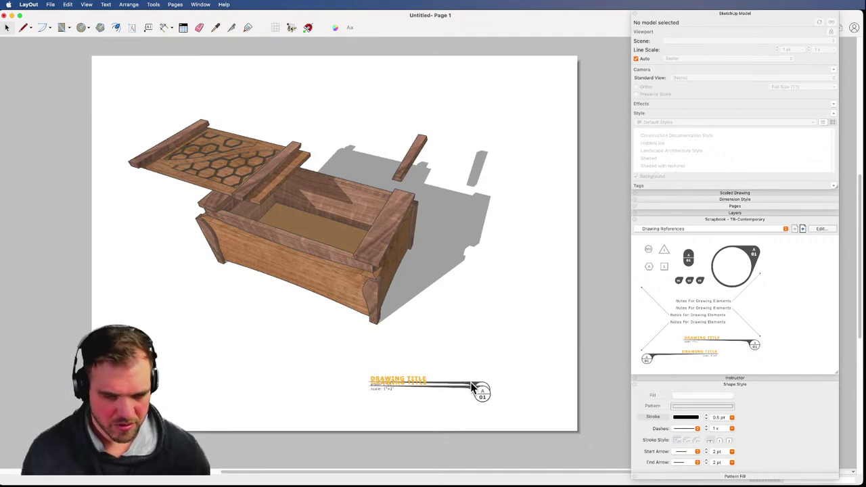
key(Escape)
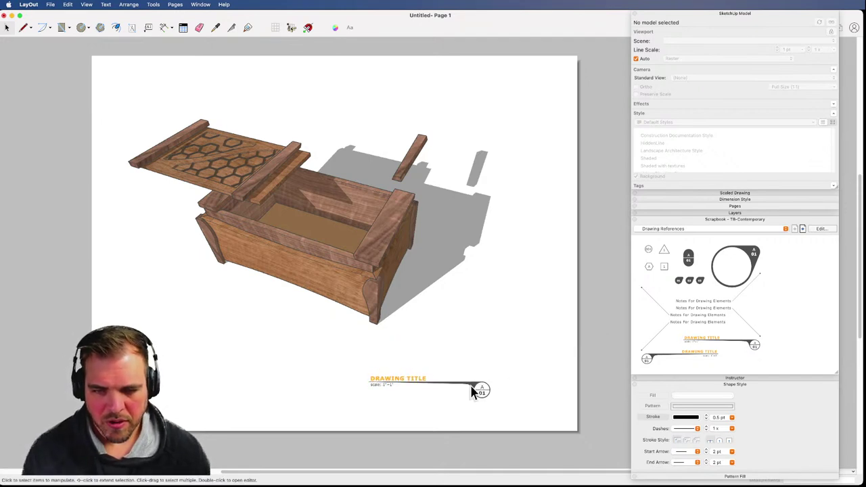
click(473, 388)
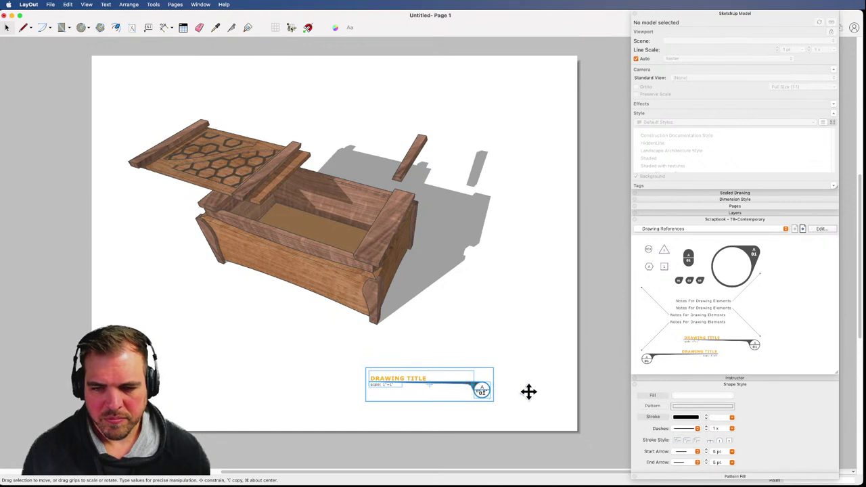
mouse_move(529, 392)
mouse_down()
mouse_move(535, 398)
mouse_move(525, 401)
mouse_up()
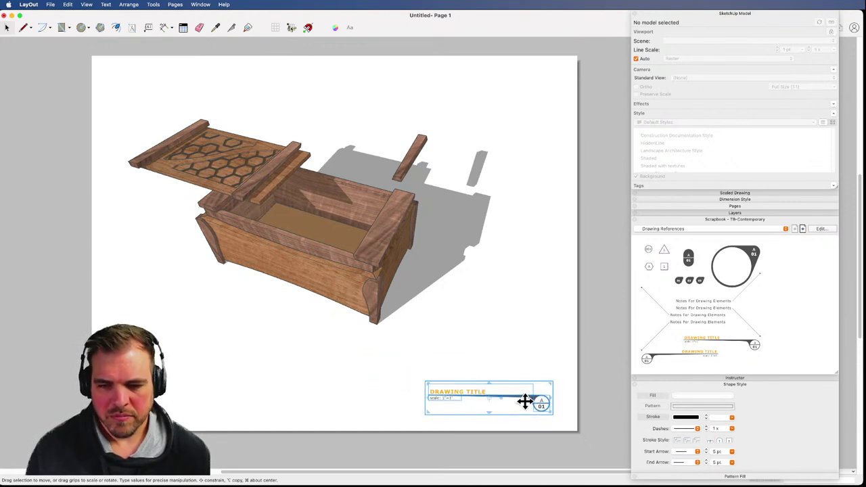
click(586, 384)
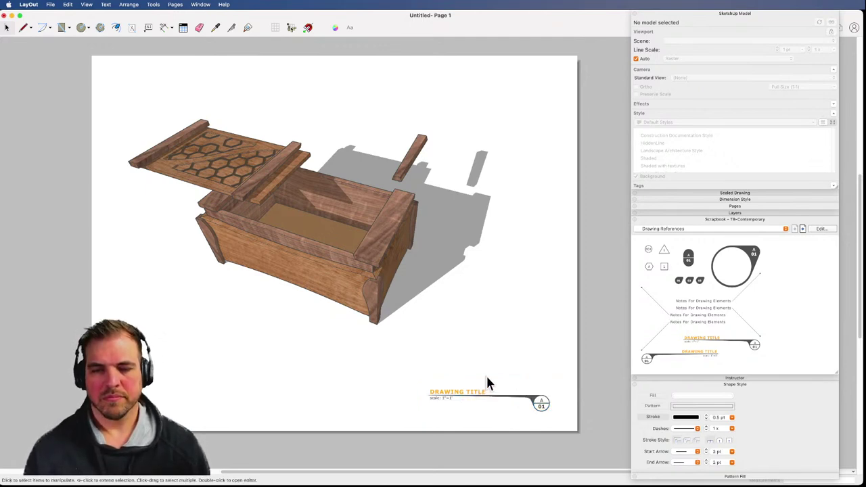
- Delete the scale text from the drawing title symbol in the page's lower-right corner
click(445, 397)
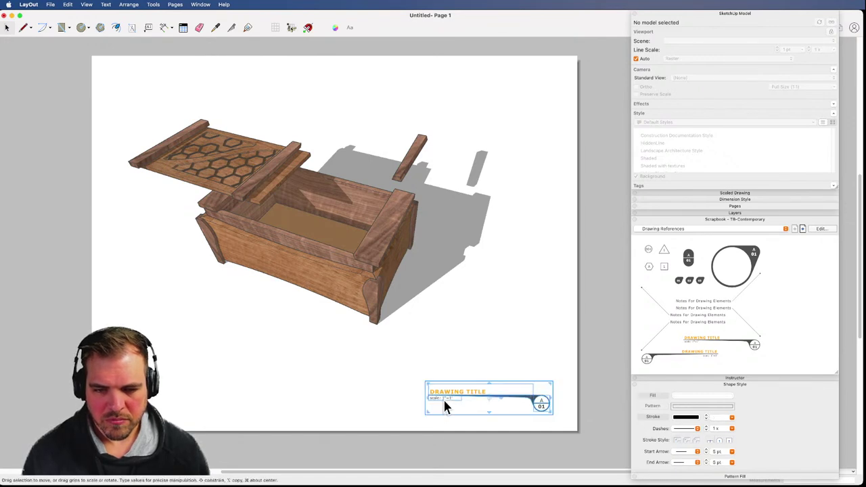
double_click(444, 398)
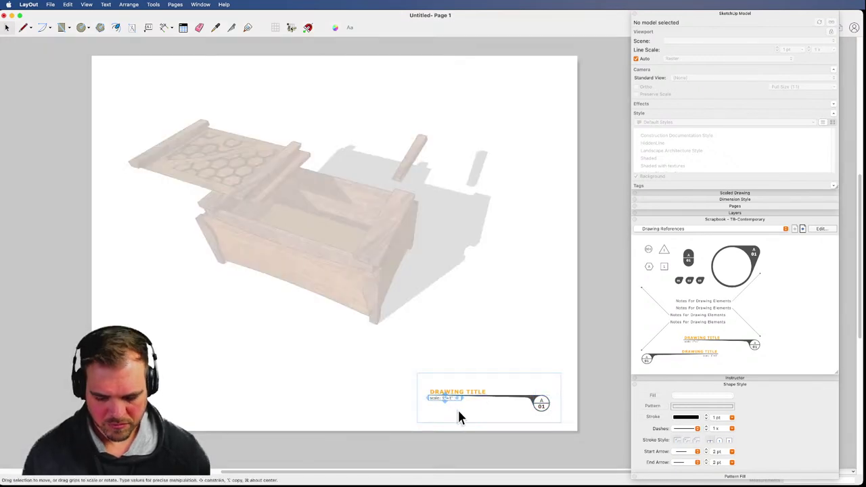
click(458, 417)
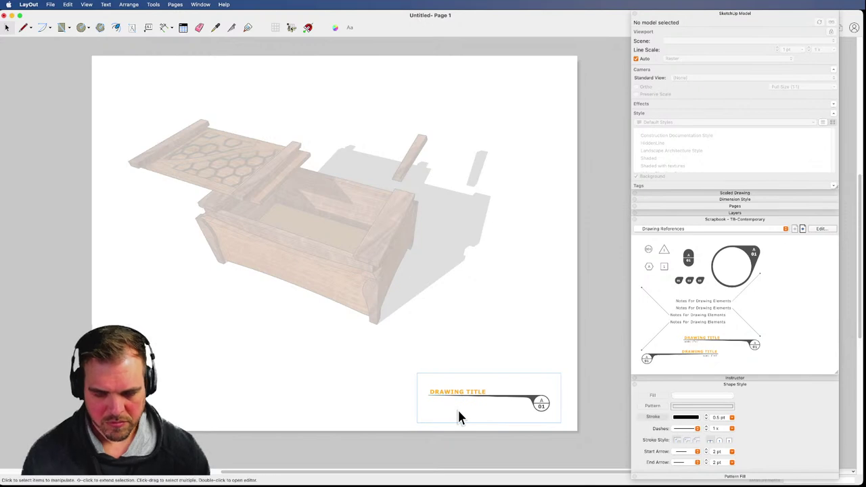
click(596, 355)
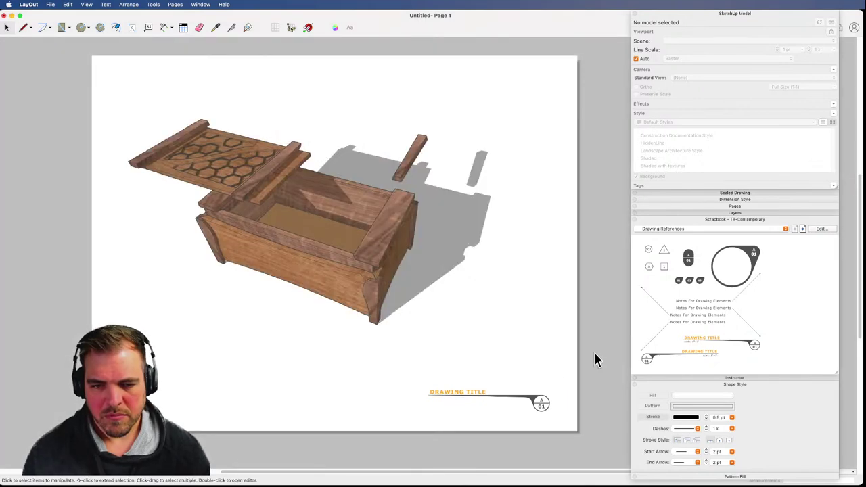
- Change the drawing title symbol's text to "Japanese Style Box"
double_click(463, 389)
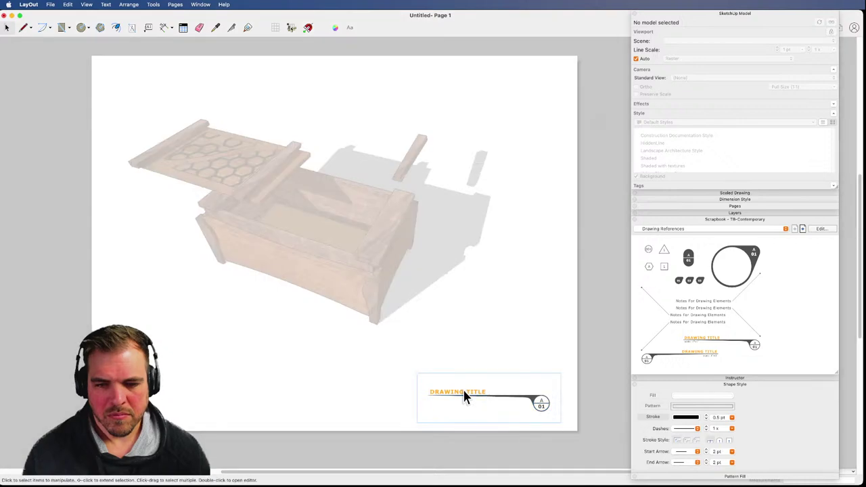
double_click(463, 390)
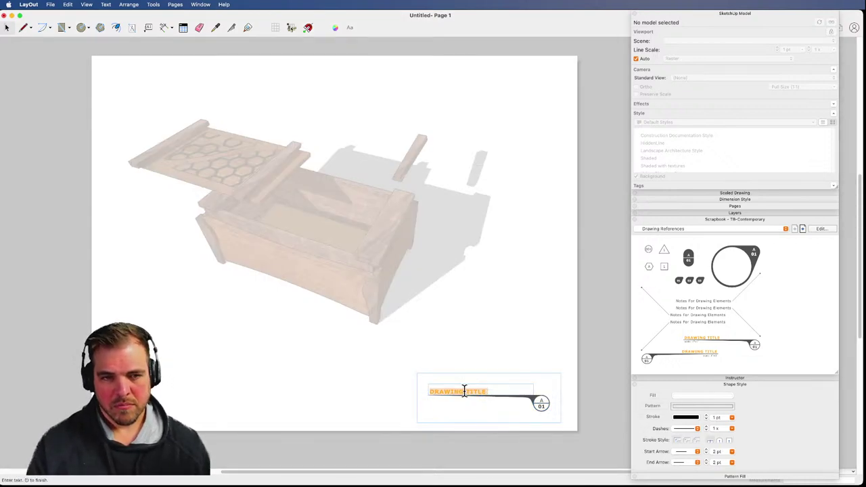
text(J)
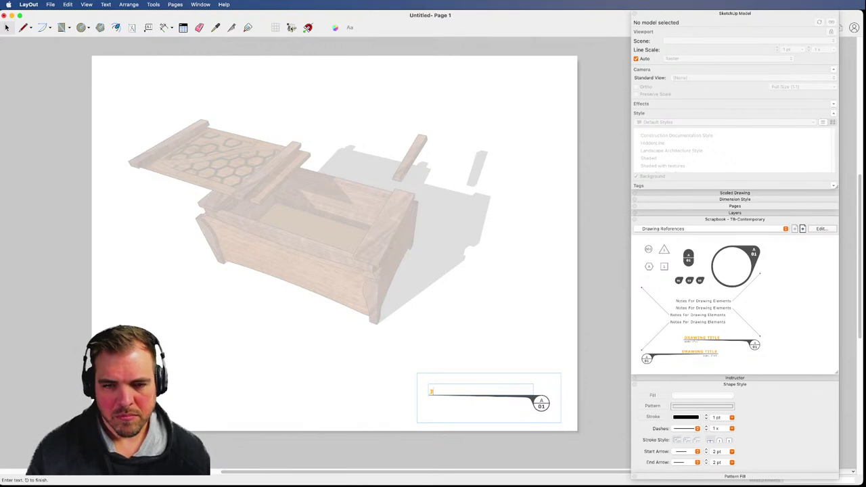
text(apanese St)
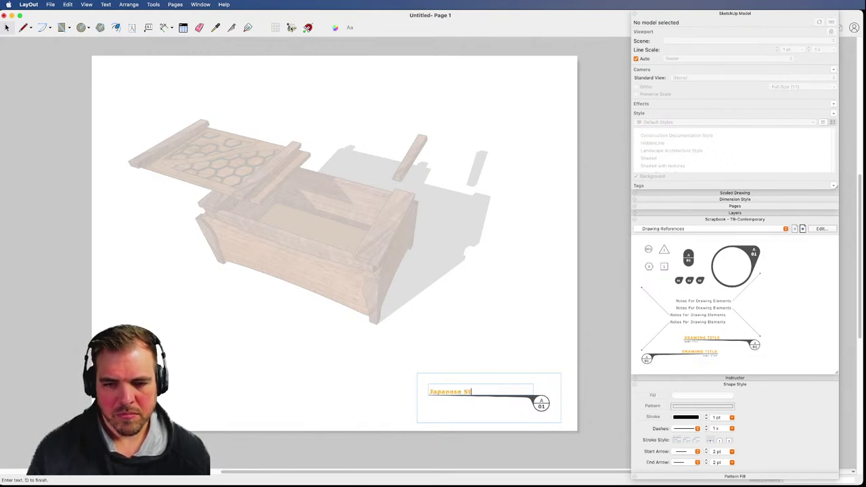
text(yle Box)
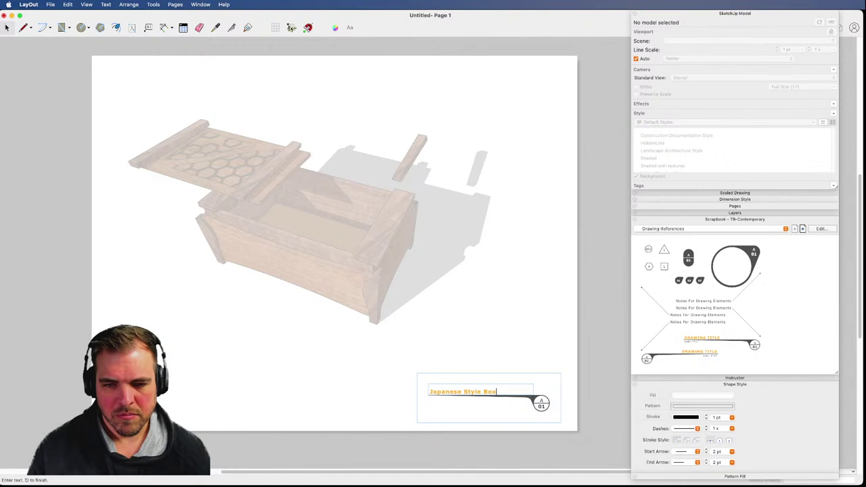
click(586, 386)
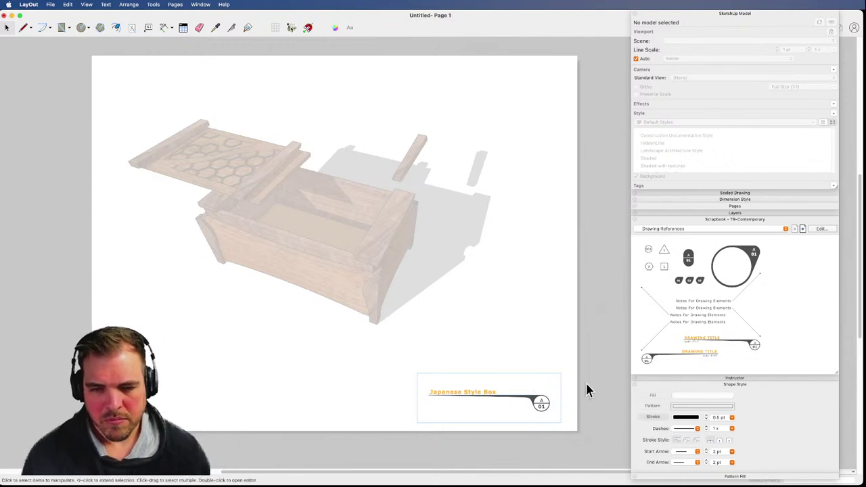
click(588, 372)
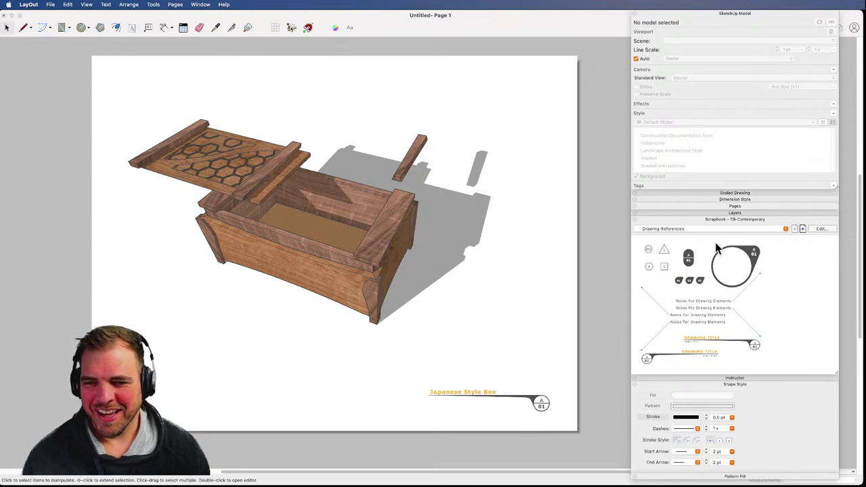
- Duplicate the titled page and set the copy's toolbox viewport to the Persp3 scene
click(771, 219)
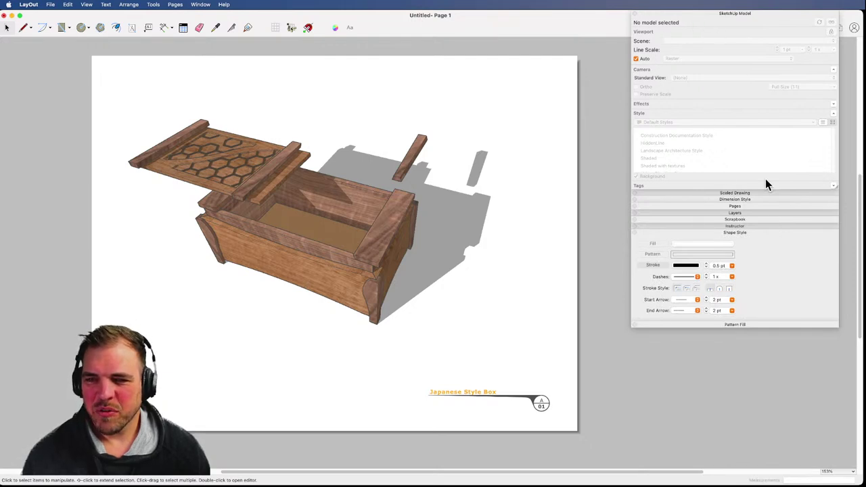
click(739, 206)
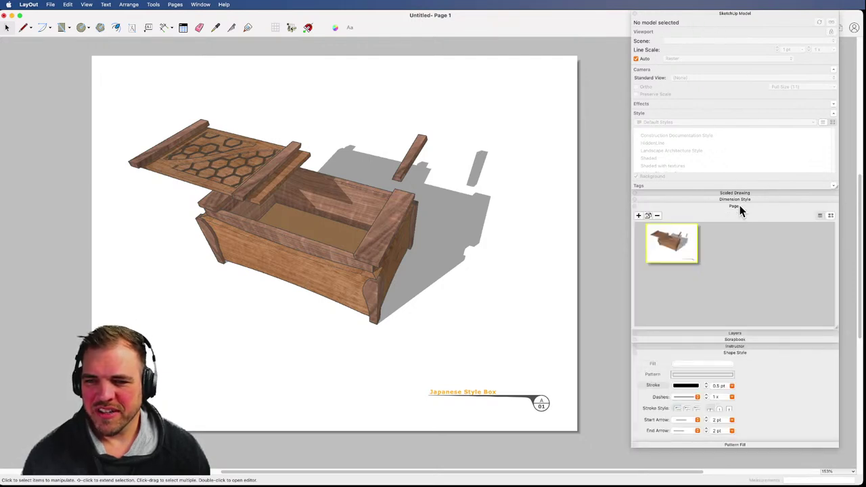
click(648, 215)
click(283, 222)
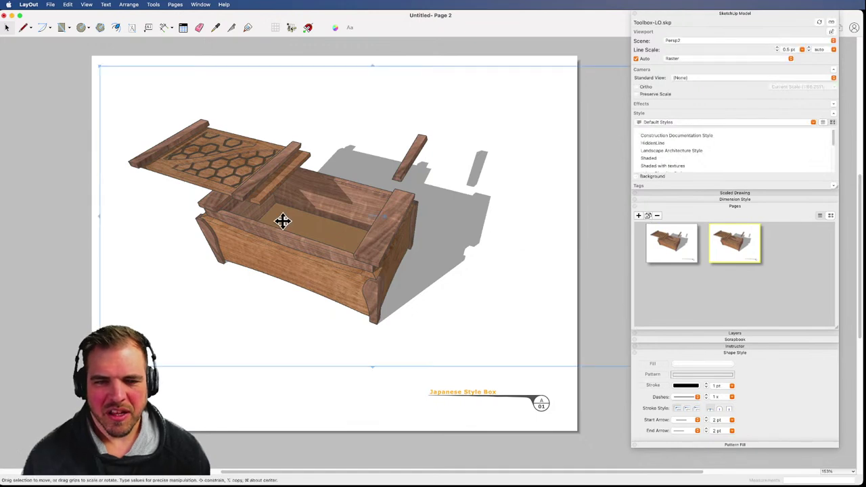
click(690, 40)
click(687, 35)
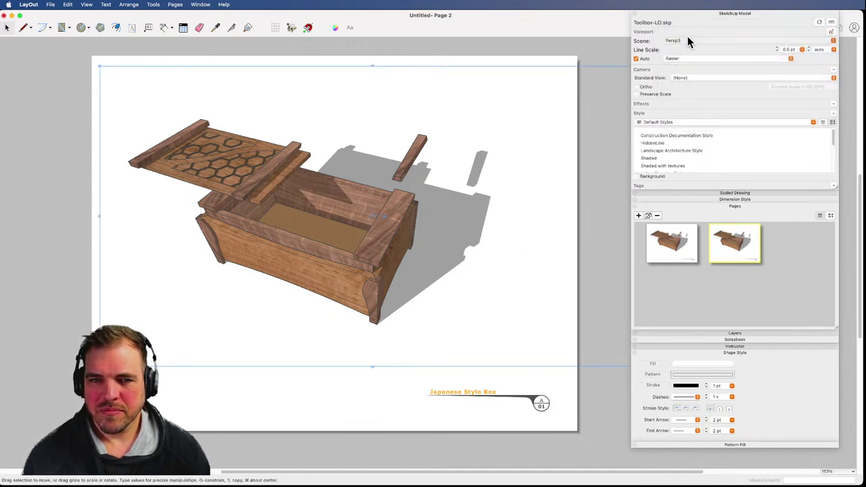
- Shrink the closed-box viewport into the page's upper-left area and place a copy of it toward the lower right
scroll(286, 236, down, 2)
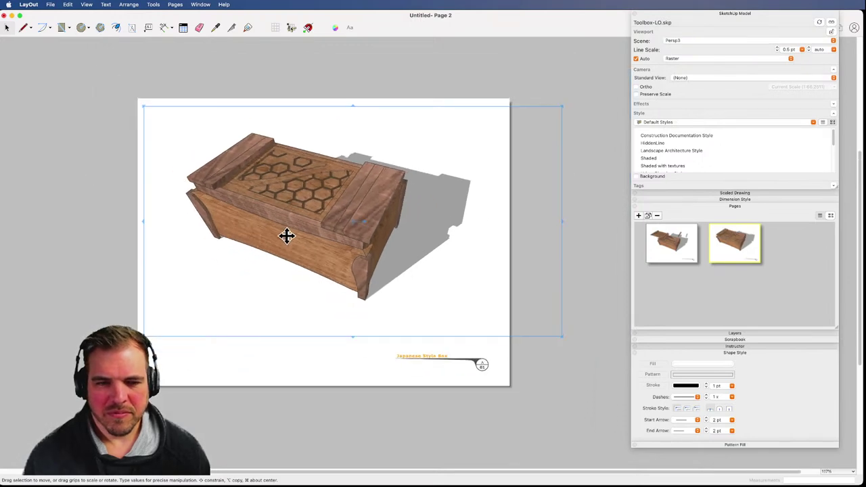
drag(553, 330, 410, 269)
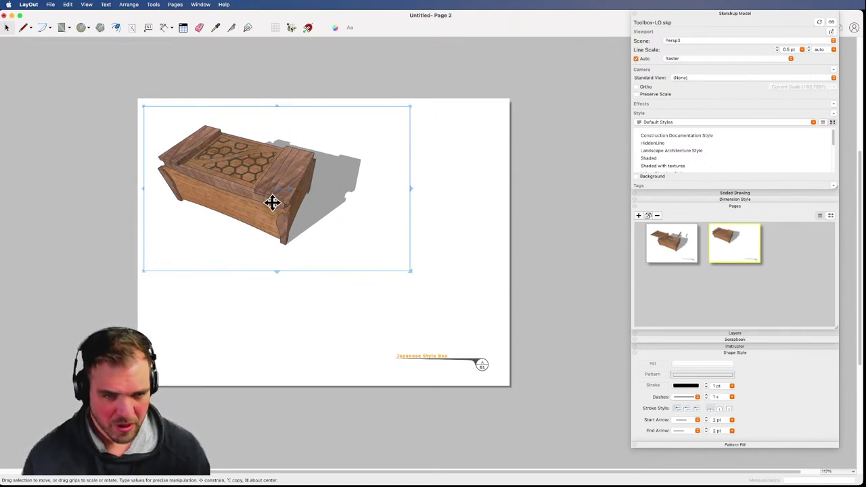
alt+drag(272, 202, 415, 273)
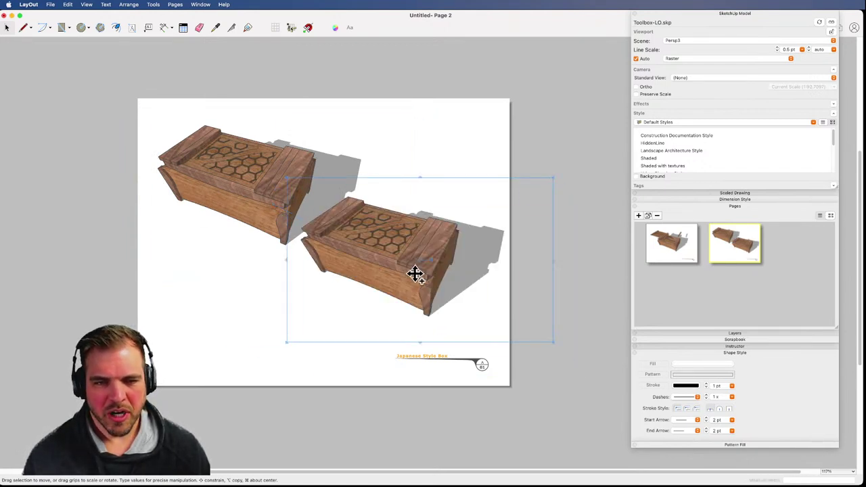
- Set the copied lower-right viewport to the Persp scene and raise its upper edge to enlarge it
click(725, 37)
click(702, 59)
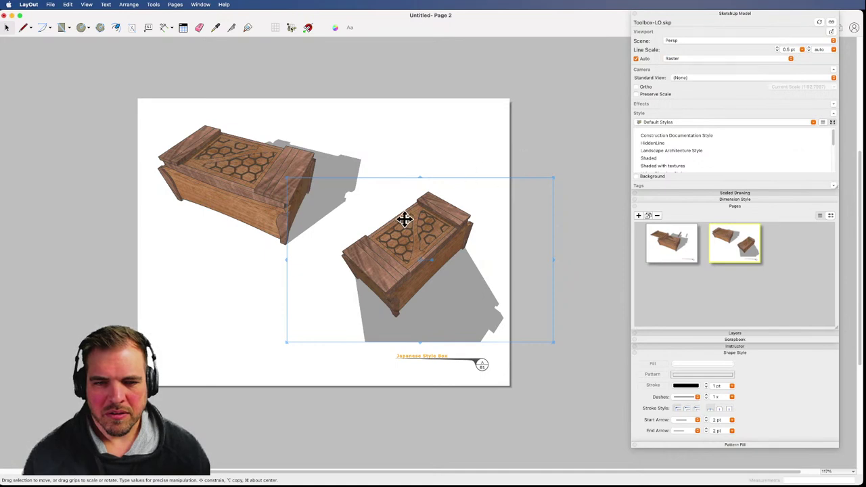
drag(421, 174, 418, 154)
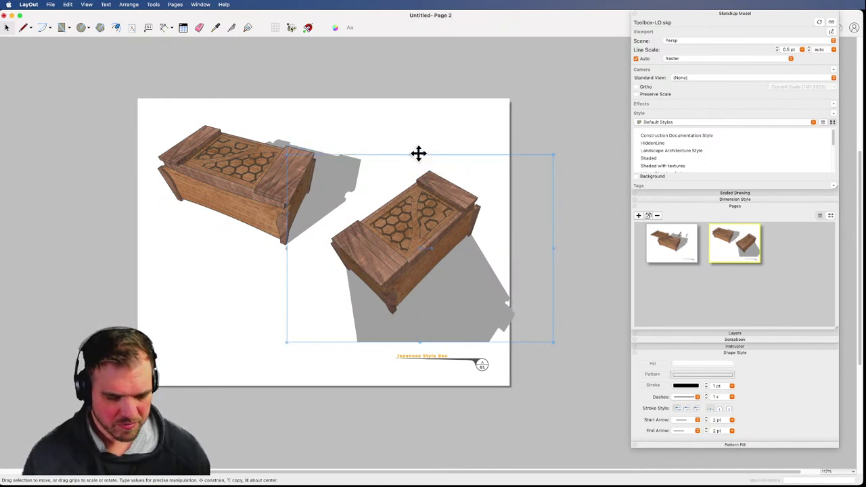
- Orbit the lower-right viewport's camera around to the box's long side and zoom its view out so the box appears smaller
double_click(413, 233)
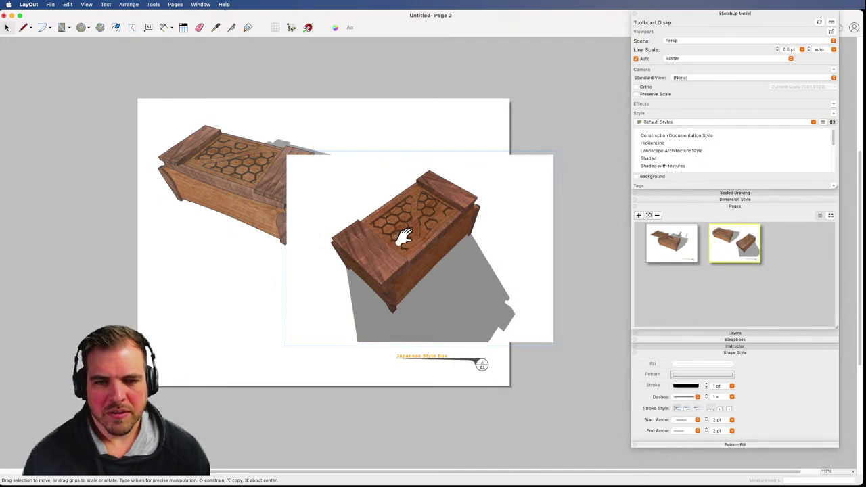
middle_drag(404, 237, 420, 227)
scroll(406, 218, down, 3)
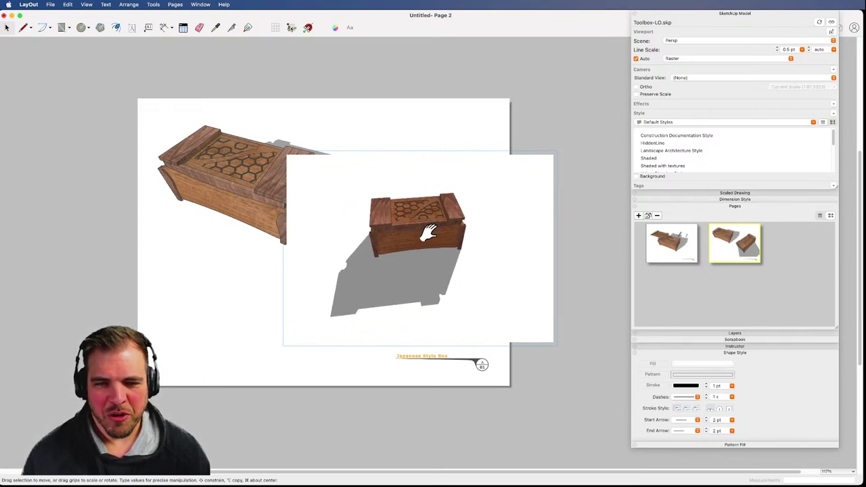
click(547, 123)
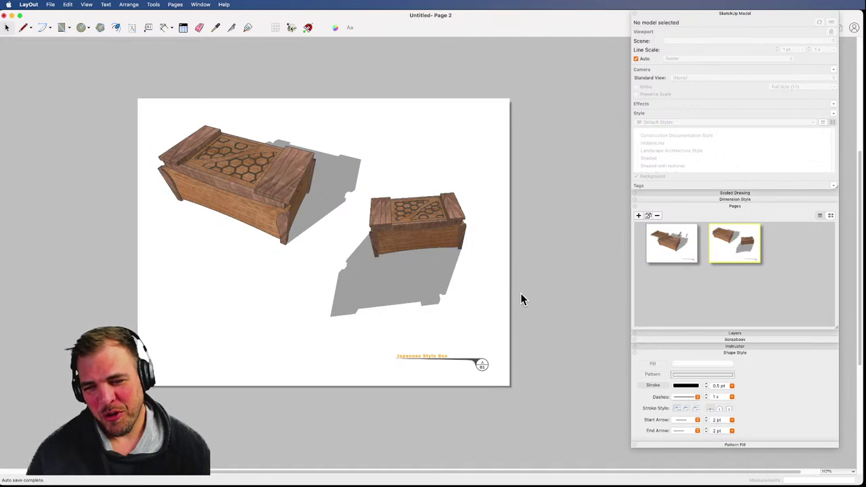
- Duplicate the two-view page and delete the lower-right viewport from the new page
click(647, 216)
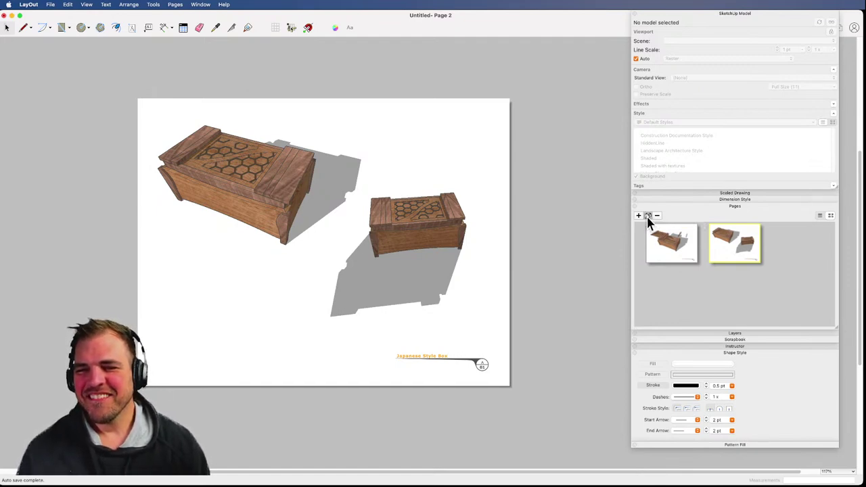
click(385, 218)
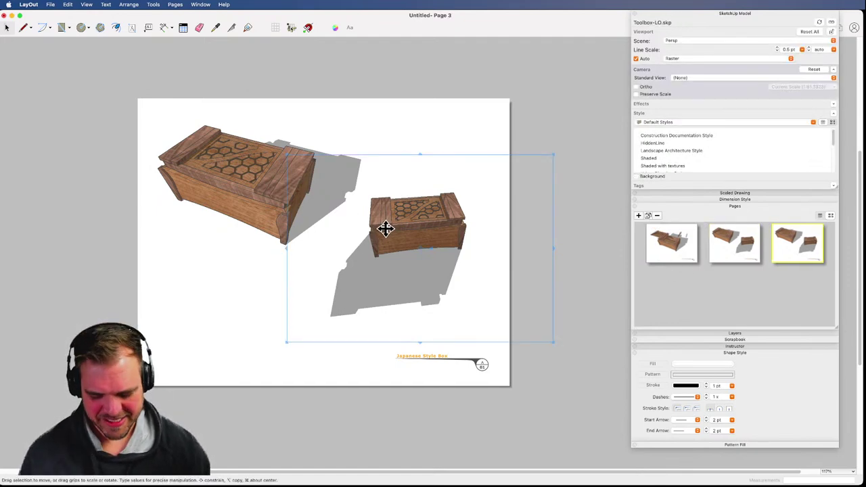
key(Delete)
- Set the third page's remaining viewport to the Exploded 1 scene and enlarge it across the page above the title
click(295, 189)
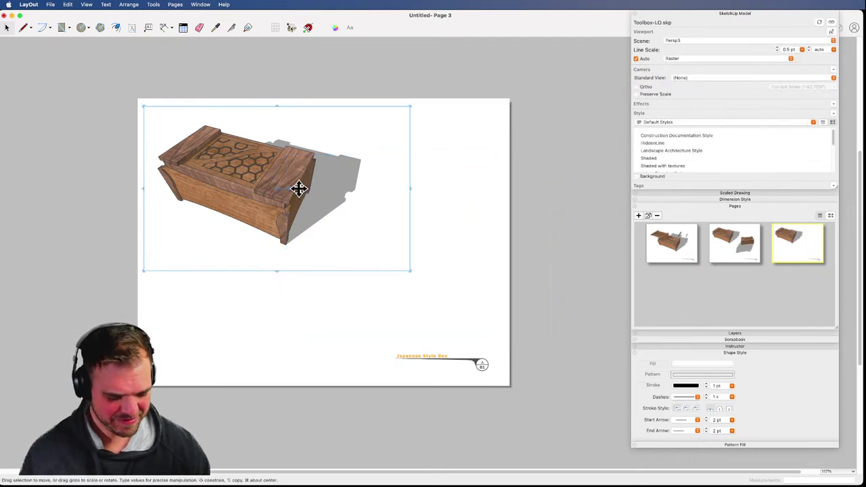
click(695, 41)
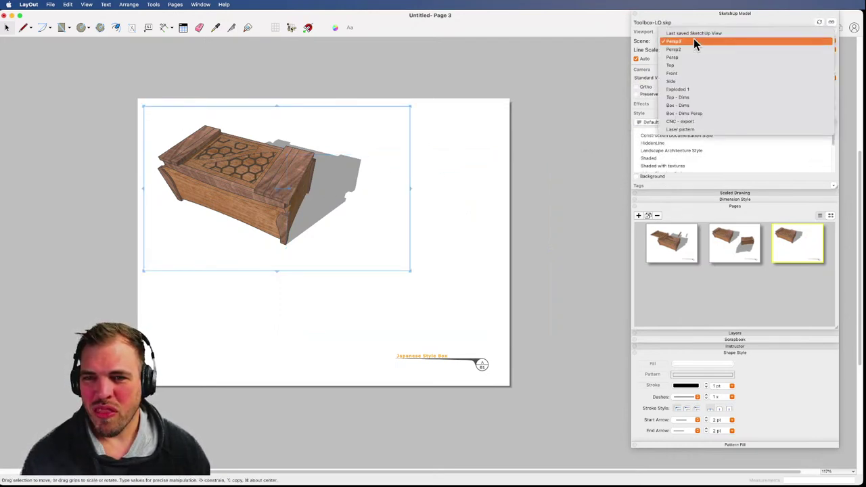
click(692, 89)
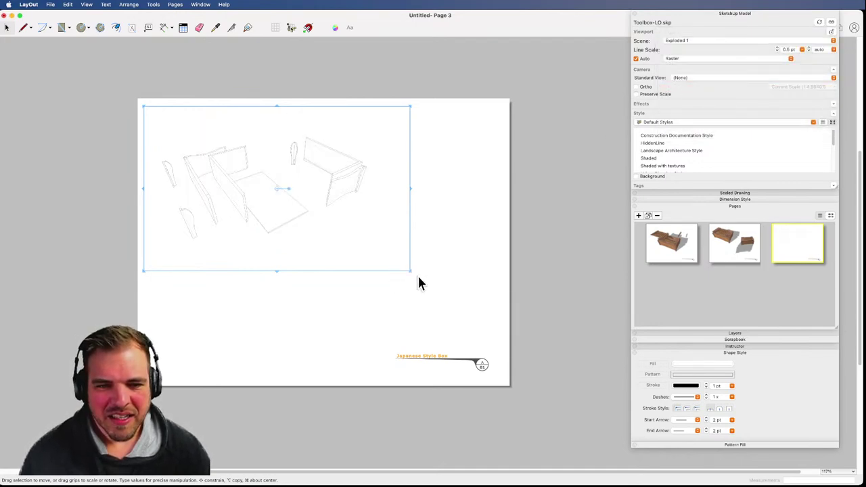
drag(410, 271, 497, 314)
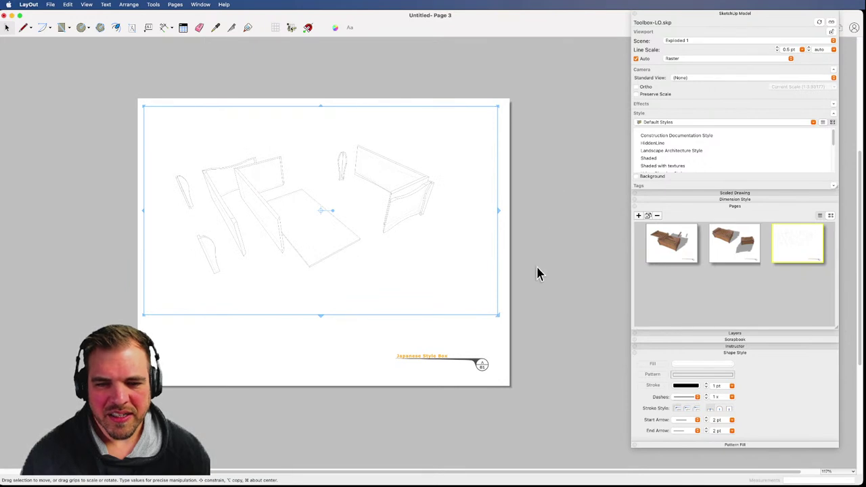
- Change the third page's drawing title text to "Exploded View"
click(425, 354)
double_click(425, 355)
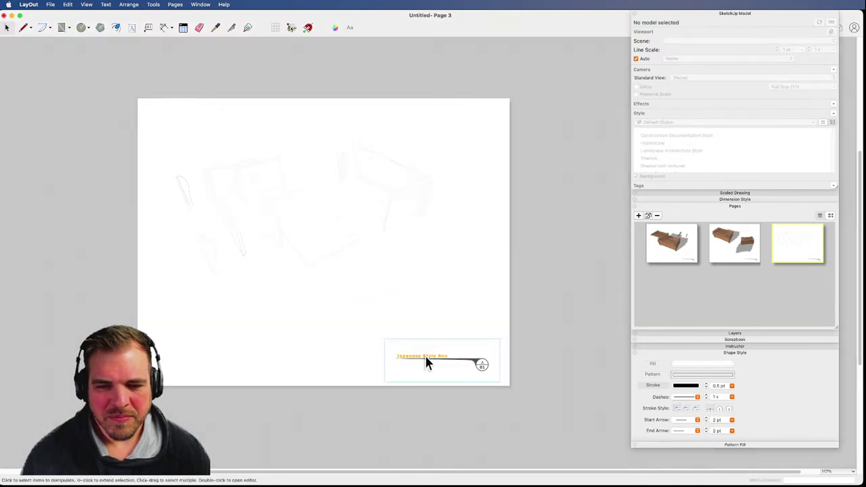
double_click(425, 356)
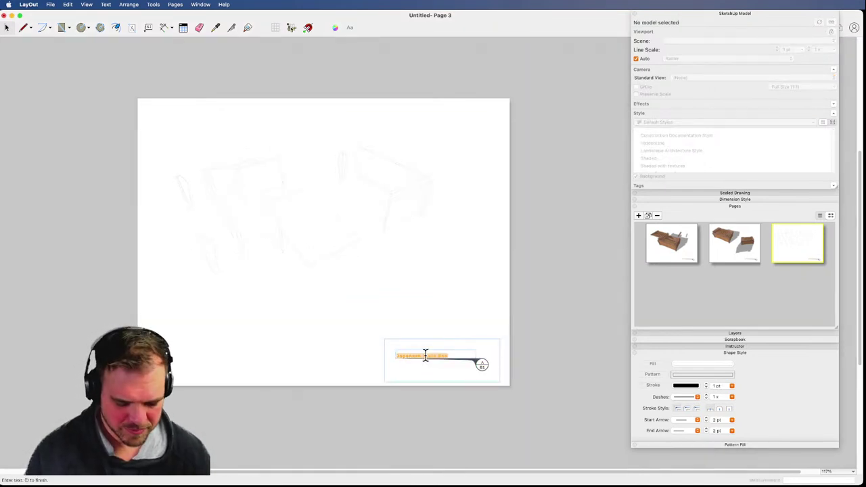
key(BackSpace)
text(Exploded V)
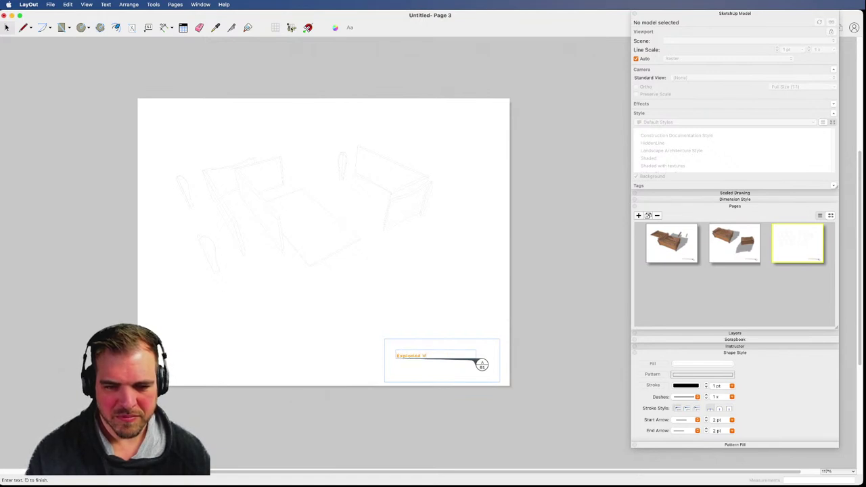
text(iew)
key(Return)
key(BackSpace)
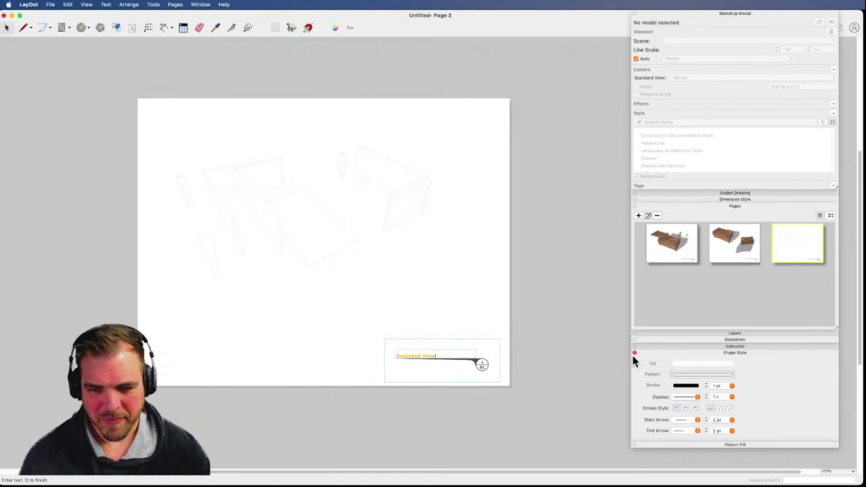
click(567, 314)
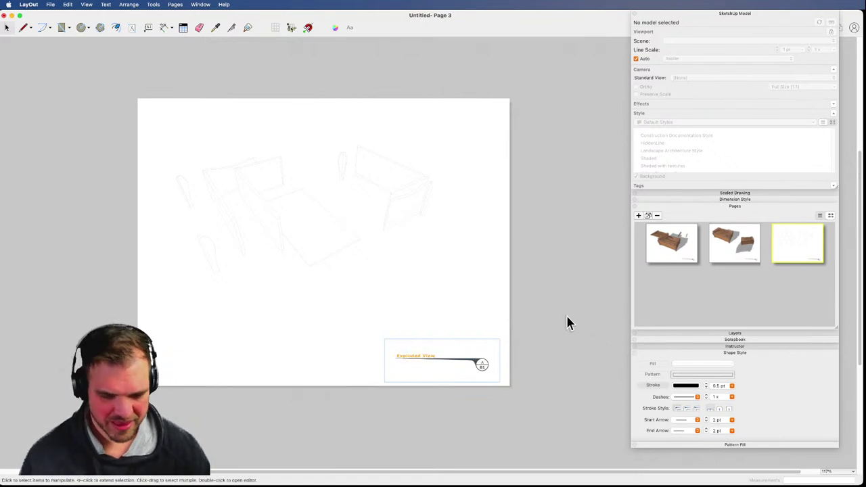
- Add a label to the exploded view page pointing at the inner box panel and reading "Inner Box fits directly inside"
click(737, 247)
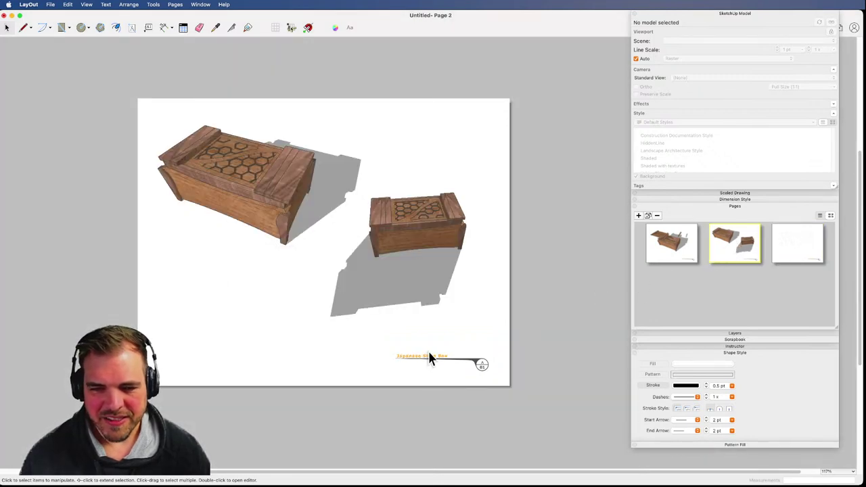
click(790, 254)
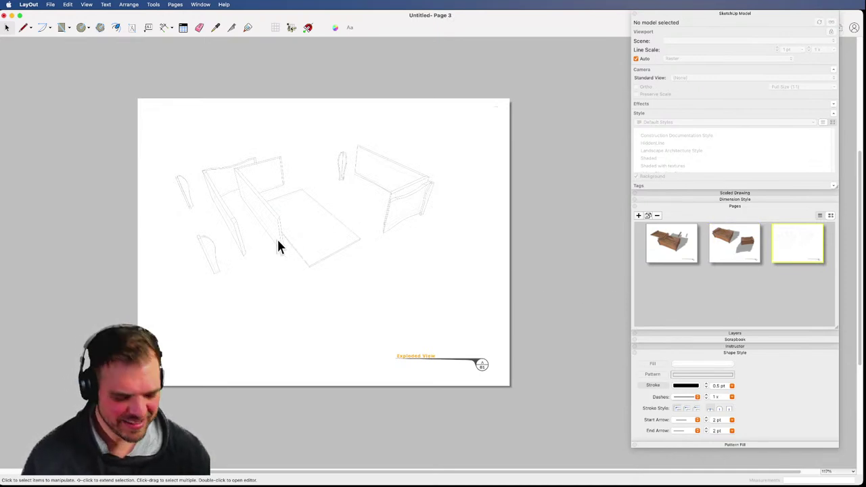
click(148, 27)
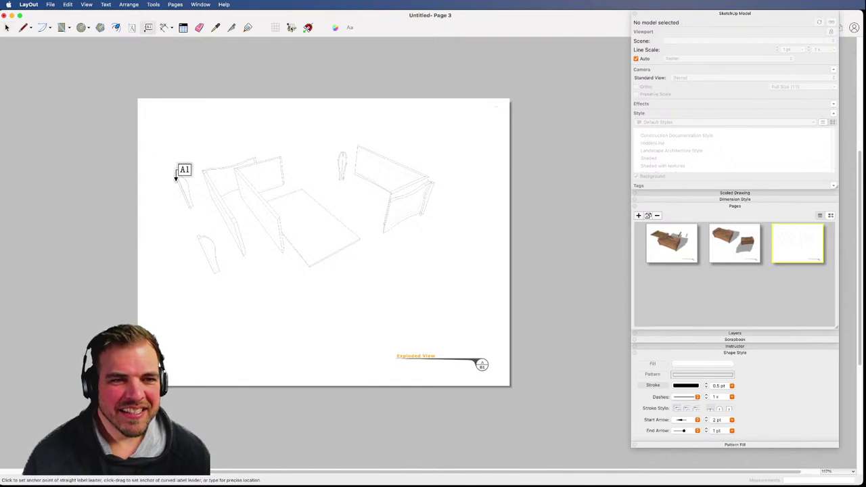
click(269, 229)
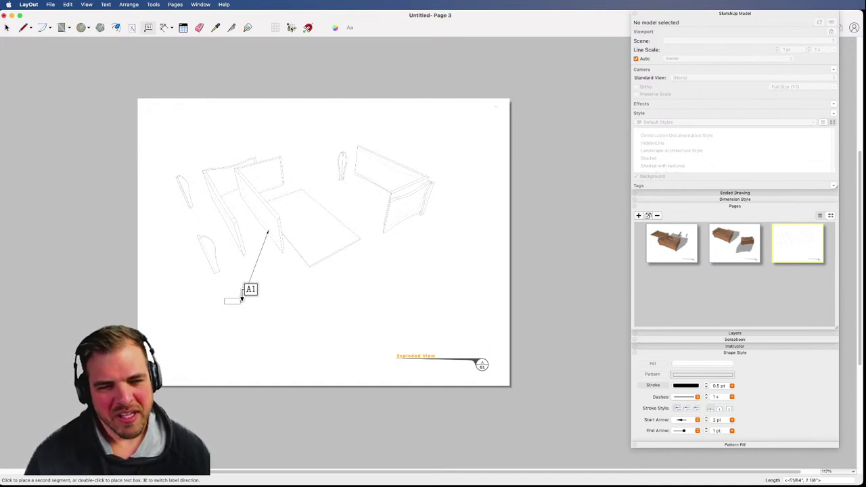
click(242, 299)
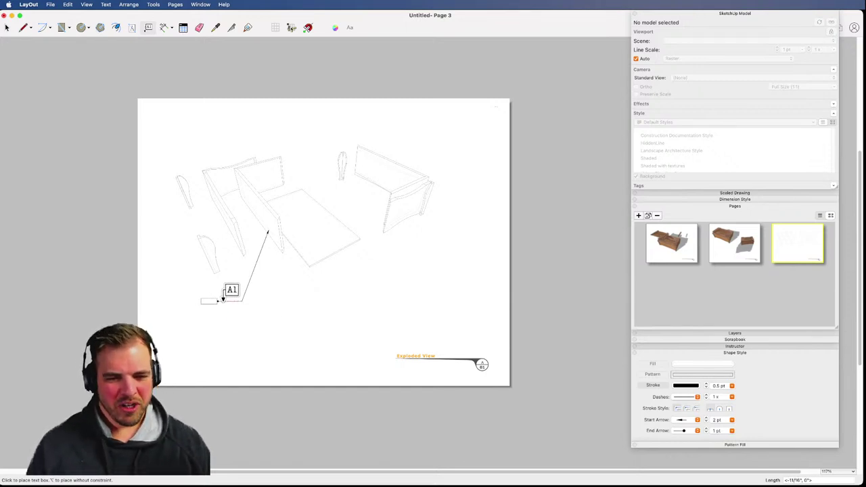
click(227, 301)
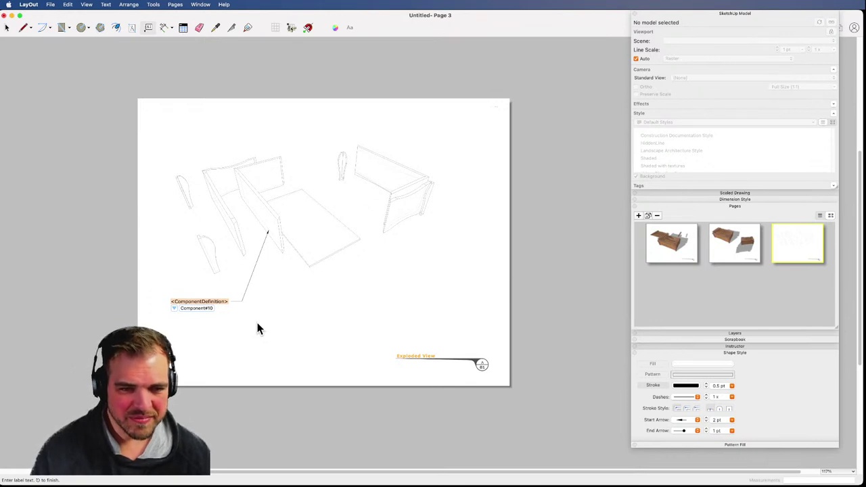
text(Inner Box)
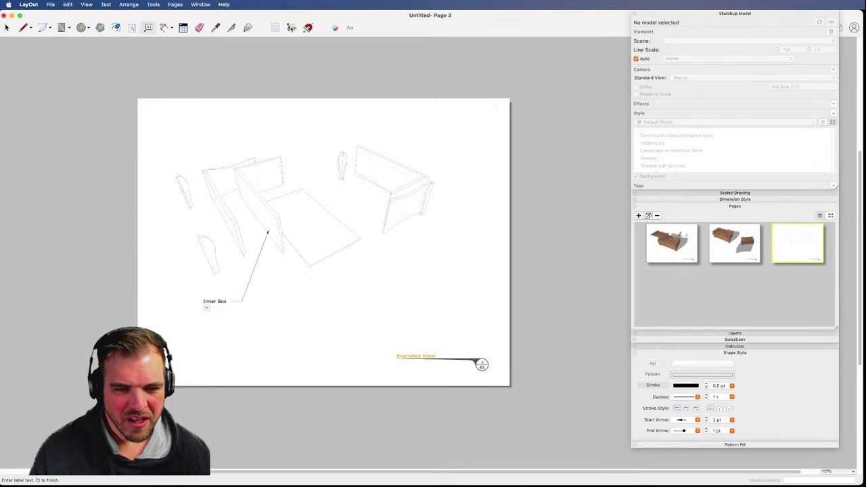
text( fits di)
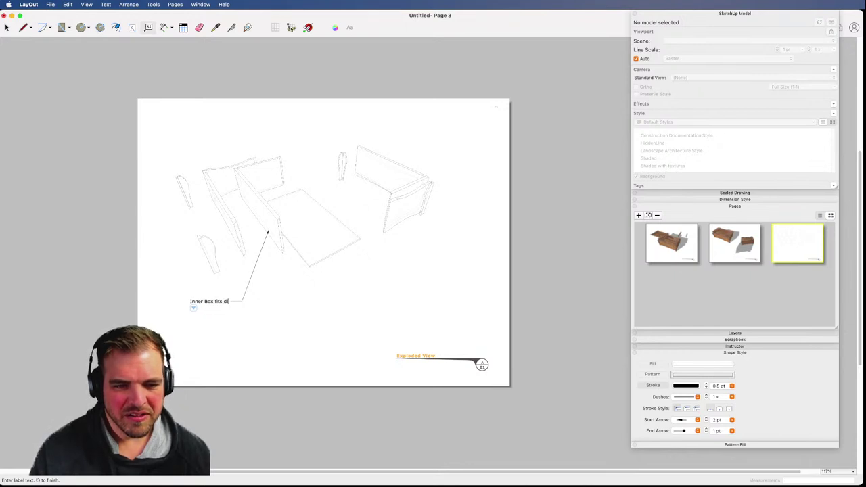
text(recti)
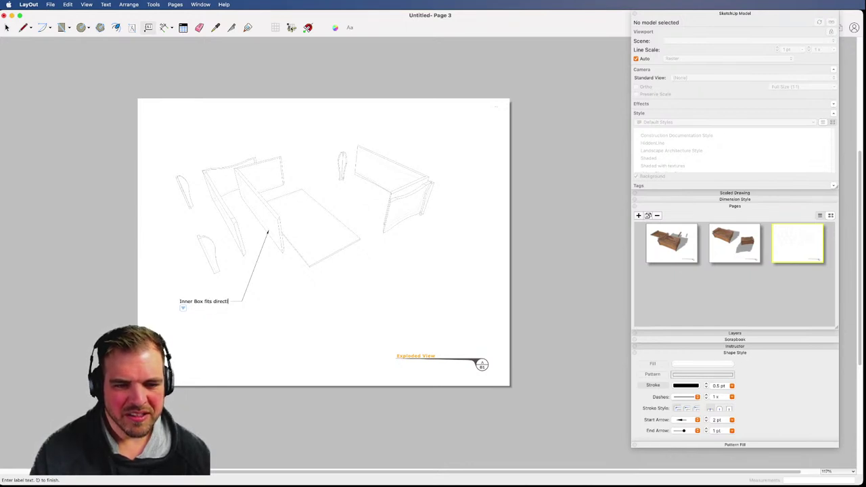
key(BackSpace)
text(ly inside)
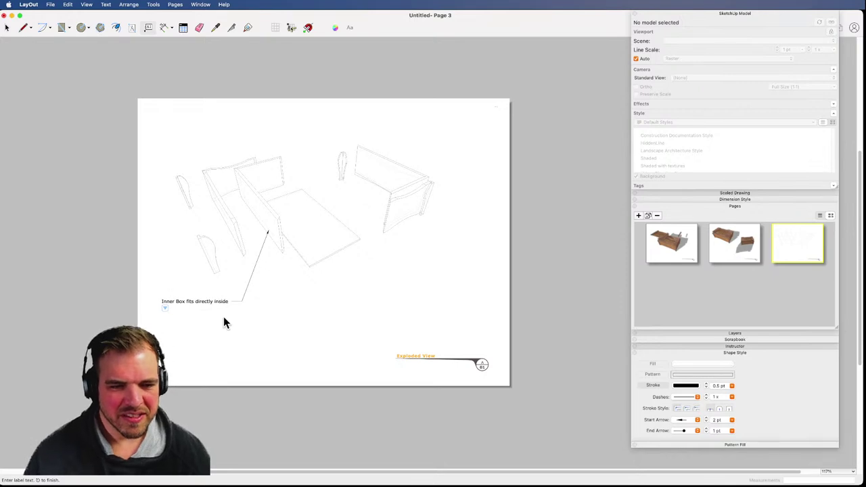
click(7, 28)
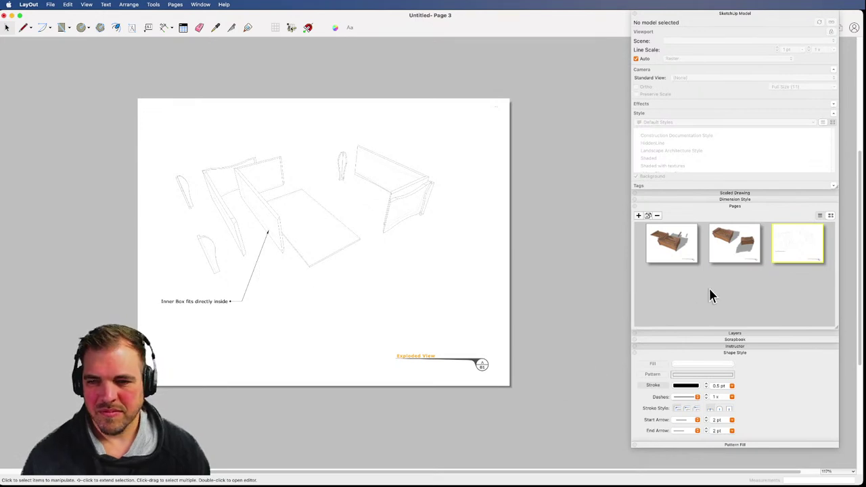
- Duplicate the exploded view page and set the new page's viewport to the Top - Dims scene
click(648, 216)
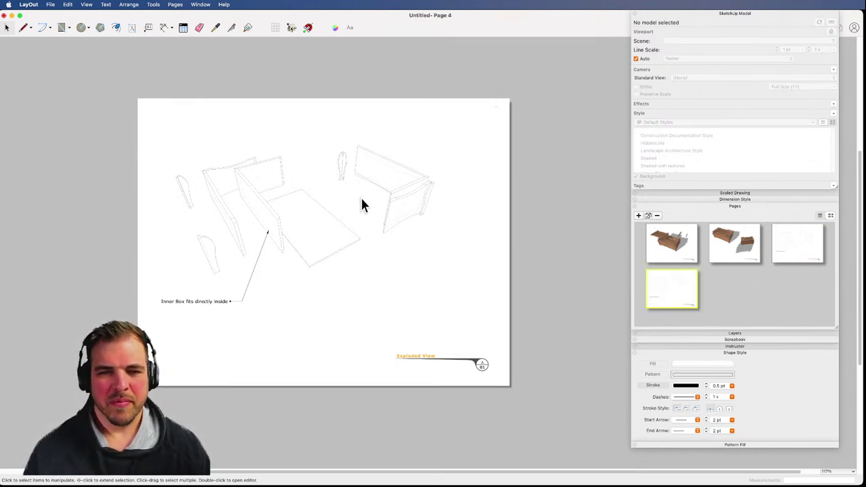
click(418, 191)
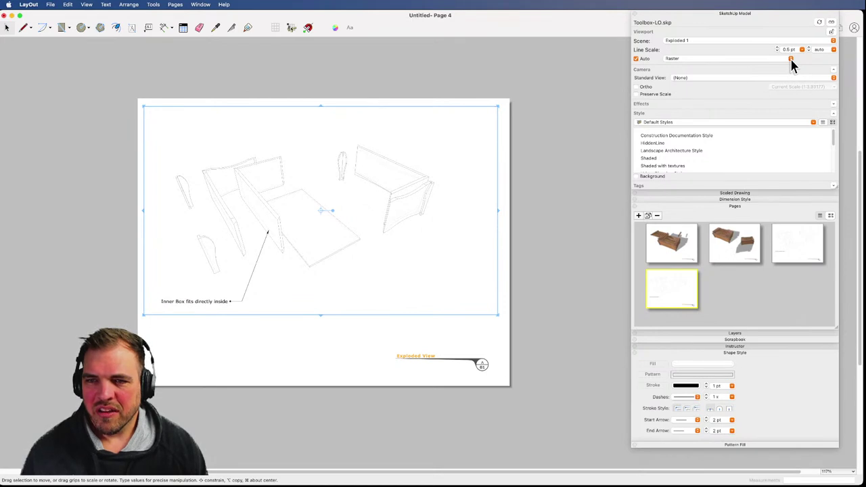
click(708, 40)
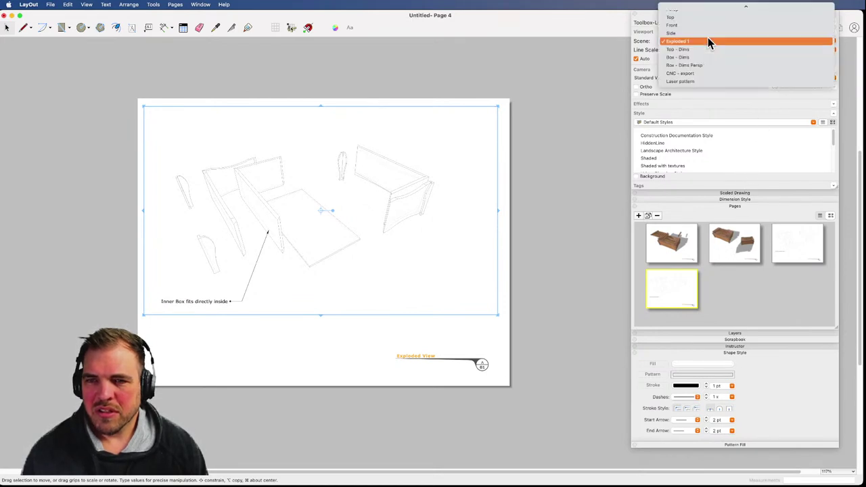
click(700, 53)
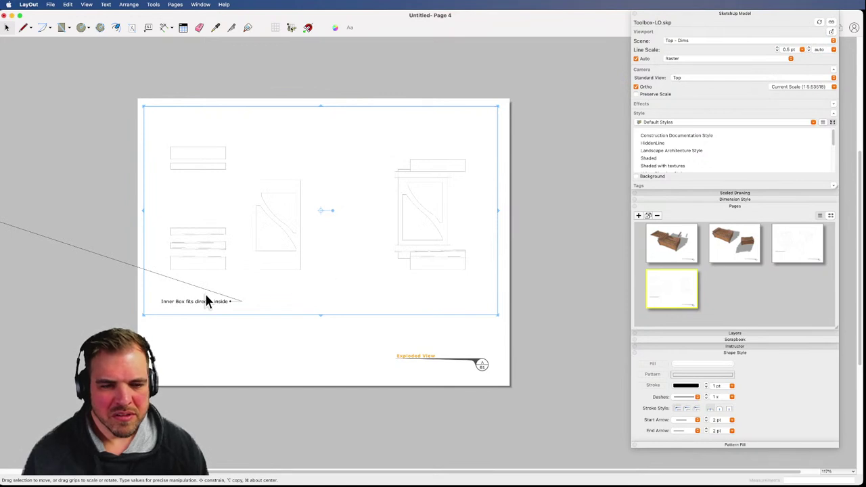
- Erase the "Inner Box fits directly inside" label from the fourth page
key(e)
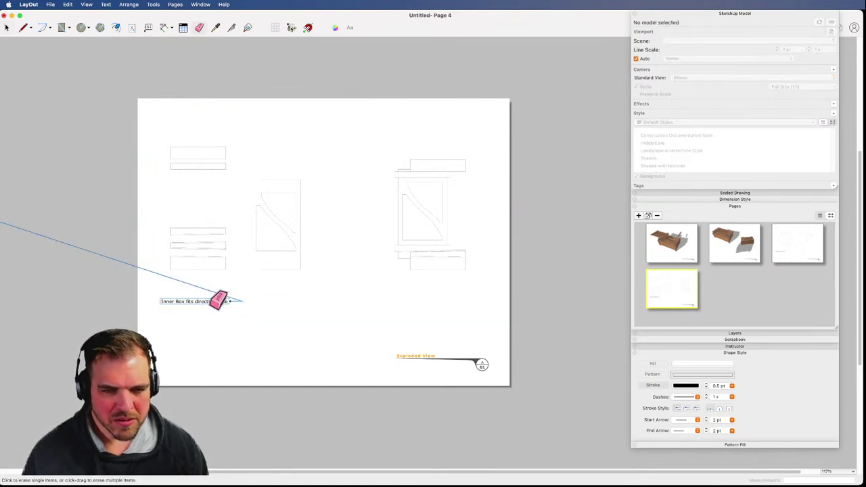
click(218, 300)
key(space)
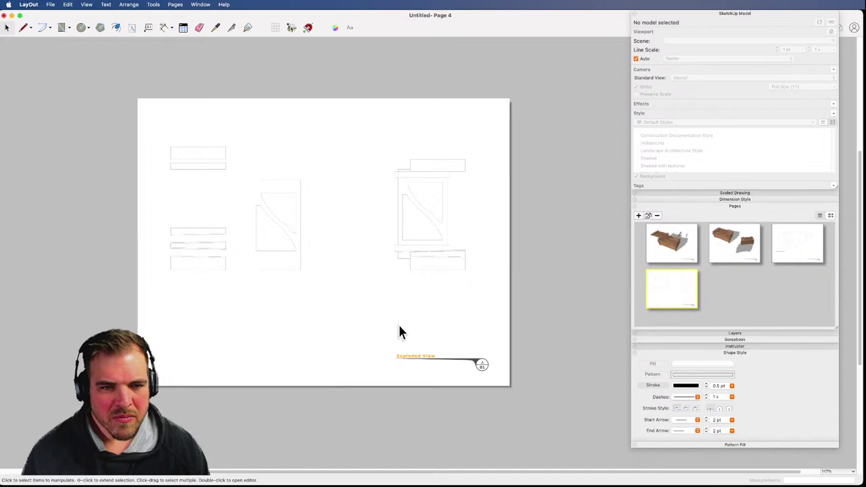
- Set the fourth page's viewport scale to 2" = 1' (1:6) after trying 1 1/2" = 1'-0" (1:8)
click(280, 244)
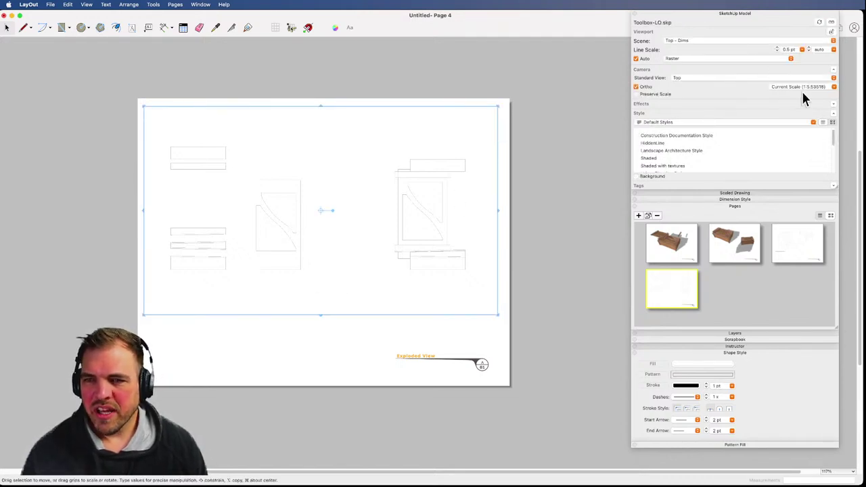
click(834, 87)
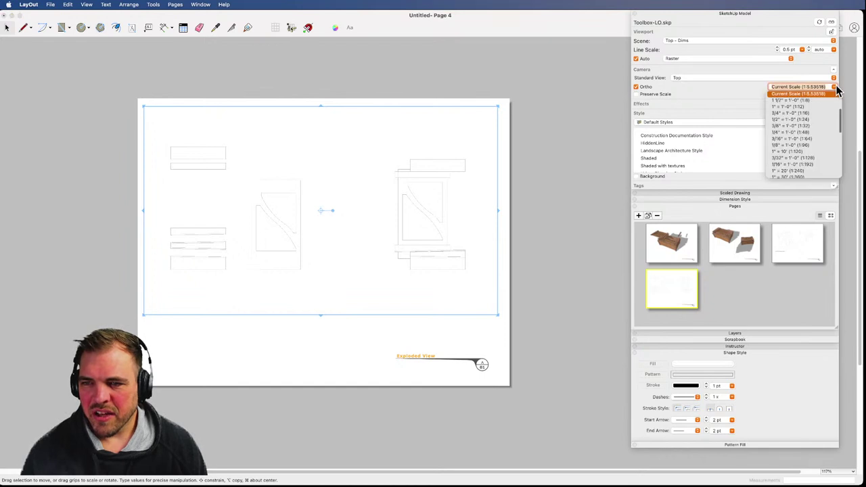
click(804, 101)
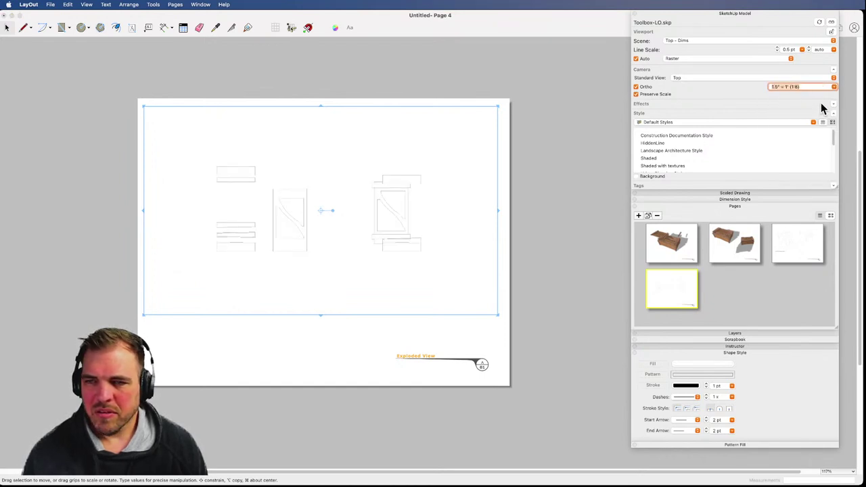
click(834, 87)
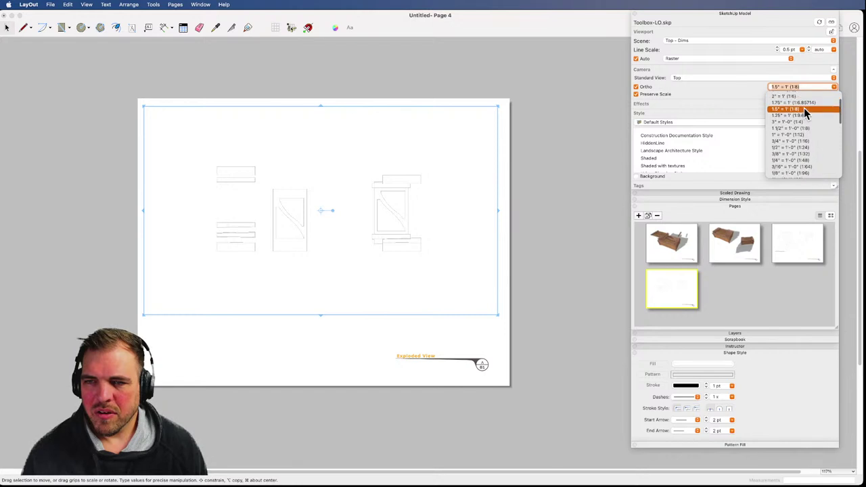
scroll(806, 113, up, 2)
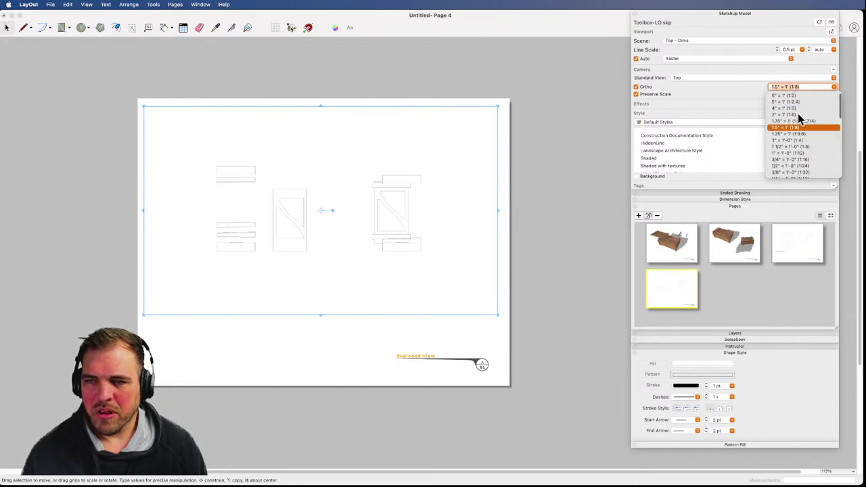
click(798, 115)
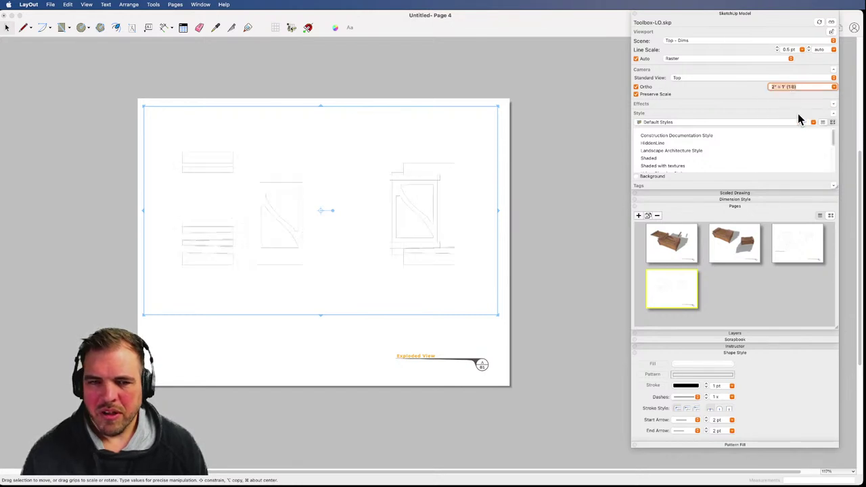
- Try viewport scales of 5" = 1' (1:2.4) and 4" = 1' (1:3), and return to 2" = 1' (1:6)
click(834, 87)
scroll(807, 116, up, 4)
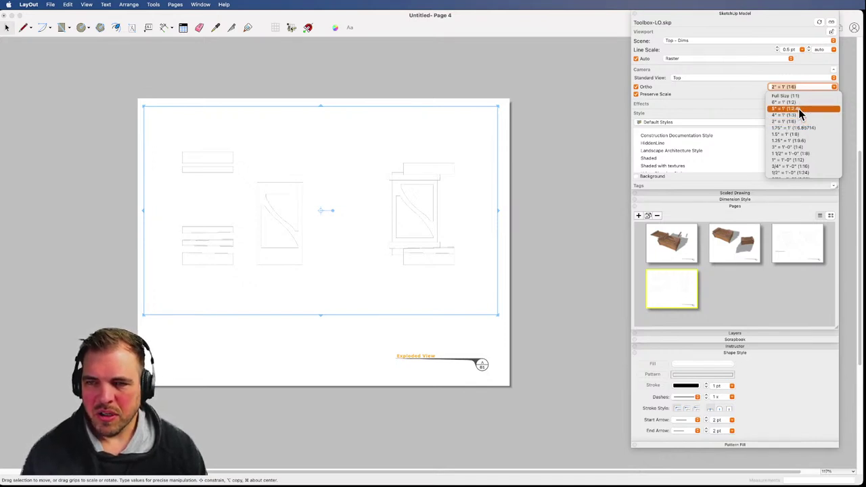
click(800, 108)
click(835, 88)
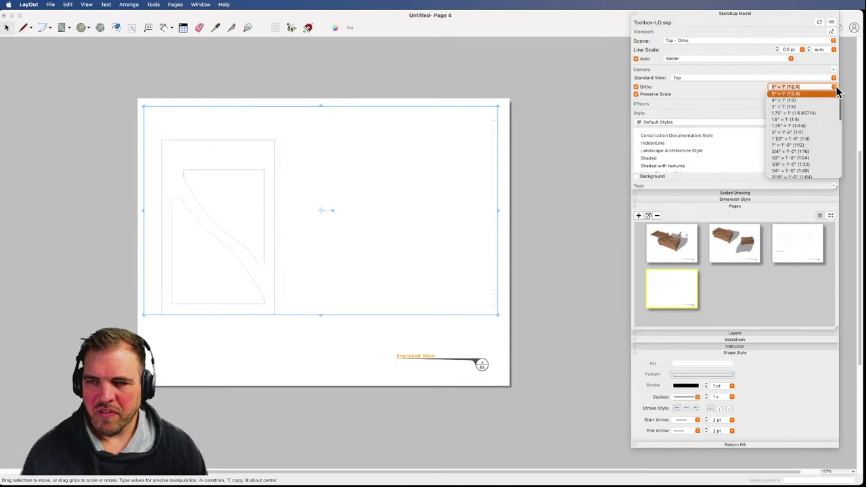
click(794, 101)
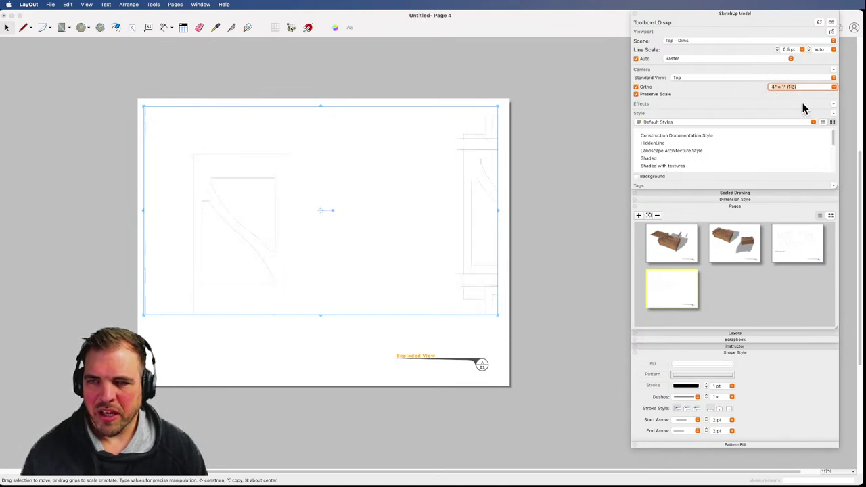
click(835, 89)
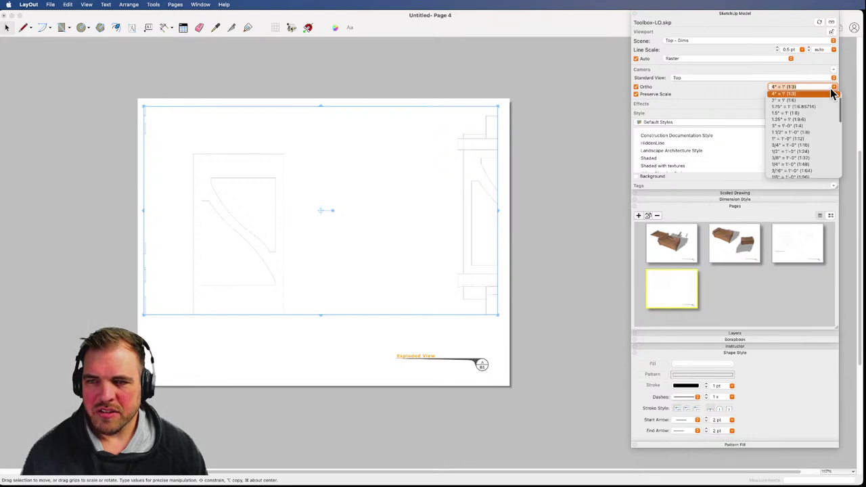
click(795, 100)
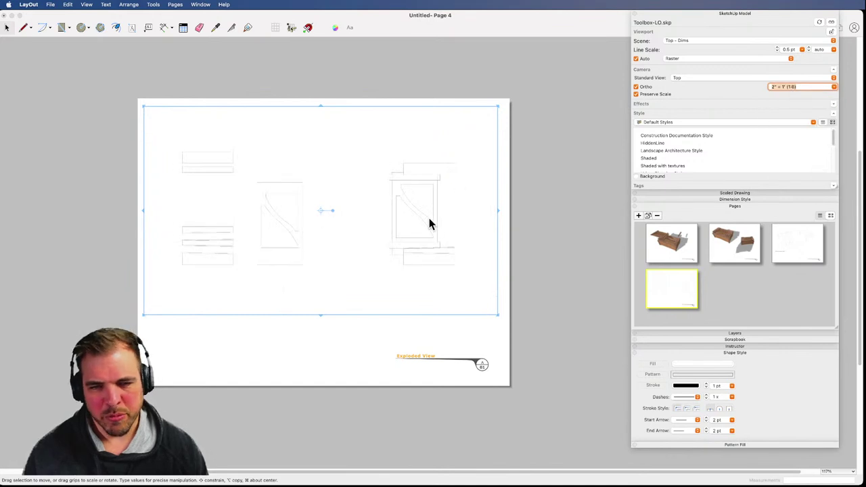
- Check the document setup's length units and file references, and close the setup
click(29, 6)
mouse_move(50, 7)
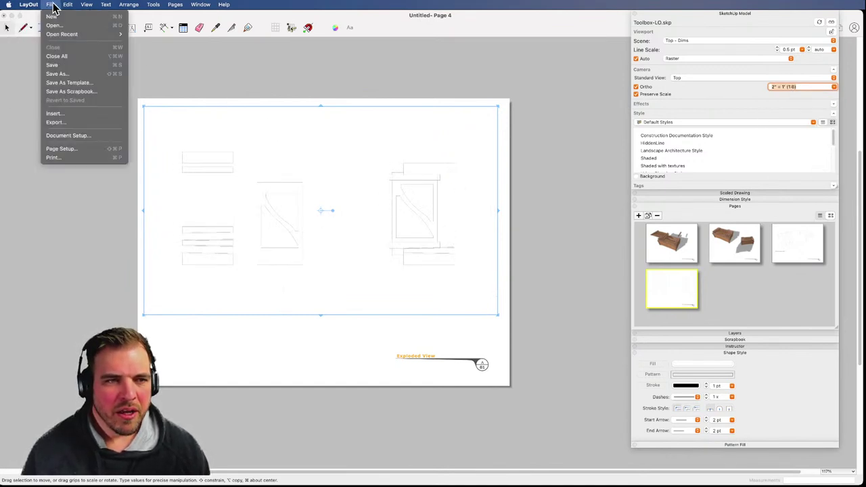
click(80, 138)
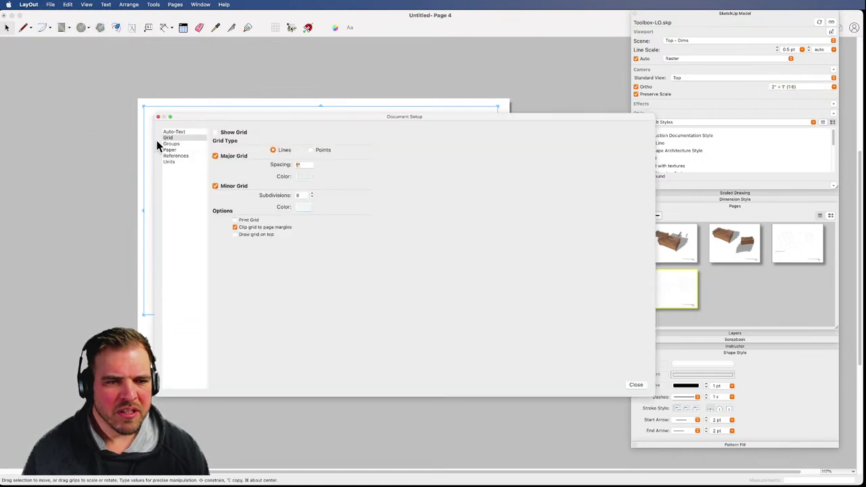
drag(185, 115, 62, 156)
click(51, 203)
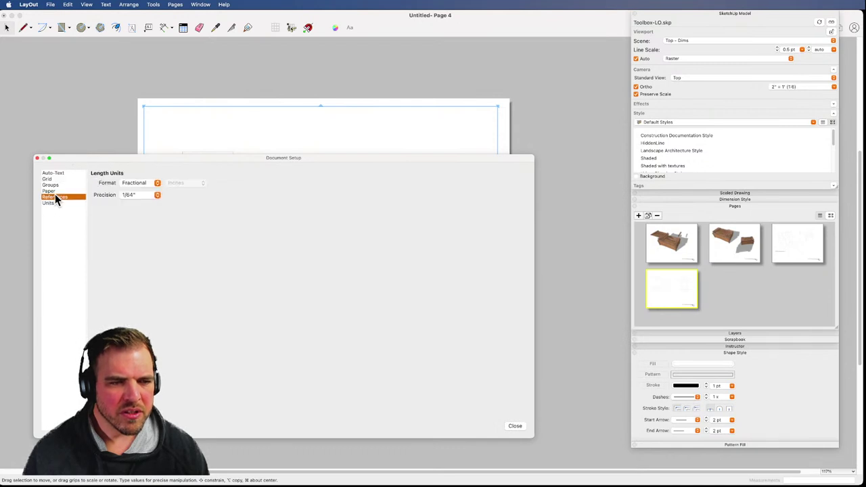
click(55, 197)
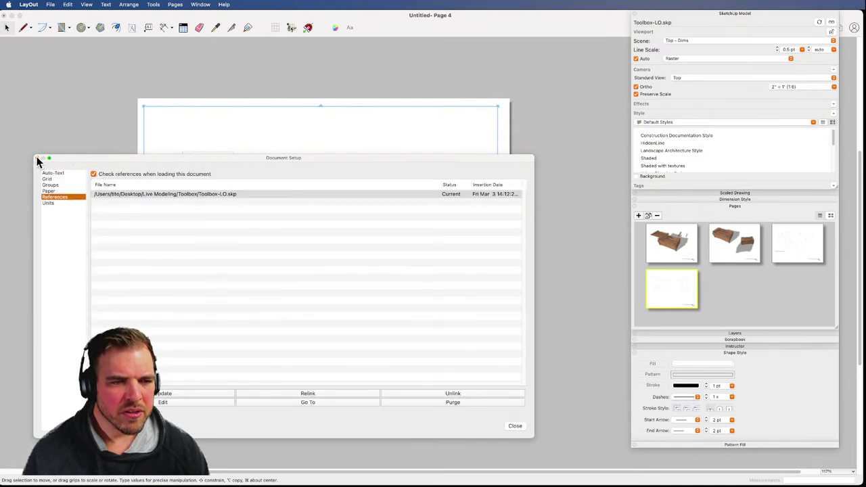
click(37, 158)
- Open the list of available drawing scales in the LayOut preferences
click(50, 5)
mouse_move(28, 4)
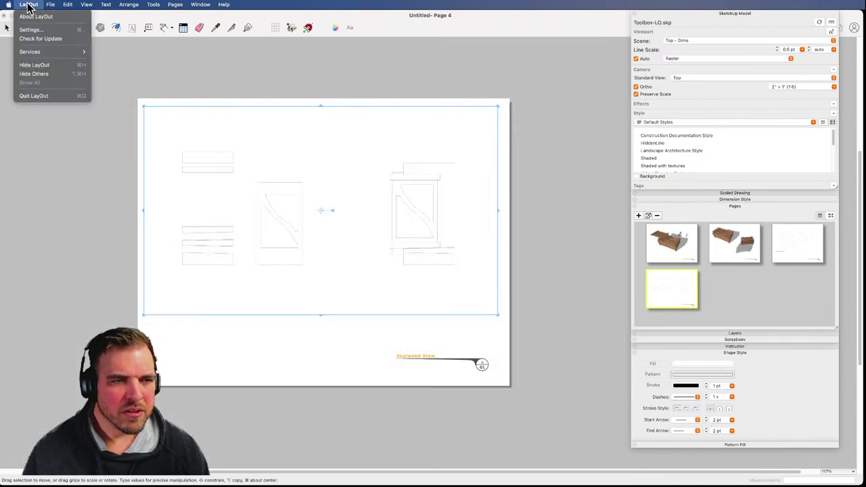
click(39, 31)
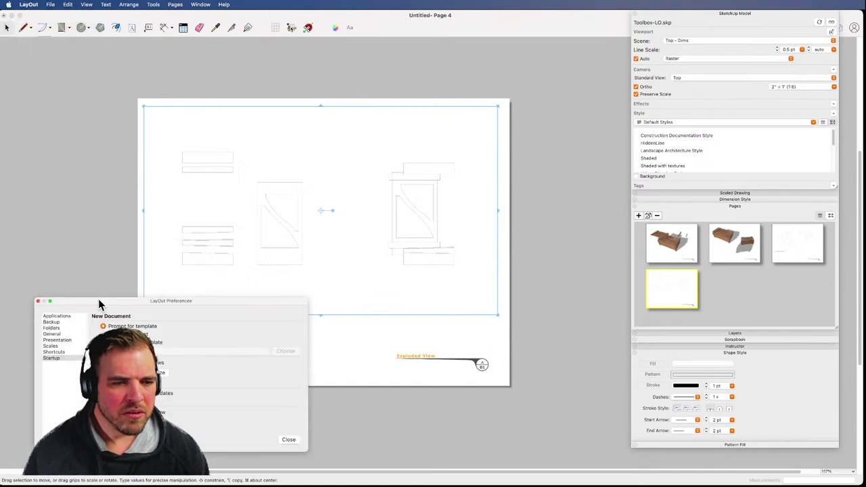
drag(98, 302, 73, 63)
click(28, 105)
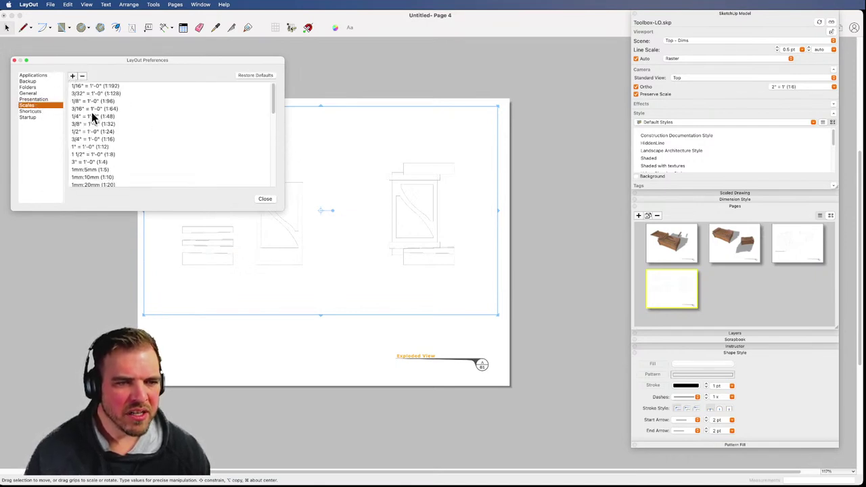
- Examine the custom scale entry and the viewport's list of scales, and close both without making changes
click(73, 76)
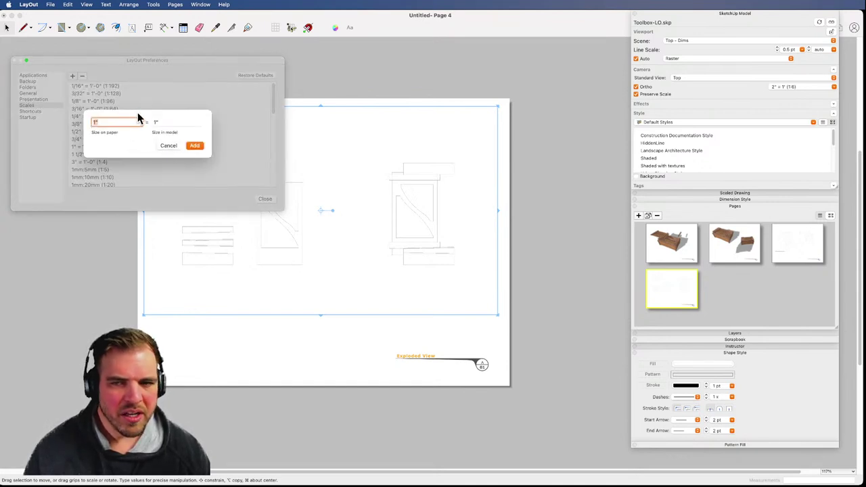
click(163, 146)
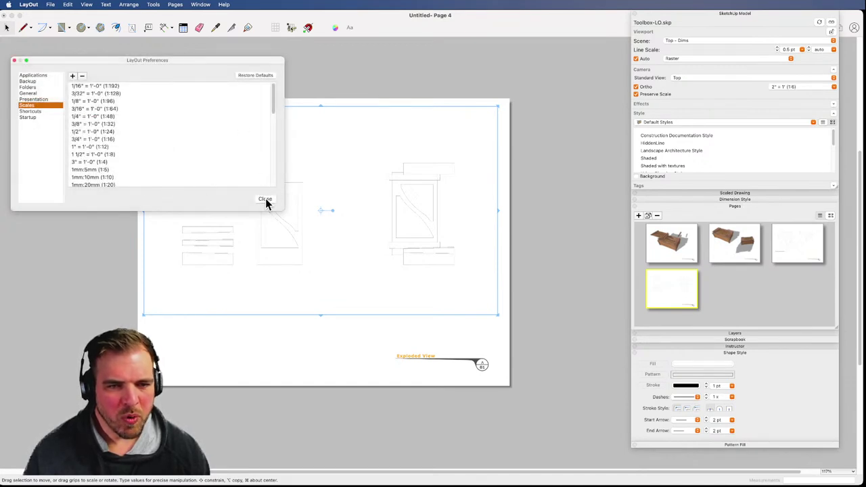
click(265, 200)
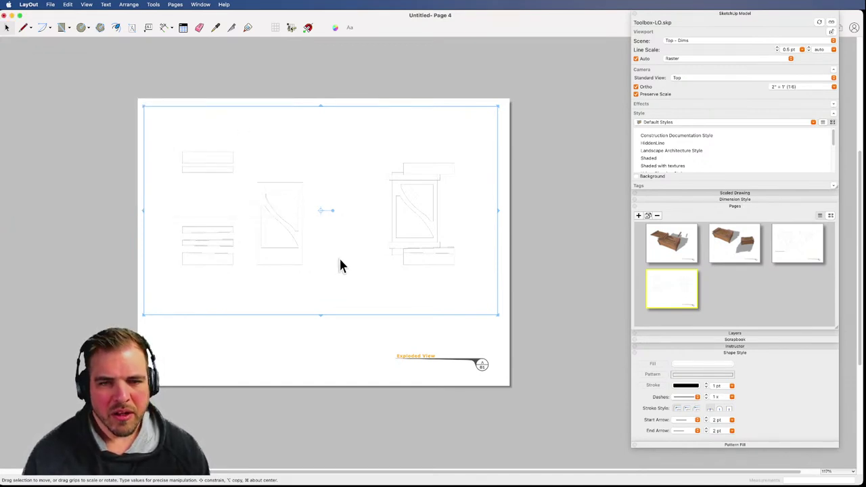
click(833, 87)
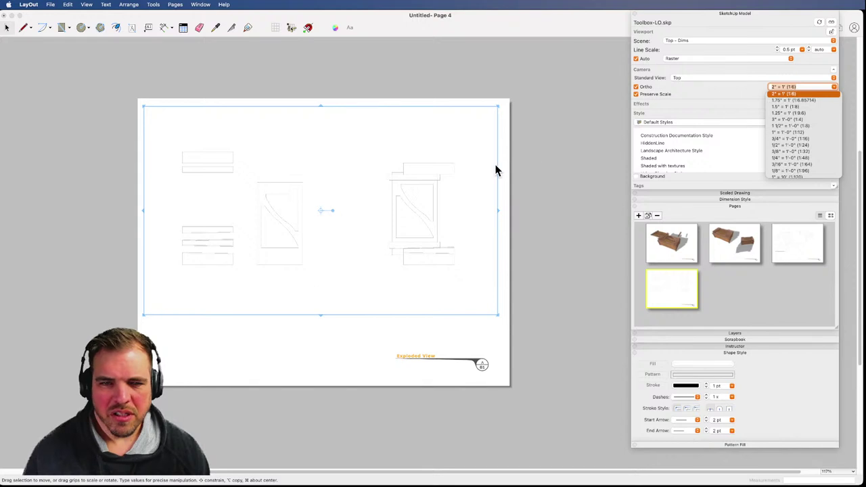
click(264, 161)
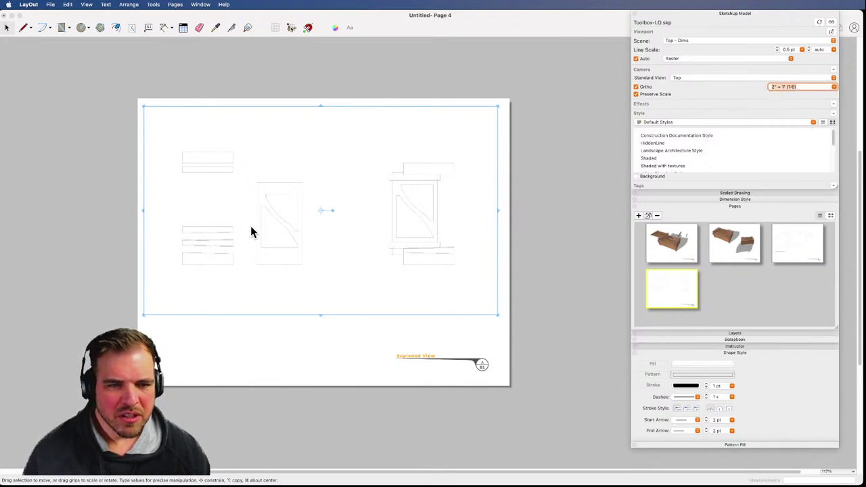
- Add linear dimensions for the overall height and width of the panel with the curved cut-outs
scroll(251, 230, up, 3)
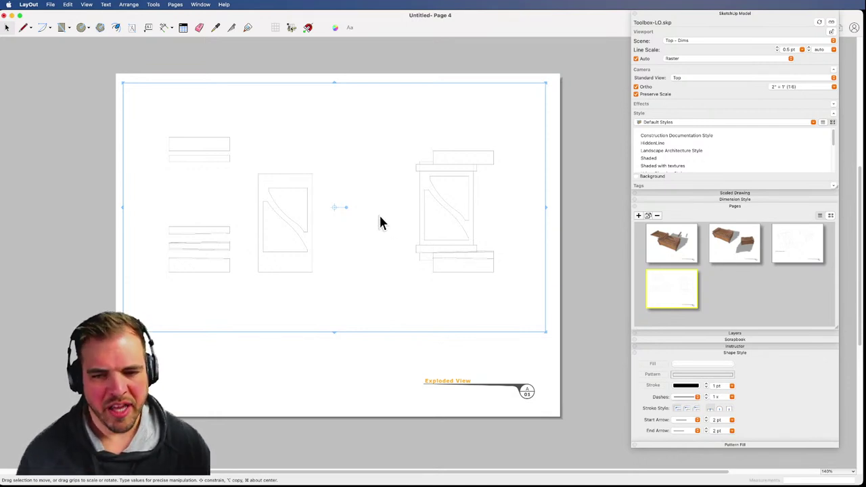
click(164, 27)
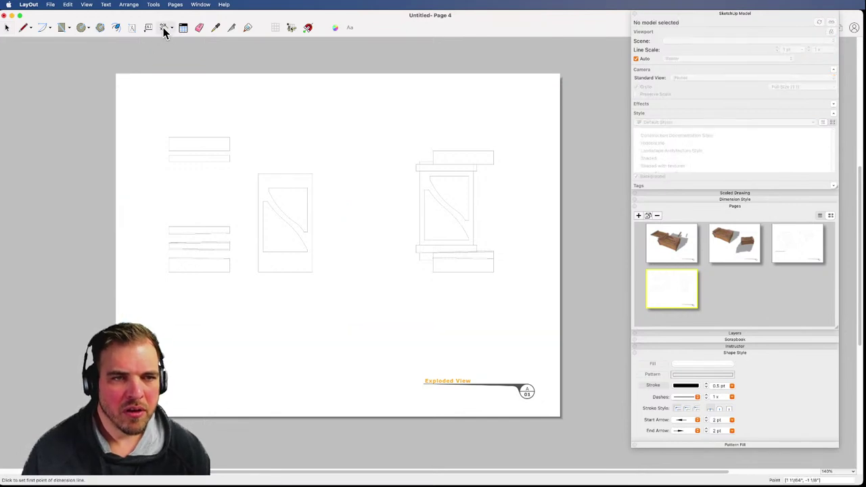
click(312, 175)
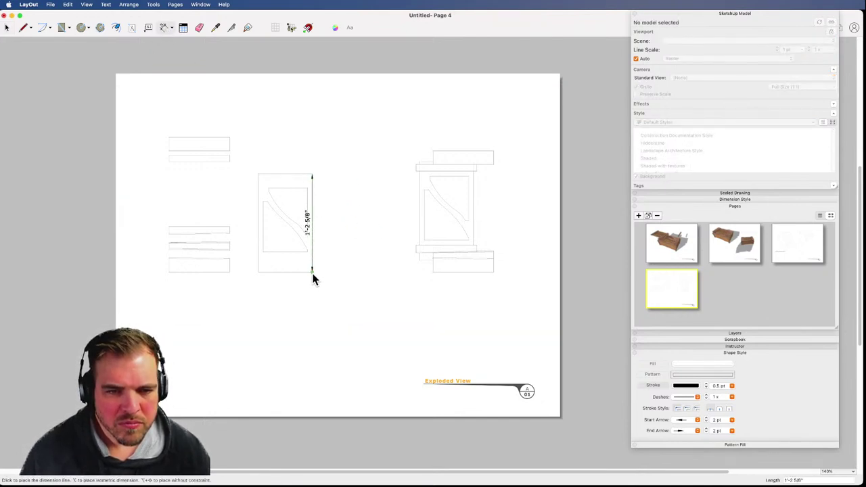
click(335, 270)
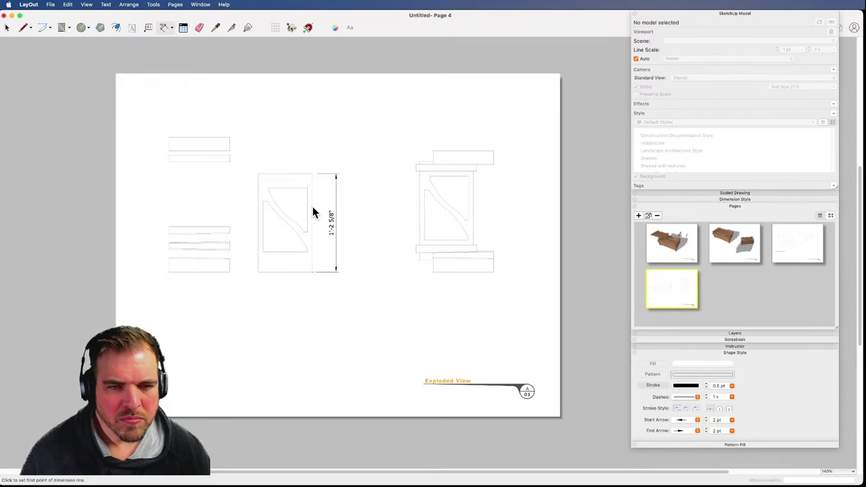
click(310, 176)
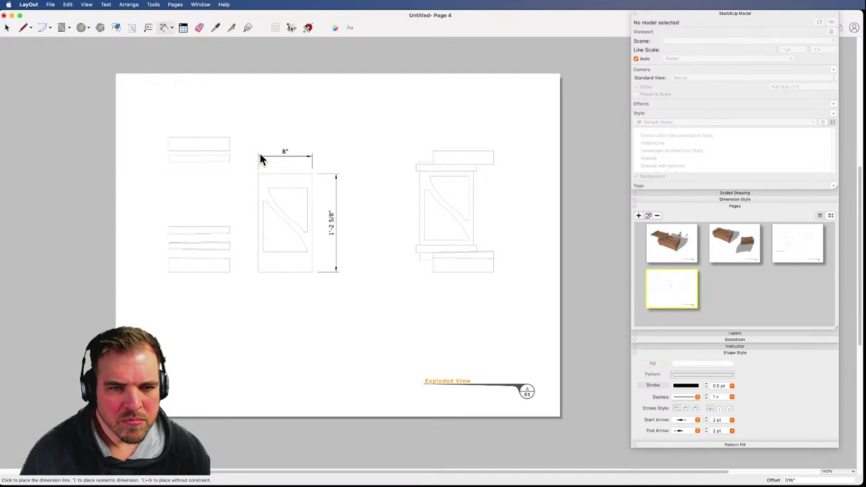
click(261, 156)
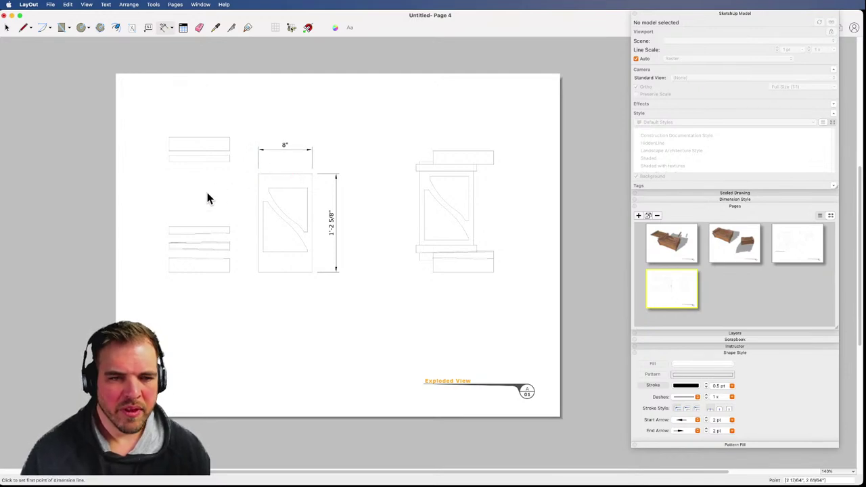
- Dimension the width of the uppermost board, placing the dimension line above it
scroll(209, 195, up, 2)
scroll(203, 189, up, 1)
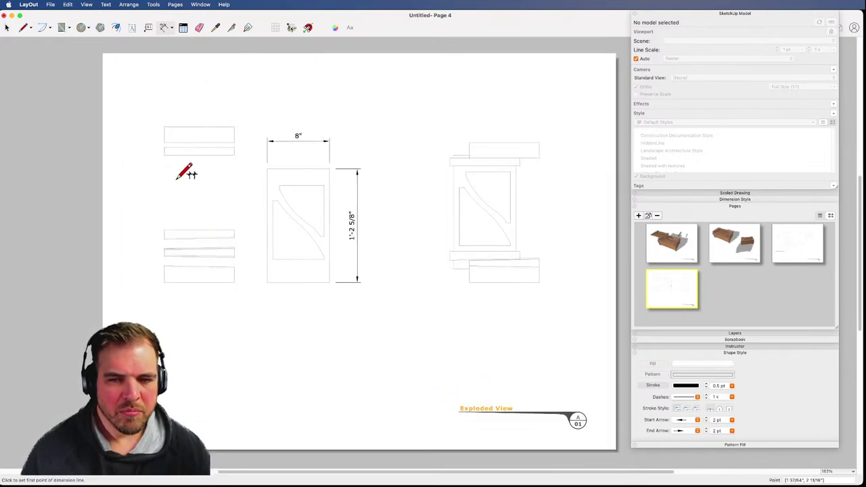
scroll(174, 159, up, 3)
scroll(178, 161, up, 3)
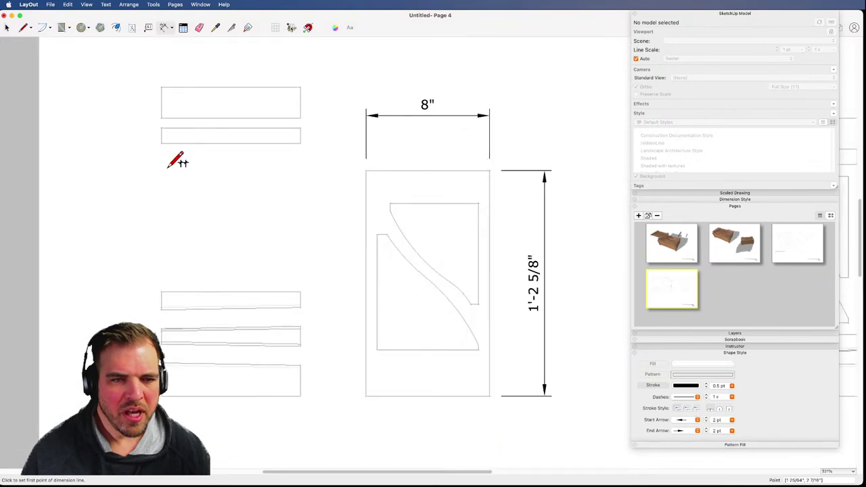
click(164, 84)
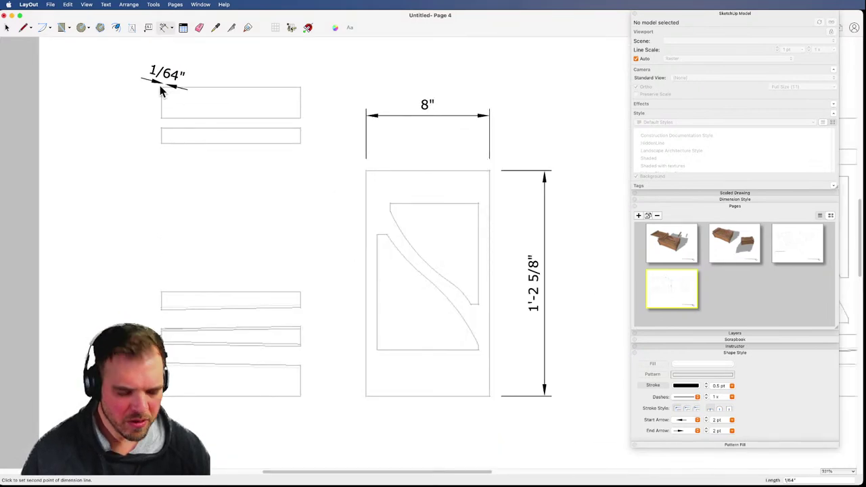
key(Escape)
click(163, 86)
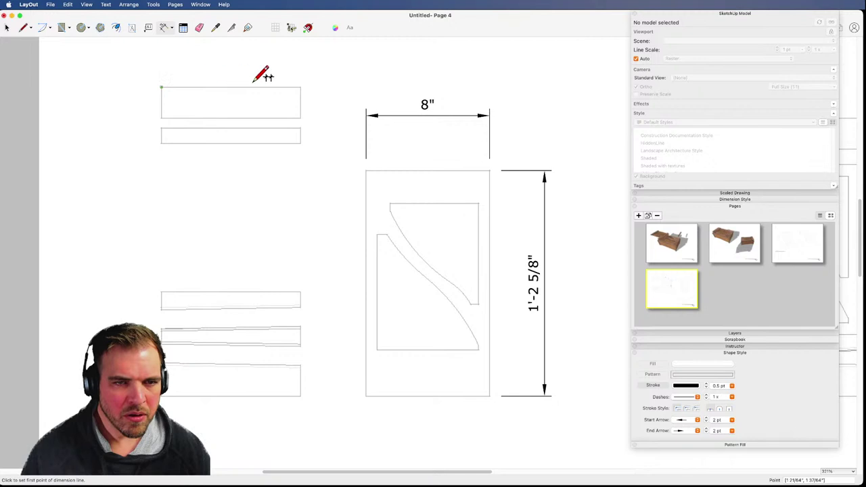
click(303, 86)
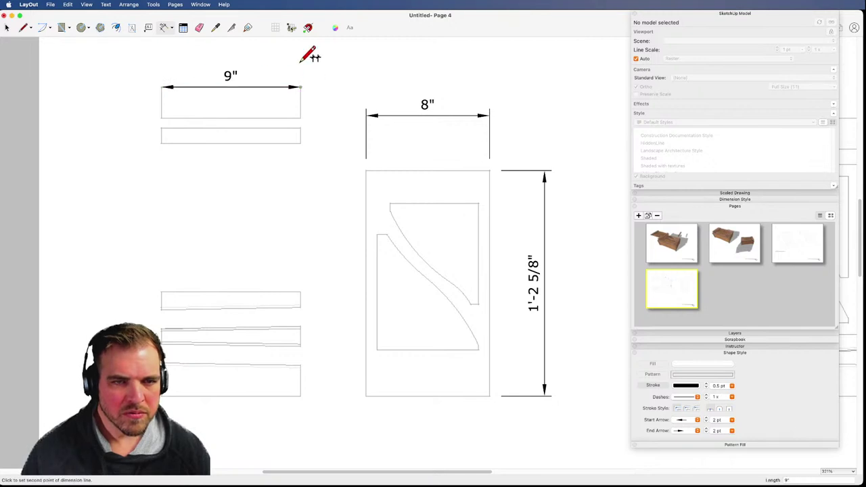
click(301, 60)
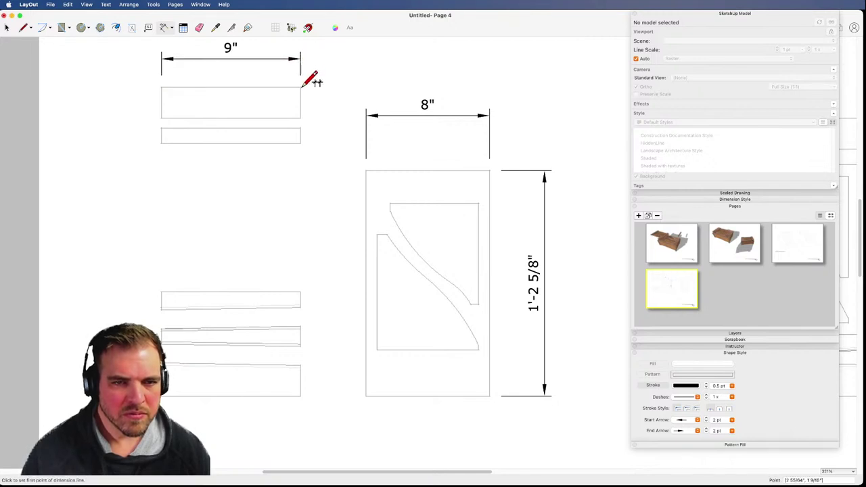
- Dimension the height of the uppermost board from its right-hand corners, placing the dimension line to its right
click(300, 87)
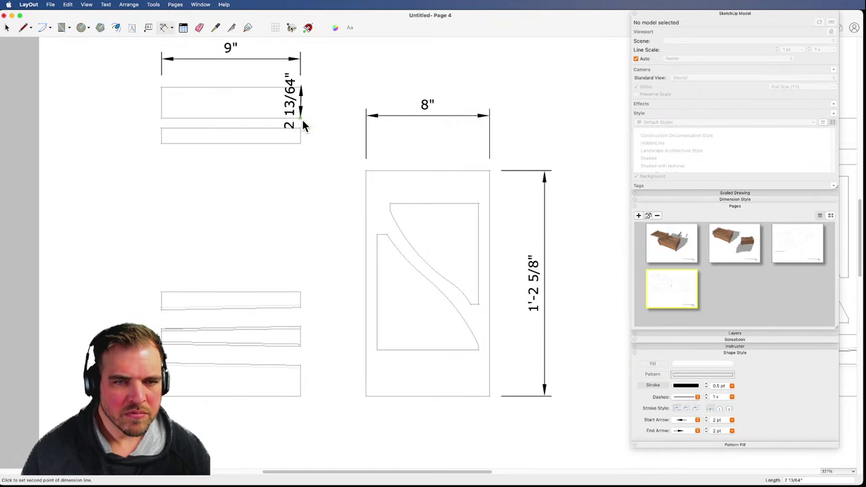
key(space)
scroll(300, 107, up, 3)
scroll(302, 107, up, 4)
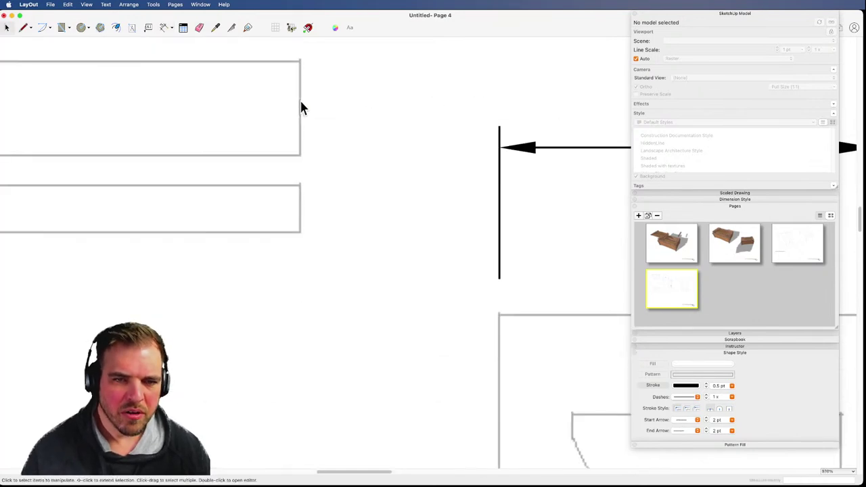
scroll(302, 108, down, 1)
key(d)
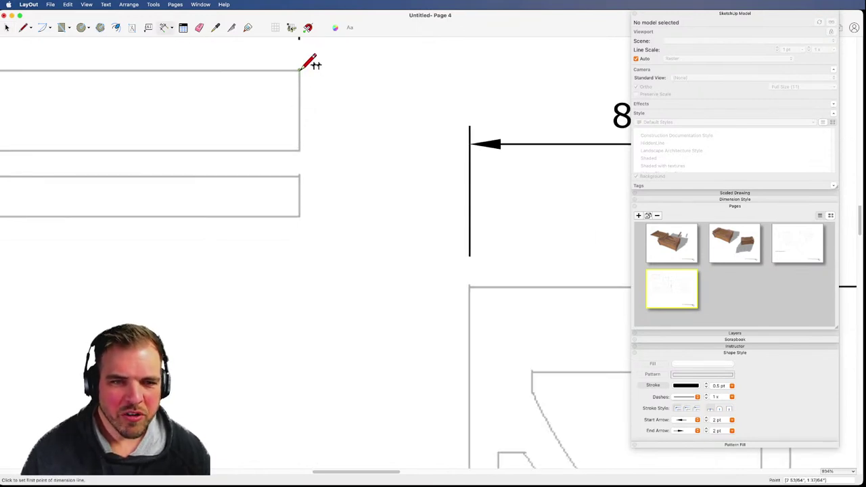
click(300, 70)
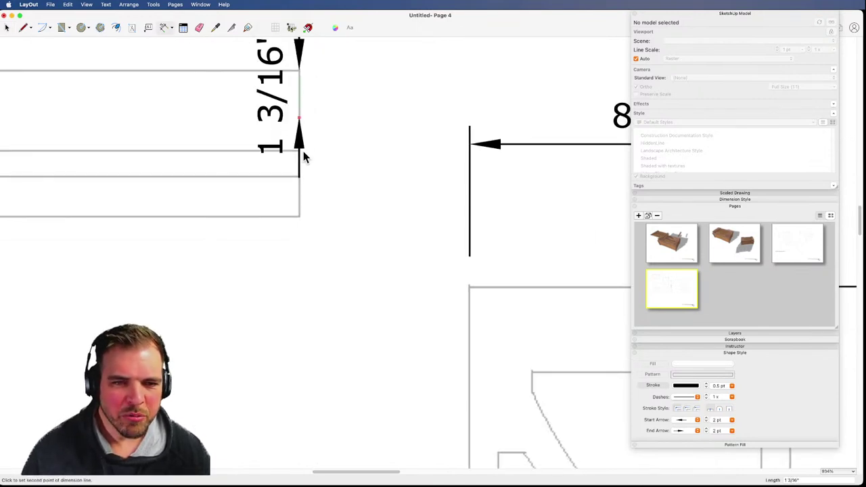
click(366, 153)
click(384, 148)
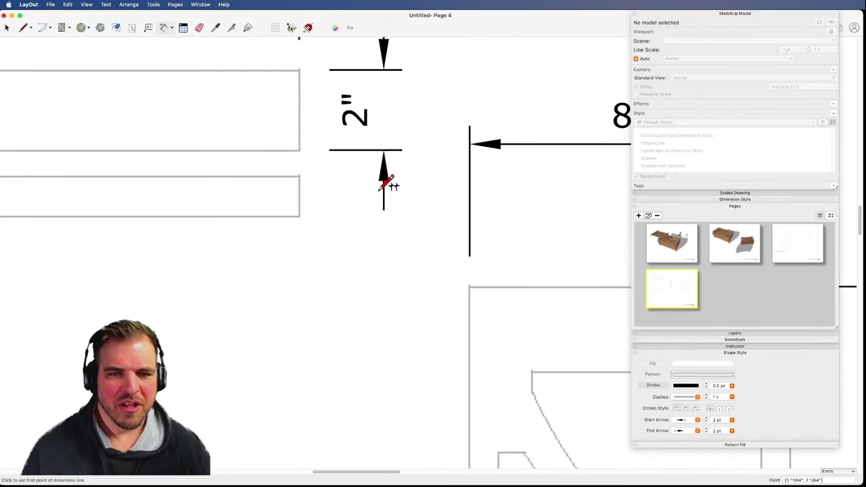
- Narrow the viewport from its right edge to crop out the assembled view, keeping only the separated parts and the panel
scroll(379, 189, down, 3)
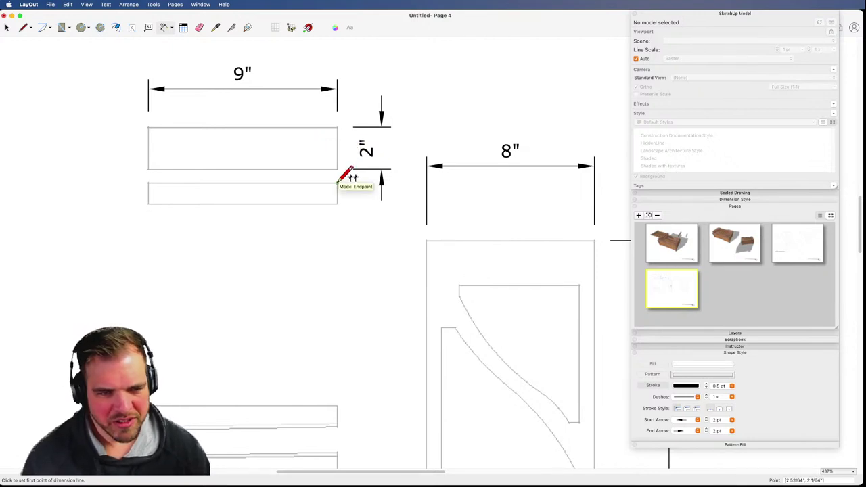
scroll(339, 180, down, 2)
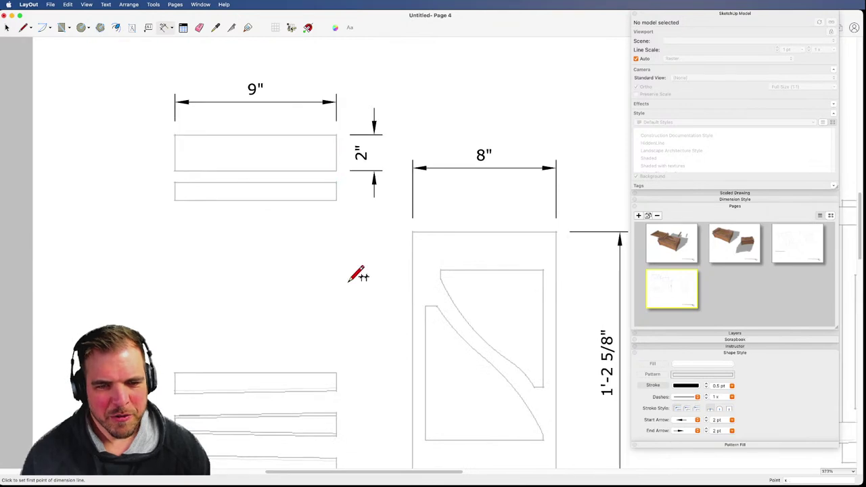
scroll(332, 265, down, 4)
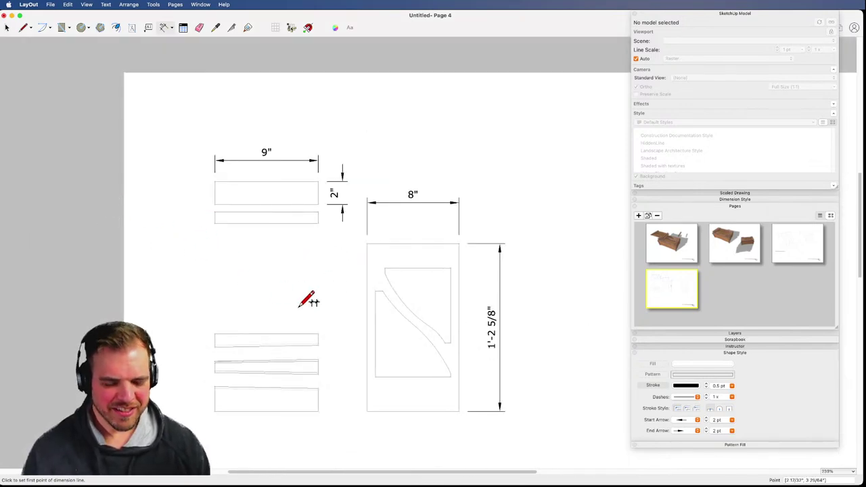
middle_drag(296, 299, 25, 209)
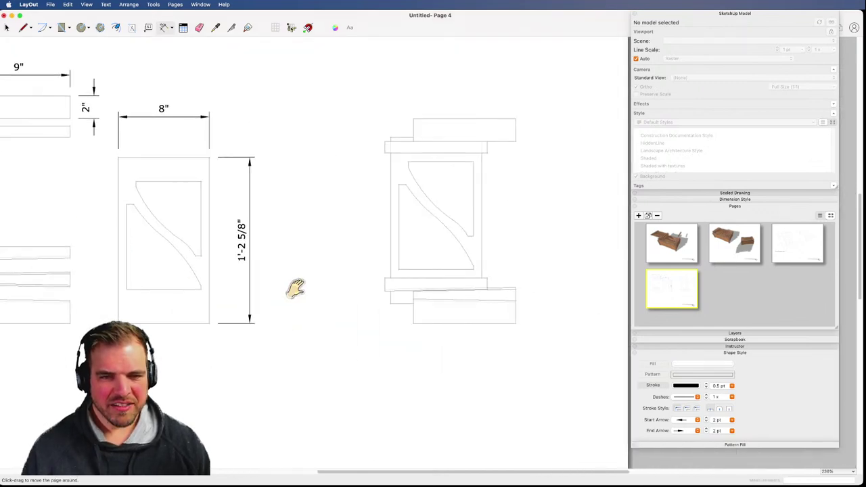
scroll(295, 288, down, 10)
key(space)
click(423, 268)
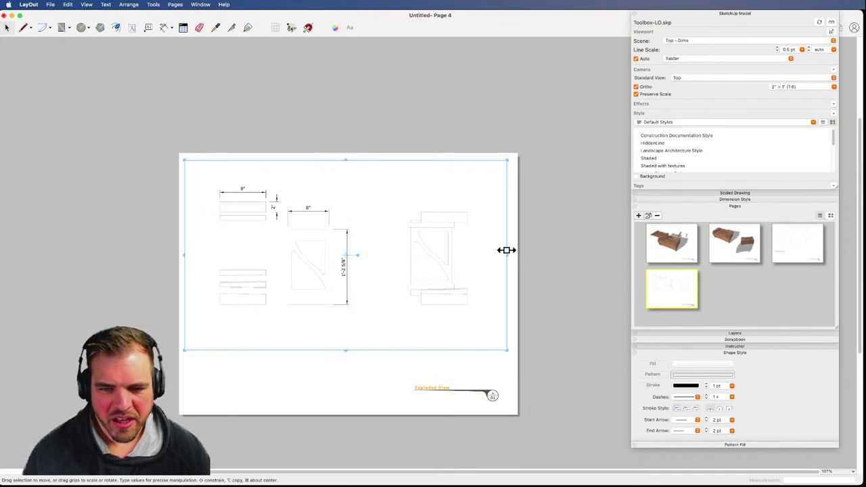
drag(507, 255, 362, 259)
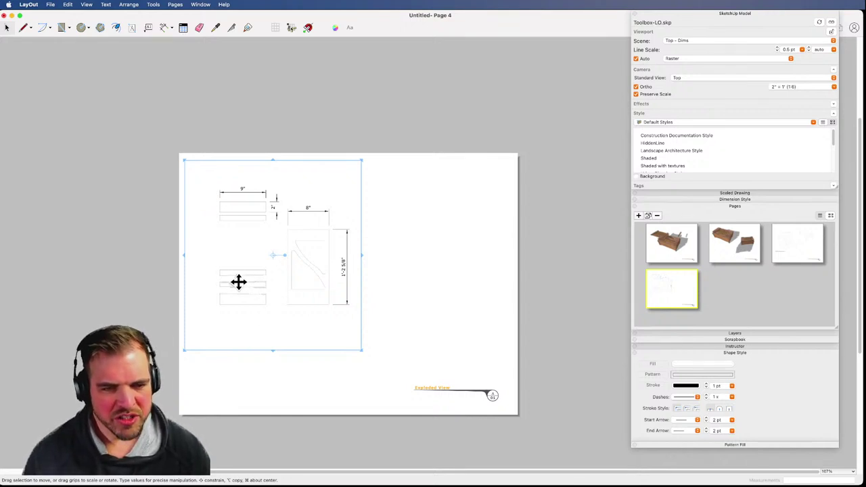
- Duplicate the narrowed viewport to the right of the original and set the copy's scale to 4" = 1' (1:3)
scroll(237, 283, up, 2)
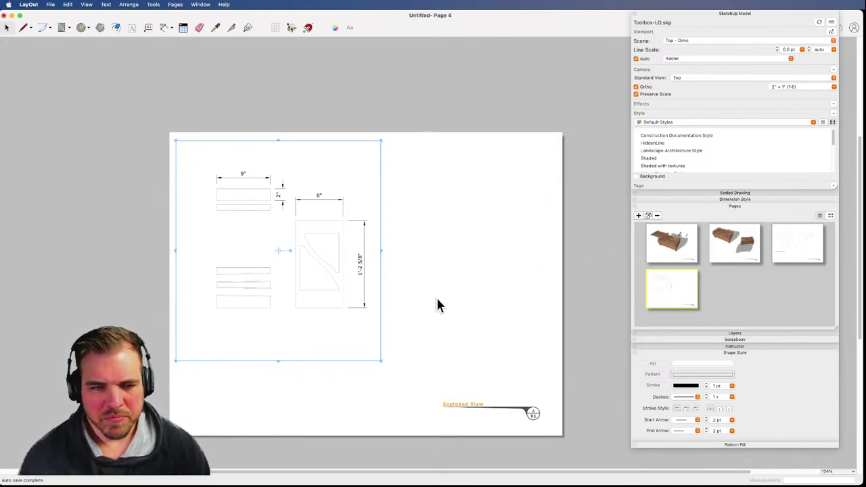
alt+drag(237, 285, 455, 260)
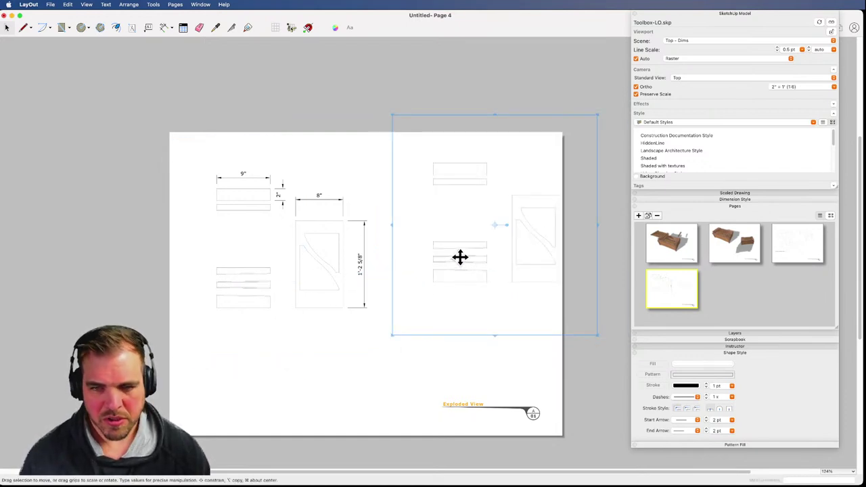
click(834, 88)
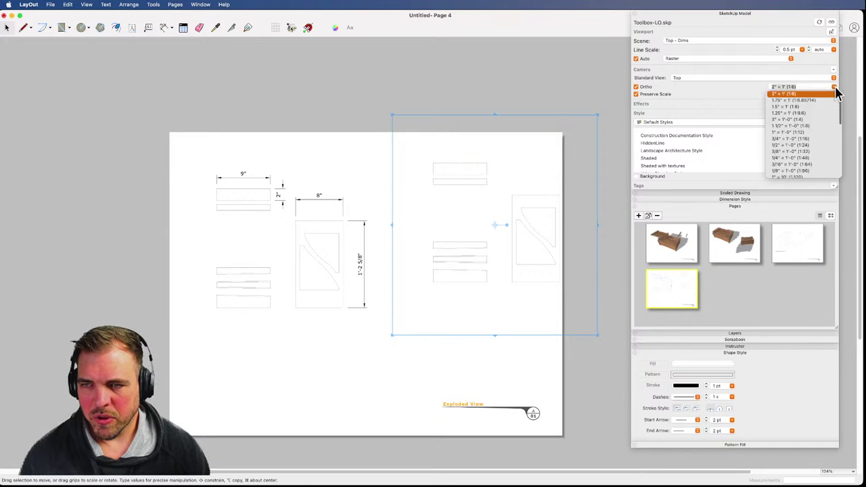
click(793, 105)
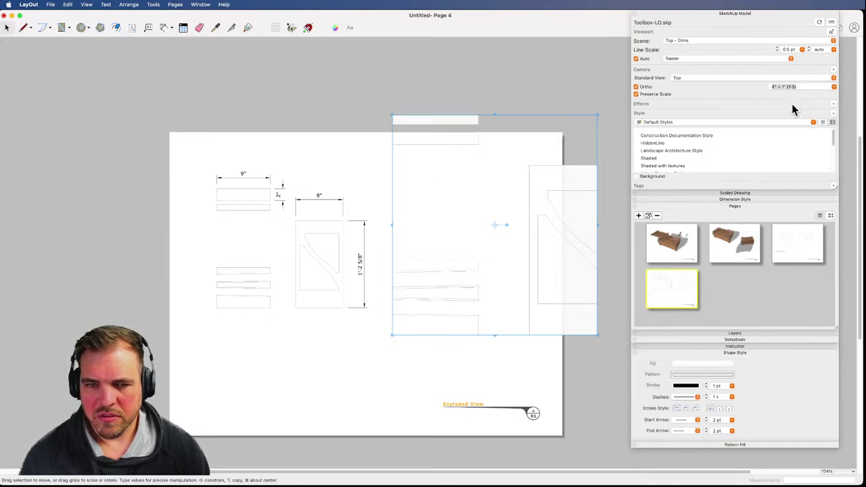
scroll(346, 276, down, 2)
scroll(346, 275, down, 2)
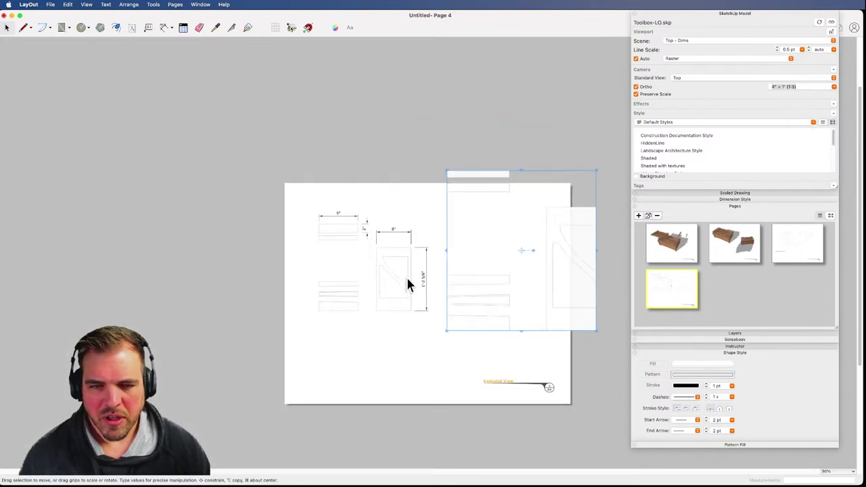
drag(373, 307, 122, 277)
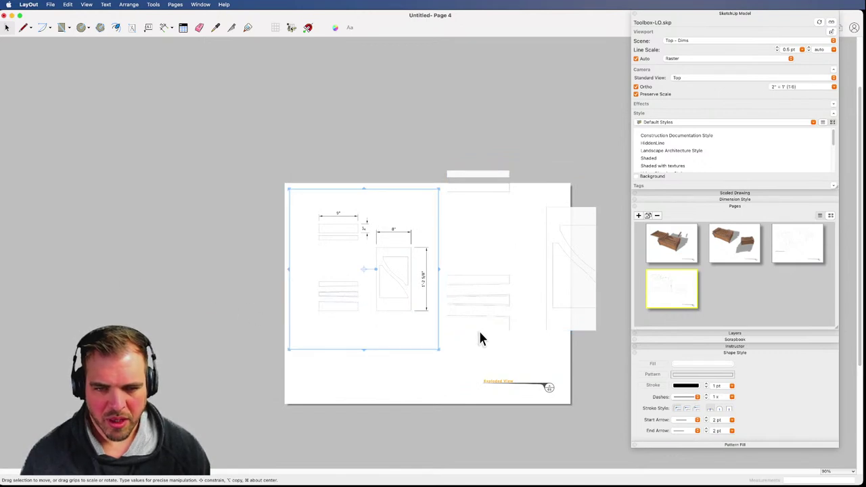
click(467, 308)
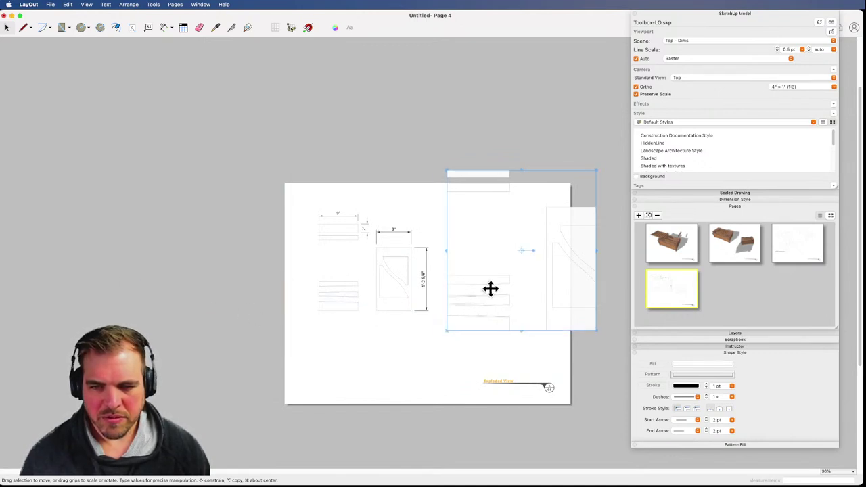
- Shift the model inside the copied viewport to frame the three lower boards, and crop the viewport's right and upper edges around them
double_click(488, 290)
drag(496, 297, 572, 241)
click(587, 344)
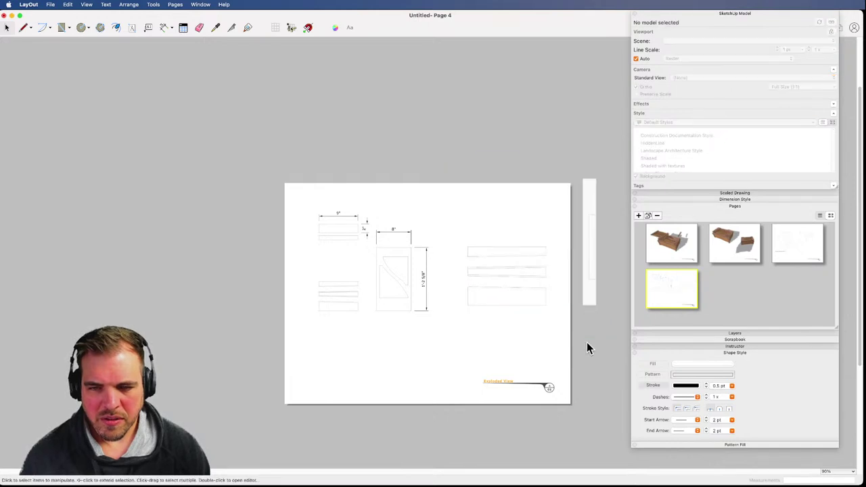
click(515, 295)
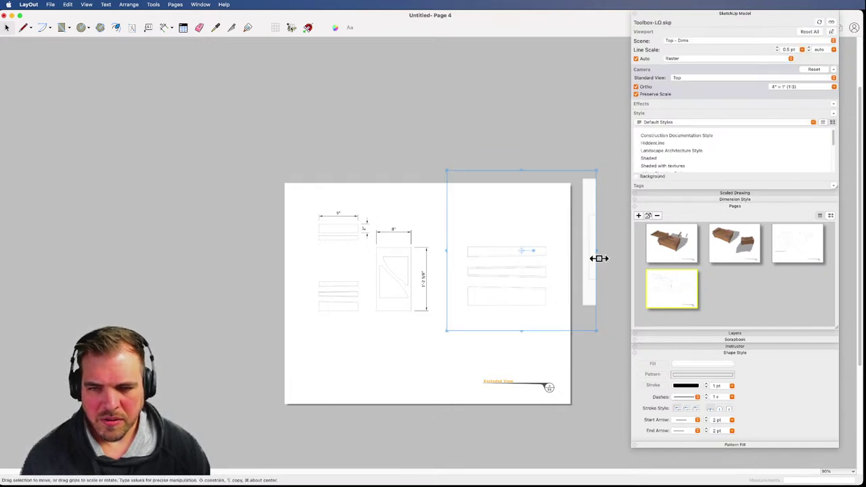
drag(596, 249, 563, 249)
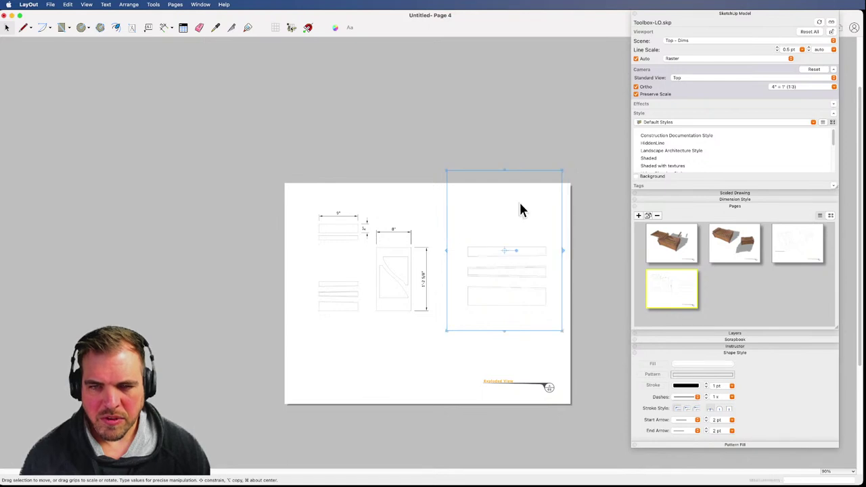
drag(506, 169, 512, 224)
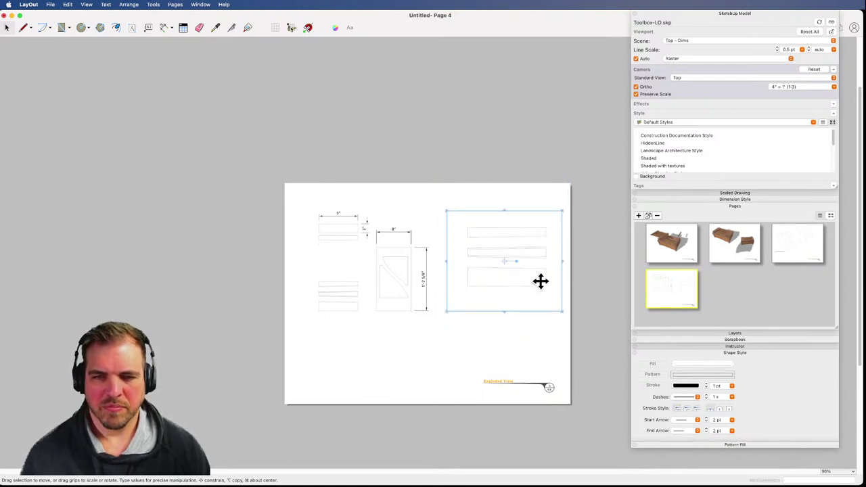
- Set the rendering of the original 2" = 1' (1:6) viewport to Vector
scroll(540, 280, up, 2)
scroll(540, 280, up, 3)
scroll(556, 194, up, 2)
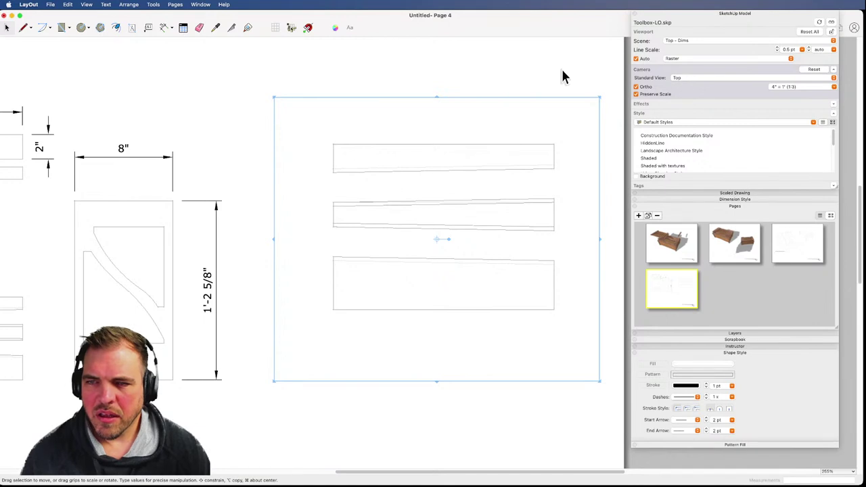
scroll(522, 343, down, 5)
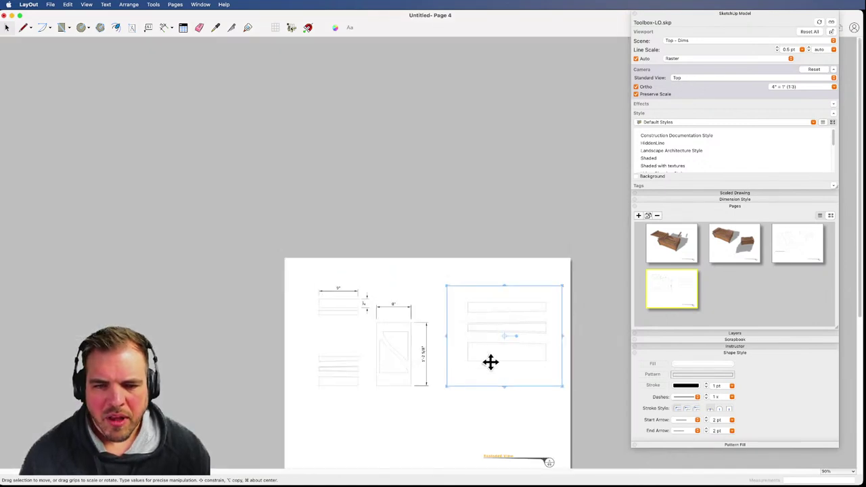
scroll(489, 359, up, 4)
scroll(414, 383, up, 2)
click(248, 322)
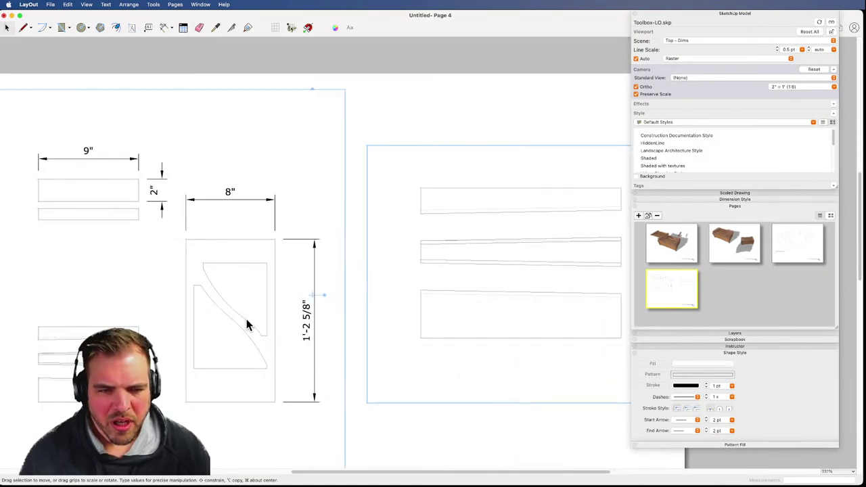
click(789, 59)
click(718, 52)
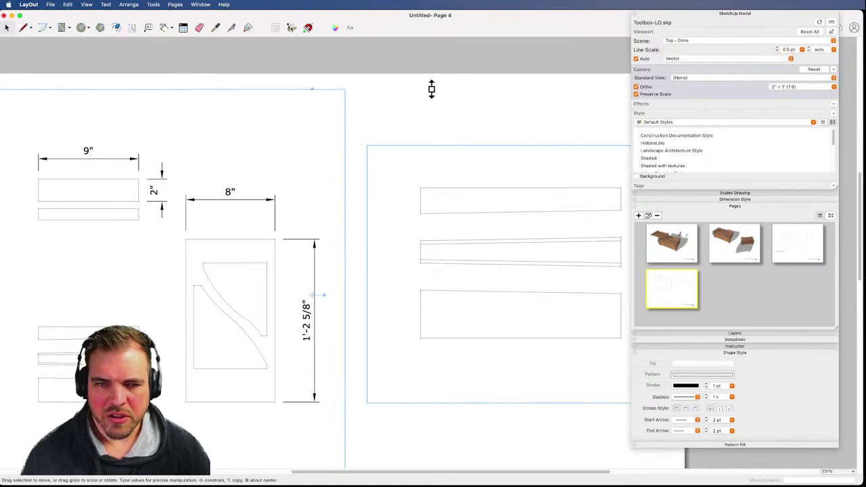
click(392, 72)
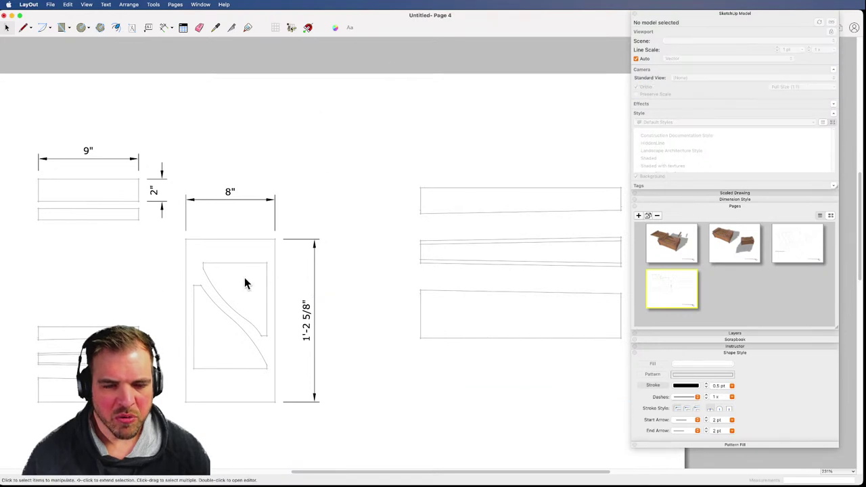
- Add an angular dimension between the horizontal and the enlarged middle board's sloping upper edge, placing it to the left of the board
scroll(110, 292, down, 4)
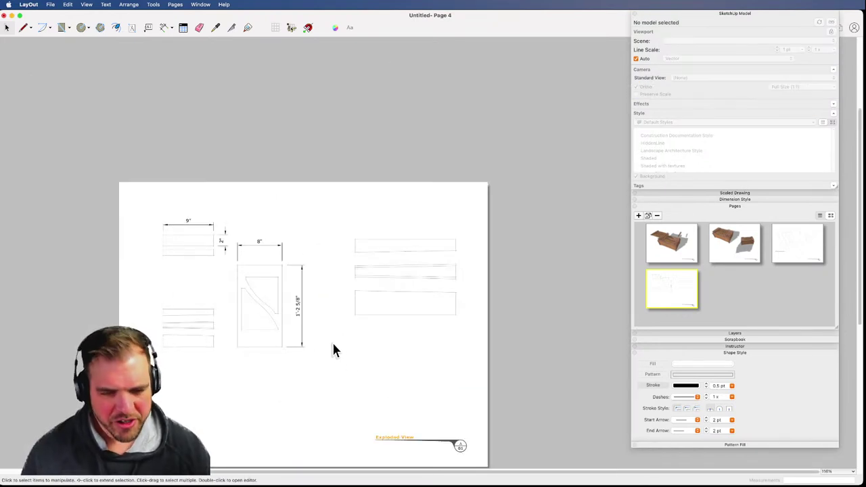
middle_drag(332, 341, 335, 285)
scroll(333, 267, up, 3)
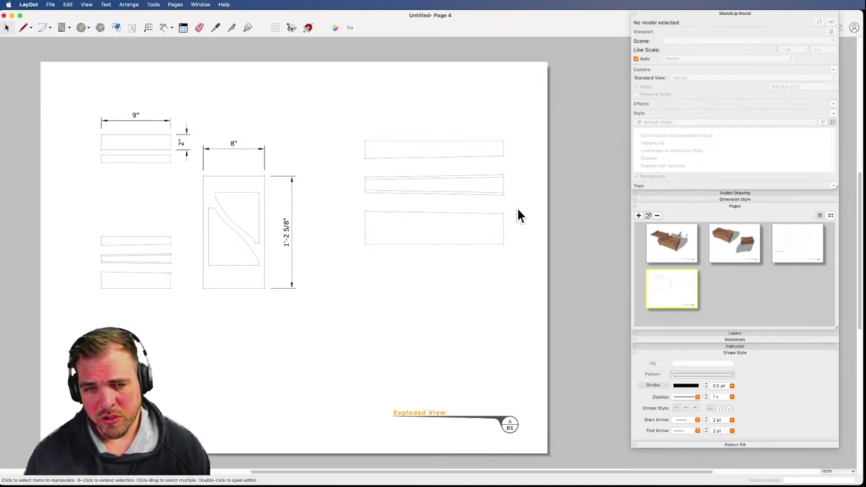
scroll(515, 222, up, 2)
scroll(513, 214, up, 2)
scroll(507, 168, up, 2)
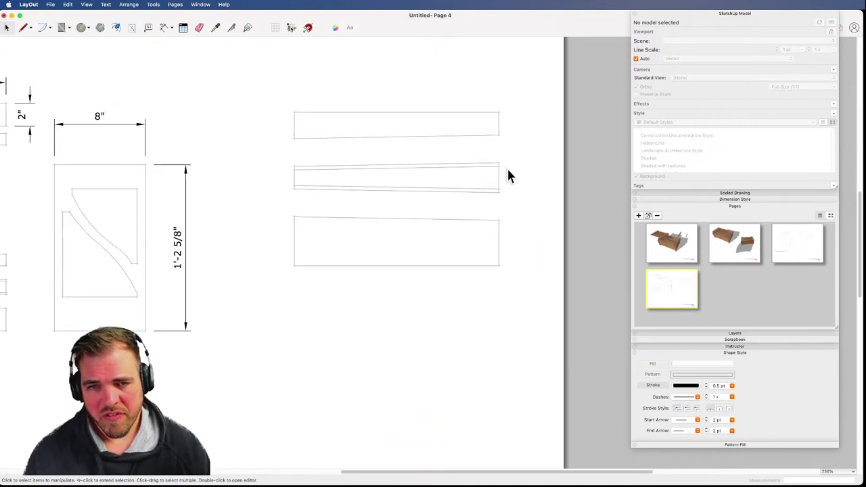
middle_drag(522, 151, 511, 252)
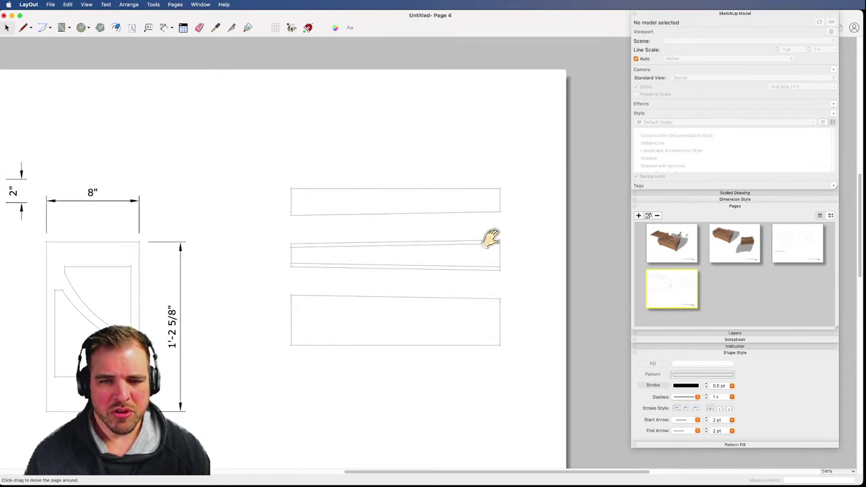
scroll(497, 231, up, 5)
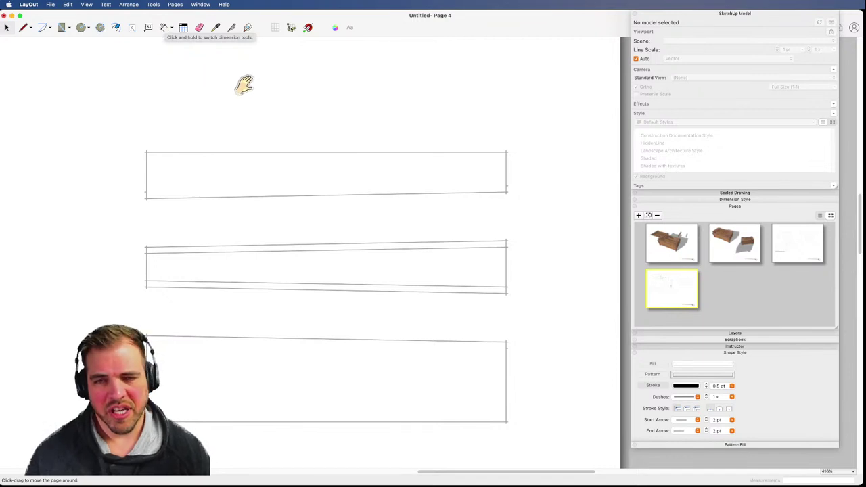
key(space)
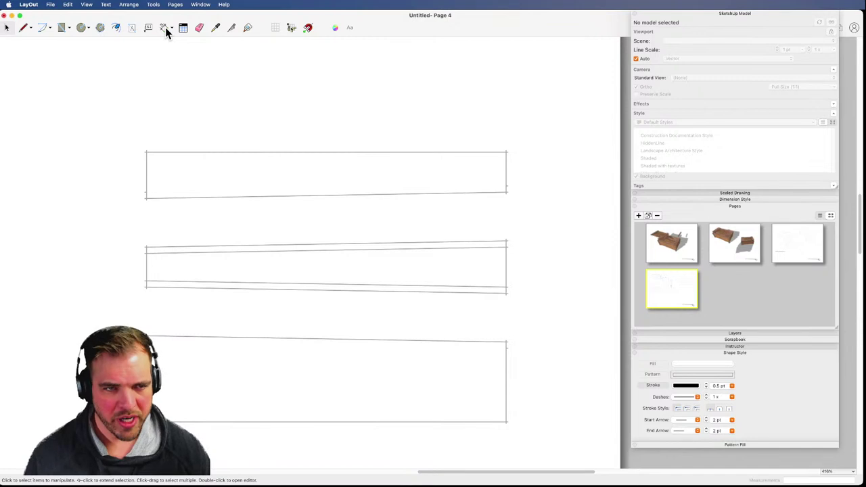
click(165, 27)
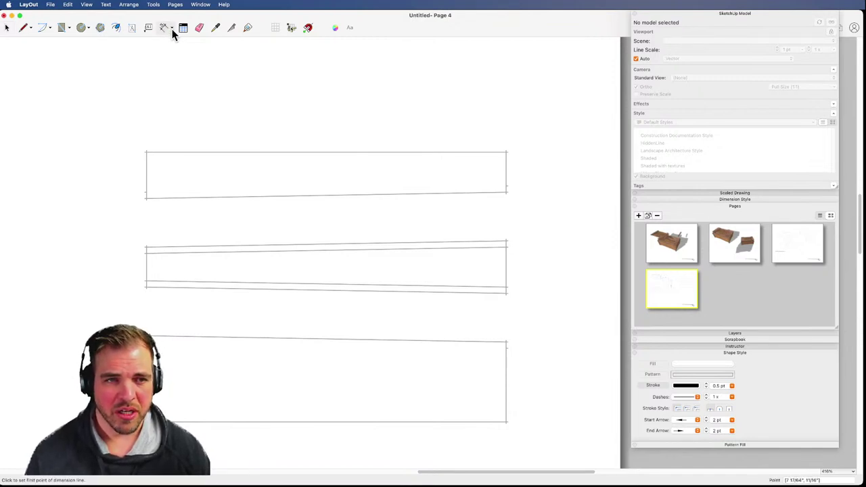
click(172, 29)
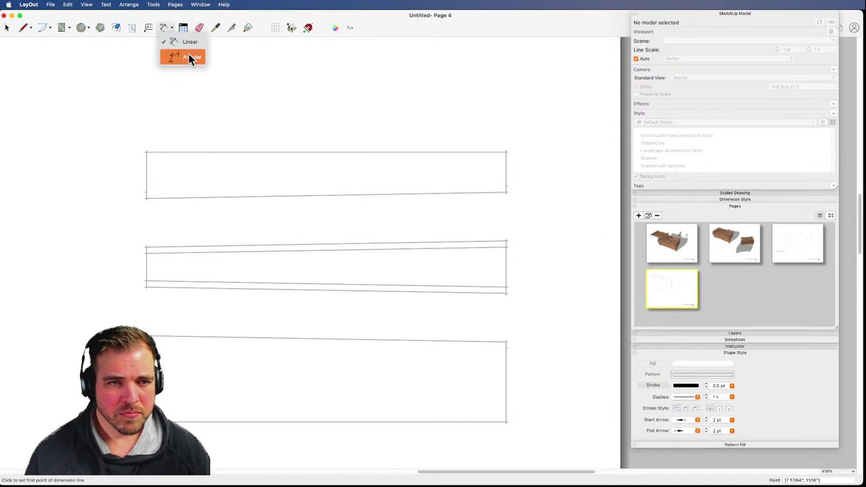
click(189, 57)
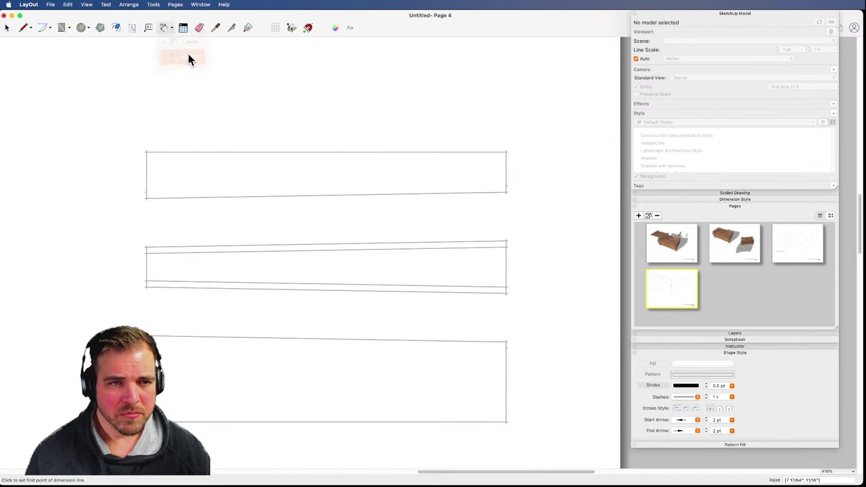
click(507, 241)
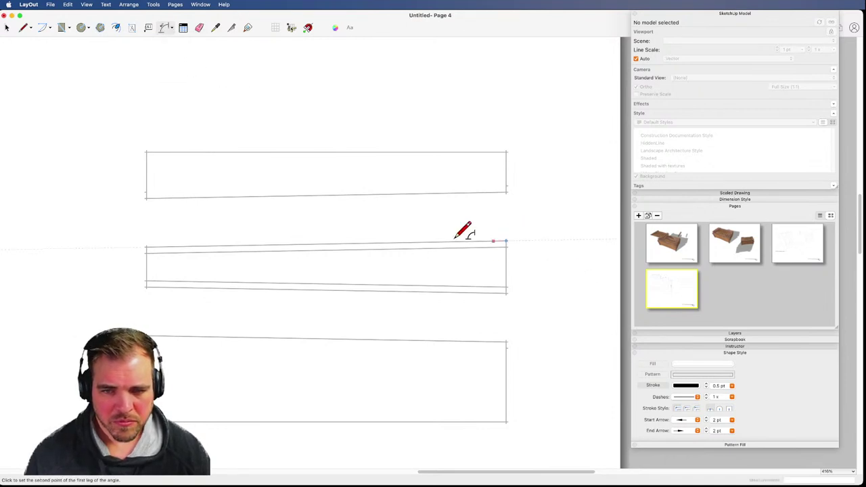
click(29, 239)
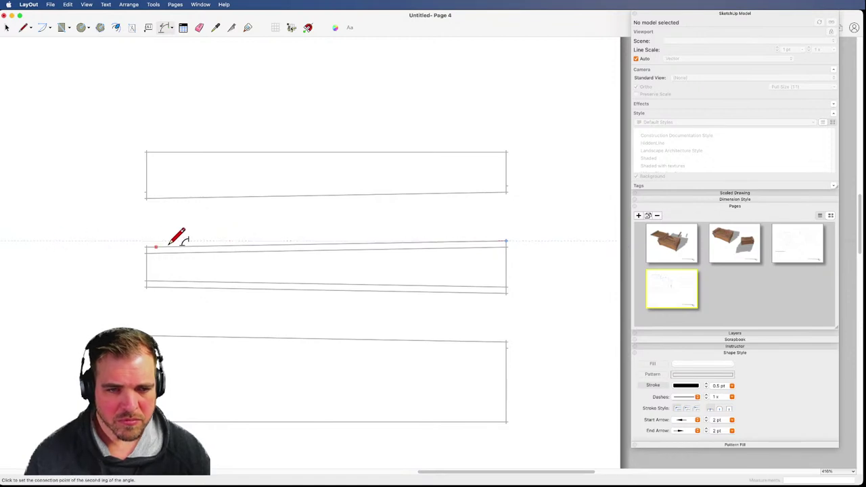
click(506, 240)
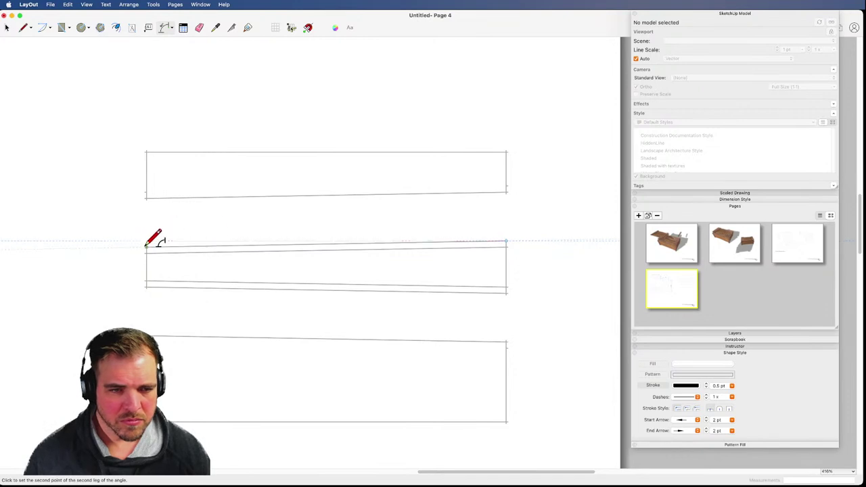
click(151, 240)
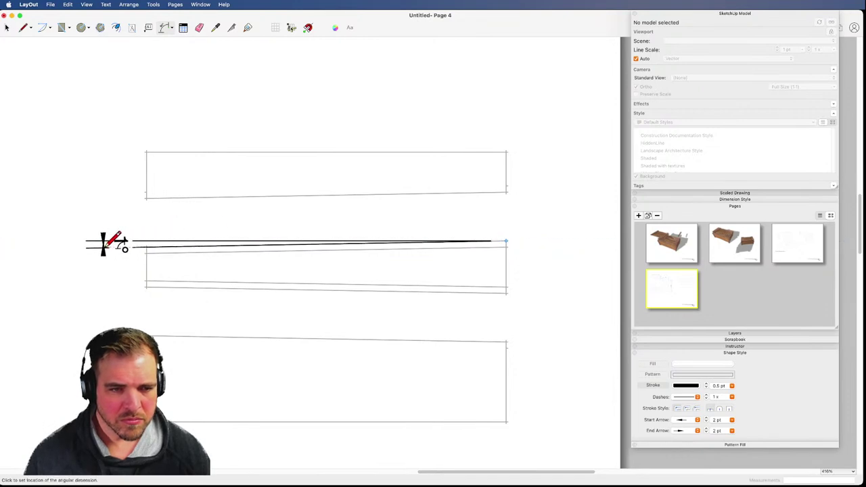
click(79, 248)
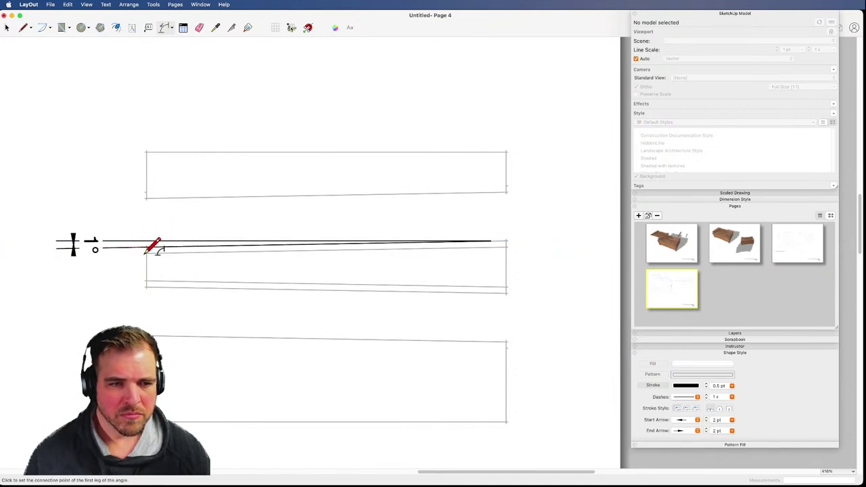
key(space)
- Duplicate the exploded view page, Page 3
scroll(532, 286, down, 8)
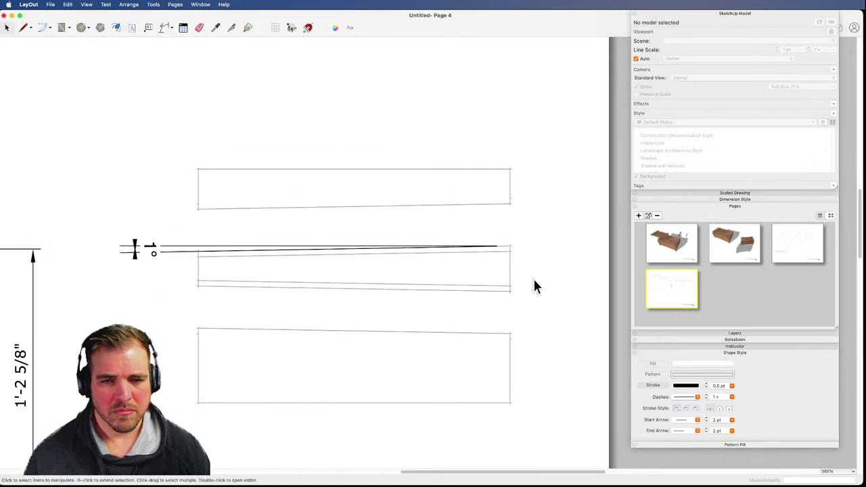
scroll(482, 341, up, 1)
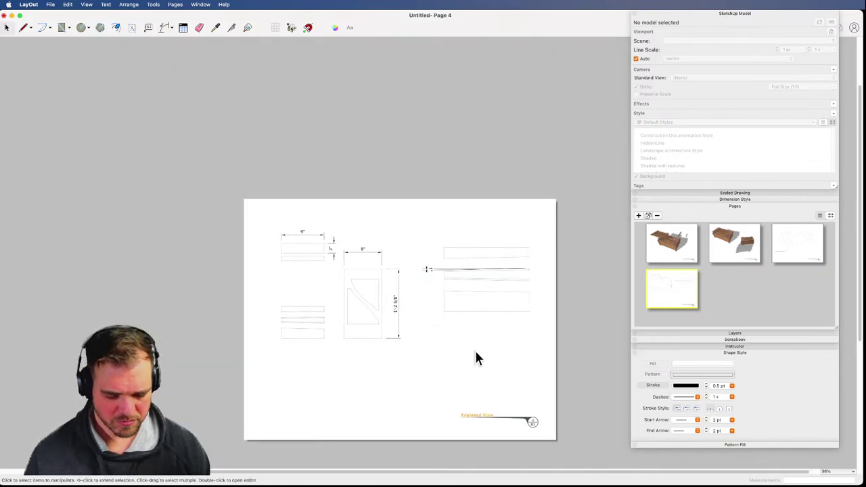
middle_drag(460, 344, 411, 302)
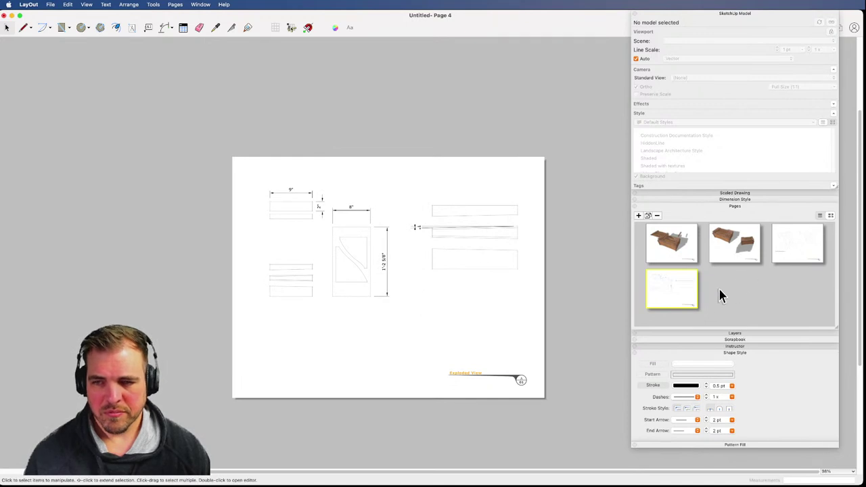
click(805, 244)
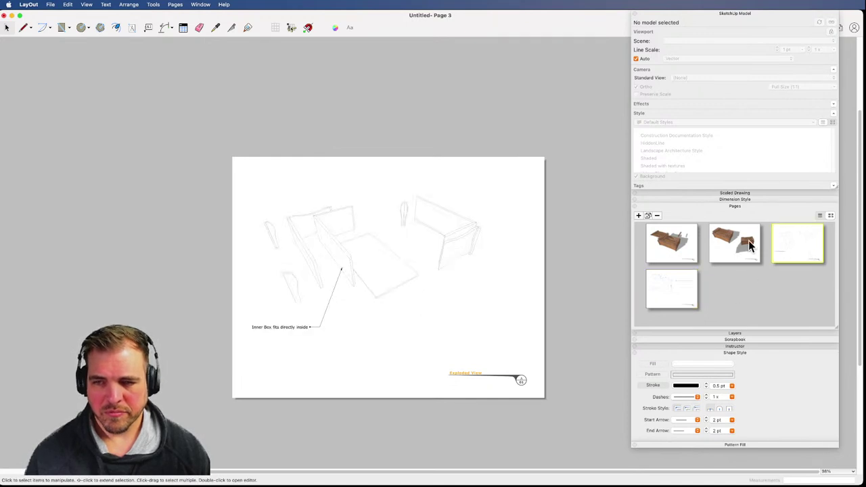
click(649, 217)
- Try to move the duplicated exploded view page to the end of the page order using the page thumbnails
drag(672, 284, 791, 293)
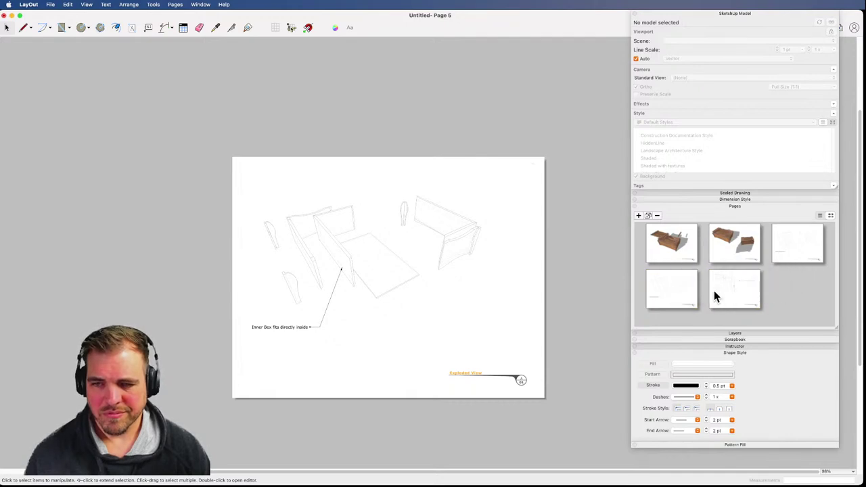
drag(669, 285, 795, 297)
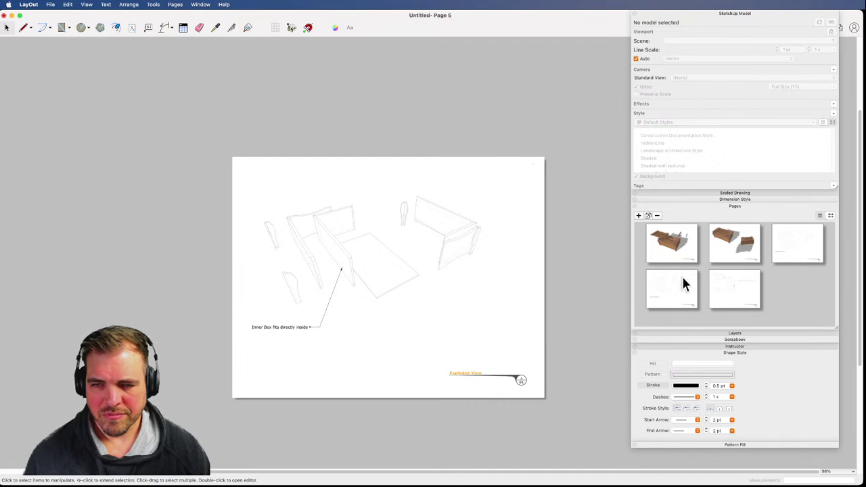
click(739, 296)
mouse_move(675, 294)
mouse_down()
mouse_move(751, 300)
mouse_move(777, 290)
mouse_up()
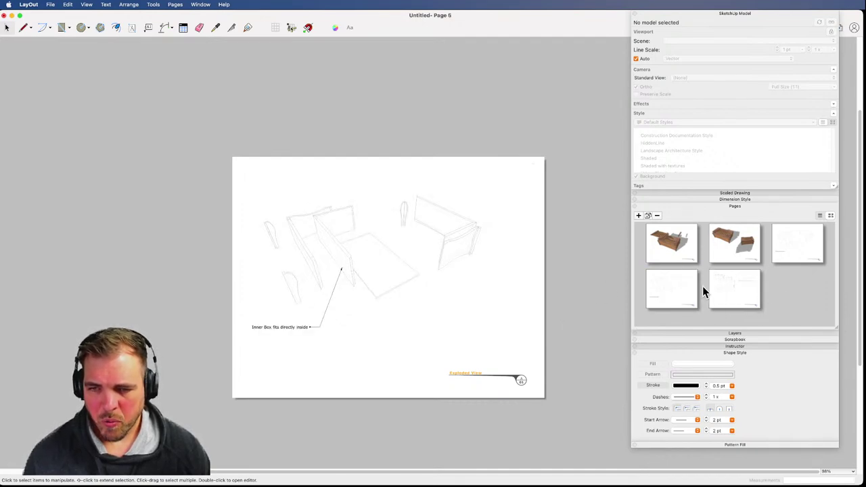
drag(686, 292, 827, 289)
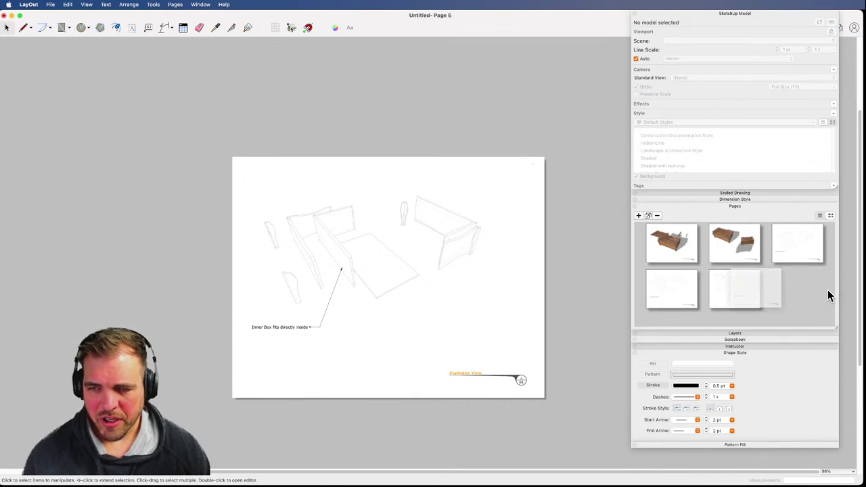
drag(681, 290, 648, 286)
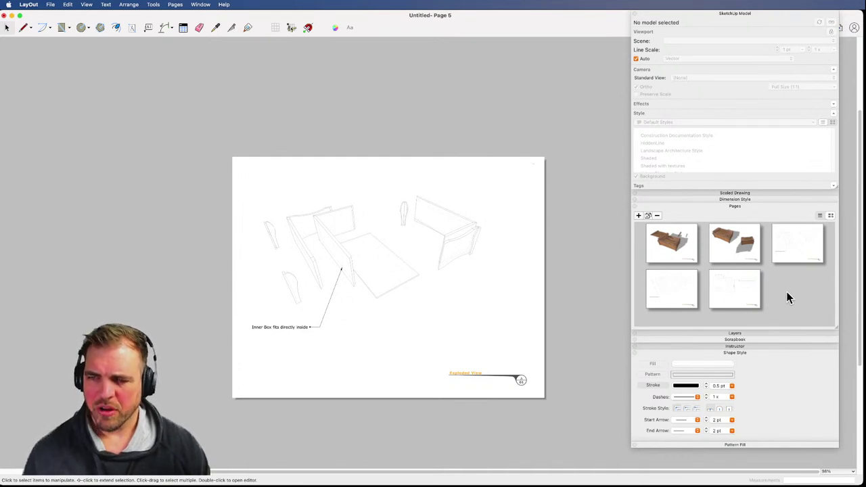
drag(688, 290, 711, 252)
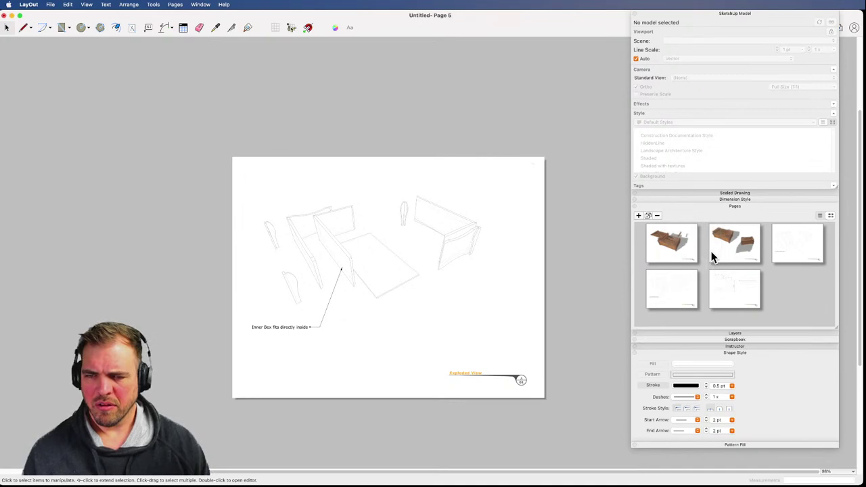
- Reorder the pages in list view so the duplicated exploded view, Page 5, comes last, and return to thumbnail view
click(820, 216)
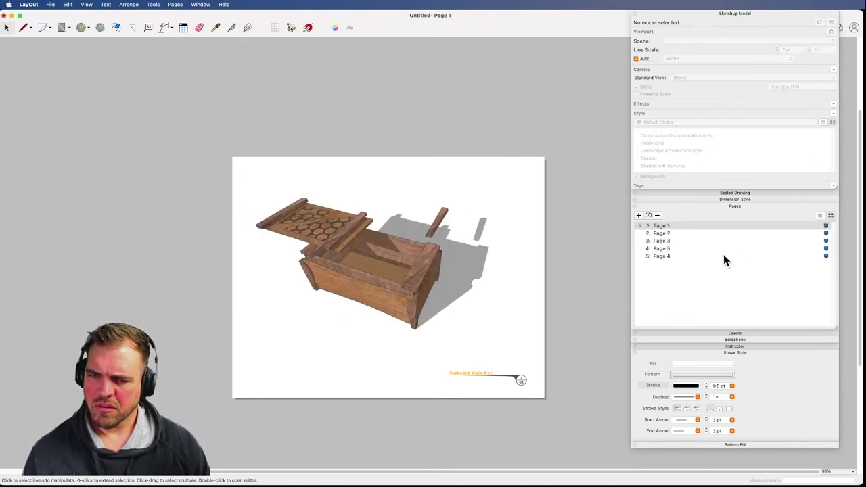
click(665, 256)
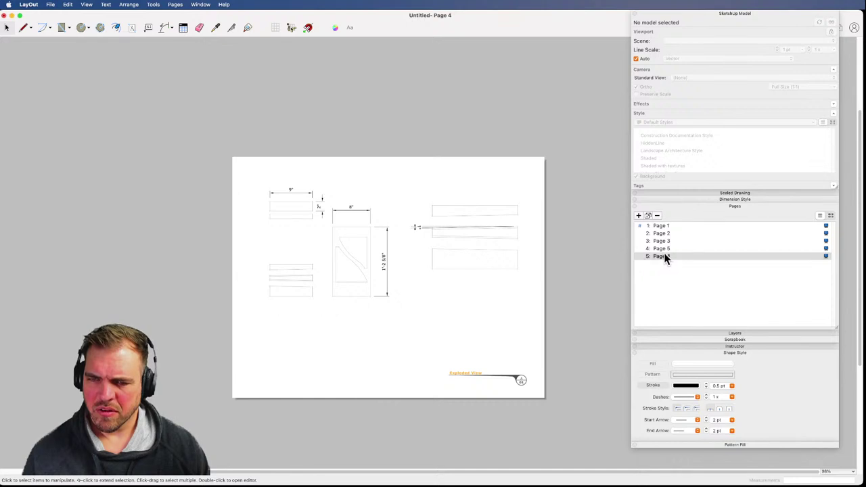
drag(665, 257, 667, 249)
click(664, 255)
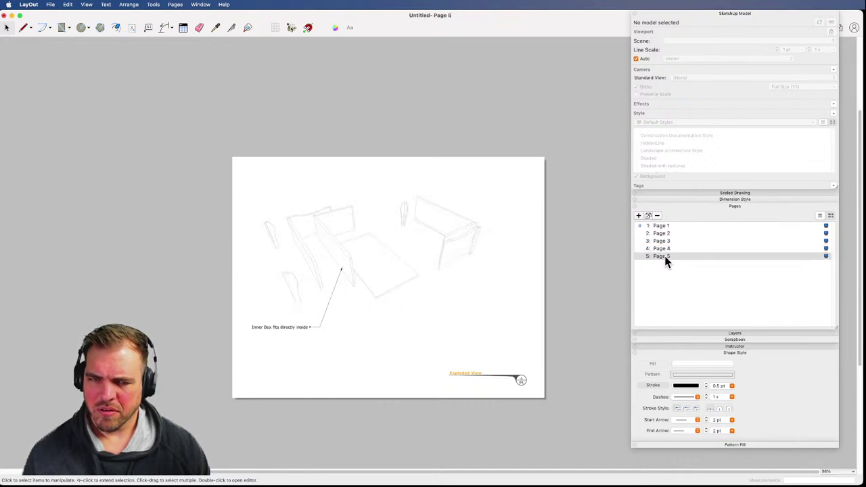
click(830, 216)
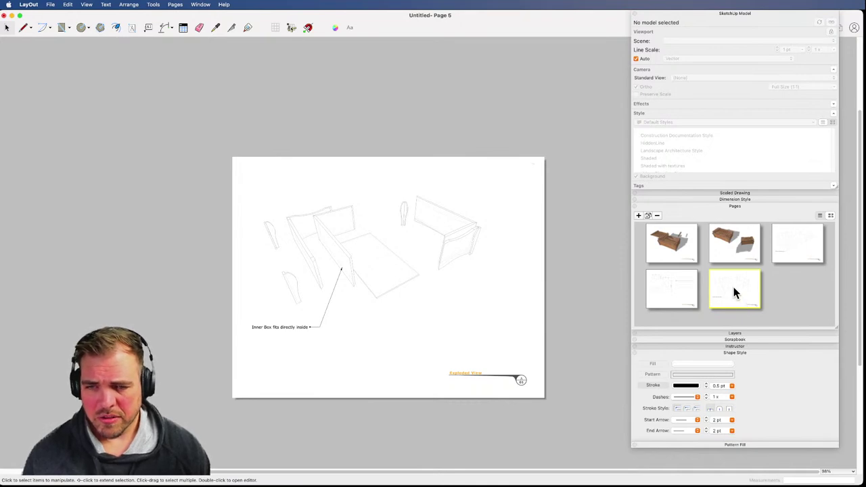
- Erase the "Inner Box fits directly inside" label and its leader from Page 5, keeping the exploded viewport
click(342, 248)
key(e)
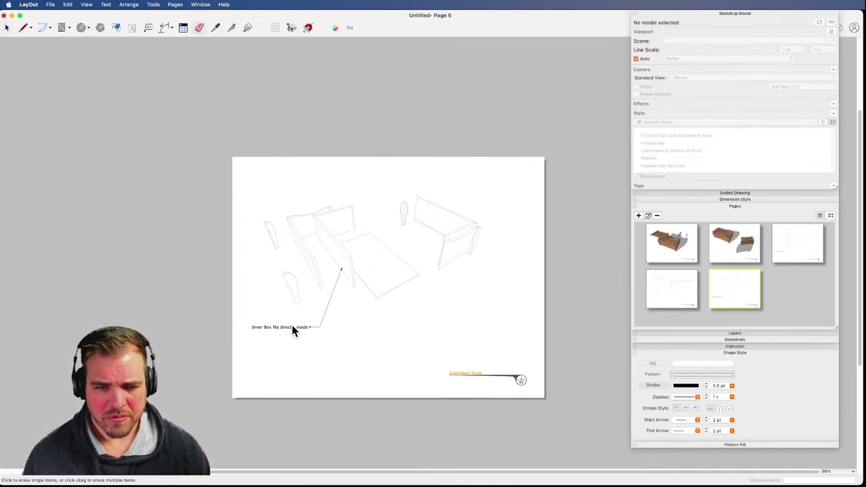
click(292, 329)
click(321, 289)
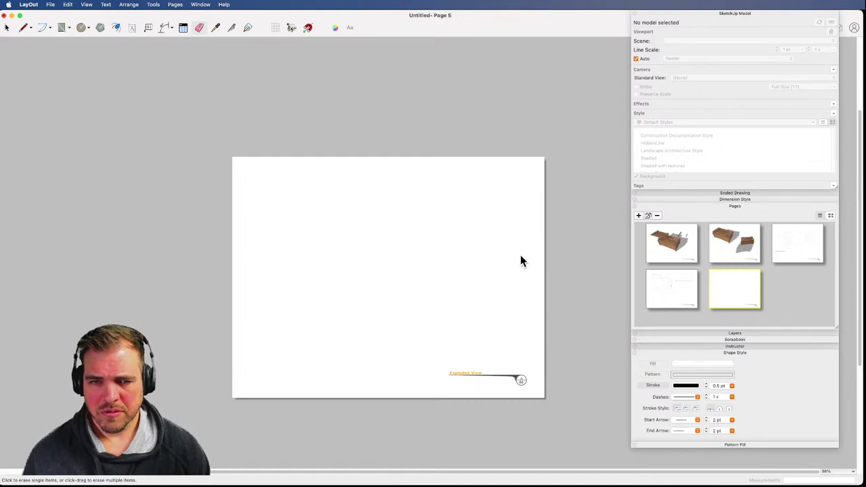
key(super+z)
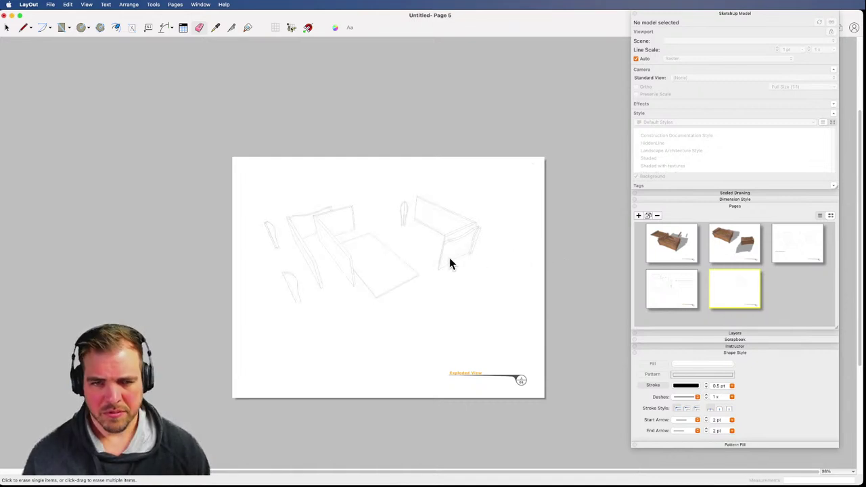
click(385, 262)
key(super+z)
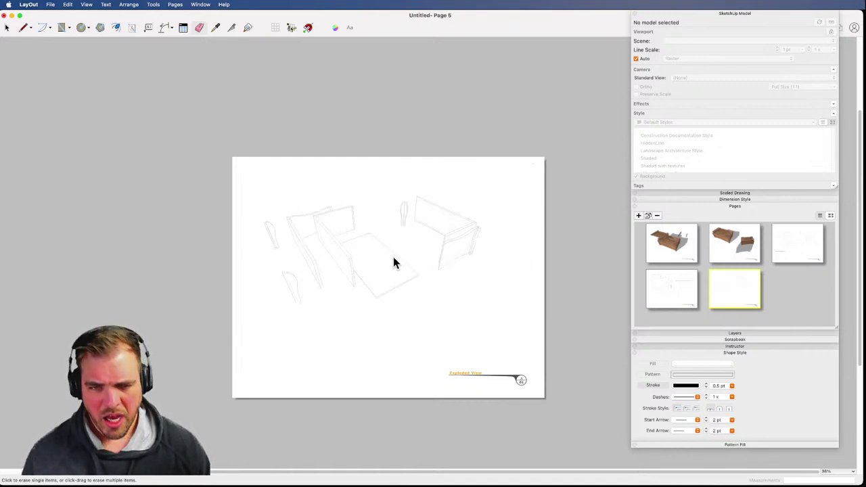
- Switch the Page 5 viewport to the Box - Dims scene
key(space)
click(391, 285)
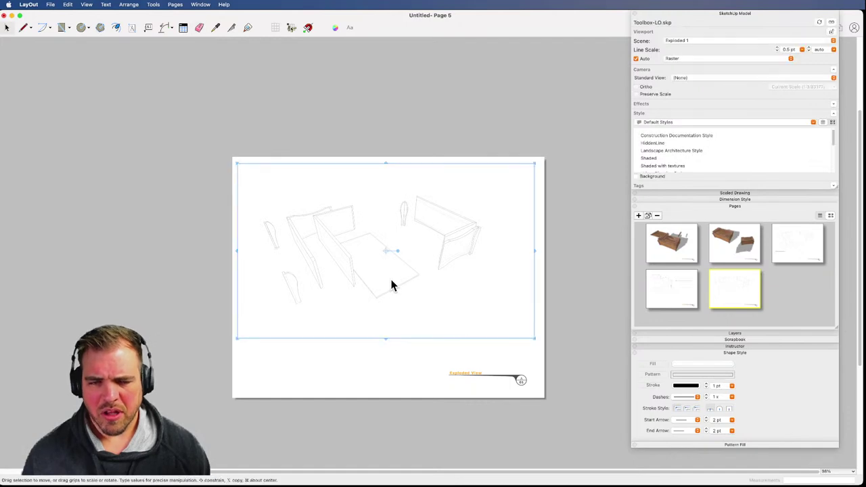
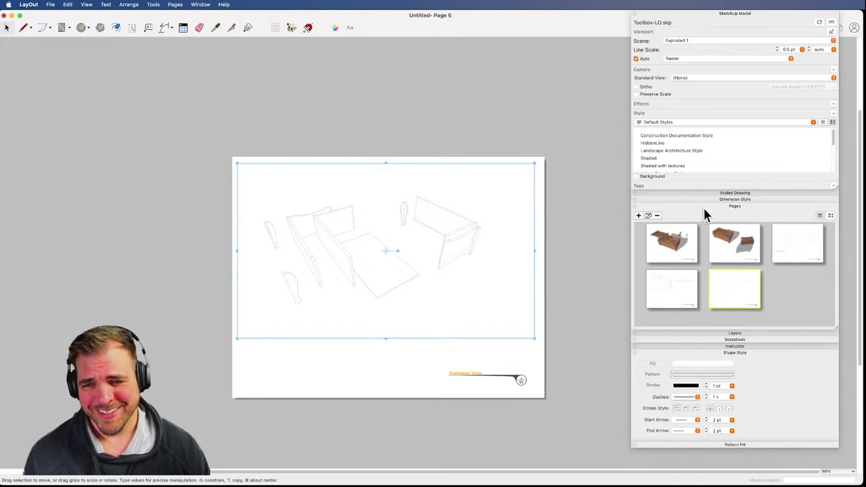
click(684, 41)
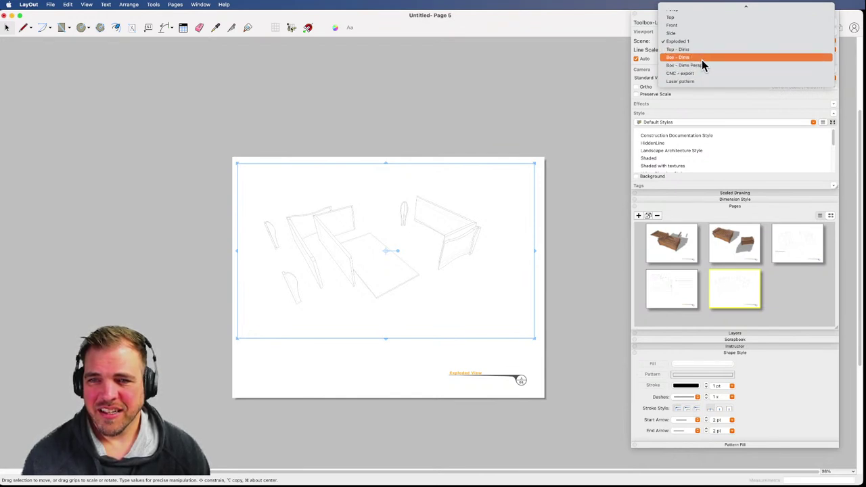
click(701, 58)
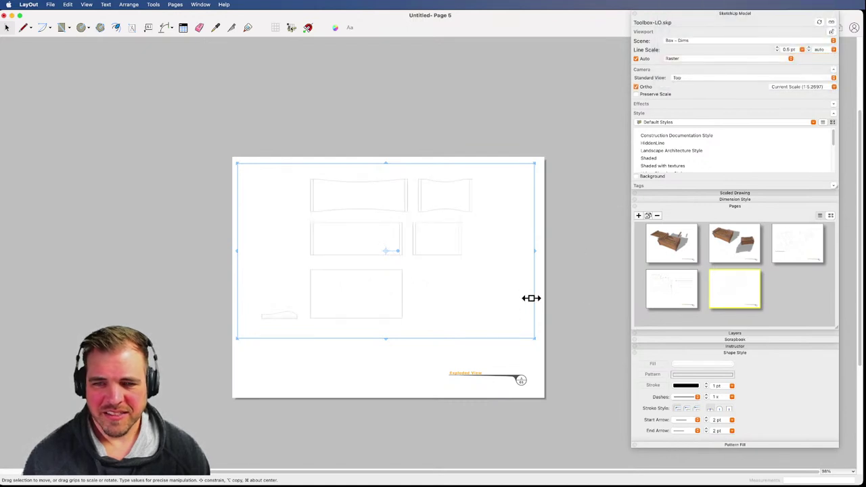
- Try a scale of 2" = 1' (1:6) for the Box - Dims viewport
click(833, 87)
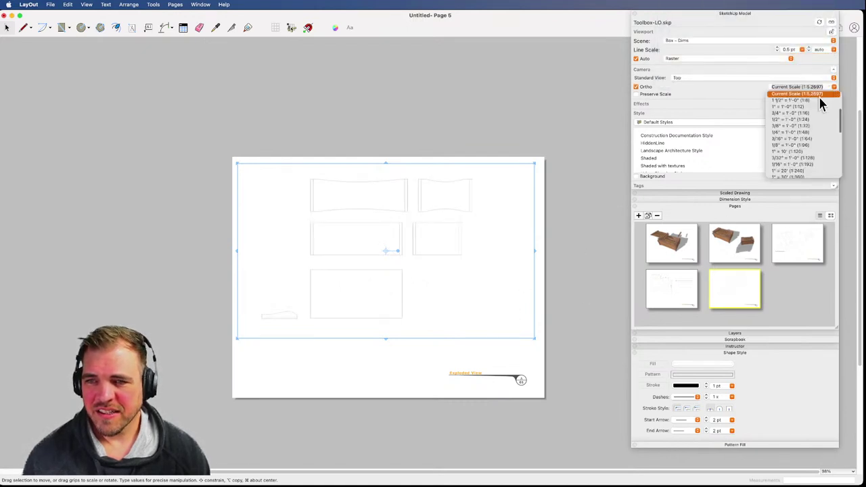
scroll(808, 113, up, 3)
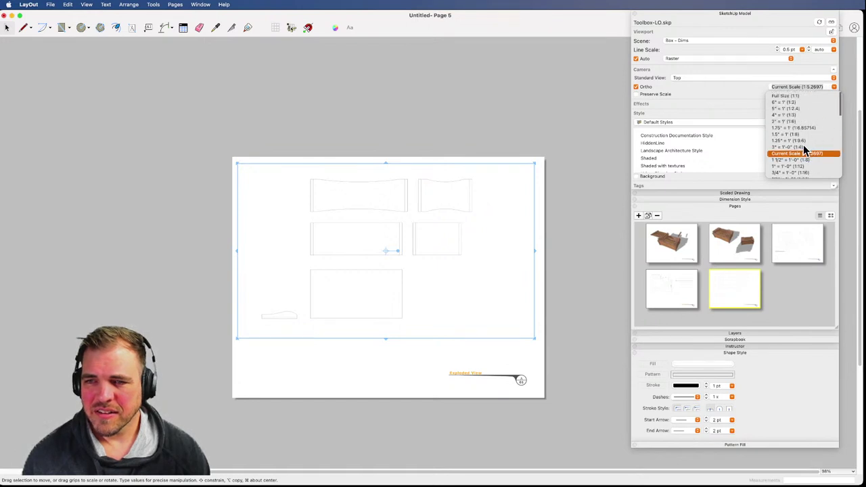
click(798, 120)
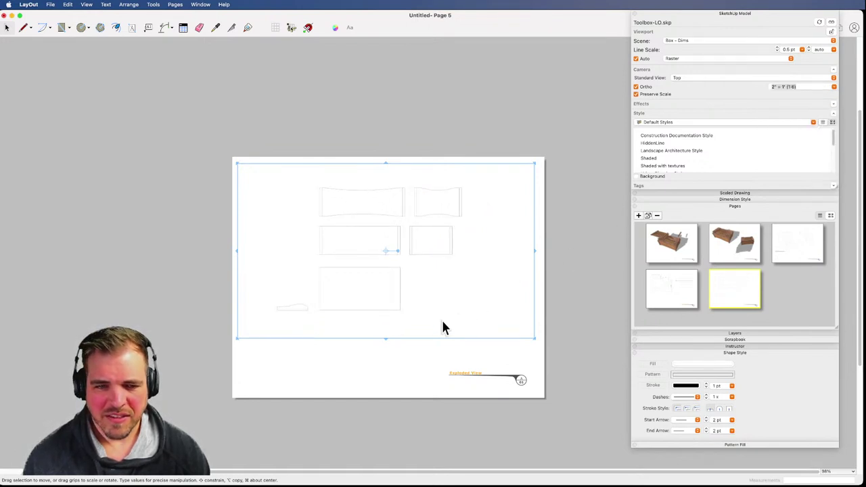
- Set the Box - Dims viewport's scale to 3" = 1'-0" (1:4)
click(833, 88)
scroll(821, 113, up, 2)
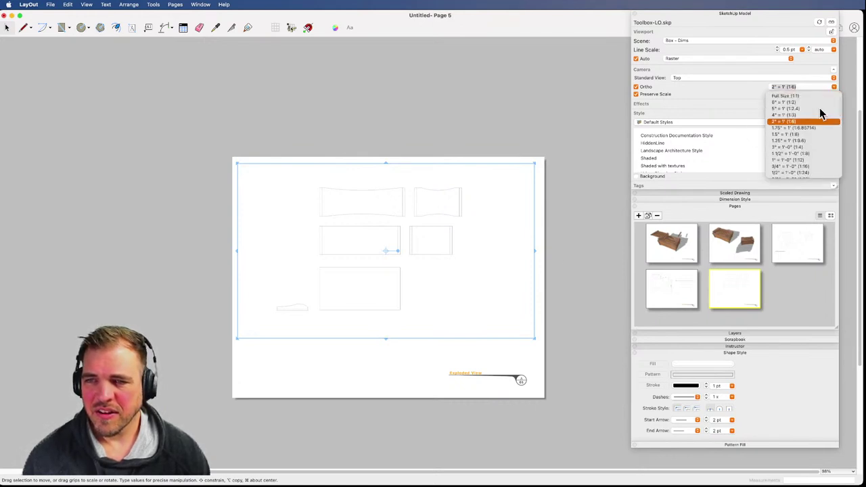
click(793, 147)
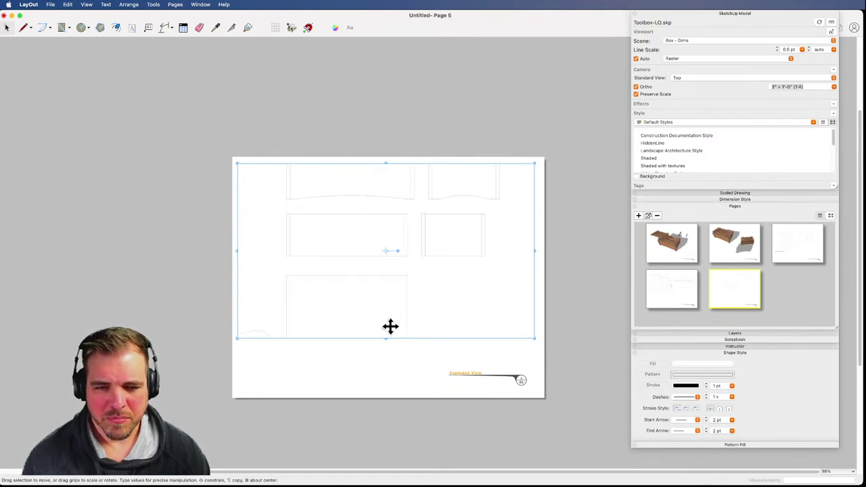
- Extend the viewport's lower and upper edges to reveal all the box parts, and move it down to fit them on the page
drag(386, 350, 386, 367)
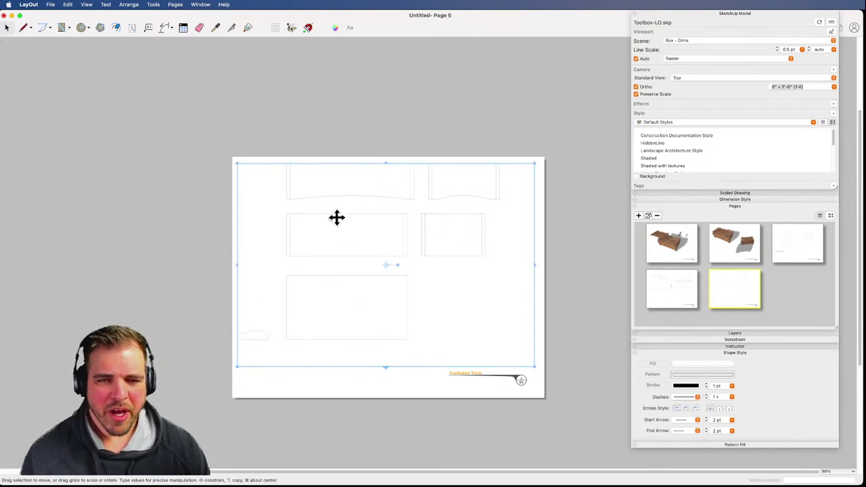
drag(386, 162, 388, 128)
key(Escape)
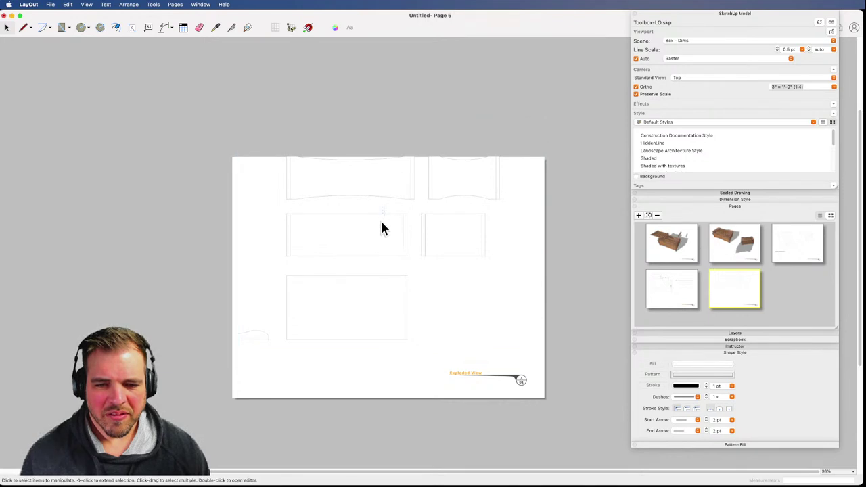
click(399, 228)
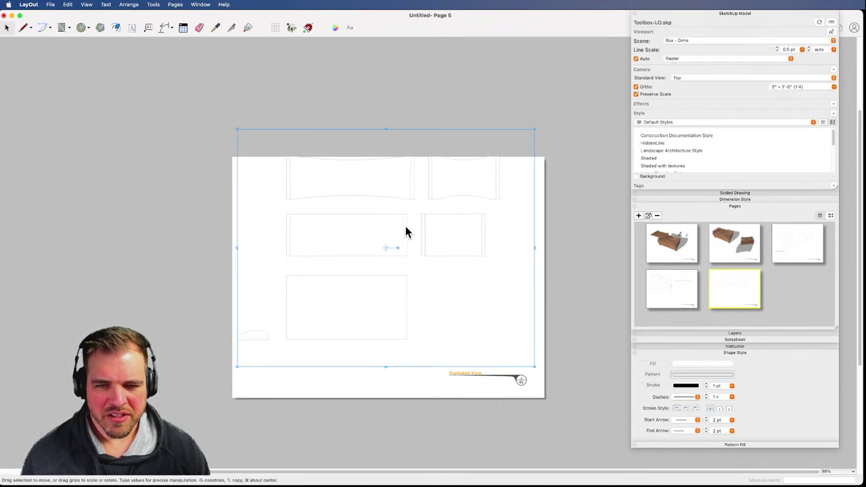
drag(404, 223, 407, 247)
click(415, 116)
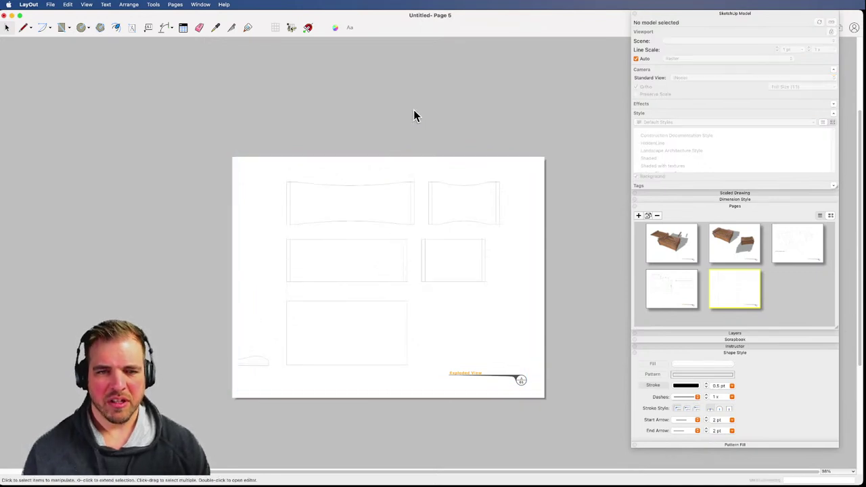
- Add linear dimensions for the overall widths of the two curved-edge boards, placing both above the boards
scroll(337, 199, up, 2)
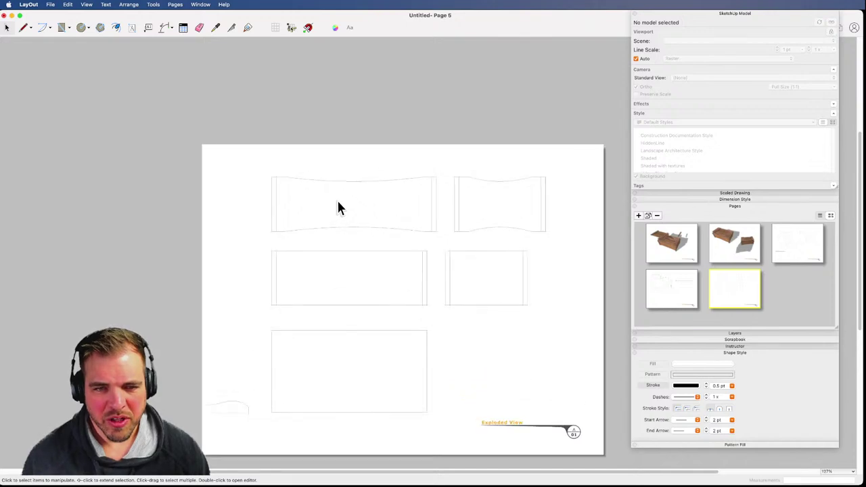
key(d)
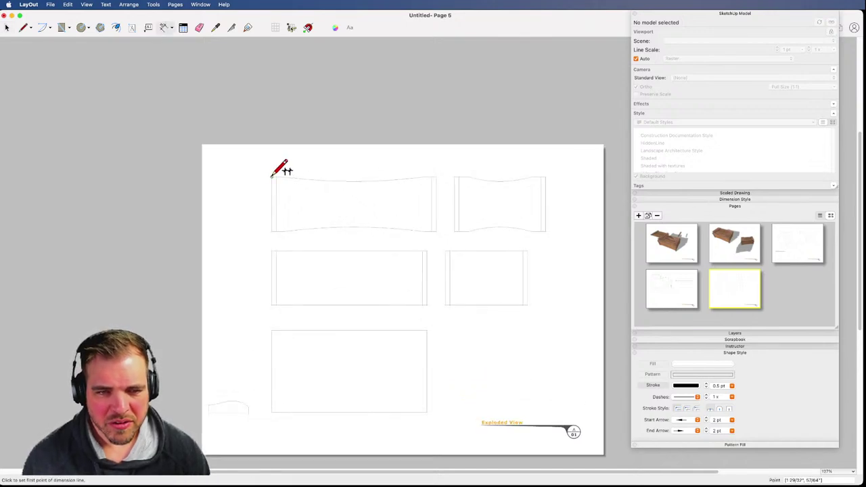
click(273, 177)
click(435, 177)
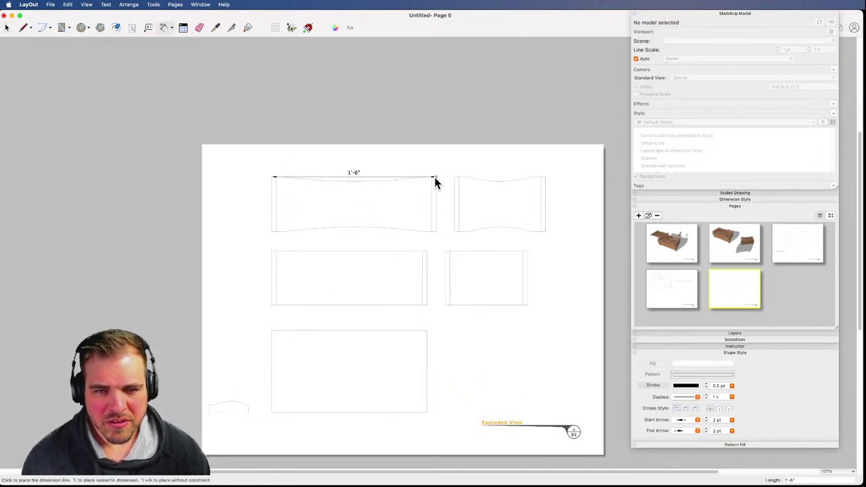
click(435, 165)
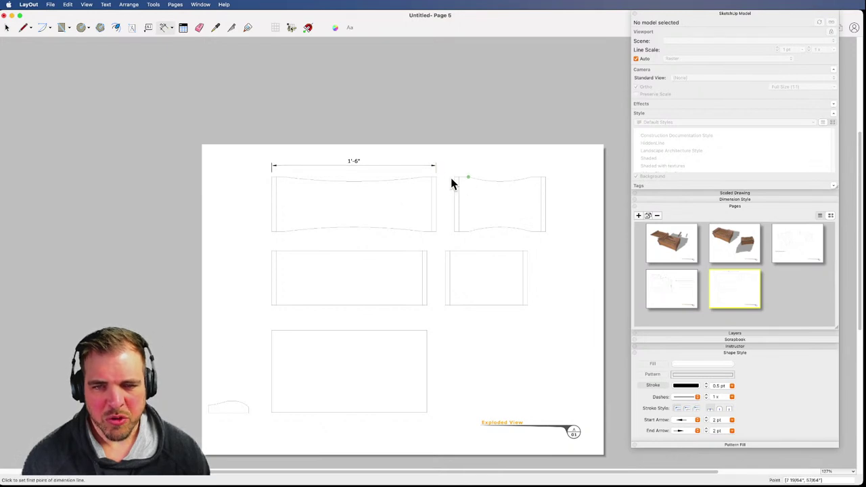
click(455, 177)
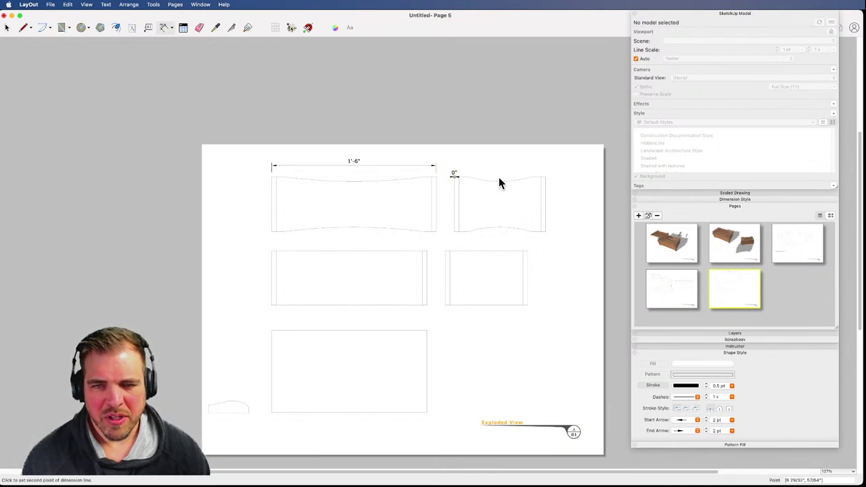
click(544, 178)
click(543, 170)
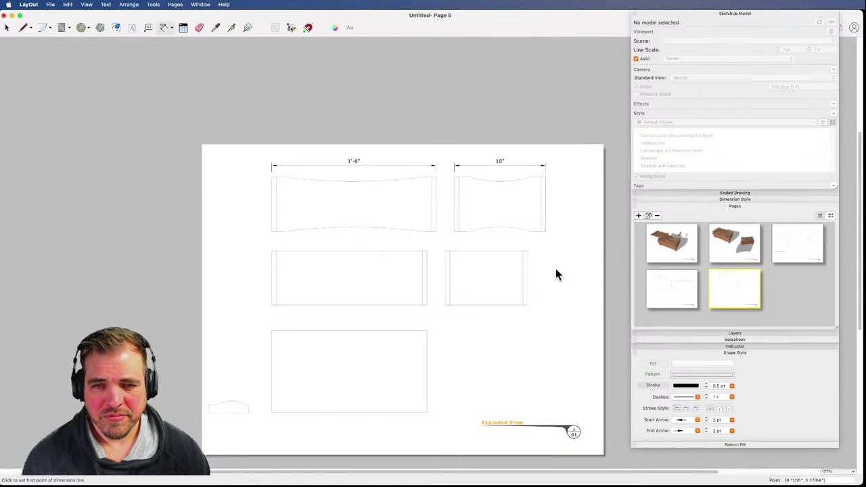
- Add vertical dimensions for the heights of the long curved-edge board and the long straight board below it, placing them to their left
click(271, 231)
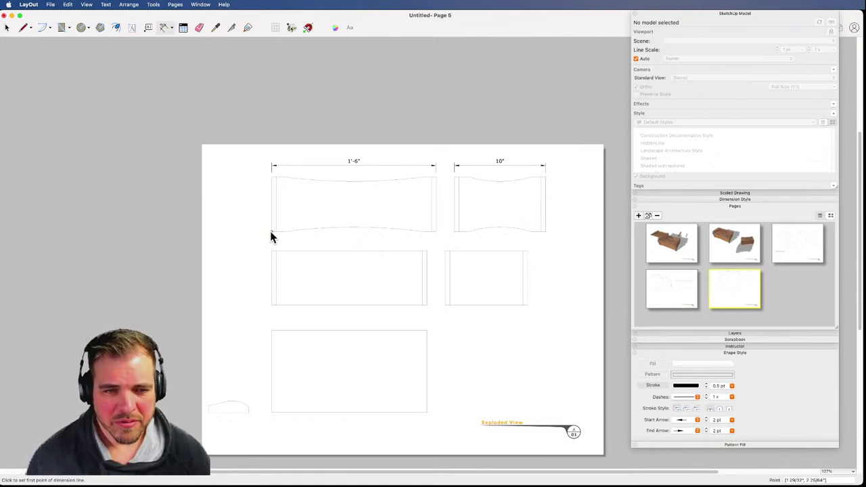
click(272, 178)
click(251, 181)
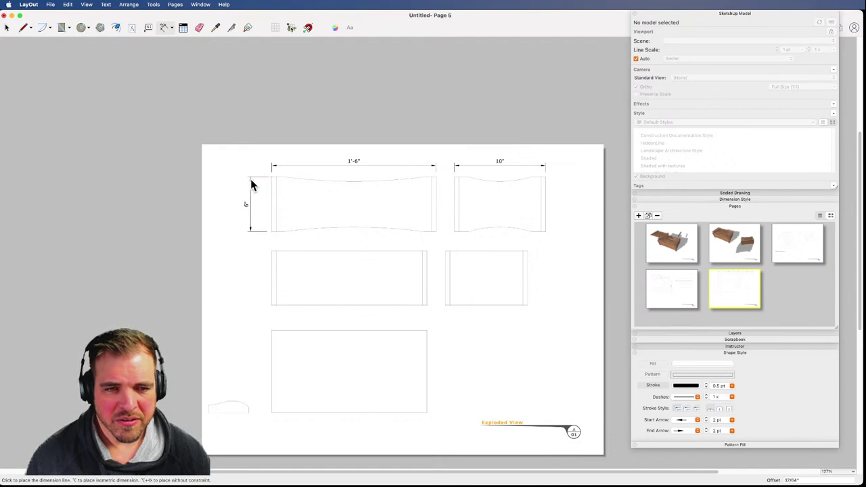
click(272, 251)
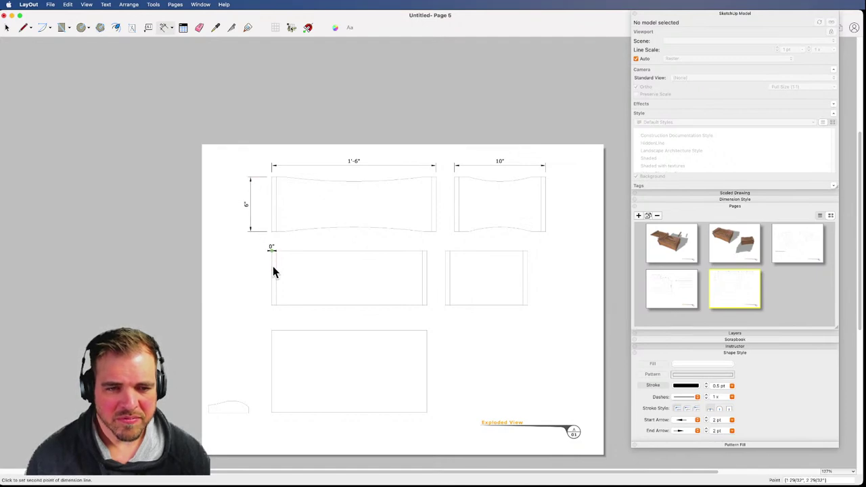
click(272, 305)
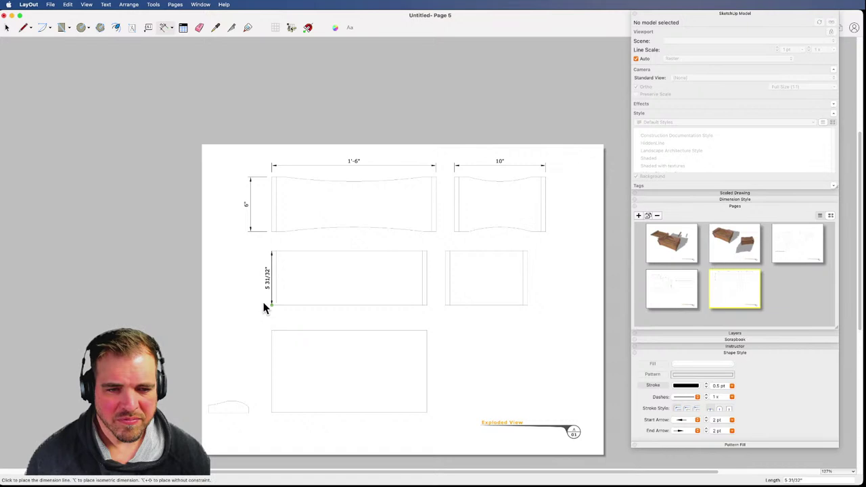
click(253, 295)
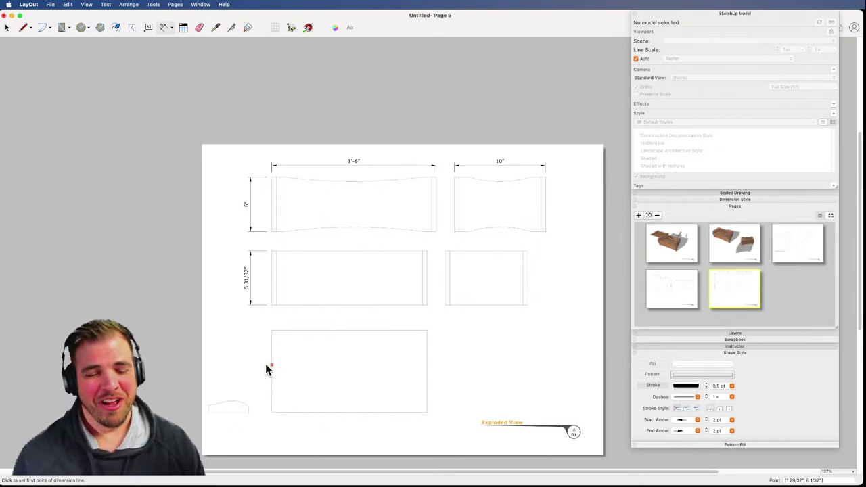
- Add linear dimensions for the height and width of the large bottom panel, placing both inside its outline
scroll(280, 281, up, 2)
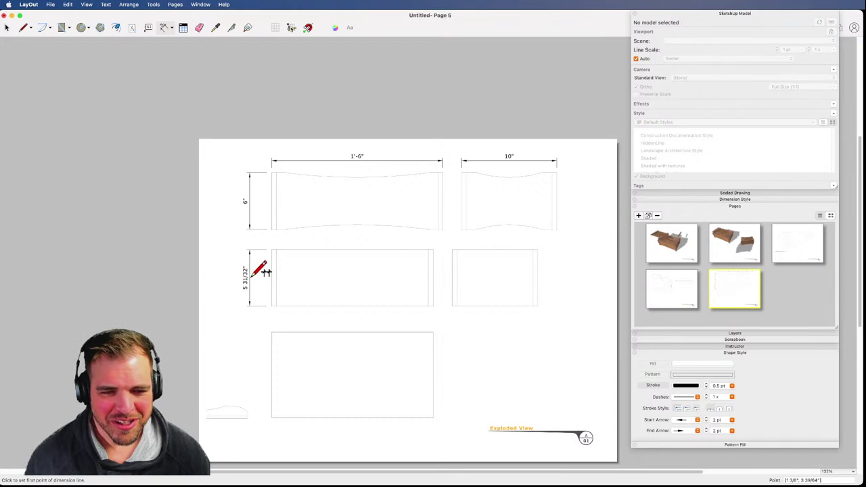
scroll(267, 274, down, 3)
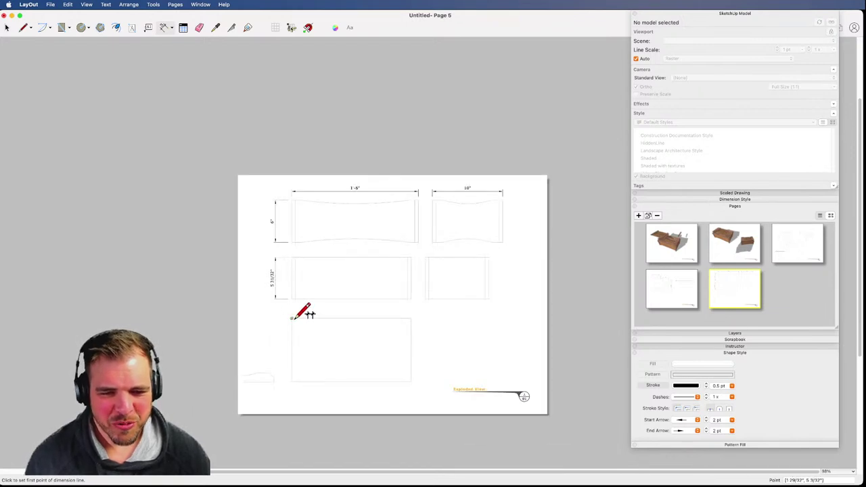
click(411, 319)
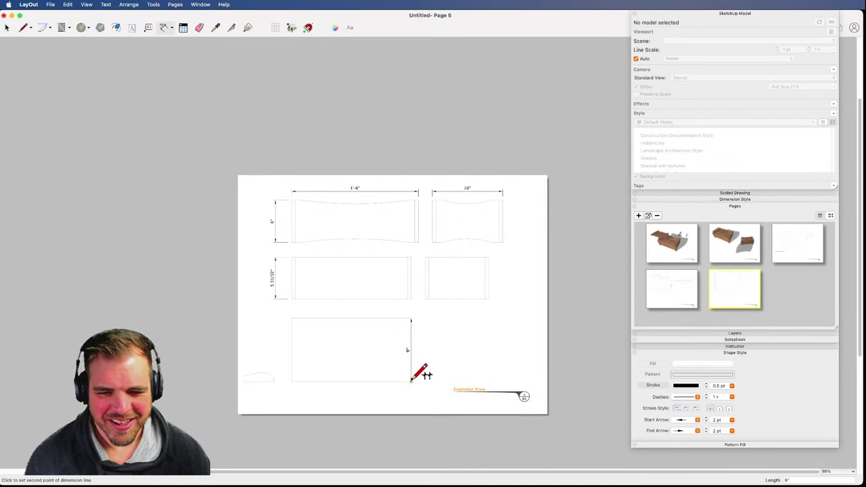
click(411, 381)
click(390, 381)
click(411, 318)
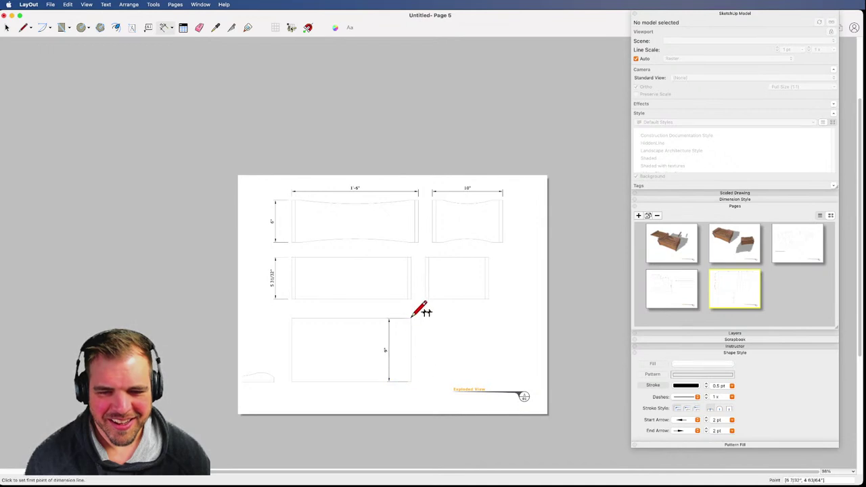
click(292, 319)
click(294, 334)
key(space)
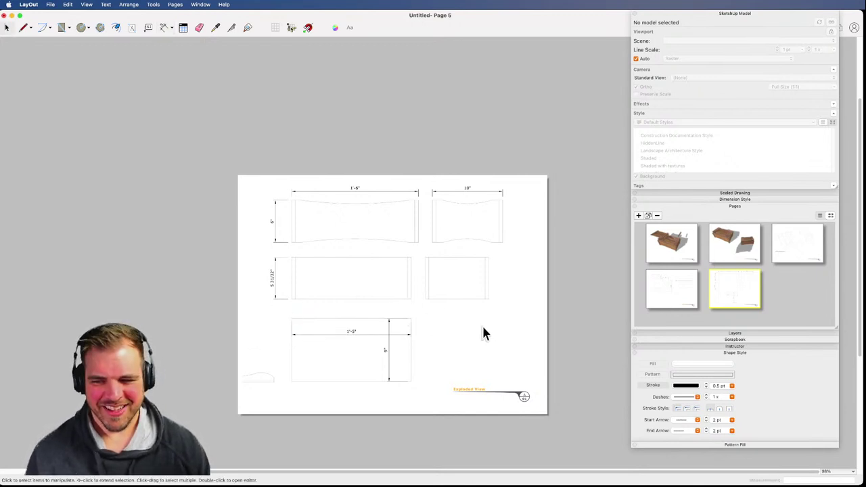
- Review all five pages of the drawing set in order, finishing with a closer look at the dimensioned box-parts page
click(680, 242)
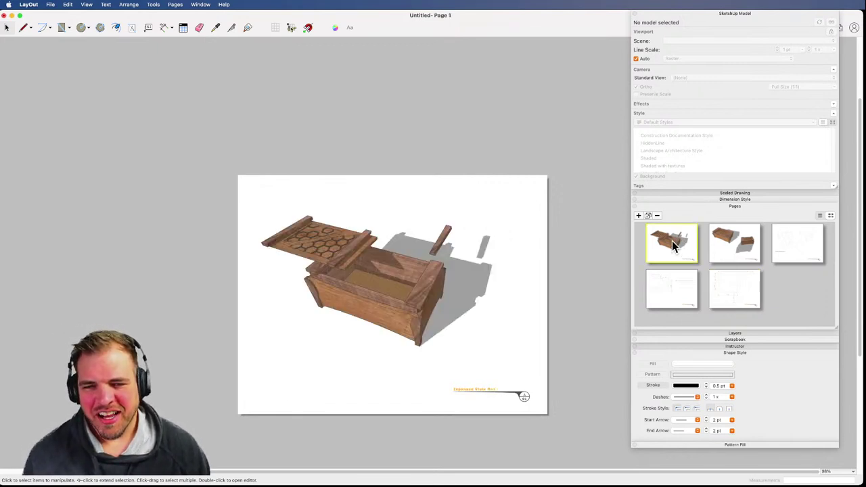
click(725, 239)
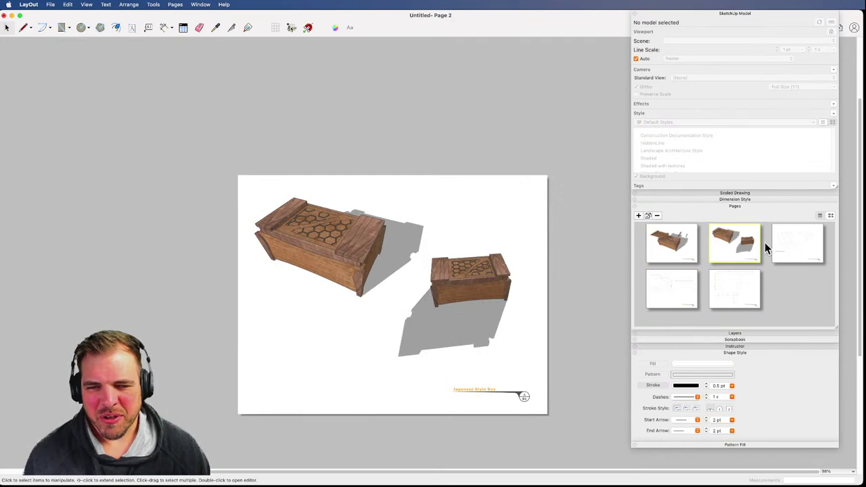
click(791, 248)
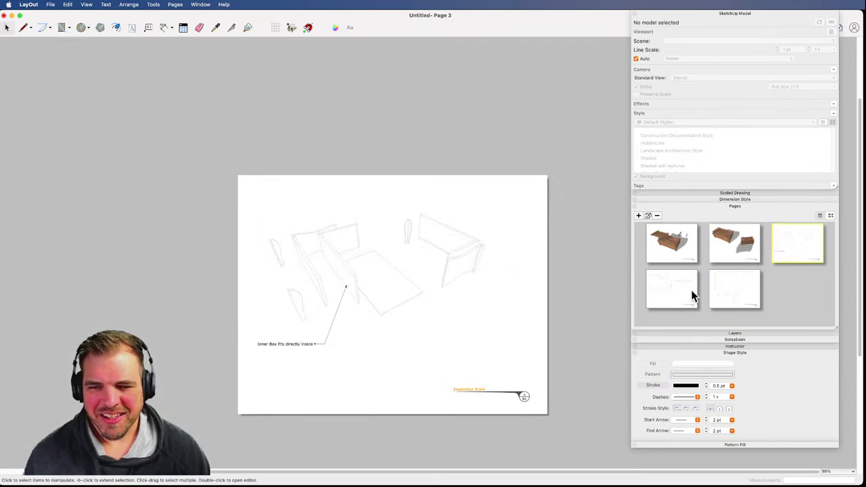
click(672, 291)
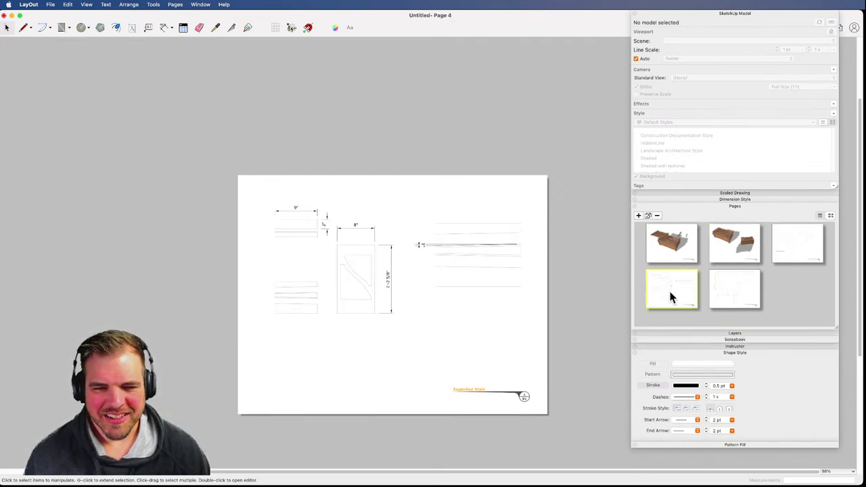
click(726, 292)
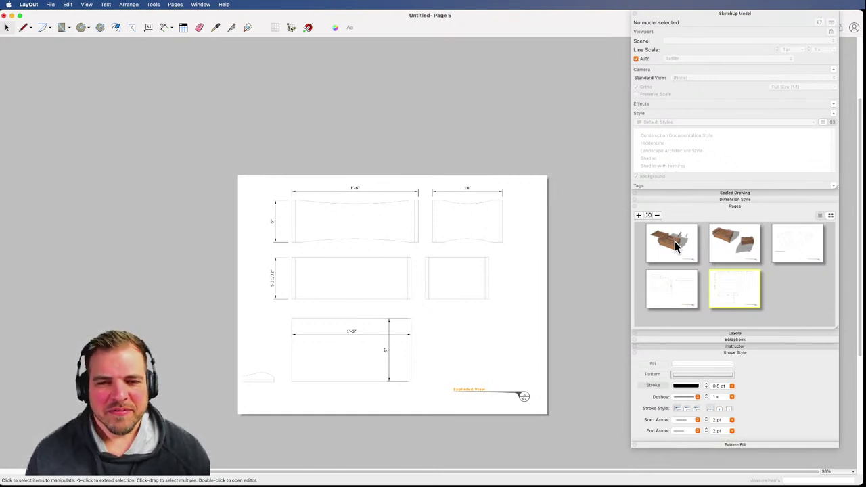
scroll(501, 382, up, 5)
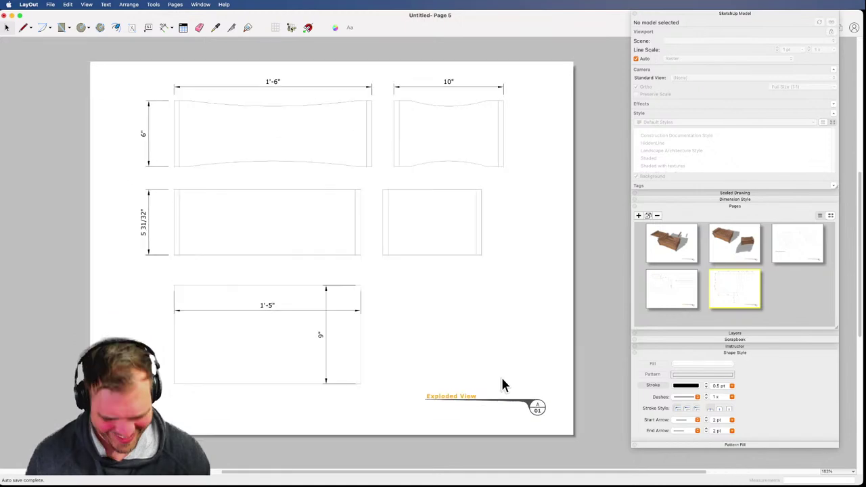
scroll(498, 357, up, 3)
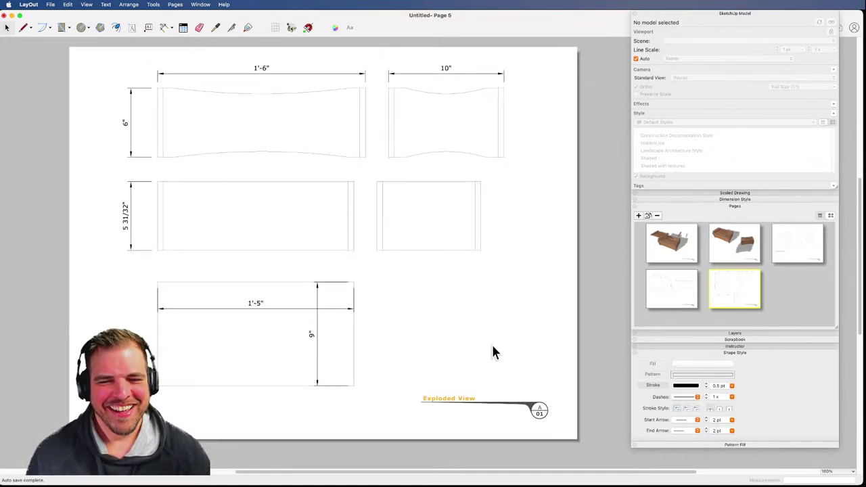
middle_drag(476, 327, 466, 336)
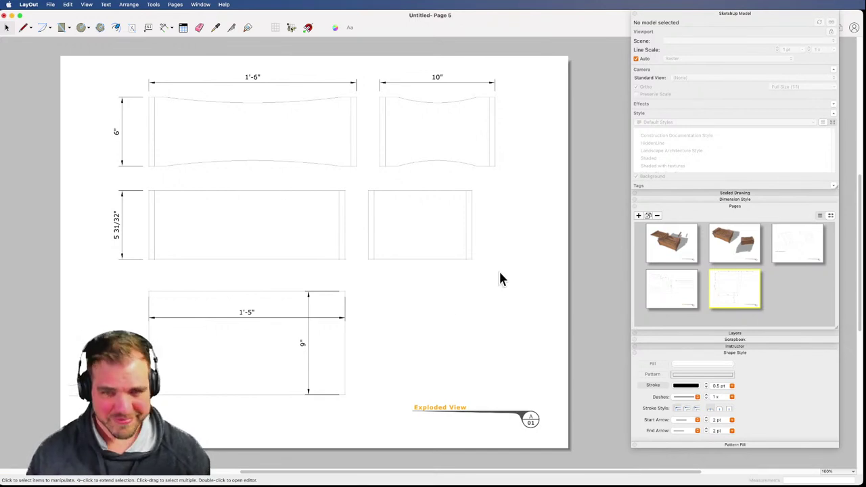
- Add a leader label reading 1/2" arc to the upper curved edge of the short board, with its text beside the board
scroll(502, 89, up, 5)
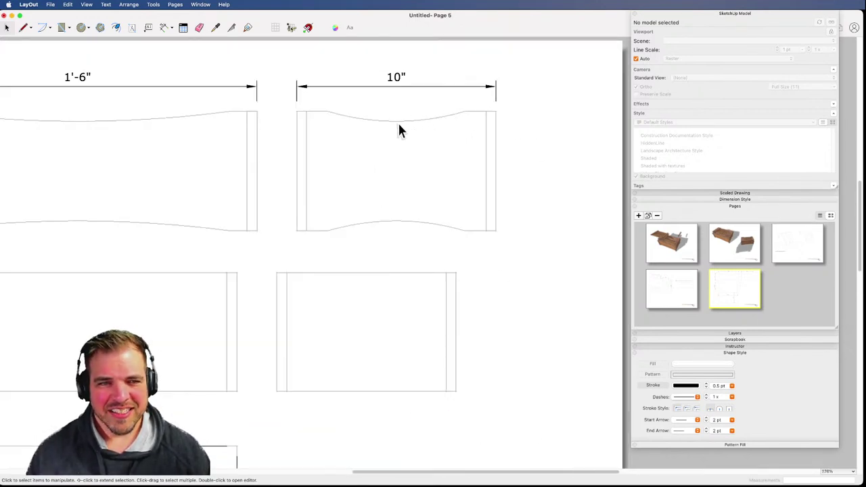
click(148, 28)
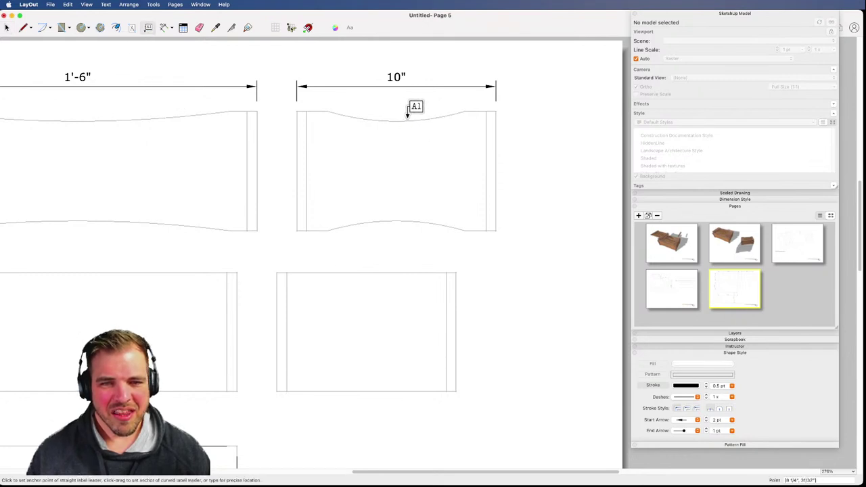
click(408, 122)
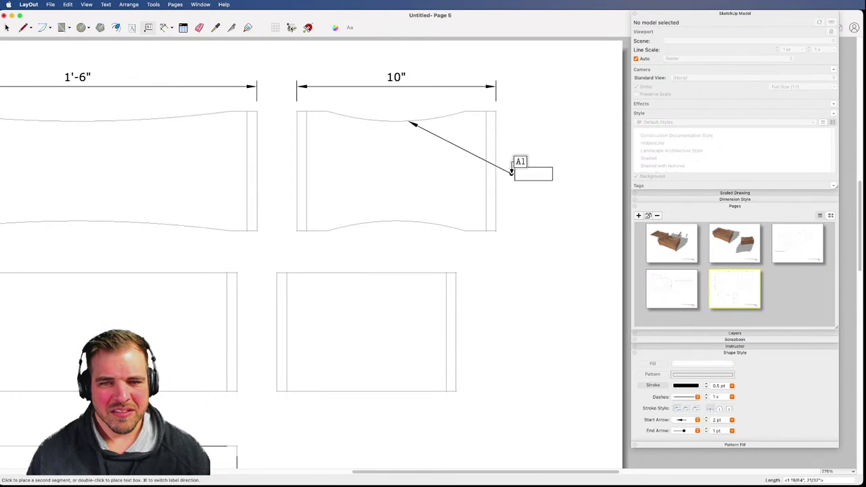
click(530, 174)
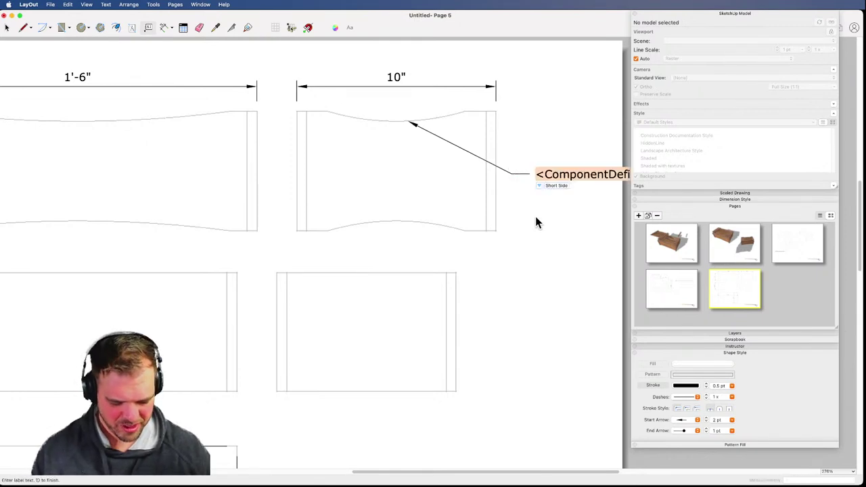
text(1/2)
text(")
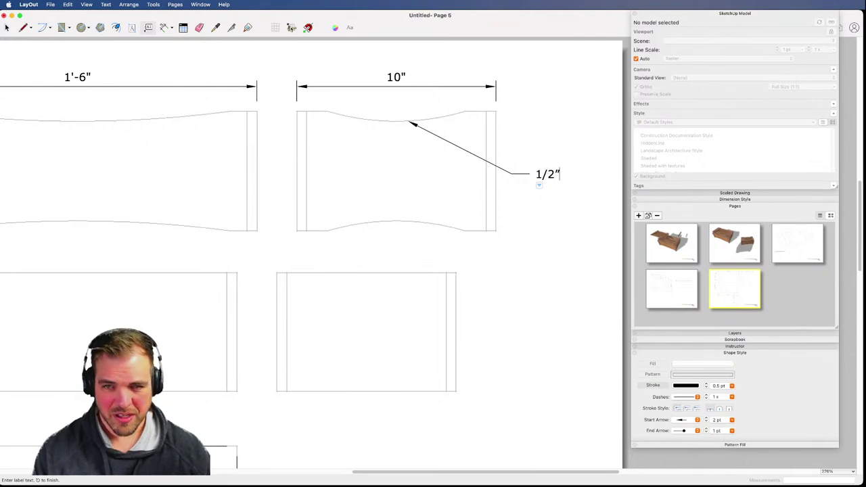
text( arc)
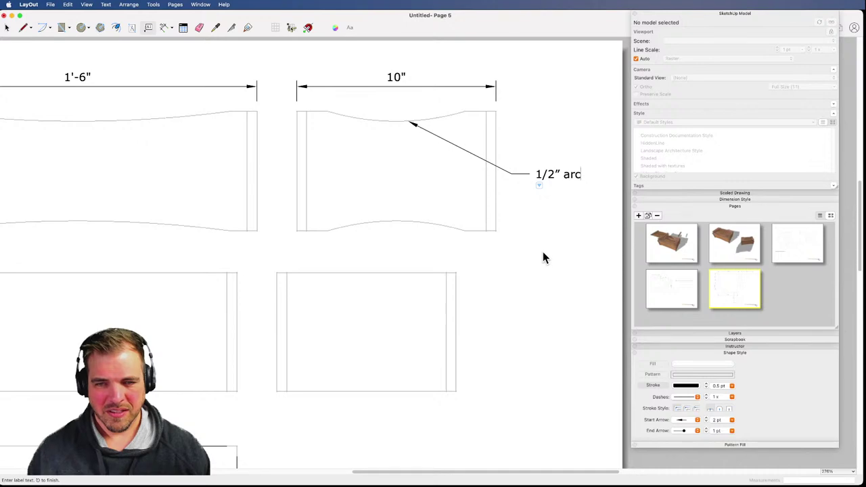
key(Escape)
scroll(542, 253, down, 5)
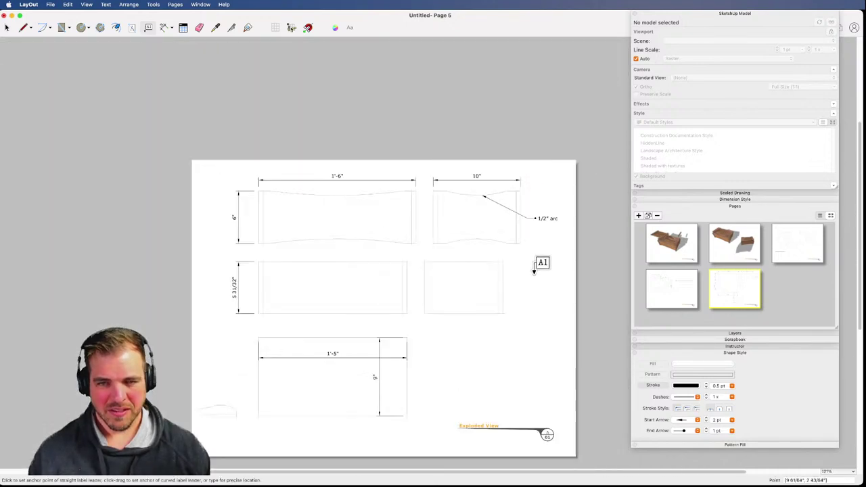
key(space)
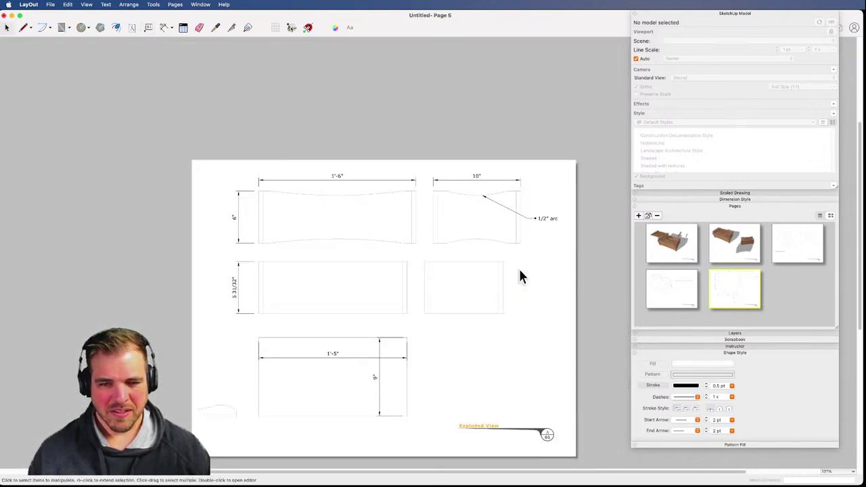
- Check the labelled box-parts page, and return to the first page with the opened box perspective
middle_drag(517, 300, 472, 248)
scroll(479, 251, up, 4)
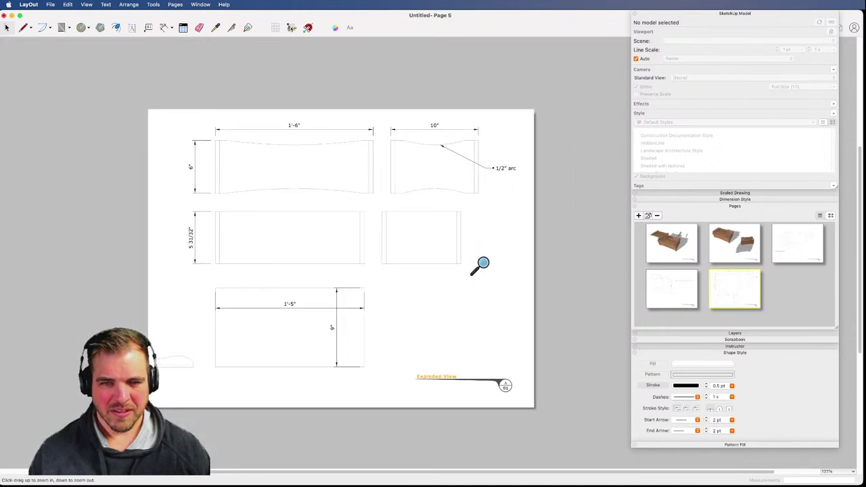
scroll(479, 252, up, 1)
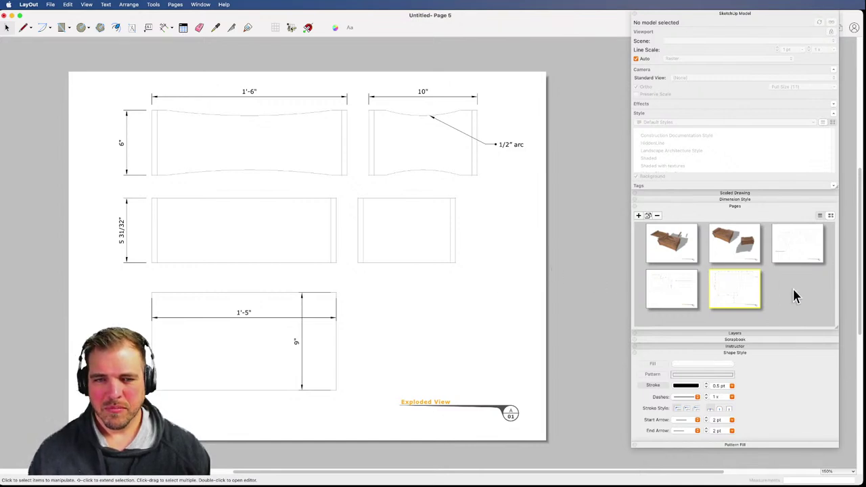
click(691, 243)
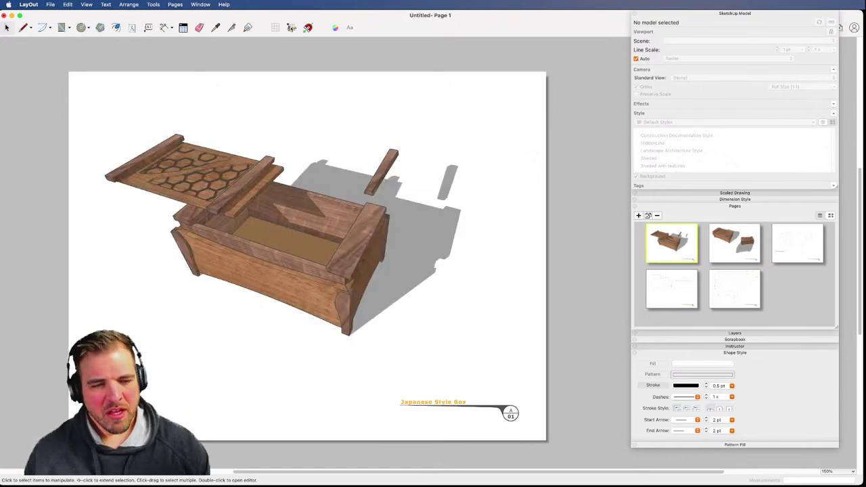